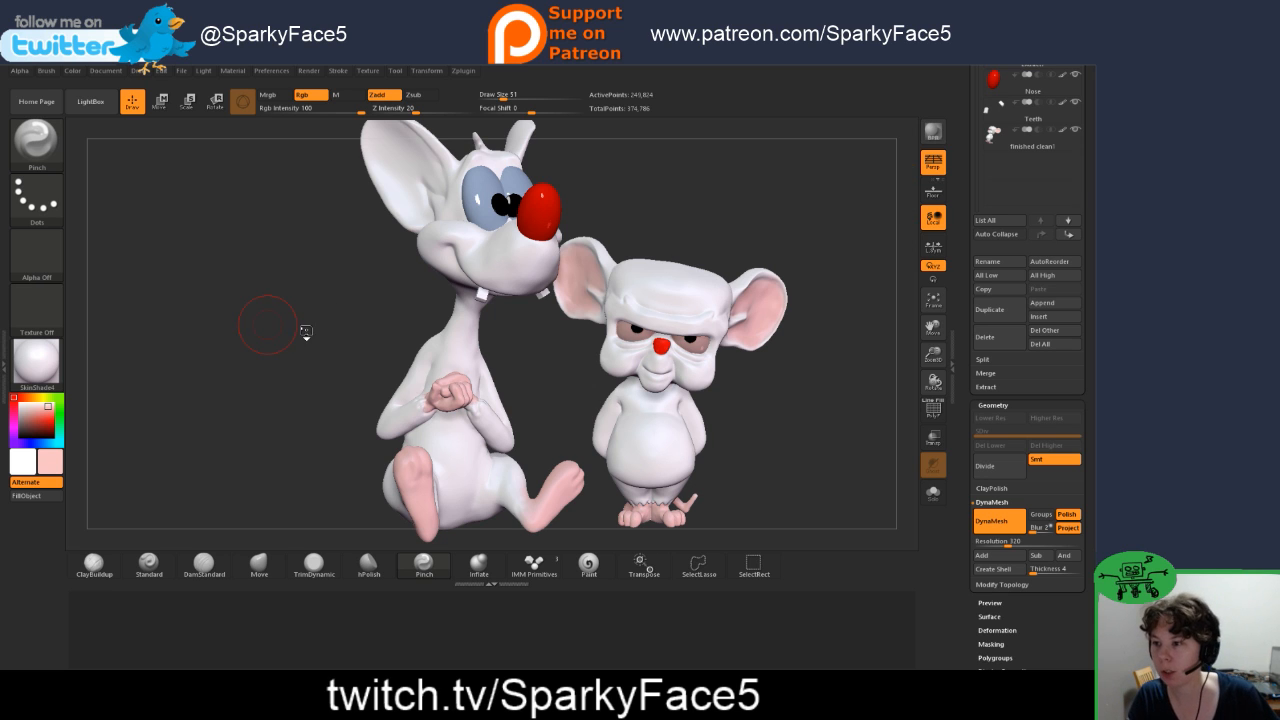
Step: Hide the finished smaller mouse subtool so that only the tall seated mouse is shown
{"action": "left_click_drag", "start_coordinate": [302, 332], "coordinate": [153, 321]}
{"action": "left_click_drag", "start_coordinate": [305, 300], "coordinate": [169, 286]}
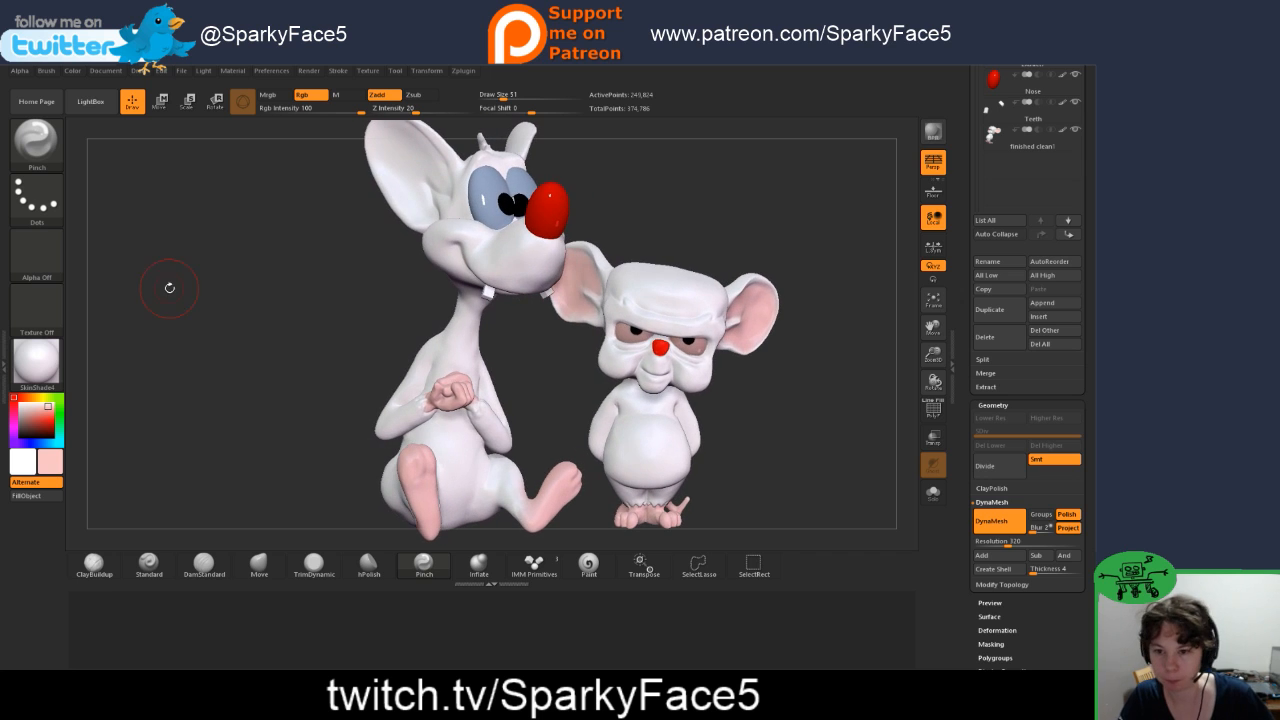
{"action": "left_click", "coordinate": [1074, 138]}
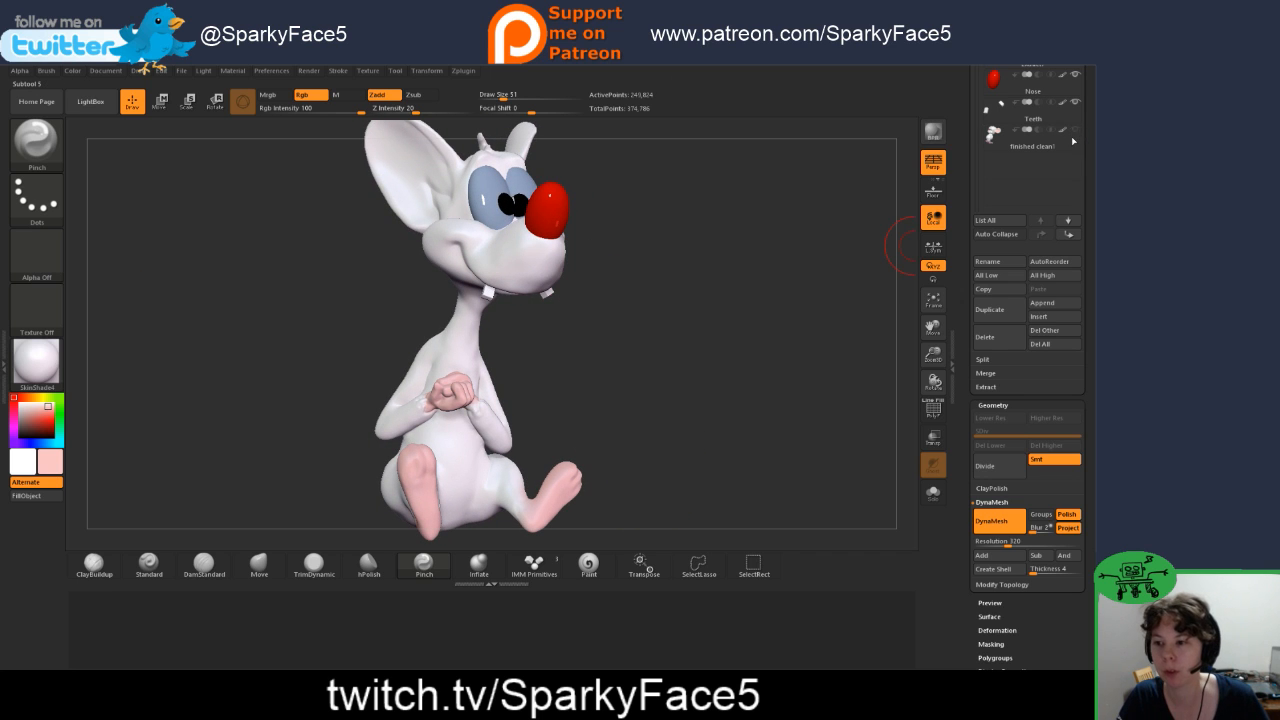
Step: Sharpen the smile crease at the tall mouse's cheek-side mouth corner with the DamStandard and Pinch brushes
{"action": "mouse_move", "coordinate": [598, 349]}
{"action": "left_mouse_down"}
{"action": "mouse_move", "coordinate": [558, 328]}
{"action": "mouse_move", "coordinate": [574, 357]}
{"action": "left_mouse_up"}
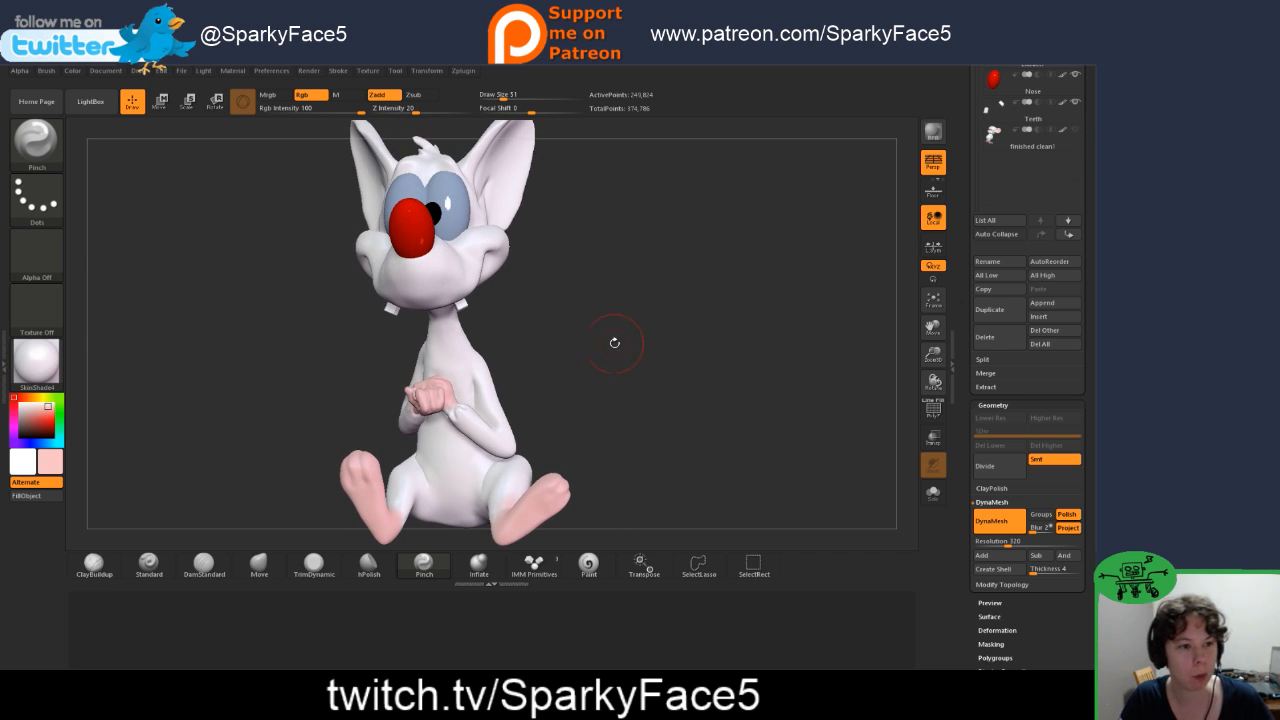
{"action": "left_click_drag", "start_coordinate": [642, 328], "coordinate": [717, 330]}
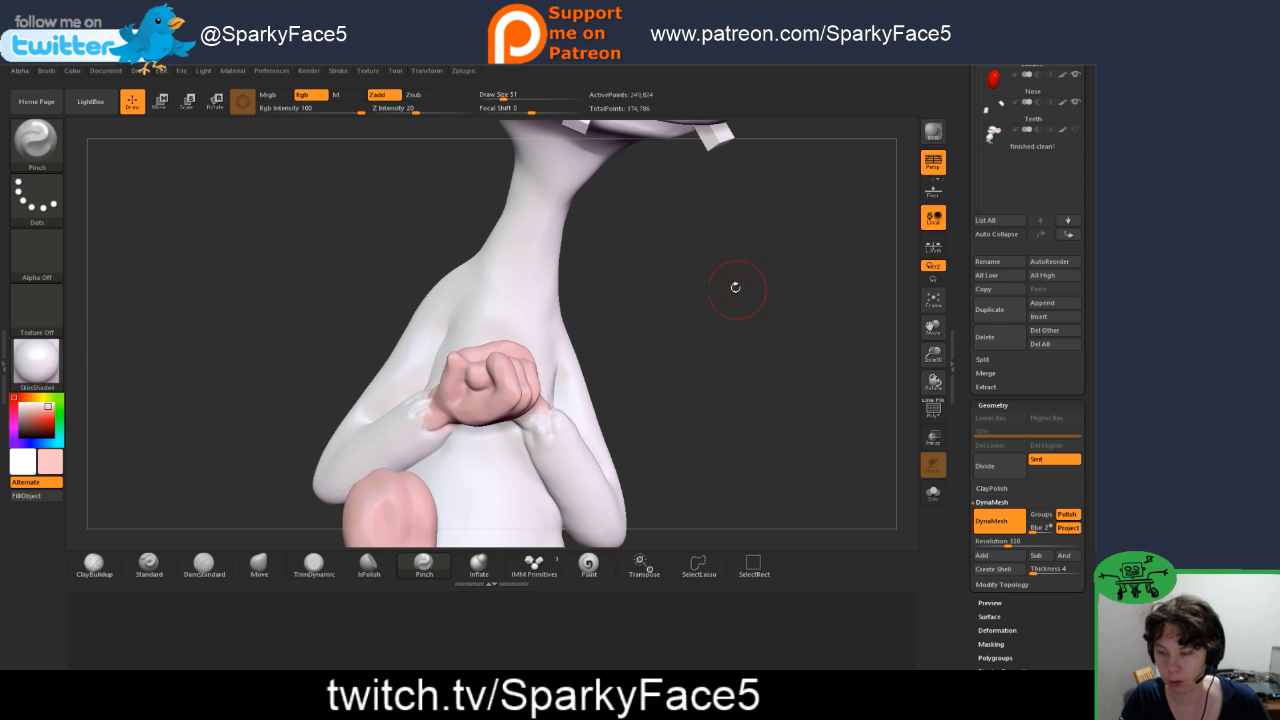
{"action": "left_click_drag", "start_coordinate": [734, 286], "coordinate": [817, 403]}
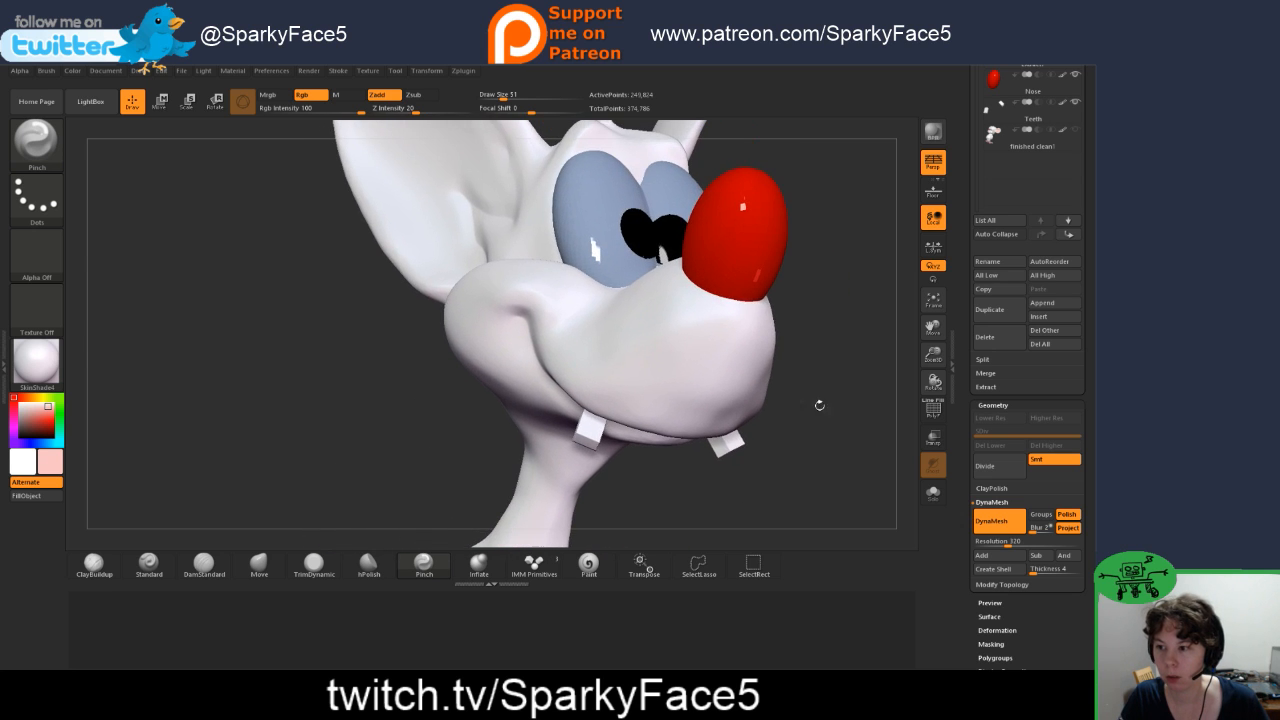
{"action": "mouse_move", "coordinate": [817, 354]}
{"action": "left_mouse_down"}
{"action": "mouse_move", "coordinate": [846, 311]}
{"action": "mouse_move", "coordinate": [811, 343]}
{"action": "left_mouse_up"}
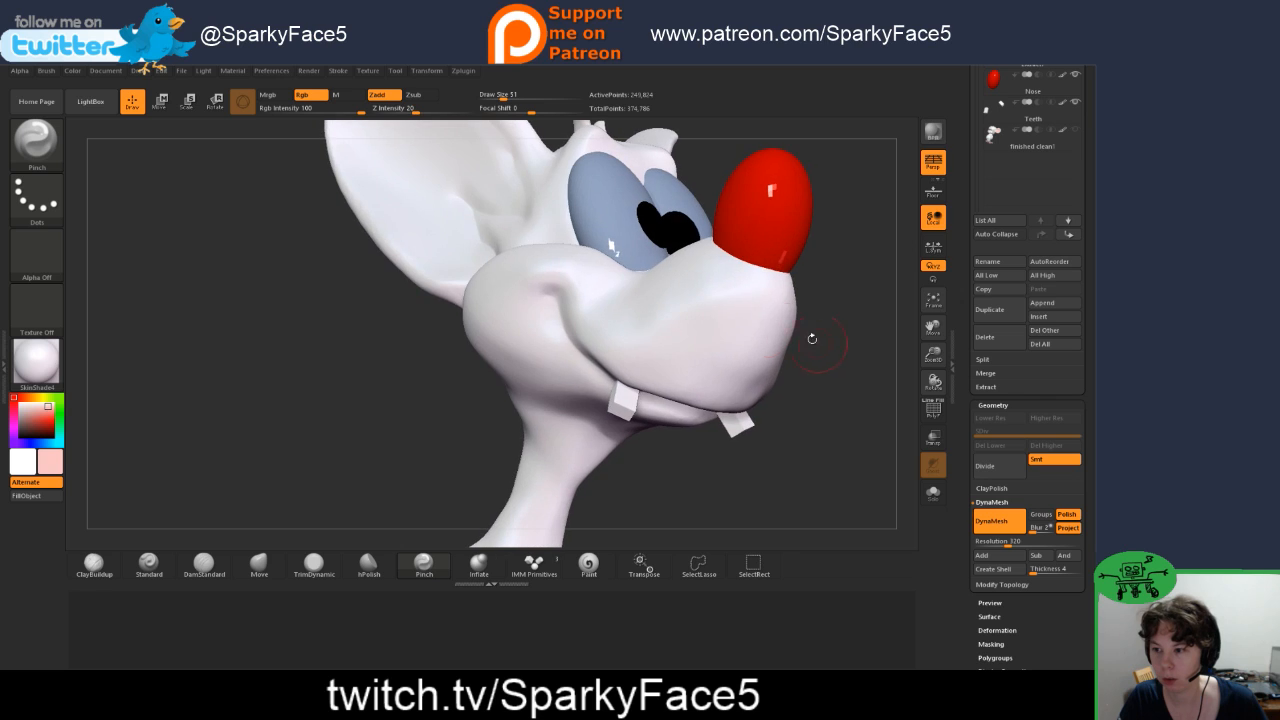
{"action": "left_click", "coordinate": [204, 566]}
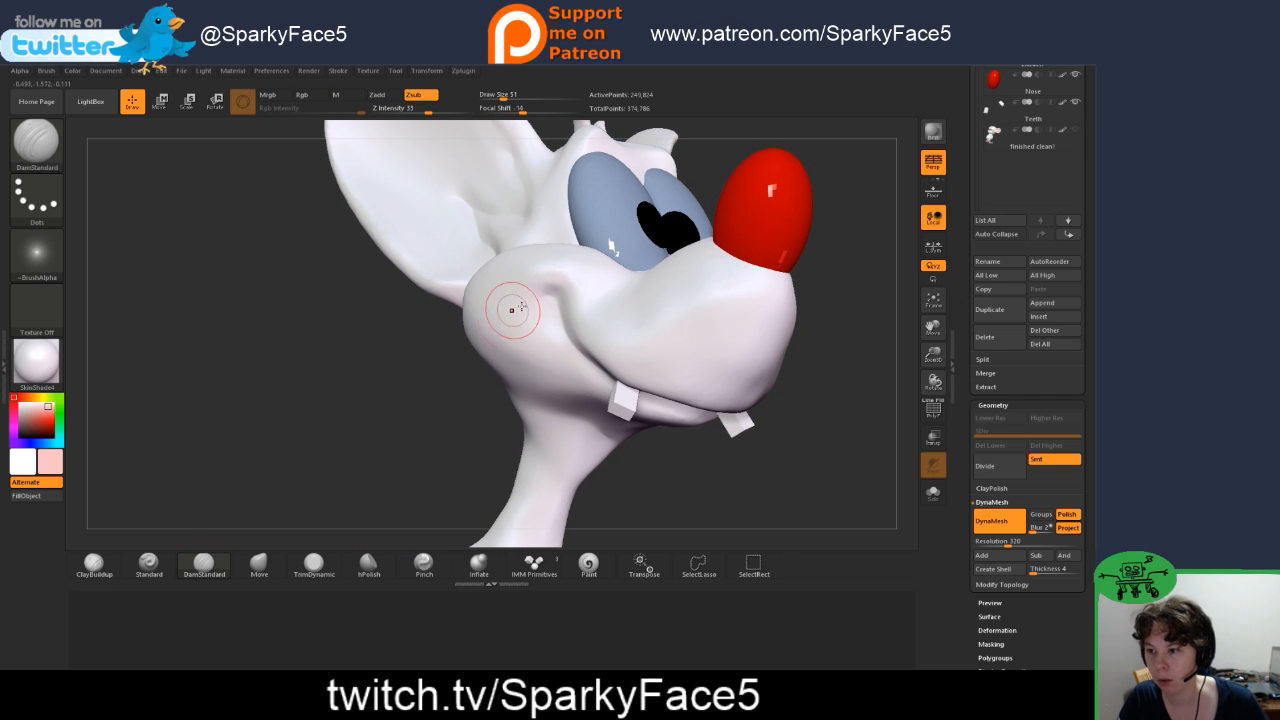
{"action": "left_click_drag", "start_coordinate": [547, 293], "coordinate": [576, 352]}
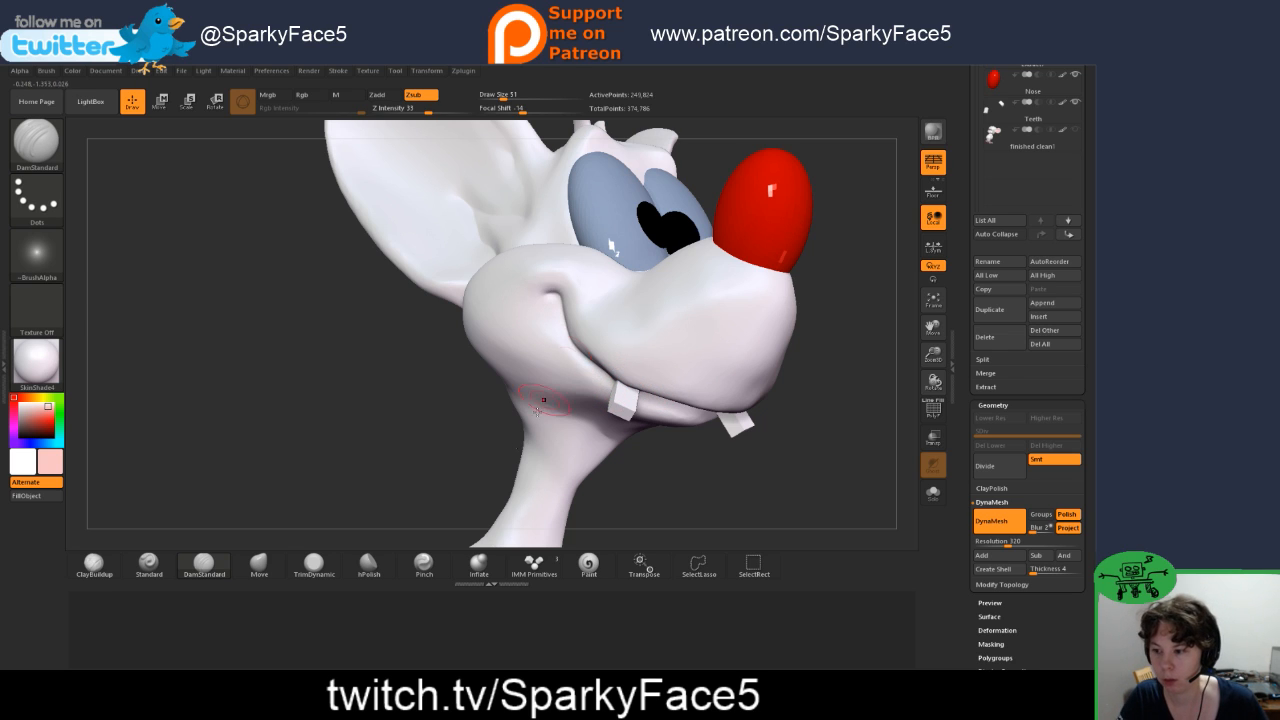
{"action": "left_click", "coordinate": [424, 566]}
{"action": "left_click_drag", "start_coordinate": [547, 294], "coordinate": [561, 302]}
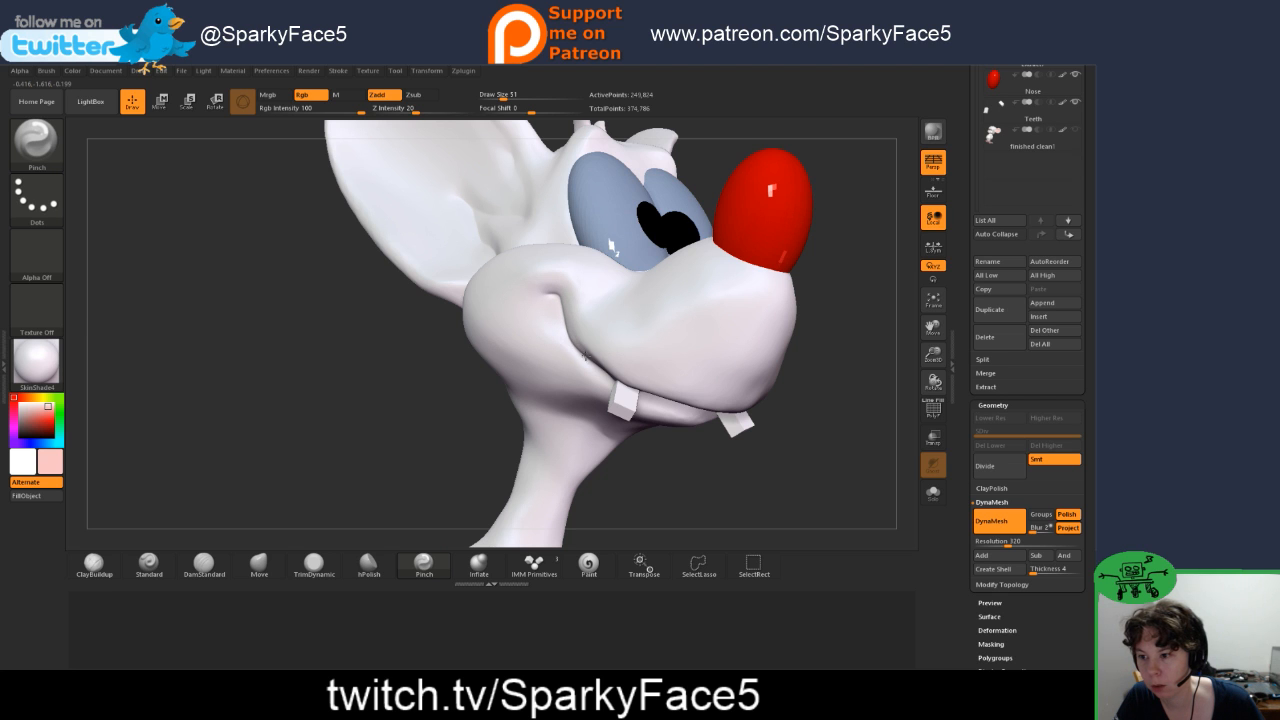
Step: Deepen the mouth line from the cheek corner to the front tooth with DamStandard, then smooth the upper part of the crease
{"action": "mouse_move", "coordinate": [458, 397]}
{"action": "left_mouse_down"}
{"action": "mouse_move", "coordinate": [366, 388]}
{"action": "mouse_move", "coordinate": [492, 386]}
{"action": "mouse_move", "coordinate": [439, 397]}
{"action": "mouse_move", "coordinate": [380, 466]}
{"action": "left_mouse_up"}
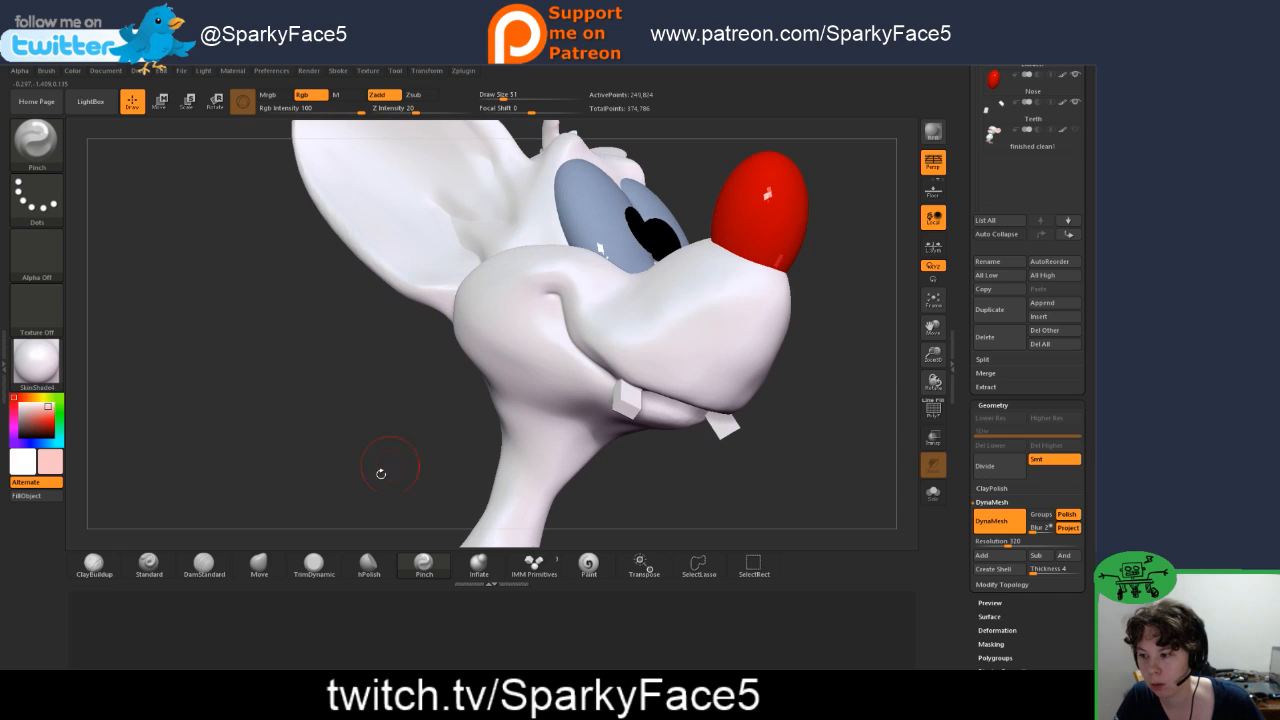
{"action": "left_click", "coordinate": [204, 562]}
{"action": "left_click_drag", "start_coordinate": [553, 296], "coordinate": [608, 377]}
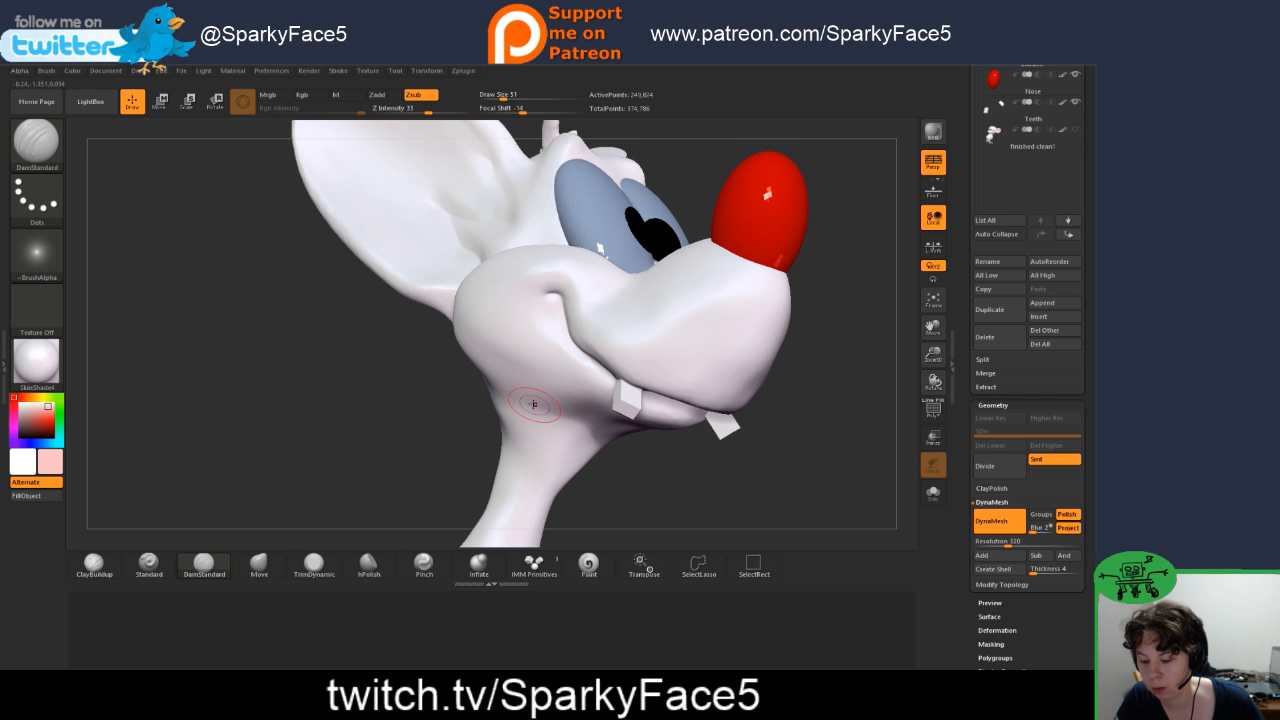
{"action": "key", "text": "shift"}
{"action": "mouse_move", "coordinate": [565, 314]}
{"action": "left_mouse_down", "text": "shift"}
{"action": "mouse_move", "coordinate": [597, 356]}
{"action": "mouse_move", "coordinate": [574, 337]}
{"action": "left_mouse_up", "text": "shift"}
Step: Refine the mouth corner and the crease below it with the Move, Pinch and DamStandard brushes
{"action": "left_click_drag", "start_coordinate": [803, 451], "coordinate": [557, 484]}
{"action": "left_click", "coordinate": [259, 565]}
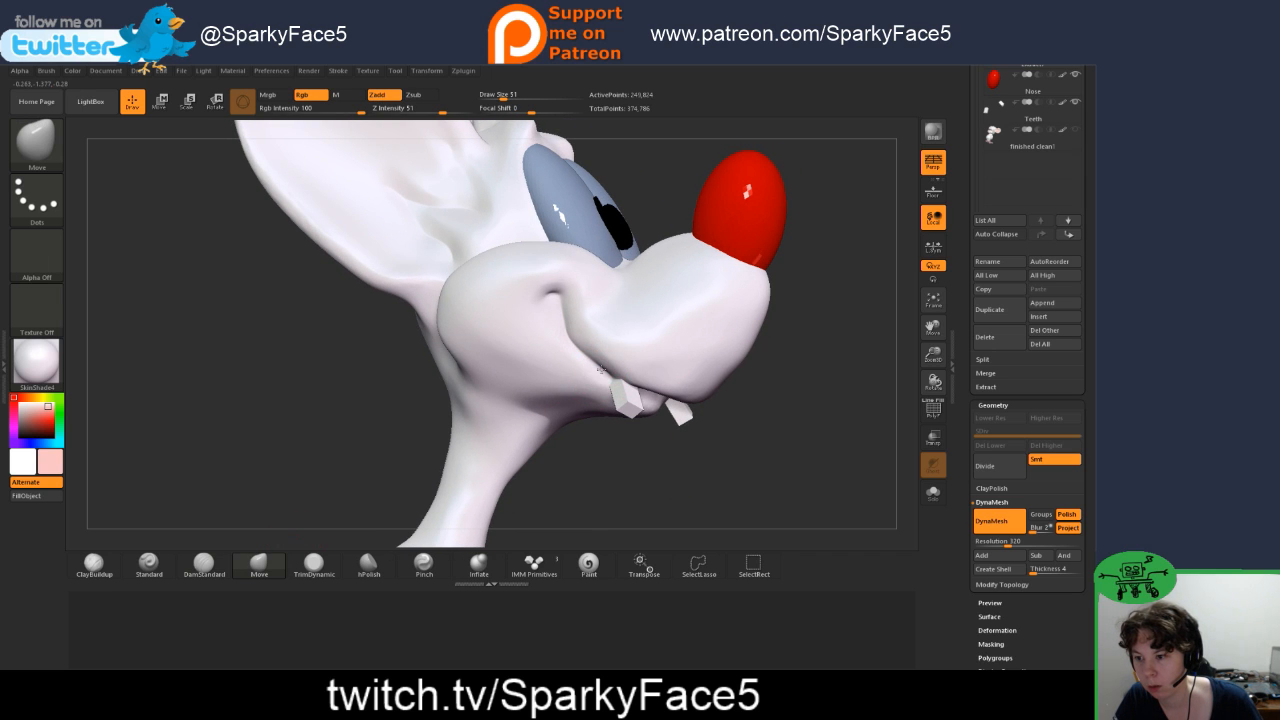
{"action": "left_click", "coordinate": [424, 565]}
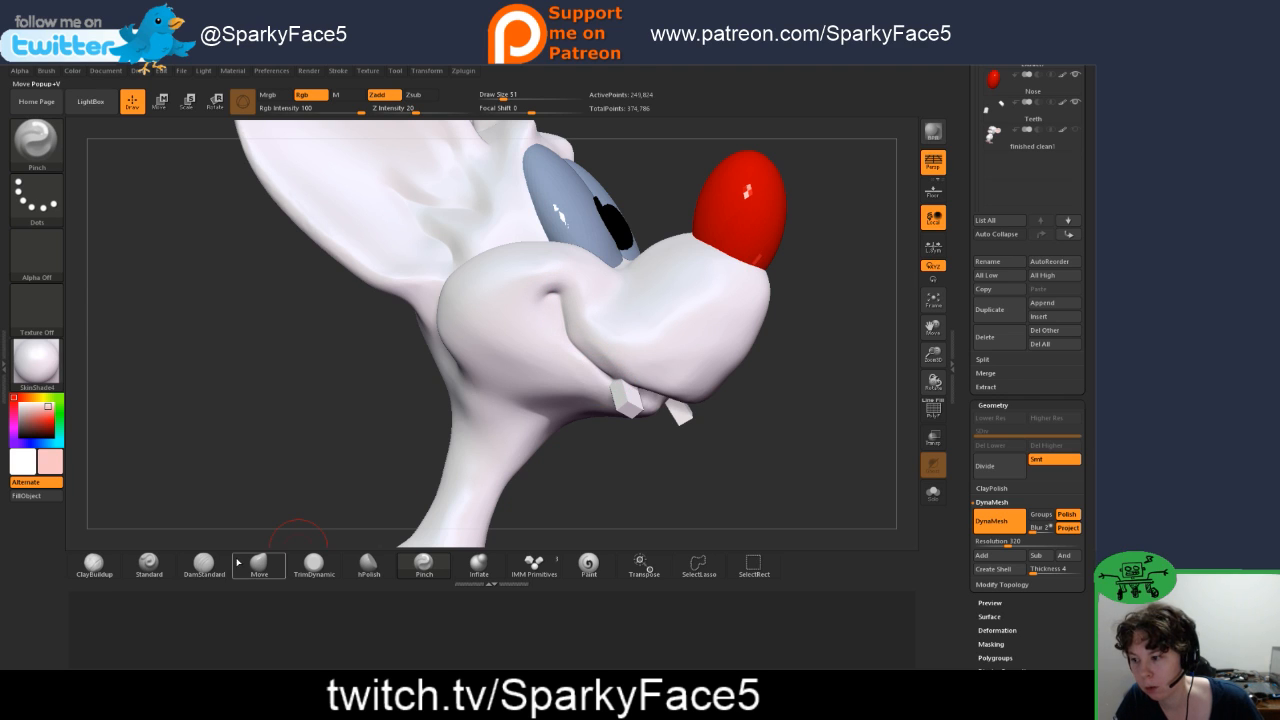
{"action": "left_click", "coordinate": [204, 565]}
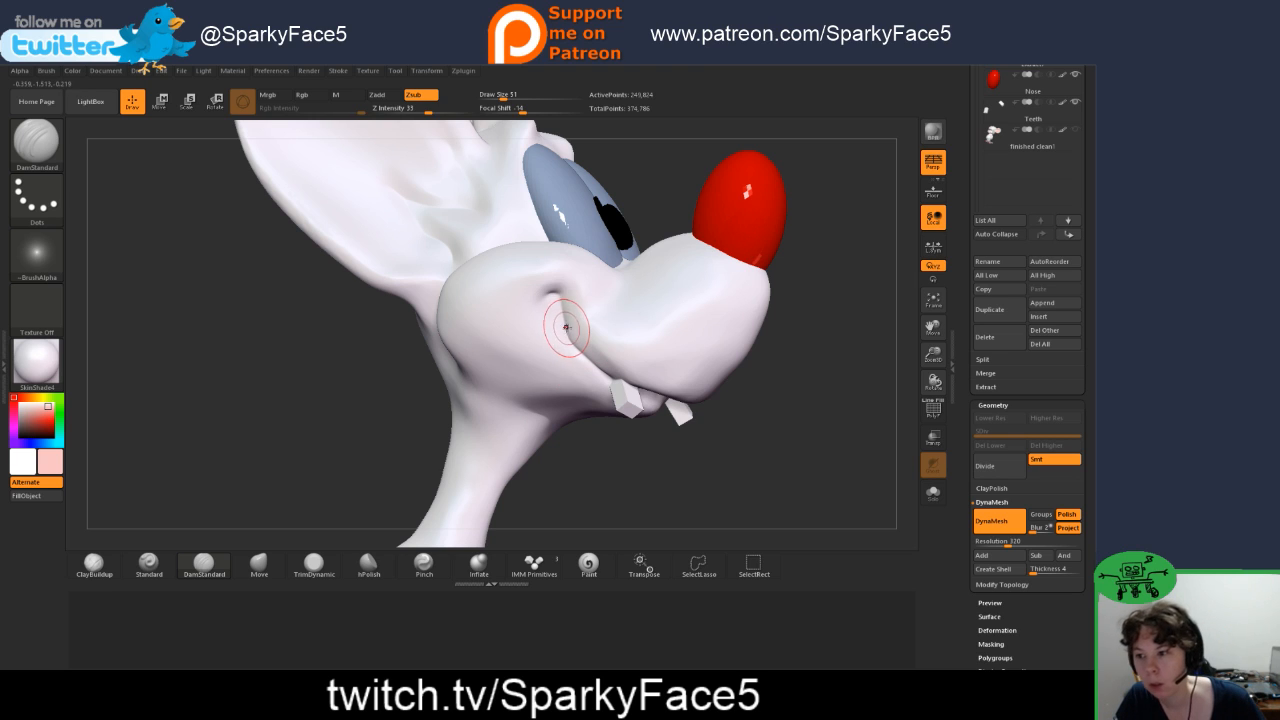
{"action": "left_click_drag", "start_coordinate": [561, 303], "coordinate": [559, 301]}
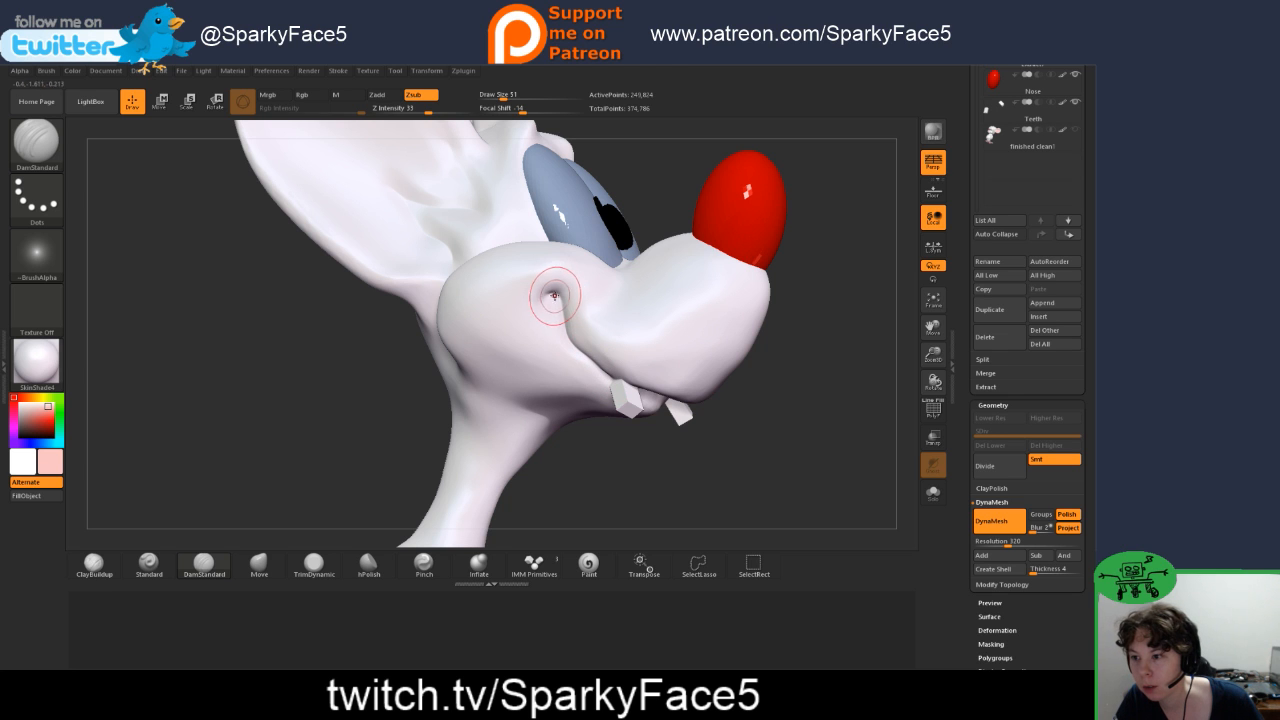
Step: Nudge the middle of the smile crease slightly toward the cheek with the Move brush
{"action": "mouse_move", "coordinate": [396, 398]}
{"action": "left_mouse_down"}
{"action": "mouse_move", "coordinate": [357, 392]}
{"action": "mouse_move", "coordinate": [400, 404]}
{"action": "left_mouse_up"}
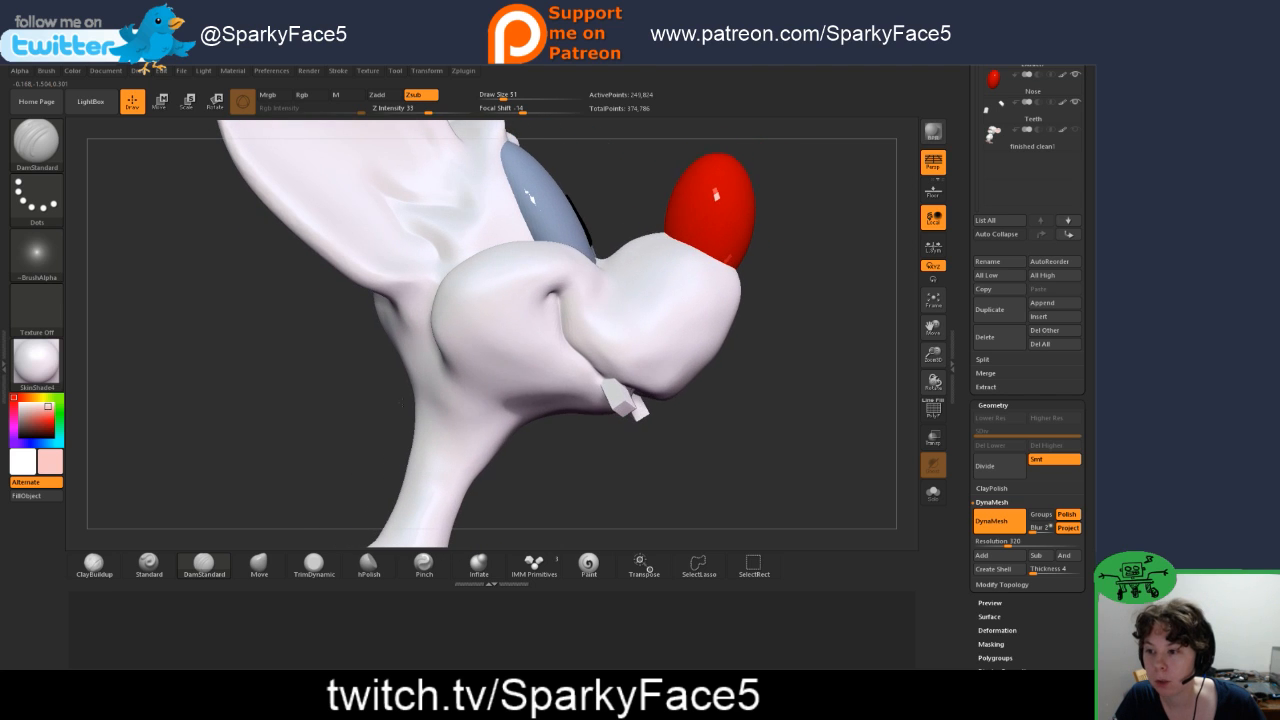
{"action": "left_click", "coordinate": [259, 564]}
{"action": "left_click_drag", "start_coordinate": [579, 333], "coordinate": [571, 337]}
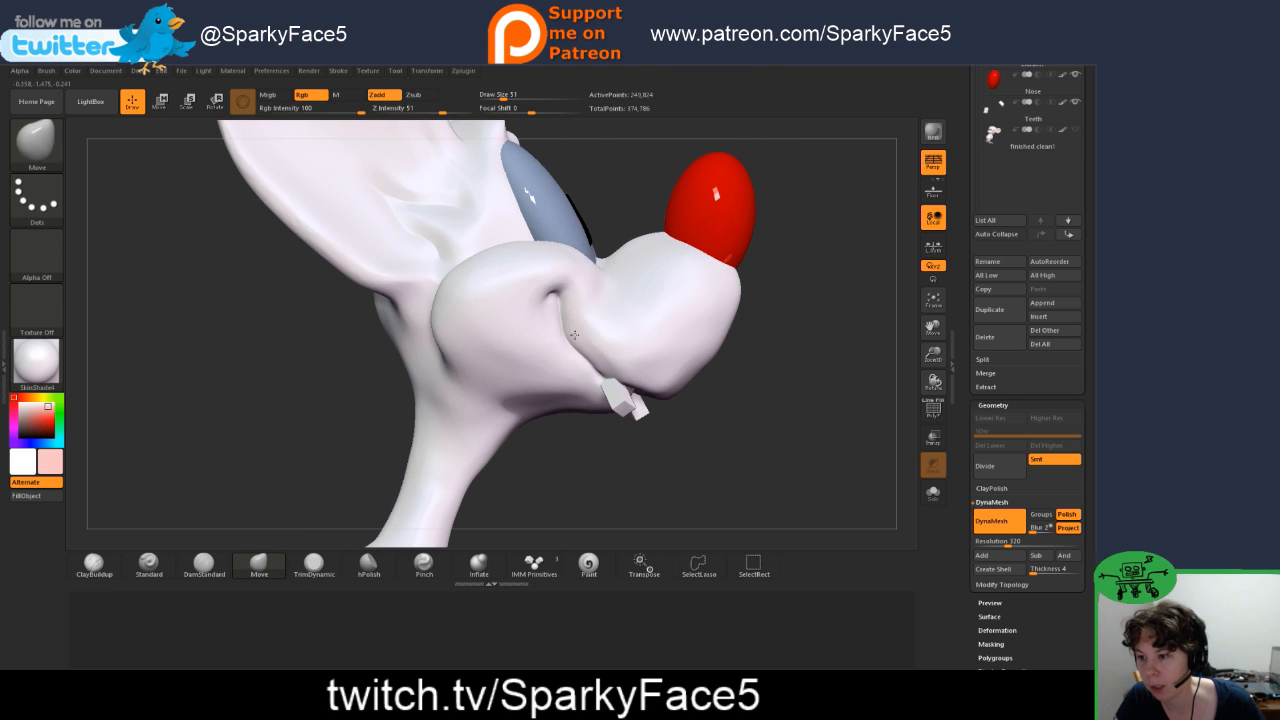
Step: Hide the Teeth subtool to expose the underside of the mouth for carving with DamStandard
{"action": "left_click_drag", "start_coordinate": [743, 386], "coordinate": [608, 350]}
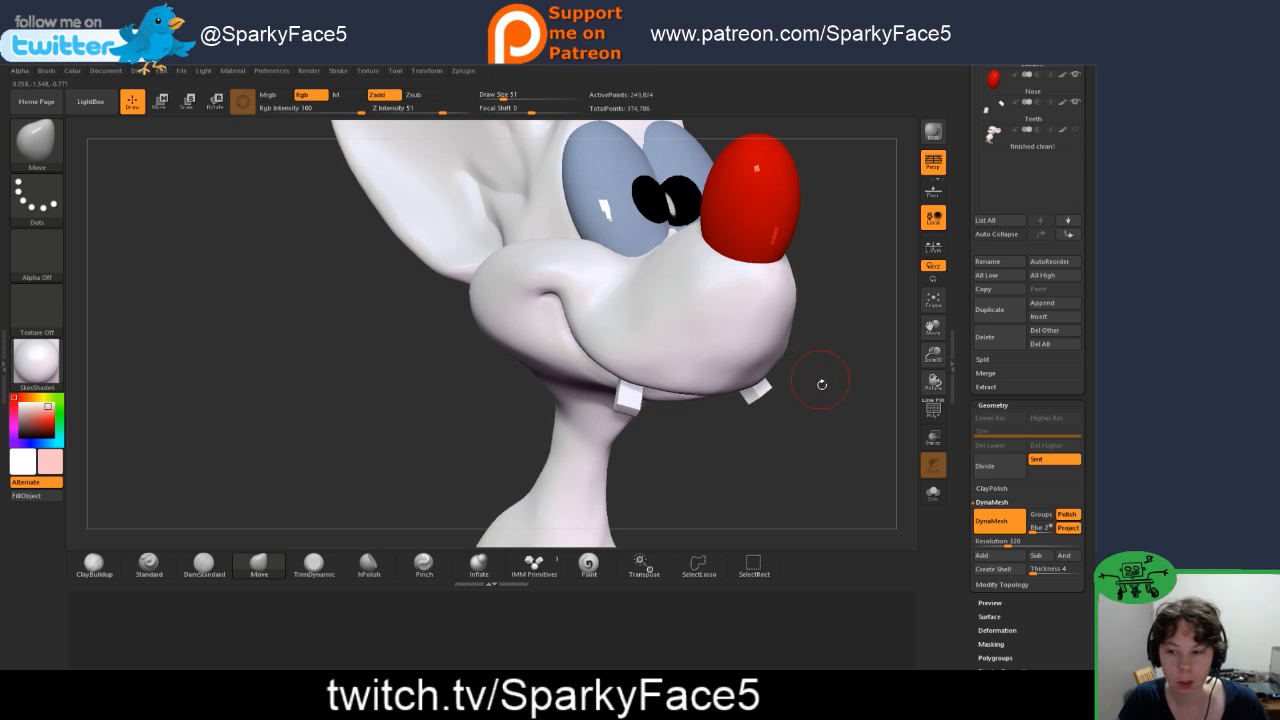
{"action": "left_click_drag", "start_coordinate": [820, 445], "coordinate": [782, 356]}
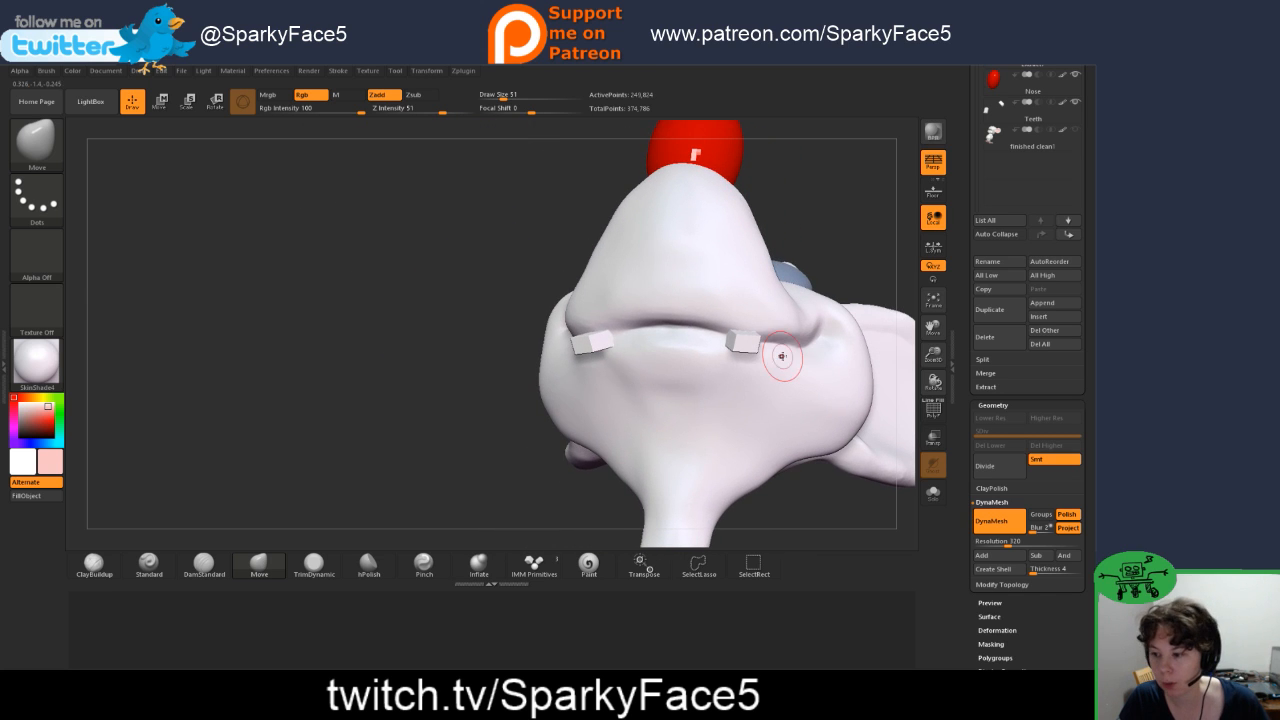
{"action": "left_click", "coordinate": [222, 567]}
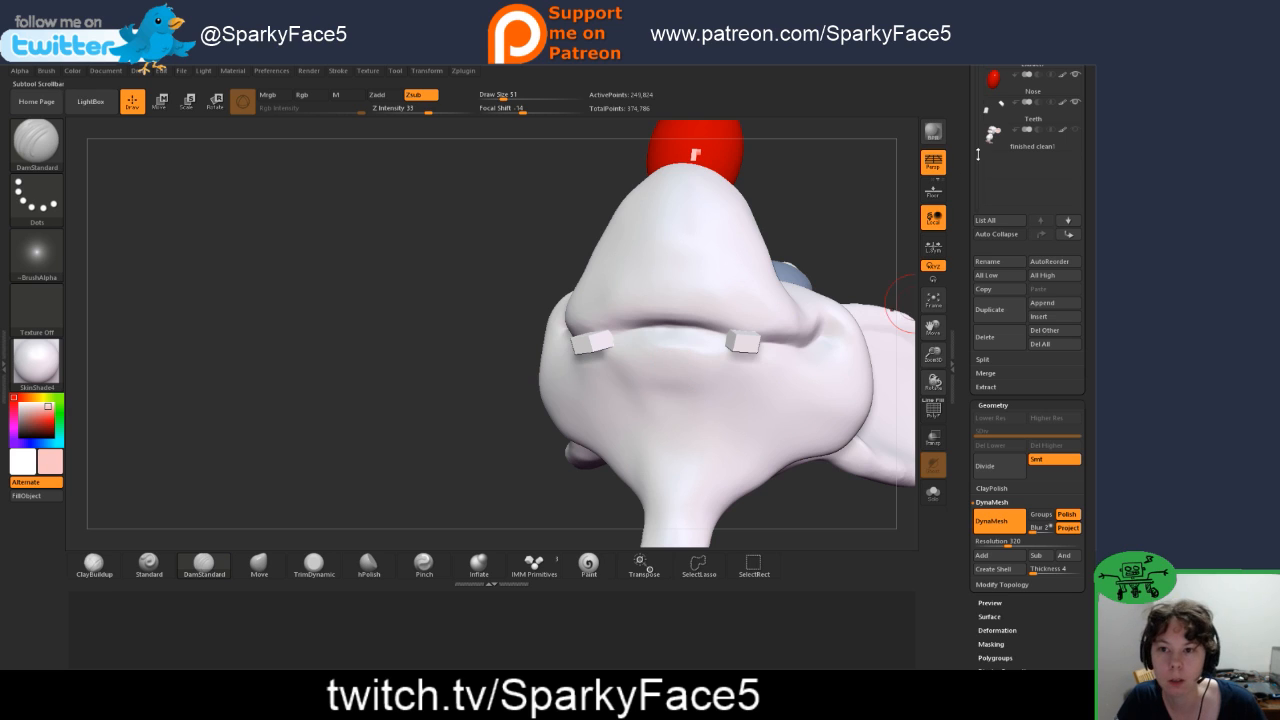
{"action": "left_click", "coordinate": [1075, 102]}
Step: Tighten the lip line across the underside of the muzzle with the Pinch brush
{"action": "left_click_drag", "start_coordinate": [434, 329], "coordinate": [470, 315]}
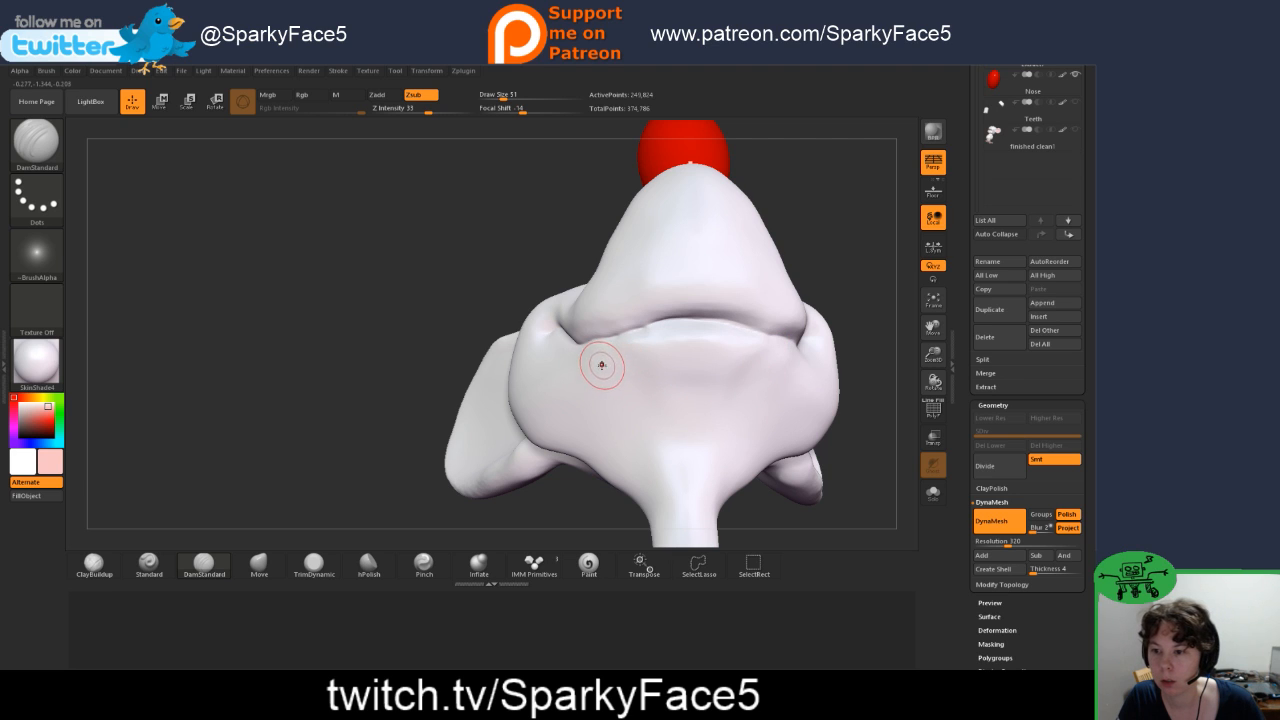
{"action": "left_click", "coordinate": [416, 574]}
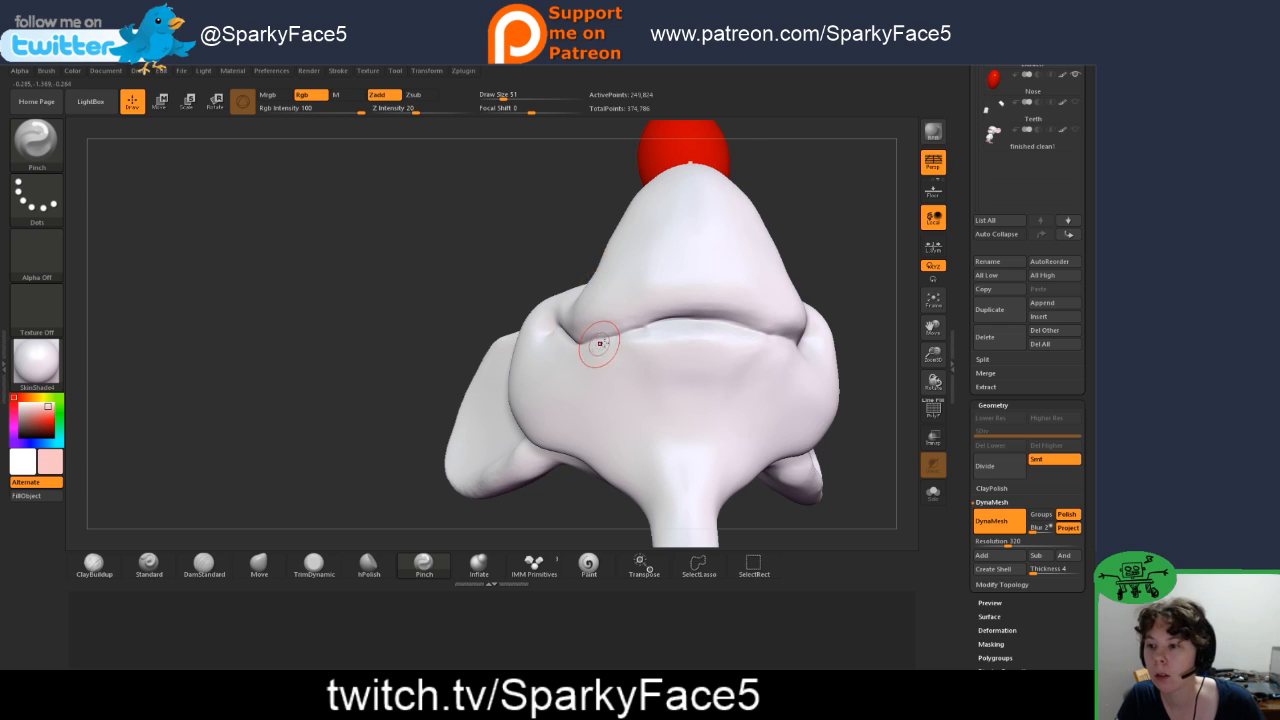
{"action": "mouse_move", "coordinate": [636, 332]}
{"action": "left_mouse_down"}
{"action": "mouse_move", "coordinate": [696, 320]}
{"action": "mouse_move", "coordinate": [760, 332]}
{"action": "left_mouse_up"}
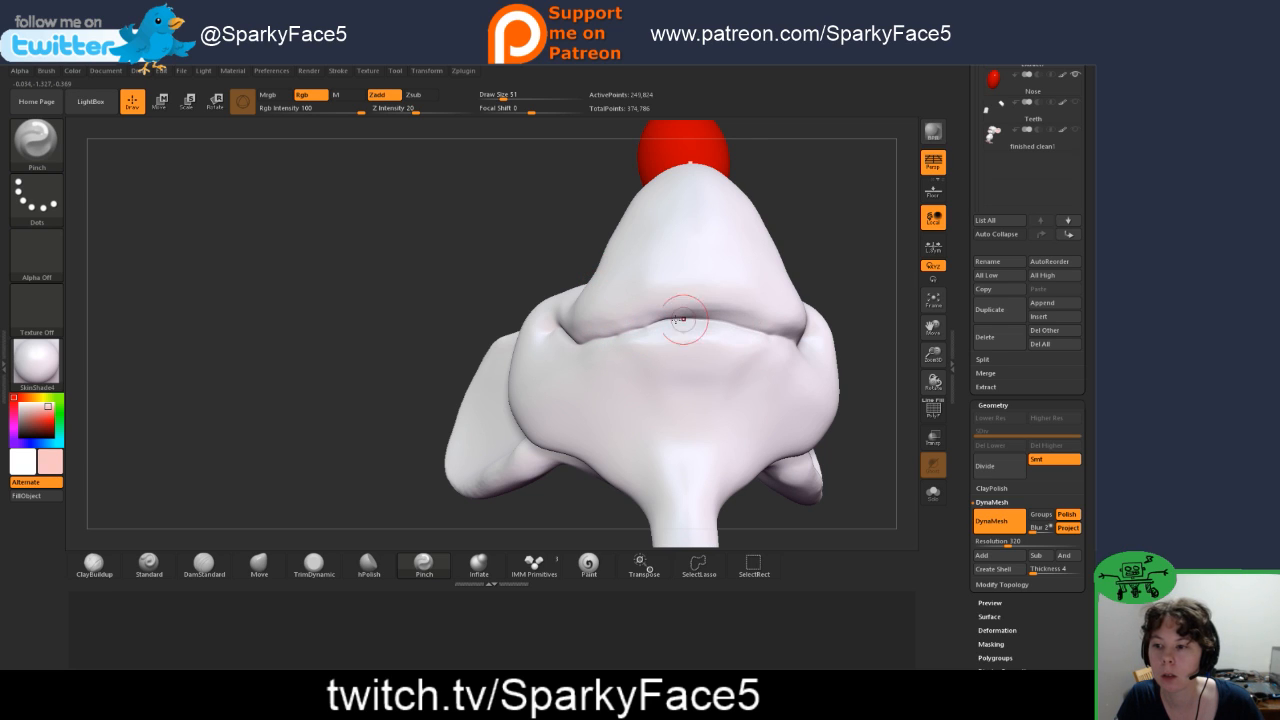
Step: Carve the lip line deeper from the mouth corners across the front with DamStandard and smooth its edges
{"action": "left_click", "coordinate": [204, 565]}
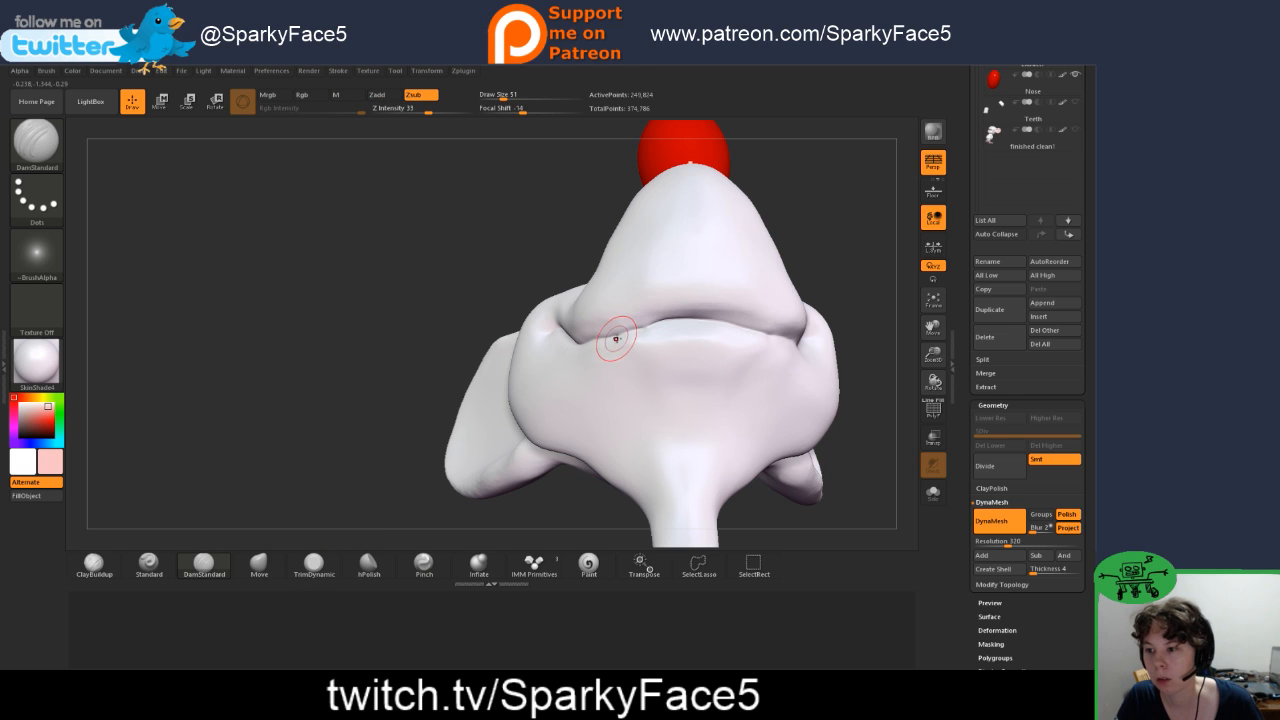
{"action": "left_click_drag", "start_coordinate": [582, 346], "coordinate": [605, 339]}
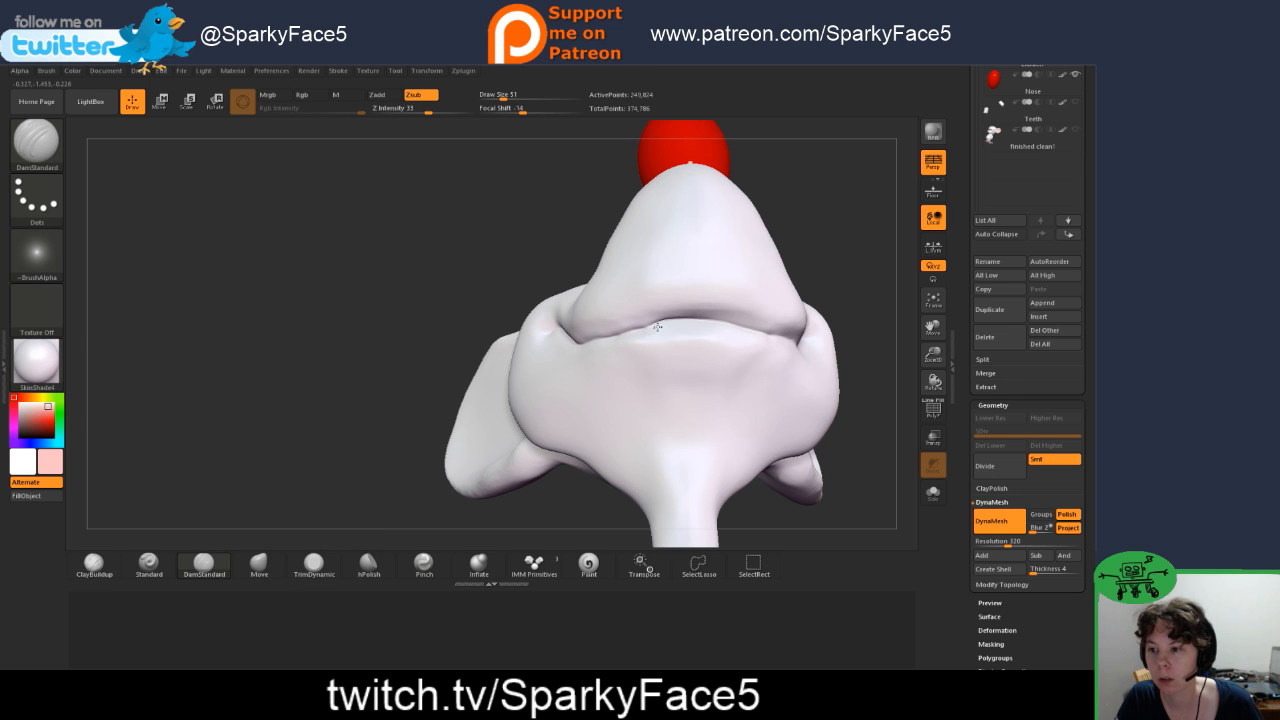
{"action": "left_click_drag", "start_coordinate": [877, 294], "coordinate": [786, 372]}
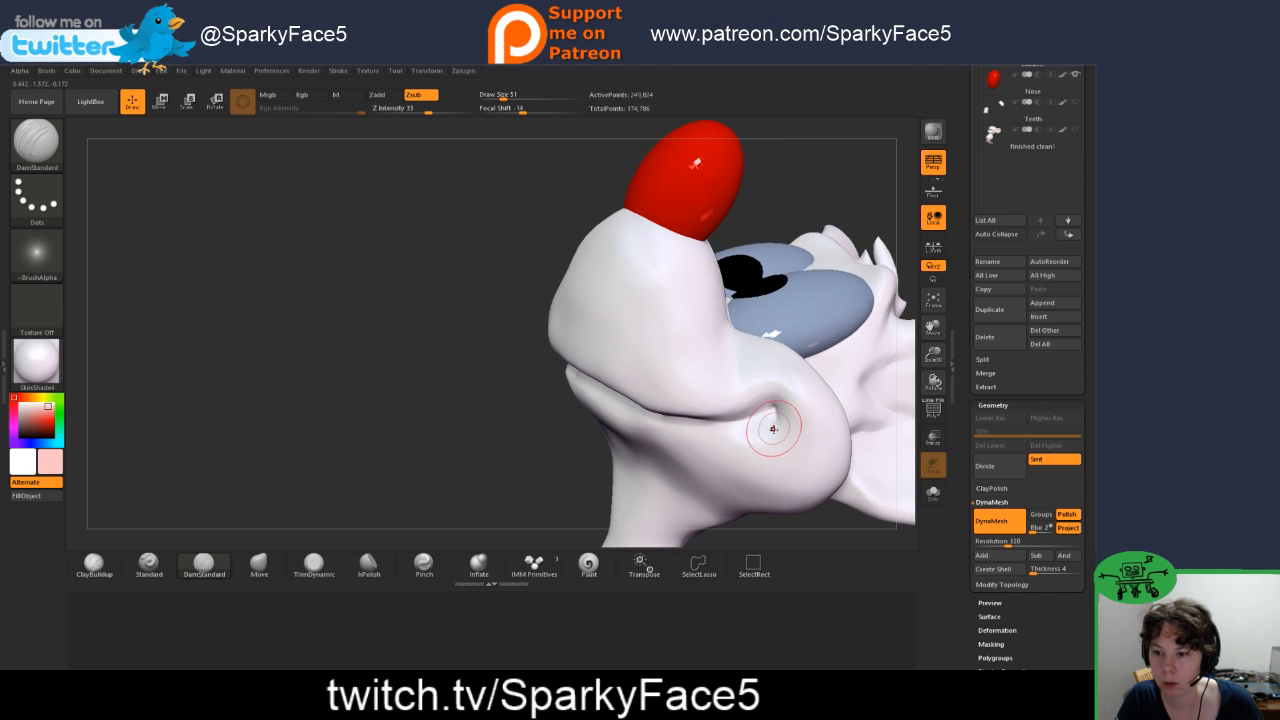
{"action": "left_click_drag", "start_coordinate": [514, 448], "coordinate": [700, 420]}
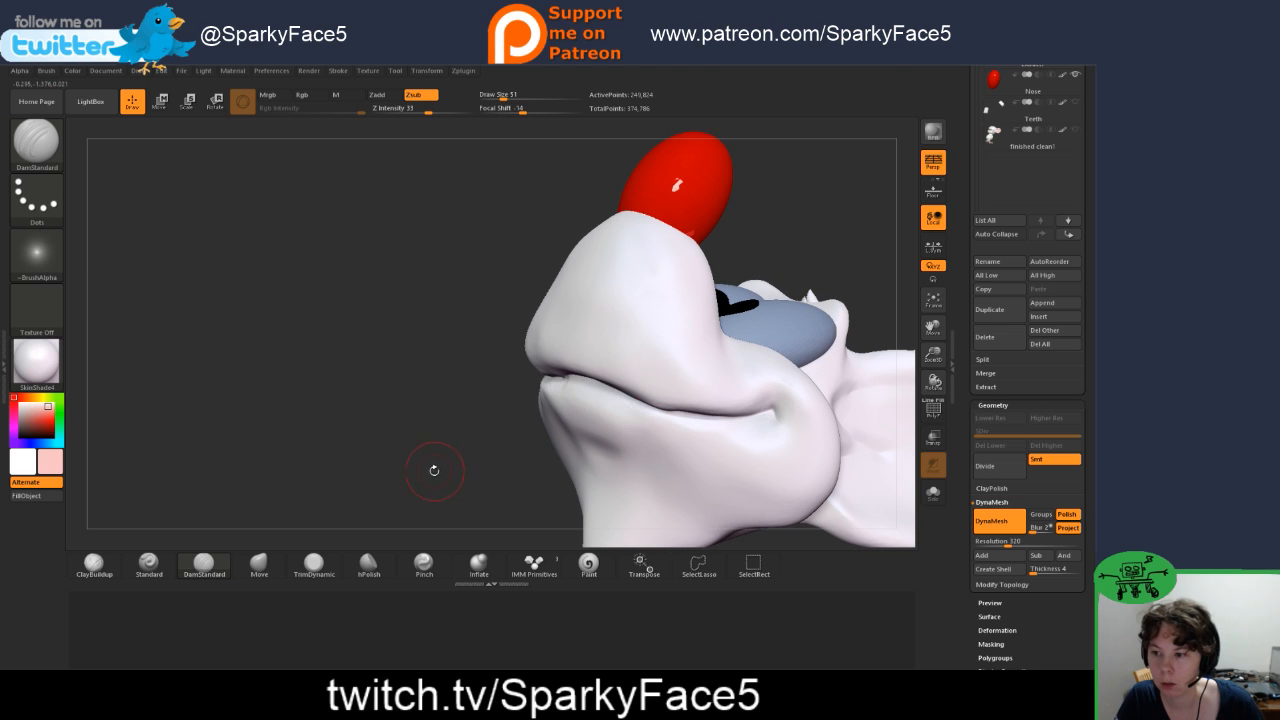
{"action": "left_click_drag", "start_coordinate": [434, 470], "coordinate": [570, 390]}
{"action": "key", "text": "shift"}
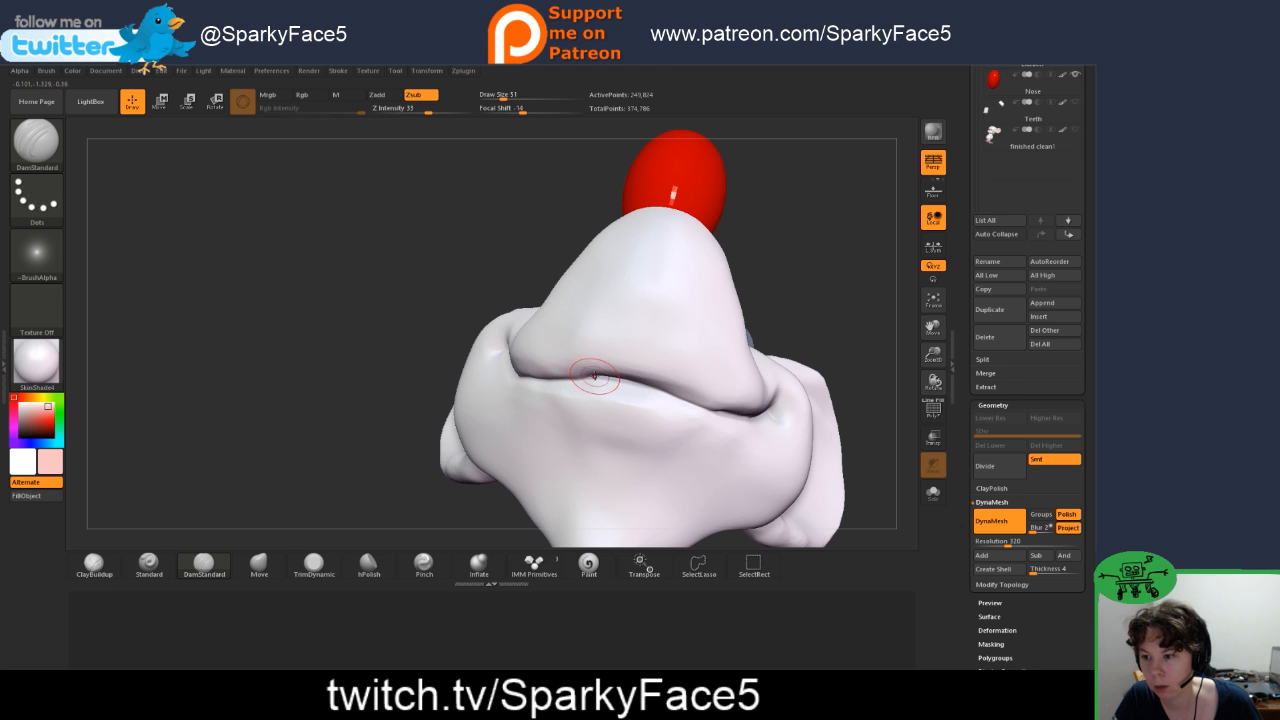
Step: Frame the whole figure and show the Teeth subtool again to check the reworked mouth
{"action": "left_click_drag", "start_coordinate": [402, 371], "coordinate": [417, 434]}
{"action": "key", "text": "f"}
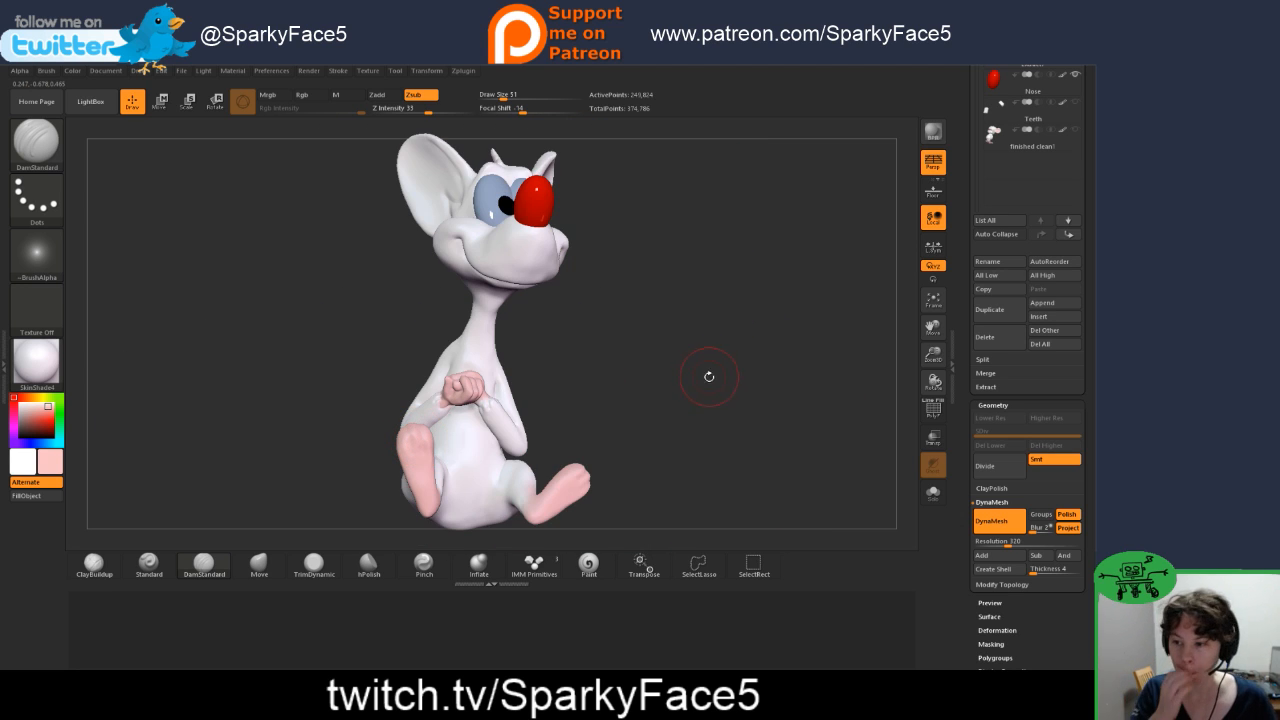
{"action": "left_click_drag", "start_coordinate": [622, 398], "coordinate": [874, 306]}
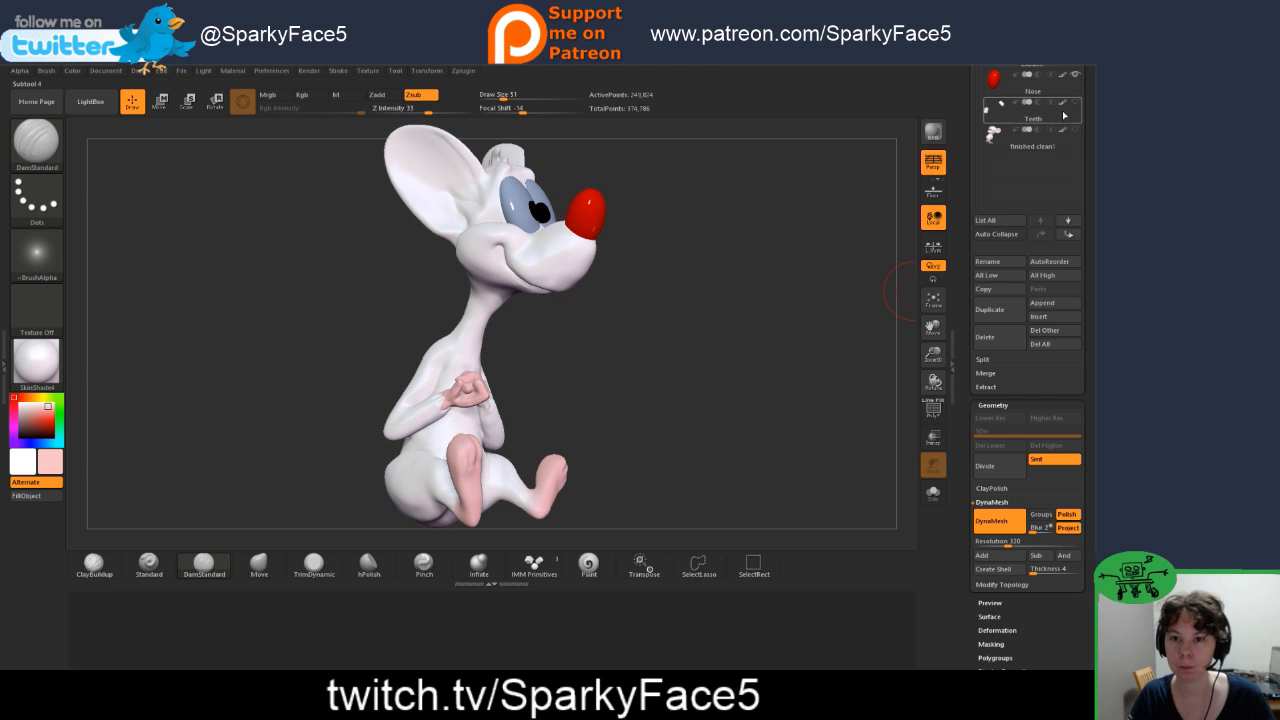
{"action": "left_click_drag", "start_coordinate": [740, 286], "coordinate": [837, 257]}
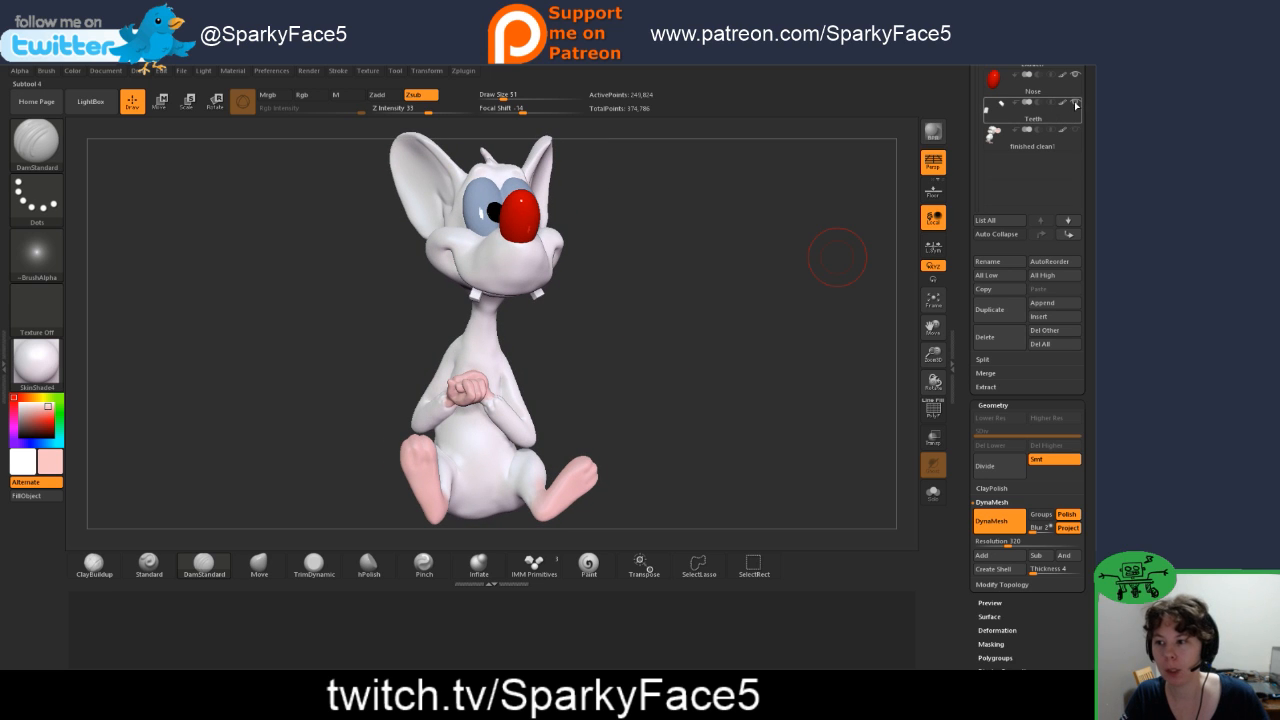
{"action": "left_click_drag", "start_coordinate": [733, 289], "coordinate": [874, 215]}
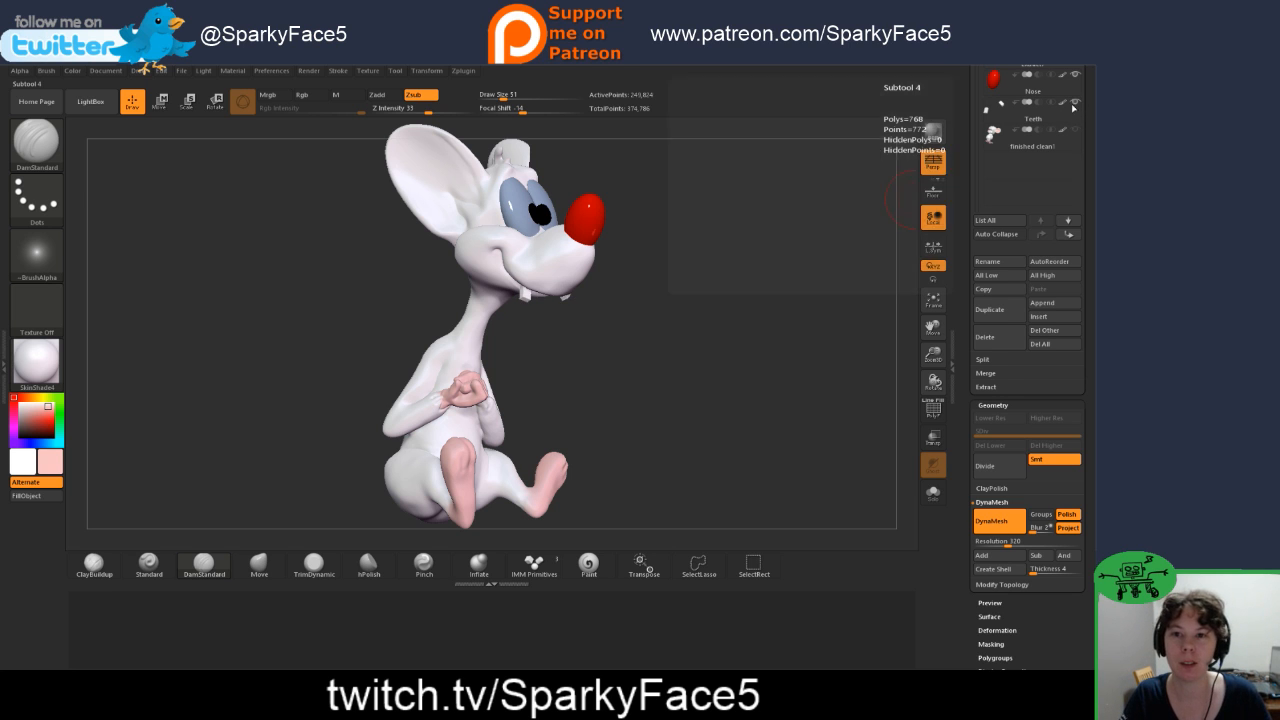
Step: Adjust the fold at the base of the mouse's inner ear with the Move brush
{"action": "left_click_drag", "start_coordinate": [669, 294], "coordinate": [670, 357]}
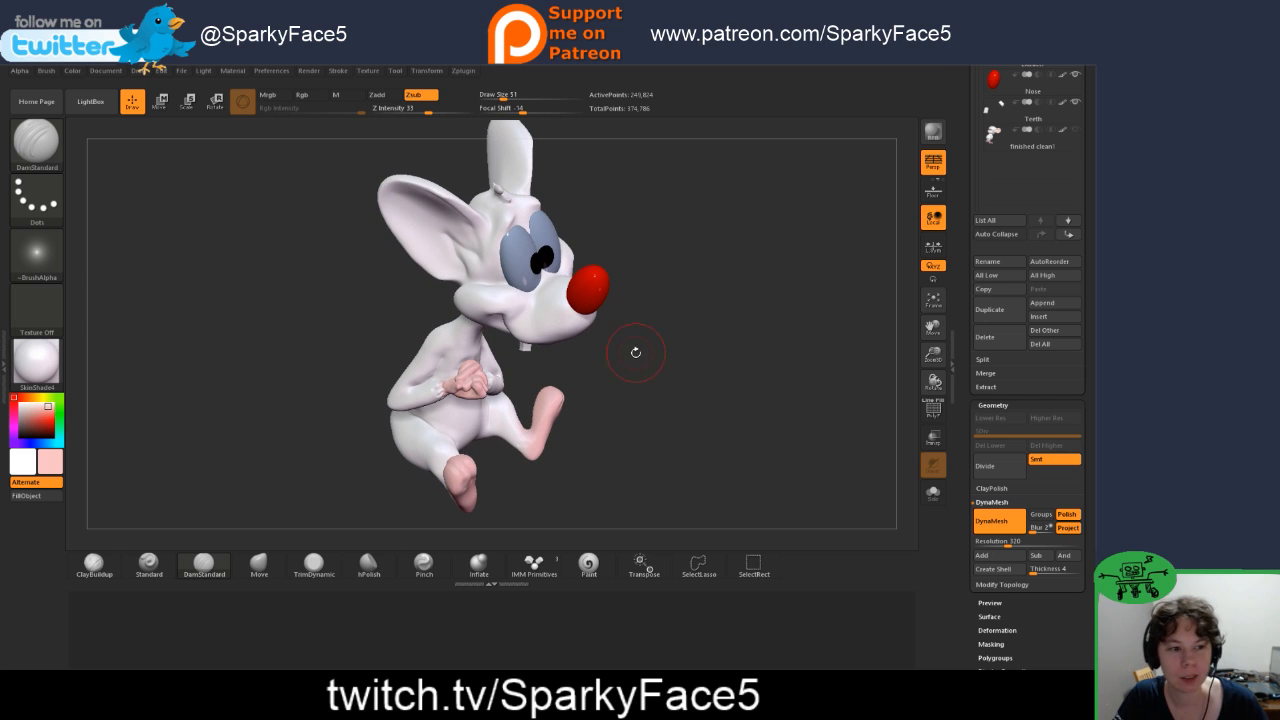
{"action": "left_click_drag", "start_coordinate": [643, 347], "coordinate": [713, 354], "text": "alt"}
{"action": "left_click_drag", "start_coordinate": [692, 308], "coordinate": [772, 460], "text": "alt"}
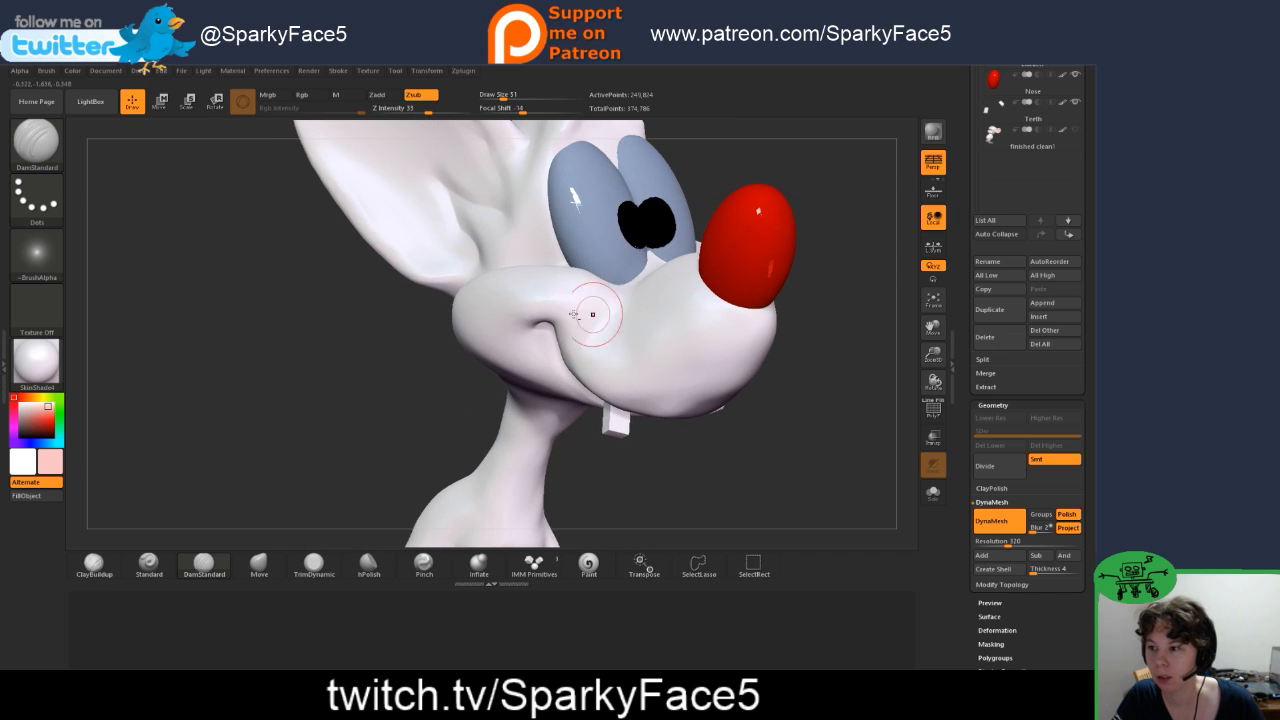
{"action": "mouse_move", "coordinate": [315, 366]}
{"action": "left_mouse_down", "text": "alt"}
{"action": "mouse_move", "coordinate": [380, 439]}
{"action": "mouse_move", "coordinate": [372, 417]}
{"action": "left_mouse_up", "text": "alt"}
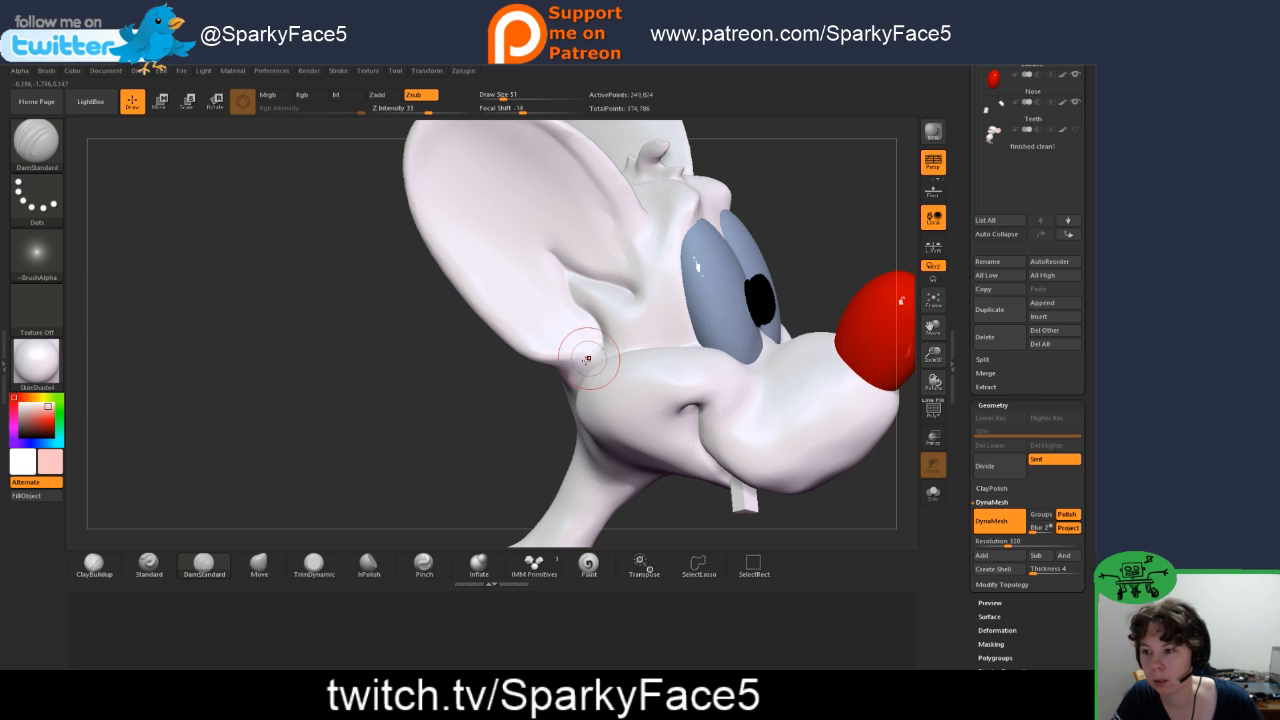
{"action": "left_click_drag", "start_coordinate": [509, 417], "coordinate": [474, 457]}
{"action": "left_click", "coordinate": [259, 565]}
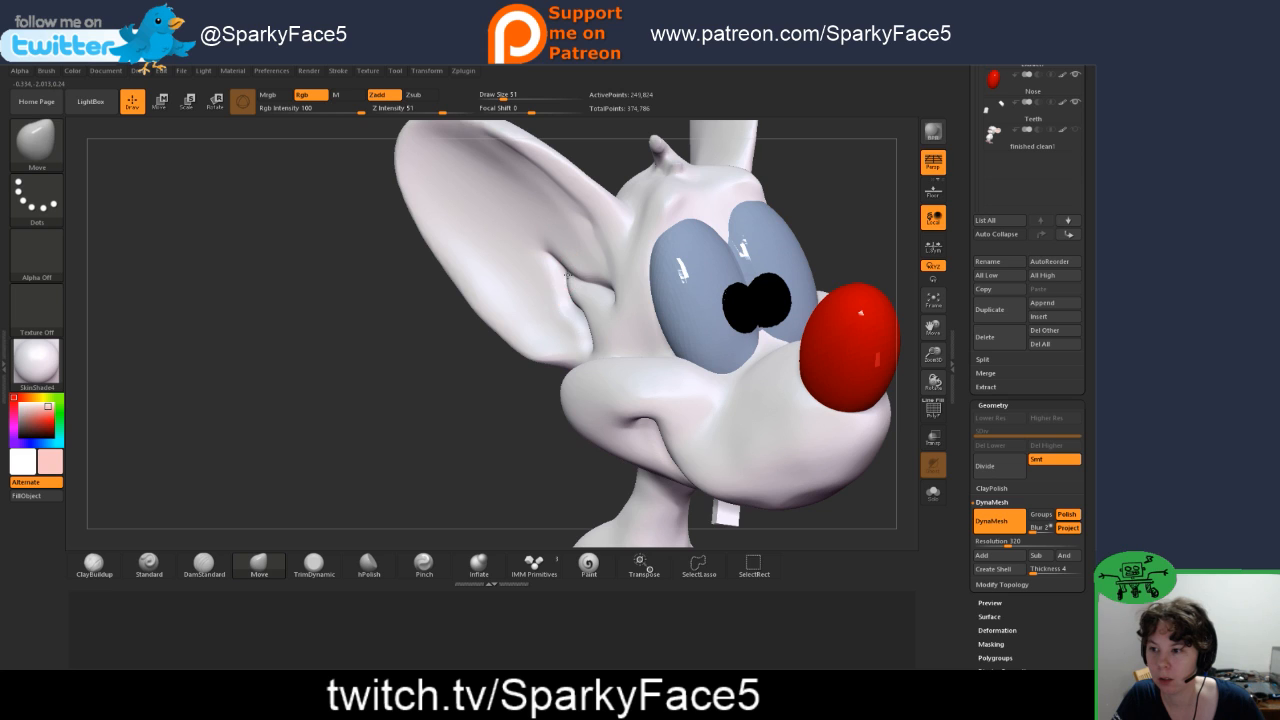
{"action": "left_click_drag", "start_coordinate": [594, 303], "coordinate": [606, 311]}
{"action": "left_click_drag", "start_coordinate": [418, 414], "coordinate": [484, 437]}
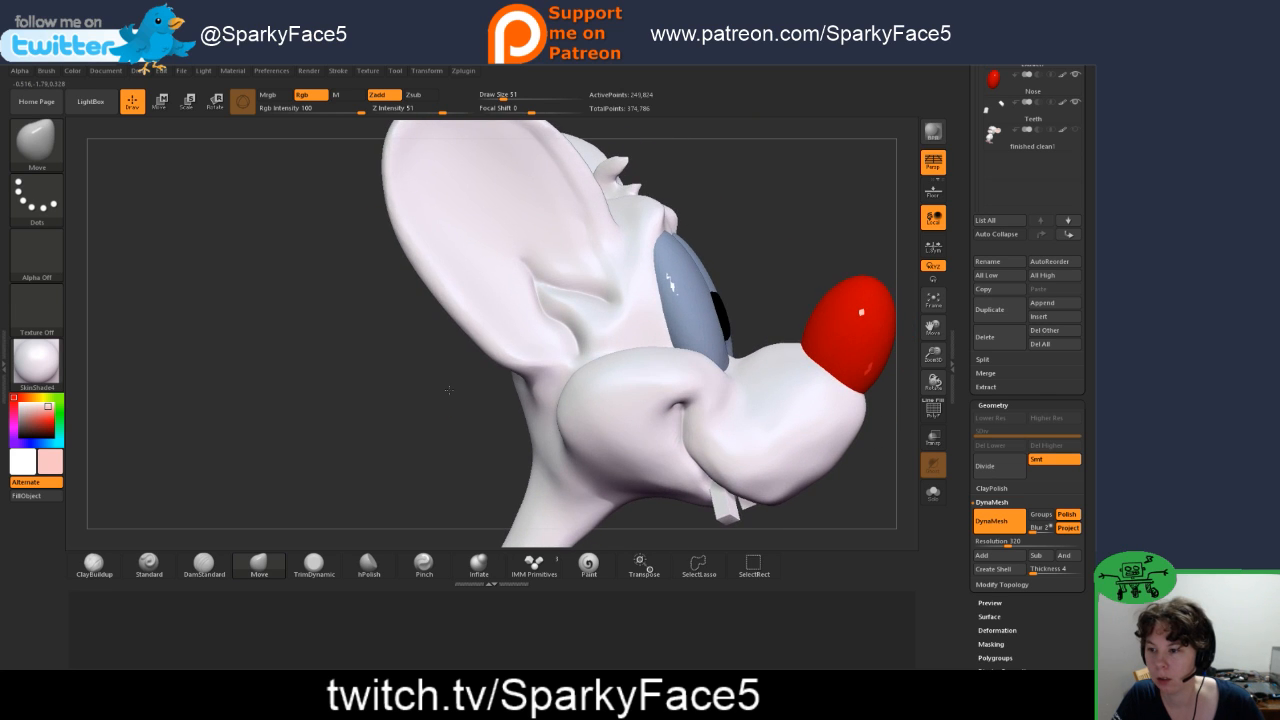
Step: Tighten the creases of the inner ear fold with the Pinch brush
{"action": "left_click", "coordinate": [369, 566]}
{"action": "left_click", "coordinate": [424, 565]}
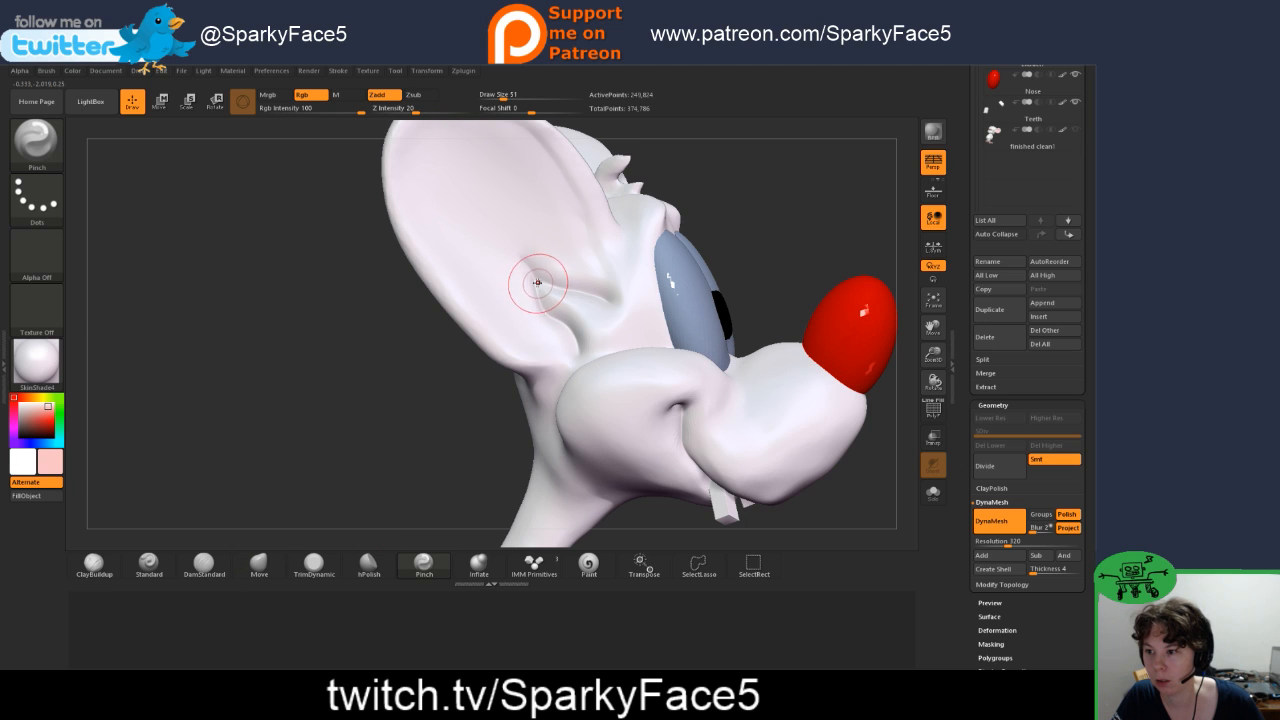
{"action": "left_click_drag", "start_coordinate": [576, 349], "coordinate": [577, 351]}
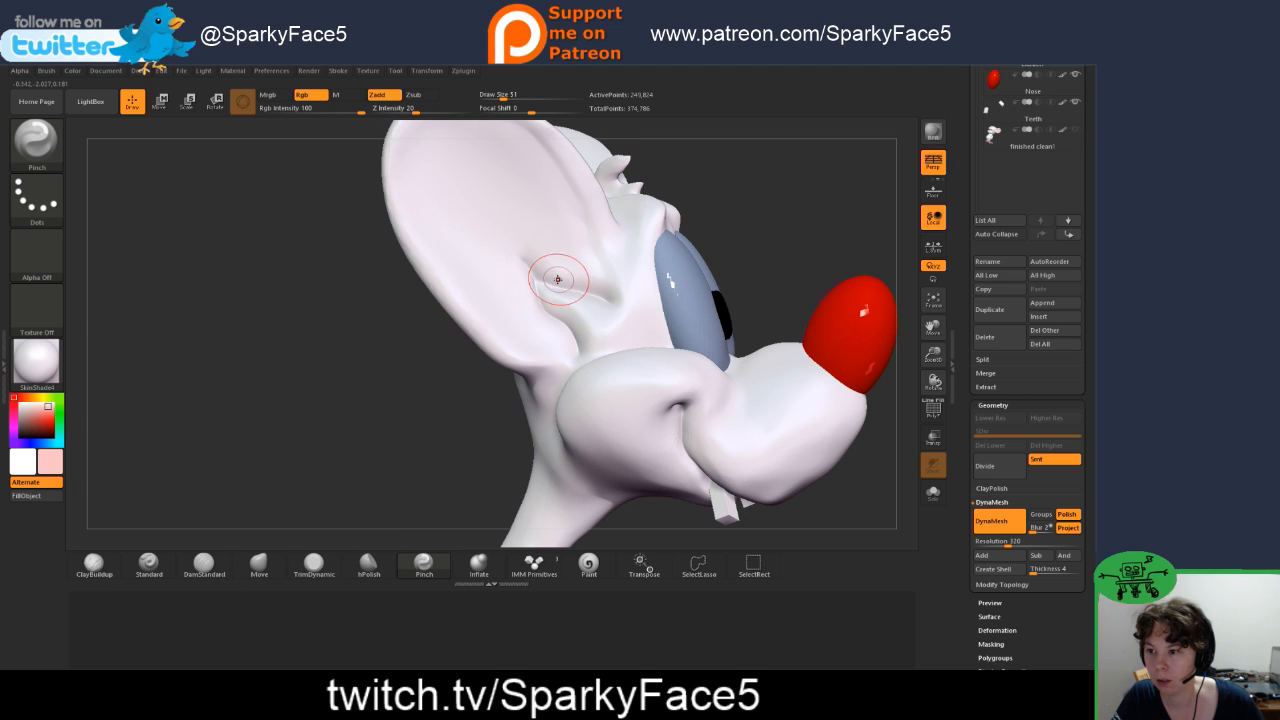
{"action": "left_click_drag", "start_coordinate": [539, 280], "coordinate": [568, 287]}
{"action": "left_click_drag", "start_coordinate": [729, 229], "coordinate": [712, 197]}
Step: Smooth the folds at the base of the inner ear, lowering the Smooth brush's Z Intensity to 41
{"action": "key", "text": "f"}
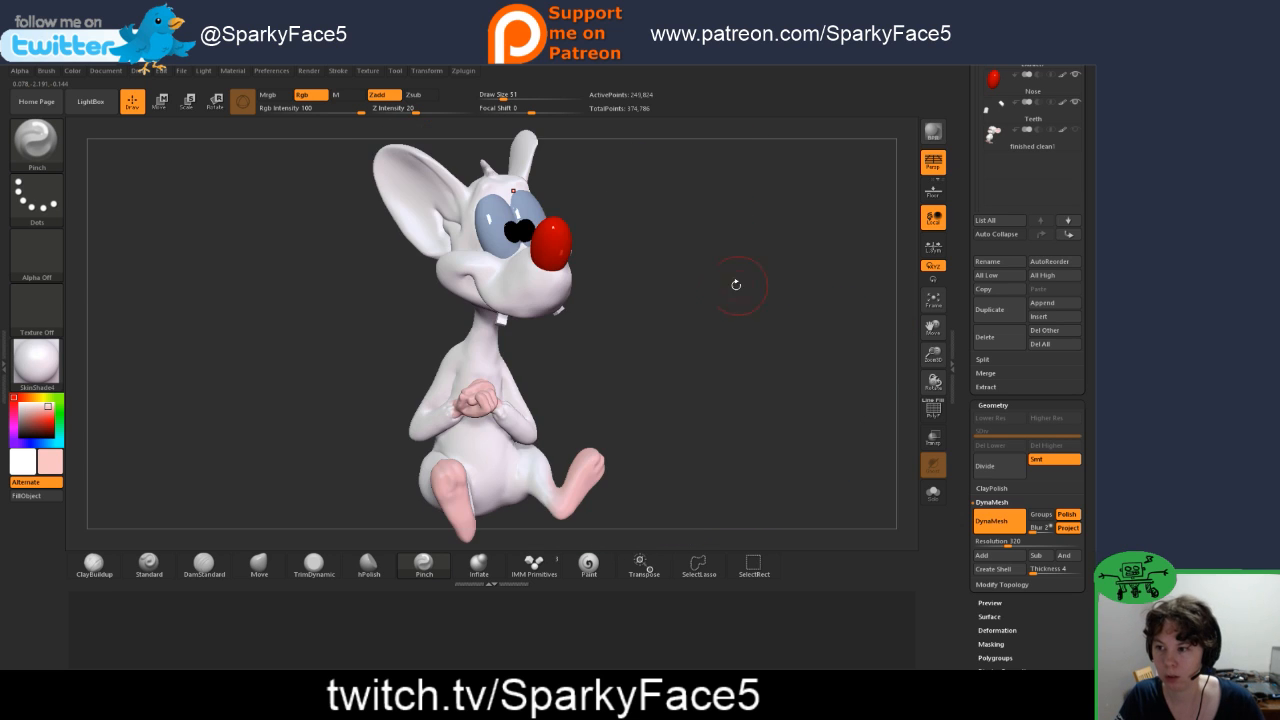
{"action": "left_click_drag", "start_coordinate": [645, 332], "coordinate": [607, 334]}
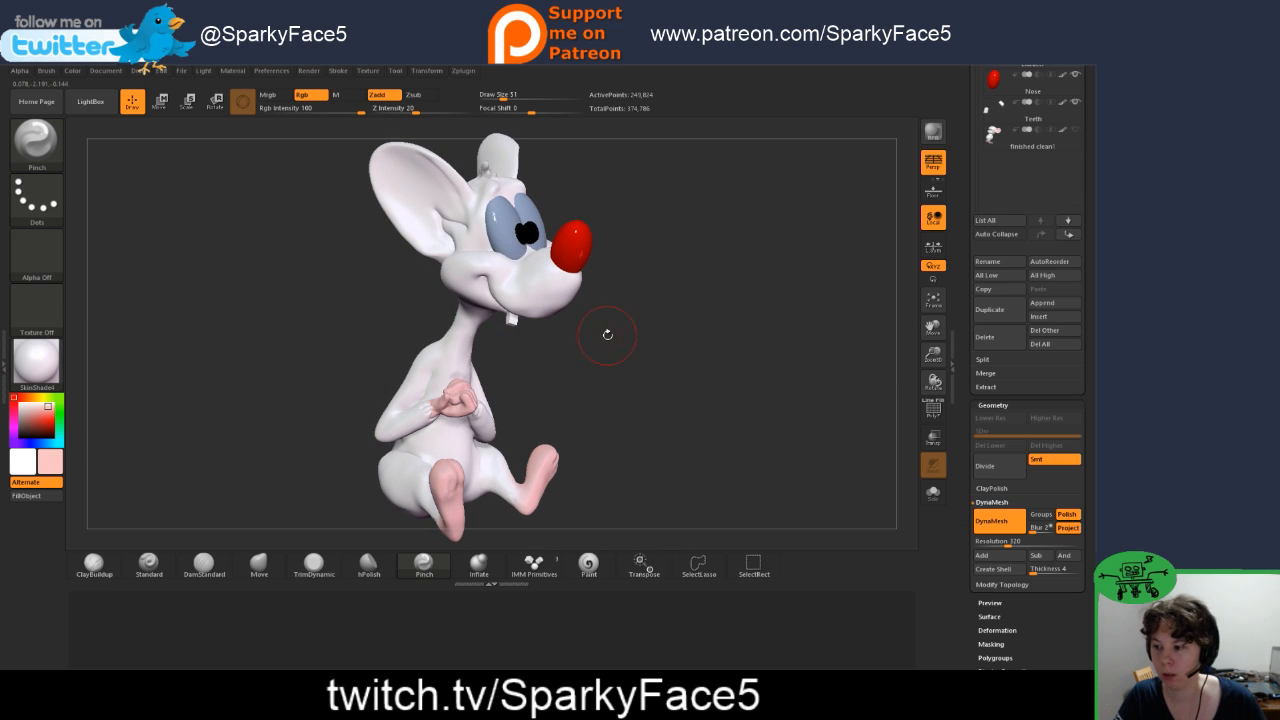
{"action": "key", "text": "shift"}
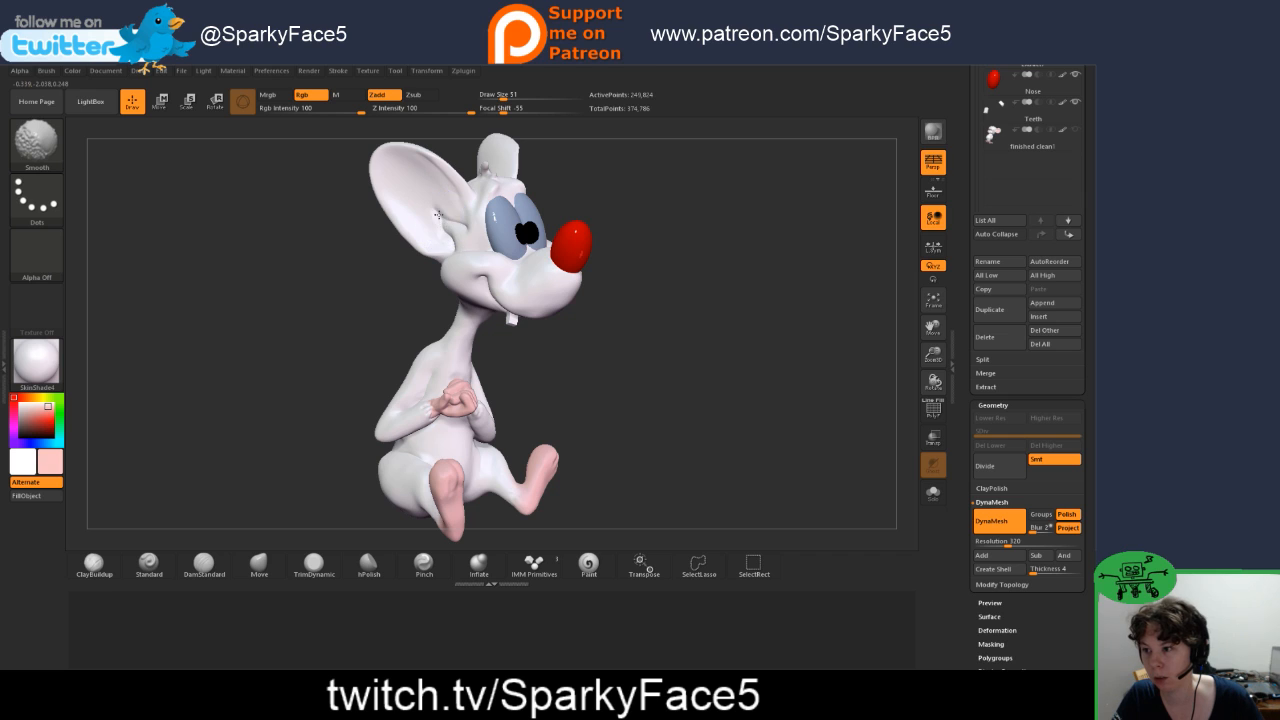
{"action": "mouse_move", "coordinate": [451, 220]}
{"action": "left_mouse_down", "text": "shift"}
{"action": "mouse_move", "coordinate": [463, 229]}
{"action": "mouse_move", "coordinate": [454, 245]}
{"action": "left_mouse_up", "text": "shift"}
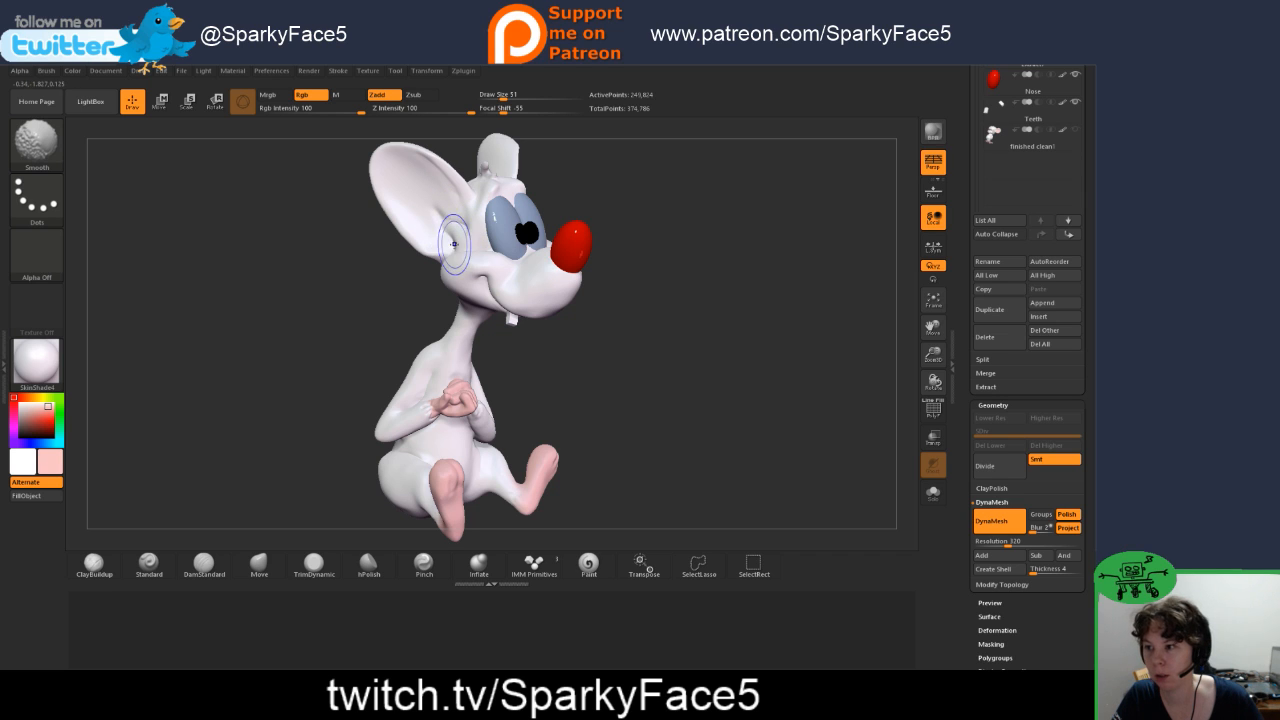
{"action": "left_click_drag", "start_coordinate": [646, 209], "coordinate": [647, 216]}
{"action": "key", "text": "ctrl"}
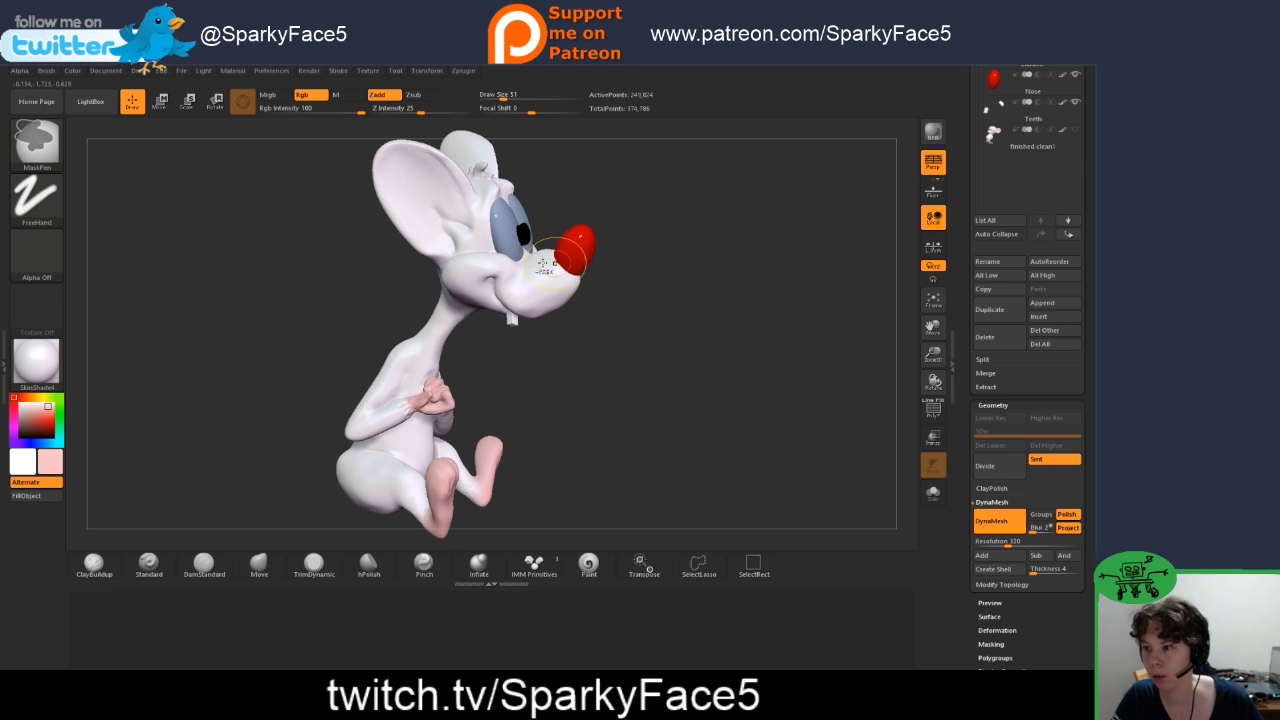
{"action": "key", "text": "shift"}
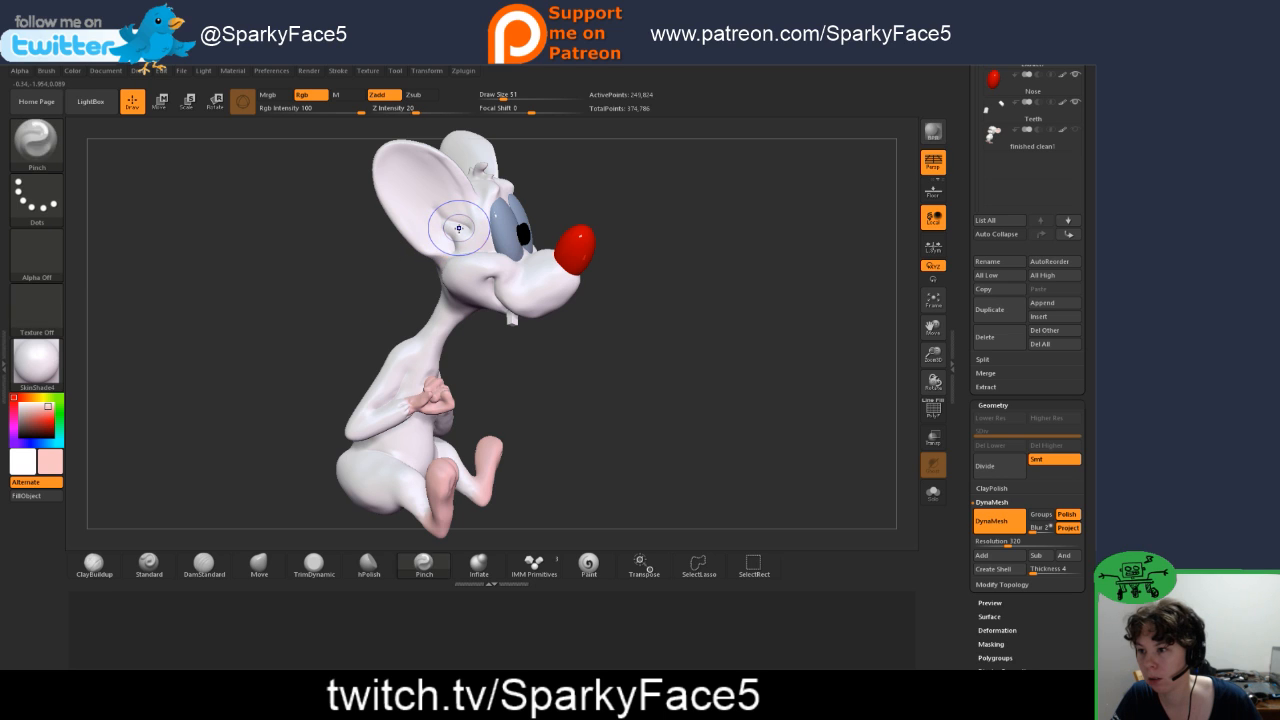
{"action": "left_click_drag", "start_coordinate": [471, 110], "coordinate": [435, 110], "text": "shift"}
{"action": "left_click_drag", "start_coordinate": [456, 221], "coordinate": [454, 246], "text": "shift"}
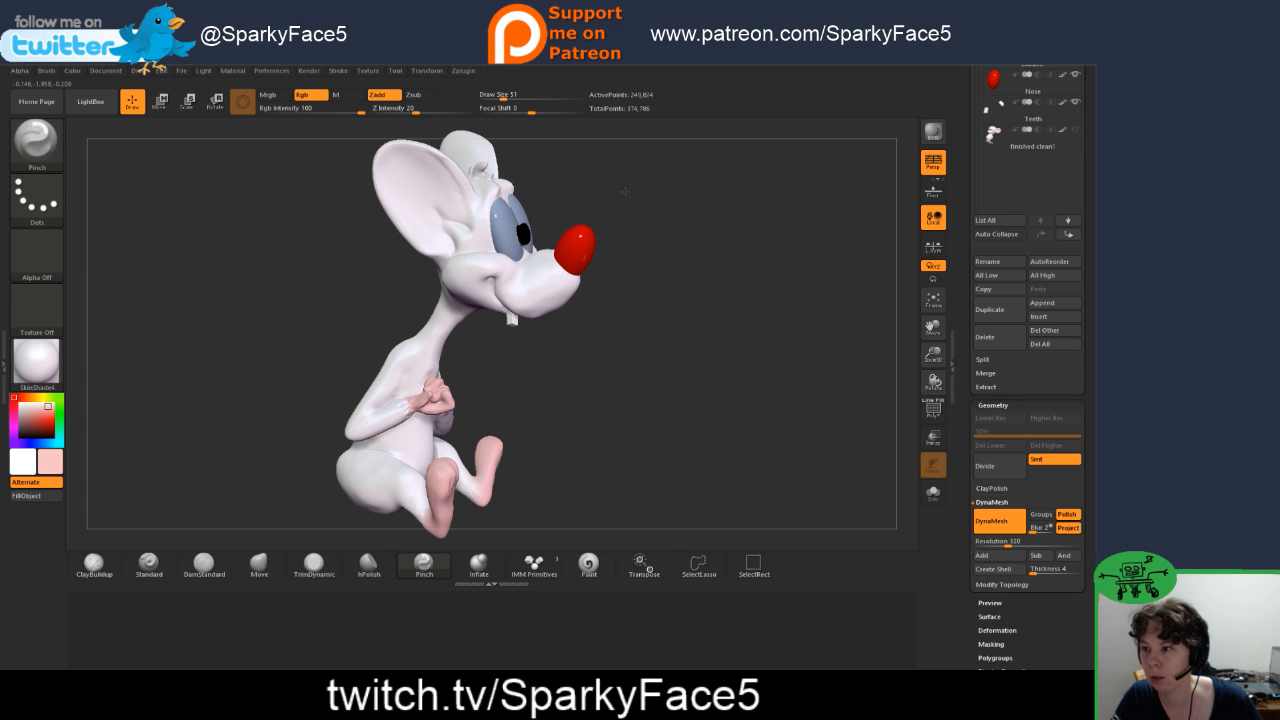
Step: Carve a long crease just inside the ear's inner rim with DamStandard and tighten it with Pinch
{"action": "left_click_drag", "start_coordinate": [613, 198], "coordinate": [629, 163]}
{"action": "left_click_drag", "start_coordinate": [606, 240], "coordinate": [690, 332], "text": "alt"}
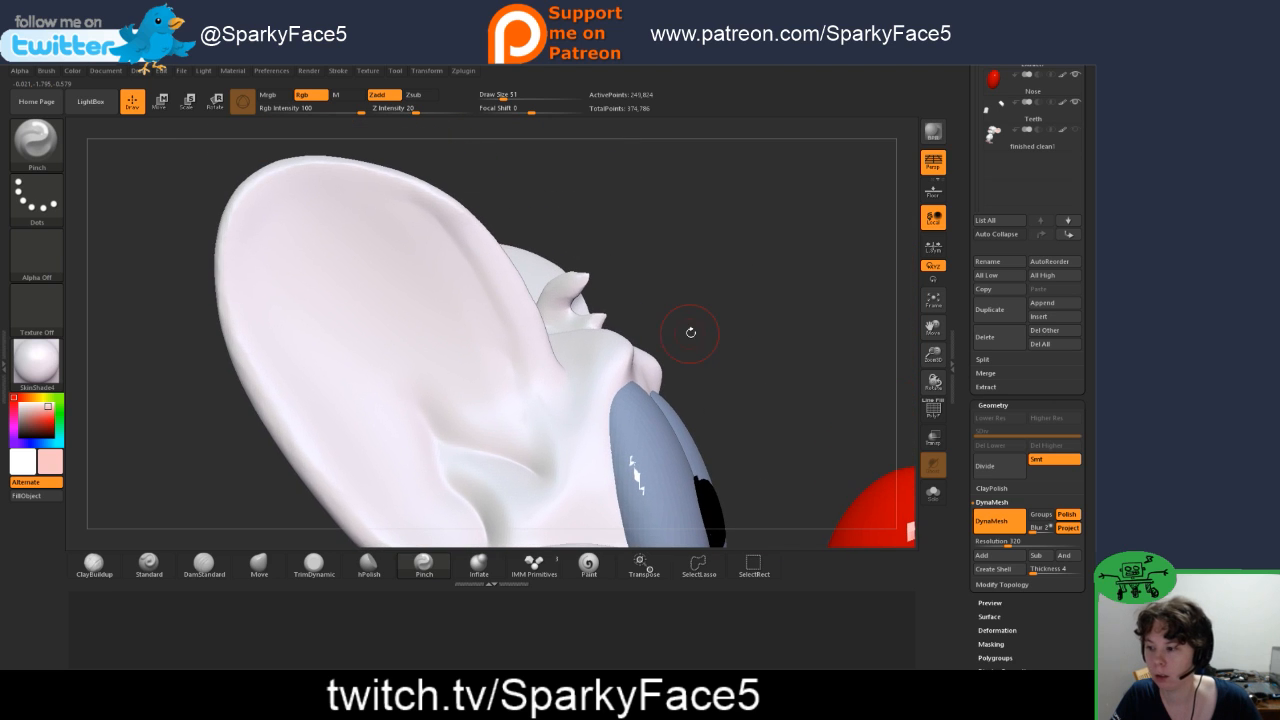
{"action": "left_click", "coordinate": [205, 566]}
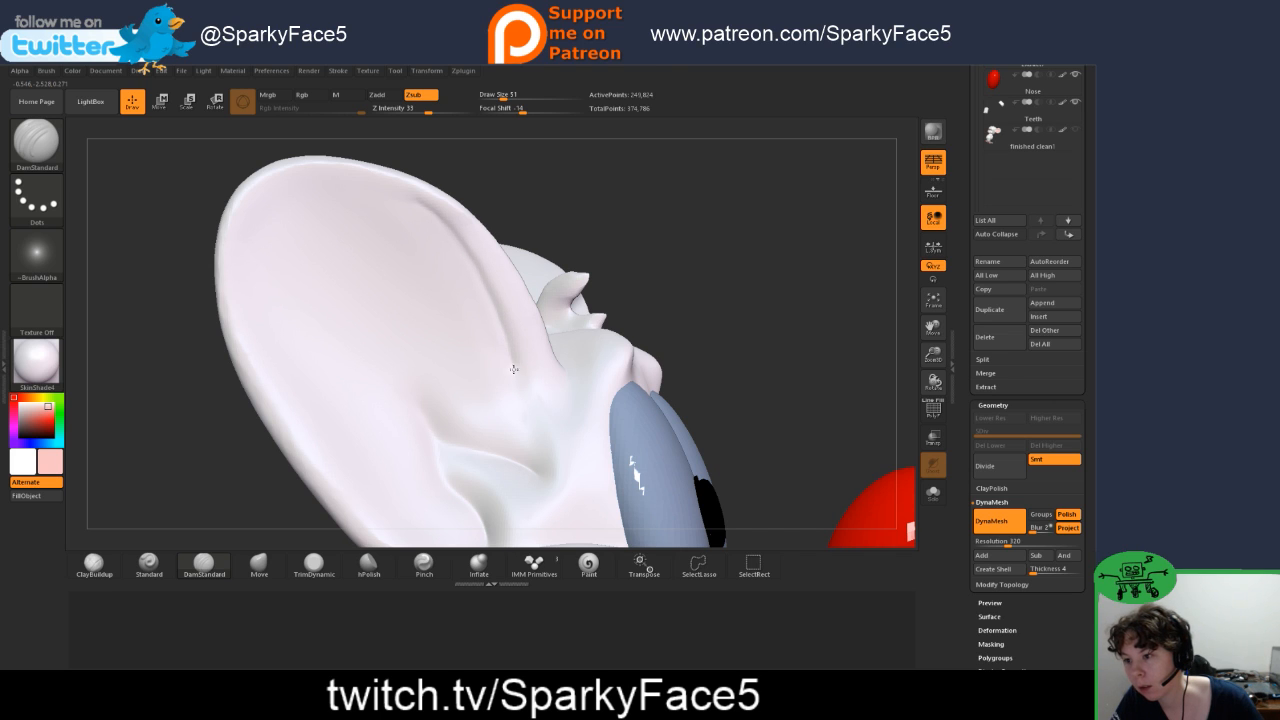
{"action": "left_click_drag", "start_coordinate": [513, 369], "coordinate": [518, 386]}
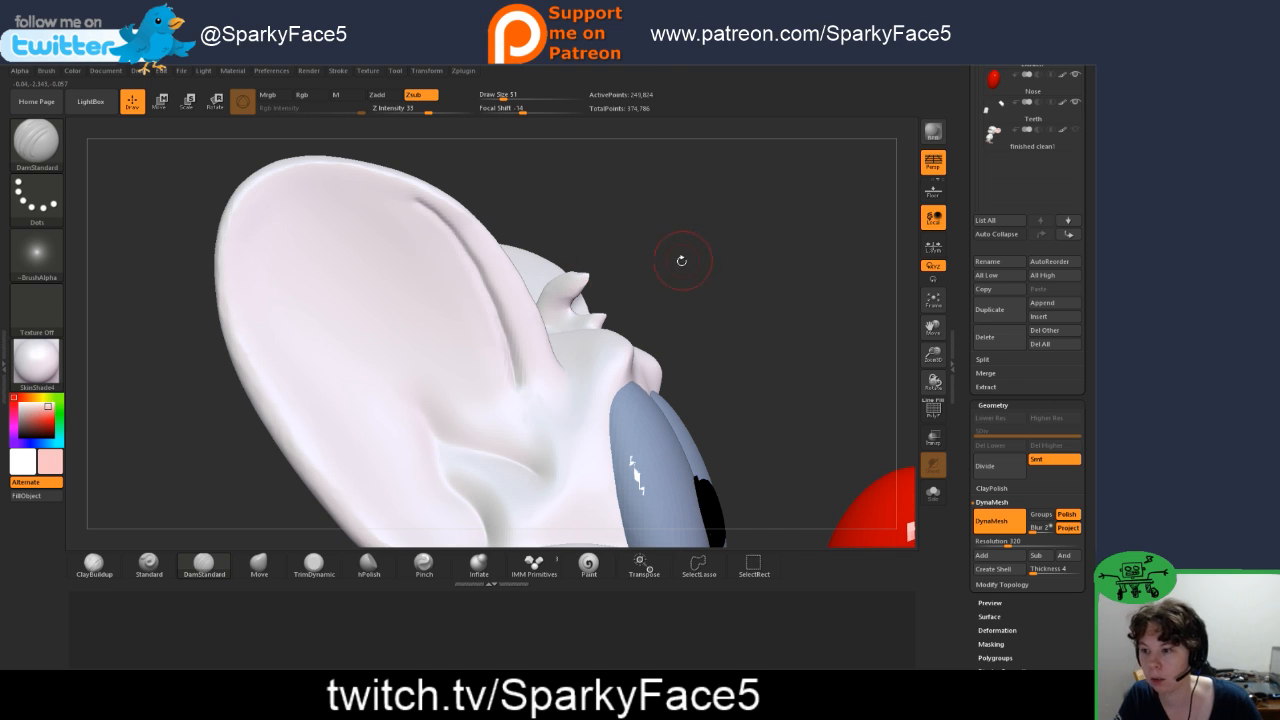
{"action": "left_click", "coordinate": [424, 564]}
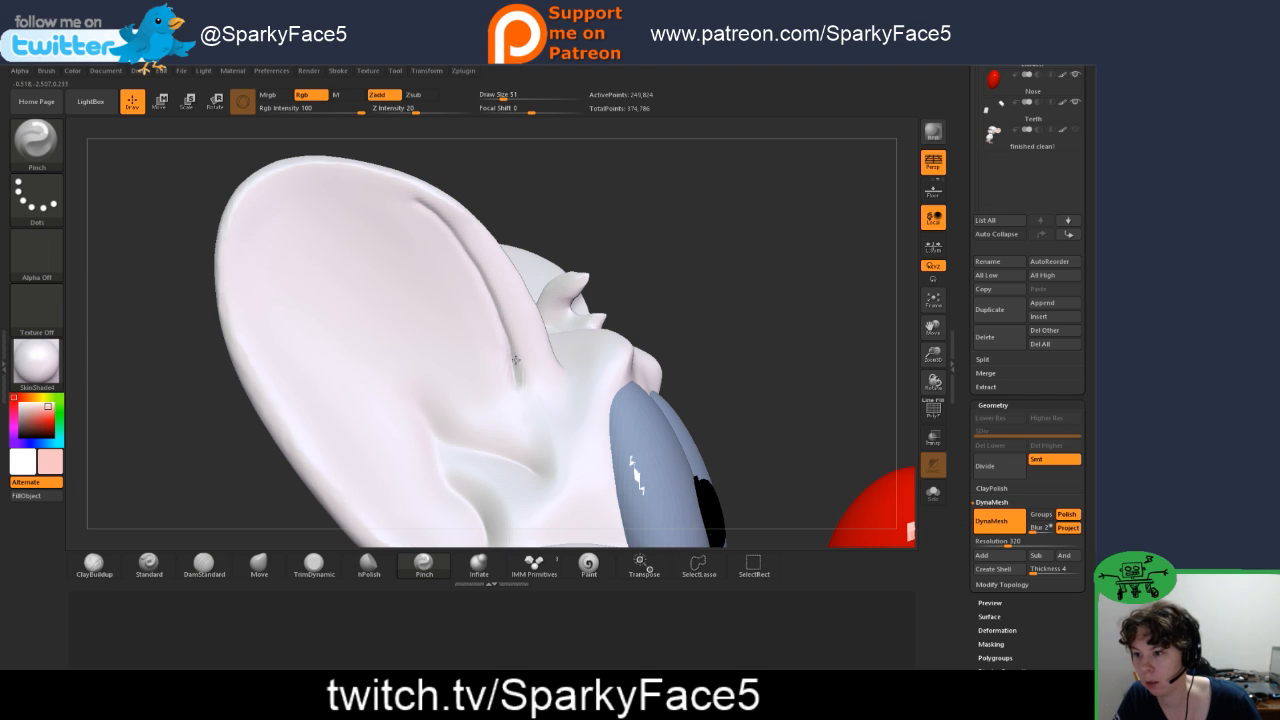
{"action": "key", "text": "f"}
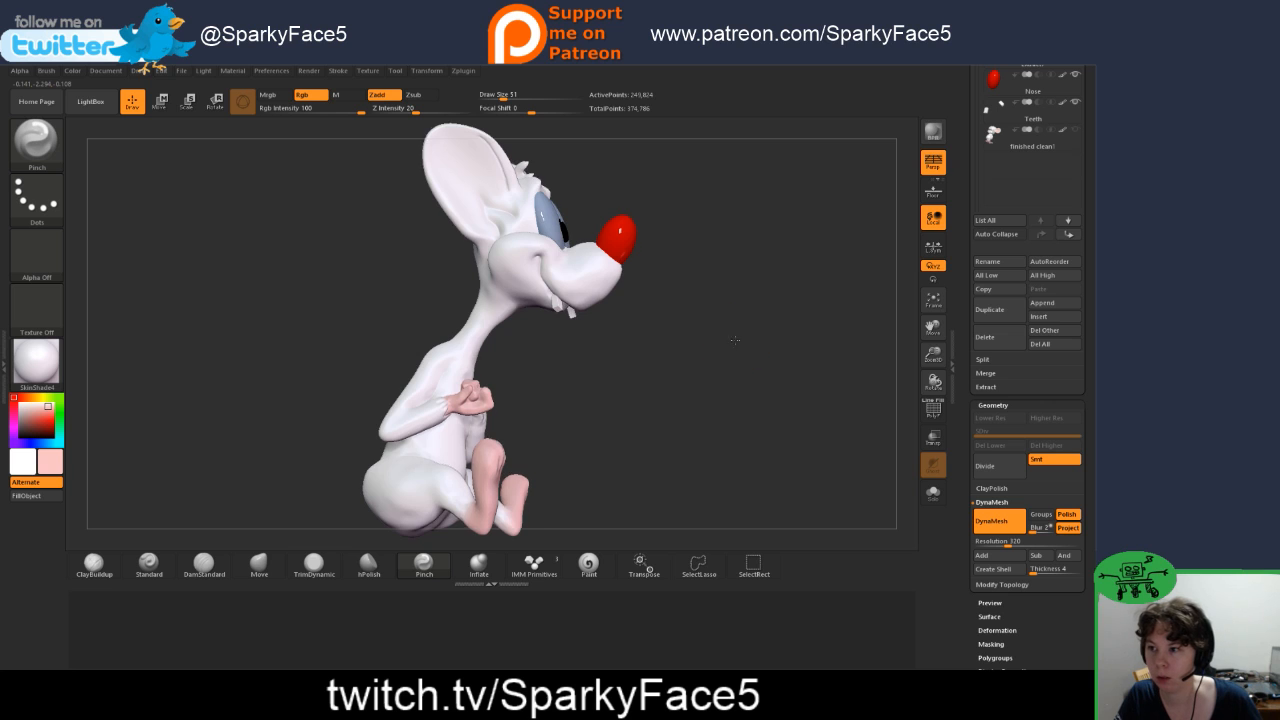
{"action": "left_click_drag", "start_coordinate": [735, 340], "coordinate": [550, 225]}
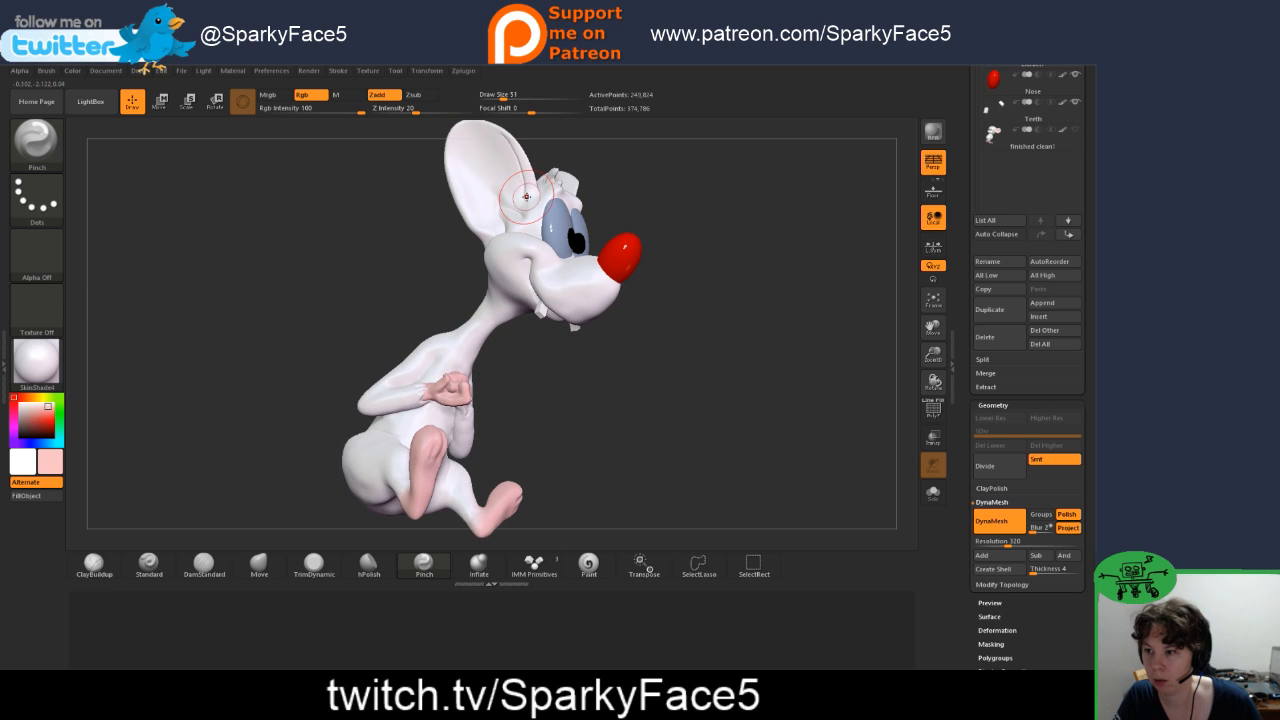
Step: Carve a matching crease inside the opposite ear's rim with DamStandard and undo the last stroke
{"action": "left_click", "coordinate": [210, 566]}
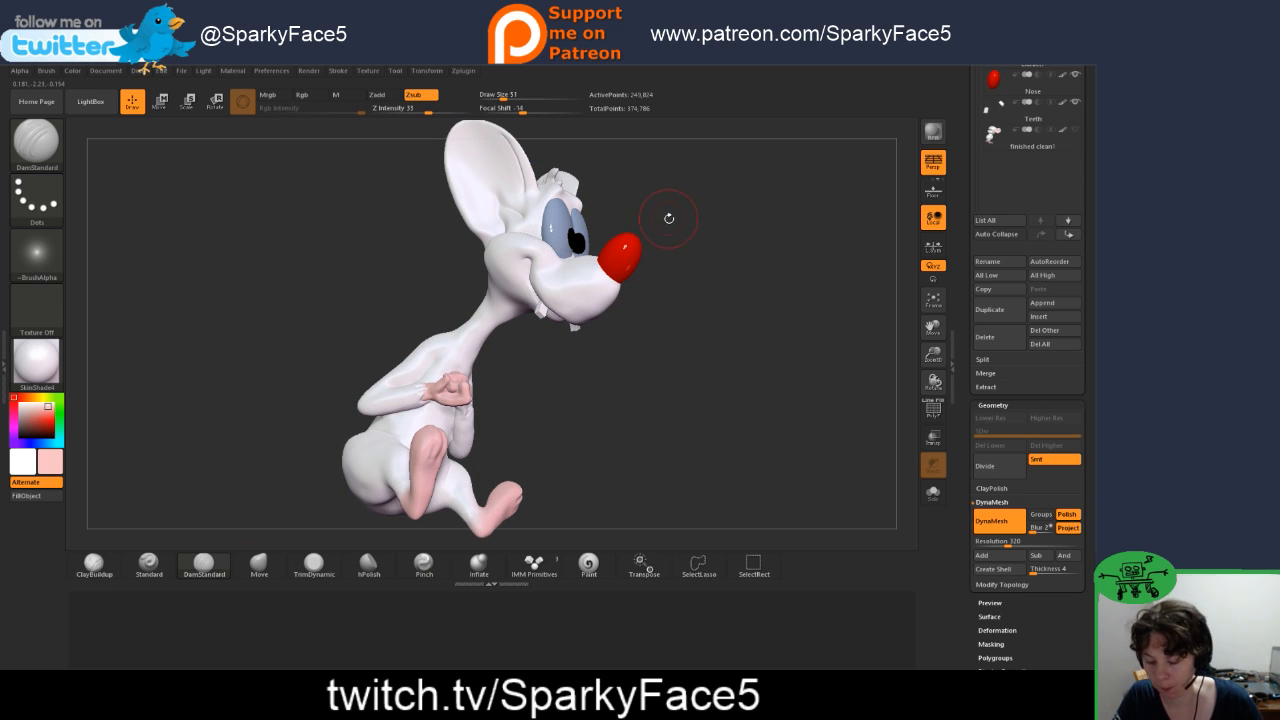
{"action": "left_click_drag", "start_coordinate": [661, 212], "coordinate": [729, 237], "text": "alt"}
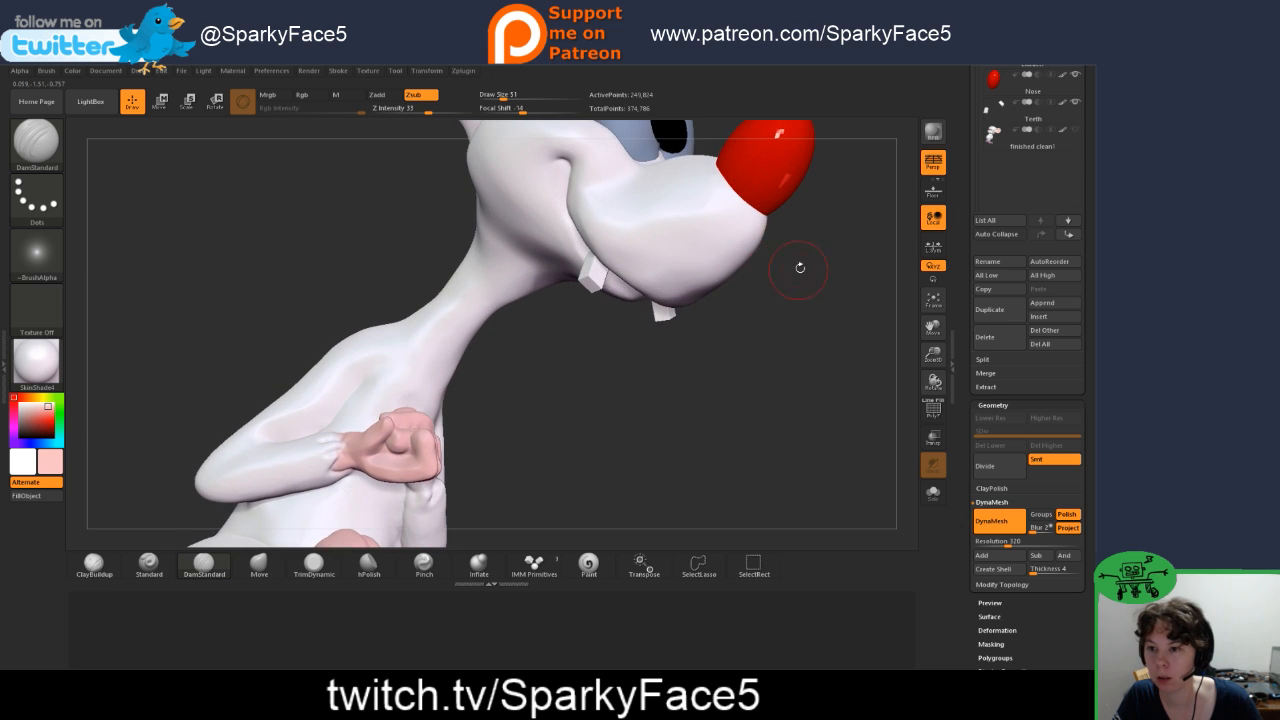
{"action": "left_click_drag", "start_coordinate": [800, 268], "coordinate": [540, 245]}
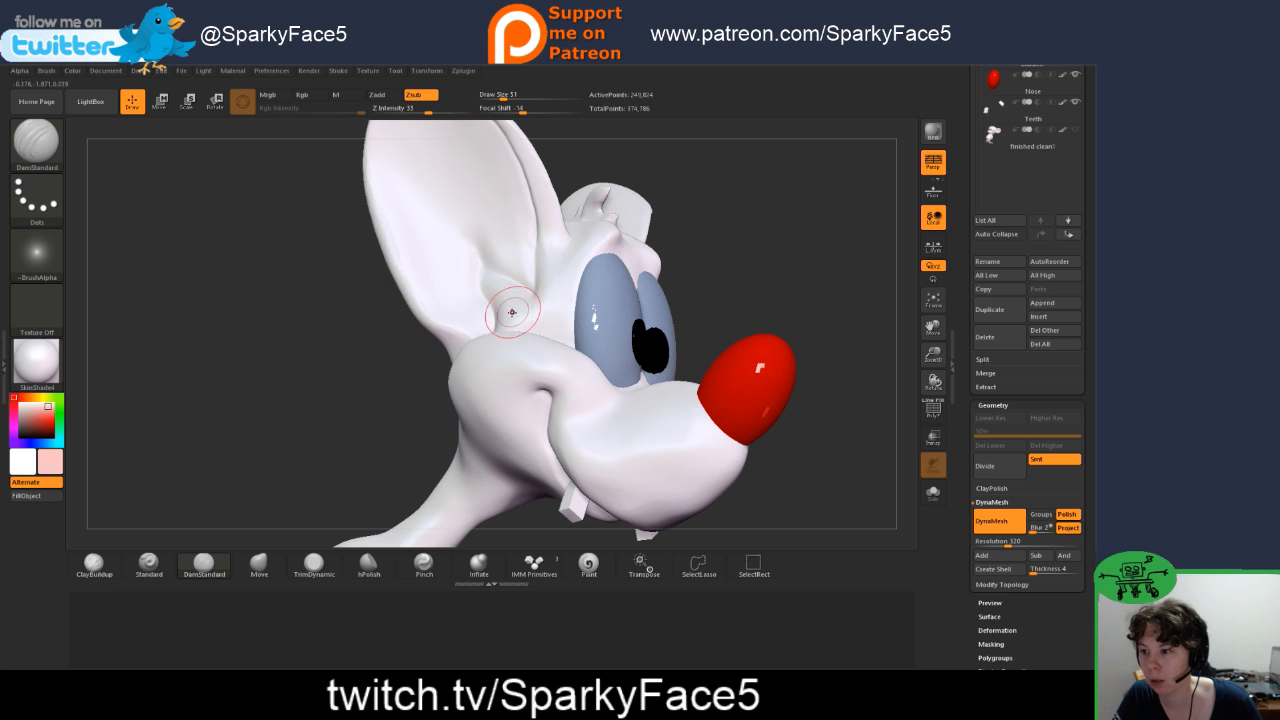
{"action": "mouse_move", "coordinate": [765, 228]}
{"action": "left_mouse_down"}
{"action": "mouse_move", "coordinate": [850, 240]}
{"action": "mouse_move", "coordinate": [710, 268]}
{"action": "mouse_move", "coordinate": [630, 252]}
{"action": "left_mouse_up"}
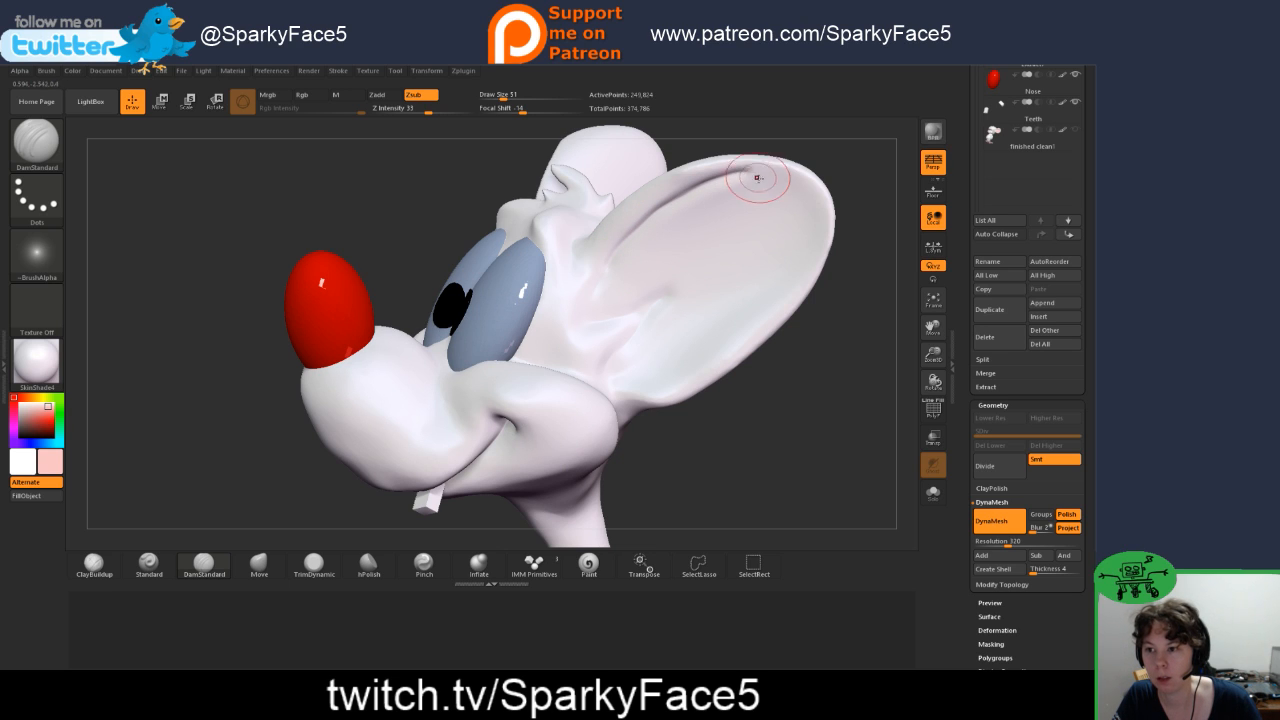
{"action": "key", "text": "ctrl+z"}
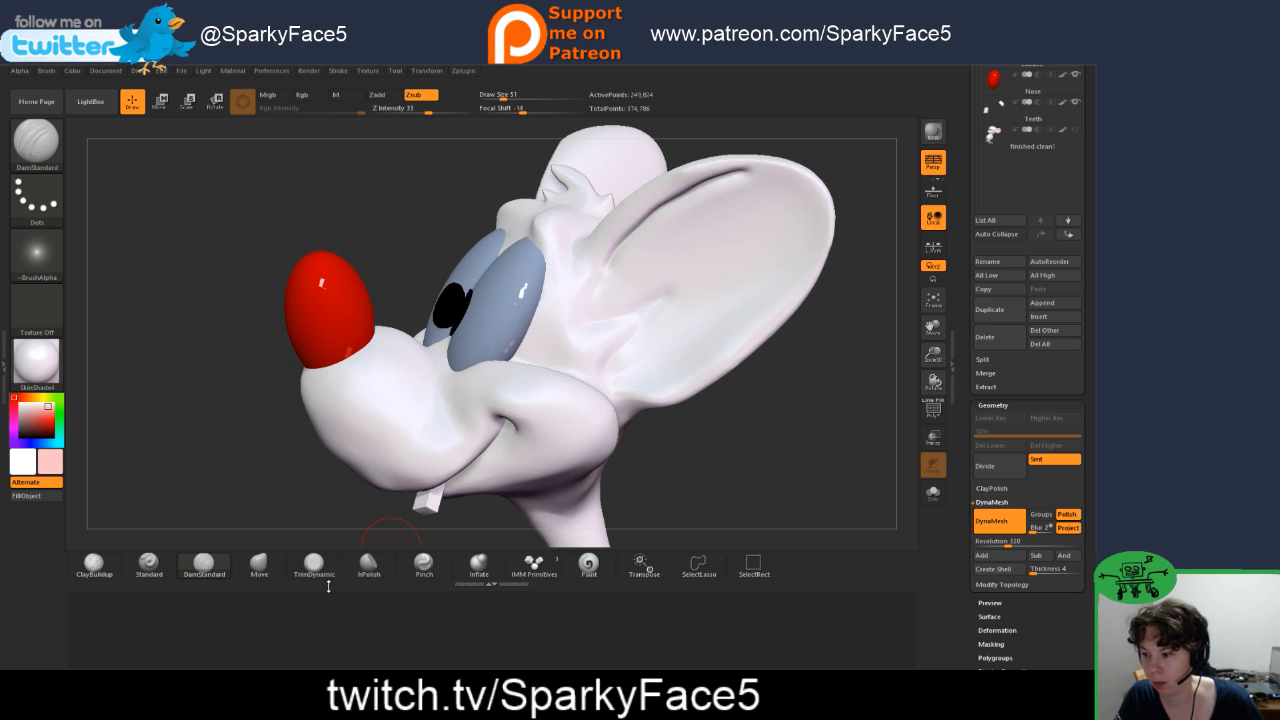
Step: Pinch the opposite ear's rim crease tighter and smooth its upper end into the ear
{"action": "left_click", "coordinate": [423, 565]}
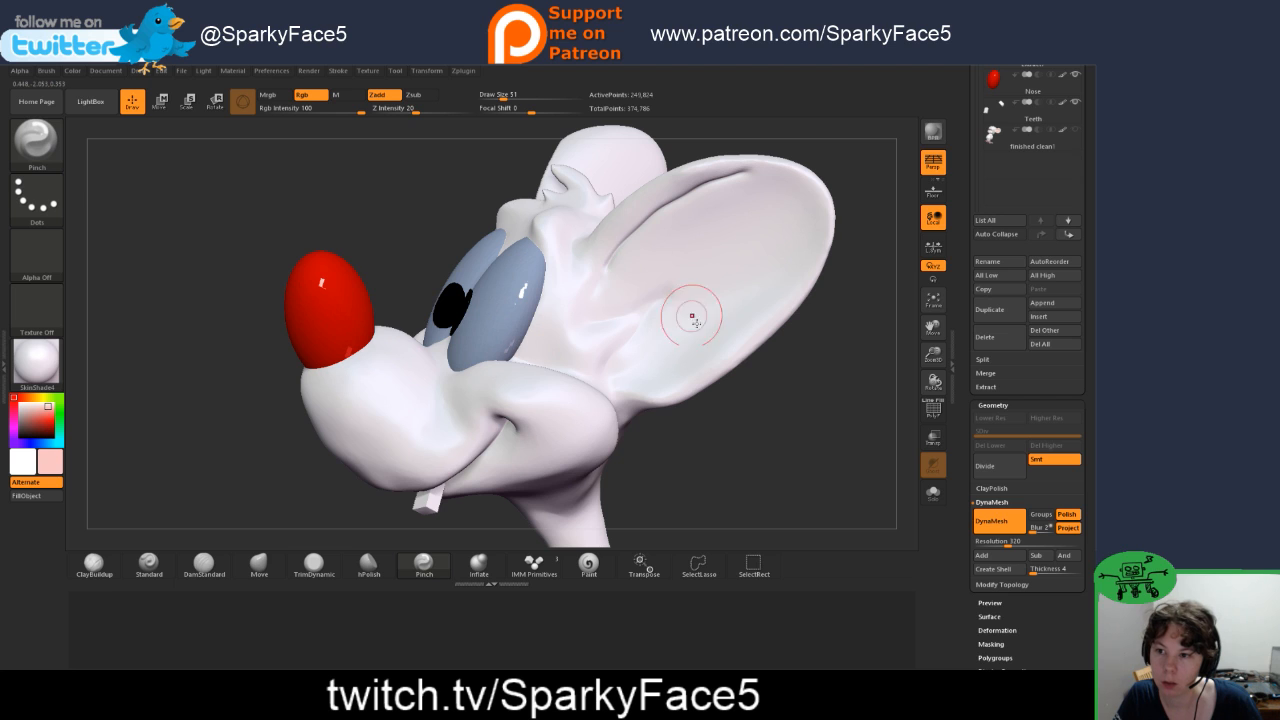
{"action": "mouse_move", "coordinate": [705, 335]}
{"action": "left_mouse_down"}
{"action": "mouse_move", "coordinate": [764, 397]}
{"action": "mouse_move", "coordinate": [762, 290]}
{"action": "left_mouse_up"}
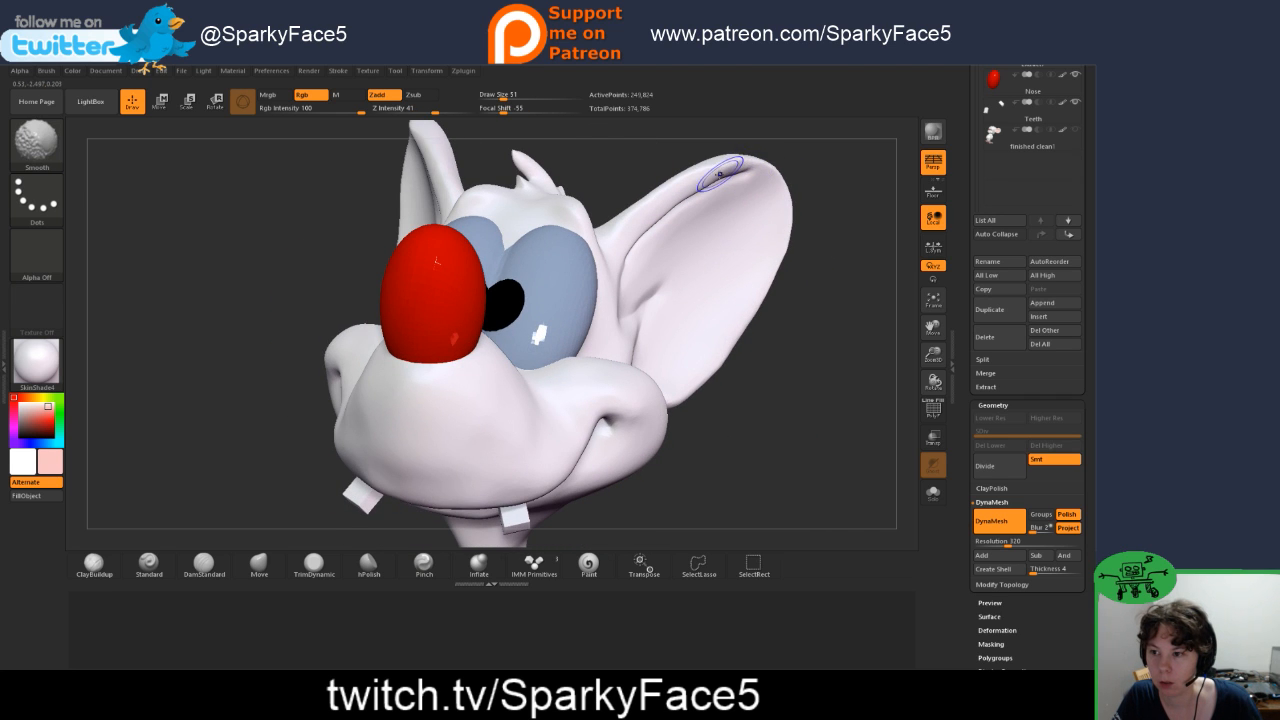
{"action": "left_click_drag", "start_coordinate": [719, 174], "coordinate": [660, 216], "text": "shift"}
{"action": "left_click_drag", "start_coordinate": [745, 430], "coordinate": [673, 464]}
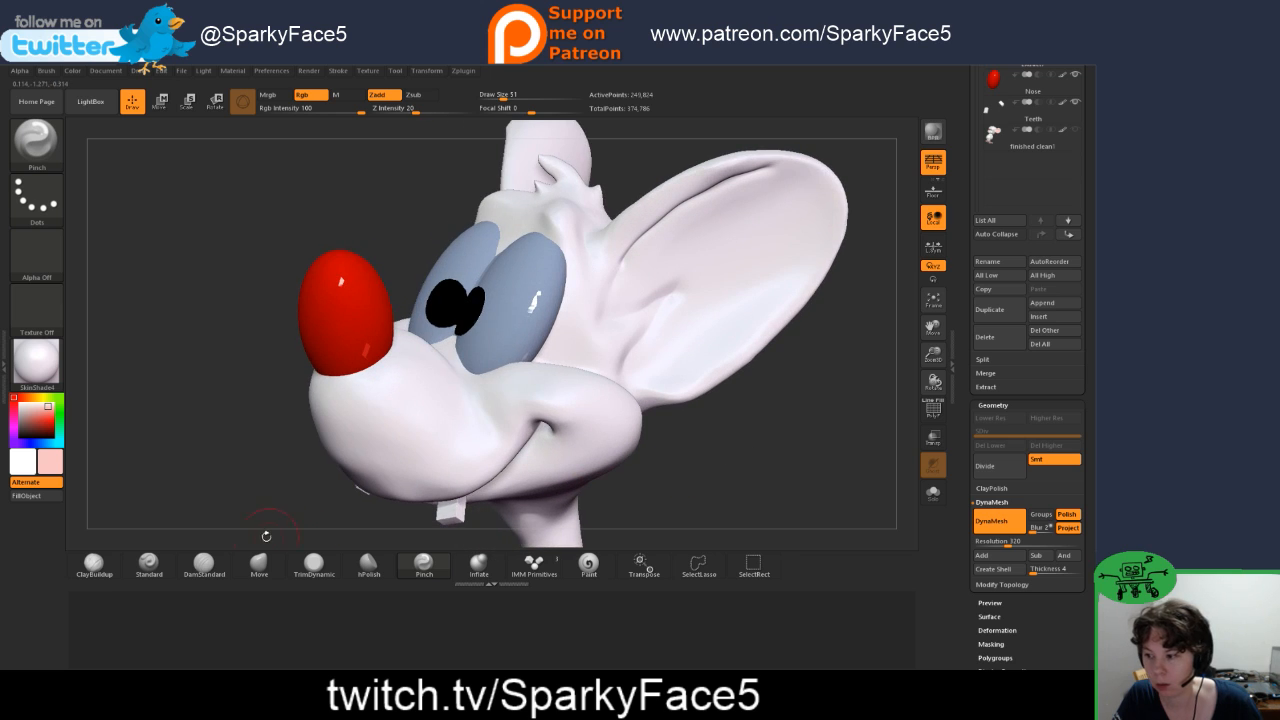
Step: Deepen the folds at the base of the opposite inner ear with DamStandard and smooth their edges
{"action": "left_click", "coordinate": [222, 571]}
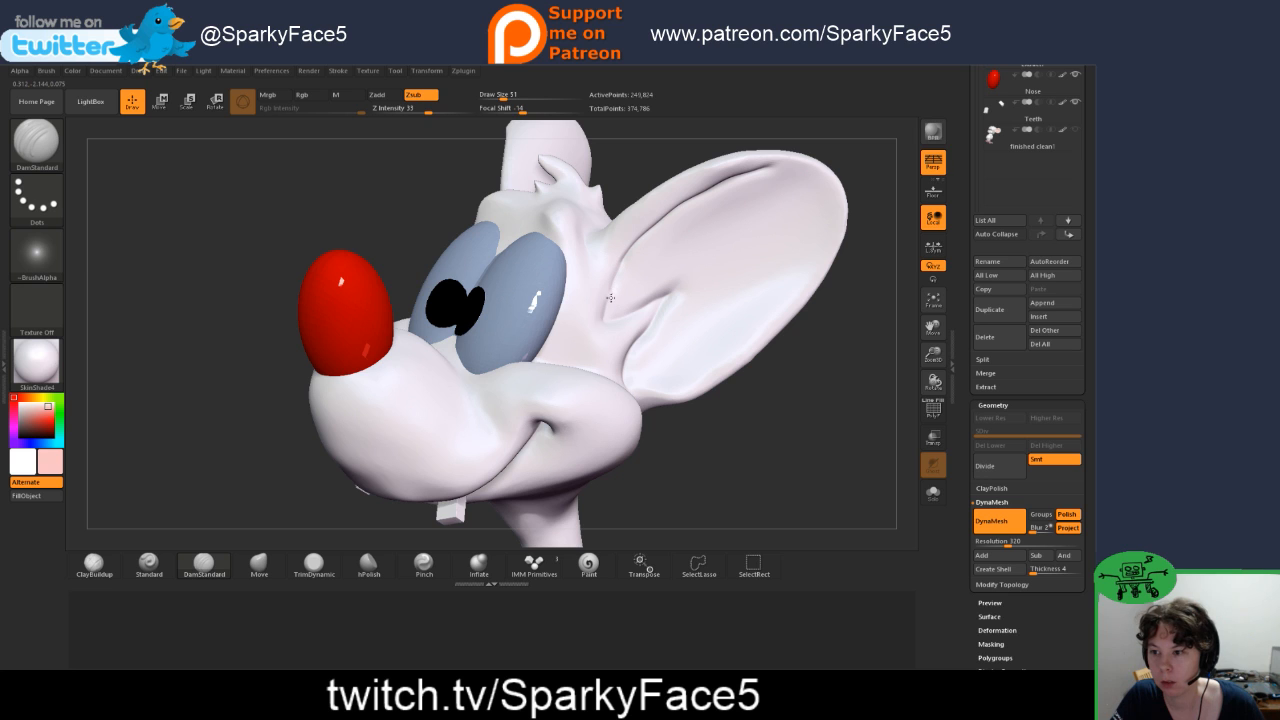
{"action": "mouse_move", "coordinate": [655, 410]}
{"action": "left_mouse_down"}
{"action": "mouse_move", "coordinate": [760, 453]}
{"action": "mouse_move", "coordinate": [650, 360]}
{"action": "mouse_move", "coordinate": [624, 320]}
{"action": "mouse_move", "coordinate": [672, 303]}
{"action": "mouse_move", "coordinate": [630, 375]}
{"action": "left_mouse_up"}
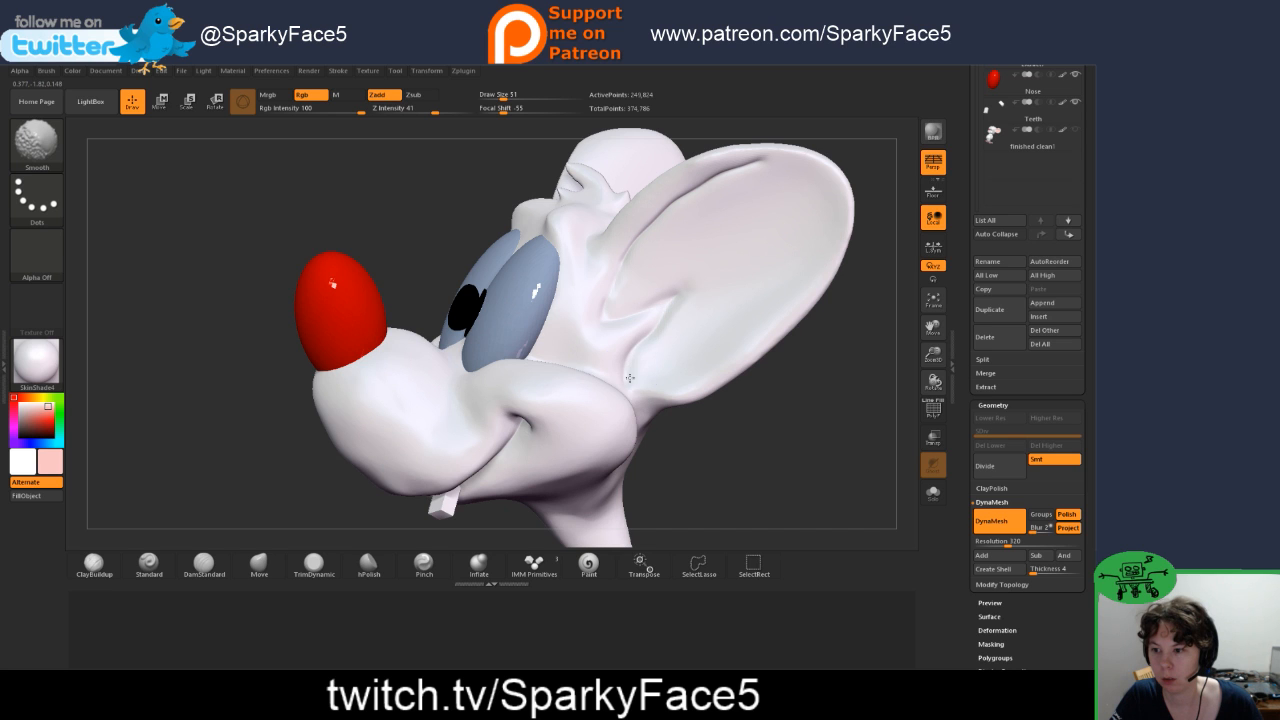
Step: Define the first ear's inner fold with DamStandard and sharpen it with the Pinch brush
{"action": "mouse_move", "coordinate": [714, 458]}
{"action": "left_mouse_down"}
{"action": "mouse_move", "coordinate": [298, 395]}
{"action": "mouse_move", "coordinate": [345, 400]}
{"action": "left_mouse_up"}
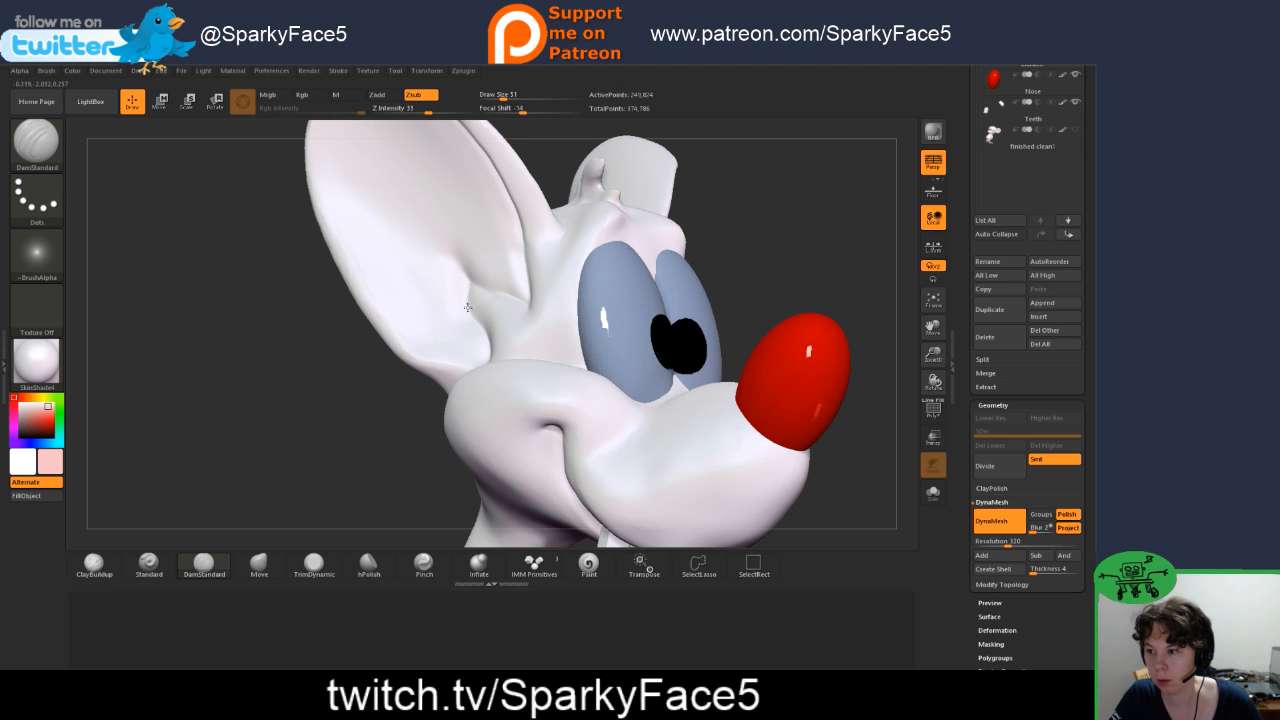
{"action": "left_click", "coordinate": [423, 564]}
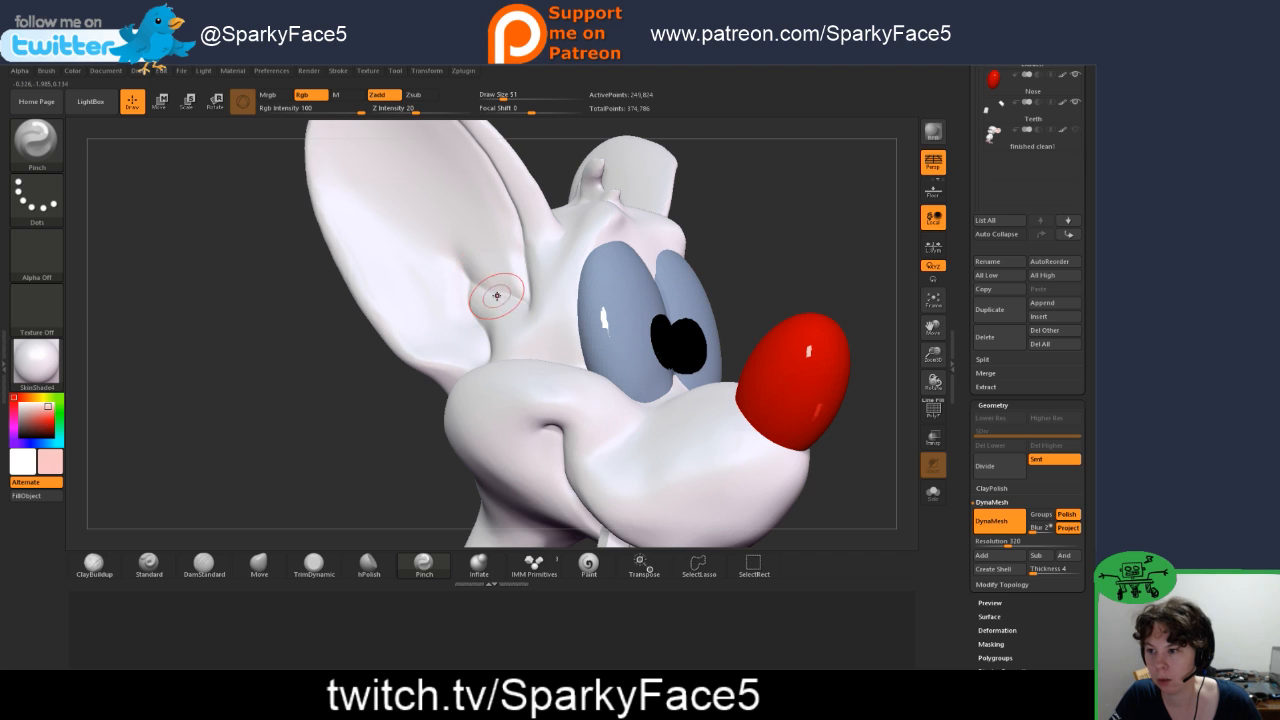
{"action": "mouse_move", "coordinate": [786, 277]}
{"action": "left_mouse_down"}
{"action": "mouse_move", "coordinate": [738, 305]}
{"action": "mouse_move", "coordinate": [652, 322]}
{"action": "left_mouse_up"}
Step: Carve the crease where the lower edge of the ear meets the cheek with DamStandard
{"action": "left_click", "coordinate": [204, 566]}
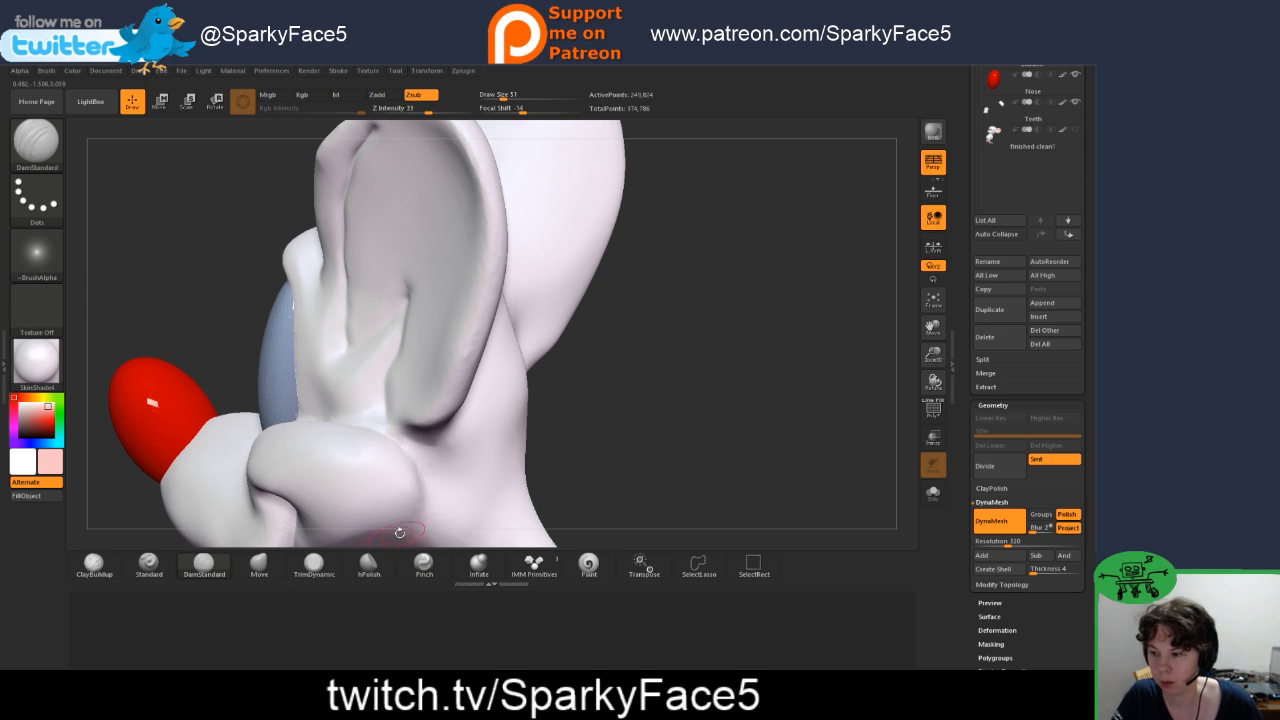
{"action": "left_click_drag", "start_coordinate": [648, 411], "coordinate": [553, 447]}
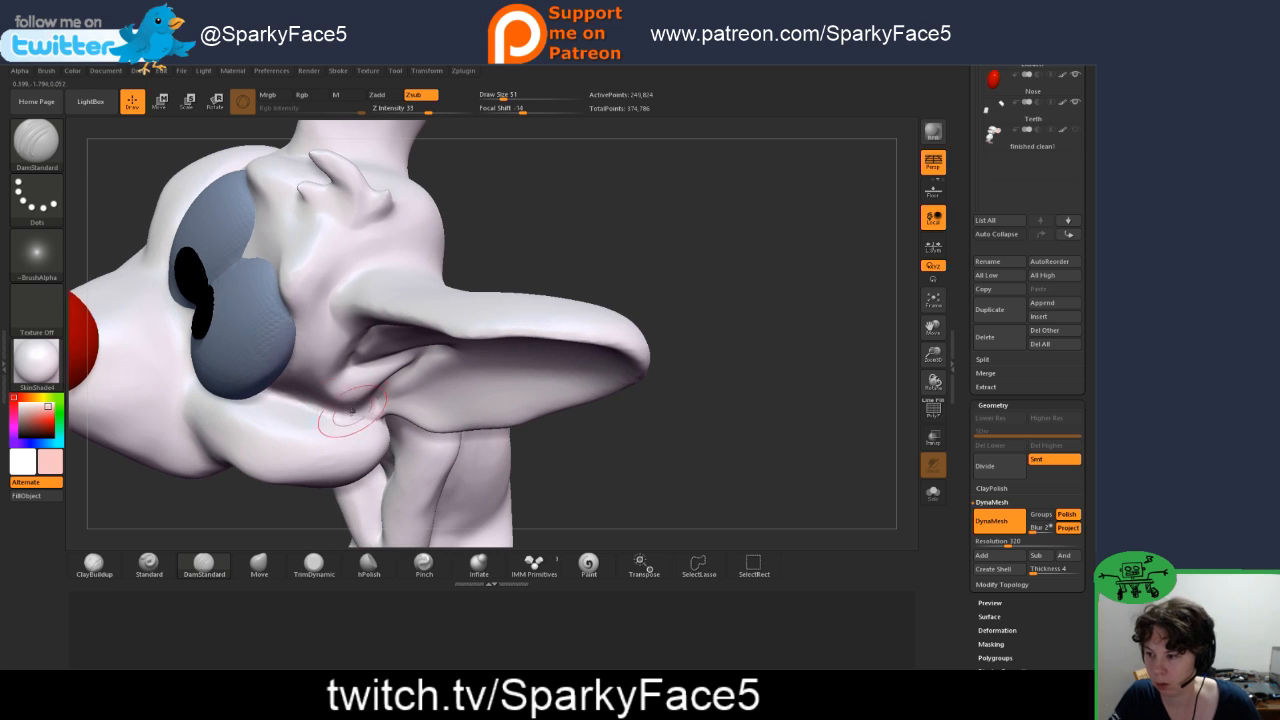
{"action": "mouse_move", "coordinate": [594, 480]}
{"action": "left_mouse_down"}
{"action": "mouse_move", "coordinate": [575, 435]}
{"action": "mouse_move", "coordinate": [357, 423]}
{"action": "left_mouse_up"}
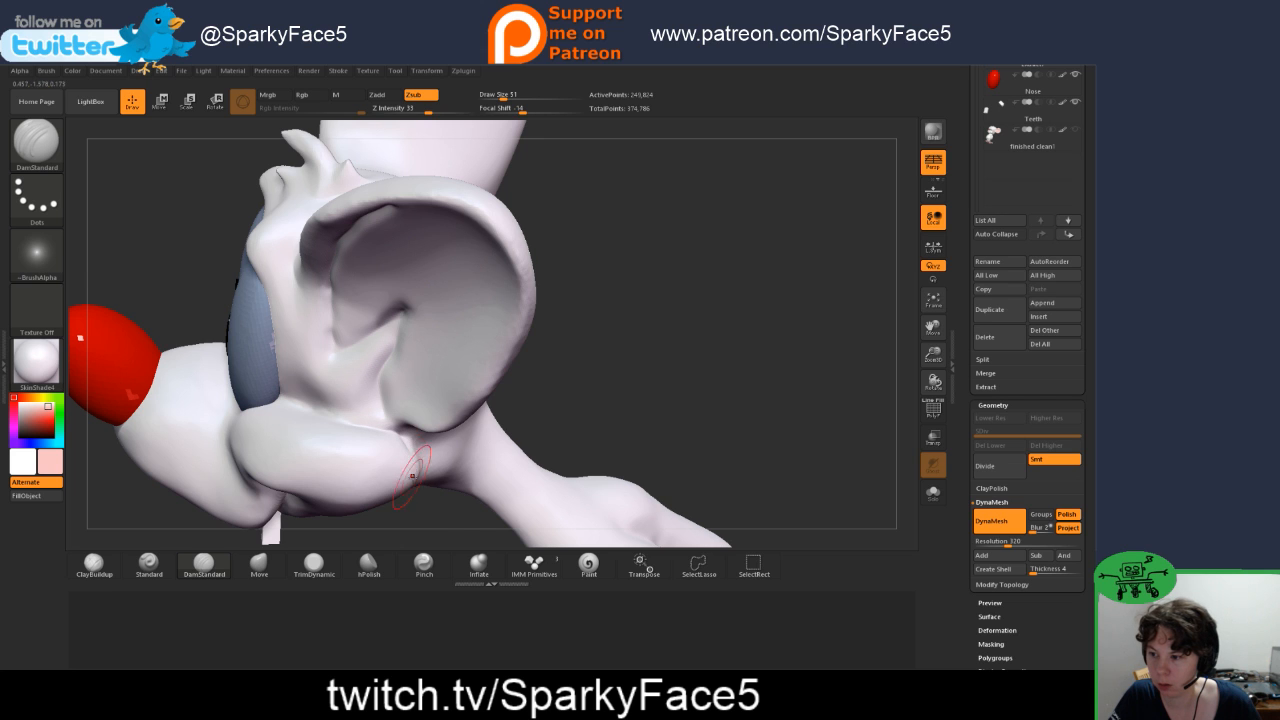
{"action": "mouse_move", "coordinate": [438, 524]}
{"action": "left_mouse_down"}
{"action": "mouse_move", "coordinate": [360, 516]}
{"action": "mouse_move", "coordinate": [431, 514]}
{"action": "mouse_move", "coordinate": [415, 521]}
{"action": "left_mouse_up"}
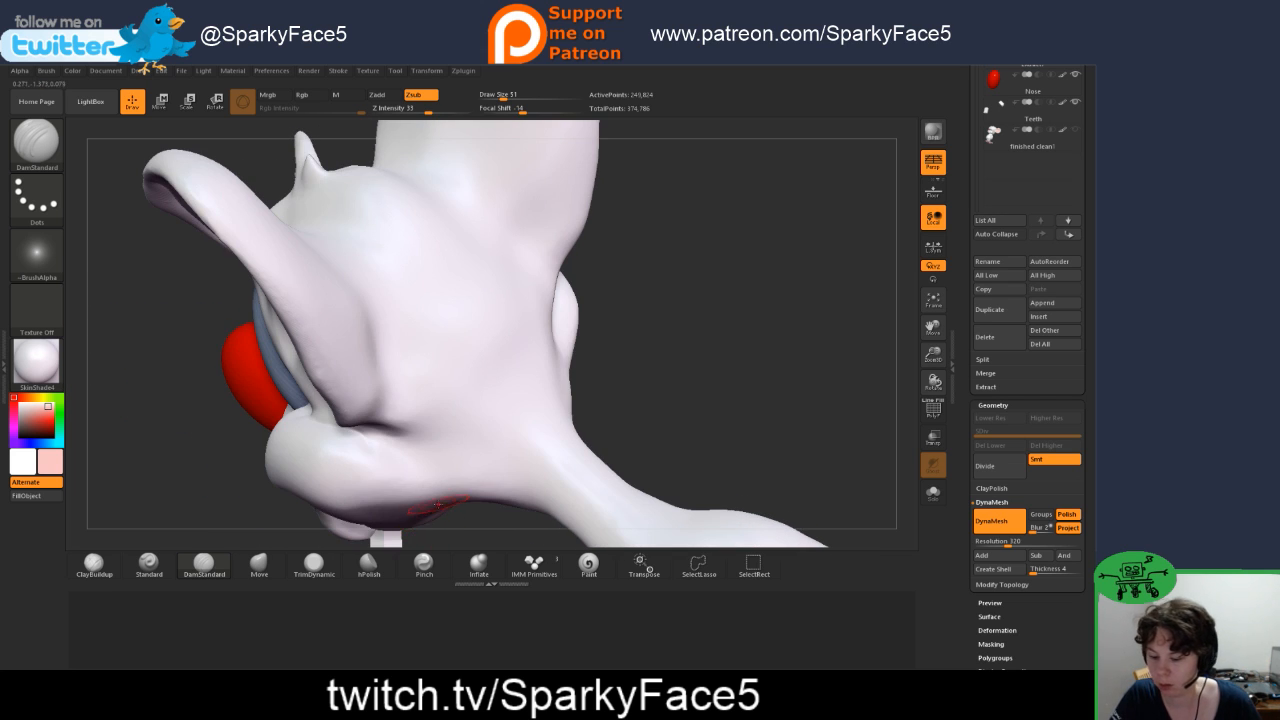
{"action": "left_click_drag", "start_coordinate": [654, 394], "coordinate": [684, 393]}
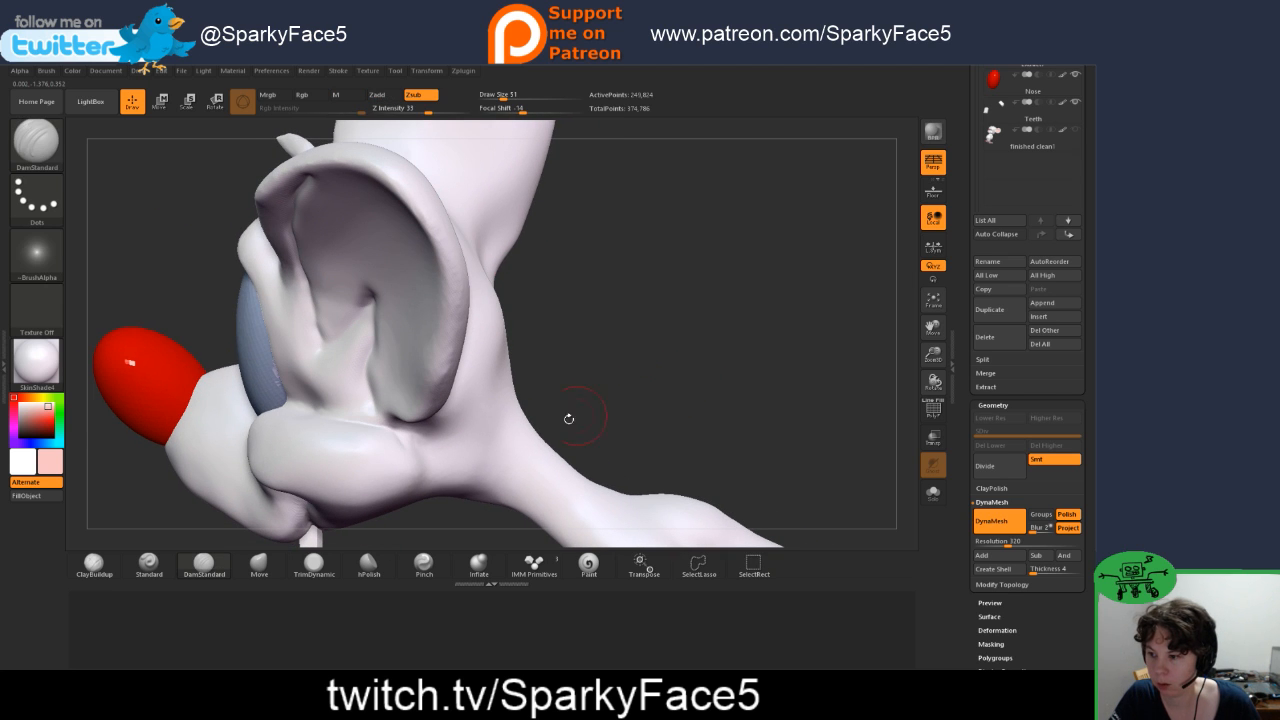
{"action": "left_click_drag", "start_coordinate": [407, 451], "coordinate": [424, 447], "text": "shift"}
Step: Carve a crease behind the ear base where it joins the back of the head and undo the last stroke
{"action": "mouse_move", "coordinate": [640, 387]}
{"action": "left_mouse_down"}
{"action": "mouse_move", "coordinate": [594, 381]}
{"action": "mouse_move", "coordinate": [628, 371]}
{"action": "mouse_move", "coordinate": [608, 309]}
{"action": "mouse_move", "coordinate": [574, 363]}
{"action": "mouse_move", "coordinate": [586, 394]}
{"action": "mouse_move", "coordinate": [576, 388]}
{"action": "left_mouse_up"}
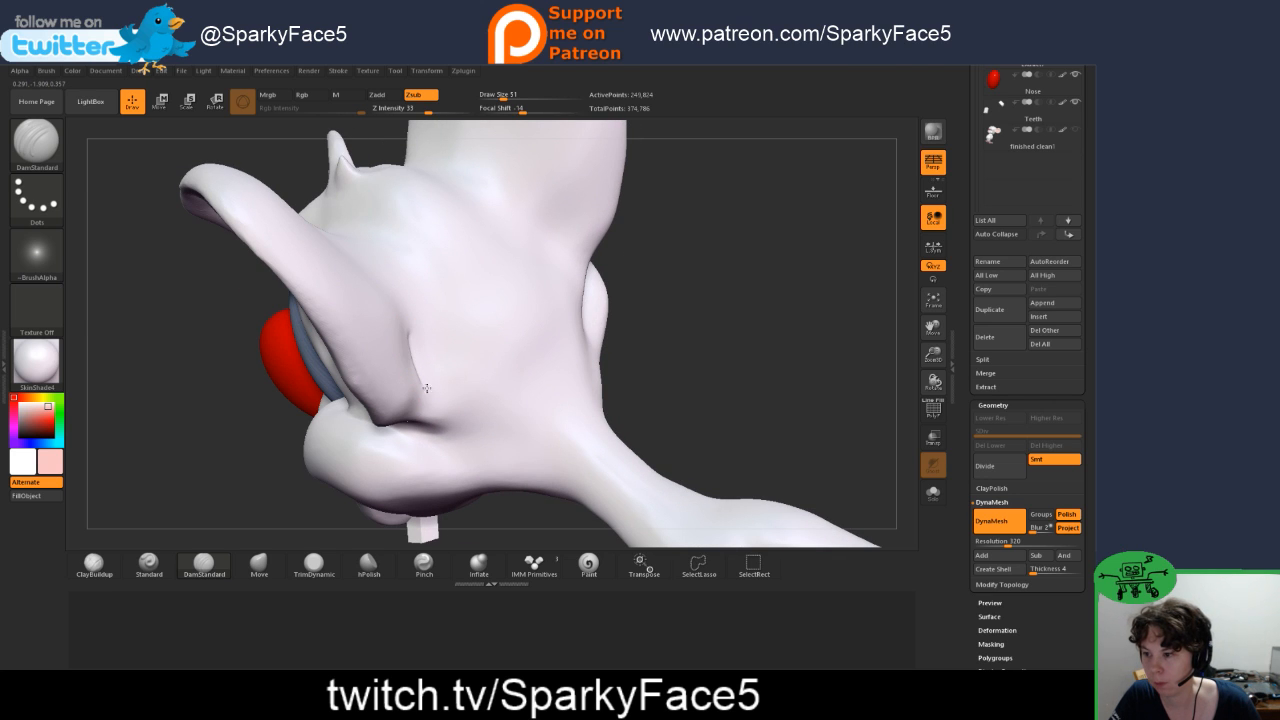
{"action": "left_click_drag", "start_coordinate": [820, 385], "coordinate": [670, 394]}
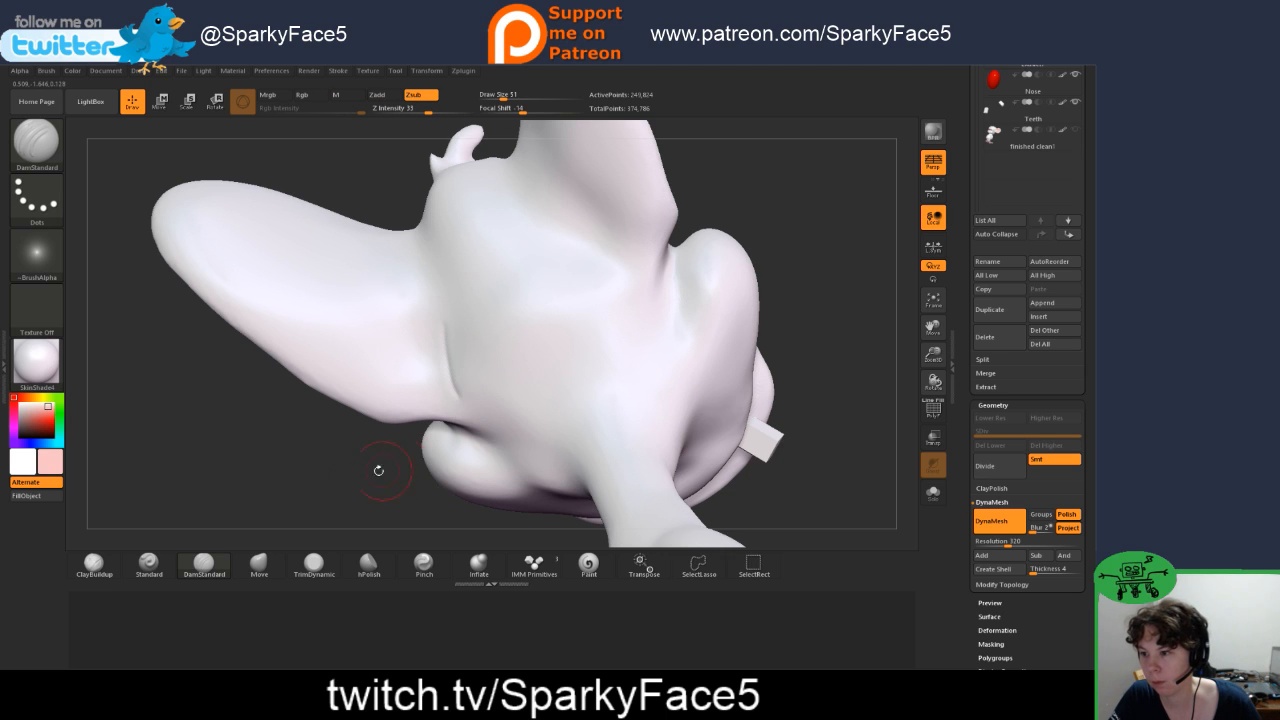
{"action": "left_click_drag", "start_coordinate": [378, 470], "coordinate": [503, 366]}
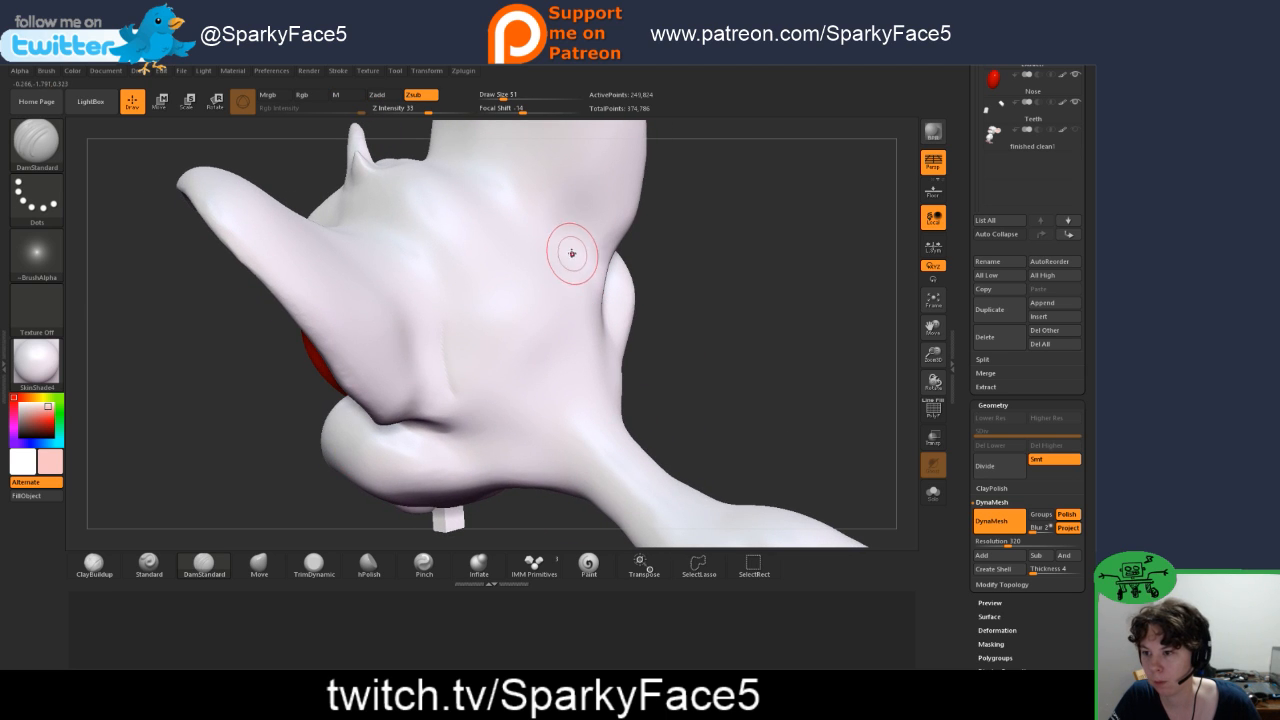
{"action": "left_click_drag", "start_coordinate": [722, 338], "coordinate": [546, 265]}
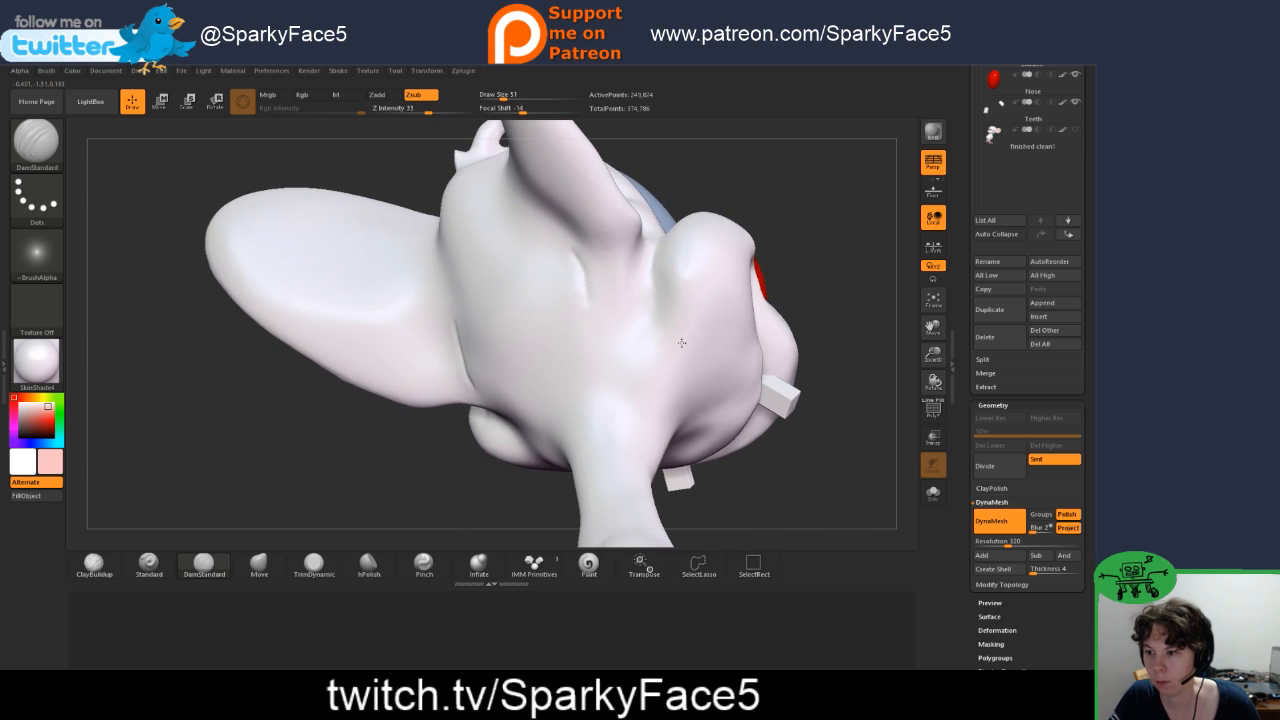
{"action": "key", "text": "ctrl+z"}
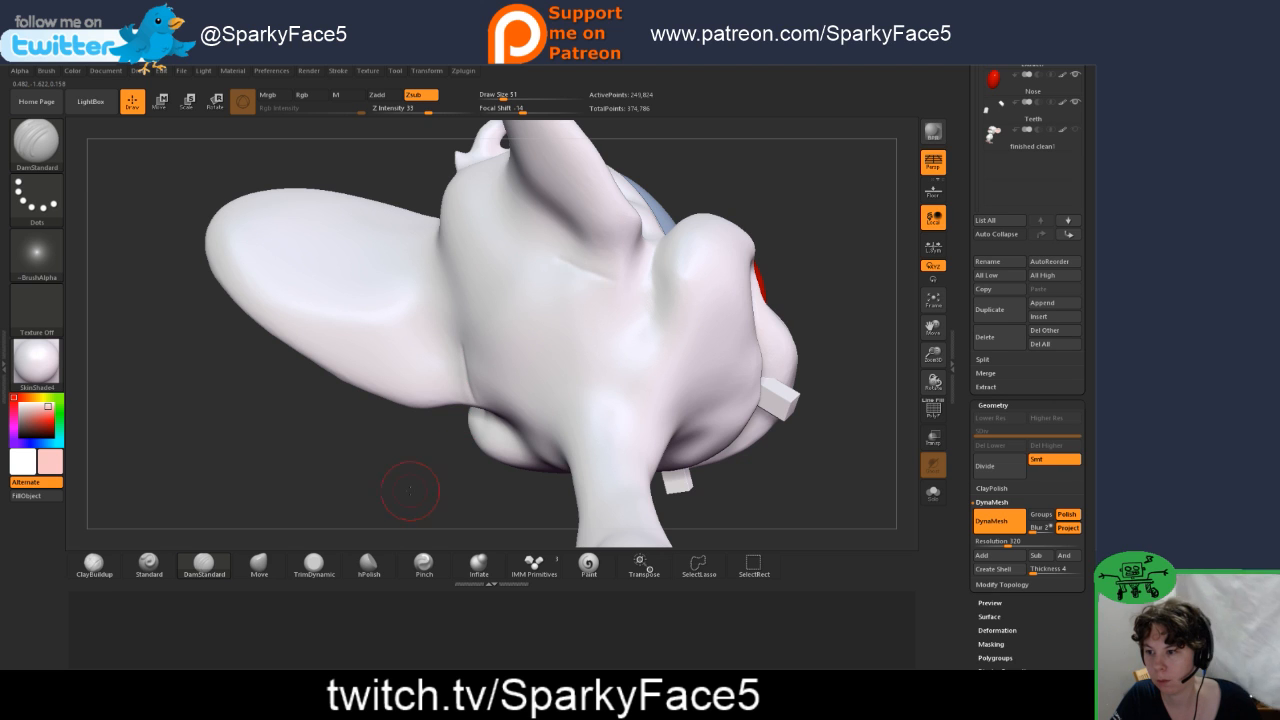
Step: Extend the creases behind both ears, tighten them with the Pinch brush and smooth them into the back of the head
{"action": "left_click_drag", "start_coordinate": [409, 491], "coordinate": [452, 476]}
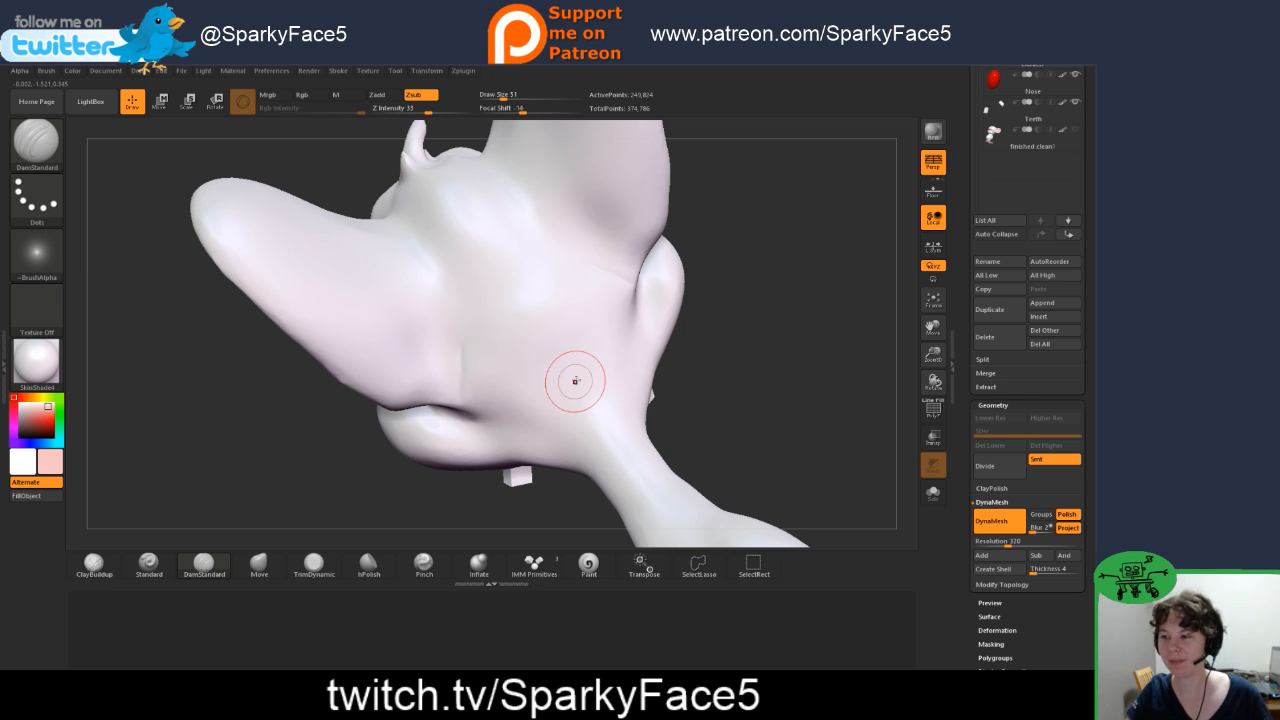
{"action": "left_click_drag", "start_coordinate": [724, 370], "coordinate": [684, 369]}
{"action": "left_click_drag", "start_coordinate": [755, 403], "coordinate": [729, 420], "text": "shift"}
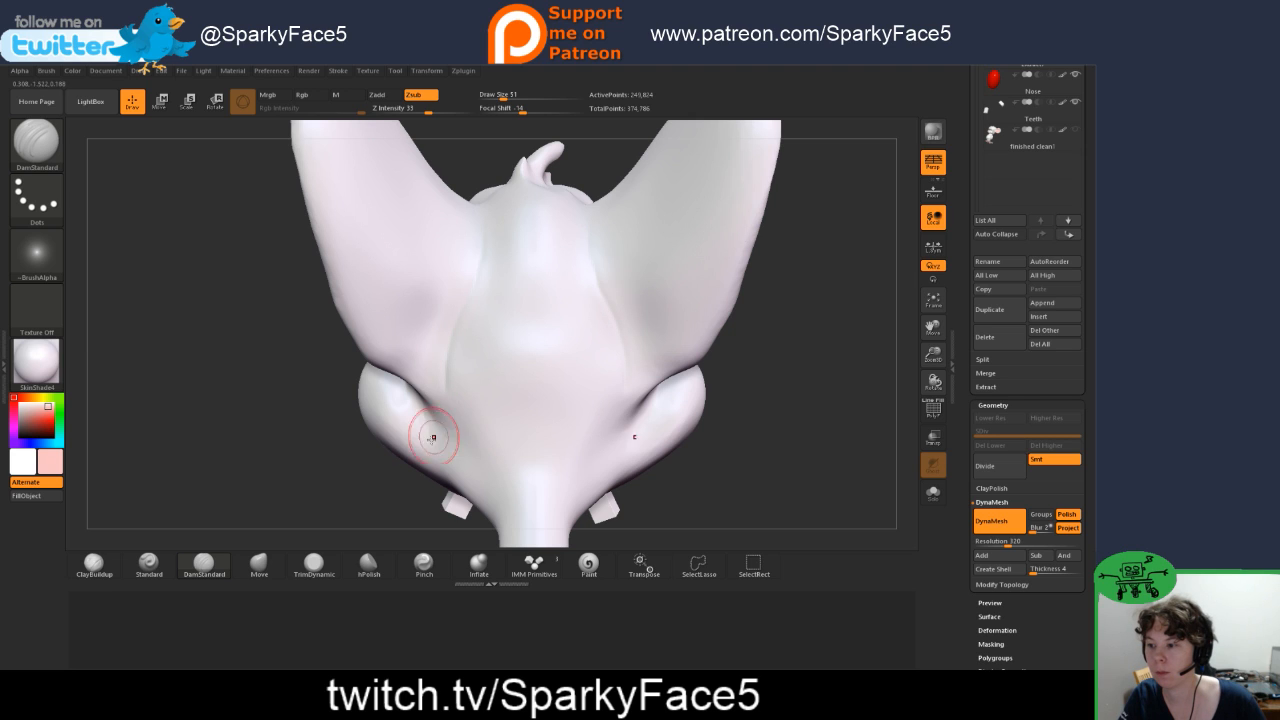
{"action": "left_click", "coordinate": [424, 565]}
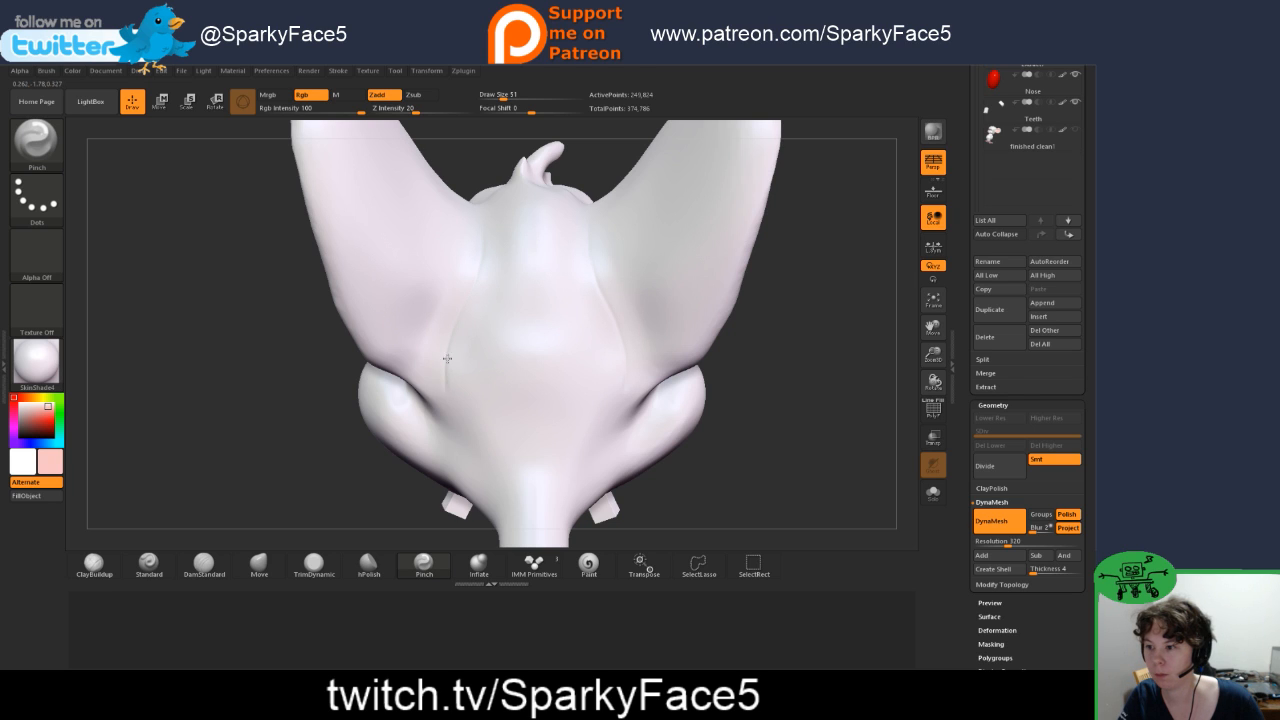
{"action": "key", "text": "shift"}
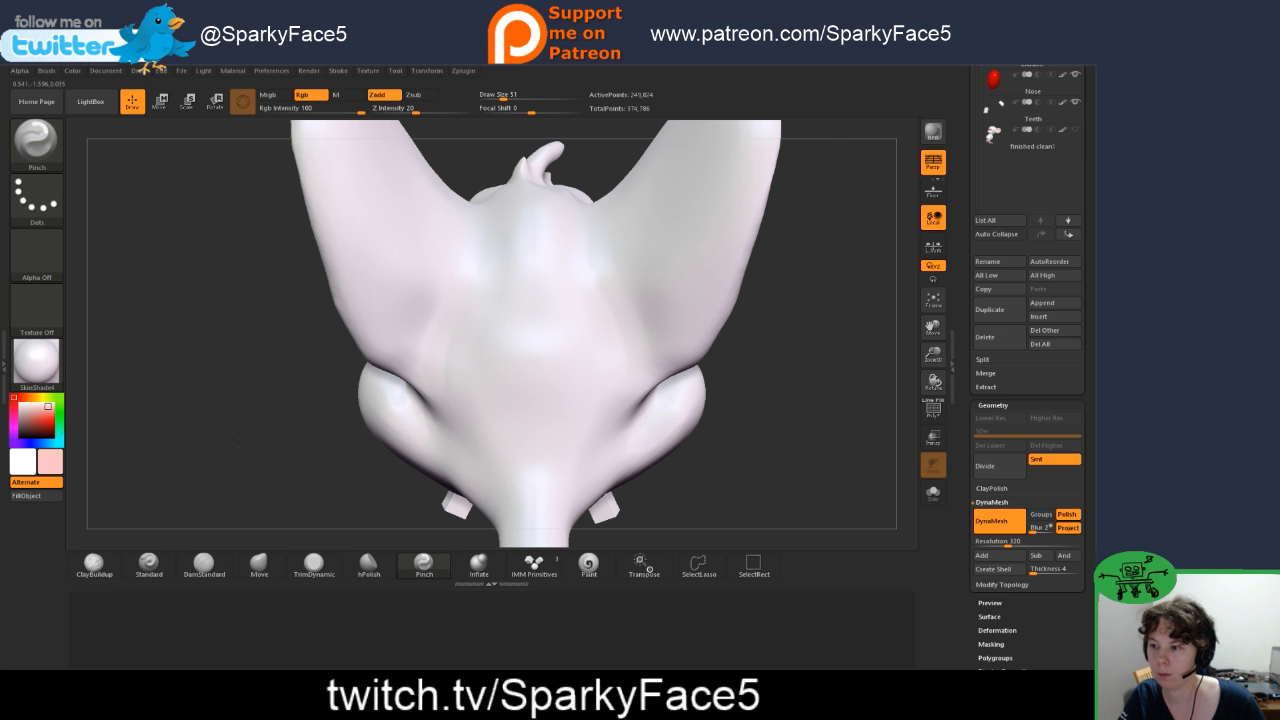
Step: Deepen the crease between the ear base and the back of the cheek with DamStandard
{"action": "mouse_move", "coordinate": [264, 418]}
{"action": "left_mouse_down"}
{"action": "mouse_move", "coordinate": [420, 405]}
{"action": "mouse_move", "coordinate": [208, 412]}
{"action": "mouse_move", "coordinate": [207, 467]}
{"action": "mouse_move", "coordinate": [242, 532]}
{"action": "left_mouse_up"}
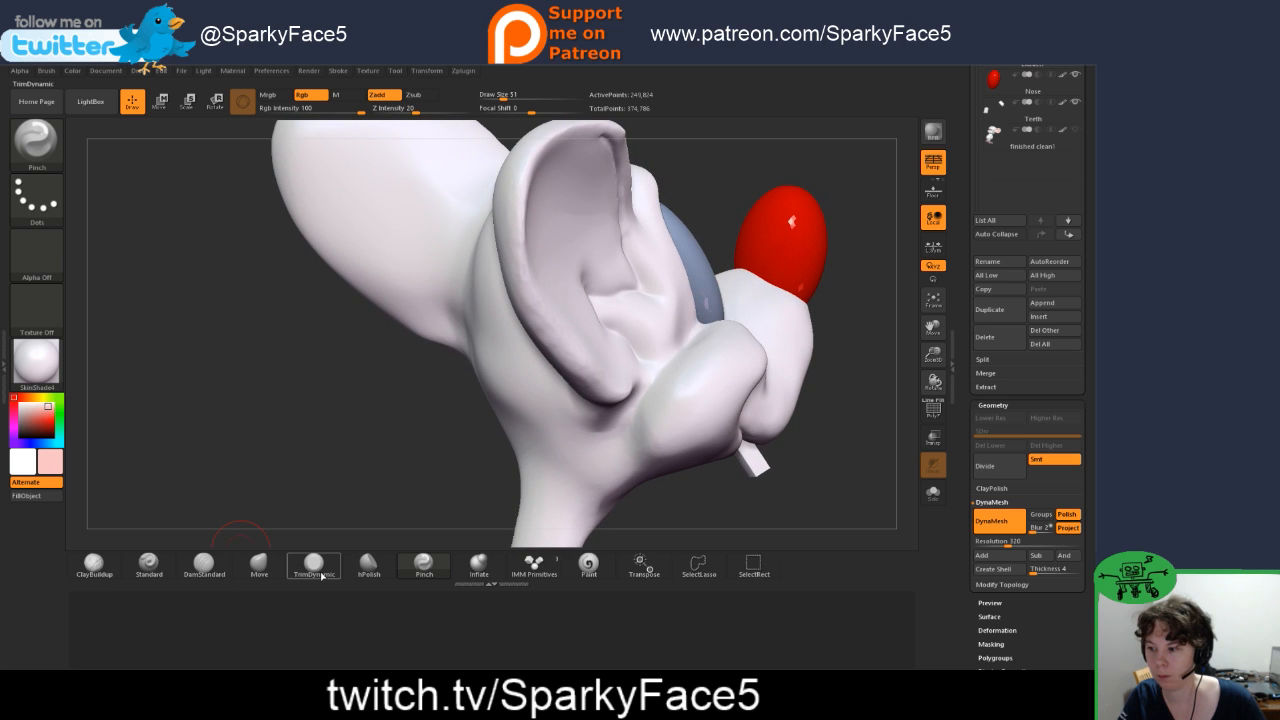
{"action": "left_click", "coordinate": [213, 567]}
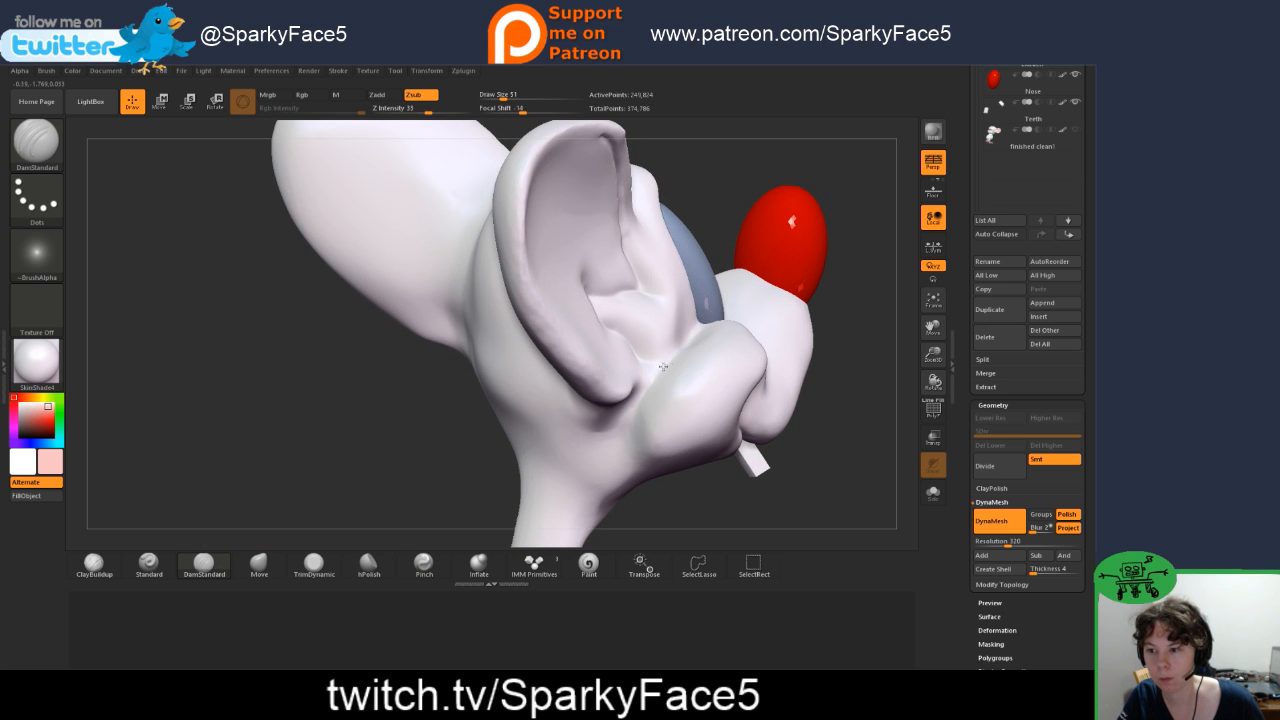
{"action": "left_click_drag", "start_coordinate": [391, 466], "coordinate": [452, 441]}
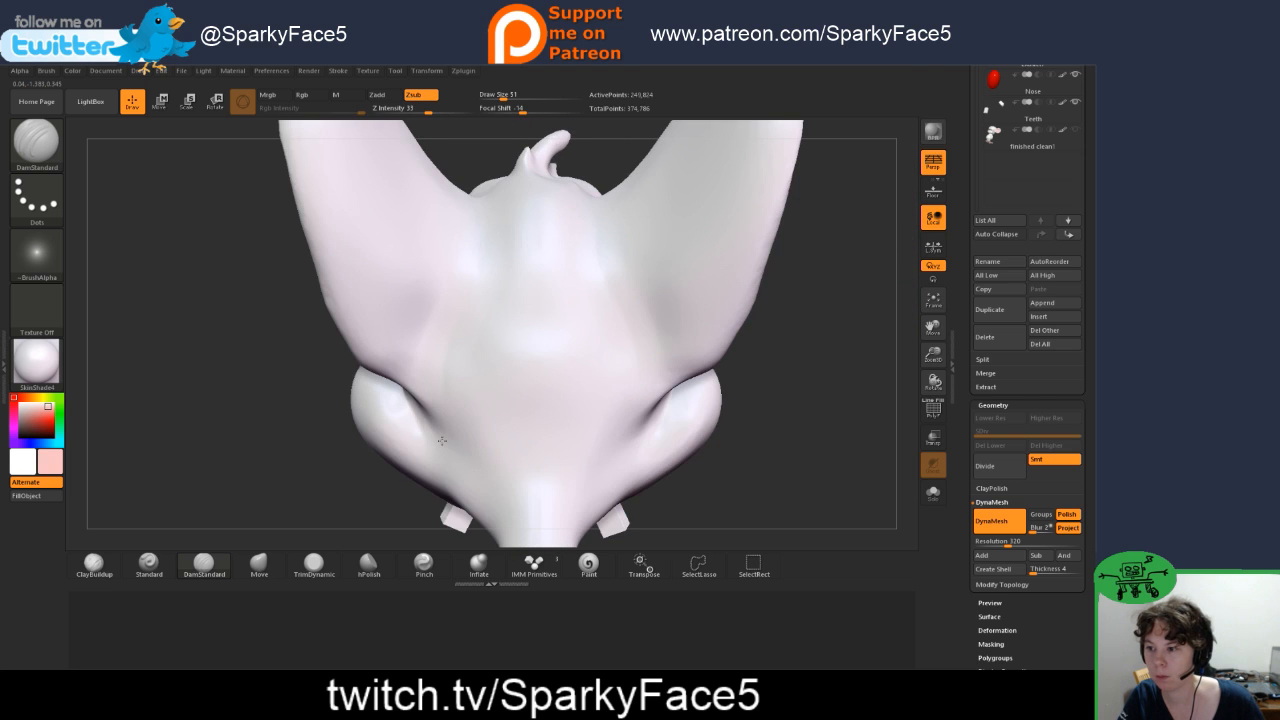
{"action": "mouse_move", "coordinate": [802, 421]}
{"action": "left_mouse_down"}
{"action": "mouse_move", "coordinate": [703, 396]}
{"action": "mouse_move", "coordinate": [790, 402]}
{"action": "mouse_move", "coordinate": [737, 396]}
{"action": "left_mouse_up"}
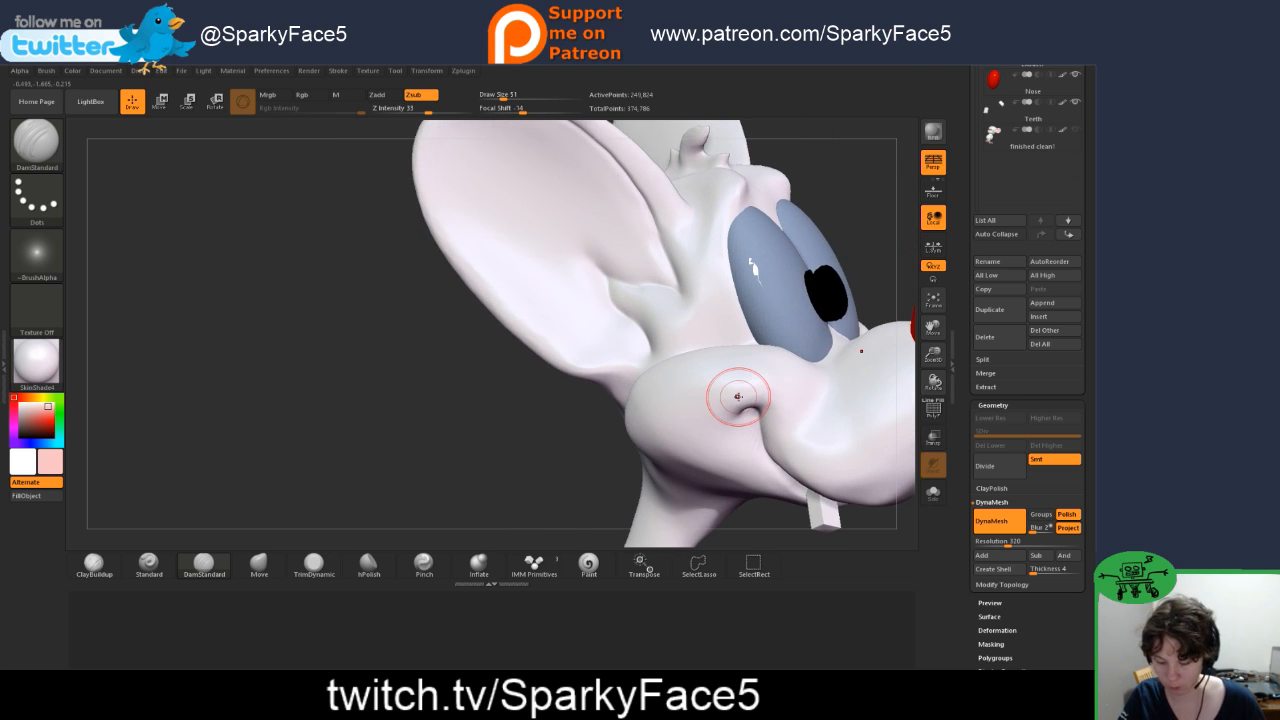
Step: Review the whole figure and reshape the forehead above the eyes with the Move brush
{"action": "key", "text": "f"}
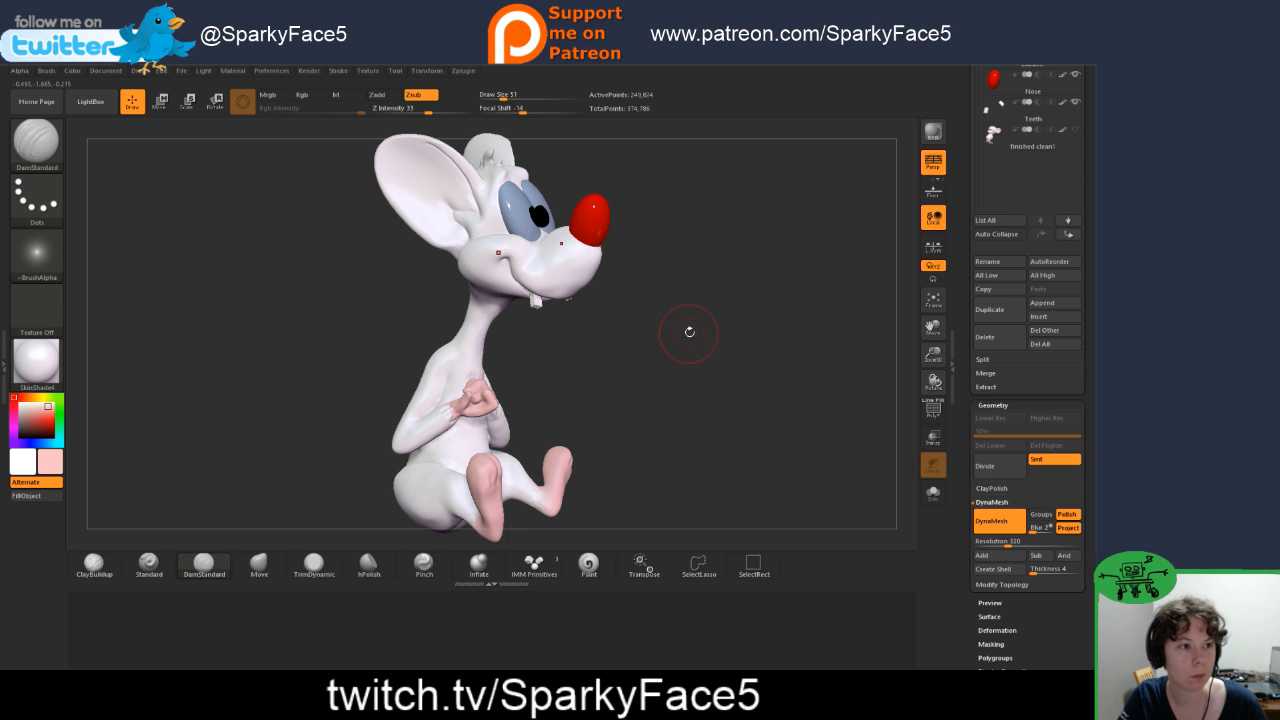
{"action": "mouse_move", "coordinate": [689, 331]}
{"action": "left_mouse_down"}
{"action": "mouse_move", "coordinate": [688, 353]}
{"action": "mouse_move", "coordinate": [689, 341]}
{"action": "left_mouse_up"}
{"action": "mouse_move", "coordinate": [665, 203]}
{"action": "left_mouse_down", "text": "alt"}
{"action": "mouse_move", "coordinate": [734, 275]}
{"action": "mouse_move", "coordinate": [742, 268]}
{"action": "left_mouse_up", "text": "alt"}
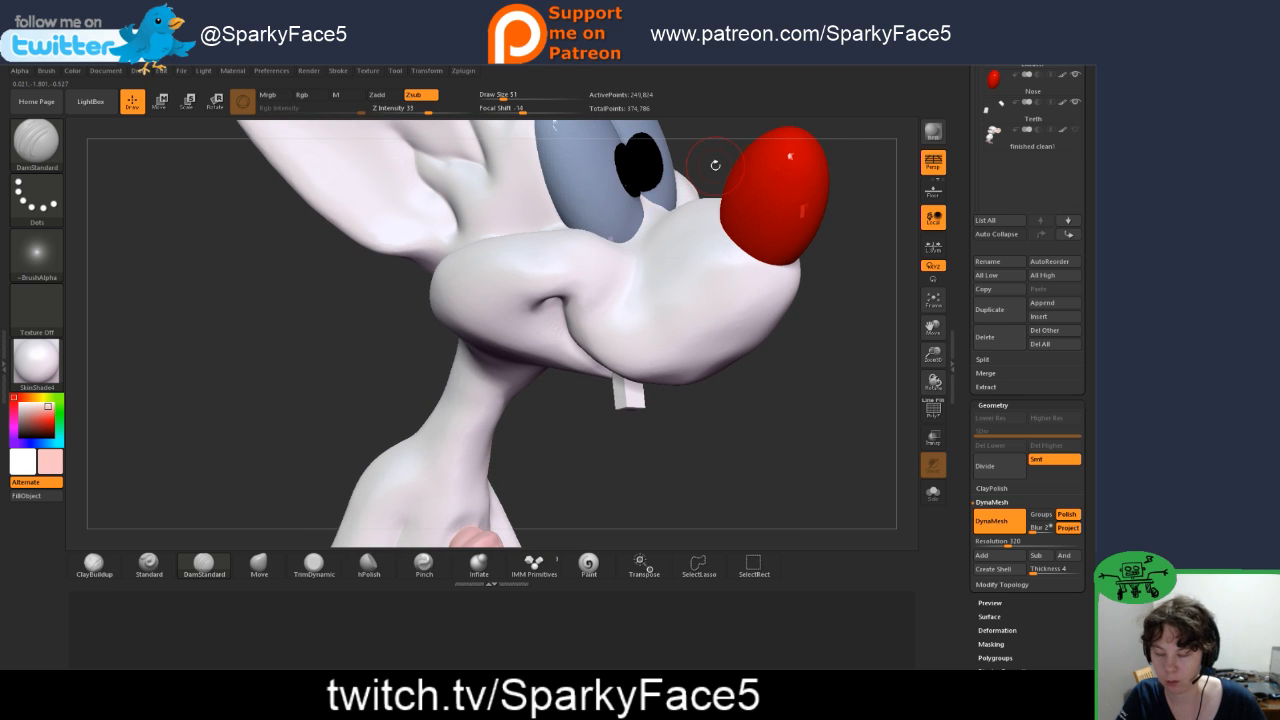
{"action": "left_click_drag", "start_coordinate": [705, 168], "coordinate": [724, 300]}
{"action": "left_click_drag", "start_coordinate": [780, 538], "coordinate": [772, 545]}
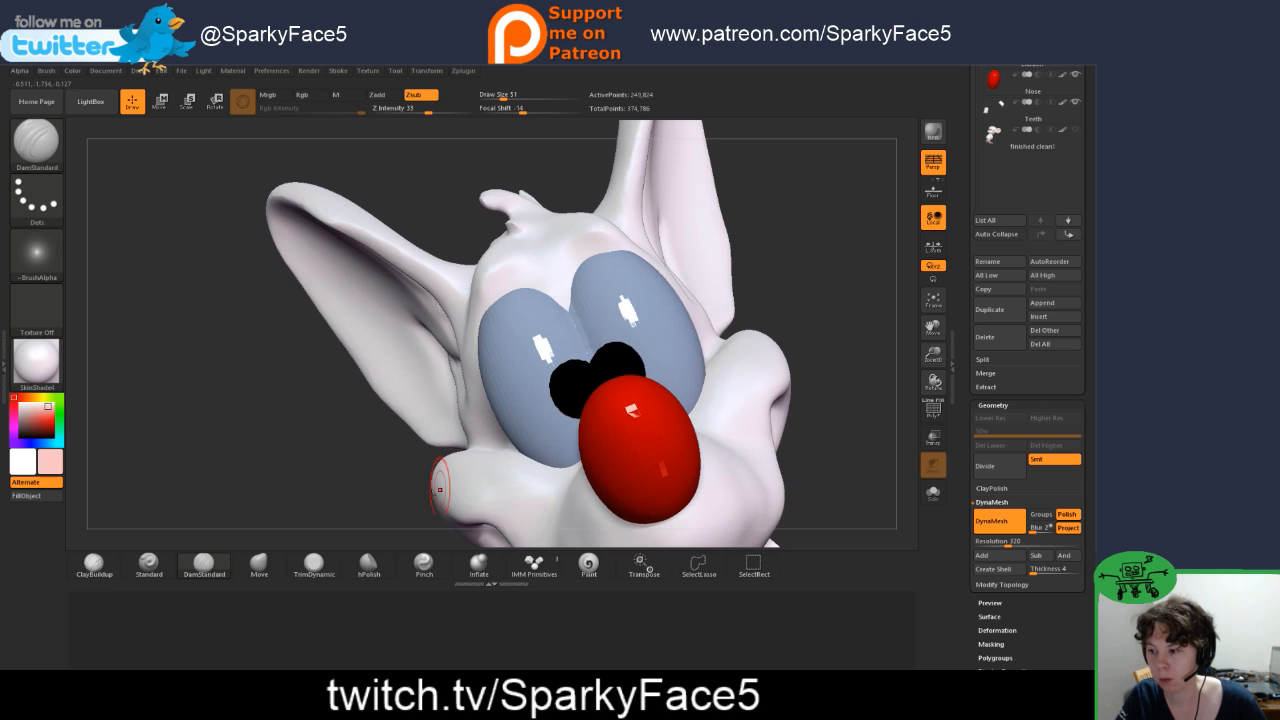
{"action": "left_click", "coordinate": [259, 565]}
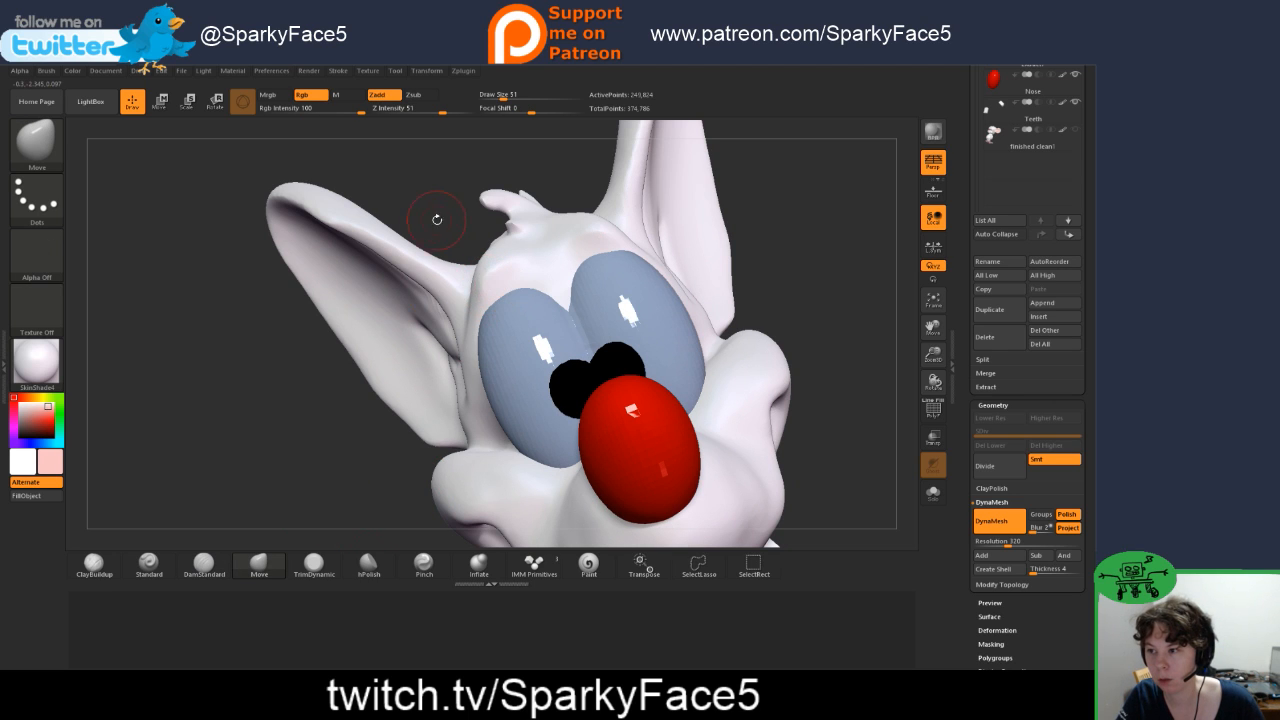
{"action": "left_click_drag", "start_coordinate": [434, 214], "coordinate": [537, 287]}
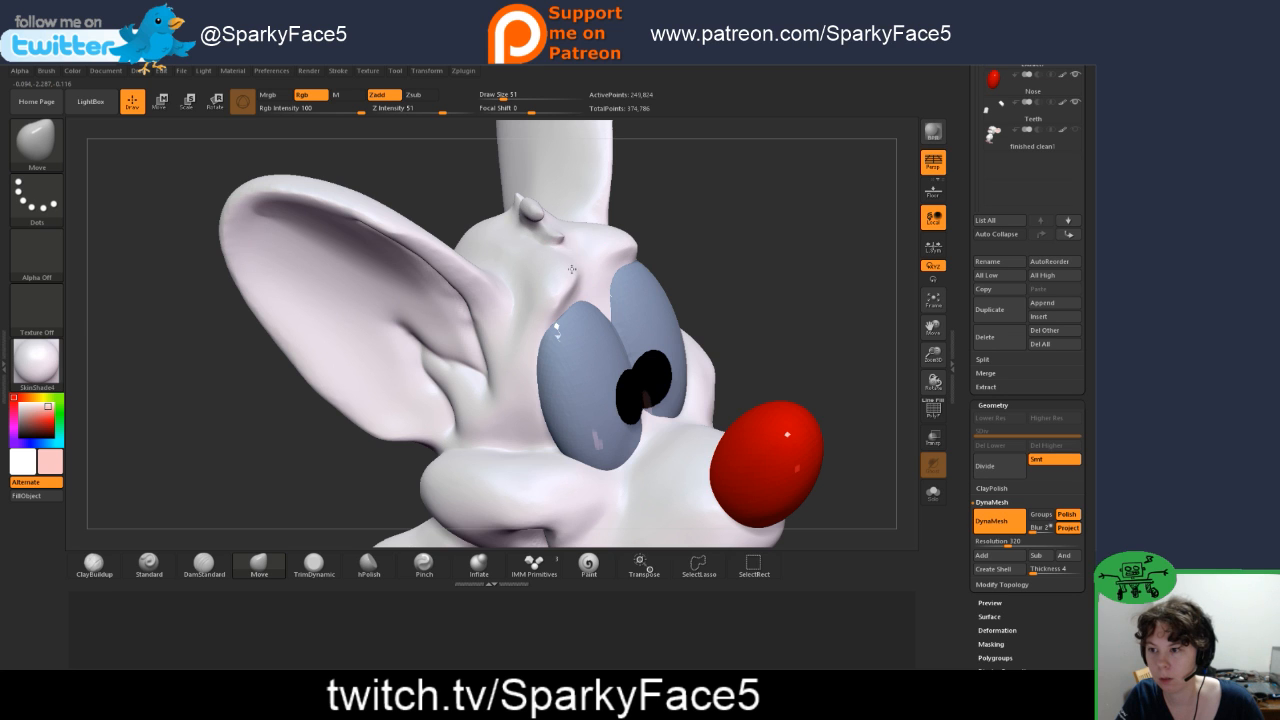
{"action": "mouse_move", "coordinate": [865, 268]}
{"action": "left_mouse_down"}
{"action": "mouse_move", "coordinate": [657, 285]}
{"action": "mouse_move", "coordinate": [587, 325]}
{"action": "left_mouse_up"}
Step: Carve the brow creases above both eyes with DamStandard and smooth their edges
{"action": "left_click", "coordinate": [205, 566]}
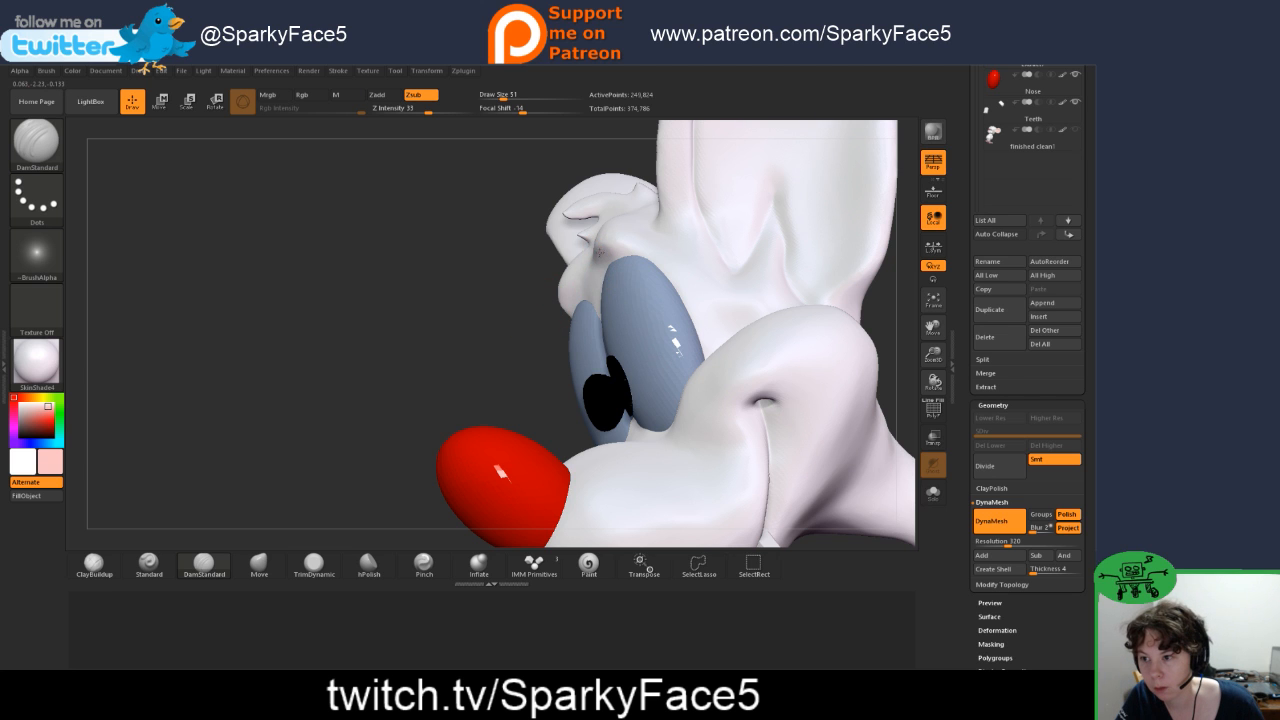
{"action": "mouse_move", "coordinate": [448, 299]}
{"action": "left_mouse_down"}
{"action": "mouse_move", "coordinate": [497, 311]}
{"action": "mouse_move", "coordinate": [514, 307]}
{"action": "mouse_move", "coordinate": [506, 291]}
{"action": "left_mouse_up"}
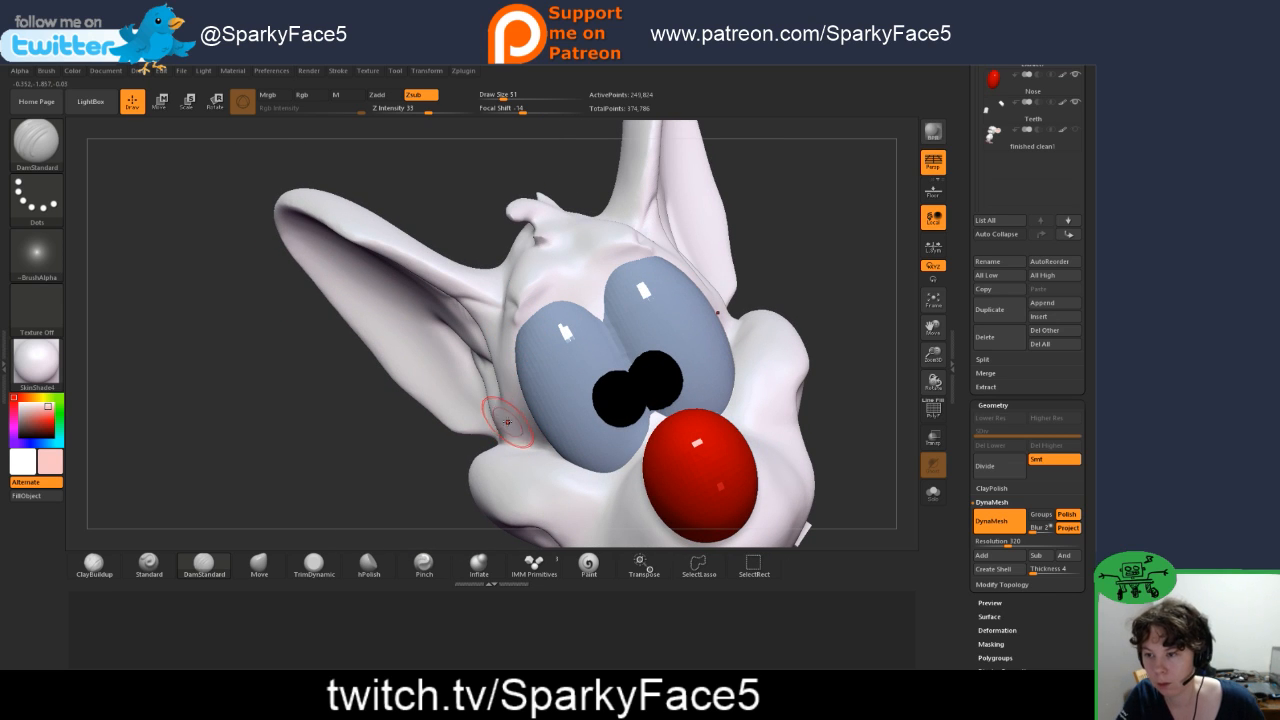
{"action": "left_click_drag", "start_coordinate": [506, 419], "coordinate": [507, 375], "text": "shift"}
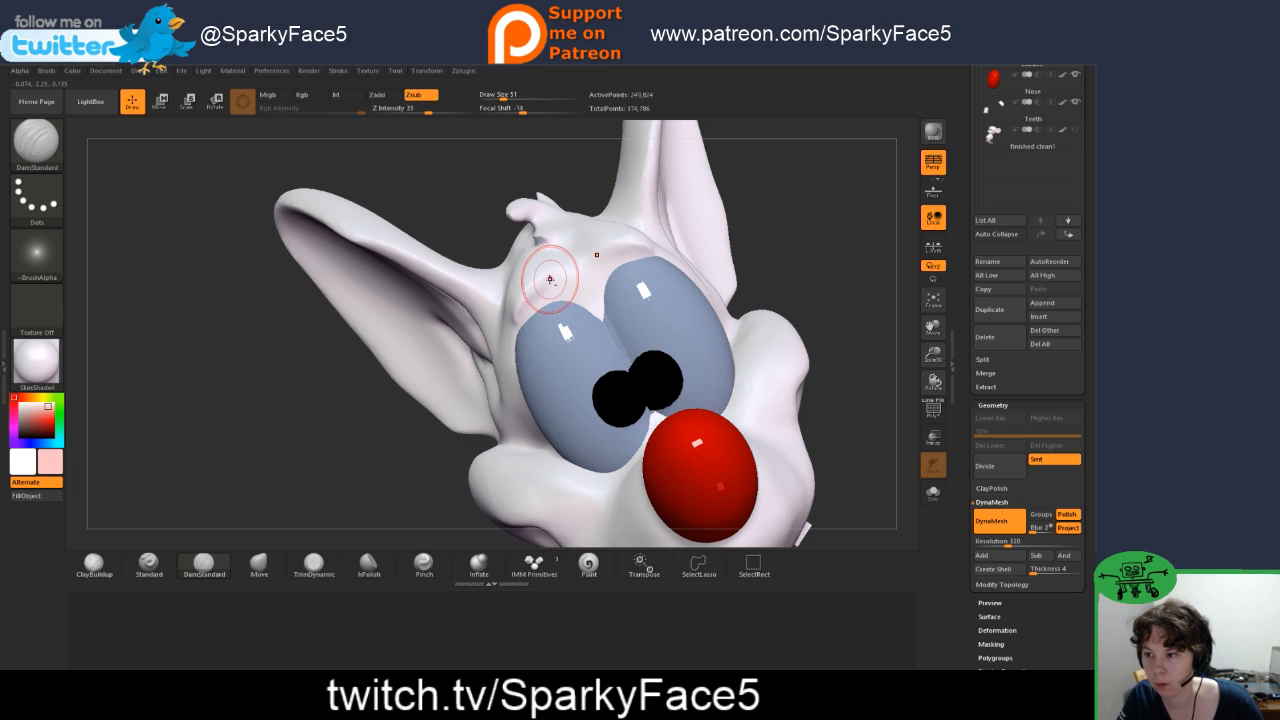
{"action": "left_click_drag", "start_coordinate": [550, 280], "coordinate": [553, 277]}
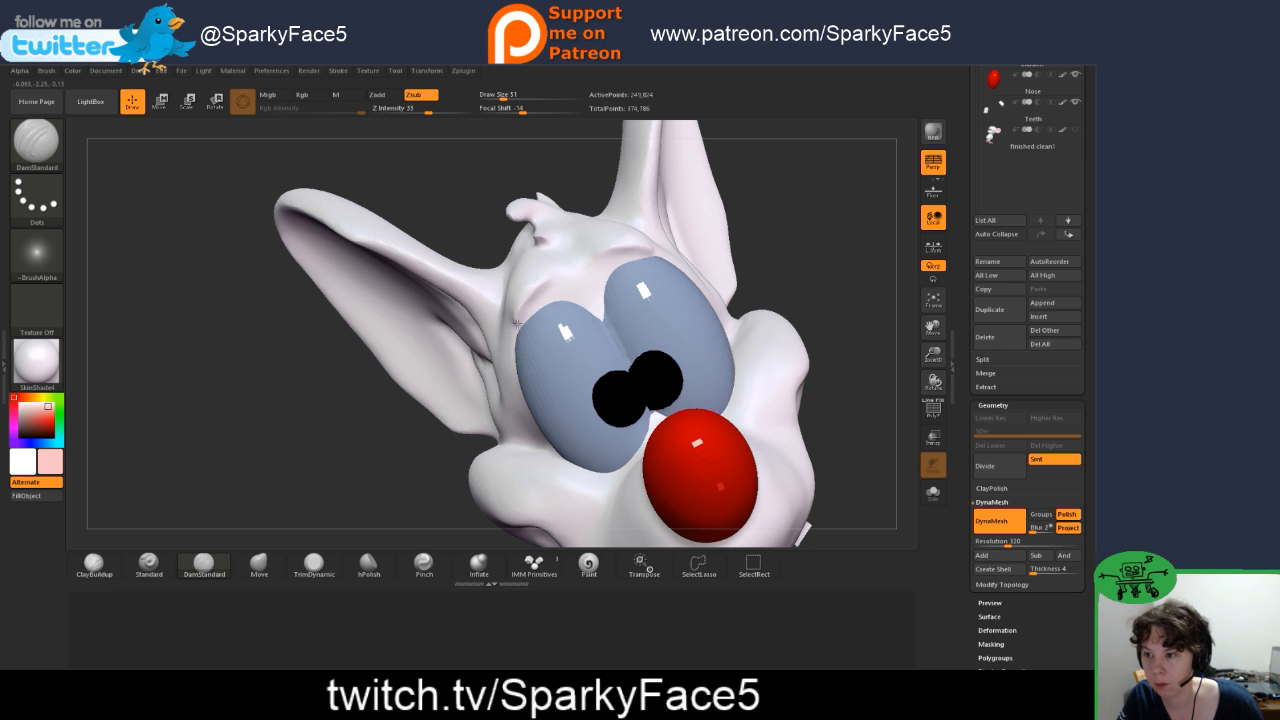
{"action": "left_click_drag", "start_coordinate": [517, 323], "coordinate": [514, 332]}
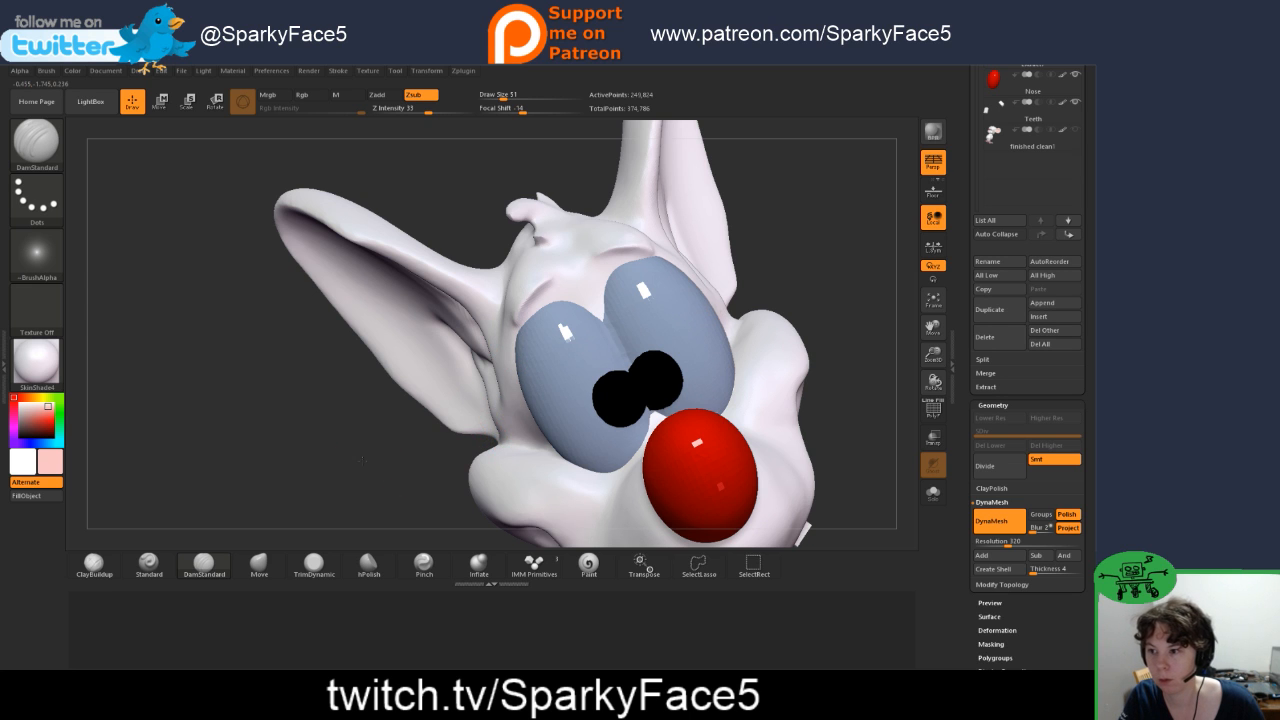
{"action": "mouse_move", "coordinate": [361, 460]}
{"action": "left_mouse_down"}
{"action": "mouse_move", "coordinate": [408, 455]}
{"action": "mouse_move", "coordinate": [337, 458]}
{"action": "mouse_move", "coordinate": [352, 455]}
{"action": "left_mouse_up"}
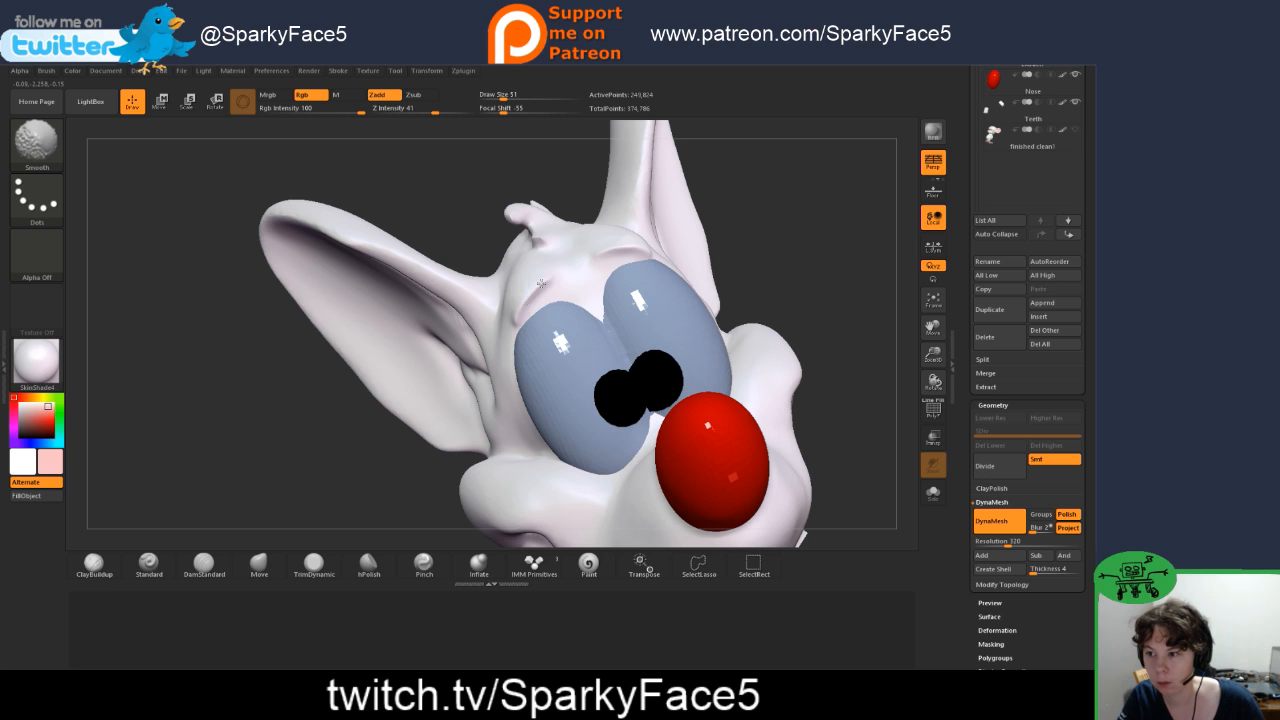
{"action": "left_click_drag", "start_coordinate": [765, 258], "coordinate": [630, 278]}
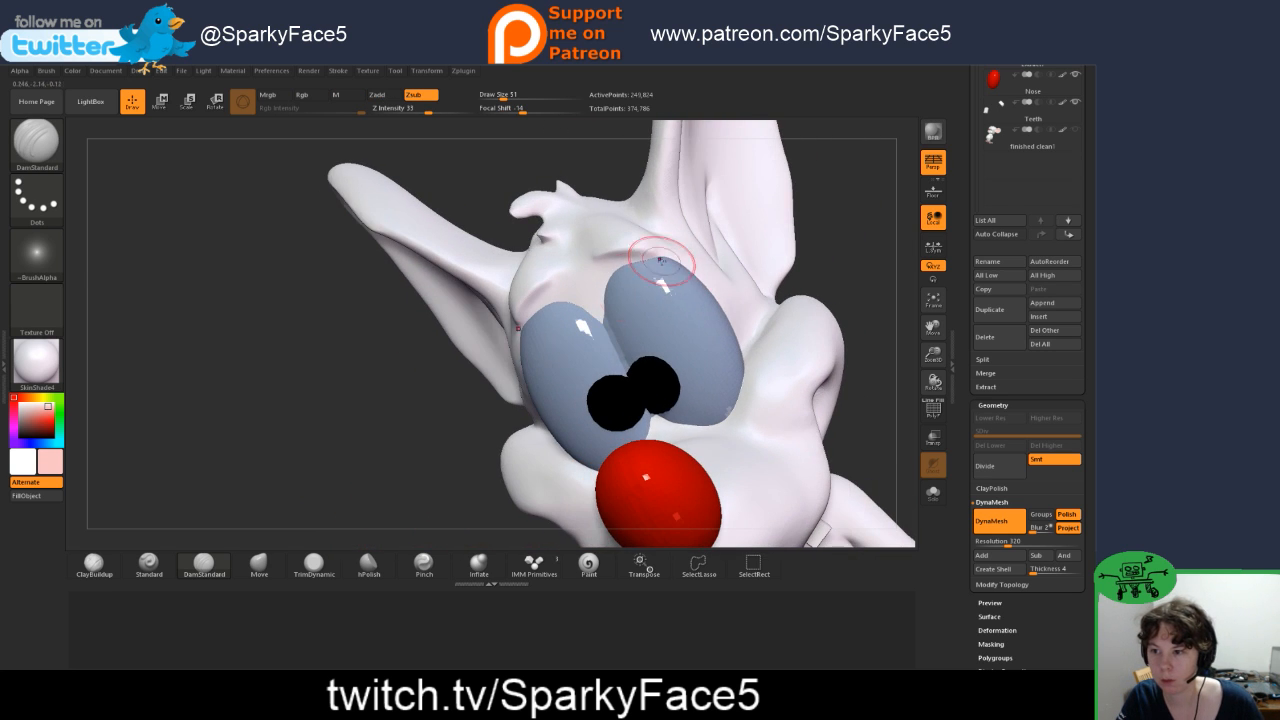
Step: Adjust the shape of the brow ridges and cheeks with the Move brush
{"action": "left_click", "coordinate": [278, 564]}
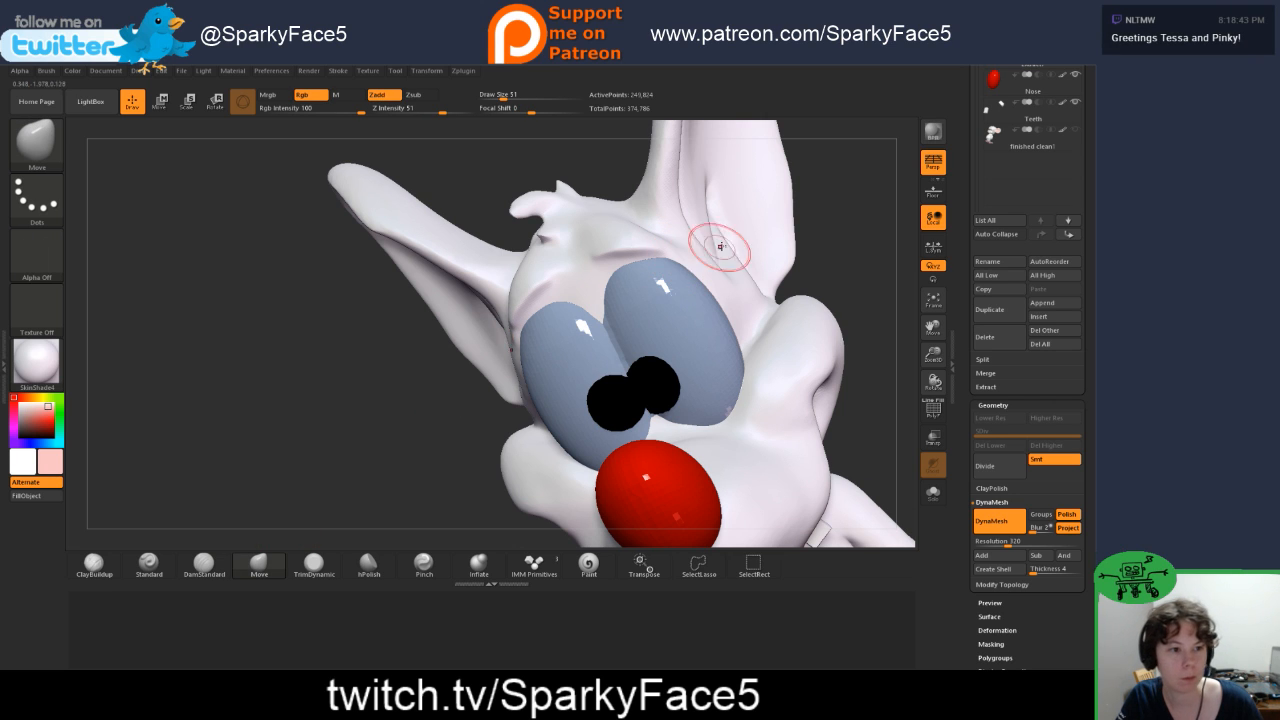
{"action": "left_click_drag", "start_coordinate": [839, 263], "coordinate": [860, 265]}
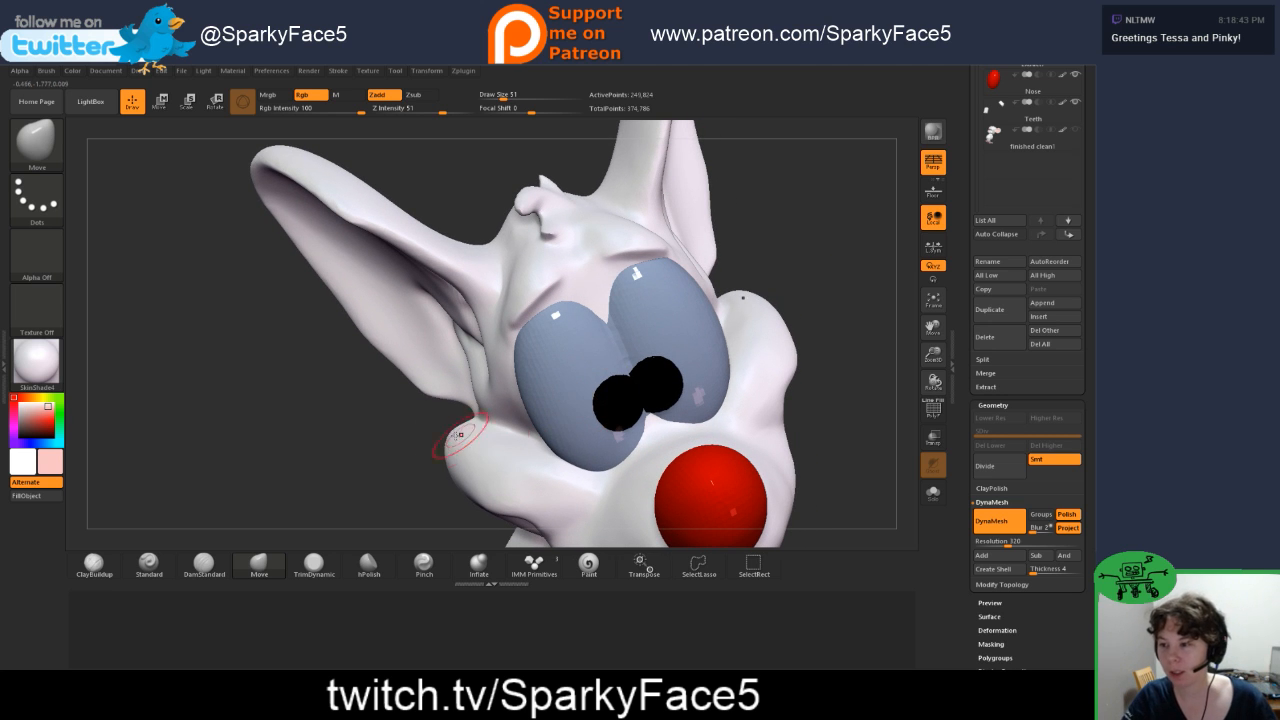
{"action": "left_click_drag", "start_coordinate": [378, 474], "coordinate": [397, 451]}
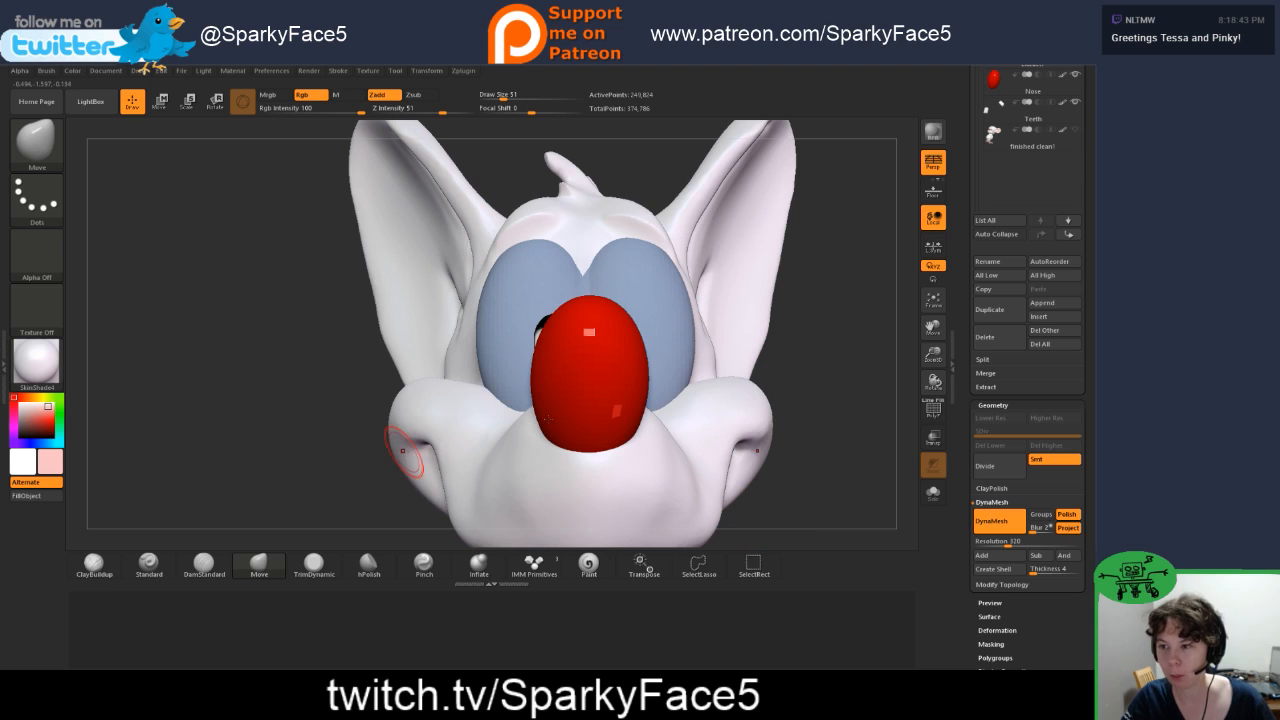
{"action": "left_click_drag", "start_coordinate": [832, 381], "coordinate": [848, 388]}
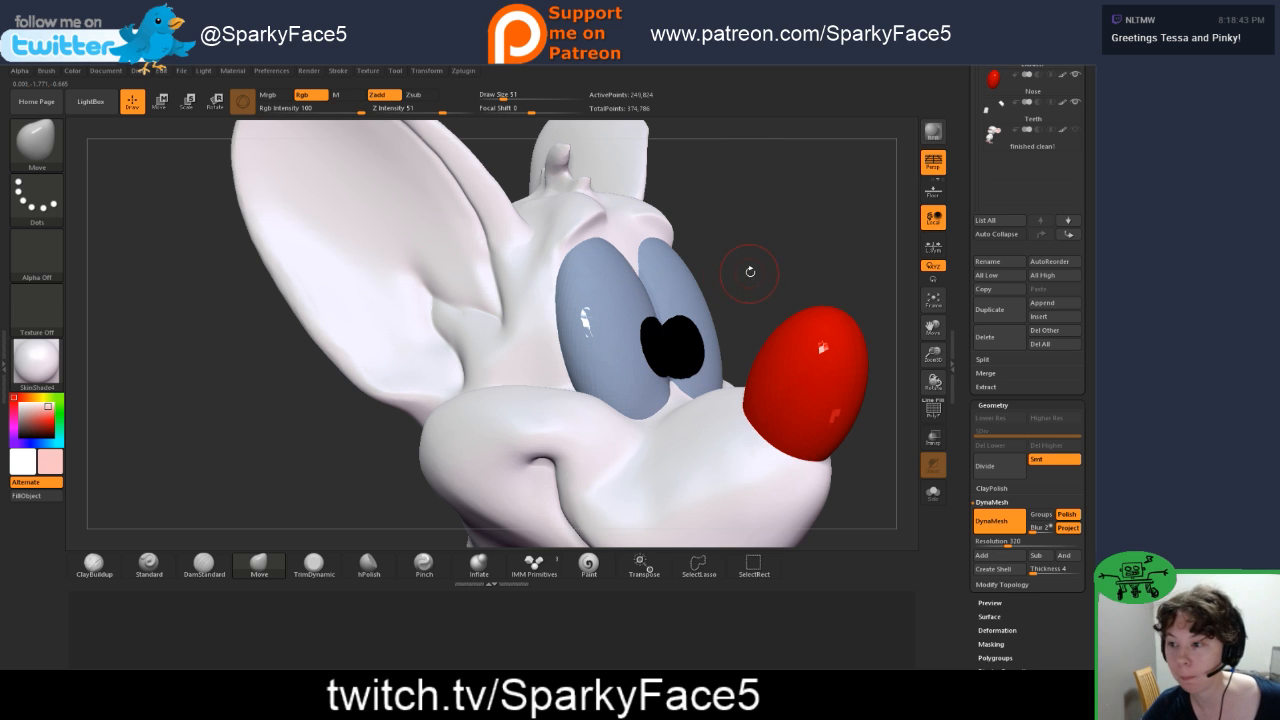
{"action": "left_click_drag", "start_coordinate": [786, 246], "coordinate": [784, 296]}
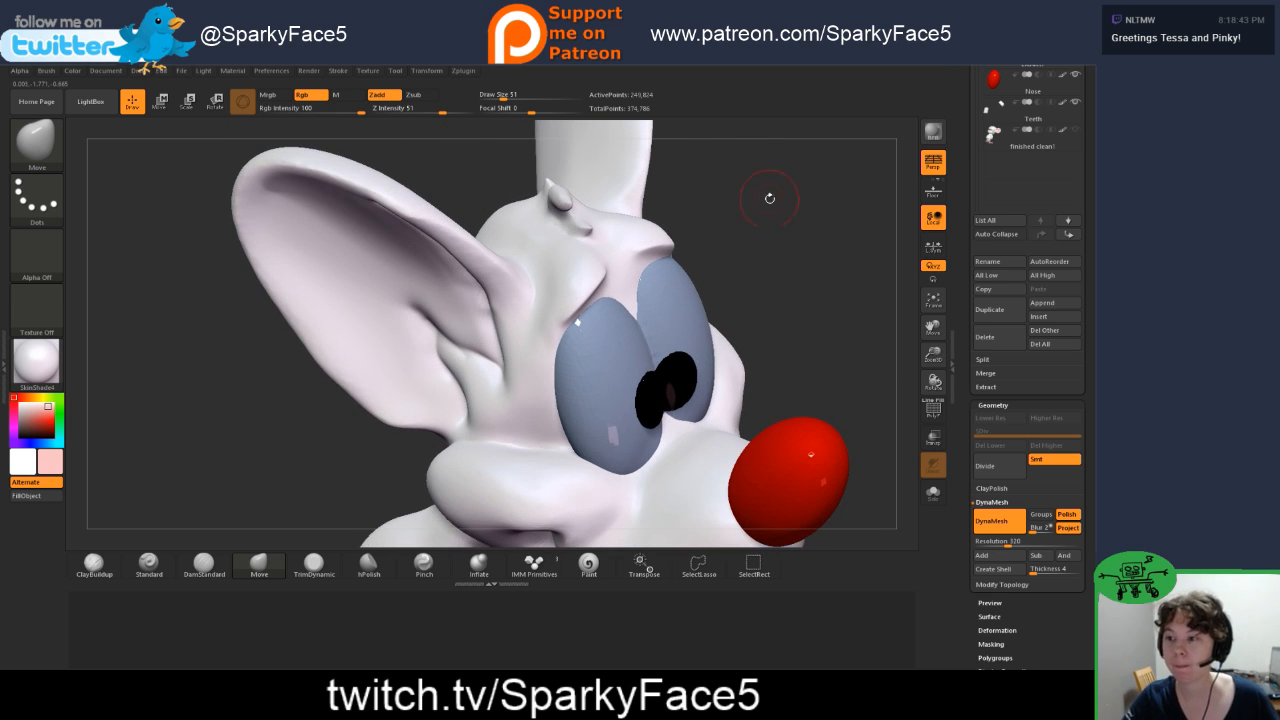
Step: Adjust the forehead around the base of the hair tuft with the Move brush
{"action": "left_click_drag", "start_coordinate": [770, 198], "coordinate": [570, 230]}
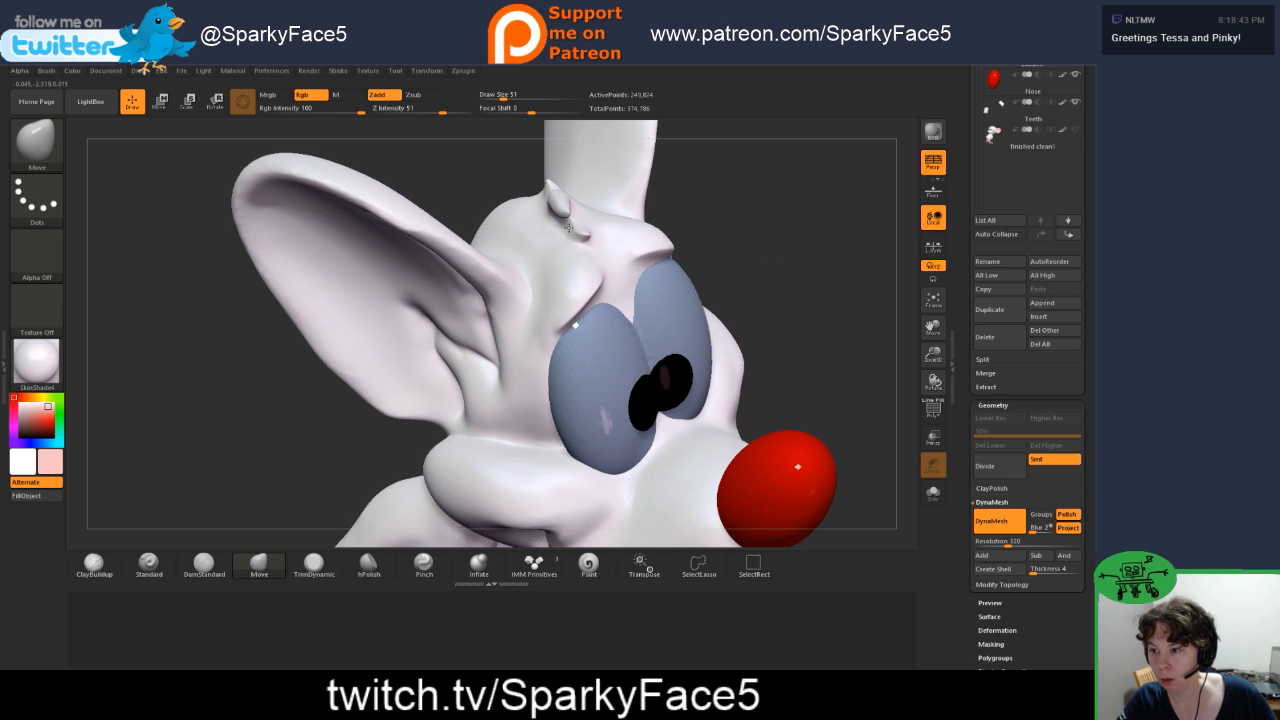
{"action": "left_click_drag", "start_coordinate": [659, 193], "coordinate": [597, 215]}
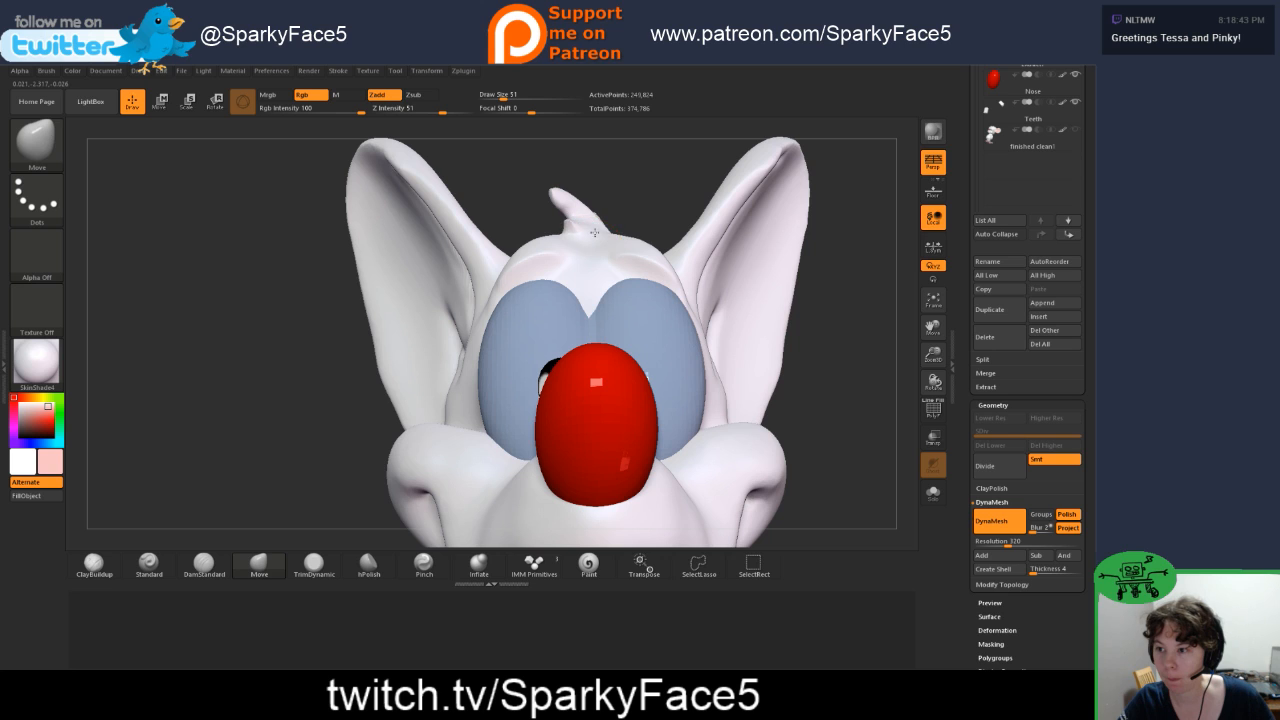
{"action": "left_click_drag", "start_coordinate": [619, 198], "coordinate": [632, 249]}
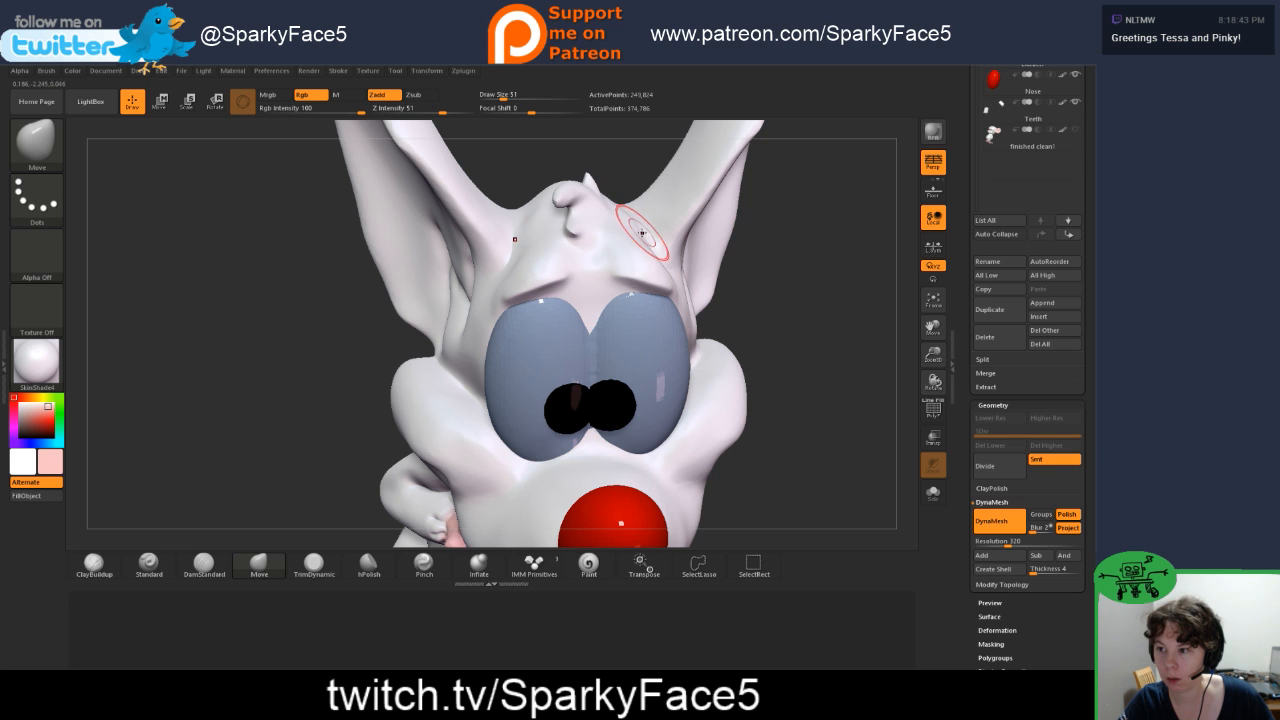
Step: Carve a crease beneath the lower lip with DamStandard and soften it with the Smooth brush
{"action": "left_click_drag", "start_coordinate": [759, 303], "coordinate": [796, 268]}
{"action": "mouse_move", "coordinate": [815, 362]}
{"action": "left_mouse_down"}
{"action": "mouse_move", "coordinate": [734, 368]}
{"action": "mouse_move", "coordinate": [811, 360]}
{"action": "mouse_move", "coordinate": [815, 386]}
{"action": "mouse_move", "coordinate": [805, 367]}
{"action": "mouse_move", "coordinate": [817, 303]}
{"action": "mouse_move", "coordinate": [800, 366]}
{"action": "mouse_move", "coordinate": [720, 264]}
{"action": "left_mouse_up"}
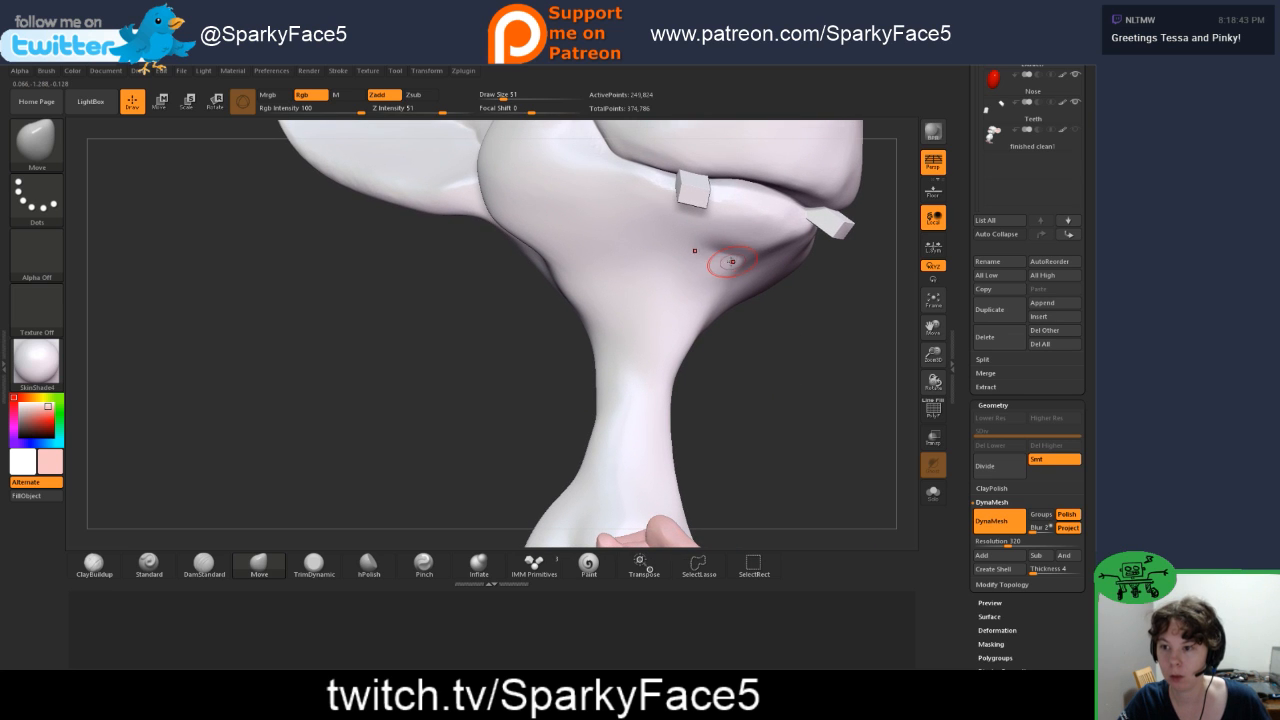
{"action": "left_click", "coordinate": [205, 566]}
{"action": "left_click_drag", "start_coordinate": [740, 429], "coordinate": [750, 389]}
{"action": "mouse_move", "coordinate": [786, 341]}
{"action": "left_mouse_down"}
{"action": "mouse_move", "coordinate": [770, 382]}
{"action": "mouse_move", "coordinate": [770, 355]}
{"action": "left_mouse_up"}
{"action": "left_click_drag", "start_coordinate": [622, 233], "coordinate": [648, 241]}
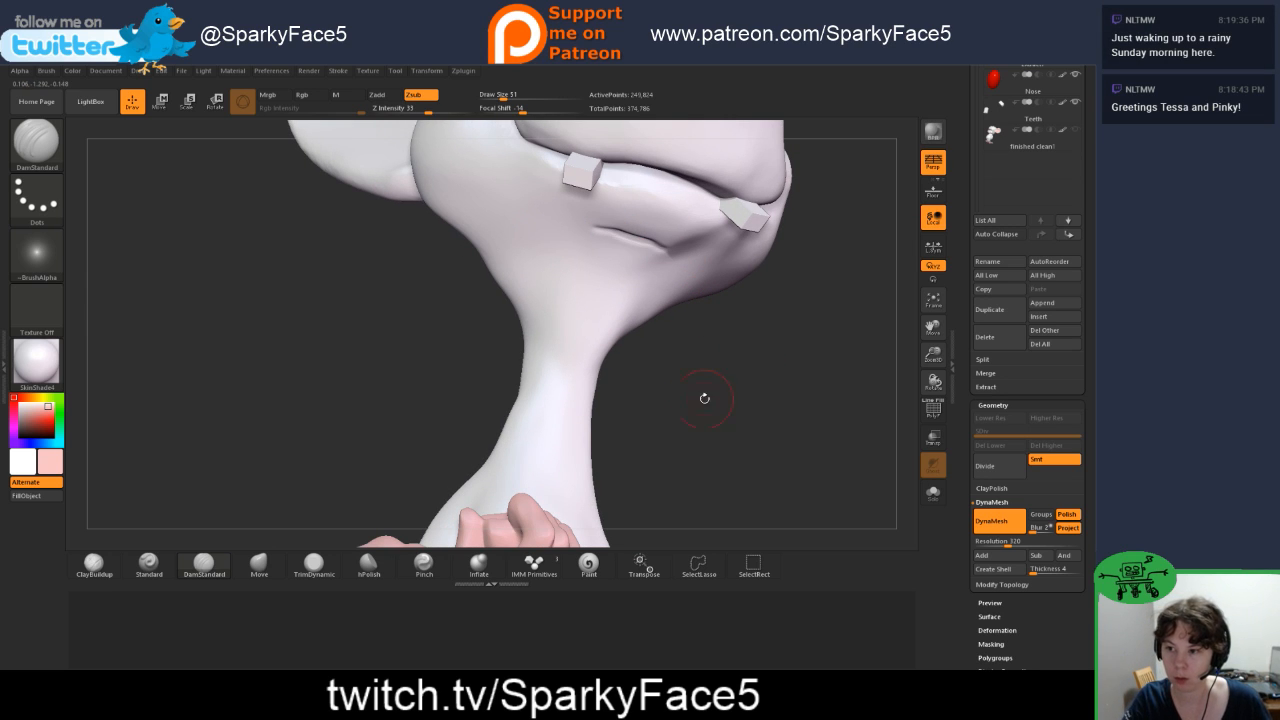
{"action": "left_click_drag", "start_coordinate": [748, 408], "coordinate": [406, 482]}
{"action": "key", "text": "shift"}
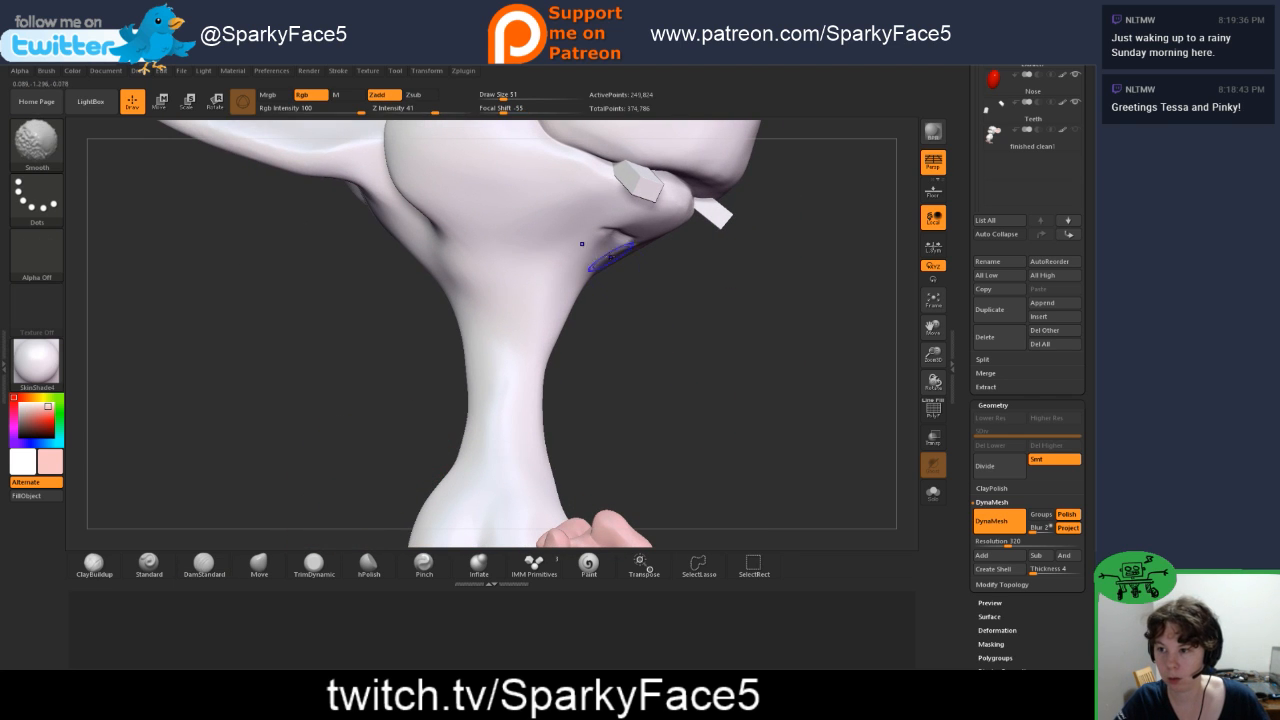
{"action": "key", "text": "shift"}
{"action": "left_click_drag", "start_coordinate": [629, 252], "coordinate": [634, 266], "text": "shift"}
Step: Refine the shape of the chin below the lower lip with the Move brush
{"action": "left_click", "coordinate": [256, 560]}
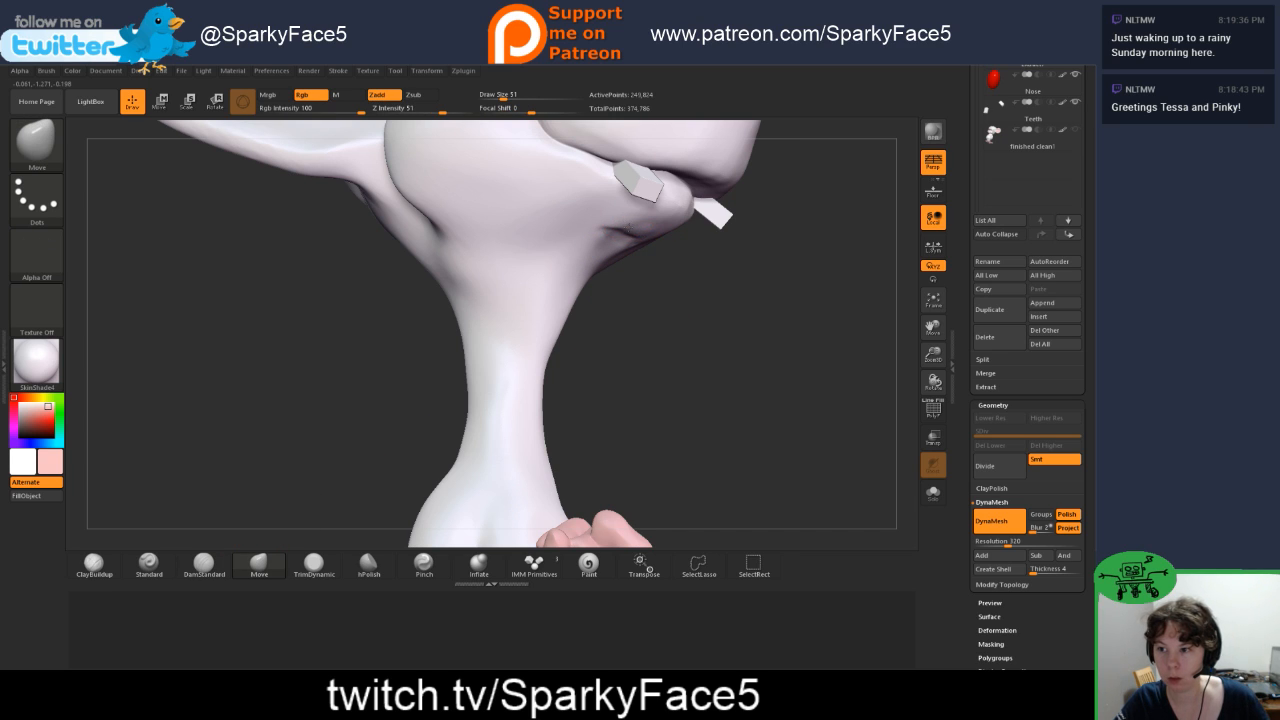
{"action": "right_click_drag", "start_coordinate": [630, 230], "coordinate": [656, 245]}
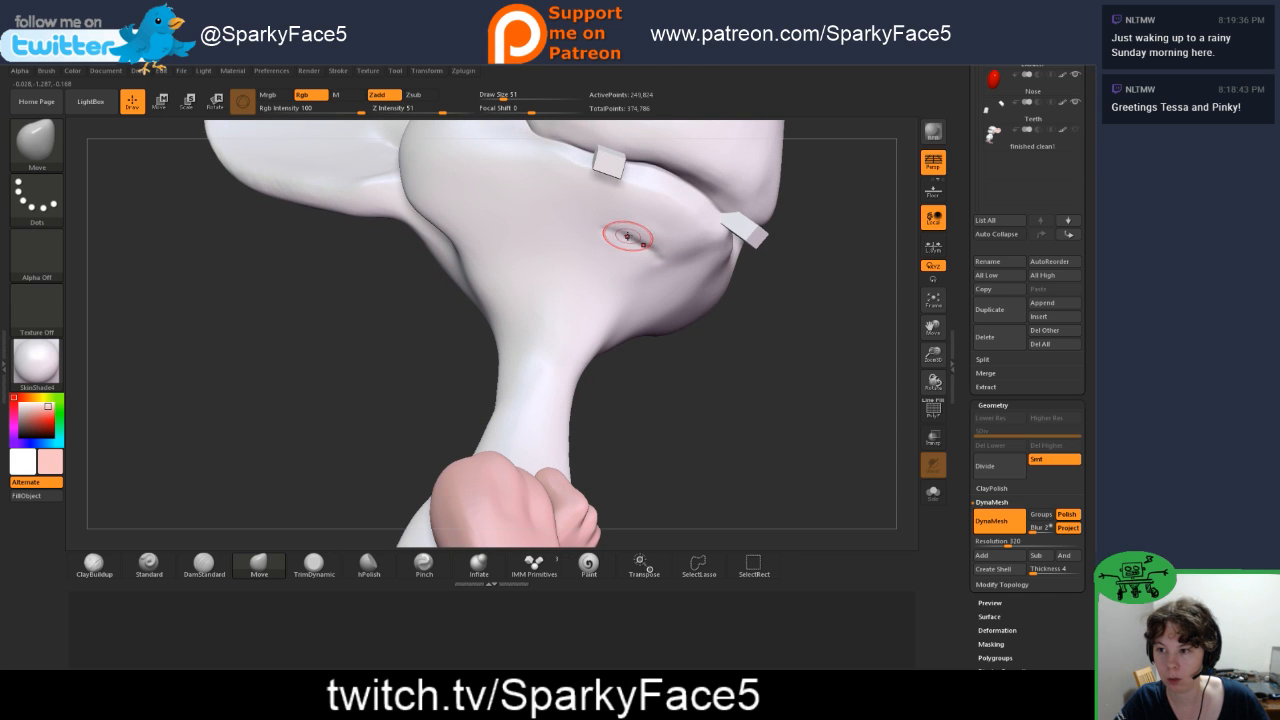
{"action": "left_click_drag", "start_coordinate": [737, 350], "coordinate": [786, 388]}
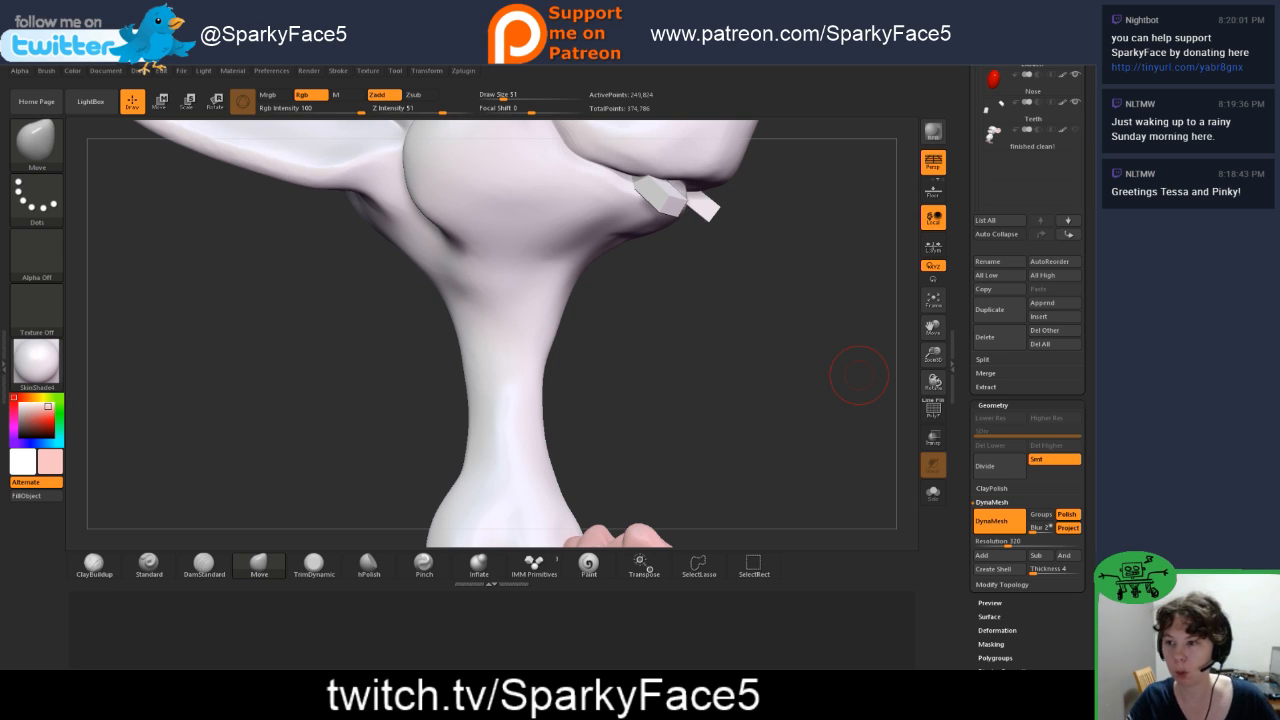
{"action": "mouse_move", "coordinate": [740, 336]}
{"action": "left_mouse_down"}
{"action": "mouse_move", "coordinate": [698, 349]}
{"action": "mouse_move", "coordinate": [790, 343]}
{"action": "left_mouse_up"}
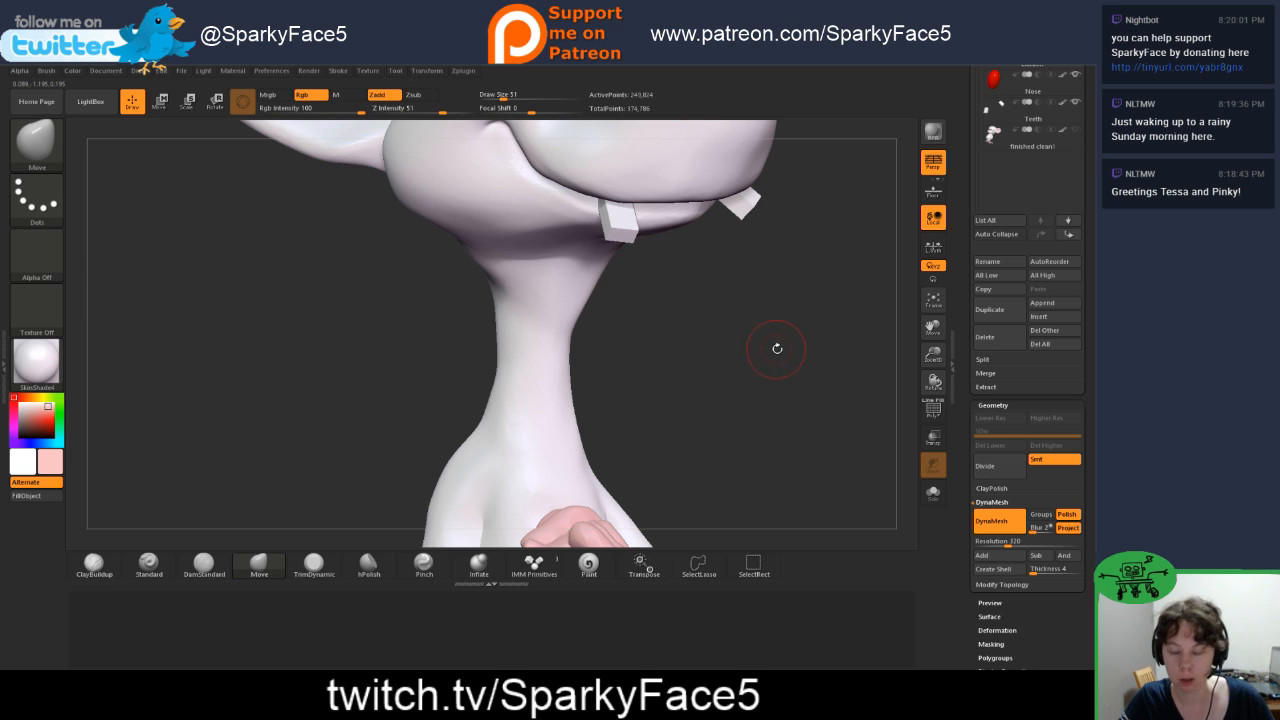
Step: Carve the grooves separating the toes on the mouse's right foot with DamStandard
{"action": "mouse_move", "coordinate": [777, 348]}
{"action": "left_mouse_down"}
{"action": "mouse_move", "coordinate": [718, 468]}
{"action": "mouse_move", "coordinate": [811, 434]}
{"action": "left_mouse_up"}
{"action": "mouse_move", "coordinate": [798, 323]}
{"action": "left_mouse_down"}
{"action": "mouse_move", "coordinate": [796, 341]}
{"action": "mouse_move", "coordinate": [811, 291]}
{"action": "mouse_move", "coordinate": [802, 318]}
{"action": "left_mouse_up"}
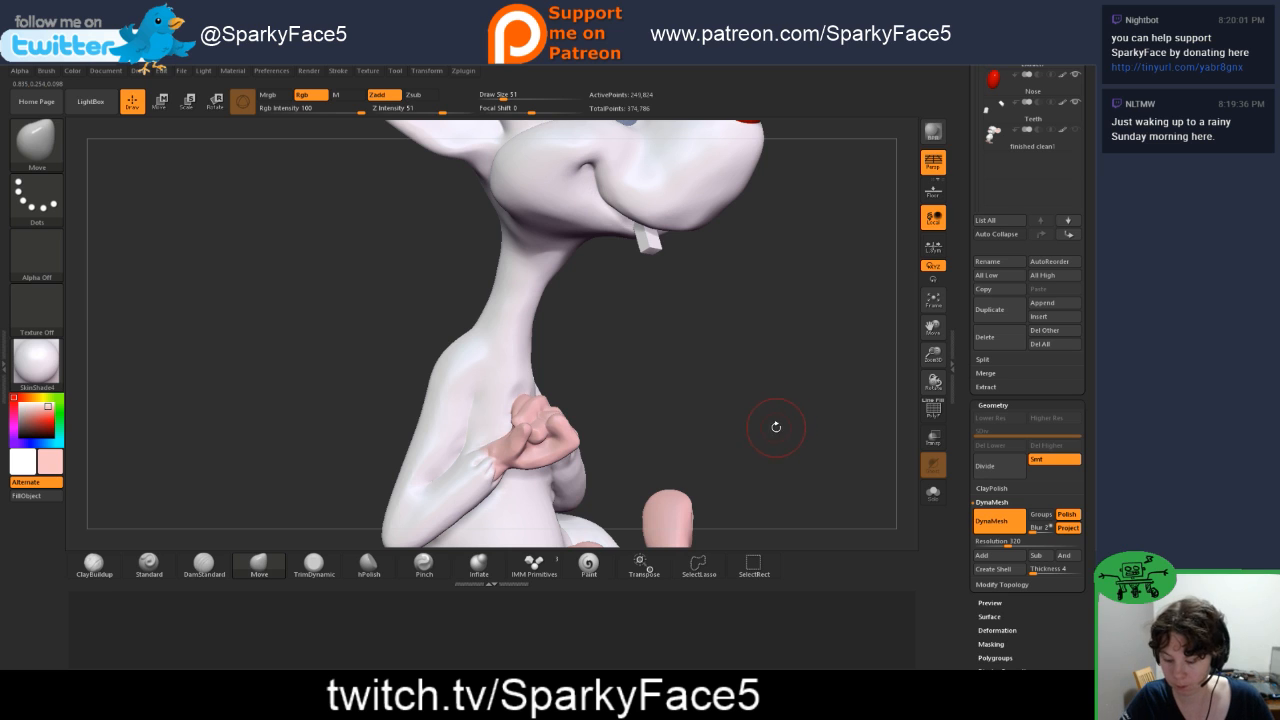
{"action": "left_click_drag", "start_coordinate": [763, 431], "coordinate": [805, 360]}
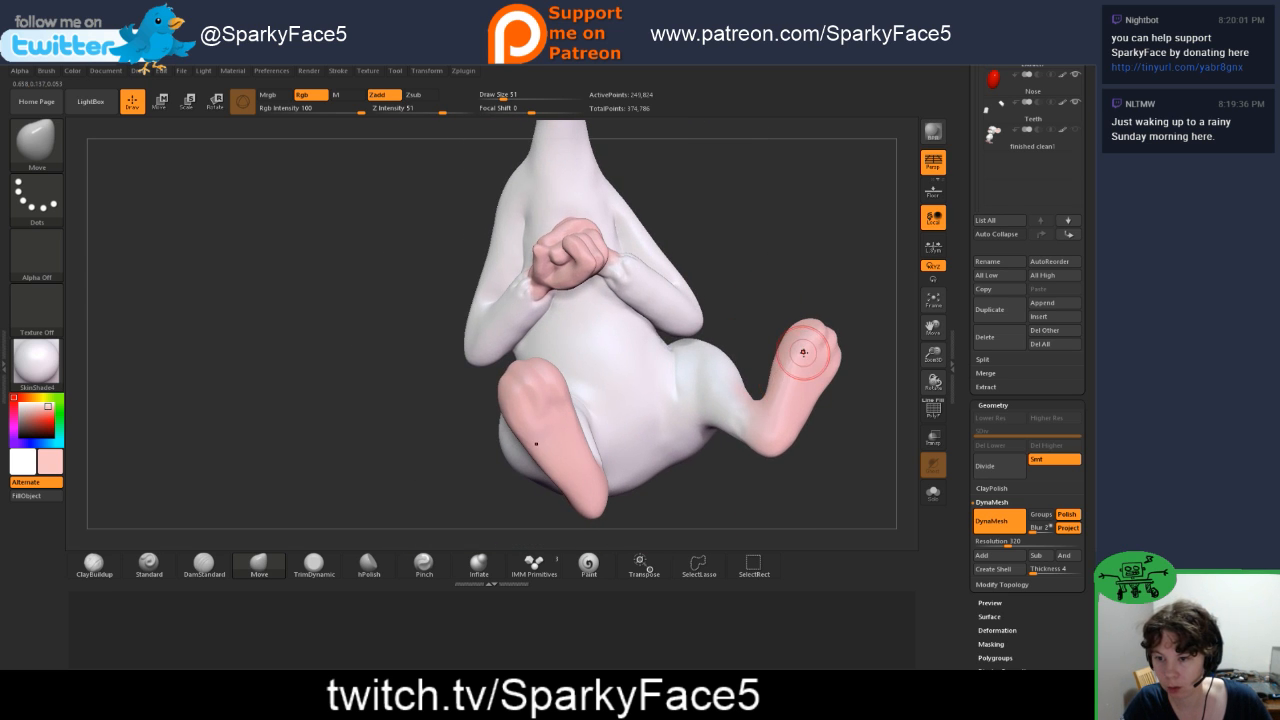
{"action": "mouse_move", "coordinate": [843, 300]}
{"action": "left_mouse_down"}
{"action": "mouse_move", "coordinate": [818, 276]}
{"action": "mouse_move", "coordinate": [836, 287]}
{"action": "left_mouse_up"}
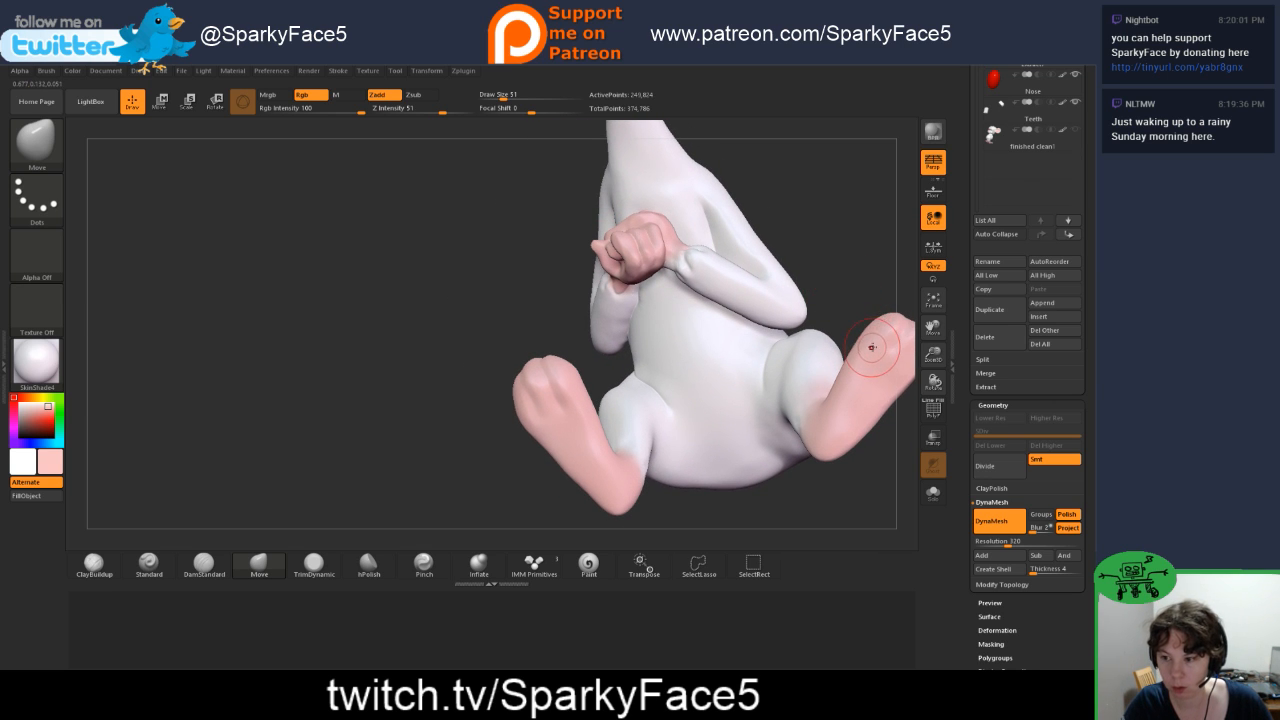
{"action": "left_click_drag", "start_coordinate": [869, 343], "coordinate": [772, 441]}
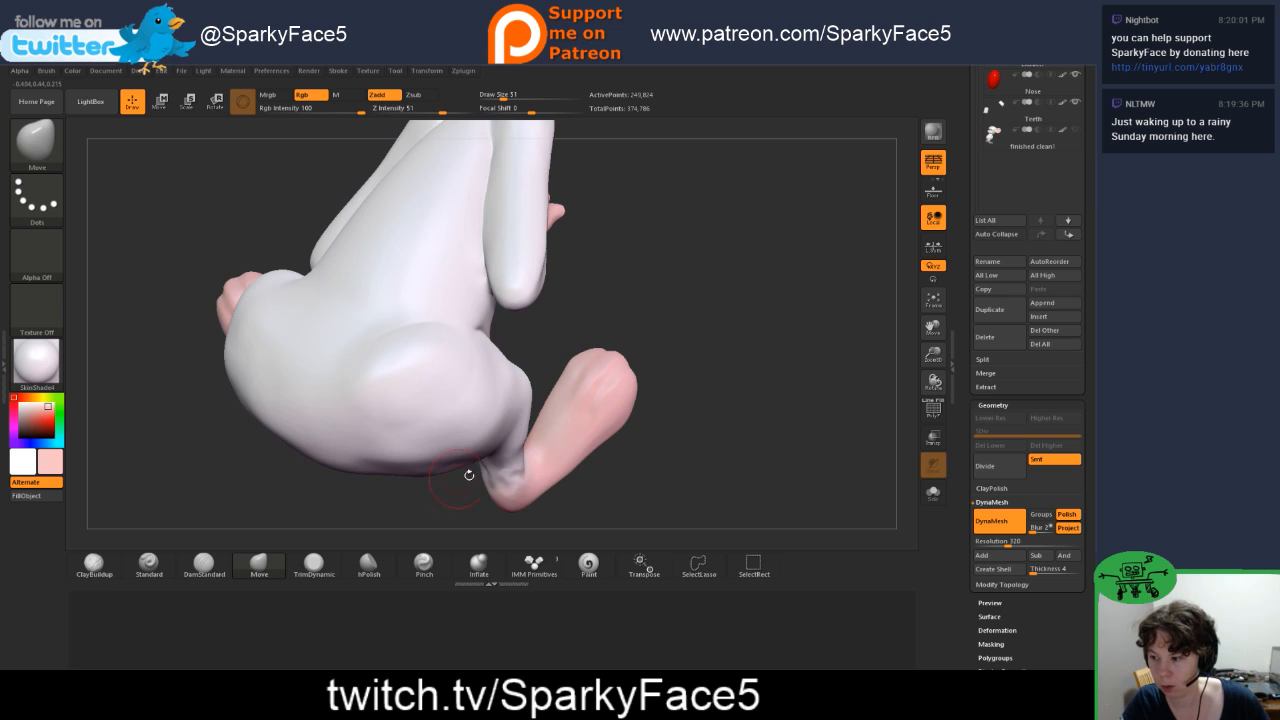
{"action": "left_click", "coordinate": [204, 565]}
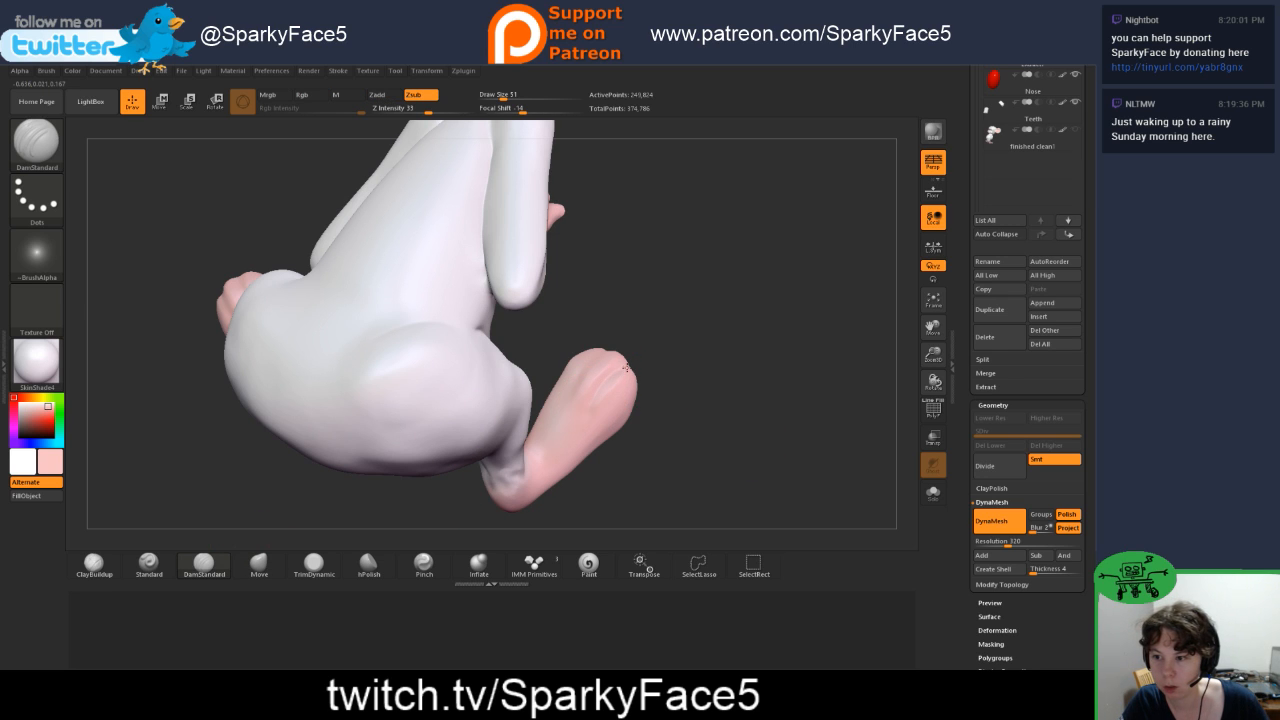
{"action": "mouse_move", "coordinate": [592, 402]}
{"action": "left_mouse_down"}
{"action": "mouse_move", "coordinate": [650, 365]}
{"action": "mouse_move", "coordinate": [616, 376]}
{"action": "left_mouse_up"}
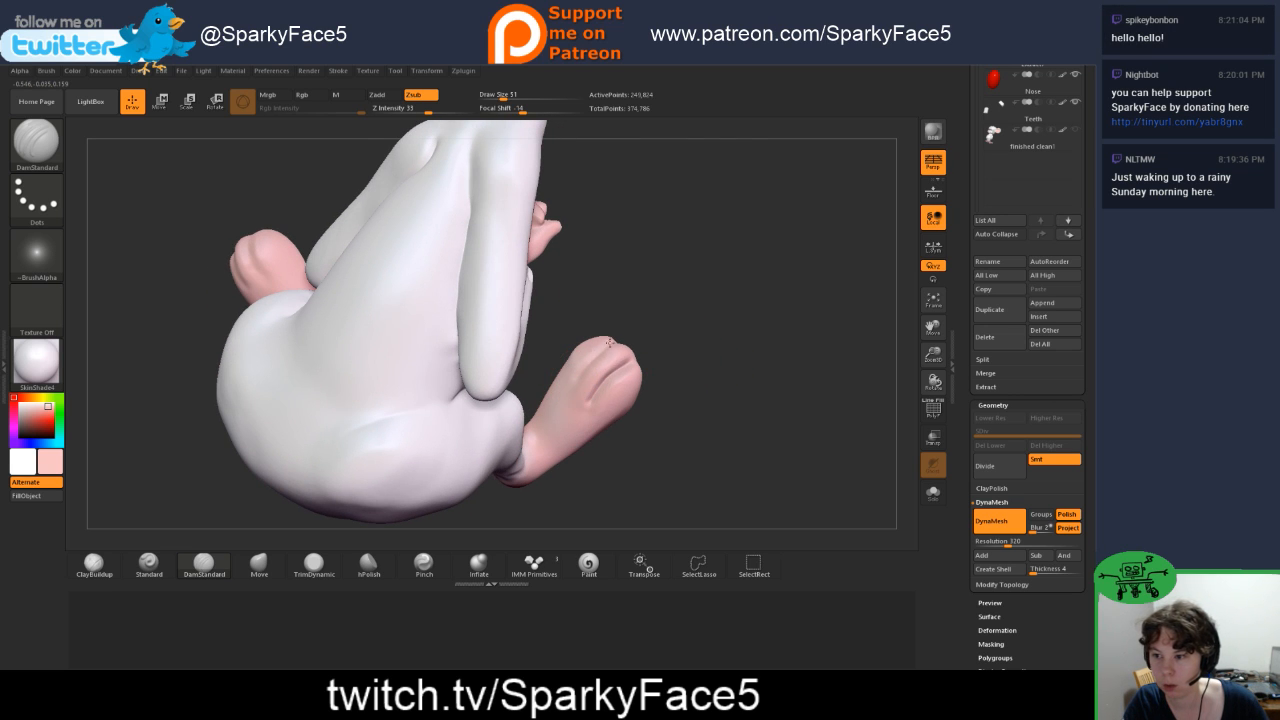
{"action": "mouse_move", "coordinate": [684, 334]}
{"action": "left_mouse_down"}
{"action": "mouse_move", "coordinate": [585, 368]}
{"action": "mouse_move", "coordinate": [628, 386]}
{"action": "mouse_move", "coordinate": [582, 396]}
{"action": "mouse_move", "coordinate": [630, 400]}
{"action": "left_mouse_up"}
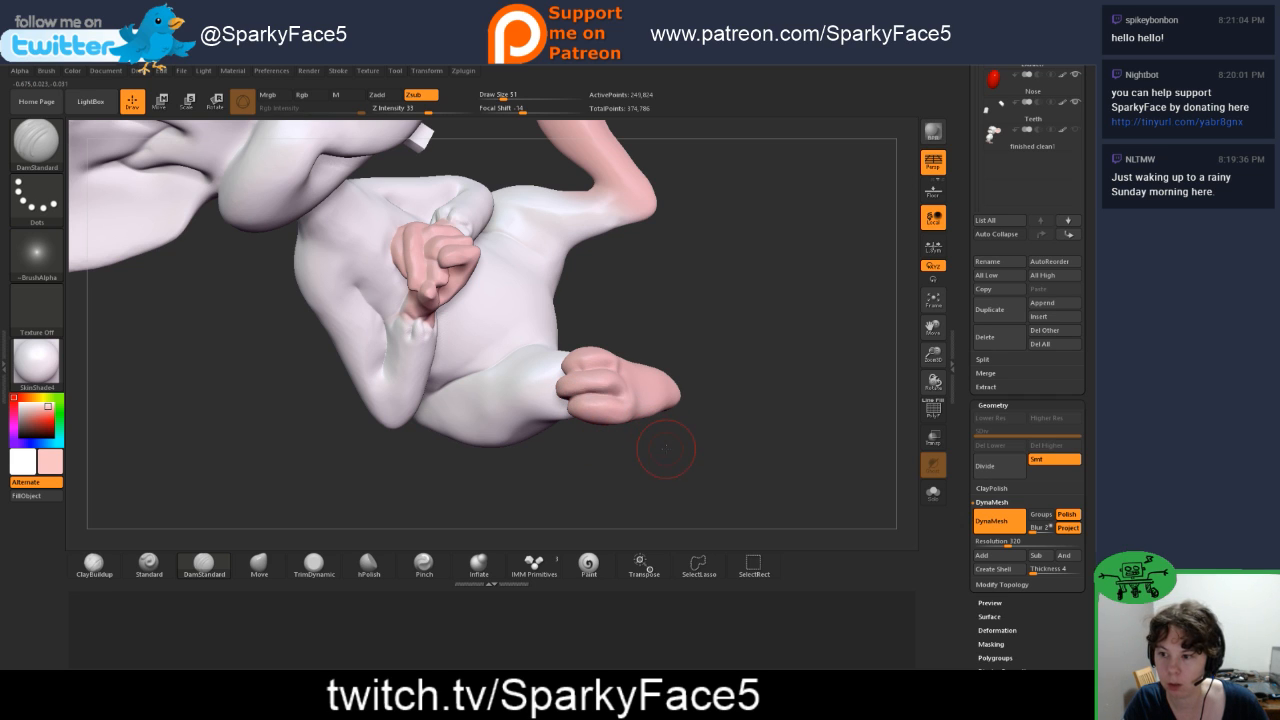
{"action": "mouse_move", "coordinate": [667, 446]}
{"action": "left_mouse_down"}
{"action": "mouse_move", "coordinate": [830, 415]}
{"action": "mouse_move", "coordinate": [697, 379]}
{"action": "mouse_move", "coordinate": [769, 388]}
{"action": "mouse_move", "coordinate": [786, 328]}
{"action": "mouse_move", "coordinate": [732, 438]}
{"action": "mouse_move", "coordinate": [637, 440]}
{"action": "mouse_move", "coordinate": [706, 448]}
{"action": "left_mouse_up"}
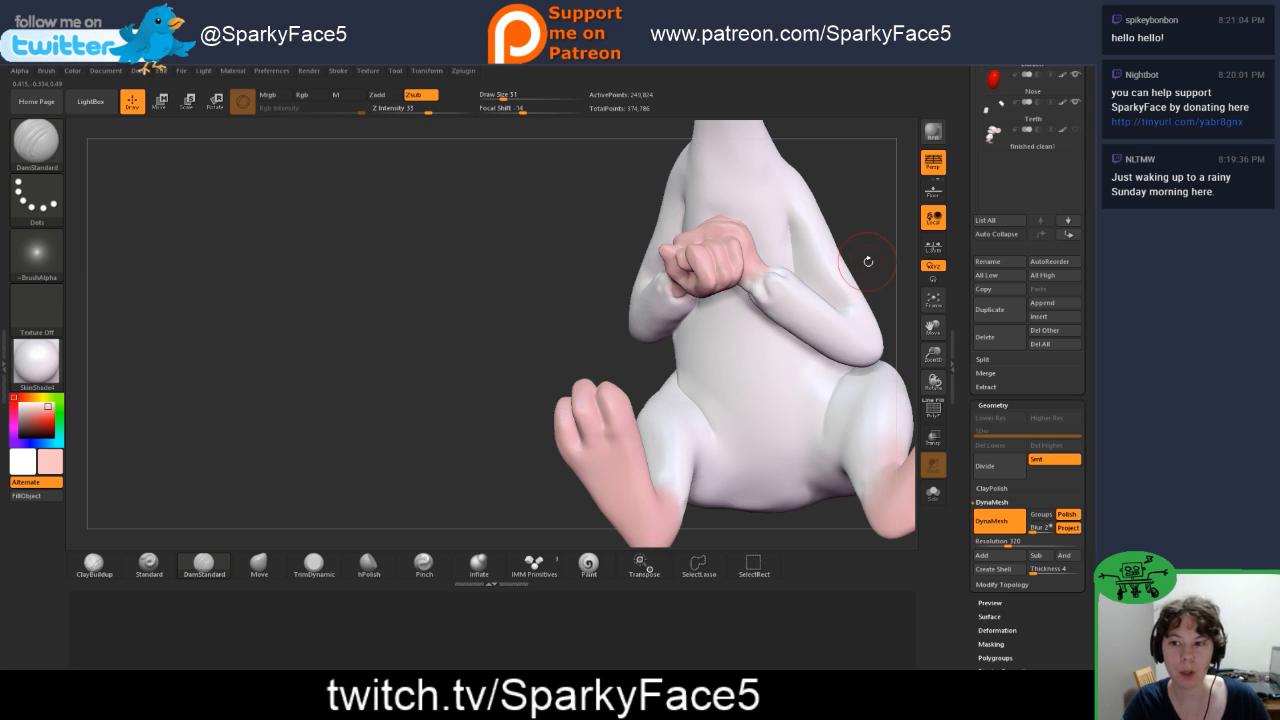
Step: Carve the toe grooves on the mouse's left foot with DamStandard, extending them around the toe tips
{"action": "left_click_drag", "start_coordinate": [868, 262], "coordinate": [600, 256], "text": "alt"}
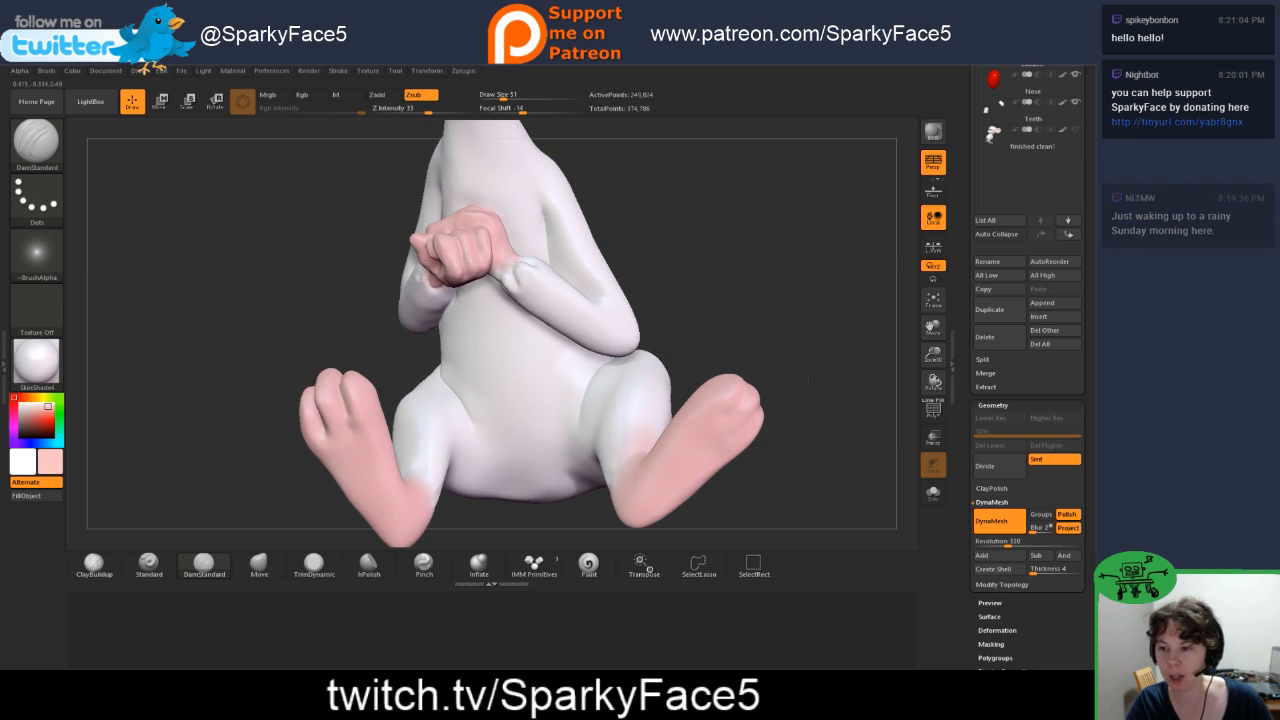
{"action": "mouse_move", "coordinate": [840, 391]}
{"action": "left_mouse_down"}
{"action": "mouse_move", "coordinate": [788, 372]}
{"action": "mouse_move", "coordinate": [832, 395]}
{"action": "left_mouse_up"}
{"action": "mouse_move", "coordinate": [808, 352]}
{"action": "left_mouse_down"}
{"action": "mouse_move", "coordinate": [760, 367]}
{"action": "mouse_move", "coordinate": [722, 354]}
{"action": "mouse_move", "coordinate": [798, 341]}
{"action": "left_mouse_up"}
{"action": "left_click_drag", "start_coordinate": [357, 388], "coordinate": [337, 397]}
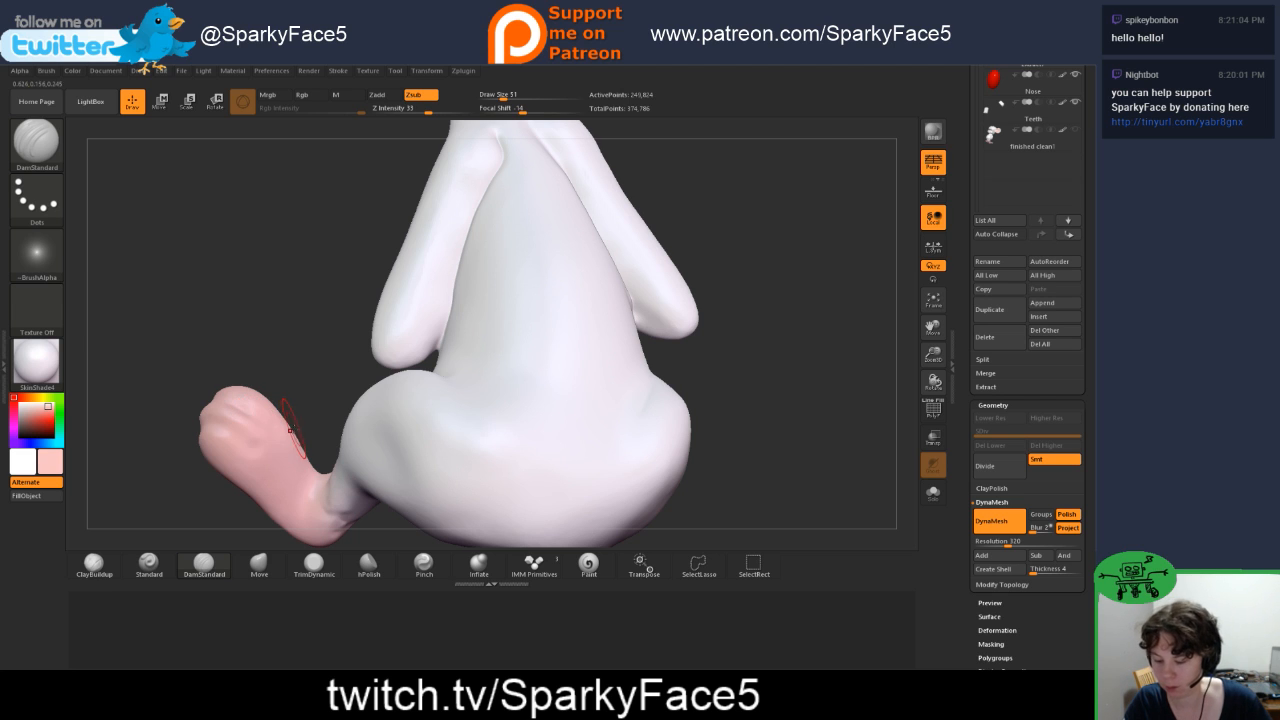
{"action": "left_click_drag", "start_coordinate": [292, 422], "coordinate": [303, 453], "text": "shift"}
{"action": "mouse_move", "coordinate": [247, 342]}
{"action": "left_mouse_down"}
{"action": "mouse_move", "coordinate": [268, 365]}
{"action": "mouse_move", "coordinate": [228, 420]}
{"action": "mouse_move", "coordinate": [212, 404]}
{"action": "mouse_move", "coordinate": [228, 428]}
{"action": "mouse_move", "coordinate": [213, 418]}
{"action": "left_mouse_up"}
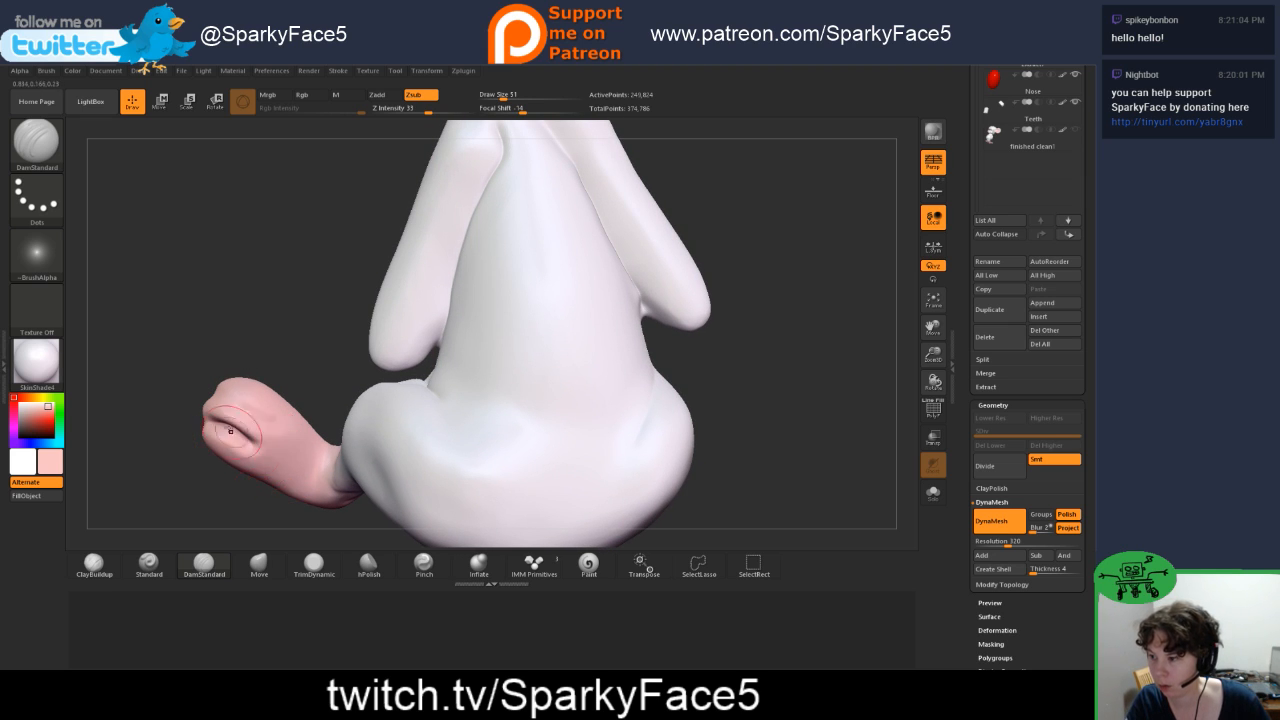
{"action": "key", "text": "ctrl"}
{"action": "key", "text": "ctrl"}
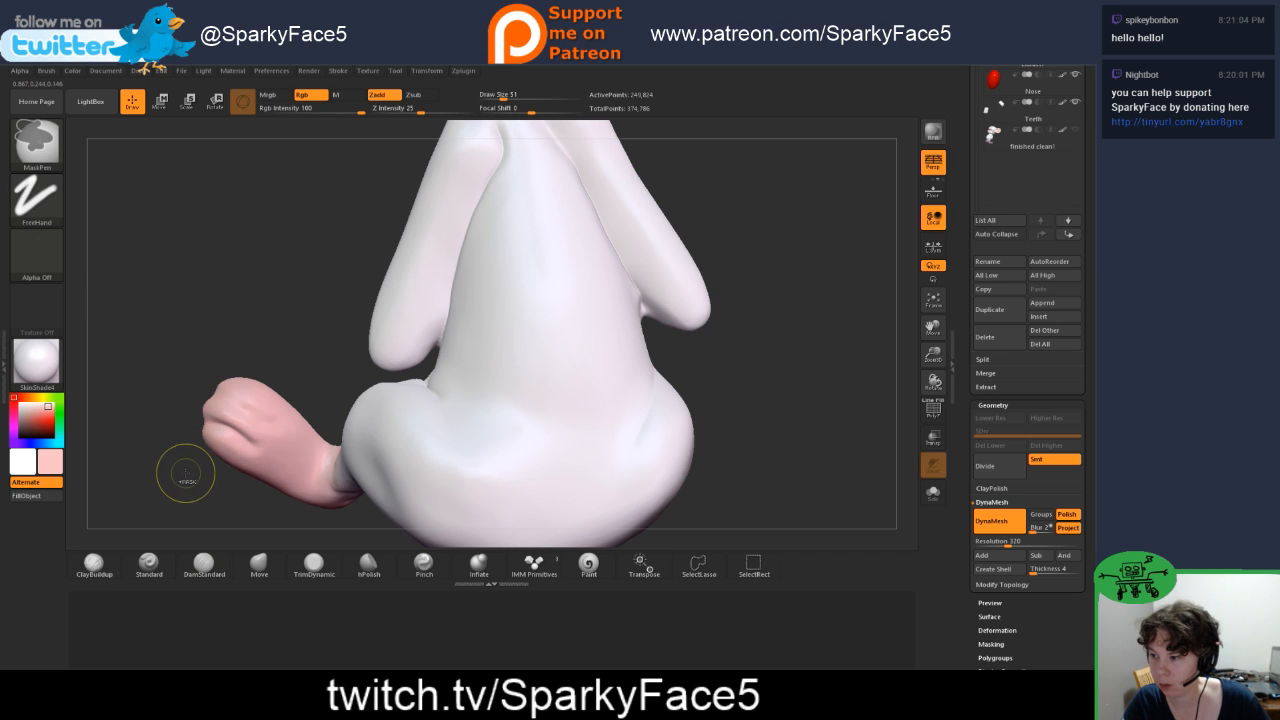
{"action": "left_click_drag", "start_coordinate": [190, 484], "coordinate": [218, 474]}
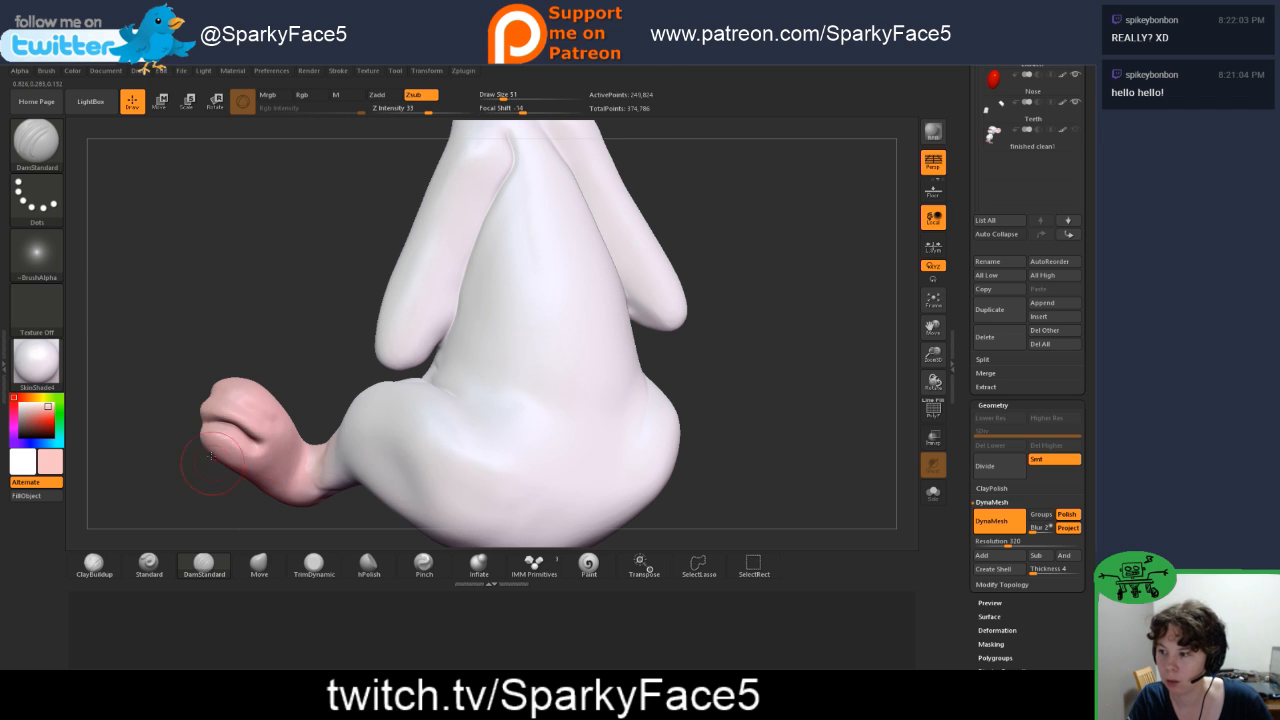
{"action": "left_click_drag", "start_coordinate": [256, 345], "coordinate": [288, 343]}
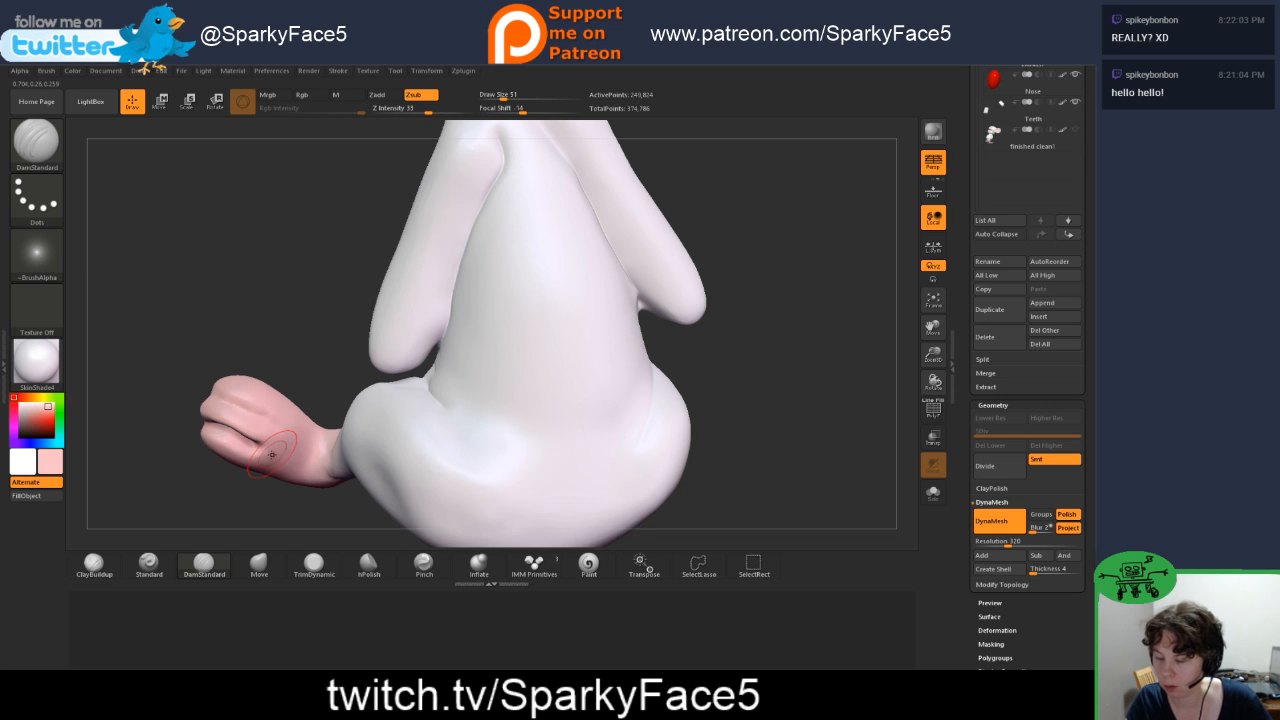
{"action": "mouse_move", "coordinate": [243, 494]}
{"action": "left_mouse_down"}
{"action": "mouse_move", "coordinate": [253, 483]}
{"action": "mouse_move", "coordinate": [252, 528]}
{"action": "left_mouse_up"}
Step: Reshape the toes and side of the left foot with the Move brush
{"action": "left_click", "coordinate": [259, 565]}
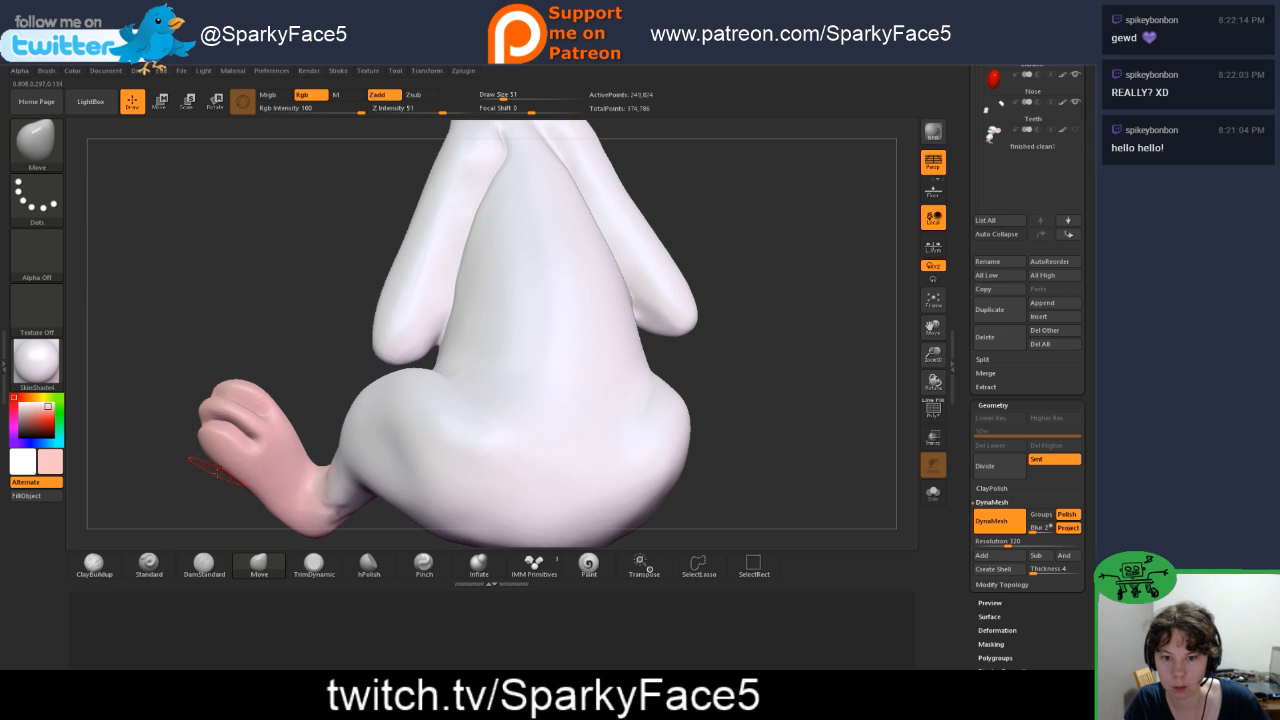
{"action": "left_click_drag", "start_coordinate": [211, 498], "coordinate": [240, 440]}
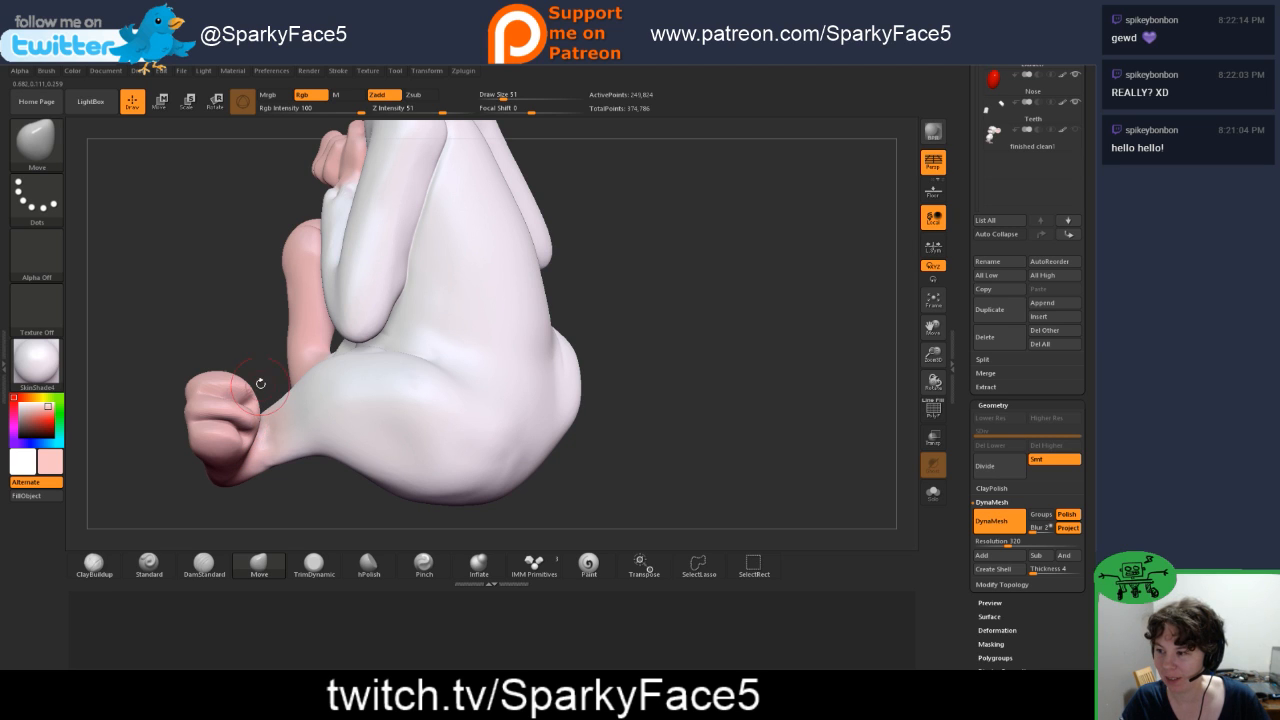
{"action": "left_click_drag", "start_coordinate": [257, 380], "coordinate": [222, 420]}
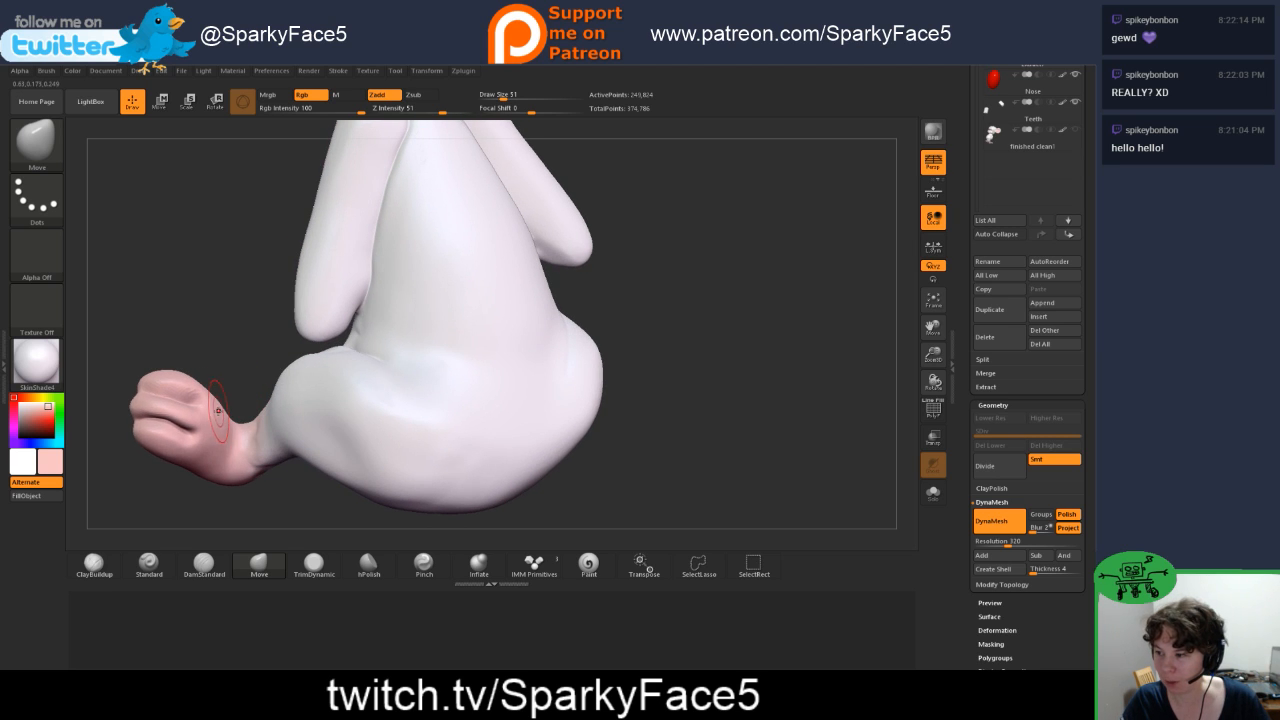
{"action": "left_click_drag", "start_coordinate": [186, 490], "coordinate": [246, 491]}
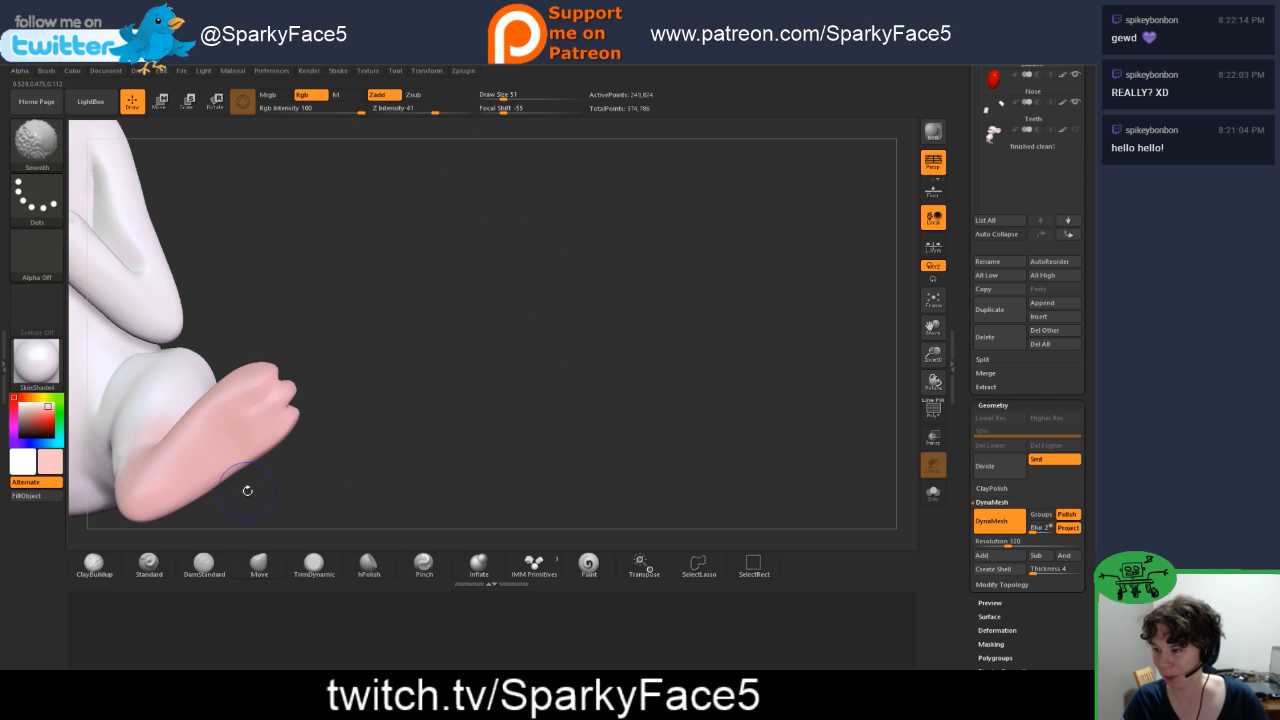
Step: Deepen the grooves between the left foot's toes along the sole with DamStandard
{"action": "key", "text": "b"}
{"action": "key", "text": "d"}
{"action": "key", "text": "s"}
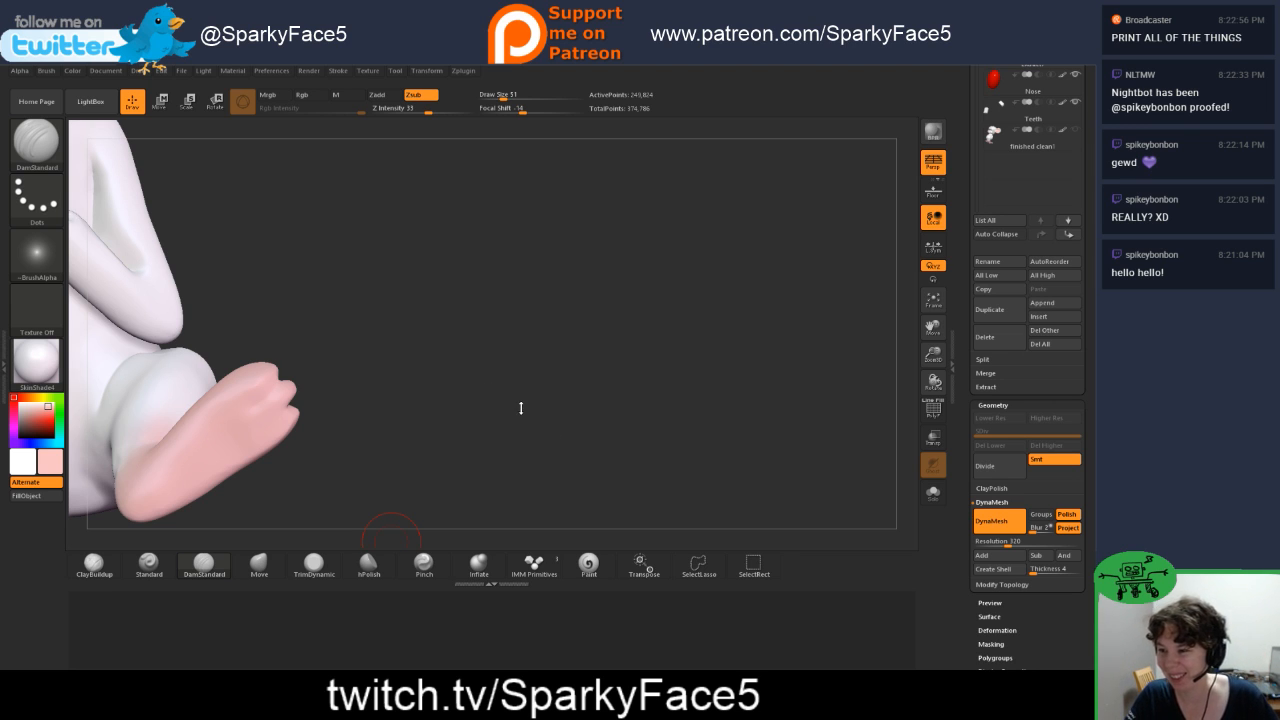
{"action": "left_click_drag", "start_coordinate": [520, 407], "coordinate": [120, 397]}
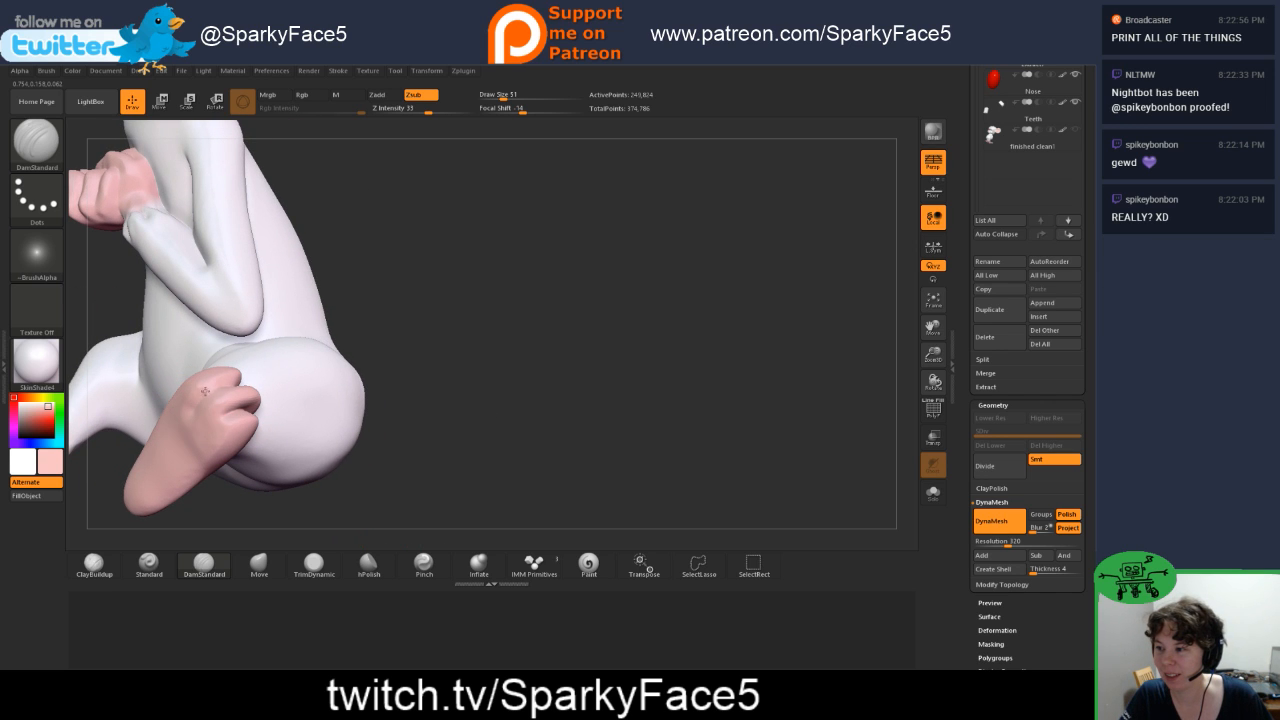
{"action": "left_click_drag", "start_coordinate": [218, 386], "coordinate": [229, 415]}
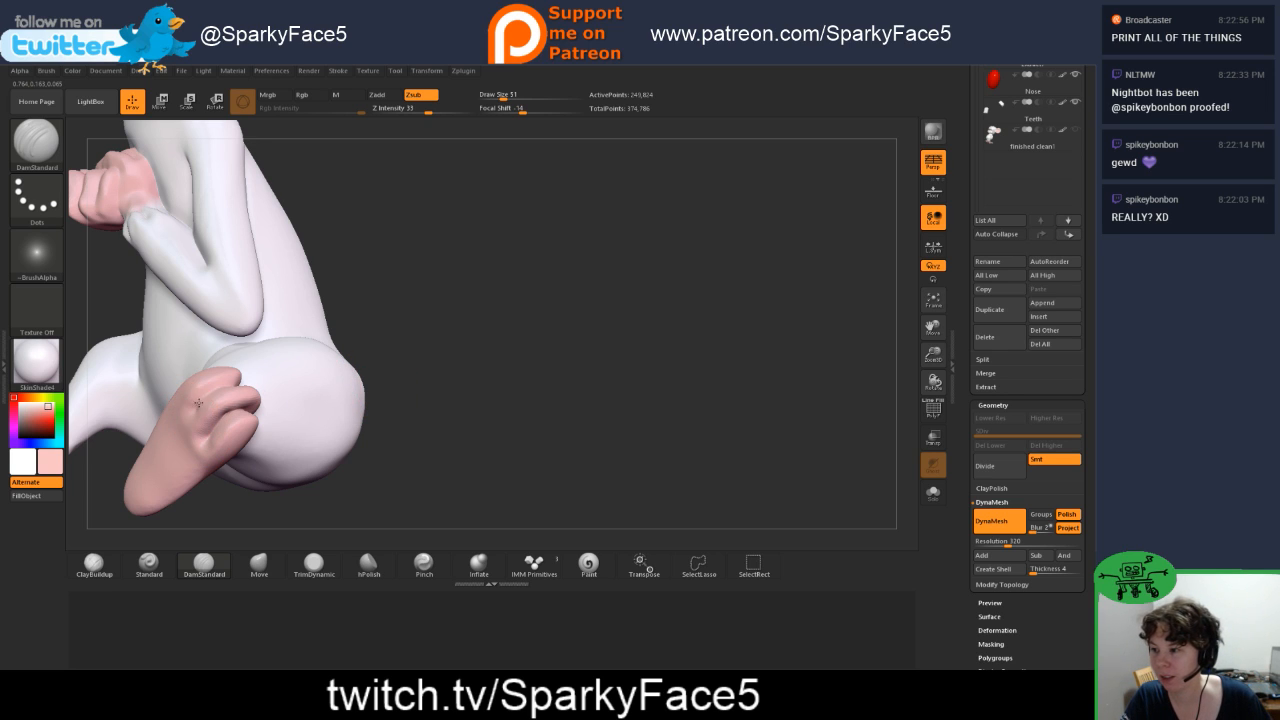
{"action": "mouse_move", "coordinate": [457, 317]}
{"action": "left_mouse_down"}
{"action": "mouse_move", "coordinate": [442, 332]}
{"action": "mouse_move", "coordinate": [494, 316]}
{"action": "left_mouse_up"}
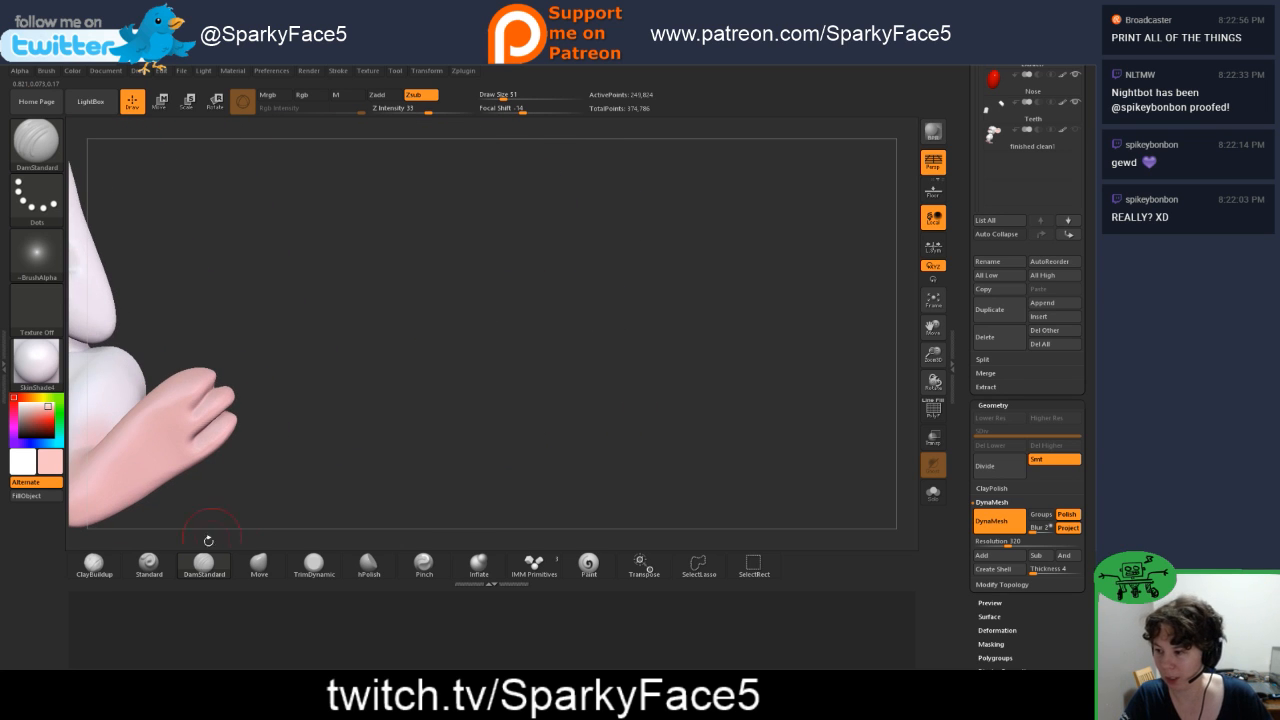
Step: Adjust the left foot's toes with the Move brush and review the whole figure
{"action": "left_click", "coordinate": [259, 565]}
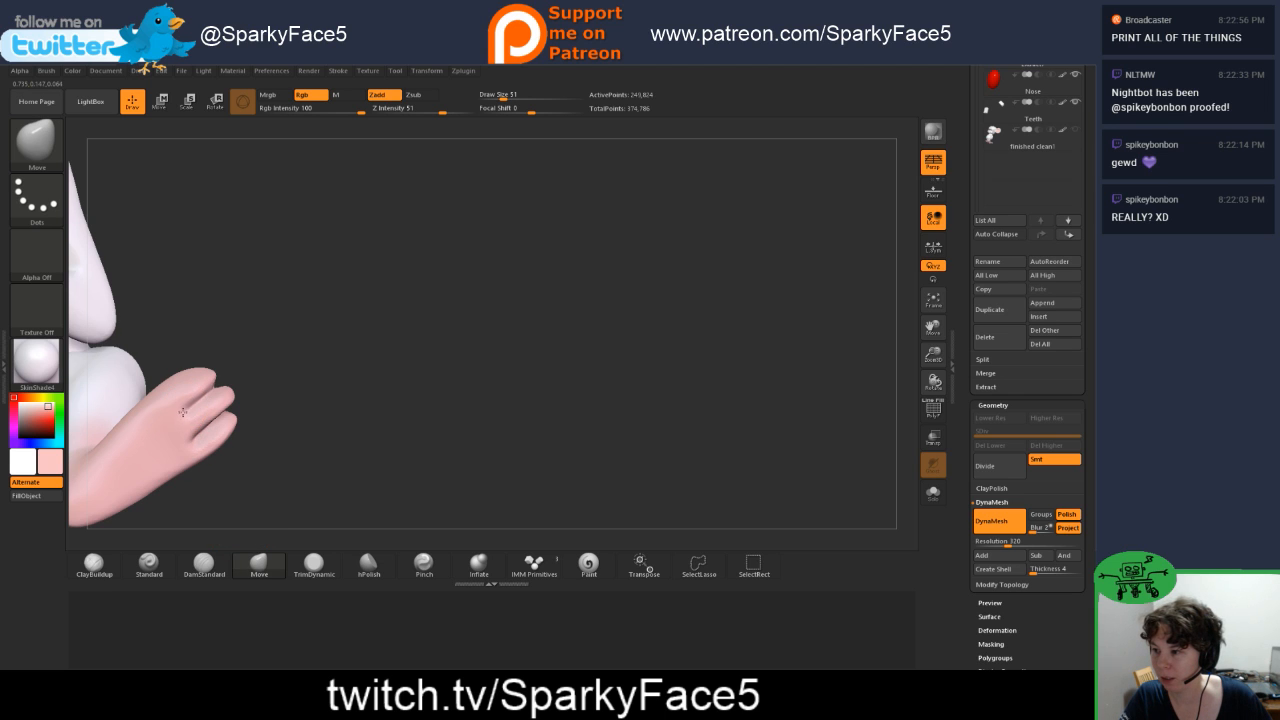
{"action": "left_click_drag", "start_coordinate": [252, 414], "coordinate": [283, 385]}
{"action": "key", "text": "f"}
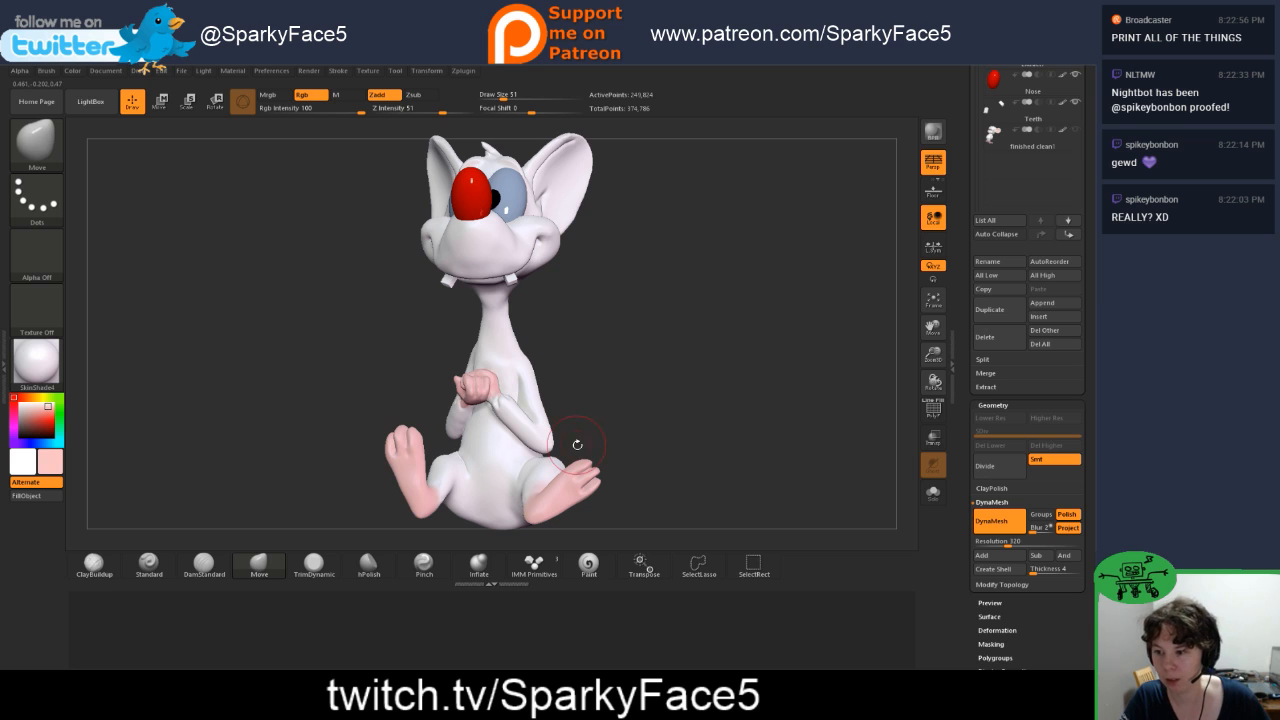
{"action": "mouse_move", "coordinate": [634, 448]}
{"action": "left_mouse_down"}
{"action": "mouse_move", "coordinate": [648, 437]}
{"action": "mouse_move", "coordinate": [629, 442]}
{"action": "left_mouse_up"}
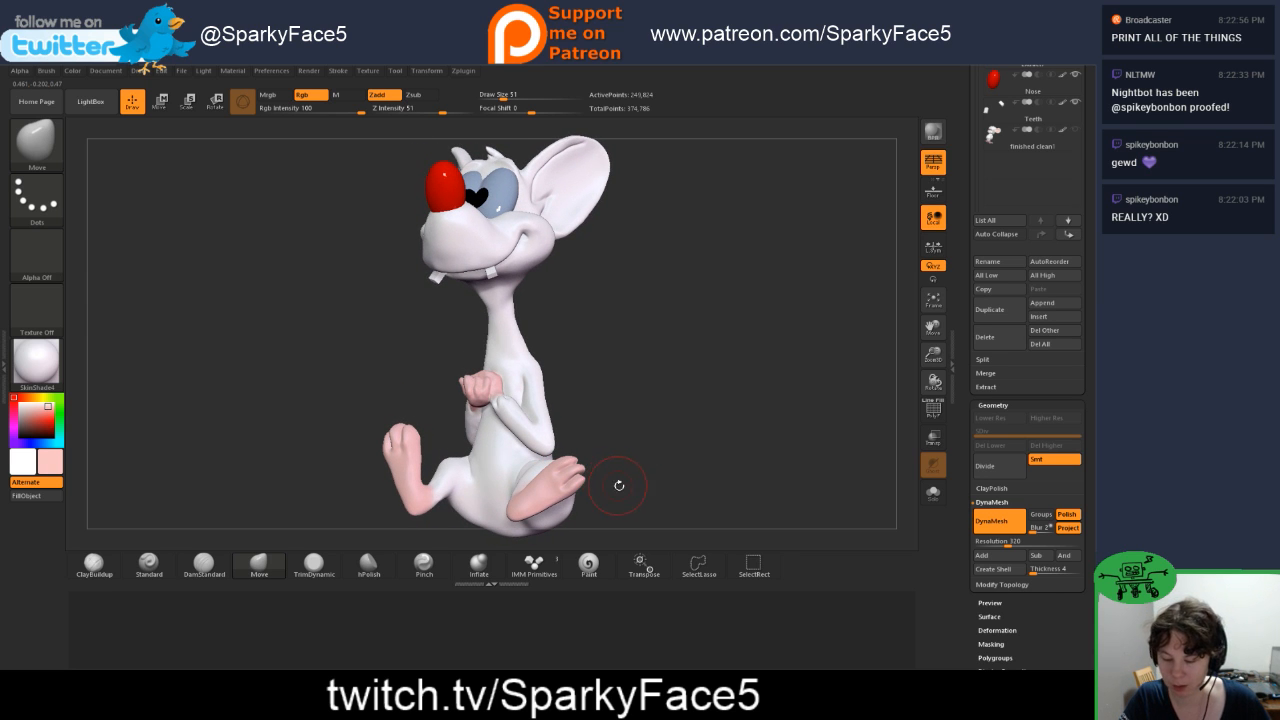
Step: Tighten the grooves between the left foot's toes along the sole and around the tips with the Pinch brush
{"action": "left_click_drag", "start_coordinate": [937, 352], "coordinate": [1002, 368]}
{"action": "left_click_drag", "start_coordinate": [934, 328], "coordinate": [919, 172]}
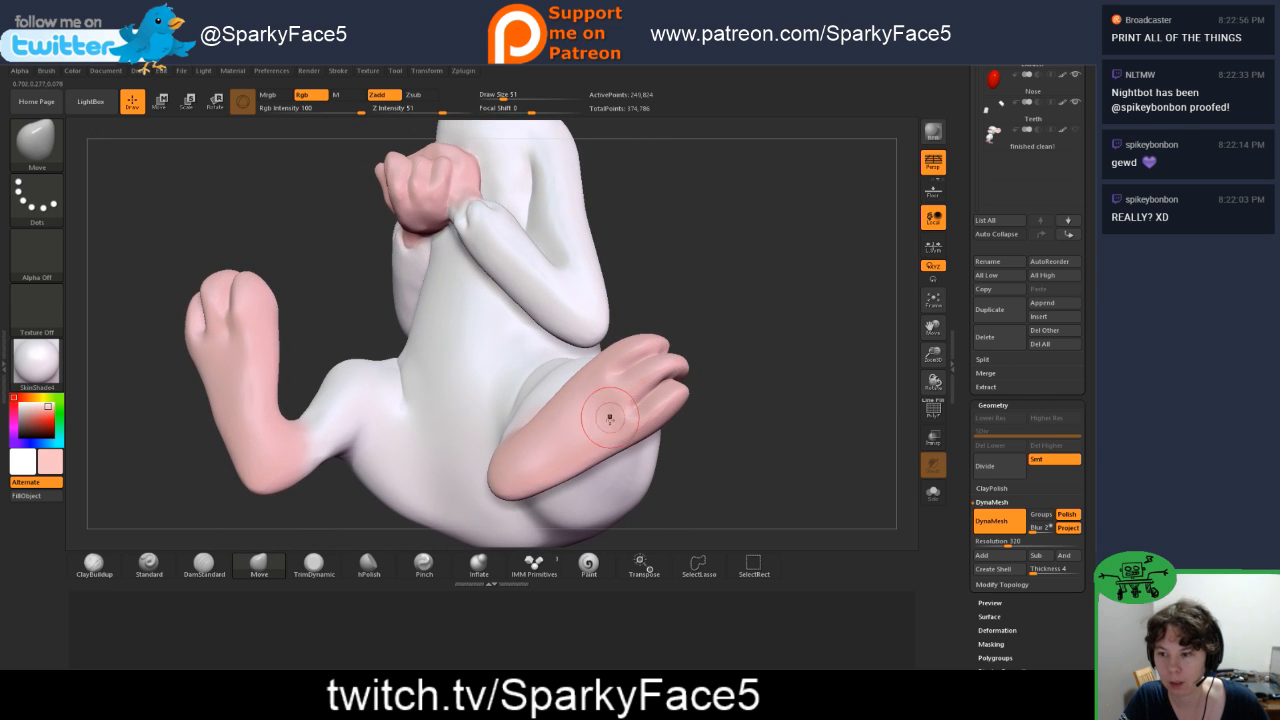
{"action": "mouse_move", "coordinate": [667, 383]}
{"action": "left_mouse_down"}
{"action": "mouse_move", "coordinate": [560, 388]}
{"action": "mouse_move", "coordinate": [695, 390]}
{"action": "left_mouse_up"}
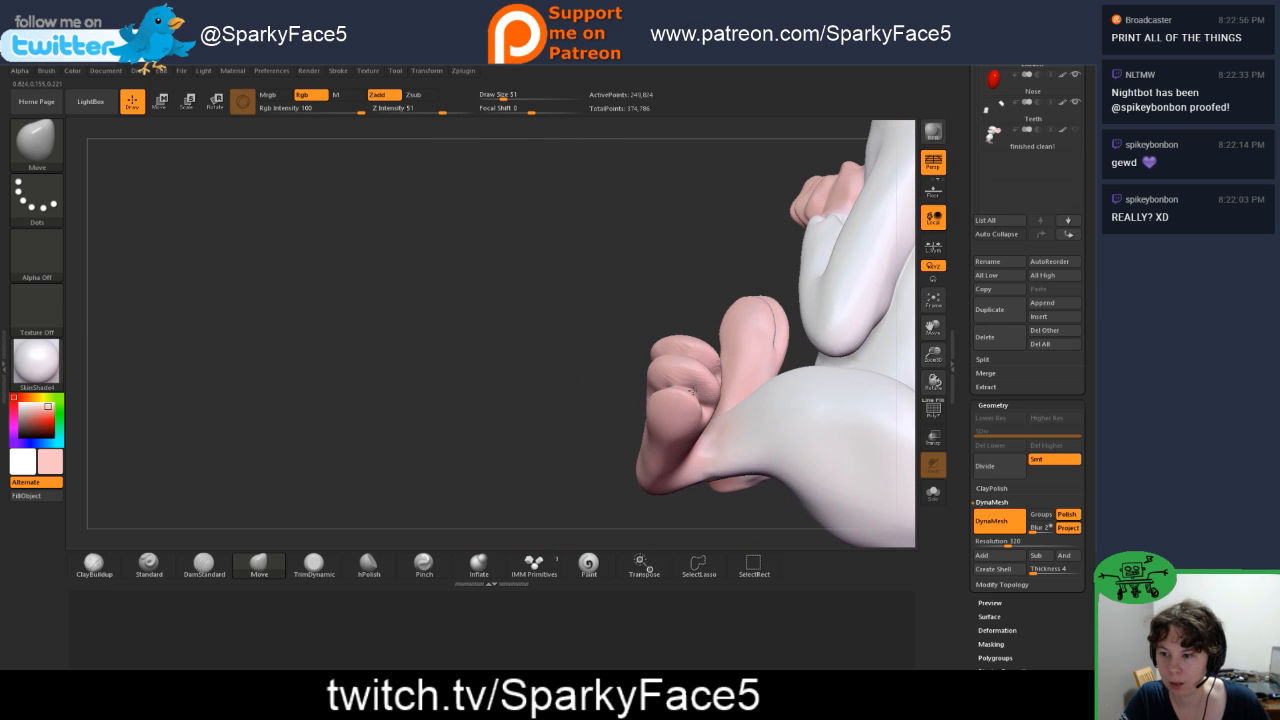
{"action": "mouse_move", "coordinate": [586, 374]}
{"action": "left_mouse_down"}
{"action": "mouse_move", "coordinate": [634, 392]}
{"action": "mouse_move", "coordinate": [625, 400]}
{"action": "mouse_move", "coordinate": [688, 394]}
{"action": "left_mouse_up"}
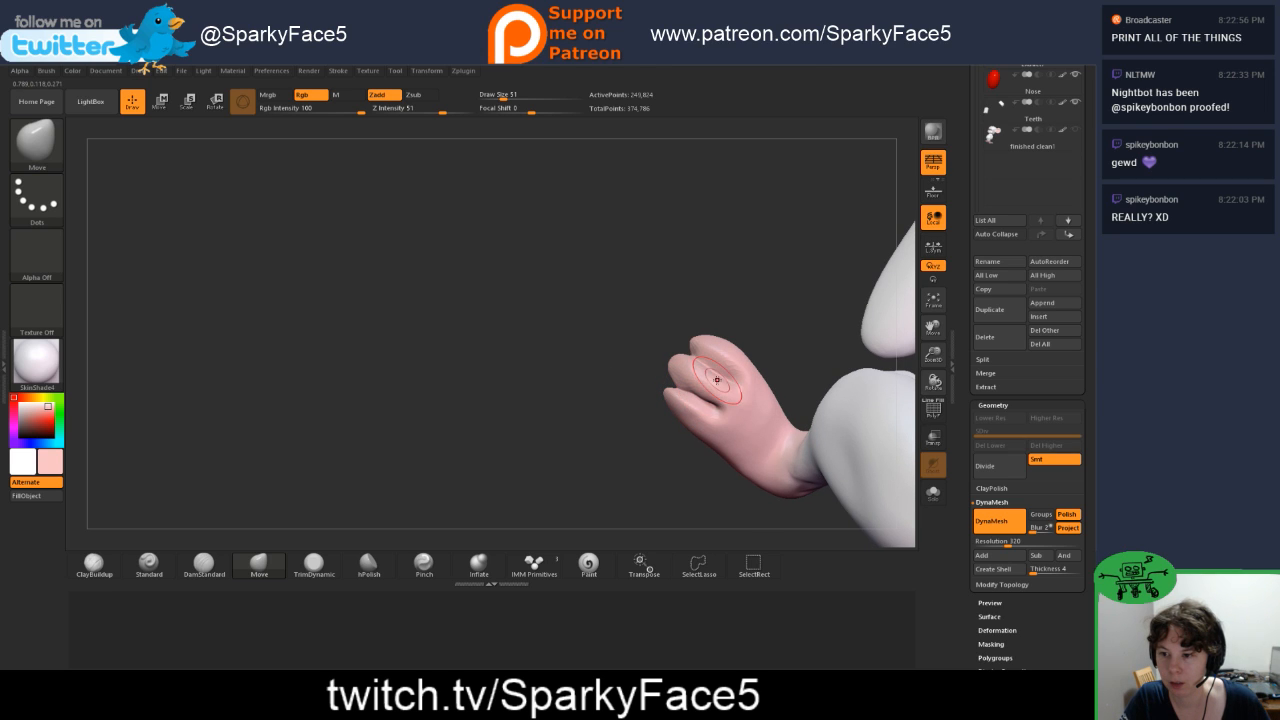
{"action": "left_click", "coordinate": [424, 564]}
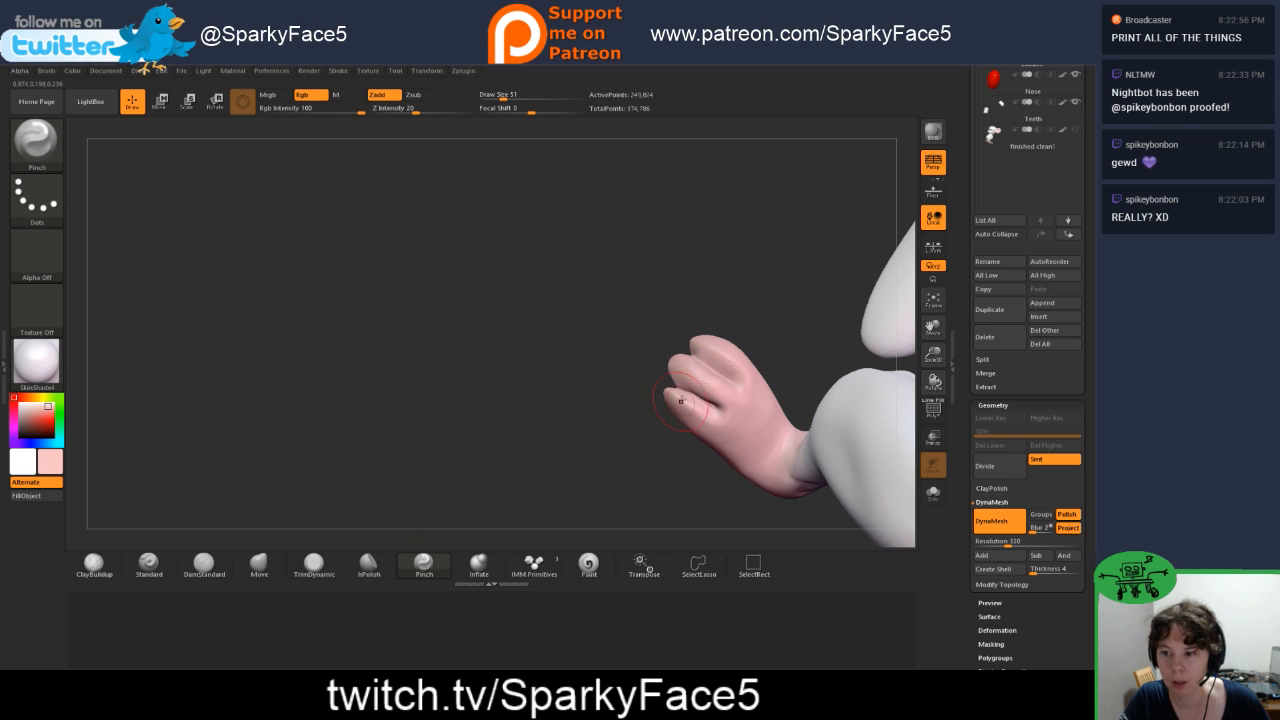
{"action": "mouse_move", "coordinate": [710, 374]}
{"action": "left_mouse_down"}
{"action": "mouse_move", "coordinate": [696, 365]}
{"action": "mouse_move", "coordinate": [733, 385]}
{"action": "mouse_move", "coordinate": [711, 389]}
{"action": "left_mouse_up"}
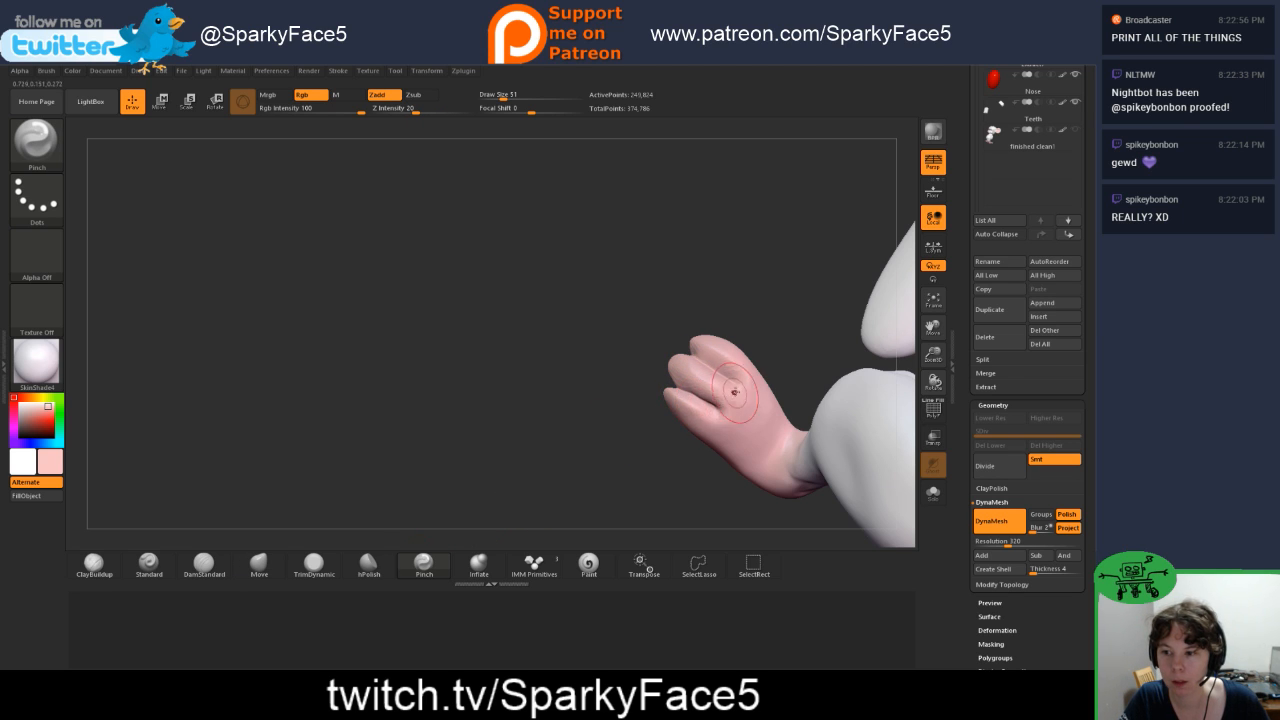
{"action": "left_click_drag", "start_coordinate": [647, 358], "coordinate": [805, 364]}
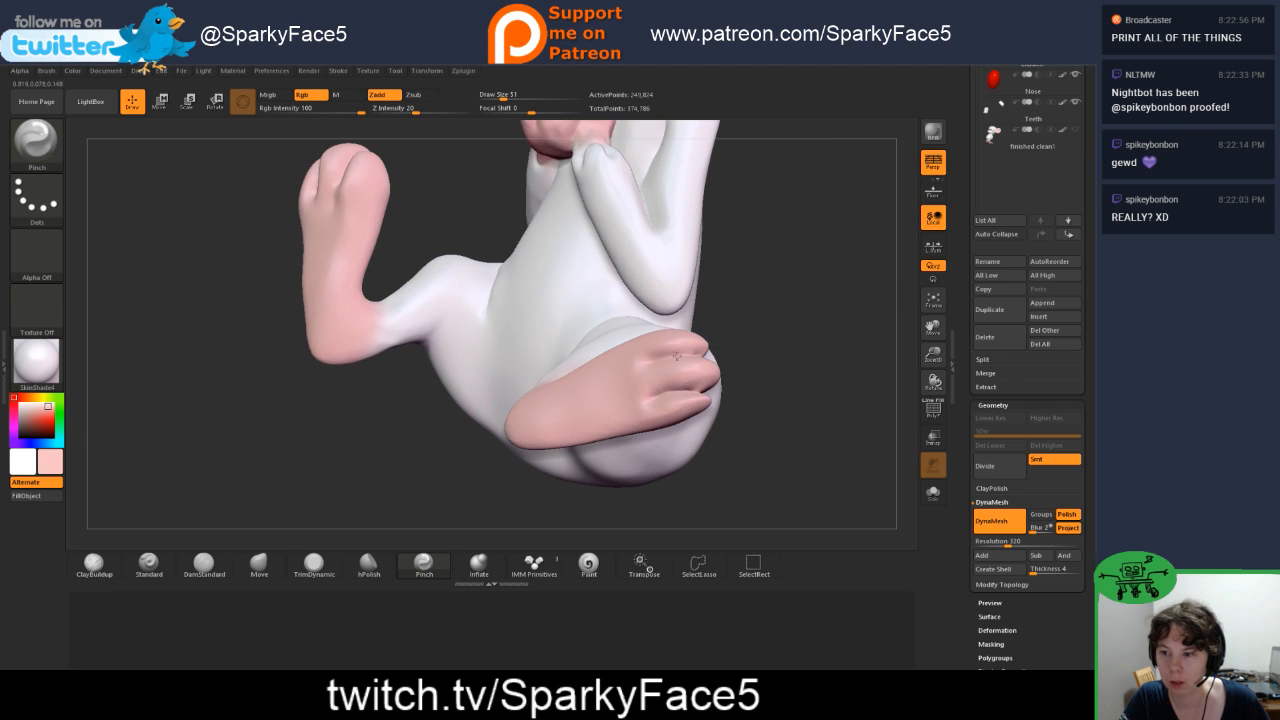
{"action": "left_click_drag", "start_coordinate": [677, 356], "coordinate": [704, 358]}
{"action": "left_click_drag", "start_coordinate": [647, 400], "coordinate": [707, 400]}
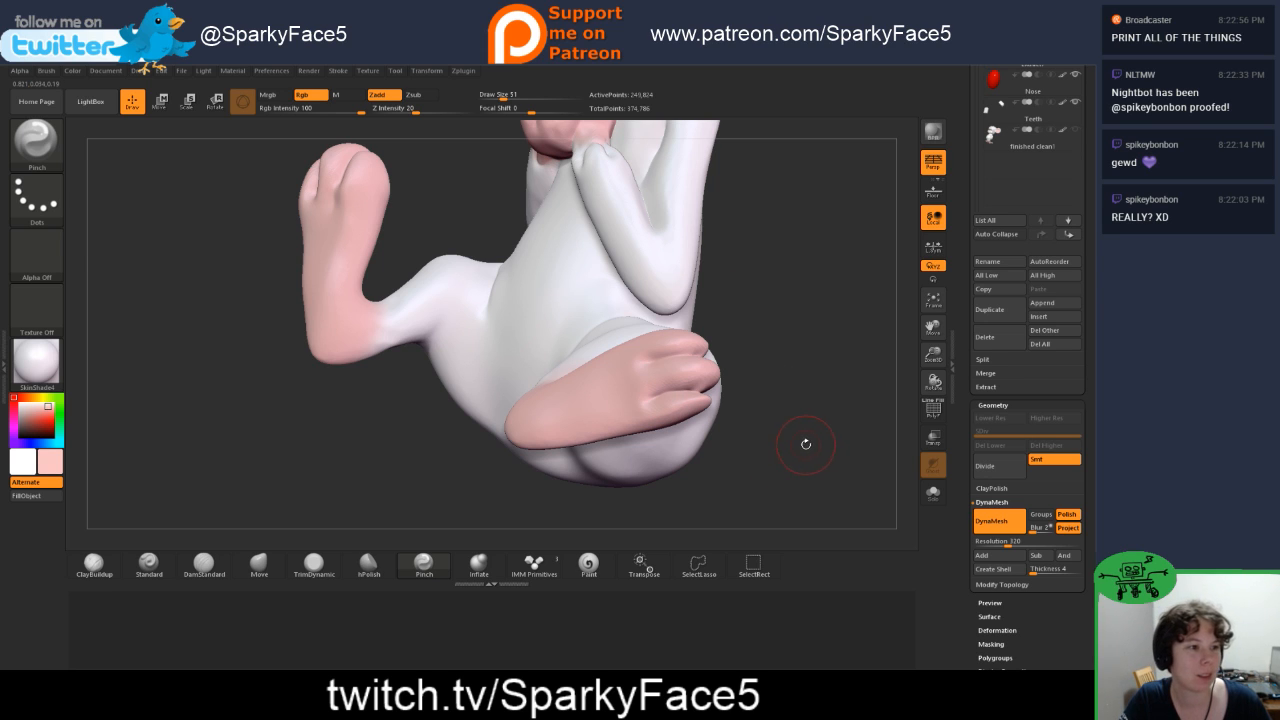
Step: Reshape the outermost toe of the left foot with the Move brush
{"action": "mouse_move", "coordinate": [378, 442]}
{"action": "left_mouse_down"}
{"action": "mouse_move", "coordinate": [342, 392]}
{"action": "mouse_move", "coordinate": [355, 390]}
{"action": "left_mouse_up"}
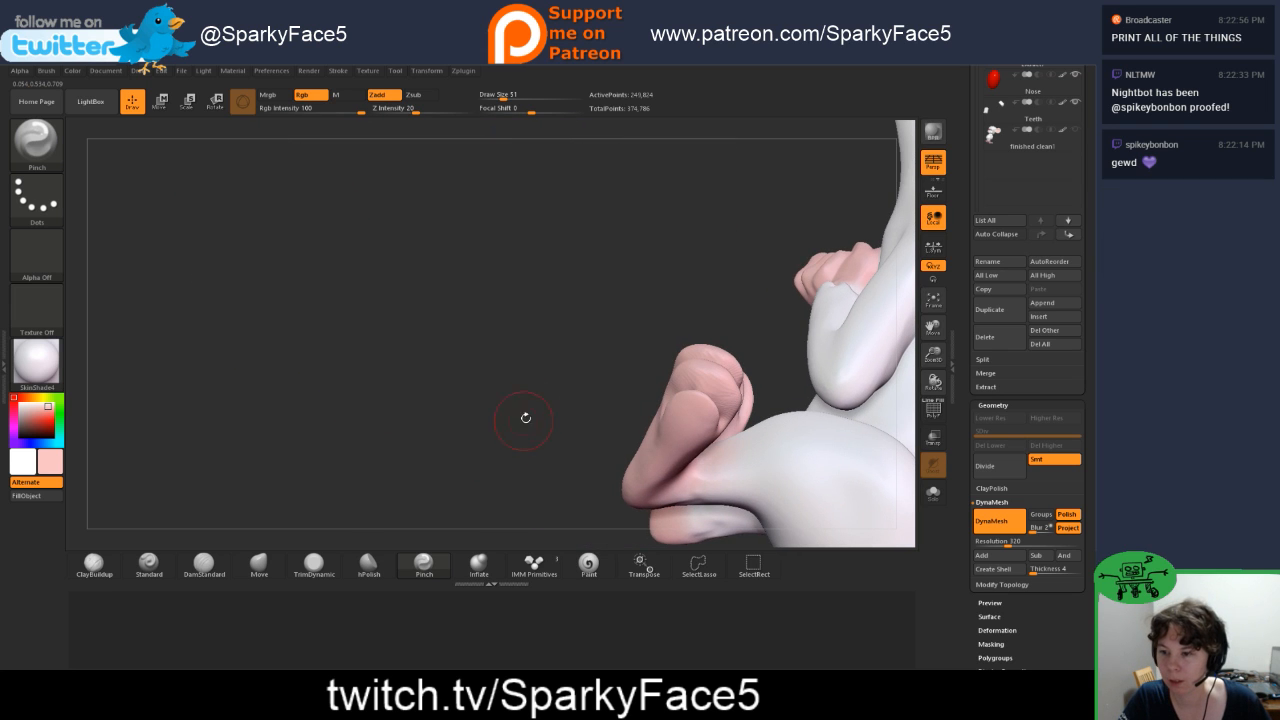
{"action": "left_click_drag", "start_coordinate": [719, 263], "coordinate": [643, 443]}
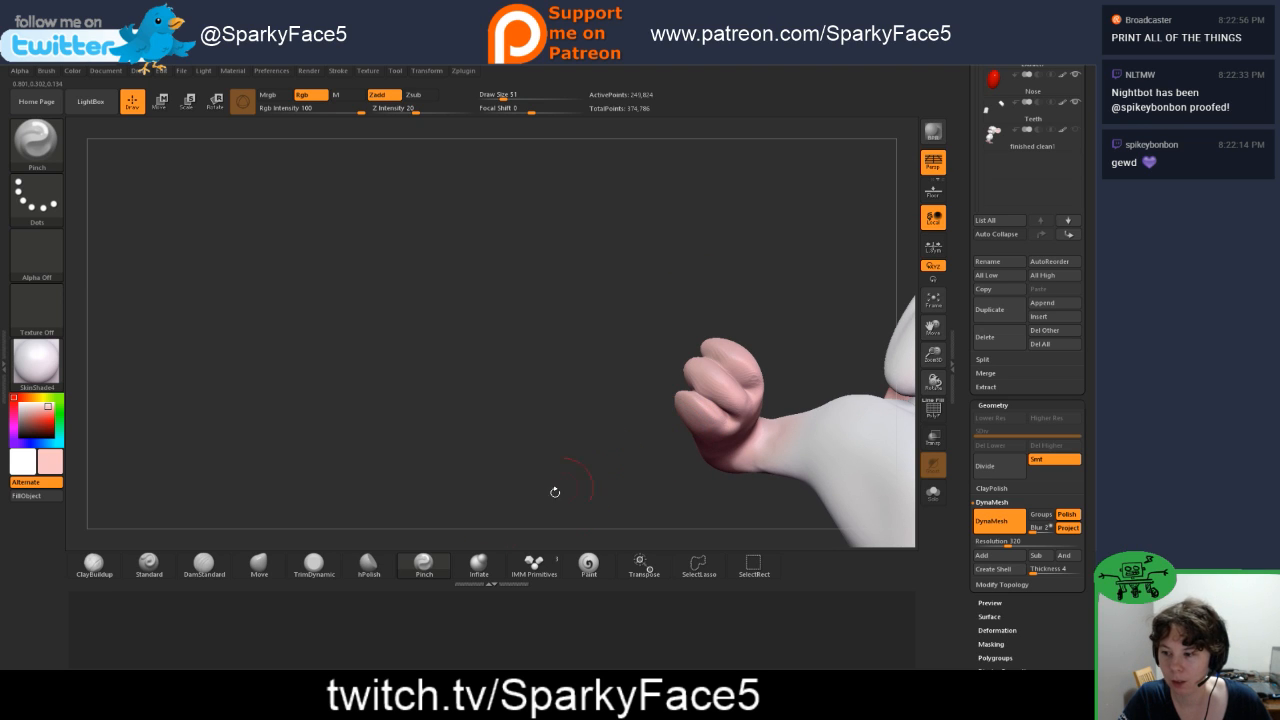
{"action": "left_click", "coordinate": [262, 565]}
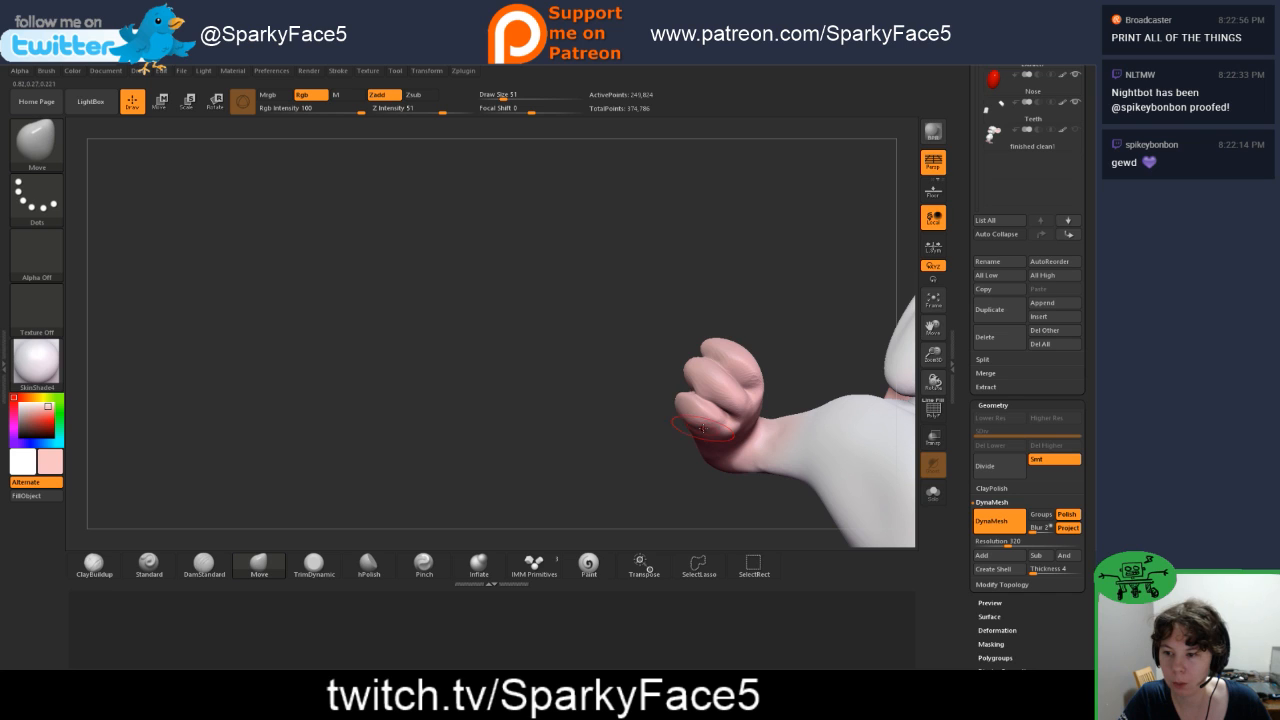
{"action": "left_click_drag", "start_coordinate": [656, 426], "coordinate": [714, 420]}
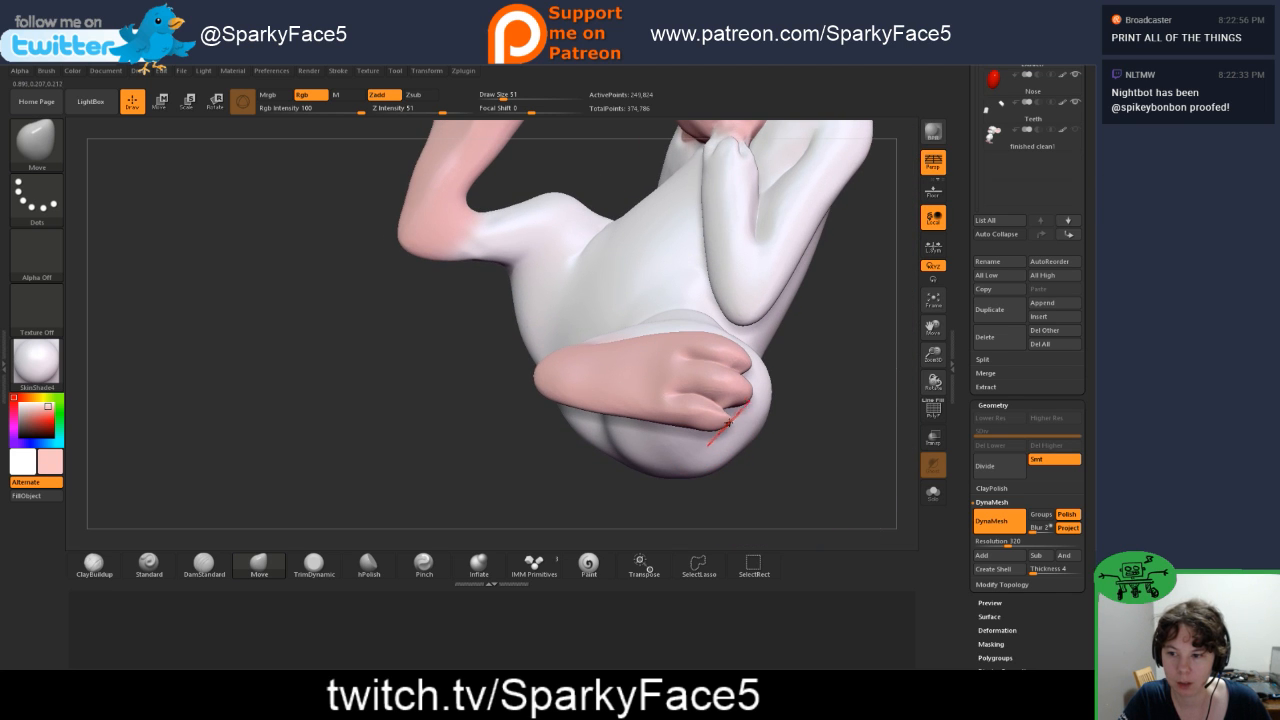
Step: Plump up the tip of the left foot's outermost toe with Inflate and refine the toes with the Move brush
{"action": "left_click", "coordinate": [479, 564]}
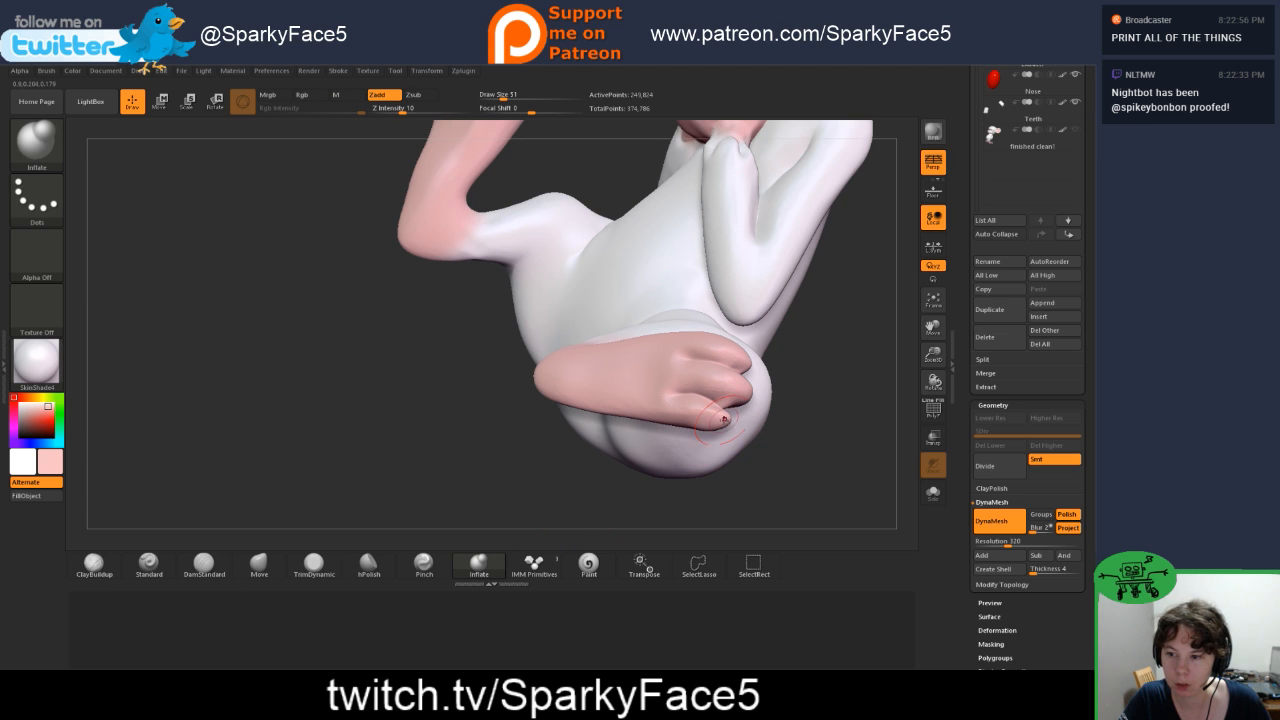
{"action": "left_click_drag", "start_coordinate": [786, 502], "coordinate": [716, 456]}
{"action": "left_click", "coordinate": [259, 564]}
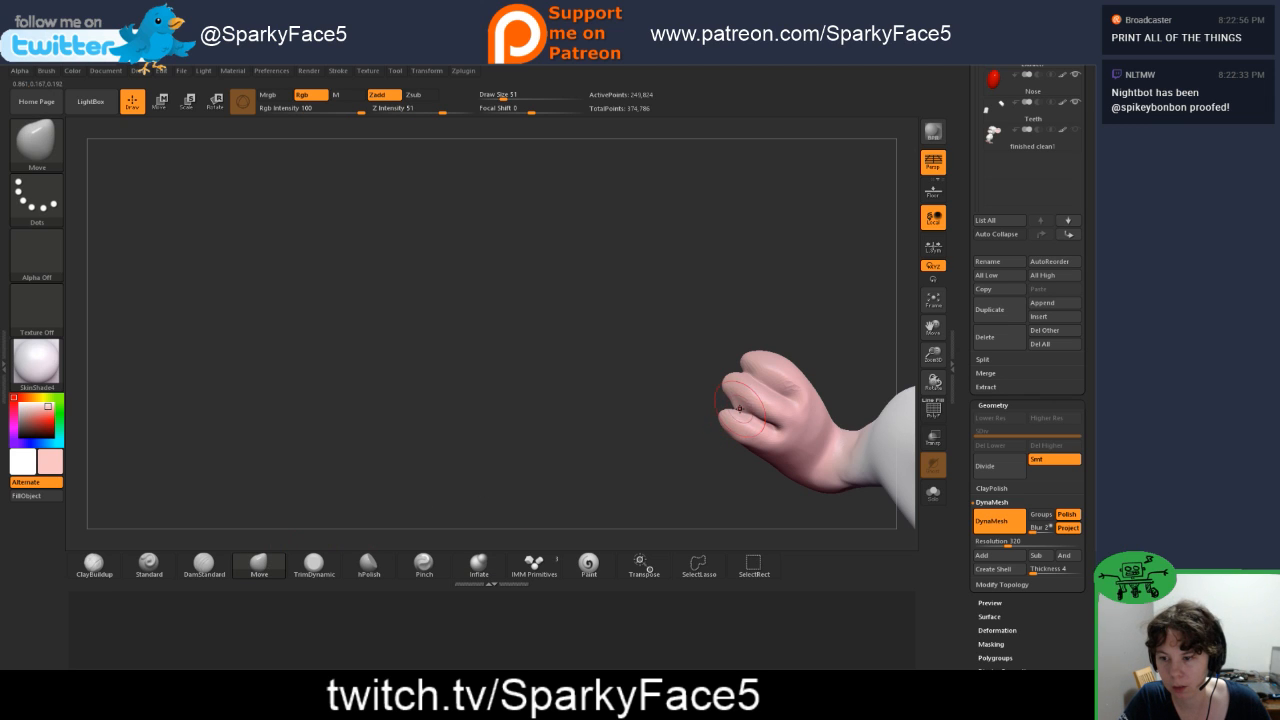
{"action": "left_click_drag", "start_coordinate": [748, 506], "coordinate": [657, 432]}
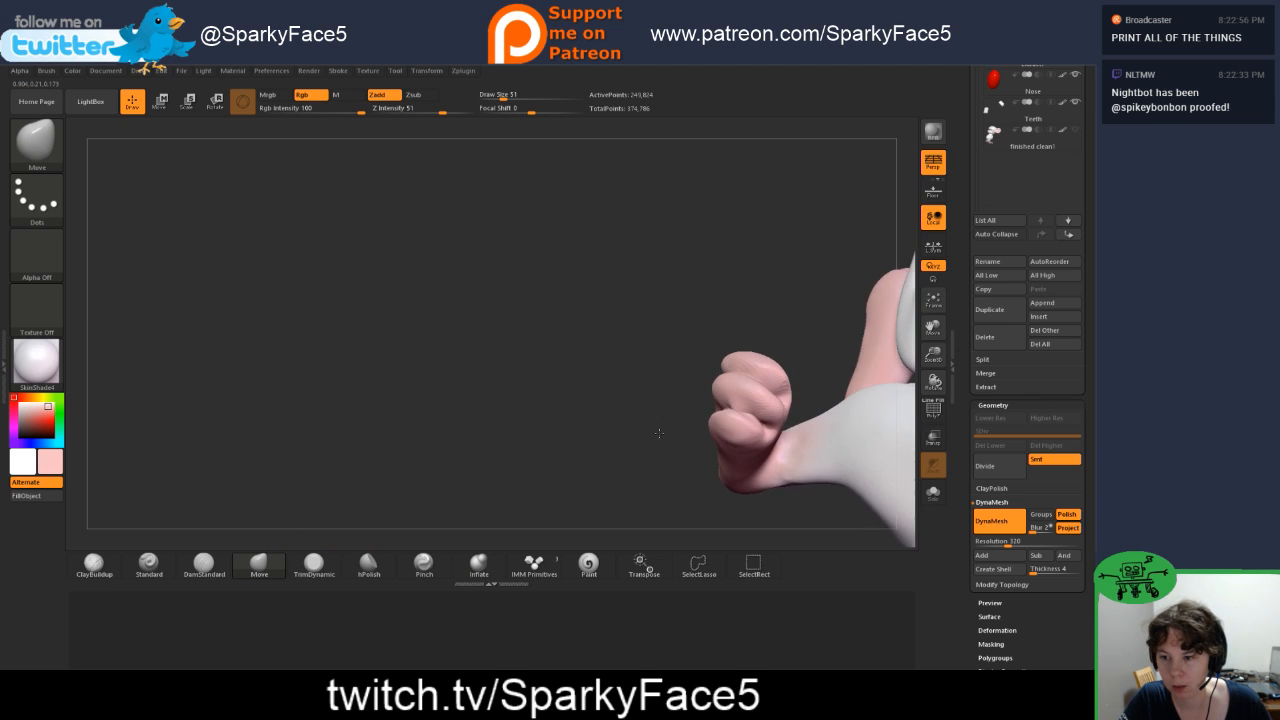
Step: Deepen the creases around the toe tips with DamStandard, enlarging the brush for the other foot
{"action": "left_click", "coordinate": [205, 564]}
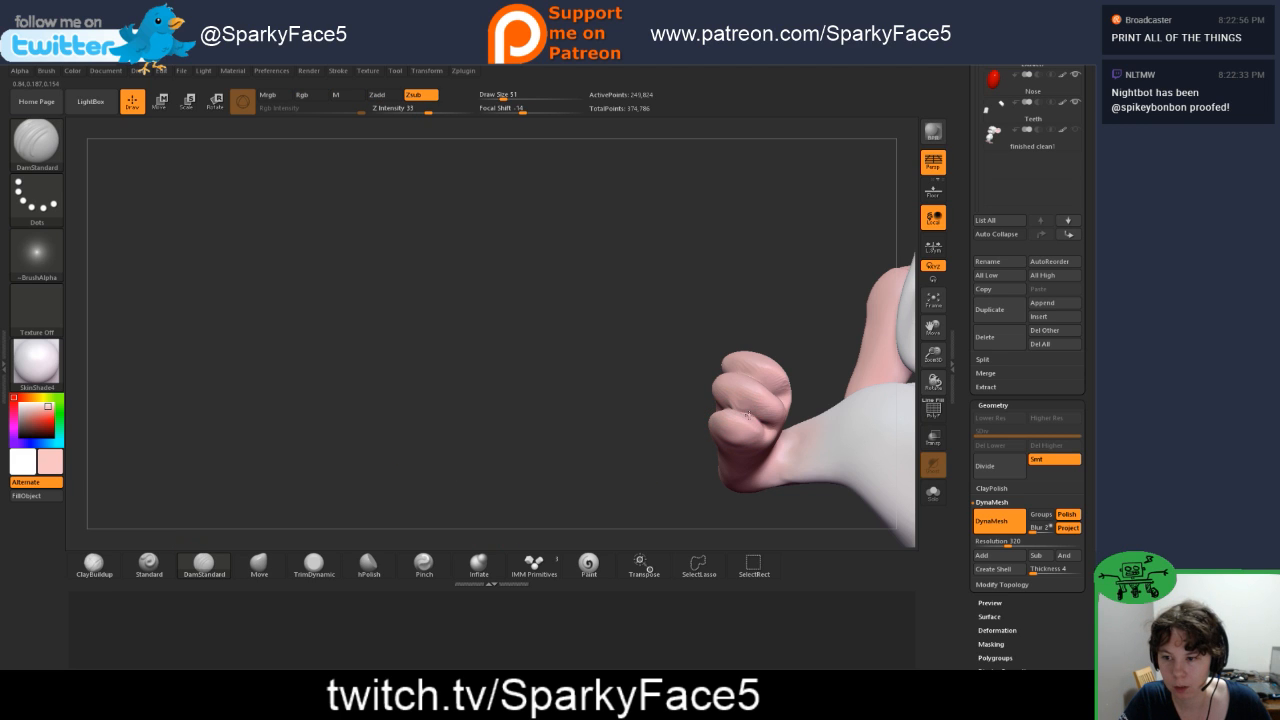
{"action": "left_click_drag", "start_coordinate": [688, 439], "coordinate": [220, 528]}
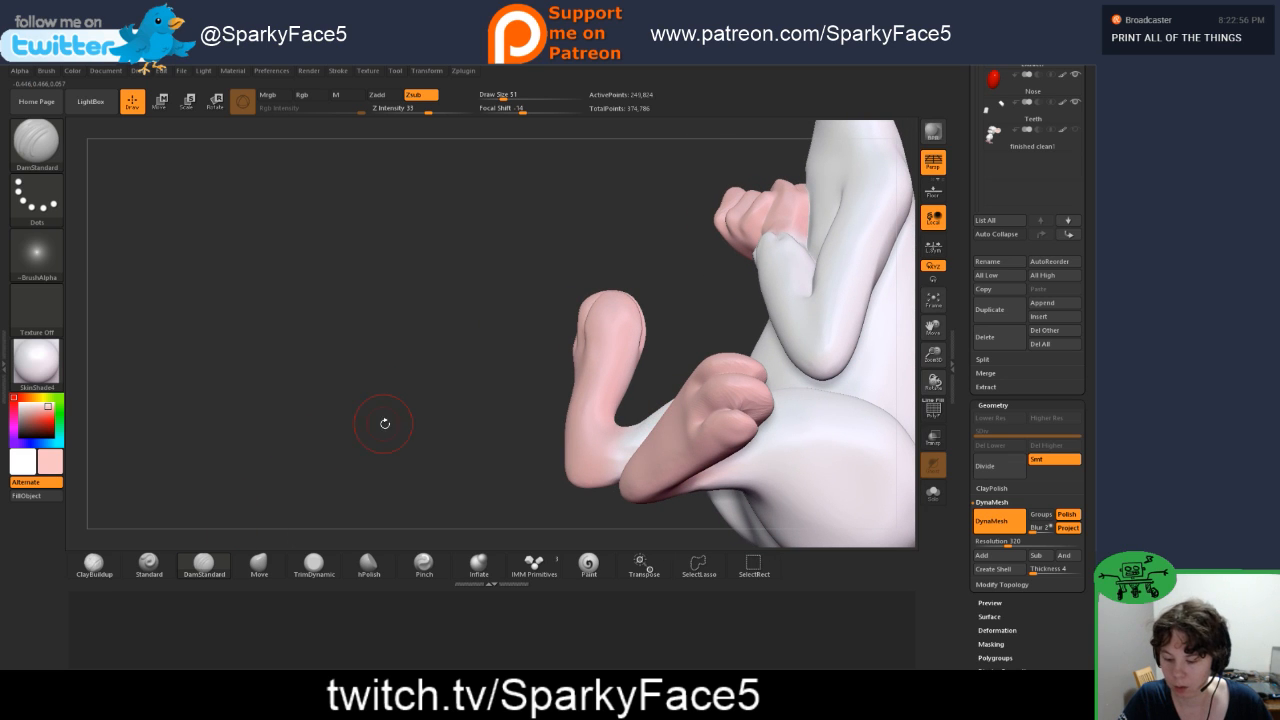
{"action": "key", "text": "s"}
{"action": "left_click_drag", "start_coordinate": [385, 424], "coordinate": [393, 425]}
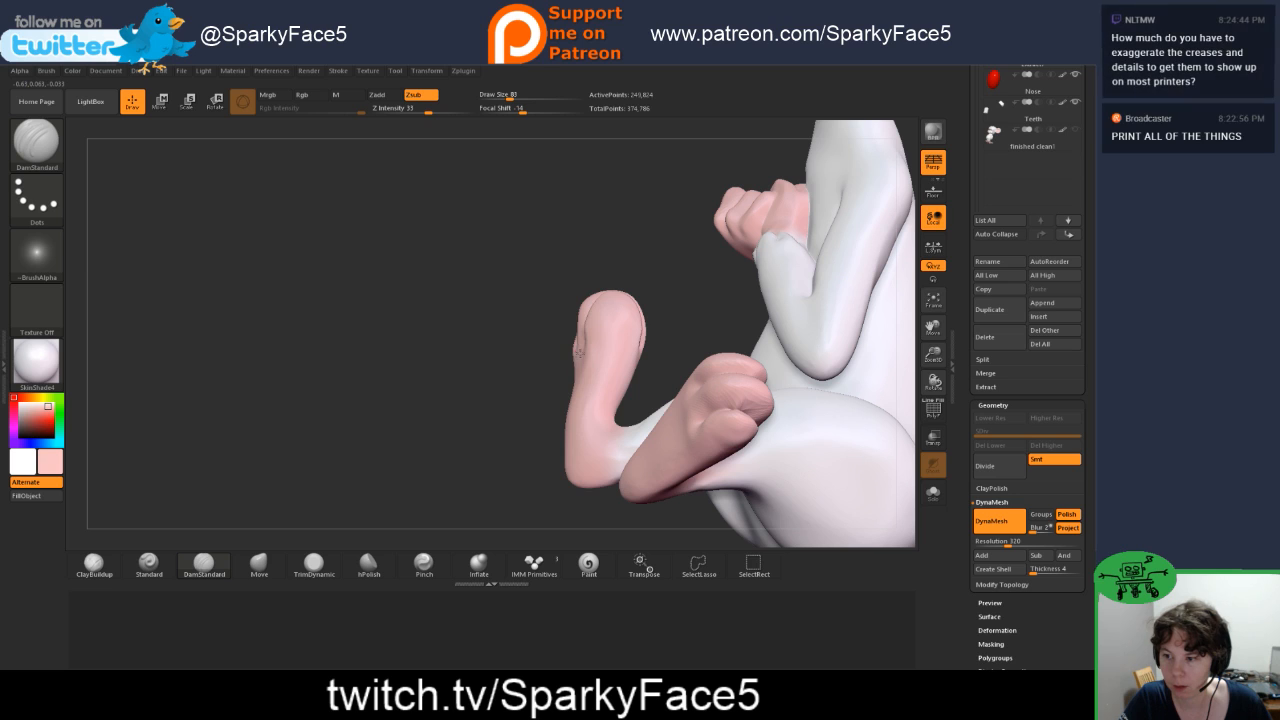
{"action": "left_click_drag", "start_coordinate": [551, 421], "coordinate": [617, 450]}
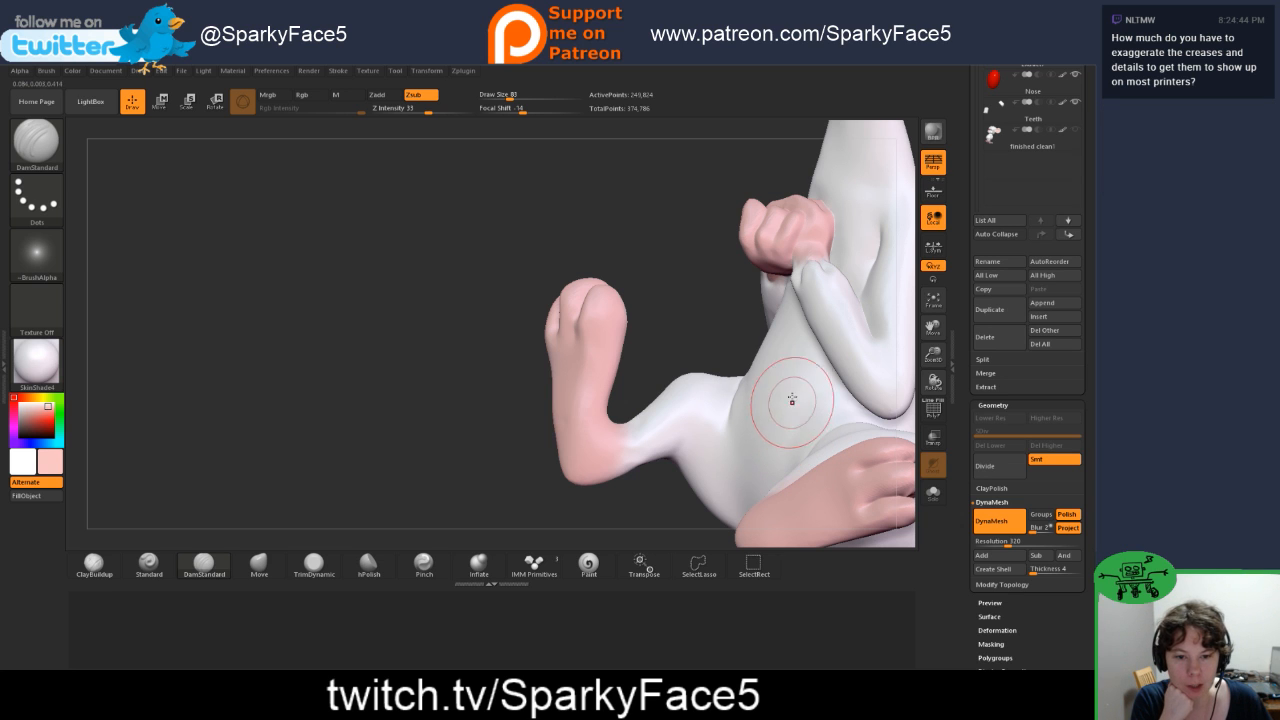
Step: Examine the feet, hands and body from several angles, finishing with the whole mouse figure
{"action": "left_click_drag", "start_coordinate": [659, 227], "coordinate": [476, 233]}
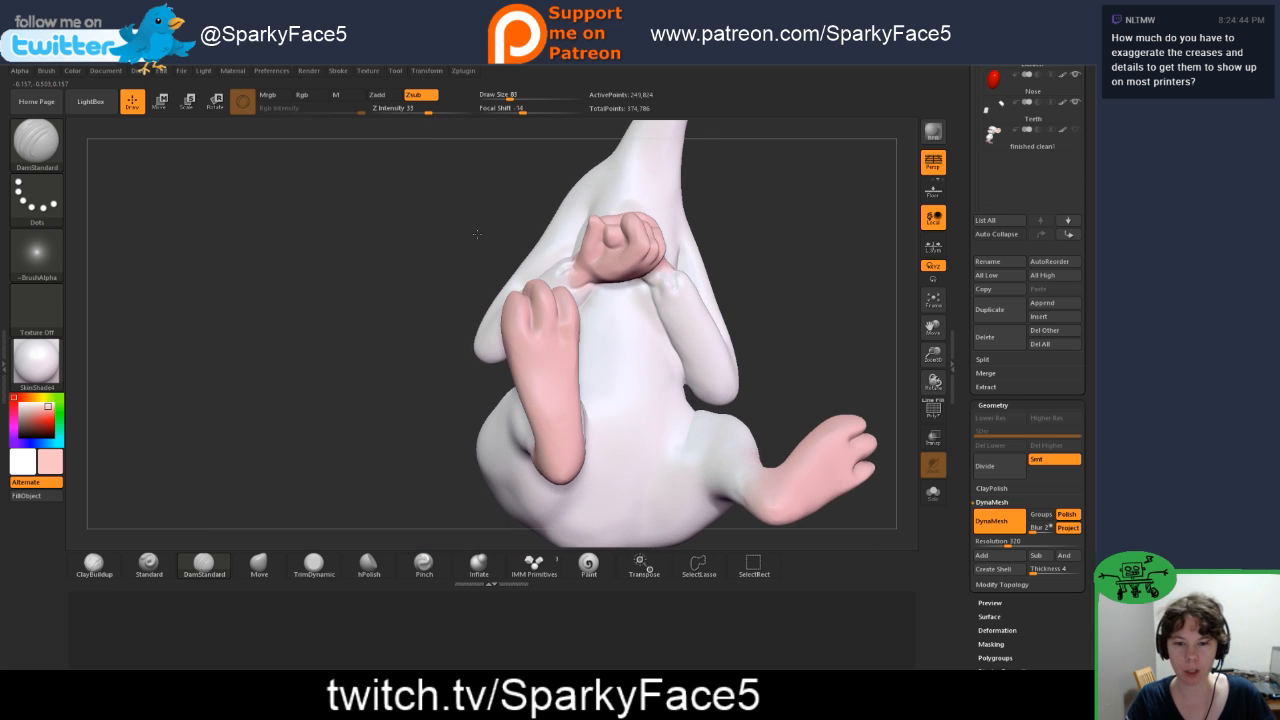
{"action": "left_click_drag", "start_coordinate": [813, 333], "coordinate": [770, 329]}
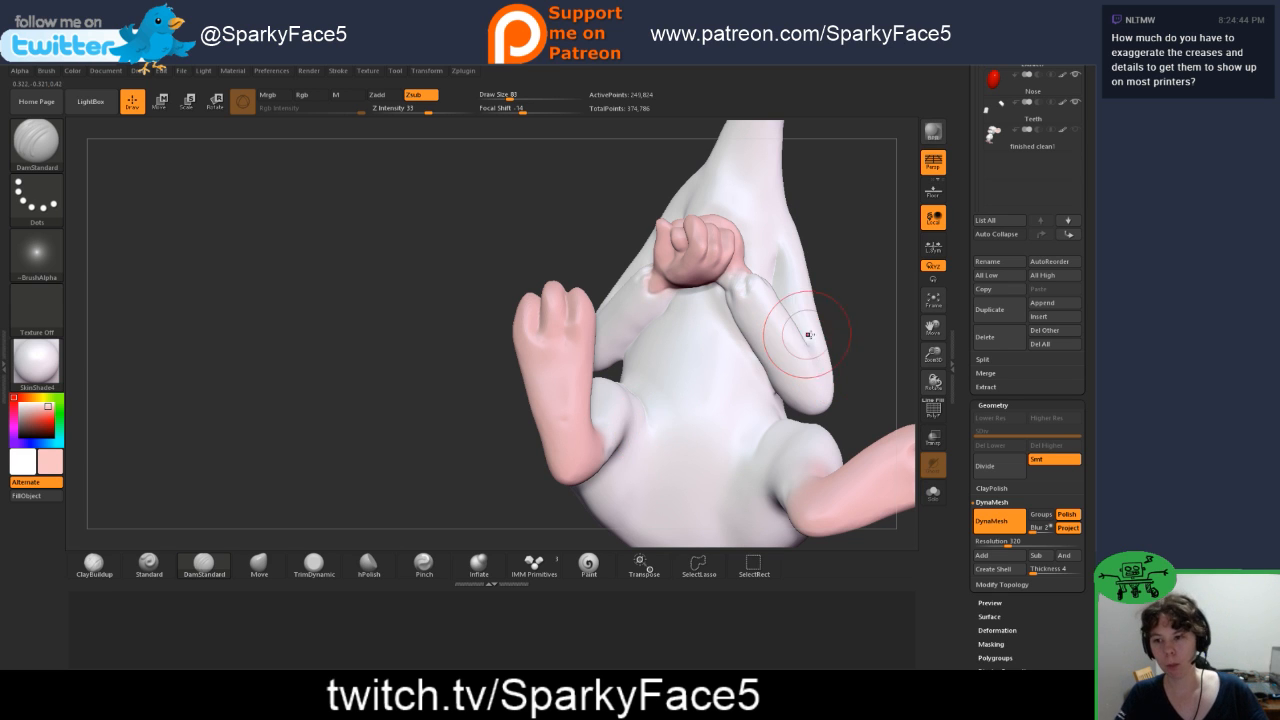
{"action": "mouse_move", "coordinate": [860, 291]}
{"action": "left_mouse_down"}
{"action": "mouse_move", "coordinate": [846, 329]}
{"action": "mouse_move", "coordinate": [838, 300]}
{"action": "left_mouse_up"}
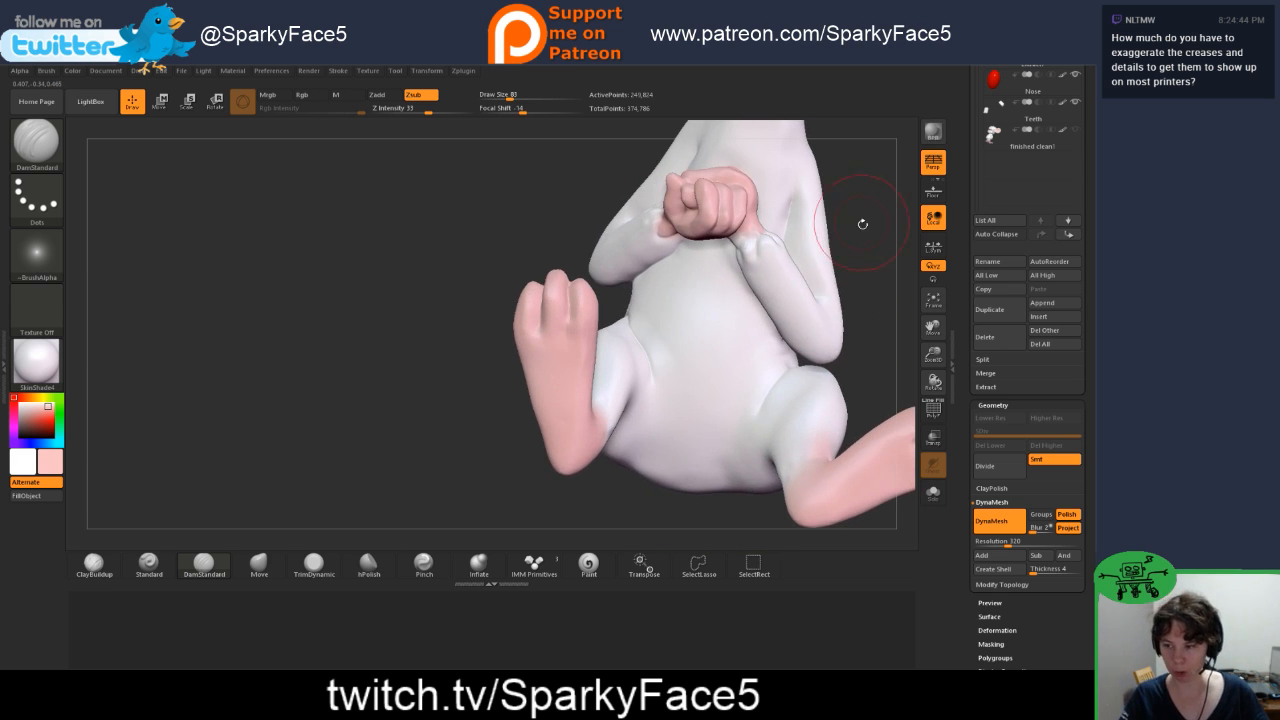
{"action": "left_click_drag", "start_coordinate": [491, 200], "coordinate": [745, 260]}
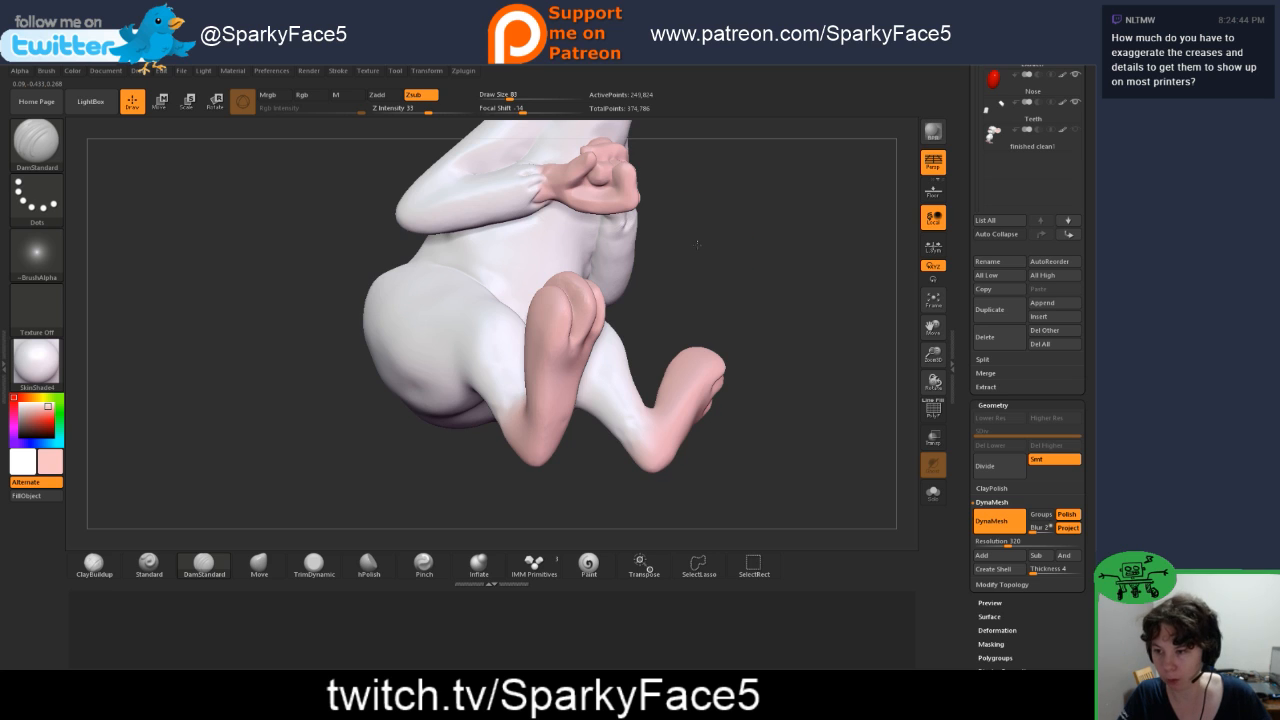
{"action": "left_click_drag", "start_coordinate": [697, 244], "coordinate": [690, 385], "text": "alt"}
{"action": "key", "text": "f"}
{"action": "key", "text": "f"}
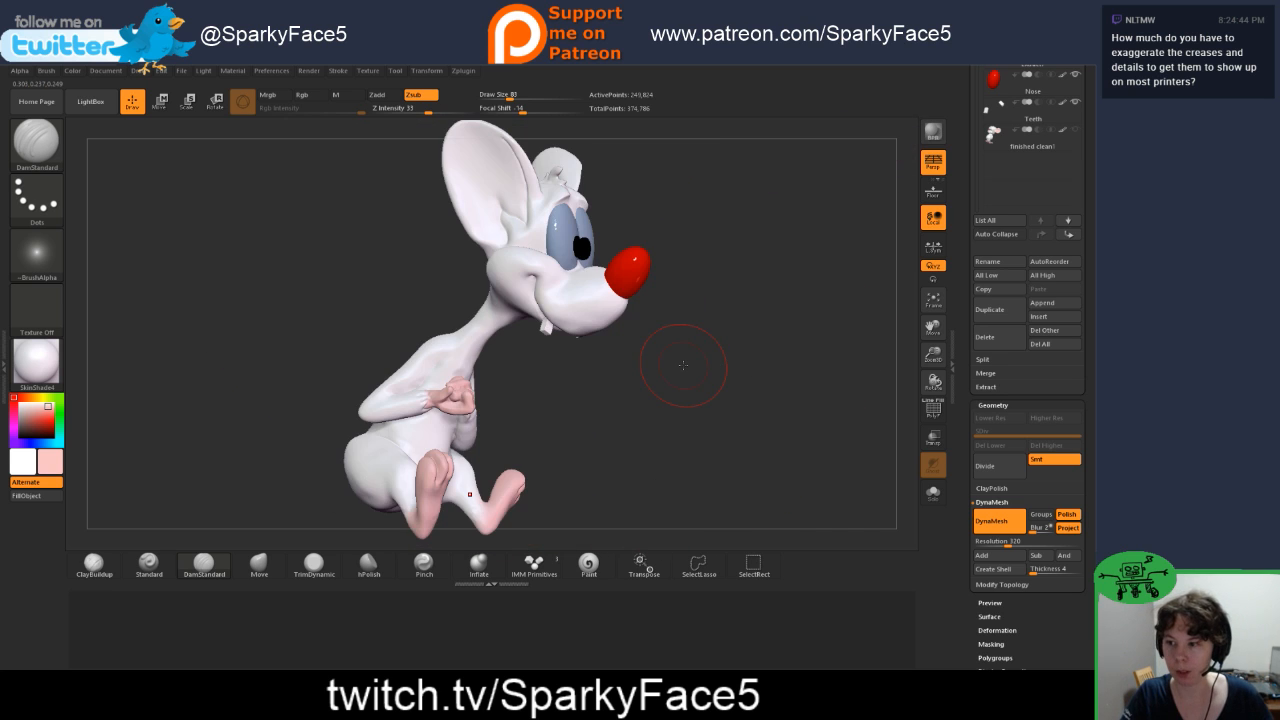
{"action": "left_click_drag", "start_coordinate": [726, 334], "coordinate": [669, 300]}
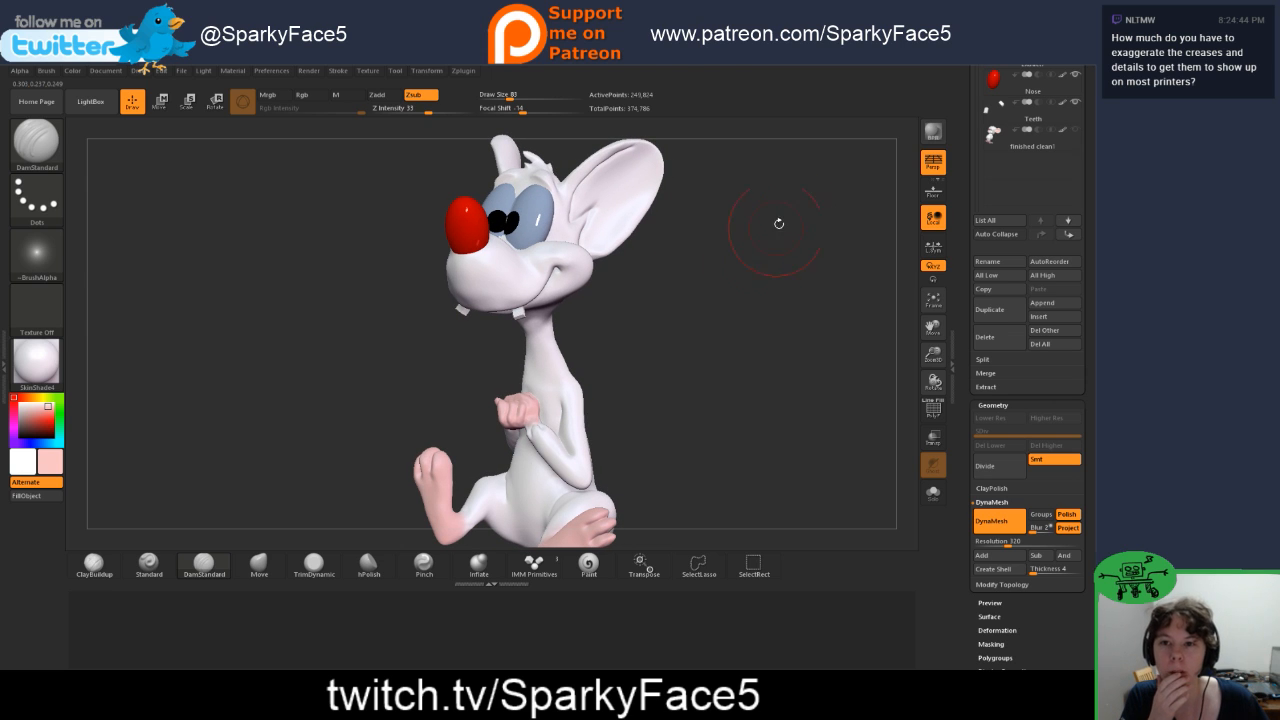
Step: Save the mouse project as a new file named 10 in the Pinky folder
{"action": "left_click", "coordinate": [182, 76]}
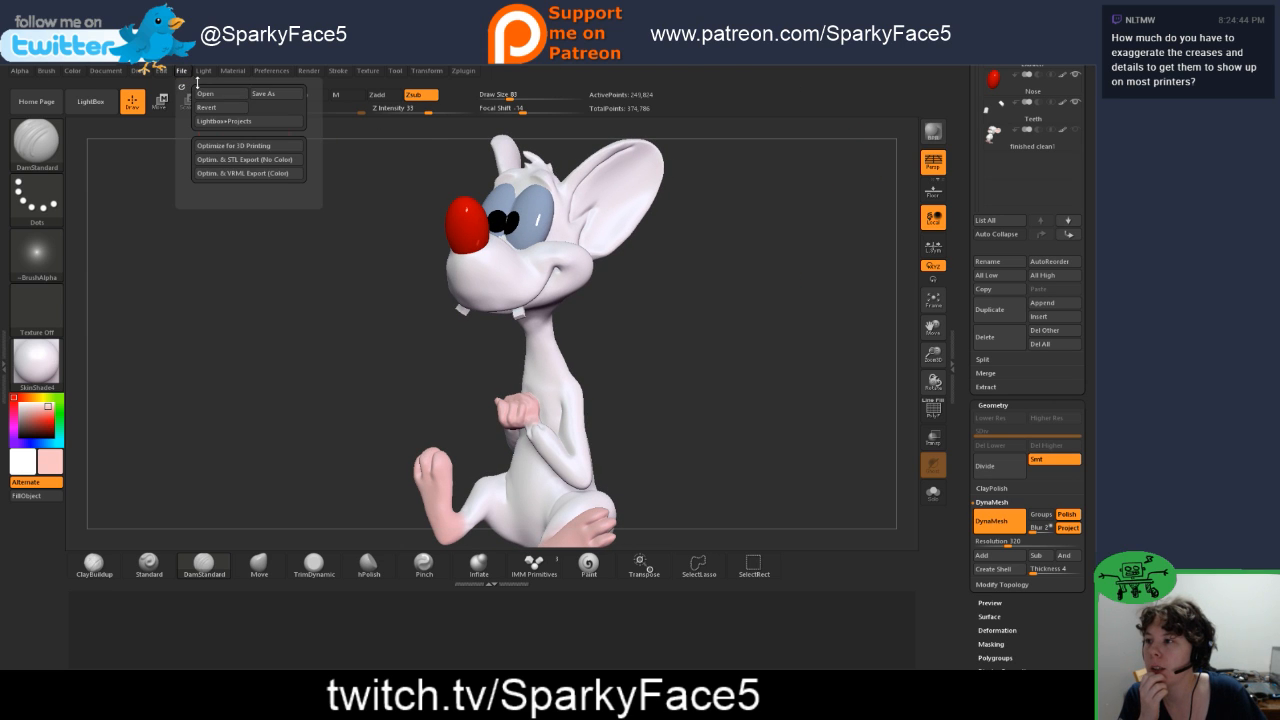
{"action": "left_click", "coordinate": [273, 95]}
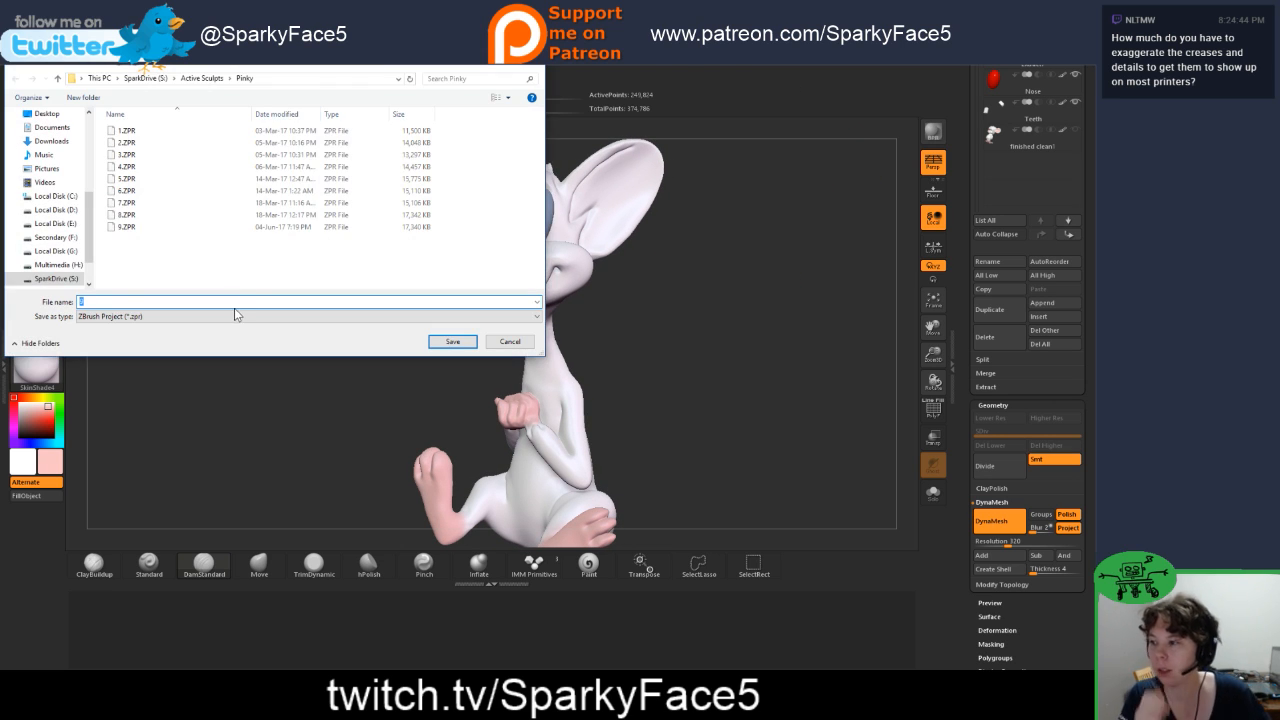
{"action": "type", "text": "10"}
{"action": "key", "text": "Return"}
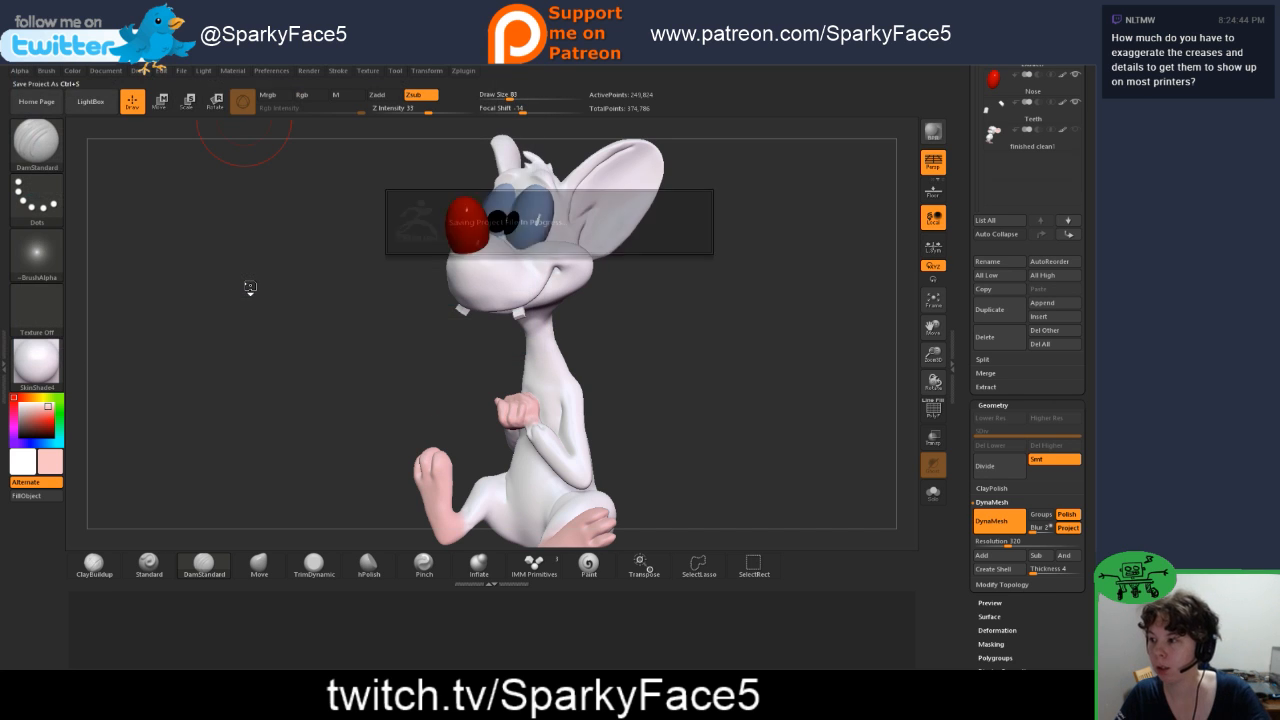
Step: Open the coloured axe project from the Unnatural Axe folder without saving the current project again, and inspect the axe
{"action": "left_click", "coordinate": [90, 101]}
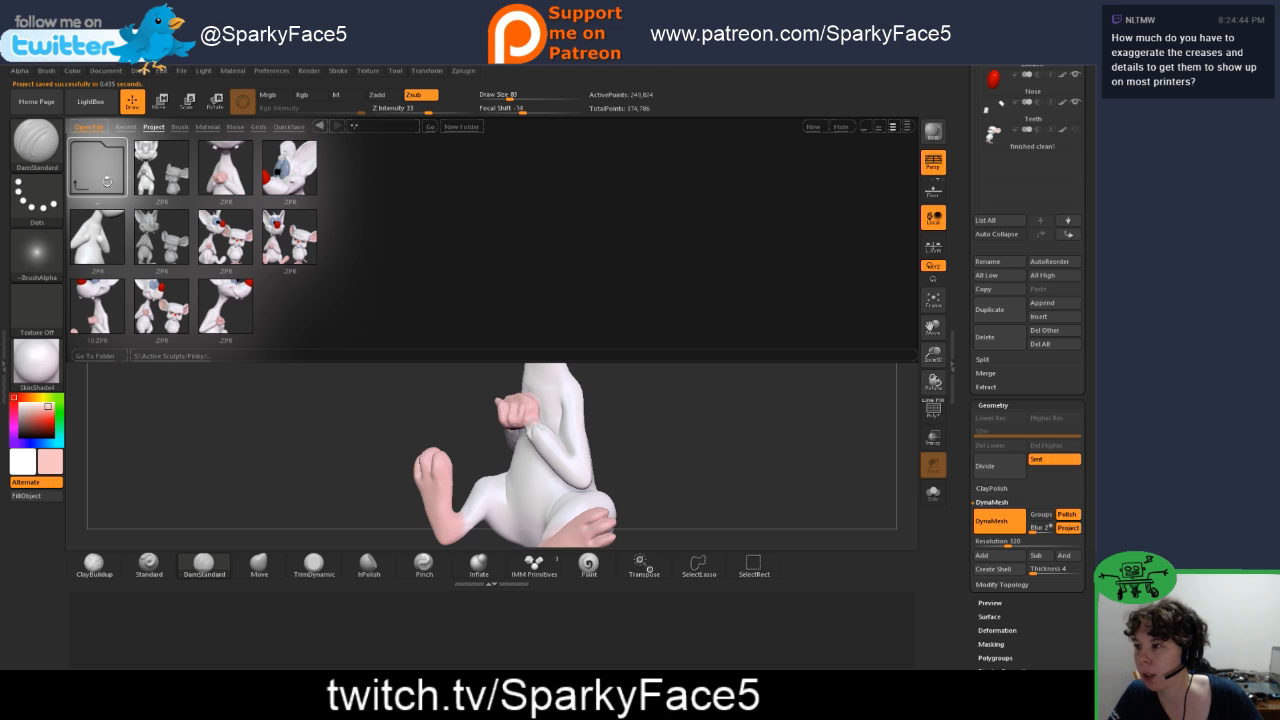
{"action": "left_click", "coordinate": [150, 127]}
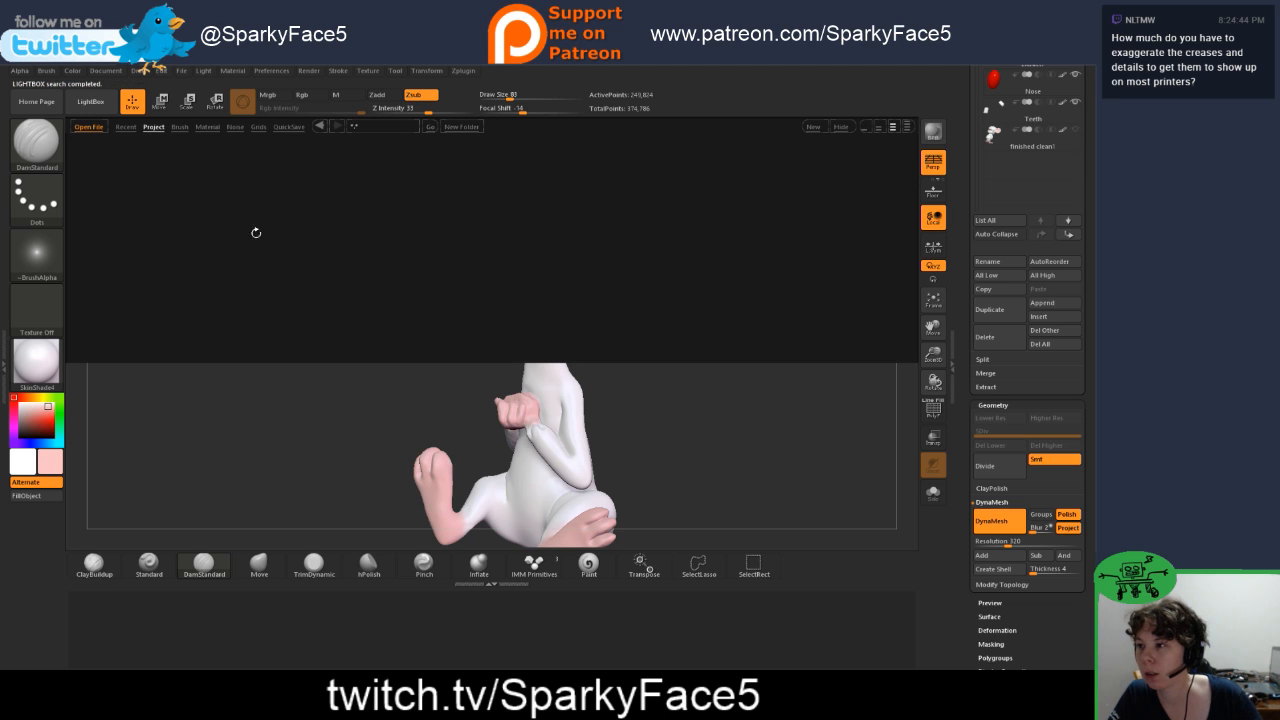
{"action": "left_click", "coordinate": [230, 244]}
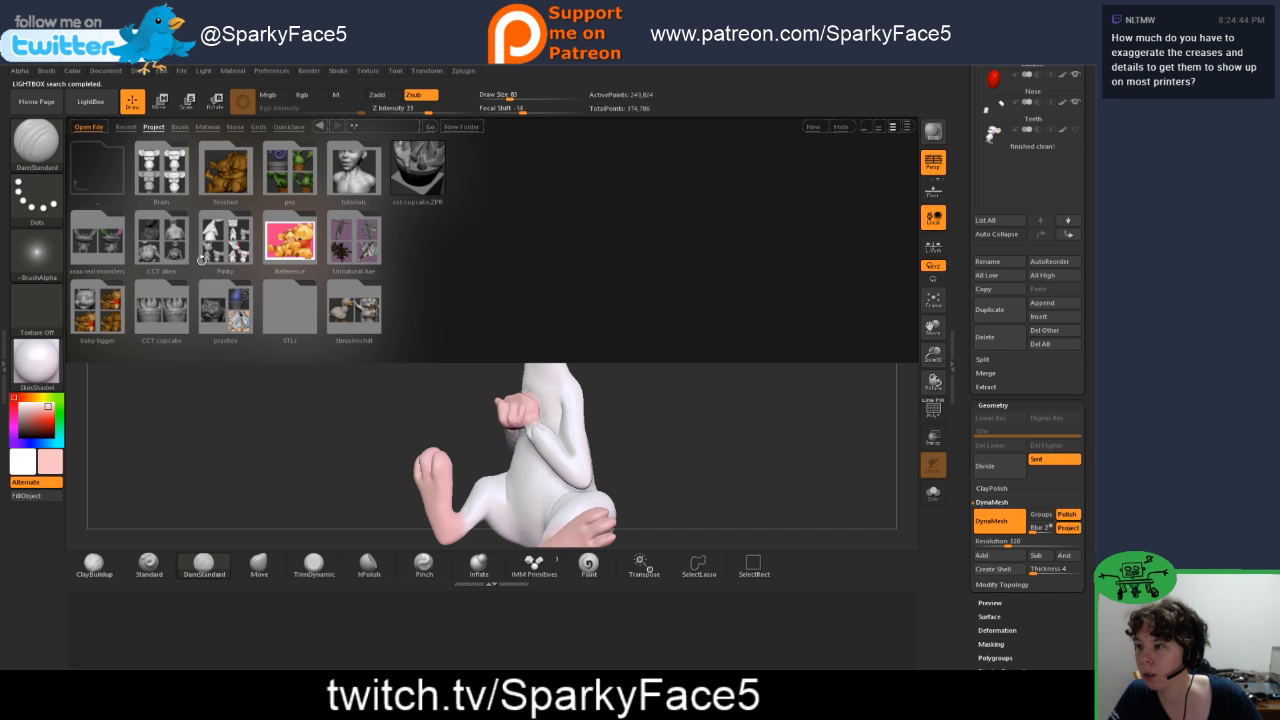
{"action": "left_click", "coordinate": [346, 253]}
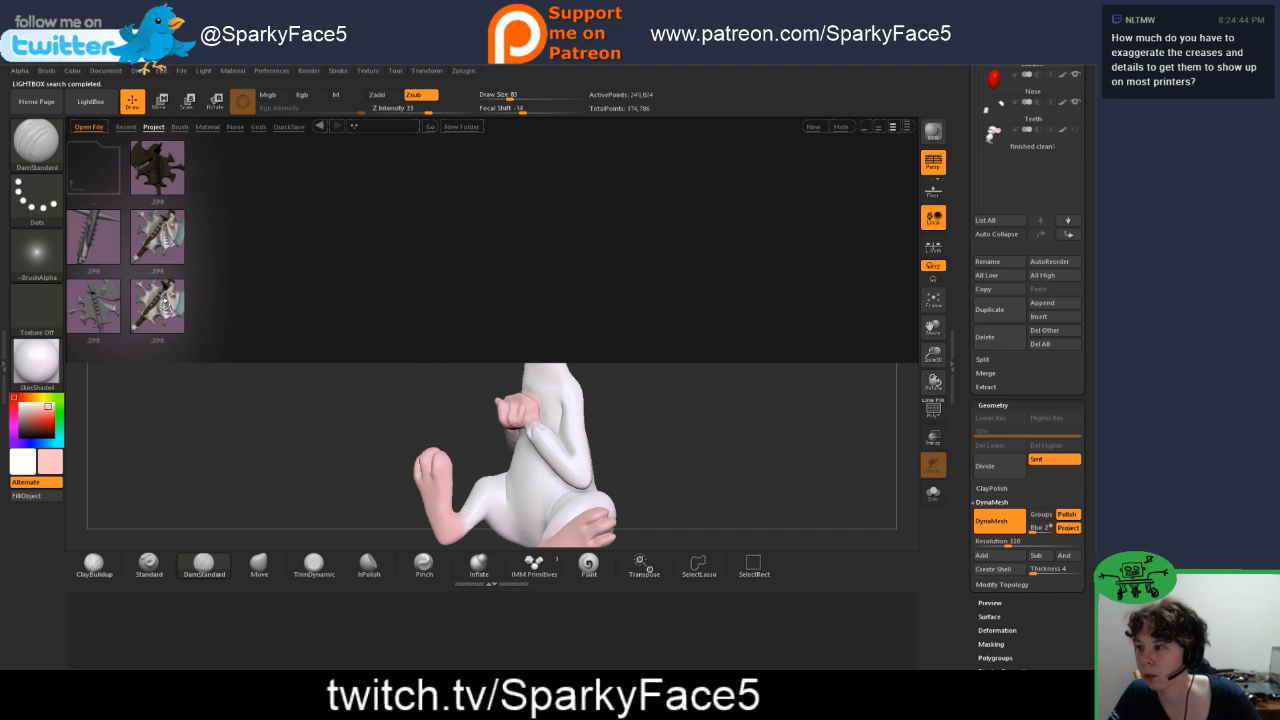
{"action": "left_click", "coordinate": [161, 177]}
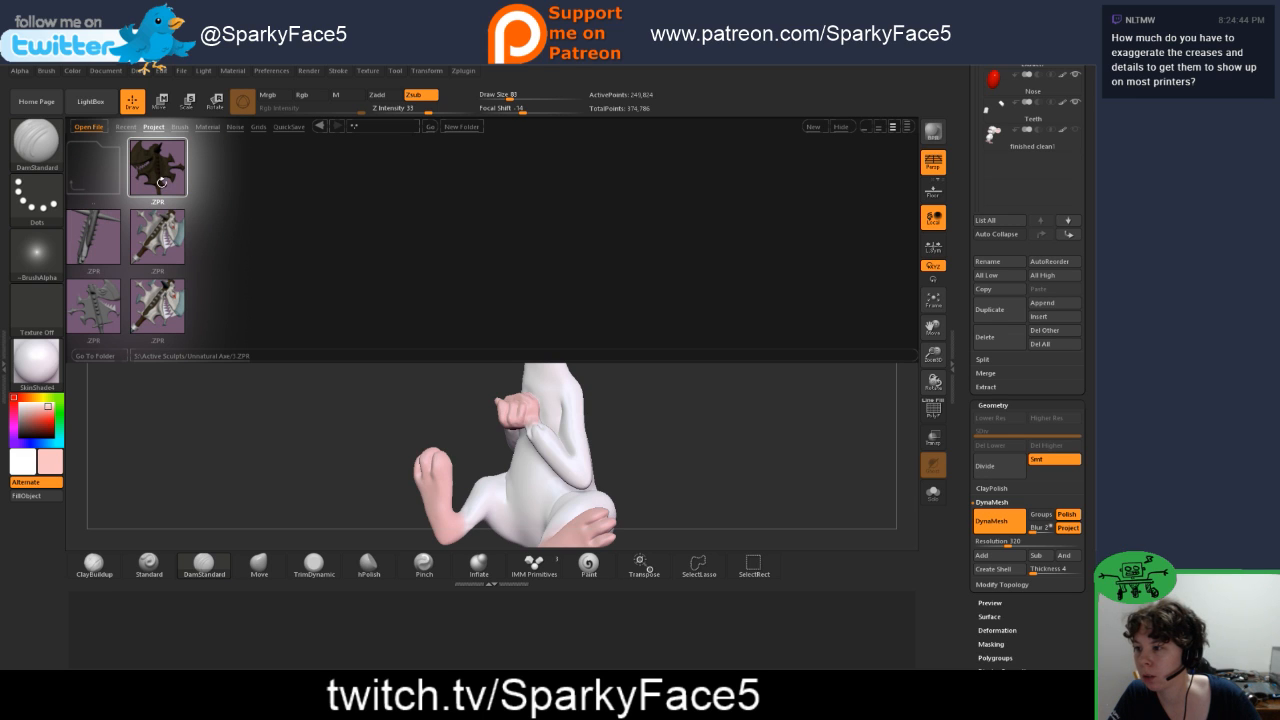
{"action": "double_click", "coordinate": [170, 316]}
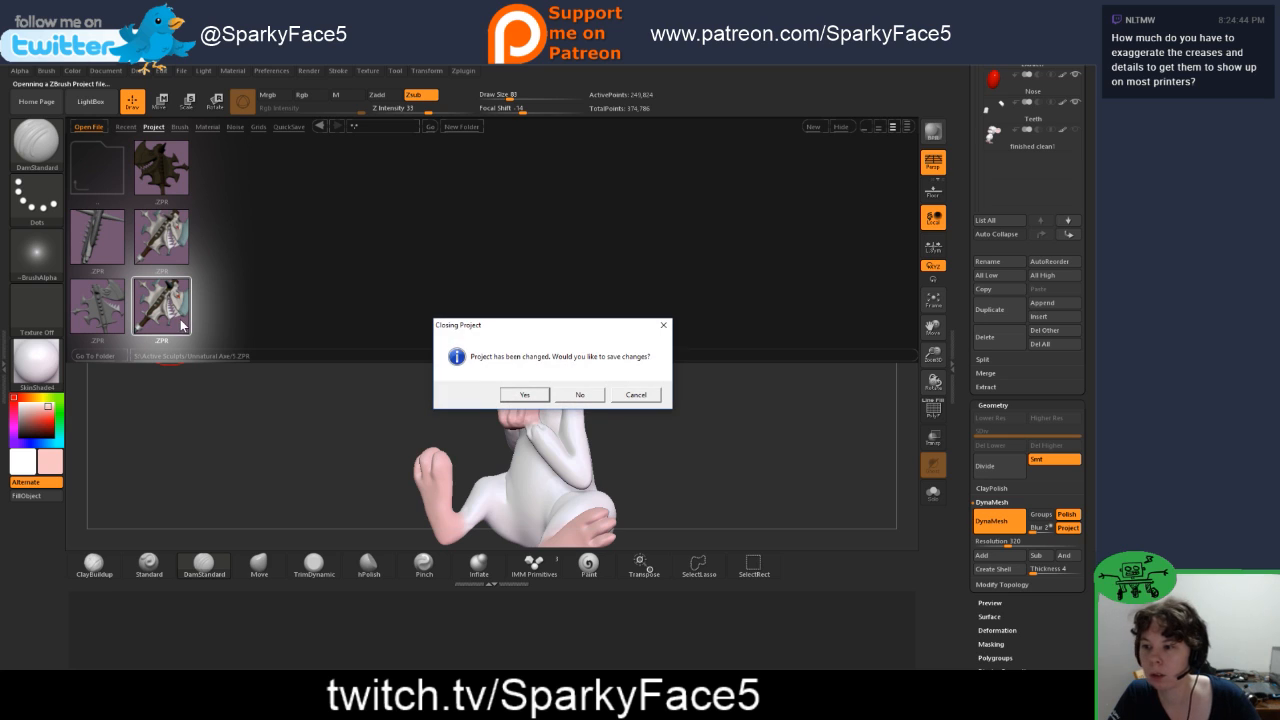
{"action": "left_click", "coordinate": [584, 396]}
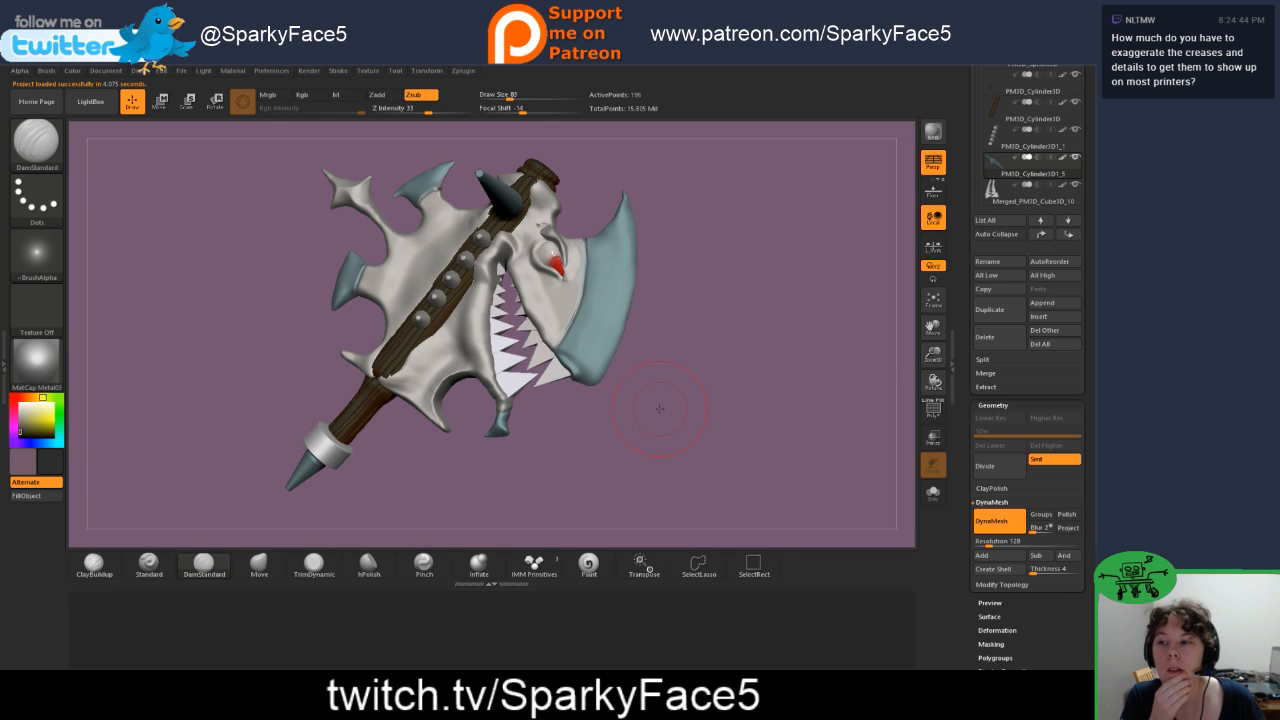
{"action": "left_click_drag", "start_coordinate": [604, 427], "coordinate": [642, 446]}
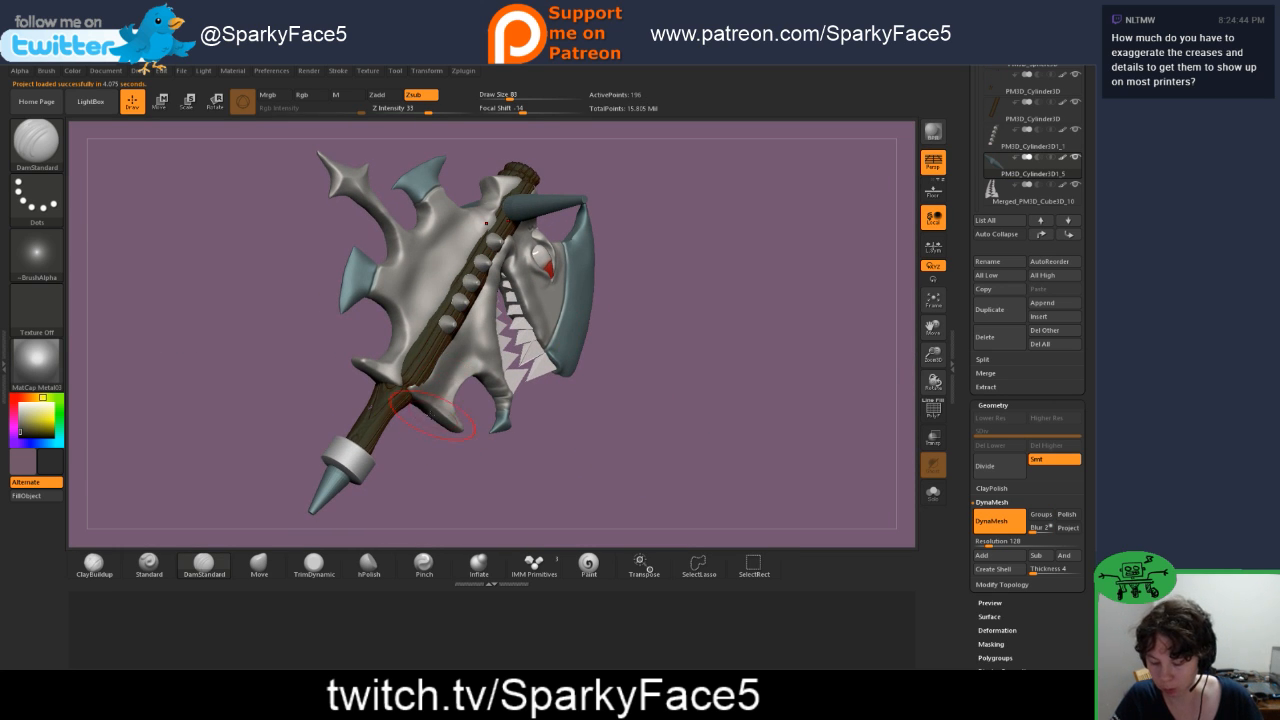
Step: Examine the axe's studs, eye and teeth up close, then view the whole weapon
{"action": "left_click_drag", "start_coordinate": [429, 474], "coordinate": [440, 526], "text": "alt"}
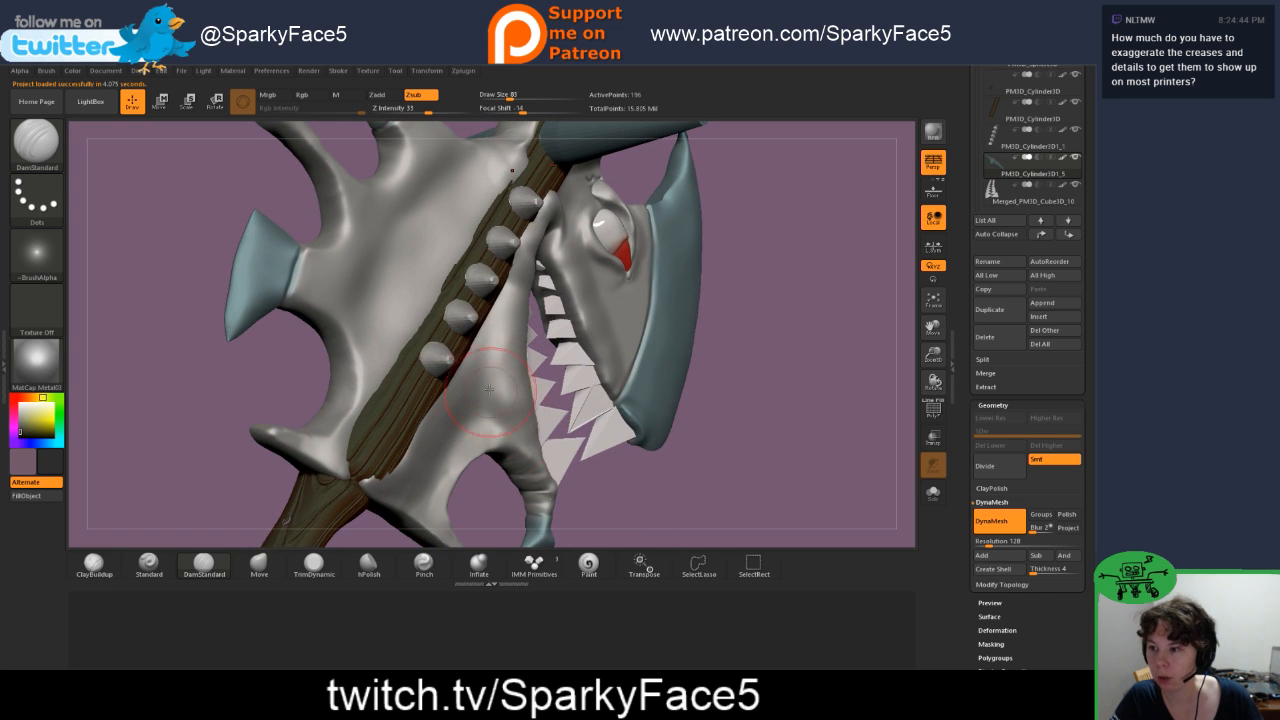
{"action": "left_click_drag", "start_coordinate": [243, 383], "coordinate": [229, 368]}
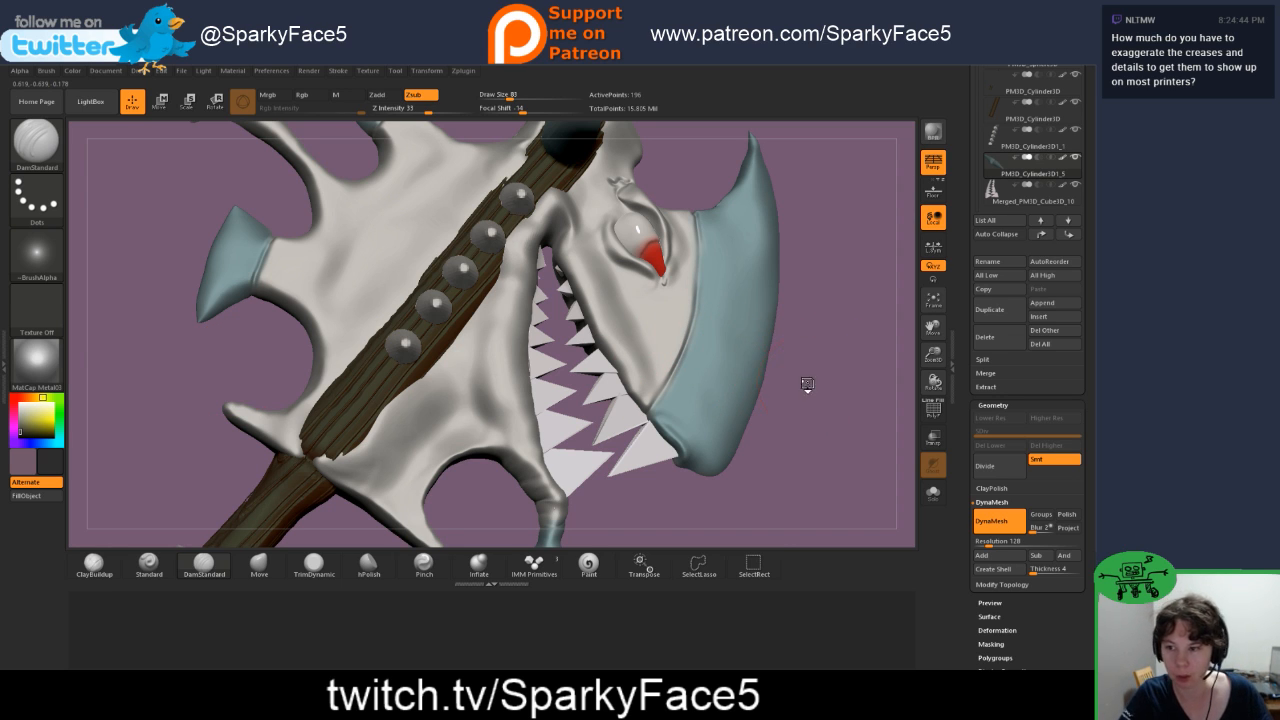
{"action": "left_click_drag", "start_coordinate": [807, 392], "coordinate": [786, 343]}
{"action": "key", "text": "f"}
{"action": "key", "text": "f"}
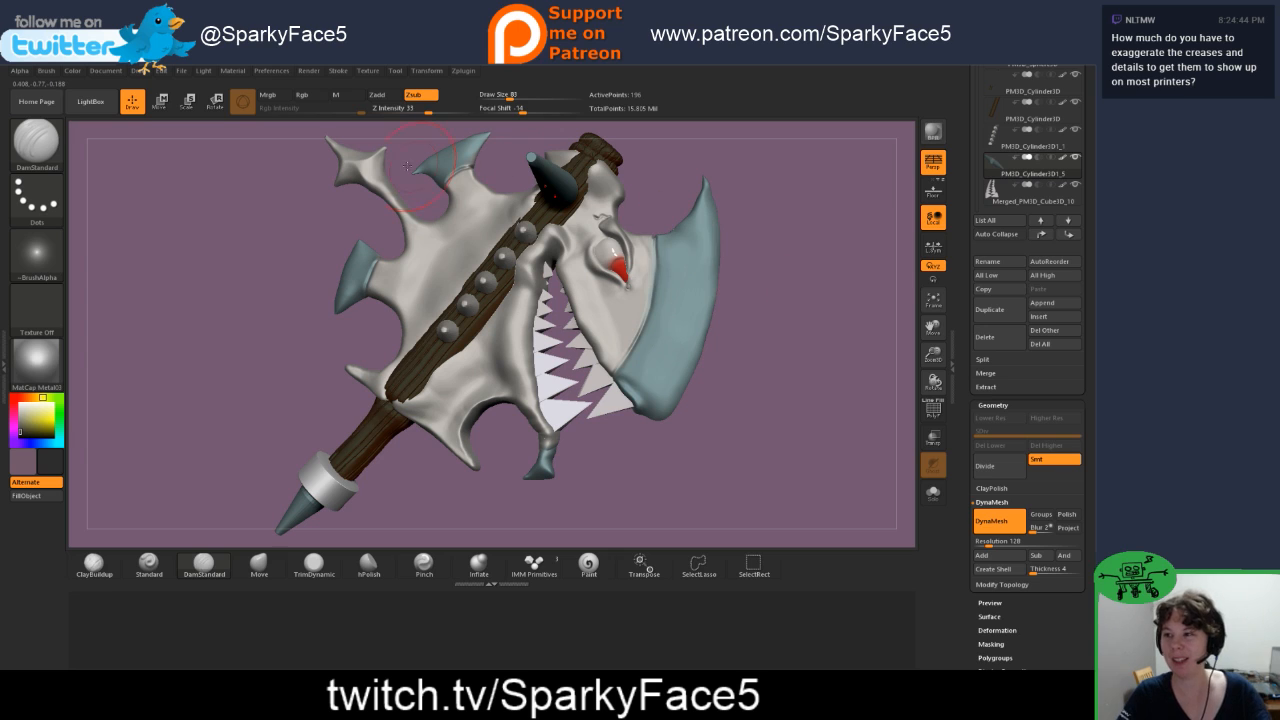
Step: Open project 10 from the Pinky folder without saving the axe project
{"action": "left_click", "coordinate": [92, 102]}
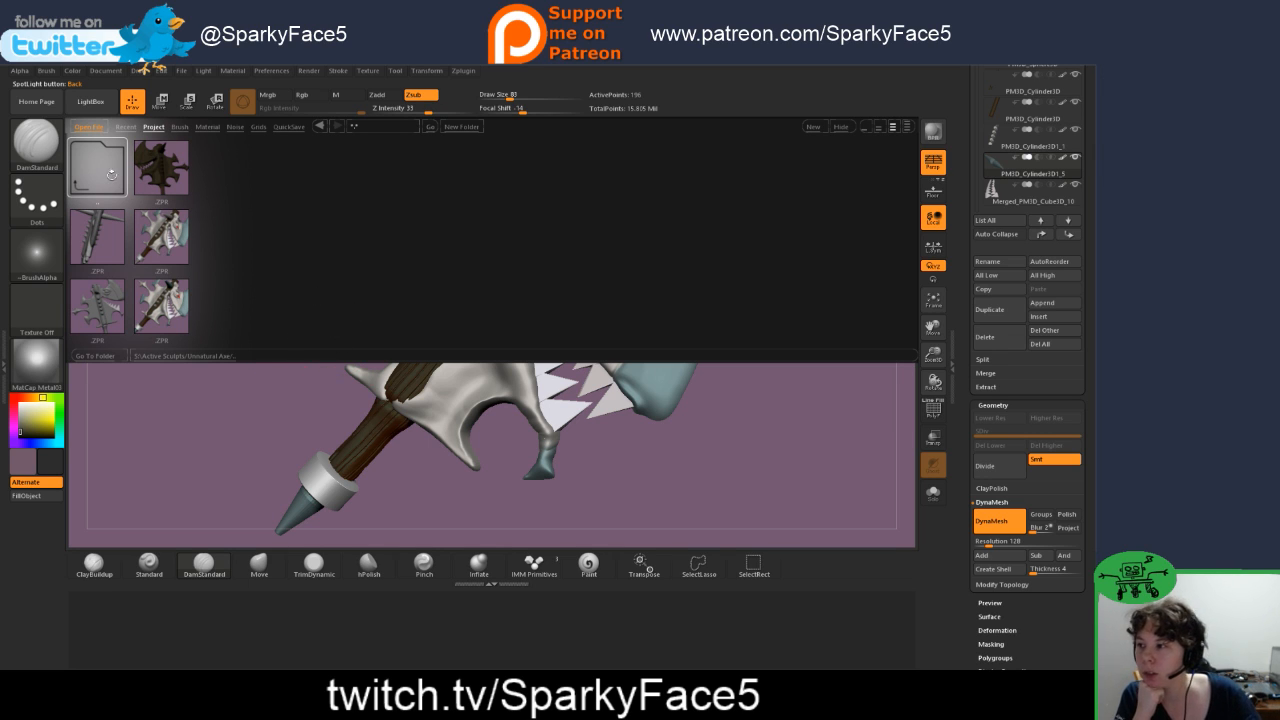
{"action": "left_click", "coordinate": [97, 179]}
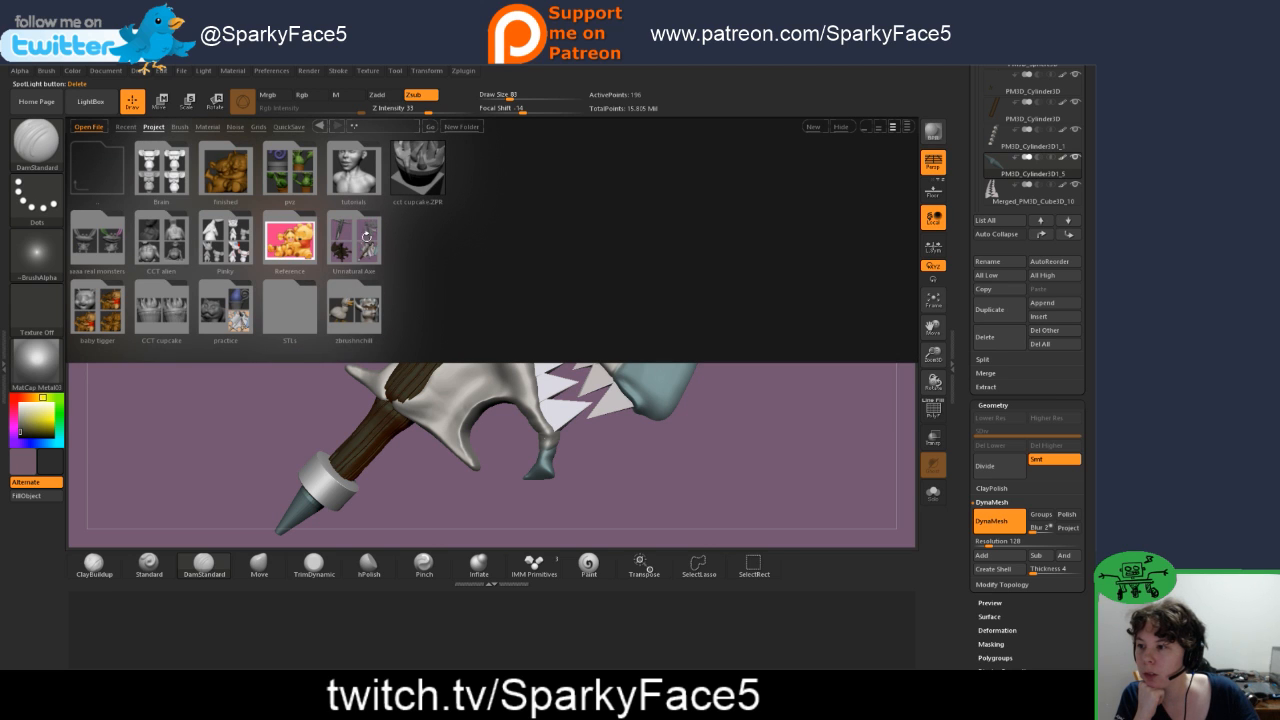
{"action": "left_click", "coordinate": [225, 240]}
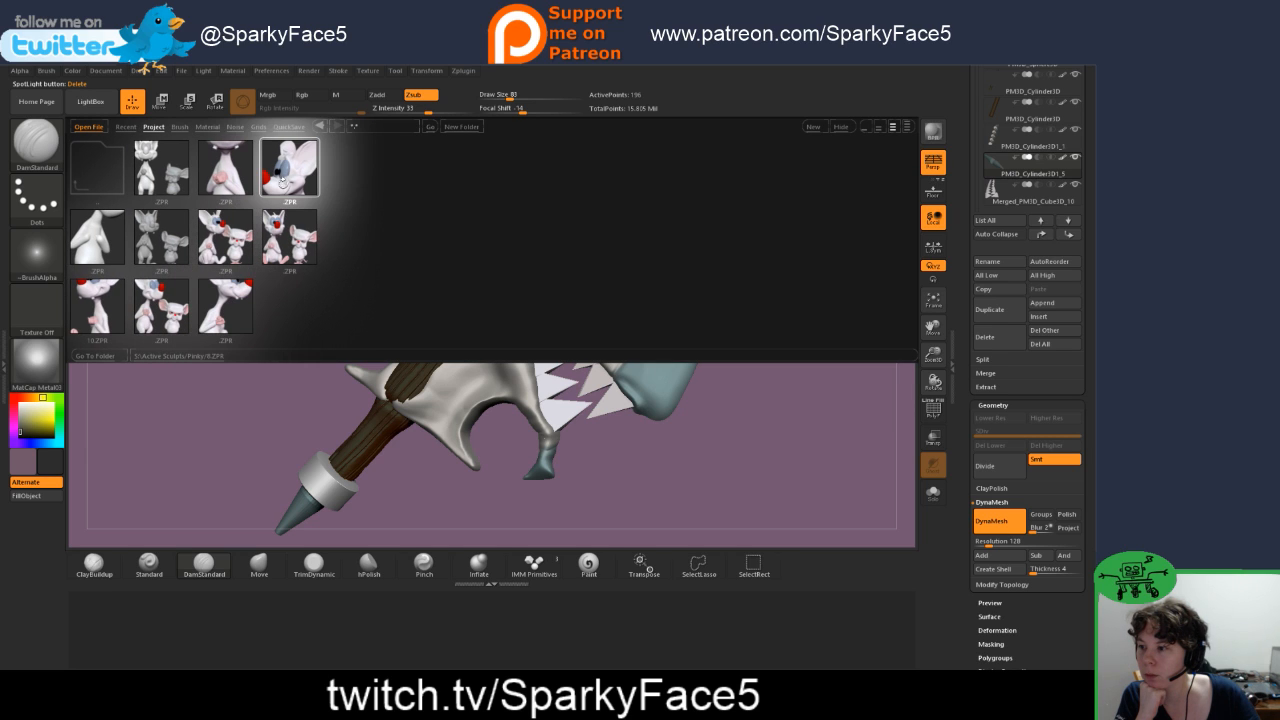
{"action": "double_click", "coordinate": [110, 315]}
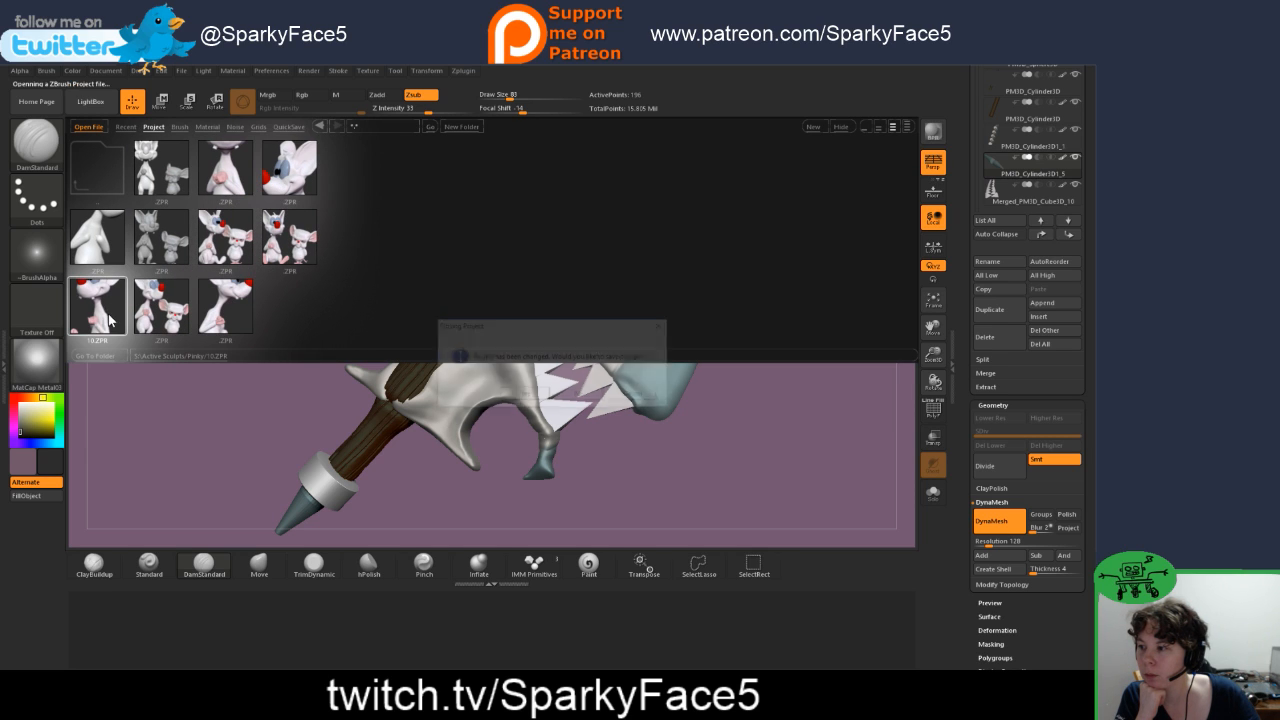
{"action": "left_click", "coordinate": [575, 395]}
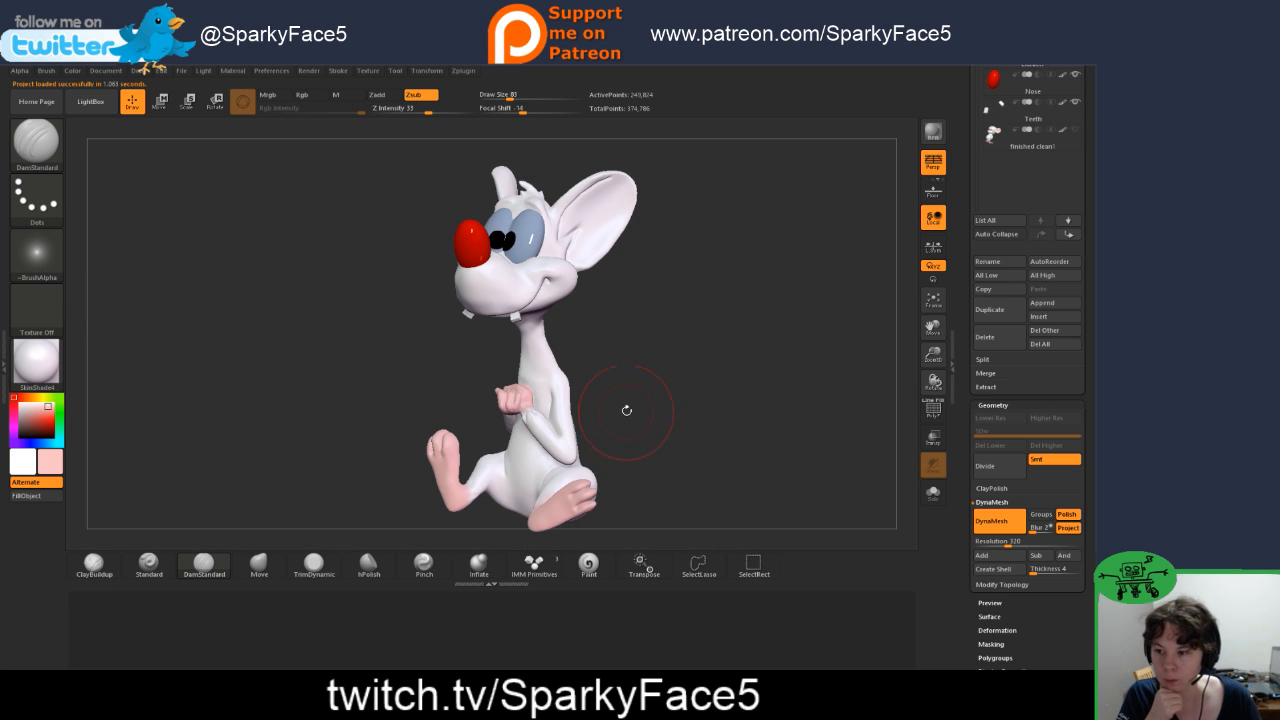
Step: Smooth the transition between the mouse's belly and thigh, and switch to the Move brush
{"action": "mouse_move", "coordinate": [621, 391]}
{"action": "left_mouse_down"}
{"action": "mouse_move", "coordinate": [660, 402]}
{"action": "mouse_move", "coordinate": [582, 400]}
{"action": "mouse_move", "coordinate": [604, 398]}
{"action": "mouse_move", "coordinate": [661, 472]}
{"action": "mouse_move", "coordinate": [545, 450]}
{"action": "mouse_move", "coordinate": [744, 404]}
{"action": "left_mouse_up"}
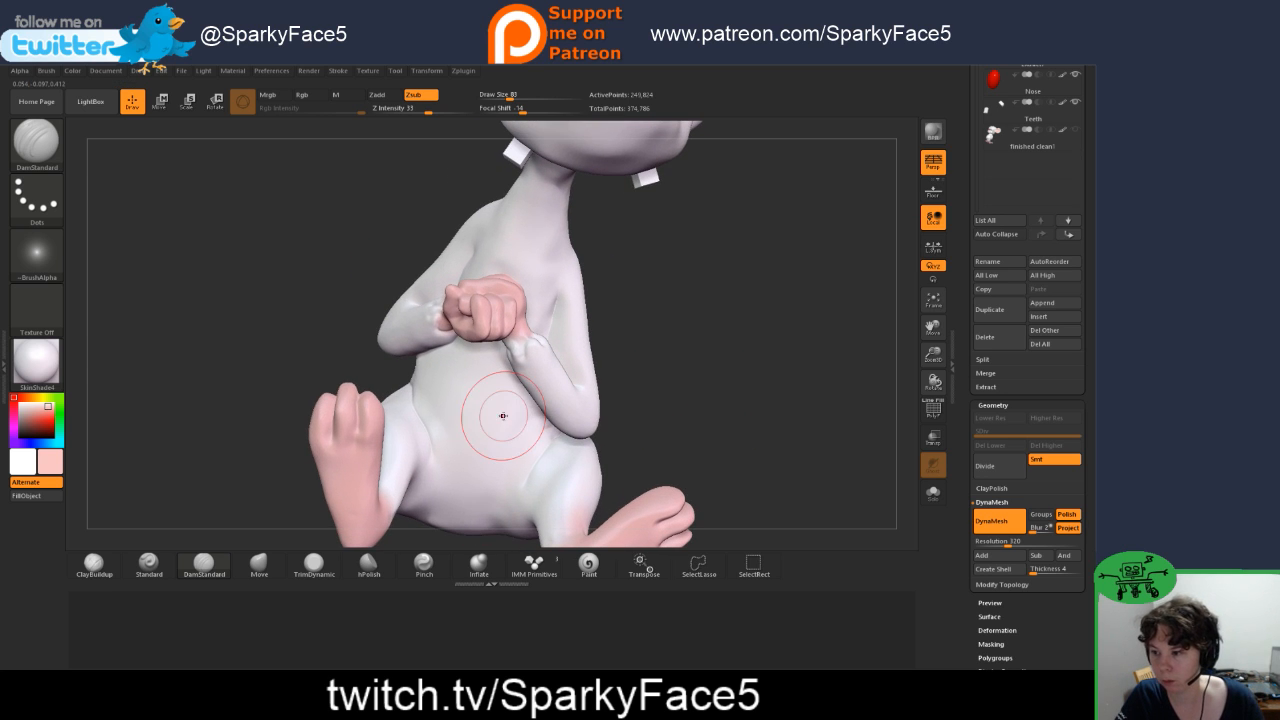
{"action": "key", "text": "shift"}
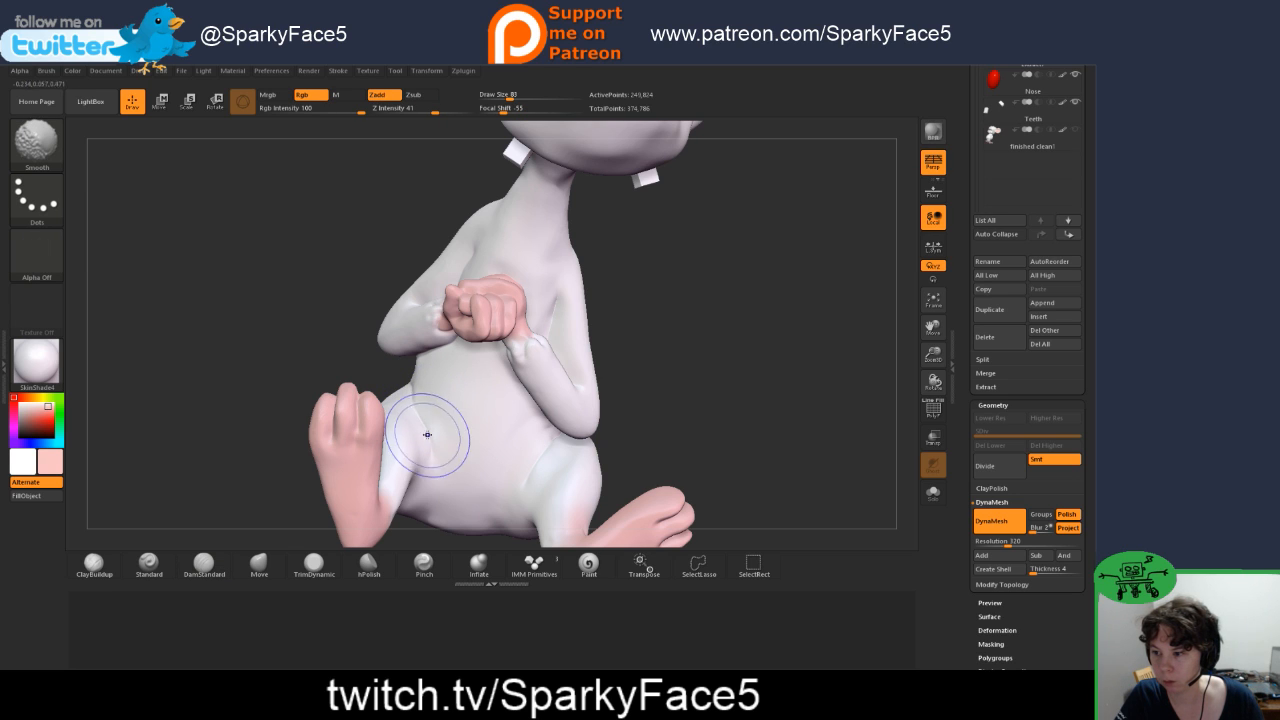
{"action": "left_click", "coordinate": [259, 565]}
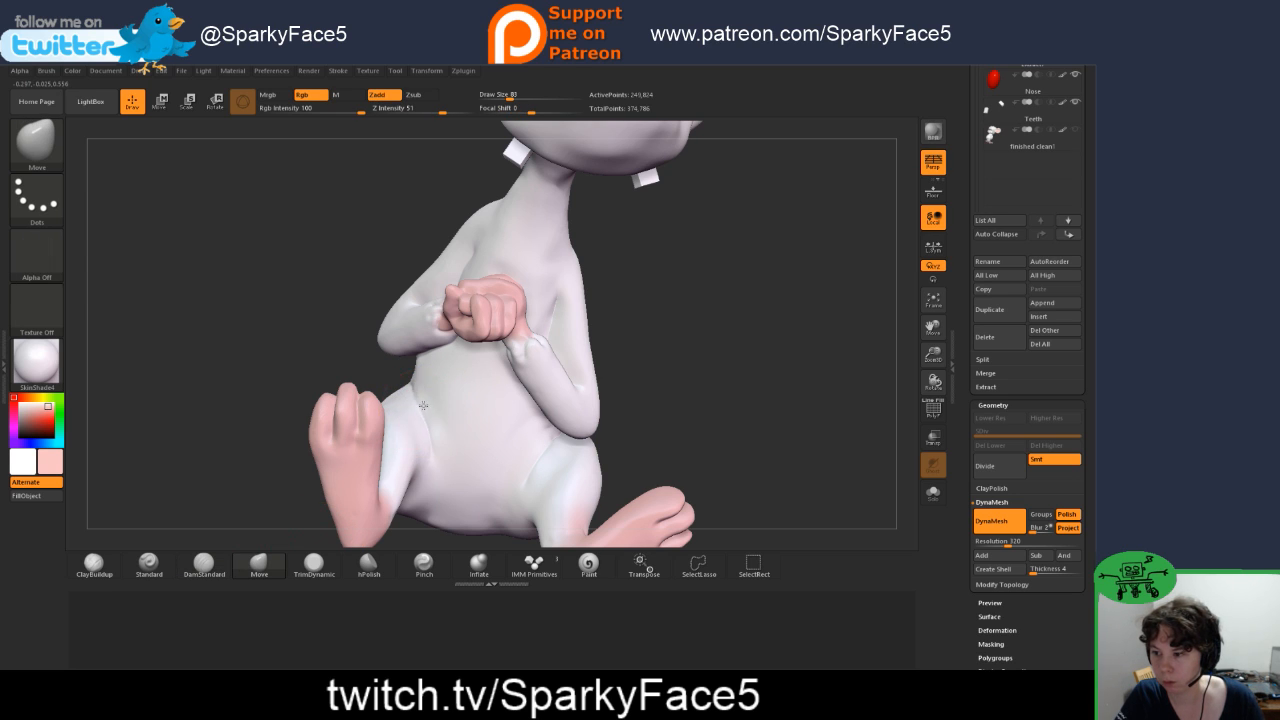
{"action": "left_click_drag", "start_coordinate": [371, 371], "coordinate": [316, 375]}
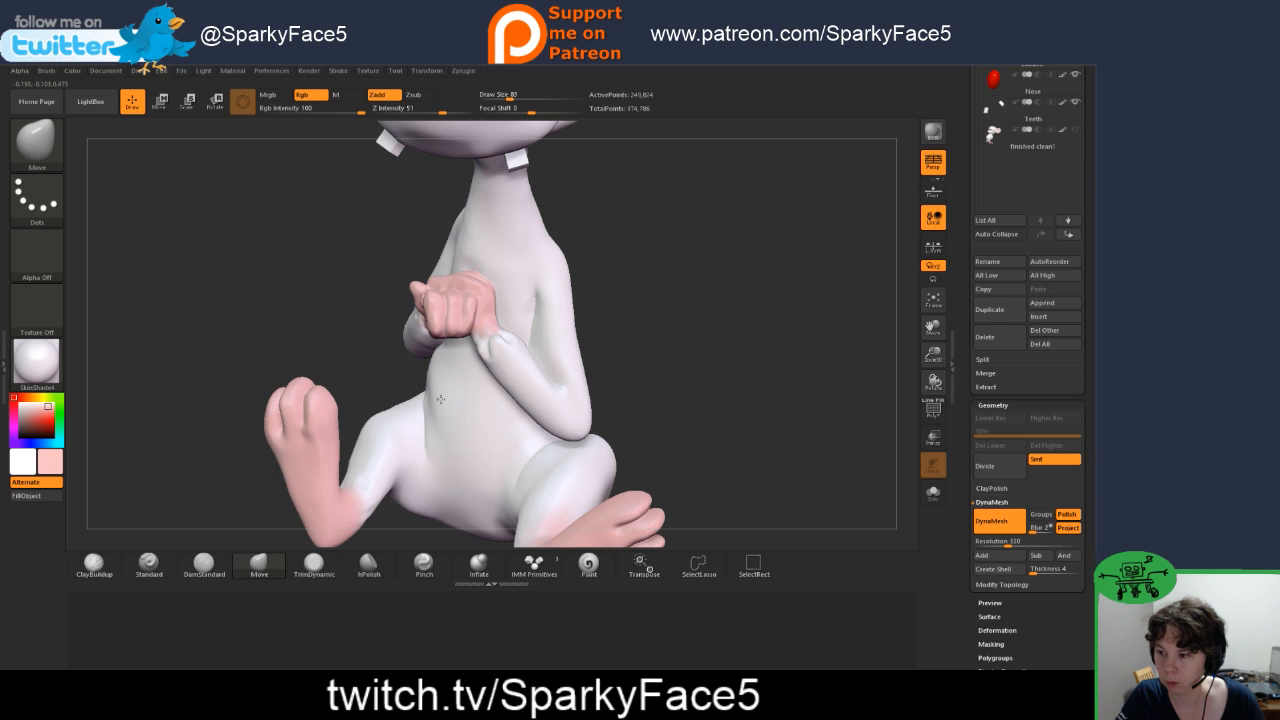
{"action": "key", "text": "shift"}
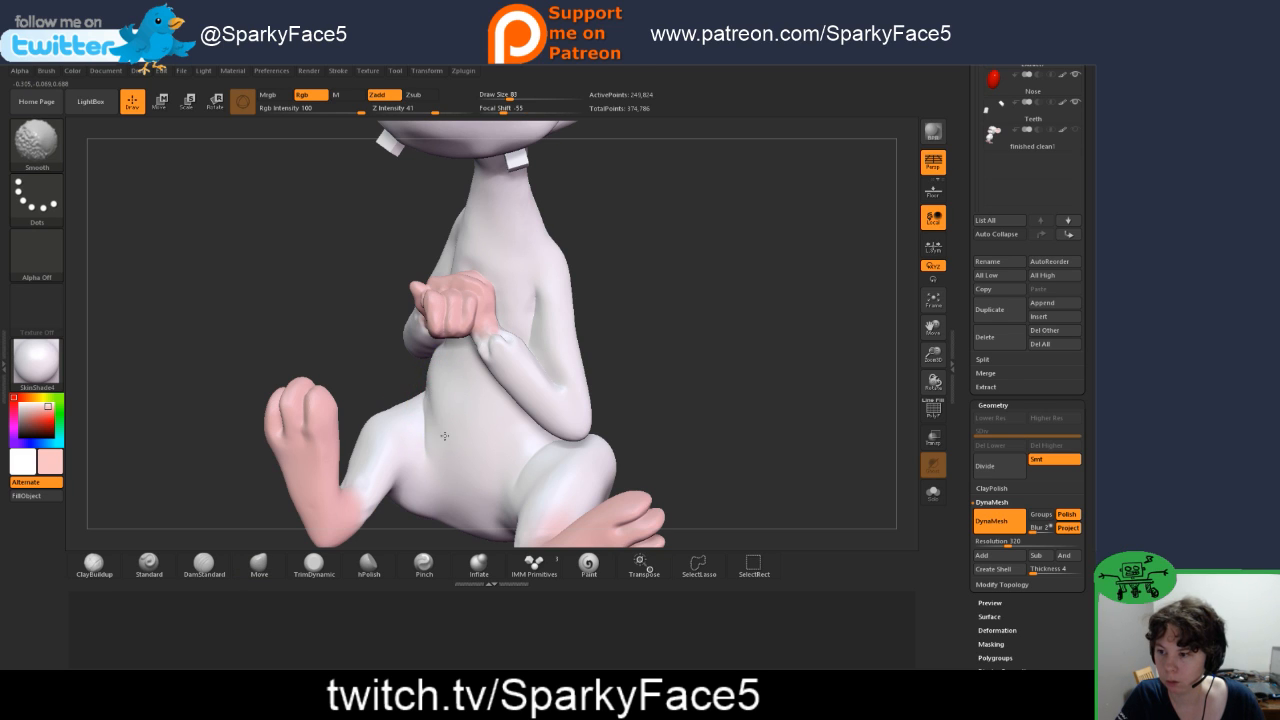
Step: Smooth the outer thigh and adjust the side of the belly near the hip with the Move brush
{"action": "mouse_move", "coordinate": [694, 380]}
{"action": "left_mouse_down"}
{"action": "mouse_move", "coordinate": [722, 375]}
{"action": "mouse_move", "coordinate": [742, 459]}
{"action": "mouse_move", "coordinate": [754, 420]}
{"action": "mouse_move", "coordinate": [763, 443]}
{"action": "mouse_move", "coordinate": [735, 440]}
{"action": "left_mouse_up"}
{"action": "key", "text": "shift"}
{"action": "left_click_drag", "start_coordinate": [324, 461], "coordinate": [377, 461], "text": "shift"}
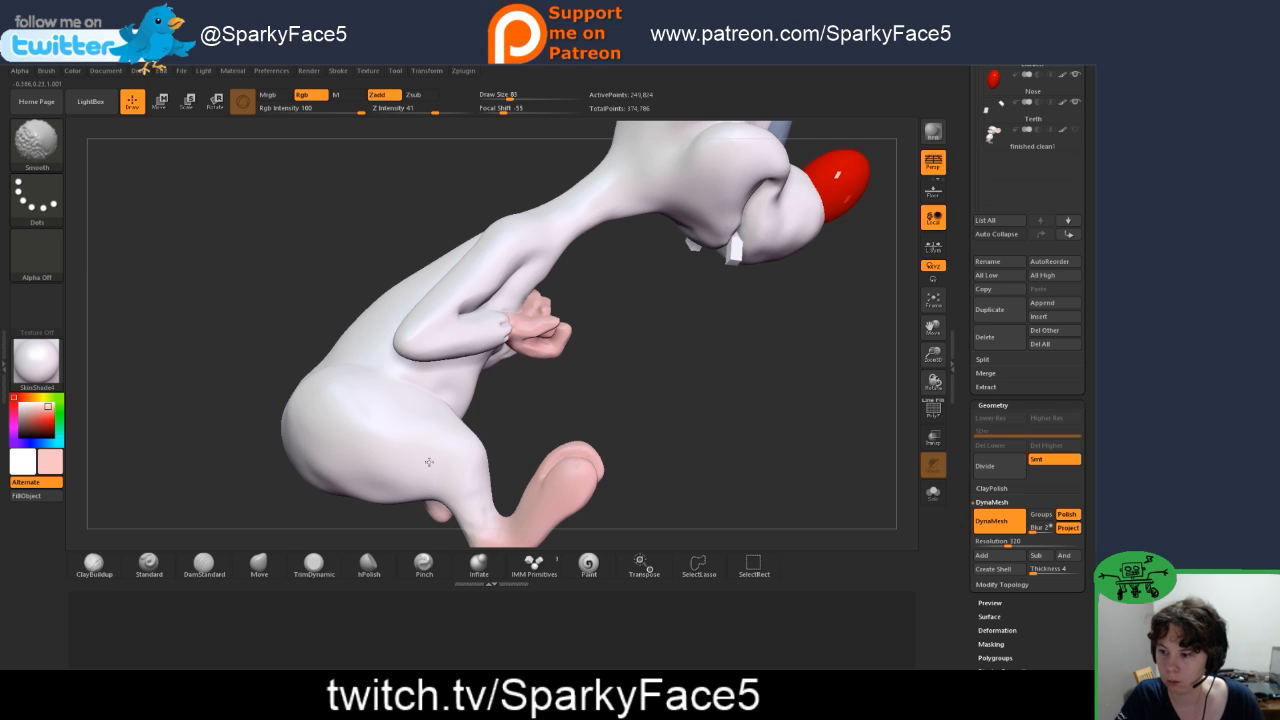
{"action": "mouse_move", "coordinate": [586, 423]}
{"action": "left_mouse_down"}
{"action": "mouse_move", "coordinate": [451, 439]}
{"action": "mouse_move", "coordinate": [445, 400]}
{"action": "mouse_move", "coordinate": [548, 402]}
{"action": "mouse_move", "coordinate": [521, 357]}
{"action": "left_mouse_up"}
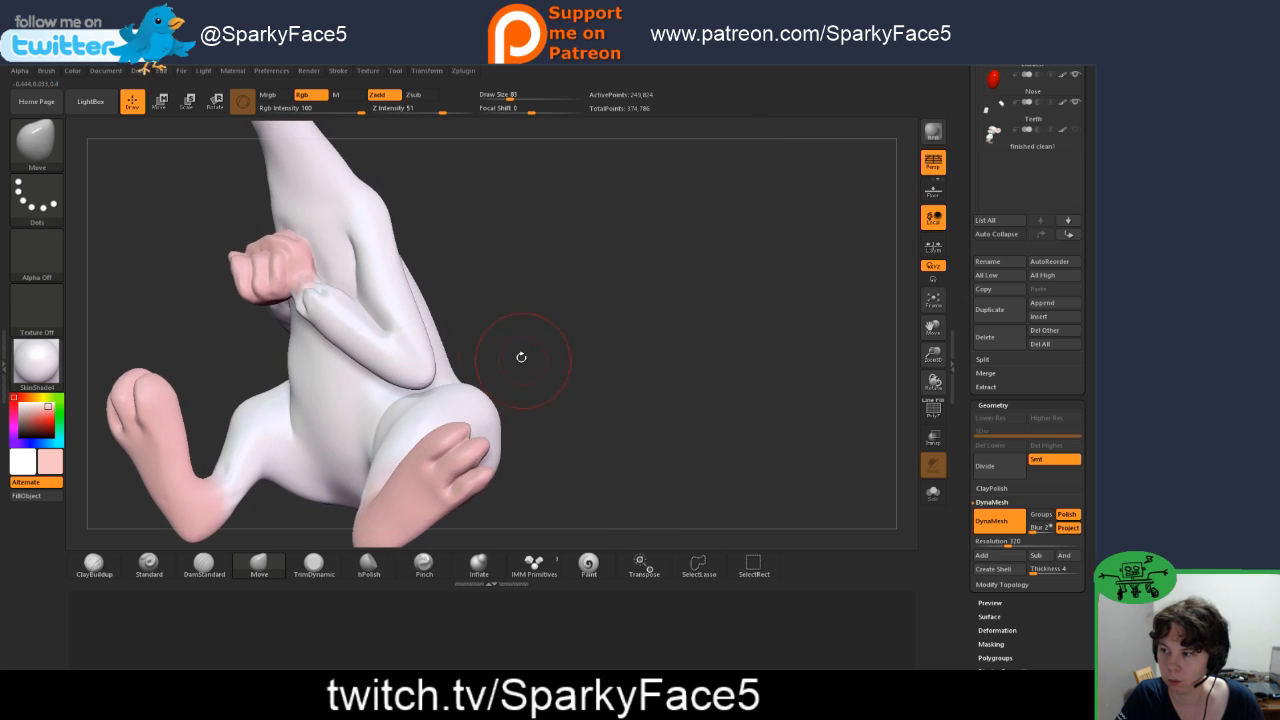
{"action": "mouse_move", "coordinate": [321, 392]}
{"action": "left_mouse_down", "text": "shift"}
{"action": "mouse_move", "coordinate": [321, 418]}
{"action": "mouse_move", "coordinate": [305, 408]}
{"action": "left_mouse_up", "text": "shift"}
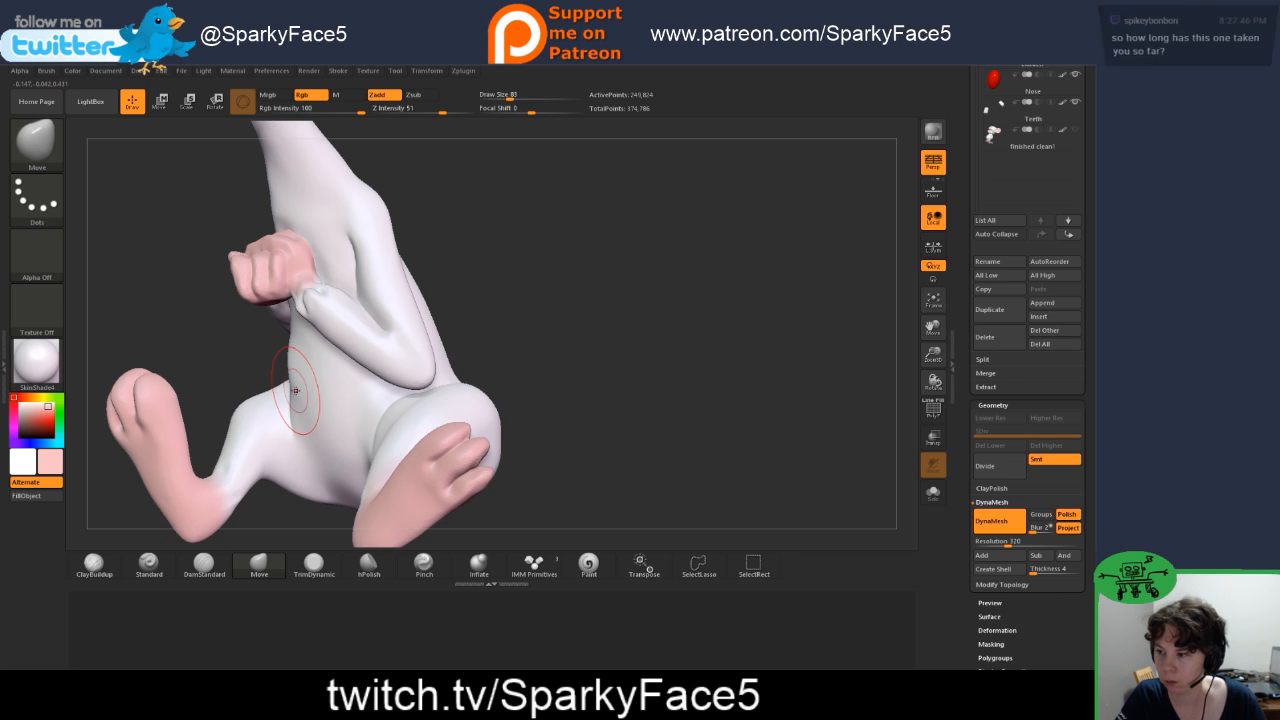
Step: Examine the whole mouse from the front and side, checking the pose, belly, arms and legs
{"action": "left_click_drag", "start_coordinate": [601, 400], "coordinate": [611, 424]}
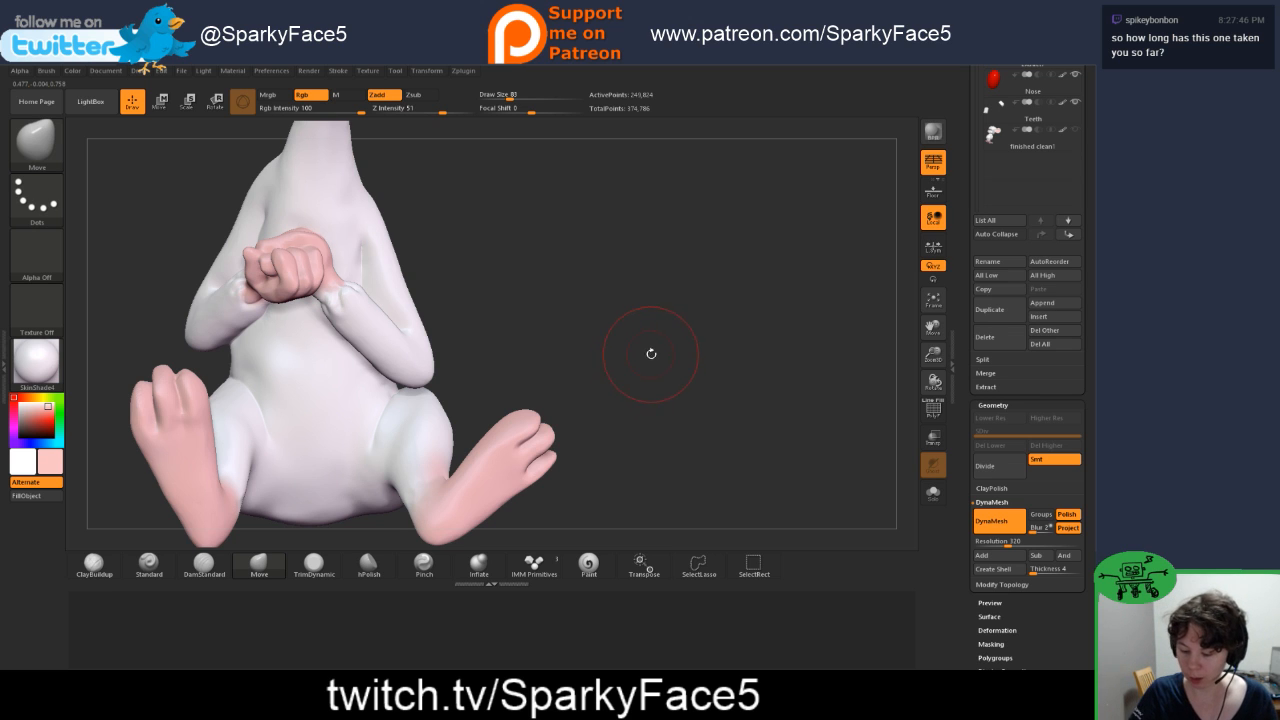
{"action": "left_click_drag", "start_coordinate": [650, 379], "coordinate": [516, 383], "text": "alt"}
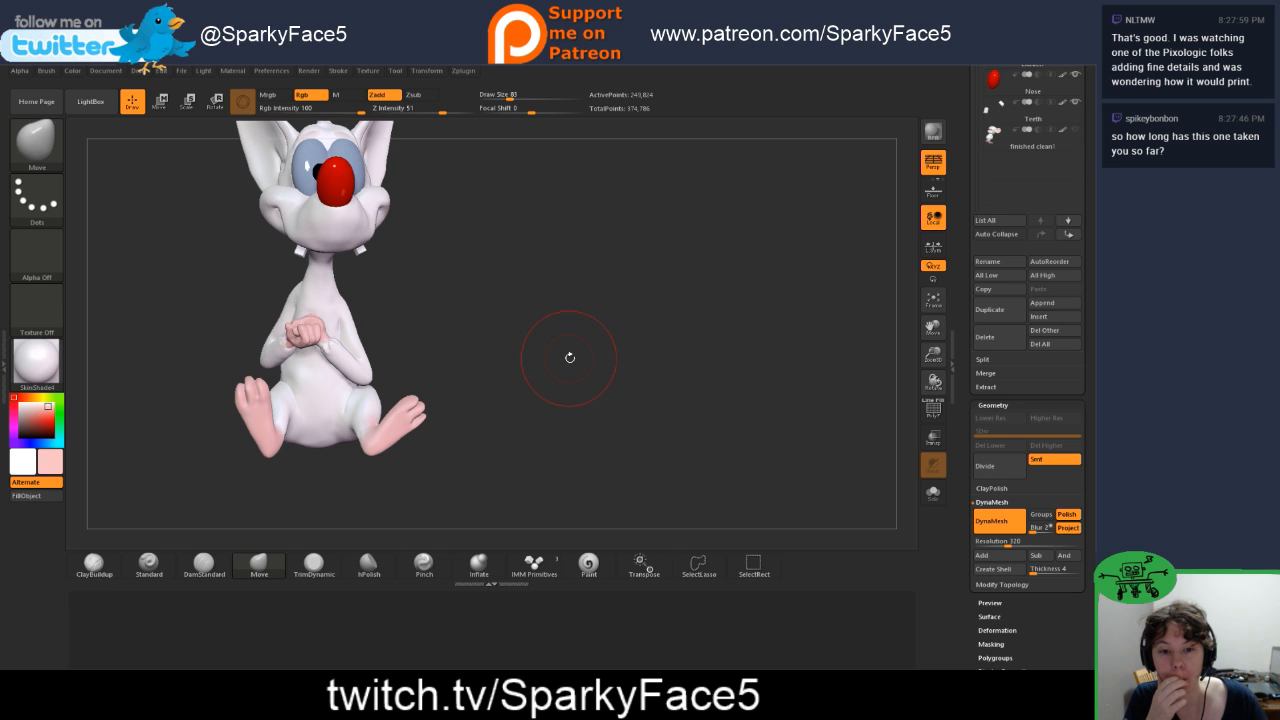
{"action": "mouse_move", "coordinate": [520, 362]}
{"action": "left_mouse_down"}
{"action": "mouse_move", "coordinate": [563, 357]}
{"action": "mouse_move", "coordinate": [509, 374]}
{"action": "mouse_move", "coordinate": [569, 371]}
{"action": "mouse_move", "coordinate": [520, 378]}
{"action": "left_mouse_up"}
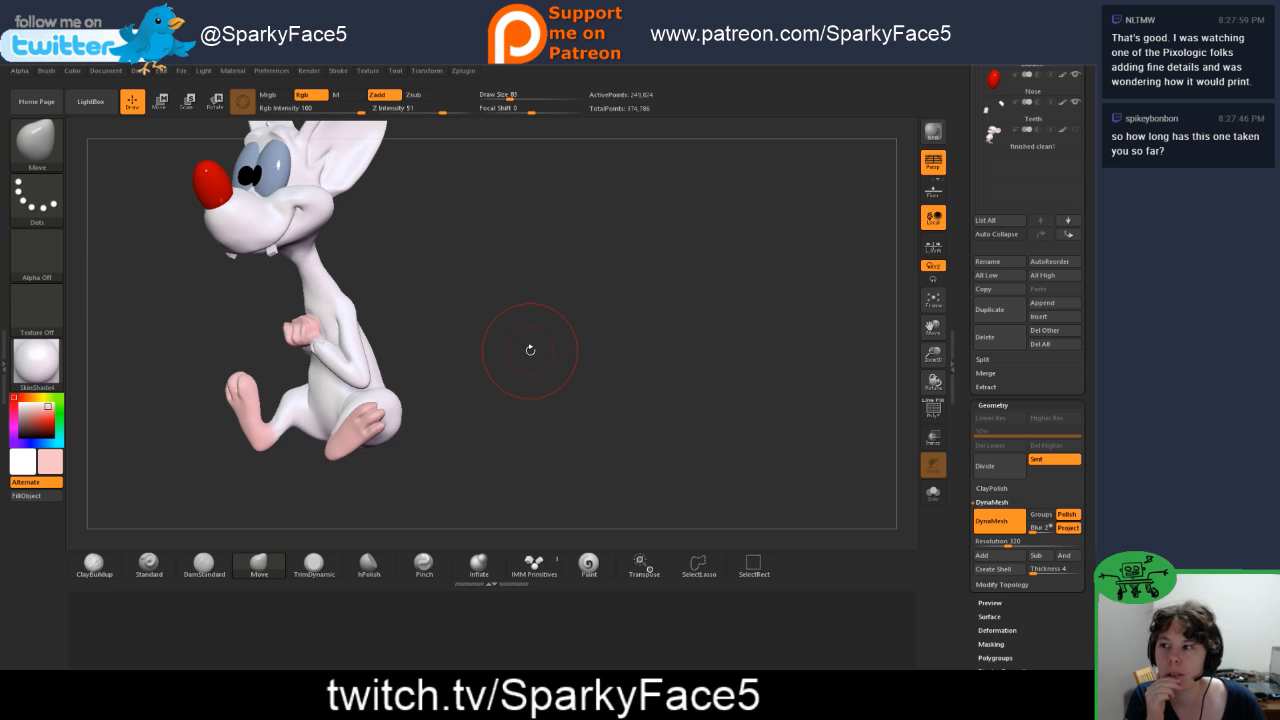
{"action": "mouse_move", "coordinate": [544, 331]}
{"action": "left_mouse_down"}
{"action": "mouse_move", "coordinate": [578, 292]}
{"action": "mouse_move", "coordinate": [530, 373]}
{"action": "left_mouse_up"}
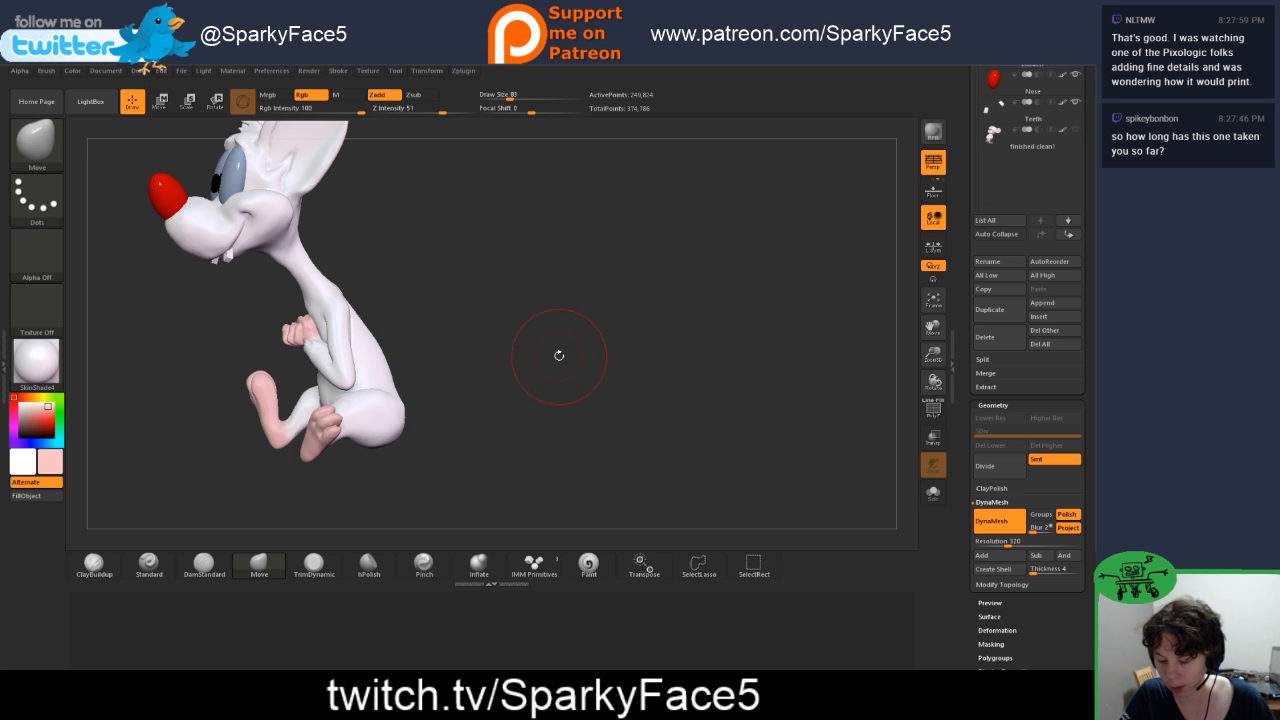
{"action": "mouse_move", "coordinate": [545, 335]}
{"action": "left_mouse_down"}
{"action": "mouse_move", "coordinate": [577, 371]}
{"action": "mouse_move", "coordinate": [620, 376]}
{"action": "mouse_move", "coordinate": [599, 379]}
{"action": "left_mouse_up"}
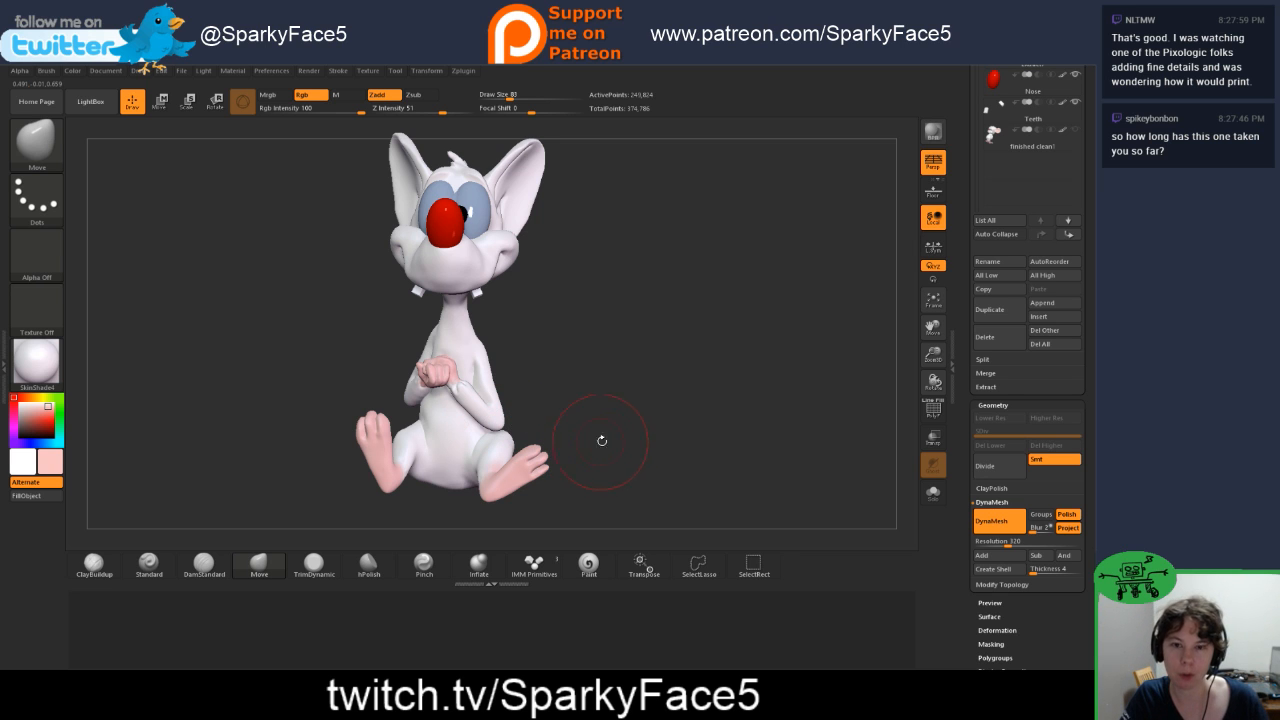
{"action": "mouse_move", "coordinate": [615, 426]}
{"action": "left_mouse_down"}
{"action": "mouse_move", "coordinate": [580, 430]}
{"action": "mouse_move", "coordinate": [610, 433]}
{"action": "mouse_move", "coordinate": [623, 394]}
{"action": "mouse_move", "coordinate": [593, 438]}
{"action": "mouse_move", "coordinate": [615, 432]}
{"action": "left_mouse_up"}
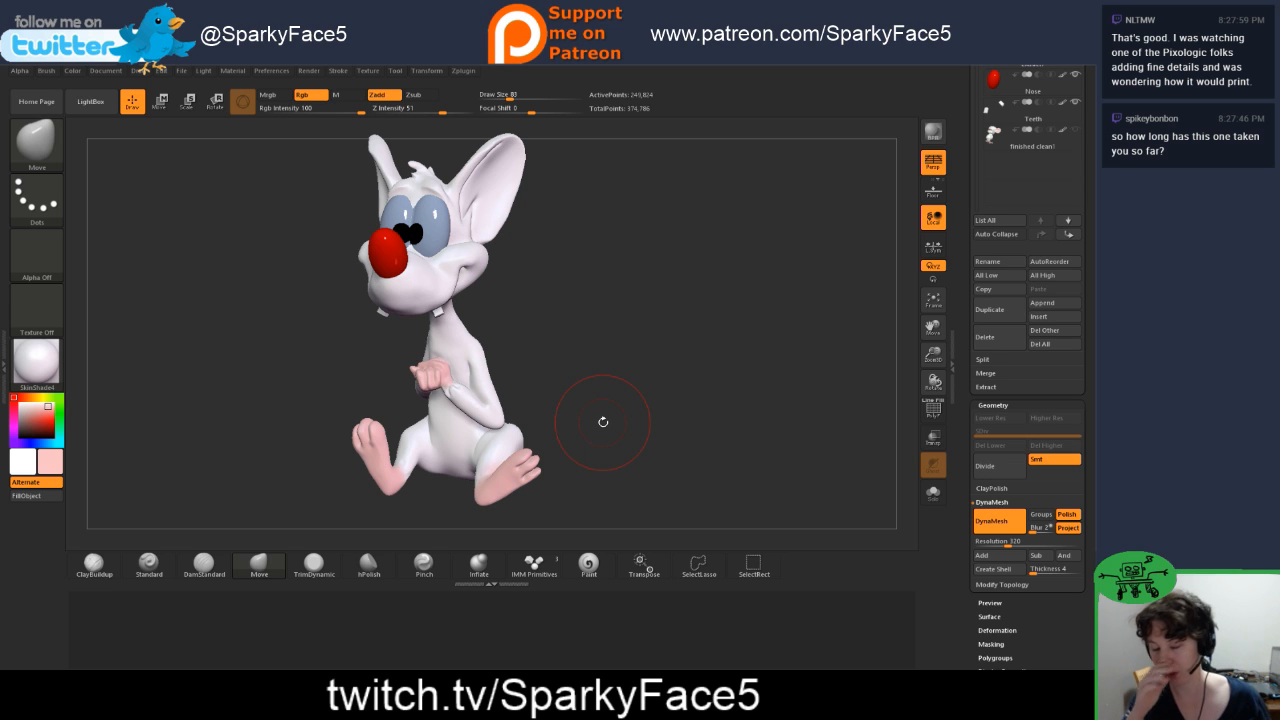
{"action": "left_click_drag", "start_coordinate": [583, 423], "coordinate": [570, 342]}
{"action": "left_click_drag", "start_coordinate": [589, 406], "coordinate": [553, 422]}
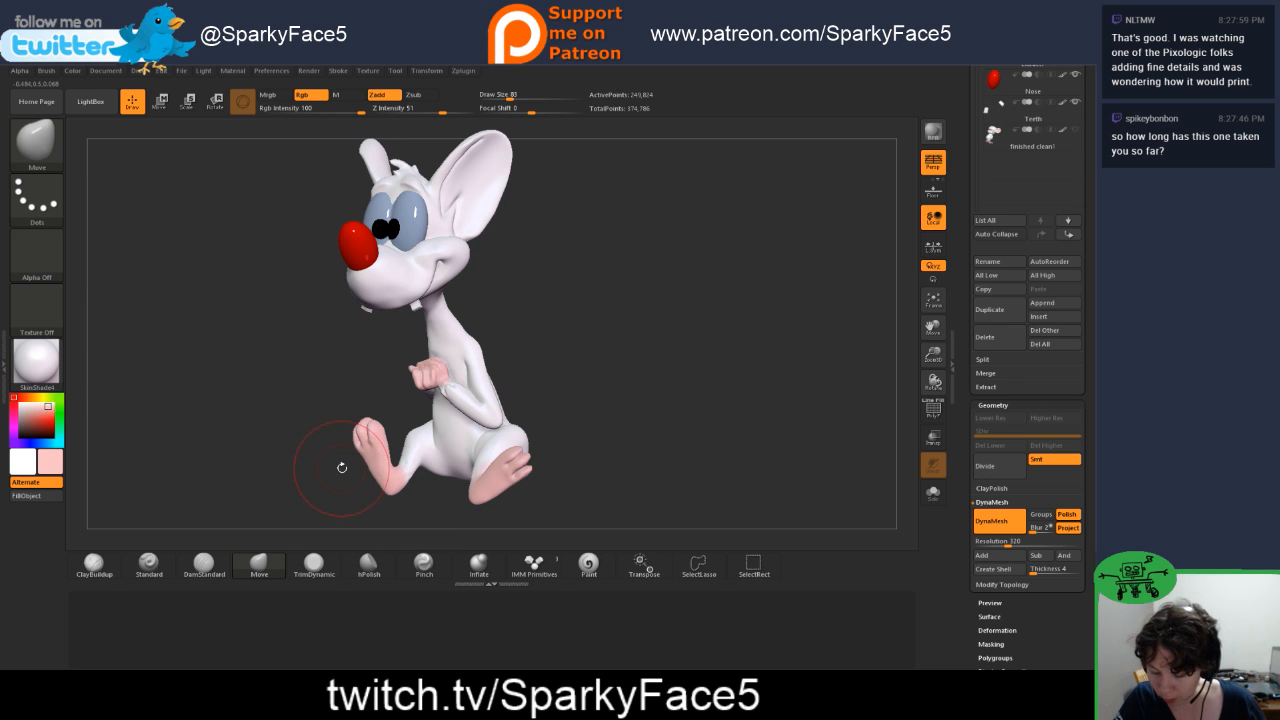
Step: Try to build up the ankle just above the heel with the Inflate brush
{"action": "left_click_drag", "start_coordinate": [326, 470], "coordinate": [486, 441], "text": "alt"}
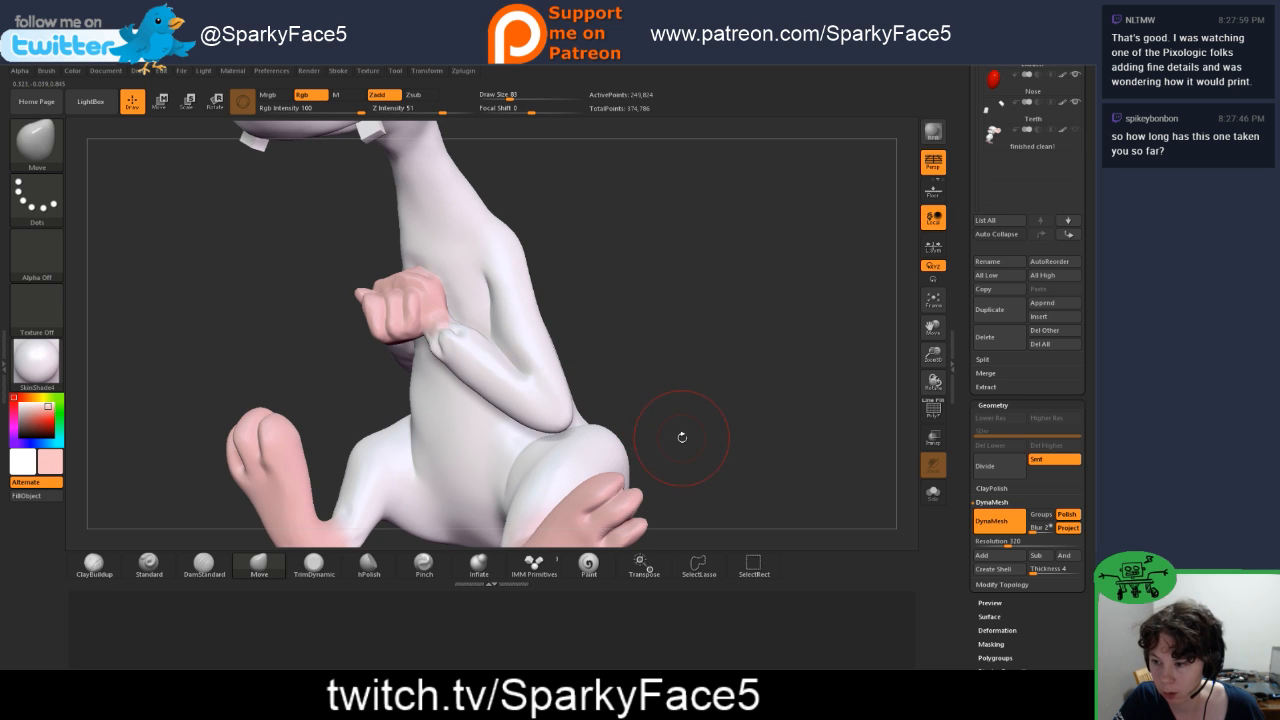
{"action": "left_click_drag", "start_coordinate": [682, 437], "coordinate": [732, 311]}
{"action": "mouse_move", "coordinate": [434, 477]}
{"action": "left_mouse_down", "text": "alt"}
{"action": "mouse_move", "coordinate": [440, 518]}
{"action": "mouse_move", "coordinate": [325, 409]}
{"action": "mouse_move", "coordinate": [403, 458]}
{"action": "left_mouse_up", "text": "alt"}
{"action": "left_click", "coordinate": [476, 565]}
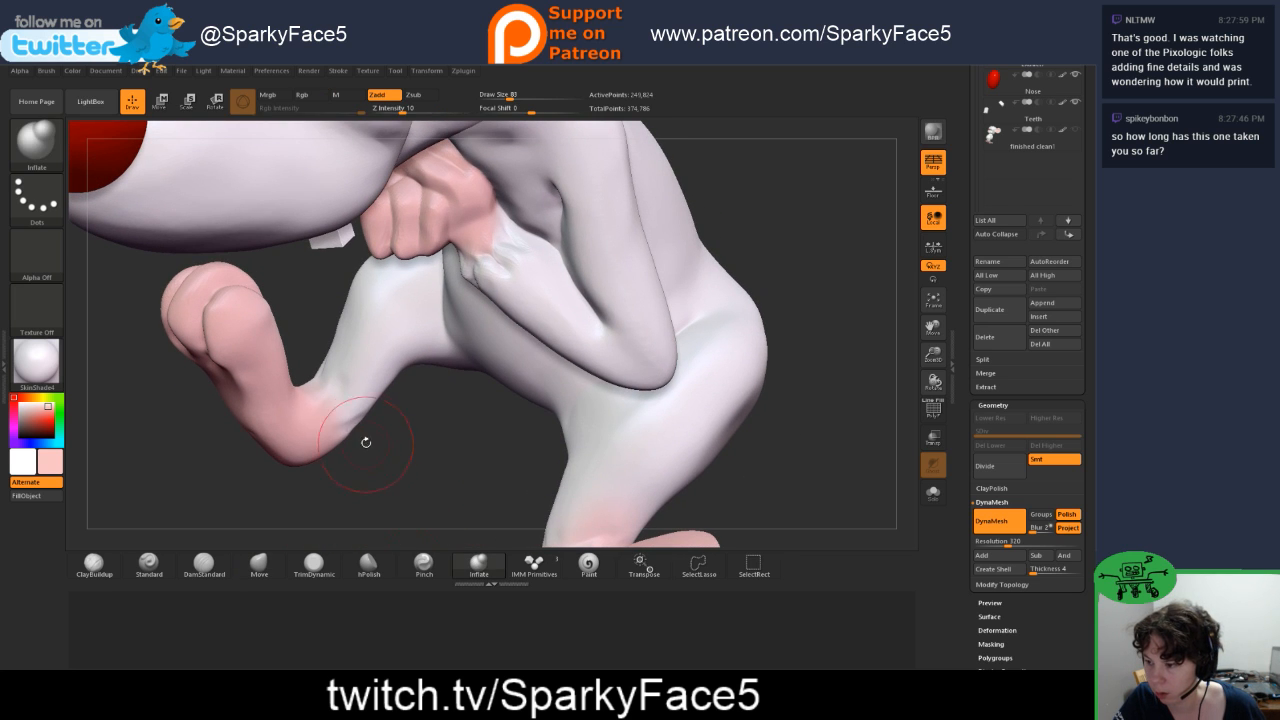
{"action": "mouse_move", "coordinate": [350, 384]}
{"action": "left_mouse_down"}
{"action": "mouse_move", "coordinate": [328, 376]}
{"action": "mouse_move", "coordinate": [340, 382]}
{"action": "left_mouse_up"}
{"action": "mouse_move", "coordinate": [396, 457]}
{"action": "left_mouse_down"}
{"action": "mouse_move", "coordinate": [420, 448]}
{"action": "mouse_move", "coordinate": [386, 432]}
{"action": "mouse_move", "coordinate": [483, 505]}
{"action": "mouse_move", "coordinate": [429, 449]}
{"action": "left_mouse_up"}
Step: Try to carve a crease across the ankle with DamStandard and undo the strokes
{"action": "left_click", "coordinate": [212, 565]}
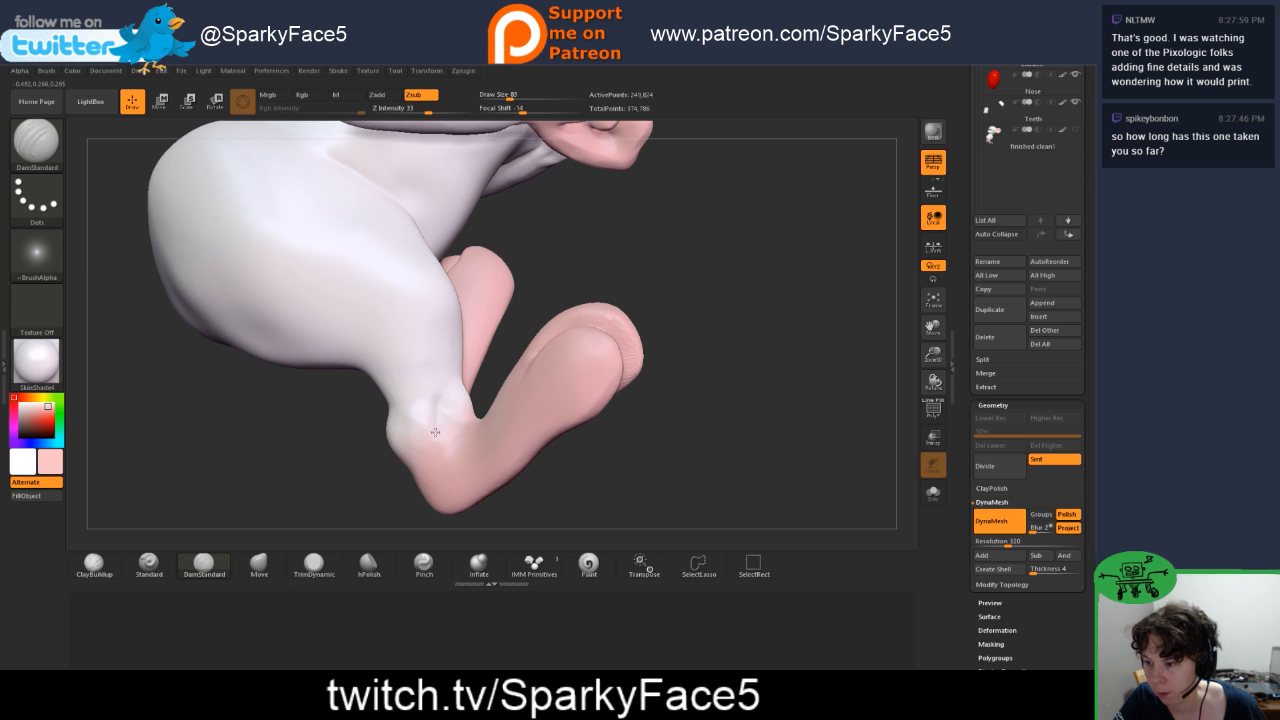
{"action": "left_click_drag", "start_coordinate": [435, 432], "coordinate": [429, 440]}
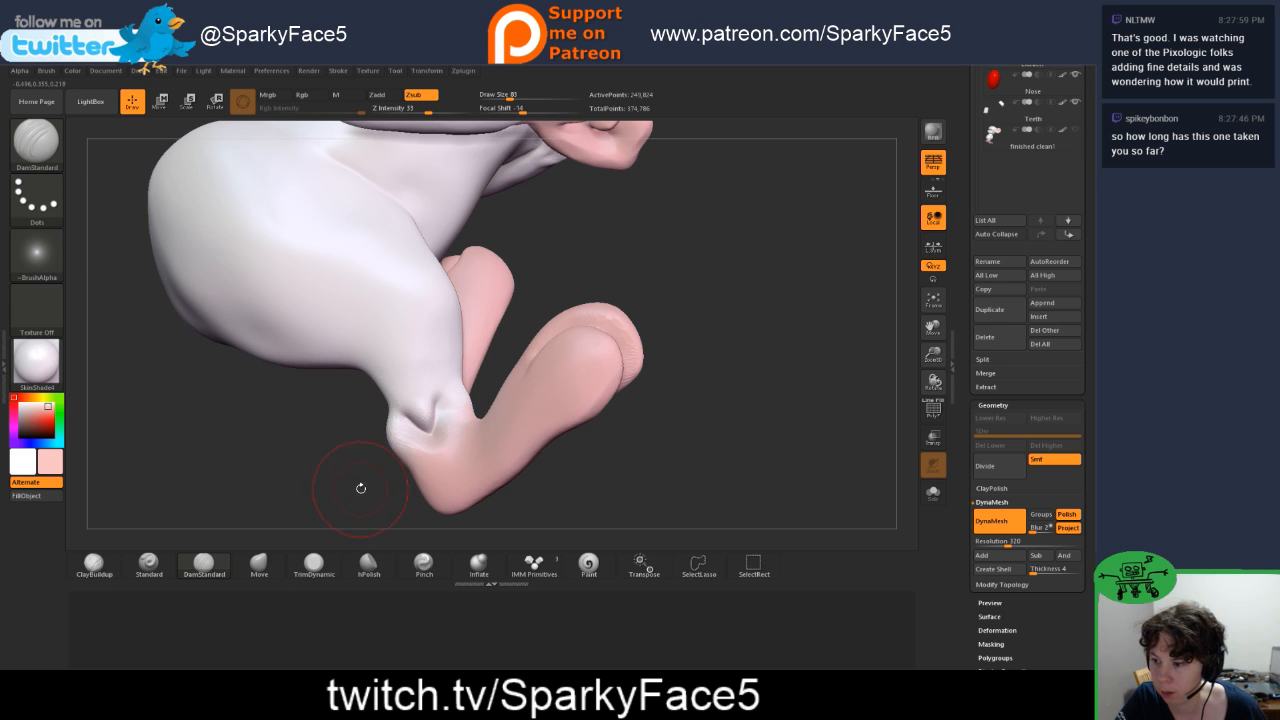
{"action": "mouse_move", "coordinate": [361, 488]}
{"action": "left_mouse_down"}
{"action": "mouse_move", "coordinate": [410, 465]}
{"action": "mouse_move", "coordinate": [400, 480]}
{"action": "left_mouse_up"}
{"action": "key", "text": "ctrl"}
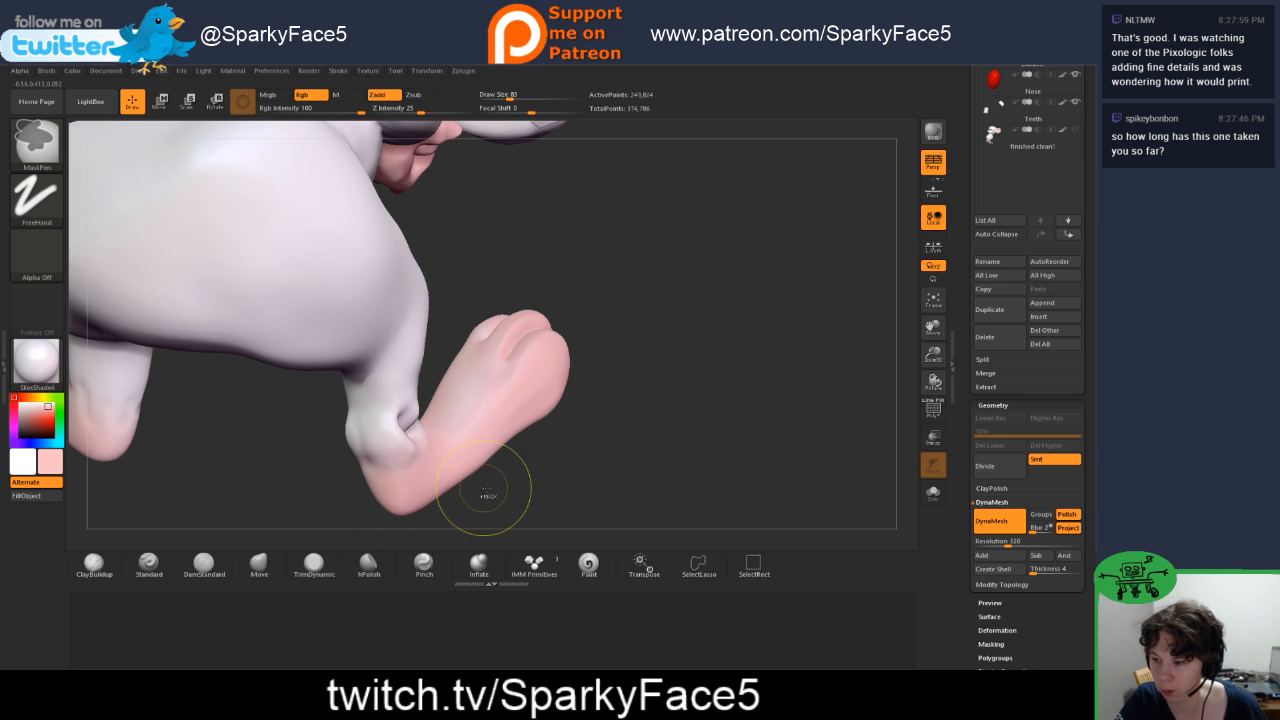
{"action": "key", "text": "ctrl+z"}
{"action": "key", "text": "ctrl+z"}
{"action": "key", "text": "ctrl+z"}
{"action": "key", "text": "ctrl+z"}
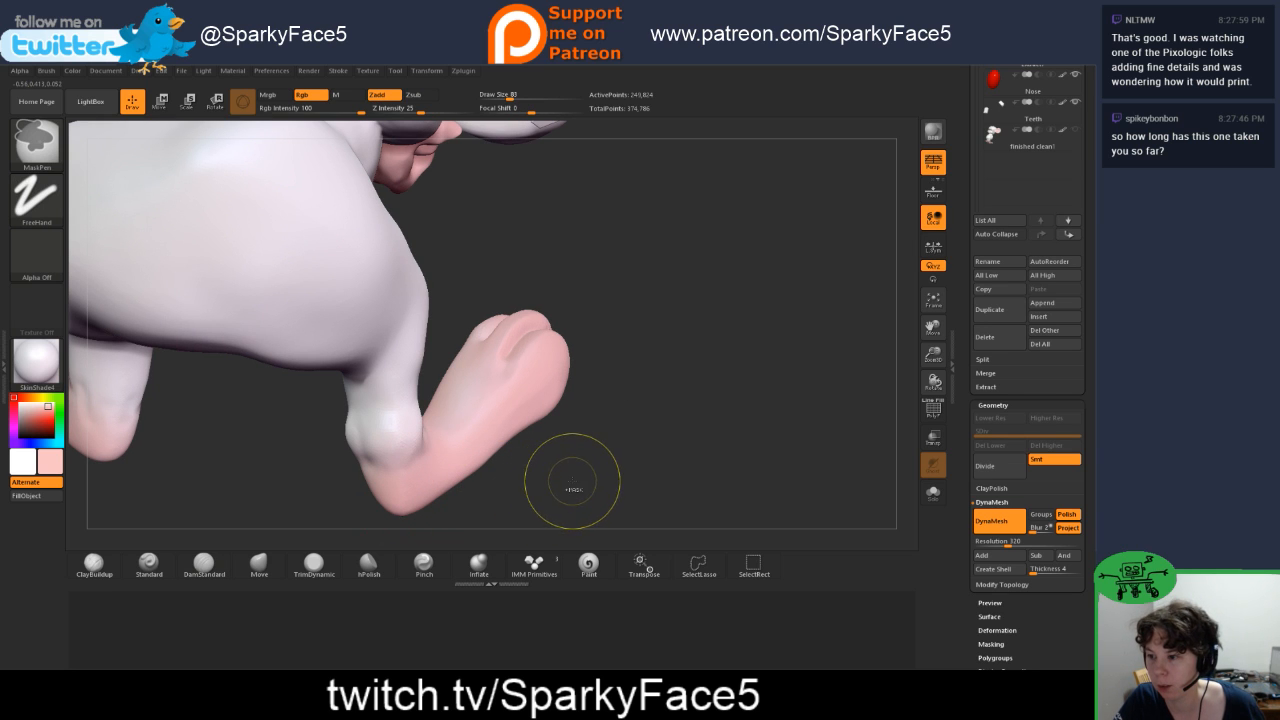
{"action": "left_click_drag", "start_coordinate": [572, 481], "coordinate": [545, 490]}
{"action": "key", "text": "ctrl+z"}
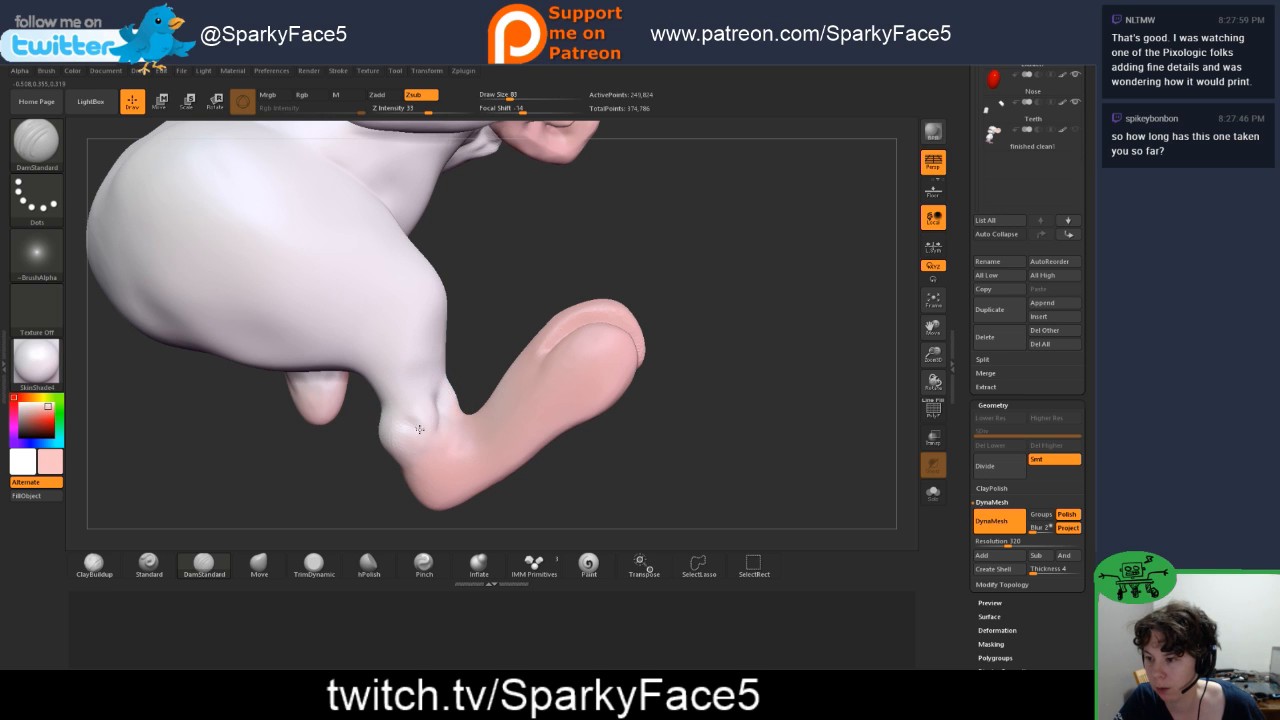
Step: Try to tighten the ankle crease with the Pinch brush and undo the ankle bulge changes
{"action": "left_click", "coordinate": [424, 564]}
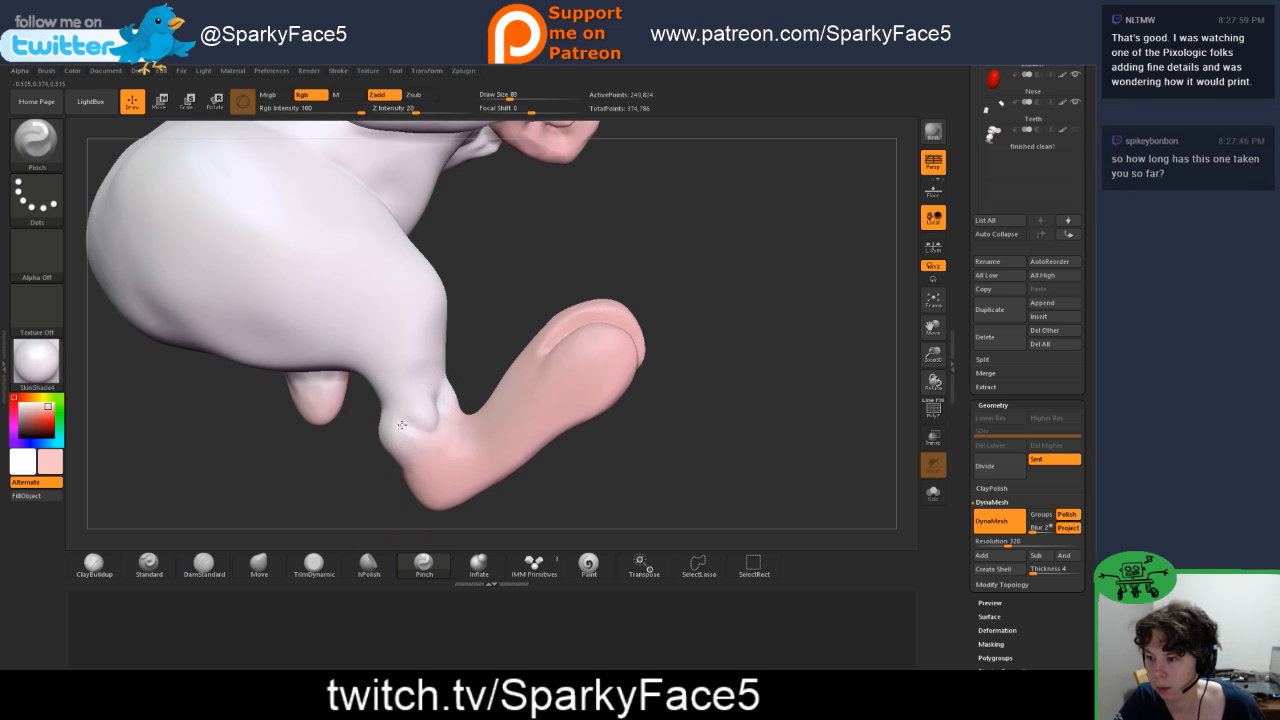
{"action": "left_click_drag", "start_coordinate": [352, 500], "coordinate": [462, 496]}
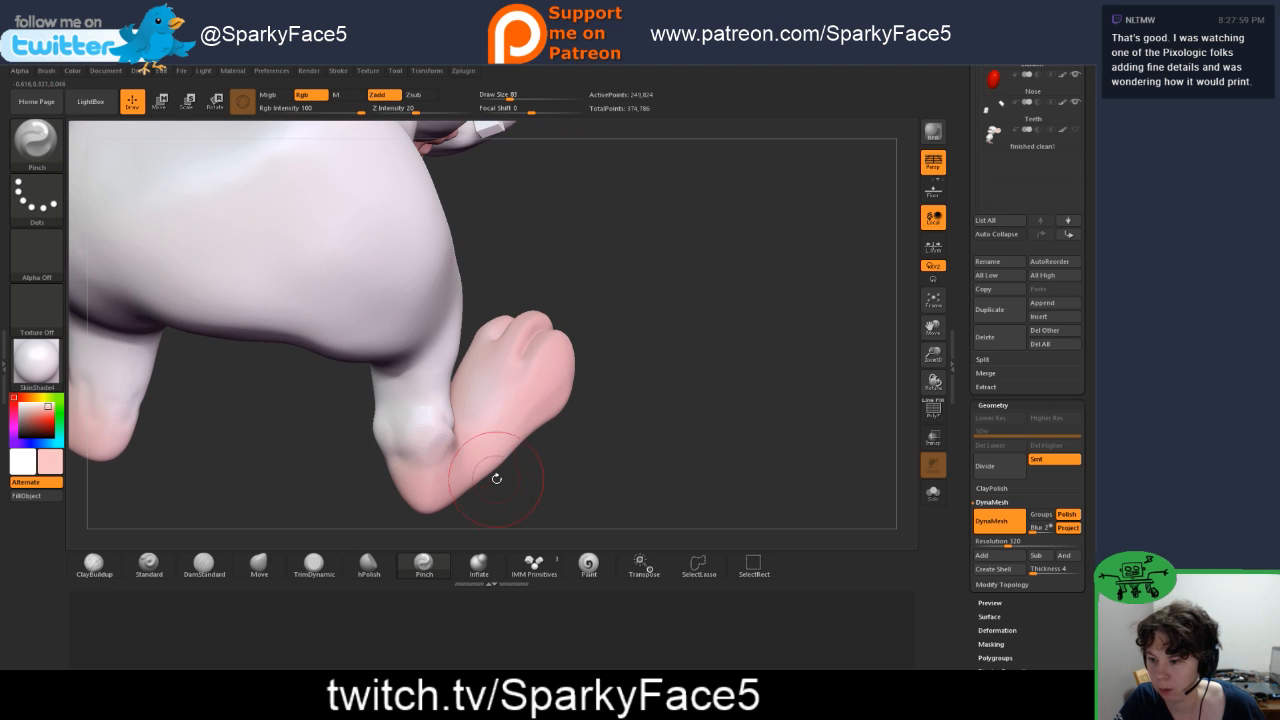
{"action": "key", "text": "ctrl"}
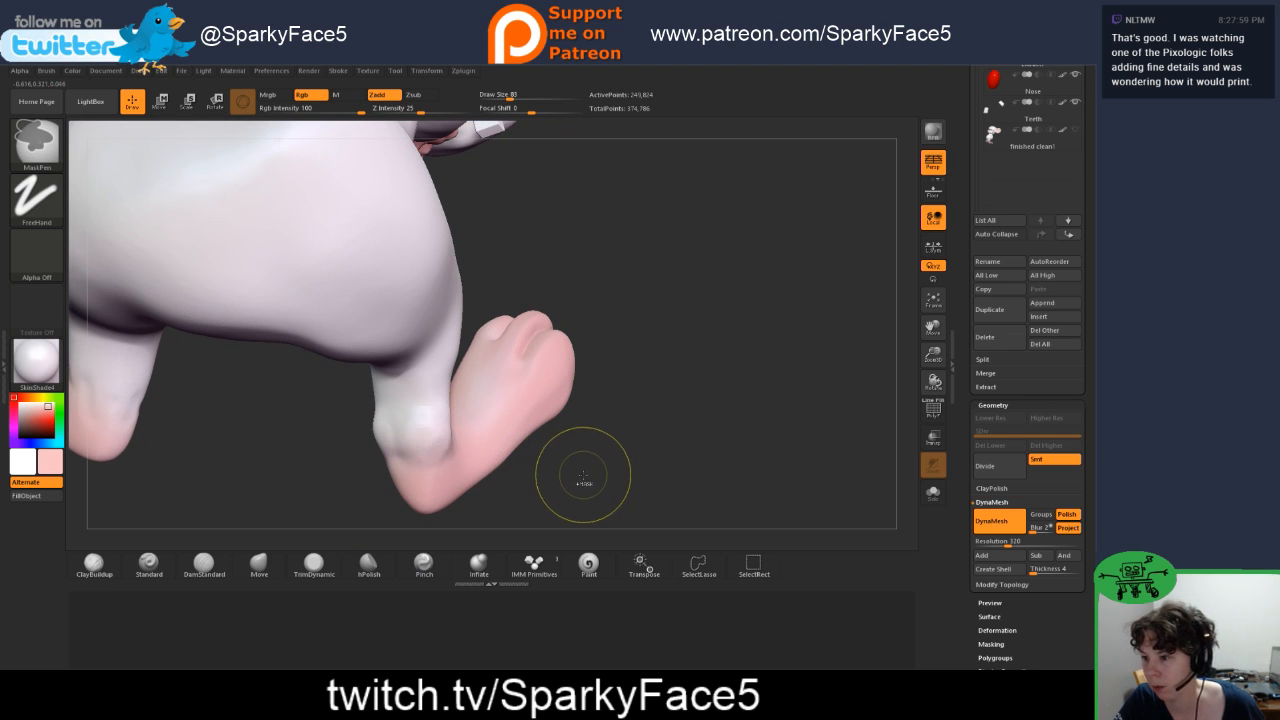
{"action": "key", "text": "ctrl+z"}
{"action": "mouse_move", "coordinate": [592, 473]}
{"action": "left_mouse_down"}
{"action": "mouse_move", "coordinate": [537, 494]}
{"action": "mouse_move", "coordinate": [577, 485]}
{"action": "mouse_move", "coordinate": [540, 470]}
{"action": "left_mouse_up"}
{"action": "key", "text": "ctrl+z"}
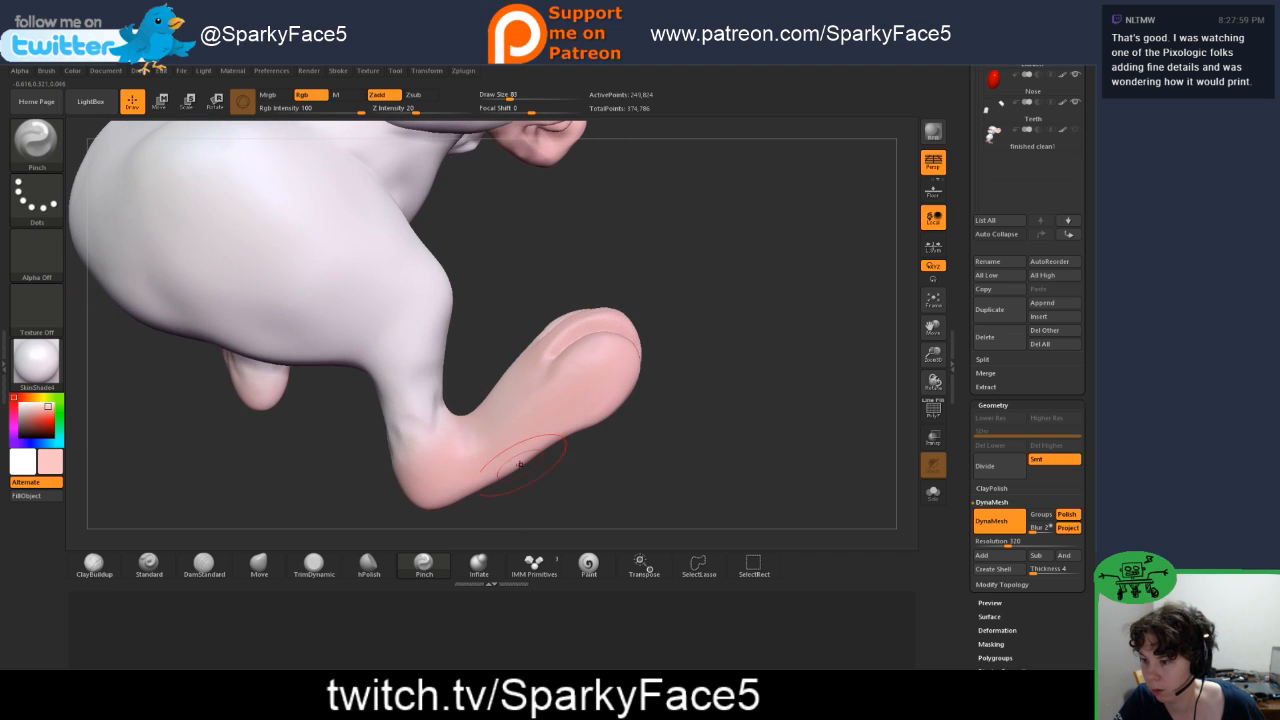
Step: Carve a short crease across the outer side of the ankle with DamStandard and tighten it with the Pinch brush
{"action": "left_click", "coordinate": [204, 564]}
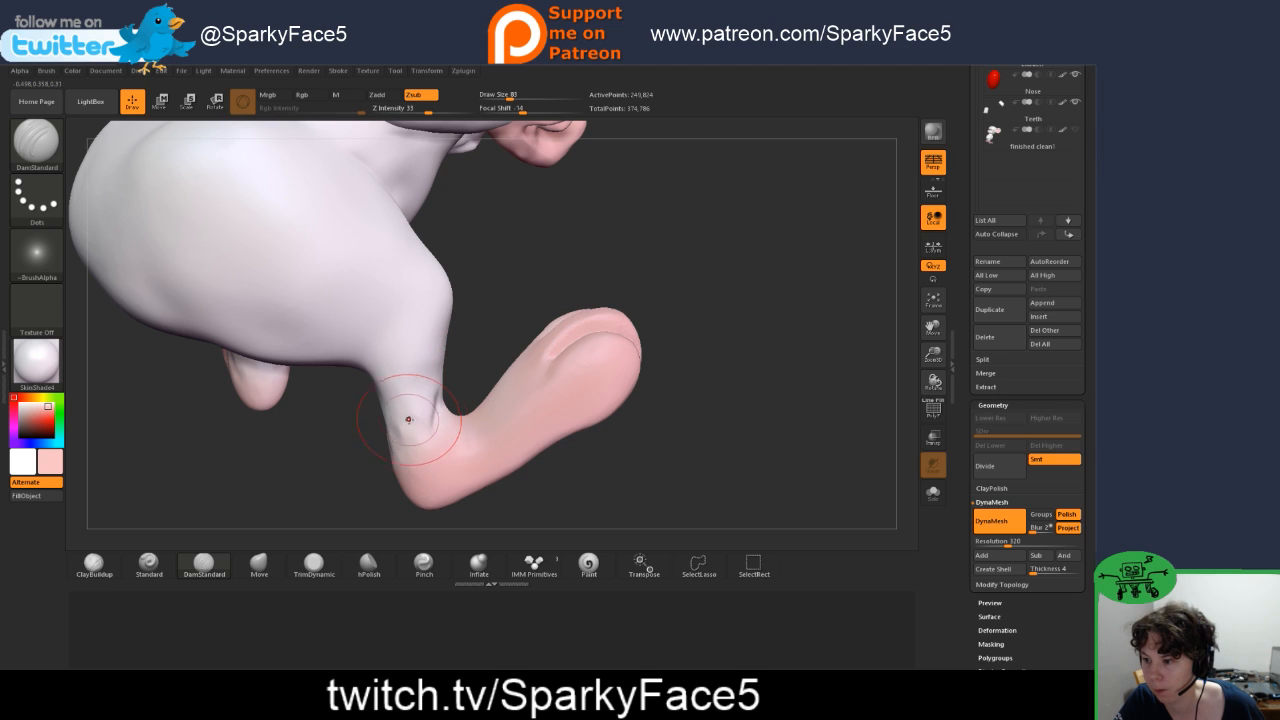
{"action": "mouse_move", "coordinate": [408, 419]}
{"action": "left_mouse_down"}
{"action": "mouse_move", "coordinate": [405, 405]}
{"action": "mouse_move", "coordinate": [420, 425]}
{"action": "left_mouse_up"}
{"action": "left_click", "coordinate": [424, 565]}
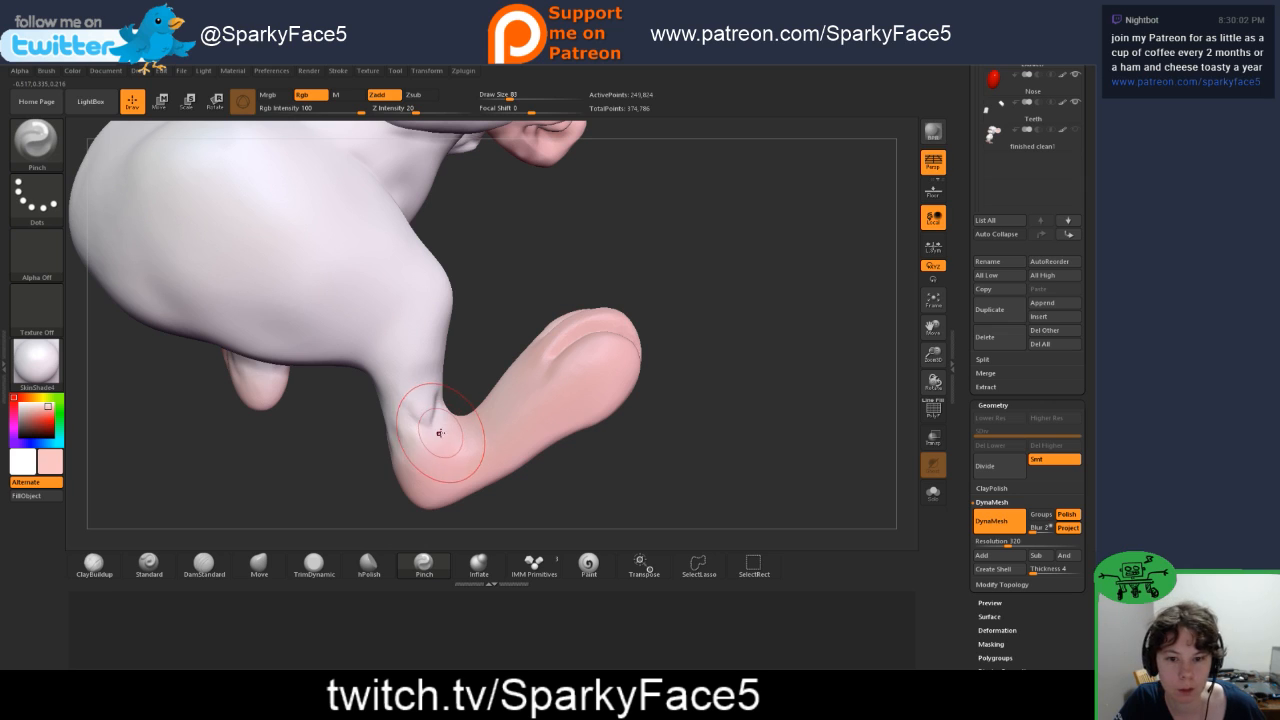
{"action": "left_click_drag", "start_coordinate": [427, 427], "coordinate": [432, 427]}
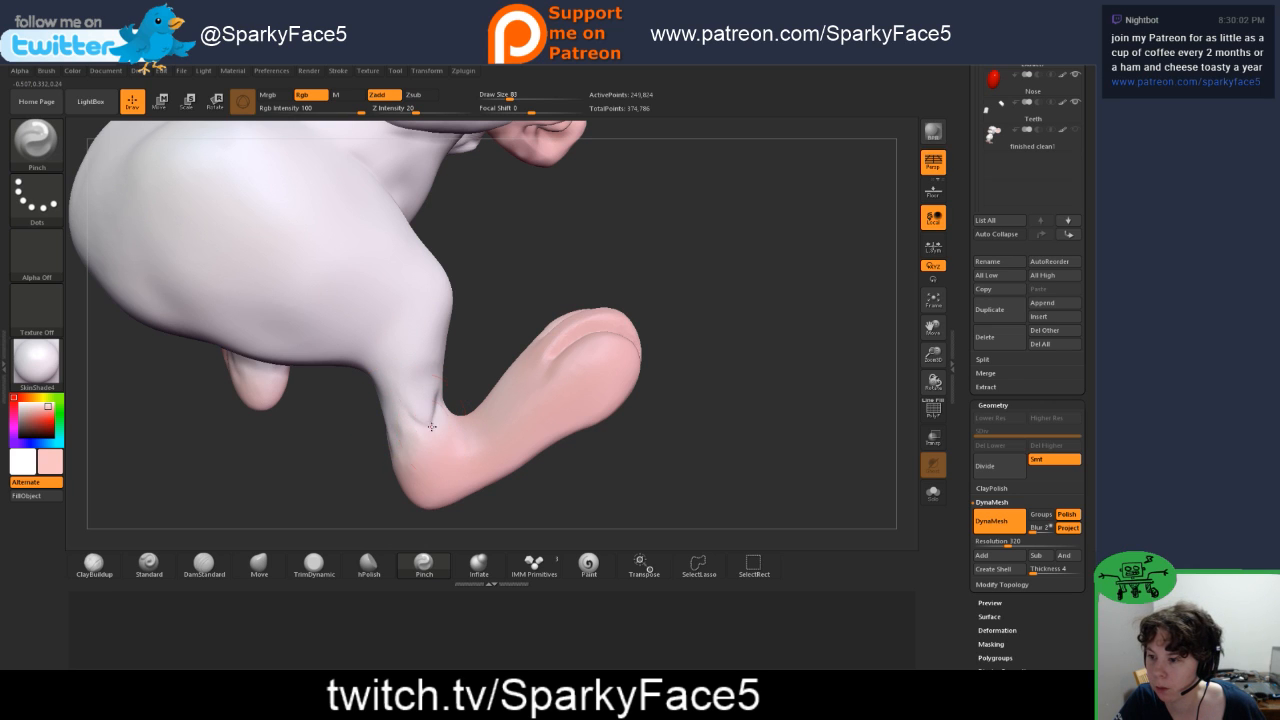
Step: Deepen the ankle crease with DamStandard and extend it around the front of the ankle above the foot
{"action": "left_click", "coordinate": [204, 565]}
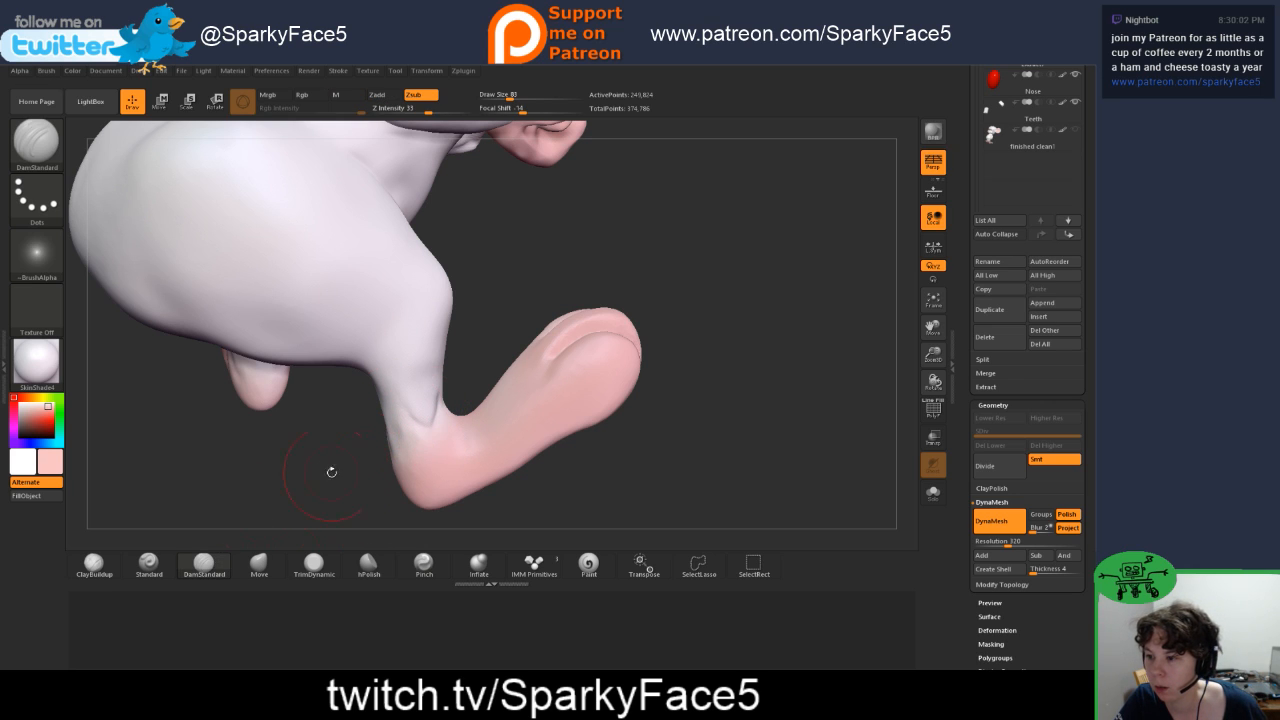
{"action": "left_click_drag", "start_coordinate": [416, 421], "coordinate": [437, 428]}
{"action": "right_click_drag", "start_coordinate": [468, 412], "coordinate": [445, 392]}
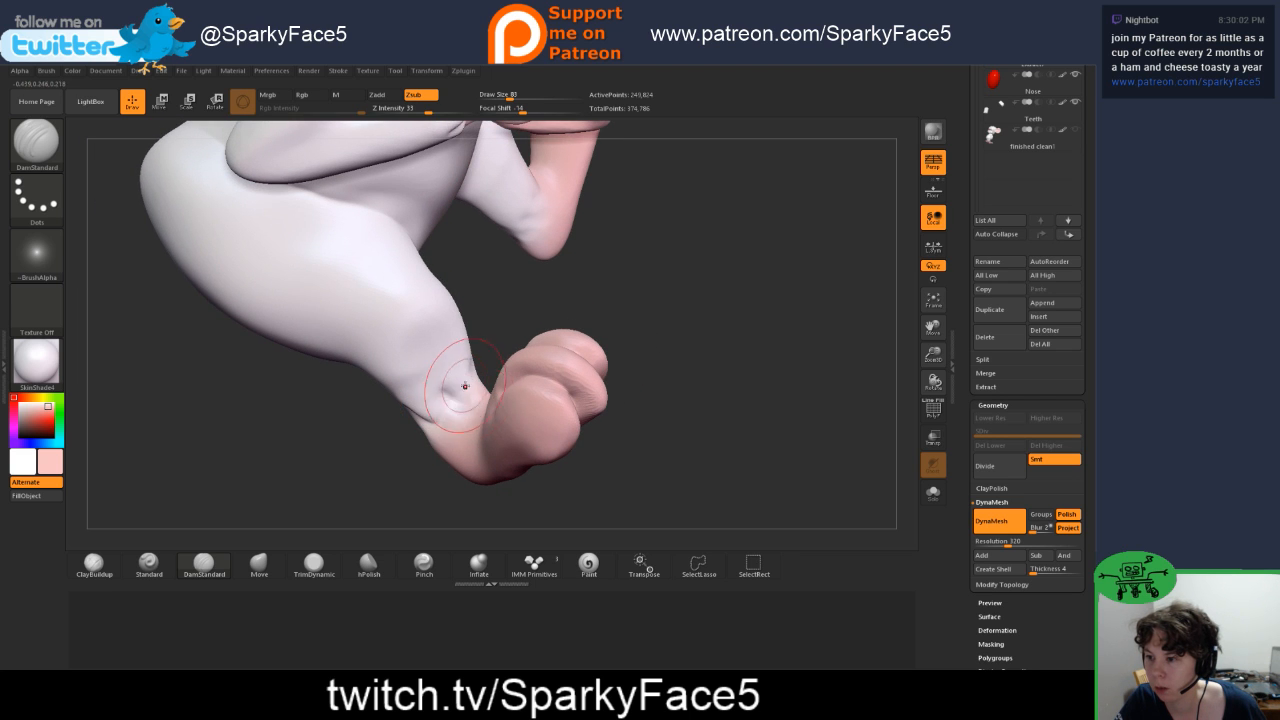
{"action": "left_click_drag", "start_coordinate": [468, 370], "coordinate": [451, 409]}
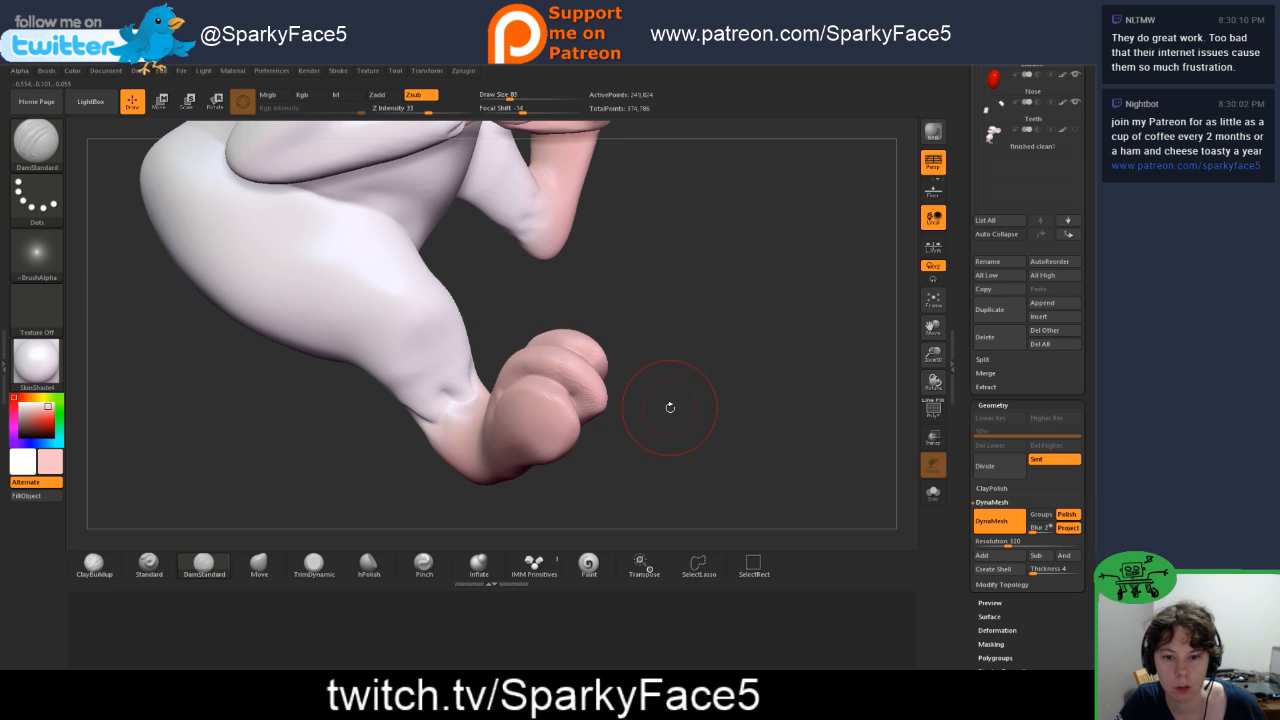
Step: Continue the DamStandard creases around the inner side and back of the same ankle
{"action": "mouse_move", "coordinate": [670, 407]}
{"action": "left_mouse_down"}
{"action": "mouse_move", "coordinate": [638, 441]}
{"action": "mouse_move", "coordinate": [470, 380]}
{"action": "mouse_move", "coordinate": [481, 377]}
{"action": "left_mouse_up"}
{"action": "mouse_move", "coordinate": [604, 354]}
{"action": "left_mouse_down"}
{"action": "mouse_move", "coordinate": [546, 374]}
{"action": "mouse_move", "coordinate": [509, 361]}
{"action": "mouse_move", "coordinate": [505, 376]}
{"action": "mouse_move", "coordinate": [530, 357]}
{"action": "mouse_move", "coordinate": [512, 362]}
{"action": "left_mouse_up"}
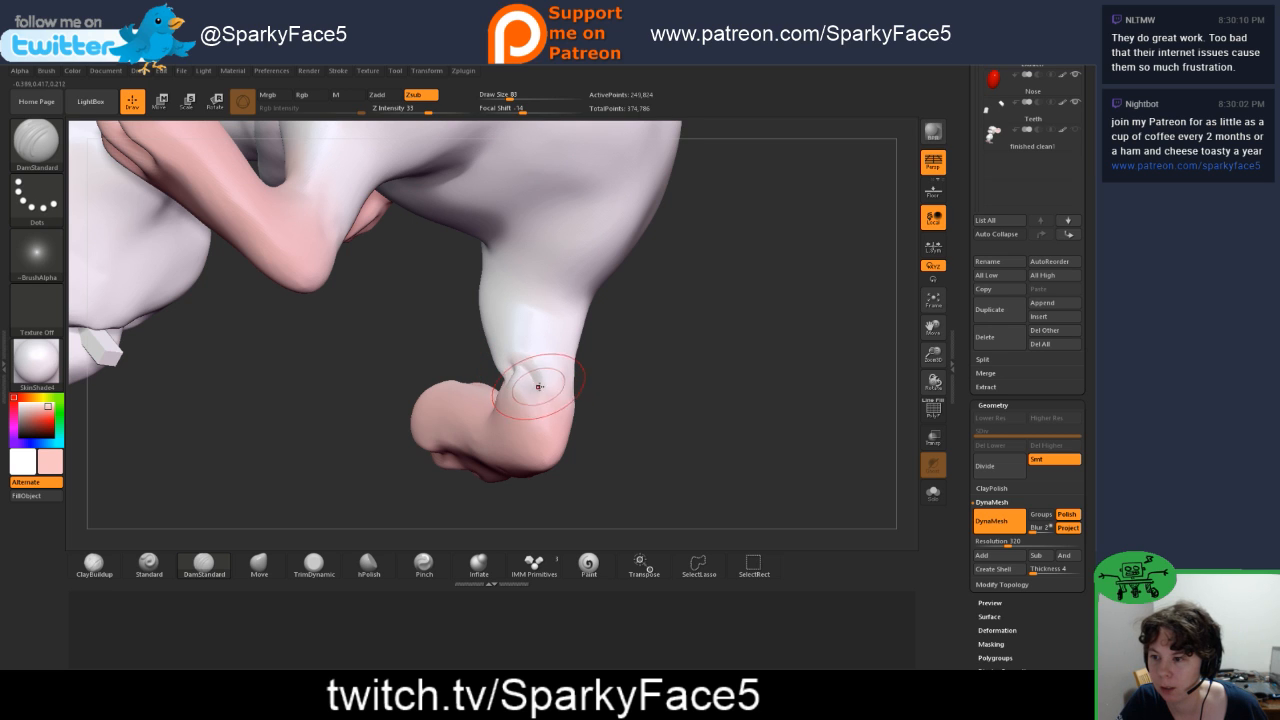
{"action": "mouse_move", "coordinate": [538, 386]}
{"action": "left_mouse_down"}
{"action": "mouse_move", "coordinate": [530, 400]}
{"action": "mouse_move", "coordinate": [533, 390]}
{"action": "left_mouse_up"}
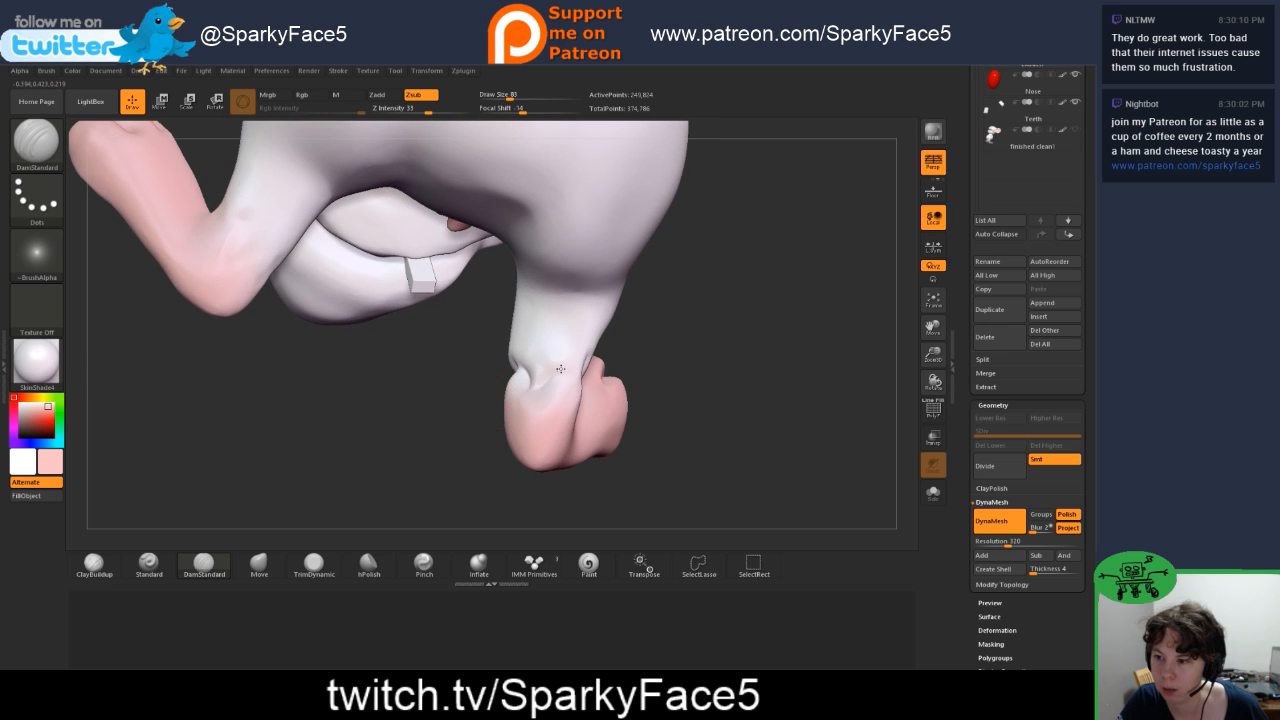
{"action": "left_click_drag", "start_coordinate": [657, 354], "coordinate": [557, 369]}
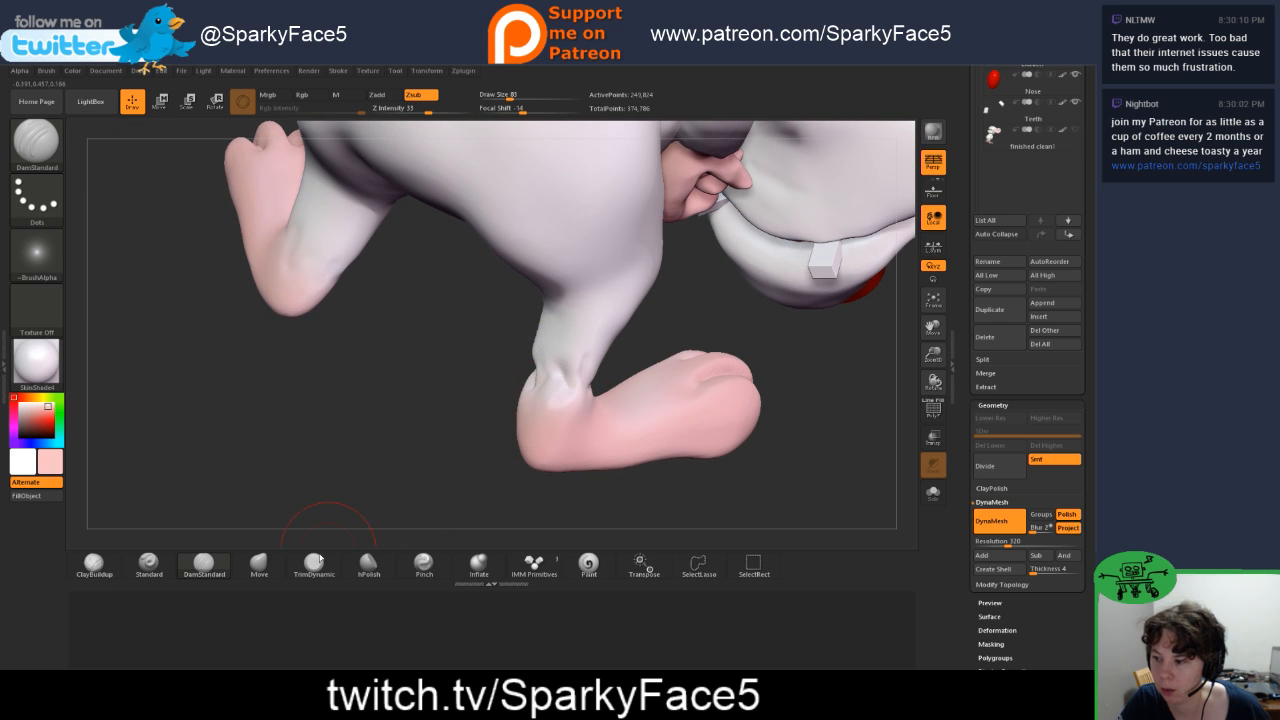
Step: Reshape the back of the ankle above the heel with the Move brush and sharpen its creases with Pinch
{"action": "left_click", "coordinate": [259, 564]}
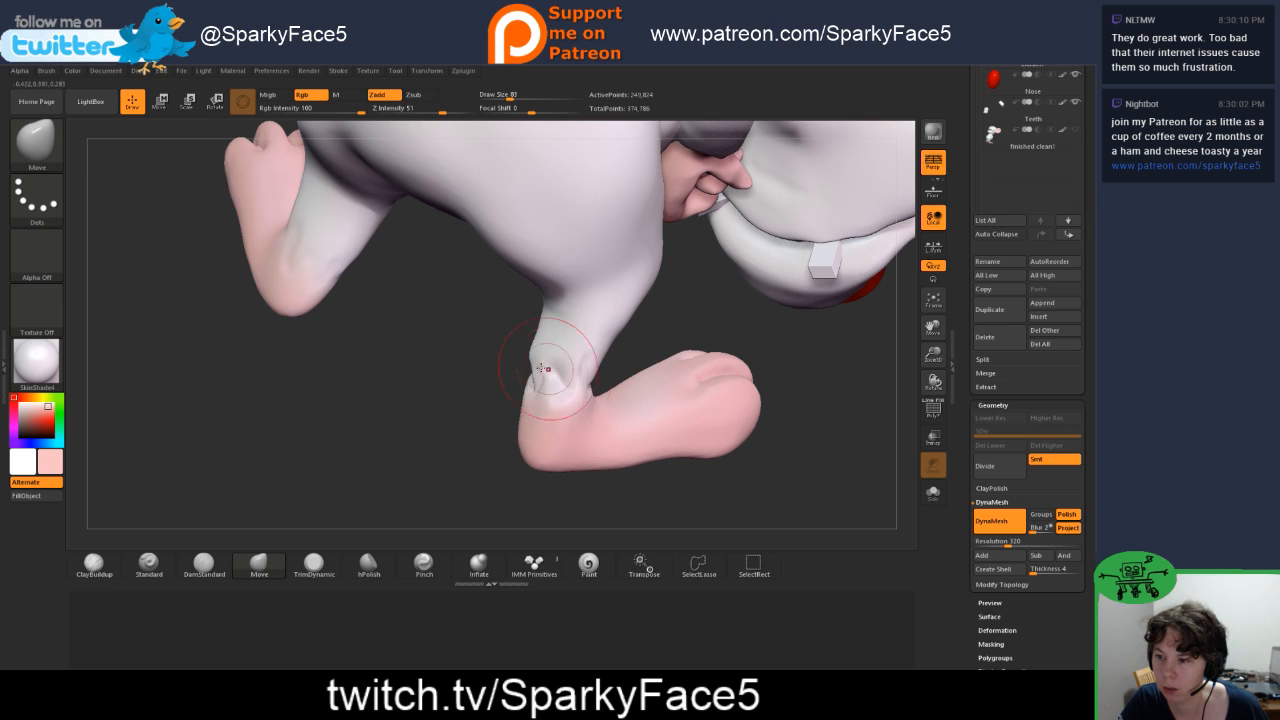
{"action": "left_click_drag", "start_coordinate": [526, 368], "coordinate": [456, 360]}
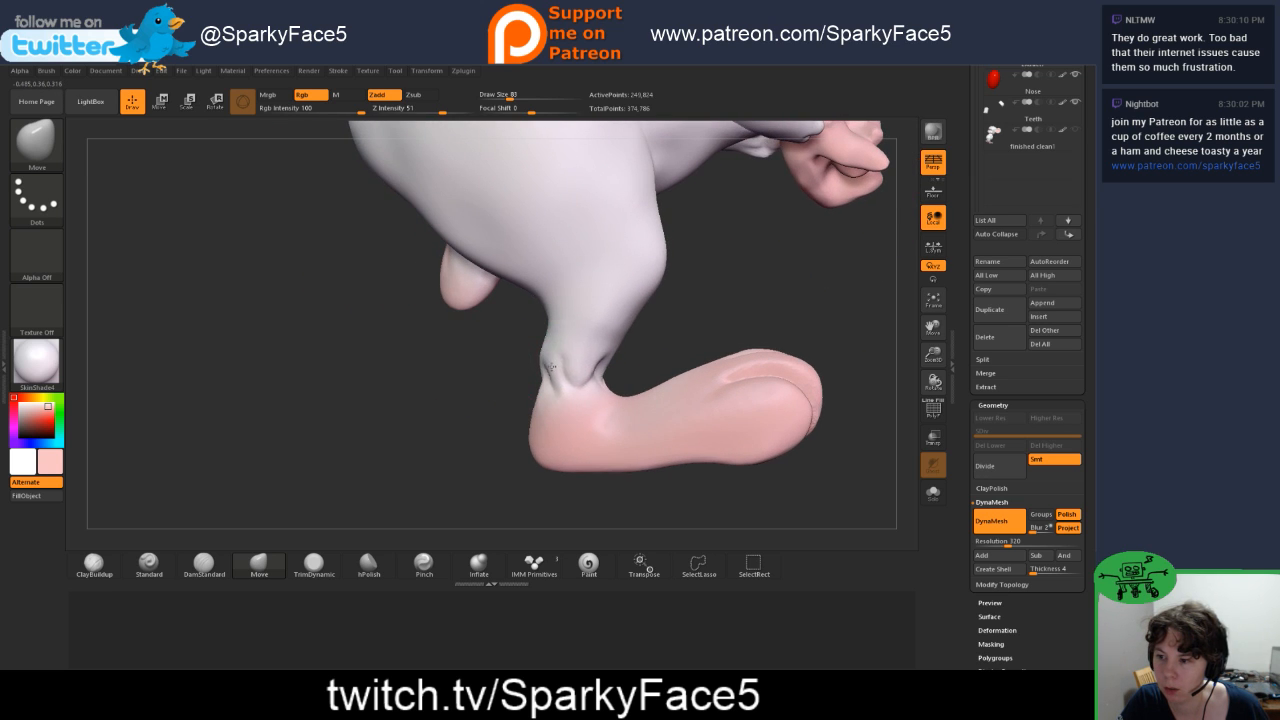
{"action": "left_click", "coordinate": [424, 564]}
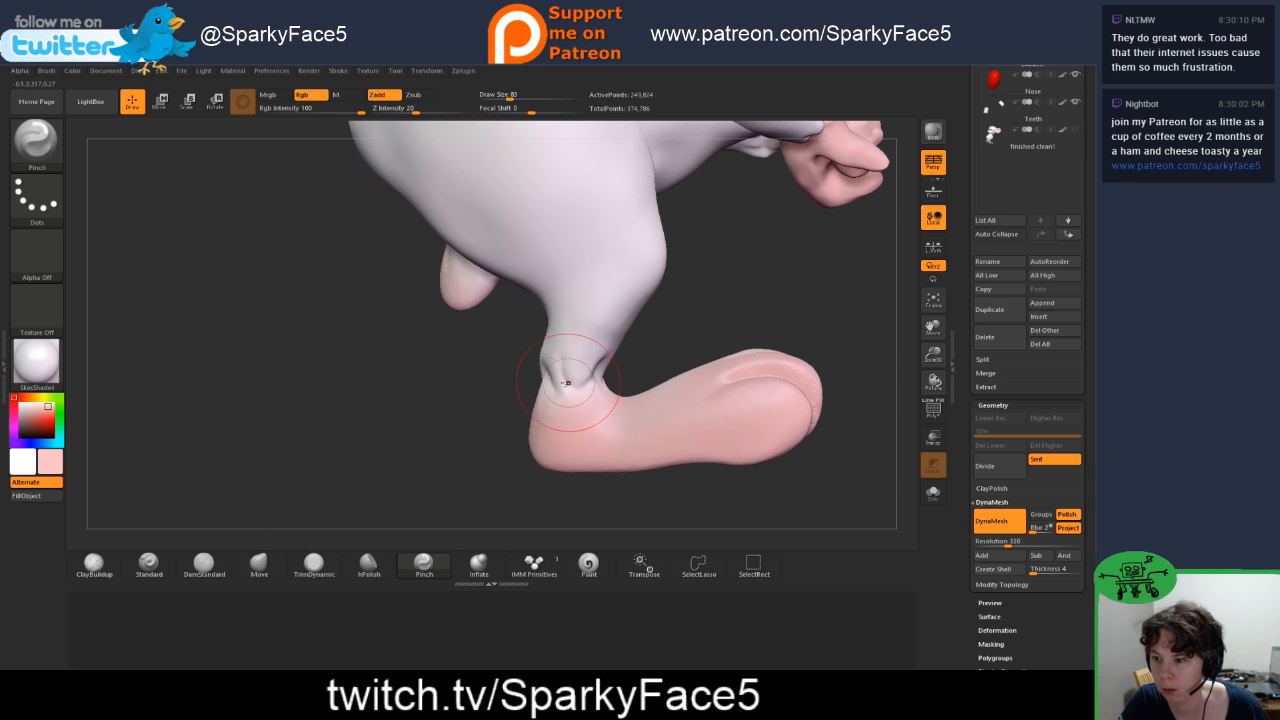
{"action": "mouse_move", "coordinate": [566, 382]}
{"action": "left_mouse_down"}
{"action": "mouse_move", "coordinate": [577, 408]}
{"action": "mouse_move", "coordinate": [622, 430]}
{"action": "left_mouse_up"}
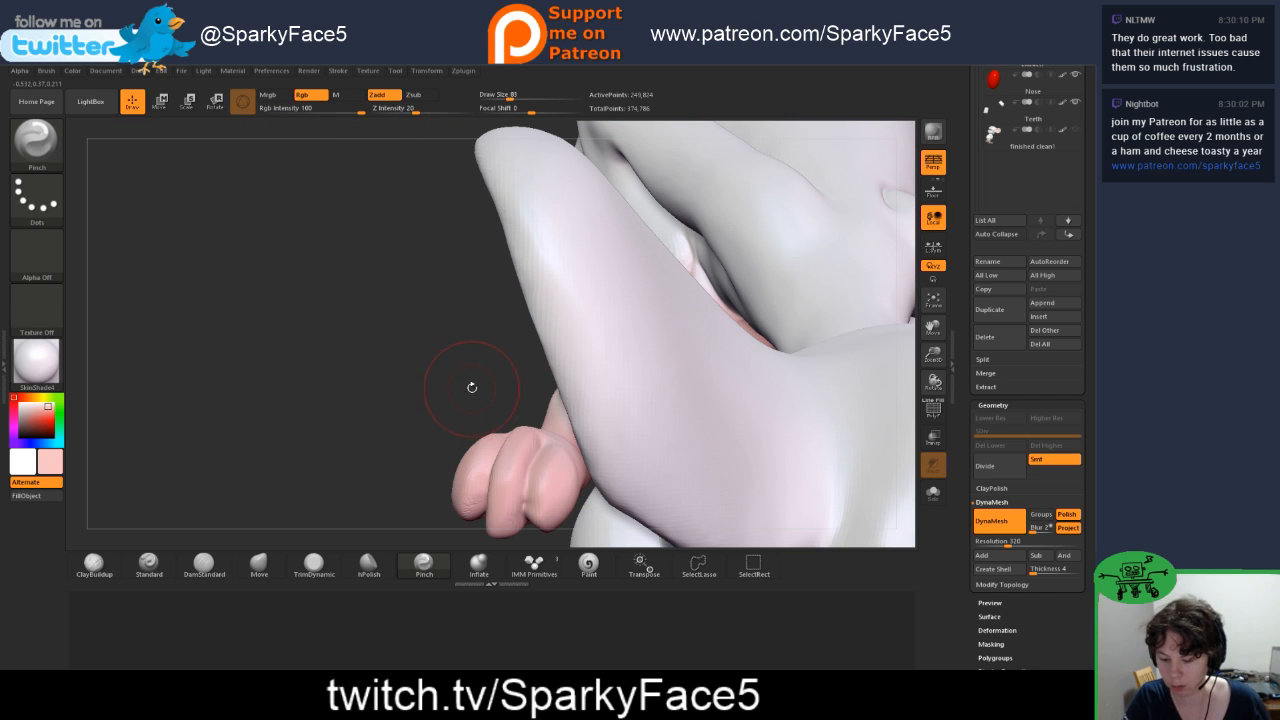
Step: Carve creases across the front and side of the other foot's ankle with DamStandard, undoing the last stroke
{"action": "key", "text": "f"}
{"action": "left_click_drag", "start_coordinate": [734, 415], "coordinate": [741, 347]}
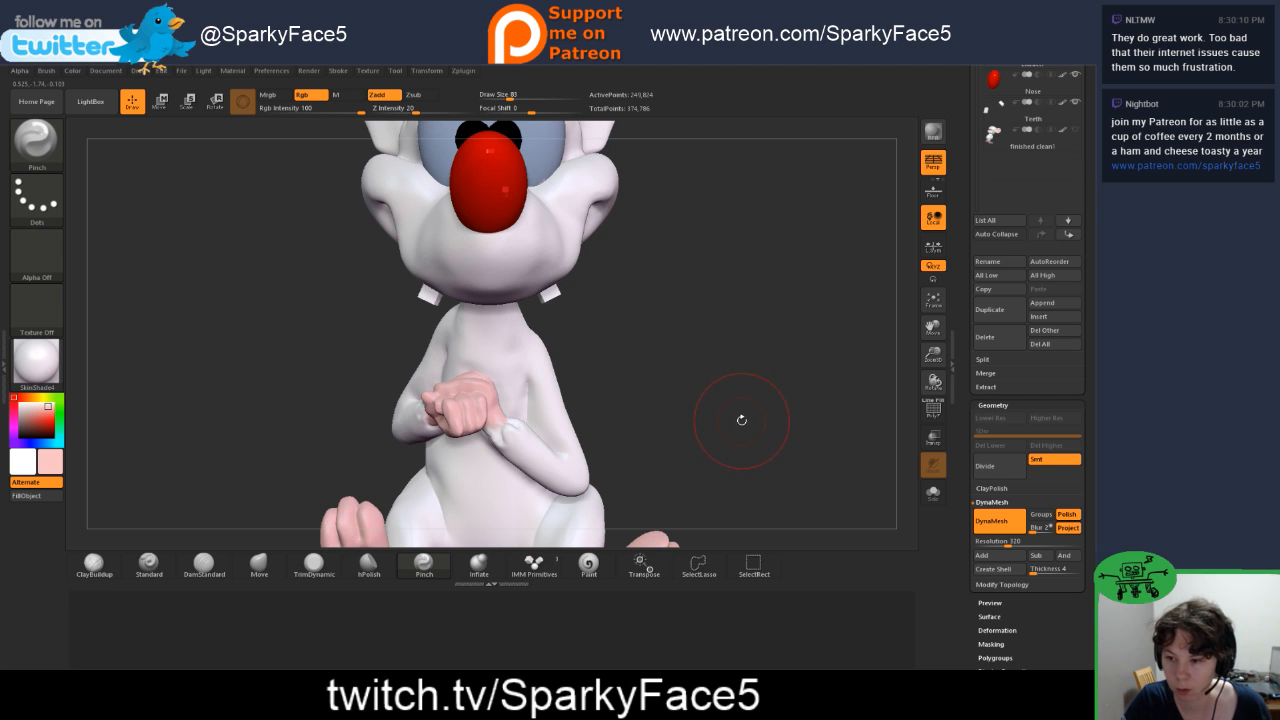
{"action": "mouse_move", "coordinate": [741, 419]}
{"action": "left_mouse_down"}
{"action": "mouse_move", "coordinate": [771, 351]}
{"action": "mouse_move", "coordinate": [764, 399]}
{"action": "mouse_move", "coordinate": [734, 430]}
{"action": "mouse_move", "coordinate": [743, 446]}
{"action": "mouse_move", "coordinate": [789, 444]}
{"action": "mouse_move", "coordinate": [741, 293]}
{"action": "mouse_move", "coordinate": [697, 363]}
{"action": "mouse_move", "coordinate": [705, 305]}
{"action": "left_mouse_up"}
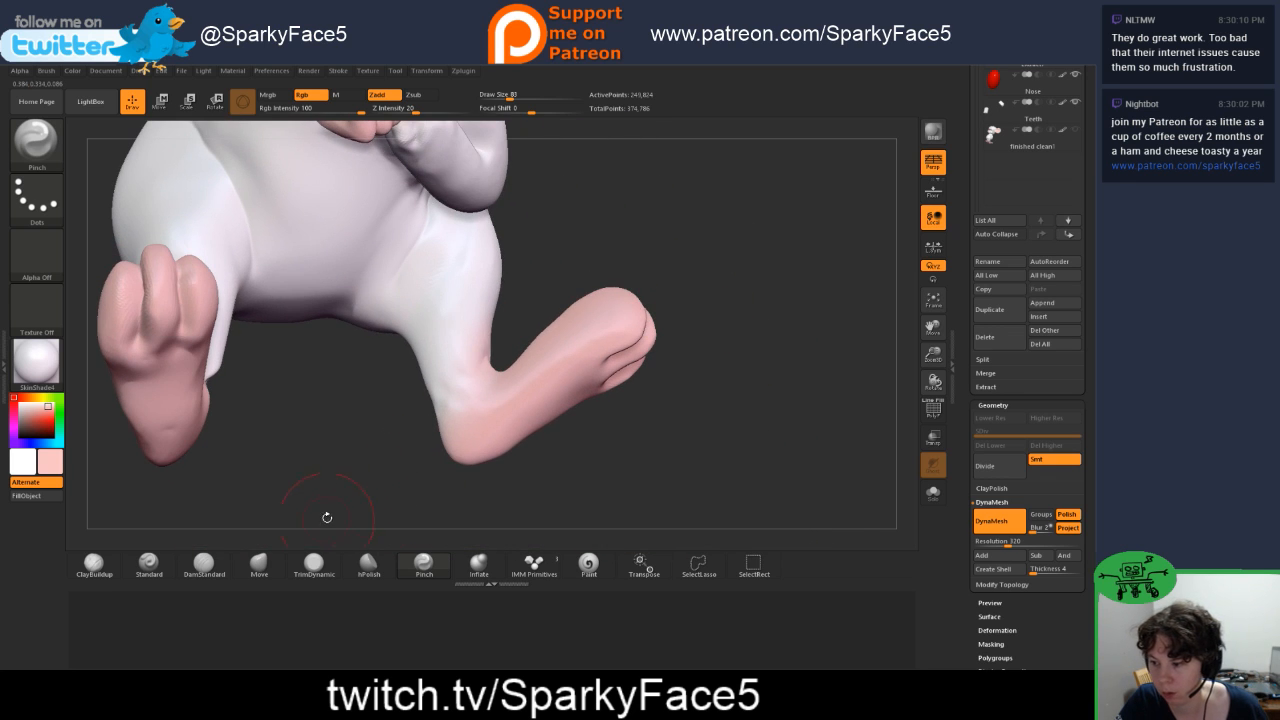
{"action": "left_click", "coordinate": [204, 563]}
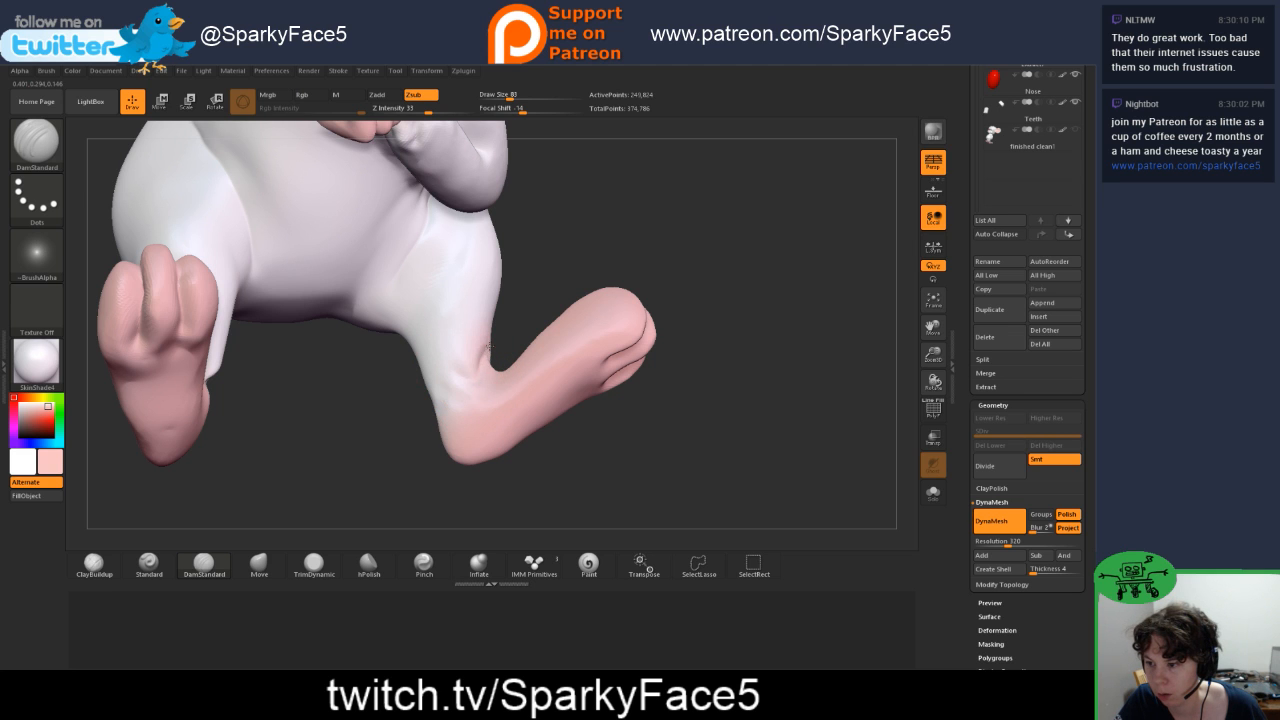
{"action": "mouse_move", "coordinate": [508, 347]}
{"action": "left_mouse_down"}
{"action": "mouse_move", "coordinate": [495, 385]}
{"action": "mouse_move", "coordinate": [432, 405]}
{"action": "left_mouse_up"}
{"action": "mouse_move", "coordinate": [486, 353]}
{"action": "left_mouse_down"}
{"action": "mouse_move", "coordinate": [567, 373]}
{"action": "mouse_move", "coordinate": [518, 357]}
{"action": "mouse_move", "coordinate": [526, 376]}
{"action": "left_mouse_up"}
{"action": "mouse_move", "coordinate": [589, 349]}
{"action": "left_mouse_down"}
{"action": "mouse_move", "coordinate": [562, 366]}
{"action": "mouse_move", "coordinate": [572, 377]}
{"action": "mouse_move", "coordinate": [557, 374]}
{"action": "mouse_move", "coordinate": [565, 391]}
{"action": "mouse_move", "coordinate": [615, 361]}
{"action": "mouse_move", "coordinate": [594, 356]}
{"action": "left_mouse_up"}
{"action": "key", "text": "ctrl+z"}
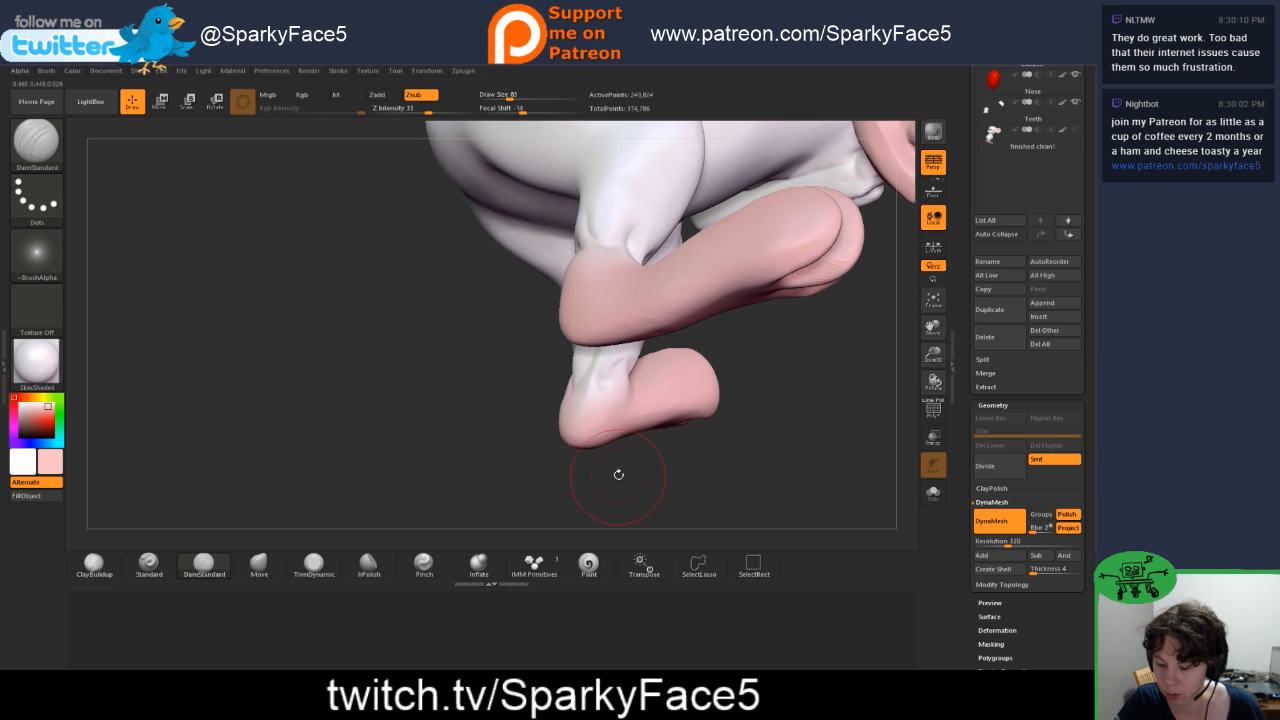
Step: Smooth and recarve the crease behind this second ankle, and adjust the contour above the heel with the Move brush
{"action": "left_click_drag", "start_coordinate": [668, 458], "coordinate": [651, 483]}
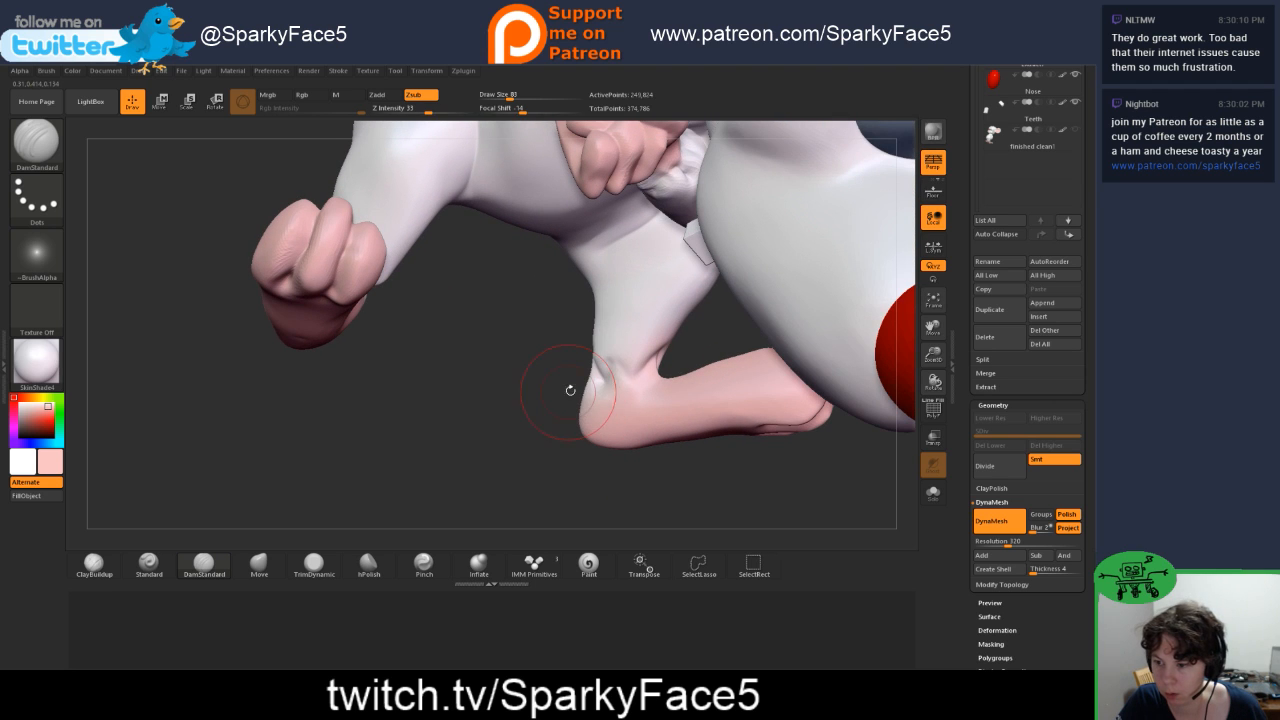
{"action": "key", "text": "shift"}
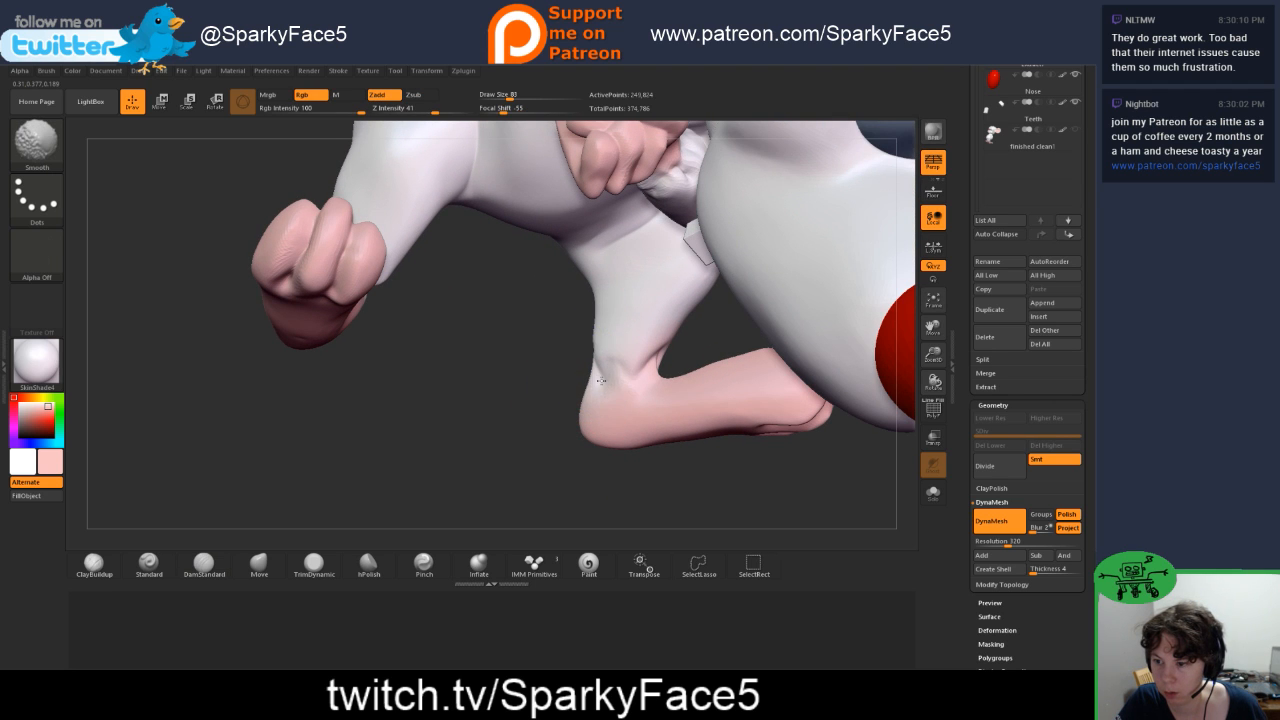
{"action": "left_click_drag", "start_coordinate": [530, 396], "coordinate": [612, 396]}
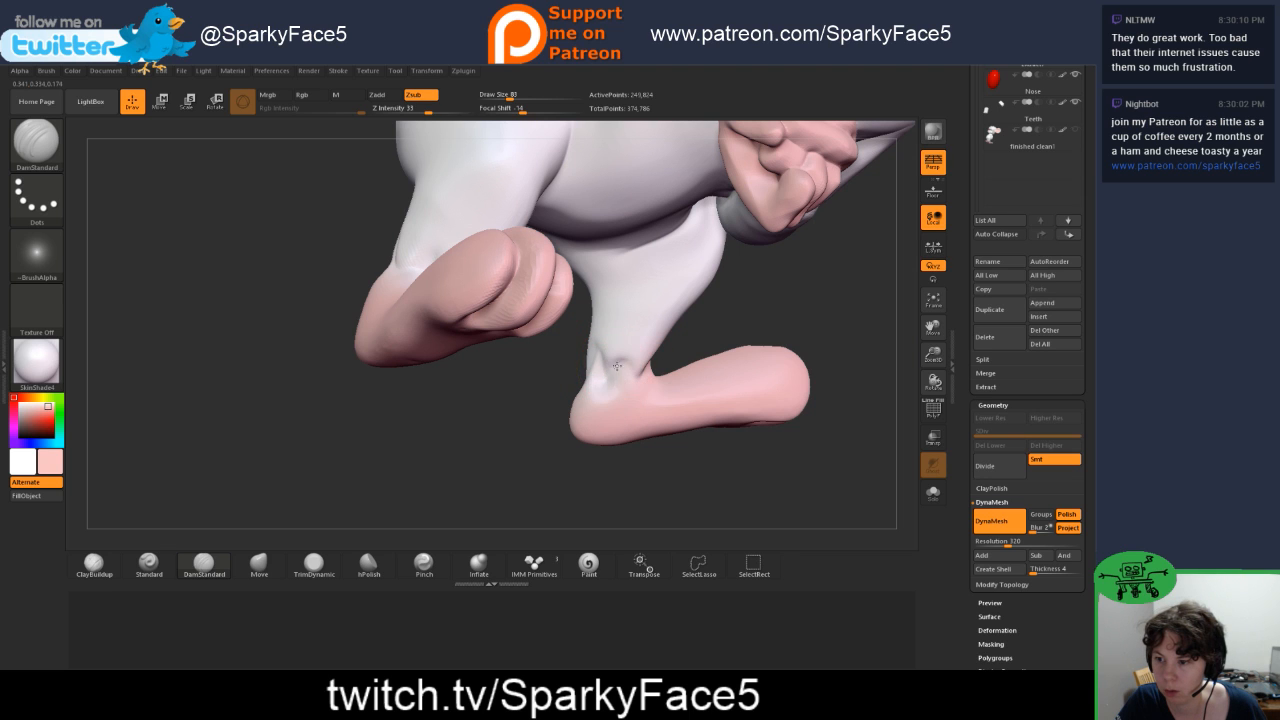
{"action": "key", "text": "shift"}
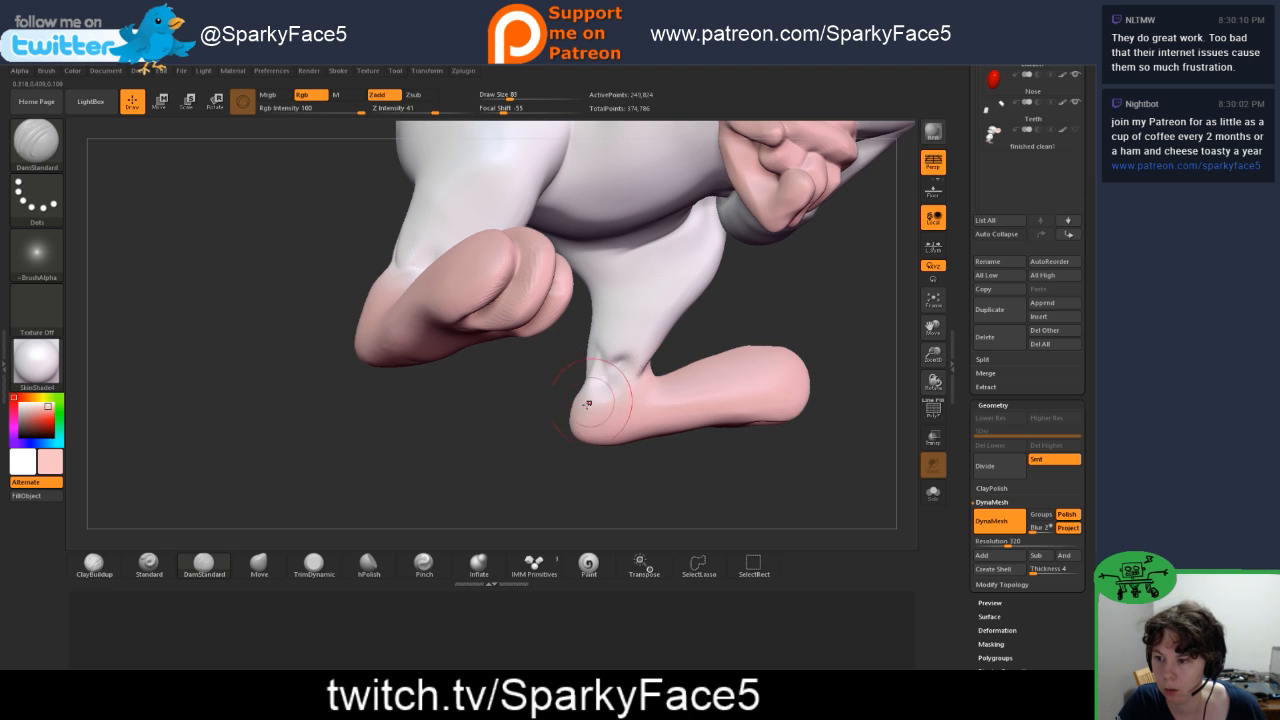
{"action": "mouse_move", "coordinate": [654, 471]}
{"action": "left_mouse_down"}
{"action": "mouse_move", "coordinate": [650, 452]}
{"action": "mouse_move", "coordinate": [619, 436]}
{"action": "left_mouse_up"}
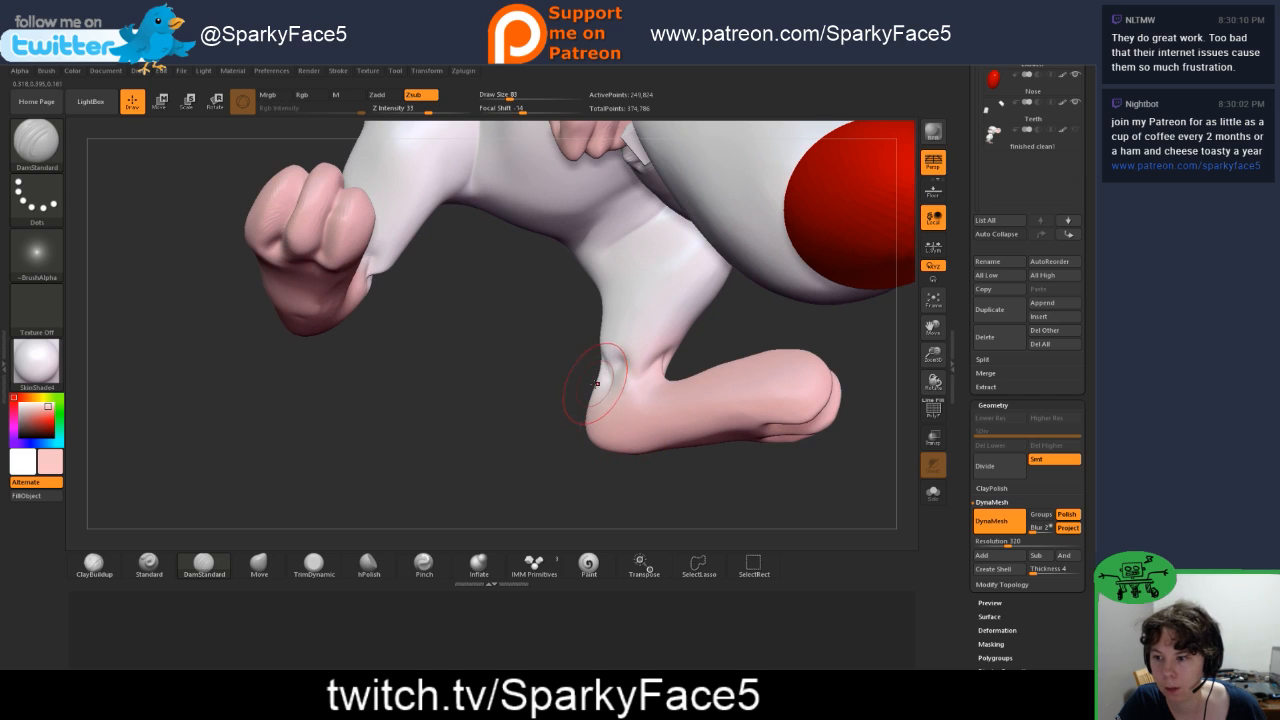
{"action": "left_click", "coordinate": [247, 572]}
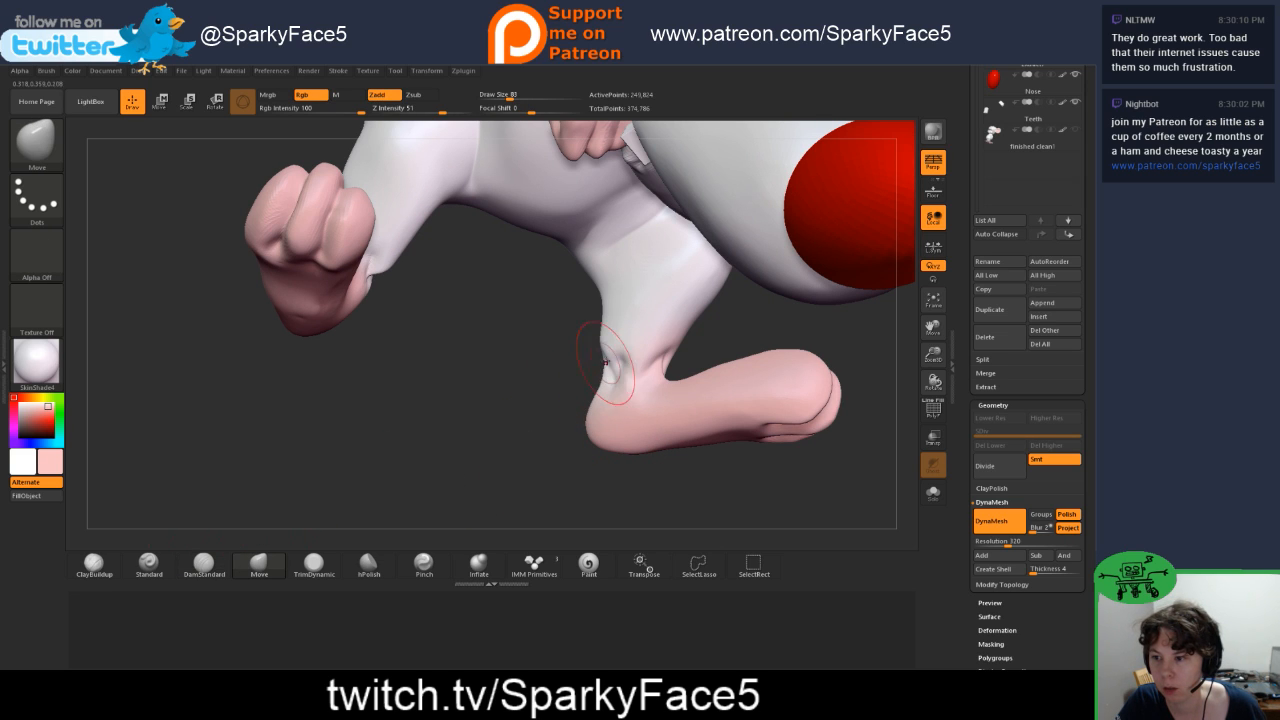
{"action": "left_click_drag", "start_coordinate": [600, 355], "coordinate": [617, 372]}
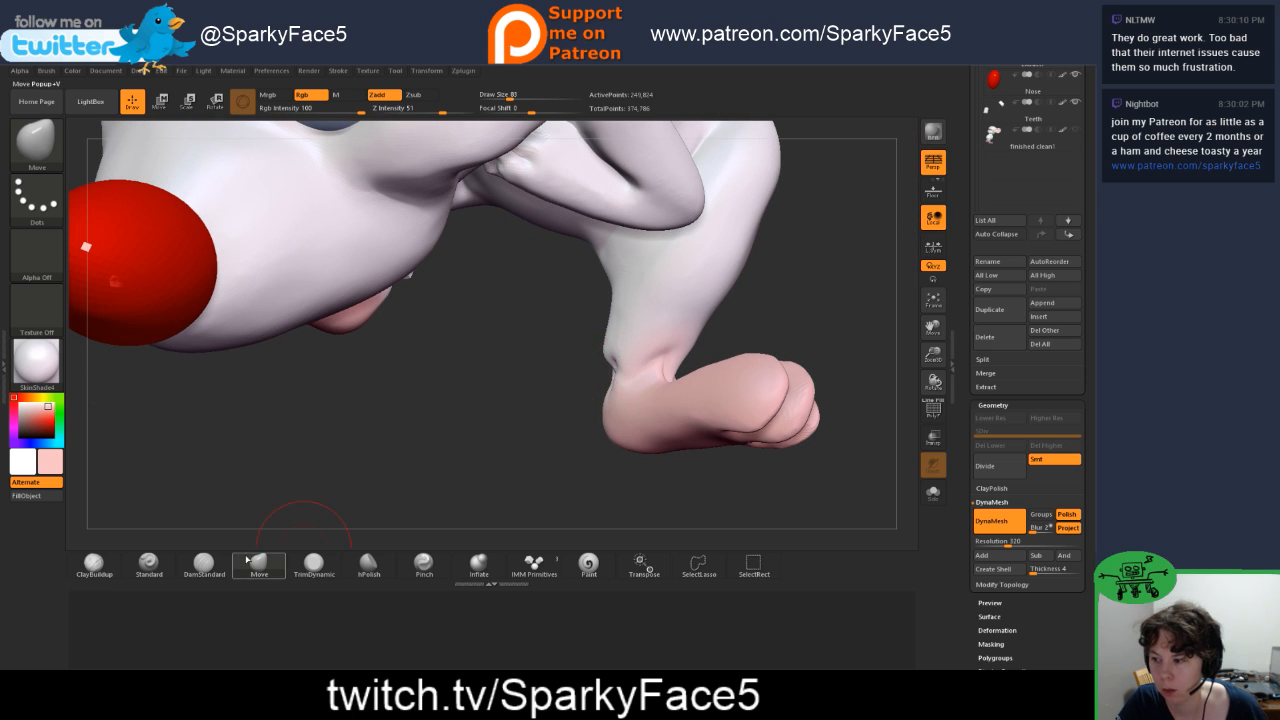
Step: Carve DamStandard creases across the front and outer side of the second ankle where the leg meets the foot
{"action": "left_click", "coordinate": [203, 565]}
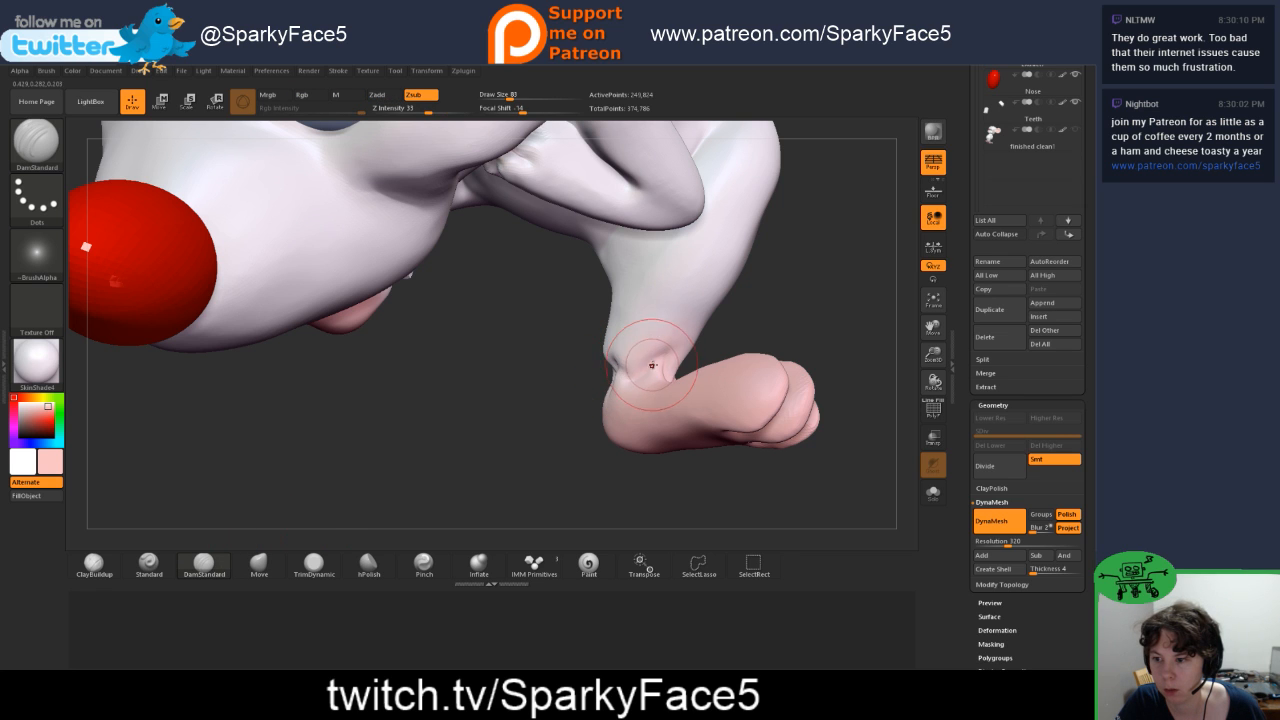
{"action": "left_click_drag", "start_coordinate": [652, 365], "coordinate": [632, 368]}
{"action": "mouse_move", "coordinate": [748, 335]}
{"action": "left_mouse_down"}
{"action": "mouse_move", "coordinate": [682, 354]}
{"action": "mouse_move", "coordinate": [690, 380]}
{"action": "left_mouse_up"}
{"action": "mouse_move", "coordinate": [766, 352]}
{"action": "left_mouse_down"}
{"action": "mouse_move", "coordinate": [733, 376]}
{"action": "mouse_move", "coordinate": [702, 376]}
{"action": "mouse_move", "coordinate": [714, 370]}
{"action": "left_mouse_up"}
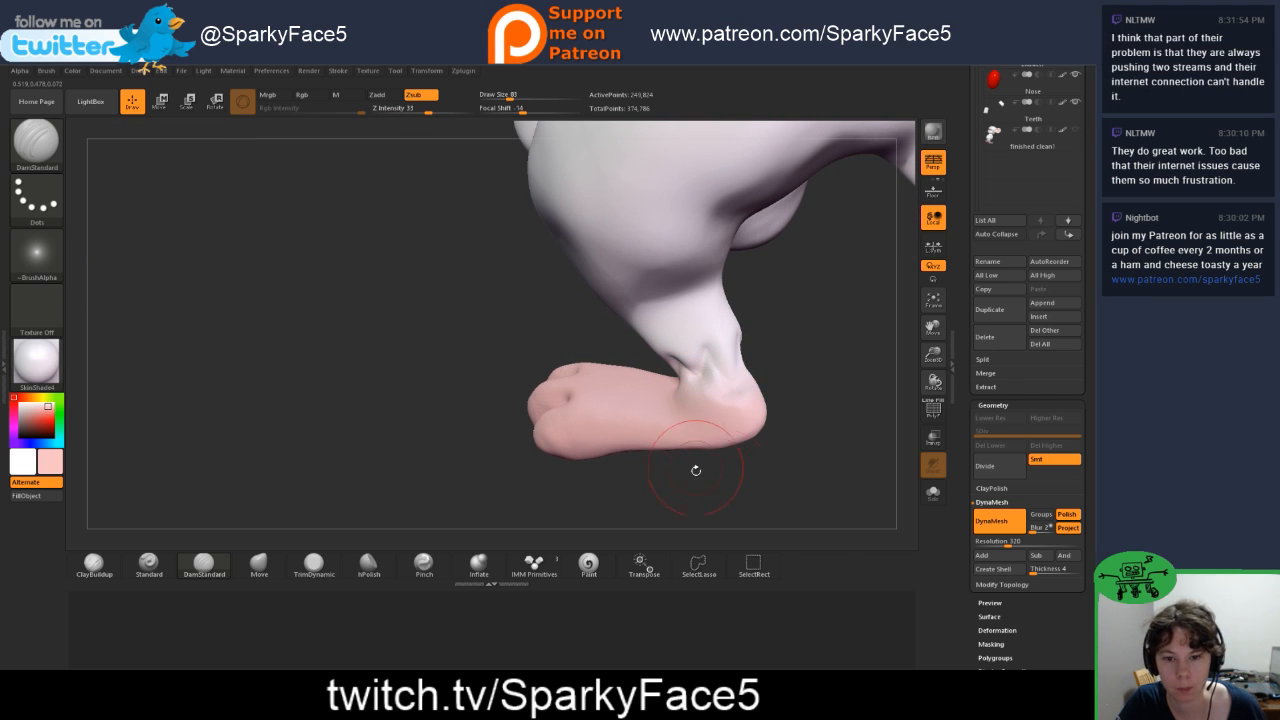
Step: Adjust the folds at the back and front of the second ankle with the Move Topological brush
{"action": "key", "text": "b"}
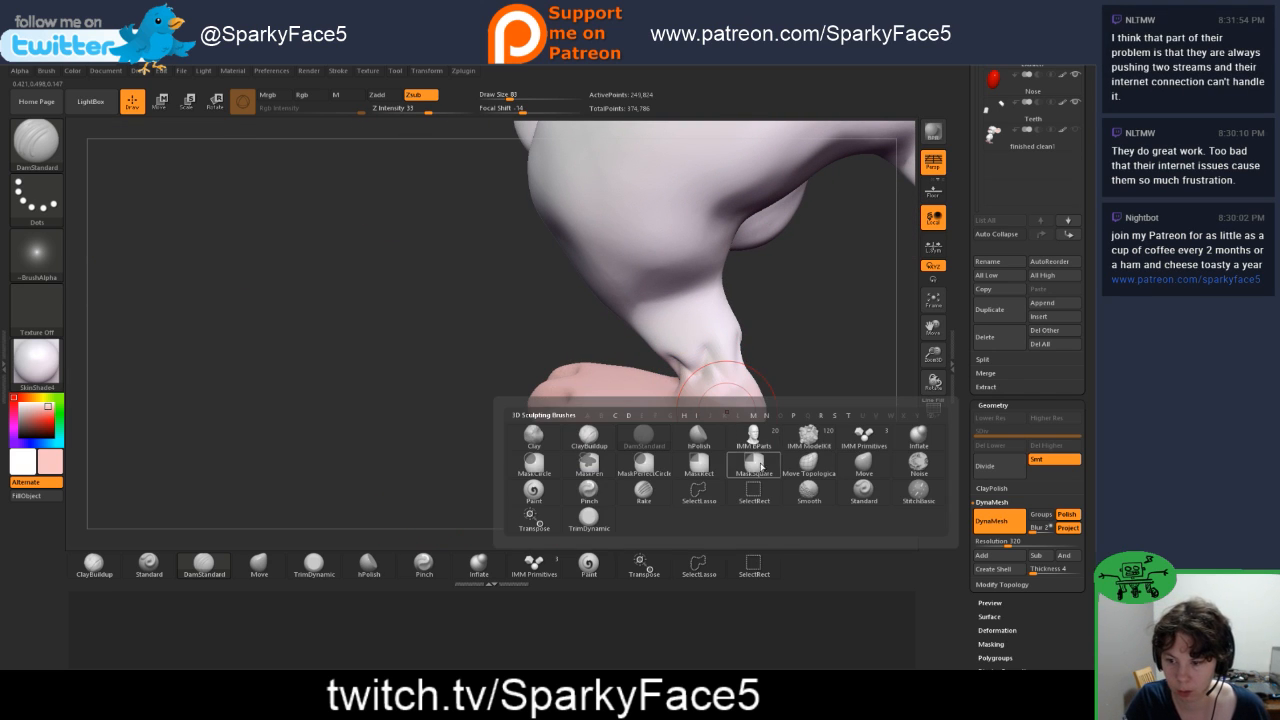
{"action": "left_click", "coordinate": [808, 465]}
{"action": "left_click_drag", "start_coordinate": [808, 440], "coordinate": [750, 395]}
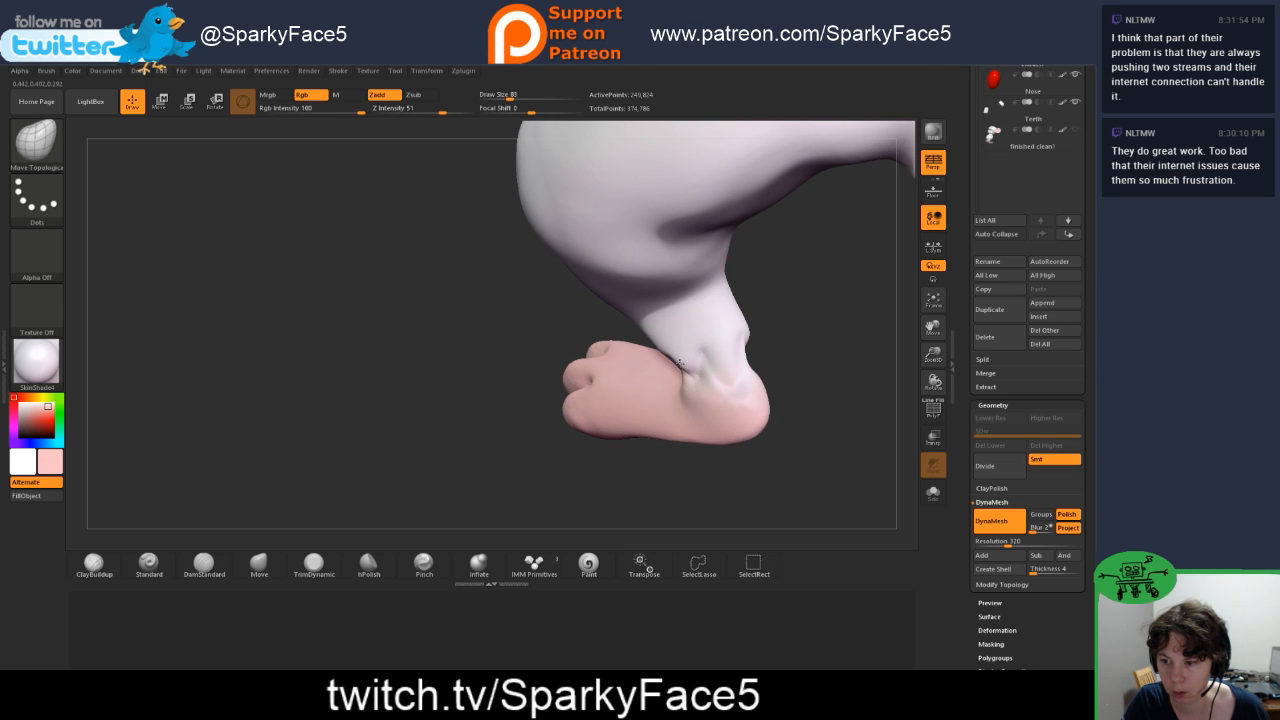
{"action": "left_click_drag", "start_coordinate": [796, 368], "coordinate": [805, 393]}
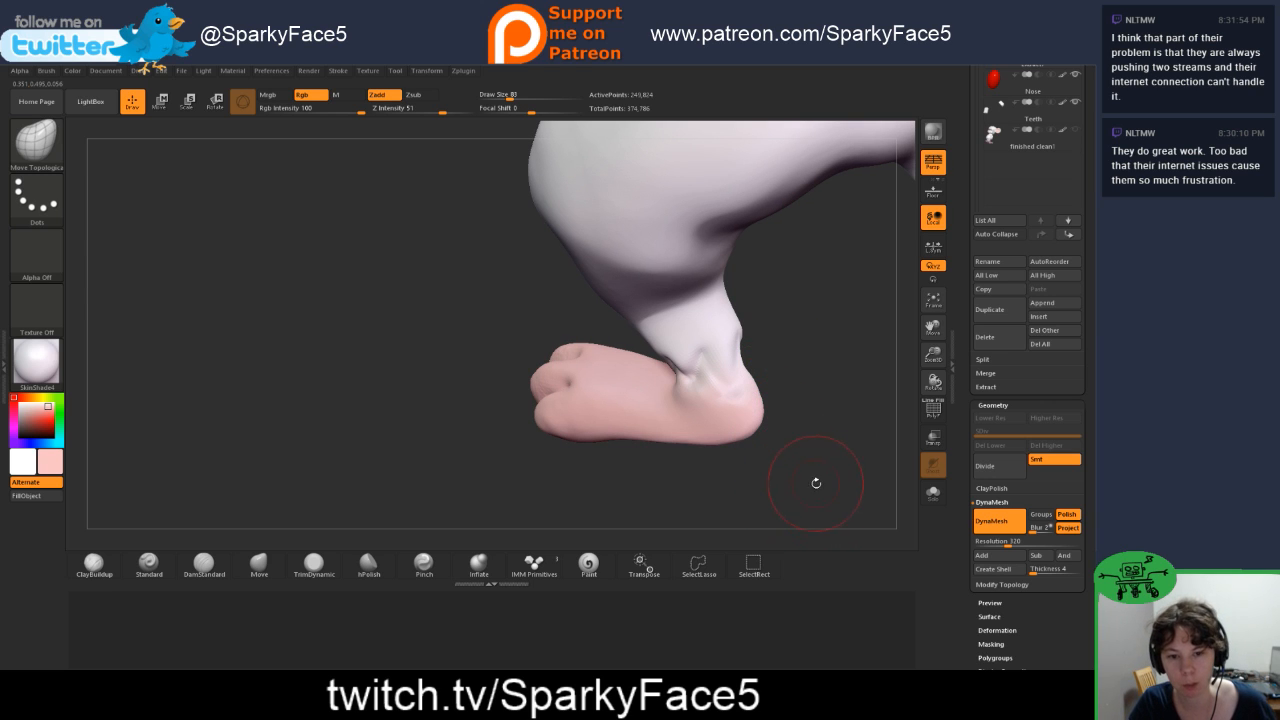
{"action": "mouse_move", "coordinate": [502, 452]}
{"action": "left_mouse_down"}
{"action": "mouse_move", "coordinate": [582, 432]}
{"action": "mouse_move", "coordinate": [589, 414]}
{"action": "left_mouse_up"}
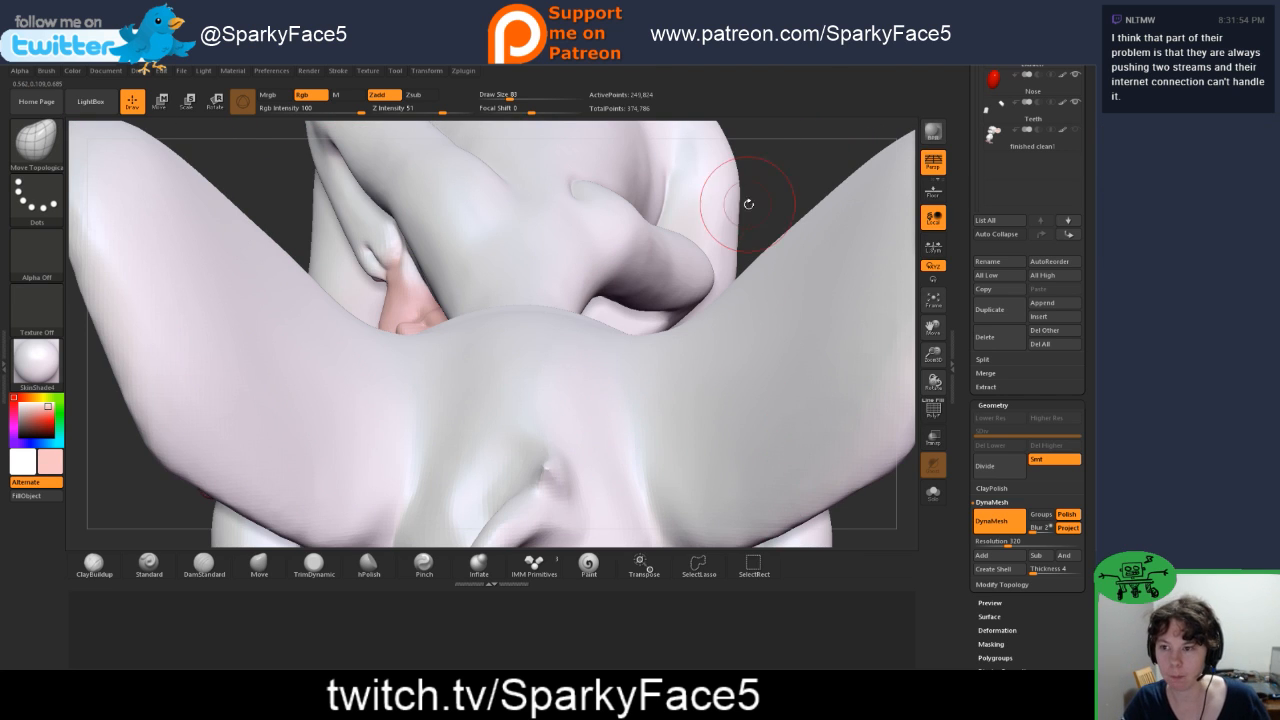
{"action": "left_click_drag", "start_coordinate": [760, 210], "coordinate": [659, 452]}
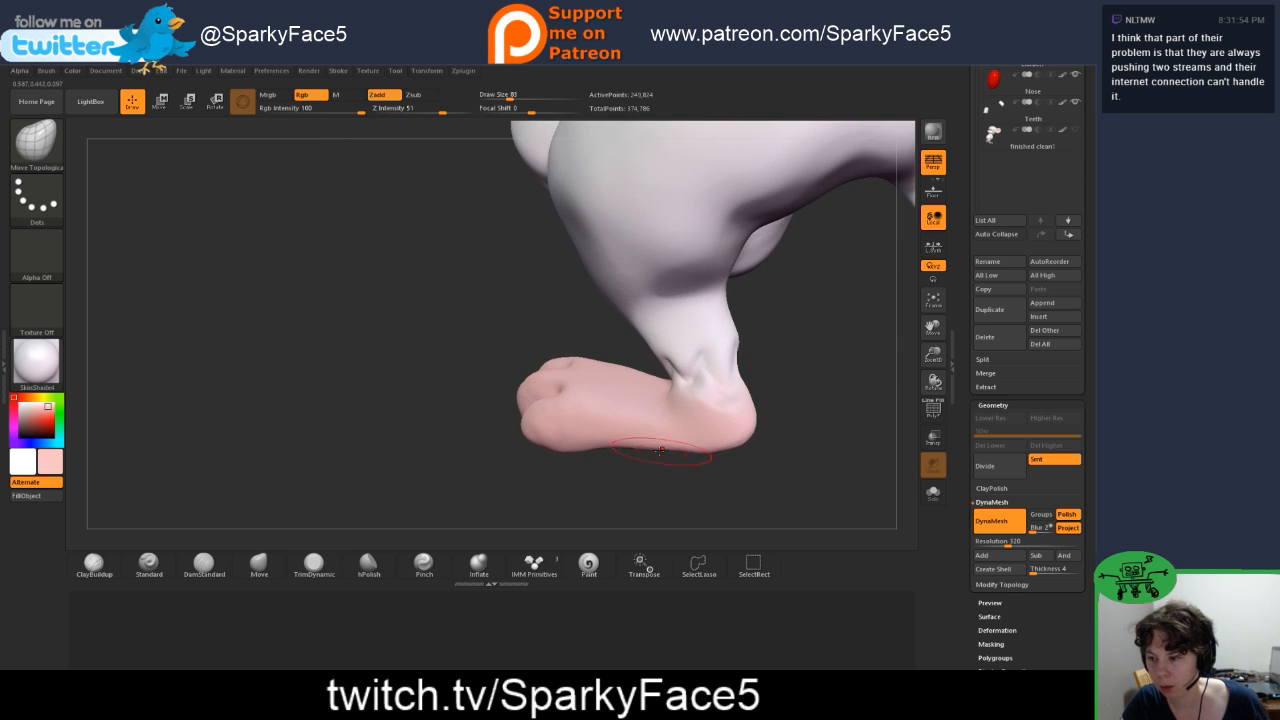
Step: Refine the second ankle's side and back creases with DamStandard and soften them with Smooth
{"action": "left_click", "coordinate": [203, 566]}
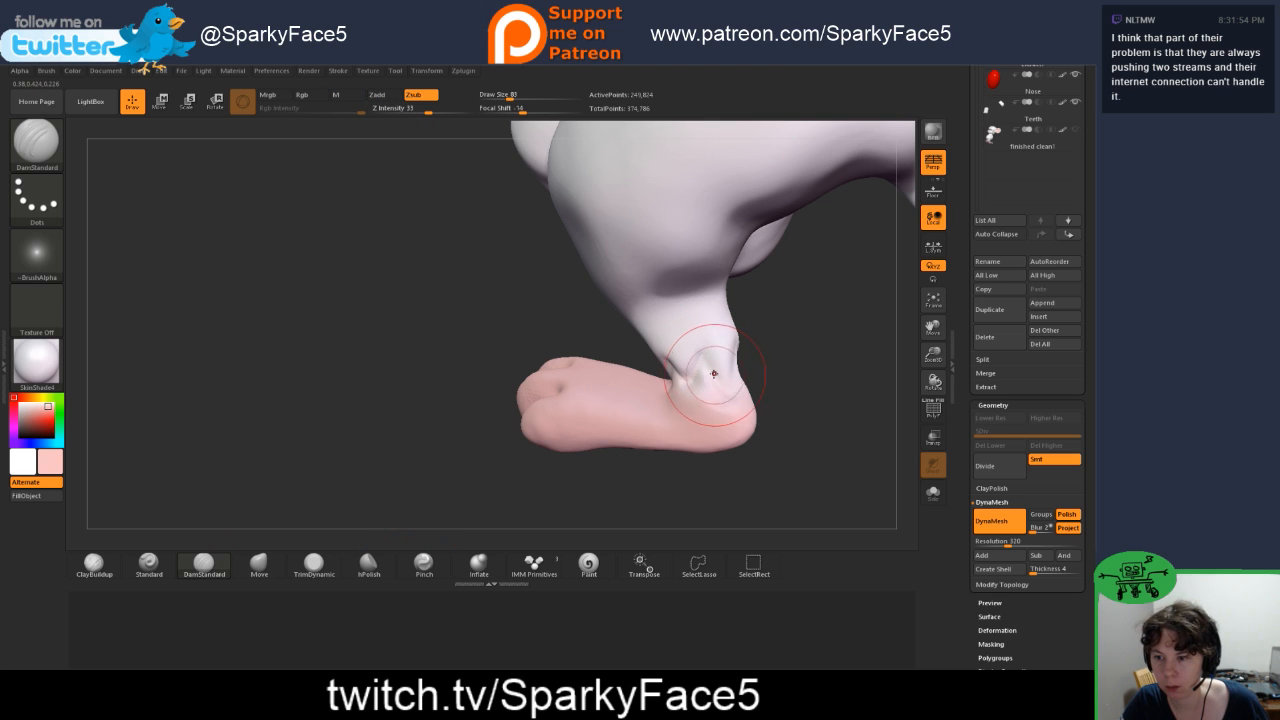
{"action": "mouse_move", "coordinate": [822, 380]}
{"action": "left_mouse_down"}
{"action": "mouse_move", "coordinate": [782, 370]}
{"action": "mouse_move", "coordinate": [736, 386]}
{"action": "left_mouse_up"}
{"action": "left_click_drag", "start_coordinate": [826, 384], "coordinate": [743, 373]}
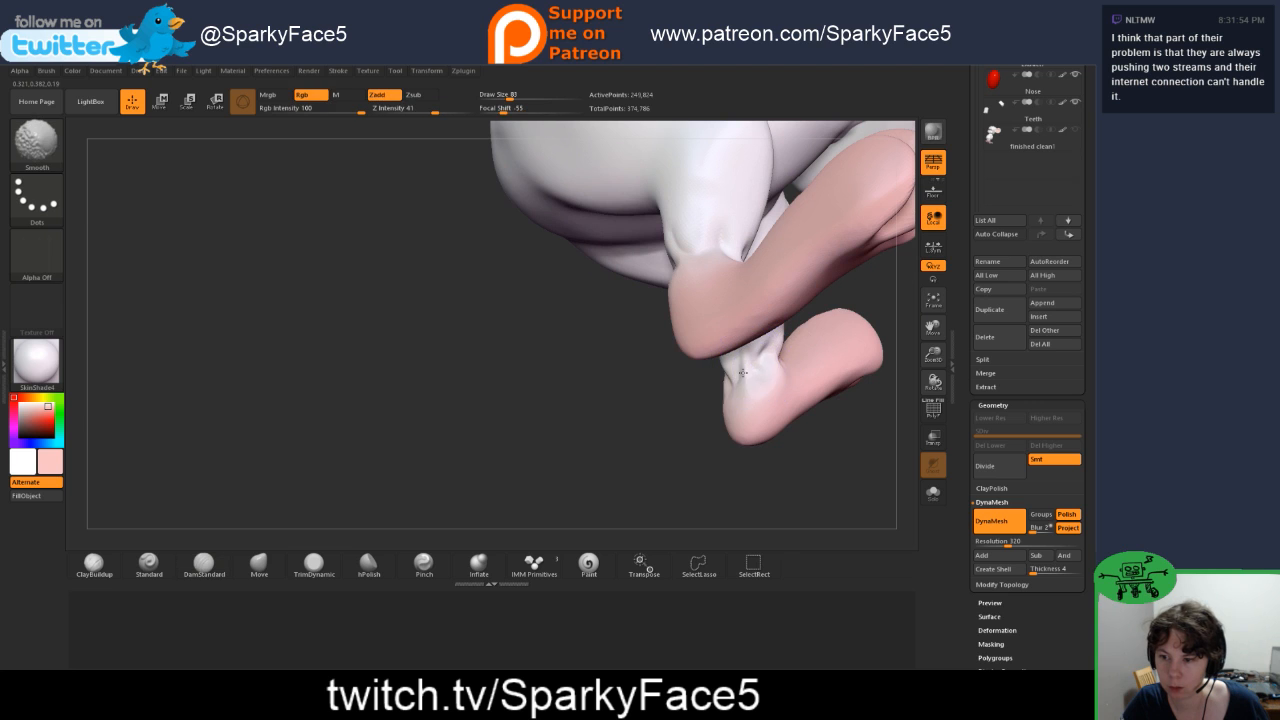
{"action": "left_click_drag", "start_coordinate": [700, 414], "coordinate": [679, 361]}
Step: Frame the whole mouse and set the body's DynaMesh resolution to 432
{"action": "key", "text": "f"}
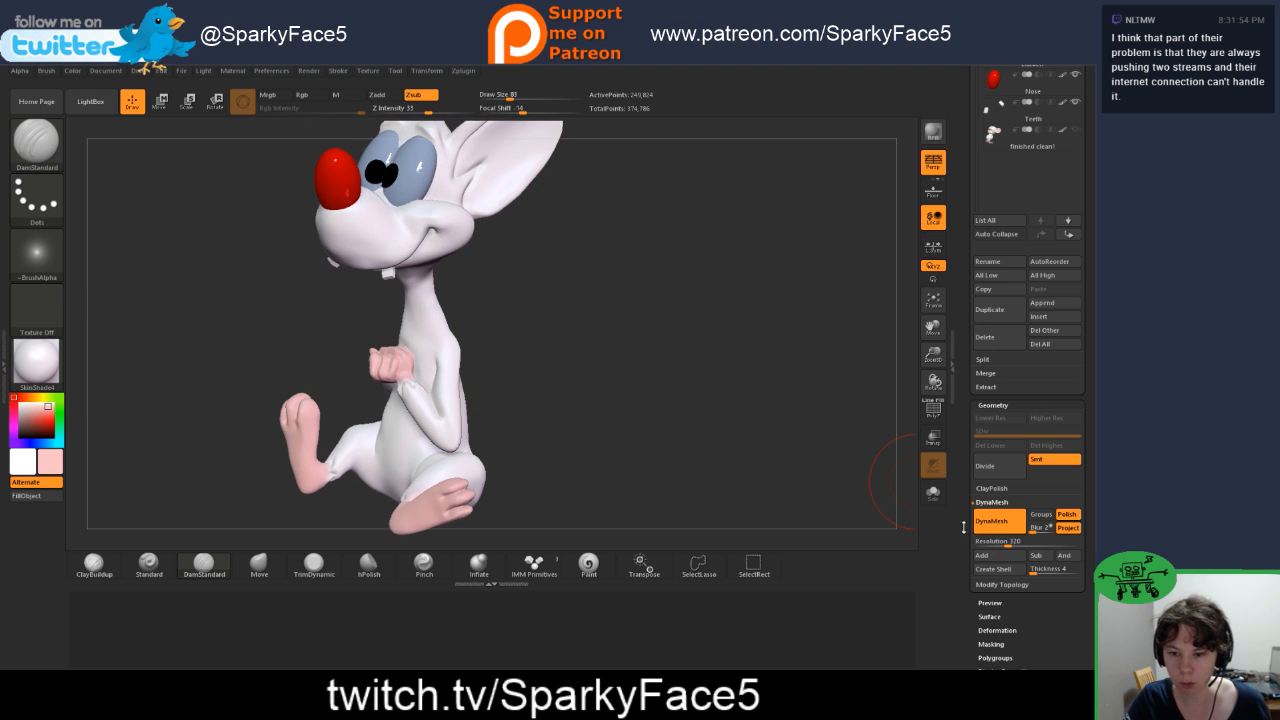
{"action": "left_click_drag", "start_coordinate": [1006, 542], "coordinate": [1020, 542]}
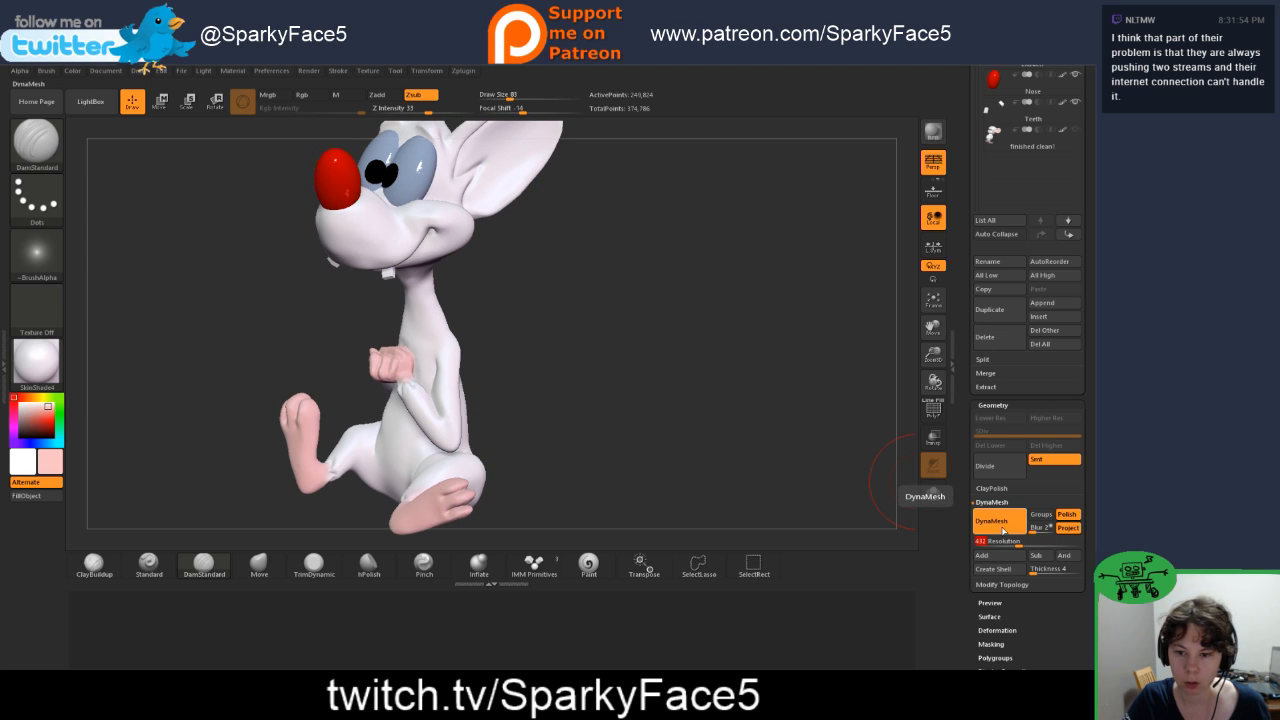
{"action": "left_click", "coordinate": [1004, 527]}
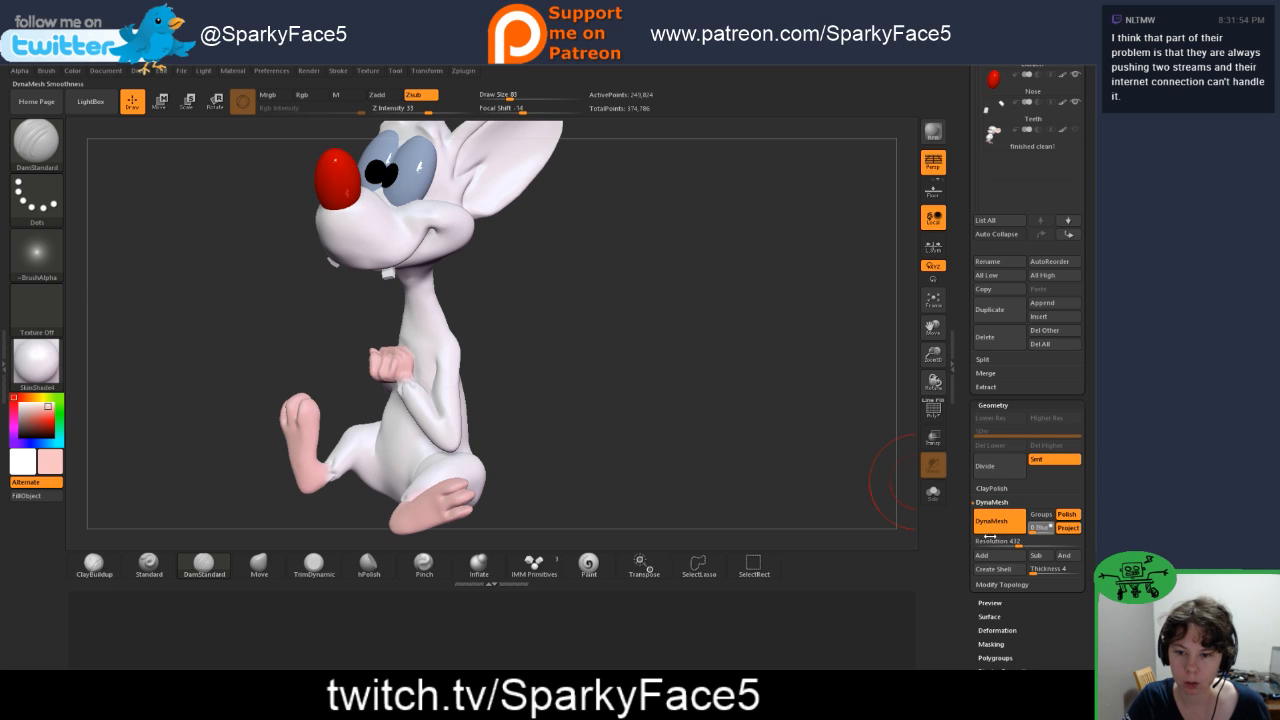
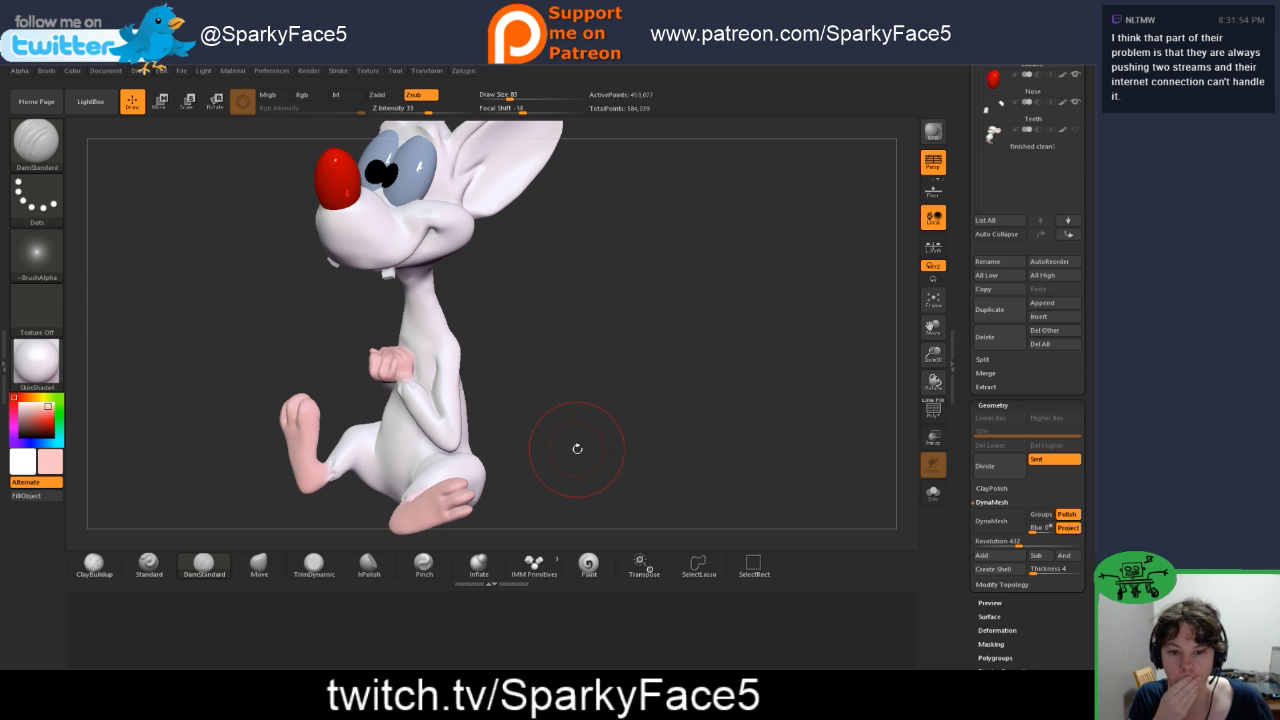
Step: Reduce the DamStandard draw size to 41 and deepen the crease on the outer side of the mouse's right ankle
{"action": "left_click_drag", "start_coordinate": [559, 470], "coordinate": [733, 365]}
{"action": "mouse_move", "coordinate": [692, 433]}
{"action": "left_mouse_down"}
{"action": "mouse_move", "coordinate": [686, 452]}
{"action": "mouse_move", "coordinate": [672, 429]}
{"action": "mouse_move", "coordinate": [663, 452]}
{"action": "mouse_move", "coordinate": [669, 407]}
{"action": "left_mouse_up"}
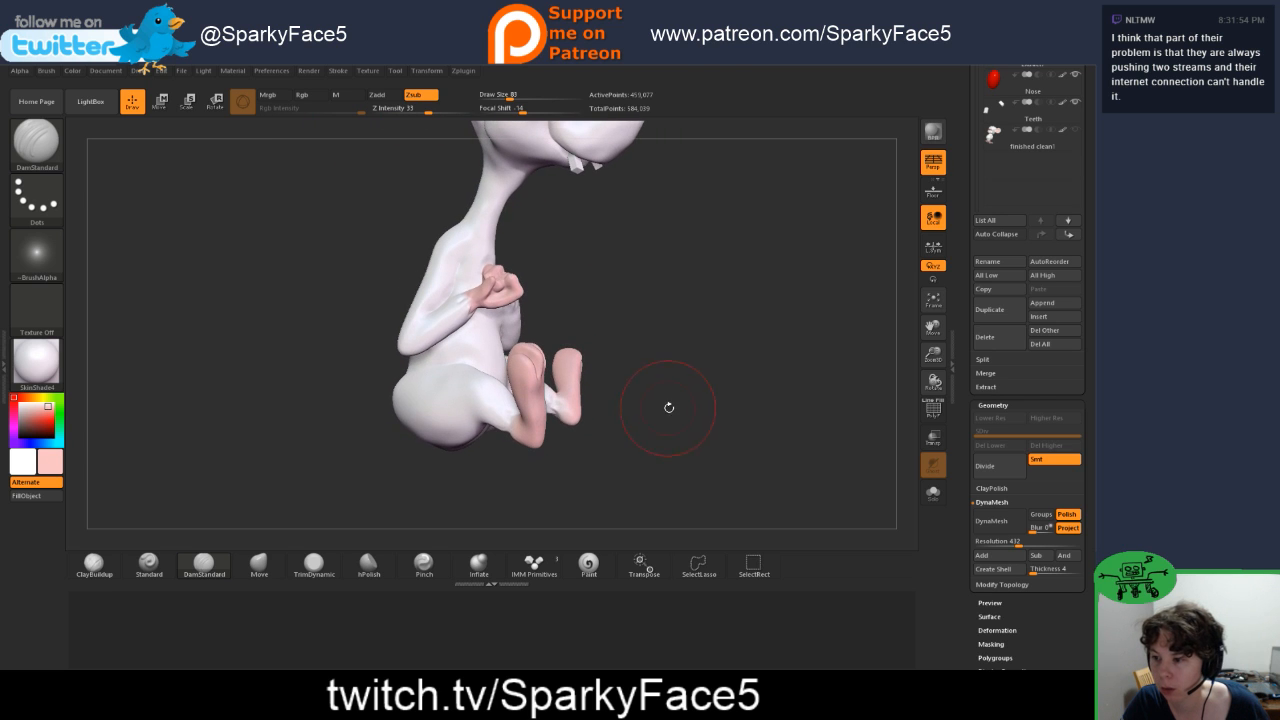
{"action": "mouse_move", "coordinate": [588, 464]}
{"action": "left_mouse_down", "text": "alt"}
{"action": "mouse_move", "coordinate": [588, 512]}
{"action": "mouse_move", "coordinate": [588, 479]}
{"action": "mouse_move", "coordinate": [652, 468]}
{"action": "mouse_move", "coordinate": [640, 466]}
{"action": "left_mouse_up", "text": "alt"}
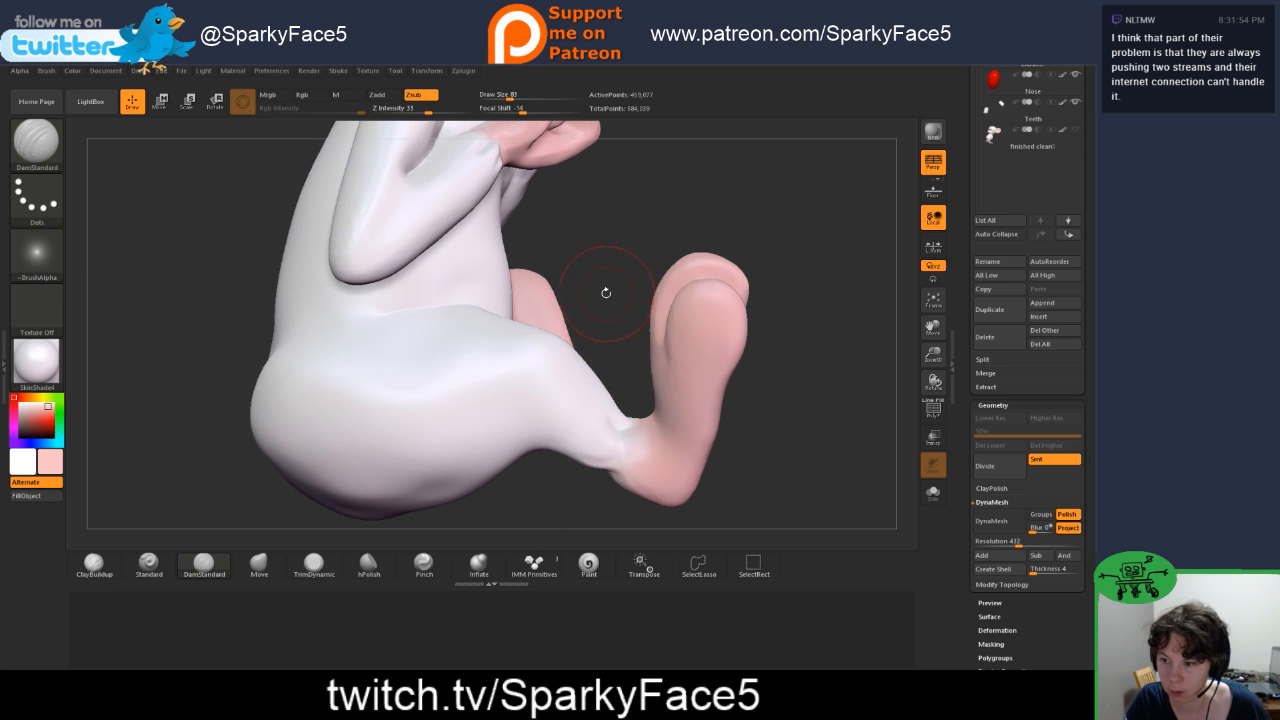
{"action": "left_click_drag", "start_coordinate": [606, 289], "coordinate": [592, 298]}
{"action": "key", "text": "s"}
{"action": "left_click_drag", "start_coordinate": [576, 416], "coordinate": [580, 424]}
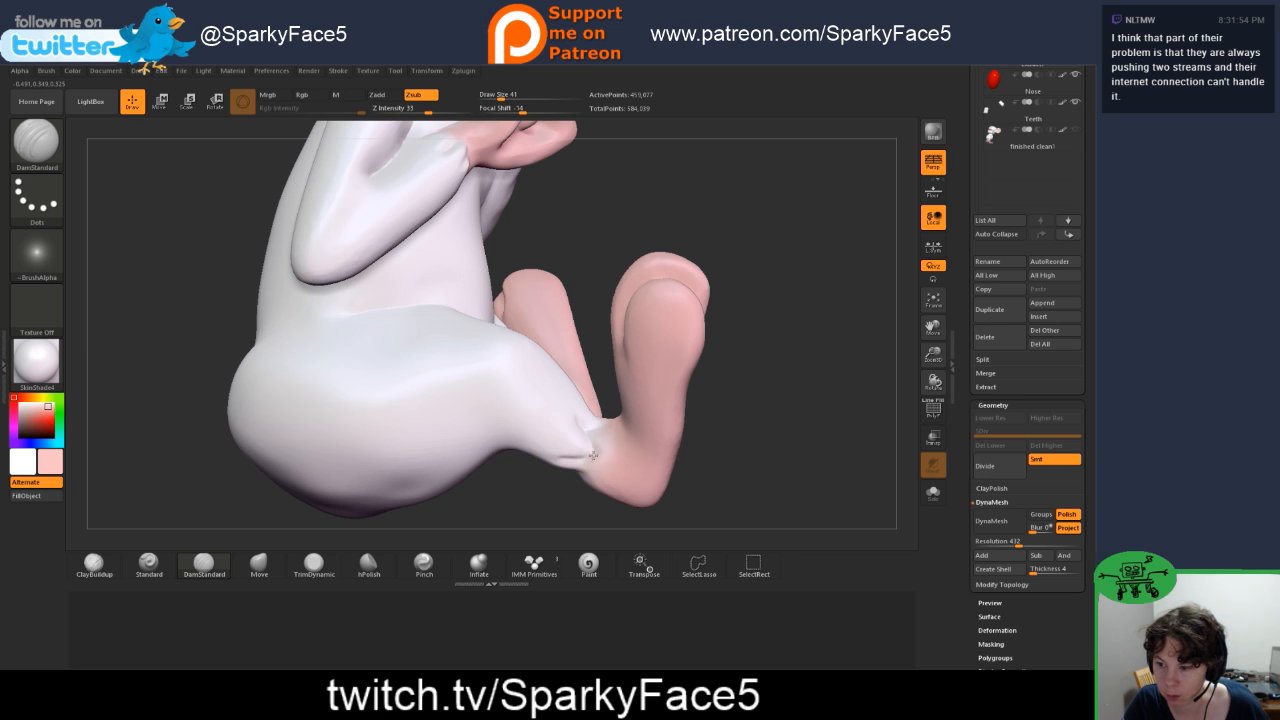
Step: Refine the creases around the back, inner side and front of the right ankle with the DamStandard brush
{"action": "left_click_drag", "start_coordinate": [712, 462], "coordinate": [722, 398]}
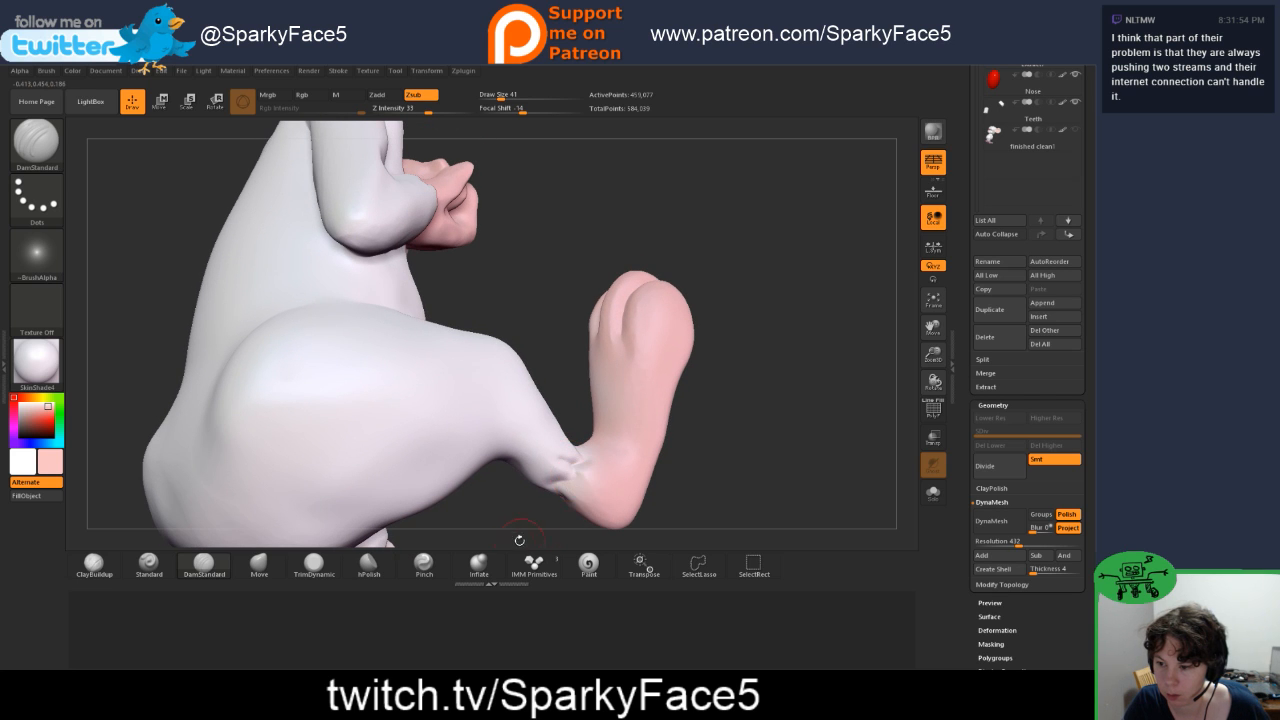
{"action": "left_click_drag", "start_coordinate": [519, 540], "coordinate": [573, 484]}
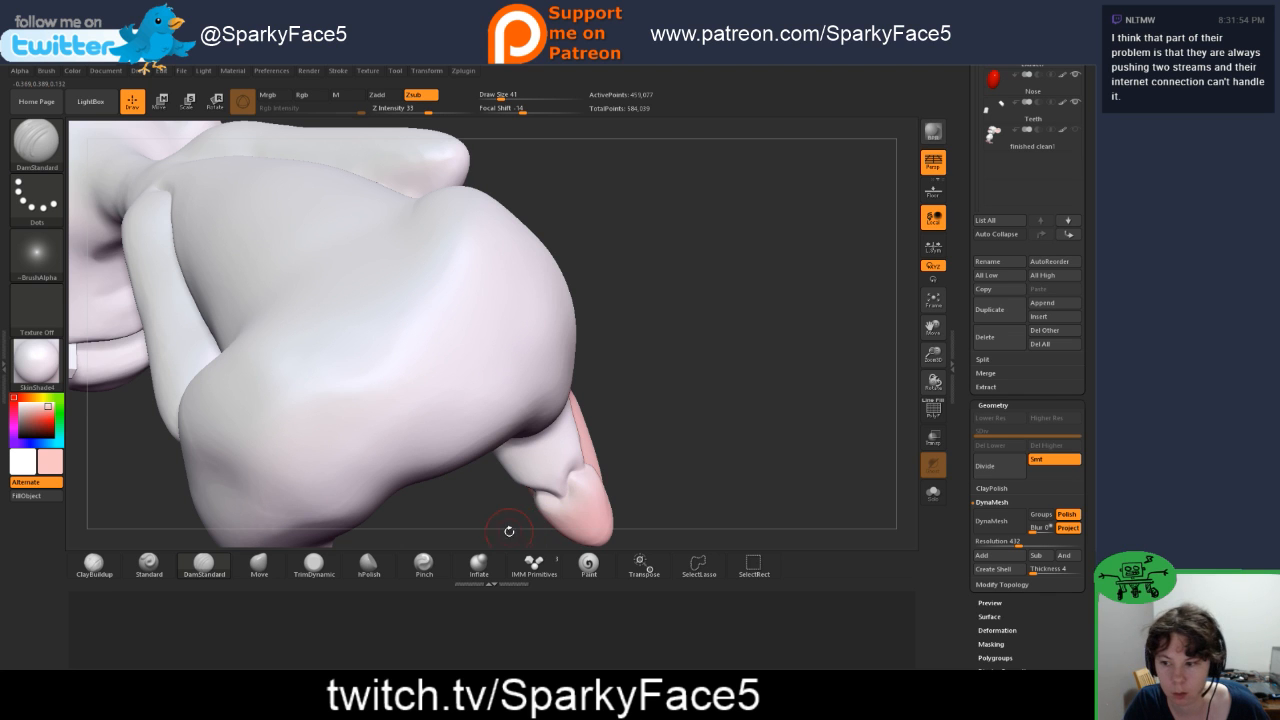
{"action": "left_click_drag", "start_coordinate": [508, 528], "coordinate": [569, 490]}
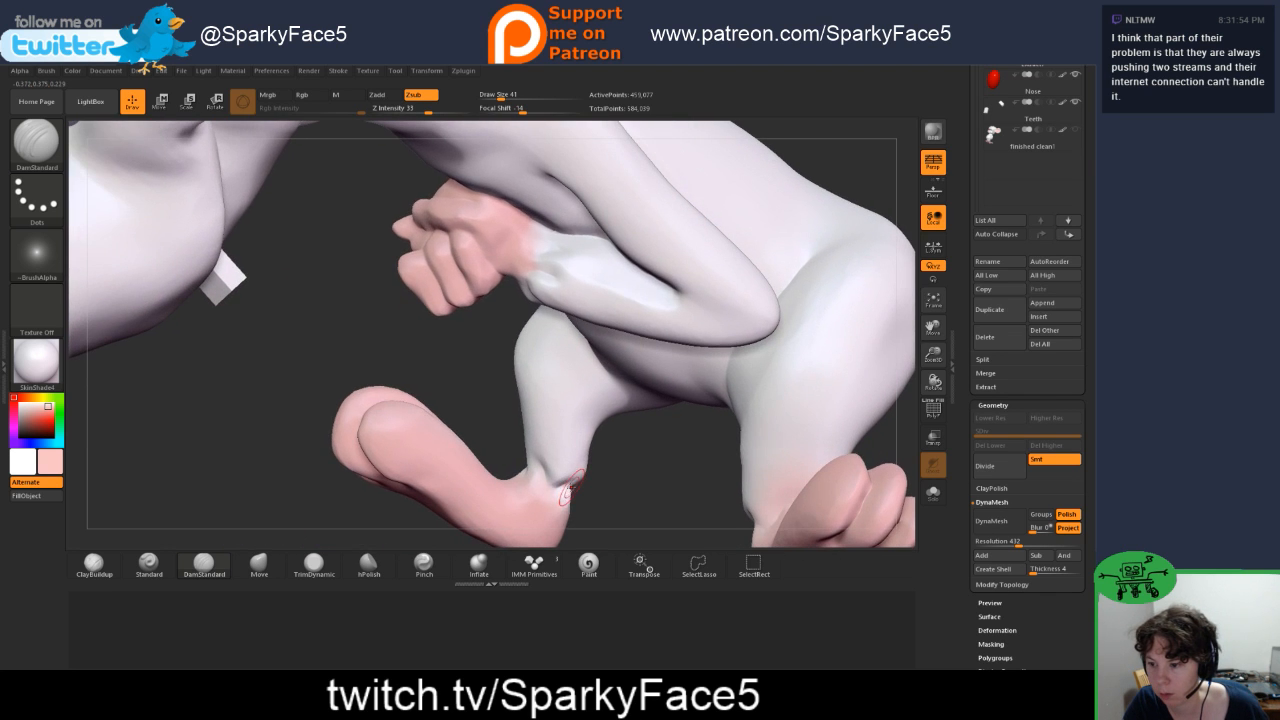
{"action": "left_click_drag", "start_coordinate": [490, 433], "coordinate": [551, 467]}
{"action": "left_click_drag", "start_coordinate": [496, 420], "coordinate": [518, 440]}
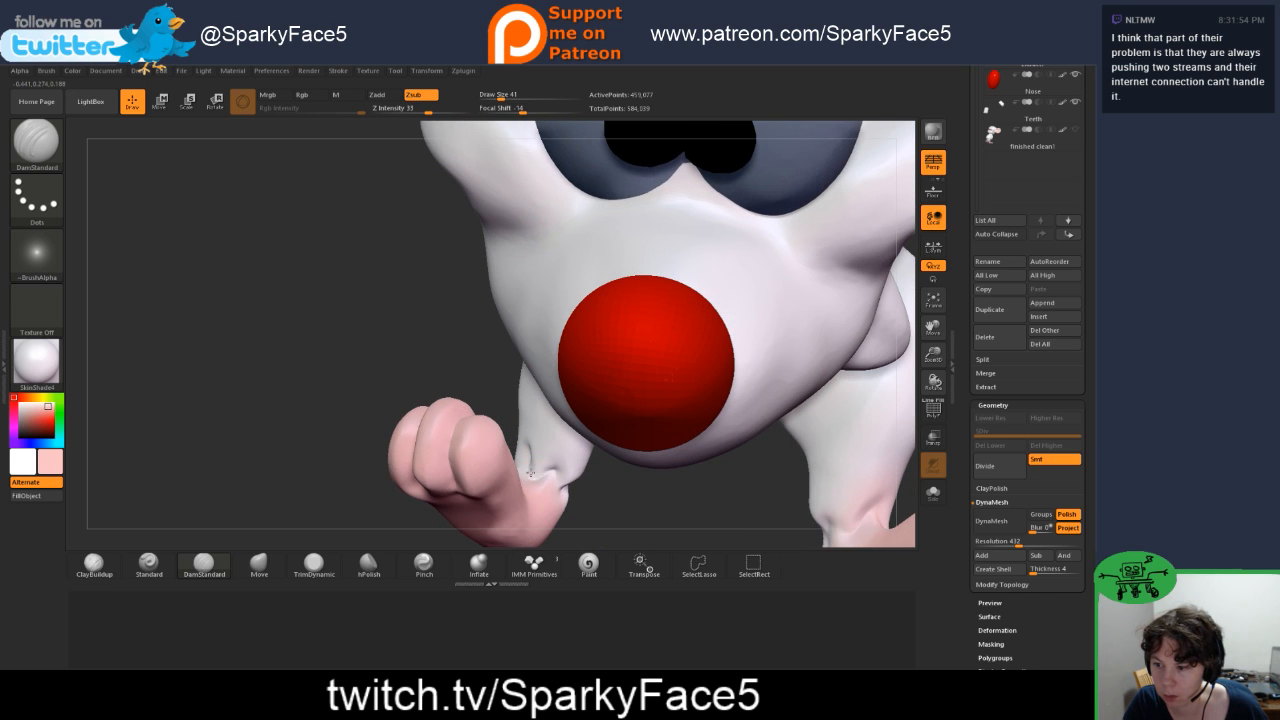
{"action": "left_click_drag", "start_coordinate": [463, 368], "coordinate": [470, 488]}
Step: Reshape the folds around the back, sides and front of the right ankle with the Move brush
{"action": "key", "text": "b"}
{"action": "key", "text": "m"}
{"action": "key", "text": "v"}
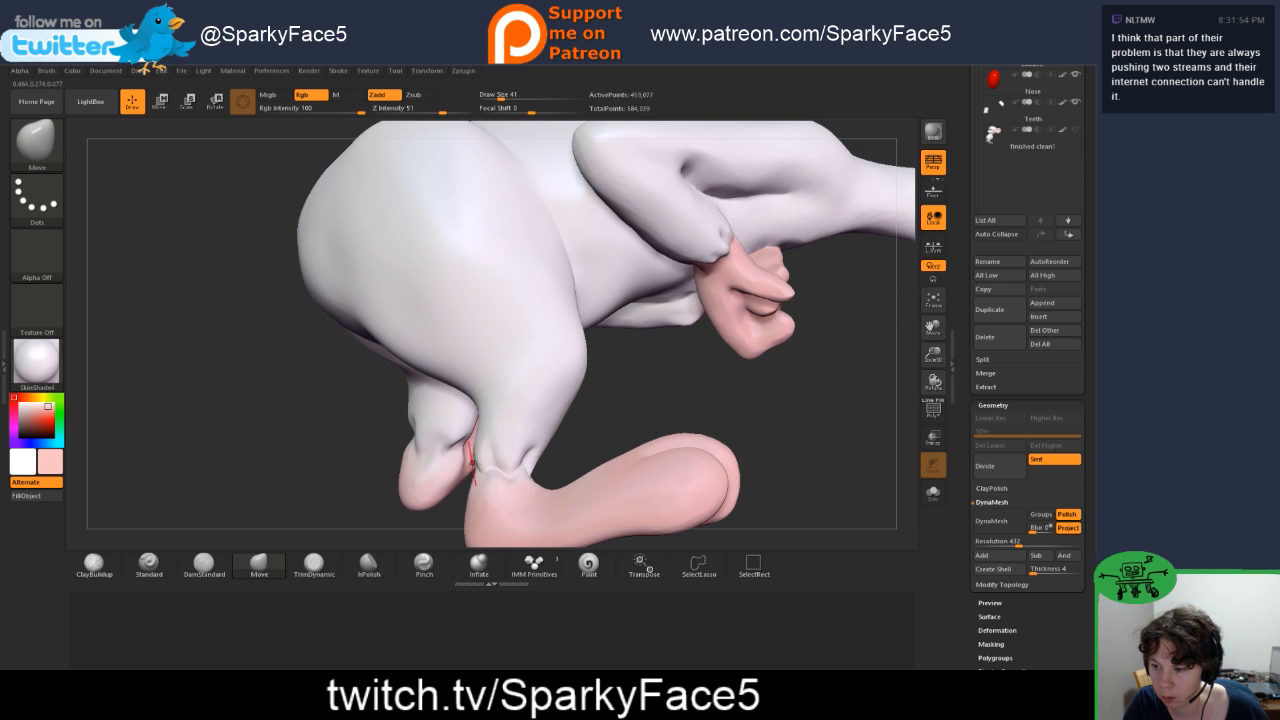
{"action": "left_click_drag", "start_coordinate": [445, 516], "coordinate": [463, 473]}
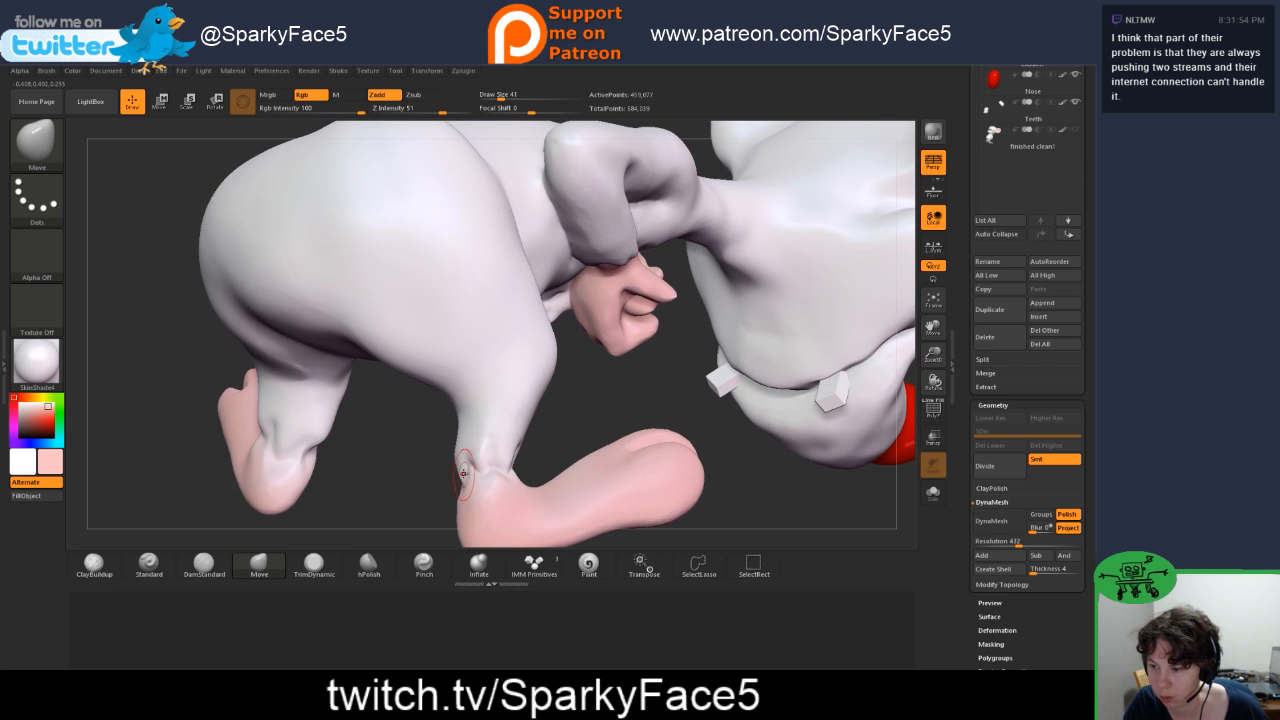
{"action": "left_click_drag", "start_coordinate": [554, 439], "coordinate": [481, 453]}
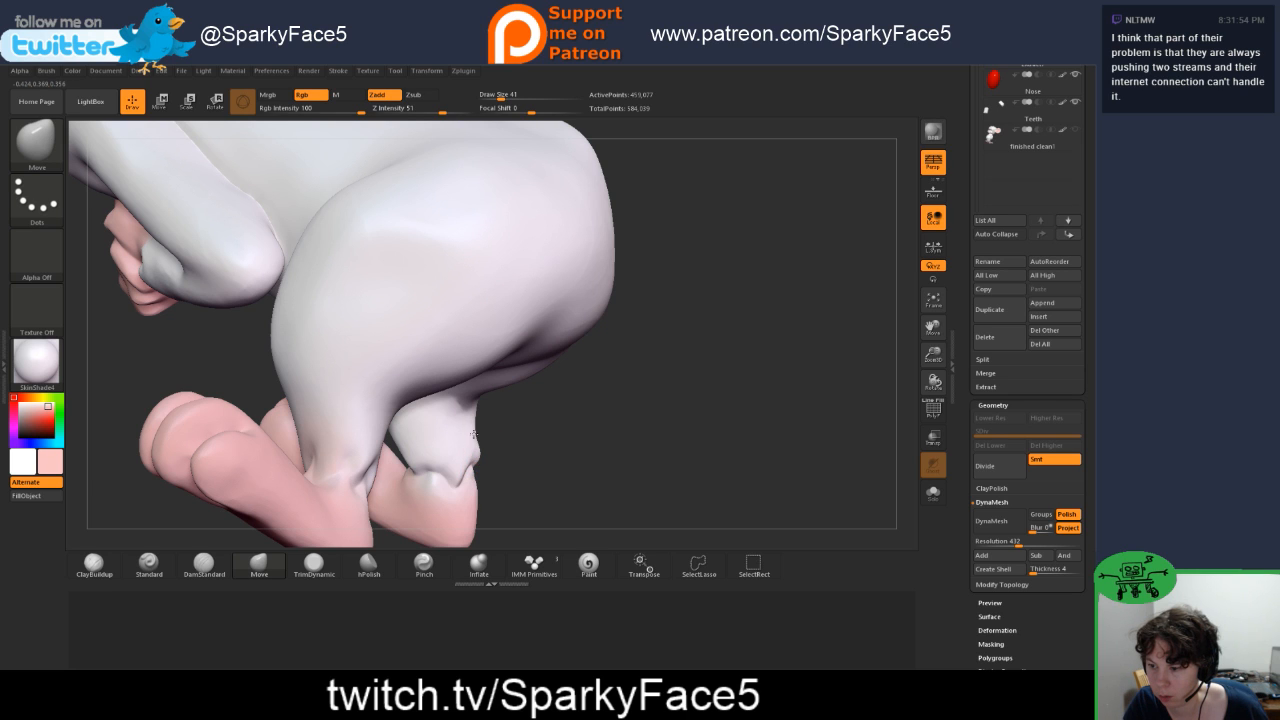
{"action": "left_click_drag", "start_coordinate": [543, 464], "coordinate": [430, 470]}
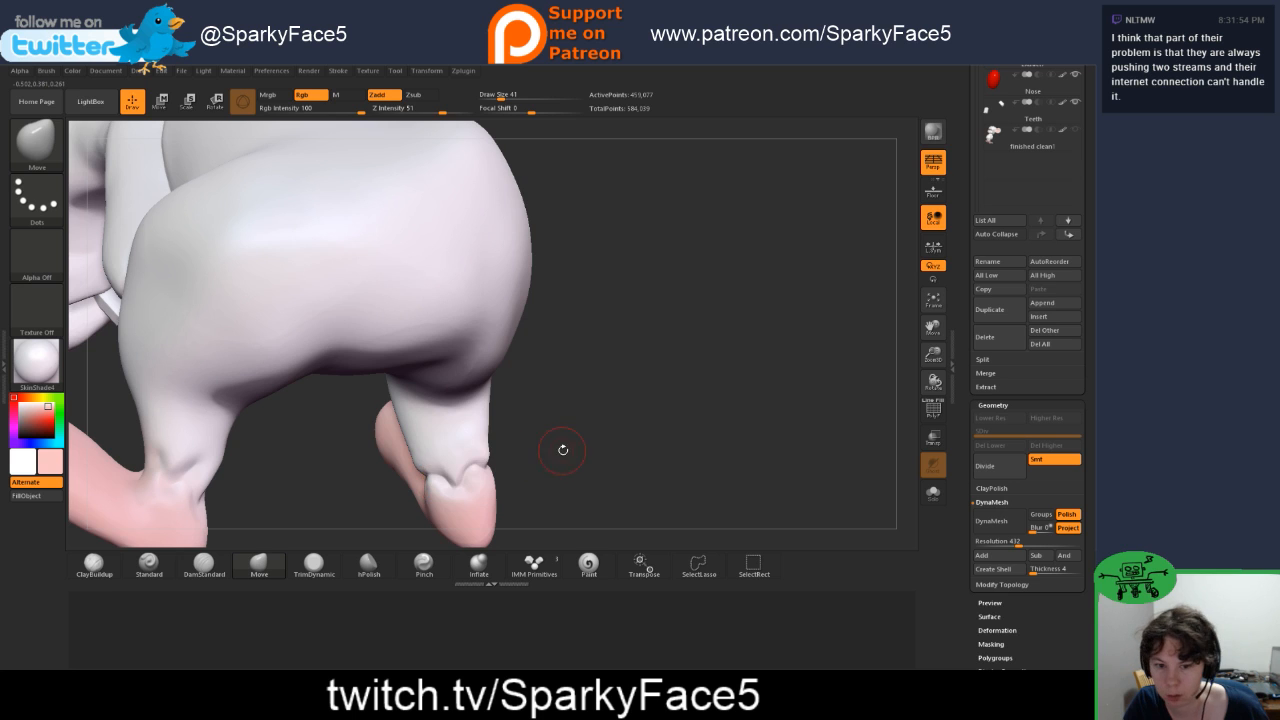
{"action": "left_click_drag", "start_coordinate": [563, 450], "coordinate": [413, 468]}
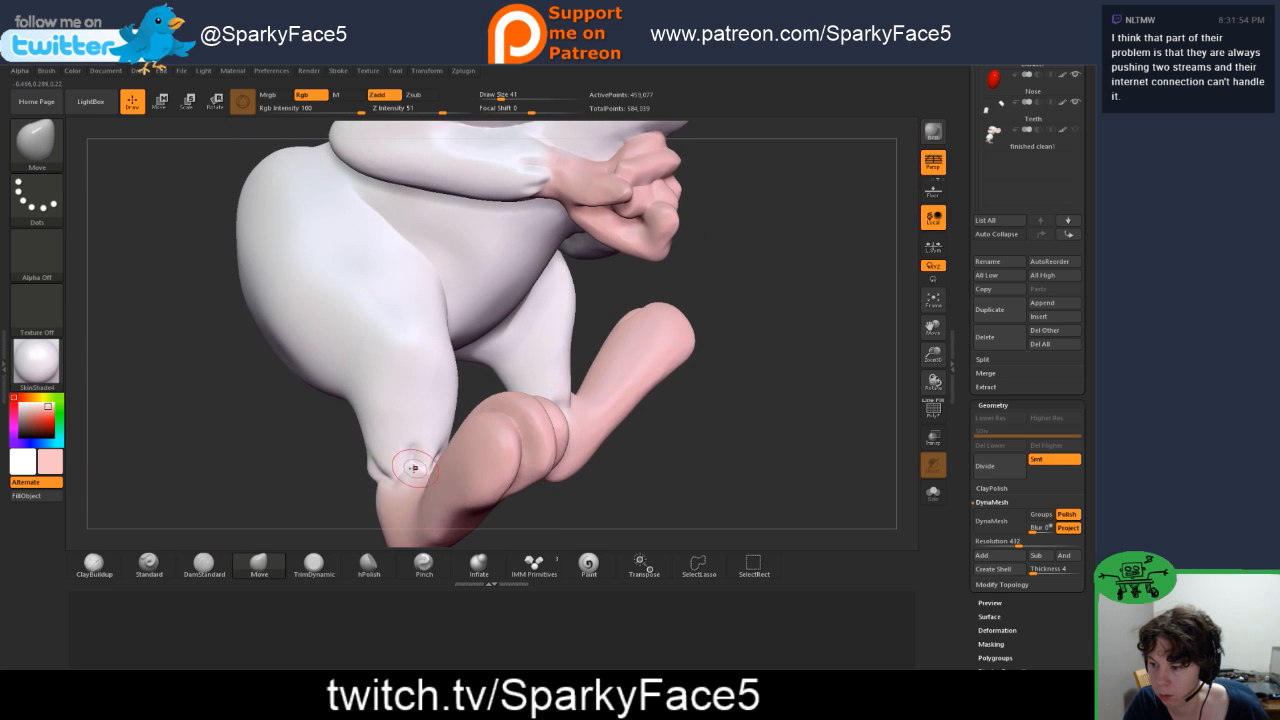
{"action": "left_click_drag", "start_coordinate": [466, 397], "coordinate": [500, 381]}
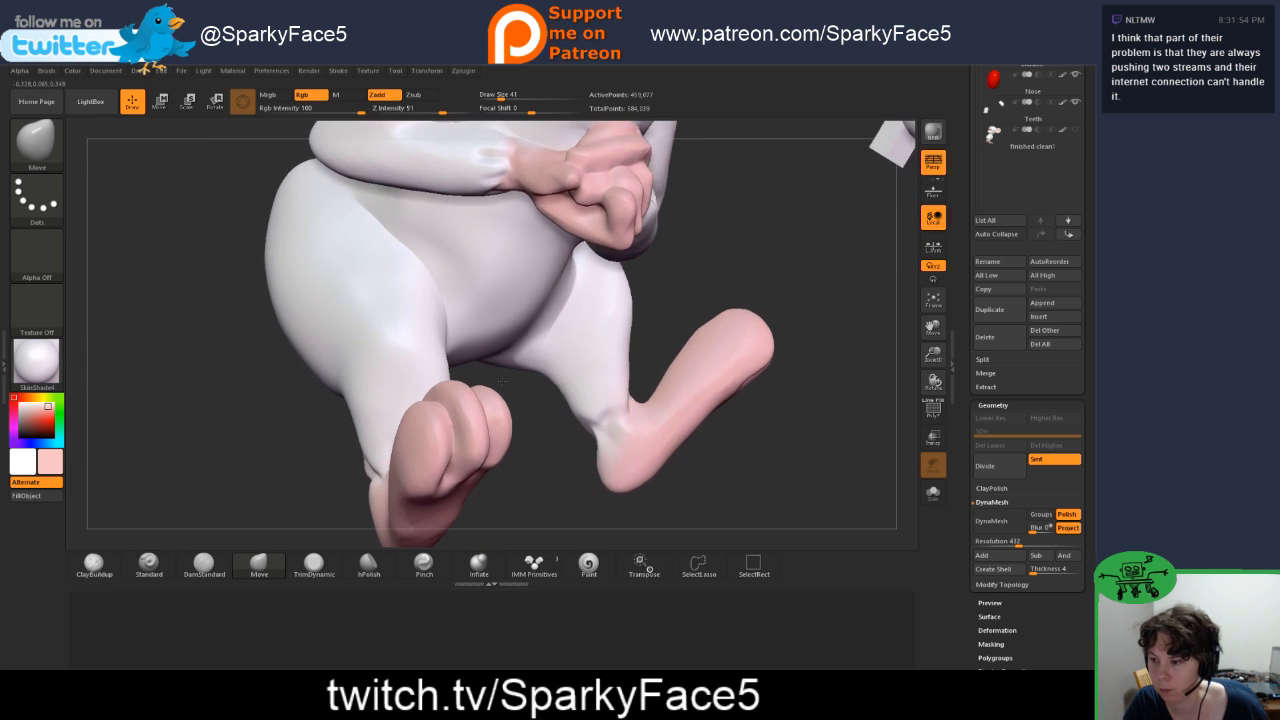
{"action": "left_click_drag", "start_coordinate": [540, 423], "coordinate": [480, 462]}
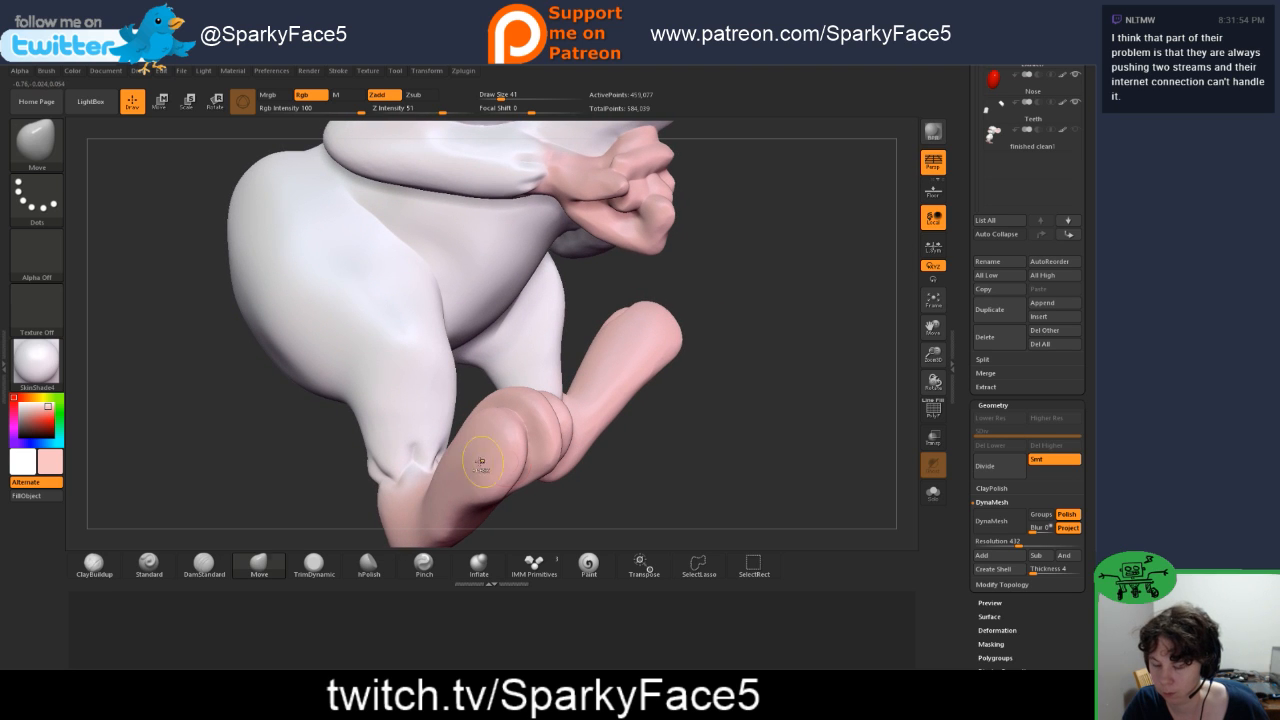
{"action": "left_click_drag", "start_coordinate": [318, 443], "coordinate": [574, 565], "text": "ctrl+shift"}
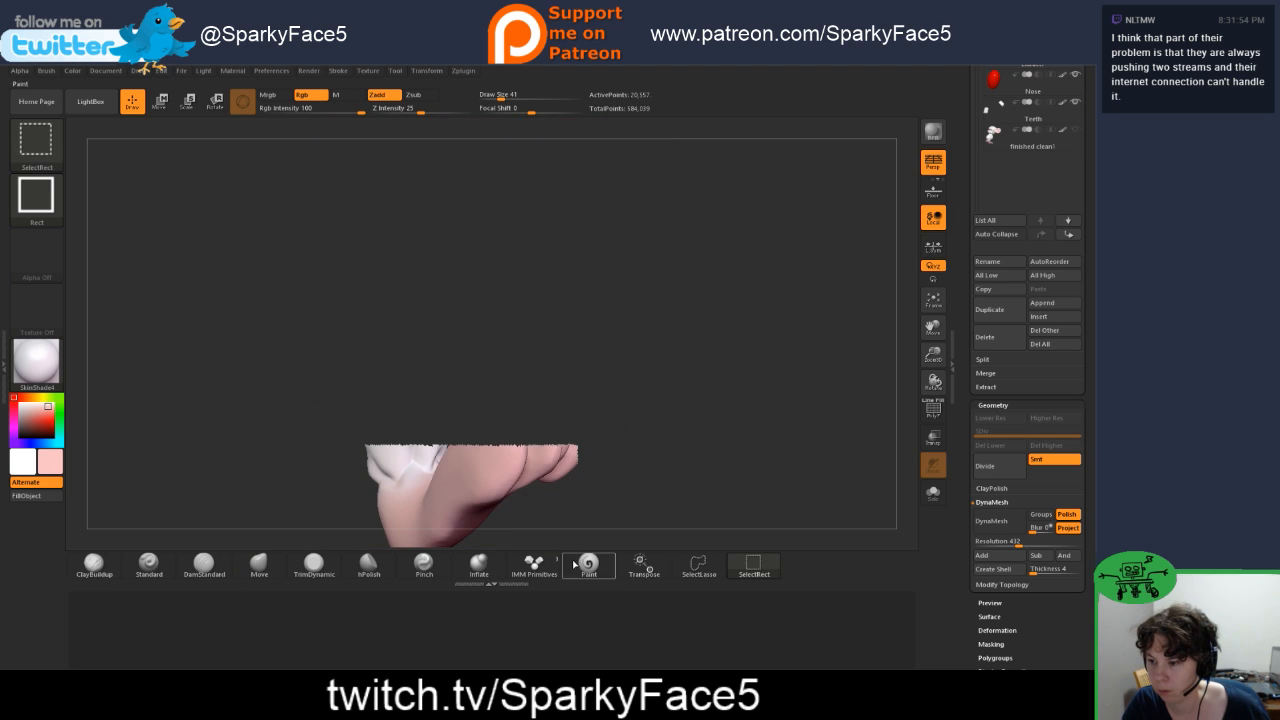
{"action": "left_click_drag", "start_coordinate": [323, 380], "coordinate": [629, 480], "text": "ctrl+shift"}
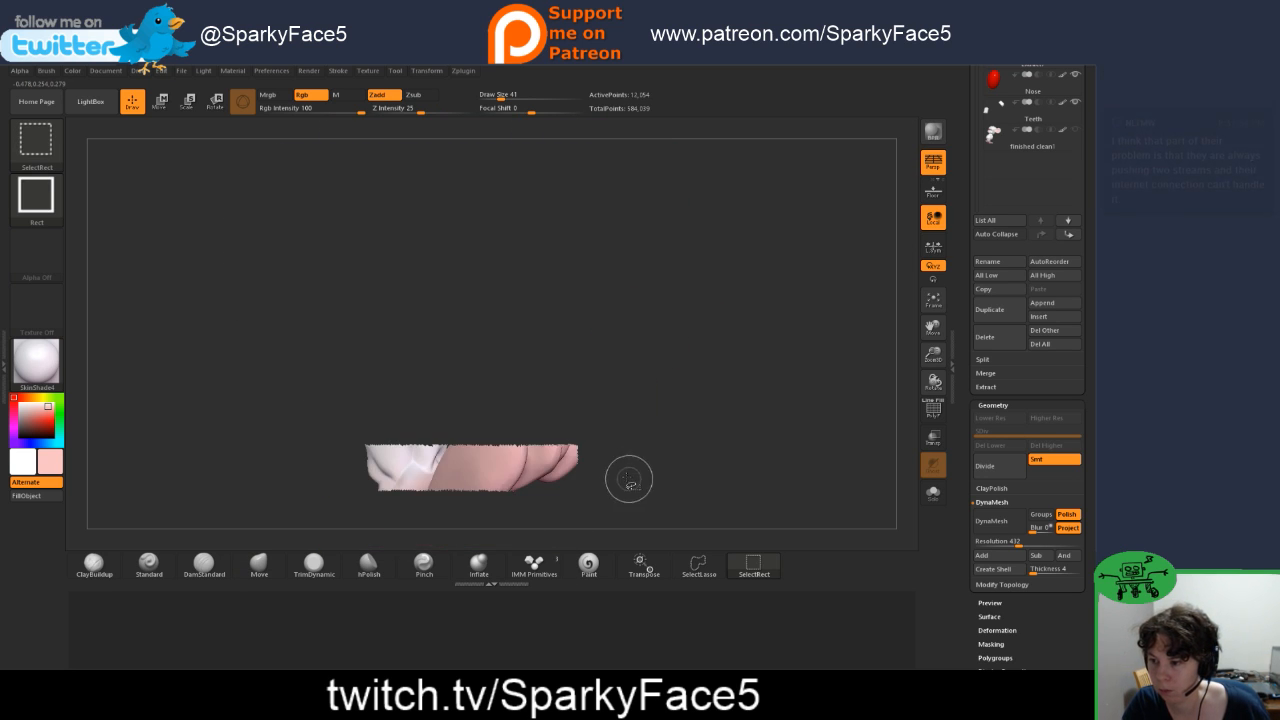
{"action": "left_click", "coordinate": [610, 455], "text": "ctrl+shift"}
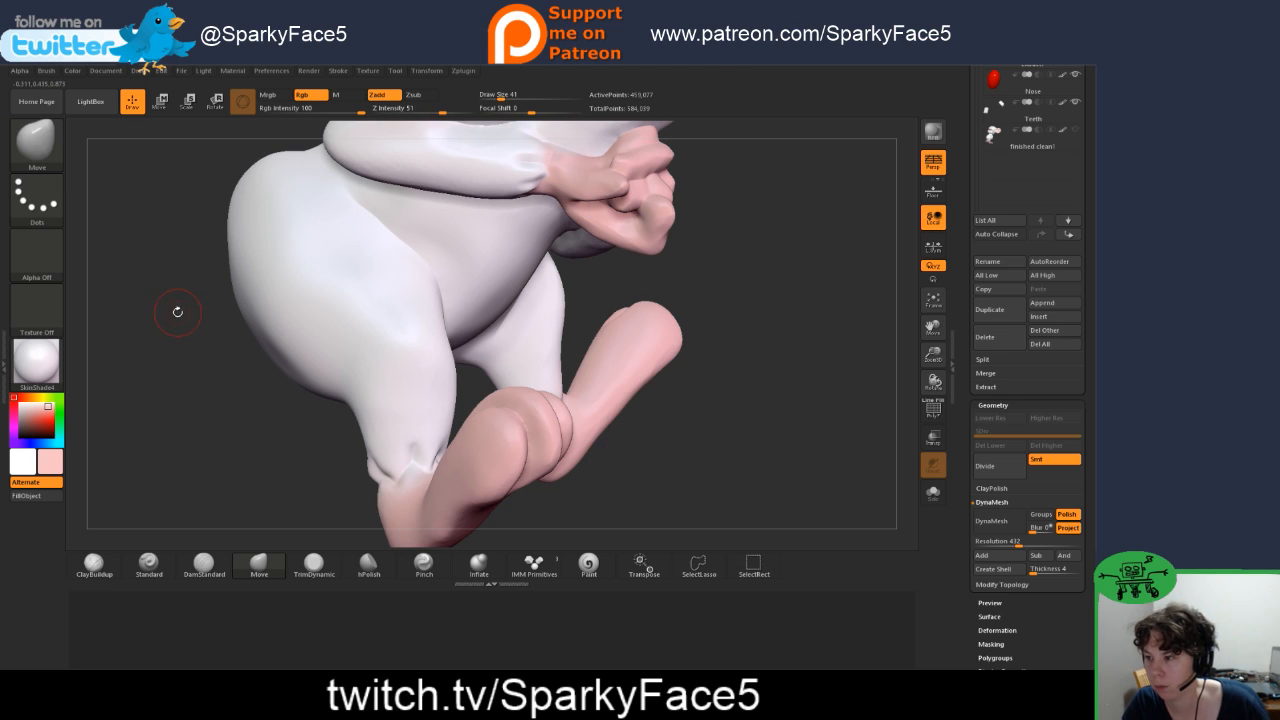
Step: Isolate the legs and feet by hiding the upper body, and turn on double-sided display for the mesh
{"action": "mouse_move", "coordinate": [212, 335]}
{"action": "left_mouse_down", "text": "ctrl+shift"}
{"action": "mouse_move", "coordinate": [371, 477]}
{"action": "mouse_move", "coordinate": [657, 548]}
{"action": "mouse_move", "coordinate": [718, 630]}
{"action": "left_mouse_up", "text": "ctrl+shift"}
{"action": "left_click_drag", "start_coordinate": [576, 490], "coordinate": [588, 532]}
{"action": "left_click_drag", "start_coordinate": [974, 620], "coordinate": [983, 503]}
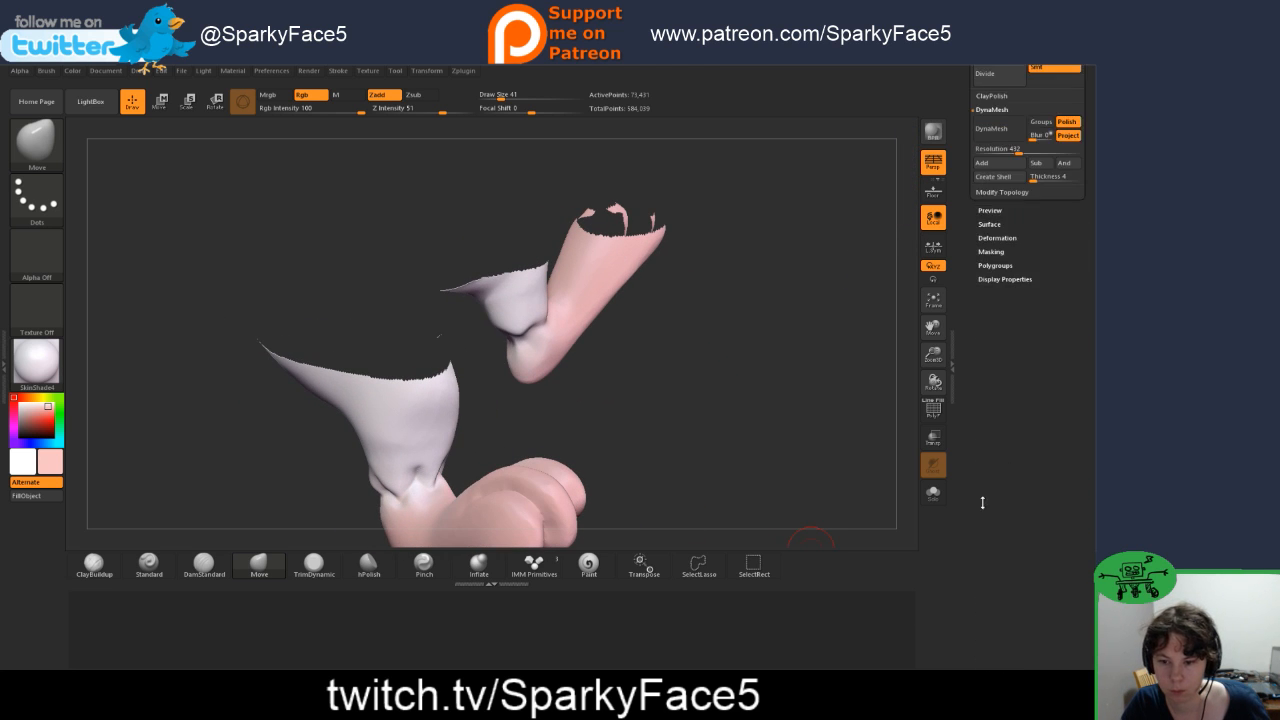
{"action": "left_click", "coordinate": [998, 318]}
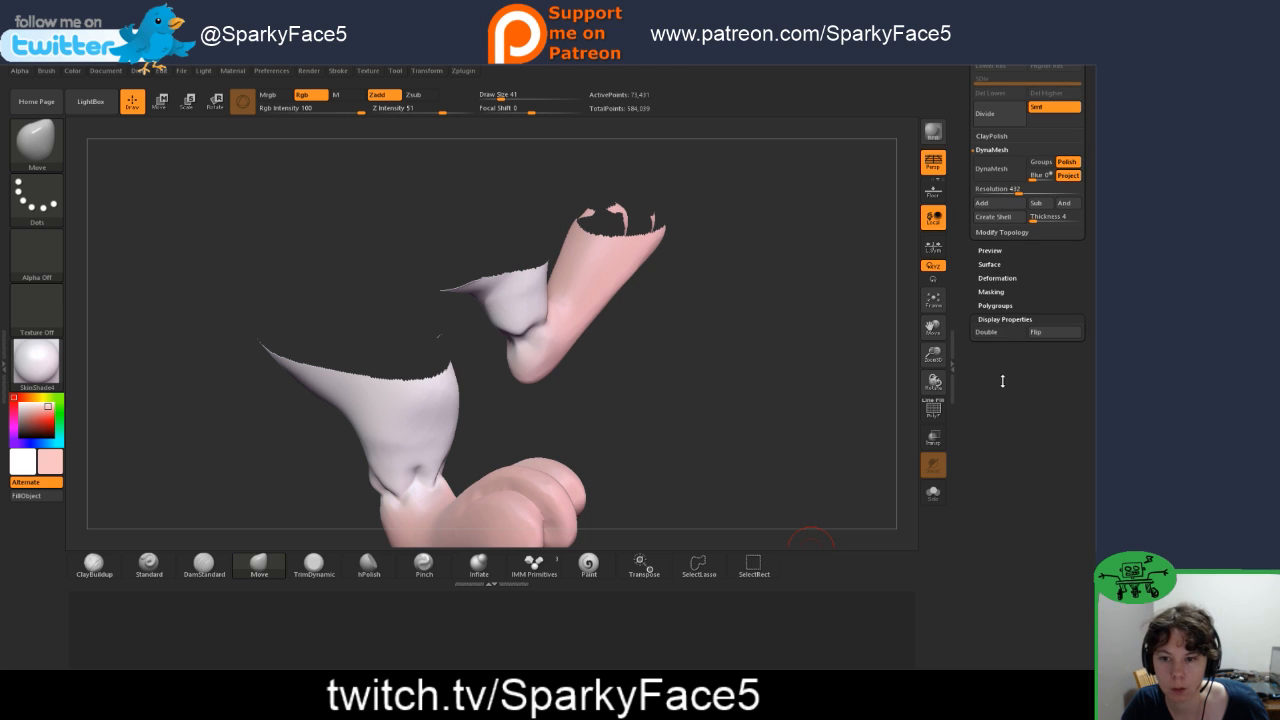
{"action": "left_click", "coordinate": [995, 331]}
Step: Adjust the front fold of the isolated right ankle with Move and sharpen its creases with DamStandard
{"action": "mouse_move", "coordinate": [507, 423]}
{"action": "left_mouse_down"}
{"action": "mouse_move", "coordinate": [492, 485]}
{"action": "mouse_move", "coordinate": [447, 488]}
{"action": "left_mouse_up"}
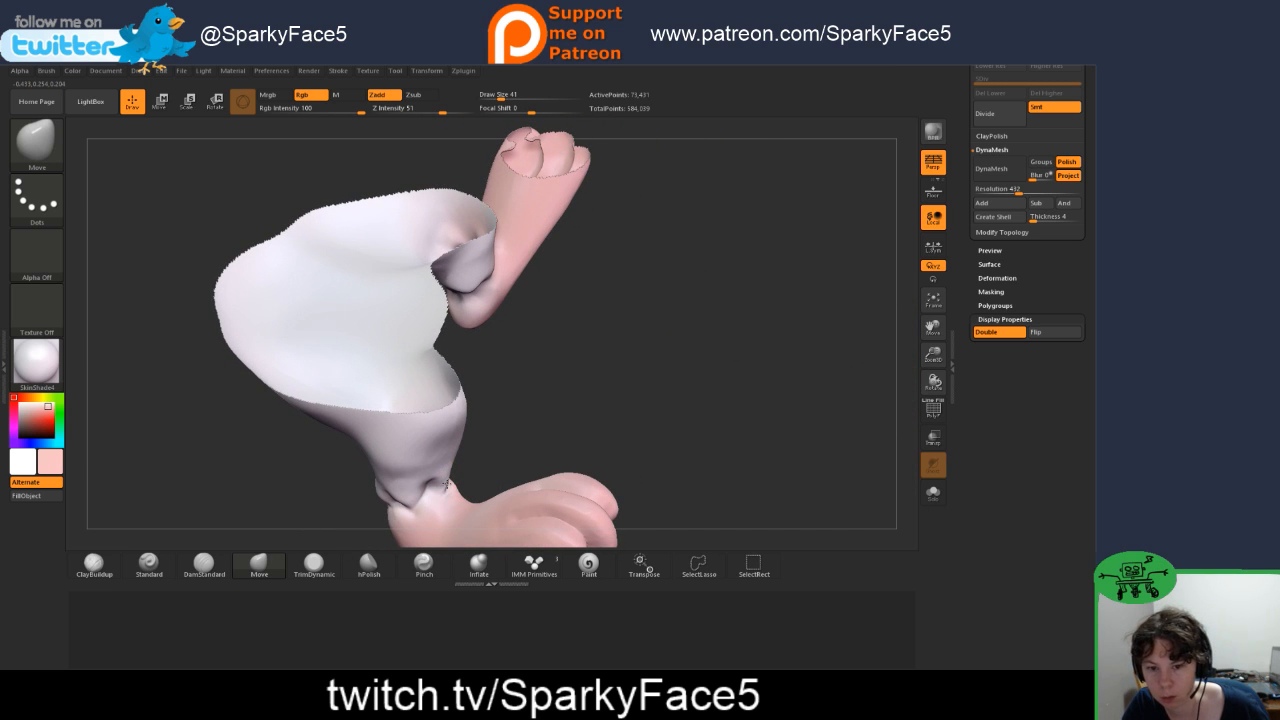
{"action": "left_click_drag", "start_coordinate": [494, 463], "coordinate": [444, 488]}
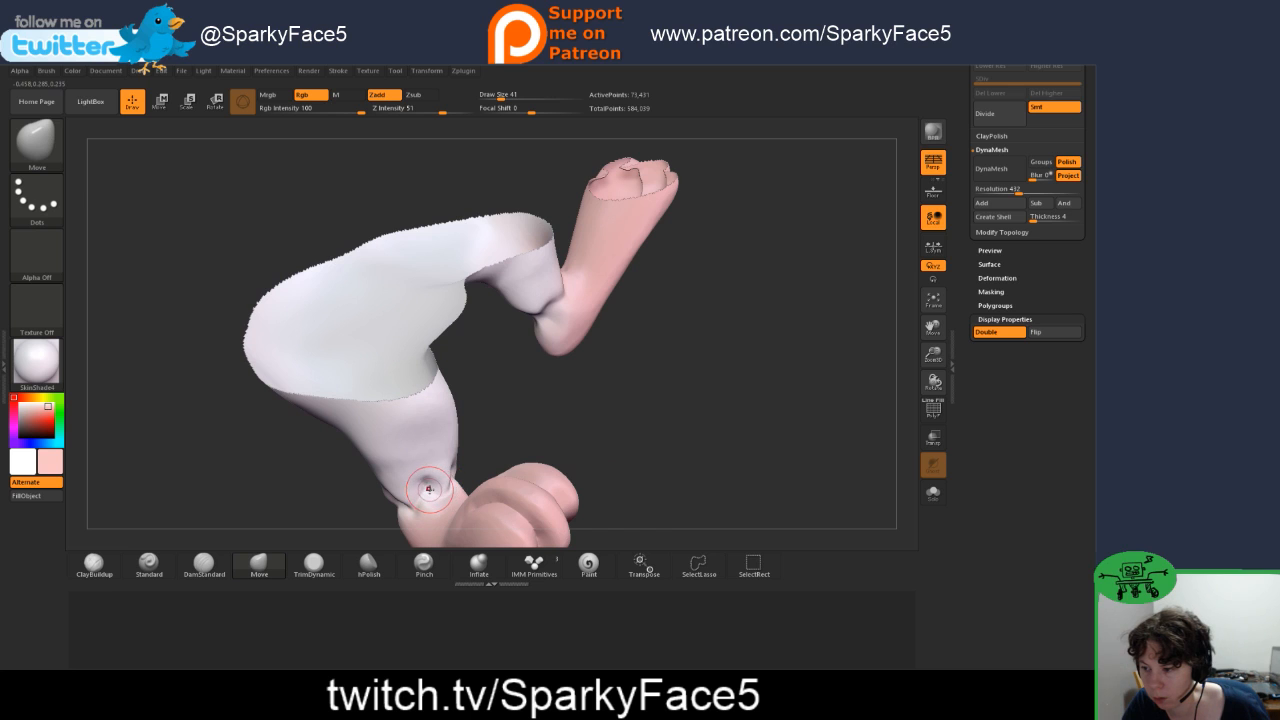
{"action": "left_click", "coordinate": [204, 565]}
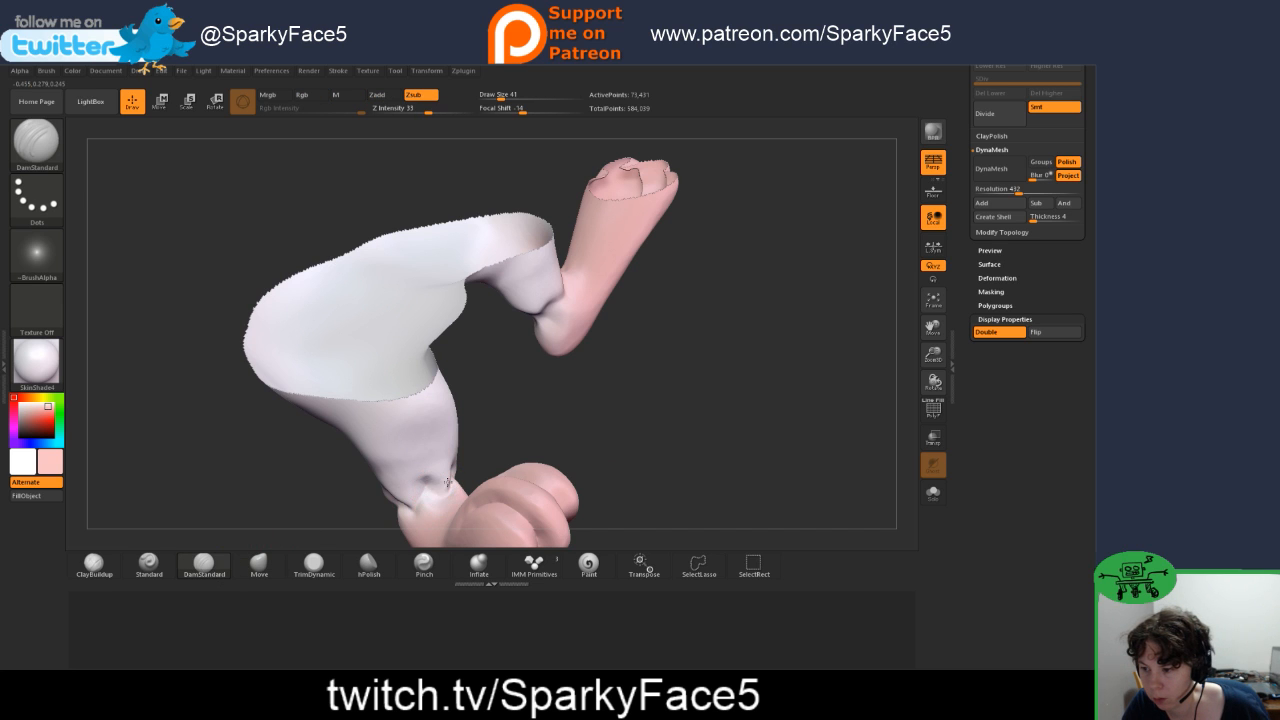
{"action": "mouse_move", "coordinate": [604, 452]}
{"action": "left_mouse_down"}
{"action": "mouse_move", "coordinate": [421, 508]}
{"action": "mouse_move", "coordinate": [473, 483]}
{"action": "left_mouse_up"}
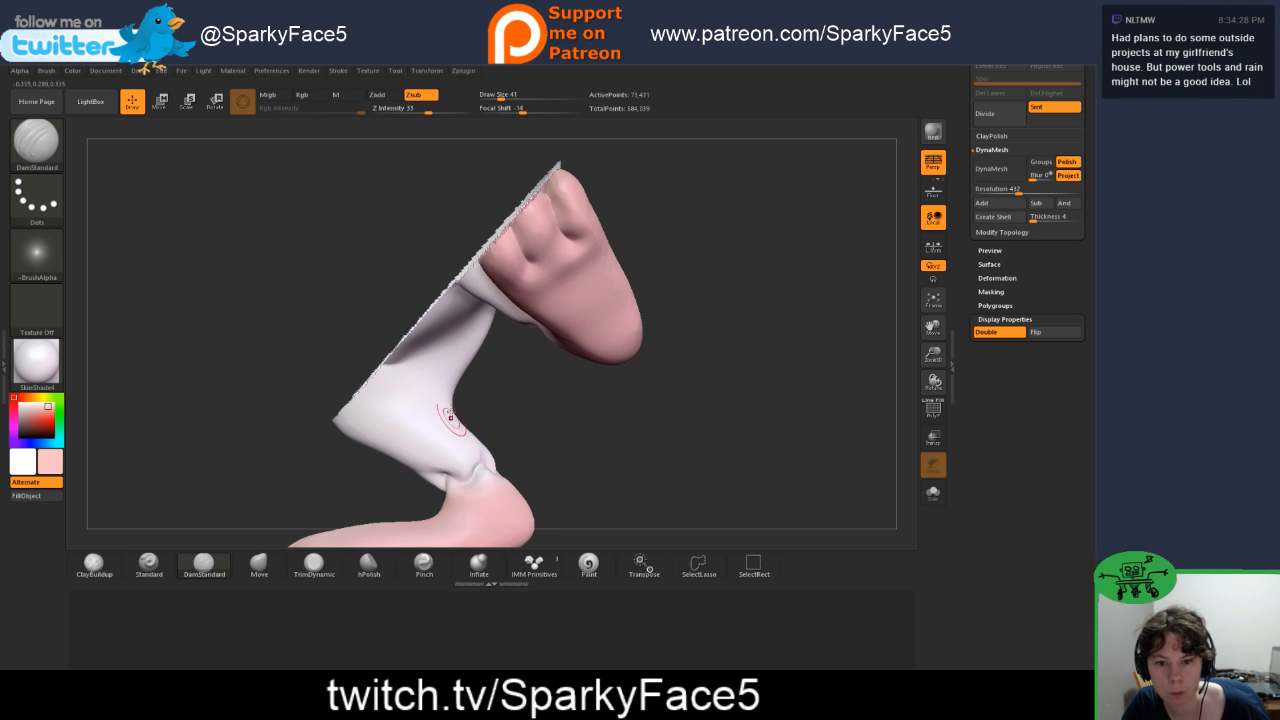
{"action": "left_click_drag", "start_coordinate": [623, 428], "coordinate": [659, 425]}
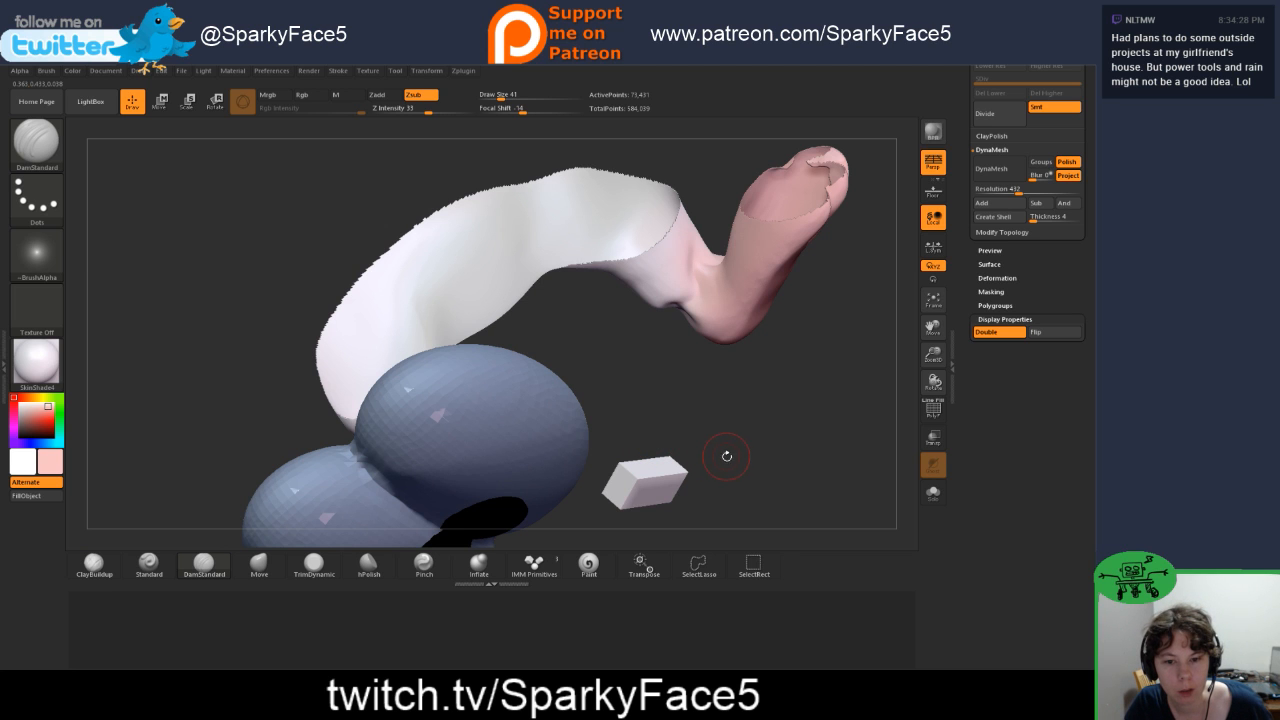
{"action": "left_click_drag", "start_coordinate": [727, 456], "coordinate": [735, 420]}
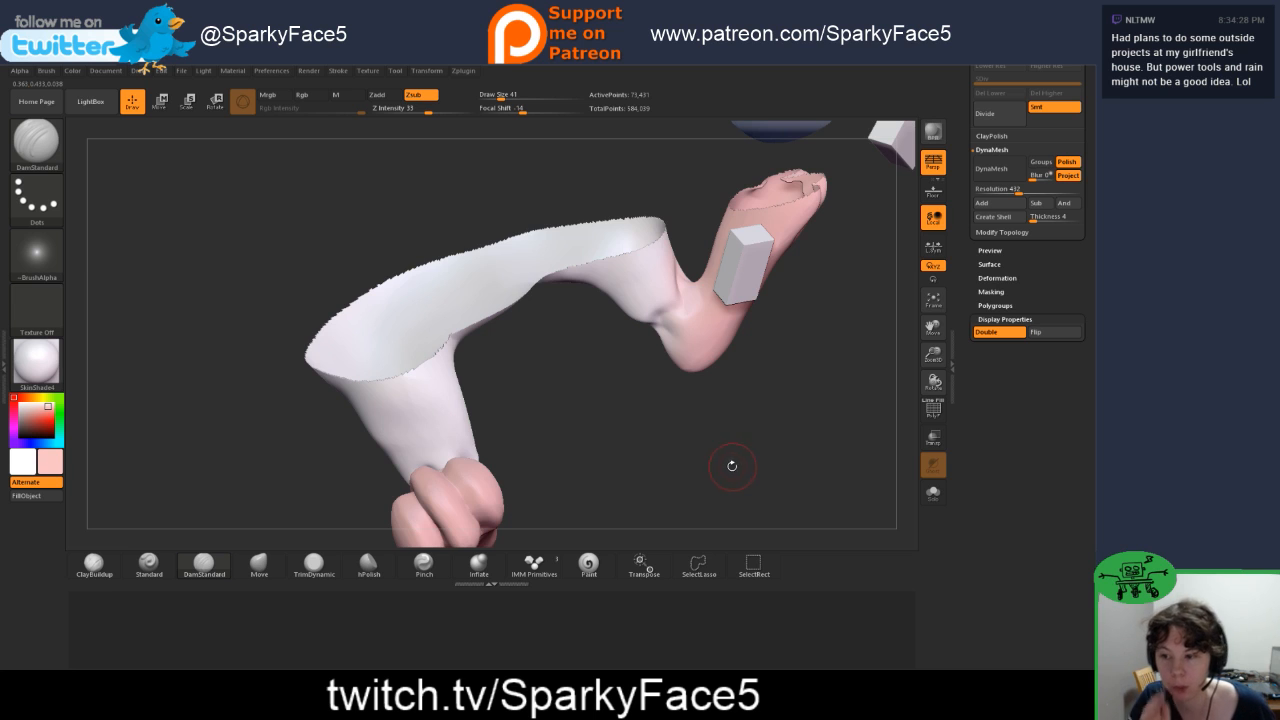
{"action": "mouse_move", "coordinate": [732, 466]}
{"action": "left_mouse_down"}
{"action": "mouse_move", "coordinate": [760, 432]}
{"action": "mouse_move", "coordinate": [724, 441]}
{"action": "left_mouse_up"}
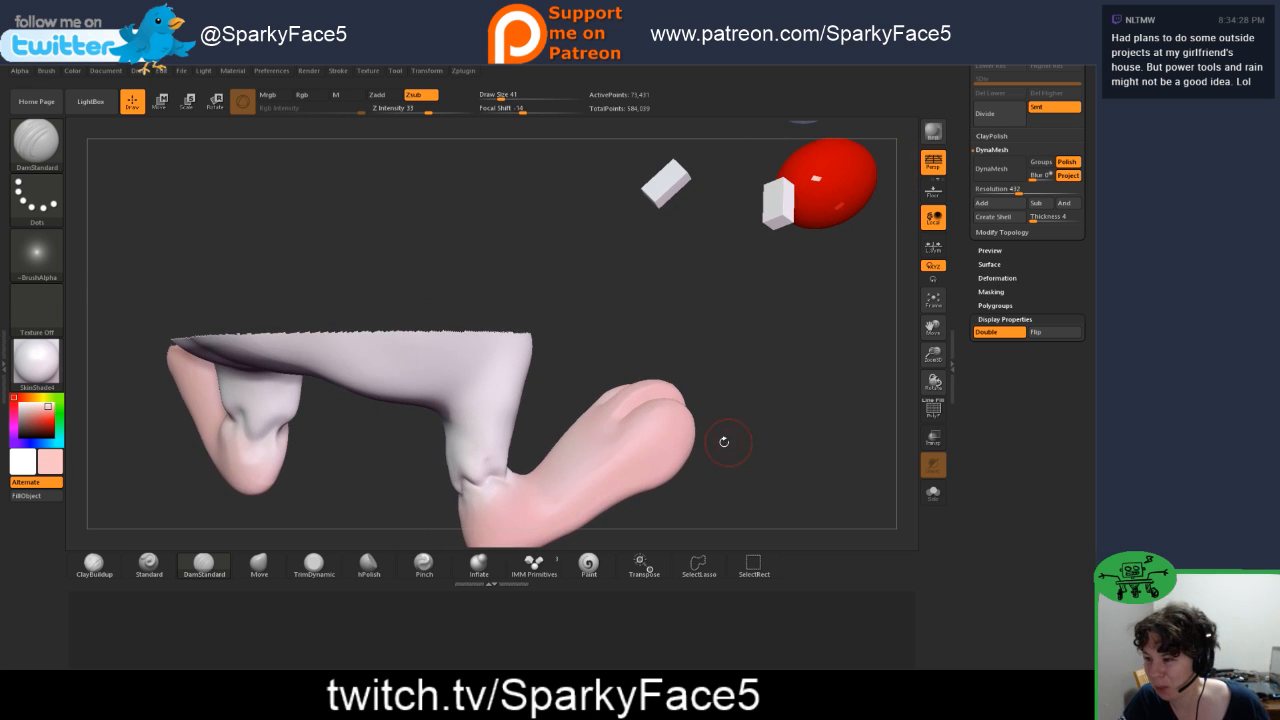
Step: Carve DamStandard creases around the left ankle, covering its outer side, back, inner side and front
{"action": "left_click_drag", "start_coordinate": [337, 477], "coordinate": [240, 403]}
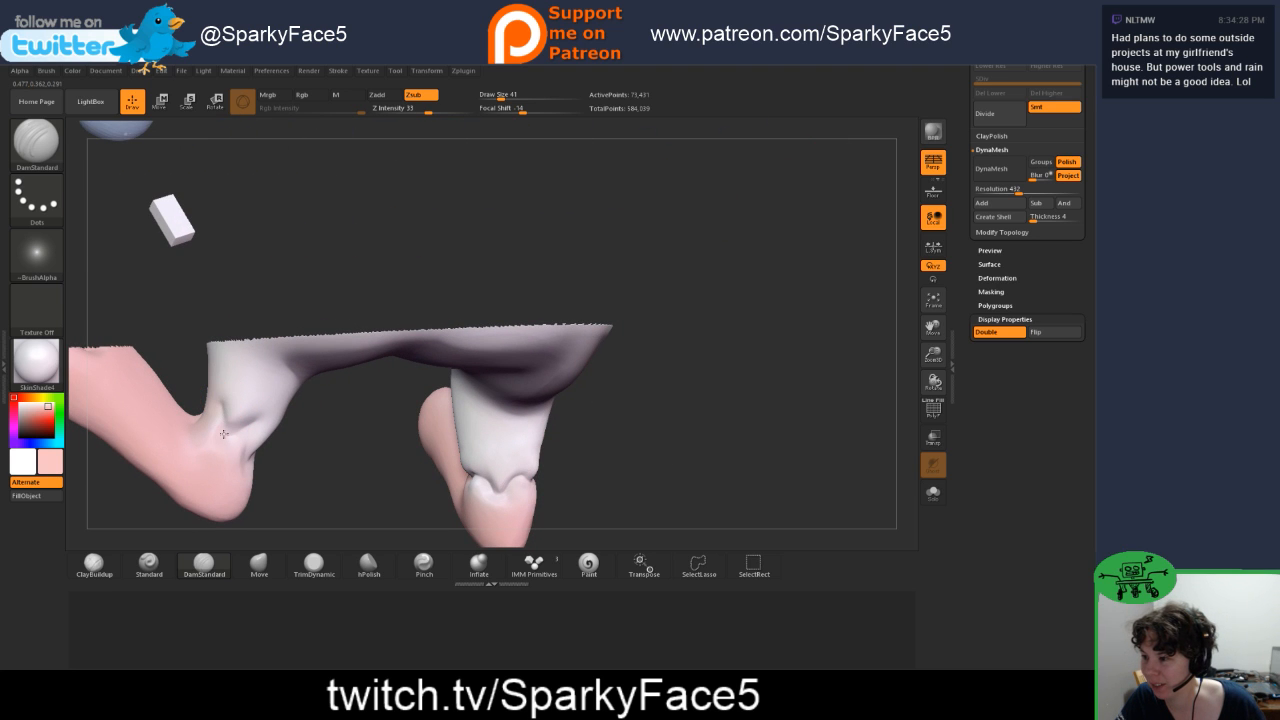
{"action": "left_click_drag", "start_coordinate": [316, 460], "coordinate": [252, 444]}
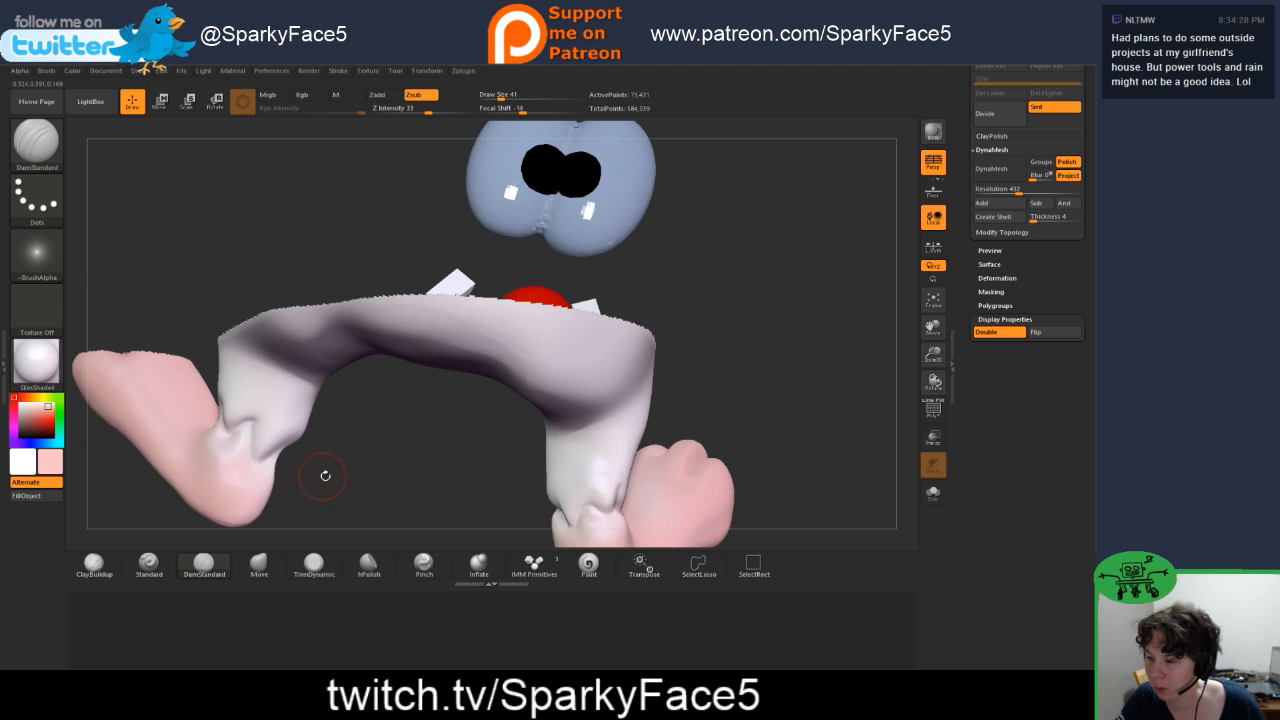
{"action": "mouse_move", "coordinate": [325, 476]}
{"action": "left_mouse_down"}
{"action": "mouse_move", "coordinate": [278, 457]}
{"action": "mouse_move", "coordinate": [314, 460]}
{"action": "mouse_move", "coordinate": [290, 449]}
{"action": "left_mouse_up"}
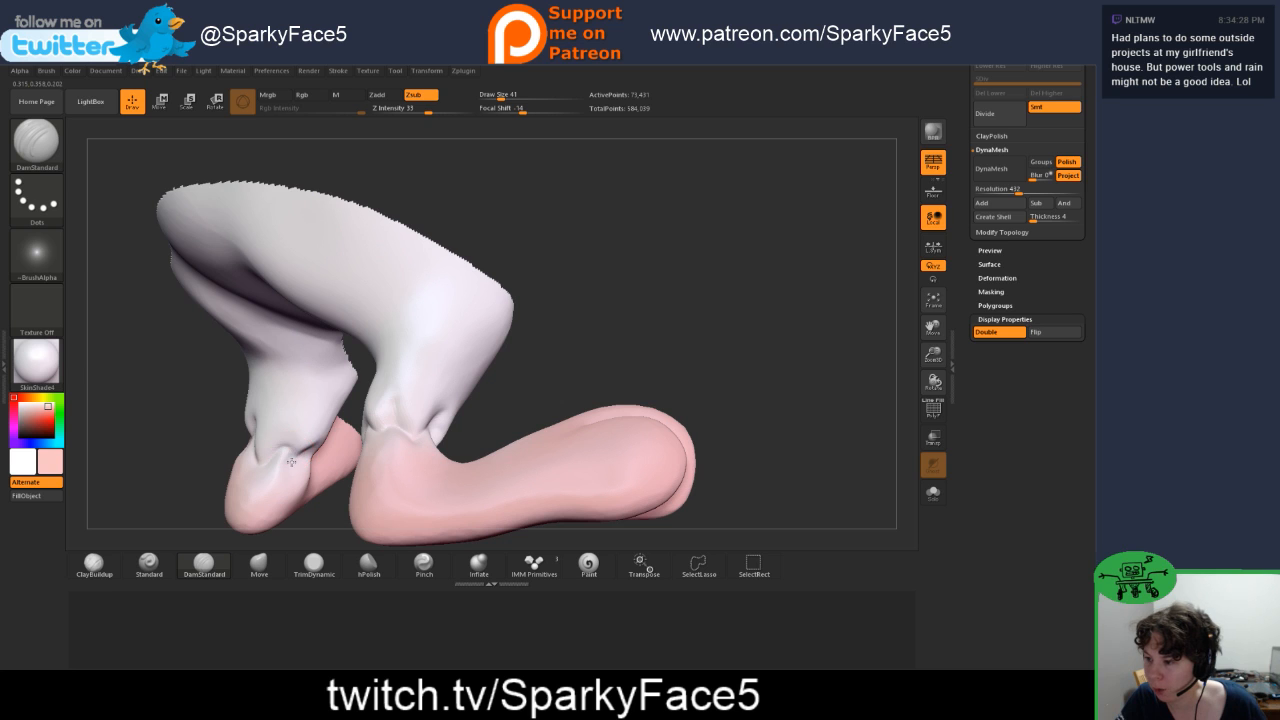
{"action": "left_click_drag", "start_coordinate": [174, 457], "coordinate": [282, 474]}
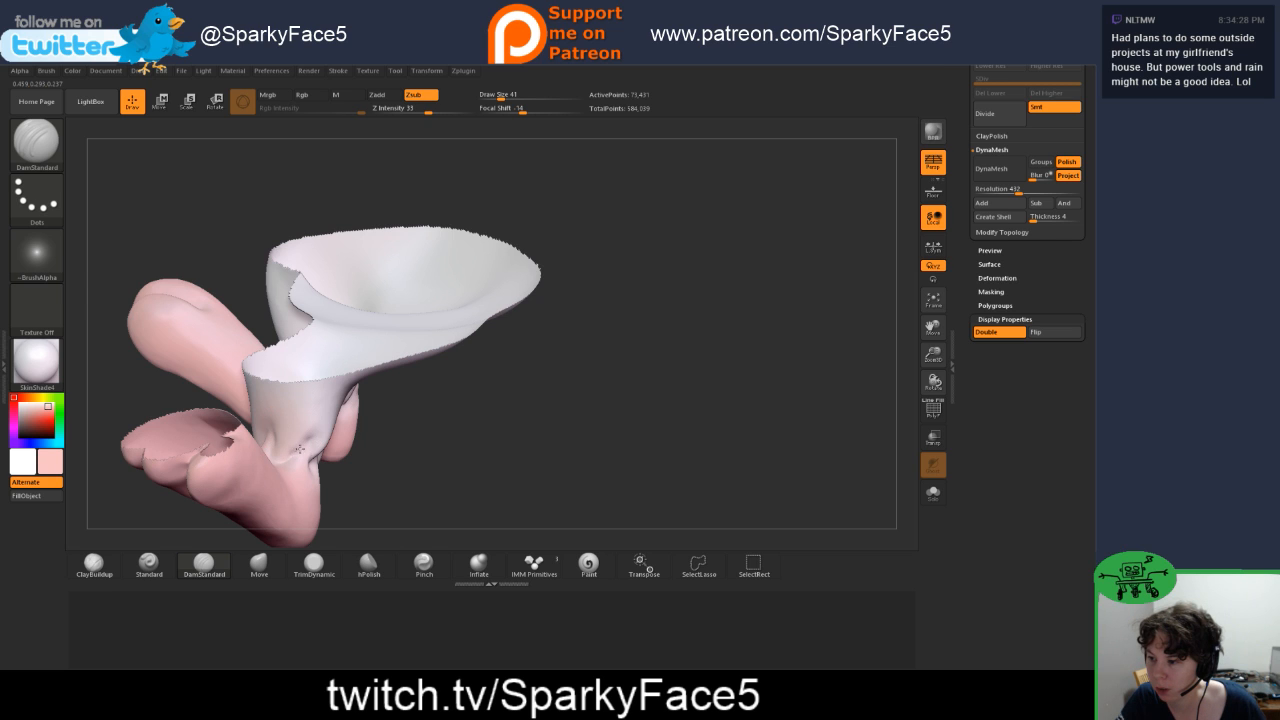
{"action": "mouse_move", "coordinate": [157, 404]}
{"action": "left_mouse_down"}
{"action": "mouse_move", "coordinate": [298, 368]}
{"action": "mouse_move", "coordinate": [301, 379]}
{"action": "left_mouse_up"}
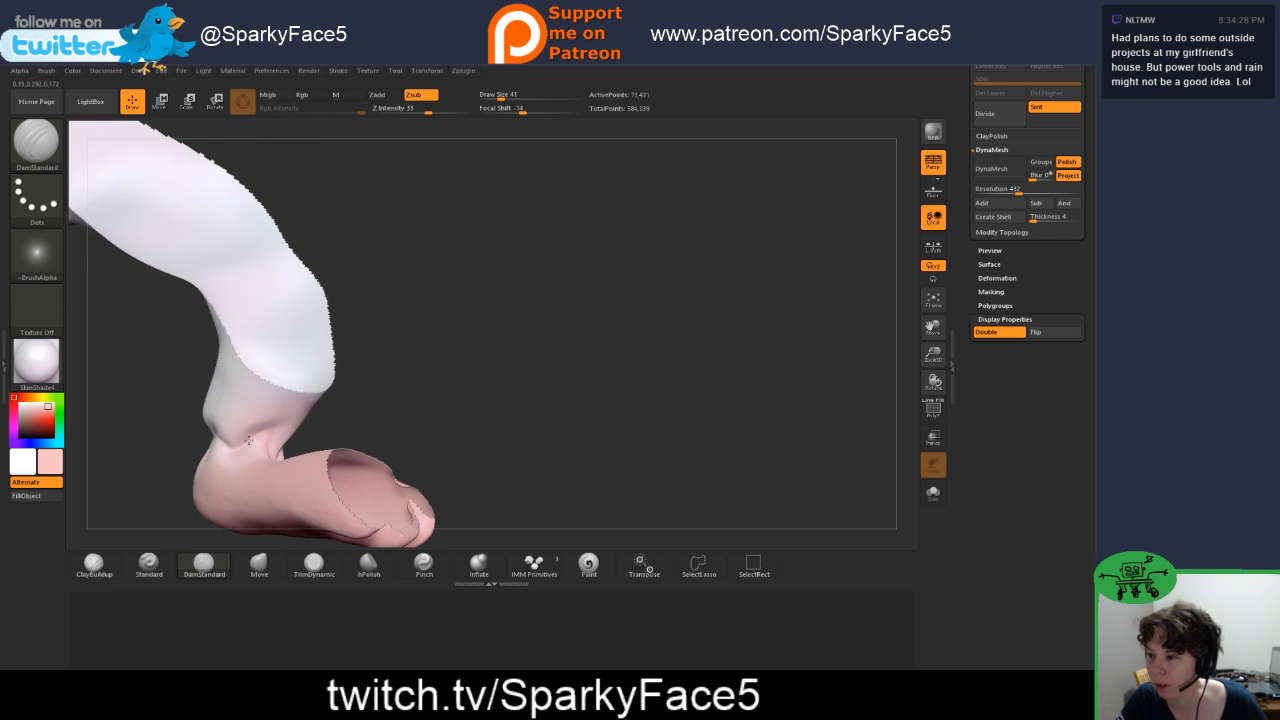
{"action": "mouse_move", "coordinate": [345, 422]}
{"action": "left_mouse_down"}
{"action": "mouse_move", "coordinate": [299, 463]}
{"action": "mouse_move", "coordinate": [310, 426]}
{"action": "mouse_move", "coordinate": [262, 432]}
{"action": "left_mouse_up"}
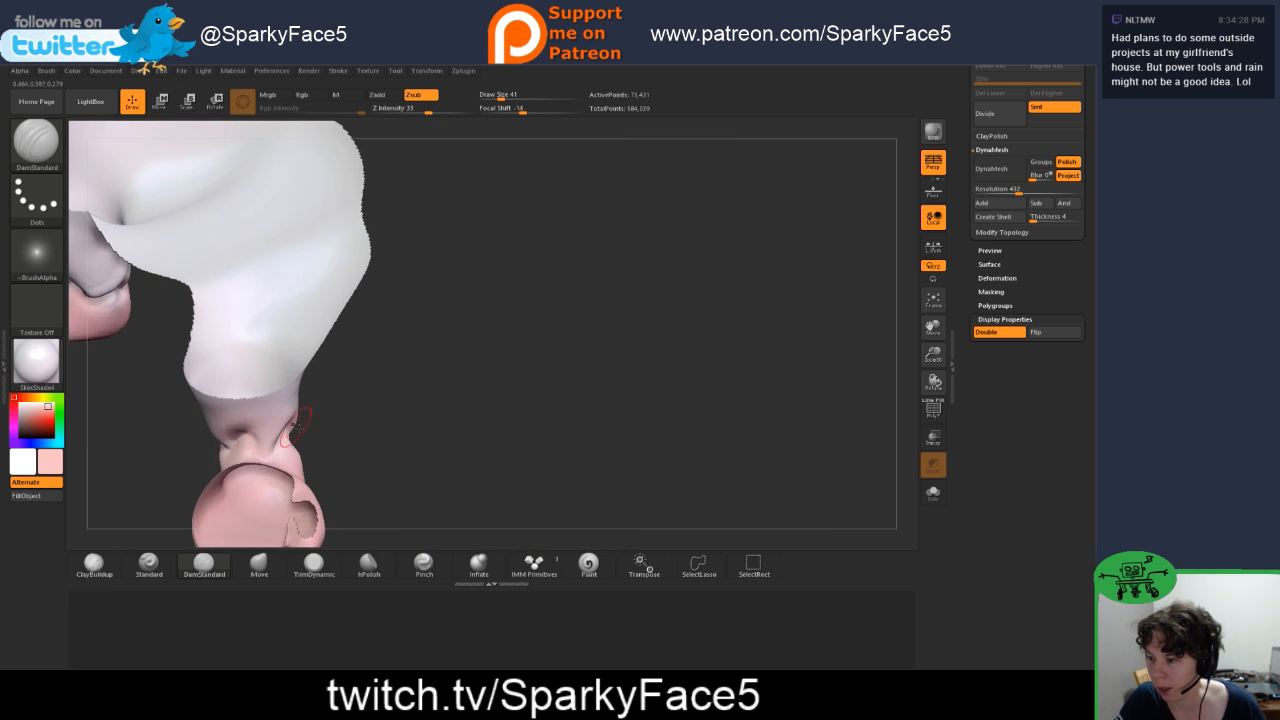
Step: Shape the folds at the front and side of the left ankle with the Move brush
{"action": "left_click", "coordinate": [271, 567]}
{"action": "left_click_drag", "start_coordinate": [368, 454], "coordinate": [210, 460]}
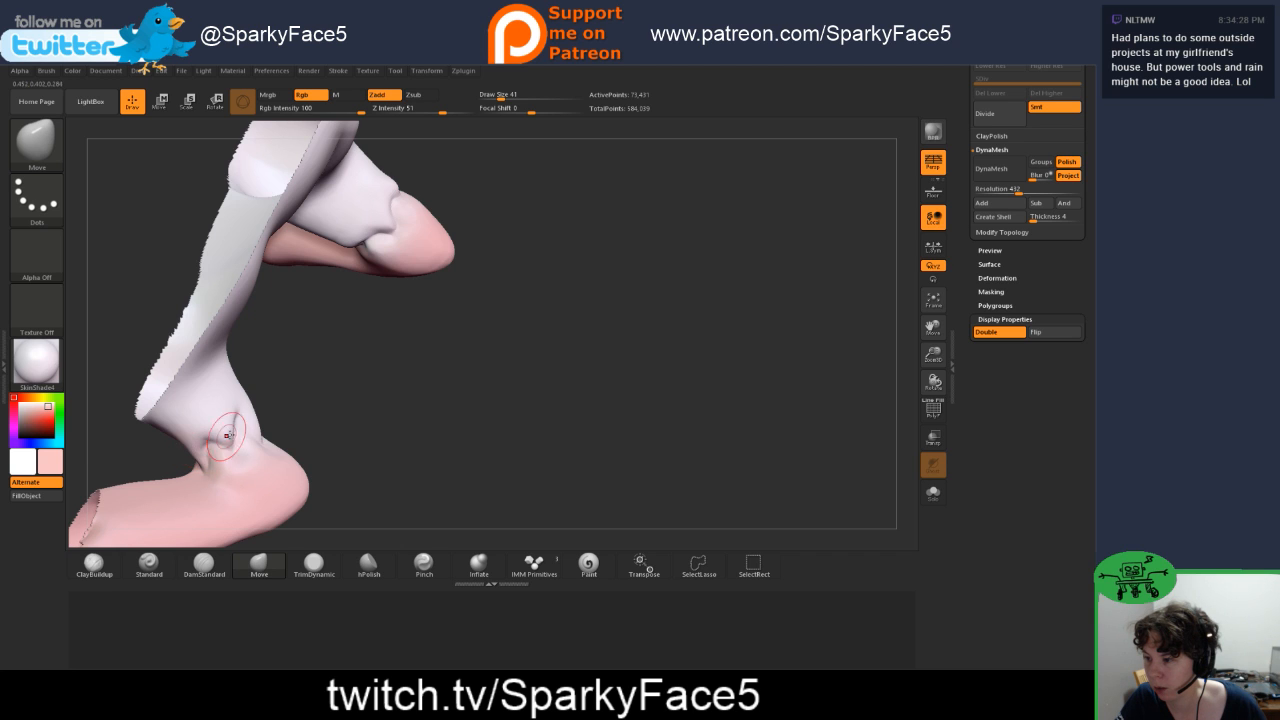
{"action": "left_click_drag", "start_coordinate": [272, 424], "coordinate": [337, 411]}
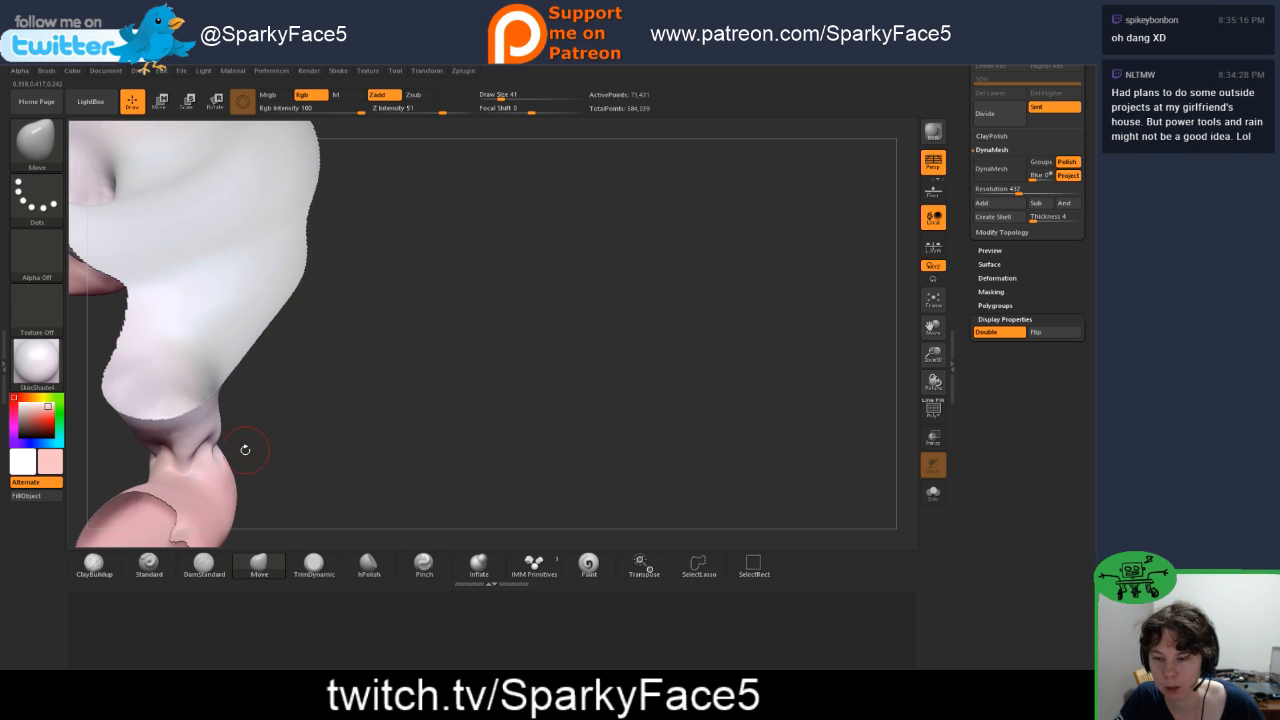
{"action": "mouse_move", "coordinate": [229, 441]}
{"action": "left_mouse_down"}
{"action": "mouse_move", "coordinate": [280, 417]}
{"action": "mouse_move", "coordinate": [250, 421]}
{"action": "left_mouse_up"}
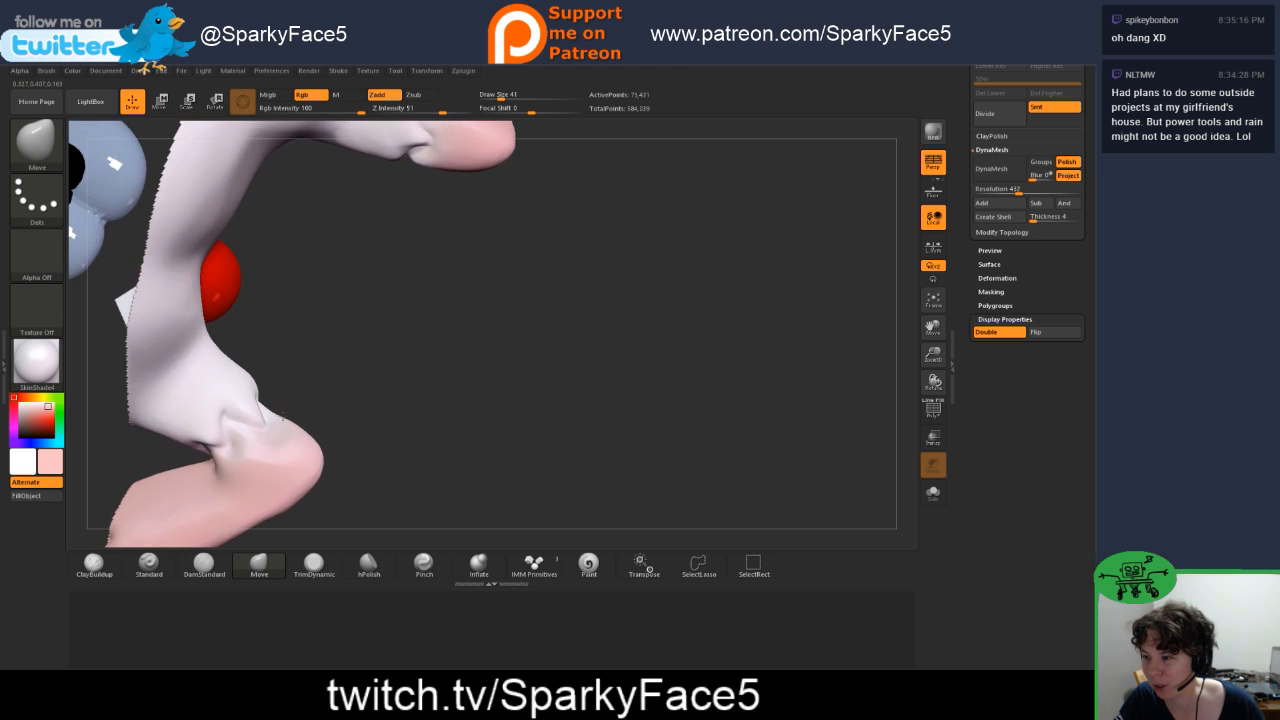
Step: Deepen the fold lines at the side and front of the isolated left ankle with the DamStandard brush
{"action": "left_click", "coordinate": [206, 566]}
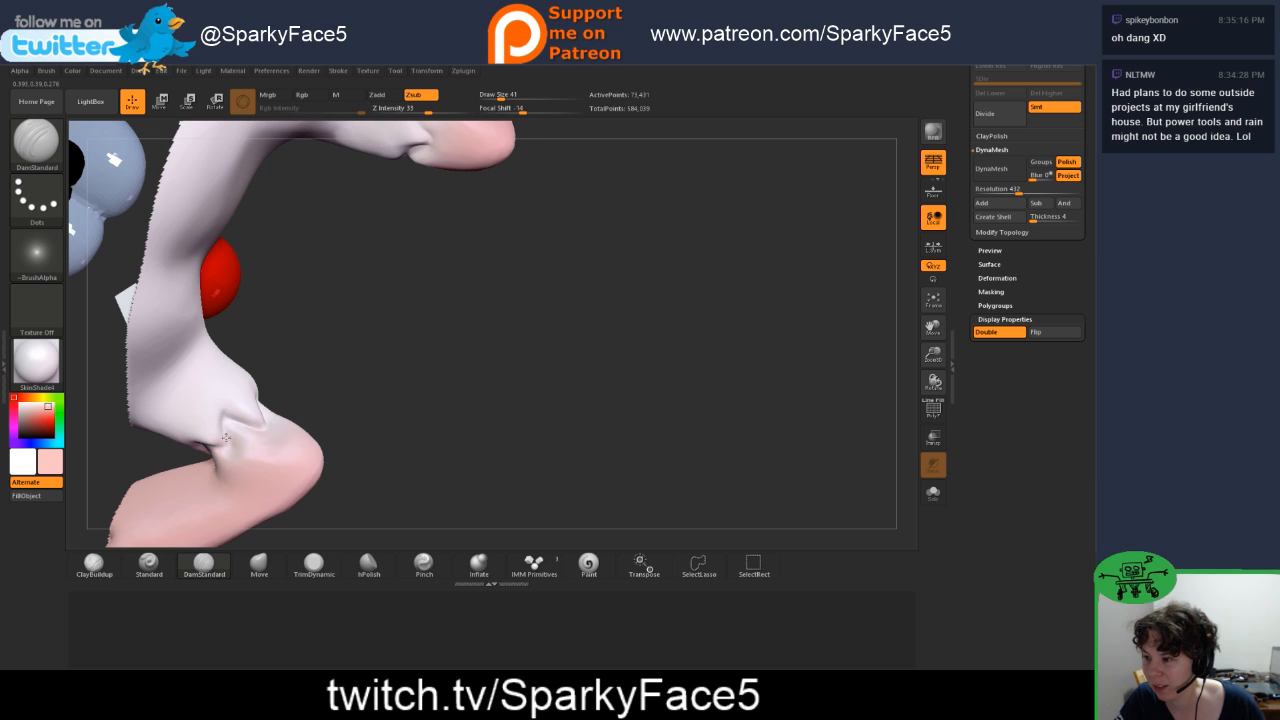
{"action": "left_click_drag", "start_coordinate": [280, 408], "coordinate": [263, 466]}
{"action": "left_click_drag", "start_coordinate": [219, 421], "coordinate": [220, 442]}
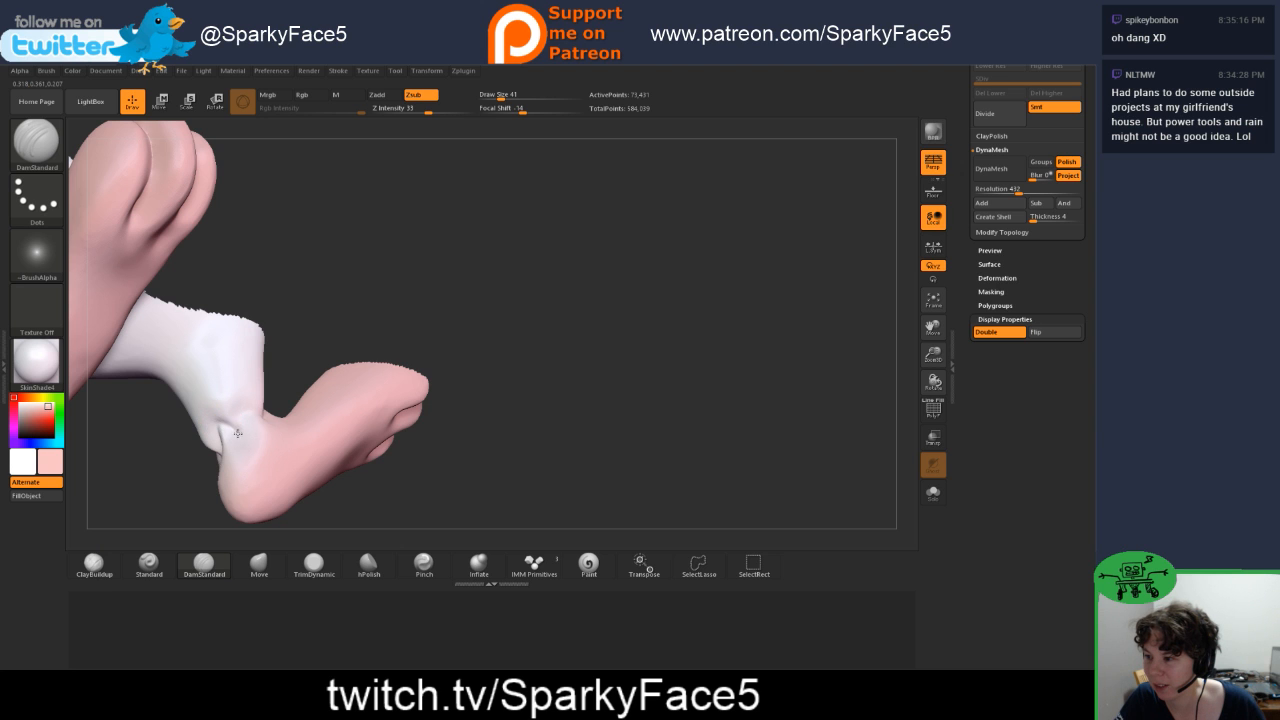
{"action": "left_click_drag", "start_coordinate": [316, 322], "coordinate": [277, 400]}
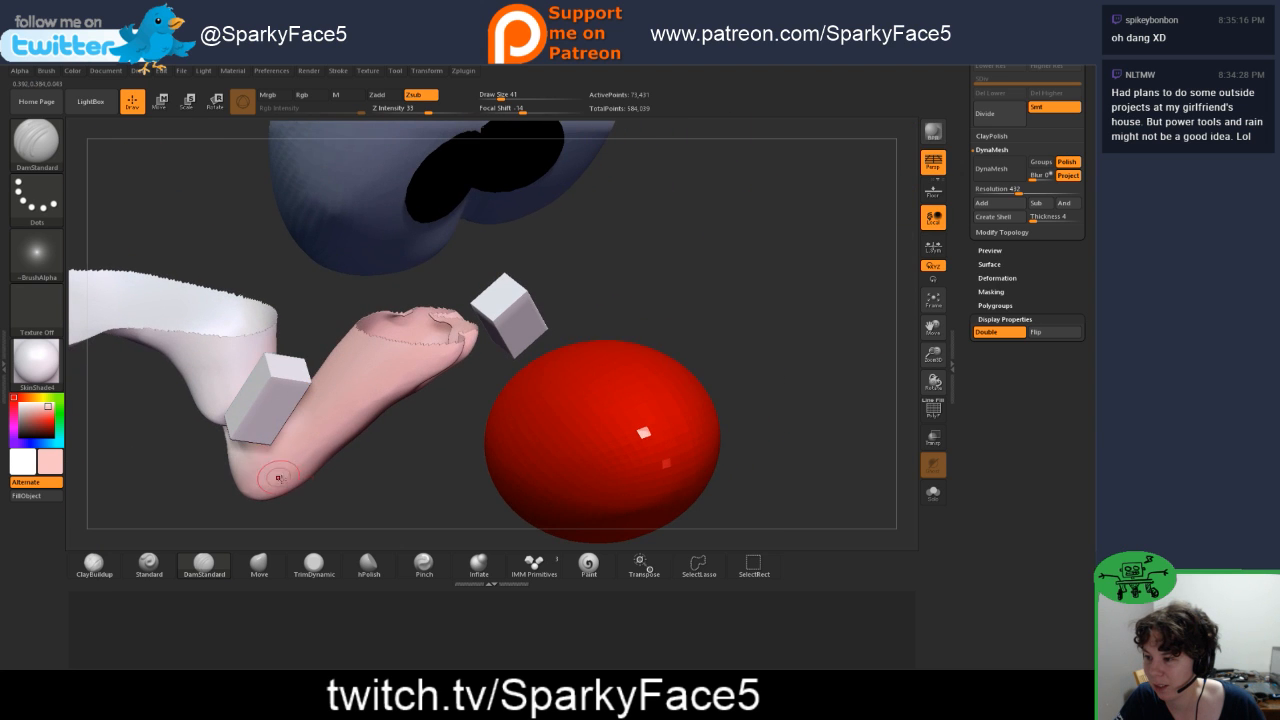
{"action": "mouse_move", "coordinate": [336, 488]}
{"action": "left_mouse_down"}
{"action": "mouse_move", "coordinate": [350, 494]}
{"action": "mouse_move", "coordinate": [241, 438]}
{"action": "left_mouse_up"}
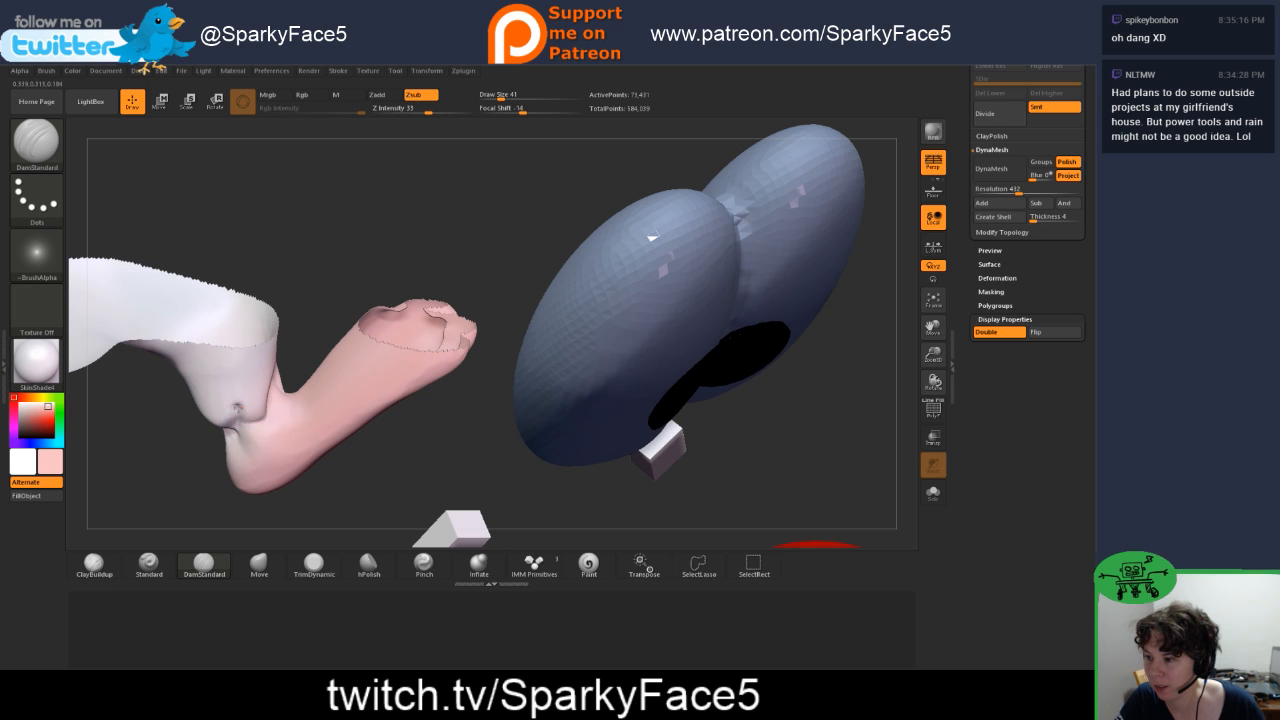
{"action": "mouse_move", "coordinate": [306, 334]}
{"action": "left_mouse_down"}
{"action": "mouse_move", "coordinate": [278, 376]}
{"action": "mouse_move", "coordinate": [303, 376]}
{"action": "left_mouse_up"}
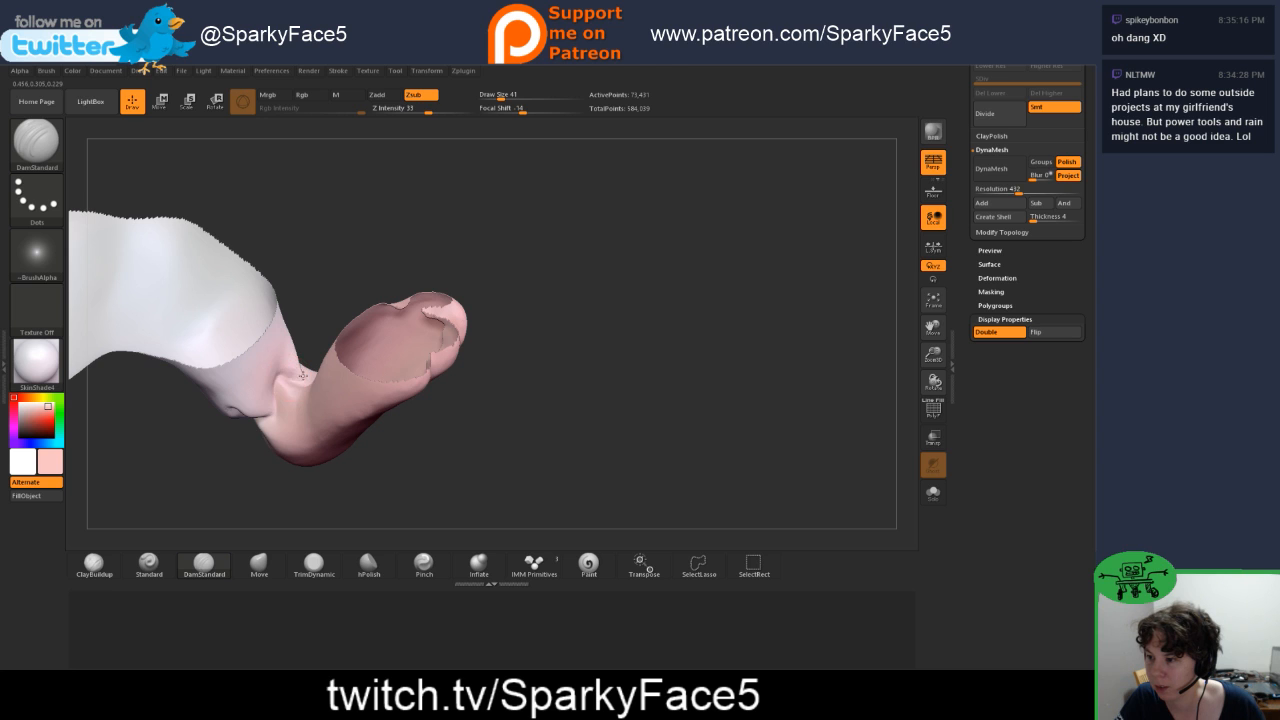
Step: Push and pull the folds around the left ankle into shape with the Move brush, working from several sides
{"action": "left_click", "coordinate": [259, 565]}
{"action": "left_click_drag", "start_coordinate": [240, 468], "coordinate": [905, 490]}
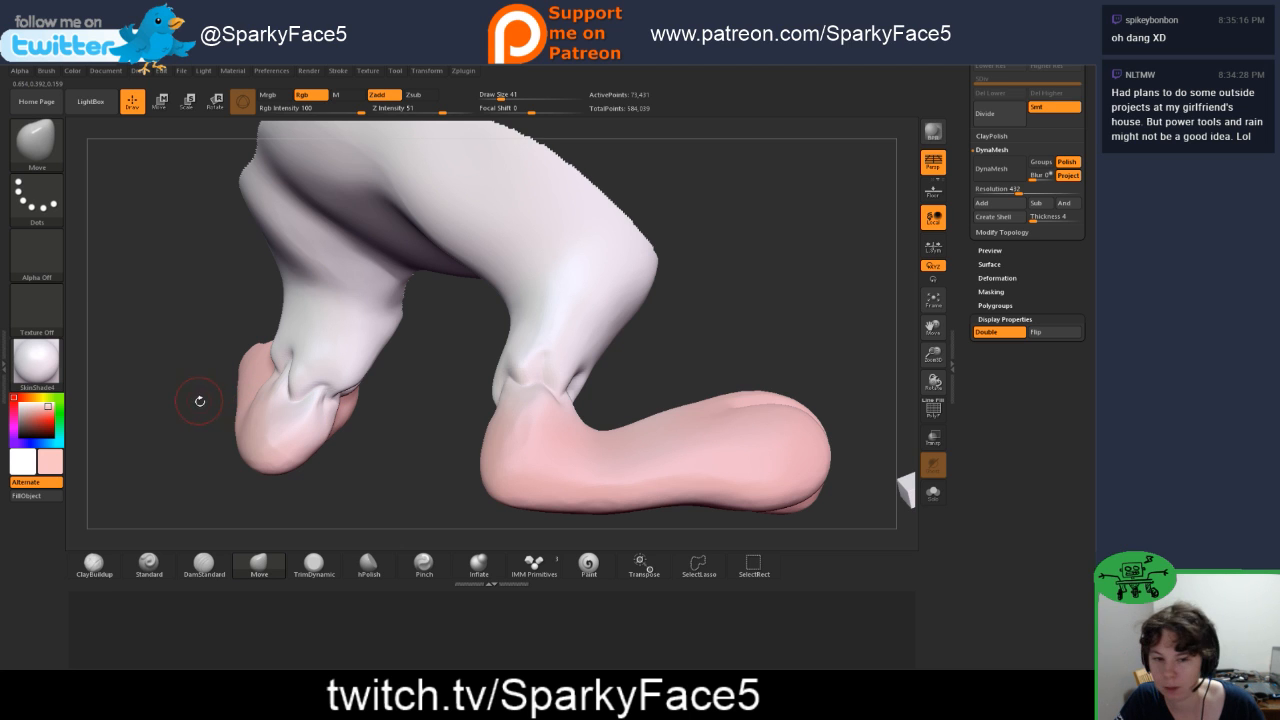
{"action": "left_click_drag", "start_coordinate": [203, 418], "coordinate": [267, 382]}
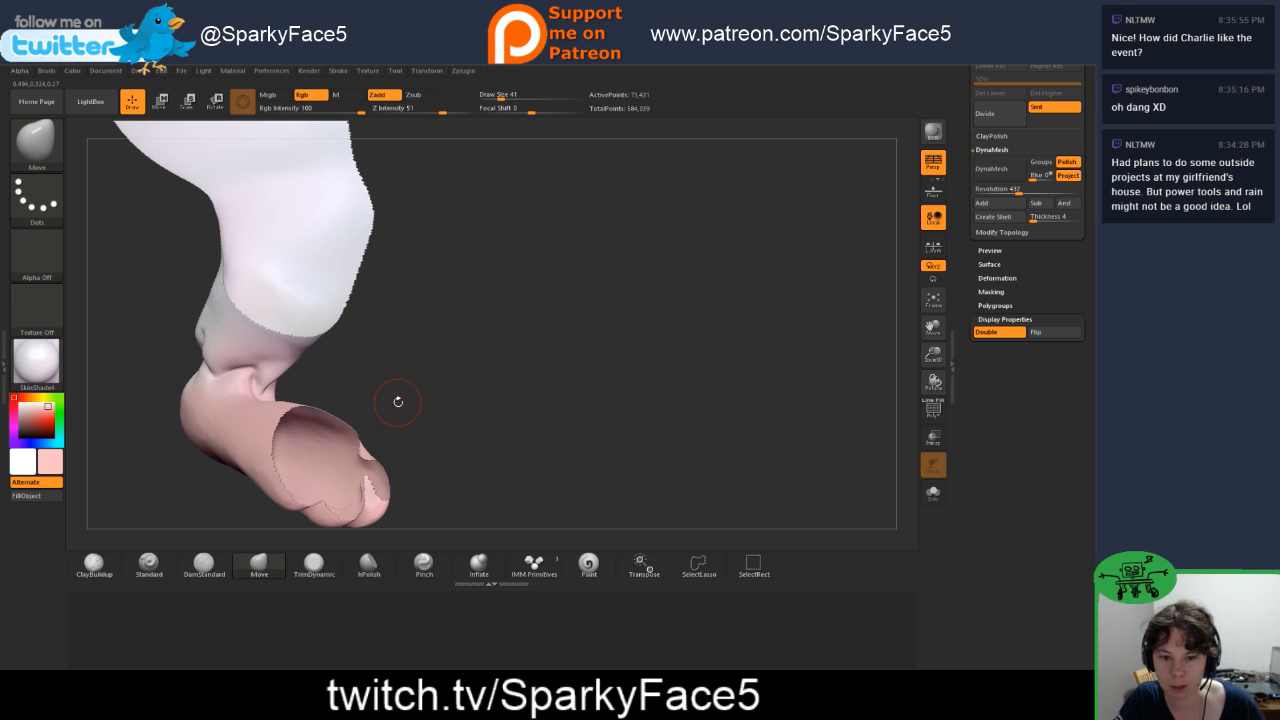
{"action": "left_click_drag", "start_coordinate": [384, 391], "coordinate": [277, 370]}
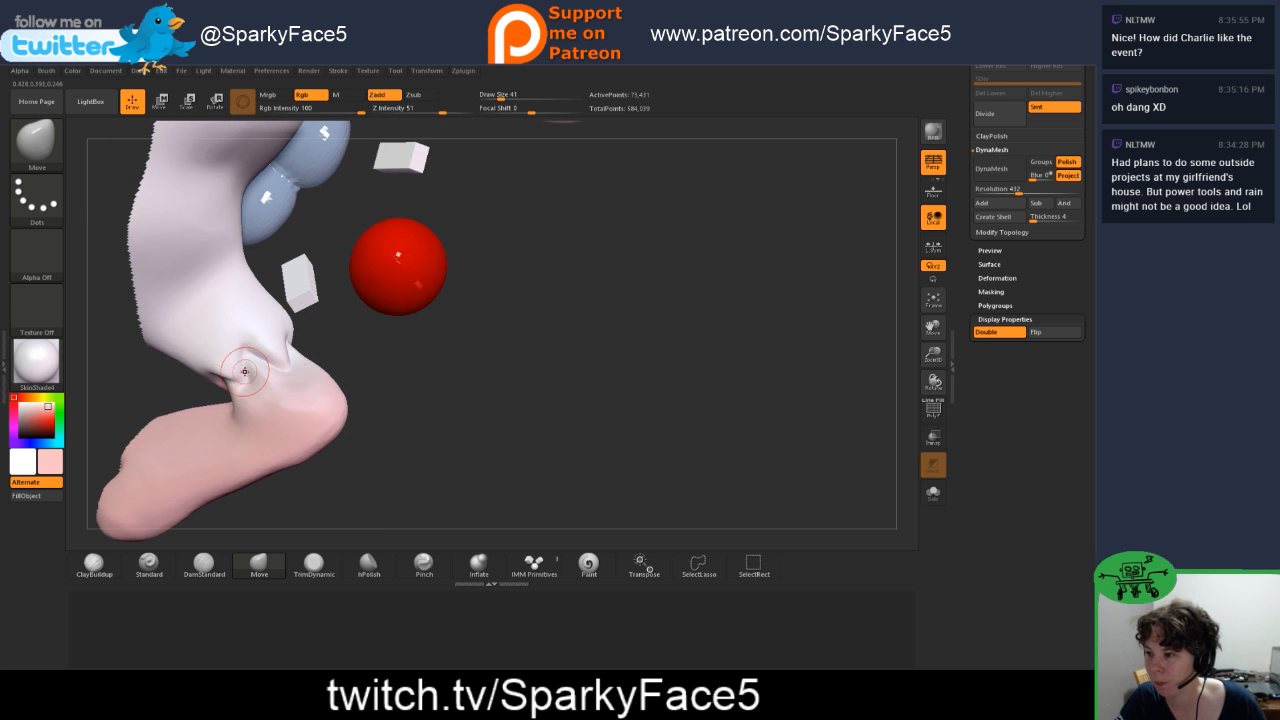
{"action": "left_click_drag", "start_coordinate": [363, 396], "coordinate": [360, 412]}
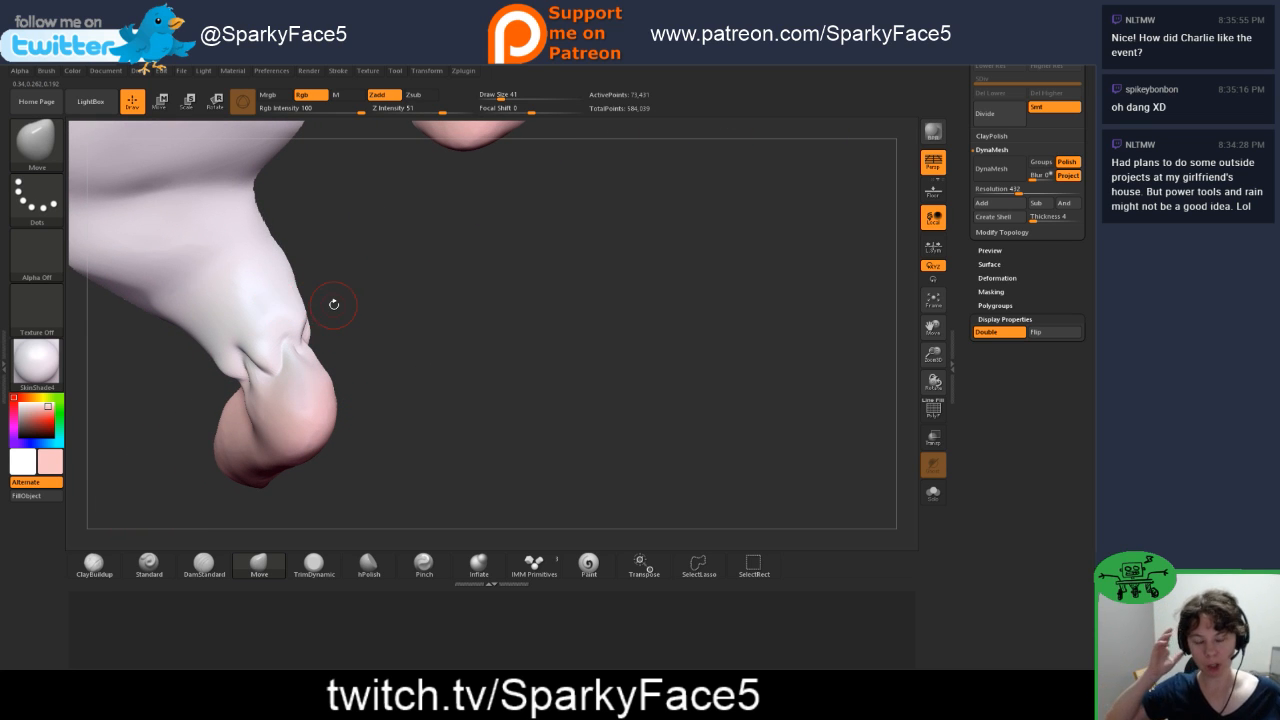
{"action": "left_click_drag", "start_coordinate": [363, 383], "coordinate": [472, 324]}
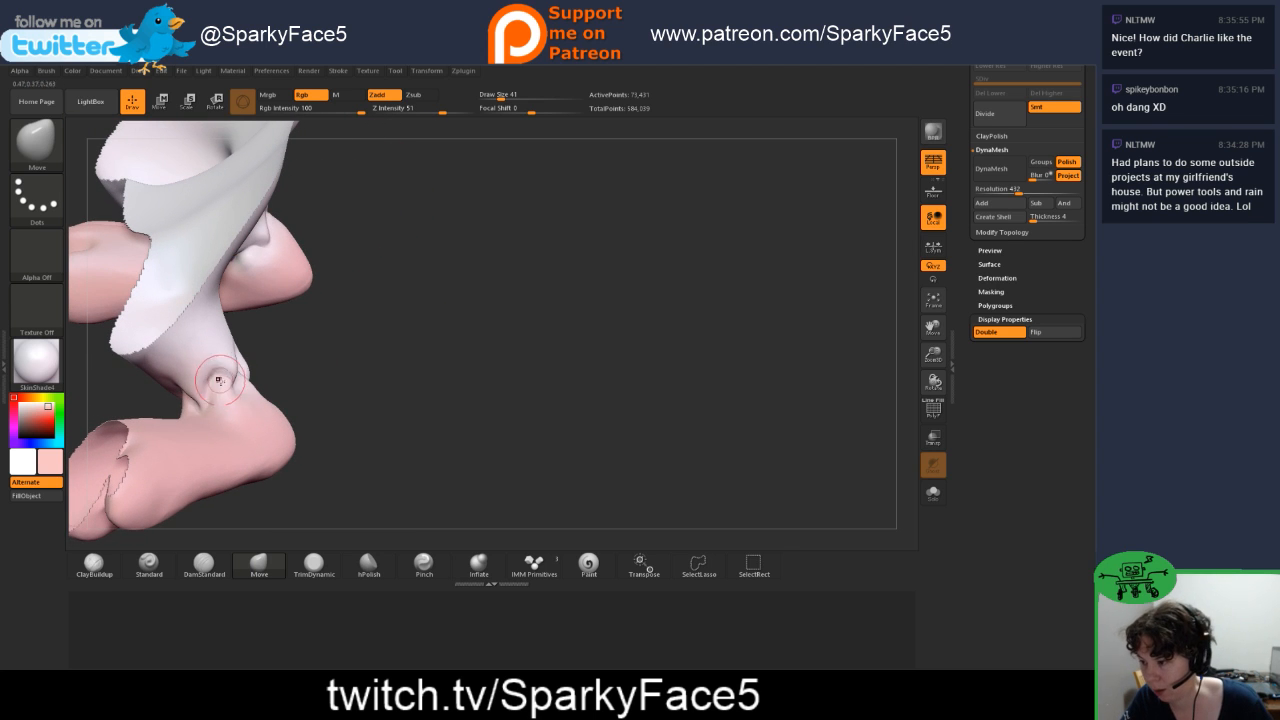
Step: Sharpen the small crease above the left heel with DamStandard and tighten it with the Pinch brush
{"action": "left_click", "coordinate": [204, 564]}
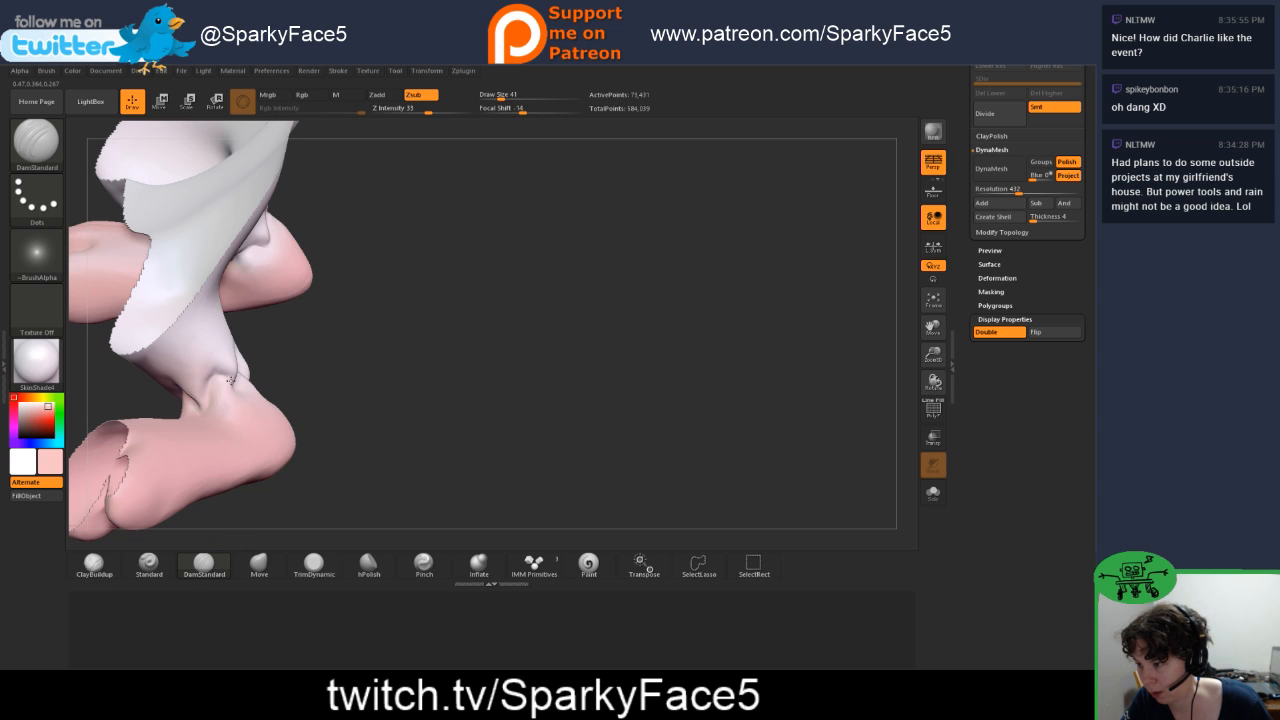
{"action": "left_click", "coordinate": [424, 564]}
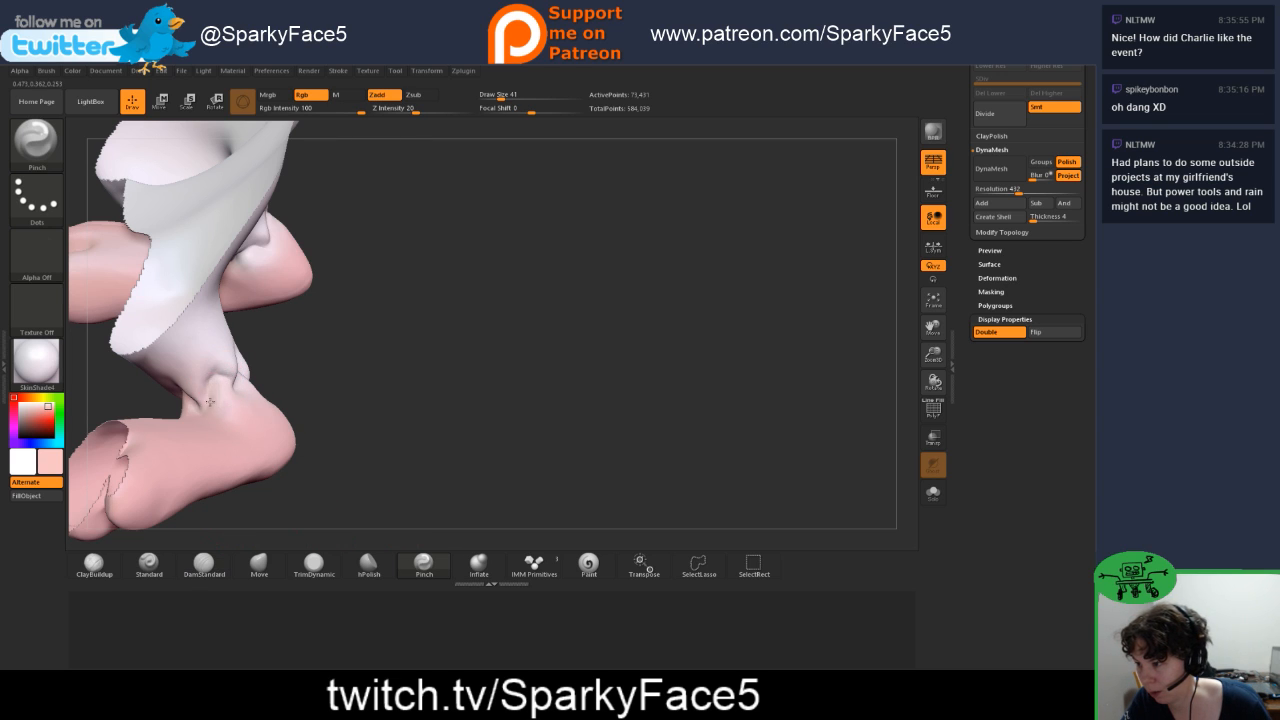
{"action": "mouse_move", "coordinate": [352, 376]}
{"action": "left_mouse_down"}
{"action": "mouse_move", "coordinate": [392, 378]}
{"action": "mouse_move", "coordinate": [392, 340]}
{"action": "left_mouse_up"}
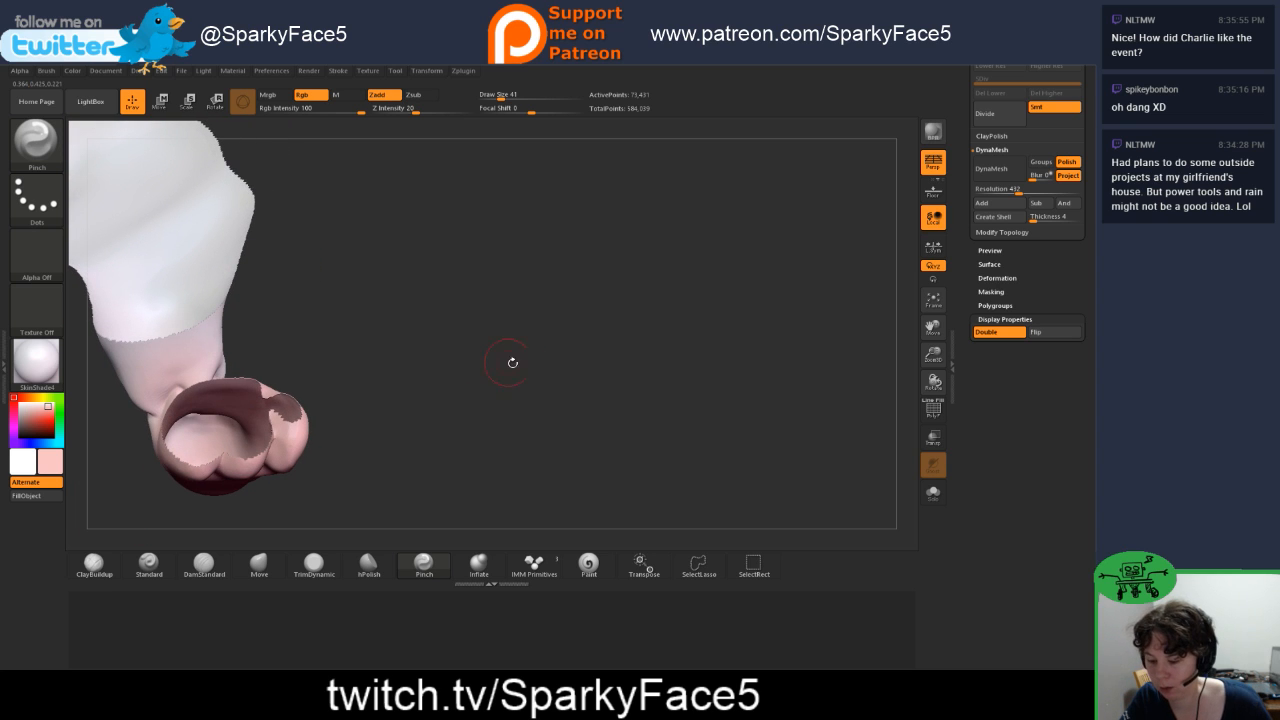
Step: Unhide the upper body so the complete mouse mesh is shown
{"action": "left_click", "coordinate": [530, 368], "text": "ctrl+shift"}
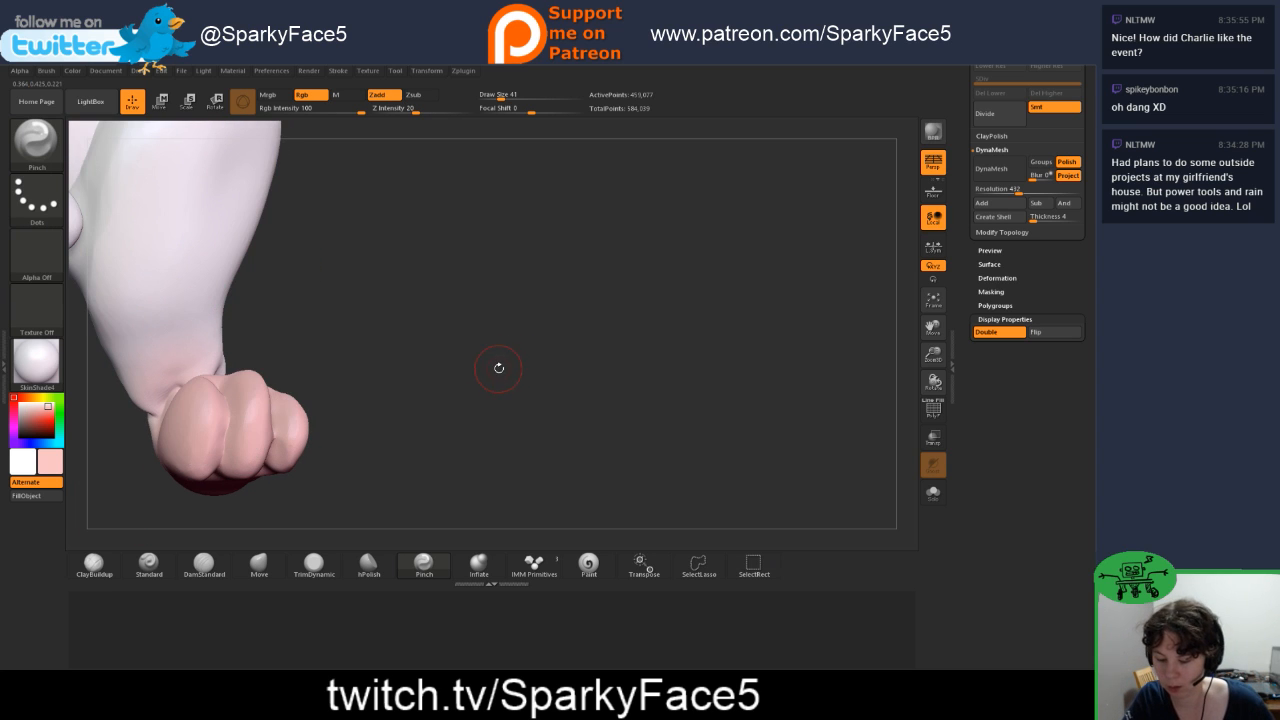
{"action": "key", "text": "f"}
{"action": "left_click_drag", "start_coordinate": [588, 455], "coordinate": [643, 420]}
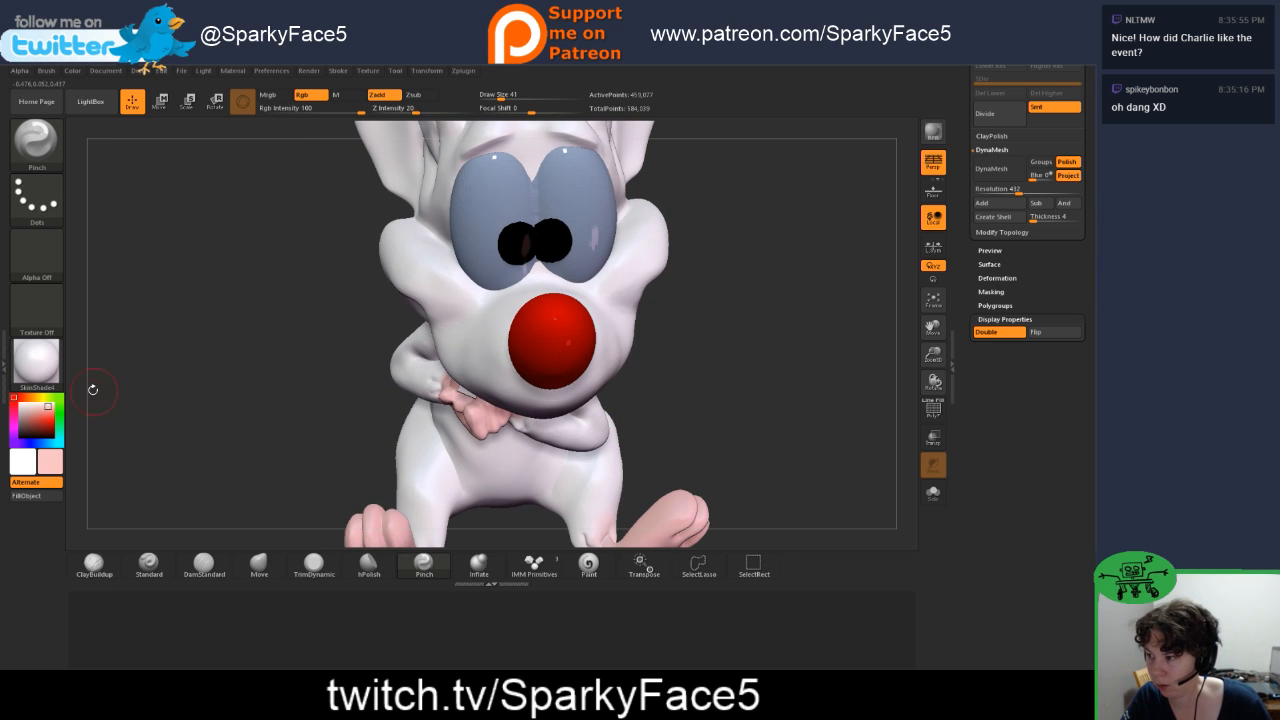
Step: Choose the light pink foot color and extend it with the Paint brush up to the creases of the left ankle
{"action": "left_click", "coordinate": [588, 564]}
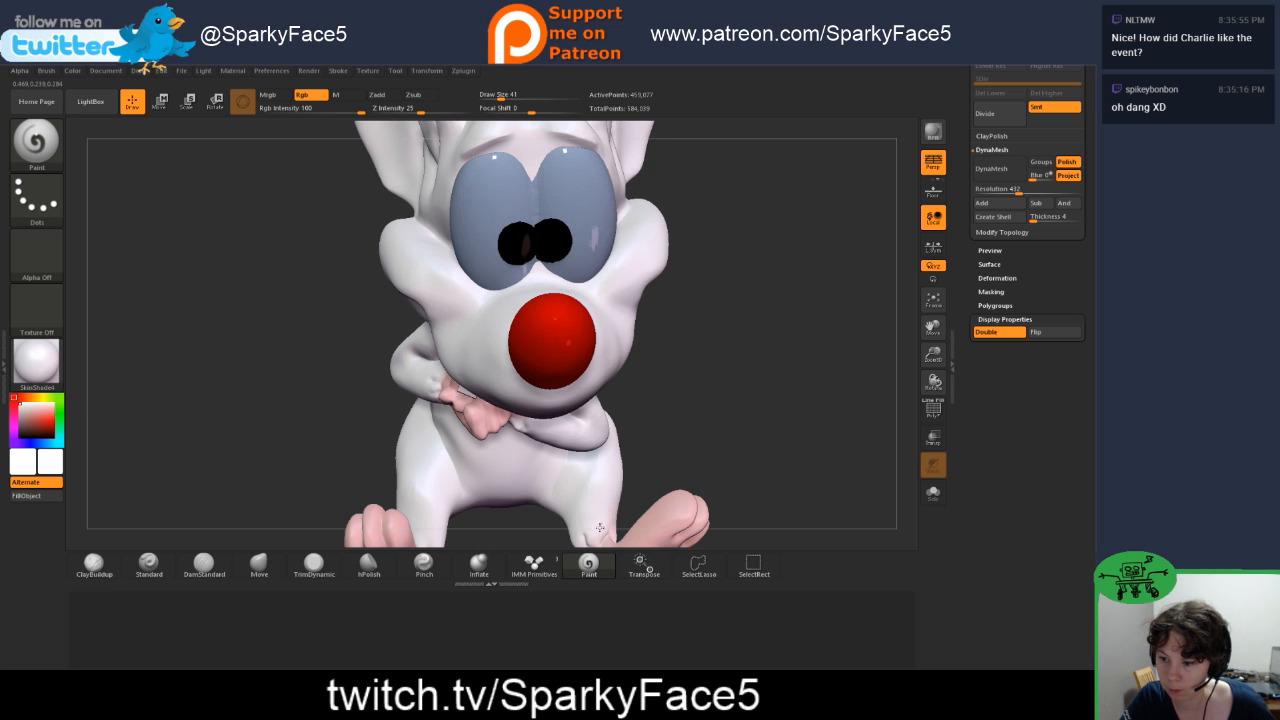
{"action": "left_click_drag", "start_coordinate": [640, 485], "coordinate": [702, 513]}
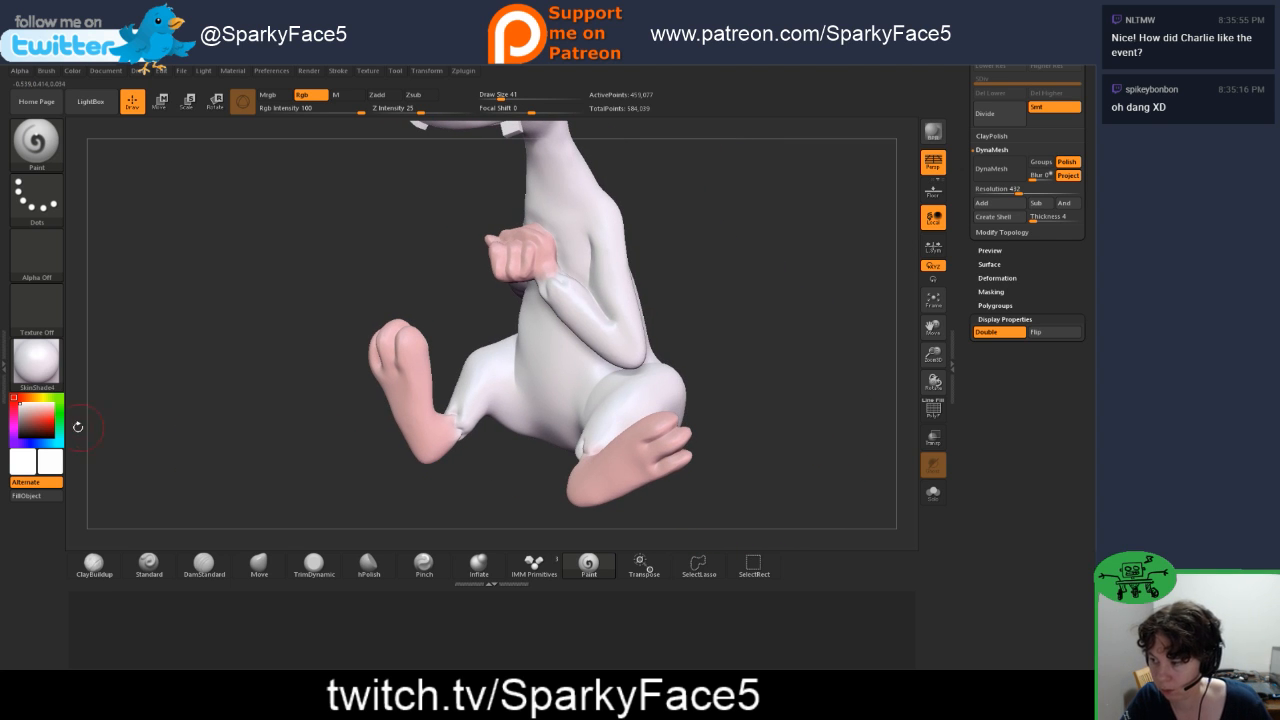
{"action": "left_click_drag", "start_coordinate": [48, 420], "coordinate": [409, 419]}
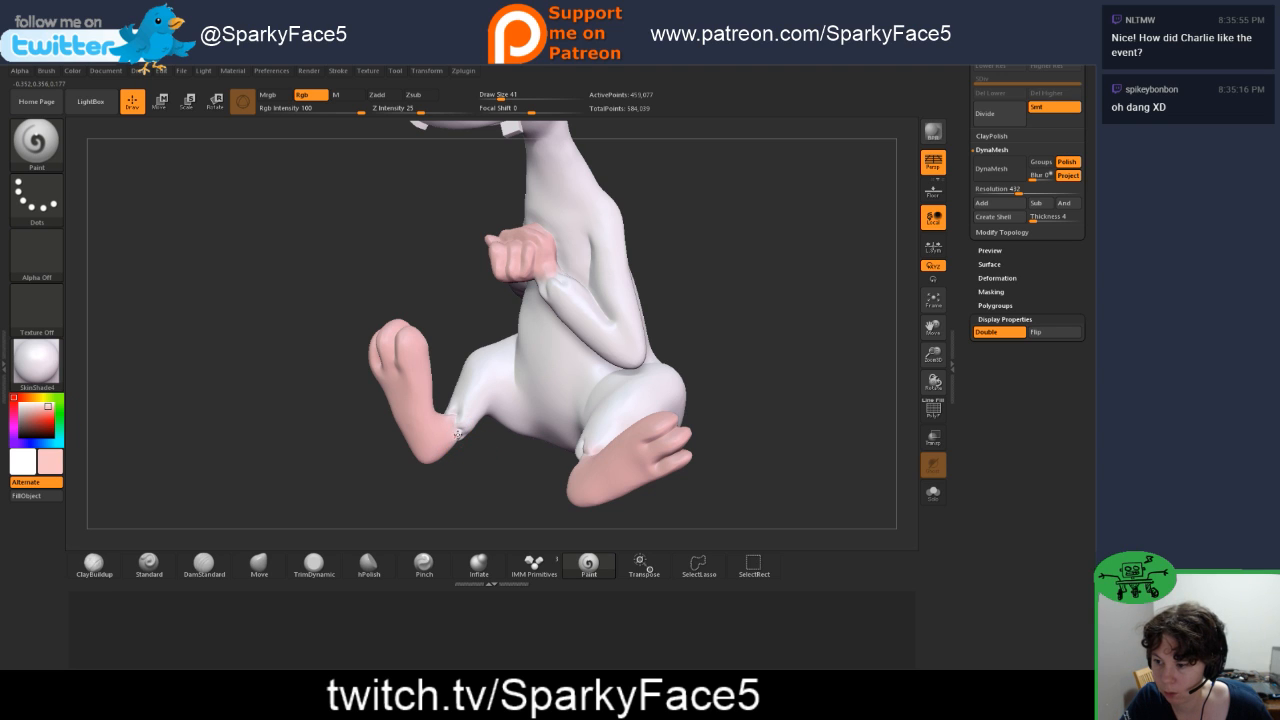
{"action": "left_click_drag", "start_coordinate": [494, 482], "coordinate": [547, 455]}
{"action": "left_click_drag", "start_coordinate": [732, 481], "coordinate": [751, 396]}
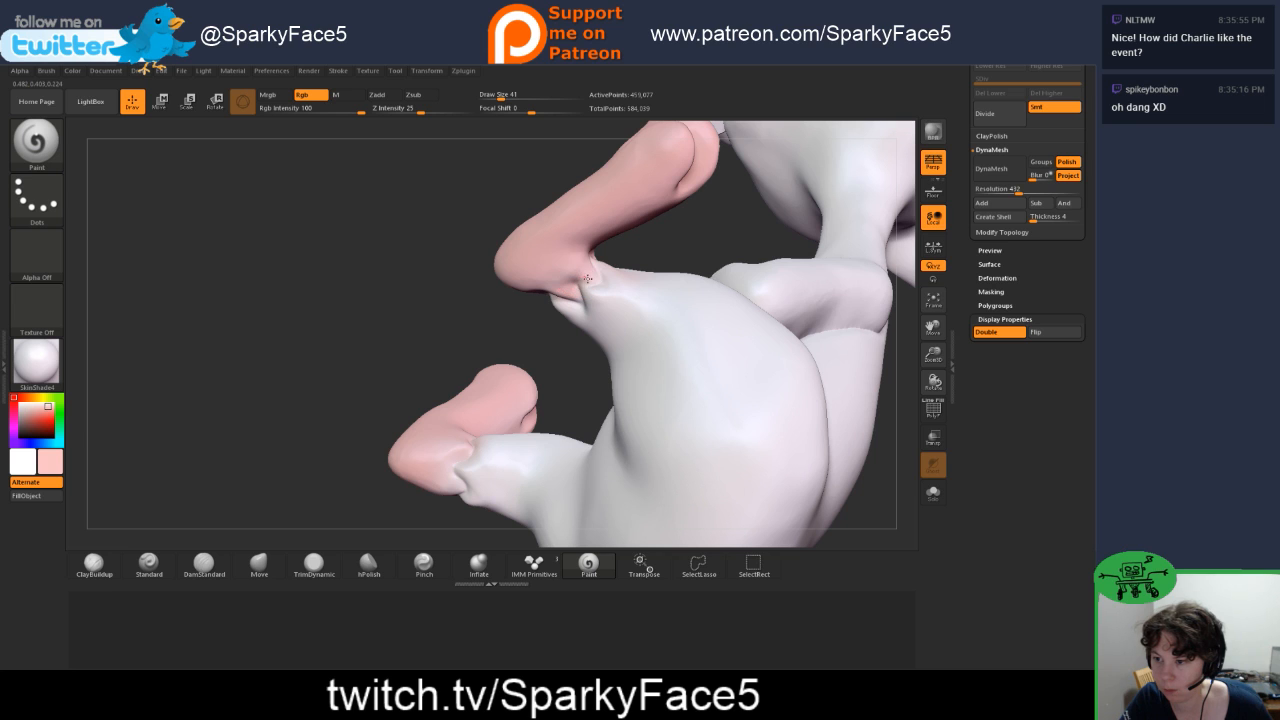
{"action": "left_click_drag", "start_coordinate": [505, 301], "coordinate": [390, 438]}
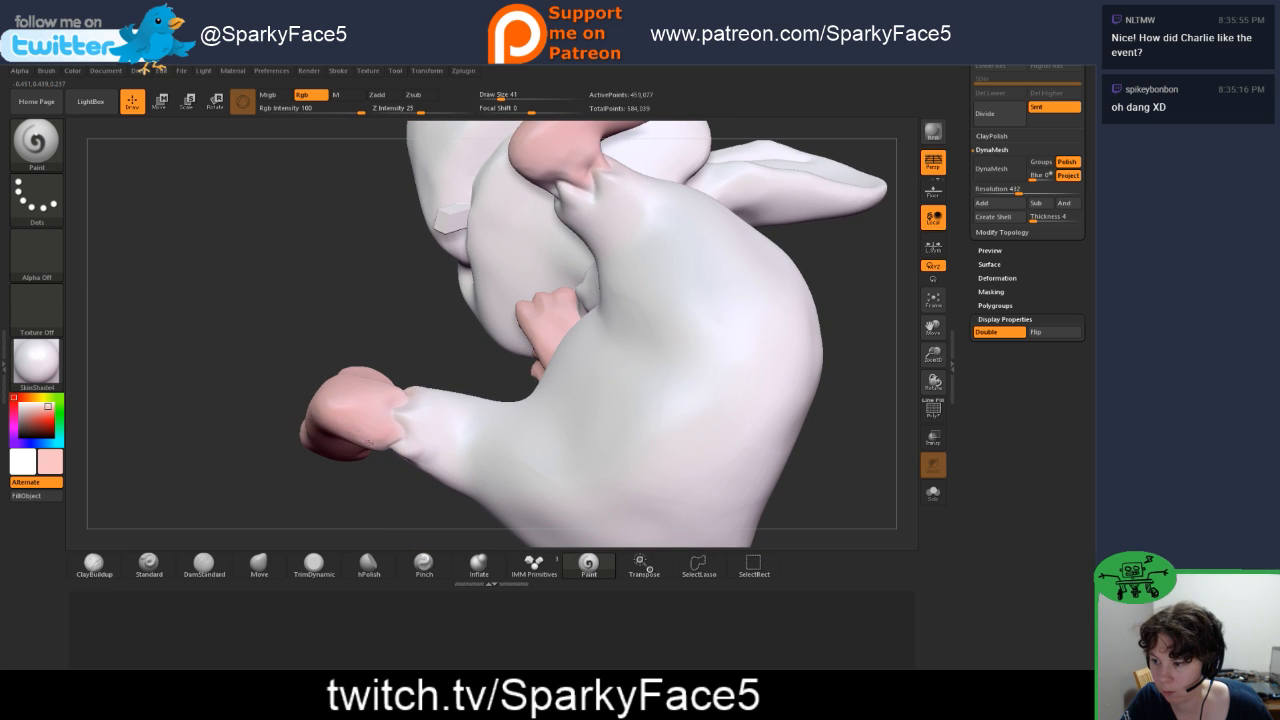
Step: Paint the skin below the right ankle's folds light pink all the way around, following the crease line
{"action": "left_click_drag", "start_coordinate": [395, 487], "coordinate": [383, 442]}
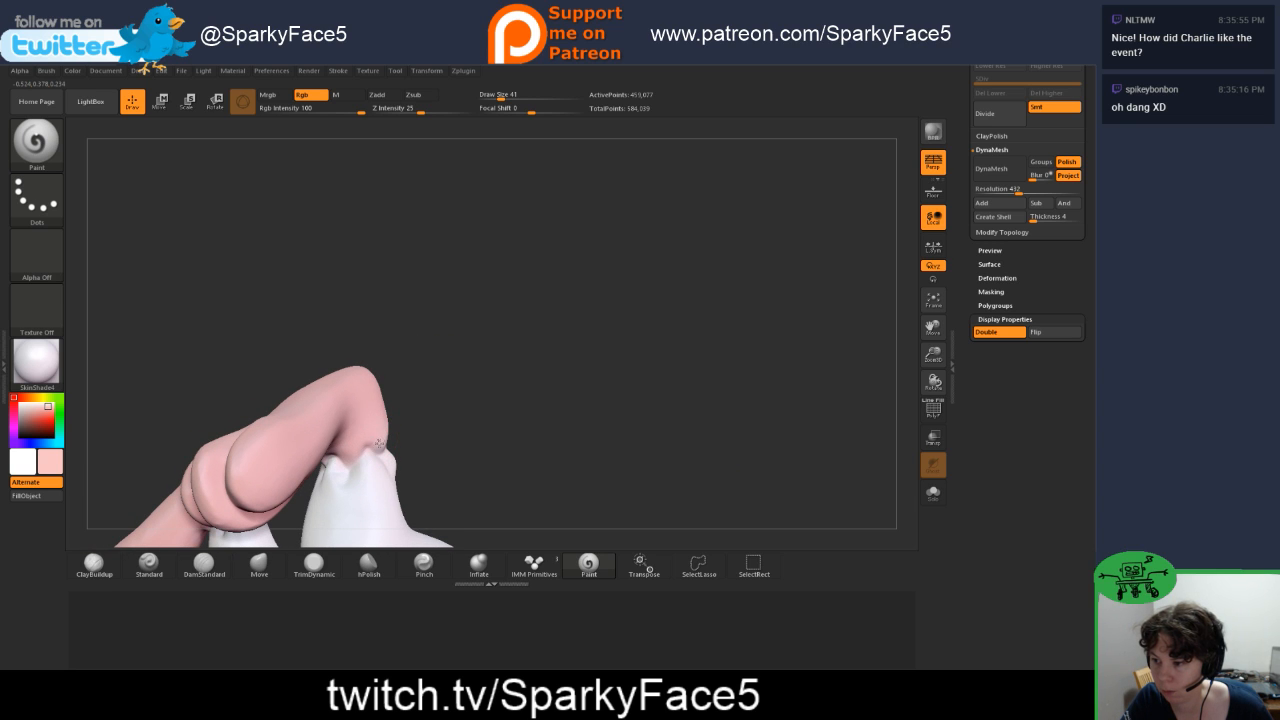
{"action": "left_click_drag", "start_coordinate": [385, 438], "coordinate": [415, 412]}
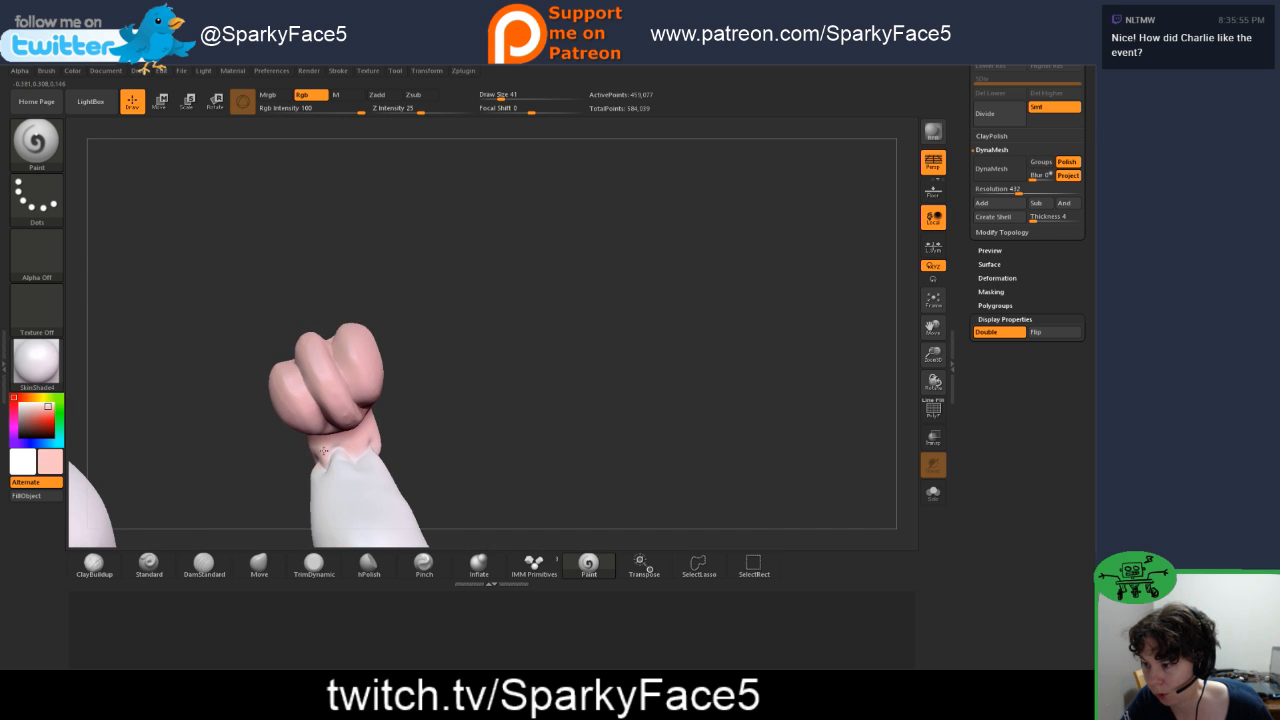
{"action": "left_click_drag", "start_coordinate": [278, 444], "coordinate": [388, 428]}
{"action": "mouse_move", "coordinate": [604, 410]}
{"action": "left_mouse_down"}
{"action": "mouse_move", "coordinate": [613, 393]}
{"action": "mouse_move", "coordinate": [565, 441]}
{"action": "left_mouse_up"}
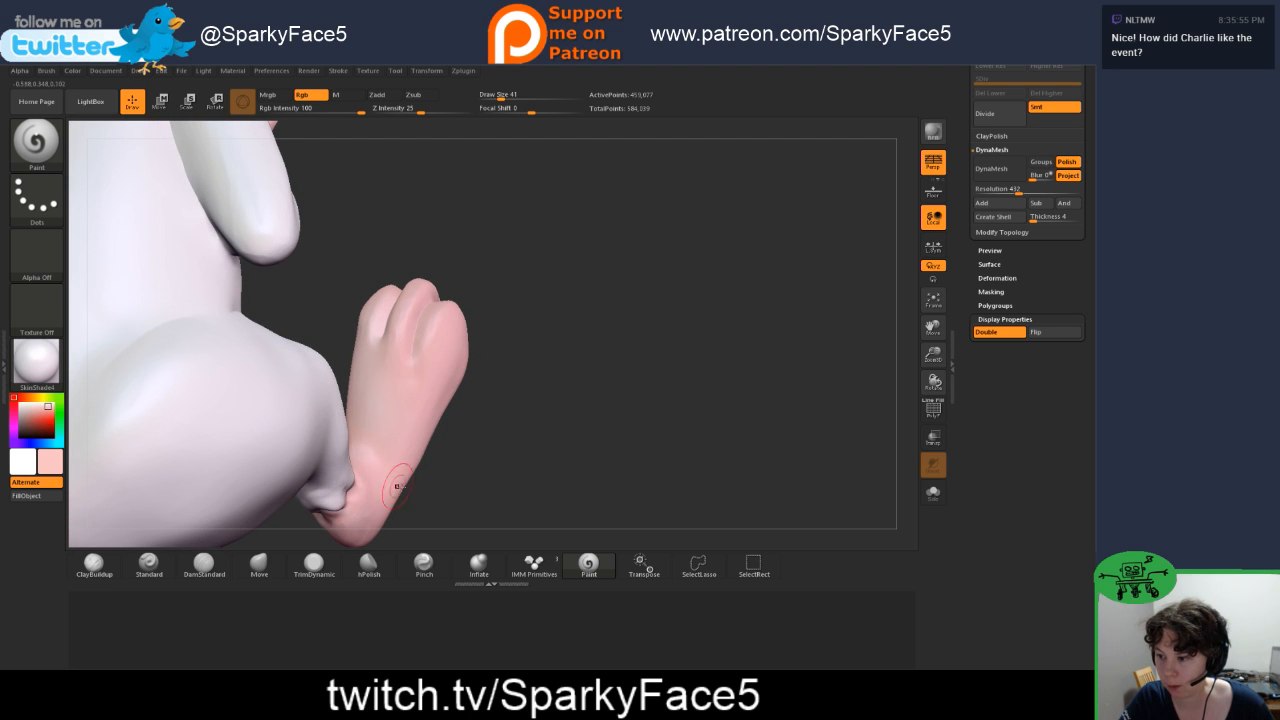
{"action": "left_click_drag", "start_coordinate": [450, 488], "coordinate": [662, 436]}
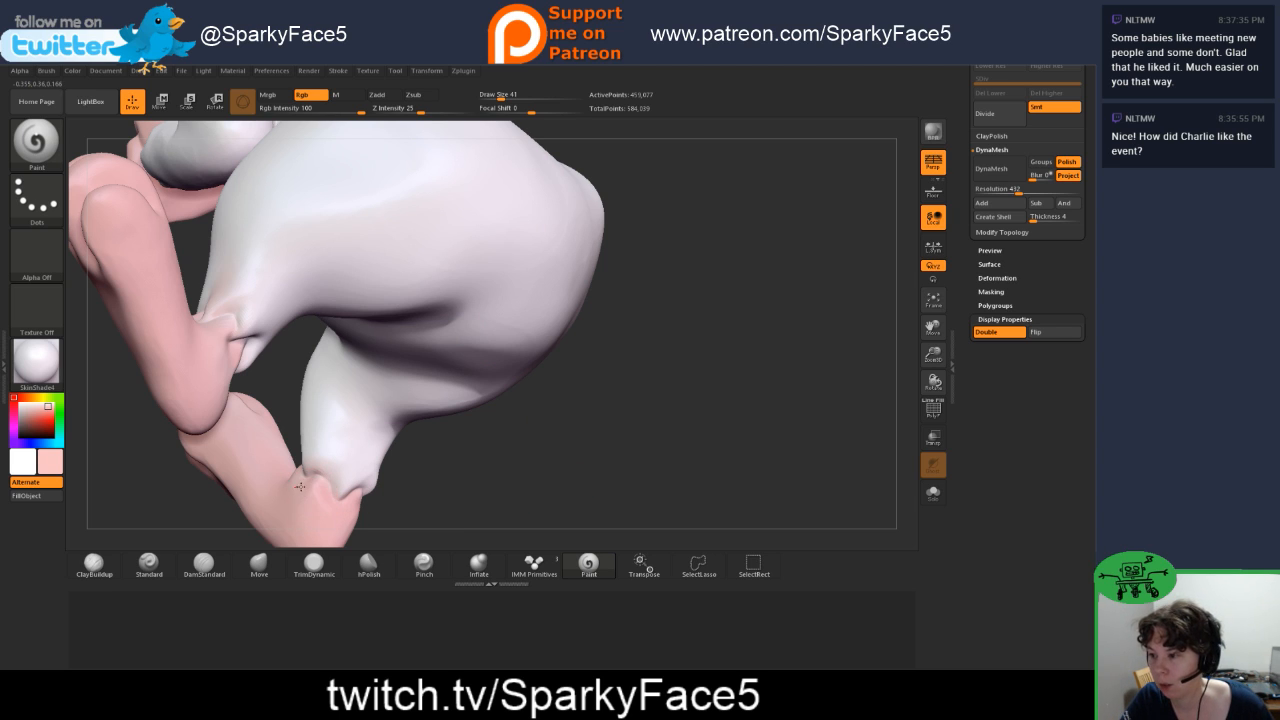
{"action": "left_click_drag", "start_coordinate": [497, 470], "coordinate": [509, 469]}
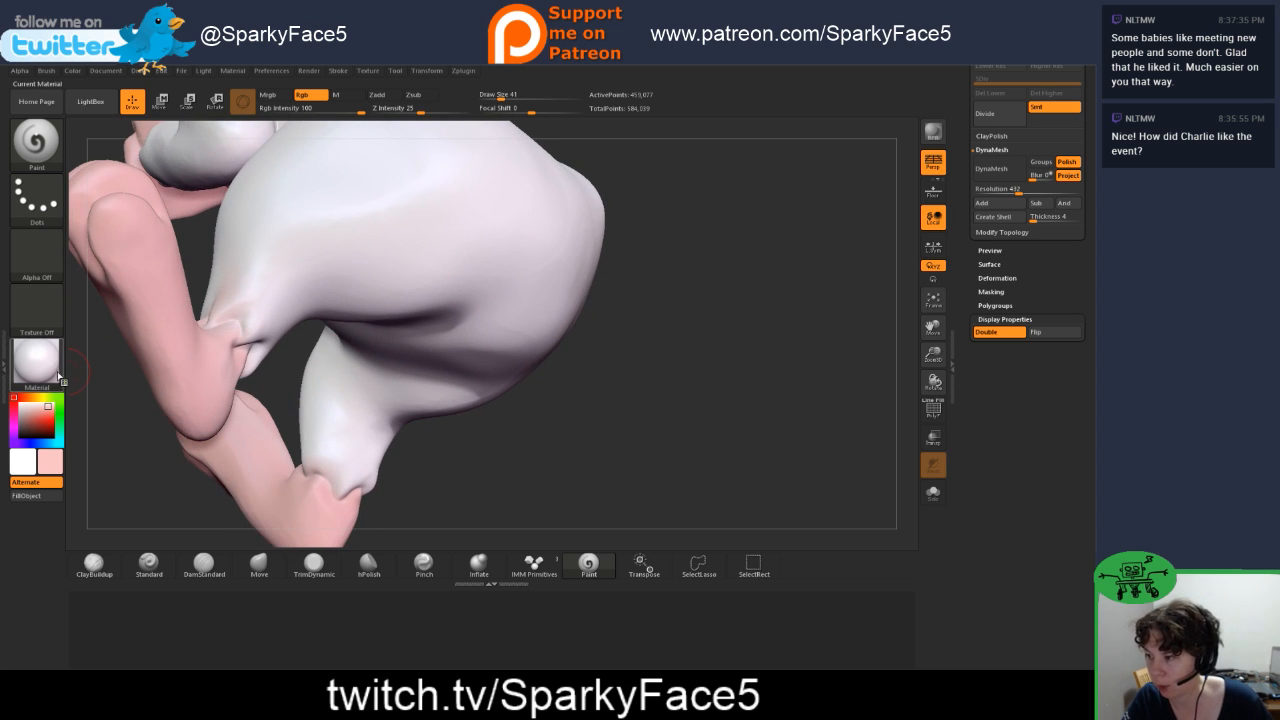
Step: Switch the paint color to white and clean up the fur side of the ankle color borders
{"action": "left_click_drag", "start_coordinate": [35, 431], "coordinate": [338, 272]}
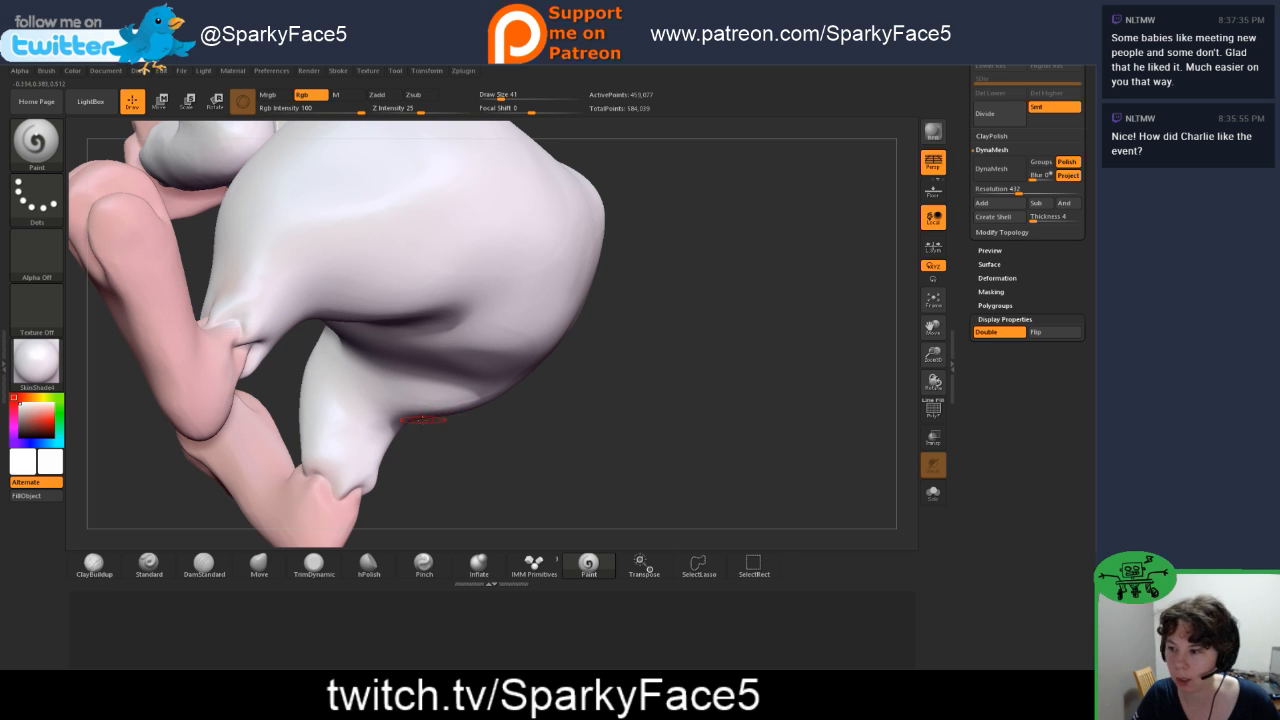
{"action": "left_click_drag", "start_coordinate": [446, 488], "coordinate": [227, 374]}
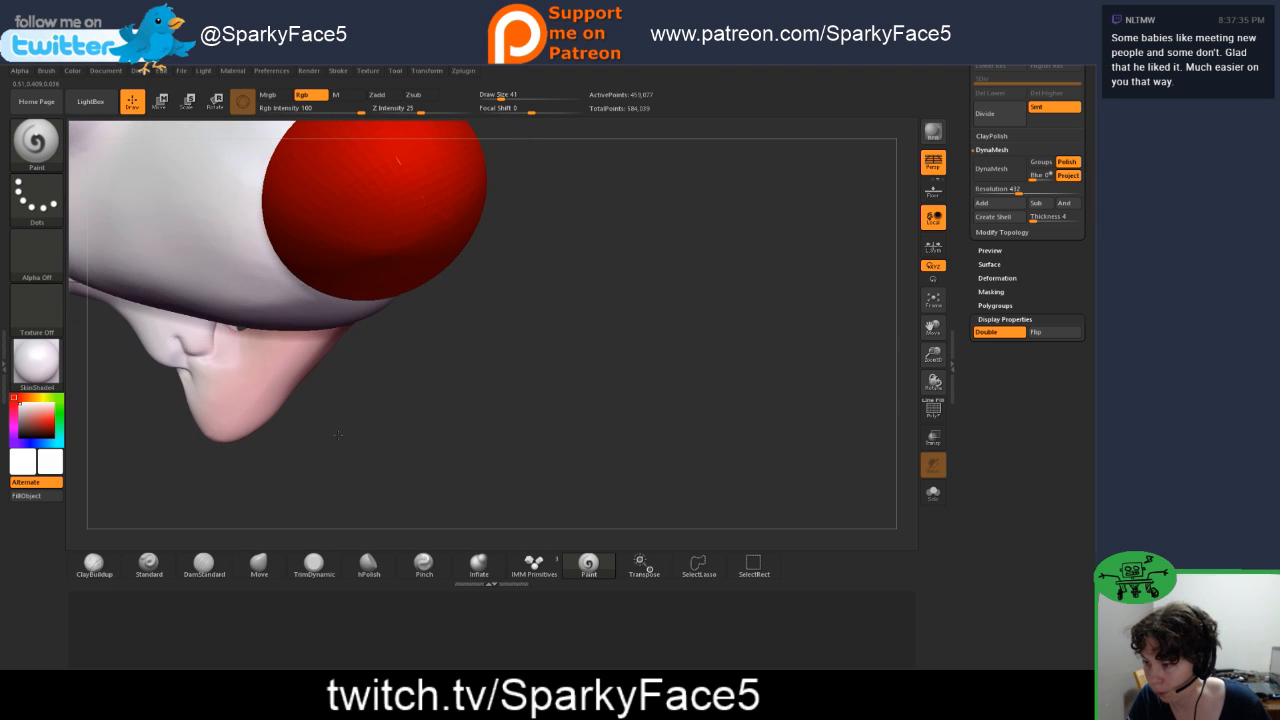
{"action": "left_click_drag", "start_coordinate": [338, 434], "coordinate": [210, 340]}
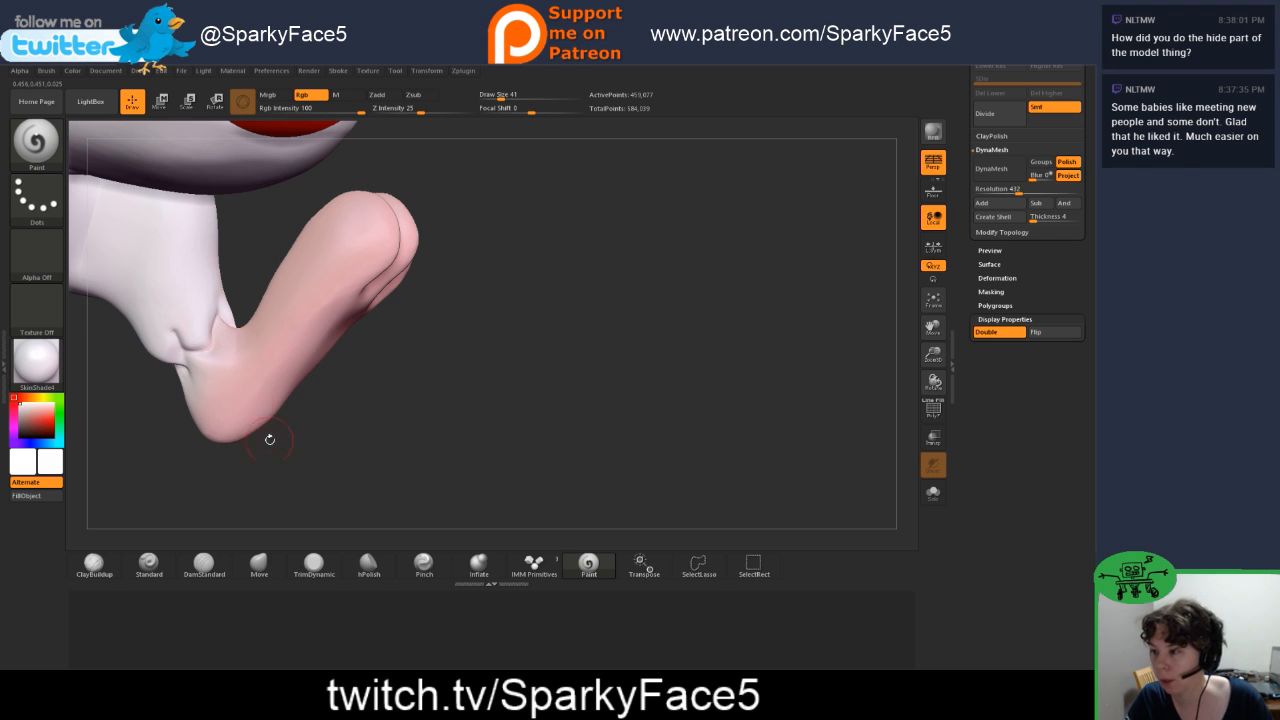
{"action": "left_click_drag", "start_coordinate": [194, 483], "coordinate": [163, 443]}
Step: Touch up the back of the left ankle with light pink and the folds above its border with white
{"action": "left_click_drag", "start_coordinate": [47, 425], "coordinate": [193, 367]}
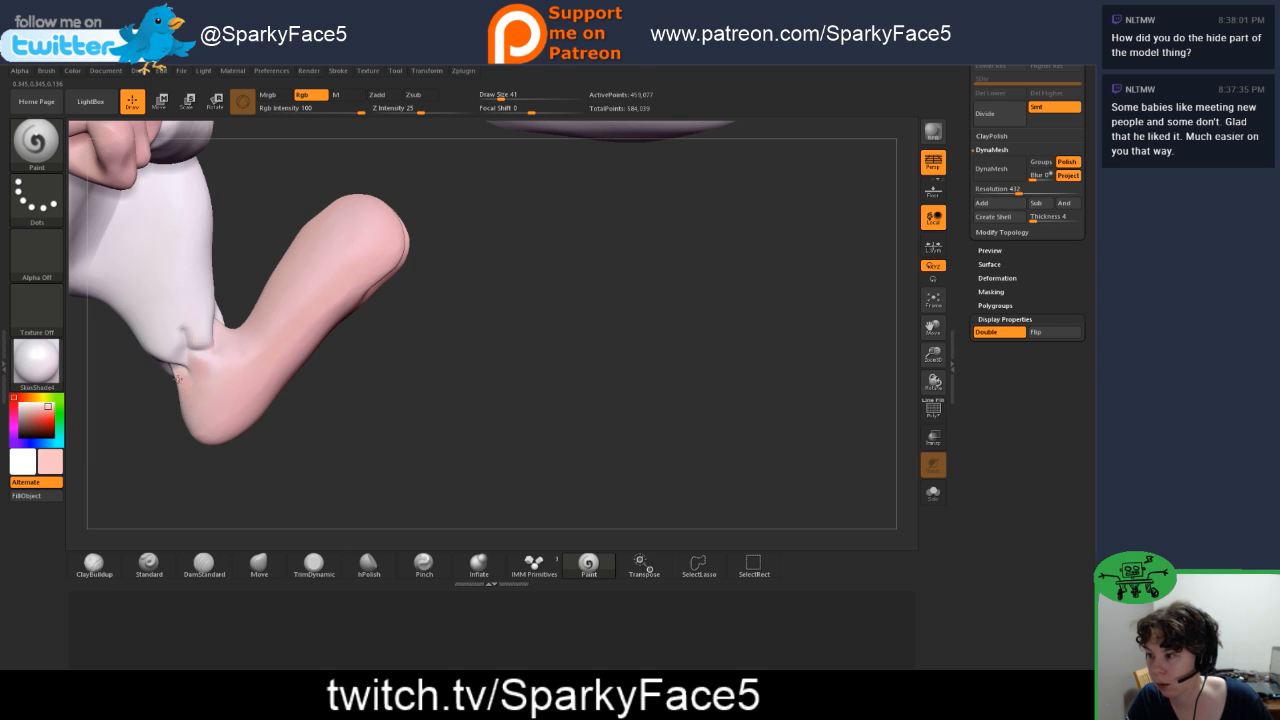
{"action": "left_click_drag", "start_coordinate": [176, 437], "coordinate": [174, 379]}
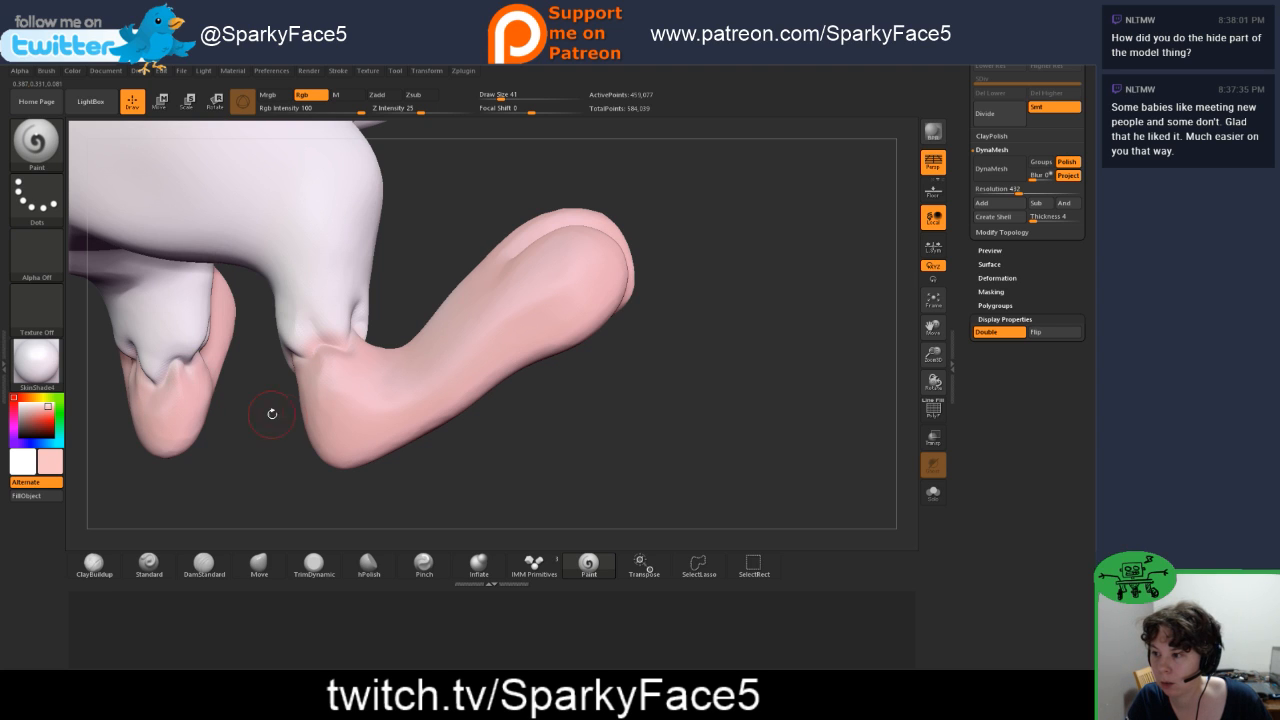
{"action": "key", "text": "c"}
{"action": "left_click_drag", "start_coordinate": [298, 326], "coordinate": [302, 340]}
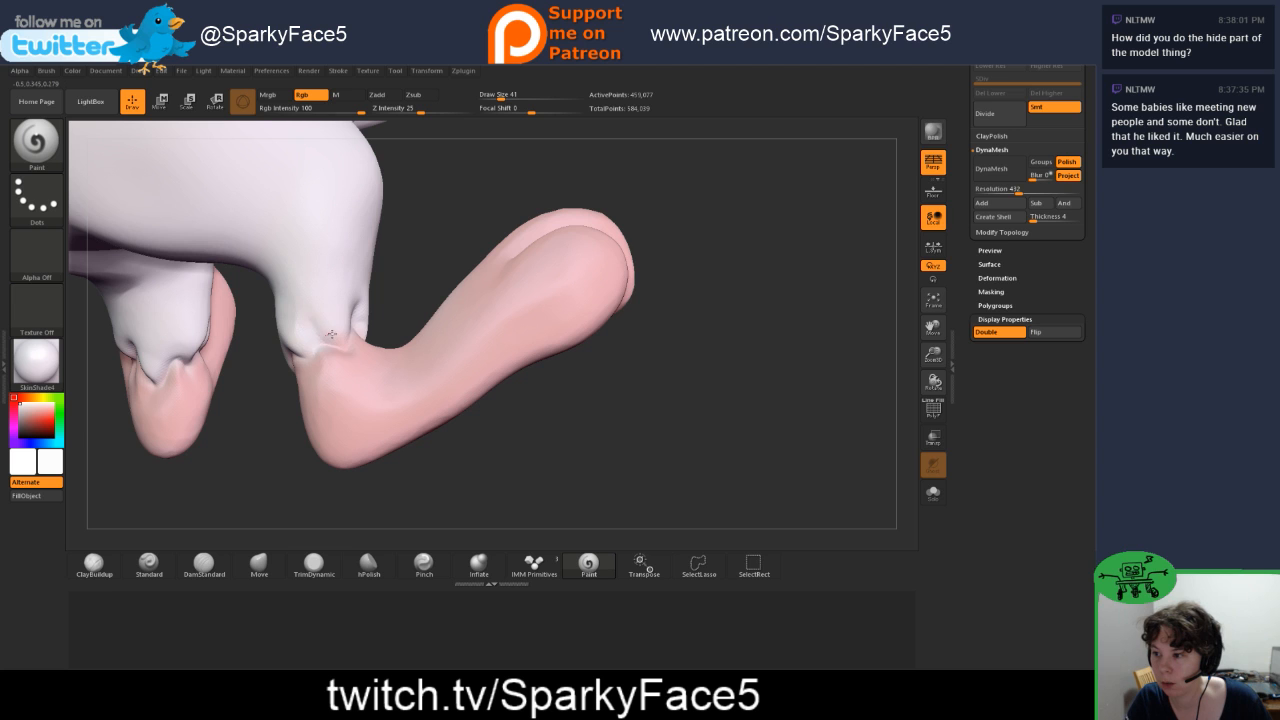
{"action": "left_click_drag", "start_coordinate": [260, 437], "coordinate": [360, 393]}
Step: Mask the left foot from the ankle down with the MaskPen brush
{"action": "key", "text": "f"}
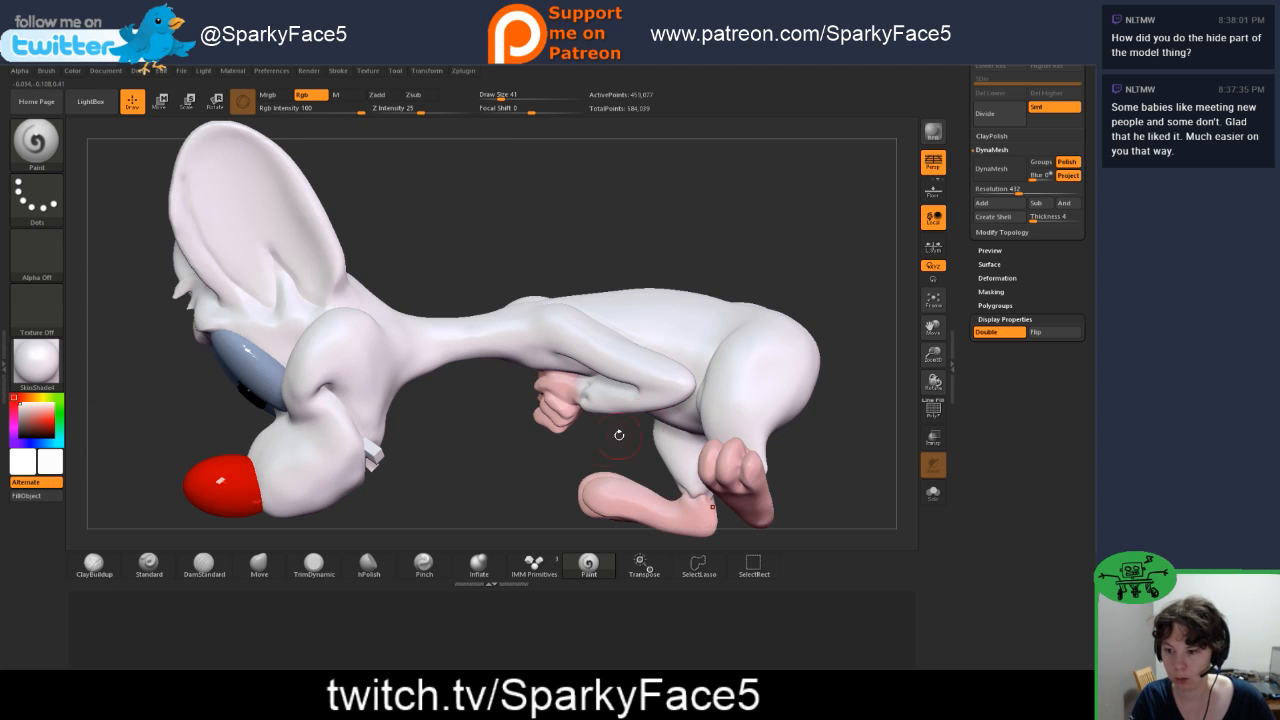
{"action": "left_click_drag", "start_coordinate": [510, 480], "coordinate": [599, 357]}
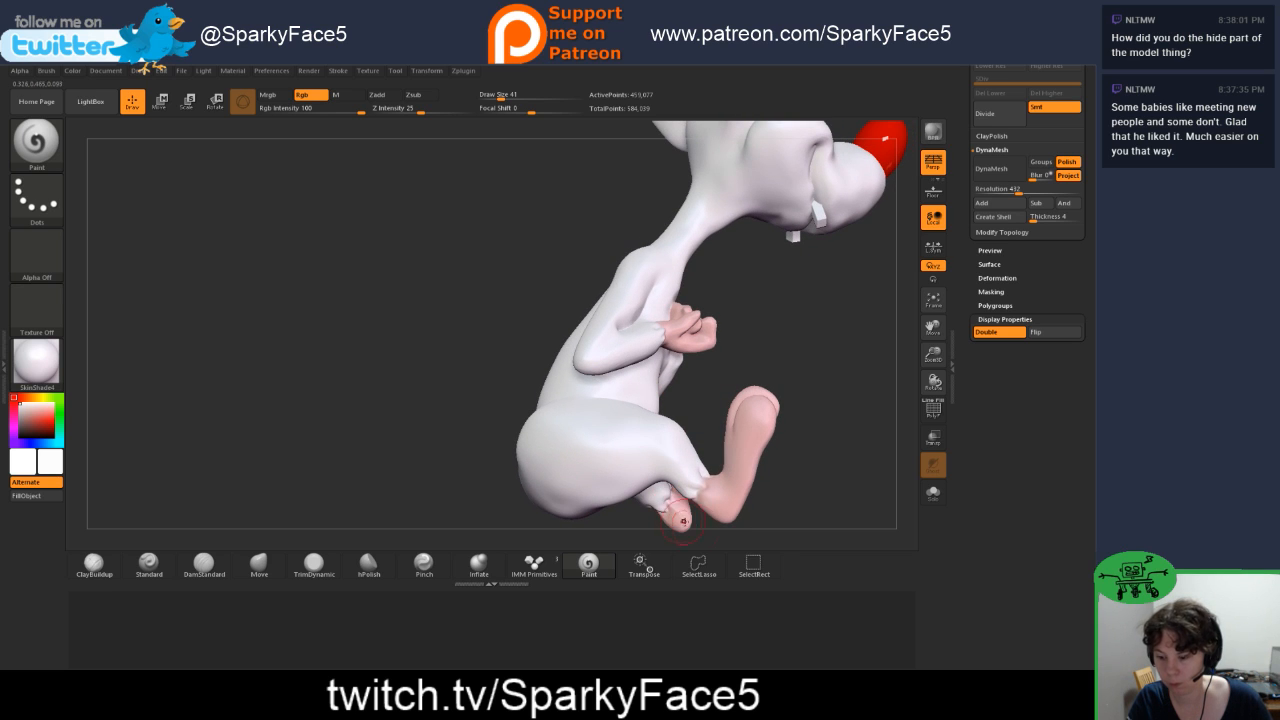
{"action": "key", "text": "shift"}
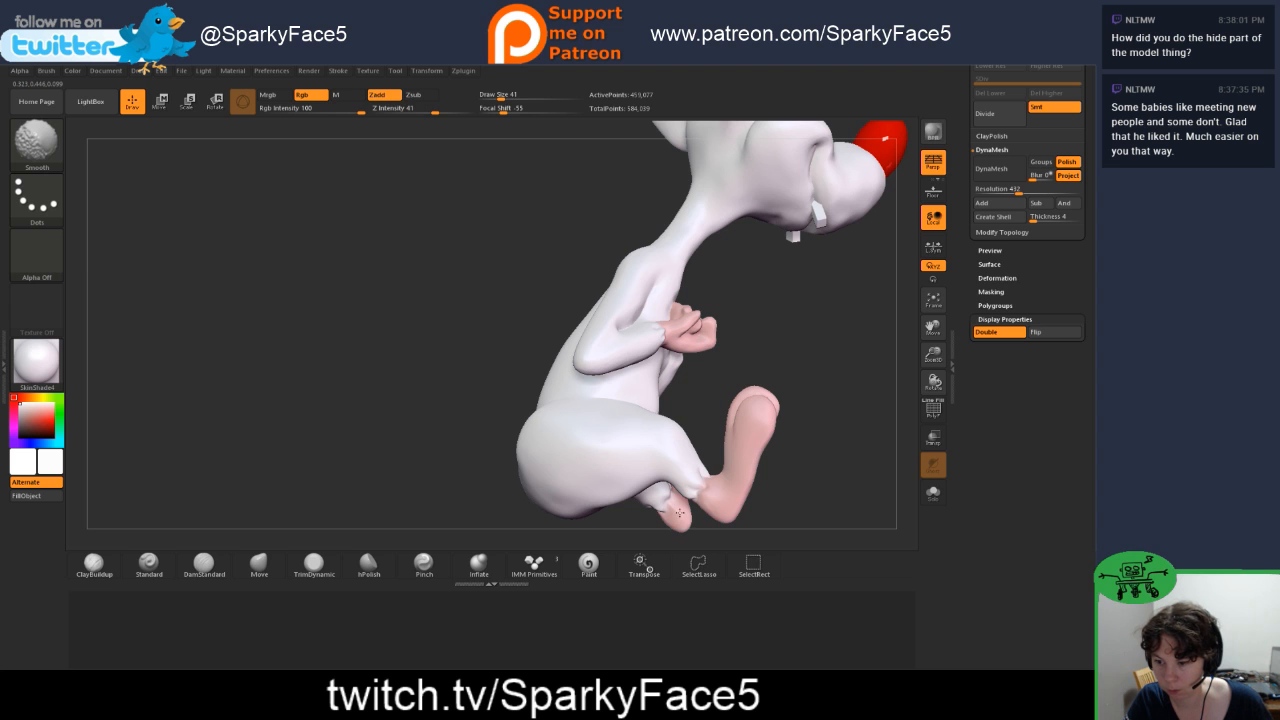
{"action": "mouse_move", "coordinate": [780, 514]}
{"action": "left_mouse_down"}
{"action": "mouse_move", "coordinate": [725, 533]}
{"action": "mouse_move", "coordinate": [480, 540]}
{"action": "mouse_move", "coordinate": [560, 542]}
{"action": "mouse_move", "coordinate": [540, 543]}
{"action": "mouse_move", "coordinate": [542, 528]}
{"action": "left_mouse_up"}
{"action": "mouse_move", "coordinate": [796, 392]}
{"action": "left_mouse_down"}
{"action": "mouse_move", "coordinate": [750, 400]}
{"action": "mouse_move", "coordinate": [809, 417]}
{"action": "mouse_move", "coordinate": [752, 495]}
{"action": "mouse_move", "coordinate": [708, 525]}
{"action": "left_mouse_up"}
{"action": "left_click_drag", "start_coordinate": [726, 407], "coordinate": [772, 456], "text": "ctrl"}
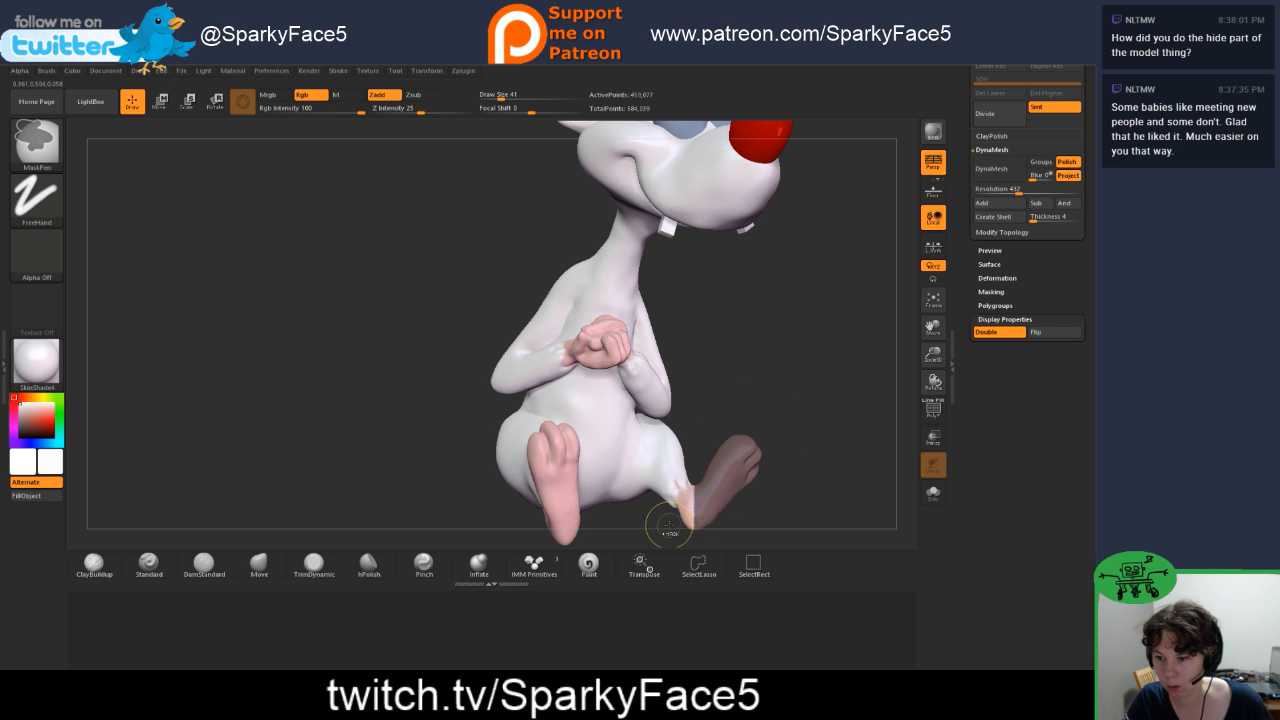
Step: Finish masking the left foot up to the ankle with the MaskPen and invert the mask so only that foot stays editable
{"action": "key", "text": "ctrl"}
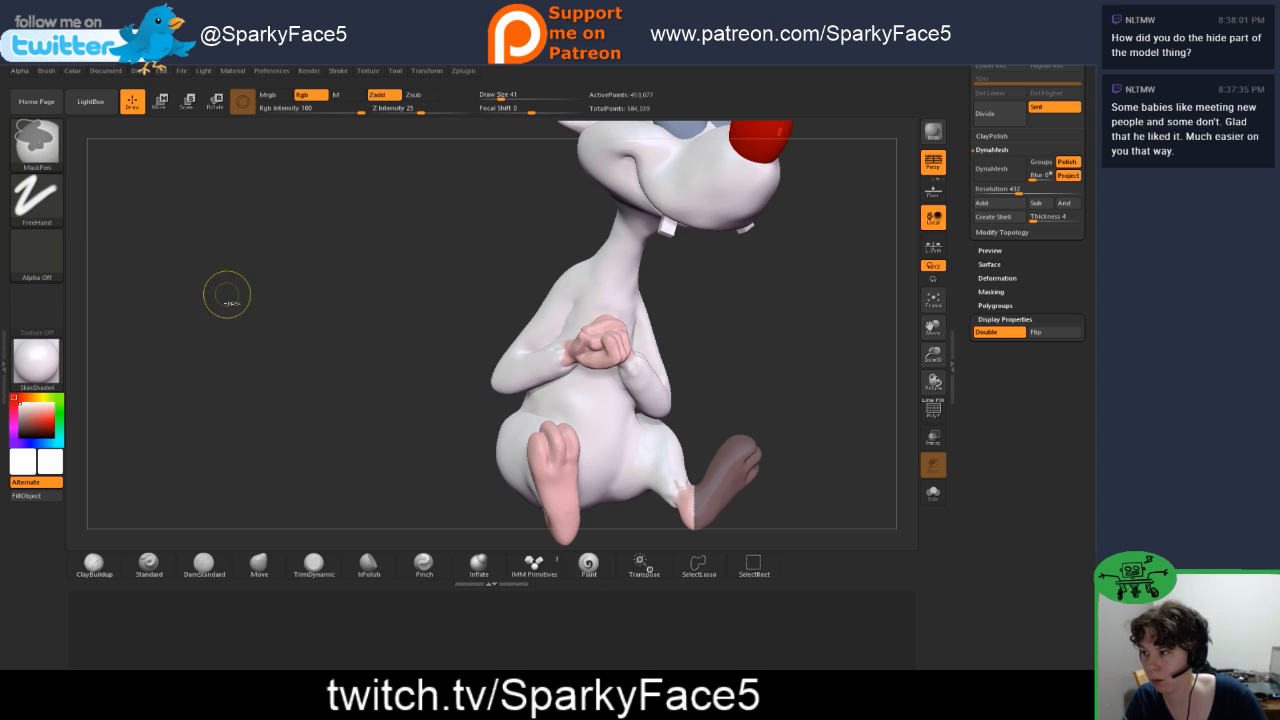
{"action": "left_click", "coordinate": [37, 198]}
{"action": "left_click", "coordinate": [220, 210]}
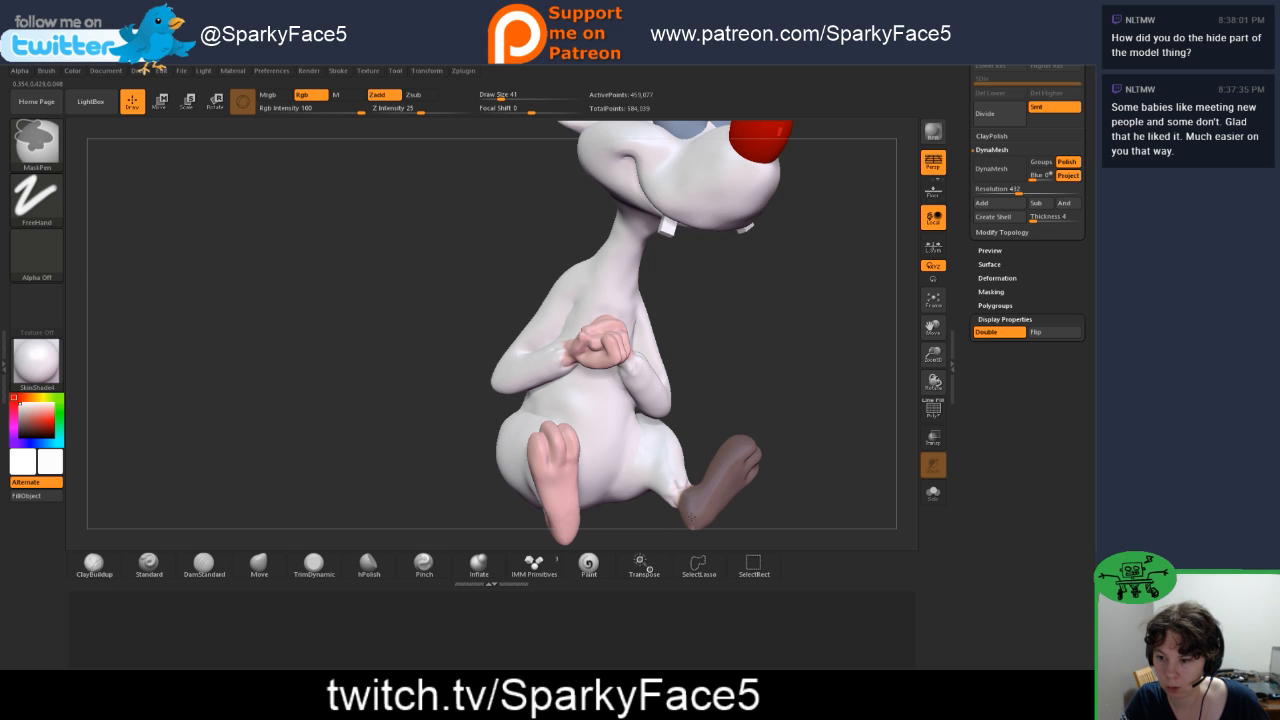
{"action": "mouse_move", "coordinate": [777, 508]}
{"action": "left_mouse_down"}
{"action": "mouse_move", "coordinate": [726, 522]}
{"action": "mouse_move", "coordinate": [720, 500]}
{"action": "left_mouse_up"}
{"action": "left_click_drag", "start_coordinate": [647, 413], "coordinate": [682, 408]}
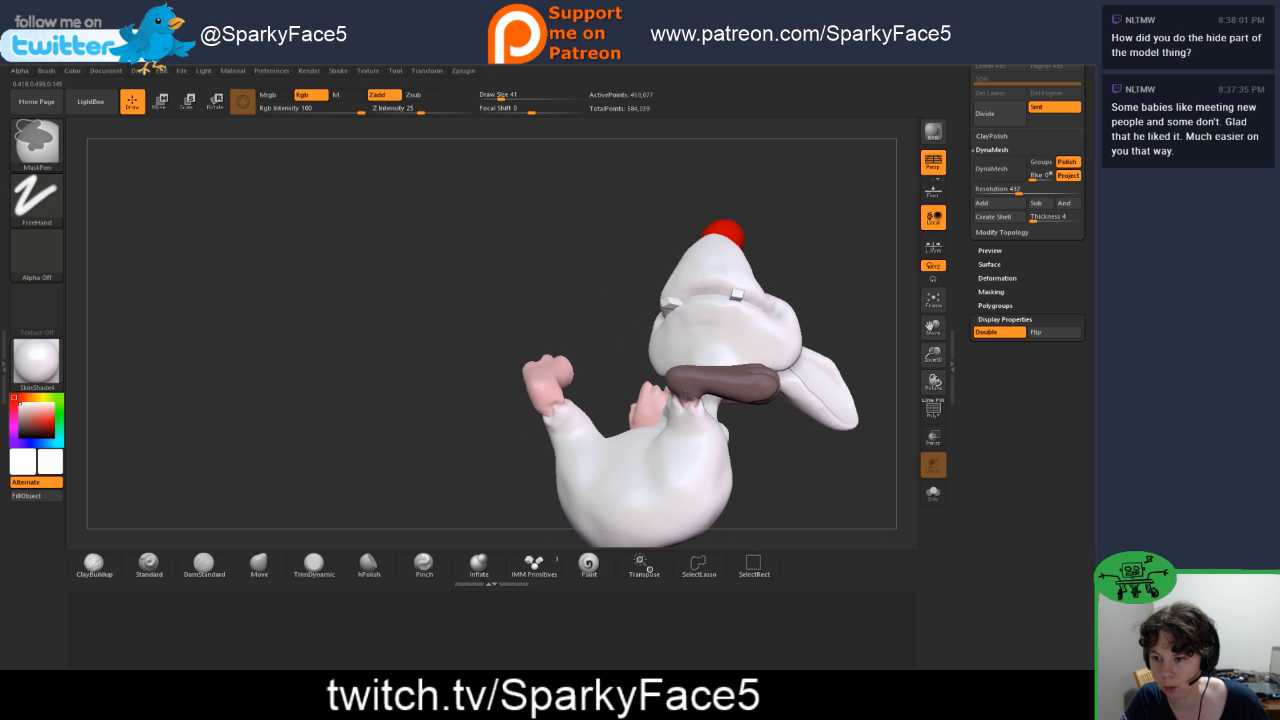
{"action": "left_click_drag", "start_coordinate": [591, 309], "coordinate": [716, 382]}
{"action": "left_click", "coordinate": [767, 397], "text": "ctrl"}
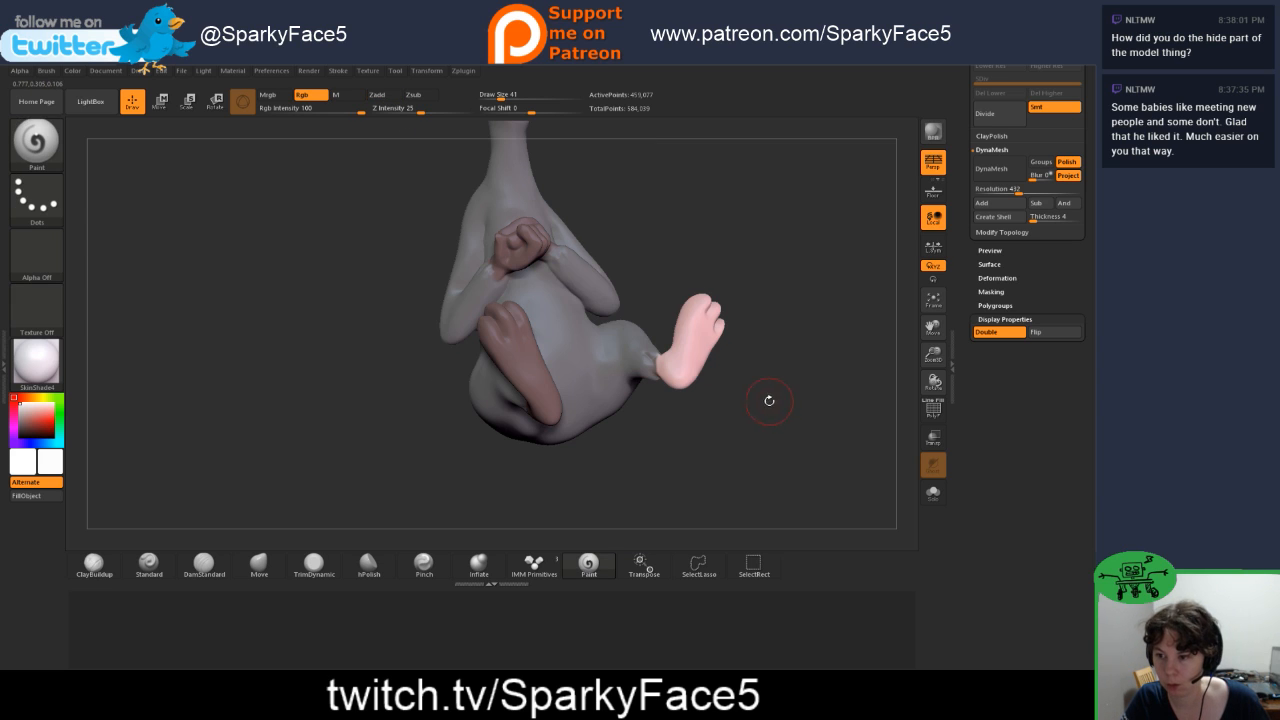
Step: Center the transform gizmo on the unmasked left foot and try to rotate and reposition the foot
{"action": "left_click", "coordinate": [216, 101]}
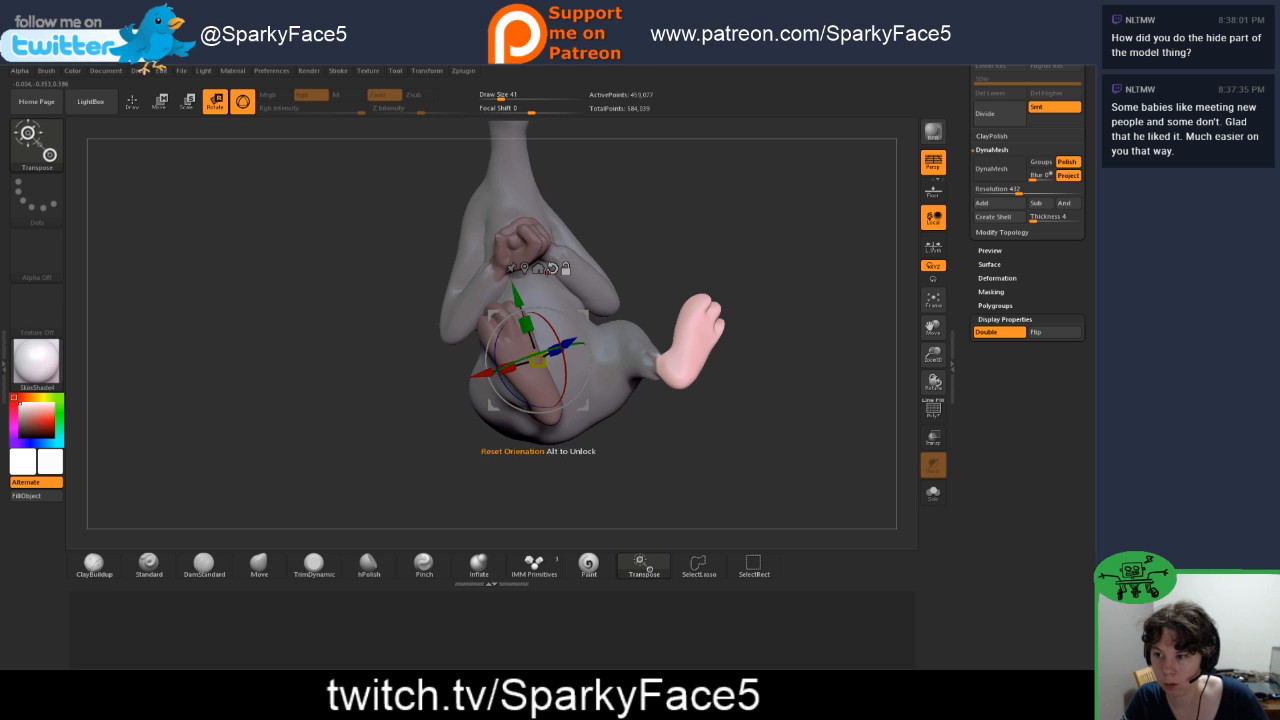
{"action": "left_click", "coordinate": [540, 269]}
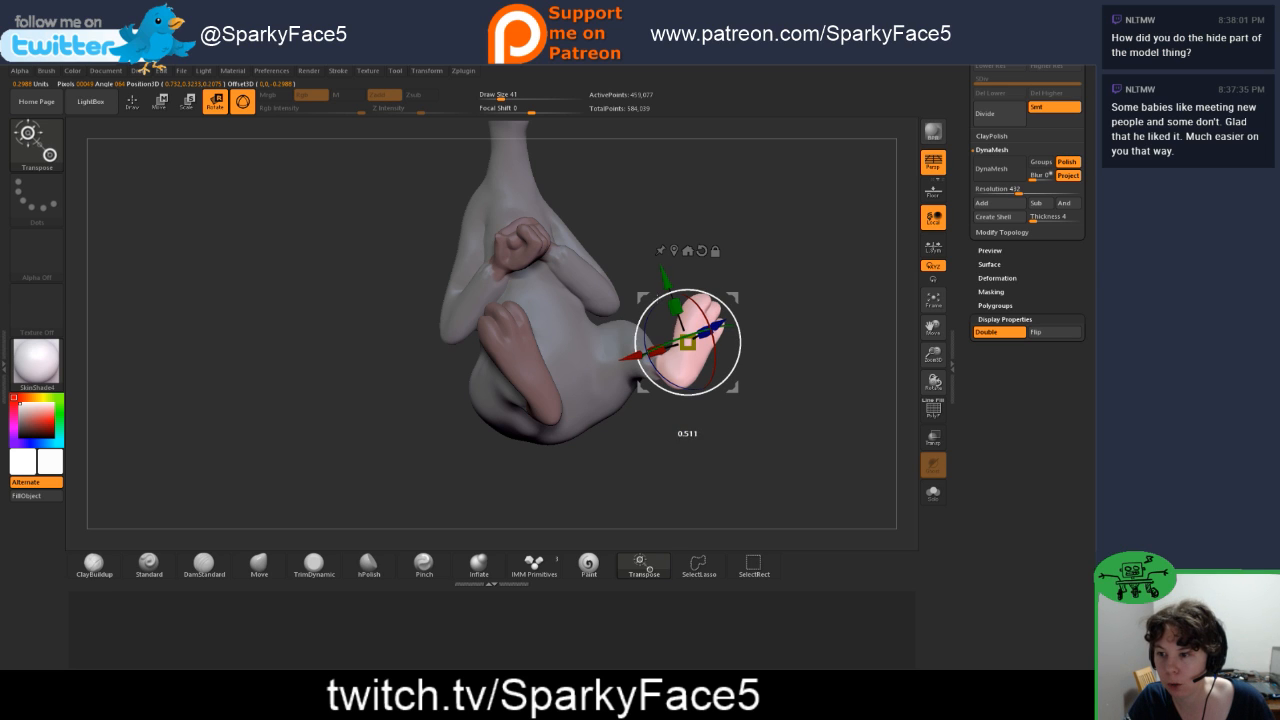
{"action": "left_click_drag", "start_coordinate": [657, 298], "coordinate": [640, 290]}
{"action": "left_click_drag", "start_coordinate": [778, 282], "coordinate": [699, 314]}
{"action": "left_click_drag", "start_coordinate": [604, 408], "coordinate": [709, 405]}
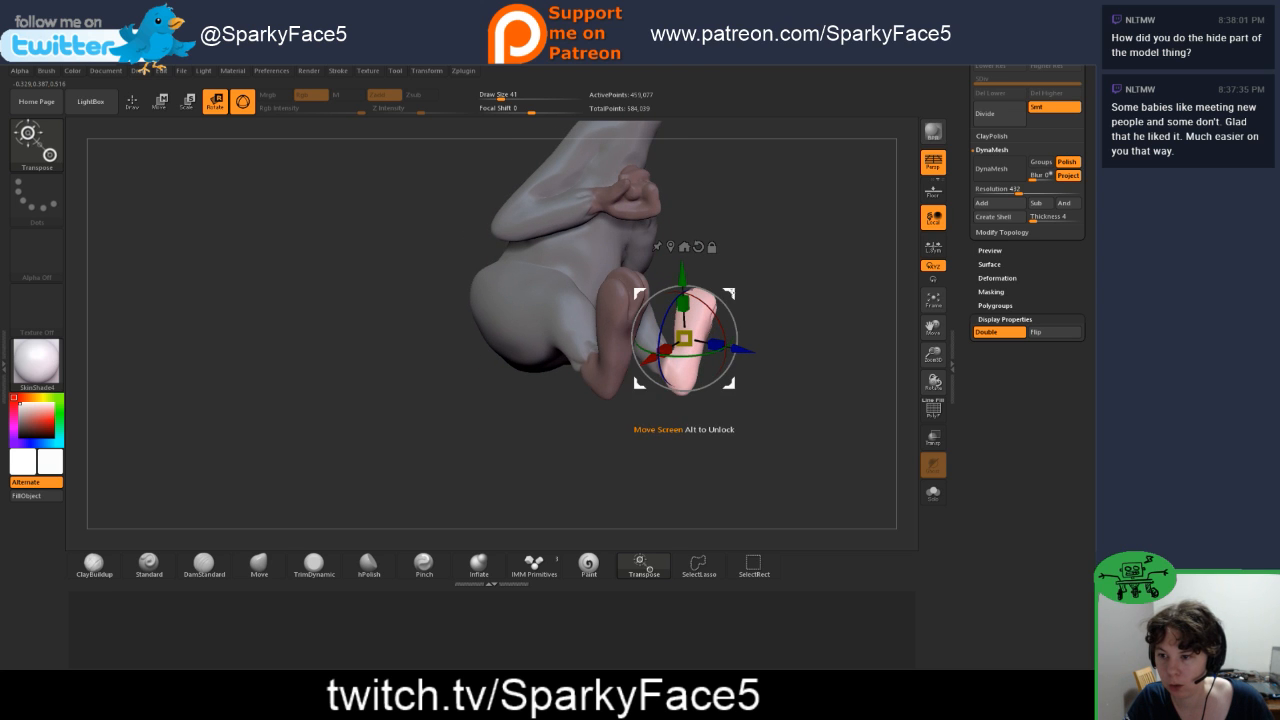
{"action": "left_click_drag", "start_coordinate": [730, 294], "coordinate": [651, 319]}
{"action": "left_click_drag", "start_coordinate": [730, 287], "coordinate": [725, 288]}
{"action": "left_click_drag", "start_coordinate": [668, 400], "coordinate": [741, 382]}
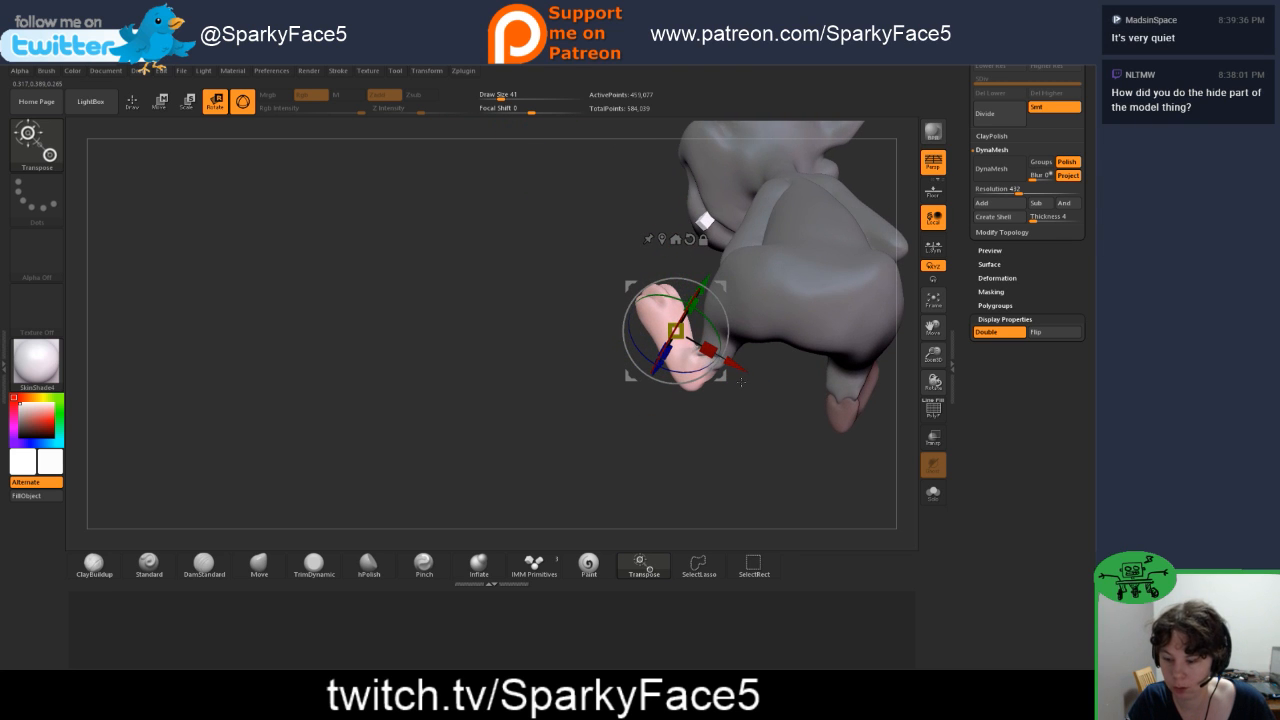
Step: Undo the left foot's transformations, the gizmo placement and the mask inversion
{"action": "key", "text": "ctrl+z"}
{"action": "key", "text": "ctrl+z"}
{"action": "key", "text": "ctrl+z"}
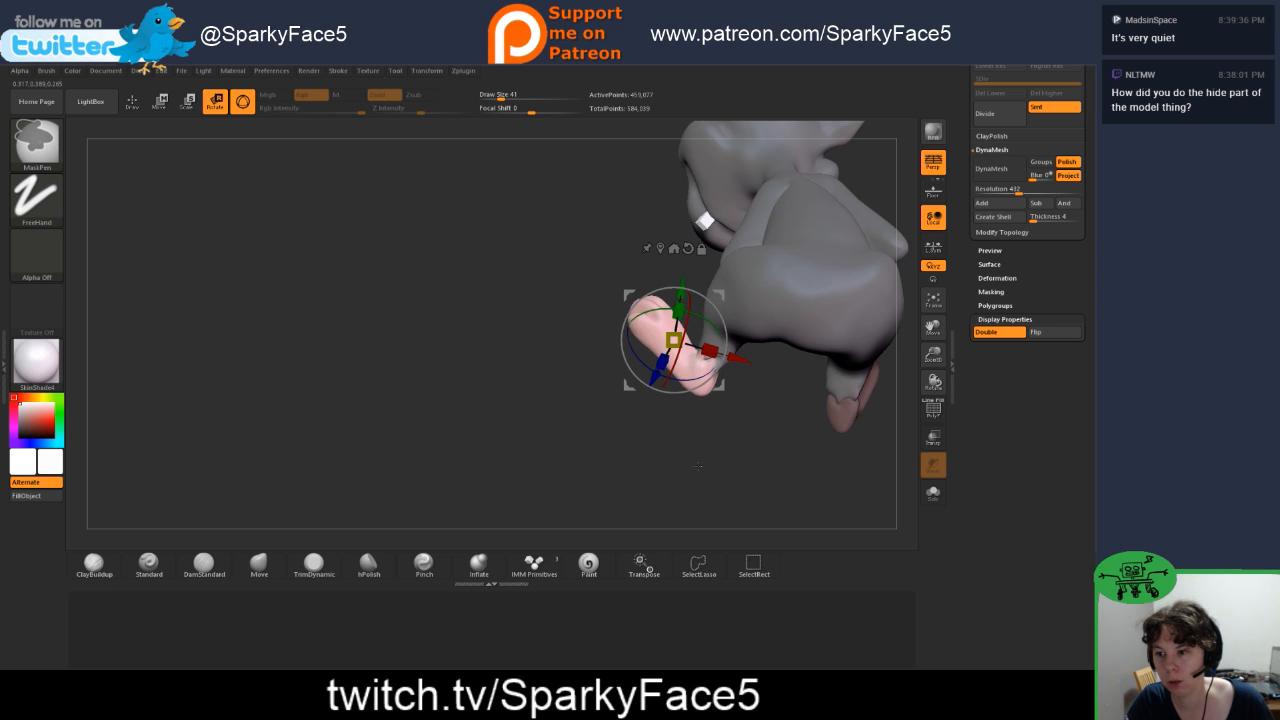
{"action": "key", "text": "ctrl+z"}
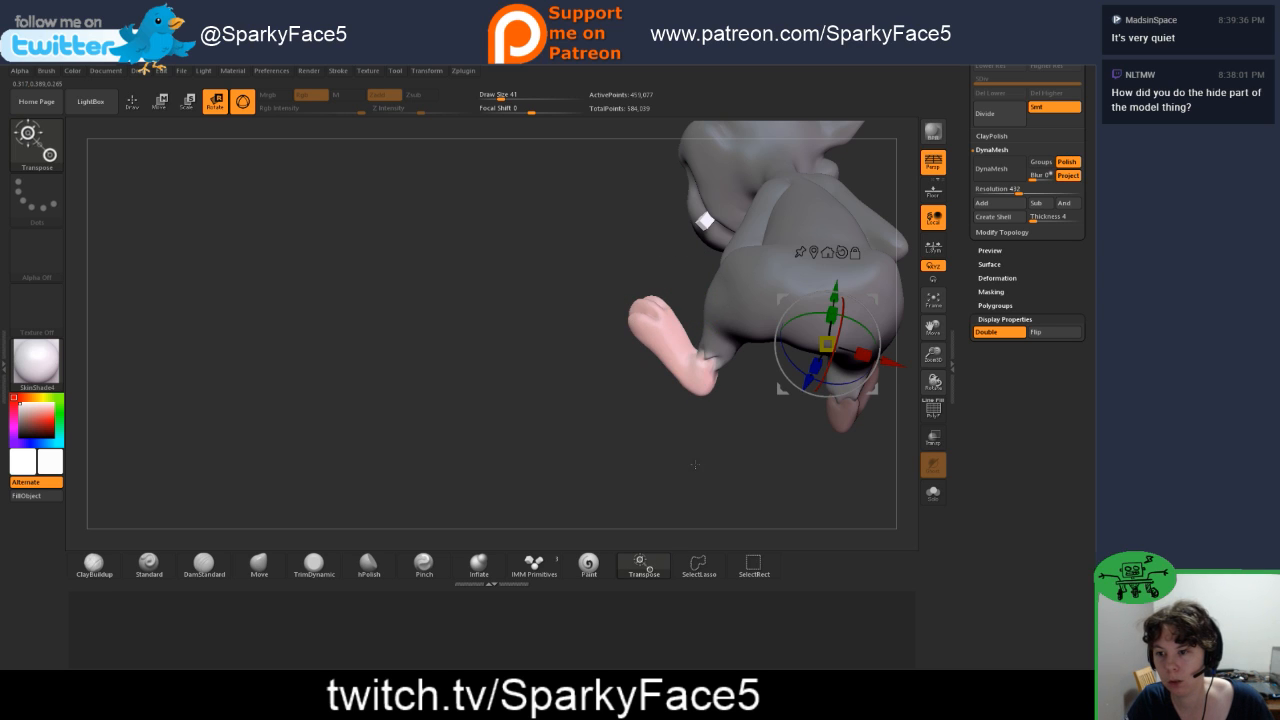
{"action": "left_click", "coordinate": [568, 392], "text": "ctrl"}
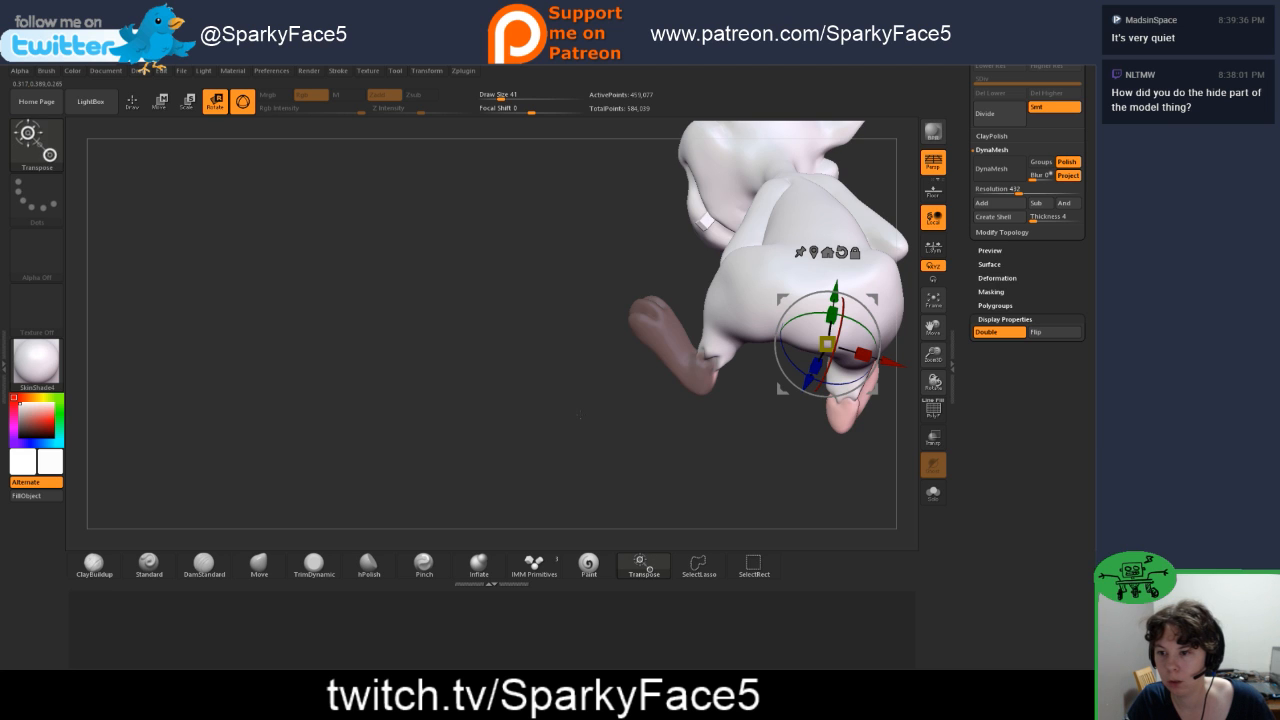
Step: Clear the mask from the left foot, return to Draw mode and frame the whole mouse from the front
{"action": "left_click_drag", "start_coordinate": [574, 388], "coordinate": [617, 427], "text": "ctrl"}
{"action": "left_click_drag", "start_coordinate": [577, 397], "coordinate": [701, 357]}
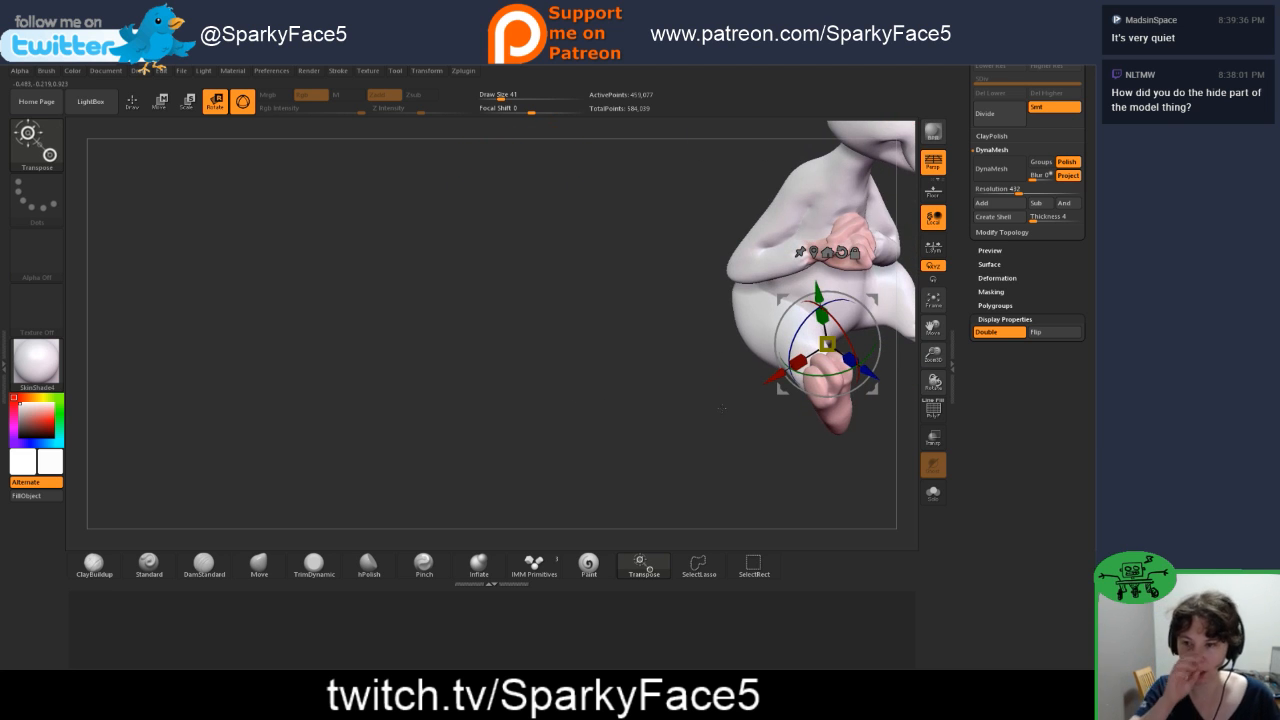
{"action": "left_click_drag", "start_coordinate": [696, 442], "coordinate": [481, 482]}
{"action": "left_click_drag", "start_coordinate": [805, 455], "coordinate": [824, 388]}
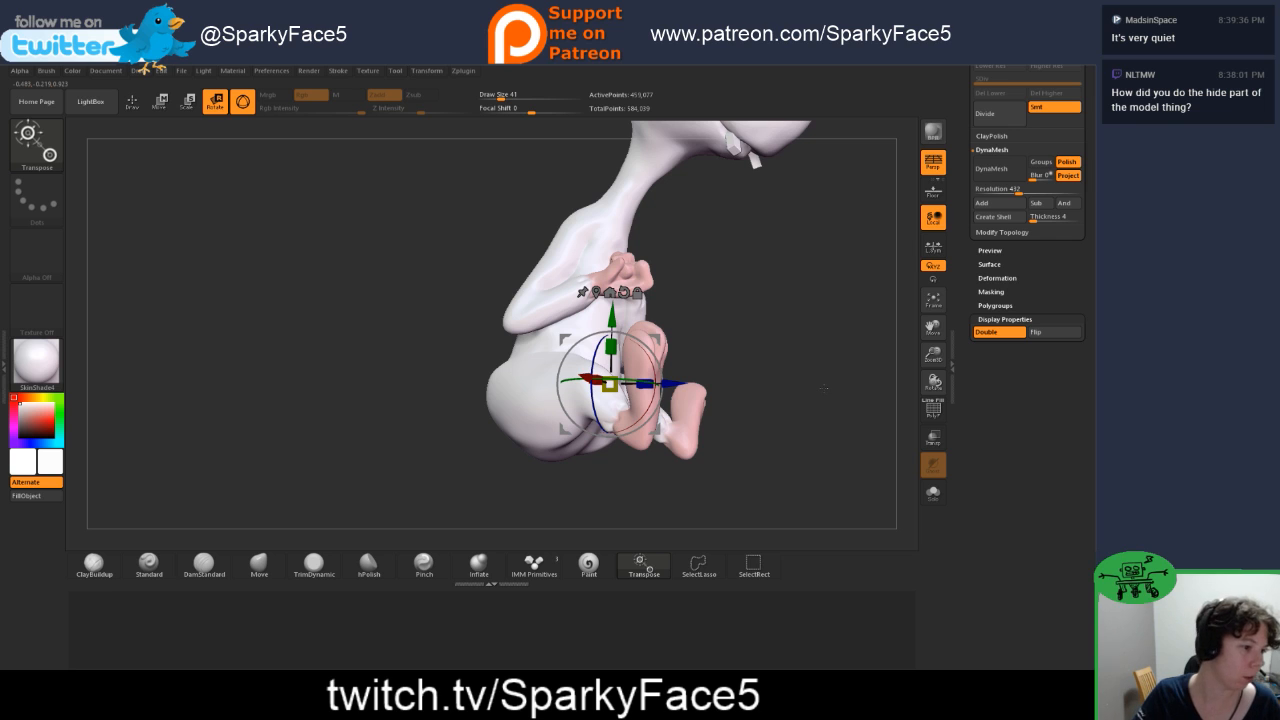
{"action": "mouse_move", "coordinate": [787, 442]}
{"action": "left_mouse_down"}
{"action": "mouse_move", "coordinate": [811, 414]}
{"action": "mouse_move", "coordinate": [796, 408]}
{"action": "mouse_move", "coordinate": [794, 427]}
{"action": "mouse_move", "coordinate": [822, 445]}
{"action": "mouse_move", "coordinate": [808, 374]}
{"action": "left_mouse_up"}
{"action": "key", "text": "q"}
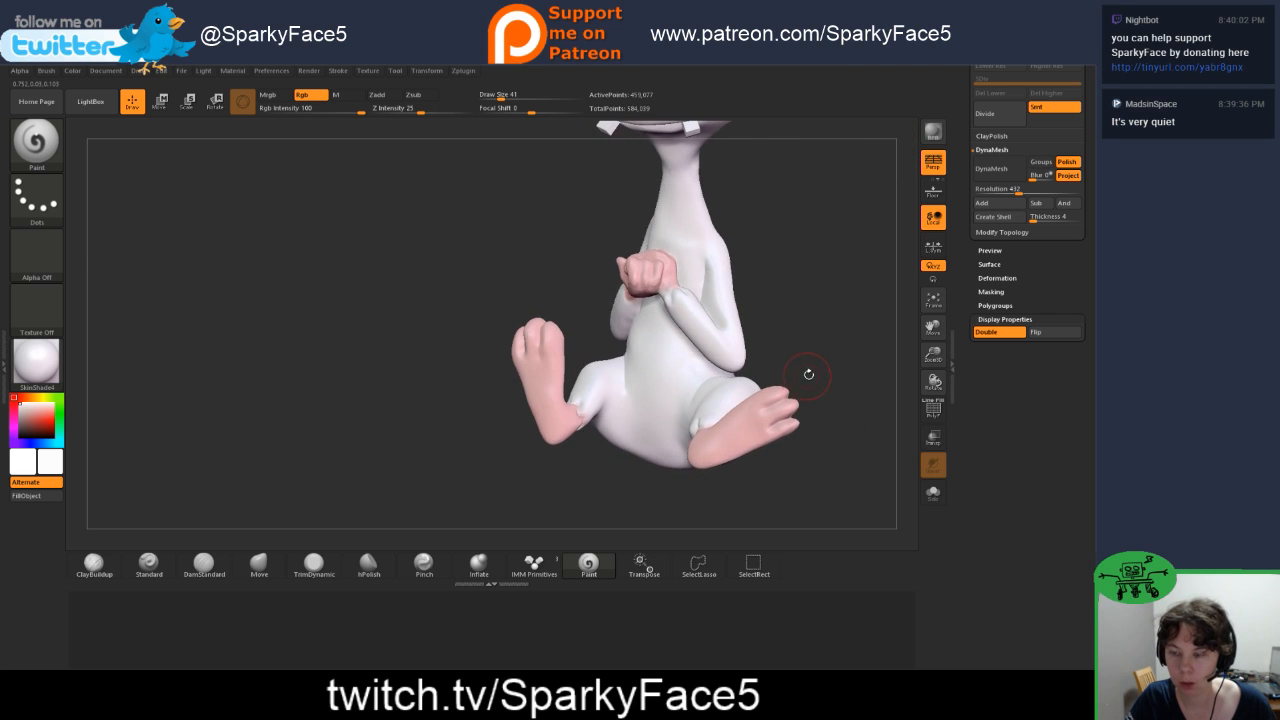
{"action": "left_click_drag", "start_coordinate": [770, 269], "coordinate": [788, 340]}
{"action": "left_click_drag", "start_coordinate": [677, 440], "coordinate": [695, 431]}
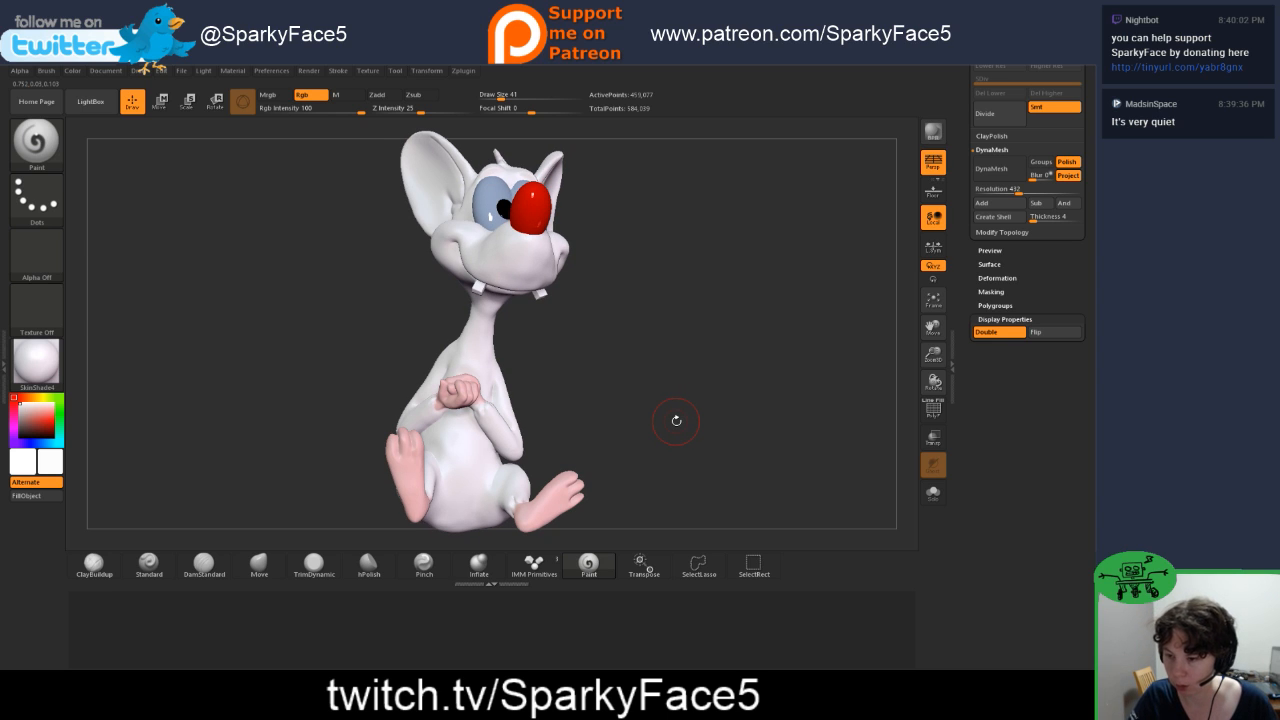
Step: Isolate the head, neck and upper chest with a SelectRect box, and restore the whole model's visibility
{"action": "key", "text": "ctrl"}
{"action": "key", "text": "ctrl+shift"}
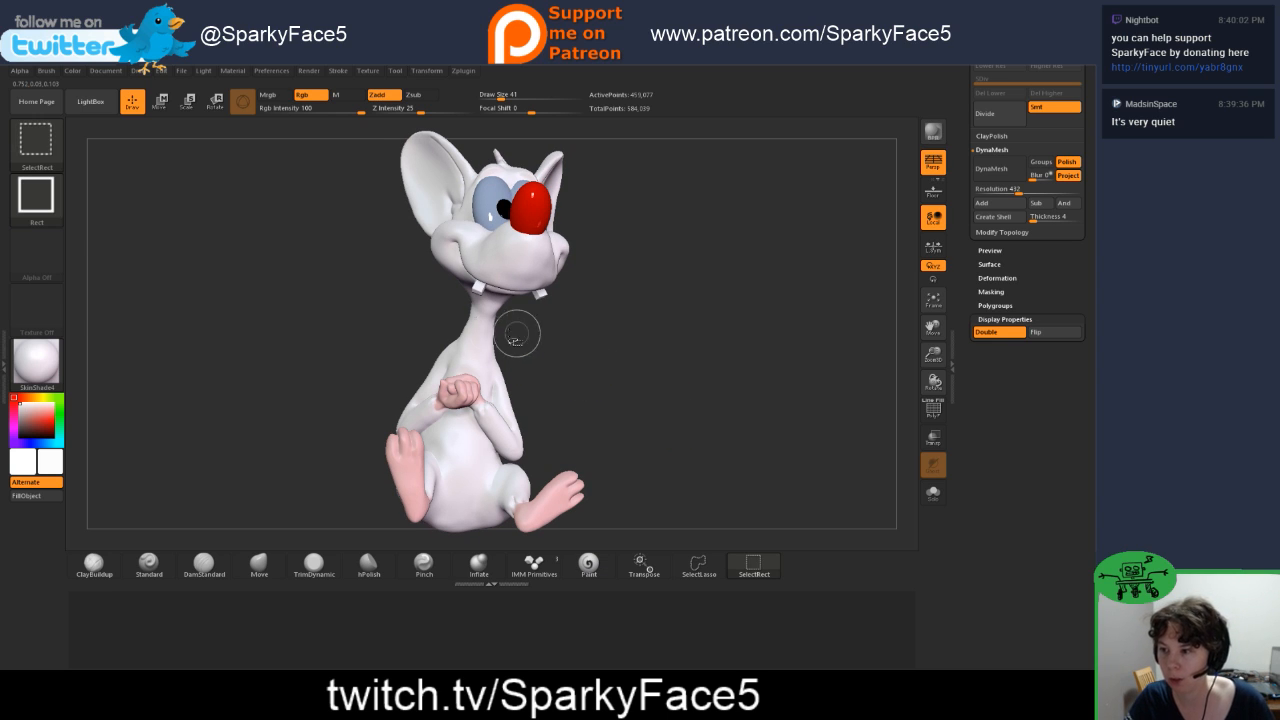
{"action": "left_click_drag", "start_coordinate": [342, 175], "coordinate": [660, 381], "text": "ctrl+shift"}
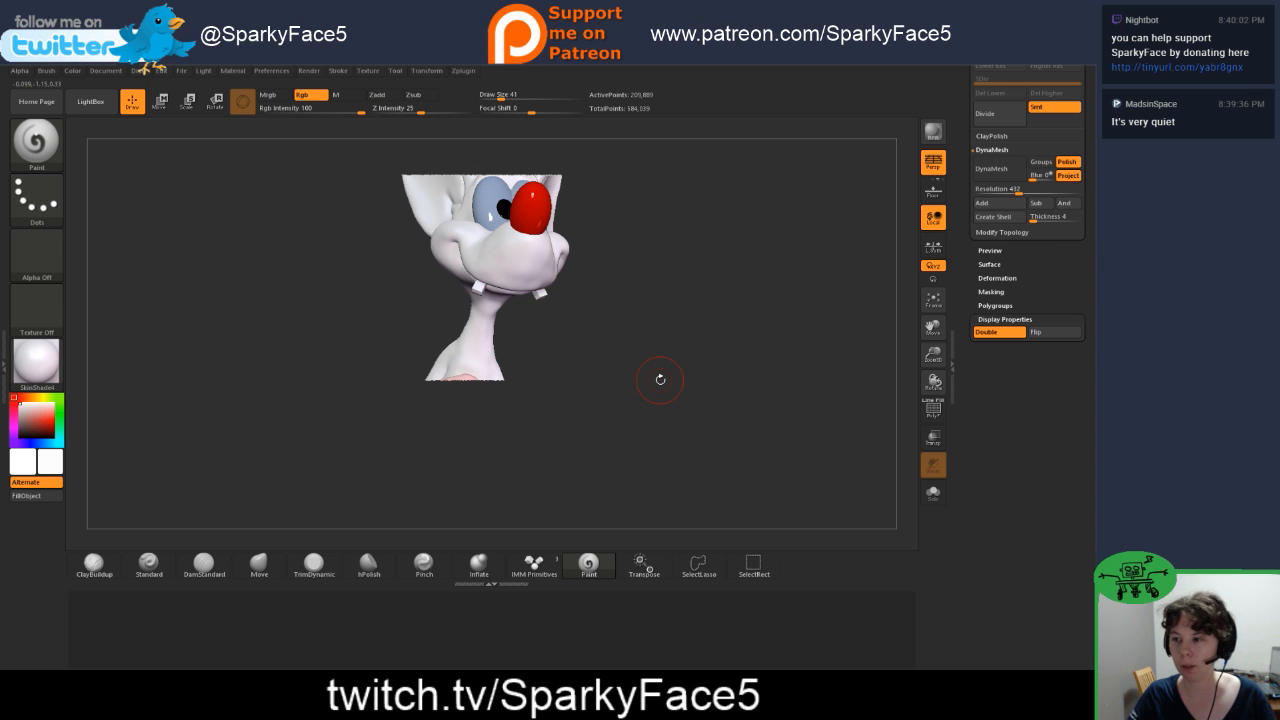
{"action": "left_click", "coordinate": [671, 406], "text": "ctrl"}
{"action": "left_click", "coordinate": [681, 407], "text": "ctrl"}
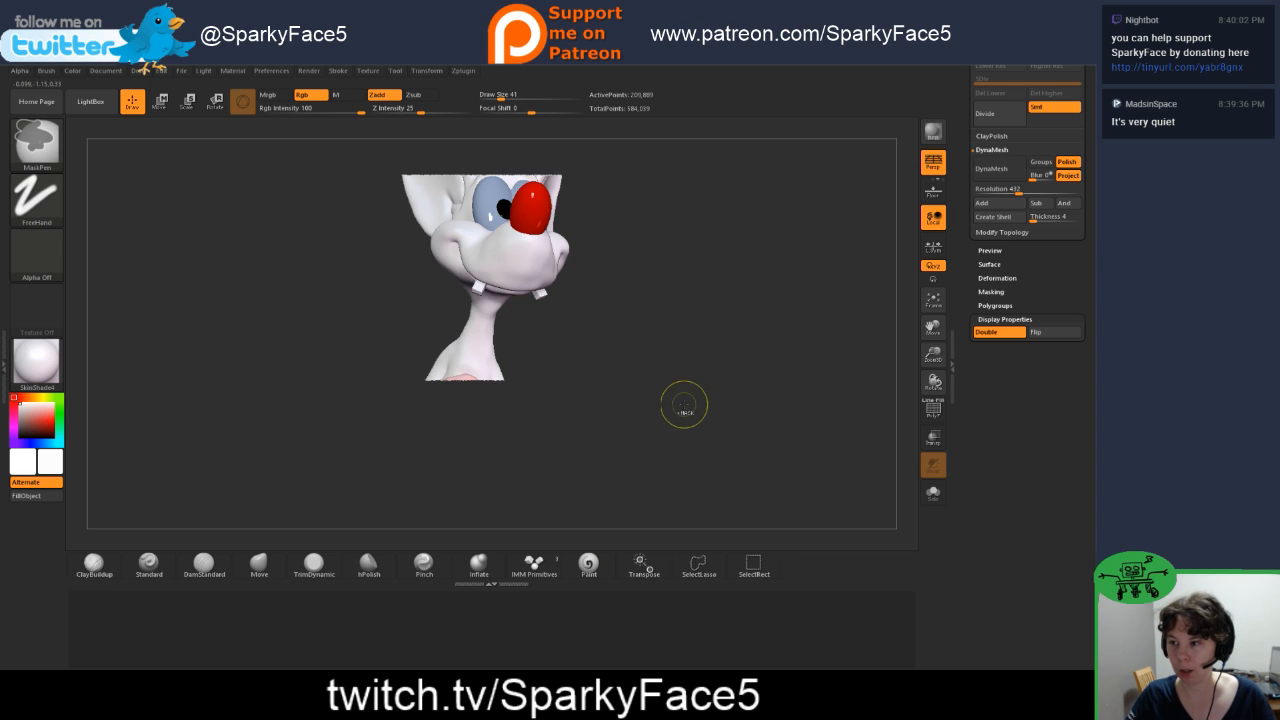
{"action": "left_click", "coordinate": [683, 367], "text": "ctrl+shift"}
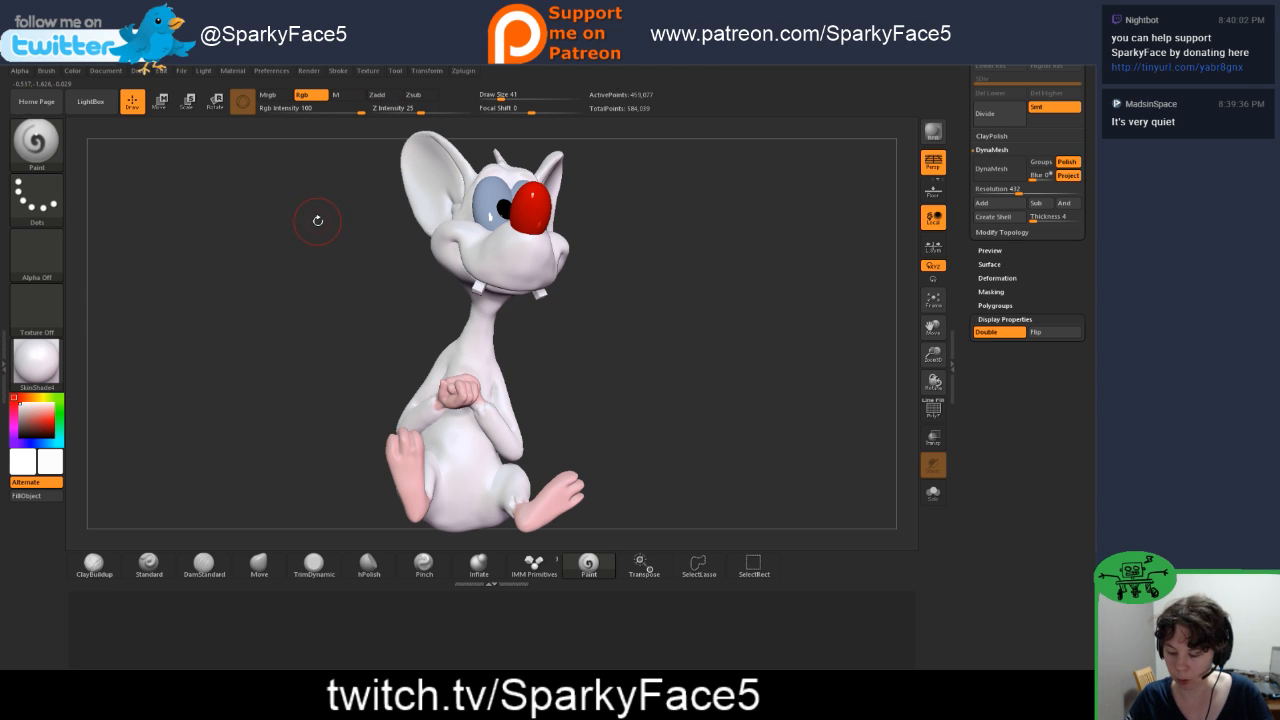
Step: Hide the middle band of the head and torso with a SelectRect box and toggle Double sided display off and on to compare
{"action": "key", "text": "ctrl+shift"}
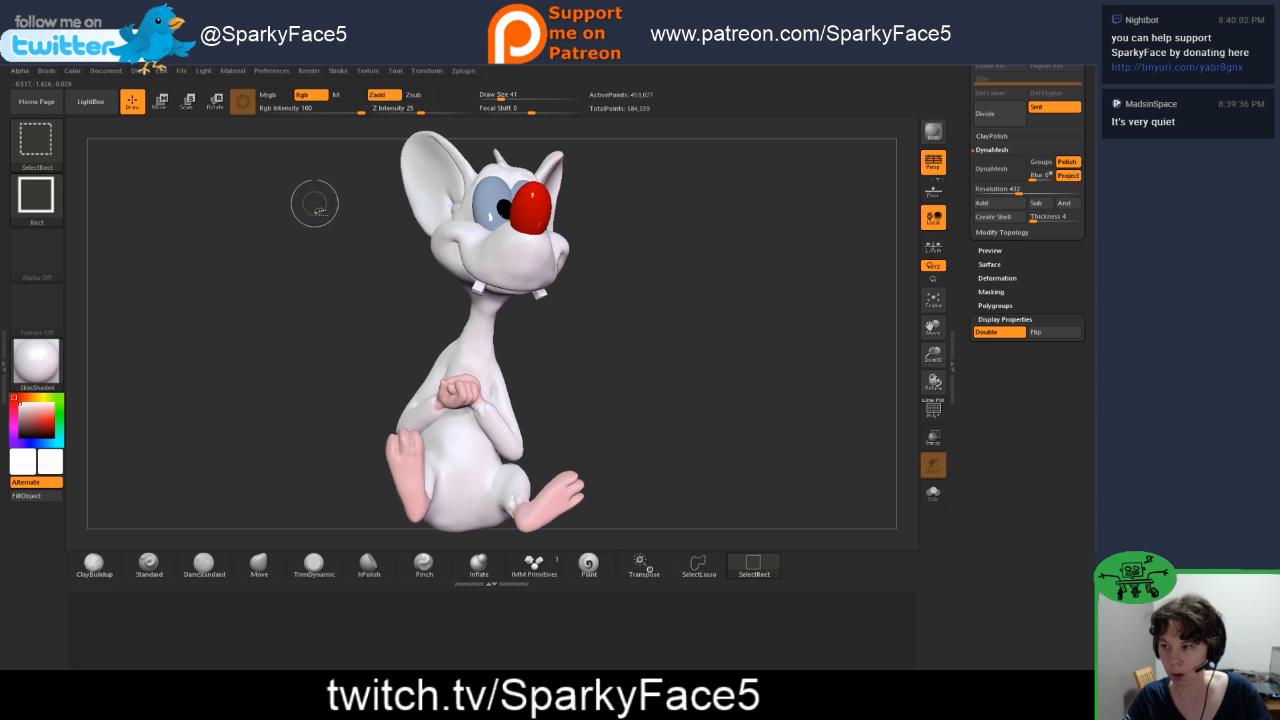
{"action": "mouse_move", "coordinate": [317, 199]}
{"action": "left_mouse_down", "text": "ctrl+shift"}
{"action": "mouse_move", "coordinate": [322, 280]}
{"action": "mouse_move", "coordinate": [518, 402]}
{"action": "mouse_move", "coordinate": [698, 424]}
{"action": "mouse_move", "coordinate": [660, 391]}
{"action": "mouse_move", "coordinate": [692, 387]}
{"action": "left_mouse_up", "text": "ctrl+shift"}
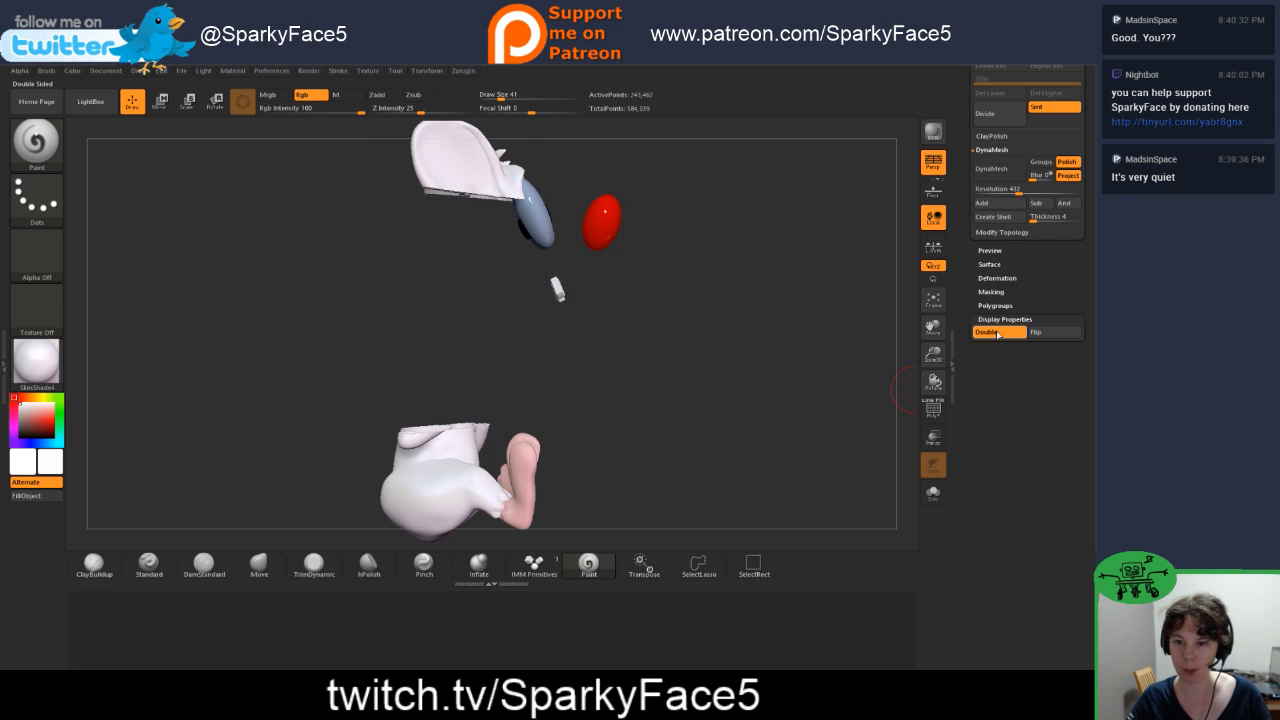
{"action": "left_click", "coordinate": [996, 335]}
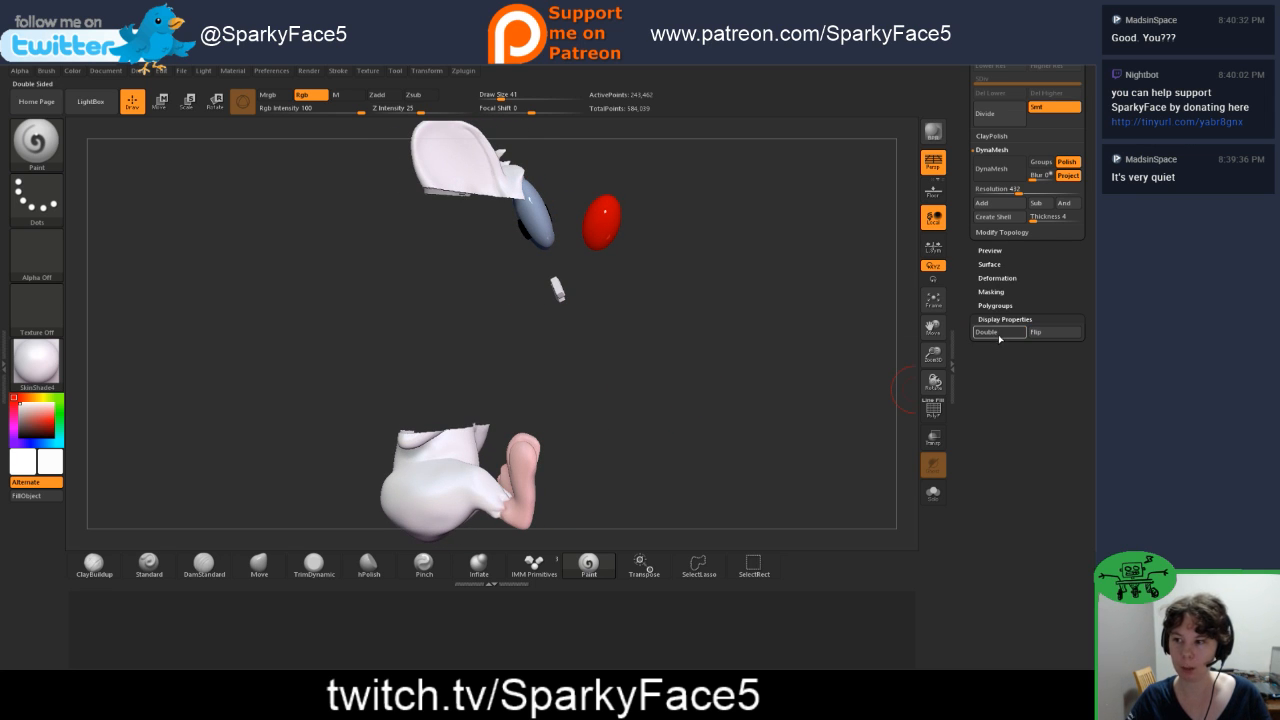
{"action": "left_click", "coordinate": [998, 337]}
{"action": "left_click_drag", "start_coordinate": [731, 376], "coordinate": [812, 311]}
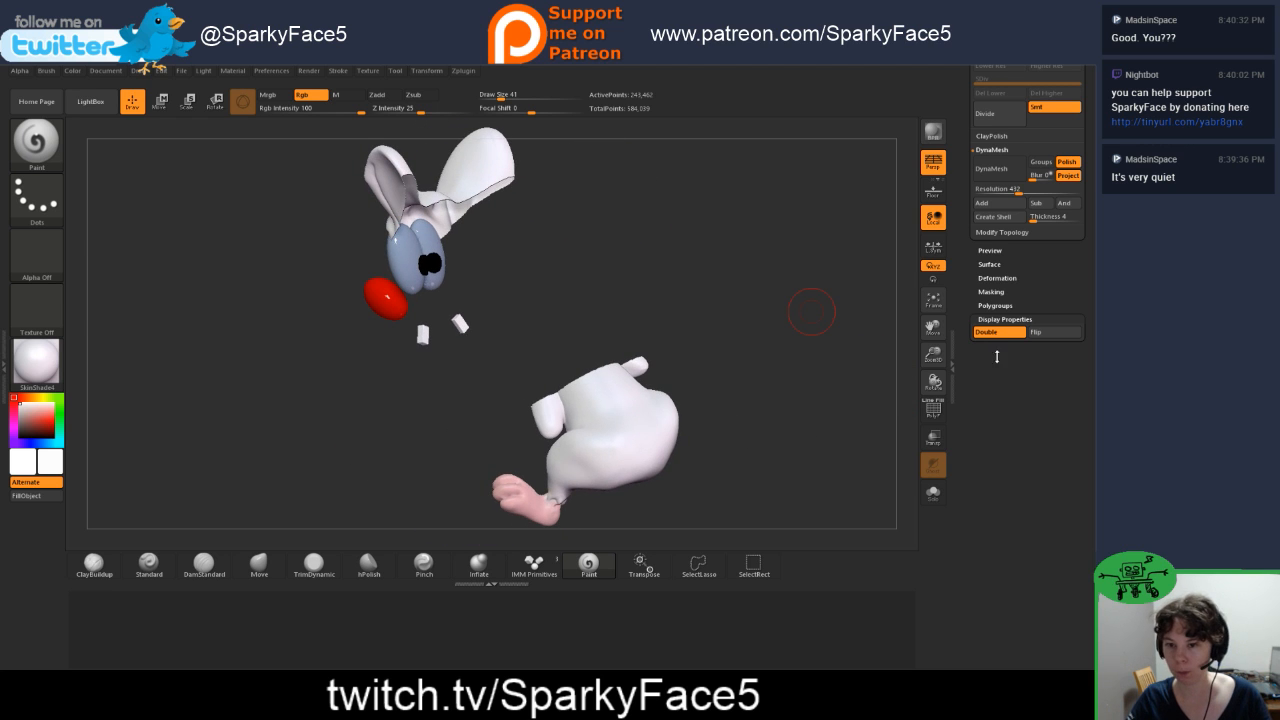
{"action": "left_click", "coordinate": [1011, 334]}
{"action": "left_click_drag", "start_coordinate": [838, 360], "coordinate": [667, 339]}
{"action": "left_click", "coordinate": [986, 333]}
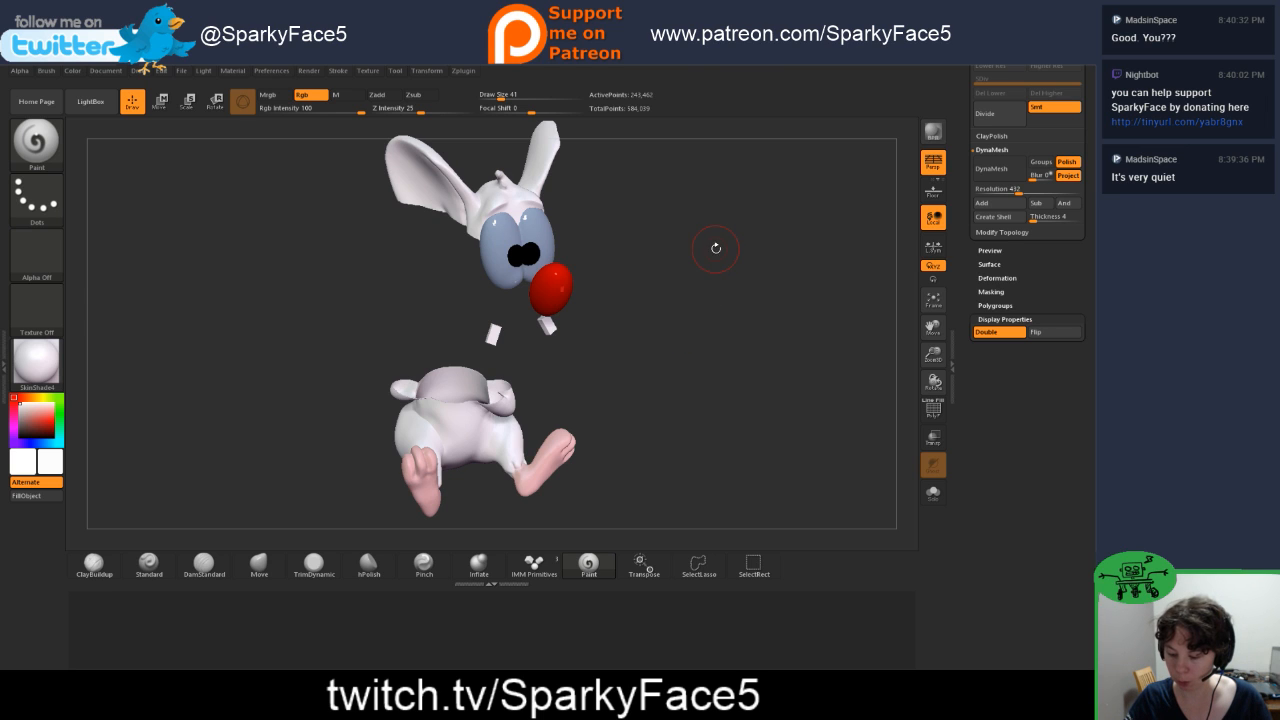
{"action": "left_click_drag", "start_coordinate": [755, 344], "coordinate": [753, 349]}
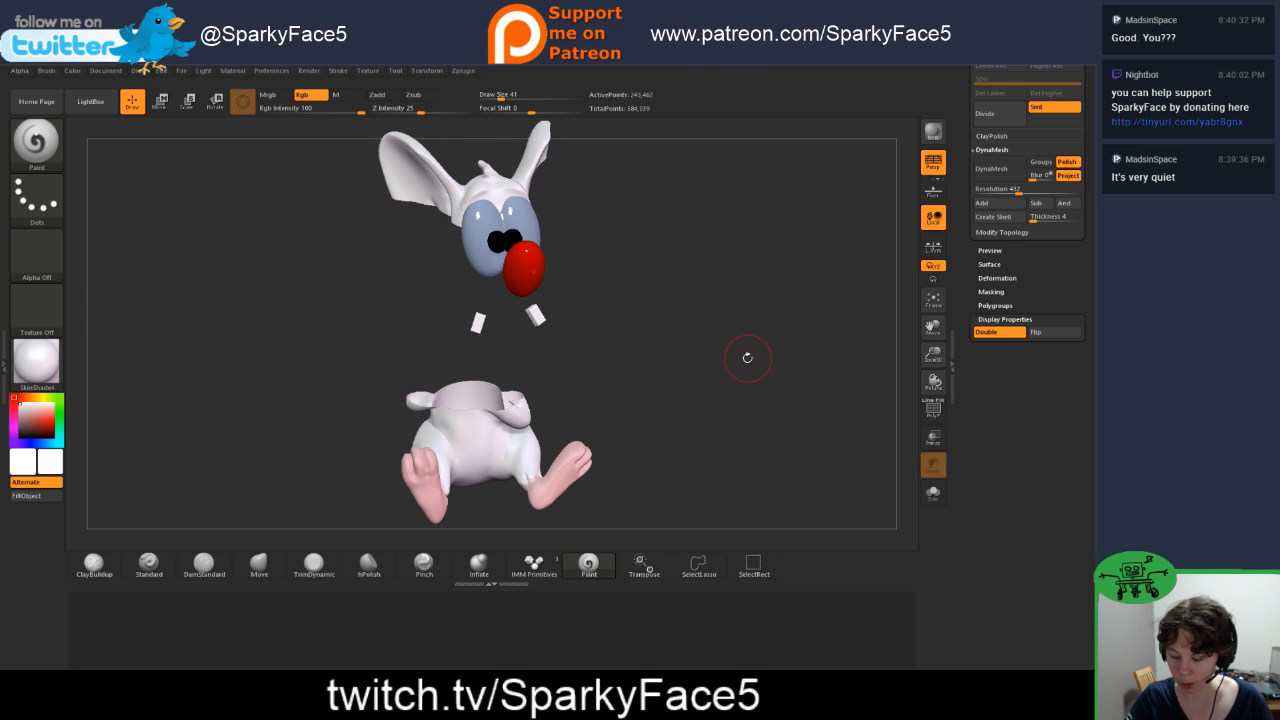
Step: Unhide the whole mouse body and inspect it from the front and side
{"action": "key", "text": "ctrl"}
{"action": "key", "text": "shift"}
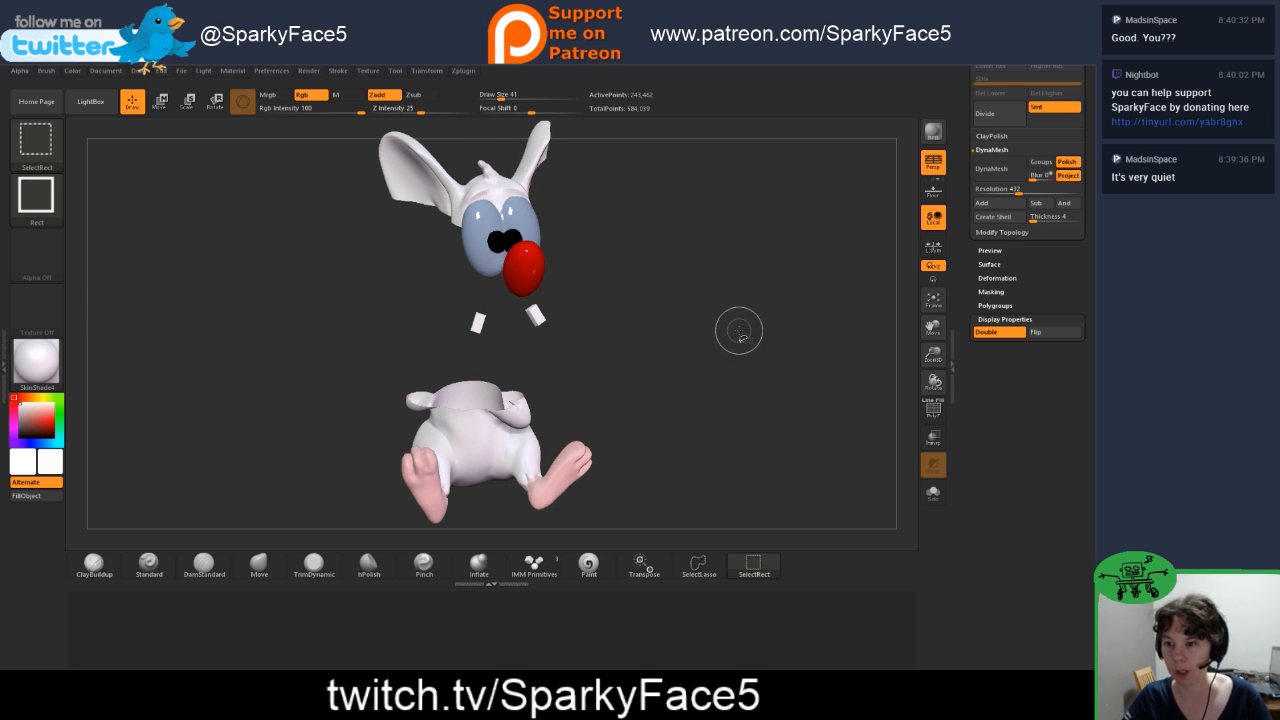
{"action": "left_click", "coordinate": [791, 279], "text": "ctrl+shift"}
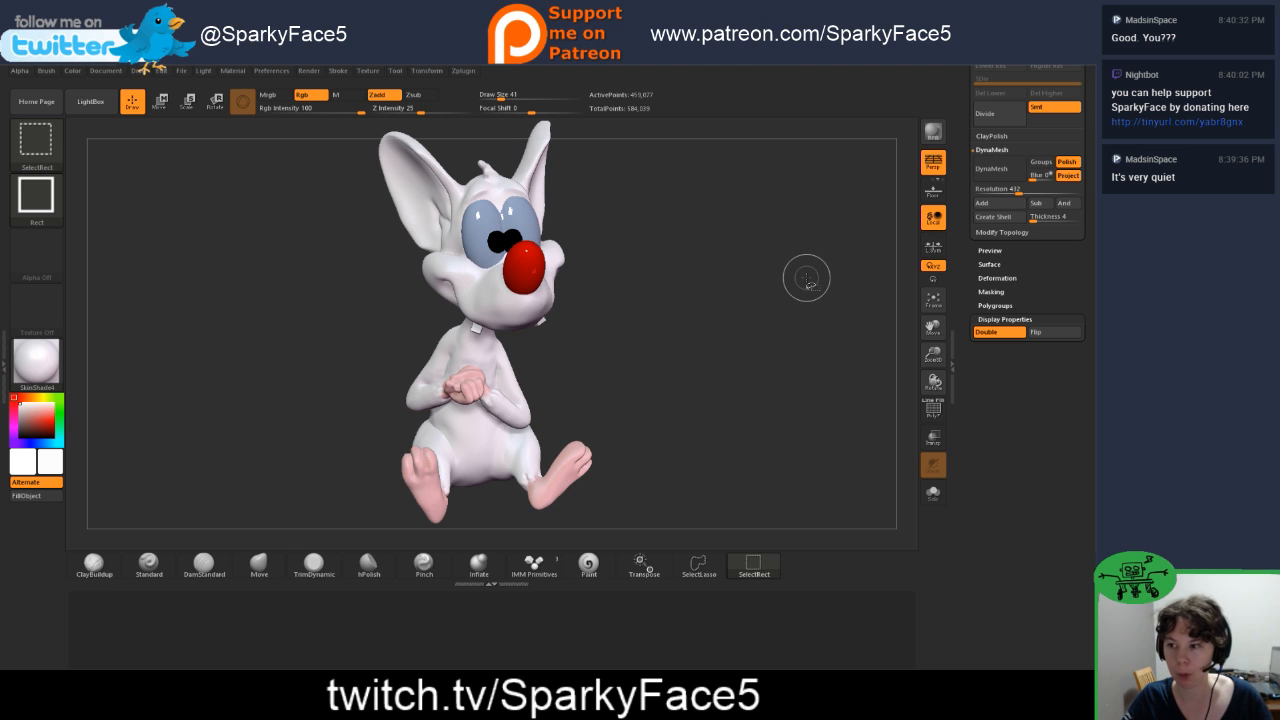
{"action": "left_click_drag", "start_coordinate": [731, 448], "coordinate": [738, 406]}
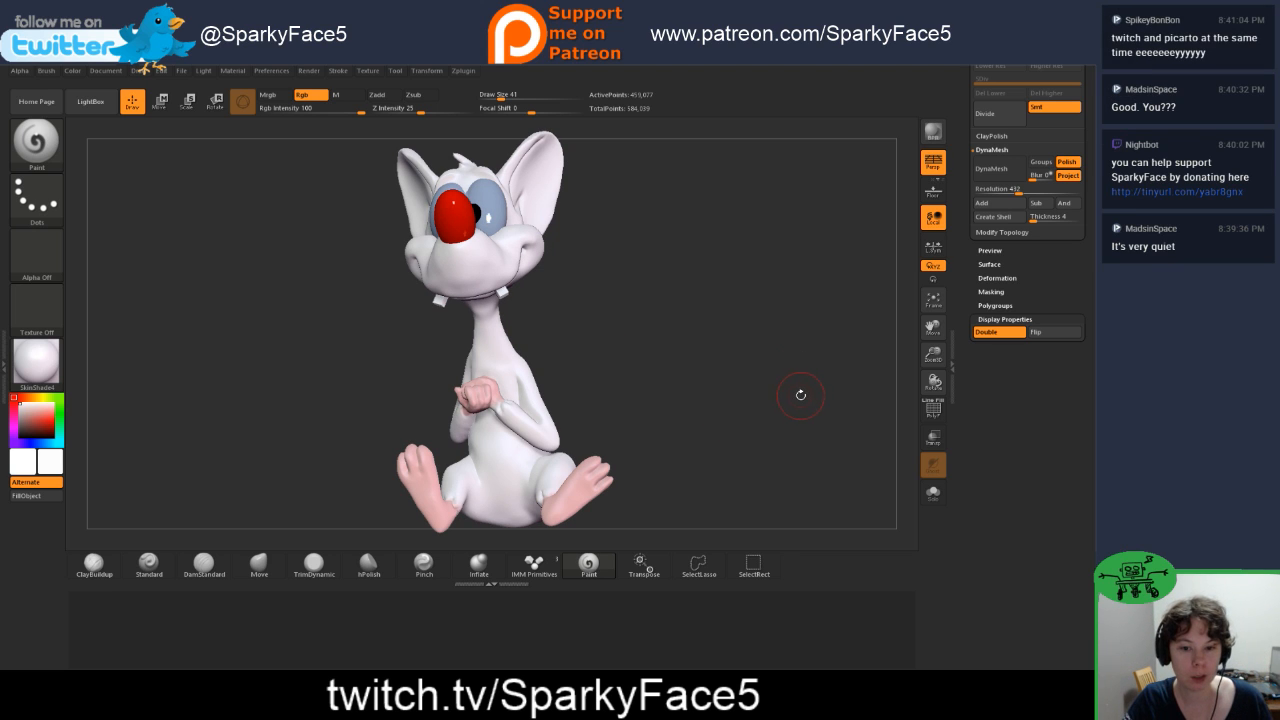
{"action": "left_click_drag", "start_coordinate": [782, 410], "coordinate": [755, 408]}
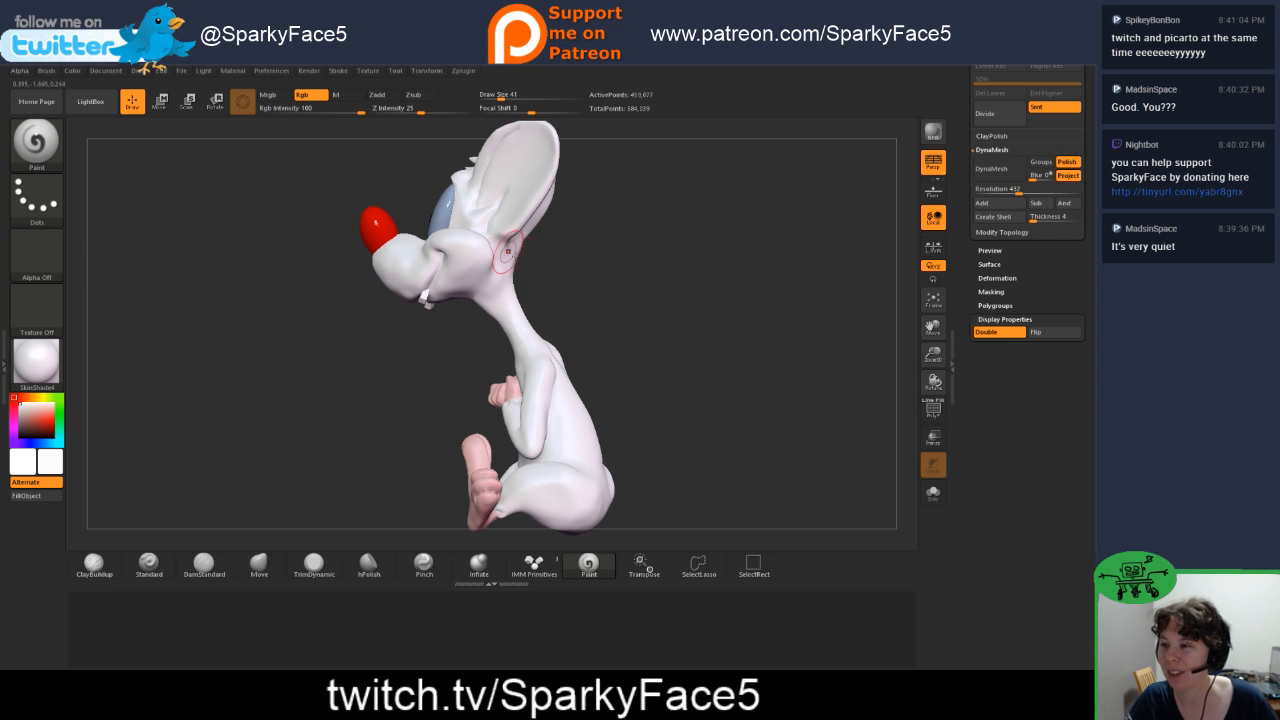
{"action": "left_click_drag", "start_coordinate": [636, 318], "coordinate": [690, 410]}
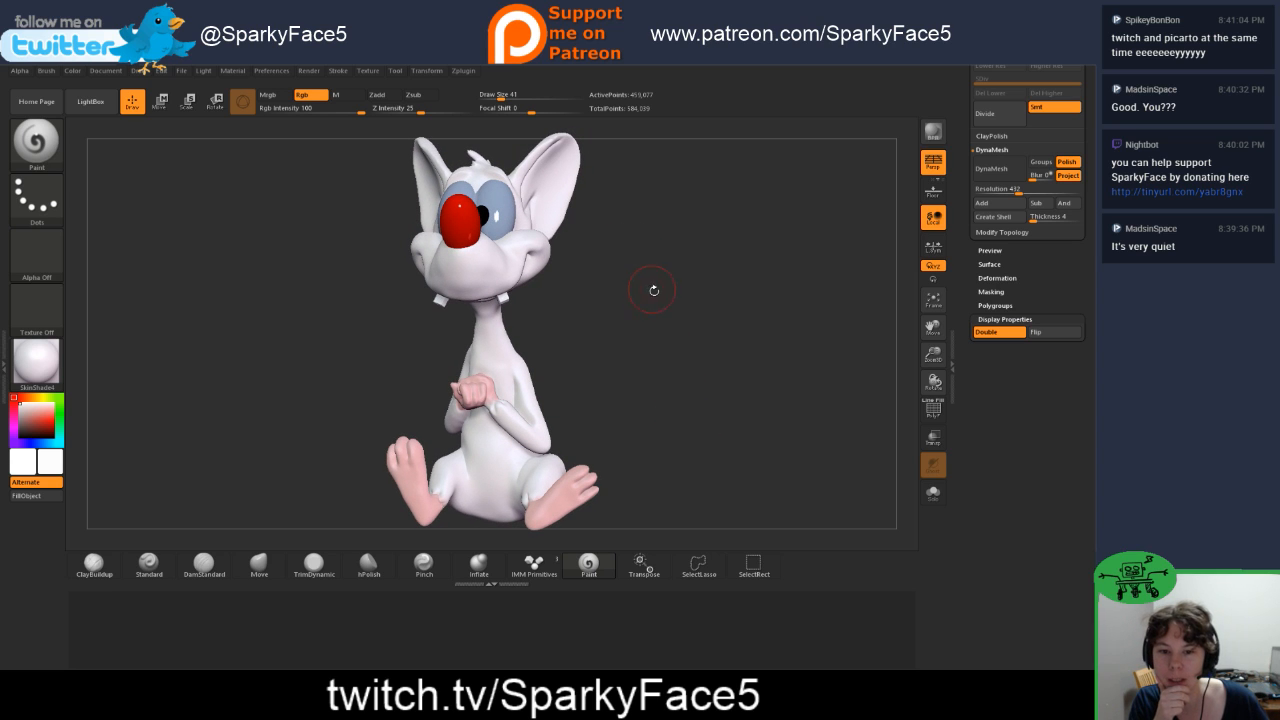
Step: Save the project as a new ZBrush Project file named 11 in the Pinky folder
{"action": "left_click", "coordinate": [180, 71]}
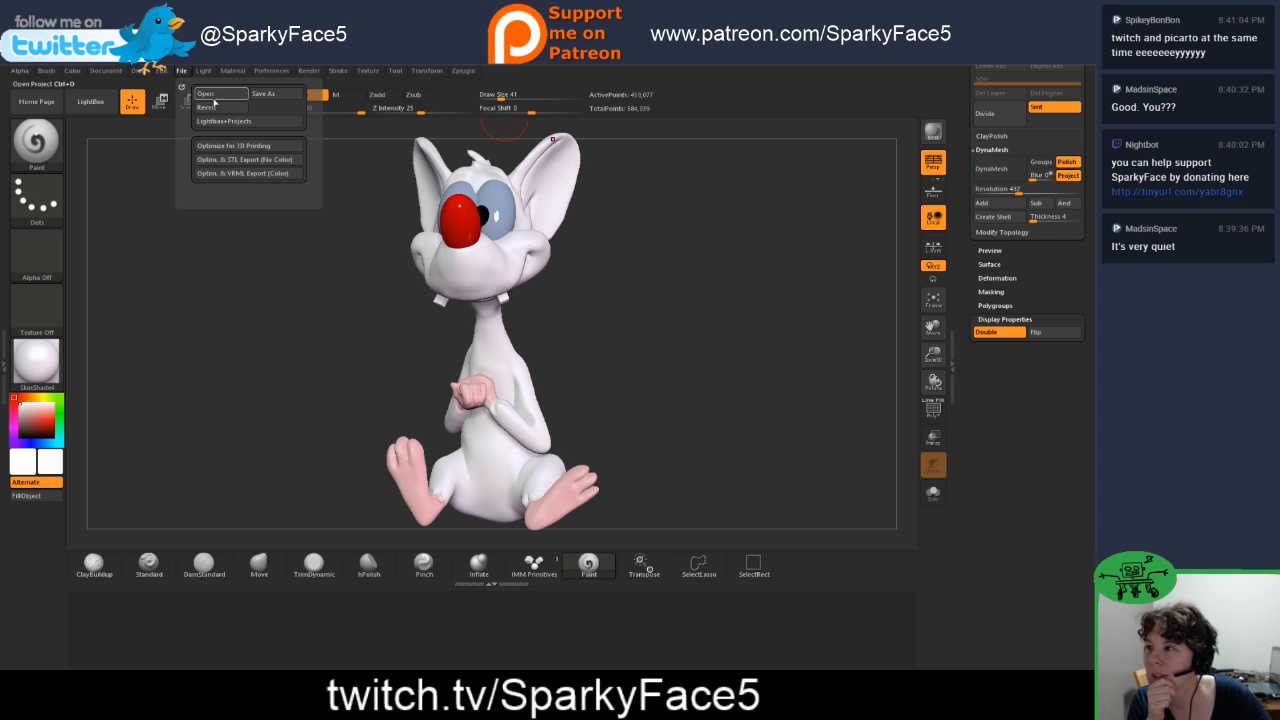
{"action": "left_click", "coordinate": [263, 93]}
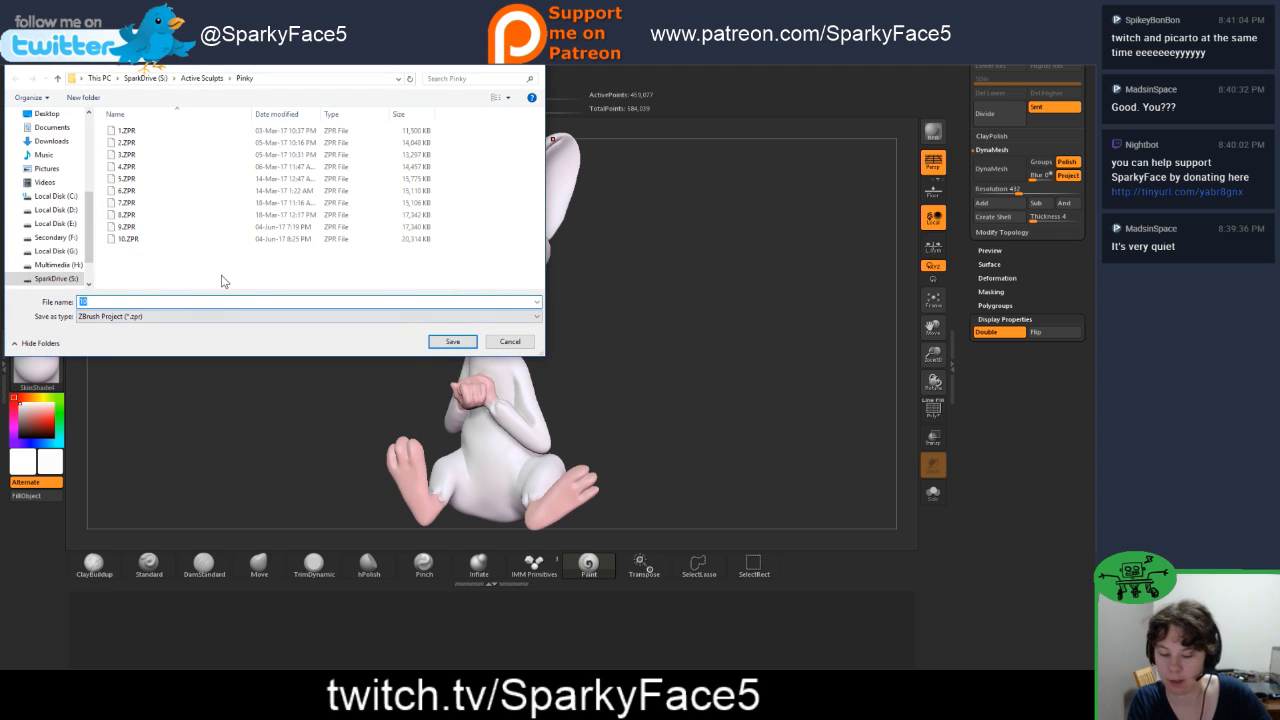
{"action": "type", "text": "11"}
{"action": "key", "text": "Return"}
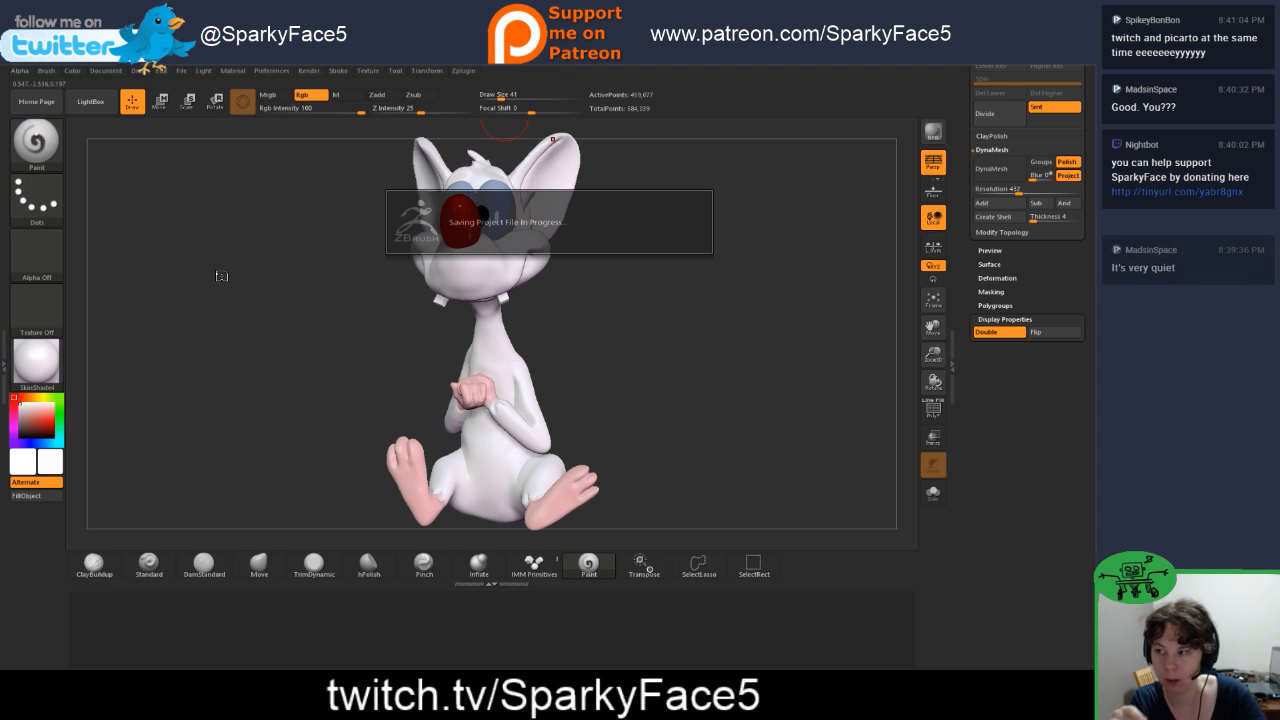
Step: Insert a Spiral3D mesh as a new subtool beneath the mouse body
{"action": "left_click_drag", "start_coordinate": [617, 348], "coordinate": [602, 358]}
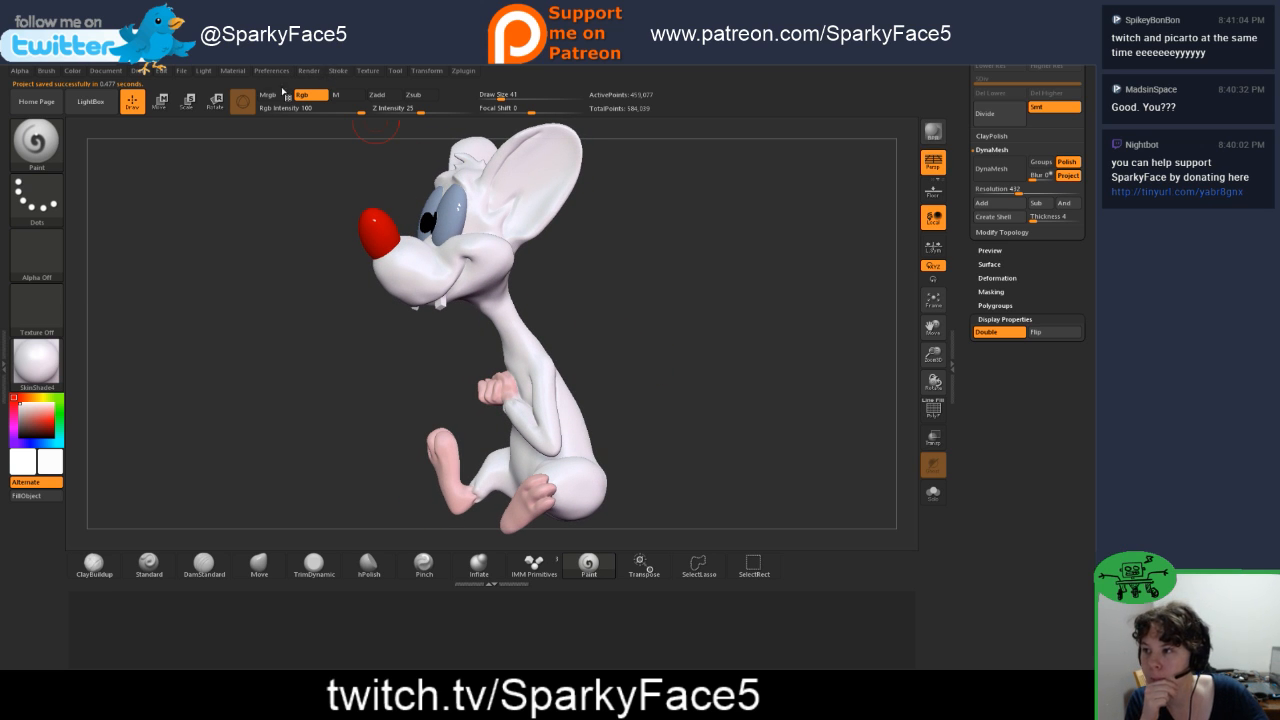
{"action": "left_click_drag", "start_coordinate": [963, 187], "coordinate": [959, 309]}
{"action": "left_click", "coordinate": [1040, 379]}
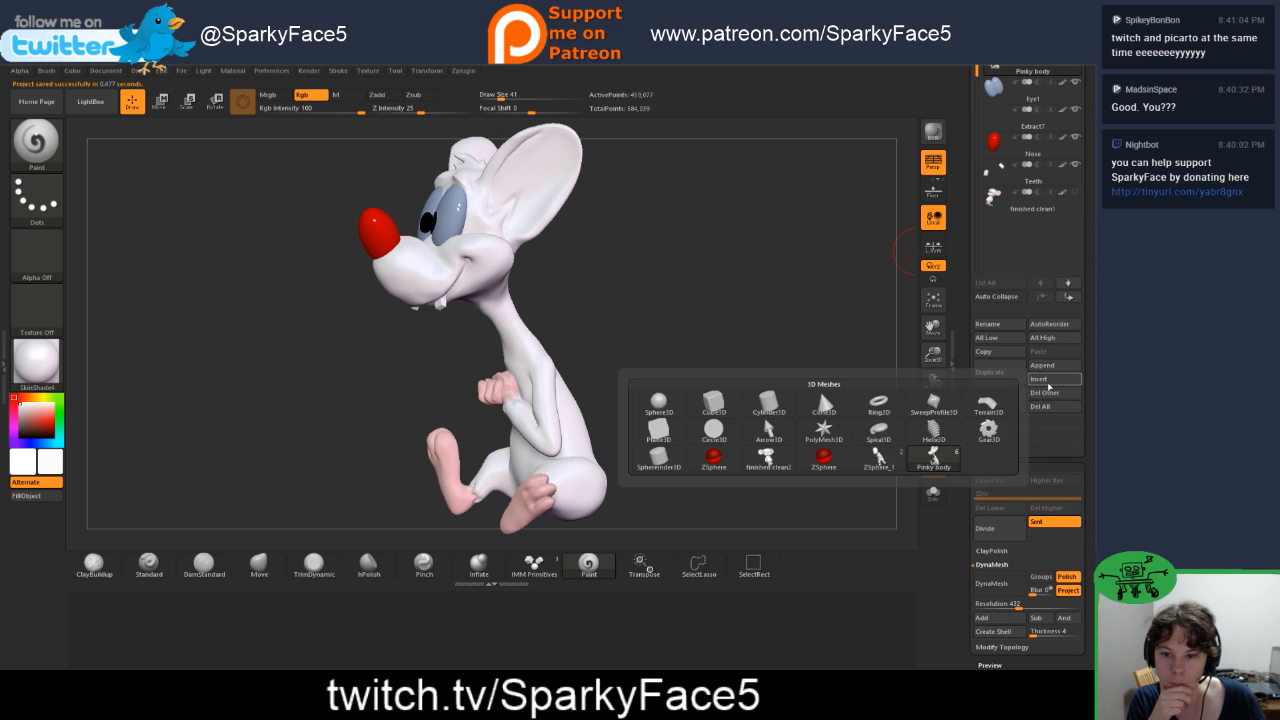
{"action": "left_click", "coordinate": [1038, 381]}
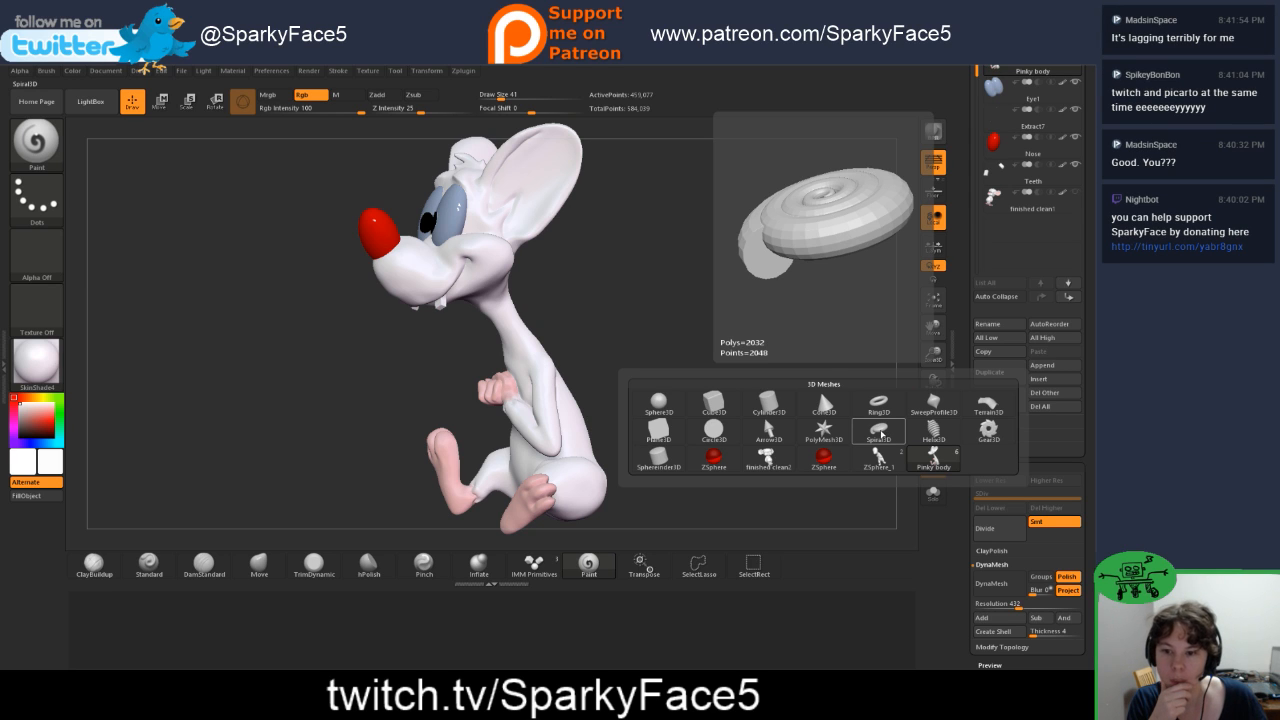
{"action": "left_click", "coordinate": [880, 433]}
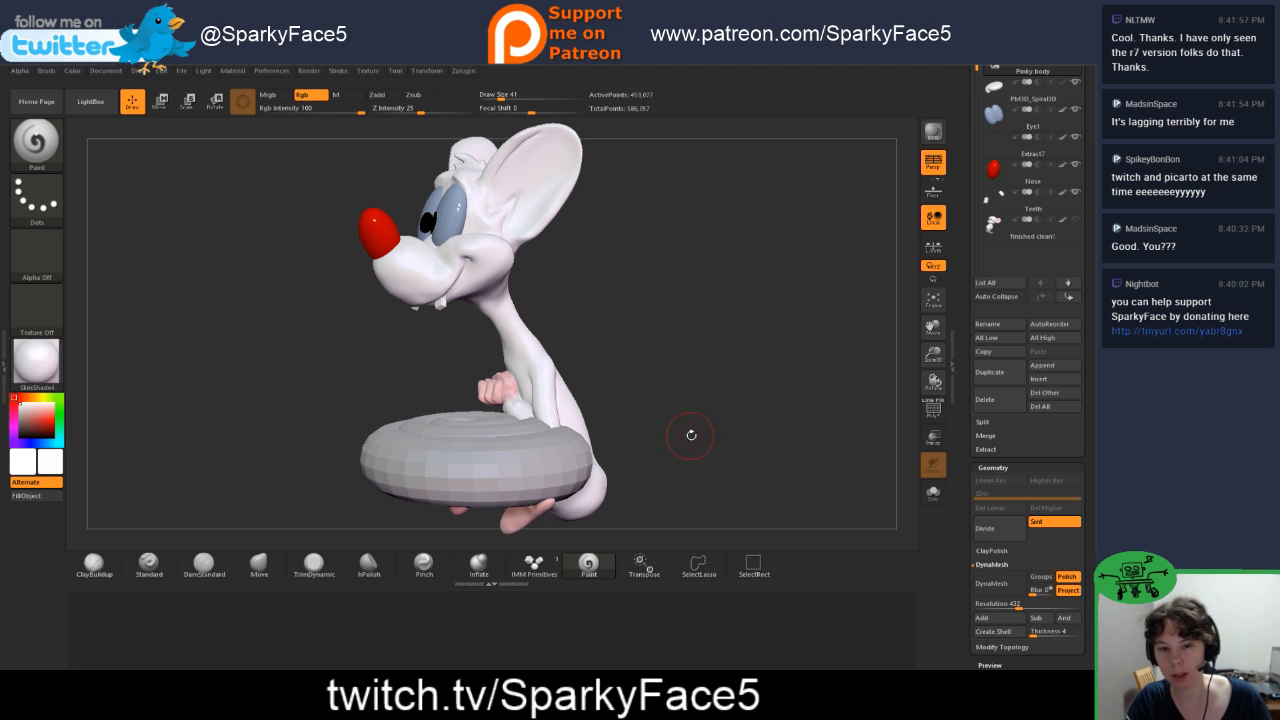
{"action": "left_click_drag", "start_coordinate": [691, 435], "coordinate": [683, 453]}
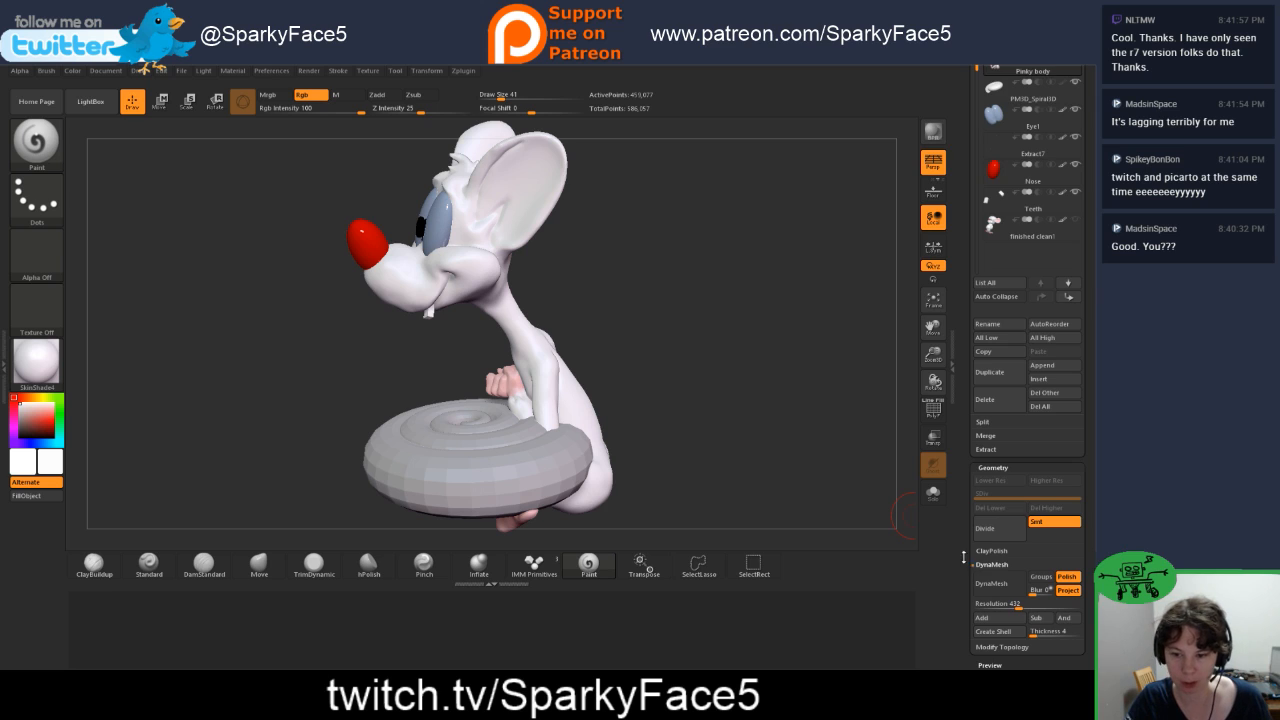
Step: Collapse the body's display properties and delete the Spiral3D subtool from the model
{"action": "left_click_drag", "start_coordinate": [964, 557], "coordinate": [975, 462]}
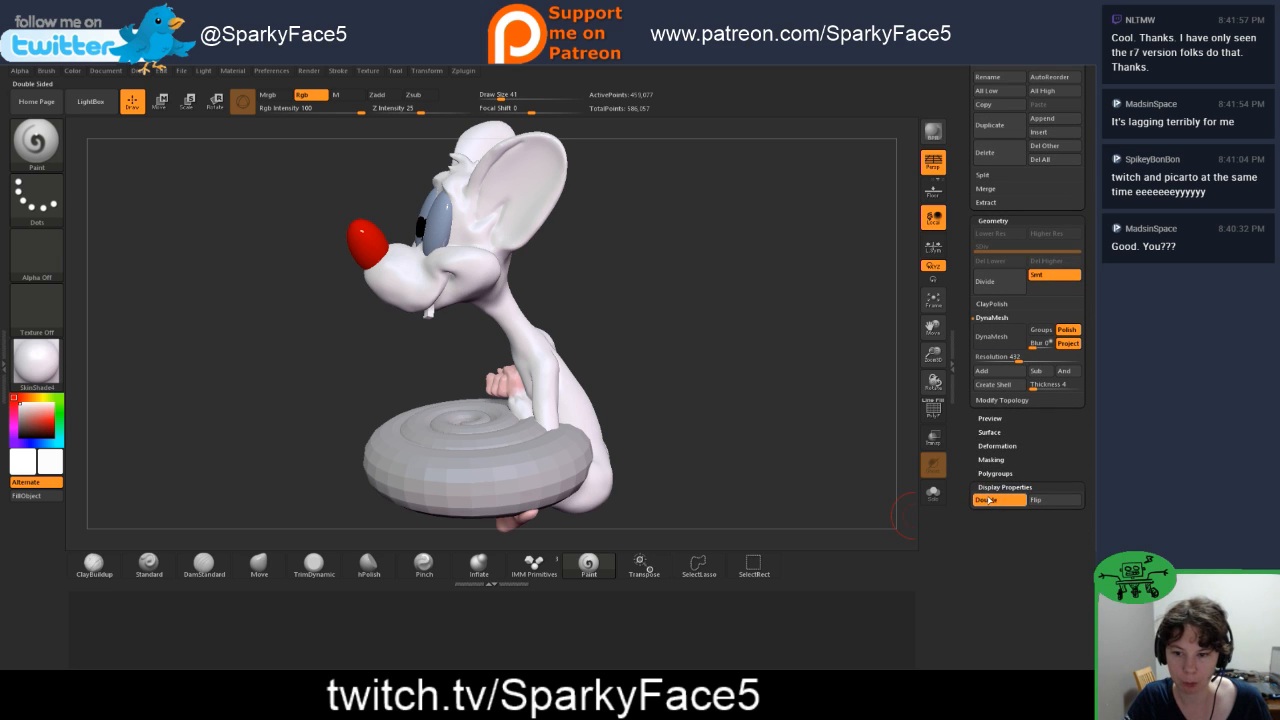
{"action": "left_click", "coordinate": [988, 488]}
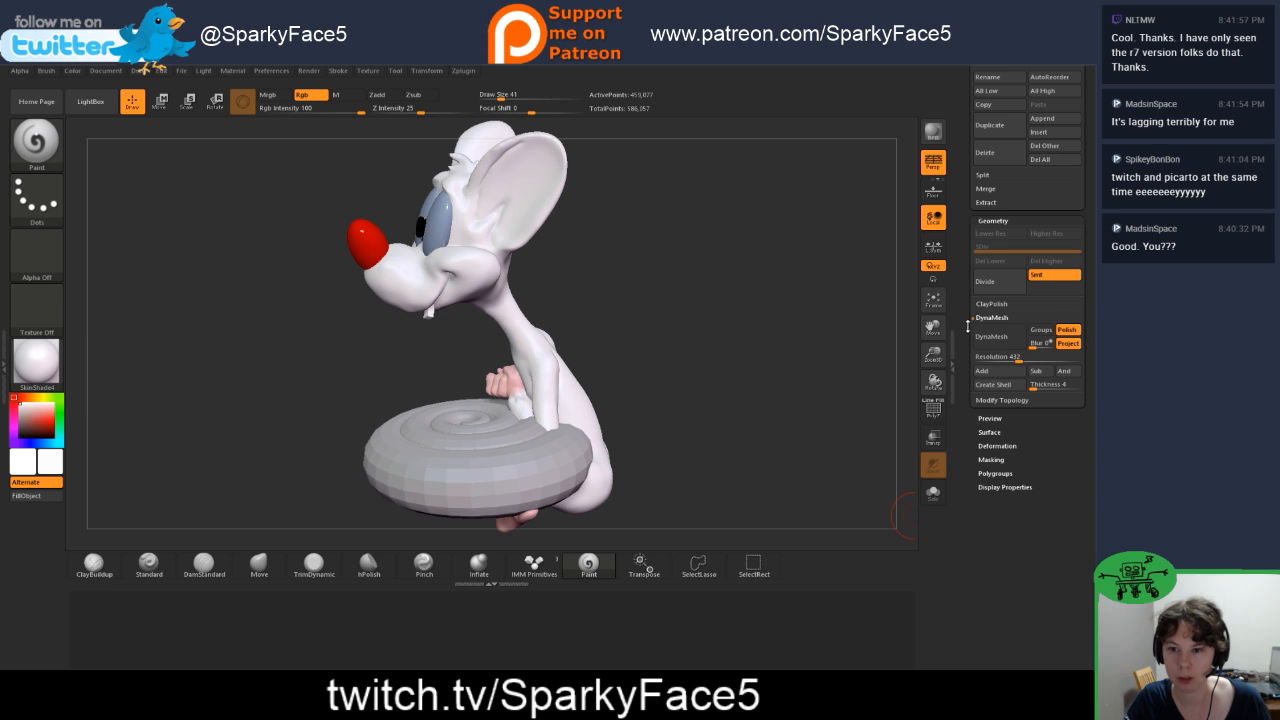
{"action": "left_click_drag", "start_coordinate": [961, 384], "coordinate": [968, 422]}
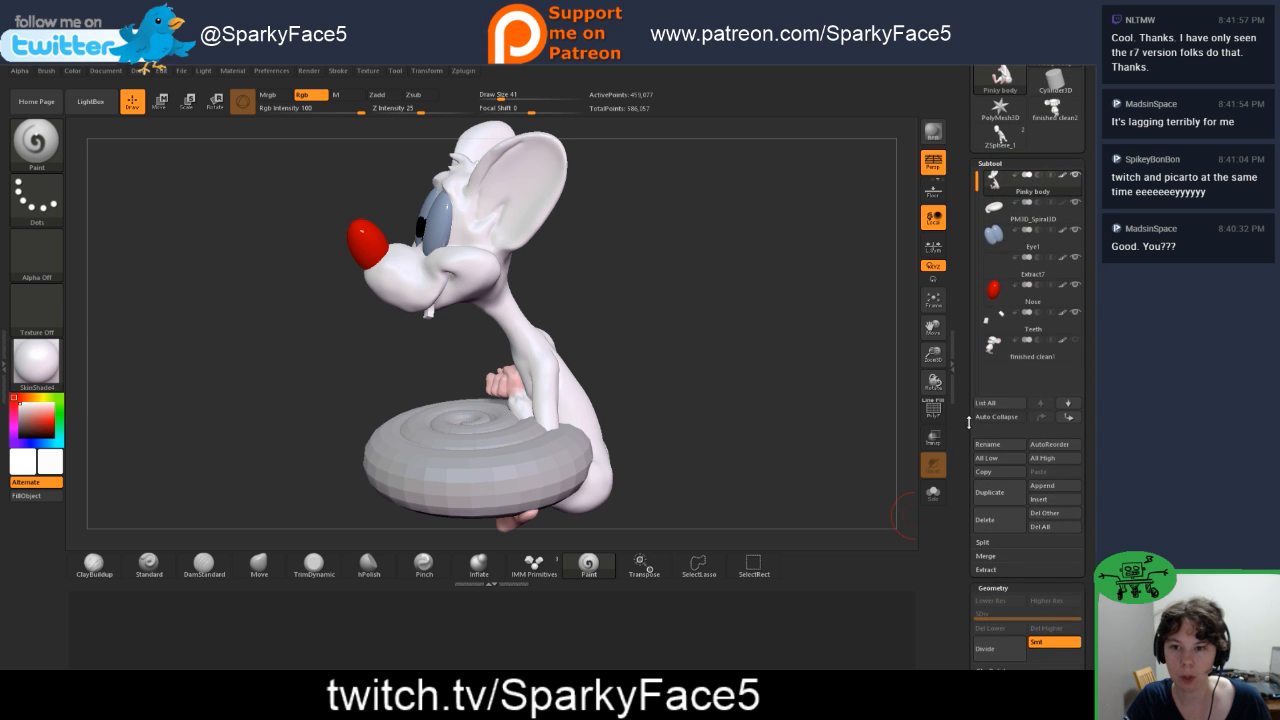
{"action": "left_click", "coordinate": [995, 207]}
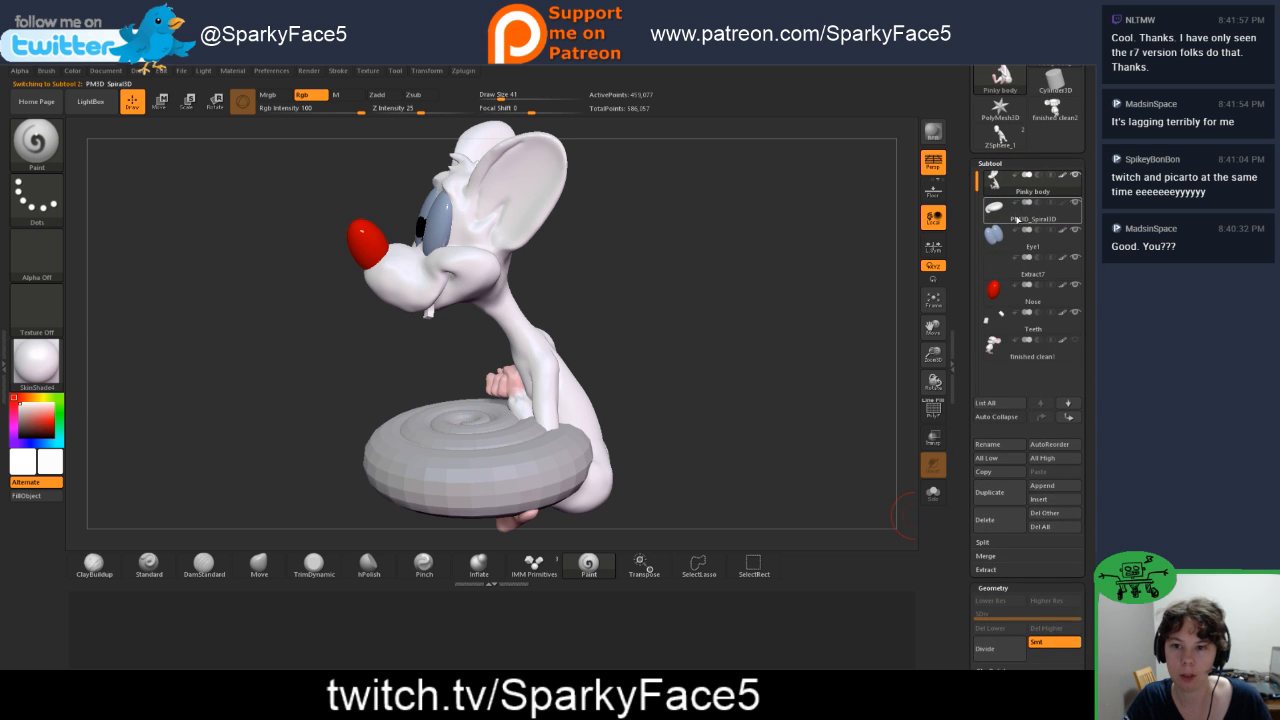
{"action": "left_click", "coordinate": [993, 522]}
{"action": "left_click", "coordinate": [897, 547]}
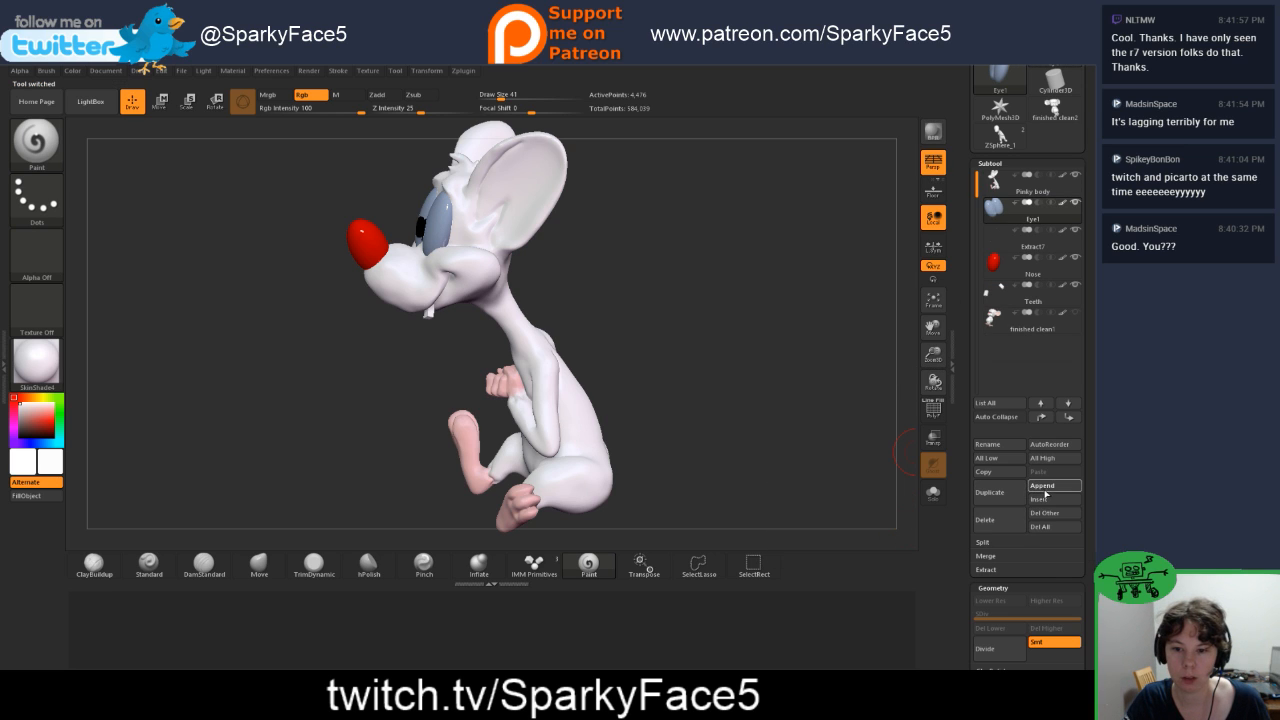
Step: Append a ZSphere as a new subtool, make it active and move it behind the mouse's back
{"action": "left_click", "coordinate": [1045, 488]}
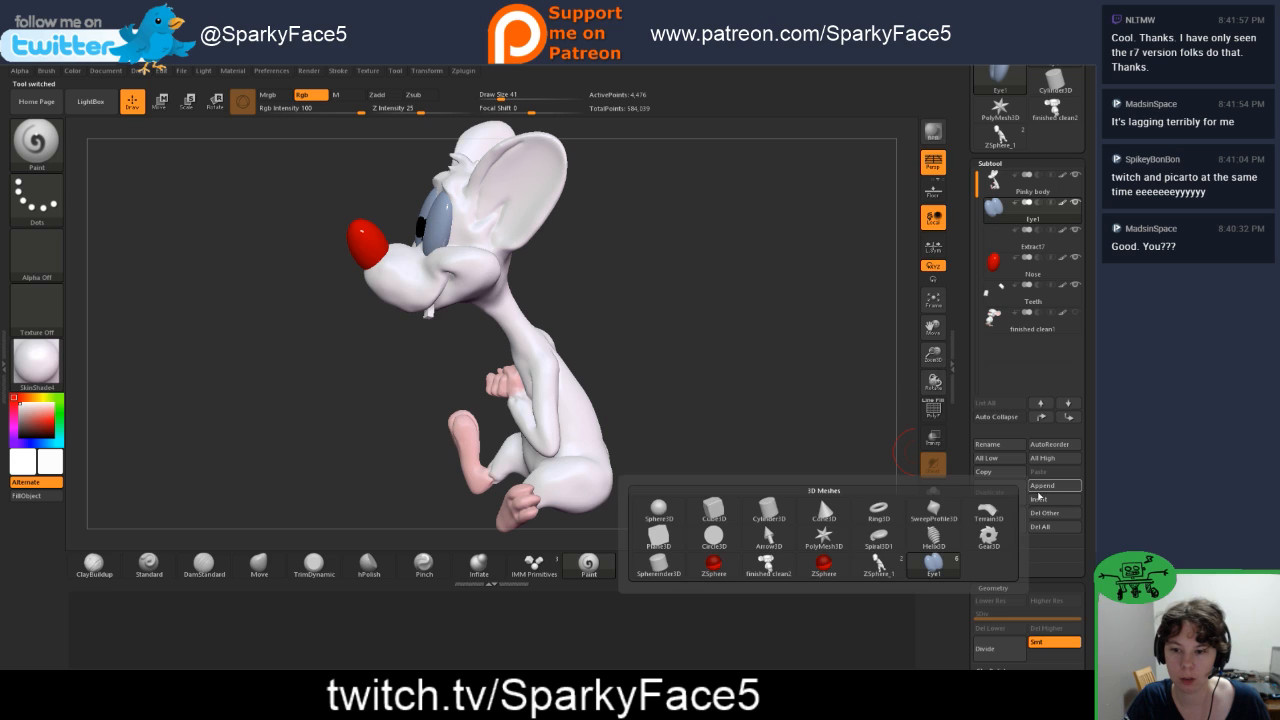
{"action": "left_click", "coordinate": [830, 558]}
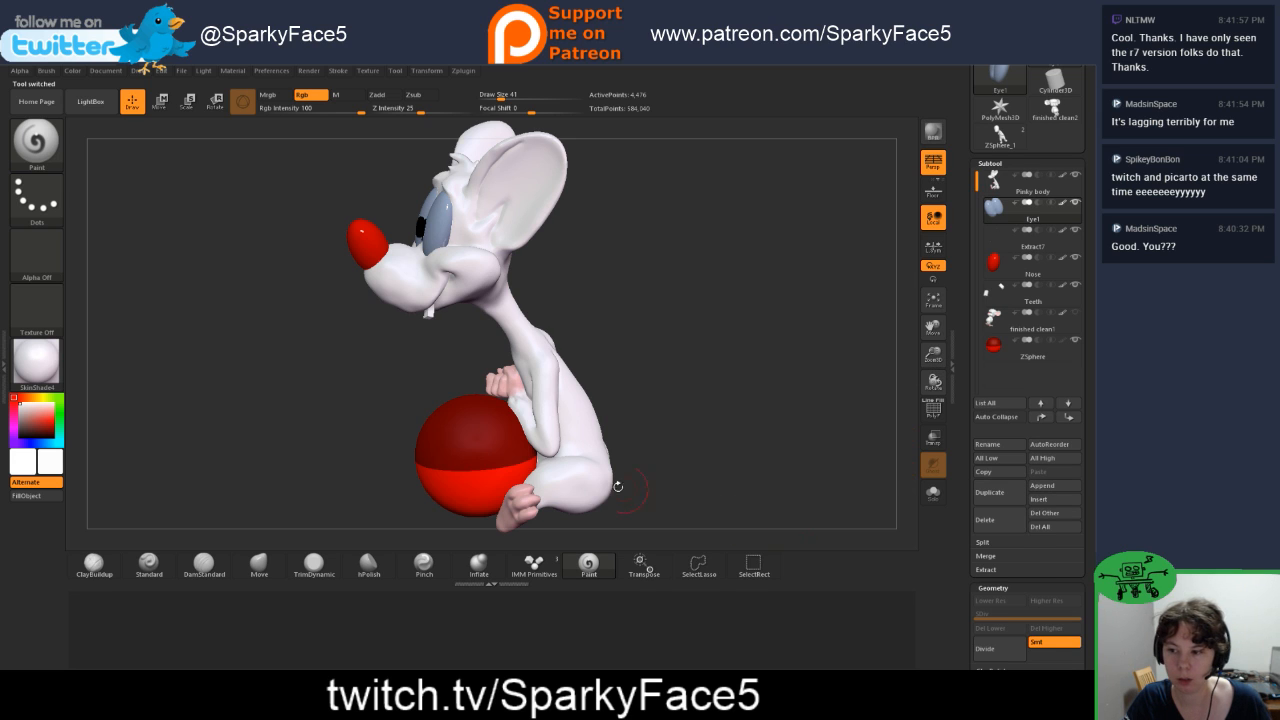
{"action": "key", "text": "w"}
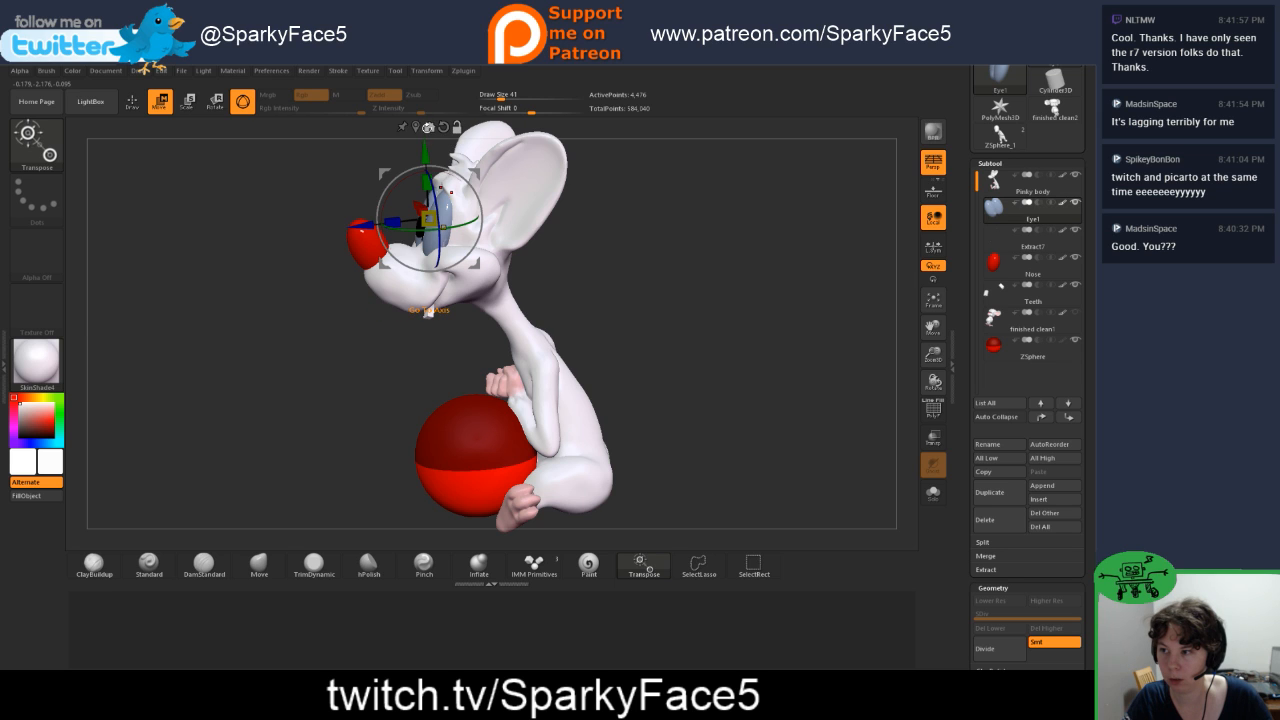
{"action": "left_click", "coordinate": [416, 128]}
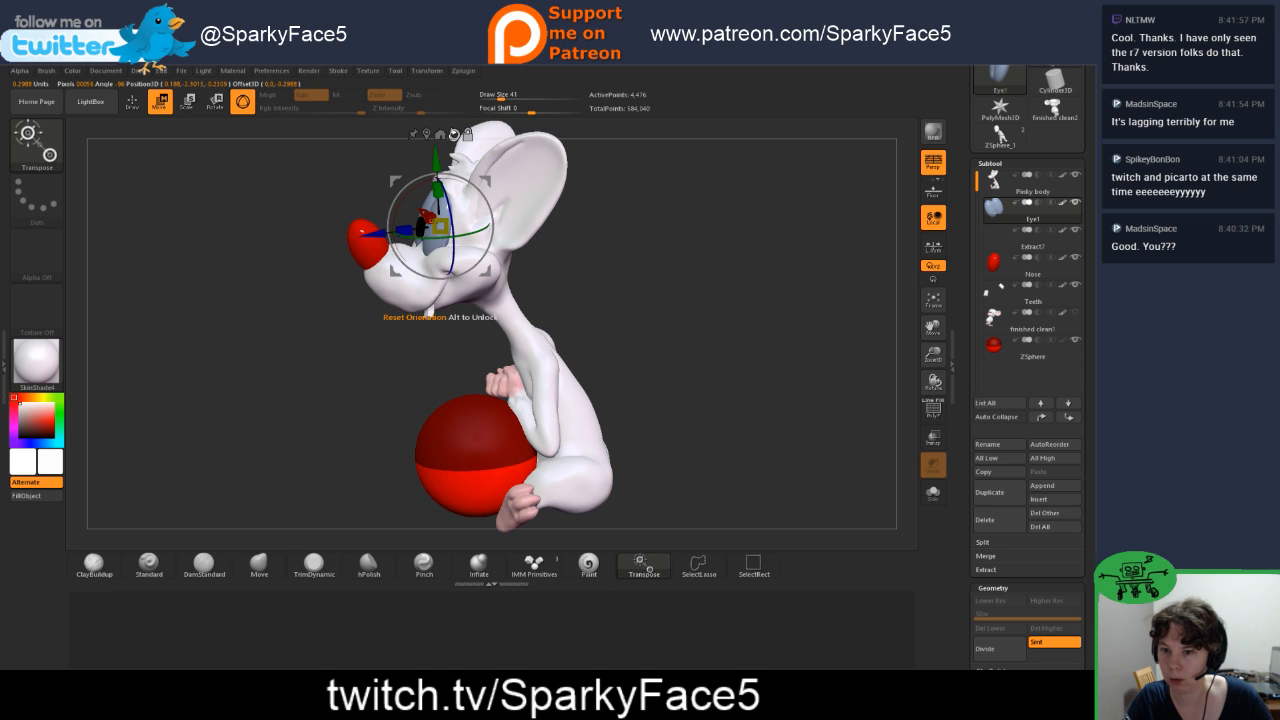
{"action": "left_click", "coordinate": [995, 345]}
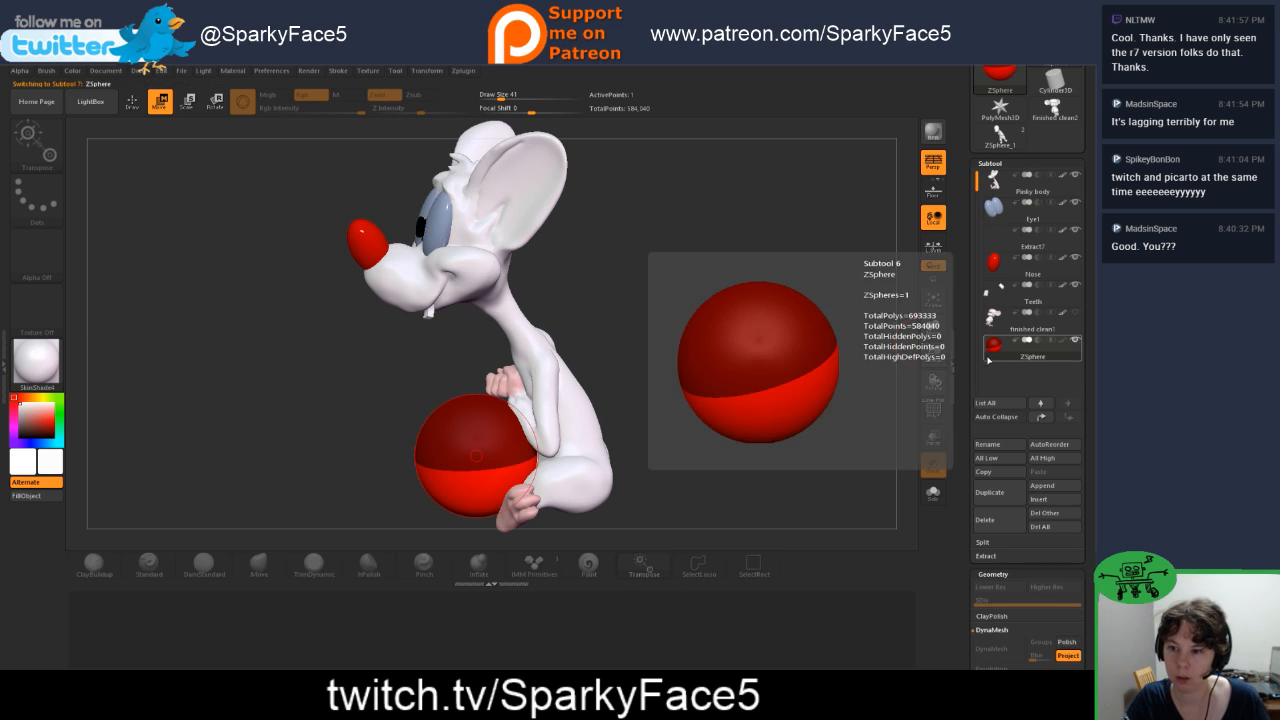
{"action": "left_click_drag", "start_coordinate": [484, 450], "coordinate": [583, 461]}
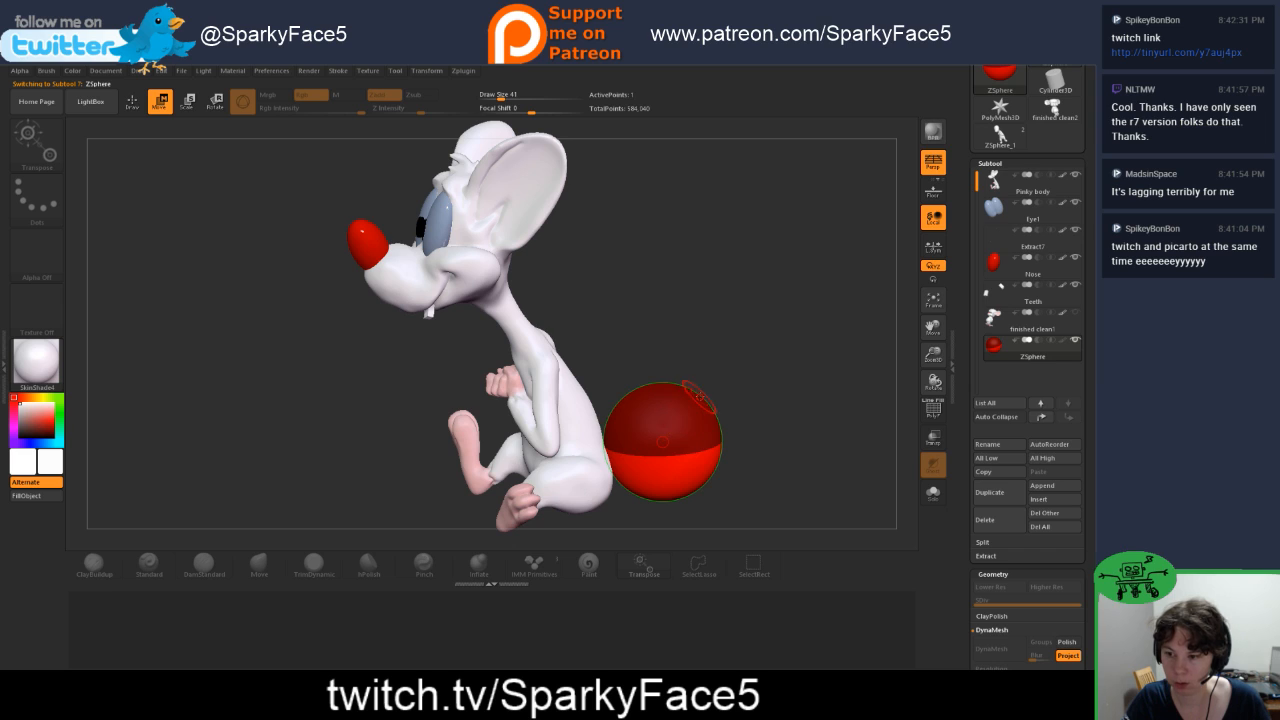
{"action": "mouse_move", "coordinate": [698, 398]}
{"action": "left_mouse_down"}
{"action": "mouse_move", "coordinate": [688, 412]}
{"action": "mouse_move", "coordinate": [737, 372]}
{"action": "mouse_move", "coordinate": [717, 370]}
{"action": "left_mouse_up"}
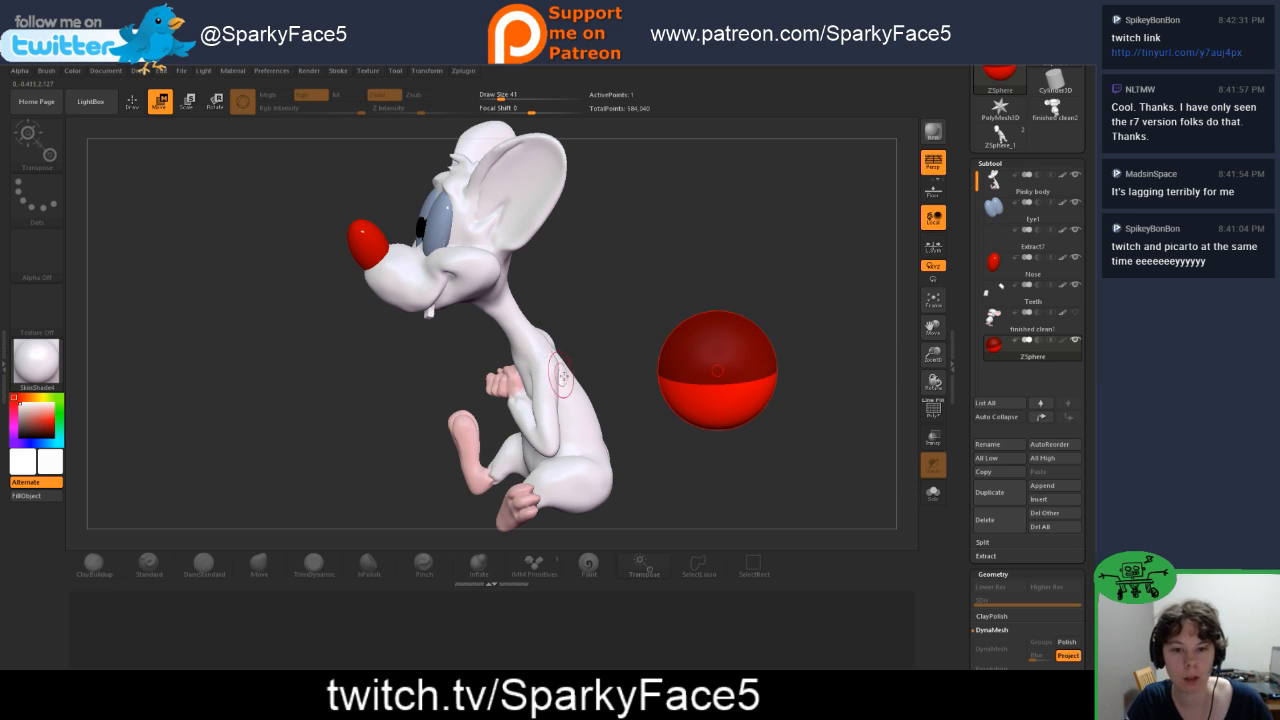
Step: Try drawing a child ZSphere on the side of the root ZSphere, and undo it
{"action": "mouse_move", "coordinate": [789, 434]}
{"action": "left_mouse_down"}
{"action": "mouse_move", "coordinate": [752, 395]}
{"action": "mouse_move", "coordinate": [754, 445]}
{"action": "left_mouse_up"}
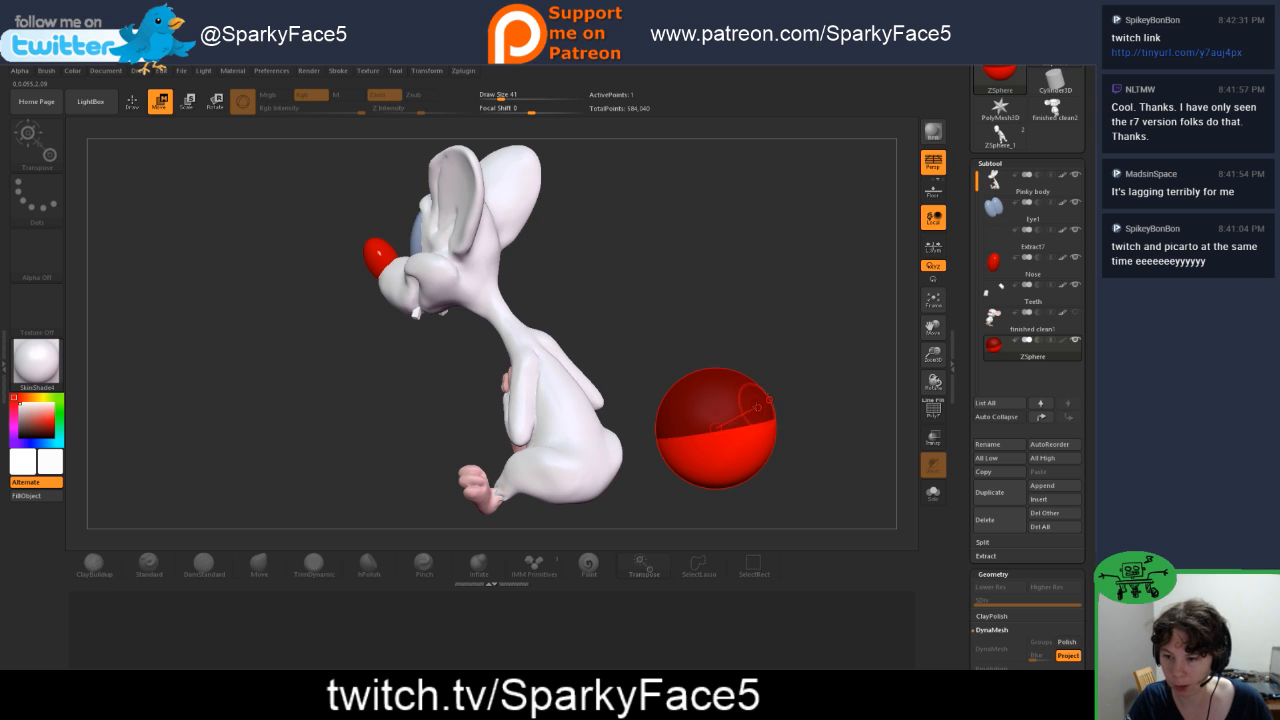
{"action": "key", "text": "q"}
{"action": "left_click_drag", "start_coordinate": [755, 414], "coordinate": [776, 438]}
{"action": "left_click_drag", "start_coordinate": [806, 282], "coordinate": [804, 382]}
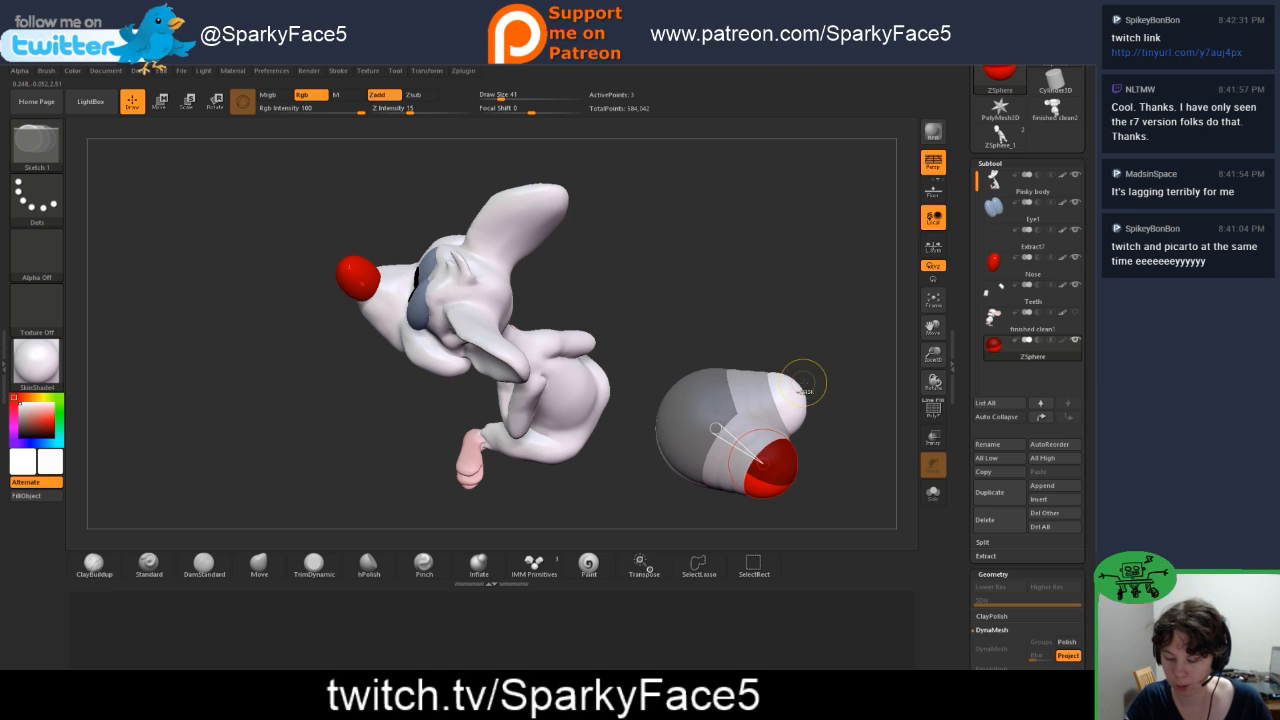
{"action": "key", "text": "ctrl+z"}
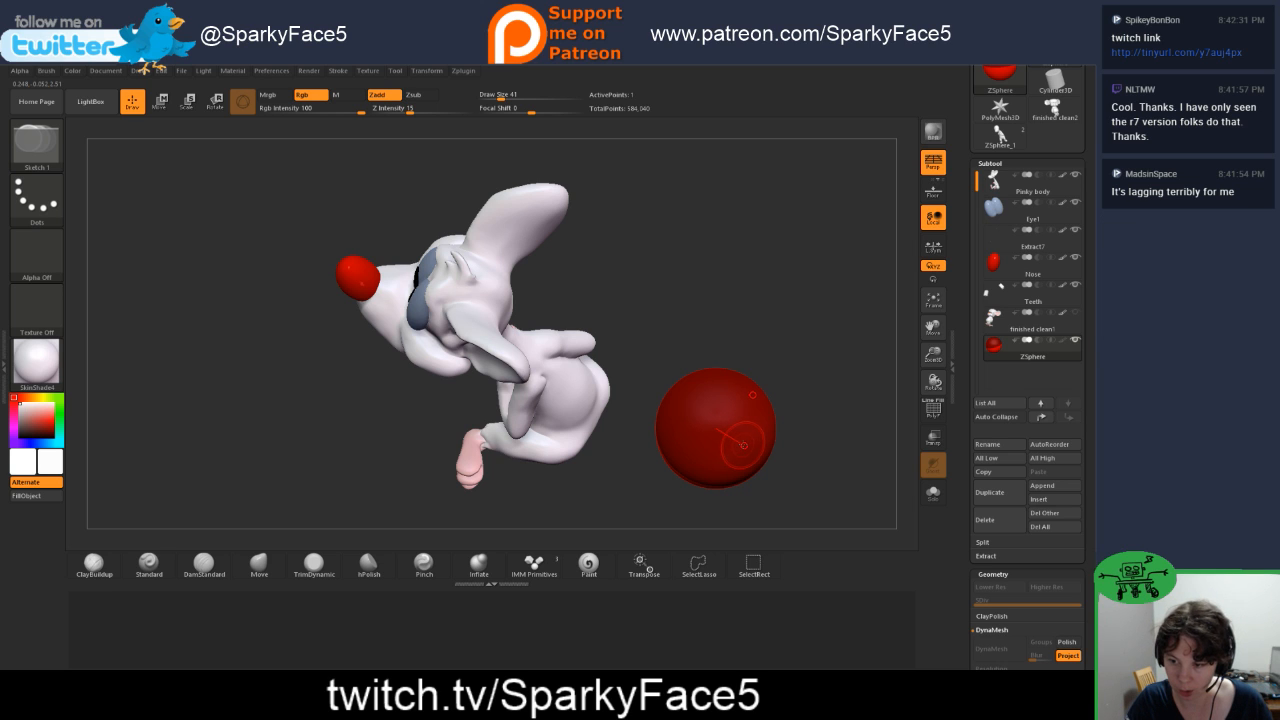
Step: Draw a tapering chain of child ZSpheres outward from the rear of the root ZSphere along its centre line
{"action": "left_click_drag", "start_coordinate": [798, 441], "coordinate": [760, 422]}
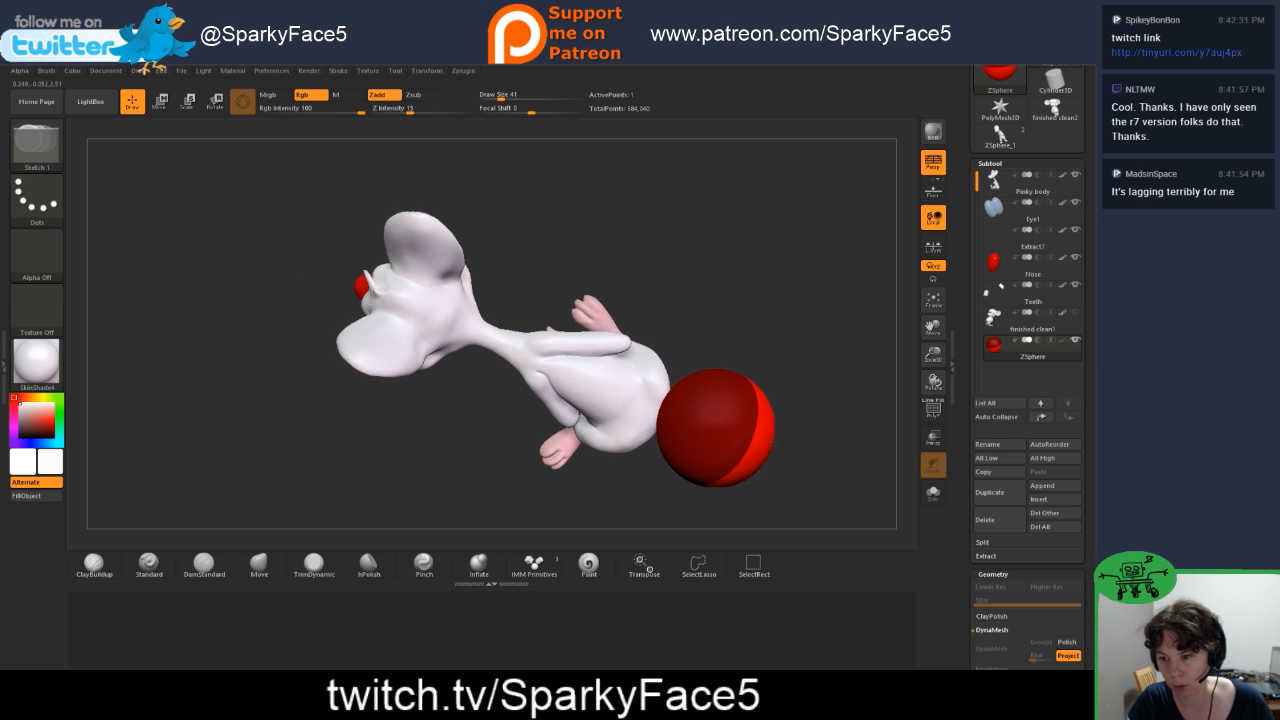
{"action": "left_click", "coordinate": [751, 440]}
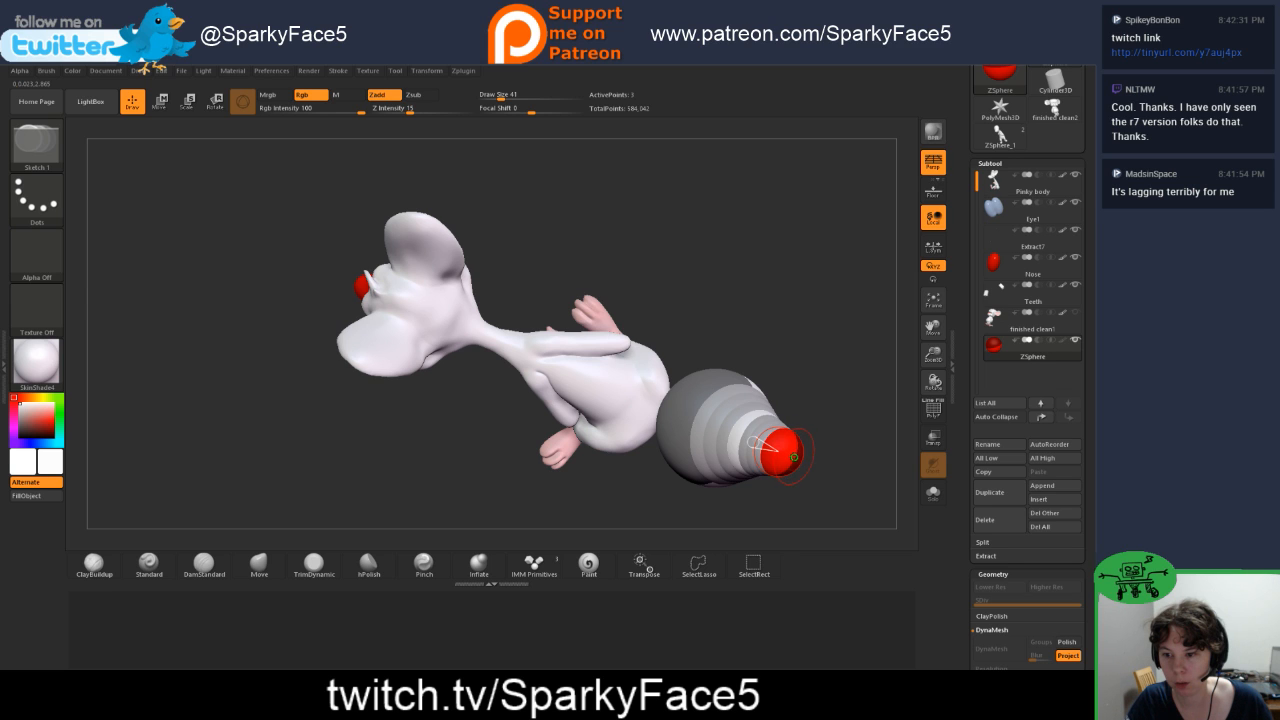
{"action": "left_click_drag", "start_coordinate": [804, 374], "coordinate": [806, 397]}
Step: Move the child ZSpheres away from the root to stretch the chain into a longer tail
{"action": "key", "text": "w"}
{"action": "left_click", "coordinate": [741, 435]}
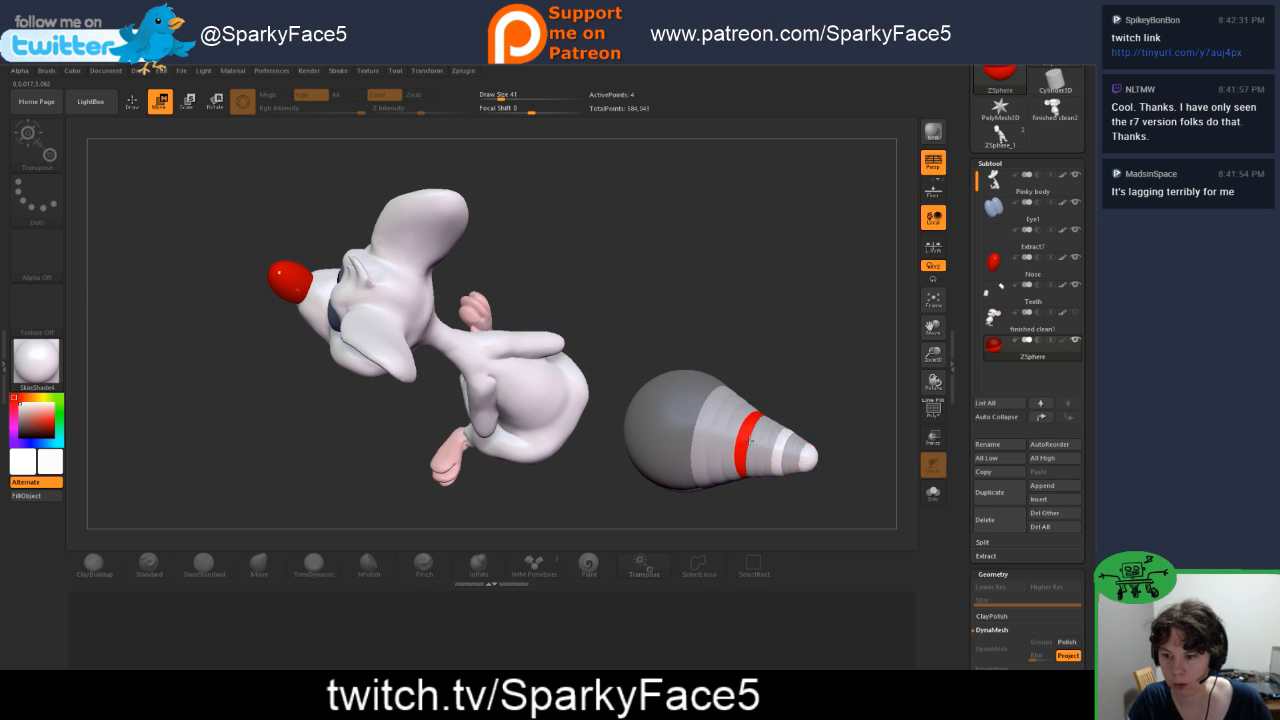
{"action": "left_click_drag", "start_coordinate": [791, 449], "coordinate": [840, 463]}
{"action": "left_click", "coordinate": [779, 450]}
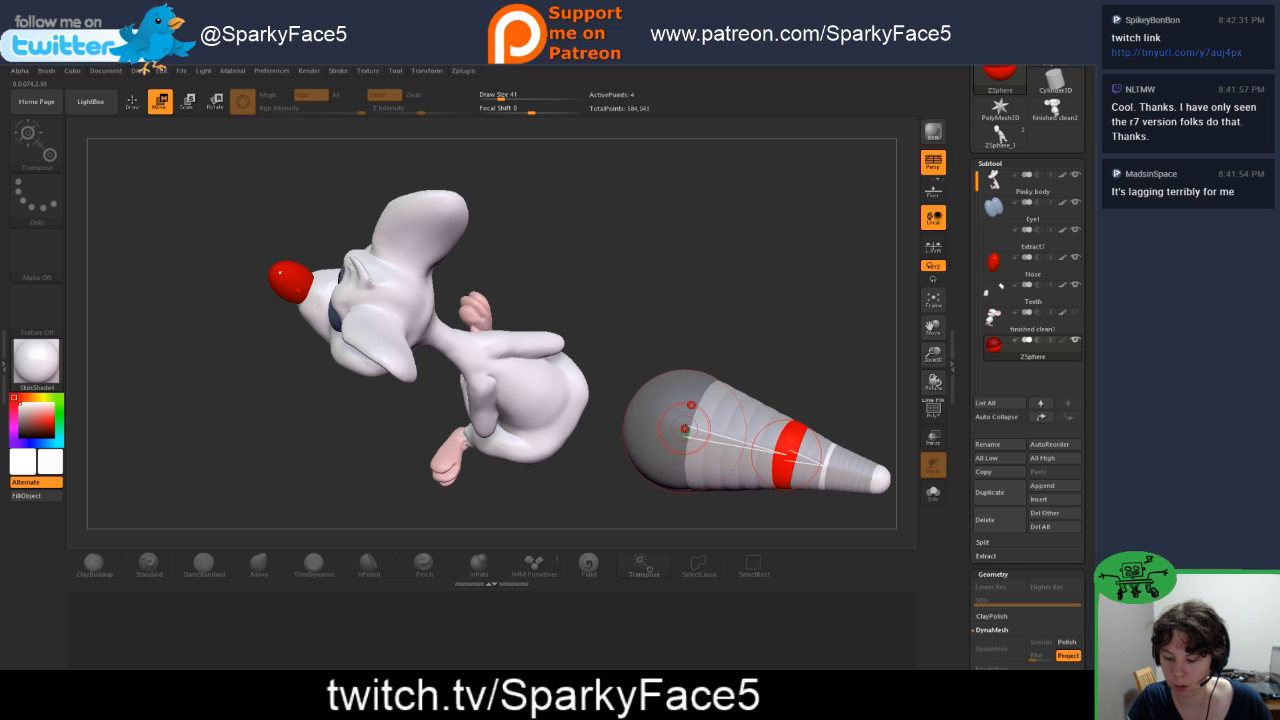
Step: Scale down the root and both intermediate ZSpheres so the chain becomes a thin tail of nearly even thickness
{"action": "left_click_drag", "start_coordinate": [764, 345], "coordinate": [761, 263]}
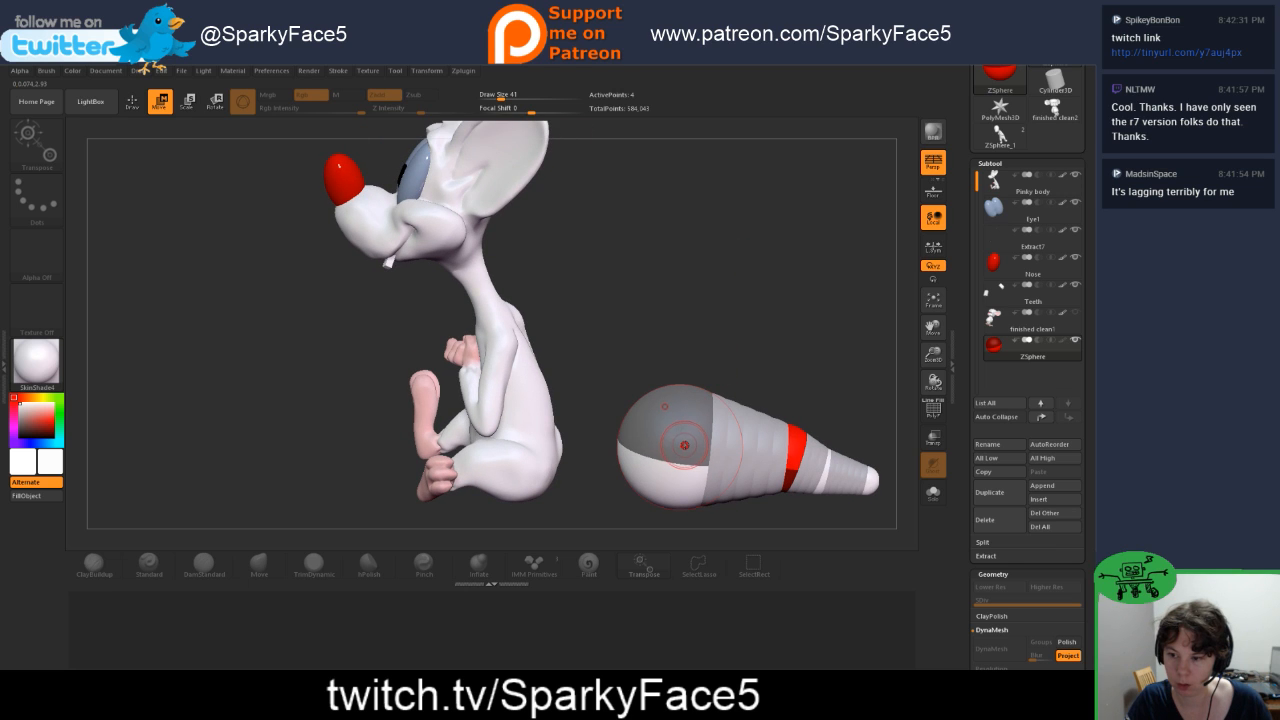
{"action": "key", "text": "e"}
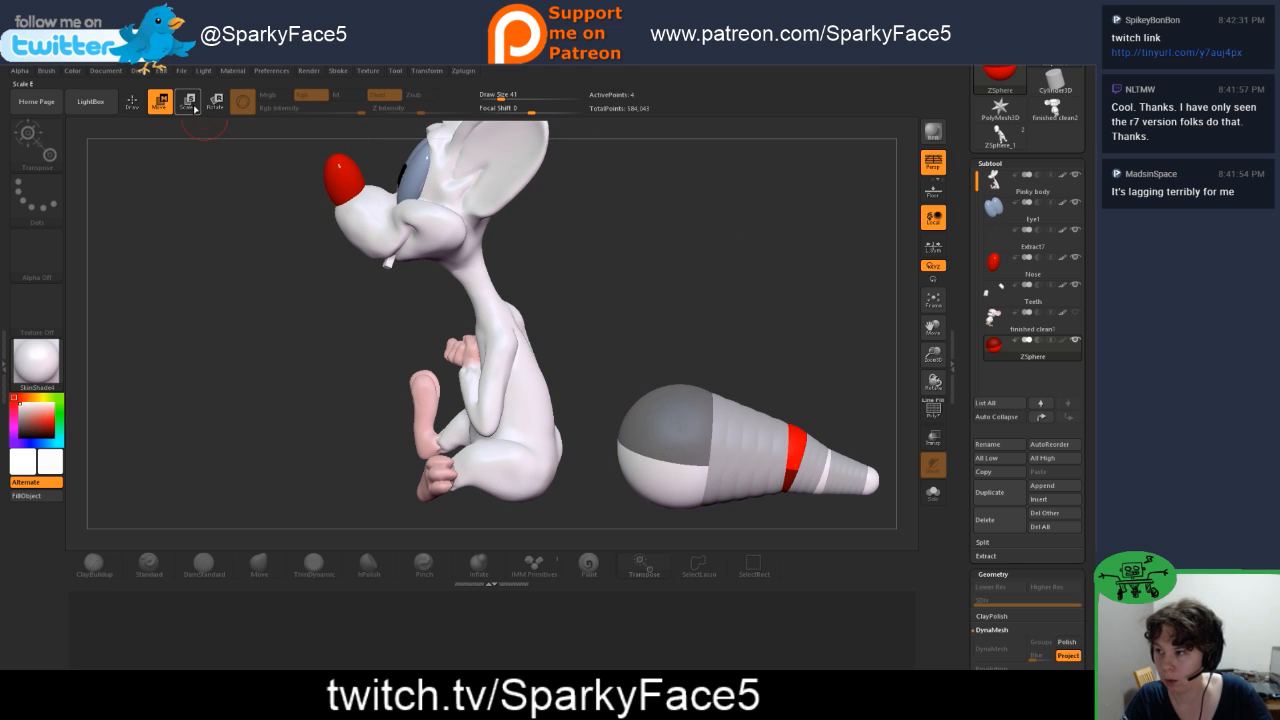
{"action": "left_click_drag", "start_coordinate": [677, 449], "coordinate": [716, 341]}
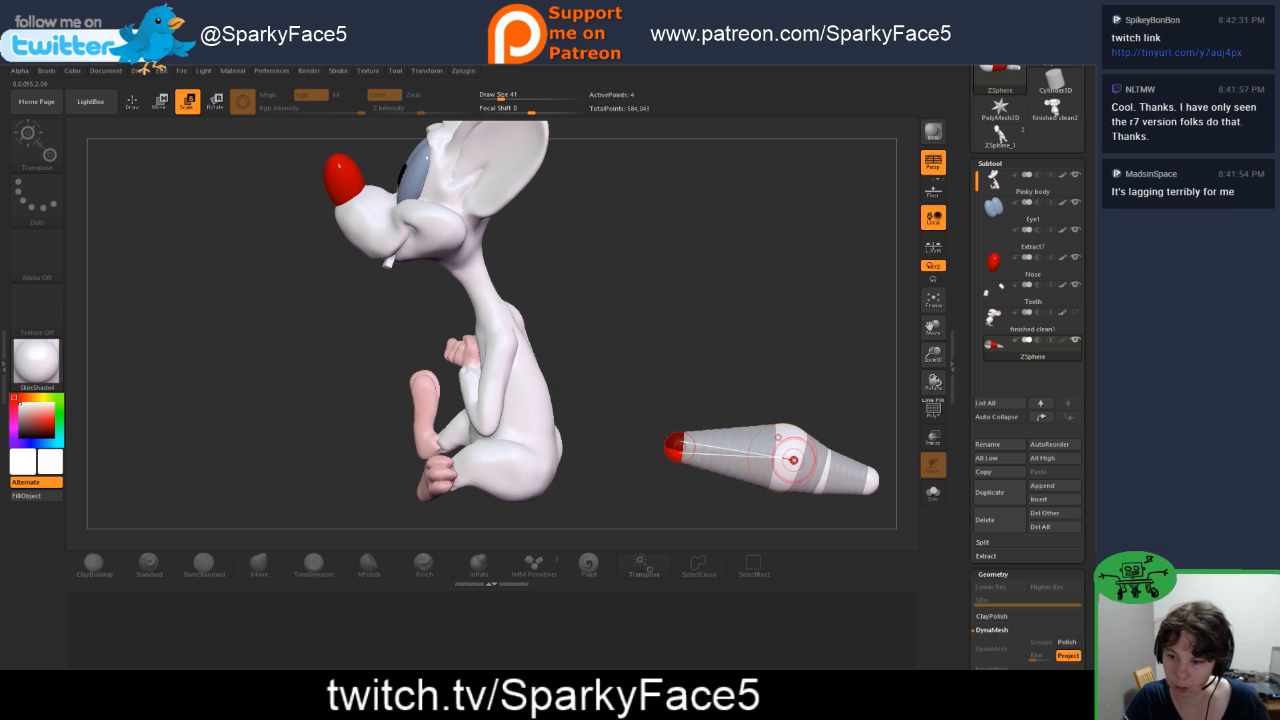
{"action": "left_click_drag", "start_coordinate": [788, 460], "coordinate": [800, 392]}
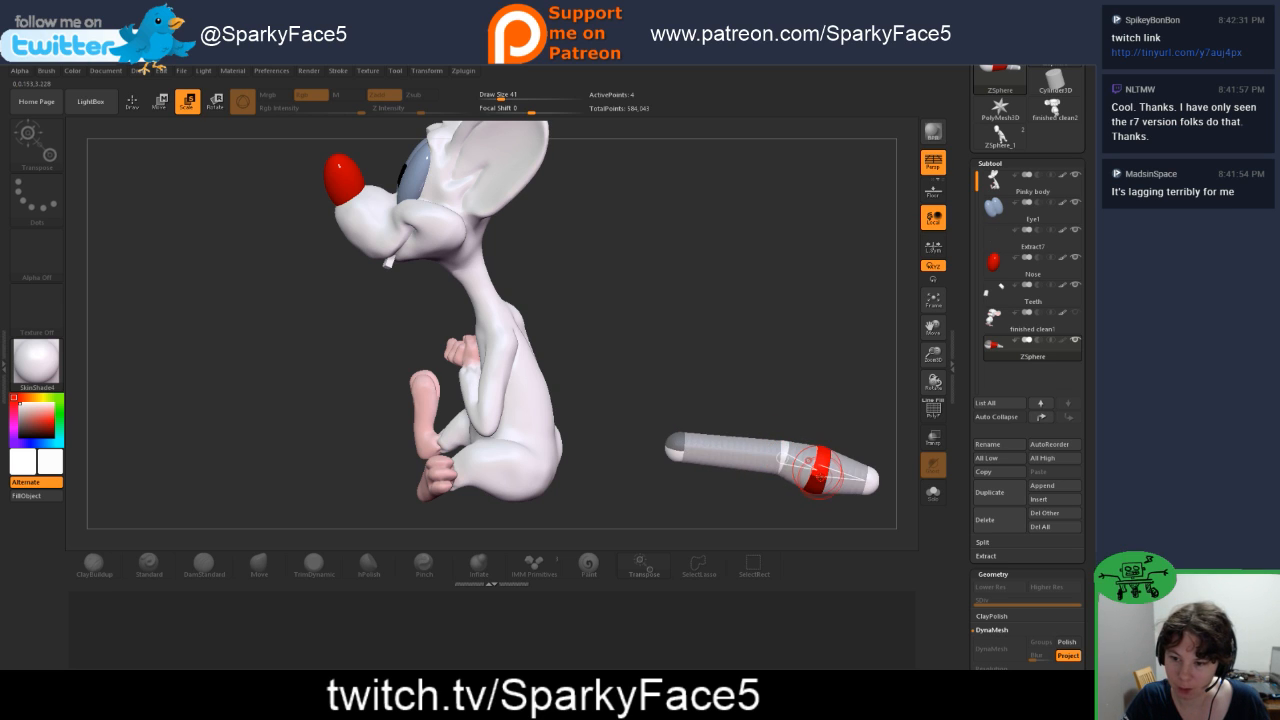
{"action": "left_click_drag", "start_coordinate": [819, 470], "coordinate": [841, 419]}
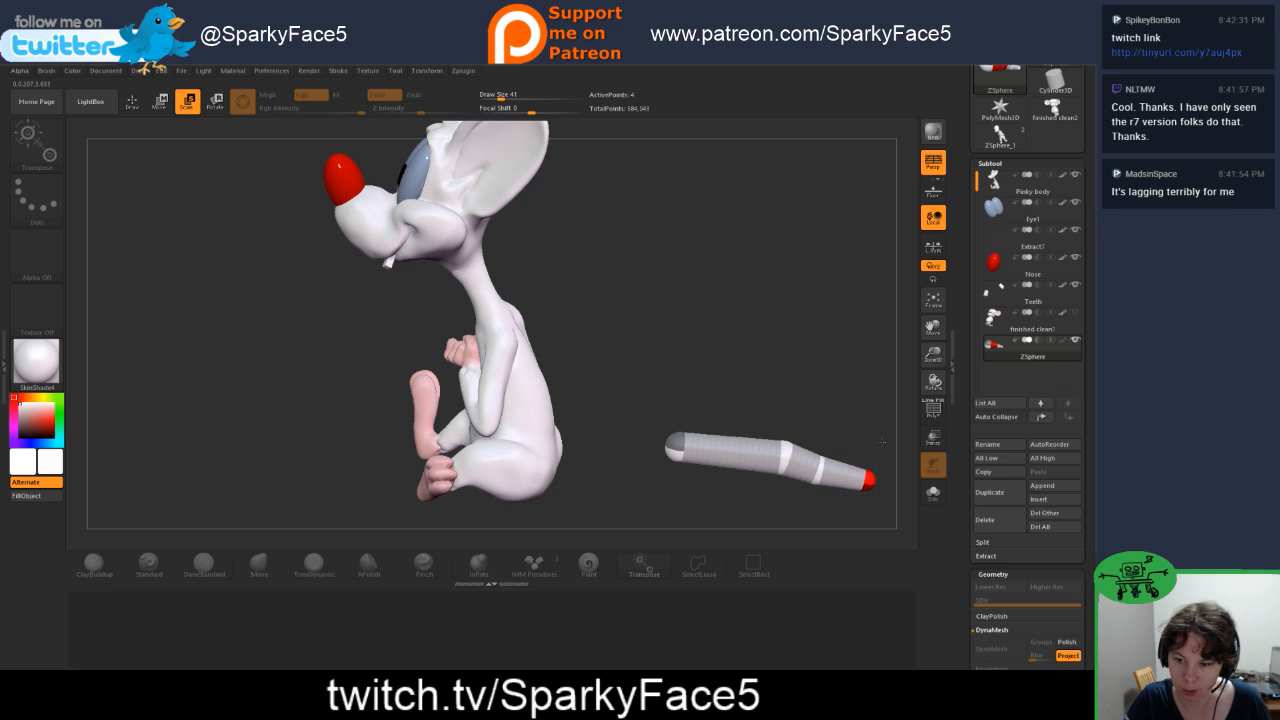
Step: Move the root ZSphere against the mouse's rump so the tail starts at the base of the back
{"action": "left_click_drag", "start_coordinate": [822, 375], "coordinate": [813, 390]}
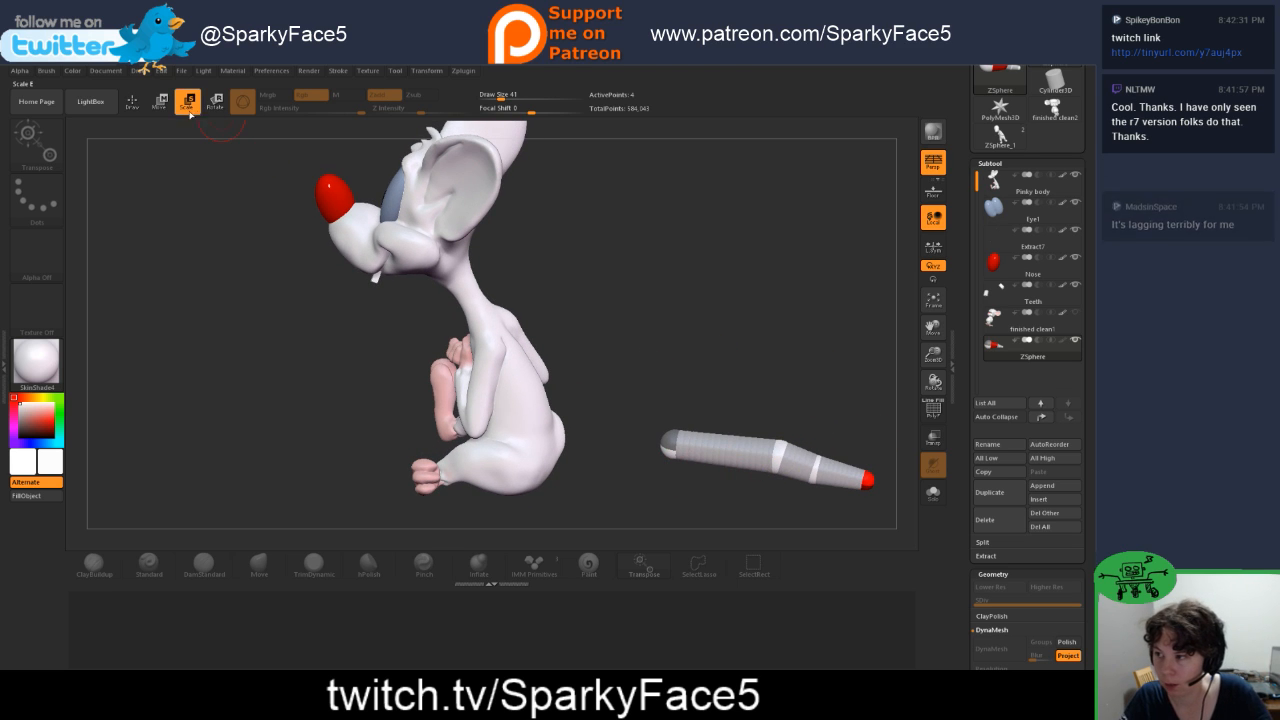
{"action": "key", "text": "w"}
{"action": "left_click_drag", "start_coordinate": [704, 483], "coordinate": [622, 463]}
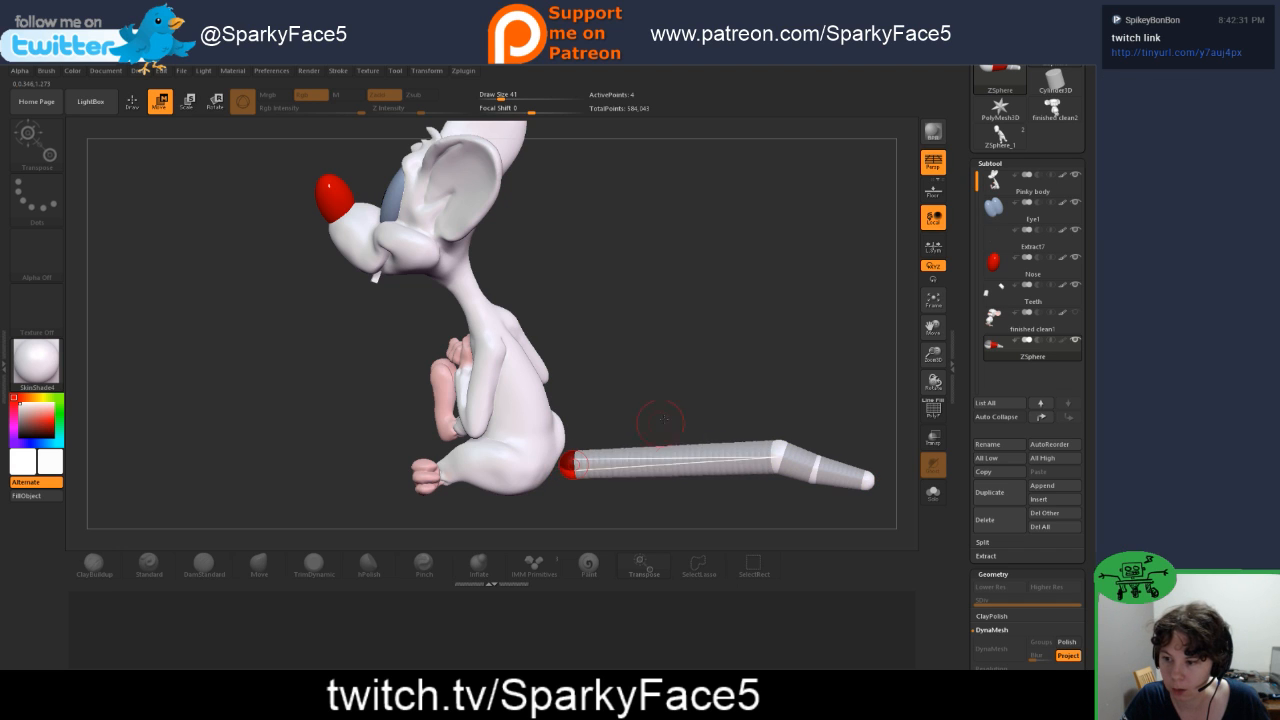
{"action": "mouse_move", "coordinate": [660, 417]}
{"action": "left_mouse_down"}
{"action": "mouse_move", "coordinate": [592, 462]}
{"action": "mouse_move", "coordinate": [620, 424]}
{"action": "mouse_move", "coordinate": [672, 442]}
{"action": "mouse_move", "coordinate": [680, 430]}
{"action": "mouse_move", "coordinate": [664, 434]}
{"action": "left_mouse_up"}
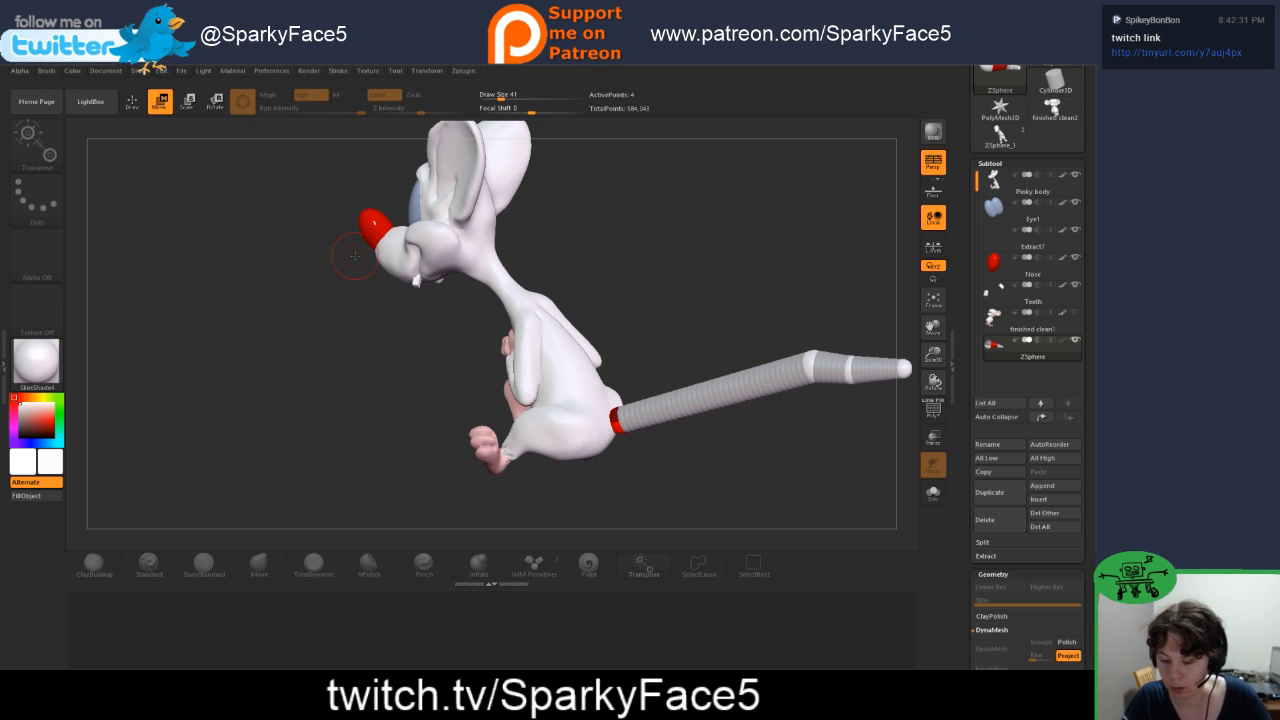
Step: Scale the tail's inner ZSphere joint and move the chain's joints and tip toward the body to shorten the tail and bend it downward
{"action": "left_click", "coordinate": [188, 101]}
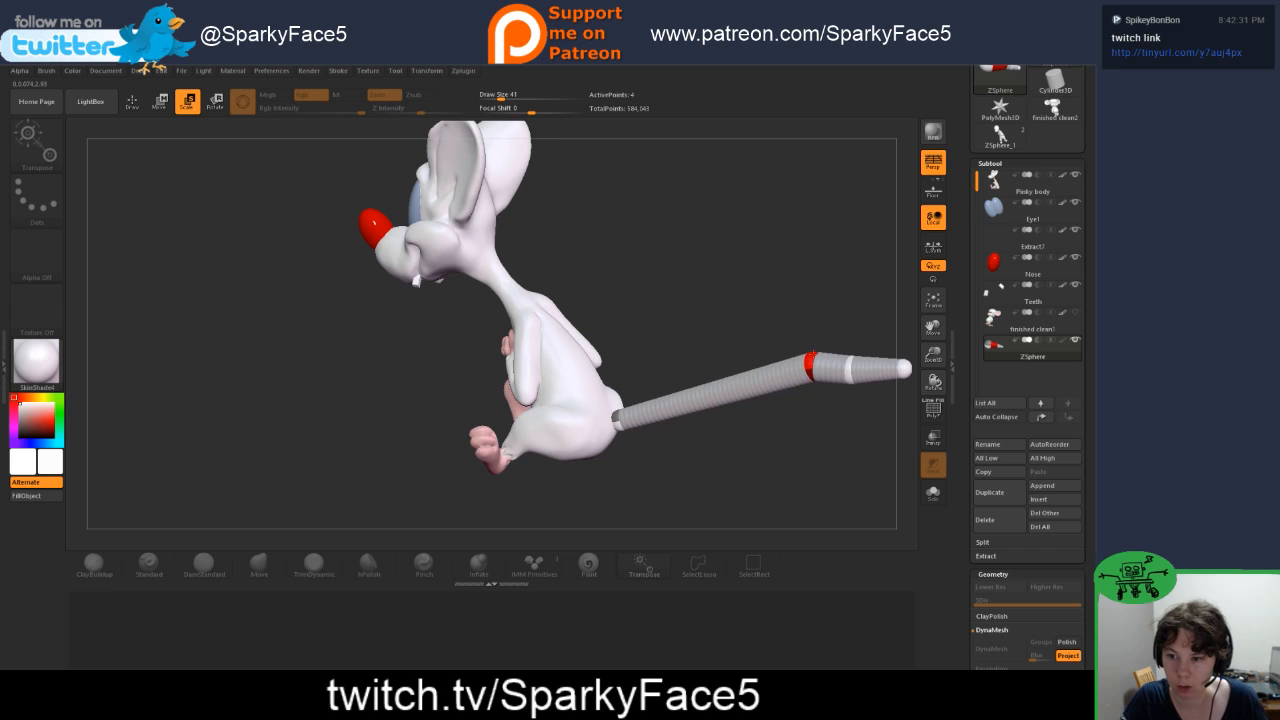
{"action": "left_click_drag", "start_coordinate": [811, 364], "coordinate": [782, 377]}
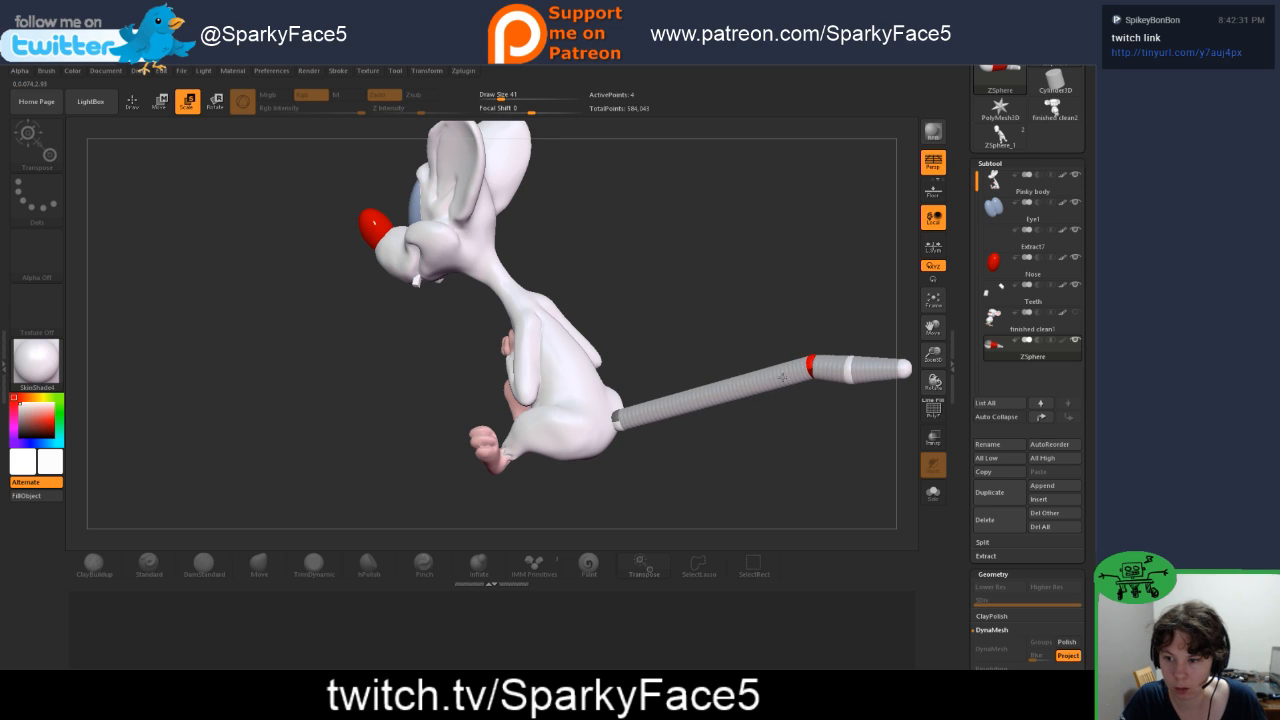
{"action": "key", "text": "w"}
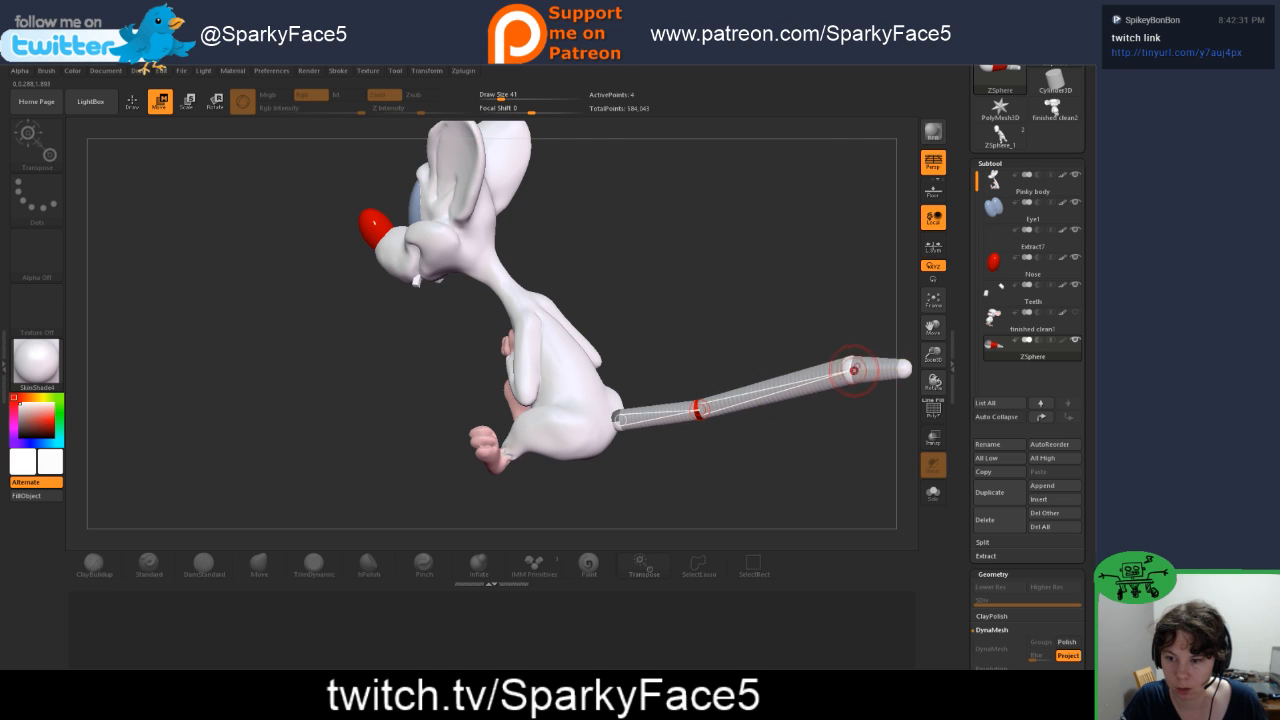
{"action": "left_click_drag", "start_coordinate": [849, 372], "coordinate": [797, 400]}
{"action": "key", "text": "e"}
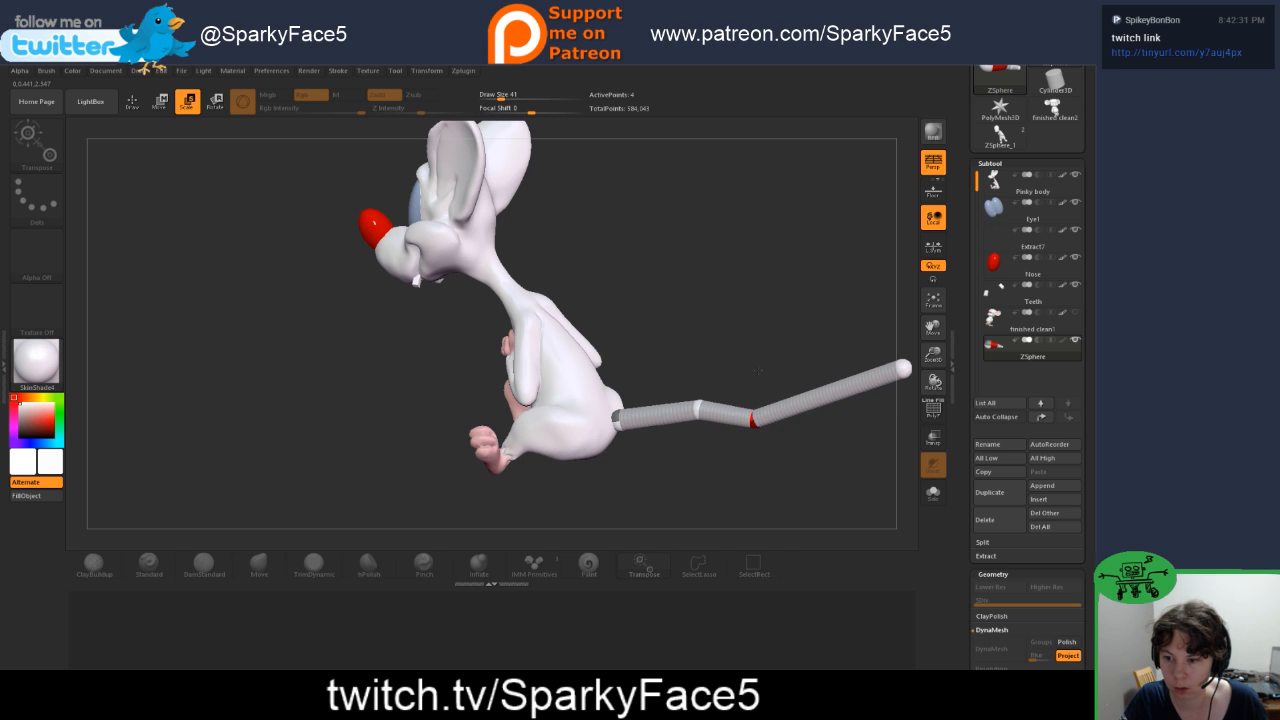
{"action": "left_click_drag", "start_coordinate": [900, 392], "coordinate": [771, 427]}
{"action": "key", "text": "w"}
{"action": "left_click_drag", "start_coordinate": [739, 471], "coordinate": [597, 485]}
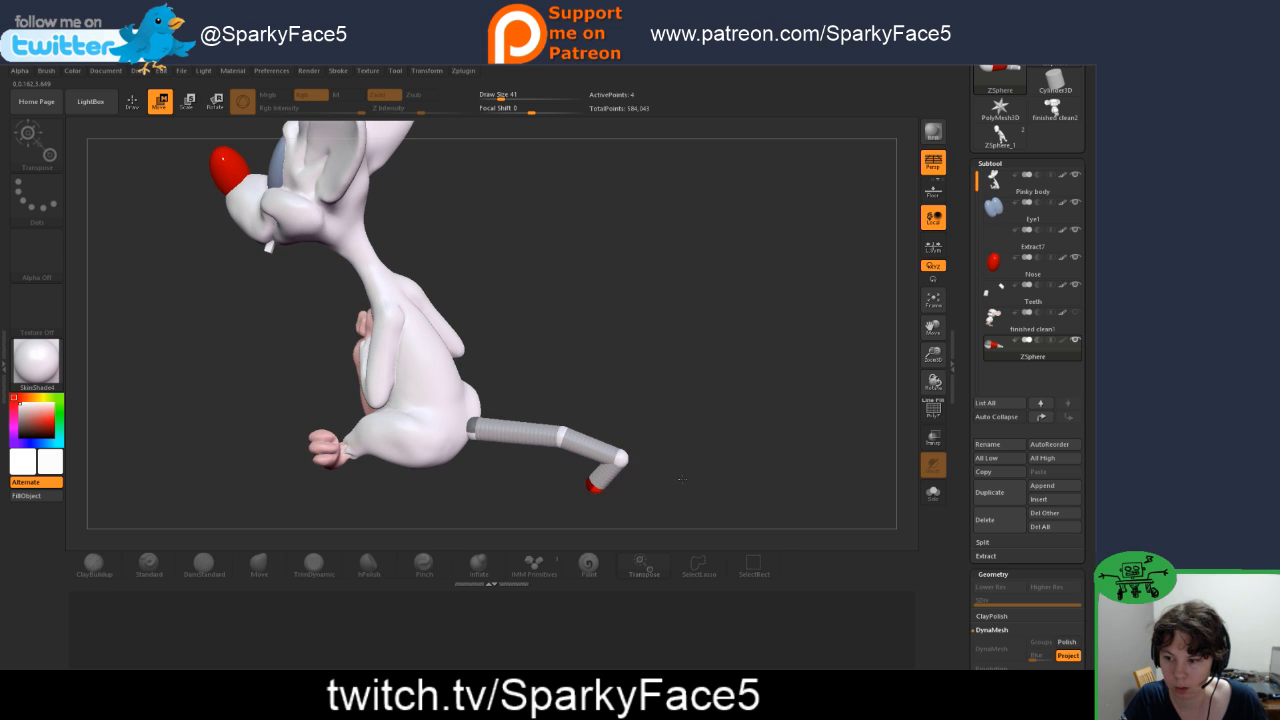
Step: Move the tip ZSphere down and sideways and adjust the inner joints to shape the tail's curve behind the rump
{"action": "left_click_drag", "start_coordinate": [682, 479], "coordinate": [736, 461]}
{"action": "left_click_drag", "start_coordinate": [761, 454], "coordinate": [726, 461]}
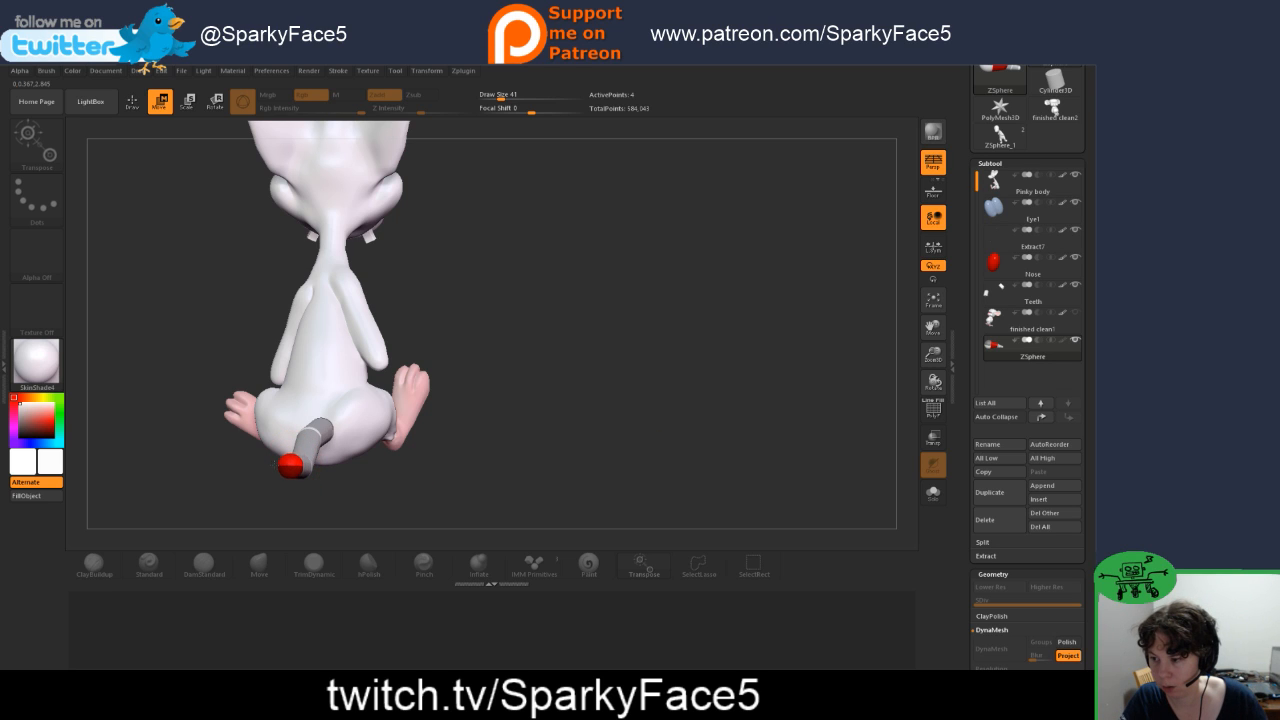
{"action": "left_click_drag", "start_coordinate": [290, 465], "coordinate": [290, 478]}
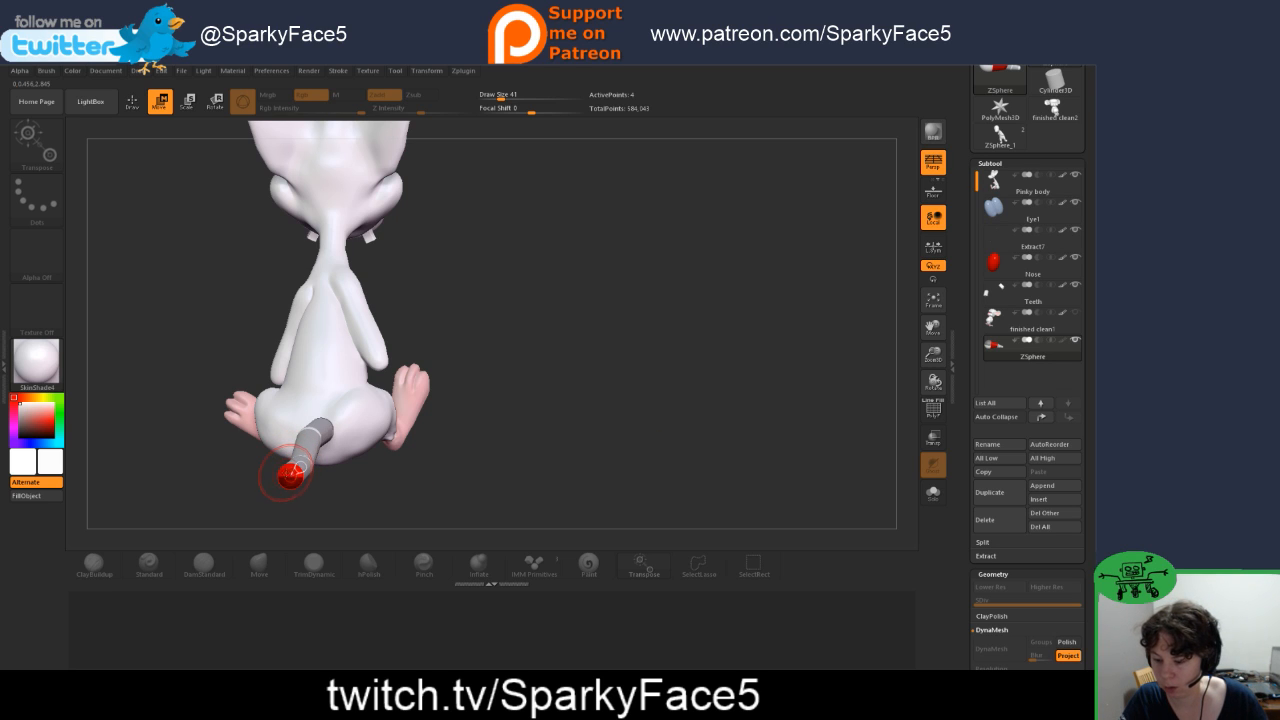
{"action": "left_click_drag", "start_coordinate": [290, 476], "coordinate": [254, 470]}
{"action": "left_click_drag", "start_coordinate": [172, 457], "coordinate": [297, 451]}
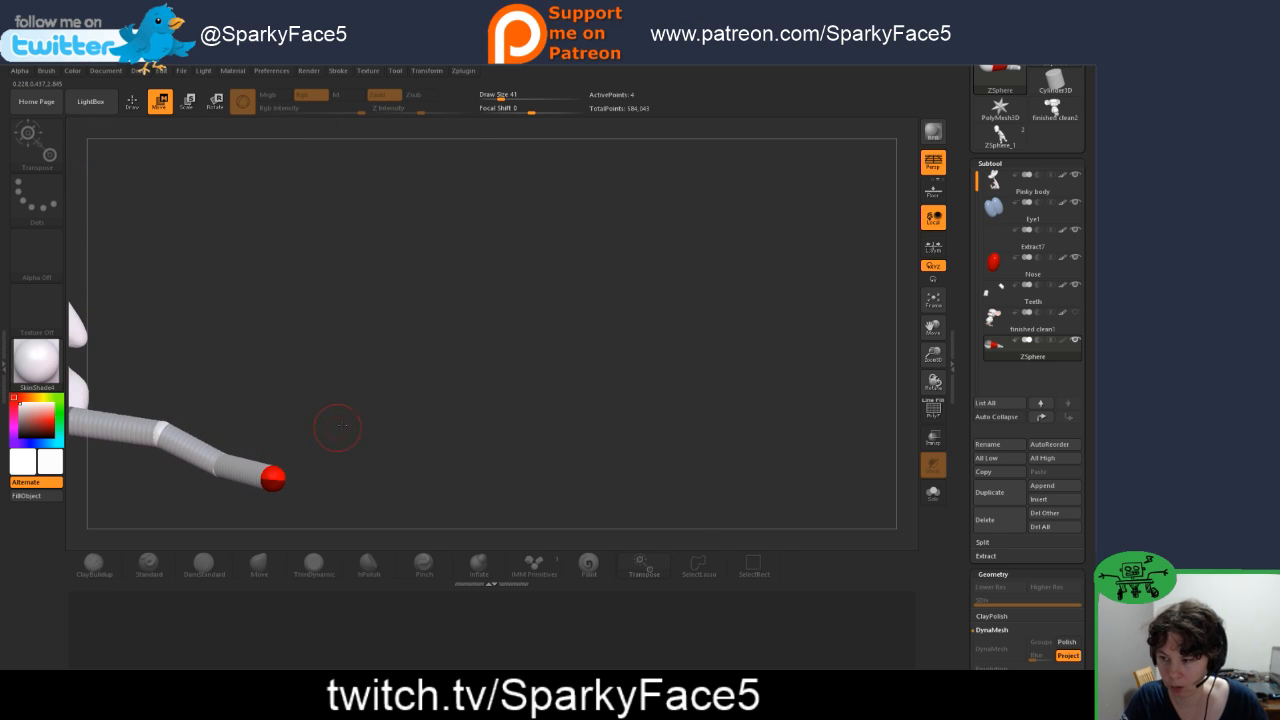
{"action": "key", "text": "f"}
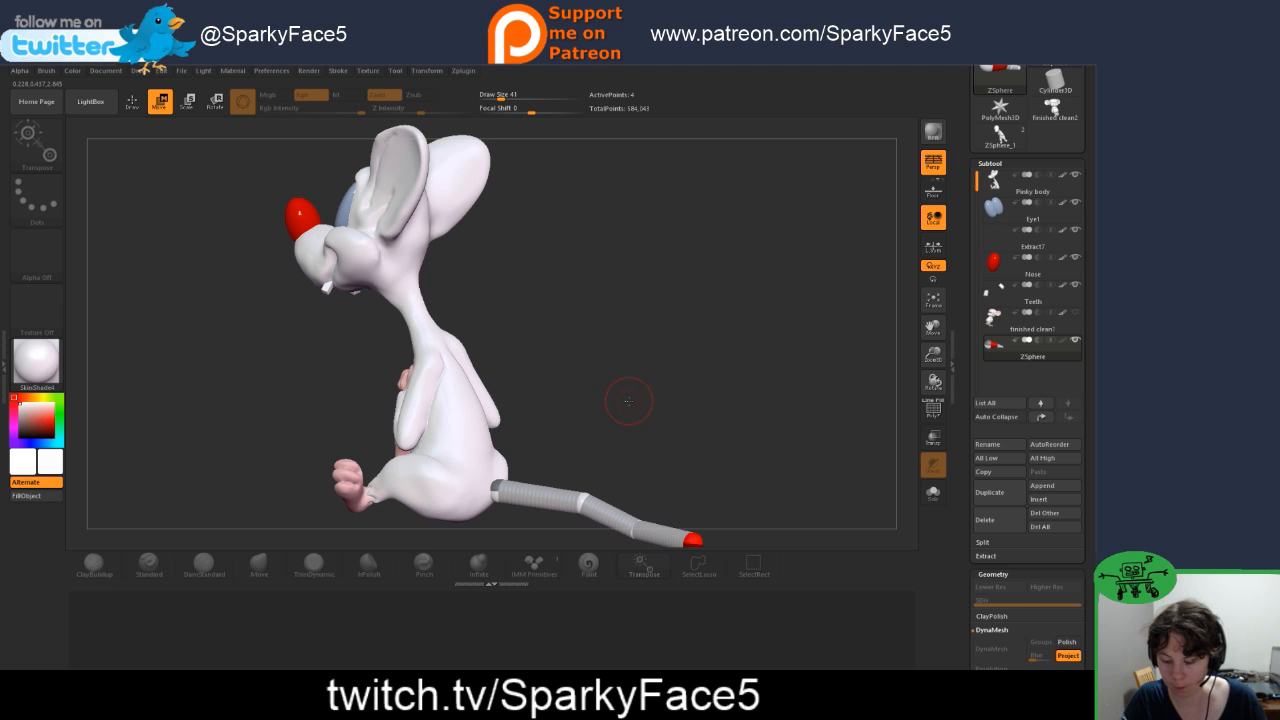
{"action": "left_click_drag", "start_coordinate": [638, 392], "coordinate": [659, 430]}
{"action": "left_click_drag", "start_coordinate": [630, 368], "coordinate": [669, 371]}
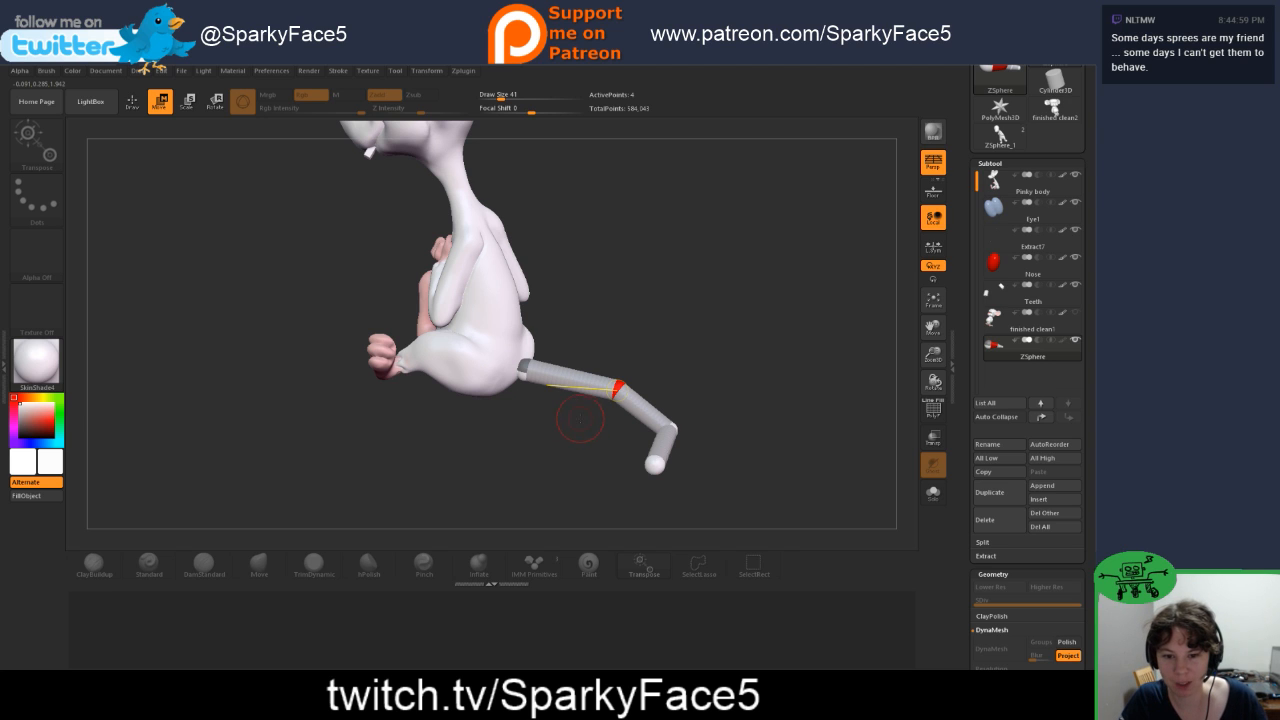
{"action": "mouse_move", "coordinate": [533, 428]}
{"action": "left_mouse_down"}
{"action": "mouse_move", "coordinate": [567, 430]}
{"action": "mouse_move", "coordinate": [552, 442]}
{"action": "mouse_move", "coordinate": [557, 425]}
{"action": "left_mouse_up"}
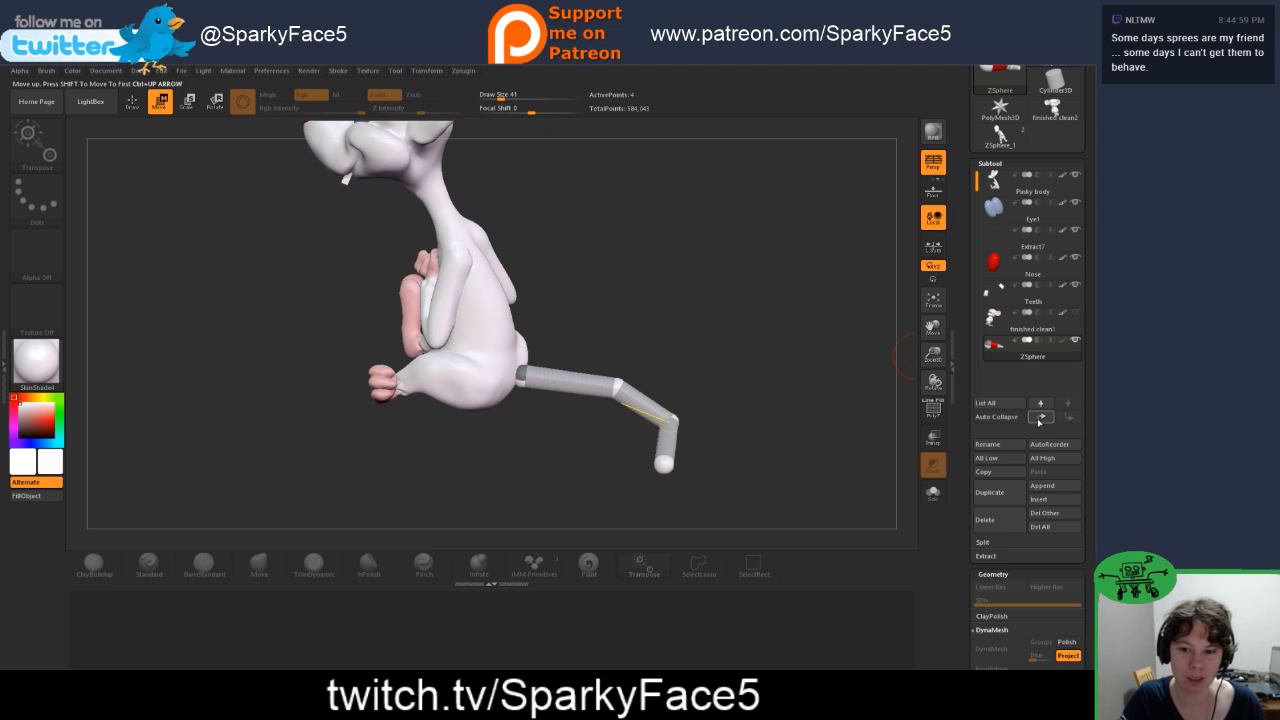
Step: Delete the ZSphere tail subtool and make the Pinky body subtool active
{"action": "left_click", "coordinate": [988, 521]}
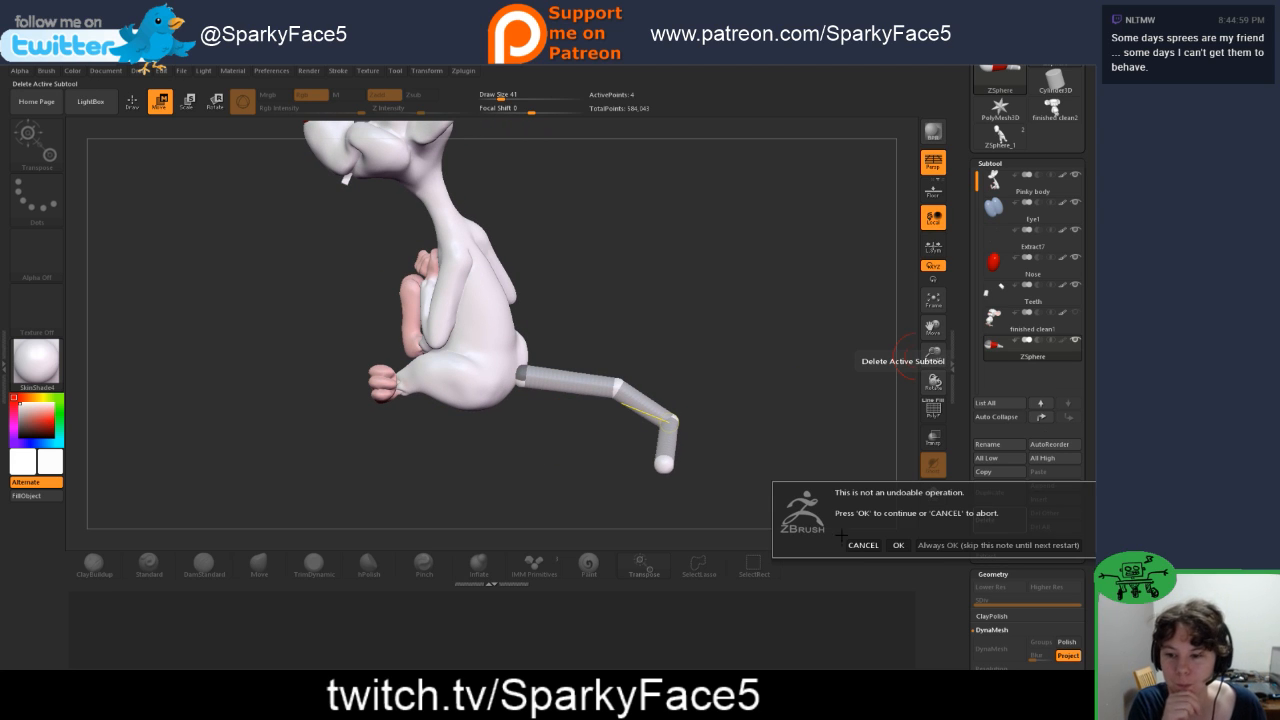
{"action": "left_click", "coordinate": [897, 545]}
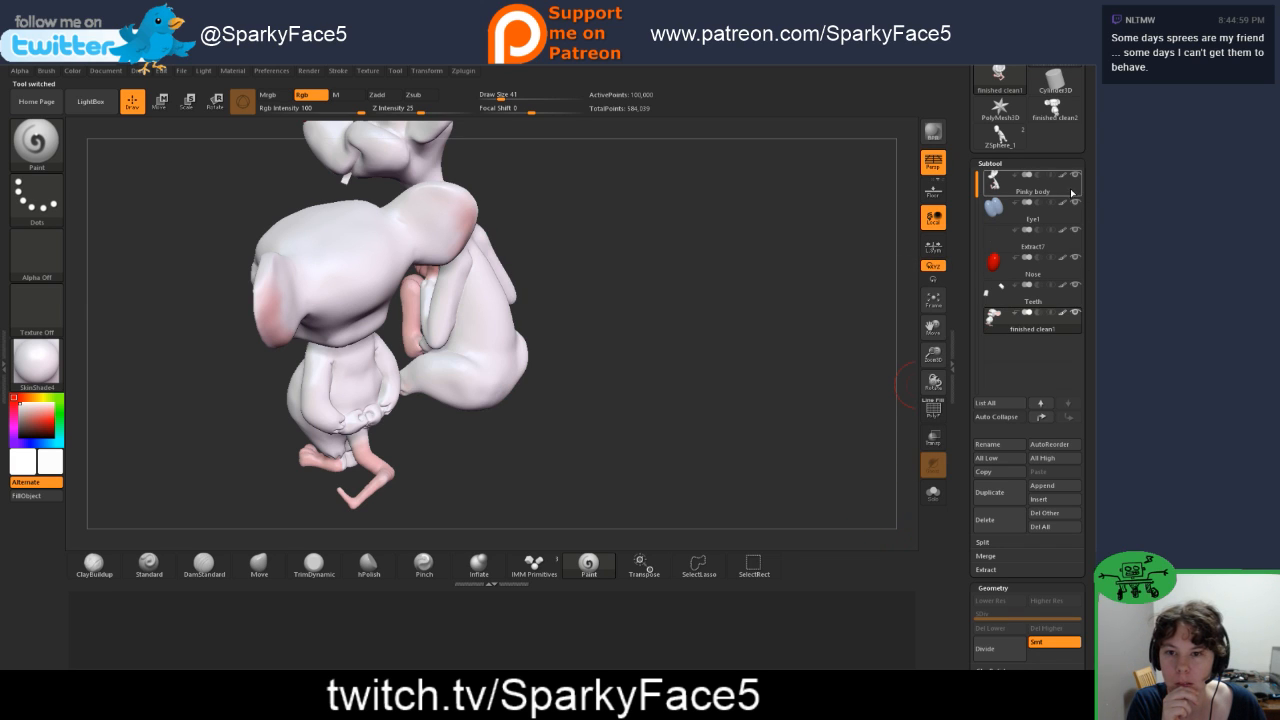
{"action": "left_click", "coordinate": [1040, 185]}
{"action": "left_click", "coordinate": [1075, 313]}
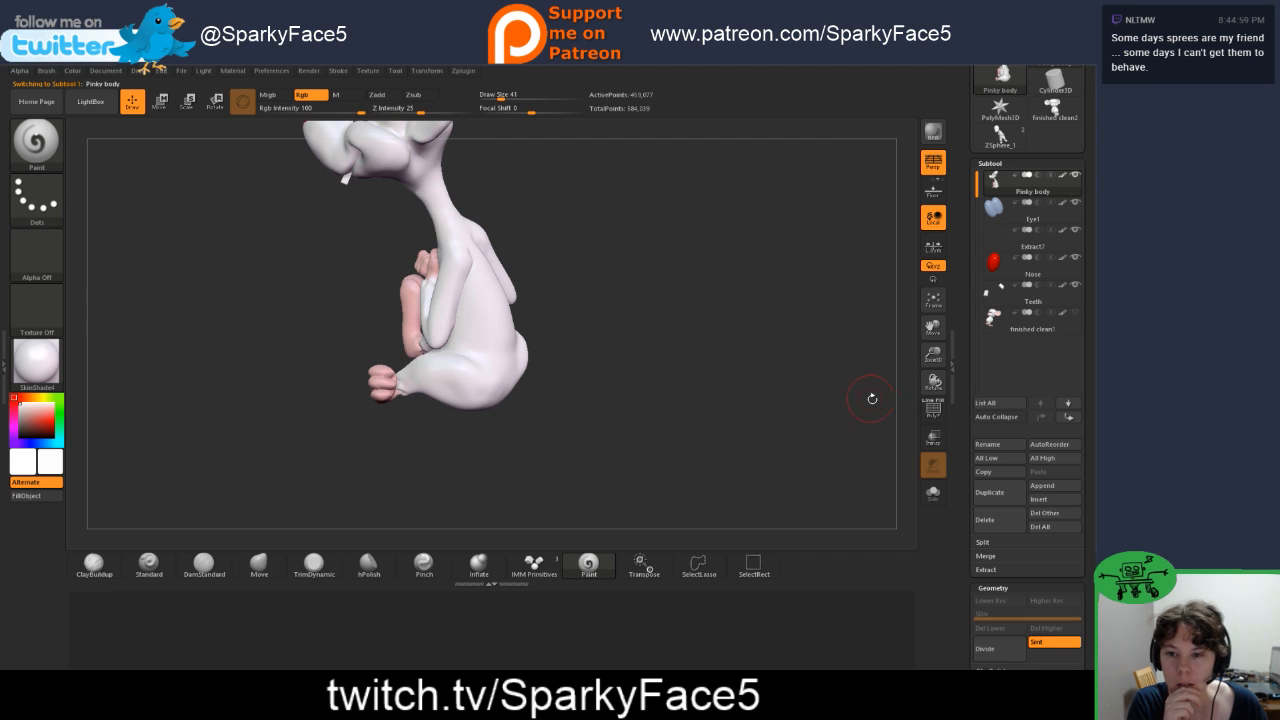
Step: Append a Ring3D primitive as a new subtool
{"action": "left_click", "coordinate": [1042, 486]}
{"action": "mouse_move", "coordinate": [884, 534]}
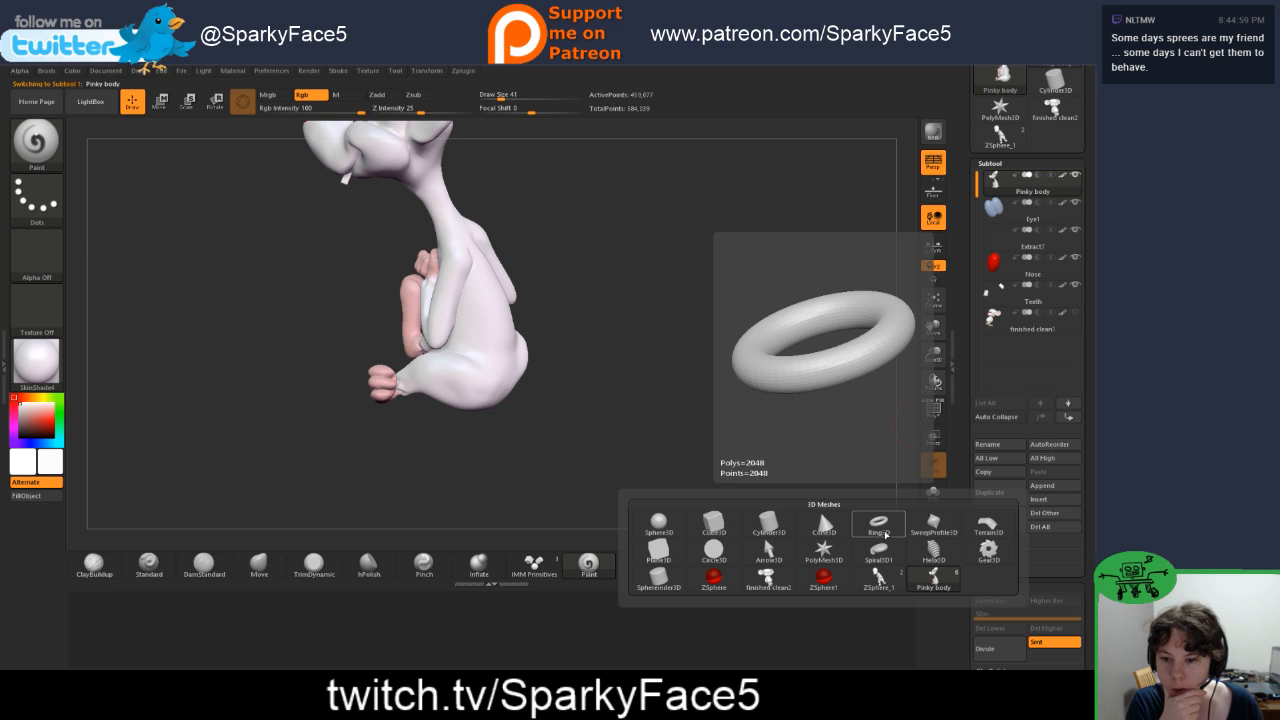
{"action": "mouse_move", "coordinate": [664, 584]}
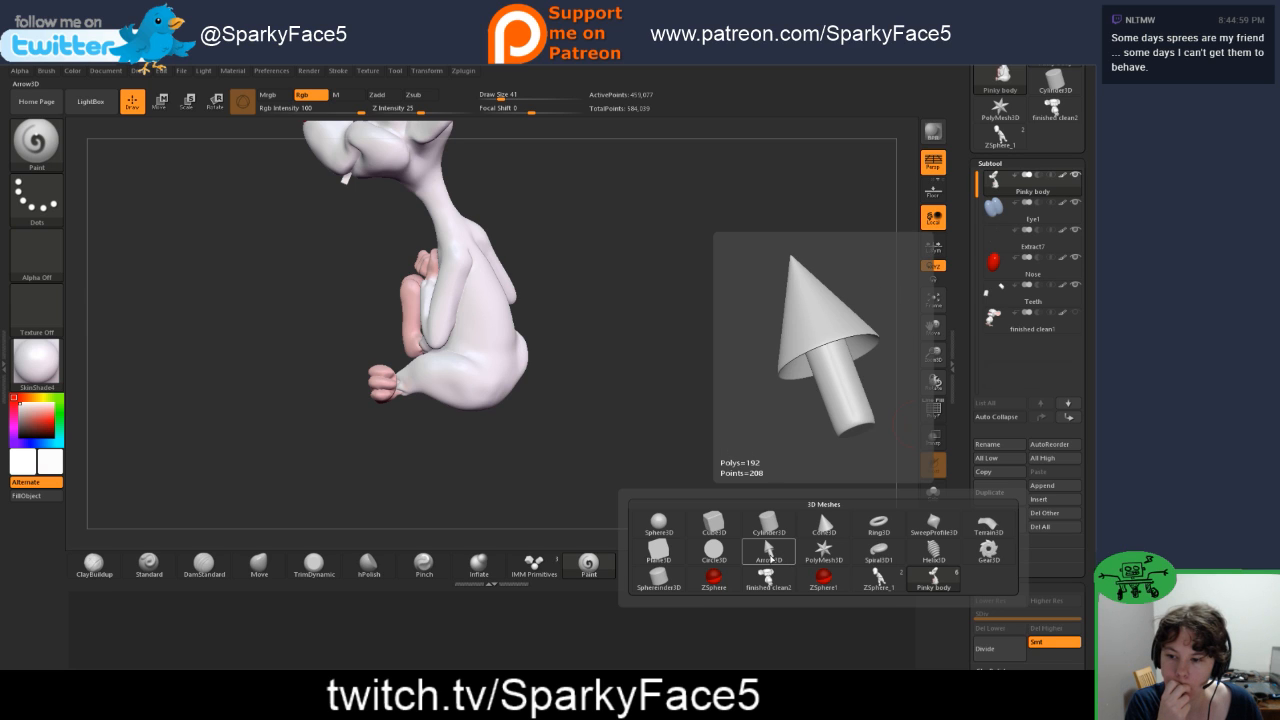
{"action": "left_click", "coordinate": [879, 524]}
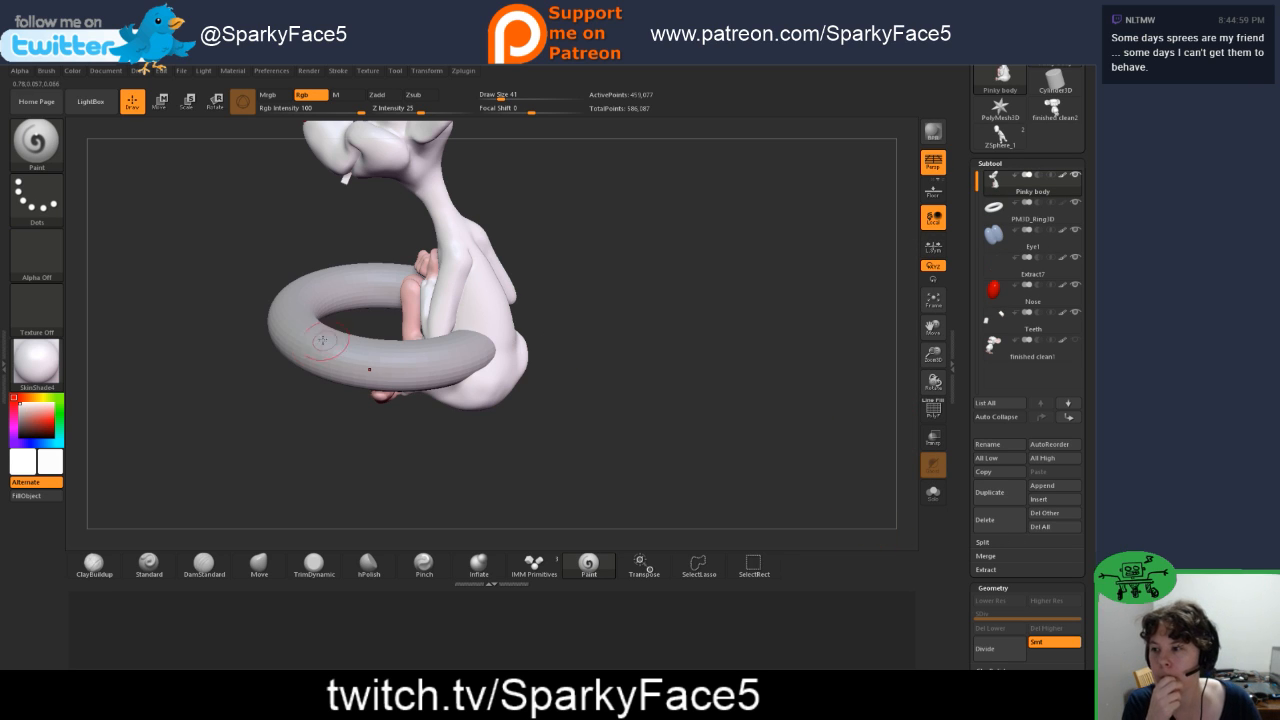
Step: Make the ring the active subtool and move it behind the mouse's rump
{"action": "key", "text": "w"}
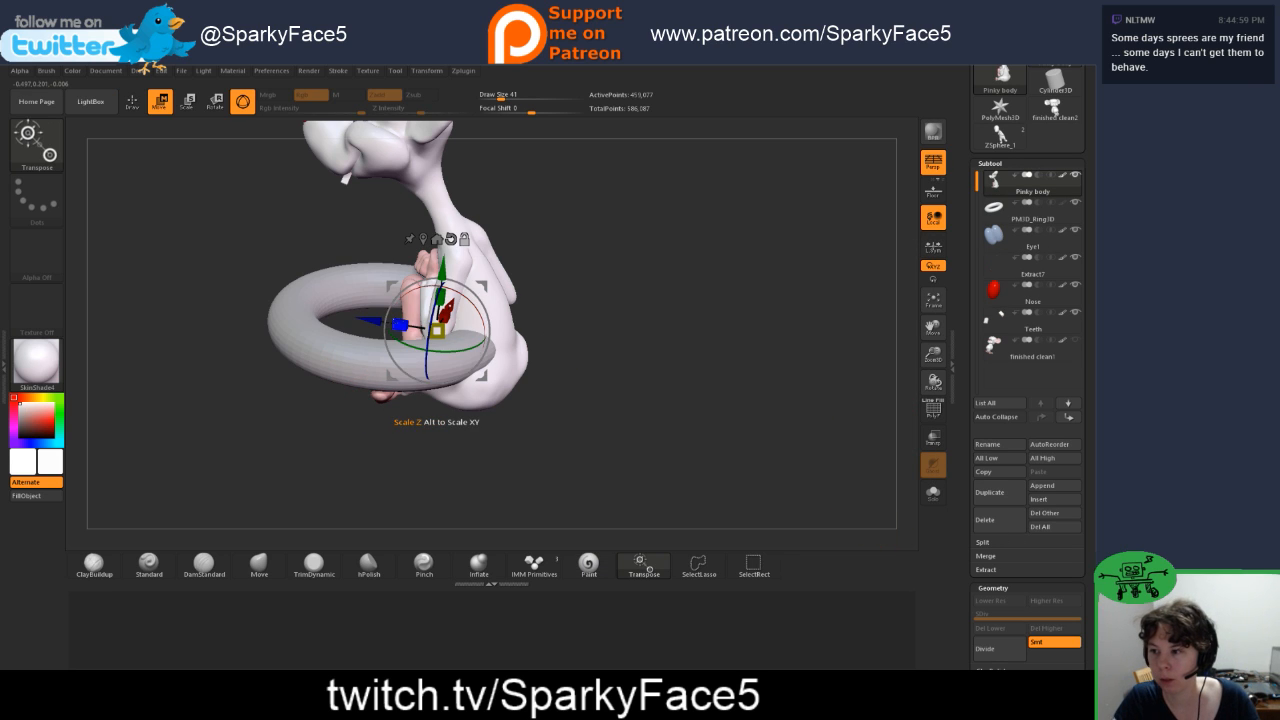
{"action": "left_click_drag", "start_coordinate": [371, 321], "coordinate": [346, 333], "text": "alt"}
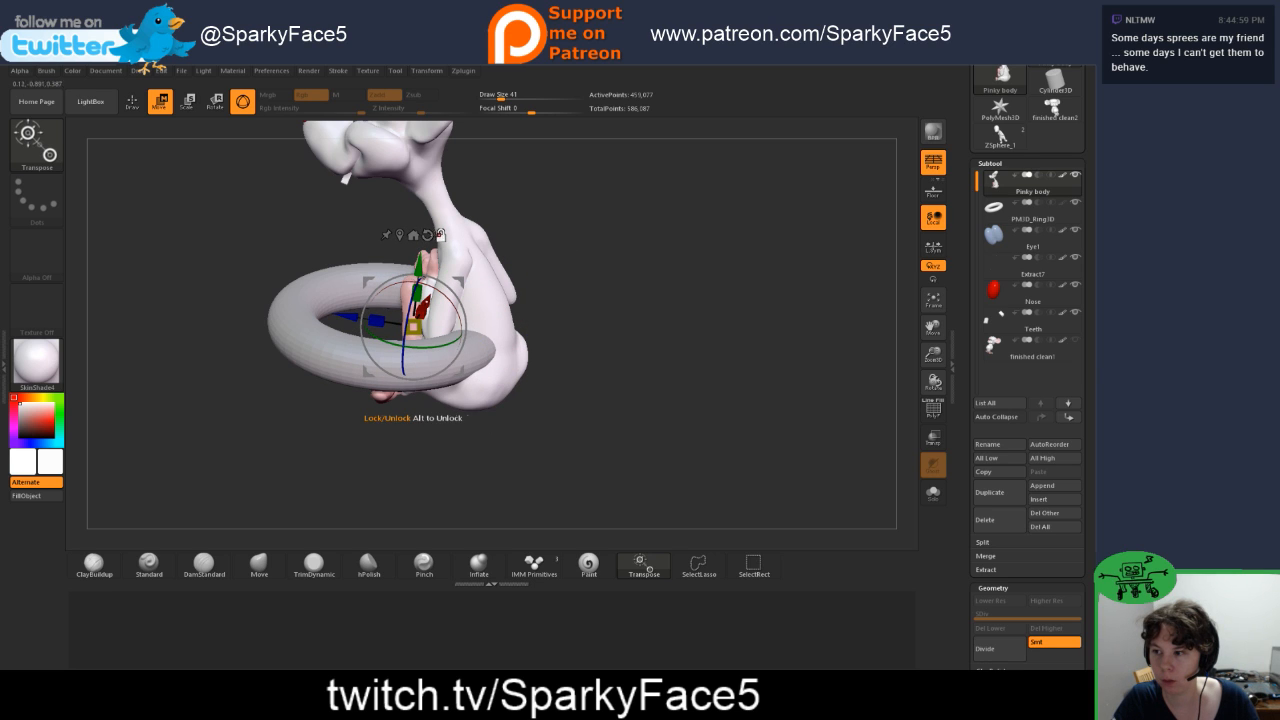
{"action": "left_click", "coordinate": [400, 235]}
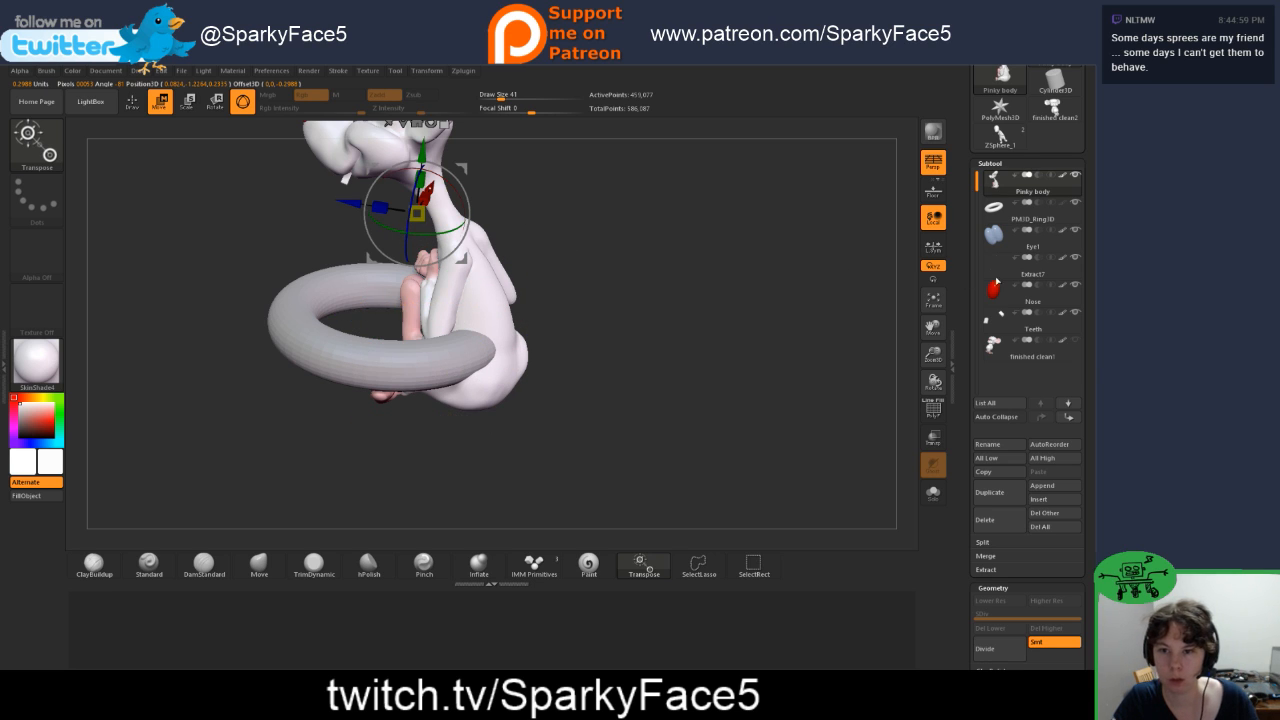
{"action": "left_click", "coordinate": [995, 207]}
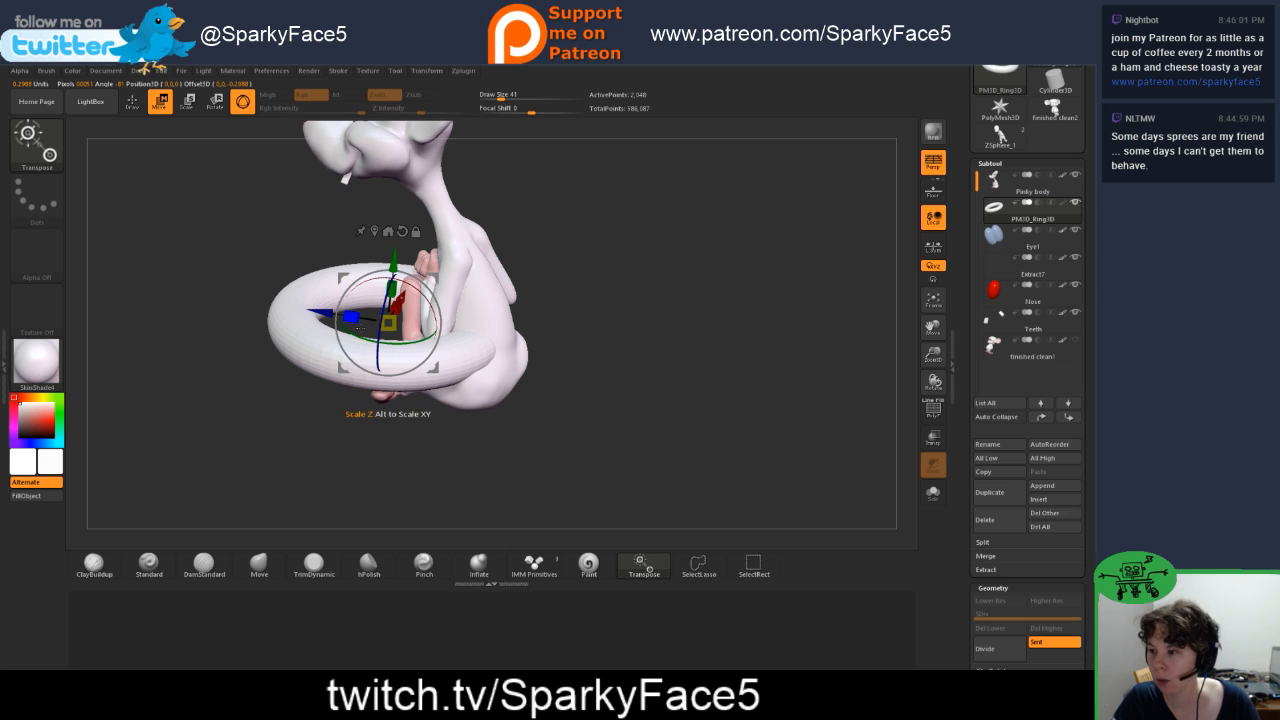
{"action": "left_click_drag", "start_coordinate": [358, 328], "coordinate": [557, 404]}
Step: Scale down the ring, rotate it level about its X axis, and move it against the base of the mouse's back
{"action": "left_click_drag", "start_coordinate": [643, 236], "coordinate": [710, 237]}
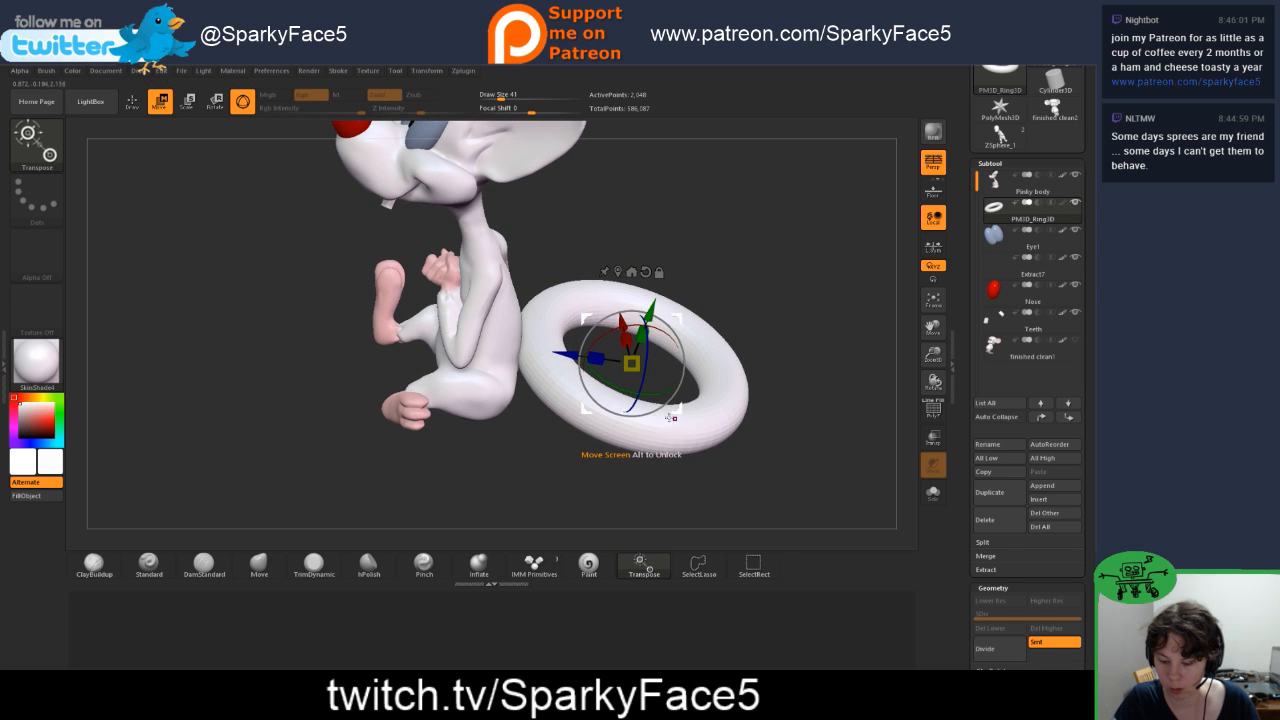
{"action": "key", "text": "e"}
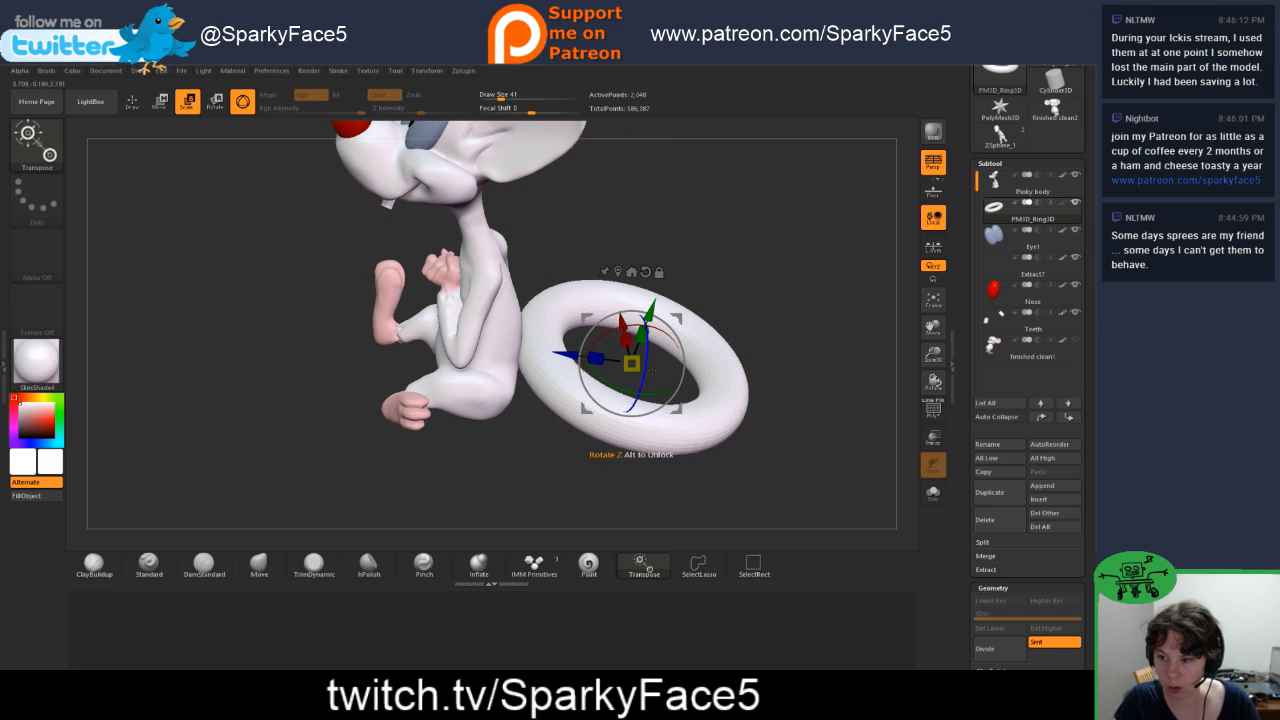
{"action": "left_click_drag", "start_coordinate": [632, 362], "coordinate": [603, 367]}
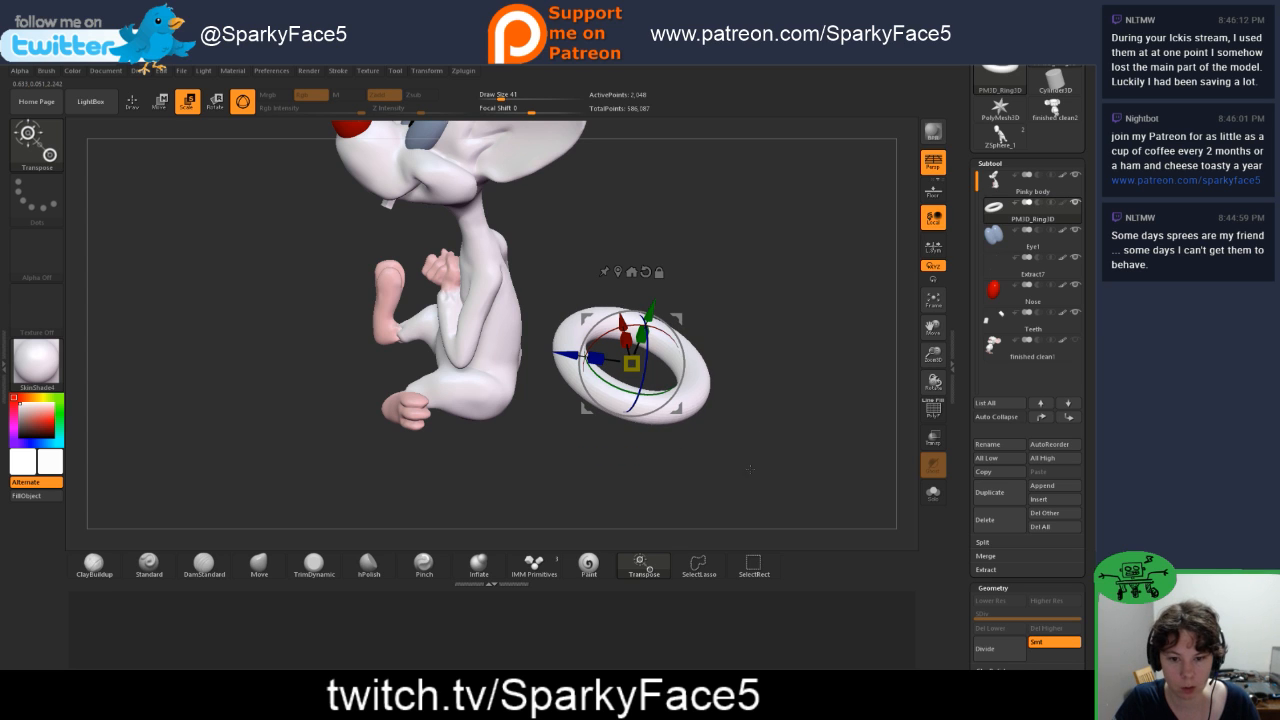
{"action": "mouse_move", "coordinate": [750, 469]}
{"action": "left_mouse_down"}
{"action": "mouse_move", "coordinate": [746, 456]}
{"action": "mouse_move", "coordinate": [762, 456]}
{"action": "left_mouse_up"}
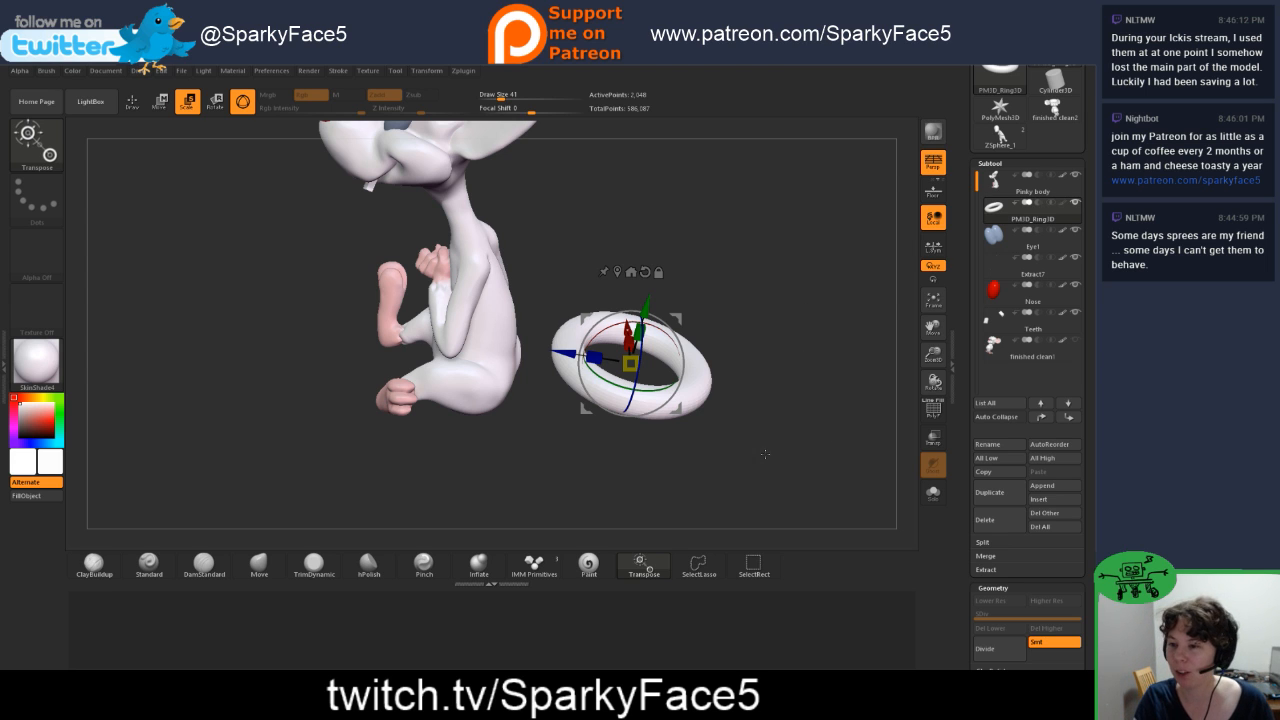
{"action": "left_click_drag", "start_coordinate": [765, 454], "coordinate": [764, 413]}
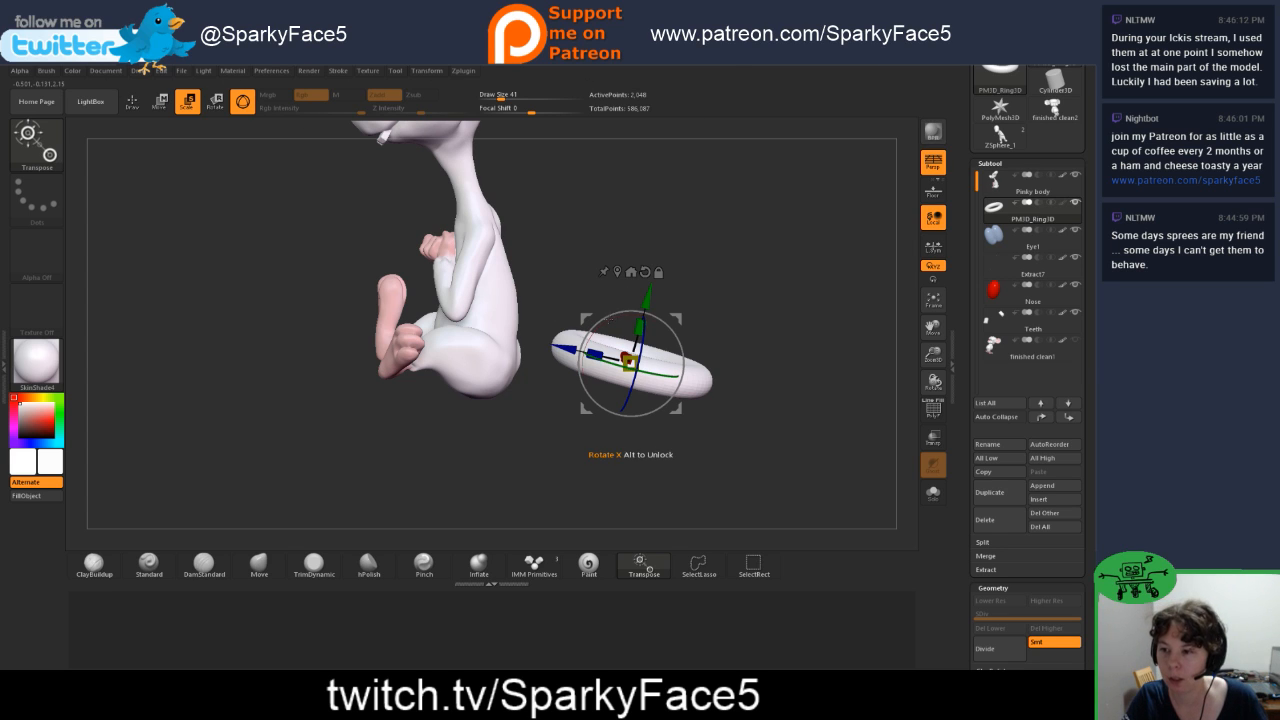
{"action": "left_click_drag", "start_coordinate": [668, 327], "coordinate": [660, 320]}
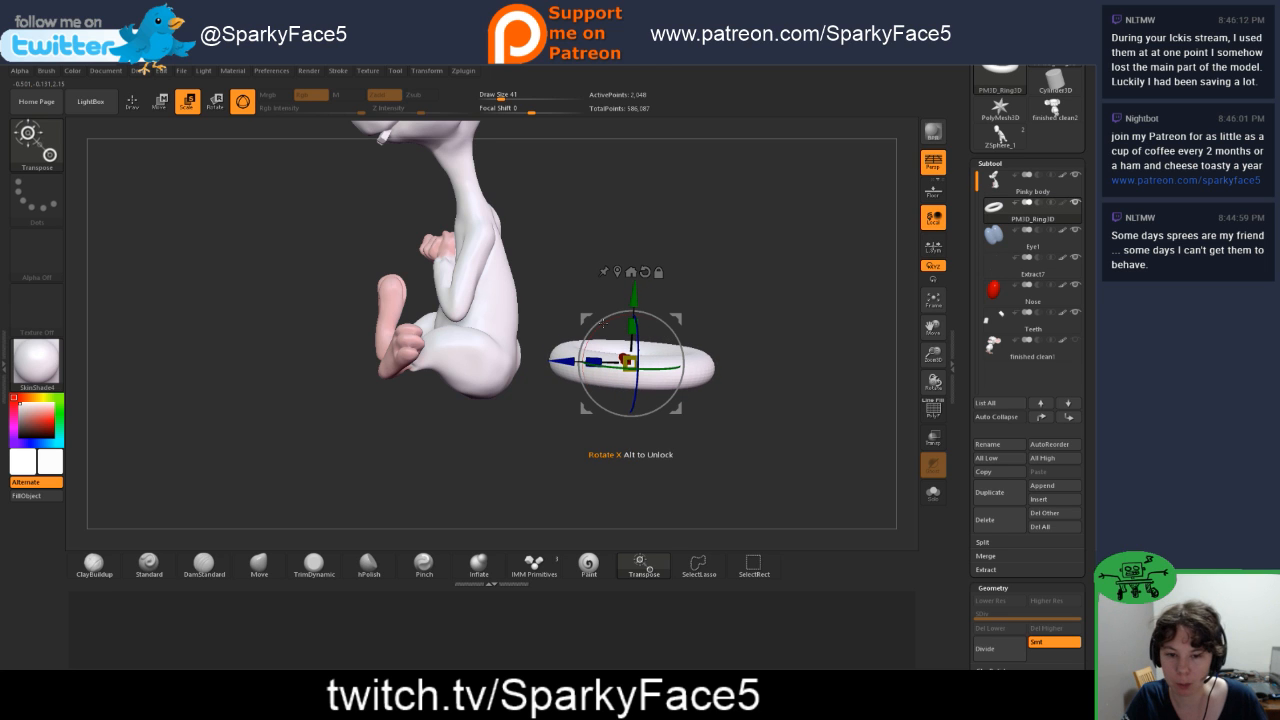
{"action": "left_click_drag", "start_coordinate": [734, 407], "coordinate": [574, 356]}
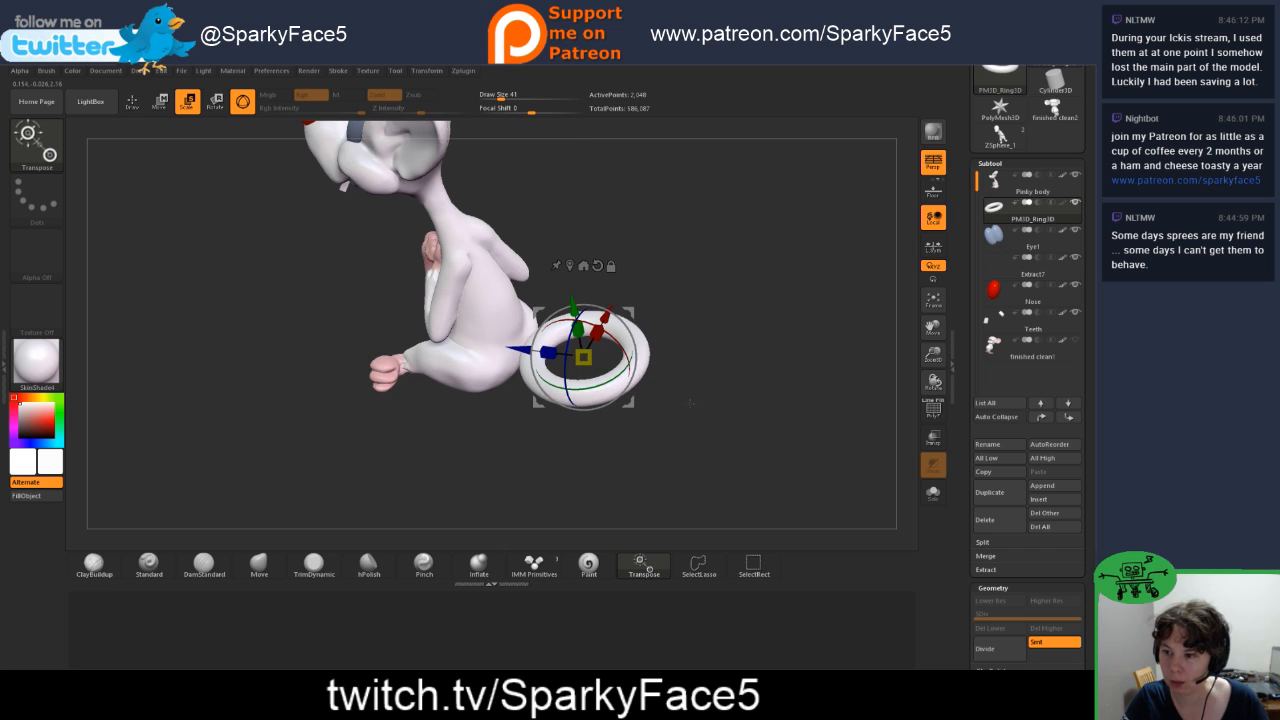
{"action": "left_click_drag", "start_coordinate": [668, 378], "coordinate": [692, 406]}
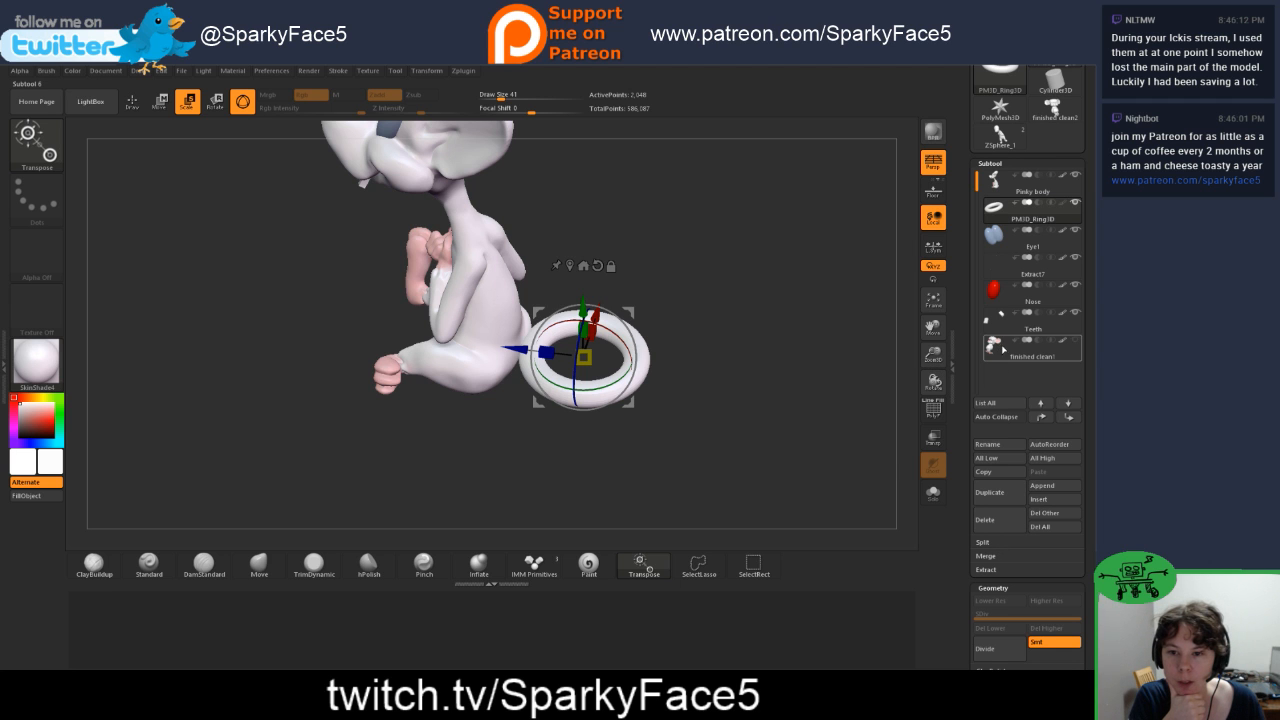
Step: Delete the PM3D_Ring3D subtool
{"action": "left_click", "coordinate": [1065, 356]}
{"action": "left_click_drag", "start_coordinate": [628, 442], "coordinate": [572, 390]}
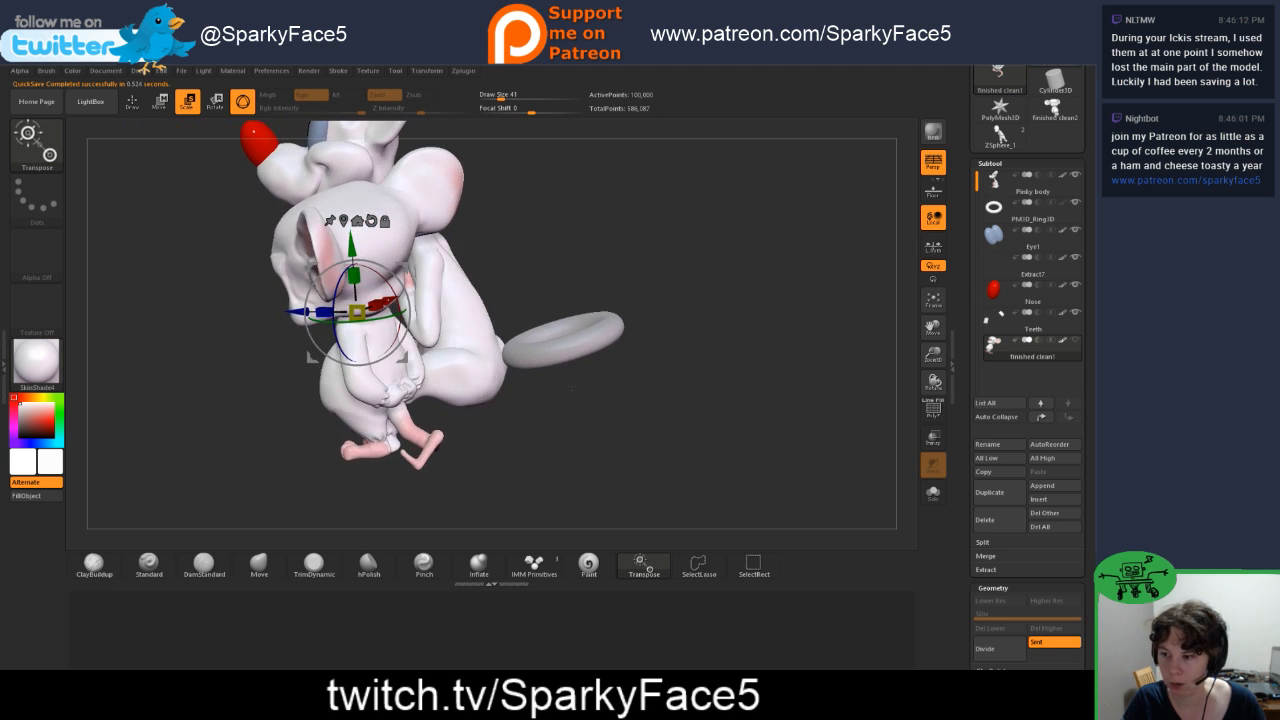
{"action": "left_click", "coordinate": [1017, 212]}
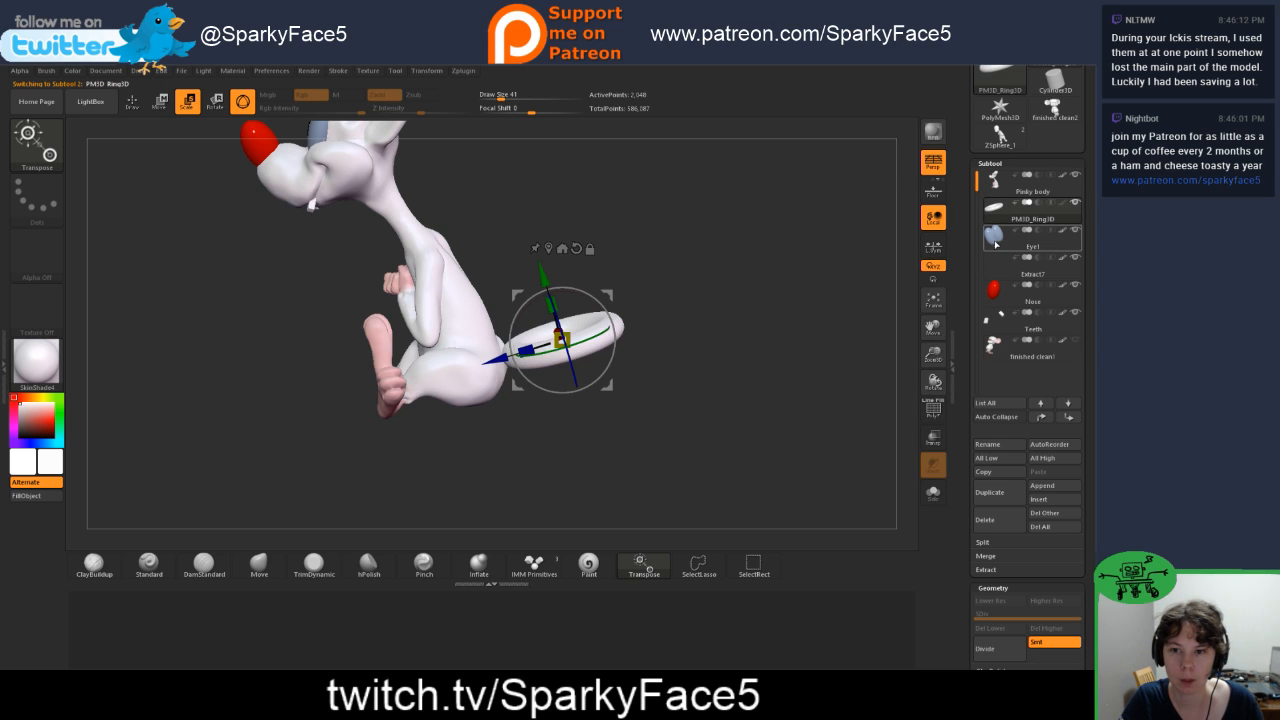
{"action": "left_click", "coordinate": [997, 524]}
{"action": "left_click", "coordinate": [904, 550]}
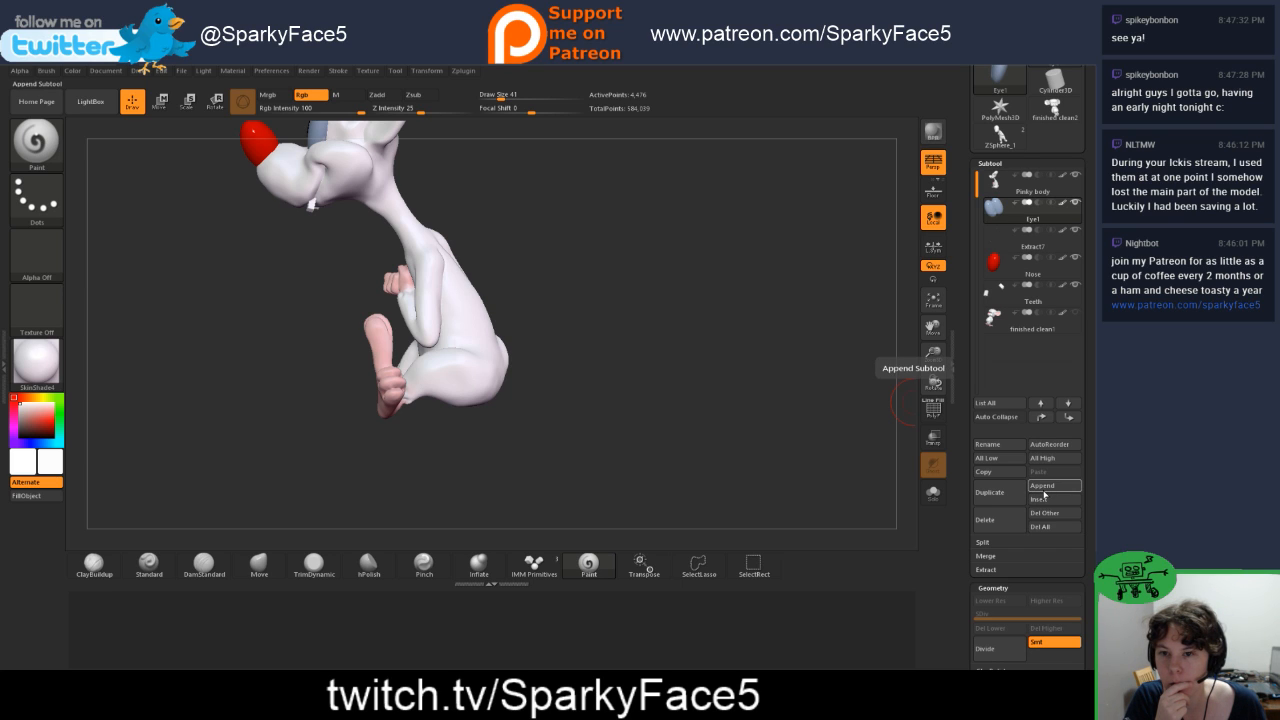
Step: Insert a new ZSphere subtool below Eye1 and make it the active subtool
{"action": "left_click", "coordinate": [1041, 502]}
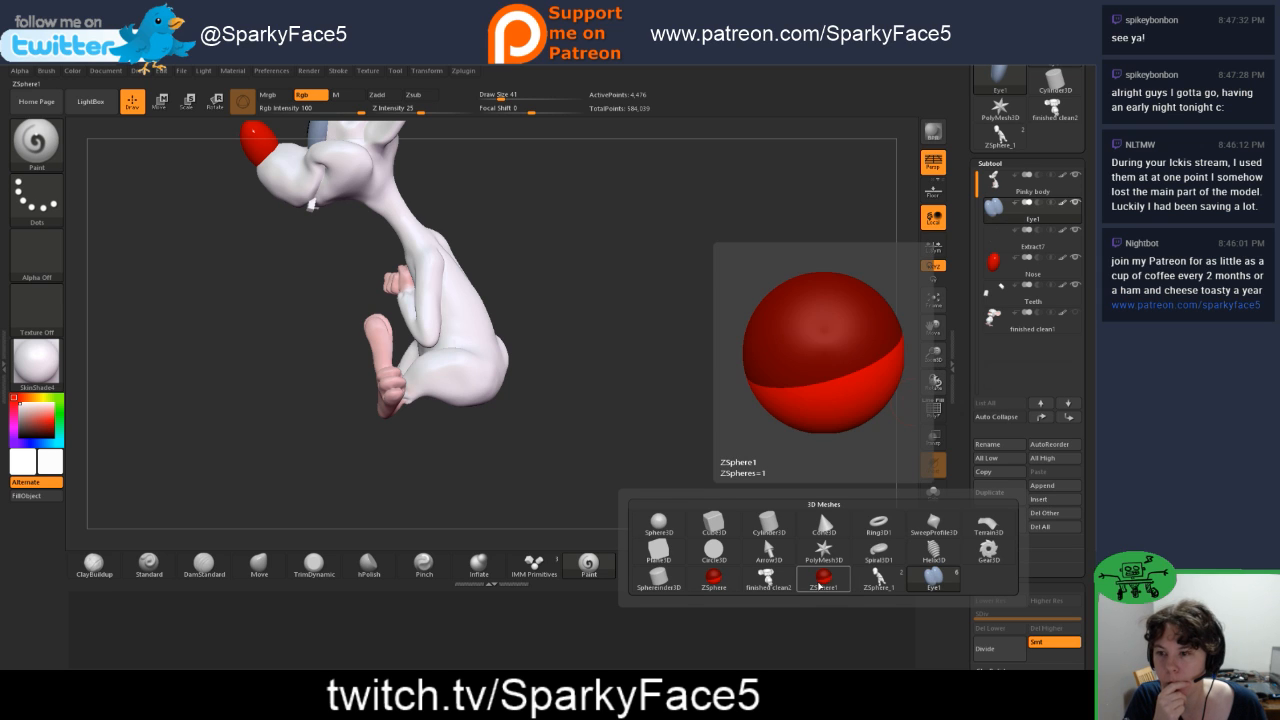
{"action": "left_click", "coordinate": [714, 581]}
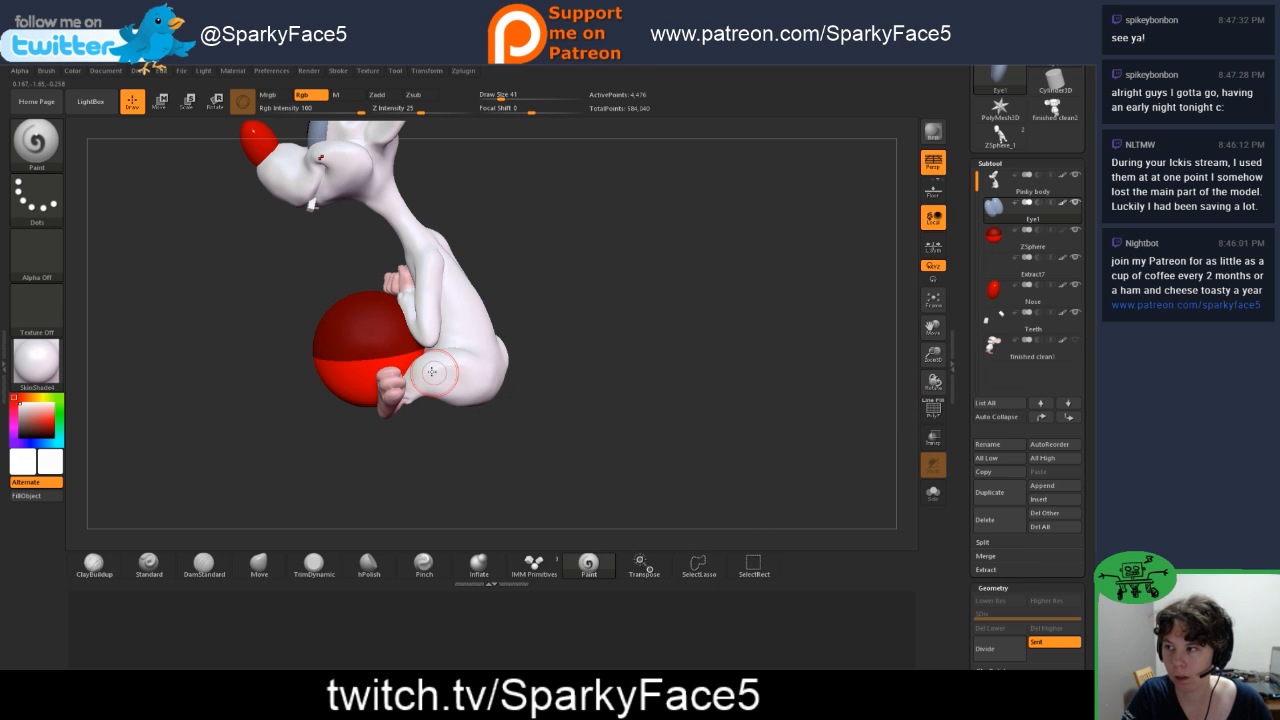
{"action": "left_click", "coordinate": [993, 234]}
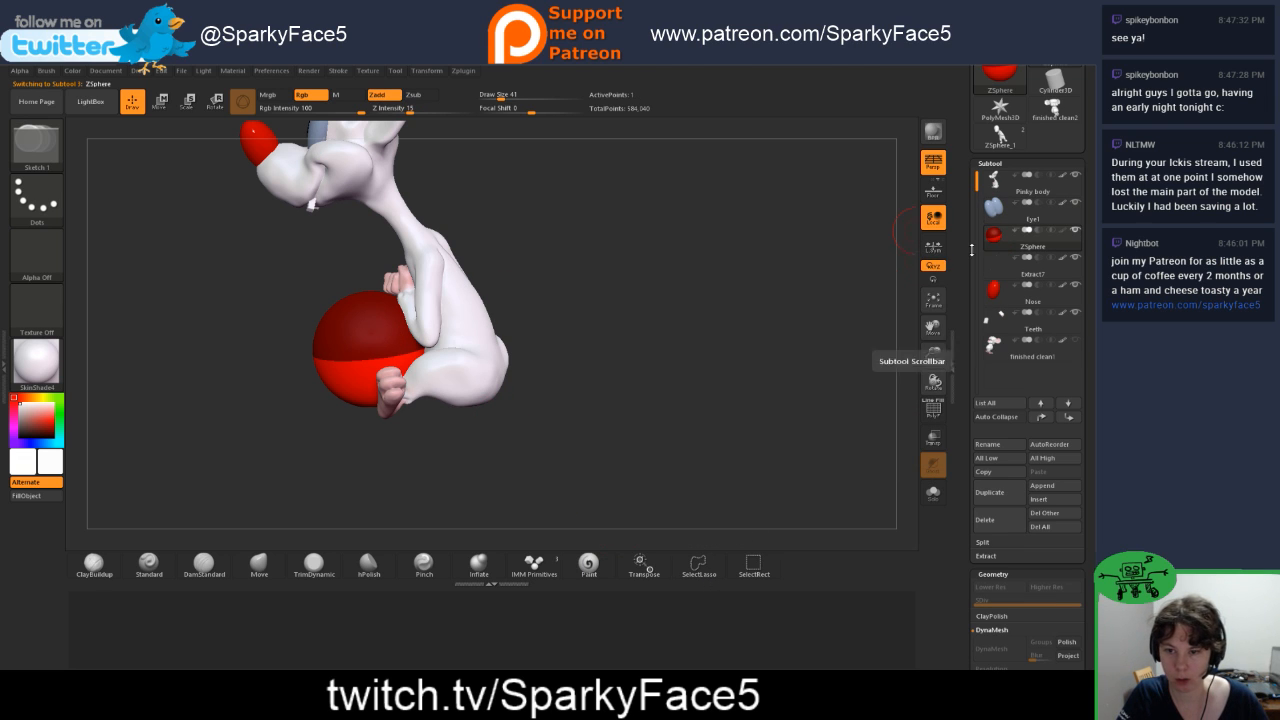
Step: Move the ZSphere behind the mouse's rump and scale it down to roughly the thickness of a tail
{"action": "key", "text": "w"}
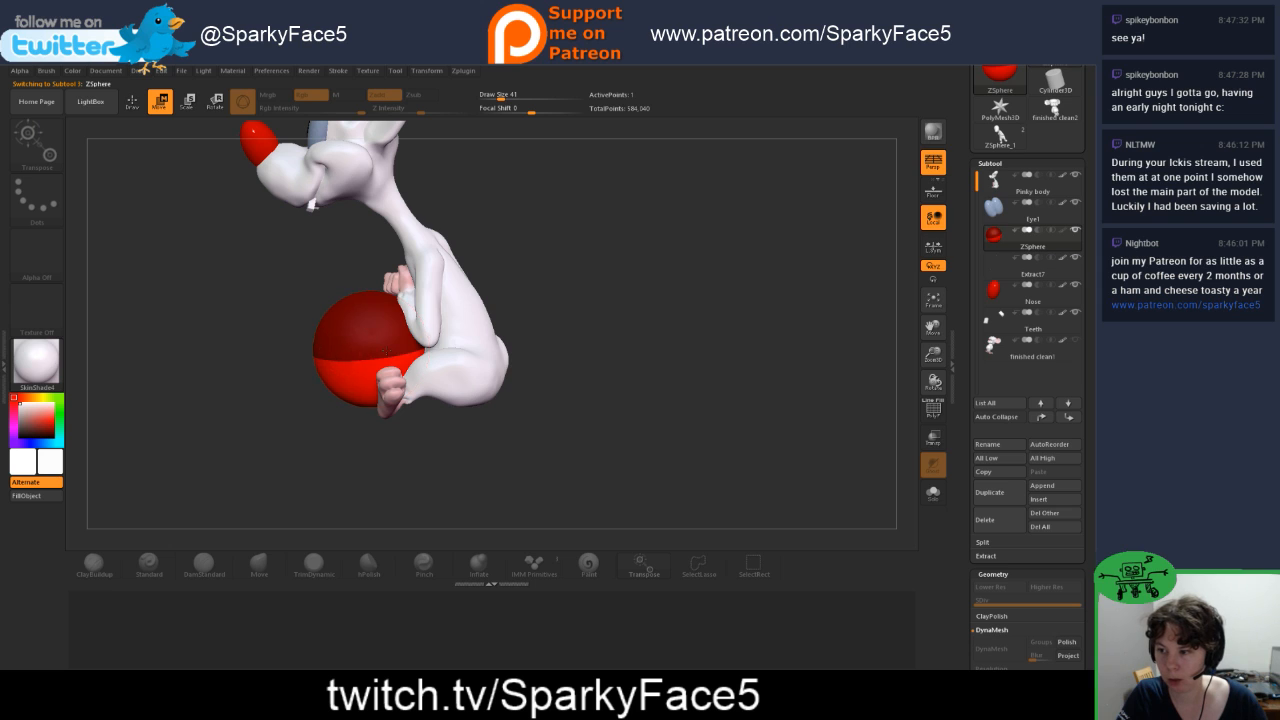
{"action": "left_click_drag", "start_coordinate": [386, 351], "coordinate": [568, 368]}
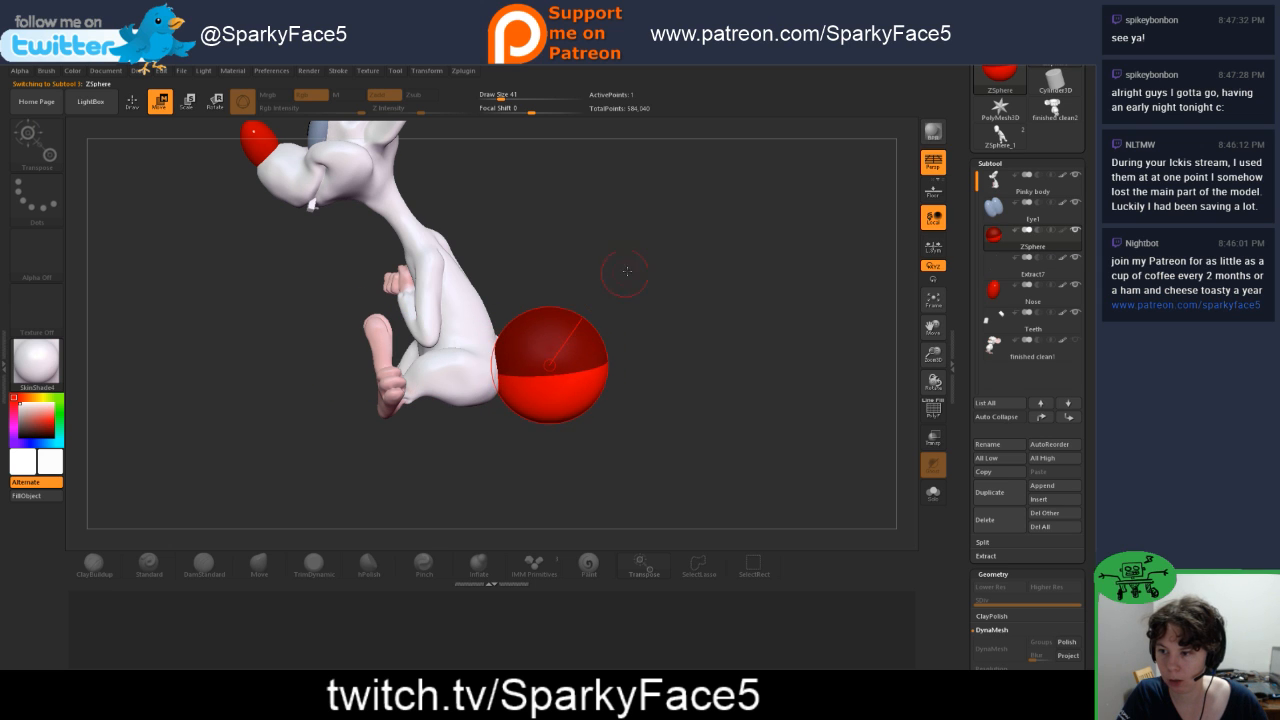
{"action": "left_click_drag", "start_coordinate": [626, 270], "coordinate": [571, 415]}
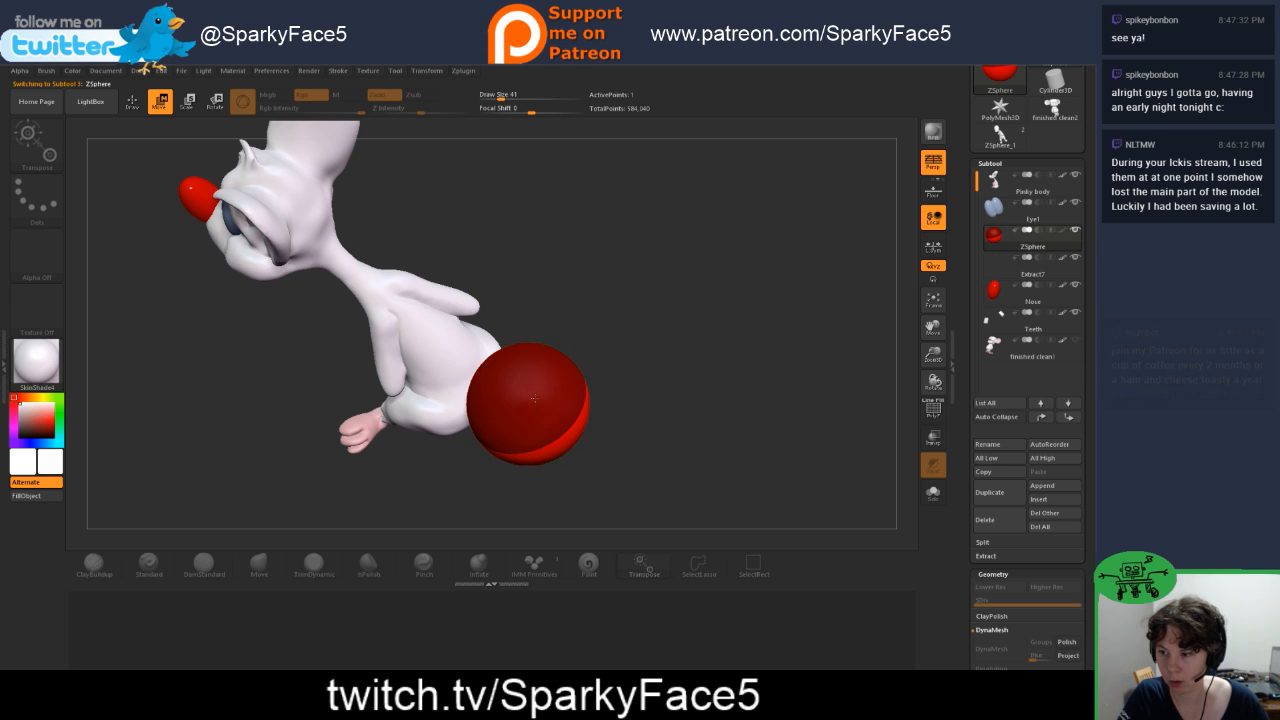
{"action": "left_click_drag", "start_coordinate": [528, 400], "coordinate": [512, 314]}
{"action": "key", "text": "e"}
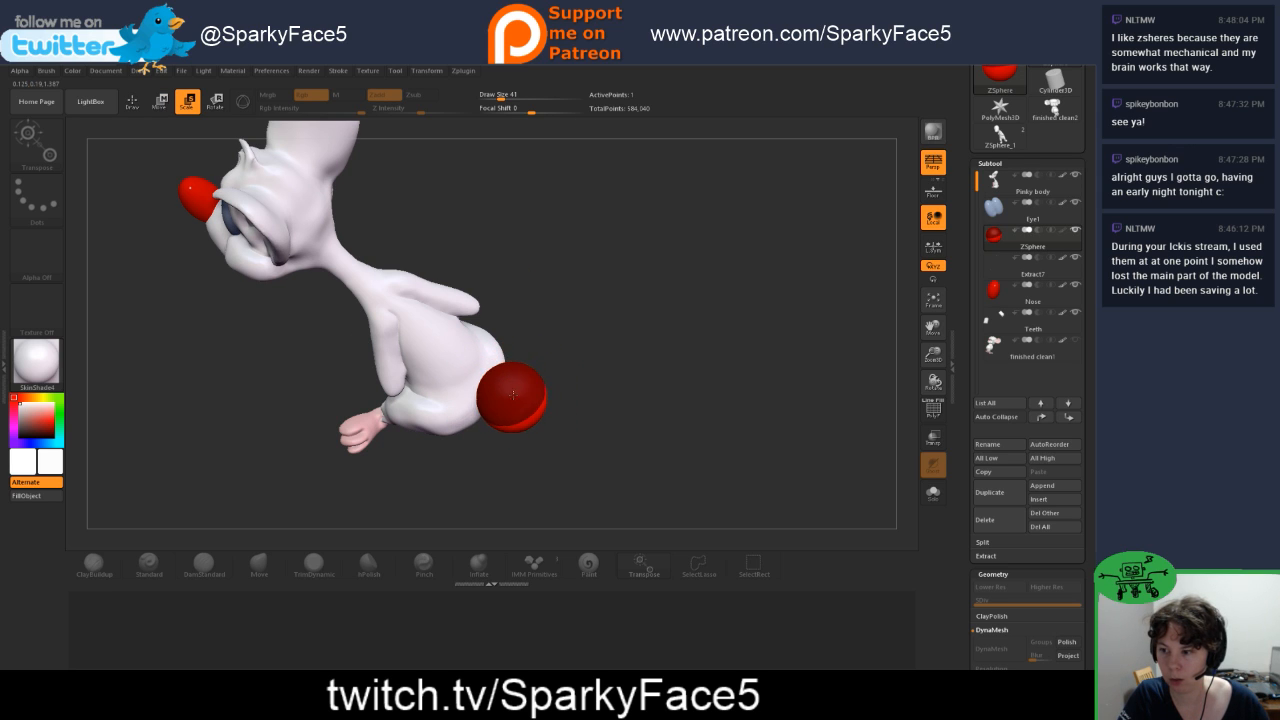
{"action": "left_click_drag", "start_coordinate": [513, 394], "coordinate": [497, 319]}
{"action": "left_click_drag", "start_coordinate": [607, 429], "coordinate": [589, 383]}
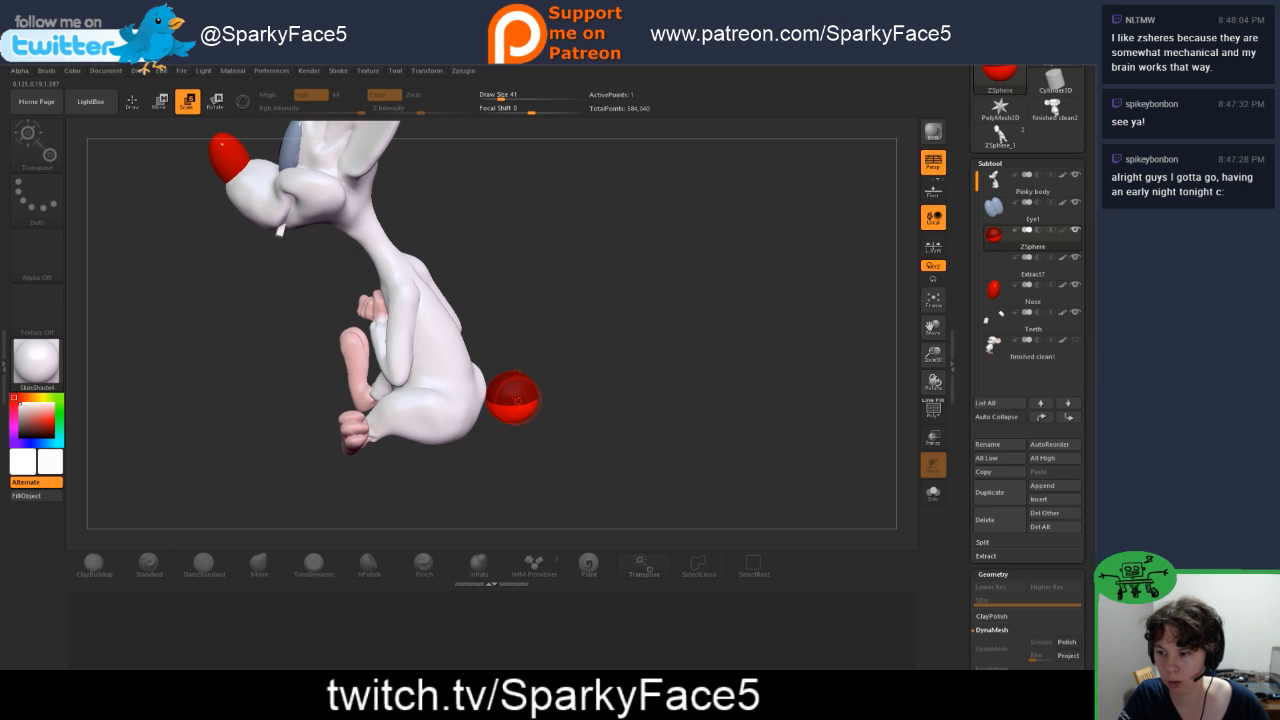
{"action": "left_click_drag", "start_coordinate": [516, 397], "coordinate": [519, 385]}
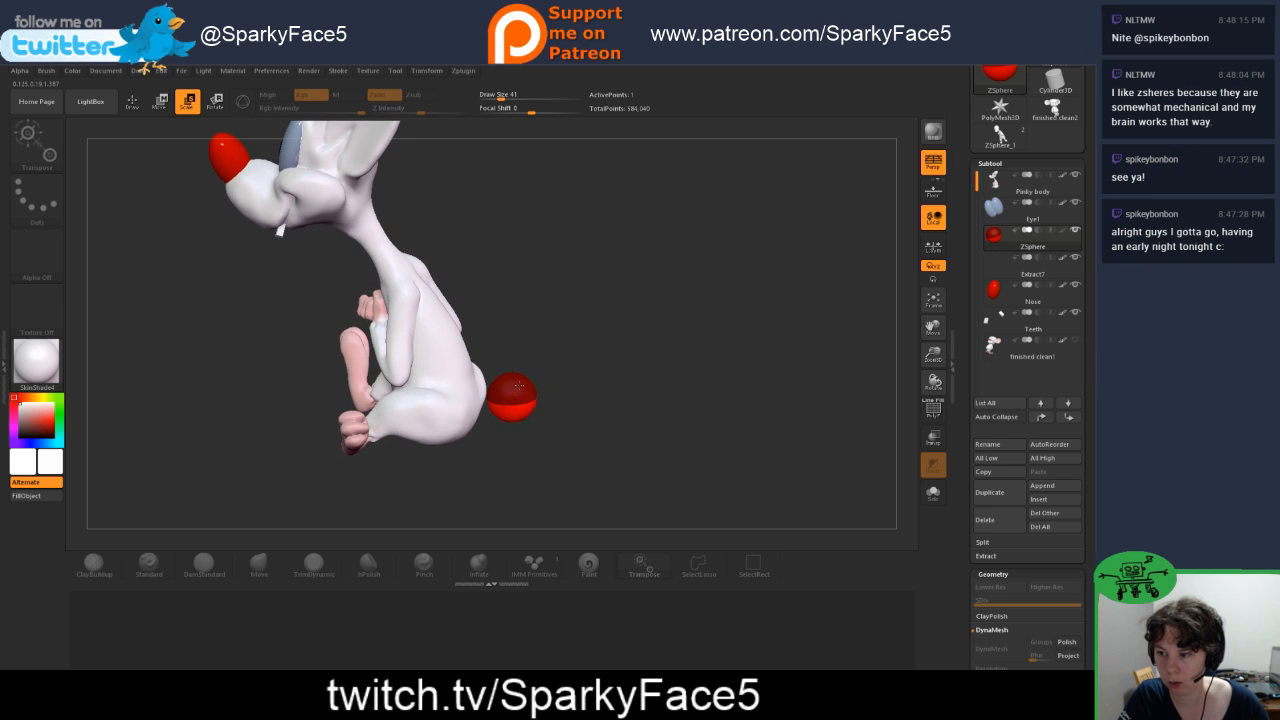
Step: Show the finished clean! subtool and move the ZSphere against the base of the seated mouse's back
{"action": "left_click", "coordinate": [1075, 342]}
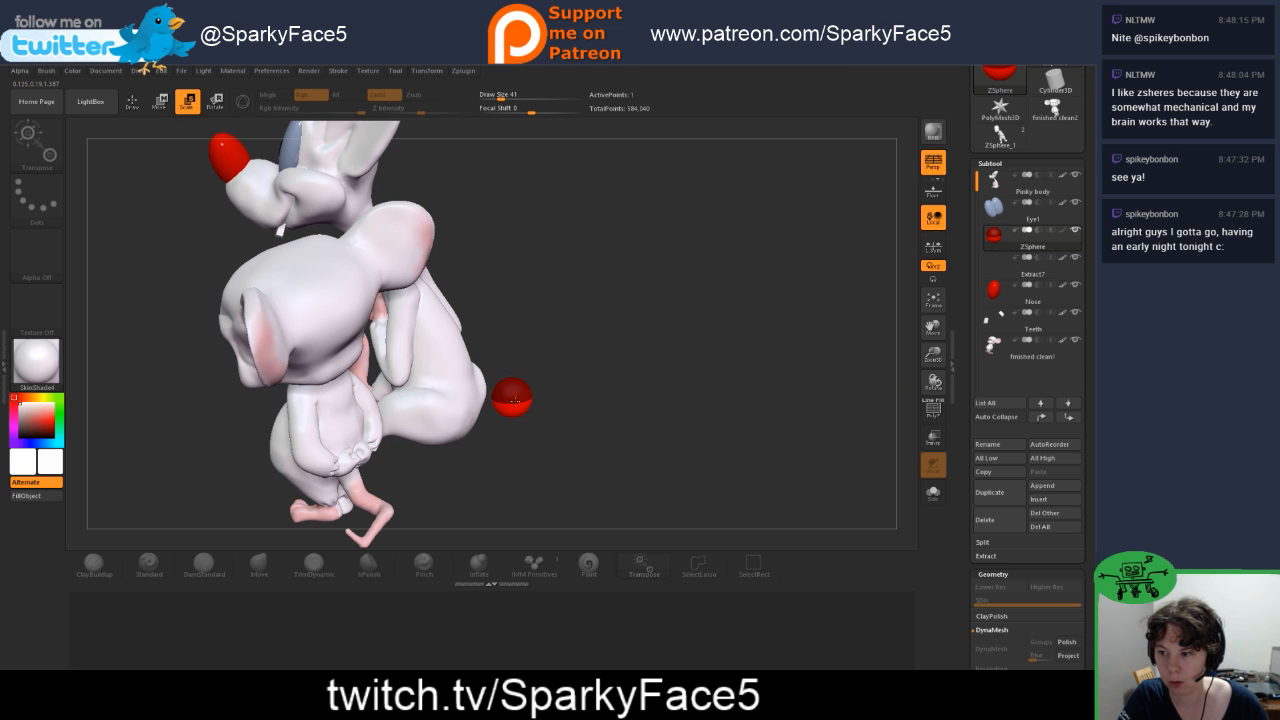
{"action": "key", "text": "w"}
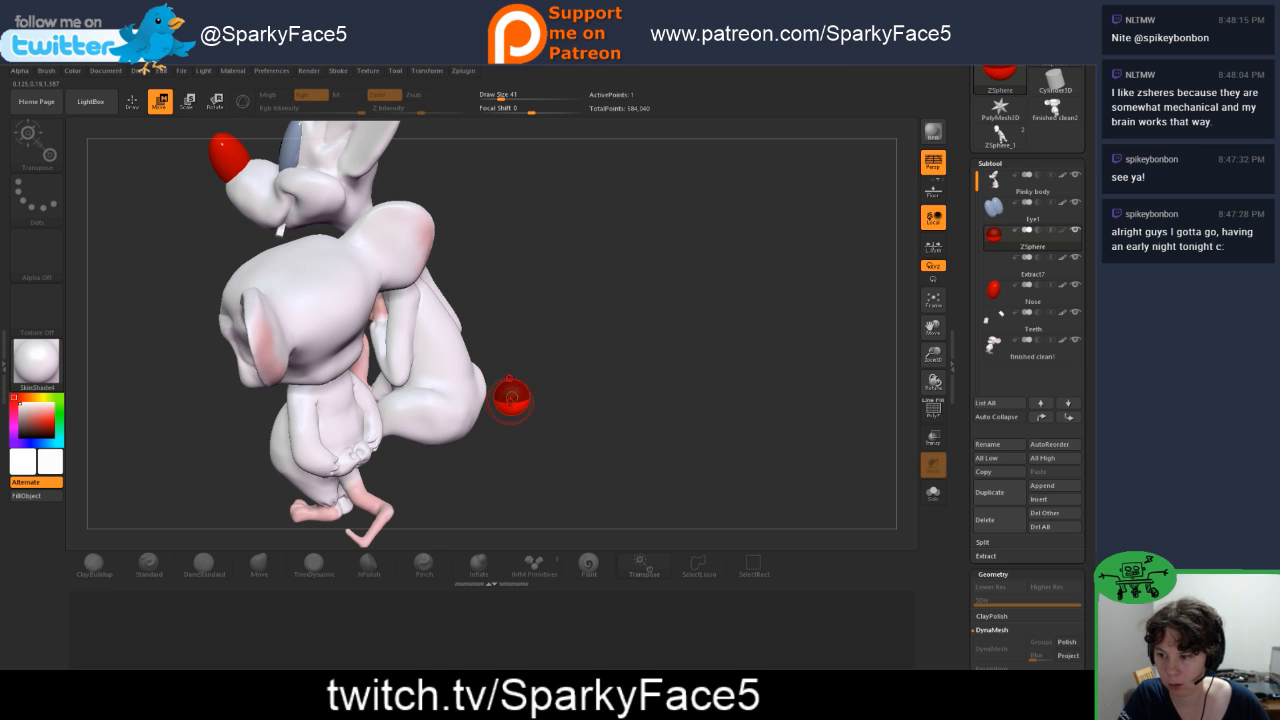
{"action": "mouse_move", "coordinate": [498, 403]}
{"action": "left_mouse_down"}
{"action": "mouse_move", "coordinate": [483, 407]}
{"action": "mouse_move", "coordinate": [513, 410]}
{"action": "left_mouse_up"}
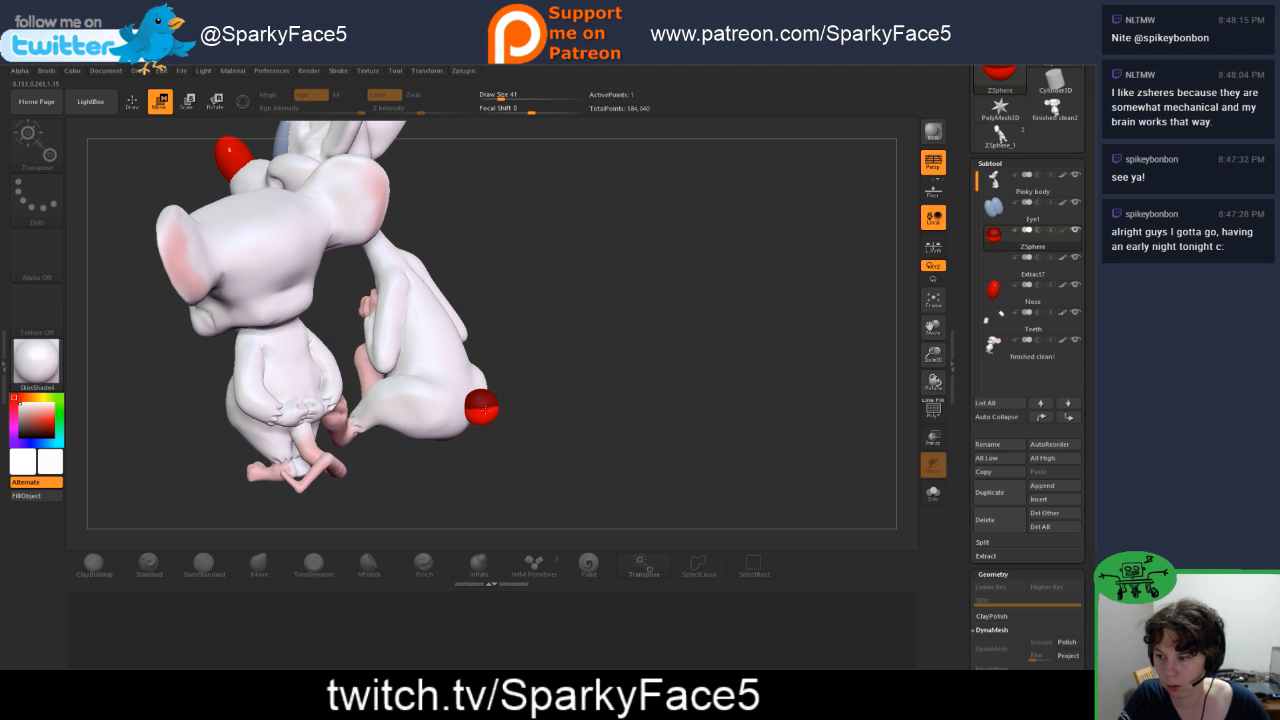
{"action": "left_click_drag", "start_coordinate": [494, 435], "coordinate": [475, 408]}
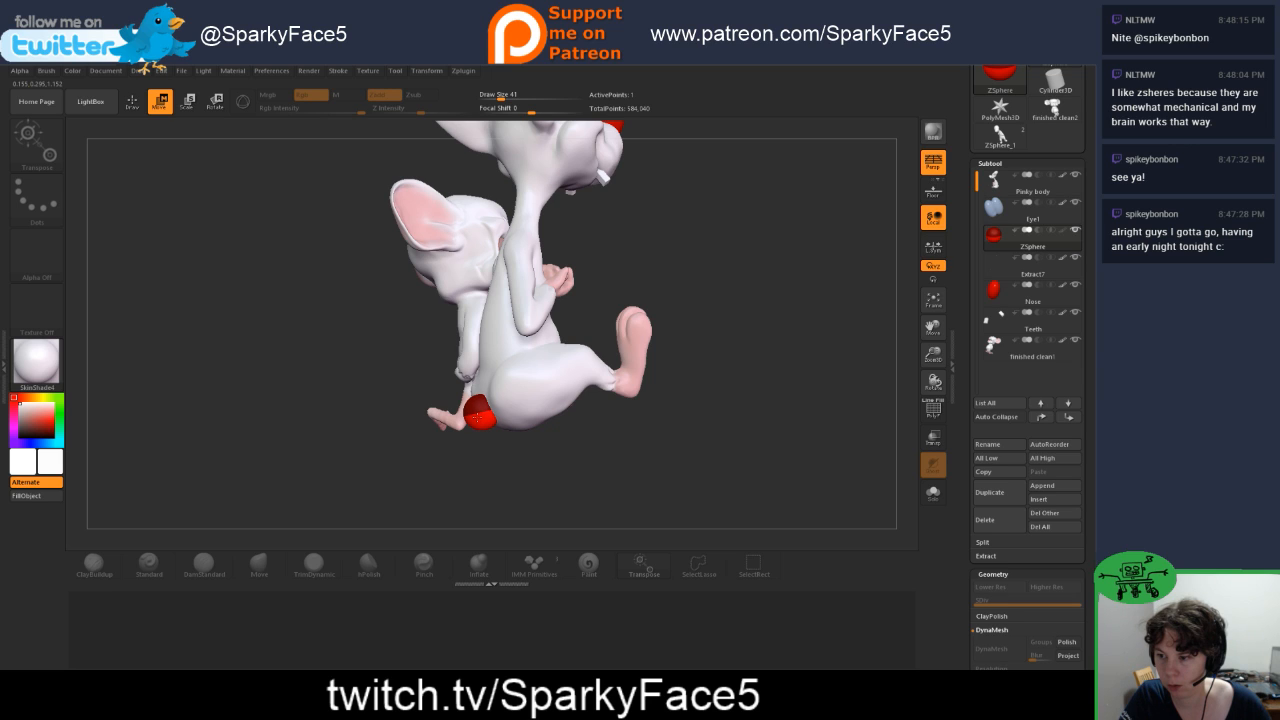
Step: Scale the root ZSphere down slightly, undo the misplaced addition, and draw a child ZSphere on its rear side
{"action": "key", "text": "e"}
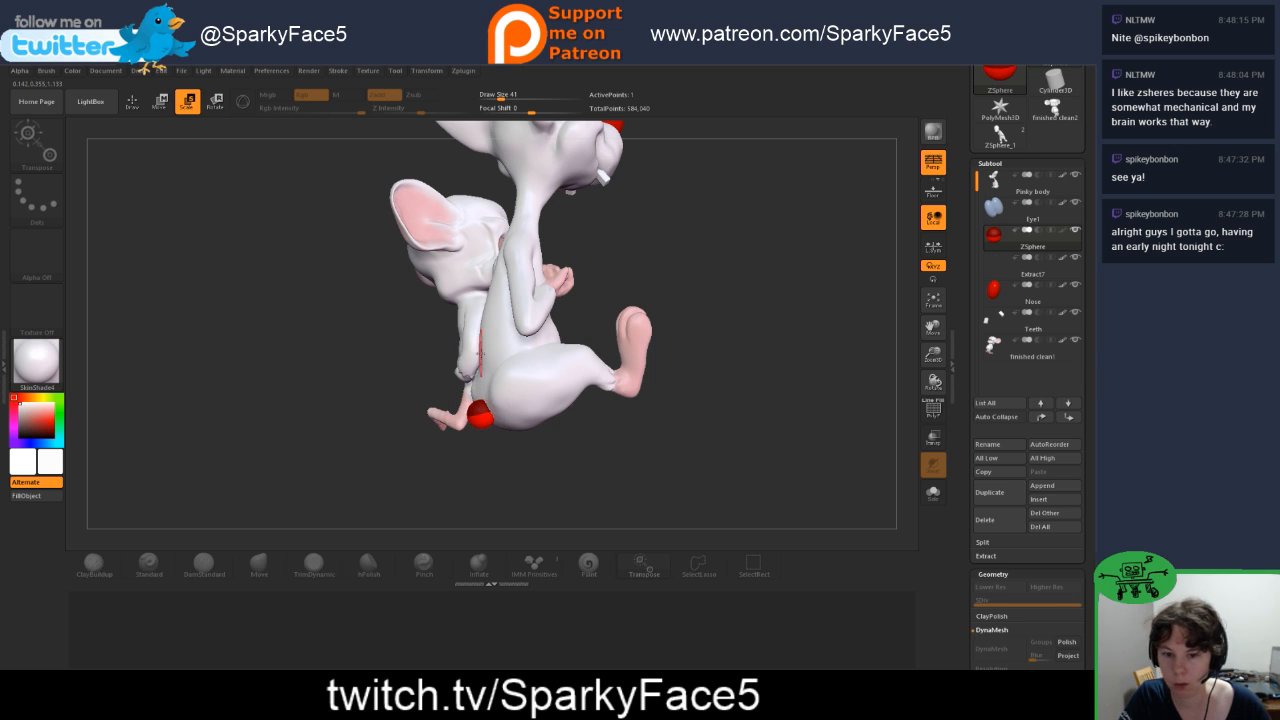
{"action": "mouse_move", "coordinate": [422, 484]}
{"action": "left_mouse_down"}
{"action": "mouse_move", "coordinate": [519, 466]}
{"action": "mouse_move", "coordinate": [423, 470]}
{"action": "mouse_move", "coordinate": [472, 415]}
{"action": "left_mouse_up"}
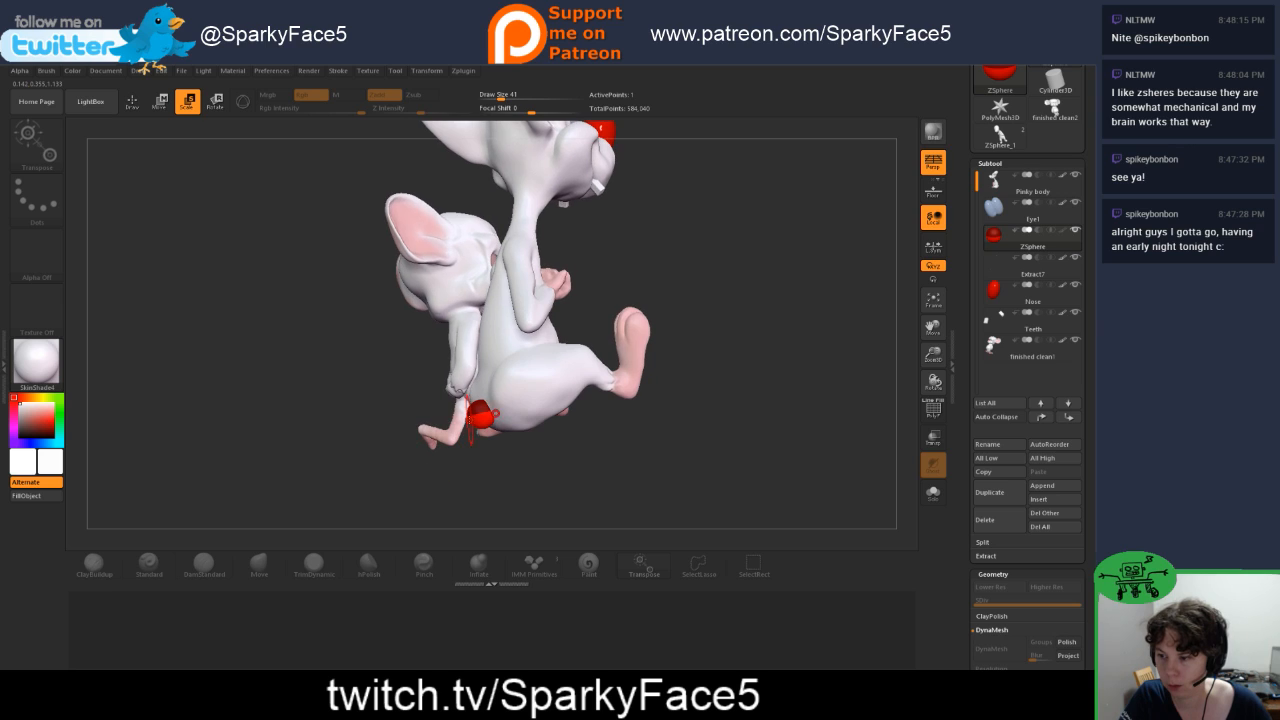
{"action": "key", "text": "q"}
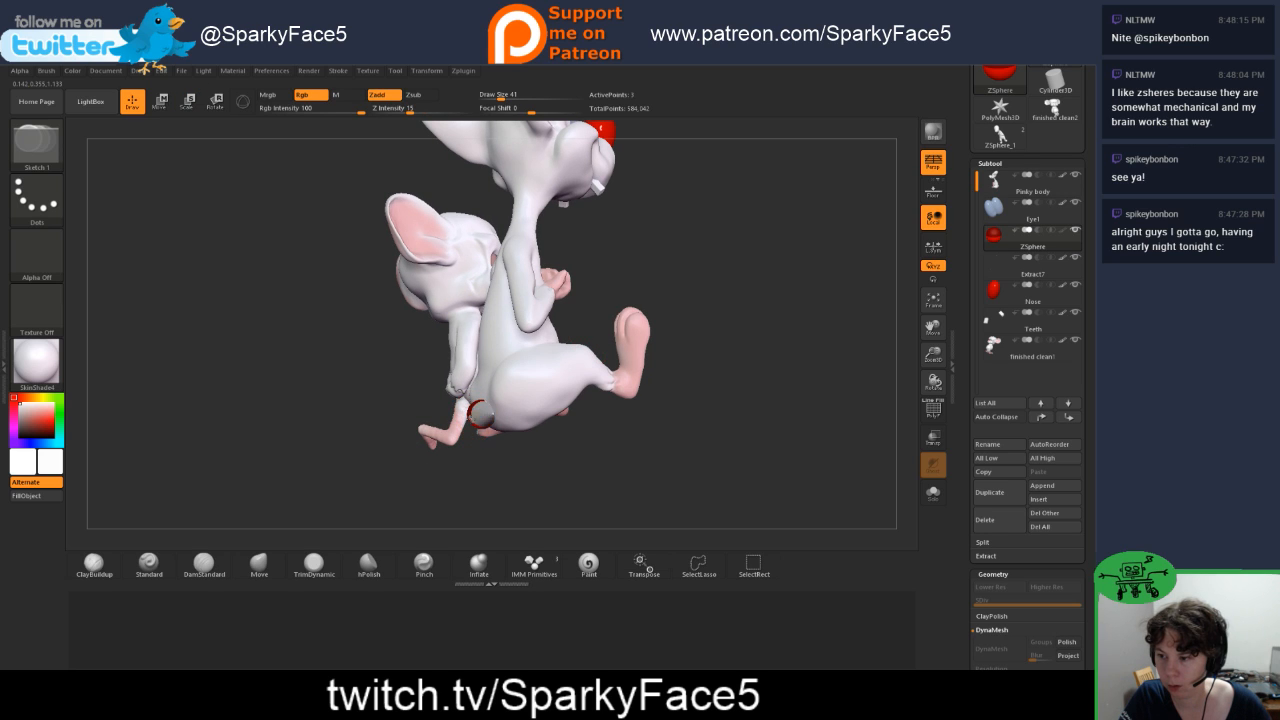
{"action": "key", "text": "ctrl+z"}
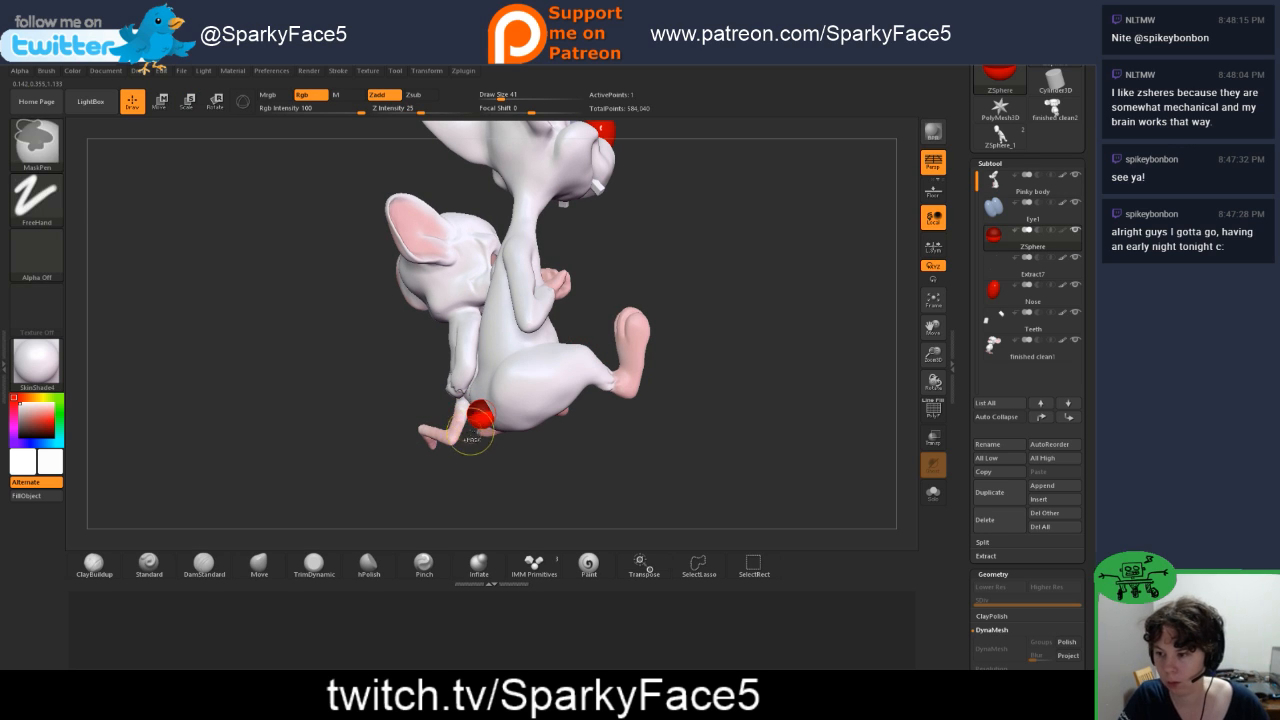
{"action": "left_click_drag", "start_coordinate": [489, 456], "coordinate": [505, 479]}
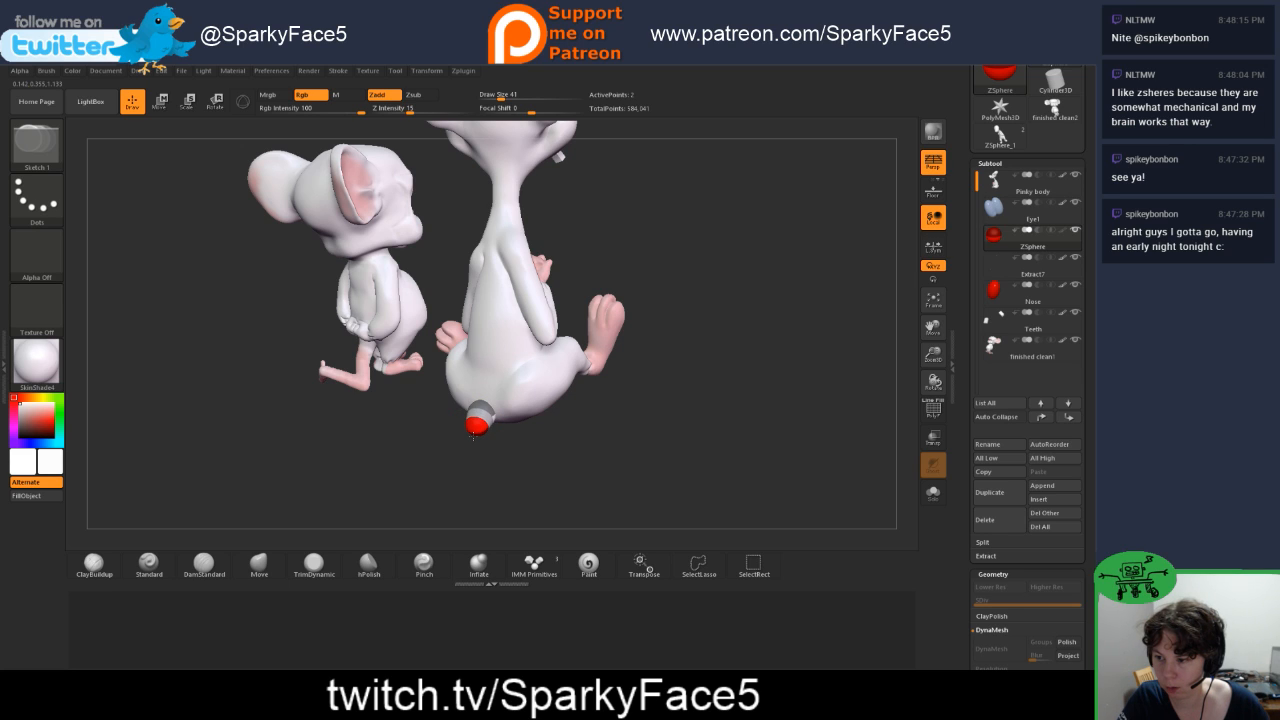
Step: Pull the child ZSphere away from the rump as the first tail segment and seat the root ZSphere against the body
{"action": "key", "text": "w"}
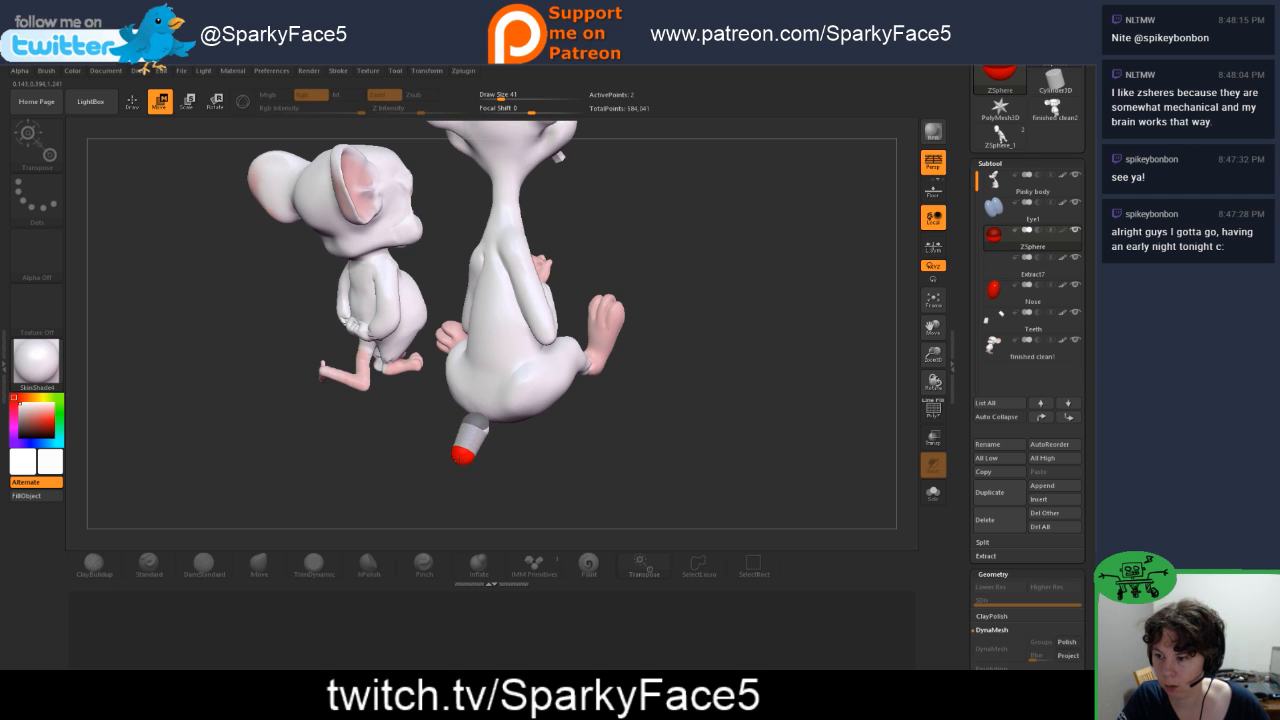
{"action": "left_click", "coordinate": [477, 427]}
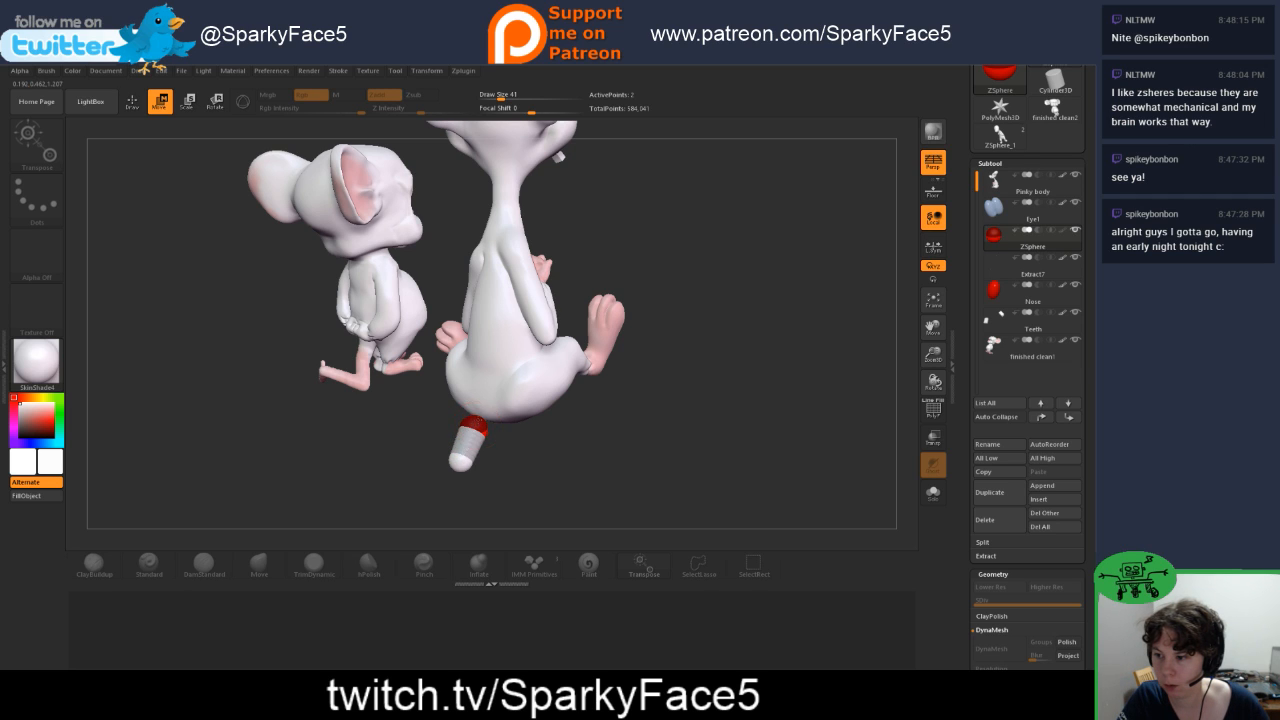
{"action": "mouse_move", "coordinate": [484, 418]}
{"action": "left_mouse_down"}
{"action": "mouse_move", "coordinate": [505, 458]}
{"action": "mouse_move", "coordinate": [449, 449]}
{"action": "mouse_move", "coordinate": [427, 429]}
{"action": "left_mouse_up"}
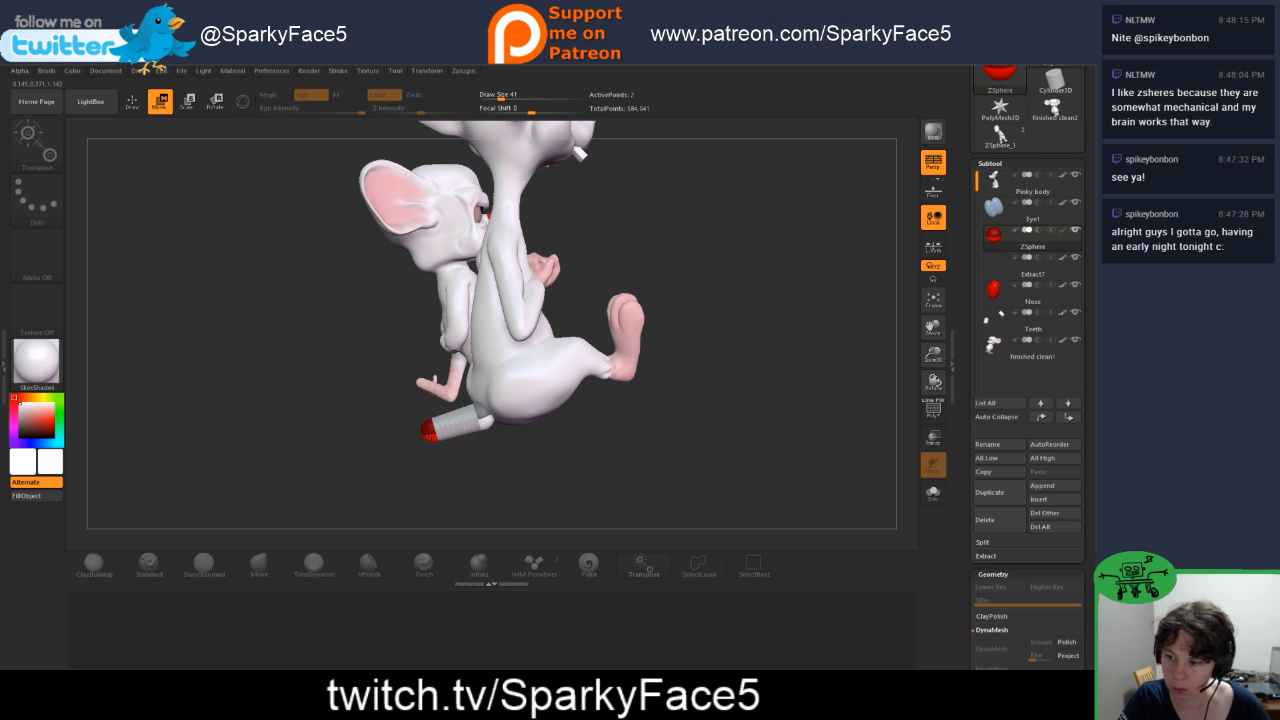
{"action": "mouse_move", "coordinate": [480, 461]}
{"action": "left_mouse_down"}
{"action": "mouse_move", "coordinate": [464, 445]}
{"action": "mouse_move", "coordinate": [481, 440]}
{"action": "left_mouse_up"}
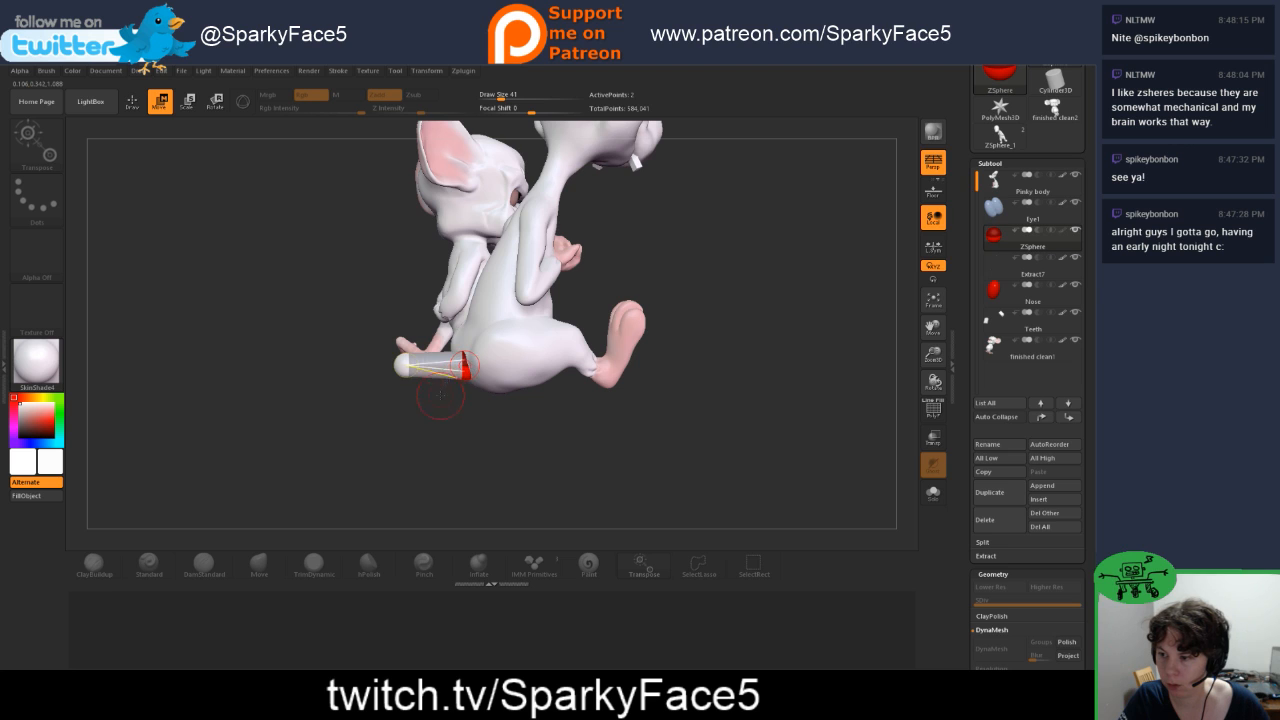
{"action": "mouse_move", "coordinate": [440, 394]}
{"action": "left_mouse_down"}
{"action": "mouse_move", "coordinate": [489, 418]}
{"action": "mouse_move", "coordinate": [478, 432]}
{"action": "mouse_move", "coordinate": [425, 383]}
{"action": "mouse_move", "coordinate": [458, 395]}
{"action": "mouse_move", "coordinate": [443, 383]}
{"action": "left_mouse_up"}
Step: Add a third ZSphere at the end of the tail and move it outward as a second segment
{"action": "key", "text": "q"}
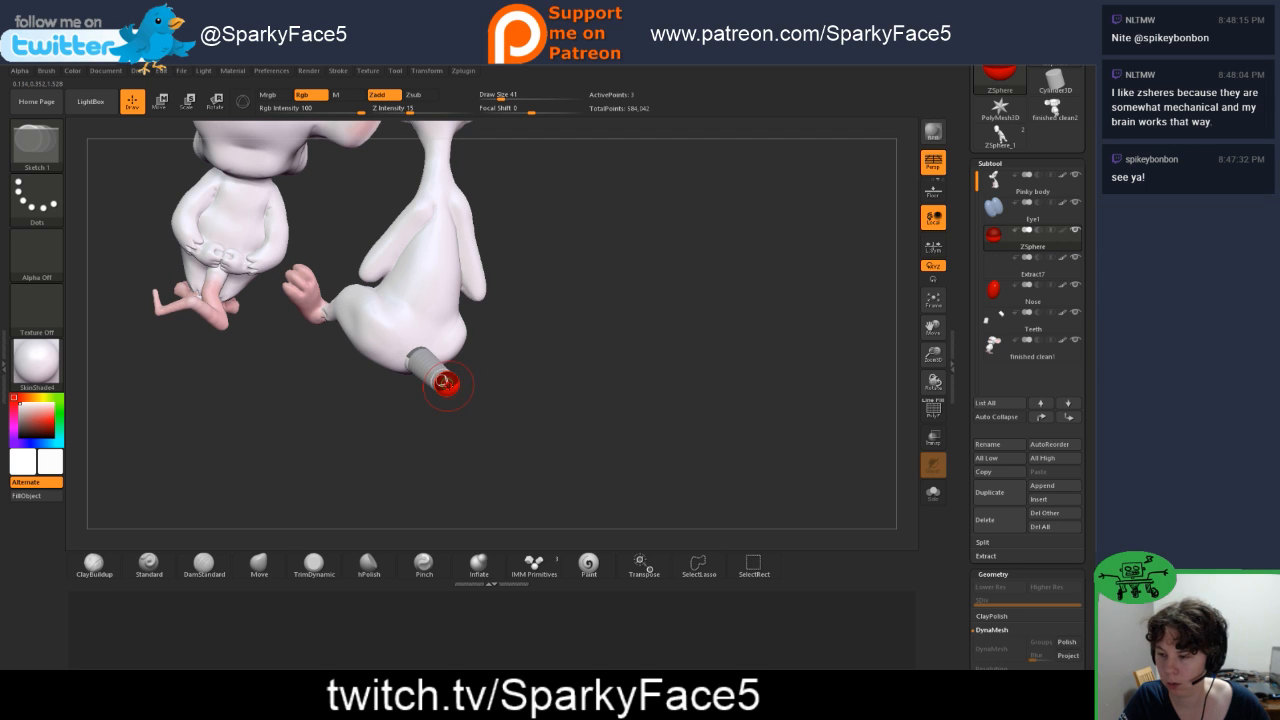
{"action": "key", "text": "w"}
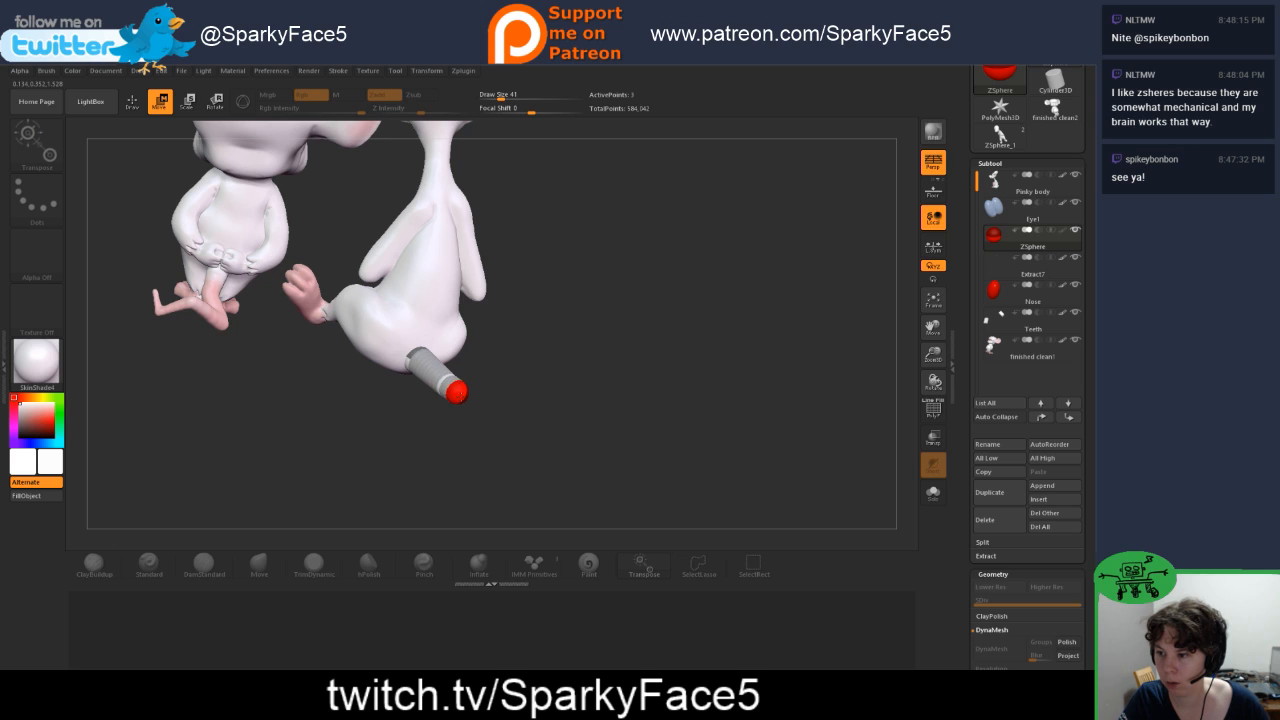
{"action": "mouse_move", "coordinate": [475, 407]}
{"action": "left_mouse_down"}
{"action": "mouse_move", "coordinate": [488, 422]}
{"action": "mouse_move", "coordinate": [477, 406]}
{"action": "left_mouse_up"}
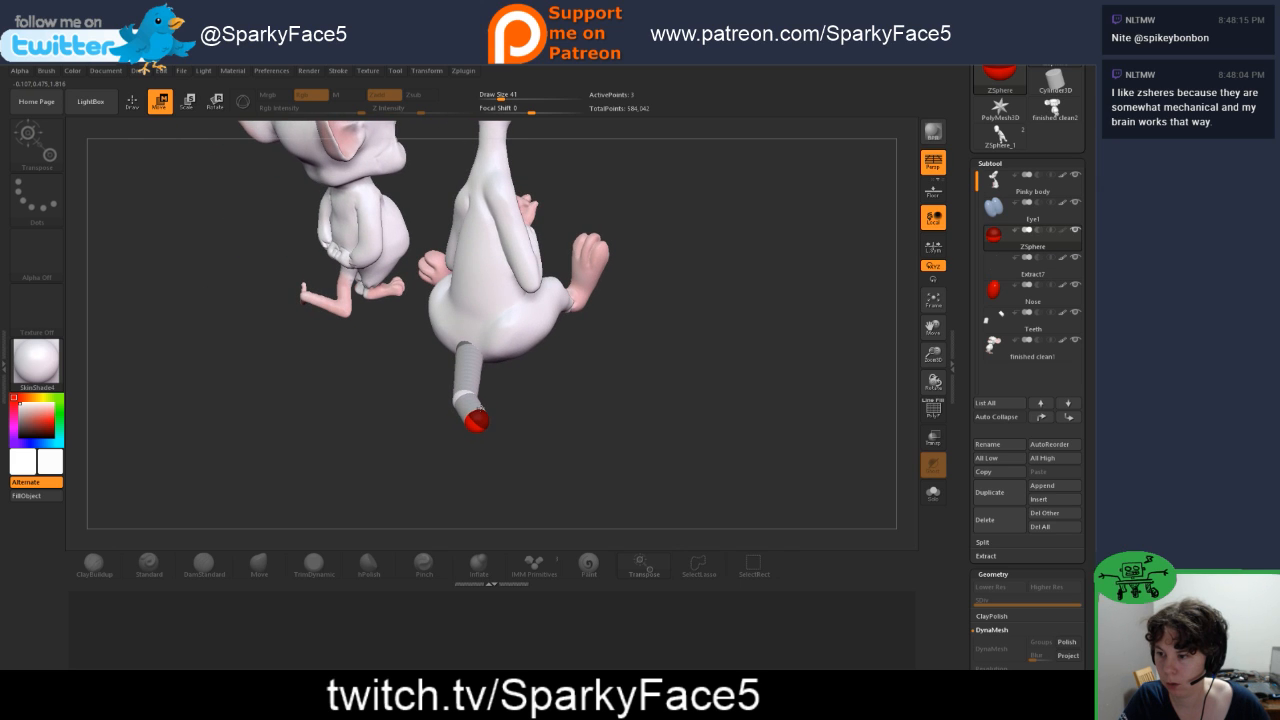
Step: Adjust the size and position of the outer tail ZSpheres so the short tail extends straight behind the mouse
{"action": "left_click_drag", "start_coordinate": [572, 420], "coordinate": [536, 474]}
{"action": "key", "text": "y"}
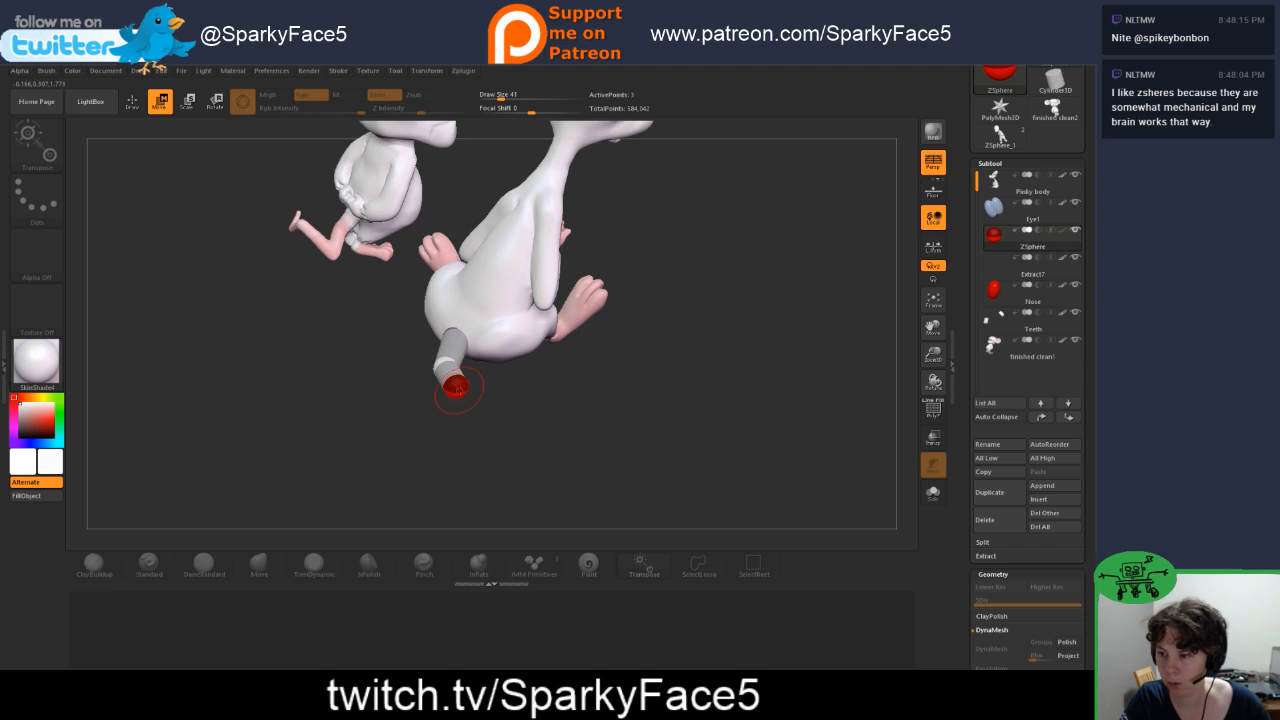
{"action": "key", "text": "e"}
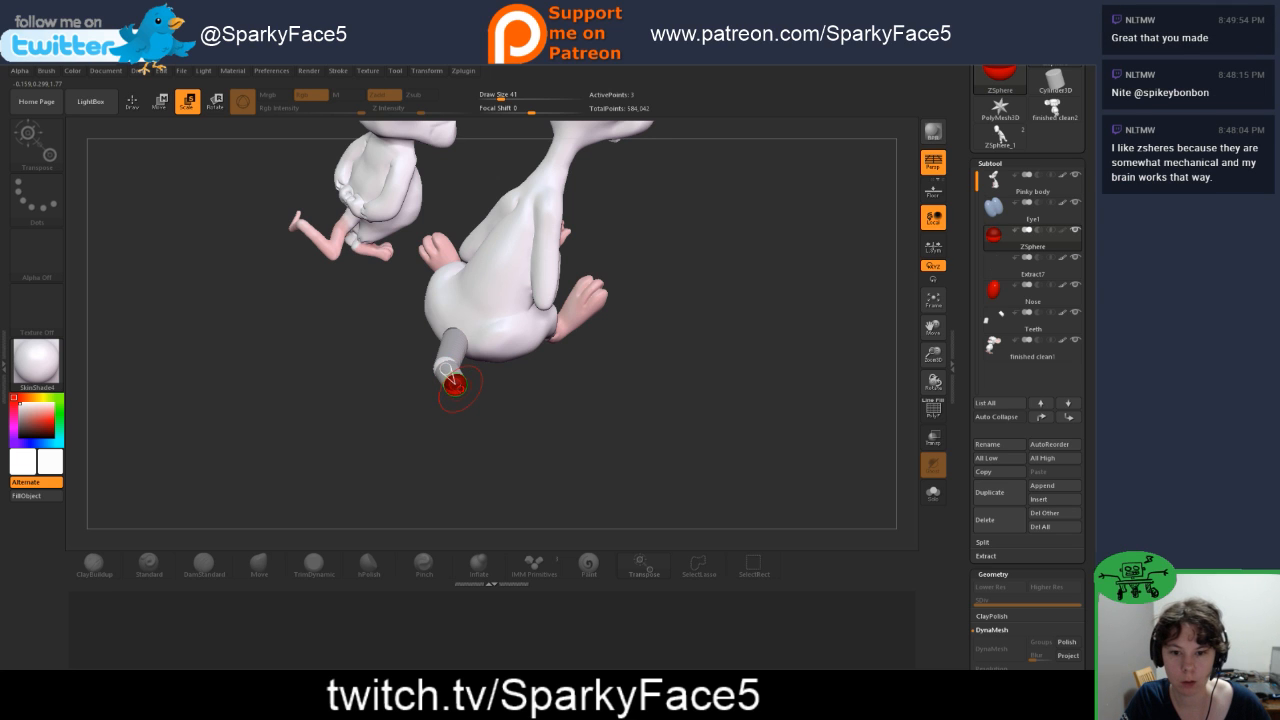
{"action": "left_click_drag", "start_coordinate": [535, 432], "coordinate": [458, 386]}
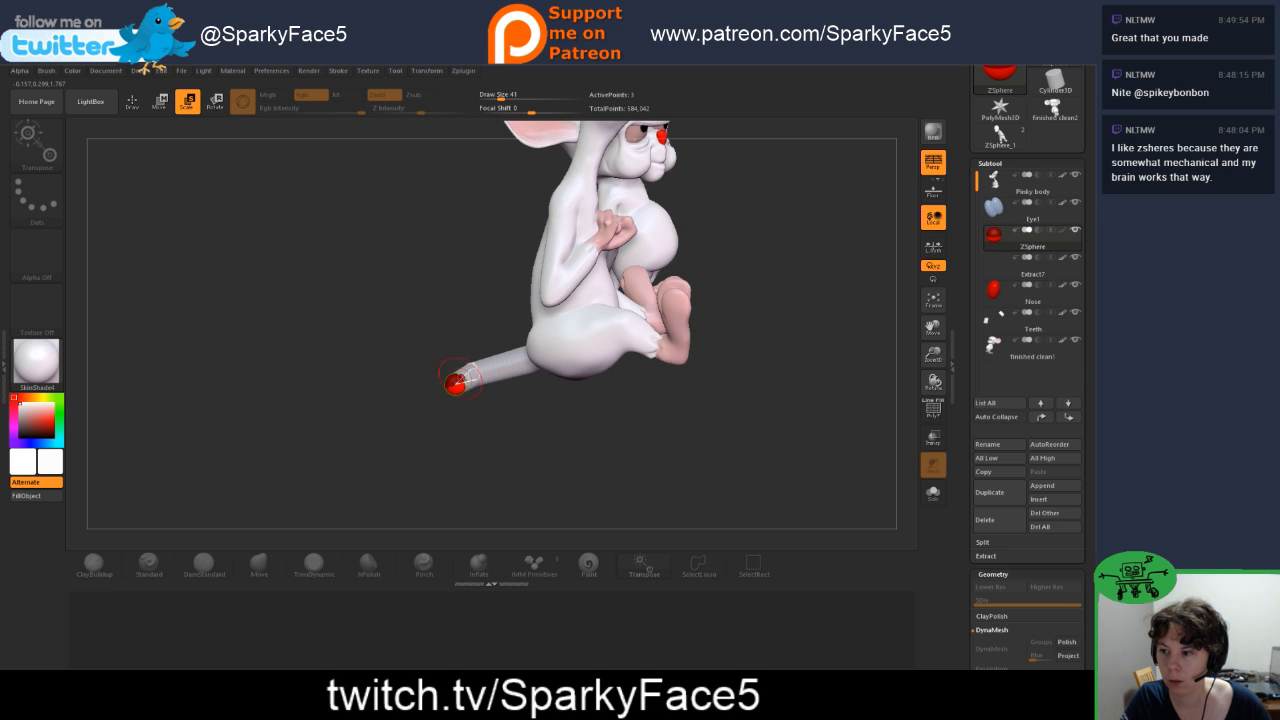
{"action": "key", "text": "w"}
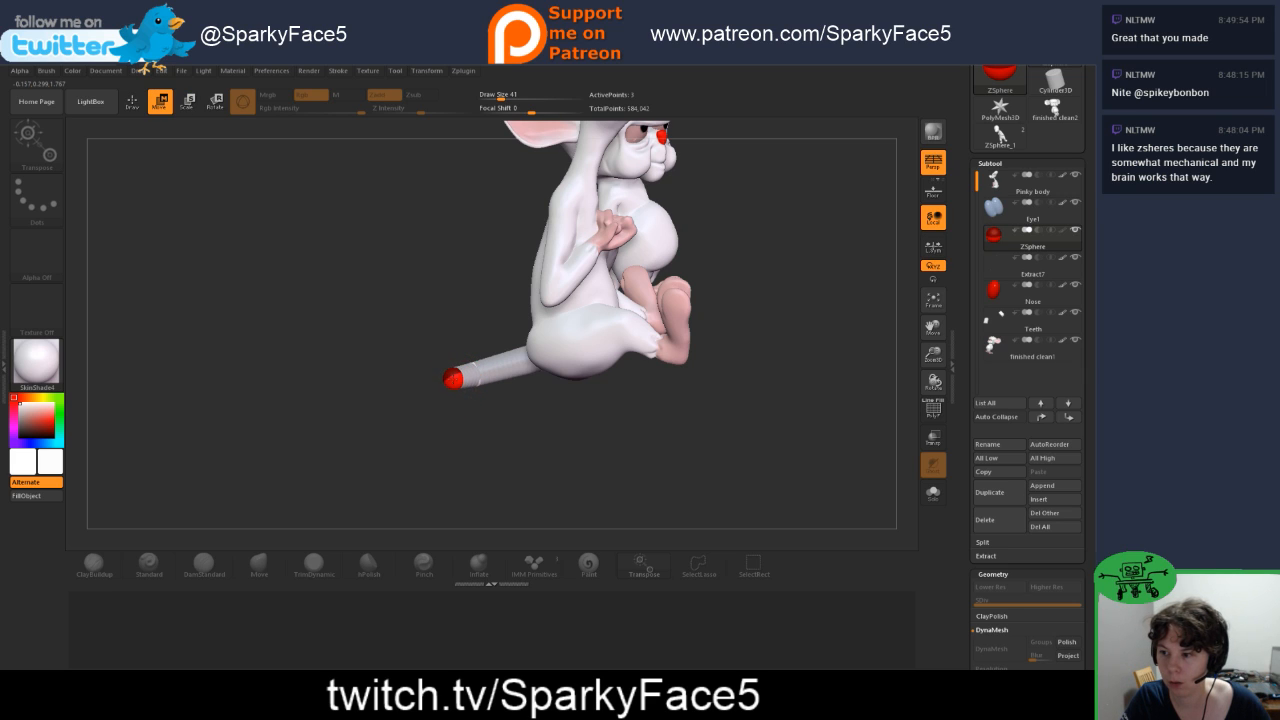
{"action": "left_click_drag", "start_coordinate": [468, 418], "coordinate": [537, 423]}
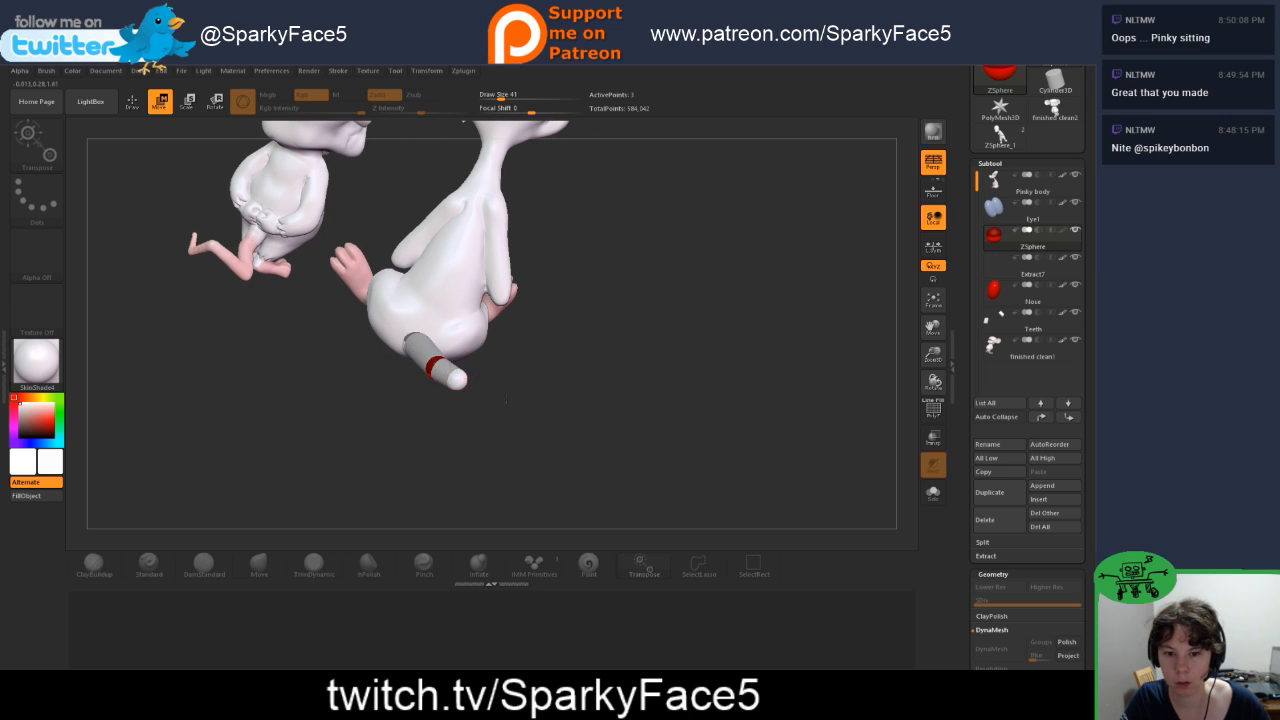
{"action": "left_click_drag", "start_coordinate": [450, 387], "coordinate": [483, 335]}
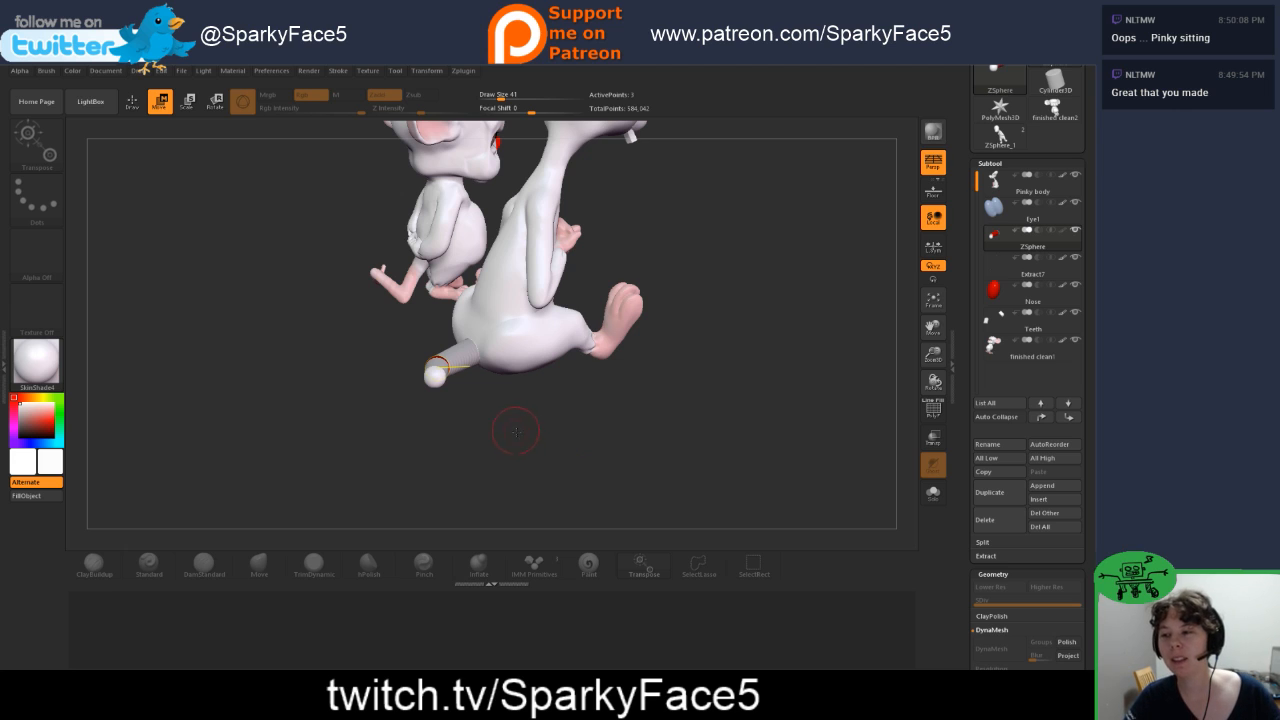
Step: Pull the tip ZSphere farther out behind the mouse to lengthen the last tail segment, and return to Draw mode
{"action": "left_click_drag", "start_coordinate": [585, 435], "coordinate": [573, 427]}
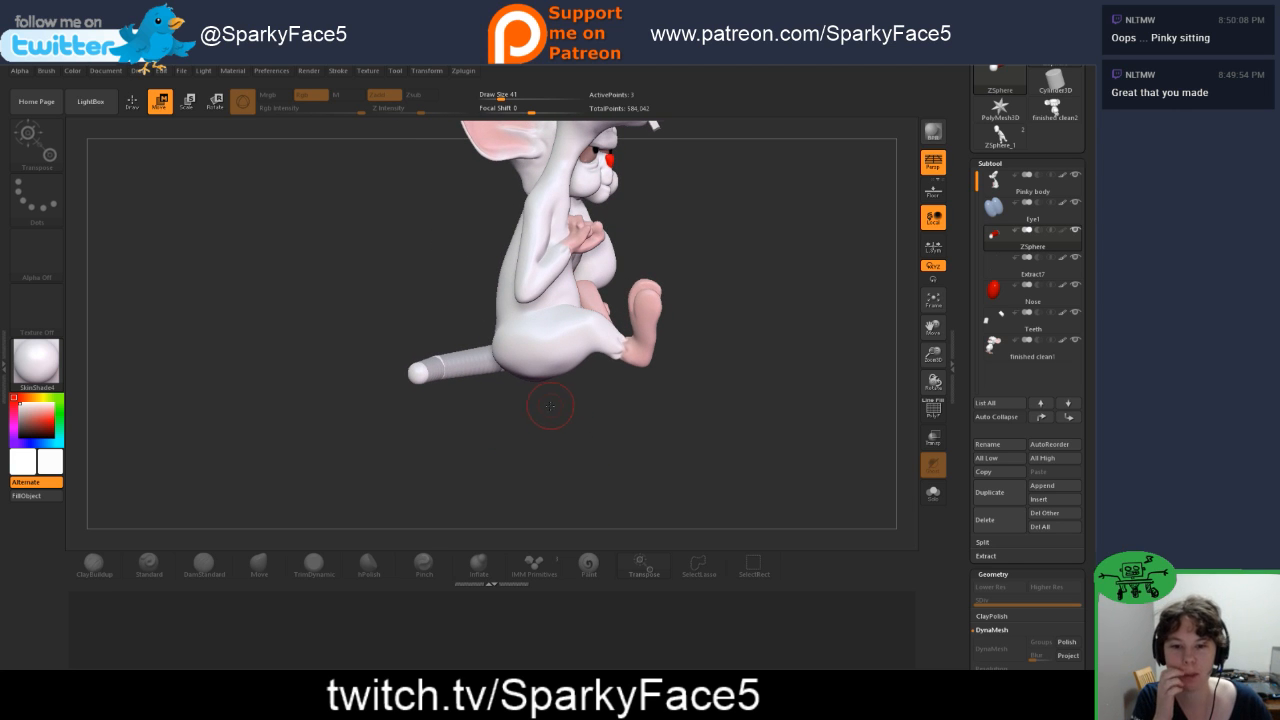
{"action": "left_click_drag", "start_coordinate": [599, 431], "coordinate": [605, 446]}
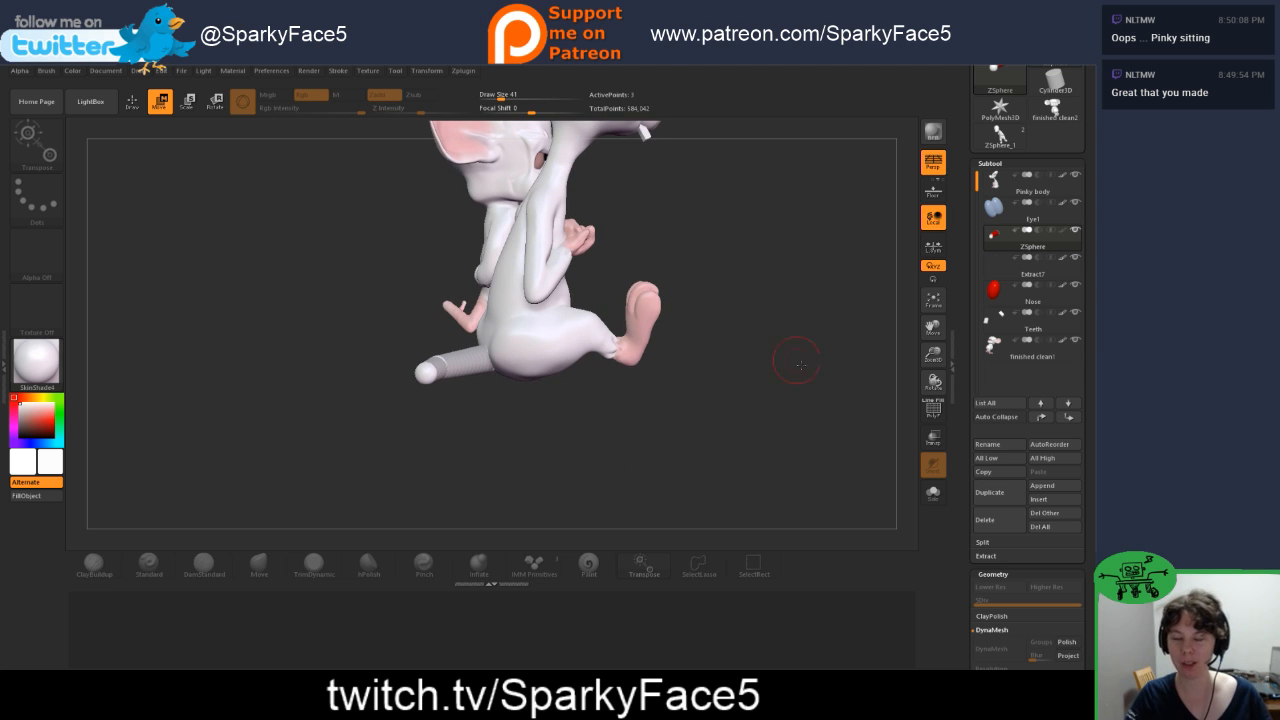
{"action": "key", "text": "f"}
{"action": "key", "text": "f"}
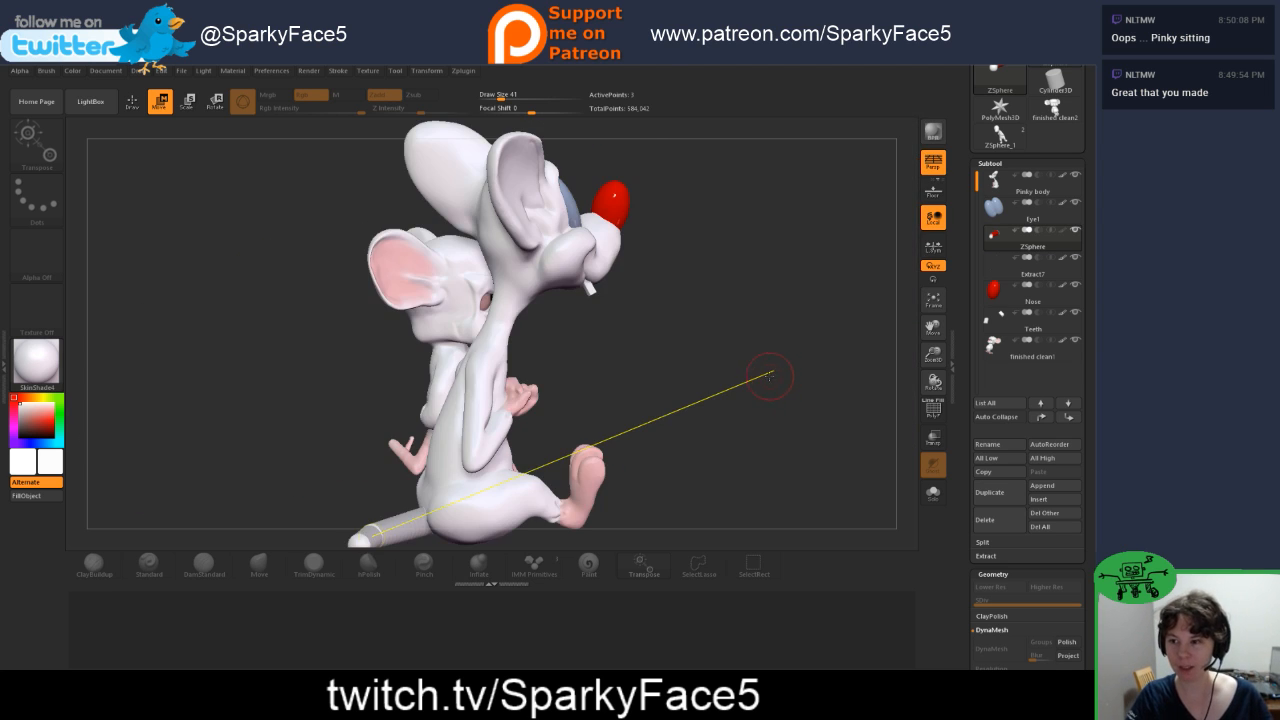
{"action": "left_click_drag", "start_coordinate": [769, 432], "coordinate": [740, 407]}
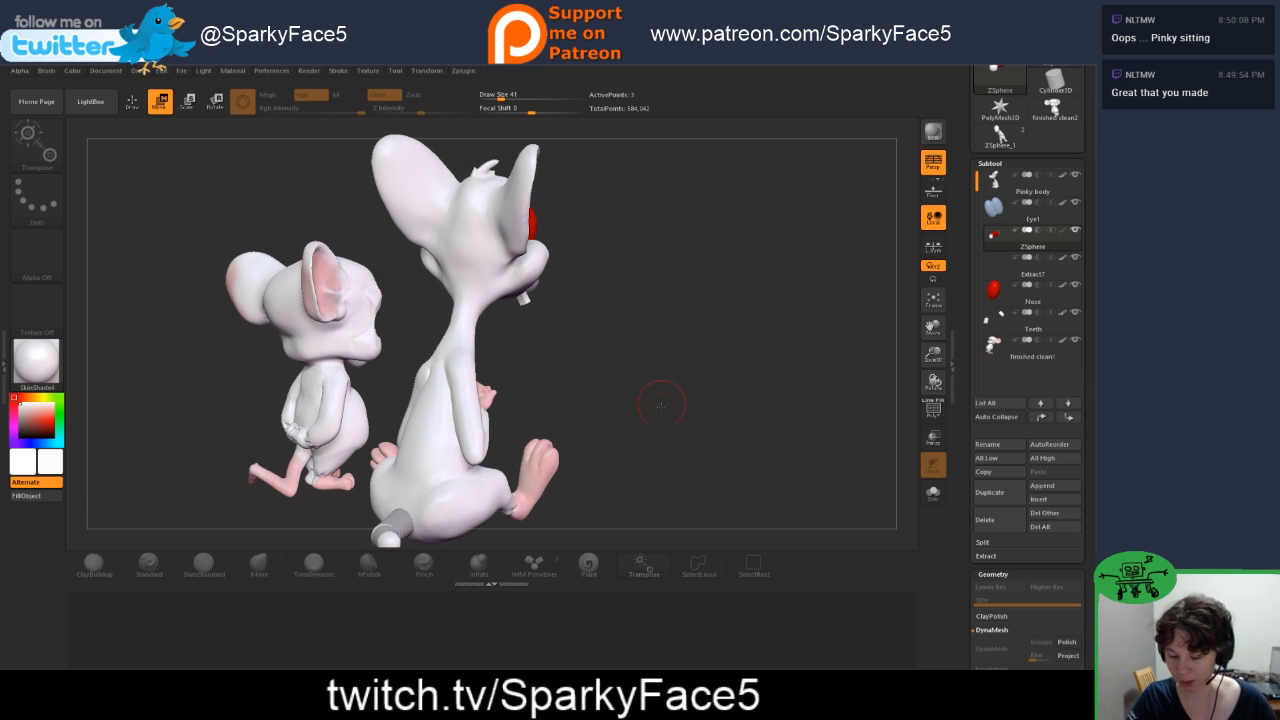
{"action": "left_click_drag", "start_coordinate": [685, 466], "coordinate": [658, 409], "text": "alt"}
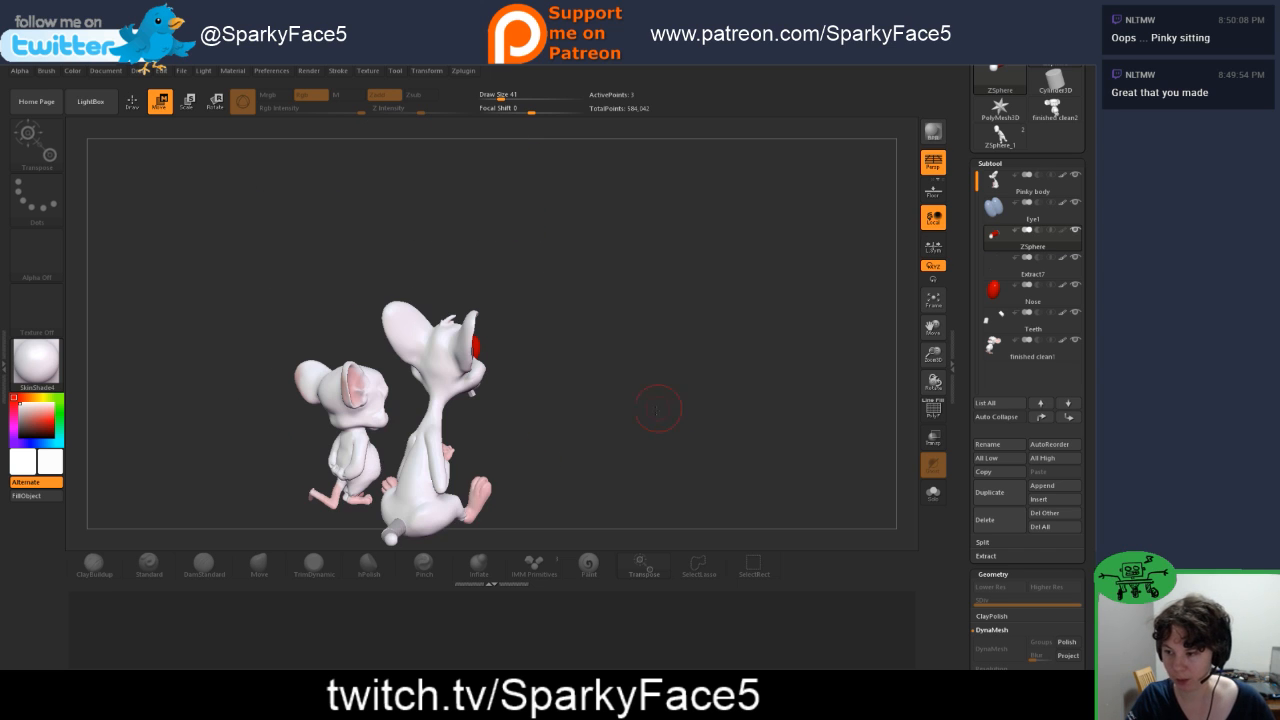
{"action": "left_click_drag", "start_coordinate": [548, 483], "coordinate": [478, 425], "text": "alt"}
{"action": "left_click_drag", "start_coordinate": [352, 420], "coordinate": [310, 430]}
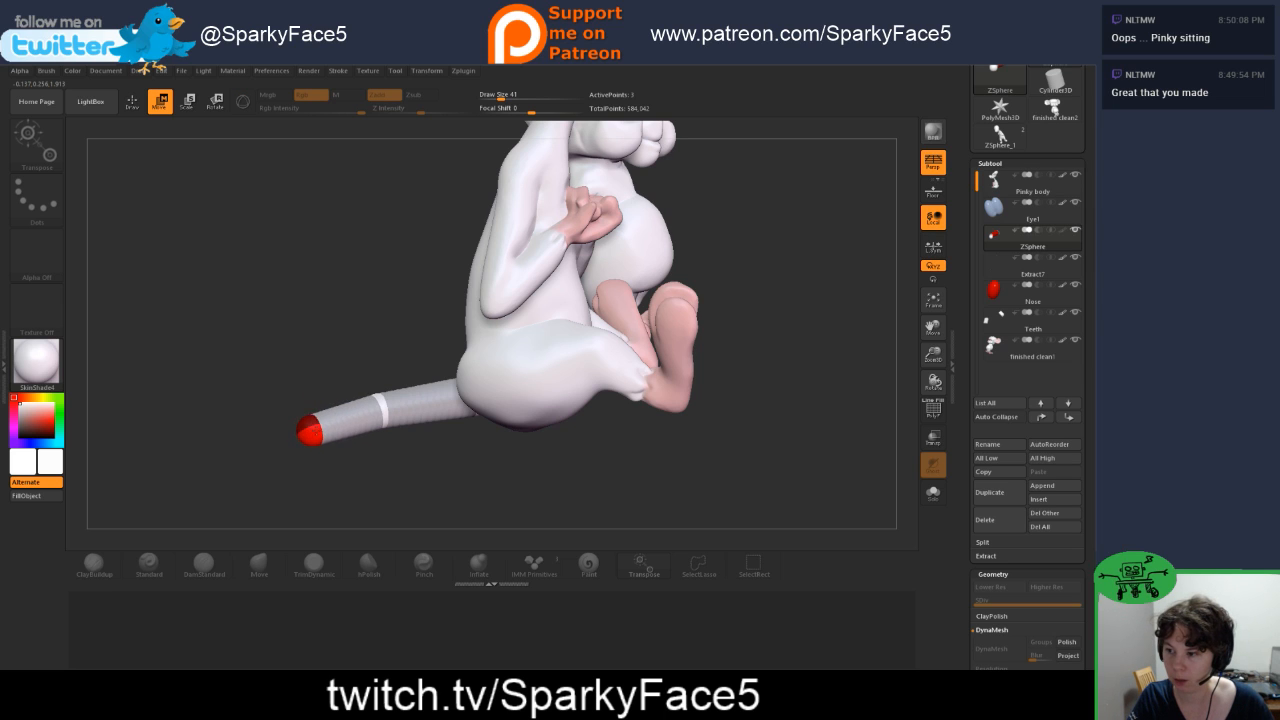
{"action": "key", "text": "q"}
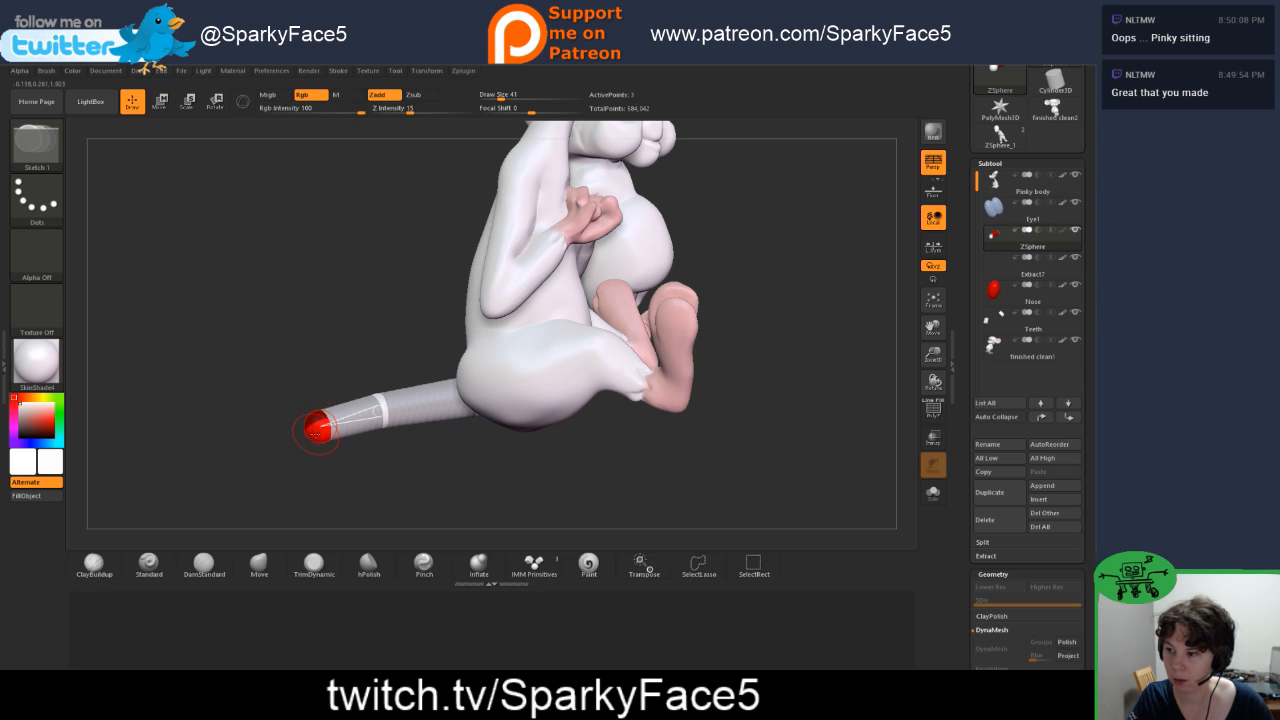
Step: Add a fourth ZSphere at the tail tip, pull it outward as a new segment, and bend that segment sideways behind the mouse
{"action": "left_click_drag", "start_coordinate": [307, 433], "coordinate": [306, 434]}
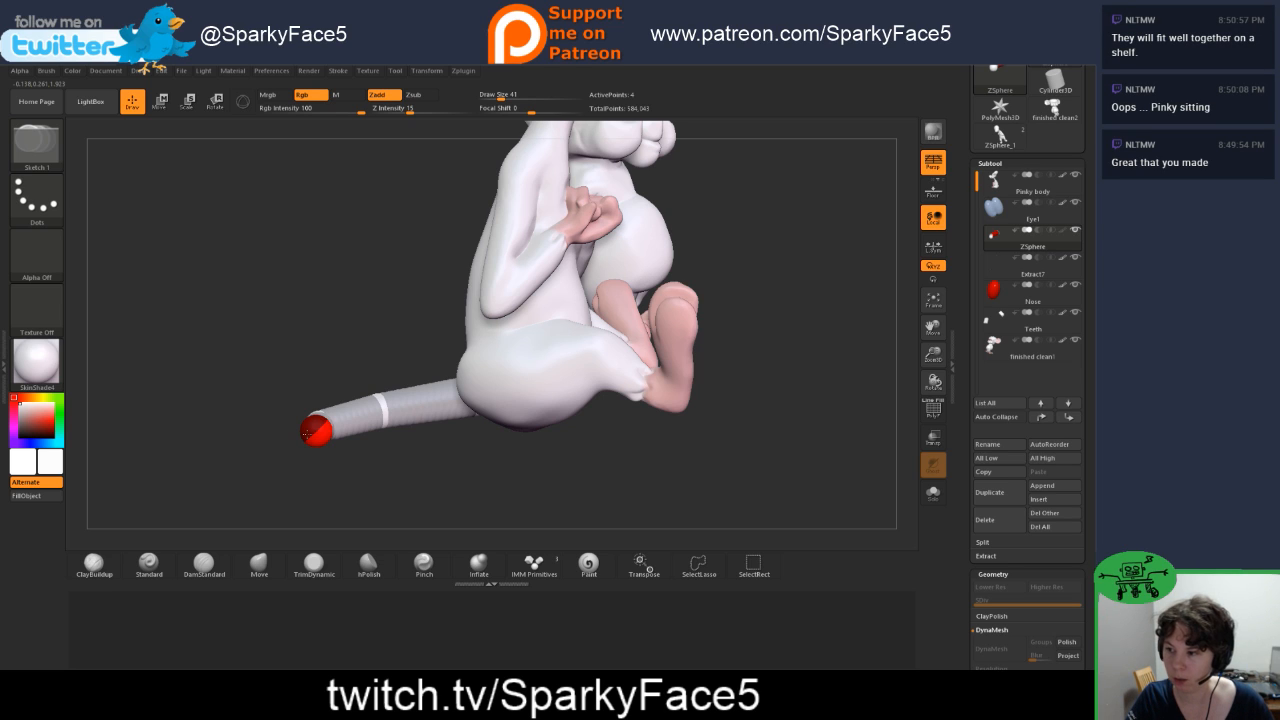
{"action": "key", "text": "w"}
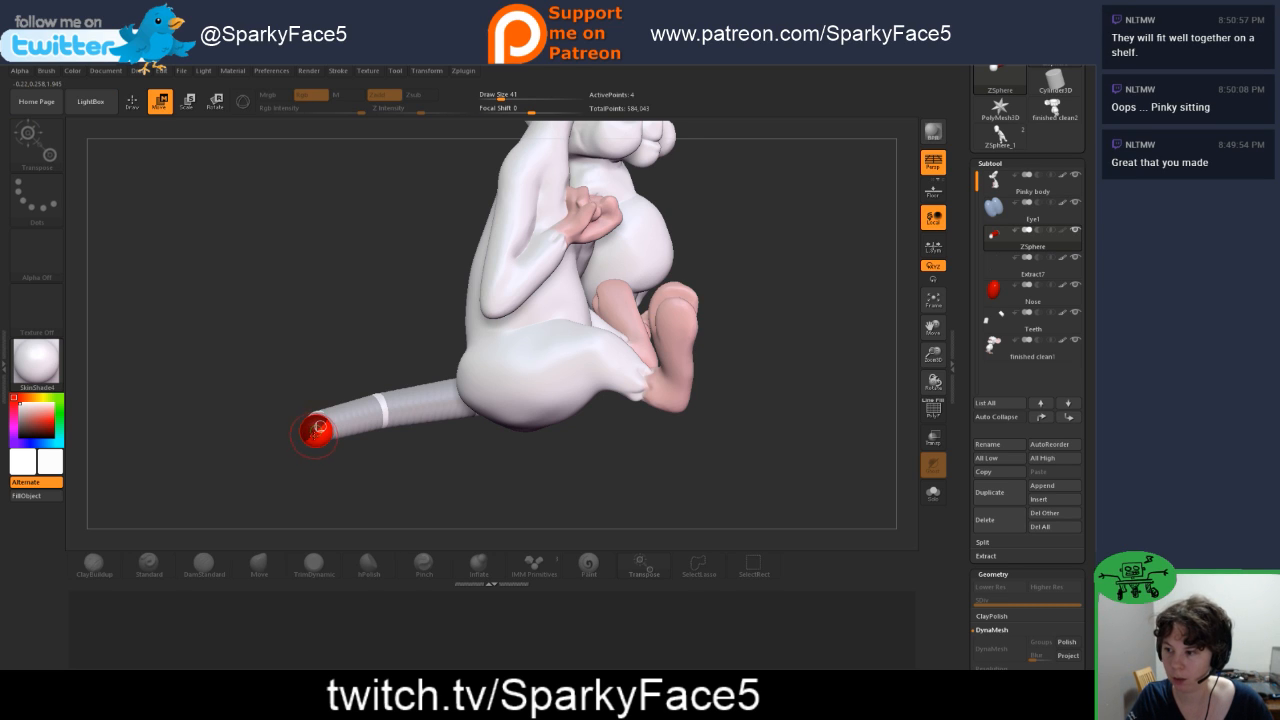
{"action": "left_click_drag", "start_coordinate": [302, 440], "coordinate": [253, 467]}
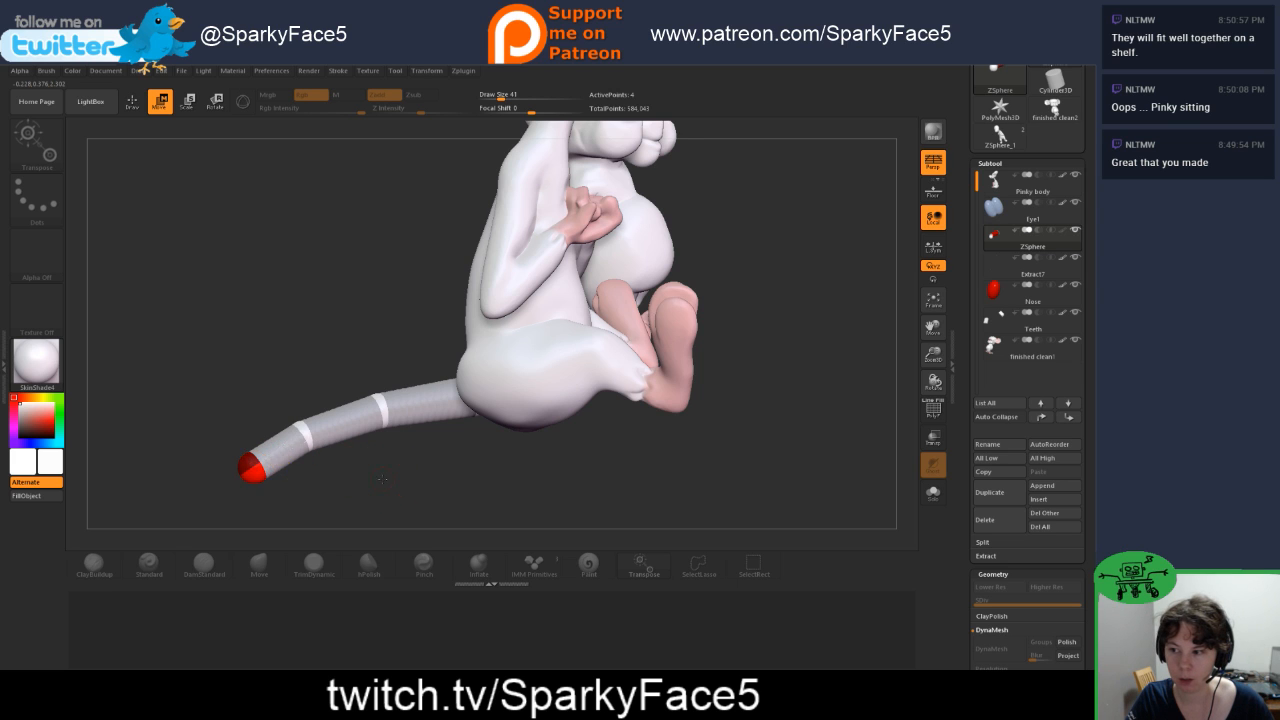
{"action": "left_click_drag", "start_coordinate": [381, 479], "coordinate": [405, 476]}
{"action": "left_click_drag", "start_coordinate": [300, 472], "coordinate": [270, 418]}
{"action": "left_click_drag", "start_coordinate": [398, 442], "coordinate": [294, 444]}
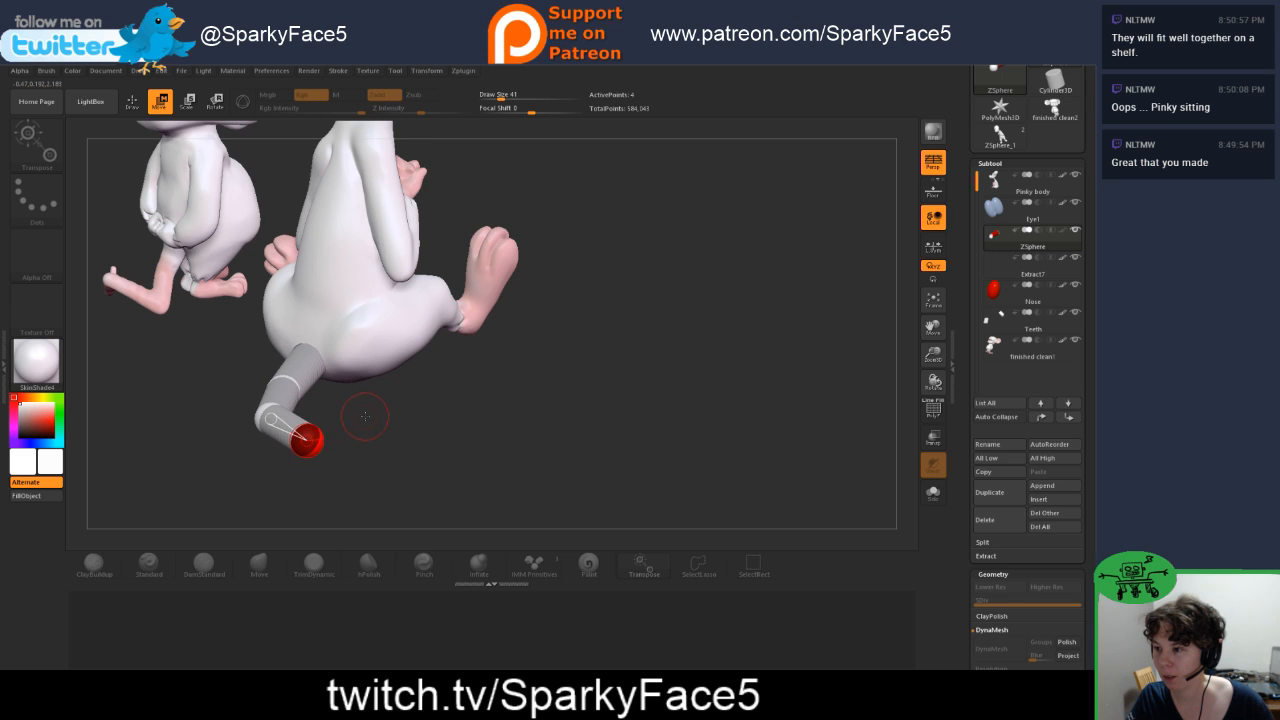
Step: Reposition the tail's joints into a sideways curve away from the rump and shorten the last segment
{"action": "left_click_drag", "start_coordinate": [365, 416], "coordinate": [350, 411]}
{"action": "left_click_drag", "start_coordinate": [248, 419], "coordinate": [257, 409]}
{"action": "left_click_drag", "start_coordinate": [362, 428], "coordinate": [448, 375]}
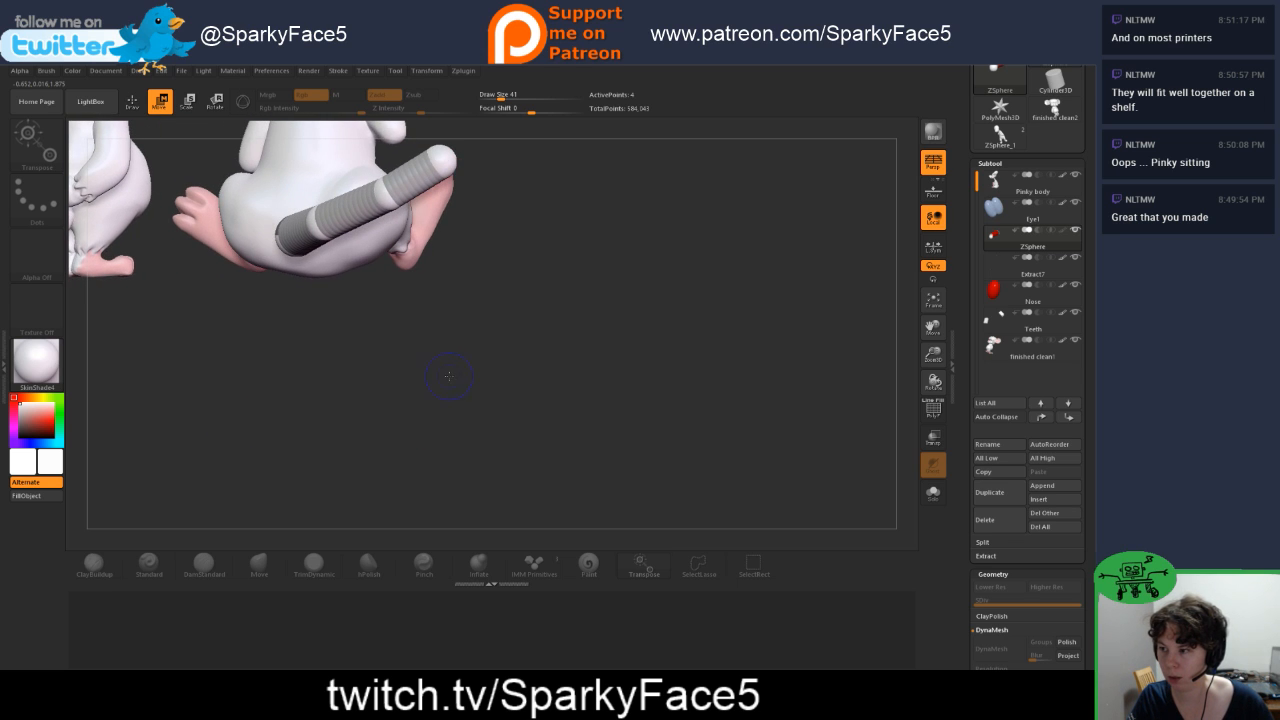
{"action": "left_click_drag", "start_coordinate": [298, 234], "coordinate": [496, 303]}
{"action": "left_click_drag", "start_coordinate": [456, 197], "coordinate": [402, 160]}
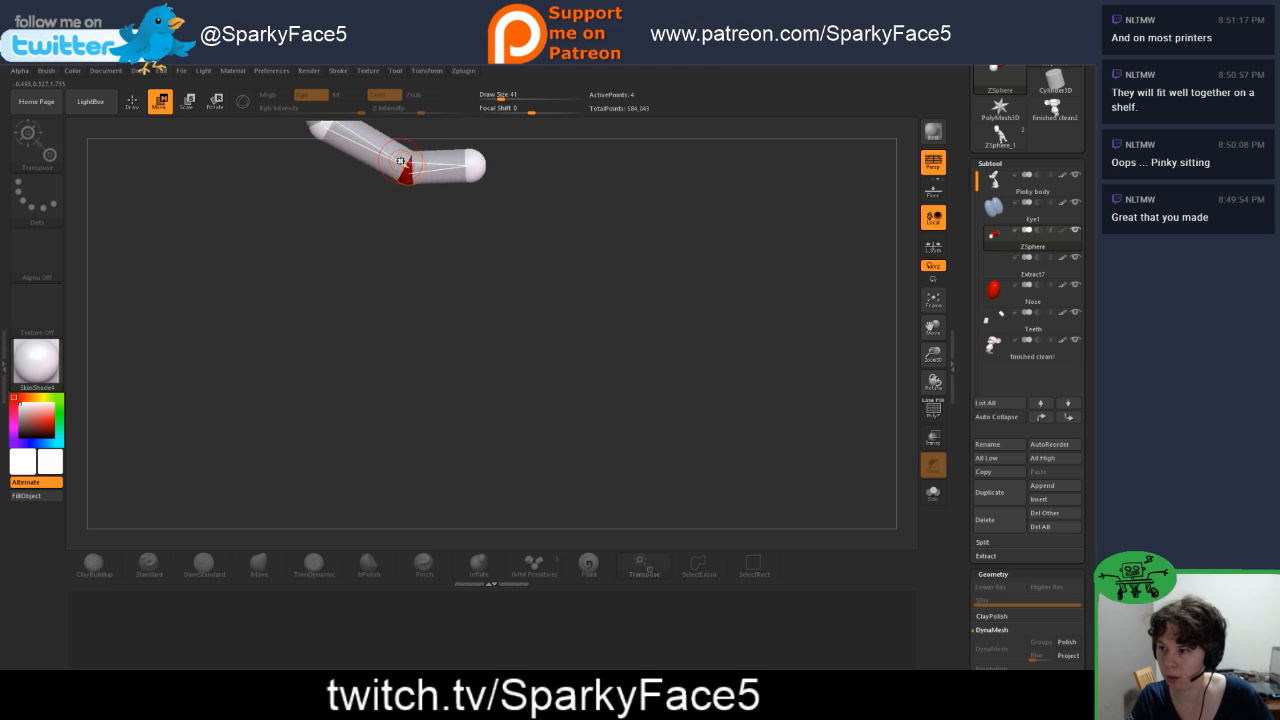
{"action": "left_click_drag", "start_coordinate": [578, 277], "coordinate": [561, 441], "text": "alt"}
{"action": "left_click_drag", "start_coordinate": [294, 283], "coordinate": [281, 279]}
{"action": "left_click_drag", "start_coordinate": [392, 327], "coordinate": [345, 326]}
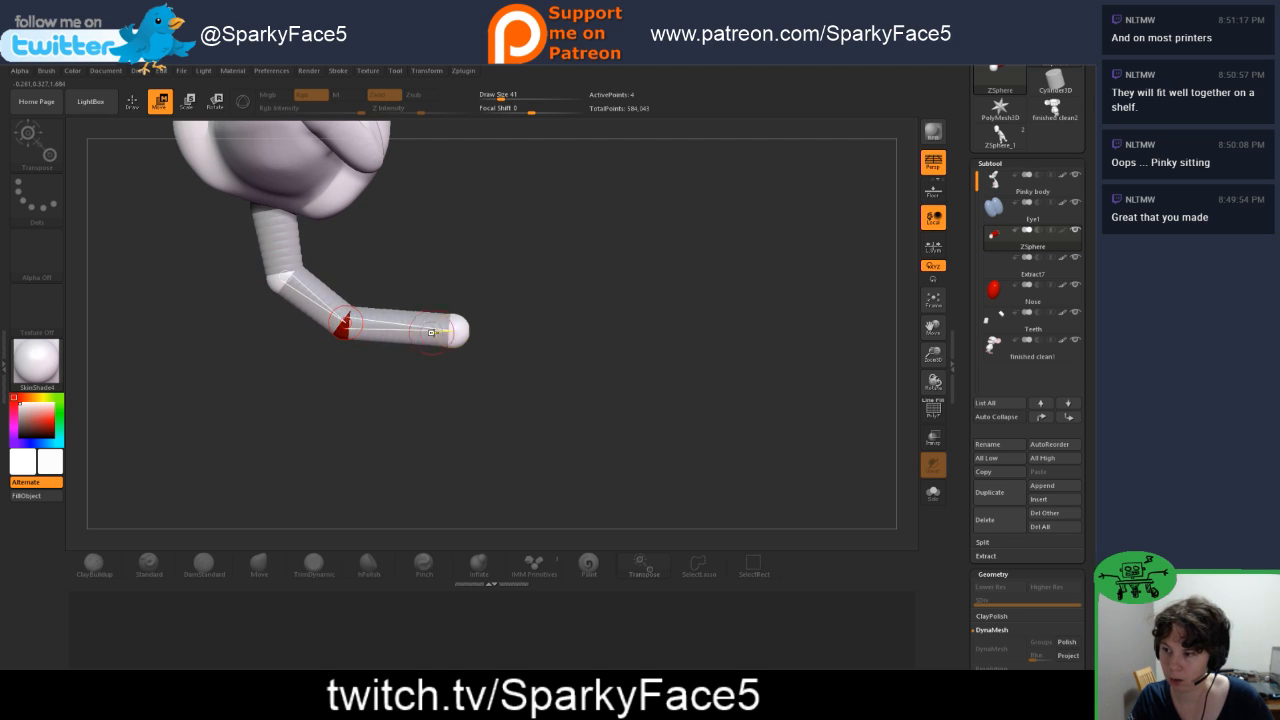
{"action": "left_click_drag", "start_coordinate": [457, 330], "coordinate": [425, 323]}
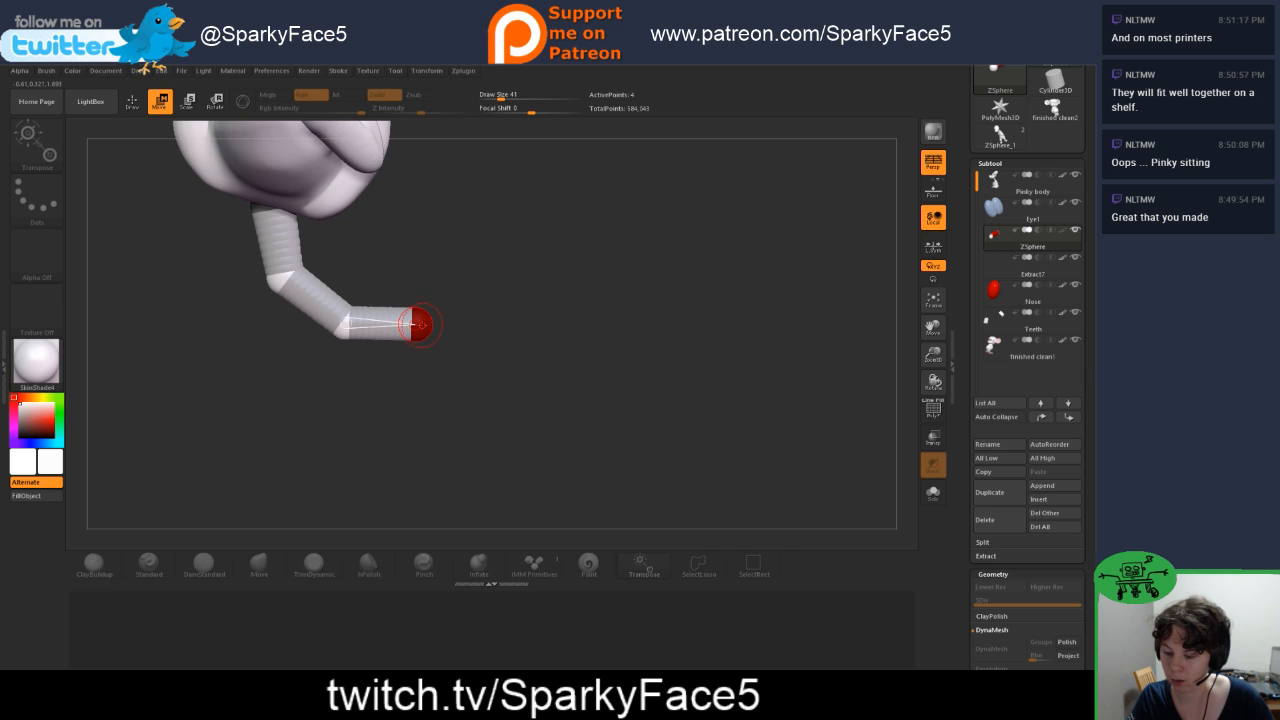
Step: Add a fifth ZSphere at the tail tip and move it outward to continue the tail's sideways curve
{"action": "key", "text": "e"}
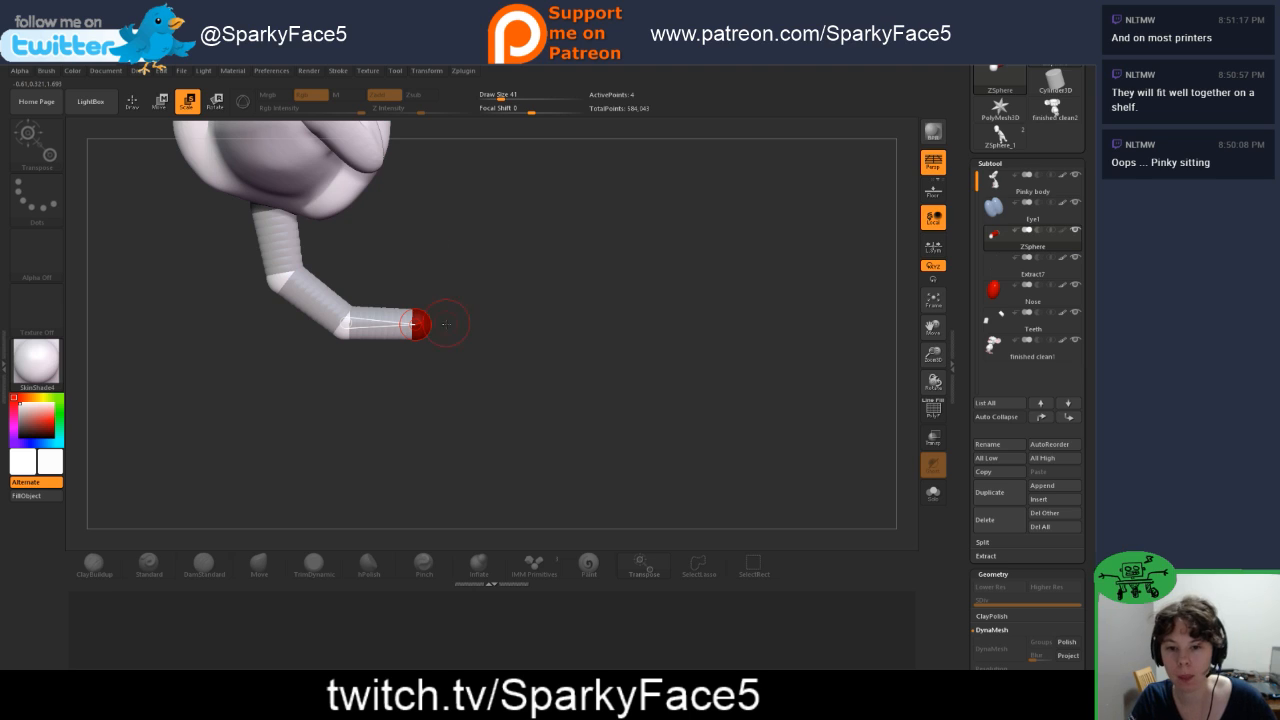
{"action": "key", "text": "q"}
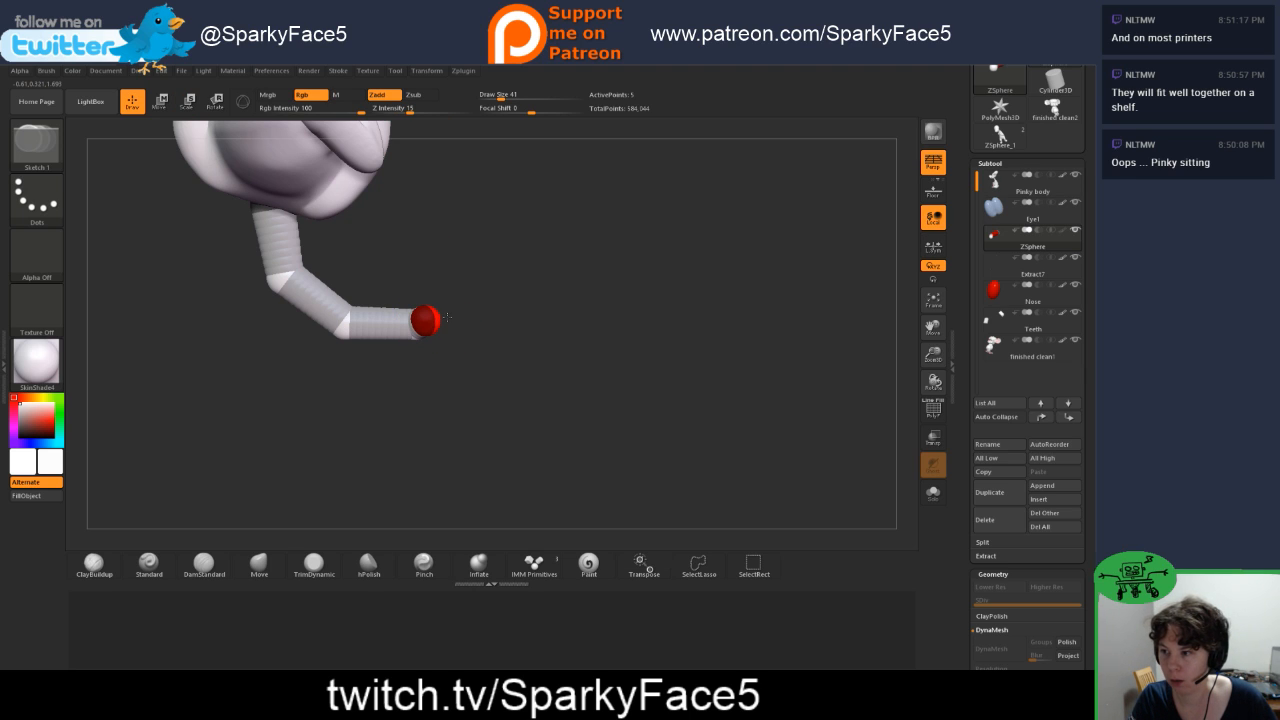
{"action": "mouse_move", "coordinate": [475, 338]}
{"action": "left_mouse_down"}
{"action": "mouse_move", "coordinate": [437, 306]}
{"action": "mouse_move", "coordinate": [497, 276]}
{"action": "left_mouse_up"}
{"action": "key", "text": "w"}
{"action": "key", "text": "e"}
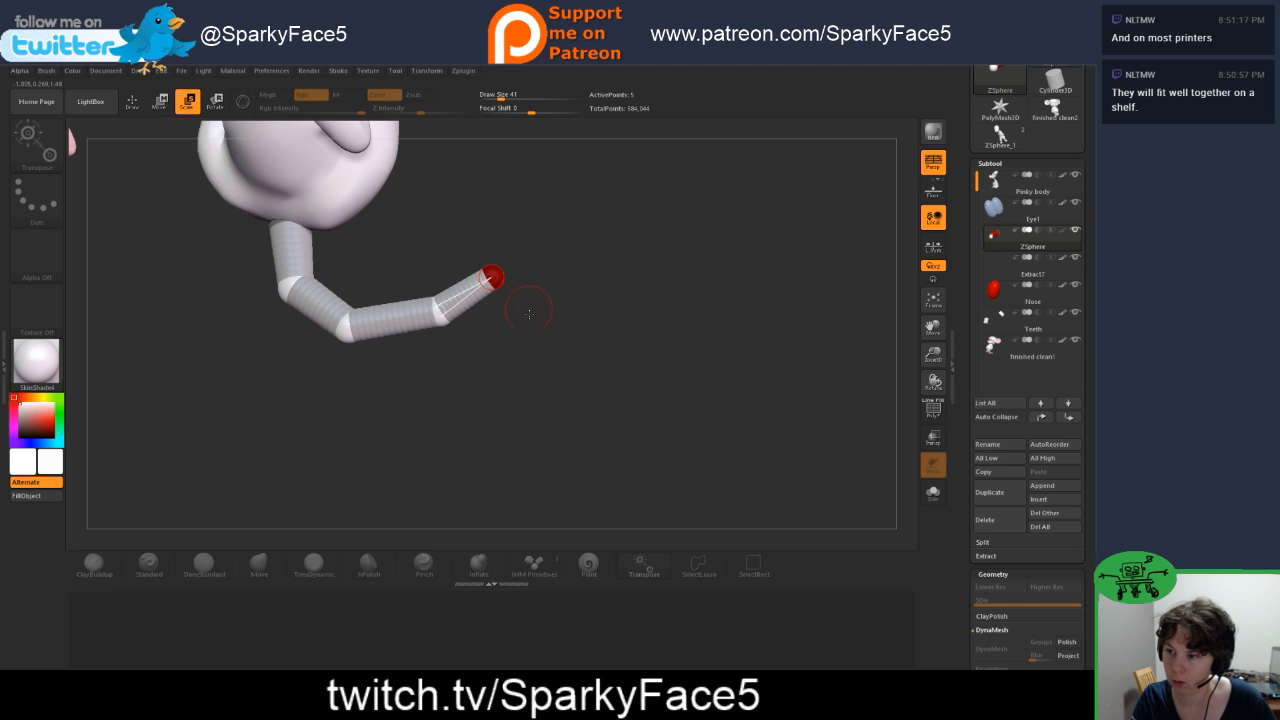
{"action": "left_click_drag", "start_coordinate": [530, 313], "coordinate": [529, 247]}
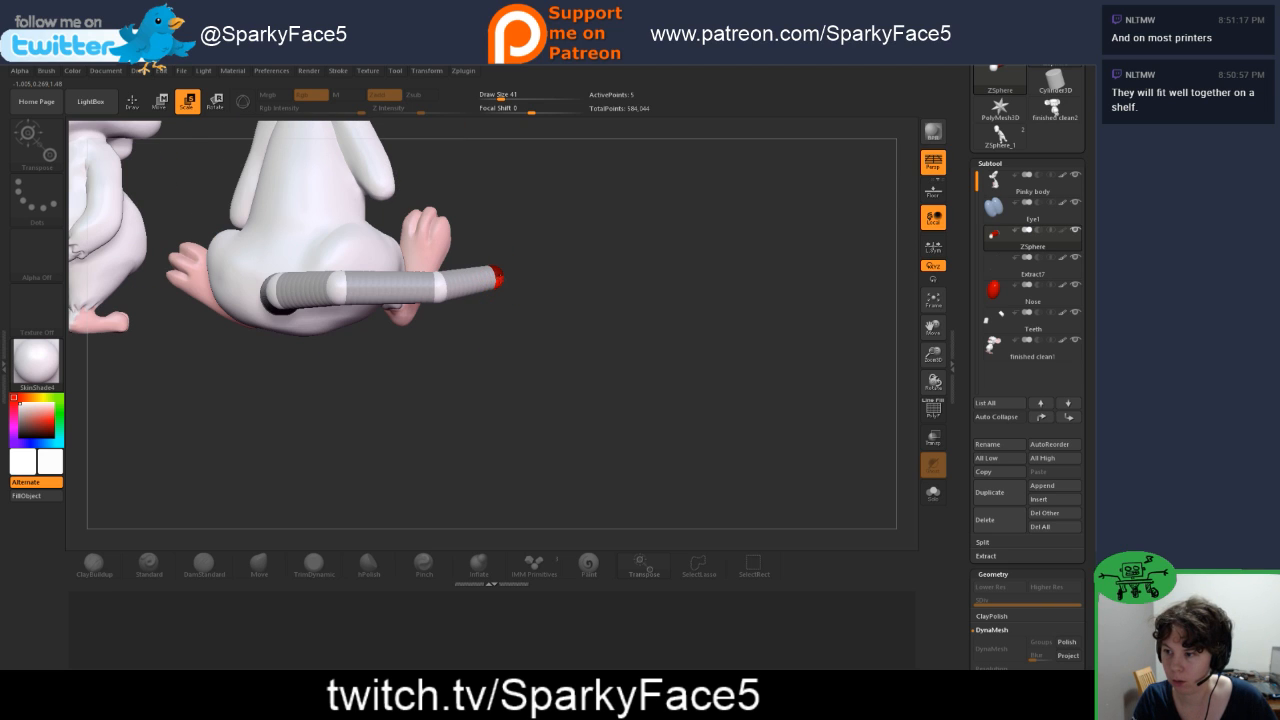
{"action": "key", "text": "w"}
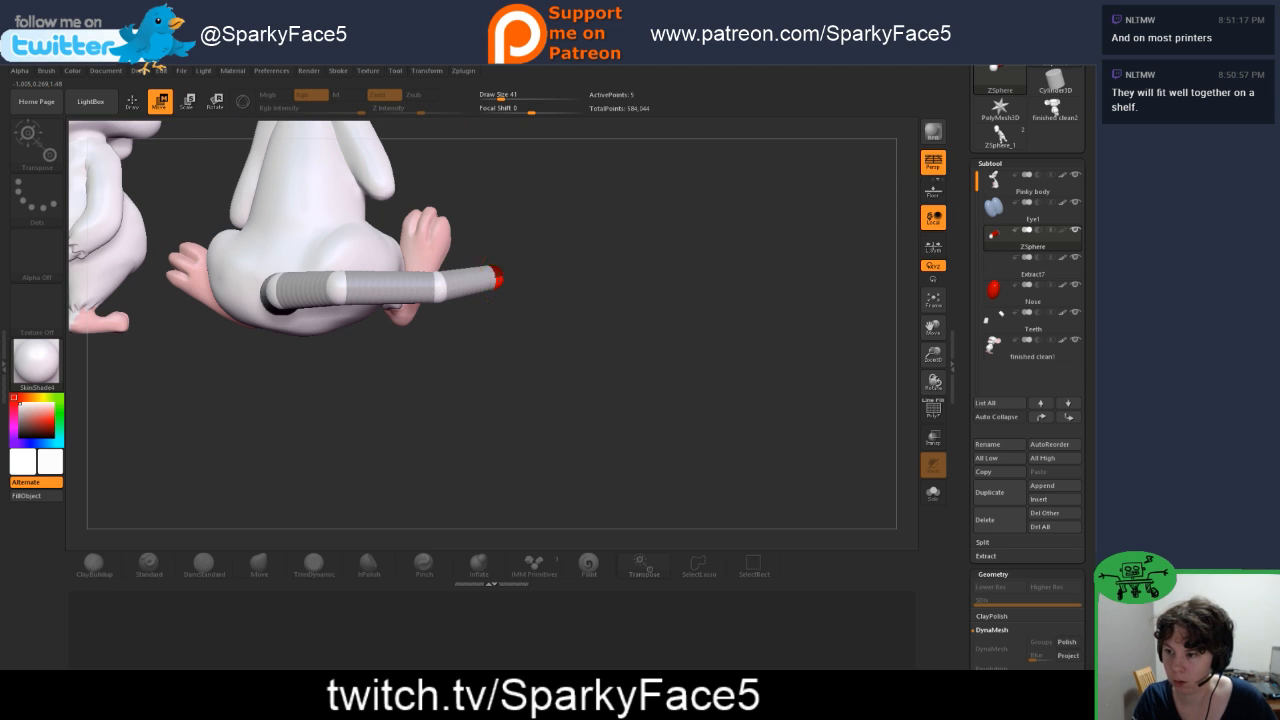
{"action": "left_click_drag", "start_coordinate": [522, 292], "coordinate": [519, 333]}
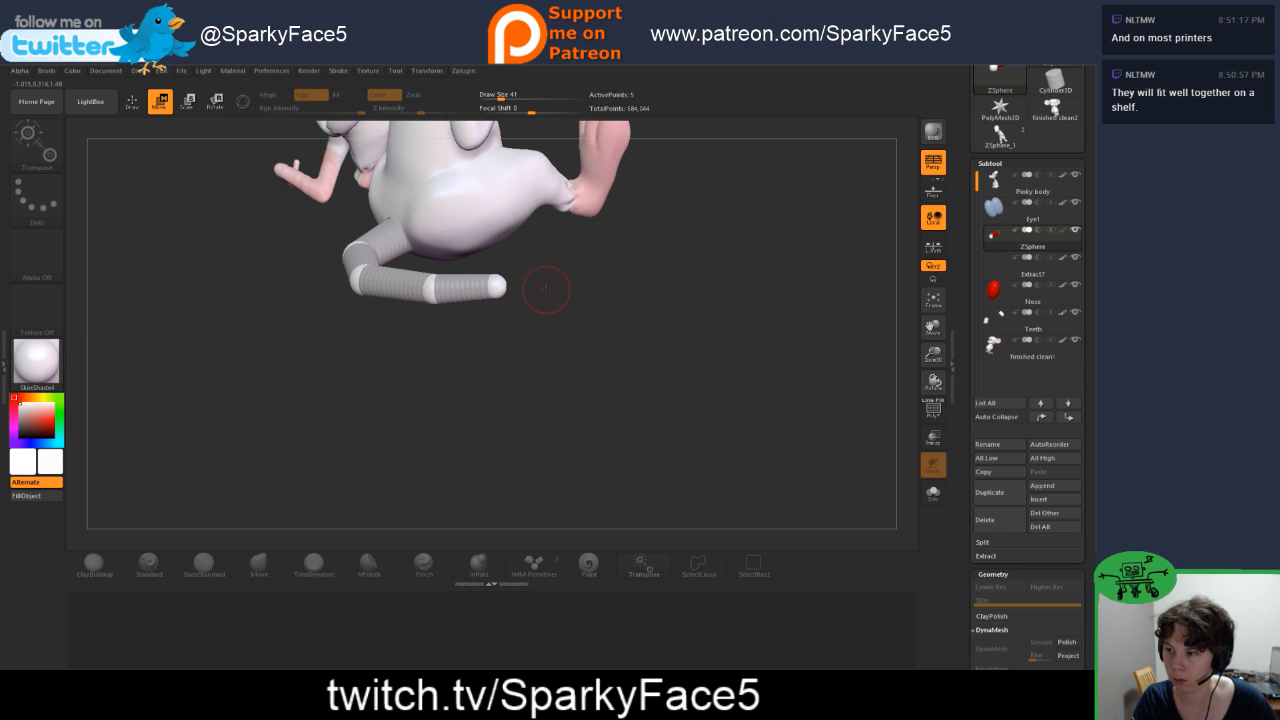
Step: Add a sixth ZSphere at the tail's end, pull it outward along the curve, and shrink it to taper the tip
{"action": "key", "text": "q"}
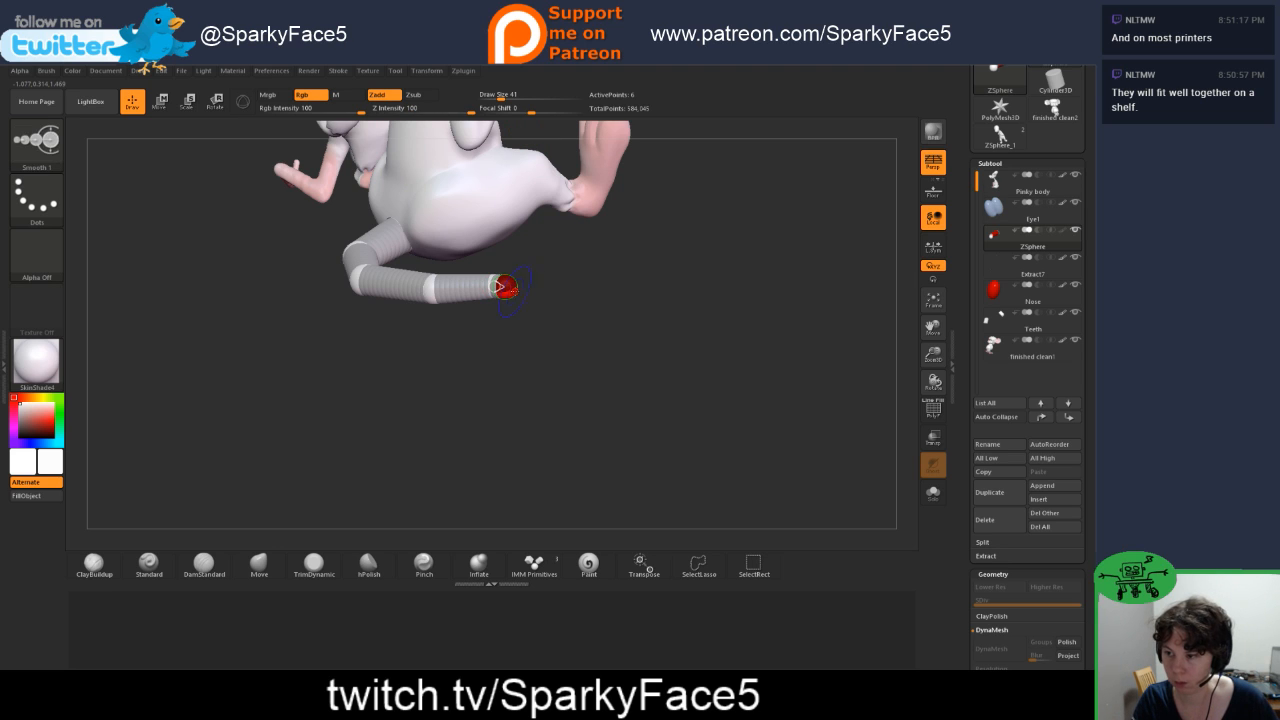
{"action": "key", "text": "w"}
{"action": "left_click_drag", "start_coordinate": [505, 287], "coordinate": [622, 306]}
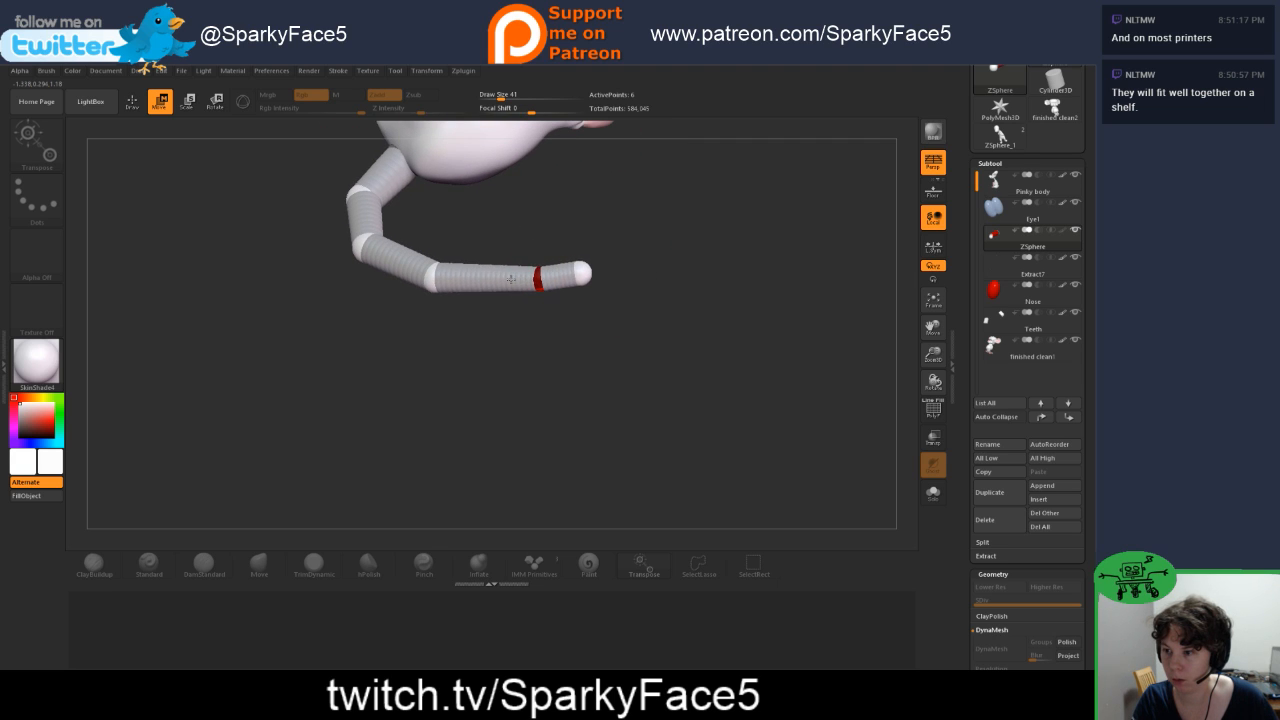
{"action": "left_click_drag", "start_coordinate": [518, 280], "coordinate": [577, 248]}
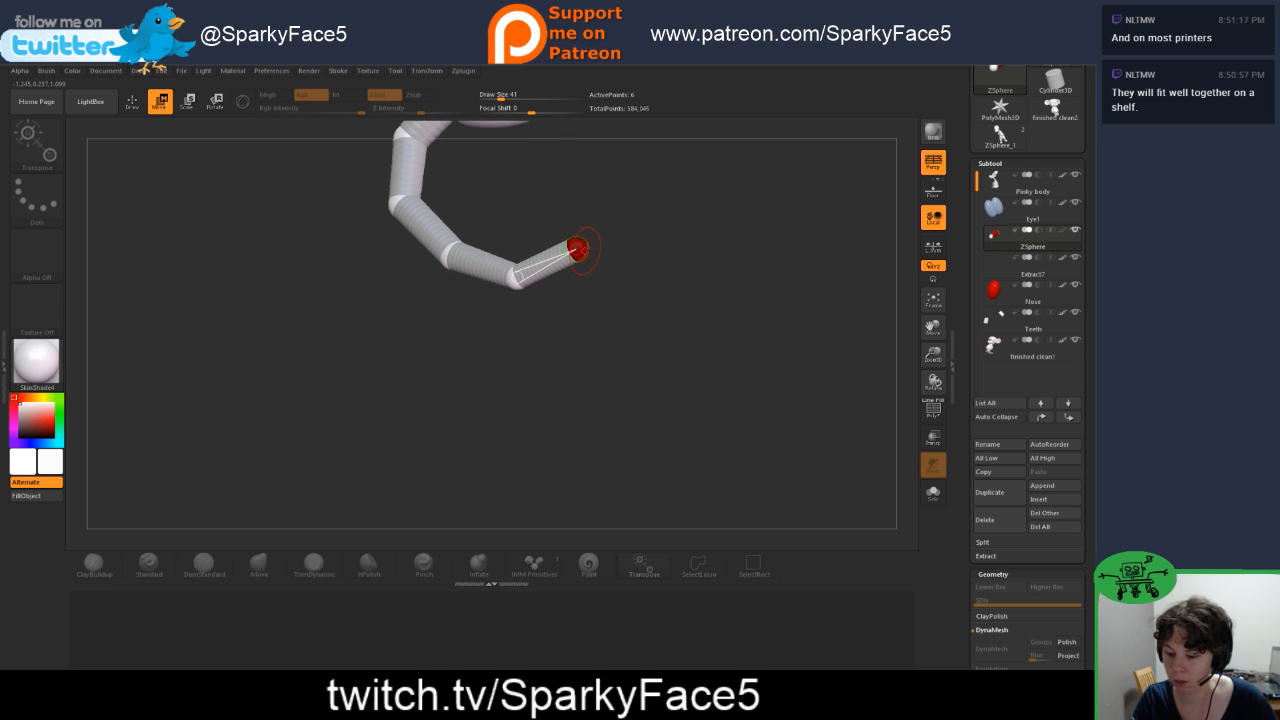
{"action": "key", "text": "e"}
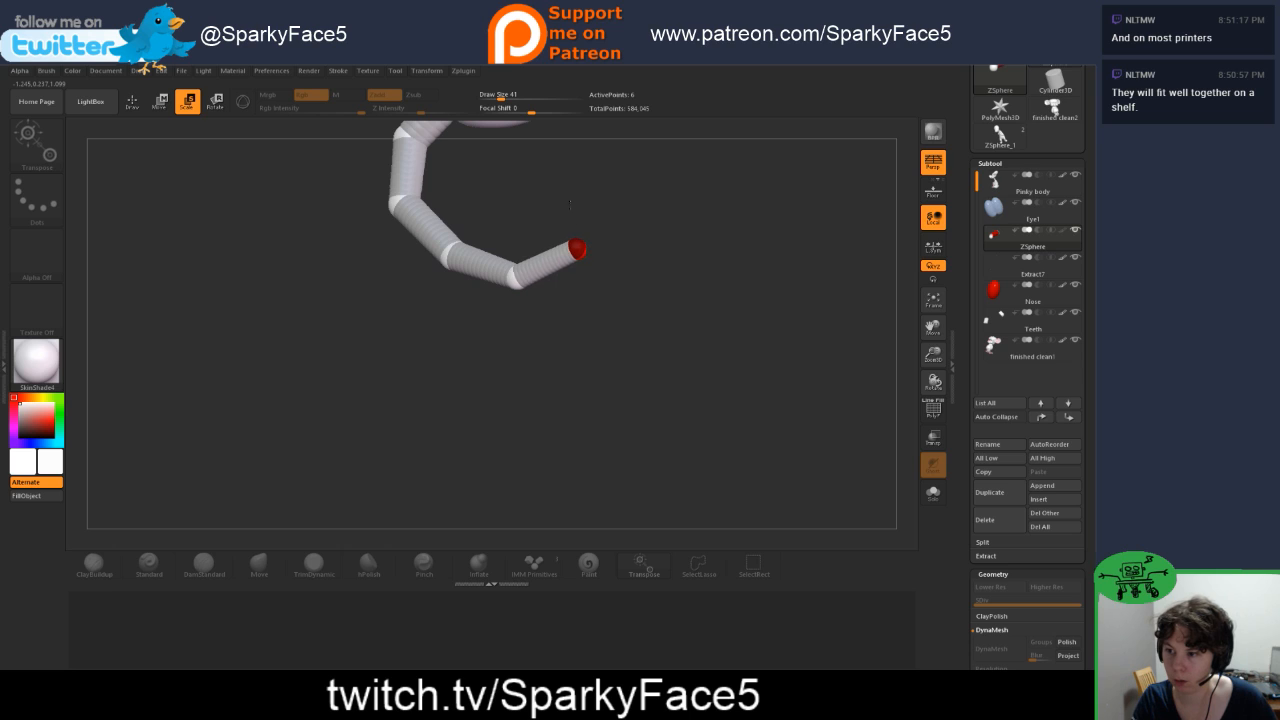
{"action": "key", "text": "y"}
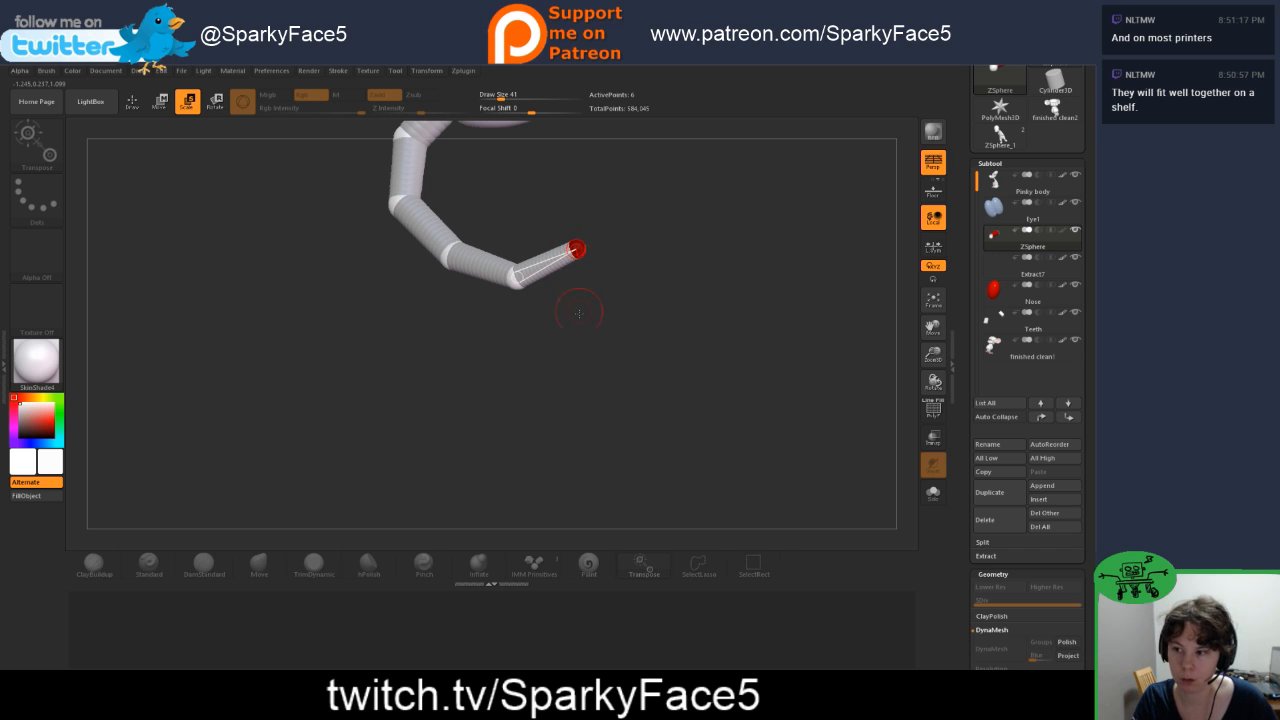
{"action": "left_click_drag", "start_coordinate": [580, 306], "coordinate": [606, 251]}
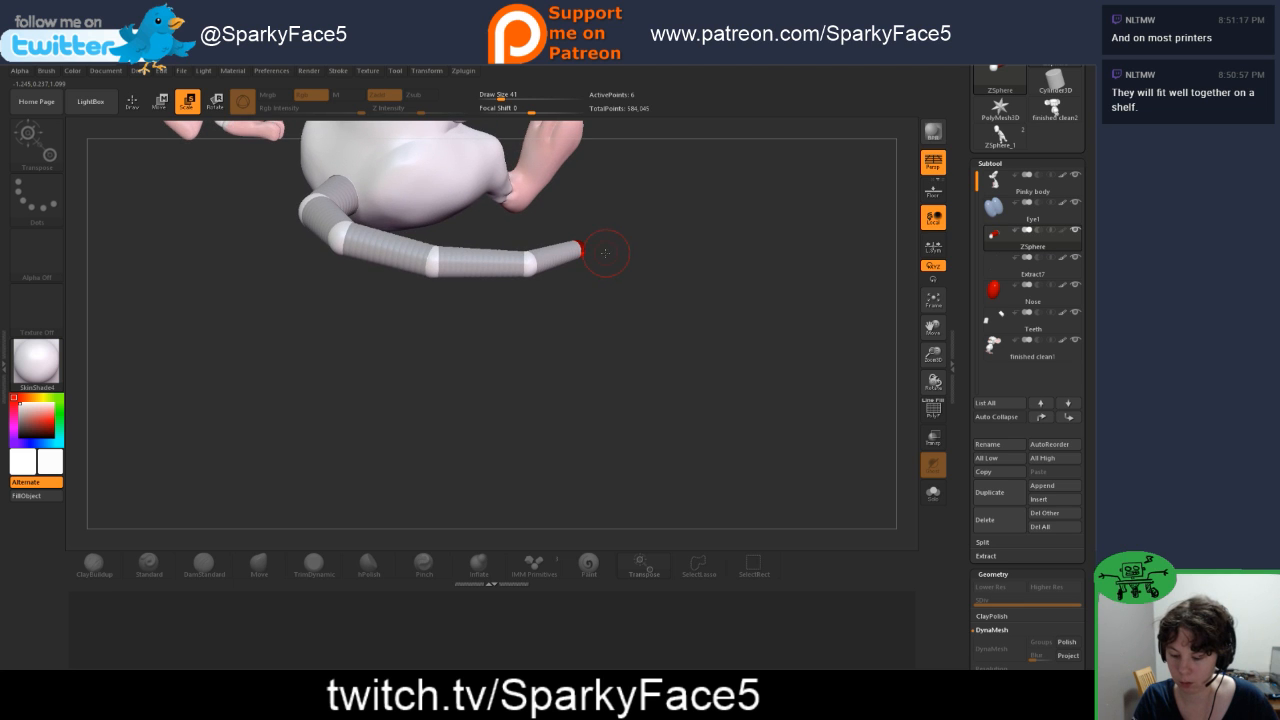
Step: Move the ZSphere joints near the tail's base toward the smaller mouse's side to form a sharp bend behind the rump
{"action": "key", "text": "f"}
{"action": "key", "text": "f"}
{"action": "mouse_move", "coordinate": [767, 392]}
{"action": "left_mouse_down"}
{"action": "mouse_move", "coordinate": [706, 428]}
{"action": "mouse_move", "coordinate": [750, 377]}
{"action": "left_mouse_up"}
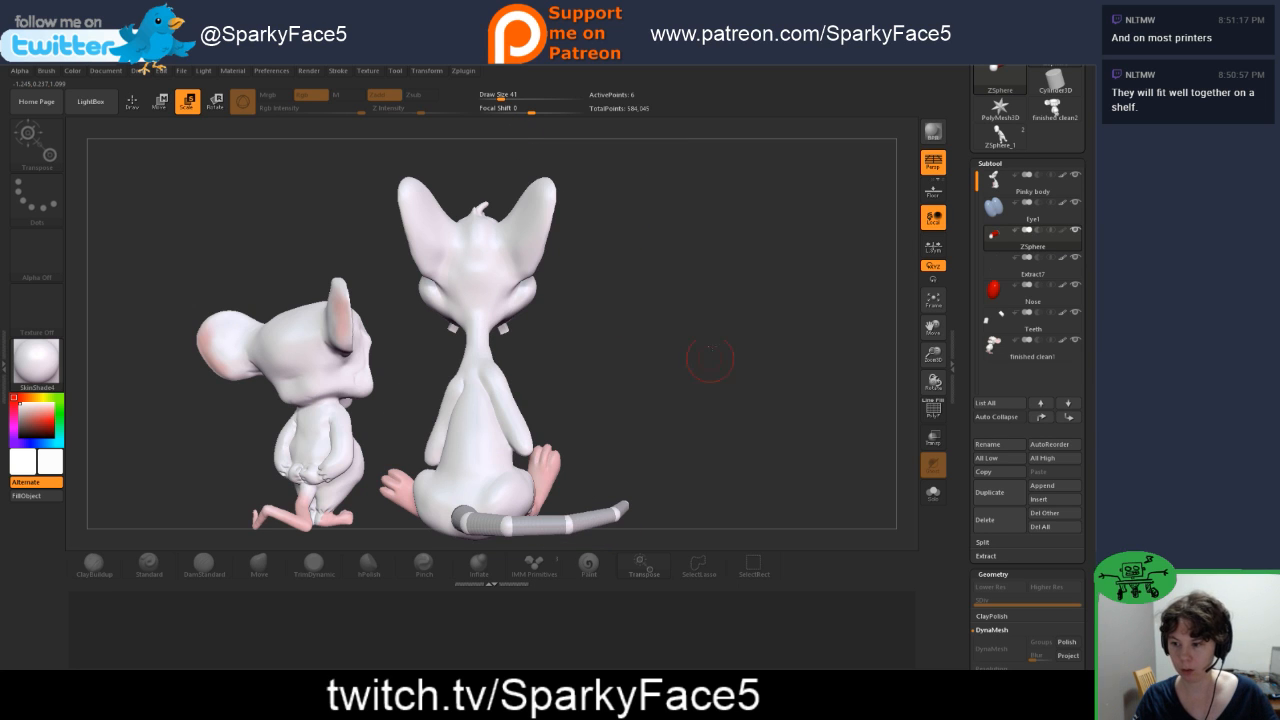
{"action": "left_click_drag", "start_coordinate": [630, 407], "coordinate": [622, 455]}
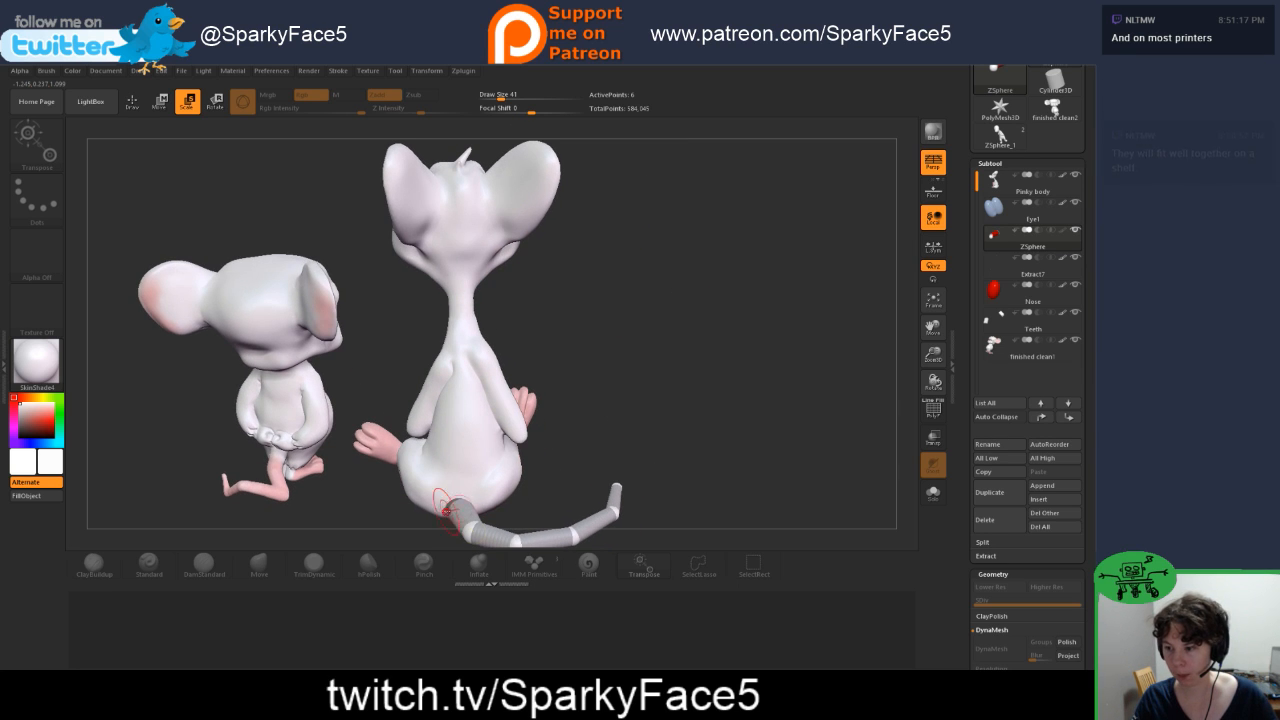
{"action": "left_click_drag", "start_coordinate": [451, 503], "coordinate": [457, 502]}
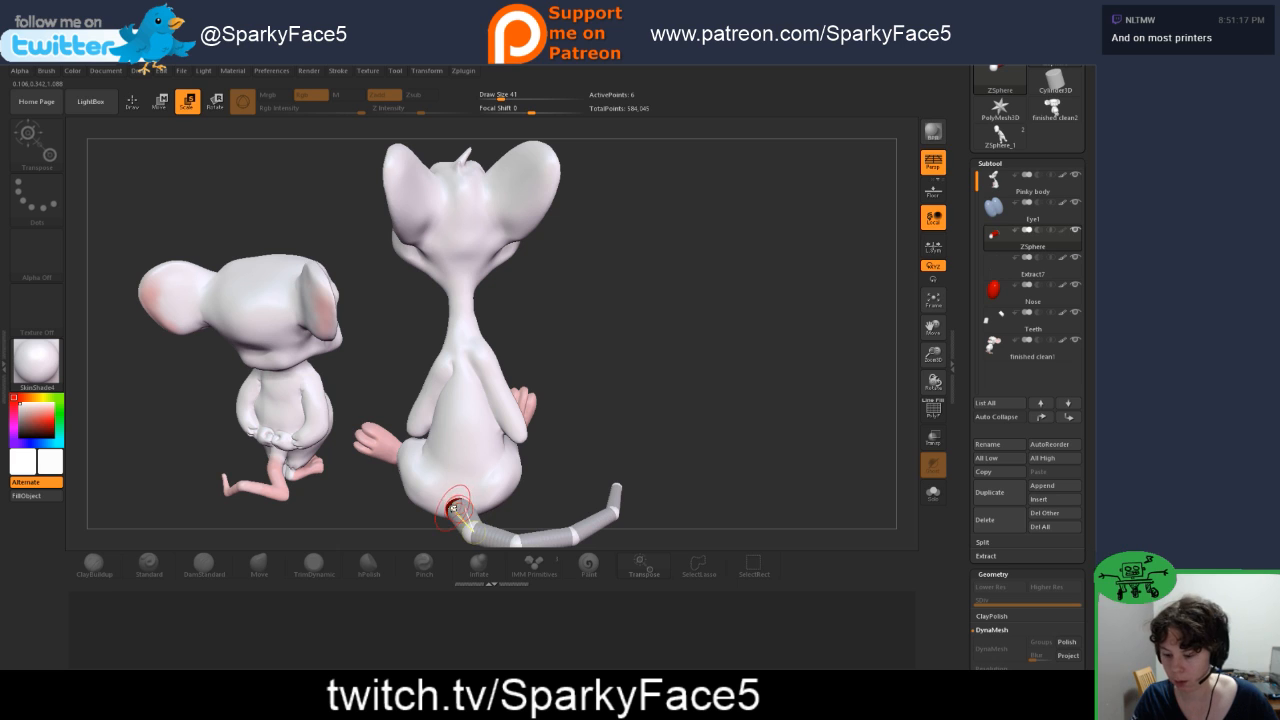
{"action": "key", "text": "w"}
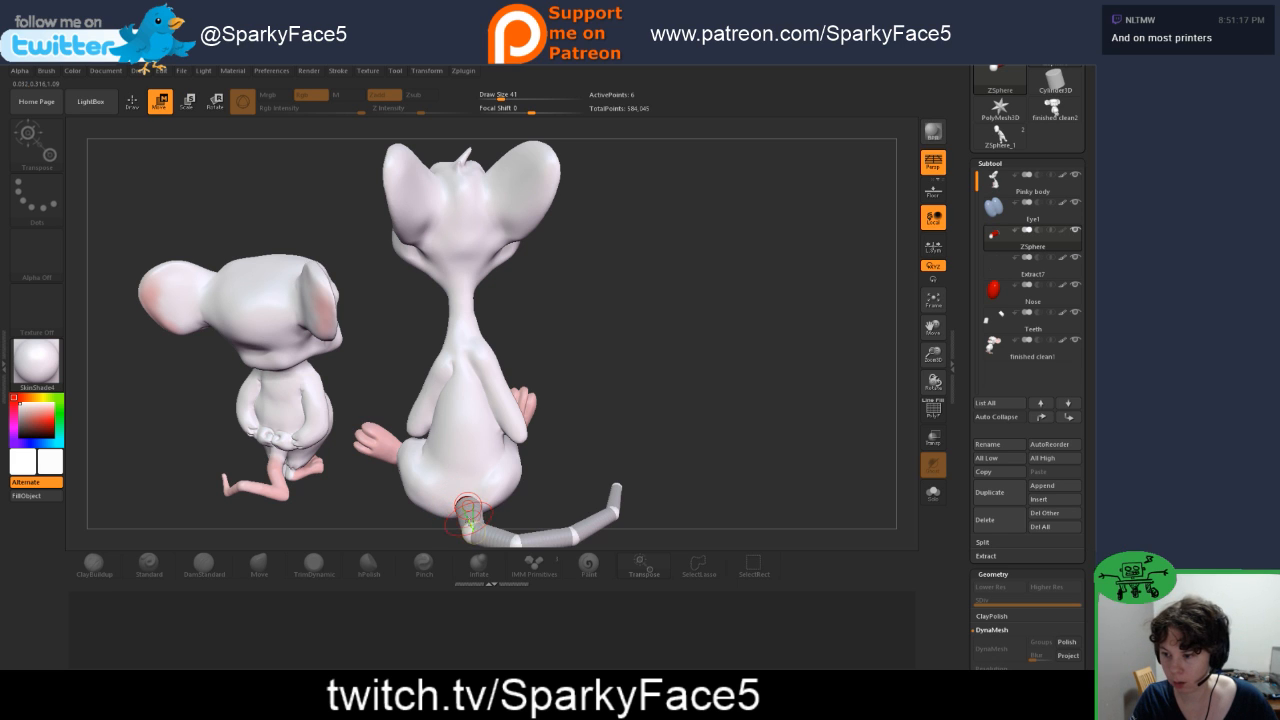
{"action": "left_click_drag", "start_coordinate": [560, 490], "coordinate": [510, 494]}
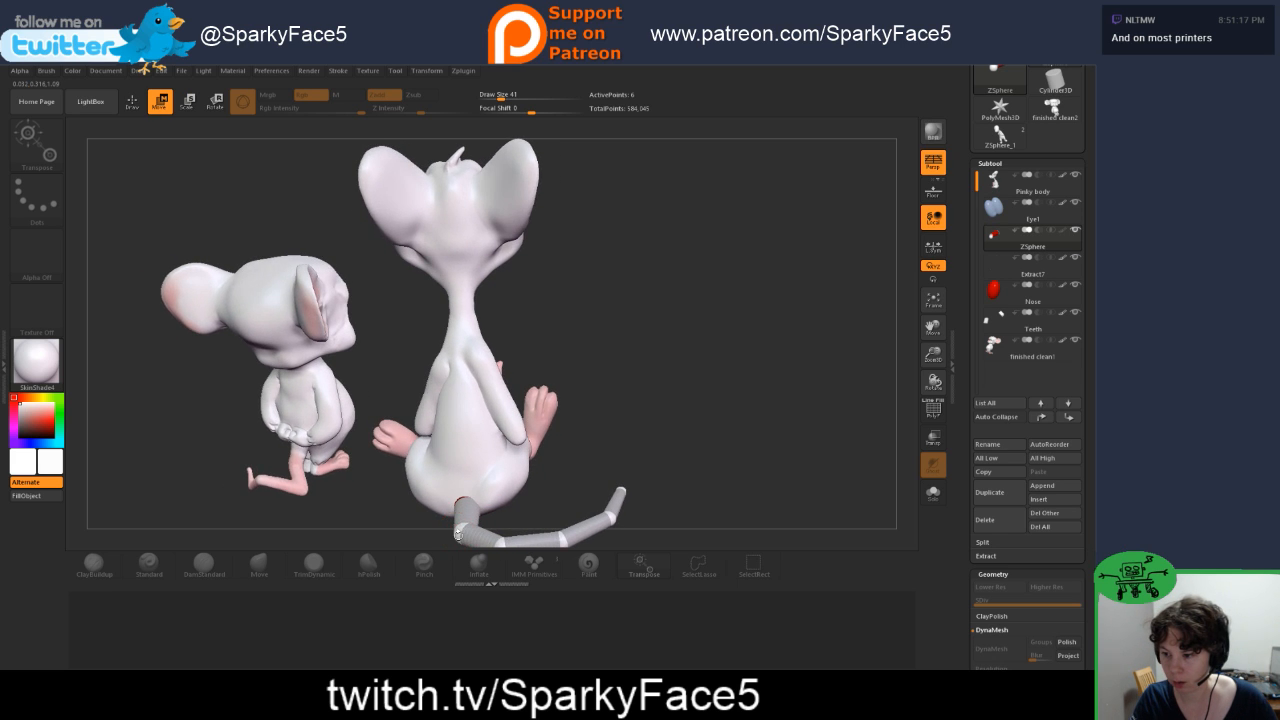
{"action": "left_click_drag", "start_coordinate": [457, 533], "coordinate": [614, 376]}
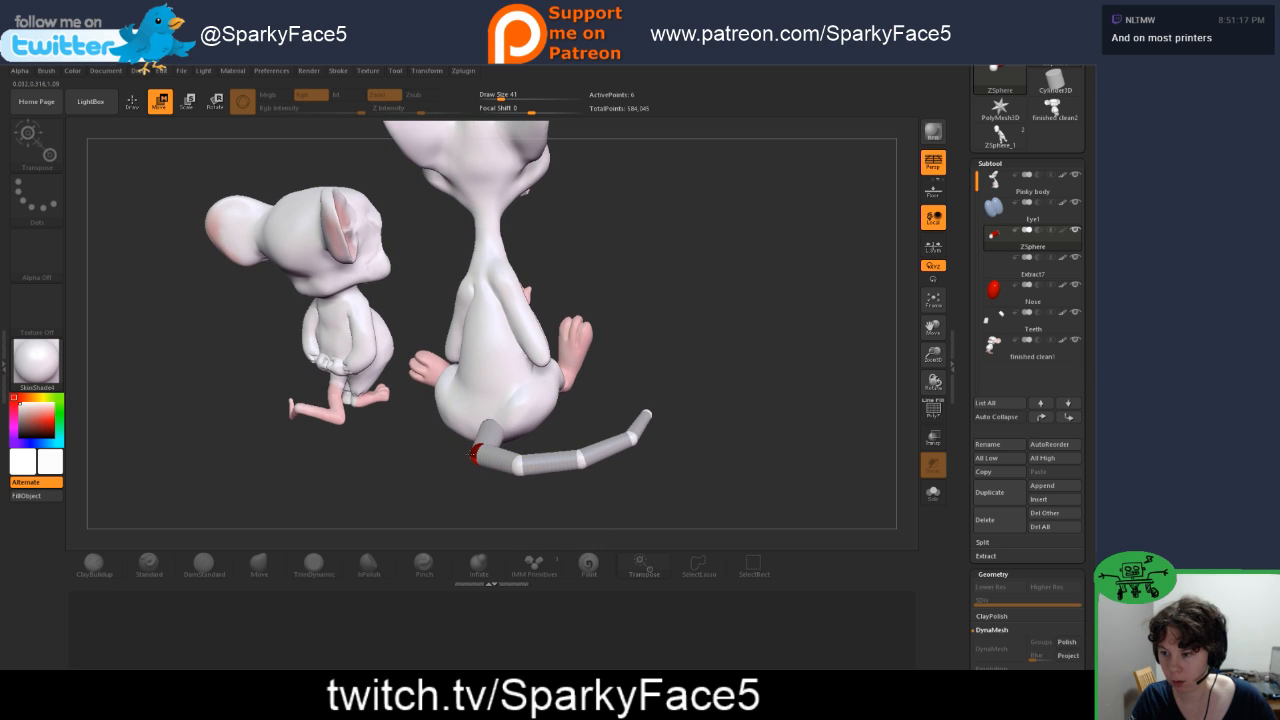
{"action": "left_click_drag", "start_coordinate": [515, 463], "coordinate": [451, 474]}
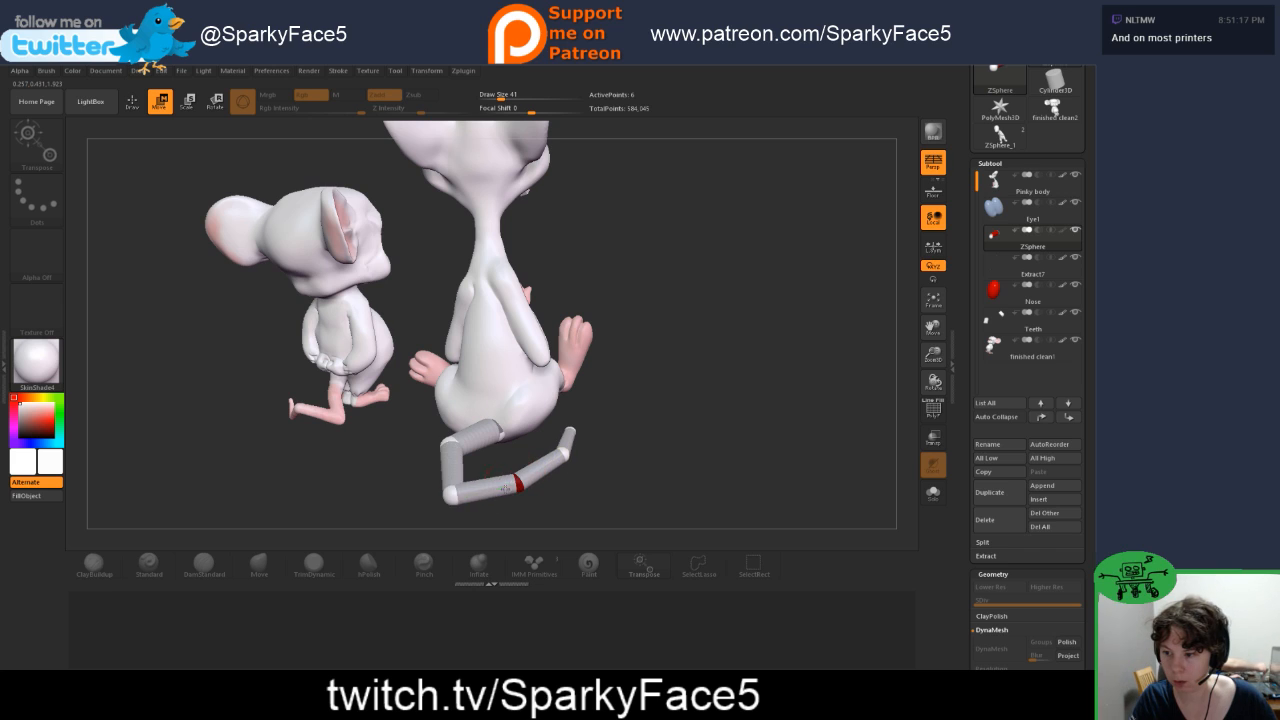
Step: Adjust the middle and outer tail ZSpheres so the tail doubles back in a curl behind the seated mouse
{"action": "left_click_drag", "start_coordinate": [504, 496], "coordinate": [507, 487]}
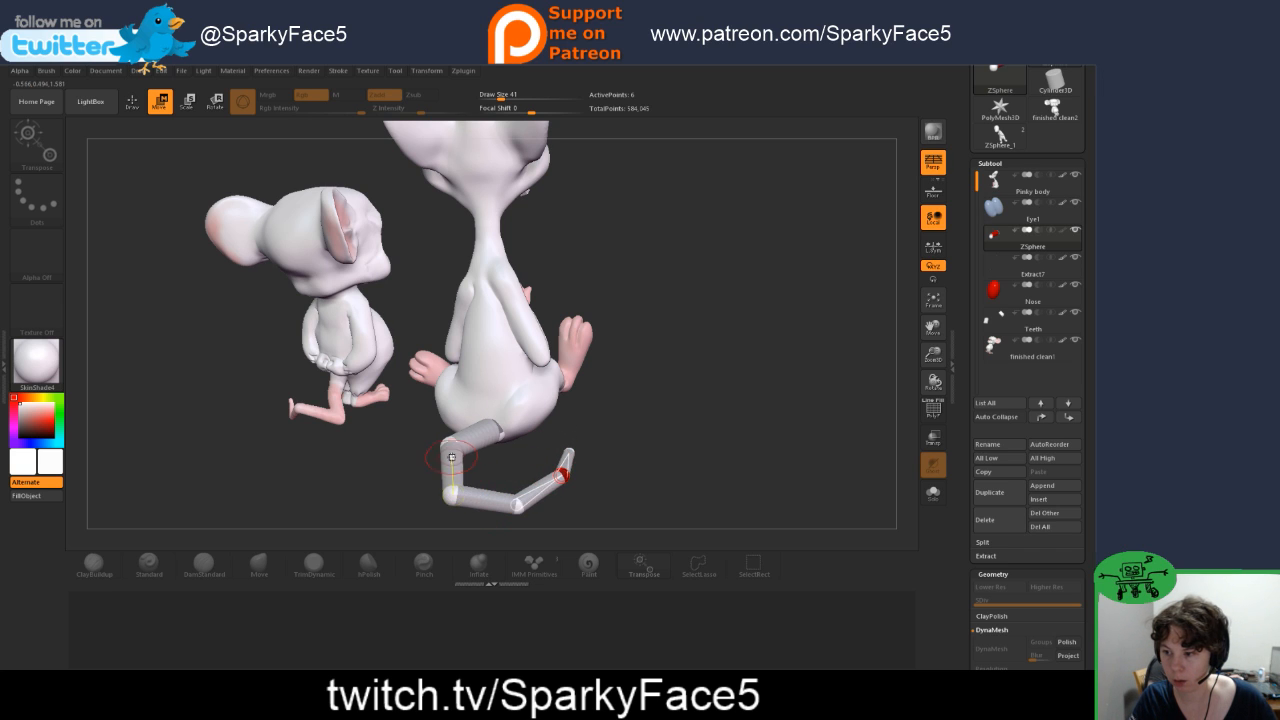
{"action": "left_click_drag", "start_coordinate": [446, 470], "coordinate": [437, 465]}
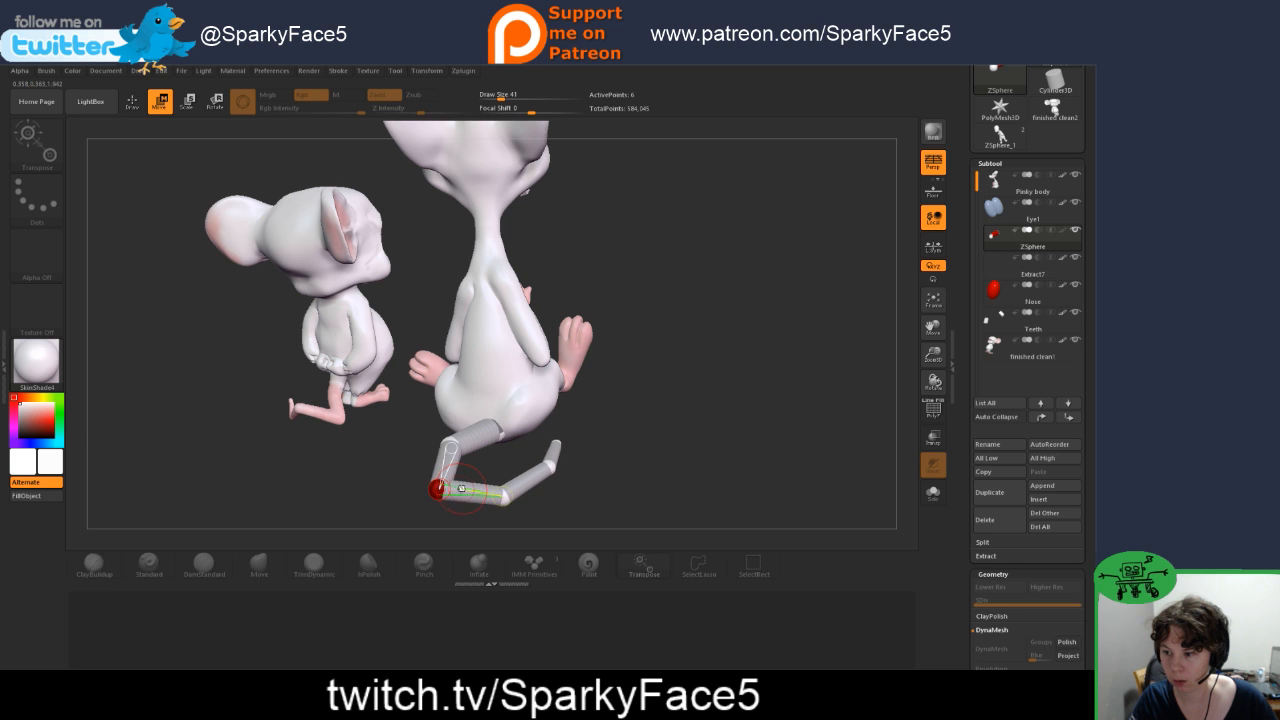
{"action": "left_click_drag", "start_coordinate": [505, 496], "coordinate": [498, 512]}
{"action": "left_click_drag", "start_coordinate": [635, 442], "coordinate": [574, 421]}
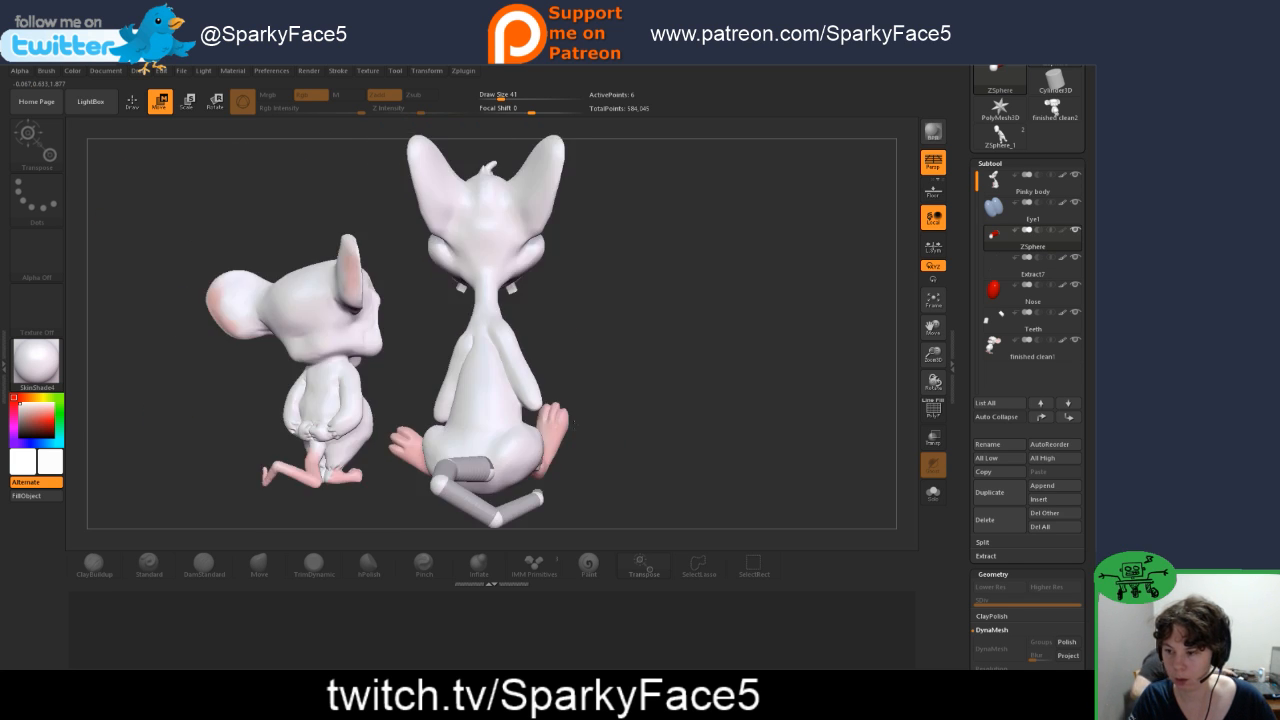
{"action": "left_click_drag", "start_coordinate": [498, 520], "coordinate": [528, 490]}
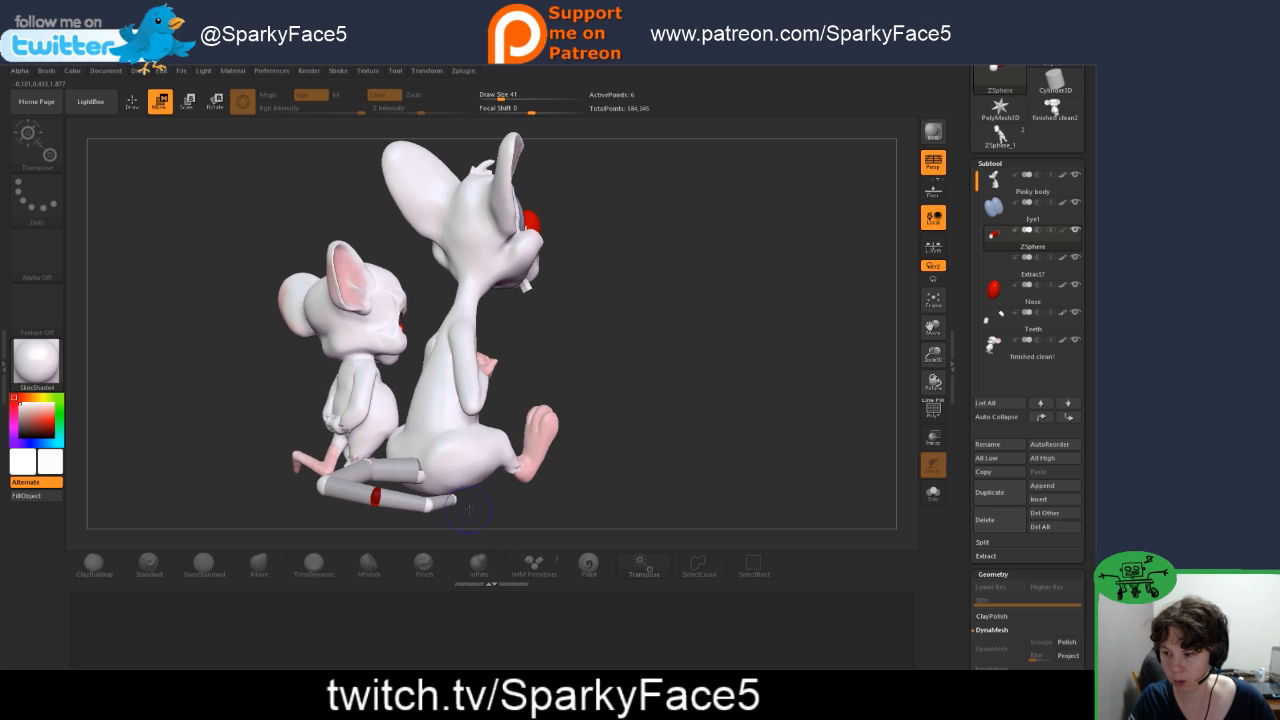
{"action": "mouse_move", "coordinate": [428, 507]}
{"action": "left_mouse_down"}
{"action": "mouse_move", "coordinate": [495, 492]}
{"action": "mouse_move", "coordinate": [482, 511]}
{"action": "left_mouse_up"}
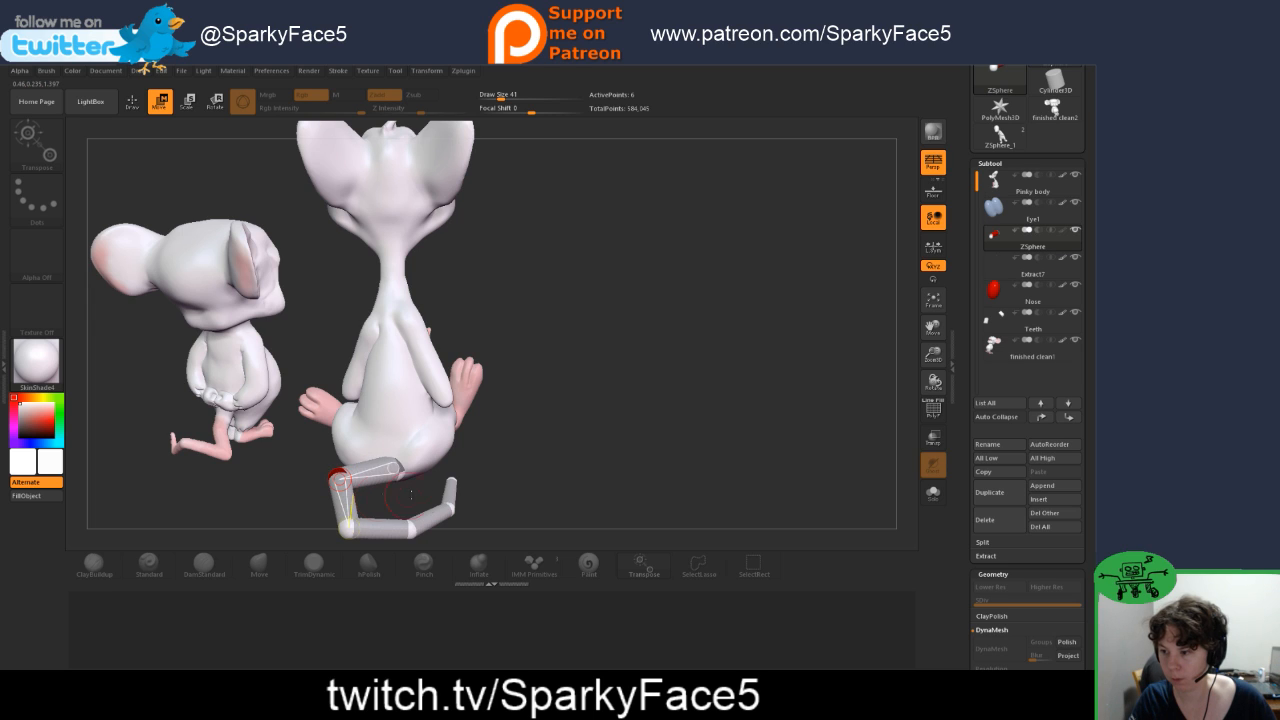
Step: Reshape the curled tail by moving its bend and outer joints so it rests near the height of the mouse's base
{"action": "mouse_move", "coordinate": [322, 516]}
{"action": "left_mouse_down"}
{"action": "mouse_move", "coordinate": [326, 490]}
{"action": "mouse_move", "coordinate": [342, 506]}
{"action": "left_mouse_up"}
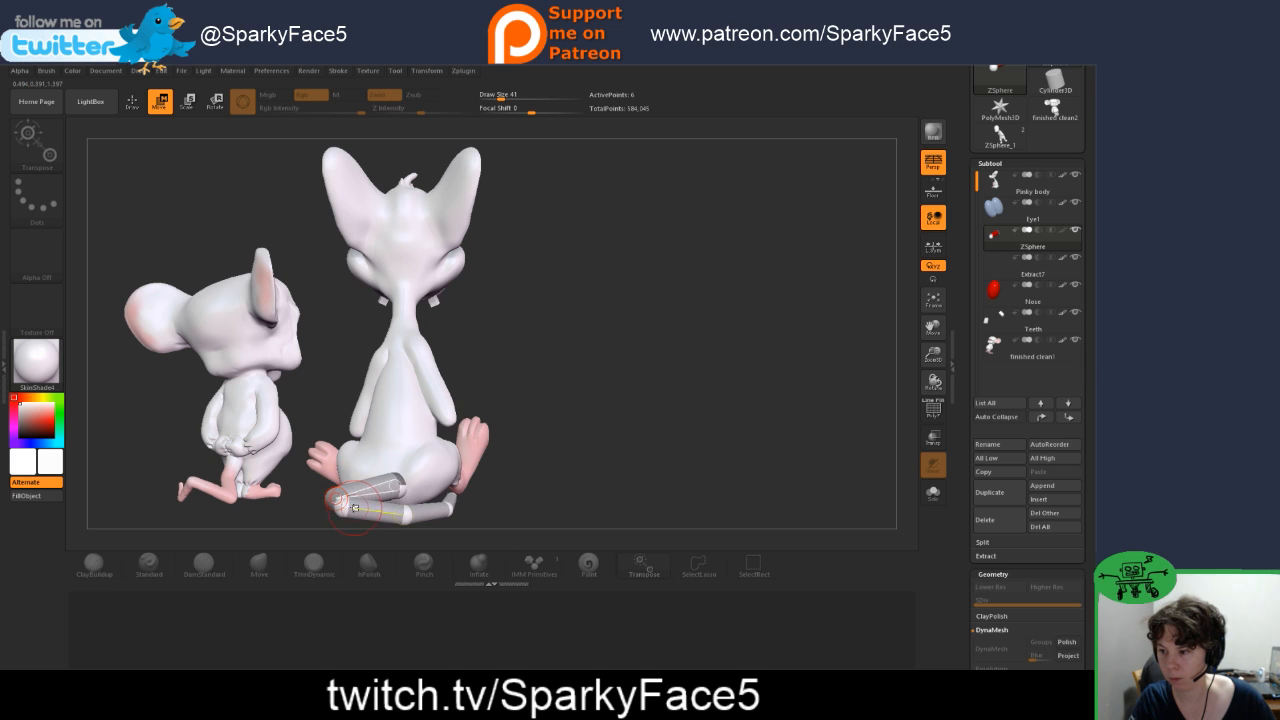
{"action": "left_click_drag", "start_coordinate": [407, 517], "coordinate": [412, 506]}
{"action": "left_click_drag", "start_coordinate": [493, 488], "coordinate": [369, 514]}
{"action": "left_click_drag", "start_coordinate": [456, 500], "coordinate": [417, 511]}
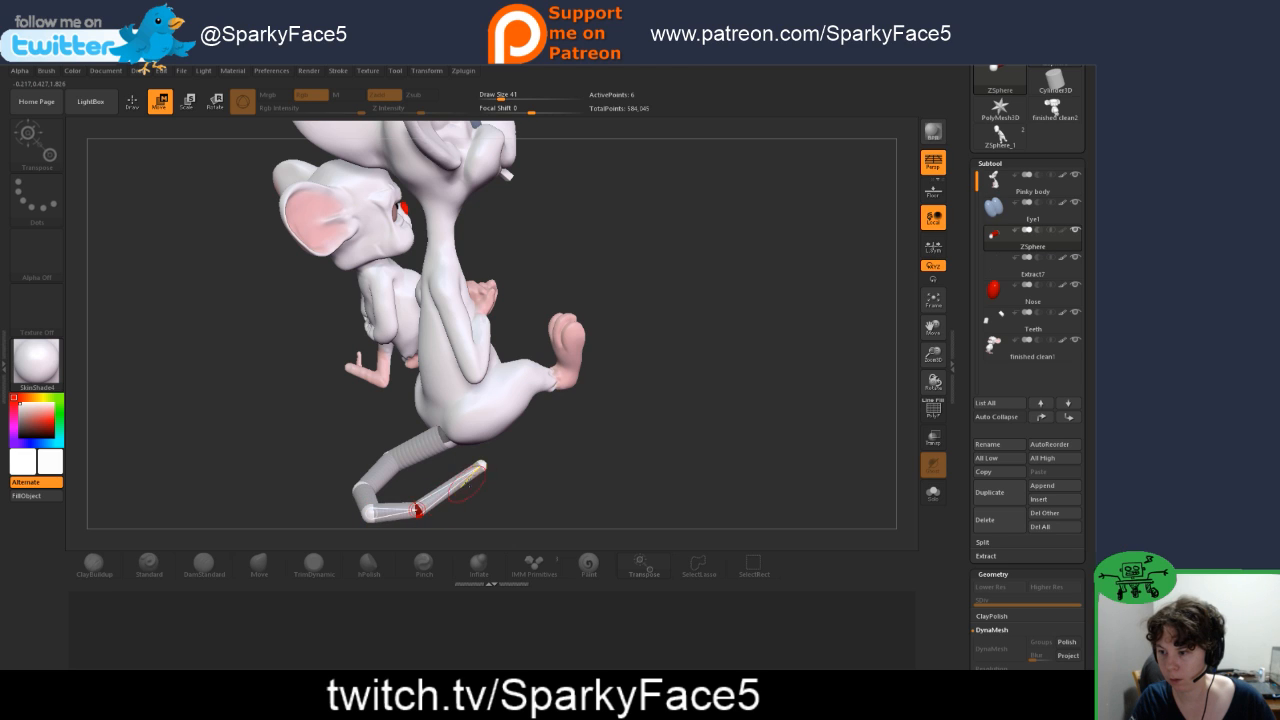
{"action": "left_click_drag", "start_coordinate": [480, 468], "coordinate": [525, 375]}
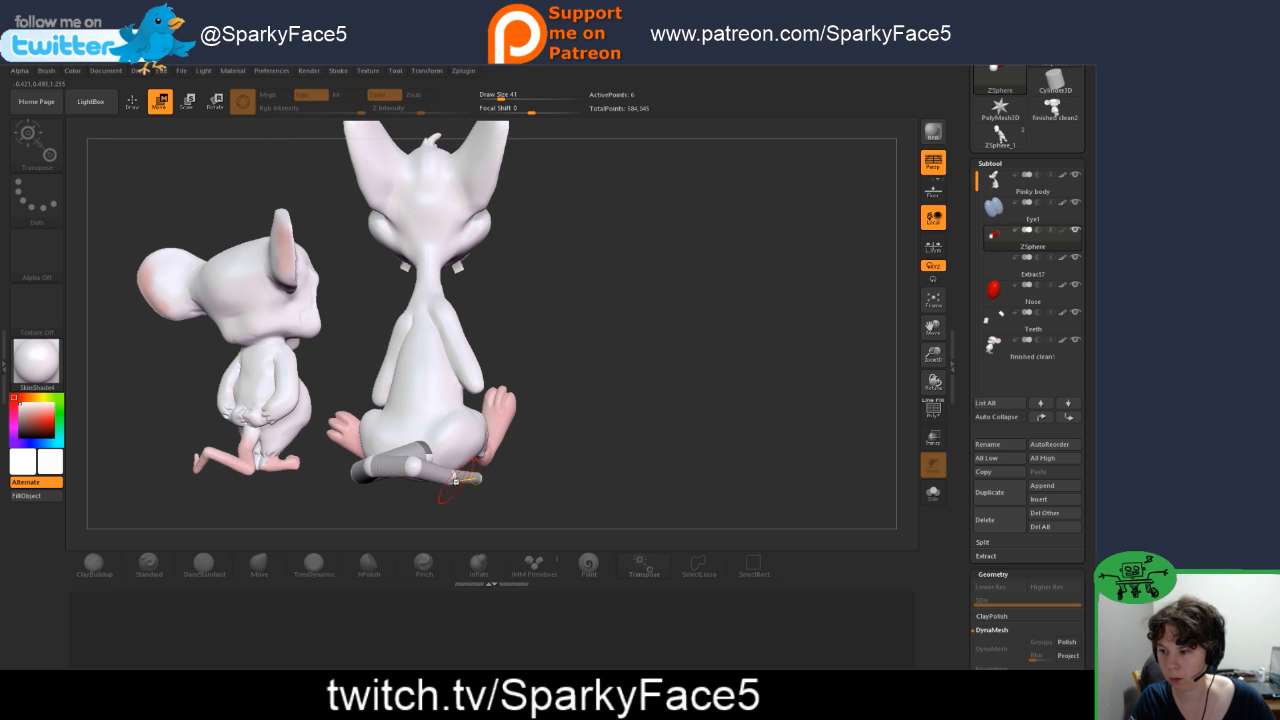
Step: Undo unwanted tail-joint moves and reposition the outer ZSpheres so the tip curls back toward the large mouse's rump
{"action": "left_click_drag", "start_coordinate": [452, 474], "coordinate": [453, 457]}
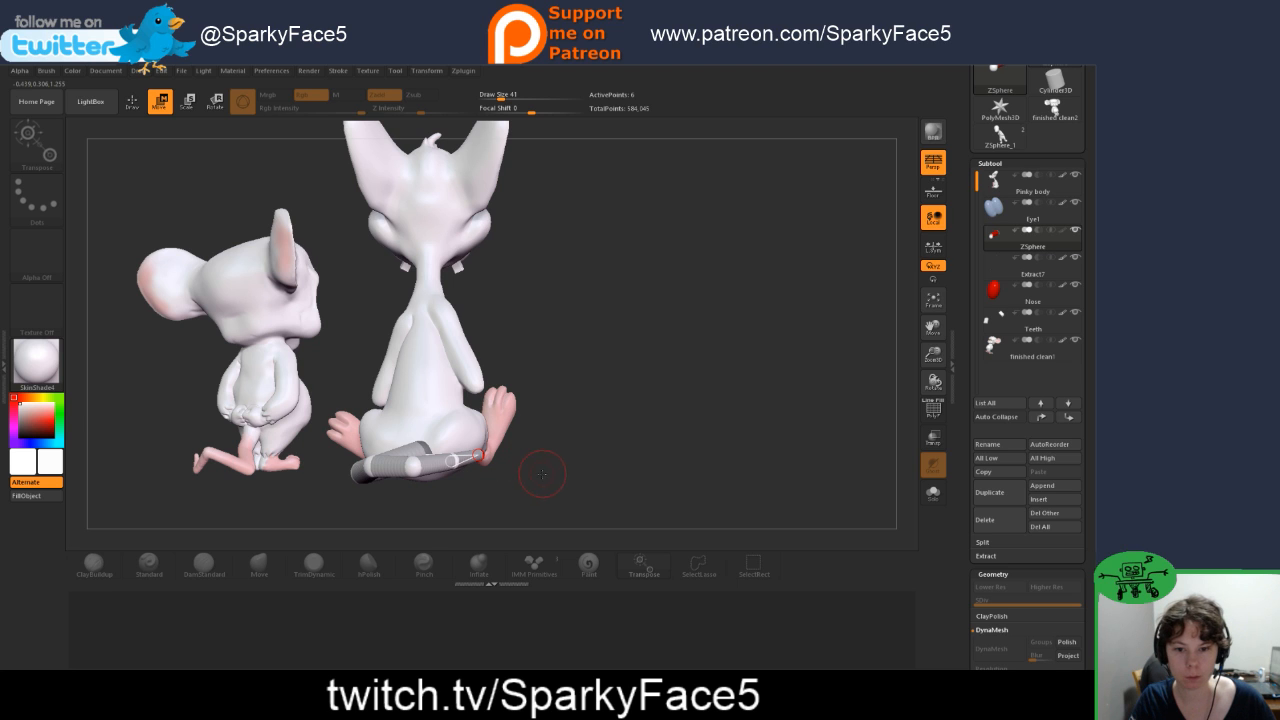
{"action": "left_click_drag", "start_coordinate": [507, 489], "coordinate": [524, 483]}
{"action": "key", "text": "ctrl+z"}
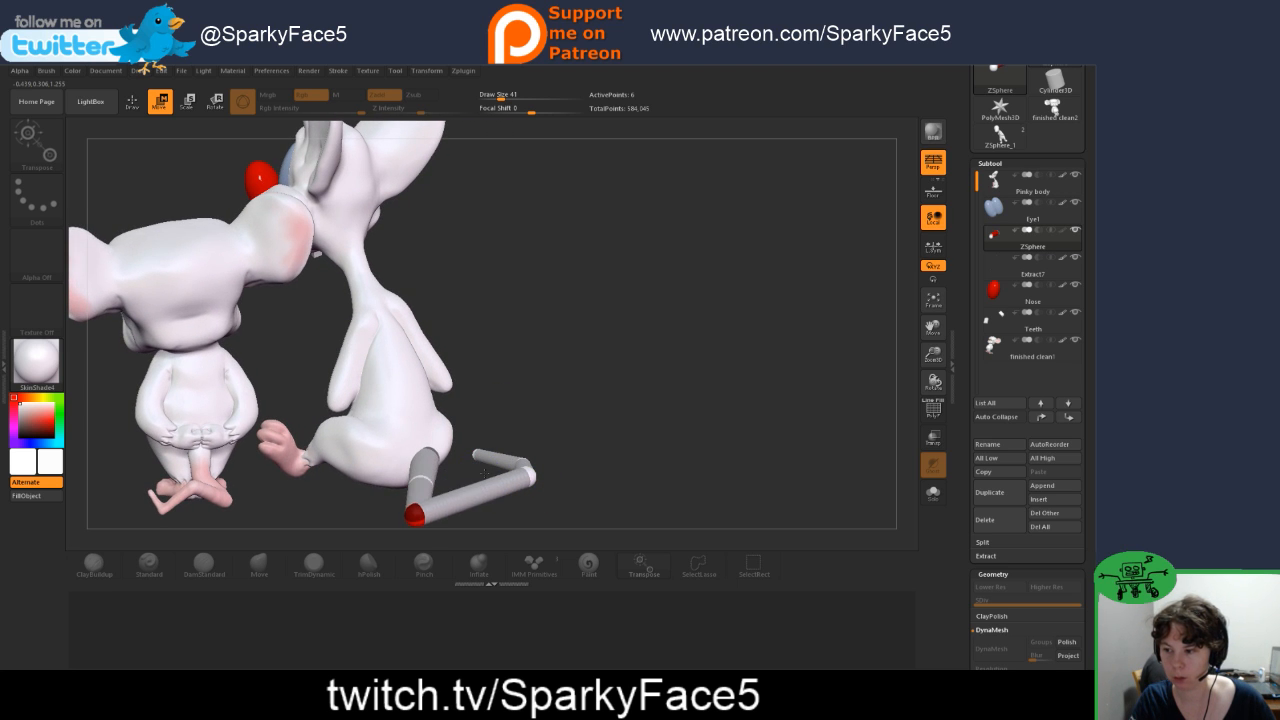
{"action": "key", "text": "ctrl+z"}
{"action": "mouse_move", "coordinate": [530, 447]}
{"action": "left_mouse_down"}
{"action": "mouse_move", "coordinate": [562, 440]}
{"action": "mouse_move", "coordinate": [480, 452]}
{"action": "mouse_move", "coordinate": [503, 440]}
{"action": "mouse_move", "coordinate": [446, 428]}
{"action": "mouse_move", "coordinate": [438, 443]}
{"action": "mouse_move", "coordinate": [457, 485]}
{"action": "mouse_move", "coordinate": [512, 474]}
{"action": "mouse_move", "coordinate": [539, 447]}
{"action": "left_mouse_up"}
{"action": "left_click_drag", "start_coordinate": [523, 393], "coordinate": [536, 393]}
Step: Insert four extra ZSpheres along the tail's segments and shift the joints to round out the angular curl
{"action": "key", "text": "q"}
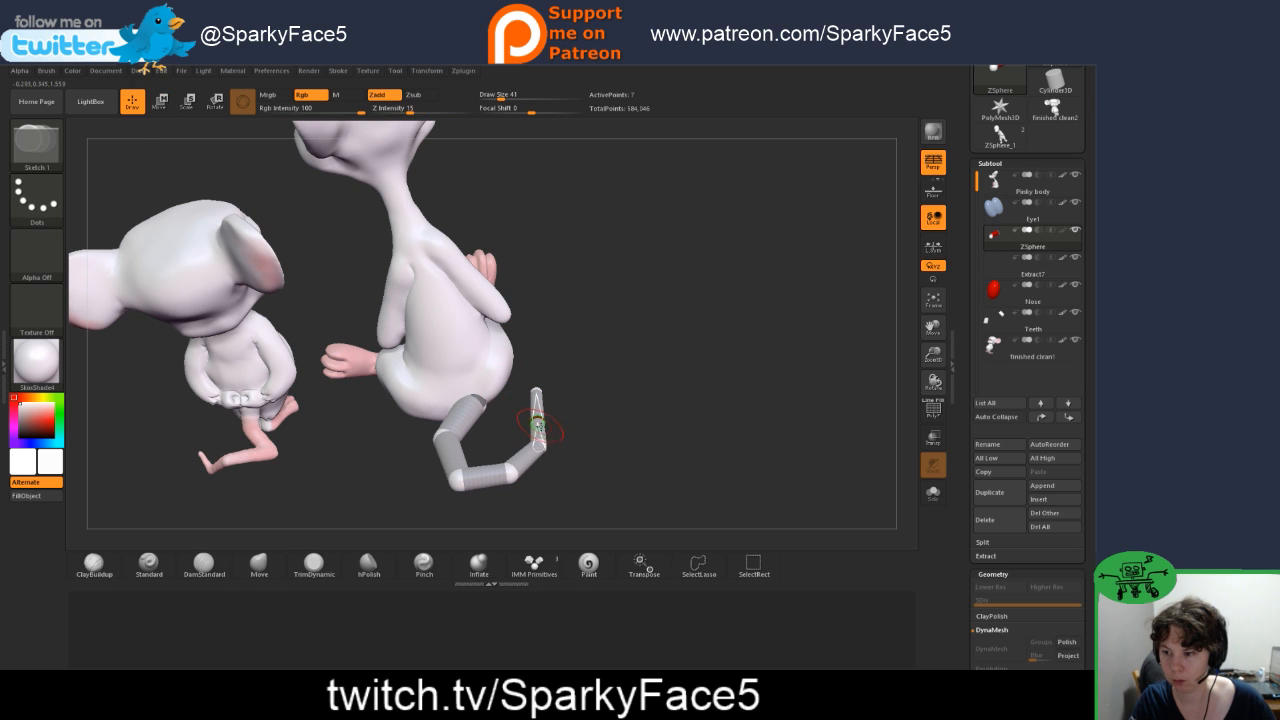
{"action": "left_click", "coordinate": [523, 460]}
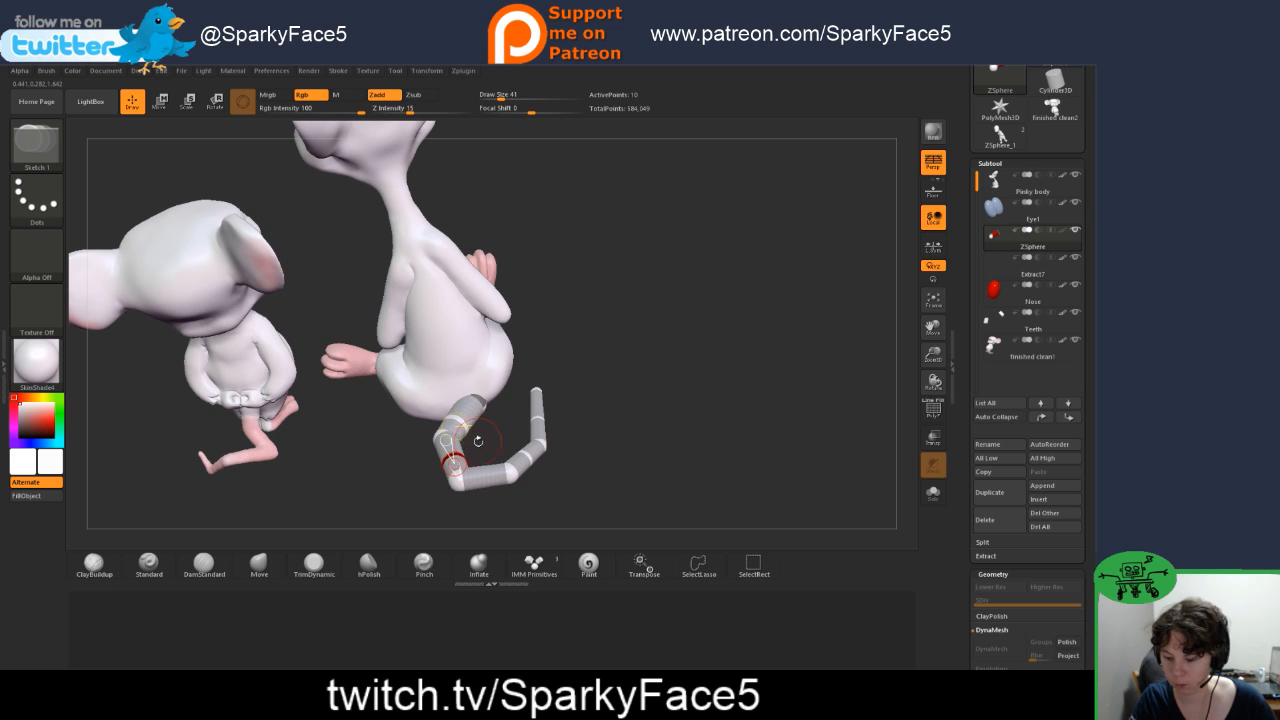
{"action": "key", "text": "w"}
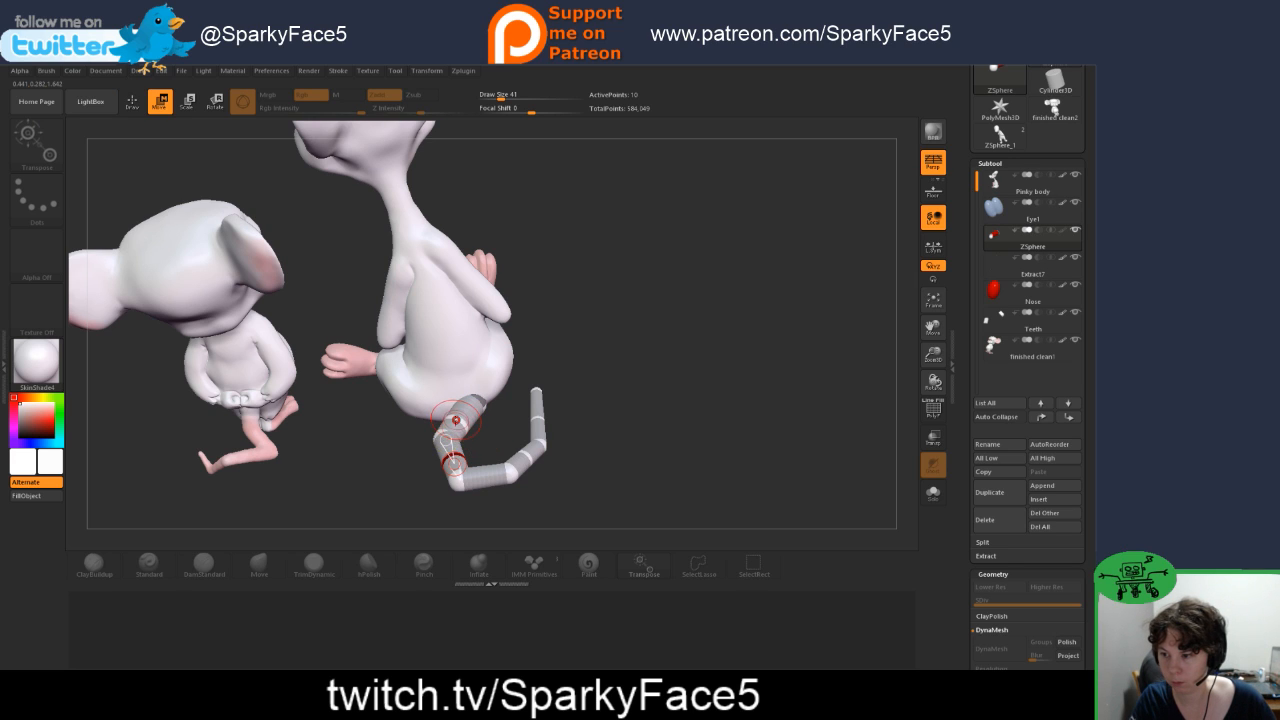
{"action": "left_click_drag", "start_coordinate": [444, 433], "coordinate": [442, 436]}
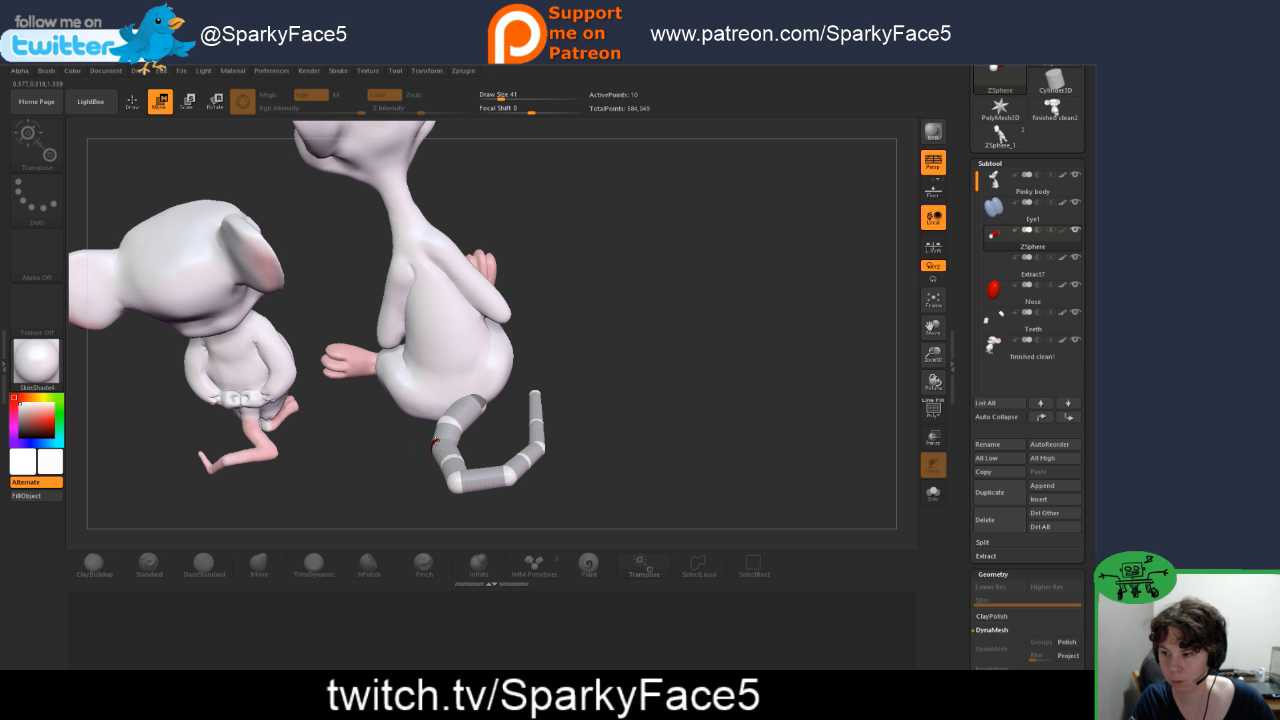
{"action": "left_click_drag", "start_coordinate": [451, 462], "coordinate": [449, 466]}
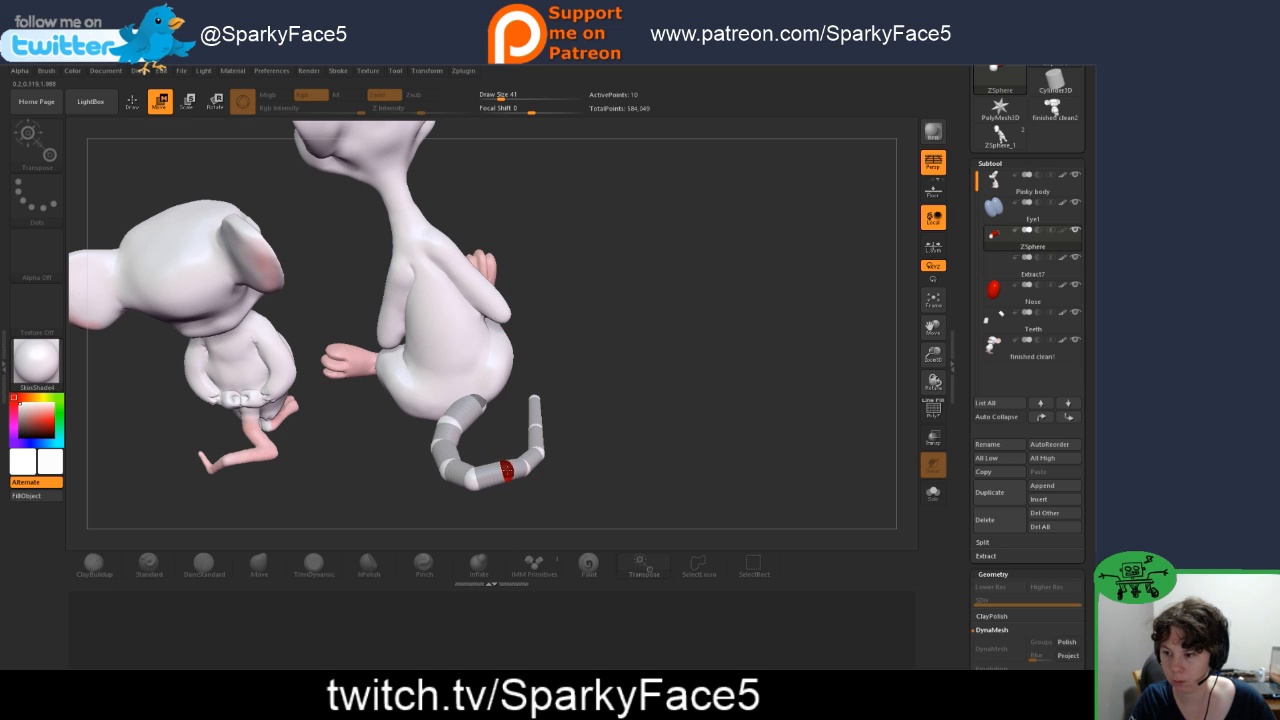
{"action": "left_click_drag", "start_coordinate": [532, 462], "coordinate": [528, 452]}
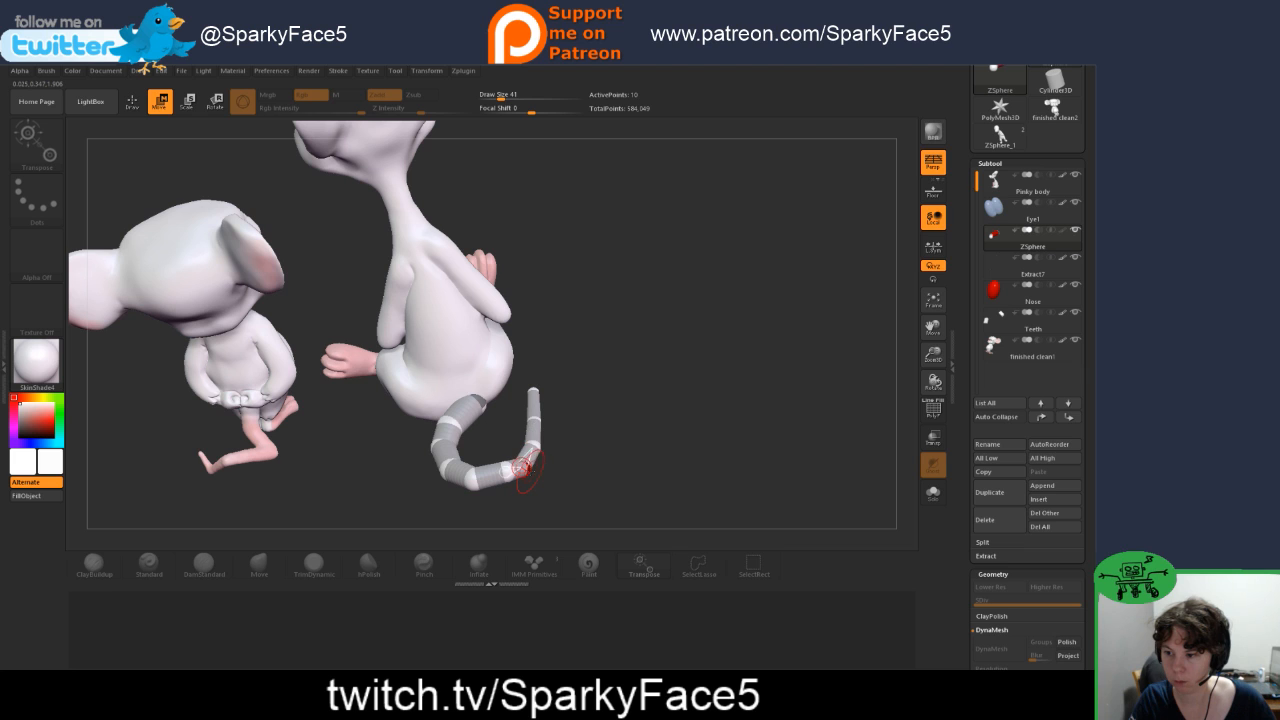
Step: Adjust the tail's outer joints and tip so the curl lies level near the base of the large mouse
{"action": "mouse_move", "coordinate": [551, 447]}
{"action": "left_mouse_down"}
{"action": "mouse_move", "coordinate": [572, 345]}
{"action": "mouse_move", "coordinate": [555, 386]}
{"action": "left_mouse_up"}
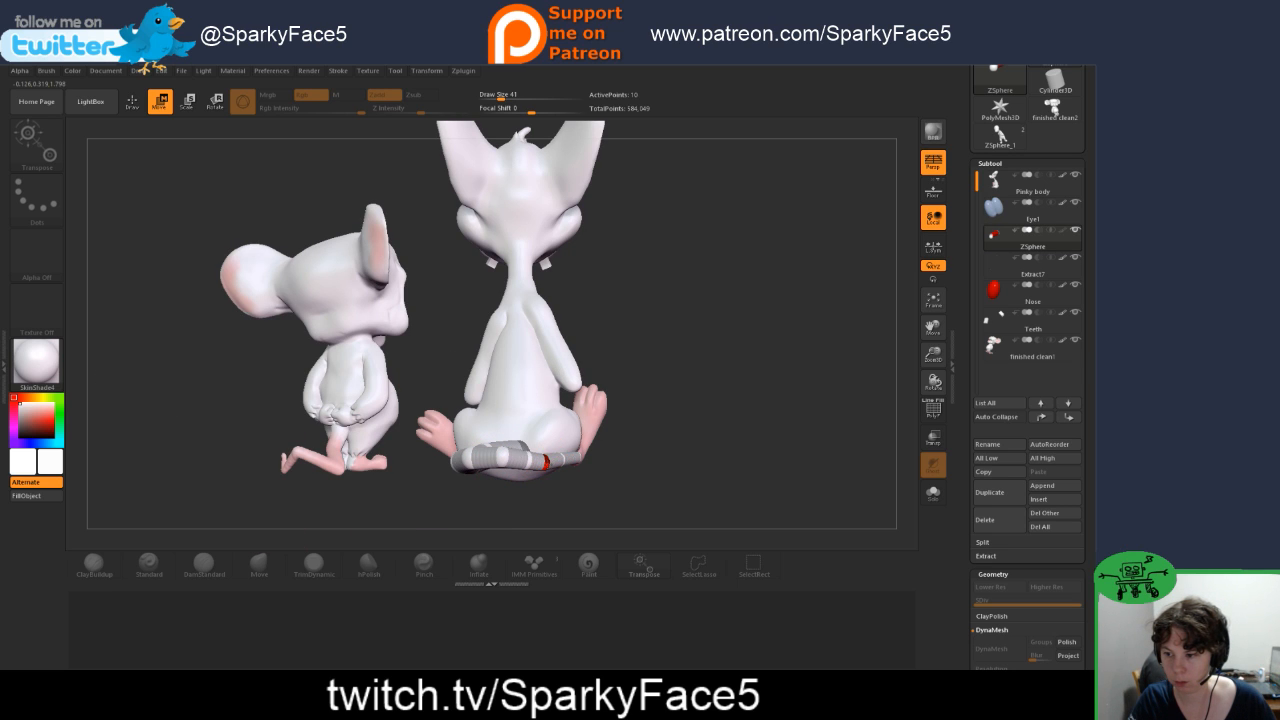
{"action": "left_click_drag", "start_coordinate": [597, 268], "coordinate": [541, 220]}
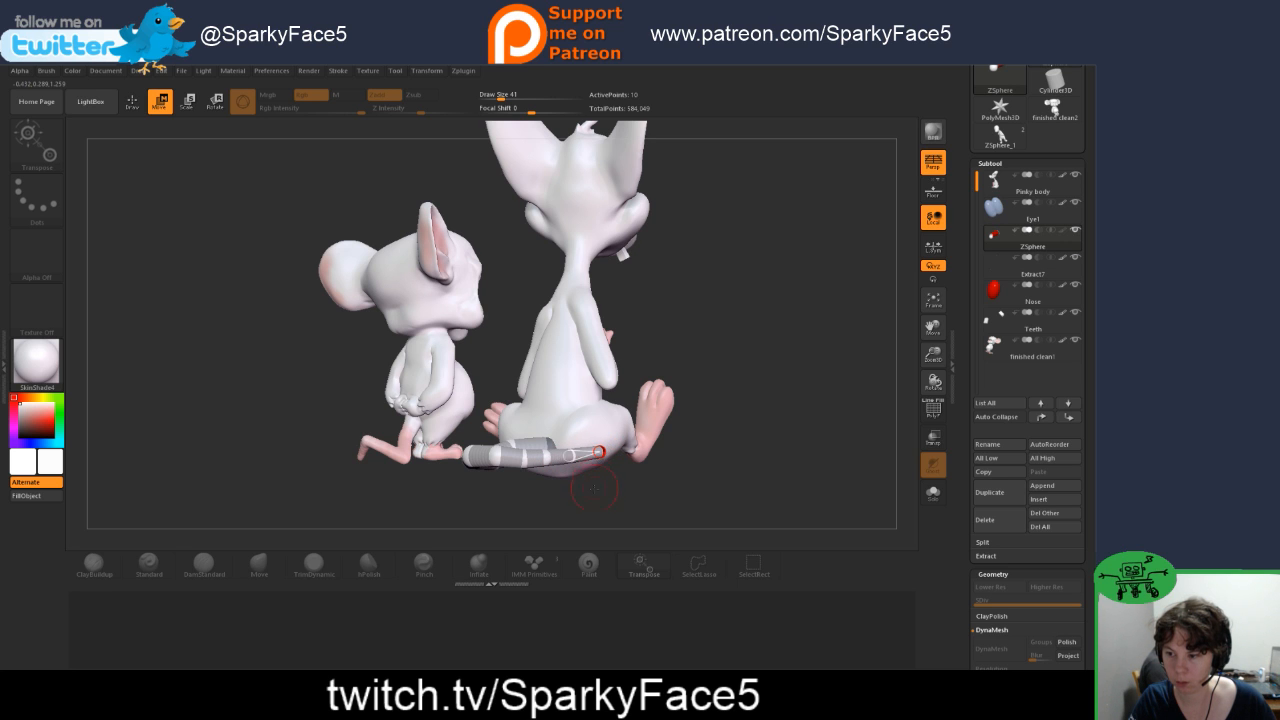
{"action": "mouse_move", "coordinate": [594, 488]}
{"action": "left_mouse_down"}
{"action": "mouse_move", "coordinate": [655, 492]}
{"action": "mouse_move", "coordinate": [660, 410]}
{"action": "mouse_move", "coordinate": [638, 374]}
{"action": "left_mouse_up"}
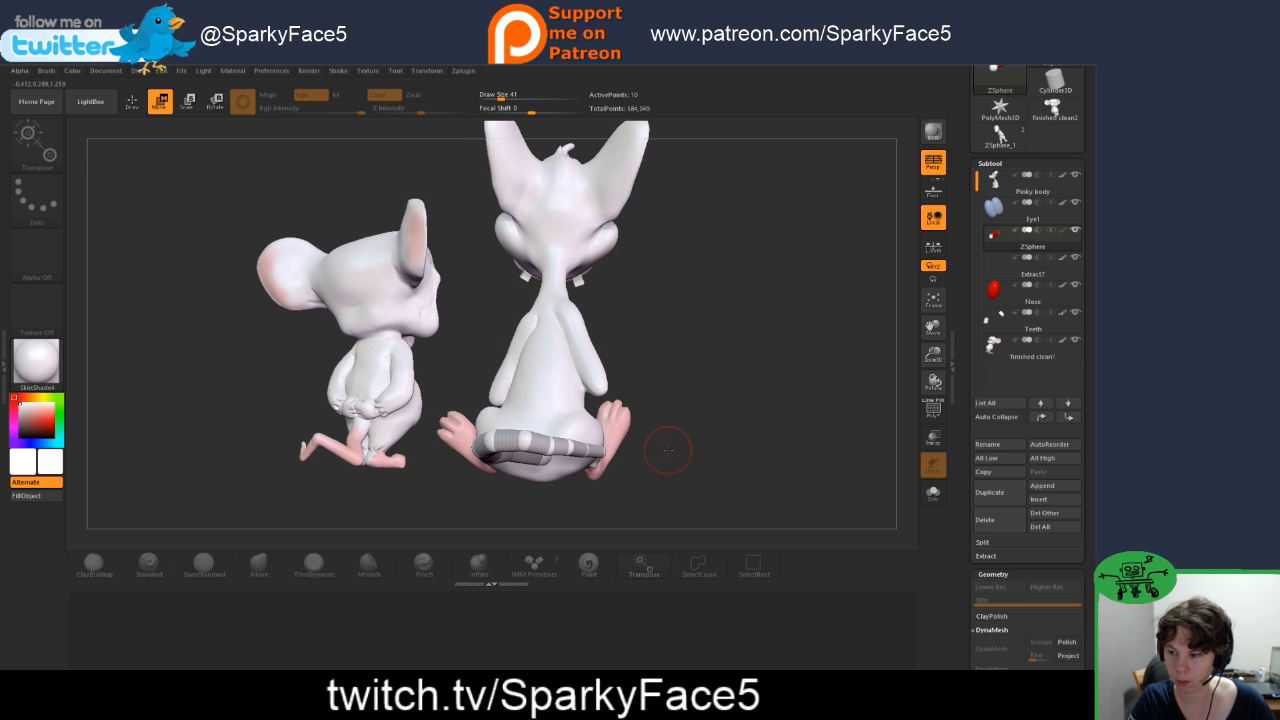
{"action": "left_click_drag", "start_coordinate": [662, 450], "coordinate": [657, 450]}
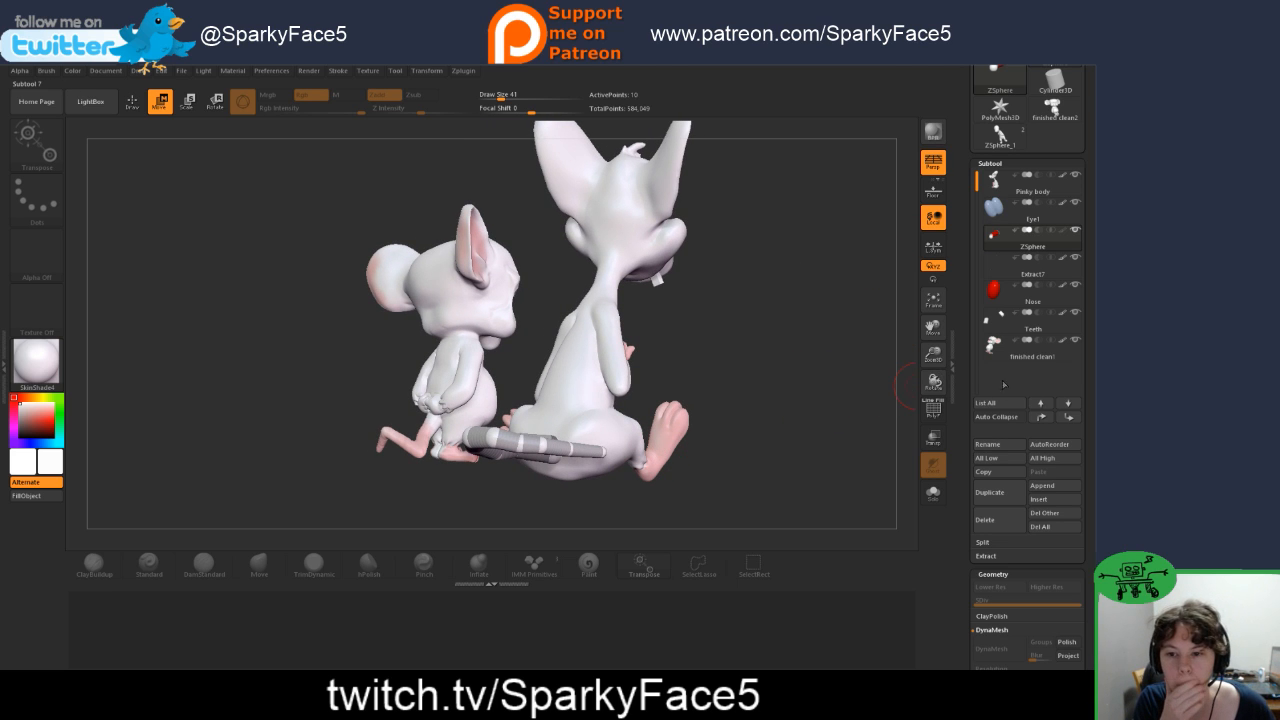
Step: Insert a Cube3D subtool and move it down beneath the seated mouse so its upper face serves as a floor
{"action": "left_click", "coordinate": [1044, 499]}
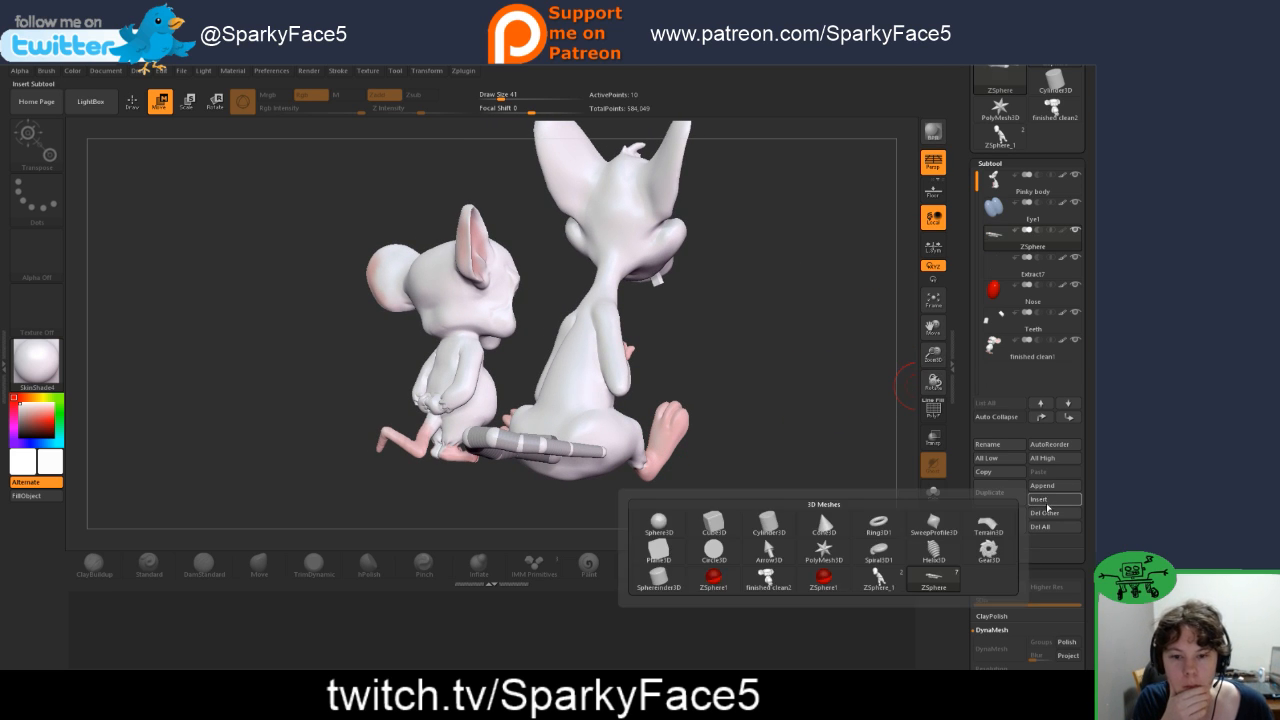
{"action": "left_click", "coordinate": [714, 524]}
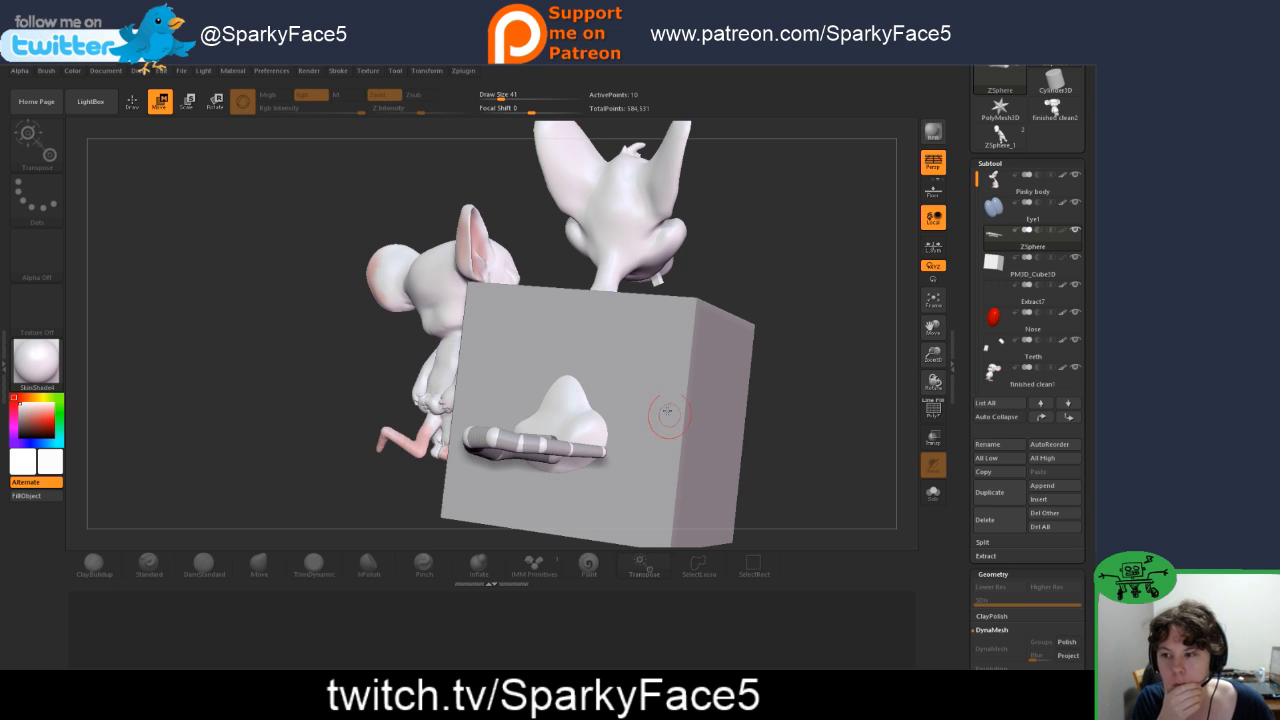
{"action": "left_click", "coordinate": [1000, 264]}
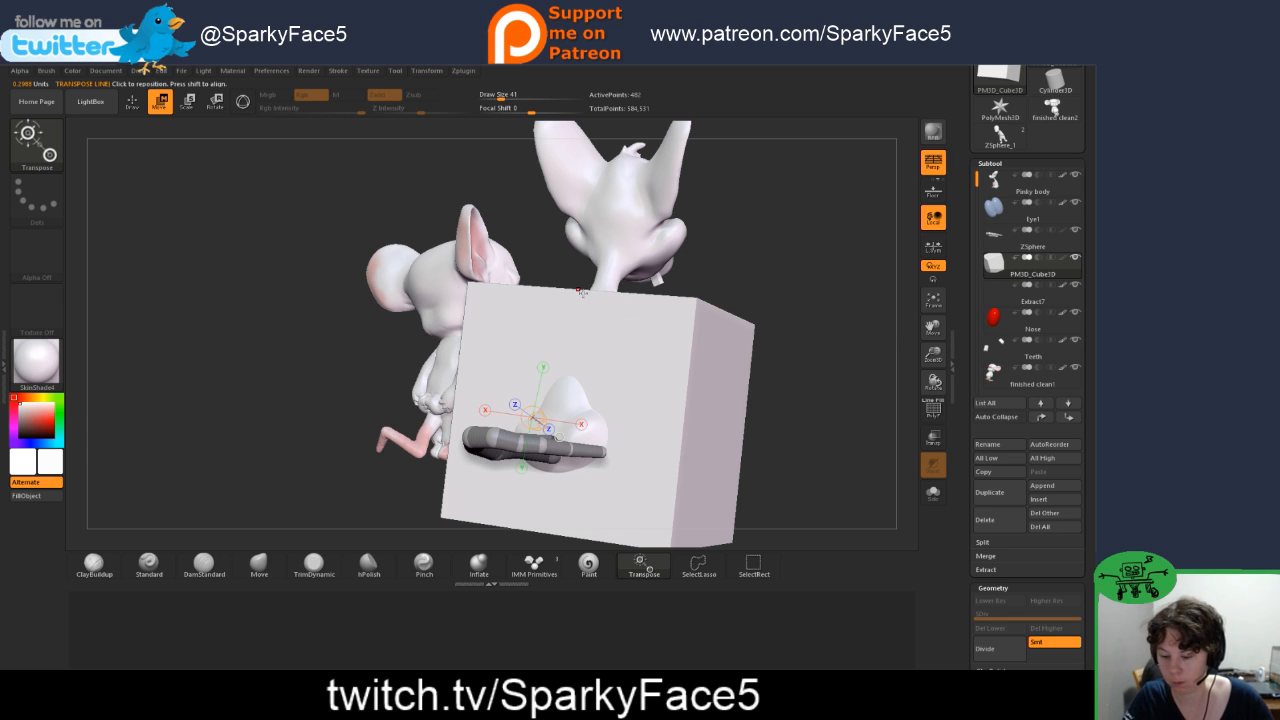
{"action": "key", "text": "y"}
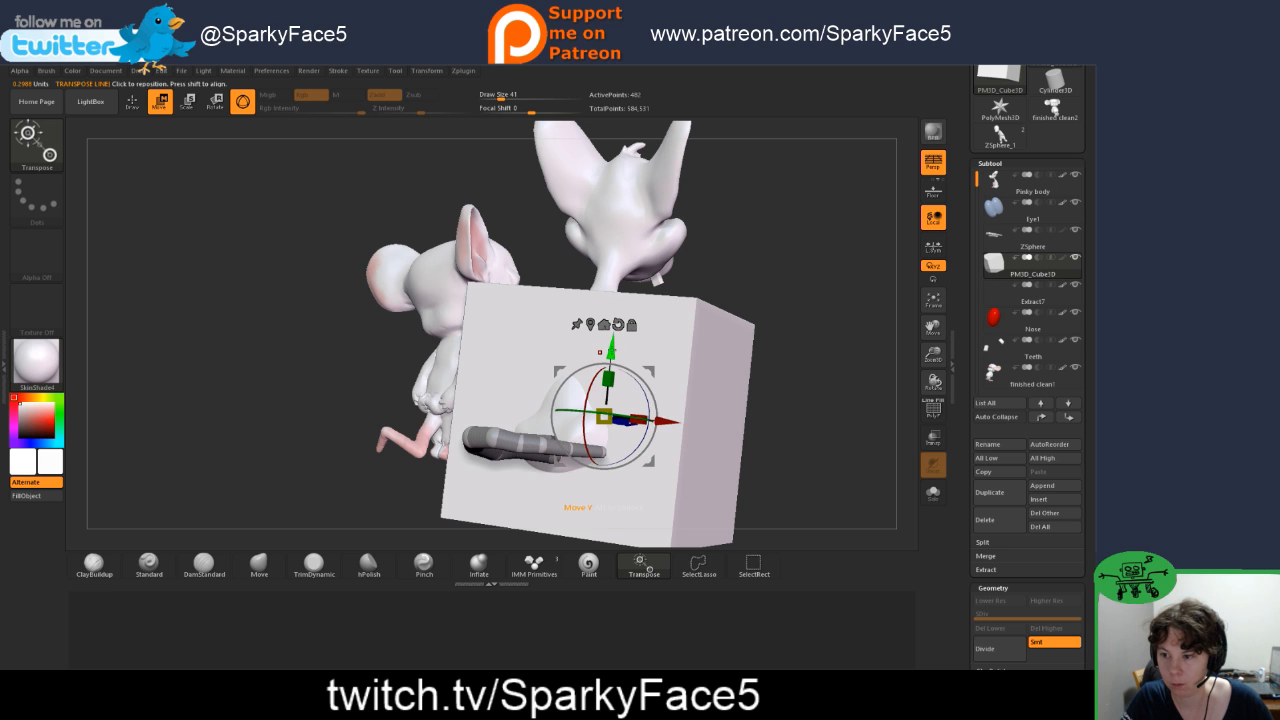
{"action": "left_click_drag", "start_coordinate": [610, 345], "coordinate": [594, 506]}
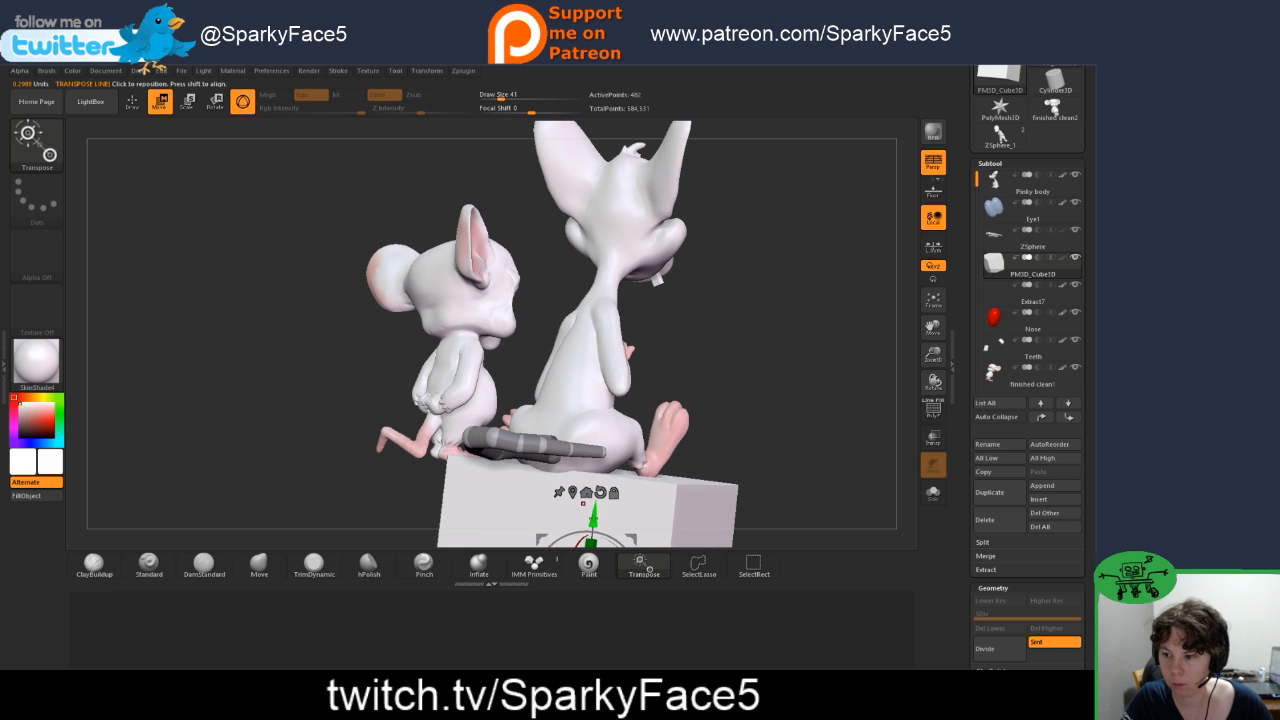
{"action": "left_click_drag", "start_coordinate": [757, 462], "coordinate": [766, 349]}
{"action": "left_click_drag", "start_coordinate": [657, 472], "coordinate": [553, 480]}
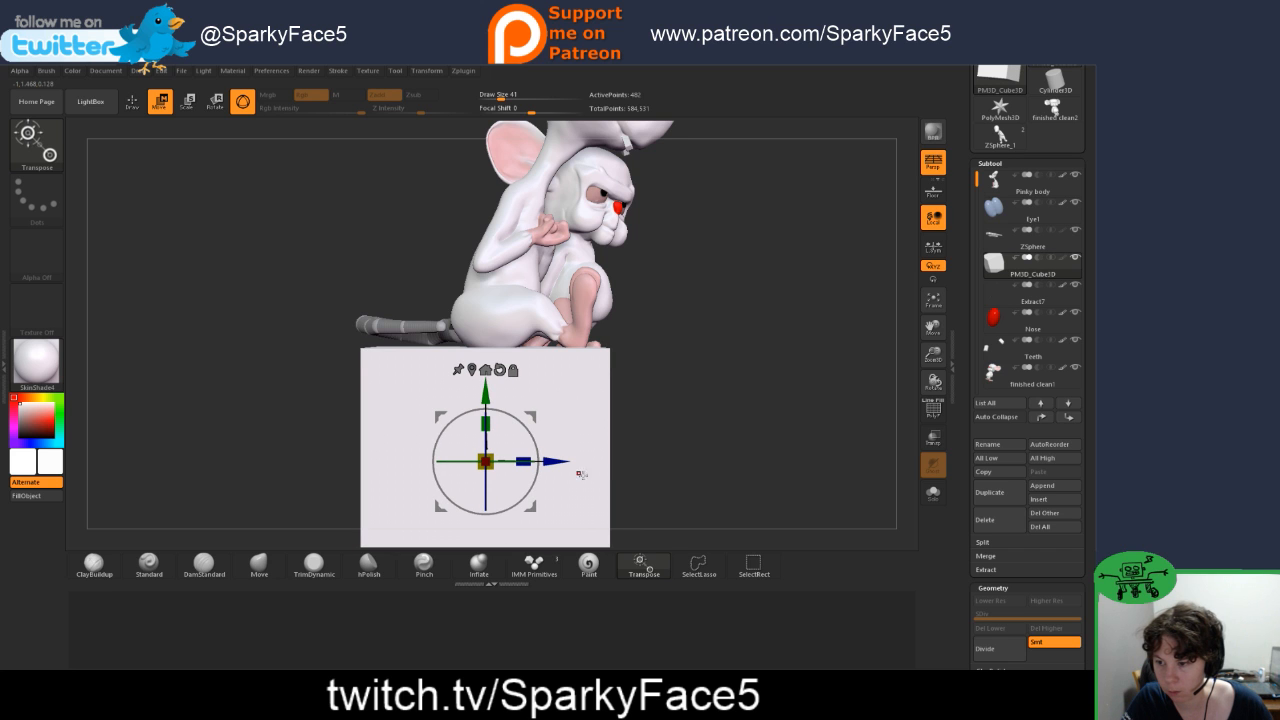
{"action": "left_click_drag", "start_coordinate": [646, 422], "coordinate": [710, 439]}
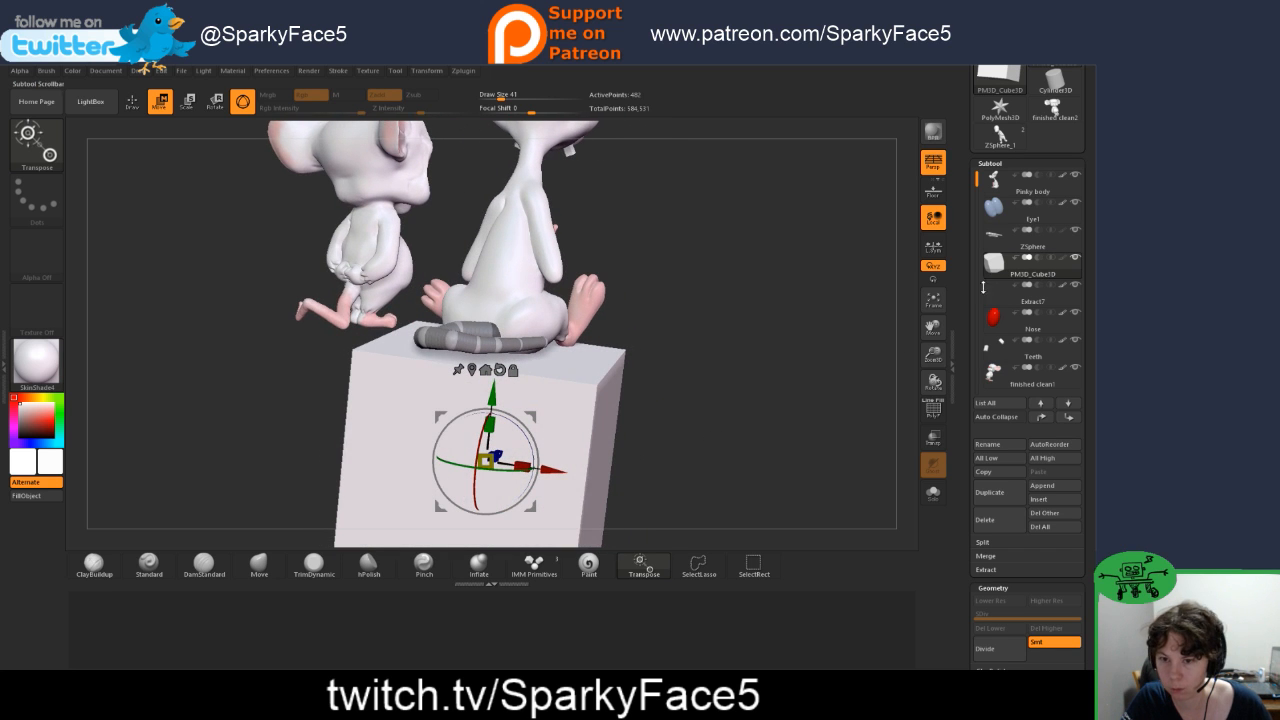
Step: Reposition the tail's ZSphere joints so the tail leaves the rump and rests along the cube's upper face
{"action": "left_click", "coordinate": [1004, 238]}
{"action": "left_click_drag", "start_coordinate": [655, 371], "coordinate": [705, 397]}
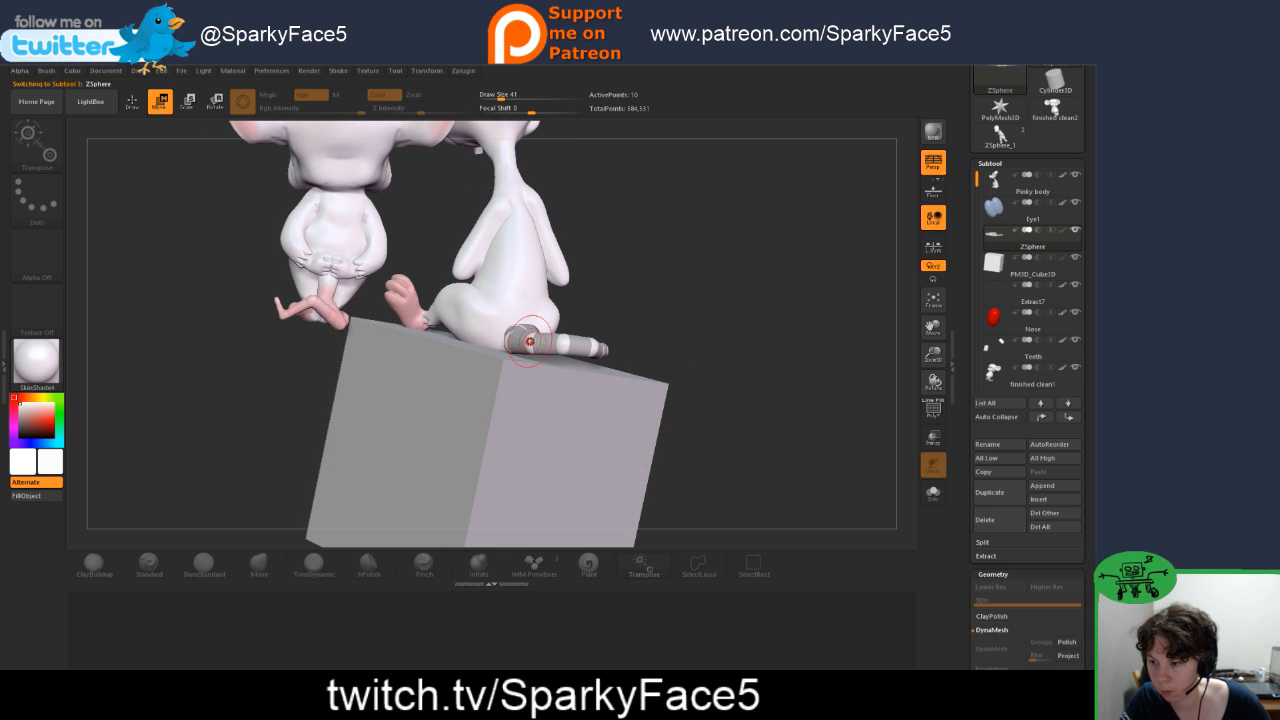
{"action": "left_click_drag", "start_coordinate": [528, 341], "coordinate": [565, 358]}
{"action": "left_click_drag", "start_coordinate": [698, 325], "coordinate": [599, 367]}
{"action": "left_click_drag", "start_coordinate": [764, 328], "coordinate": [660, 350]}
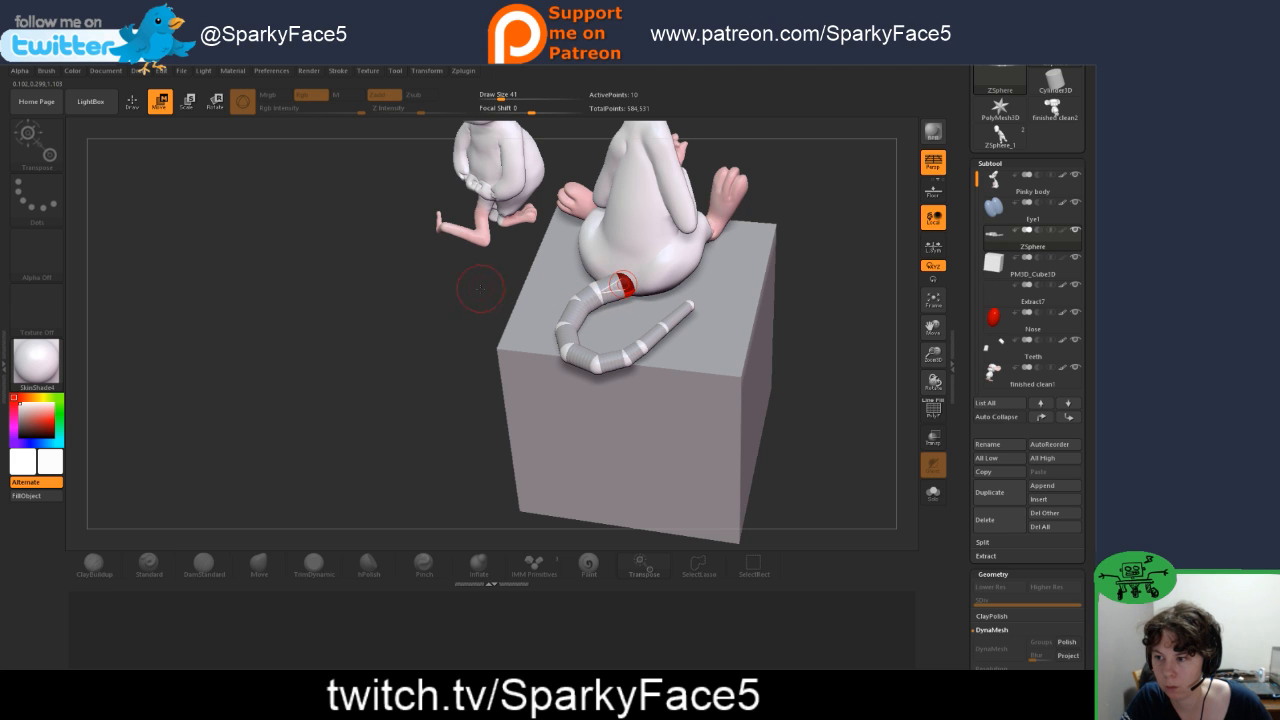
{"action": "left_click_drag", "start_coordinate": [466, 277], "coordinate": [615, 330]}
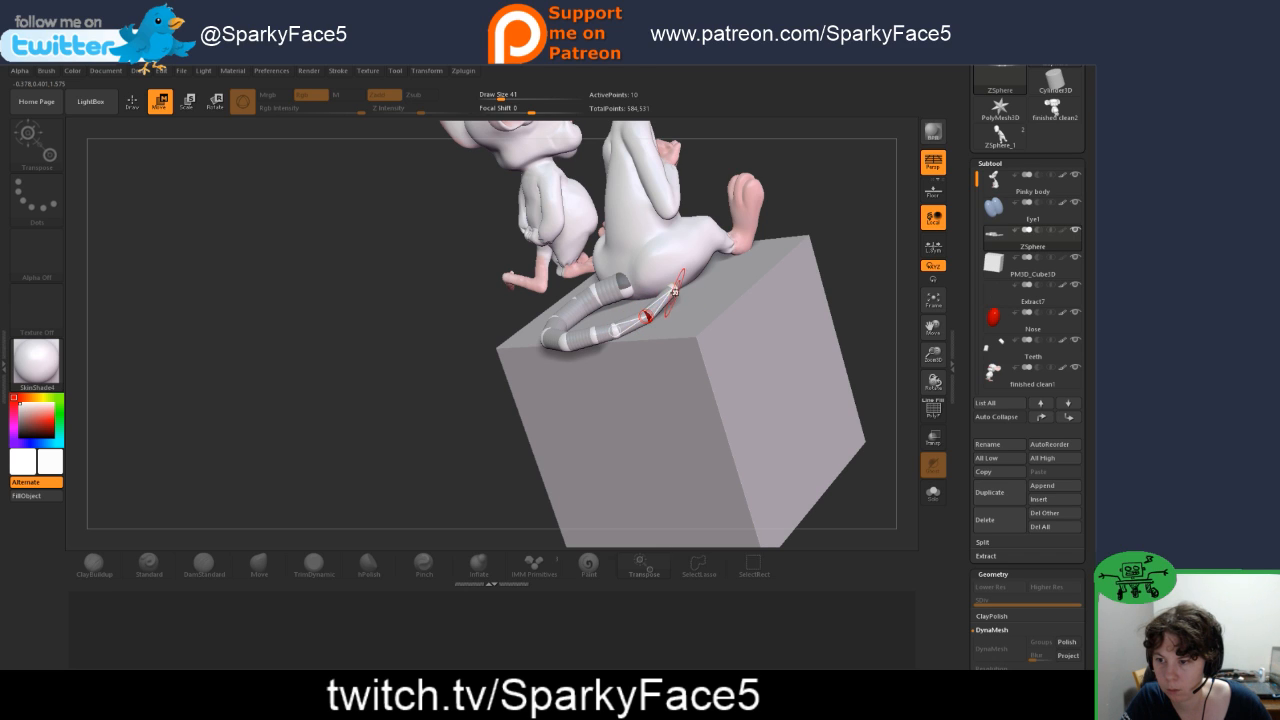
{"action": "left_click_drag", "start_coordinate": [505, 338], "coordinate": [904, 280]}
Step: Stretch the cube along its Z axis so it extends beneath the full depth of the curled tail
{"action": "left_click", "coordinate": [666, 414], "text": "alt"}
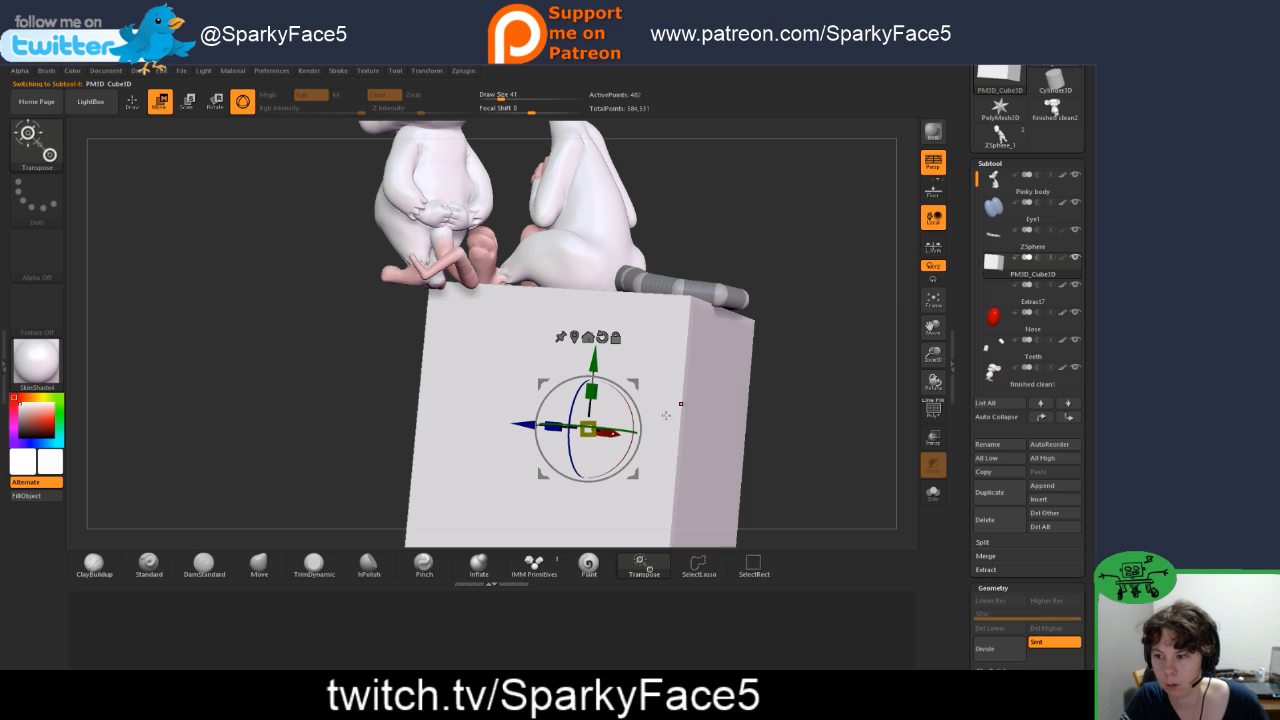
{"action": "left_click_drag", "start_coordinate": [552, 427], "coordinate": [488, 423]}
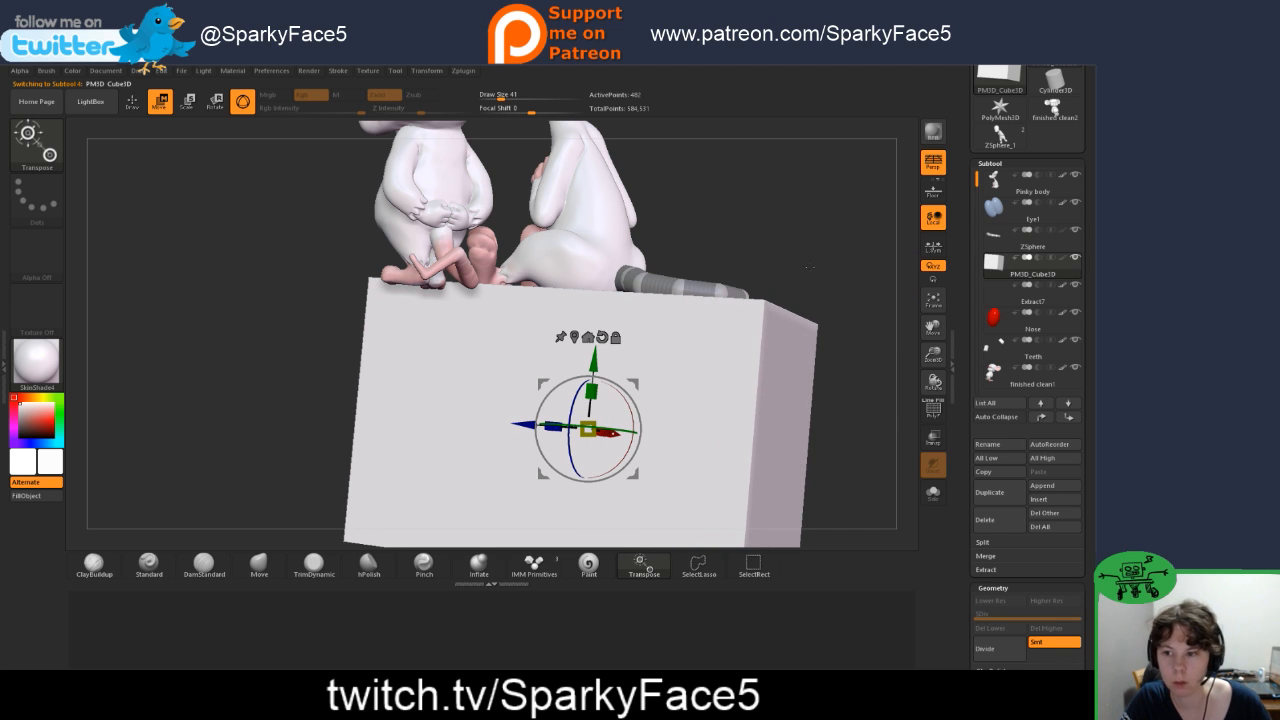
{"action": "left_click_drag", "start_coordinate": [808, 267], "coordinate": [890, 360]}
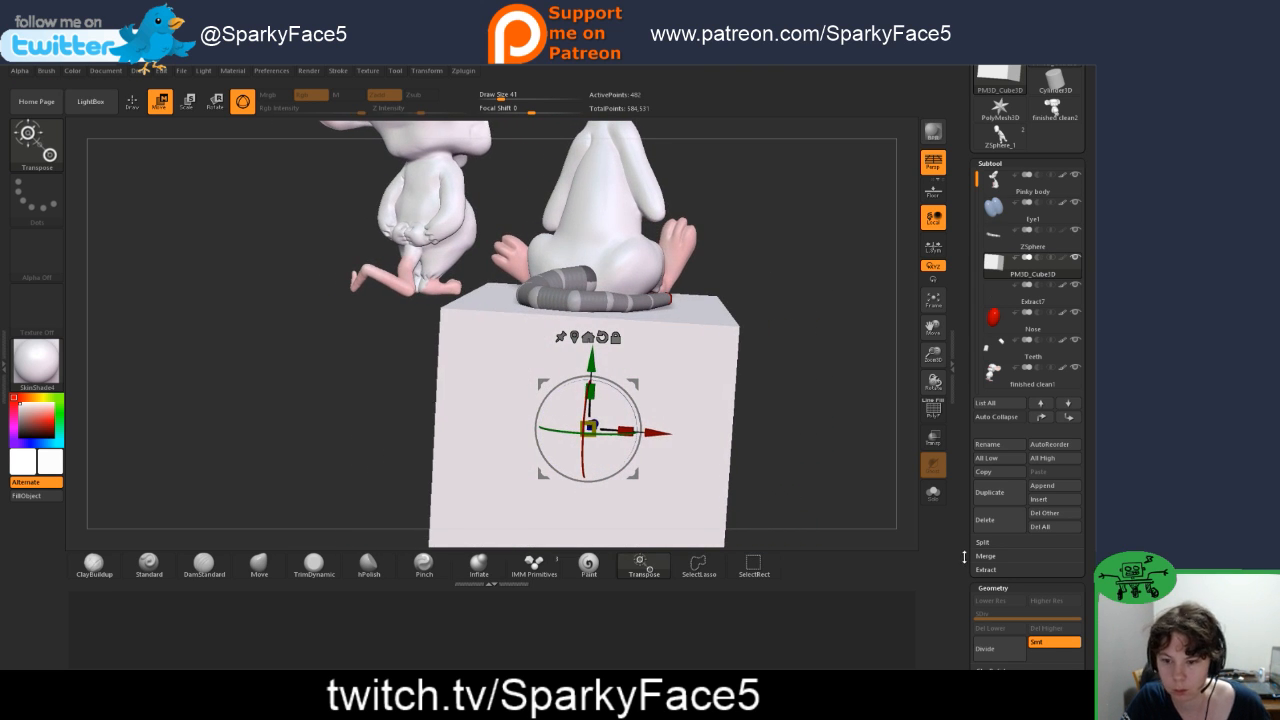
Step: Refine the tail ZSpheres from the base to the tip so the curl sits flat on the lengthened cube
{"action": "left_click_drag", "start_coordinate": [964, 557], "coordinate": [965, 522]}
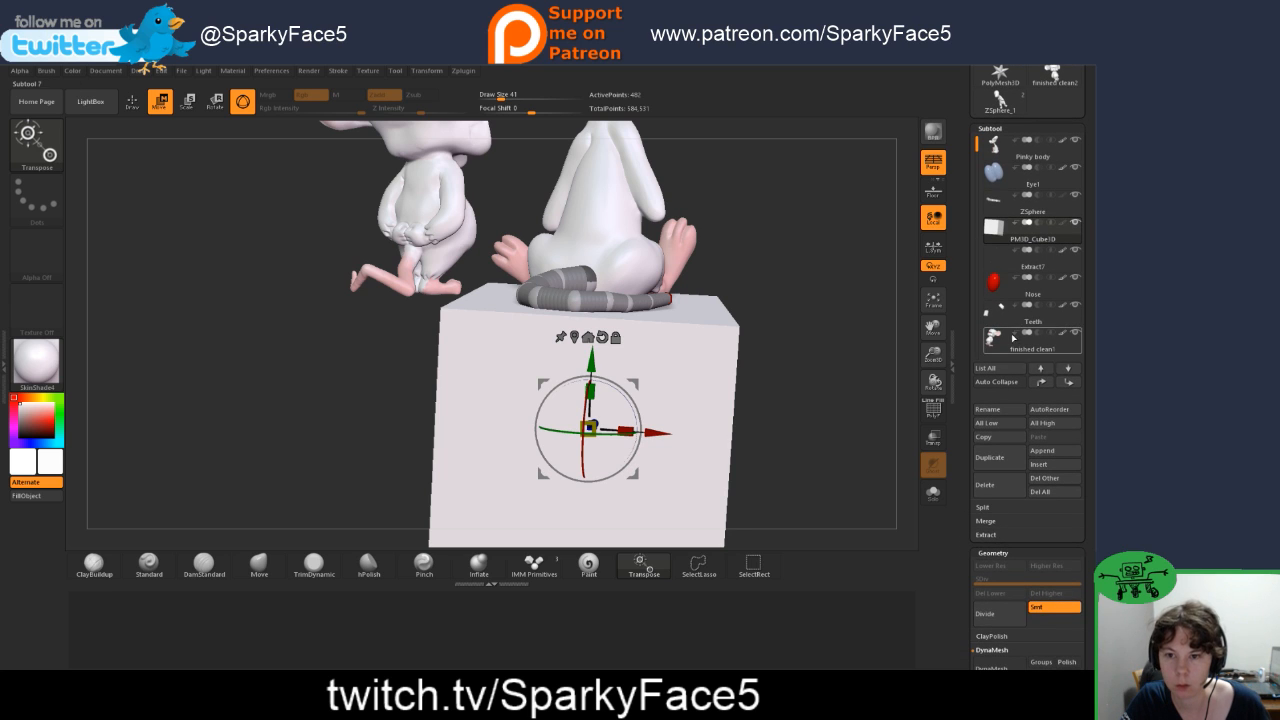
{"action": "left_click", "coordinate": [1003, 203]}
{"action": "left_click_drag", "start_coordinate": [675, 278], "coordinate": [615, 300]}
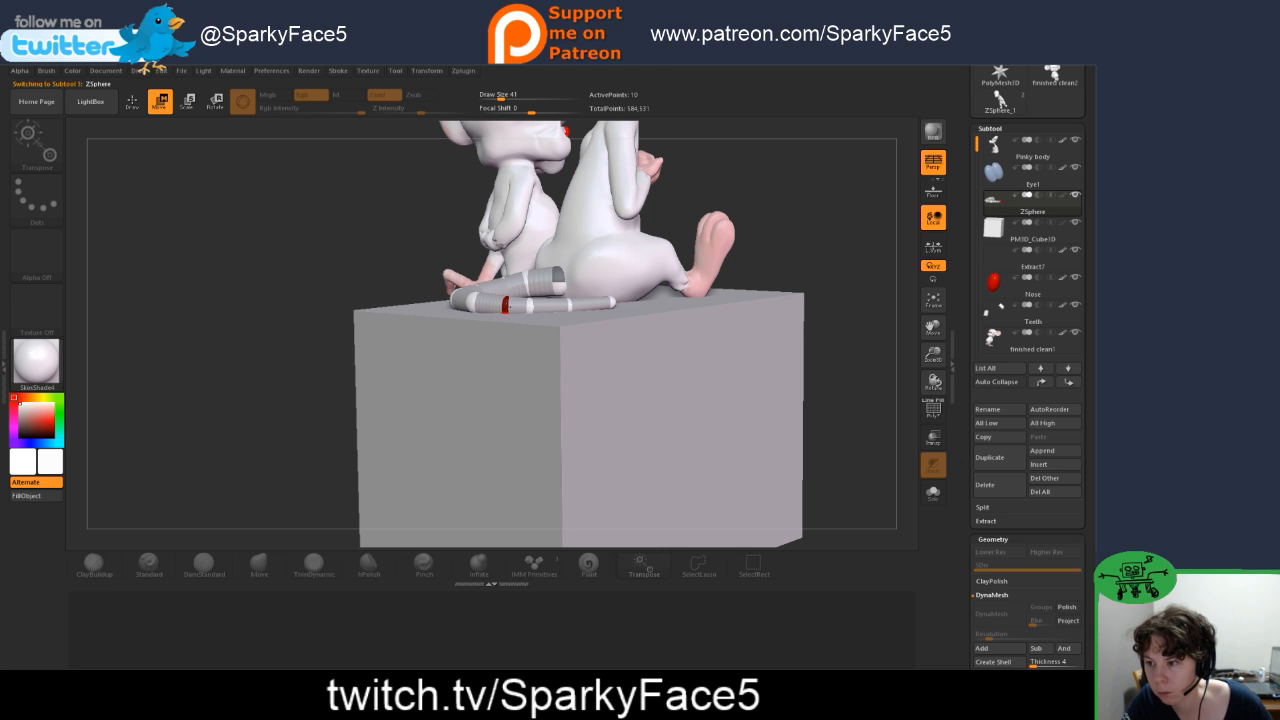
{"action": "left_click_drag", "start_coordinate": [243, 264], "coordinate": [480, 275]}
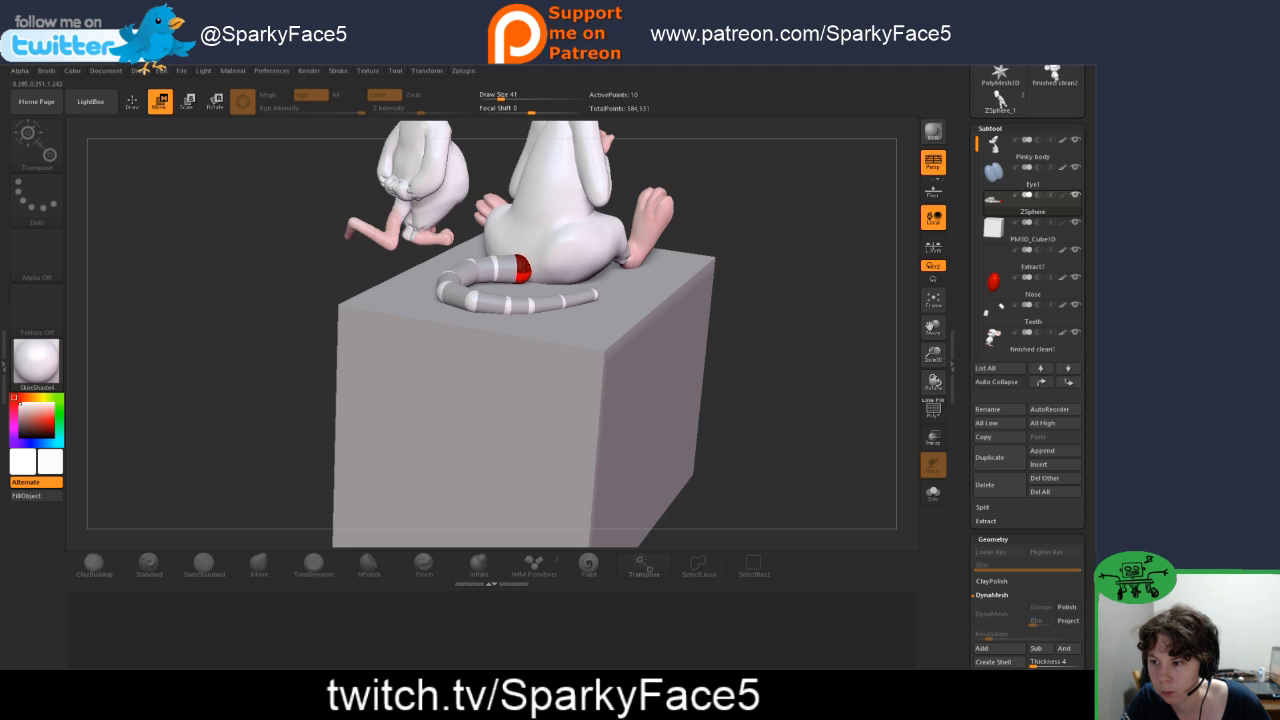
{"action": "left_click_drag", "start_coordinate": [797, 325], "coordinate": [524, 258]}
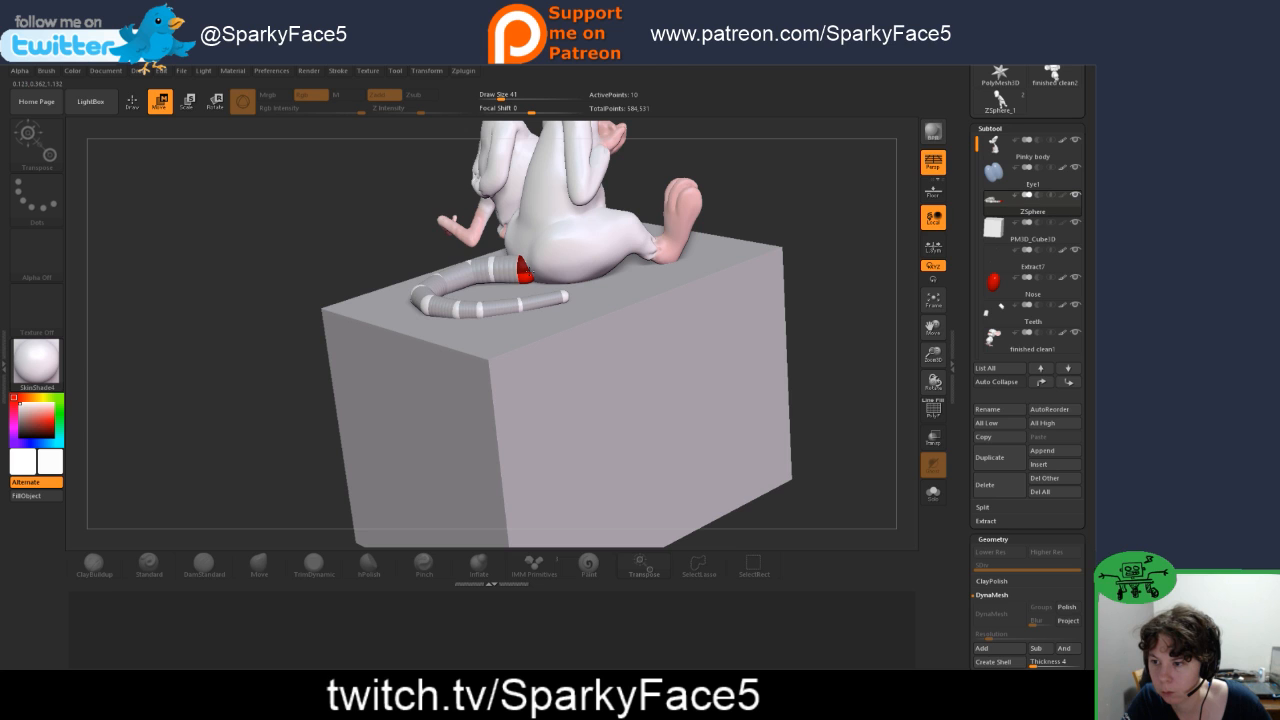
{"action": "left_click_drag", "start_coordinate": [804, 324], "coordinate": [720, 265]}
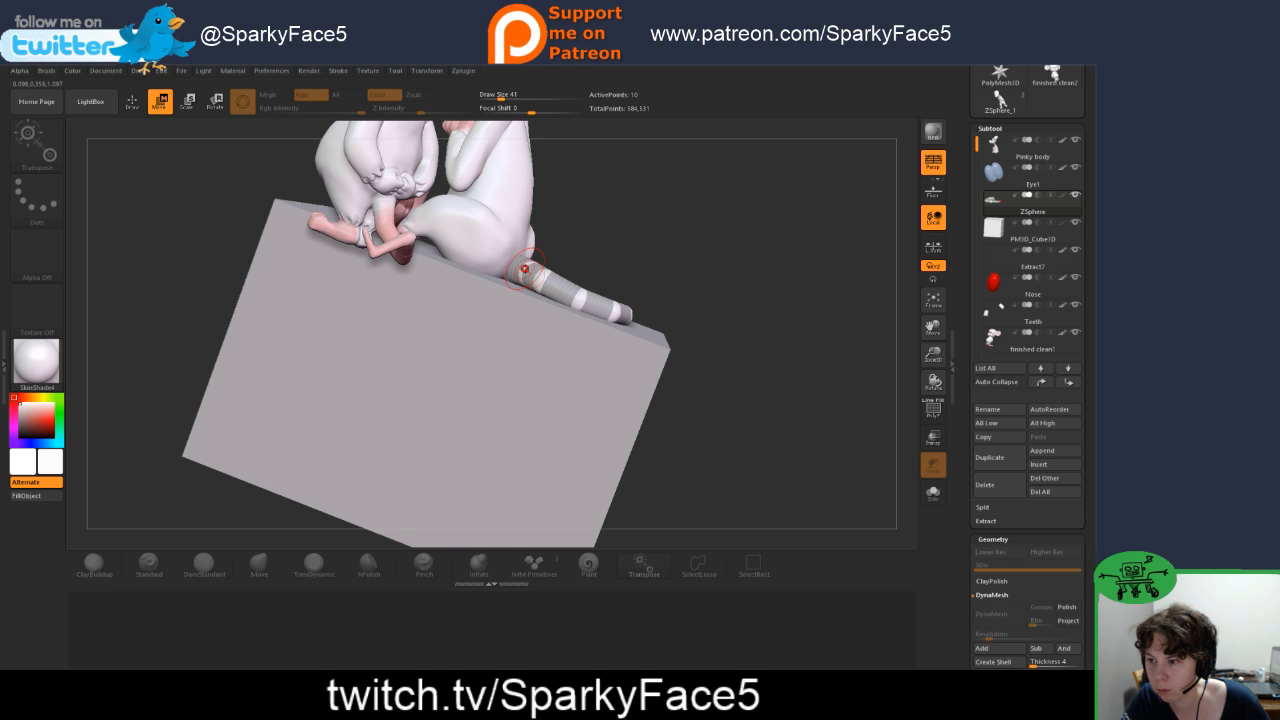
{"action": "mouse_move", "coordinate": [536, 280]}
{"action": "left_mouse_down"}
{"action": "mouse_move", "coordinate": [601, 306]}
{"action": "mouse_move", "coordinate": [581, 300]}
{"action": "mouse_move", "coordinate": [633, 295]}
{"action": "mouse_move", "coordinate": [611, 275]}
{"action": "mouse_move", "coordinate": [573, 333]}
{"action": "mouse_move", "coordinate": [640, 258]}
{"action": "mouse_move", "coordinate": [682, 282]}
{"action": "left_mouse_up"}
Step: Preview the ZSphere tail as an adaptive skin mesh and show its Adaptive Skin settings
{"action": "key", "text": "a"}
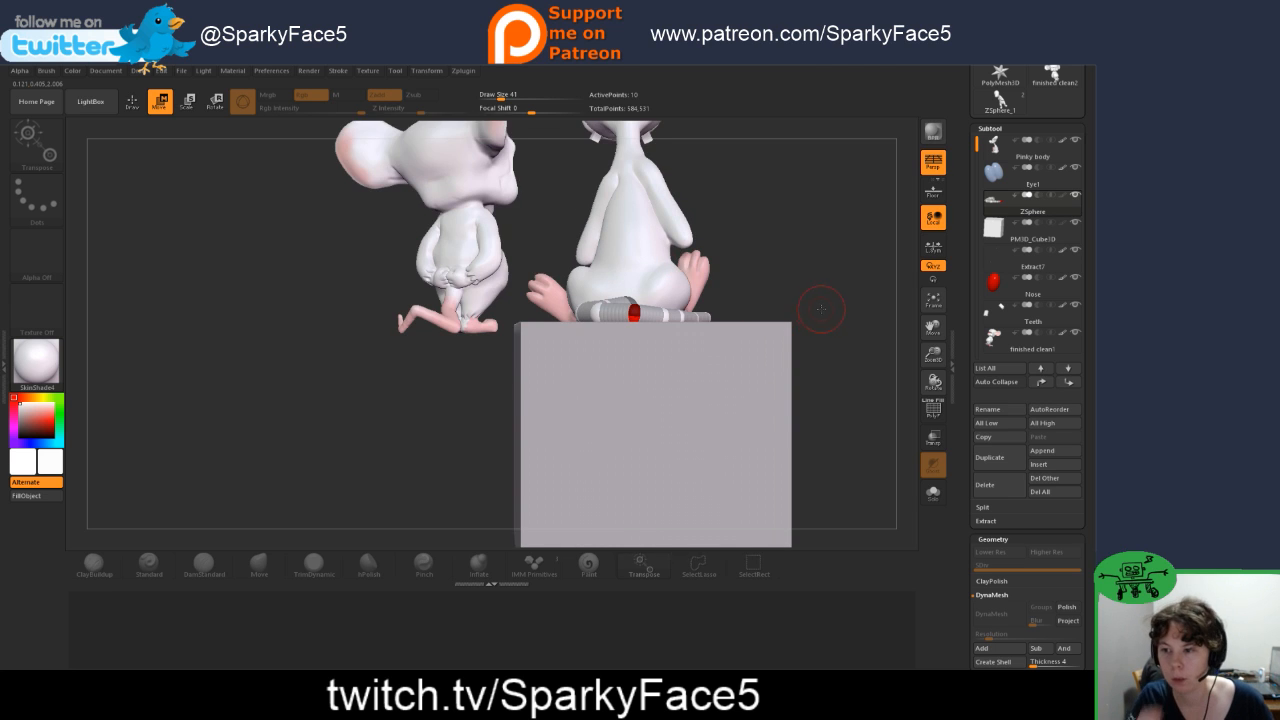
{"action": "left_click_drag", "start_coordinate": [820, 309], "coordinate": [817, 343]}
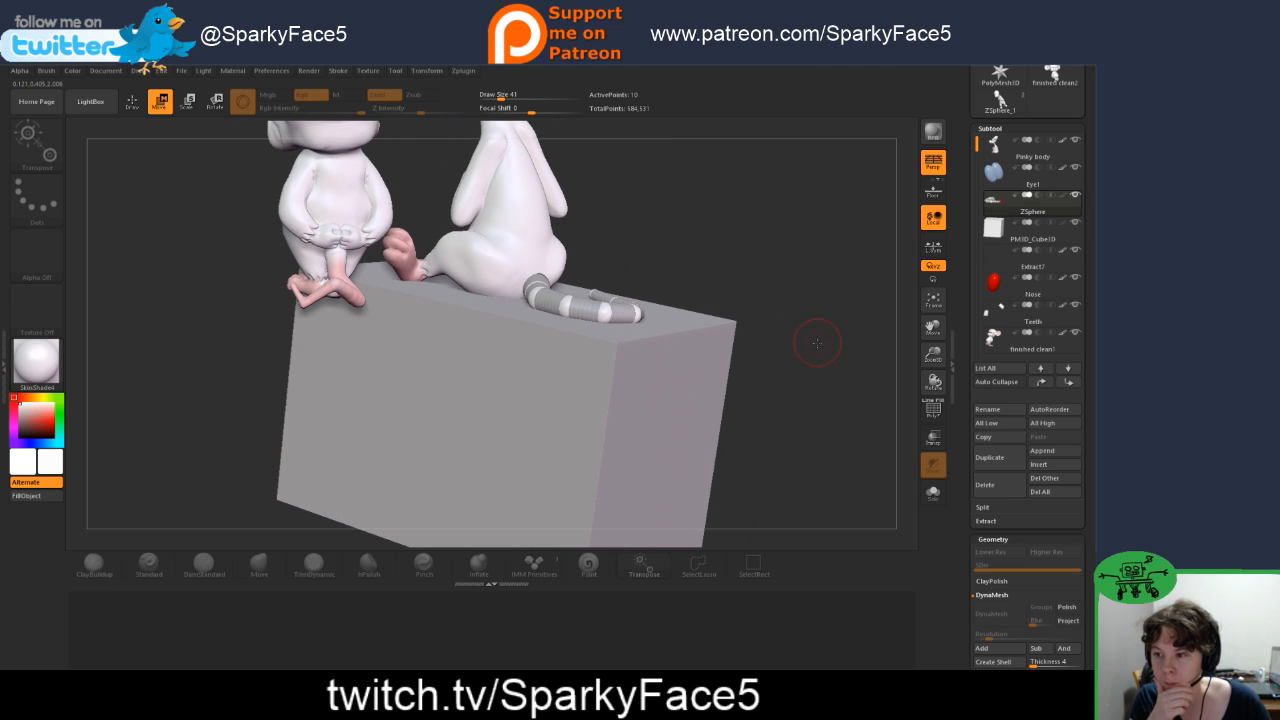
{"action": "scroll", "coordinate": [969, 611], "scroll_direction": "down", "scroll_amount": 5}
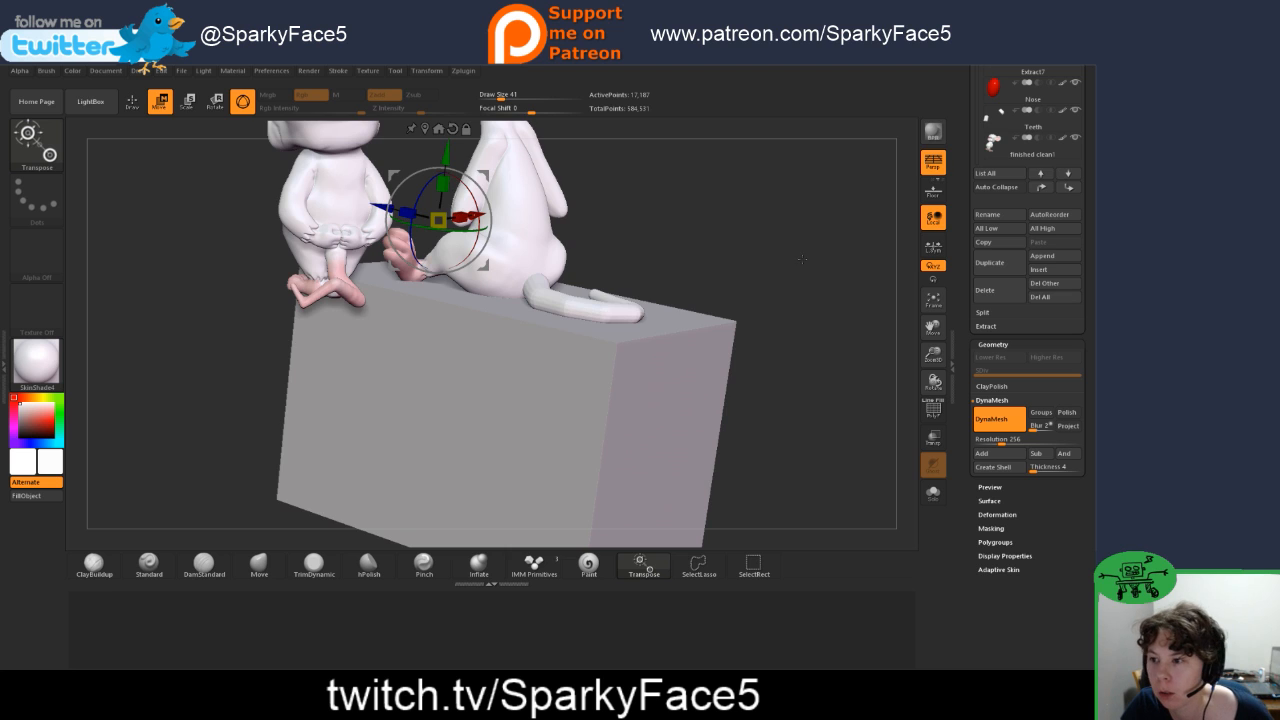
{"action": "left_click_drag", "start_coordinate": [801, 259], "coordinate": [768, 273]}
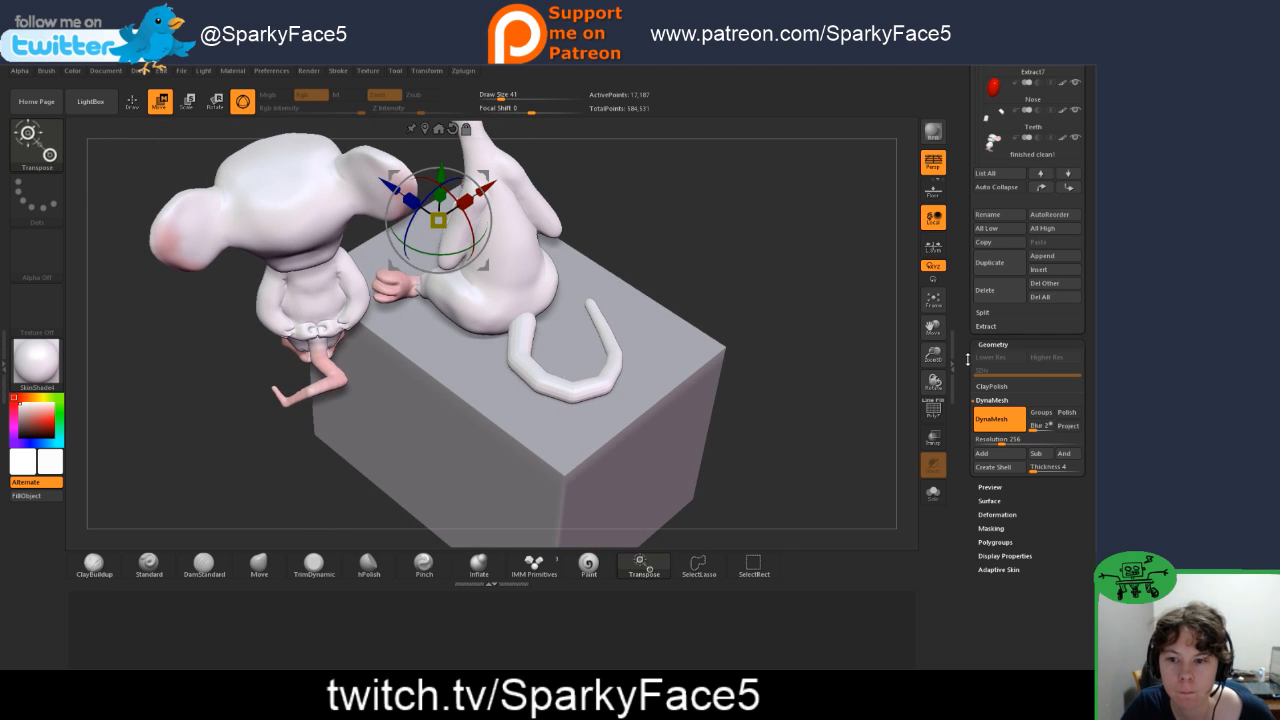
{"action": "left_click", "coordinate": [988, 572]}
{"action": "left_click_drag", "start_coordinate": [967, 565], "coordinate": [974, 479]}
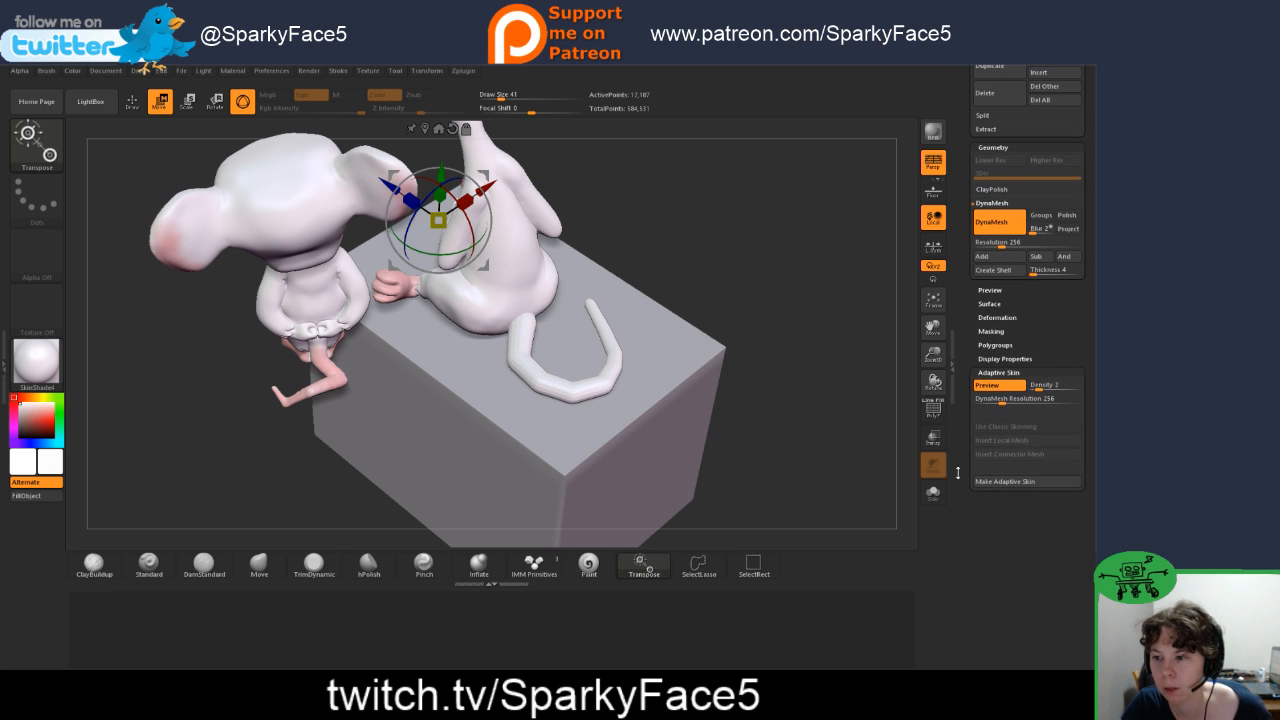
Step: Hide the finished clean1 subtool, return to Draw mode, and inspect the seated mouse and tail on the cube from the front and sides
{"action": "left_click_drag", "start_coordinate": [820, 398], "coordinate": [804, 308]}
{"action": "left_click_drag", "start_coordinate": [798, 240], "coordinate": [824, 383]}
{"action": "left_click_drag", "start_coordinate": [745, 343], "coordinate": [713, 362]}
{"action": "left_click_drag", "start_coordinate": [664, 437], "coordinate": [745, 350]}
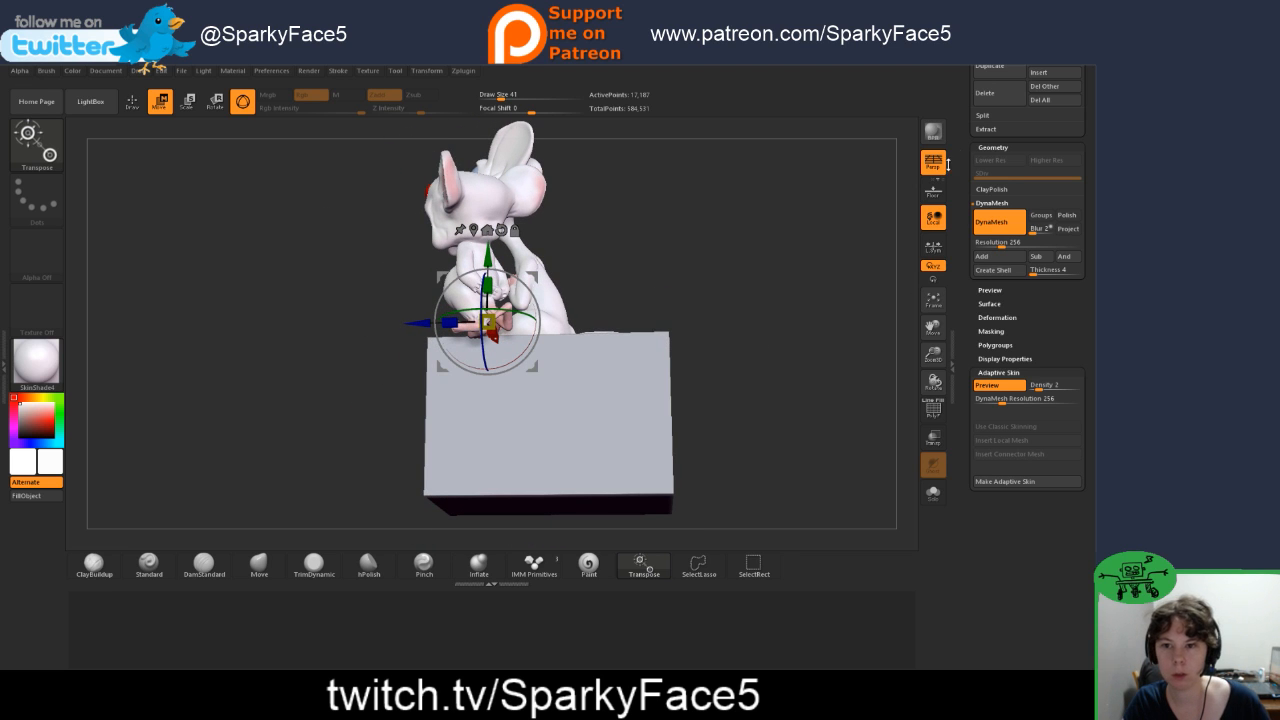
{"action": "scroll", "coordinate": [1076, 336], "scroll_direction": "up", "scroll_amount": 5}
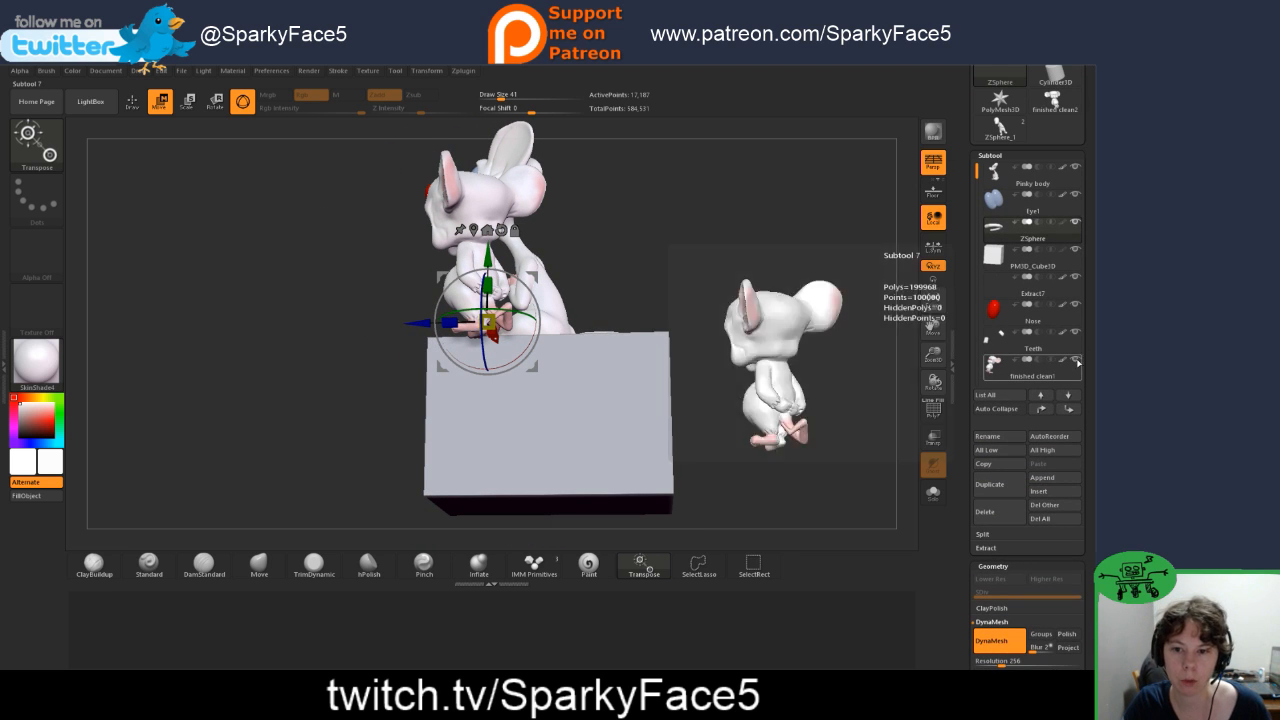
{"action": "left_click", "coordinate": [1076, 336]}
{"action": "key", "text": "q"}
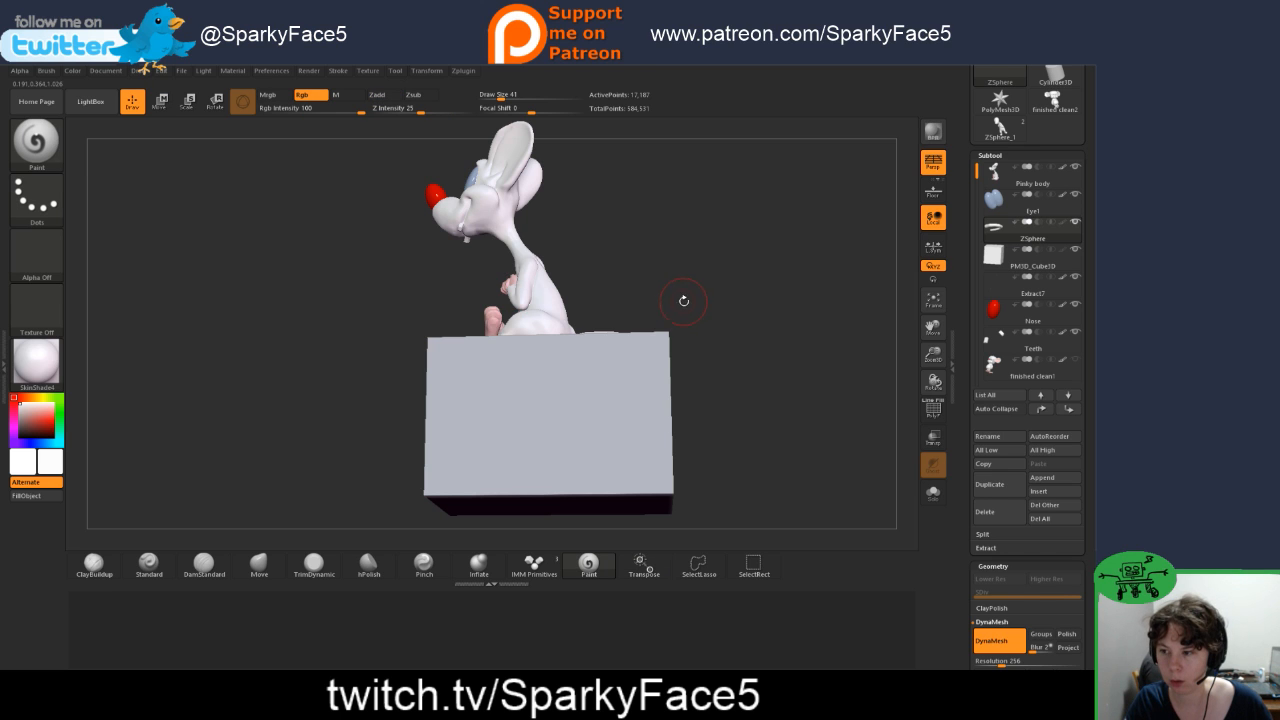
{"action": "left_click_drag", "start_coordinate": [689, 280], "coordinate": [733, 309]}
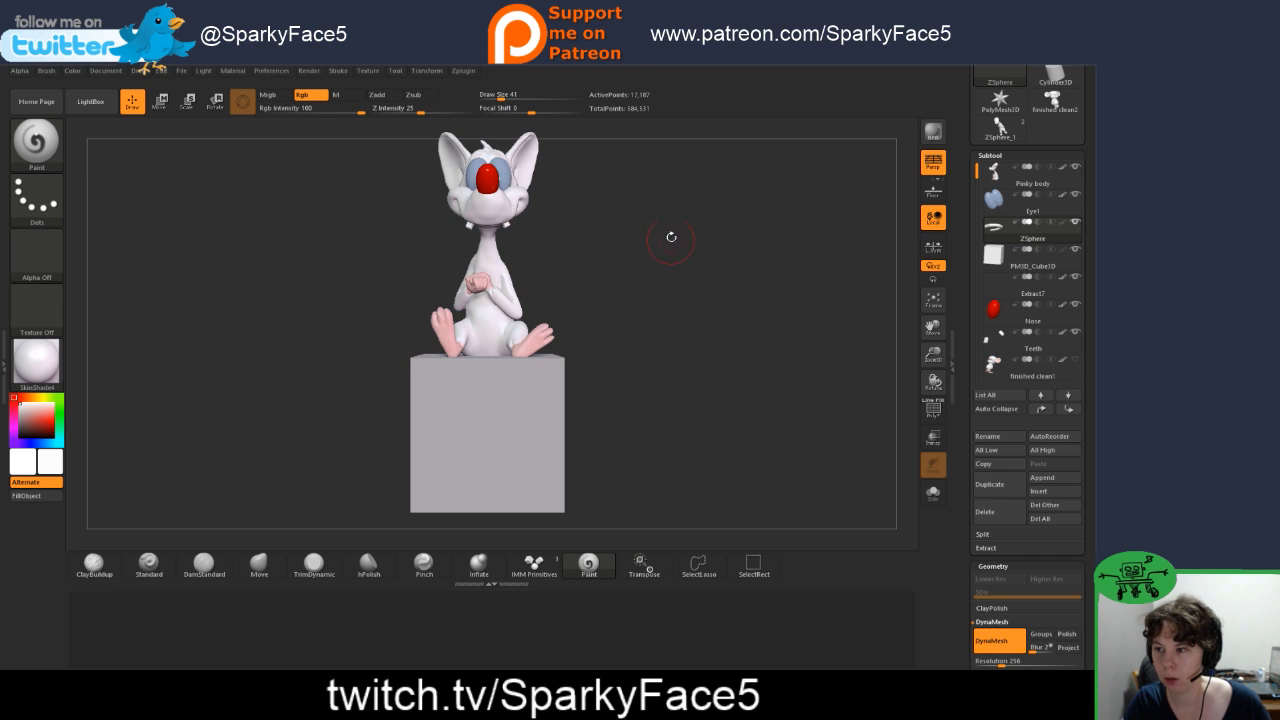
{"action": "left_click_drag", "start_coordinate": [649, 343], "coordinate": [592, 349]}
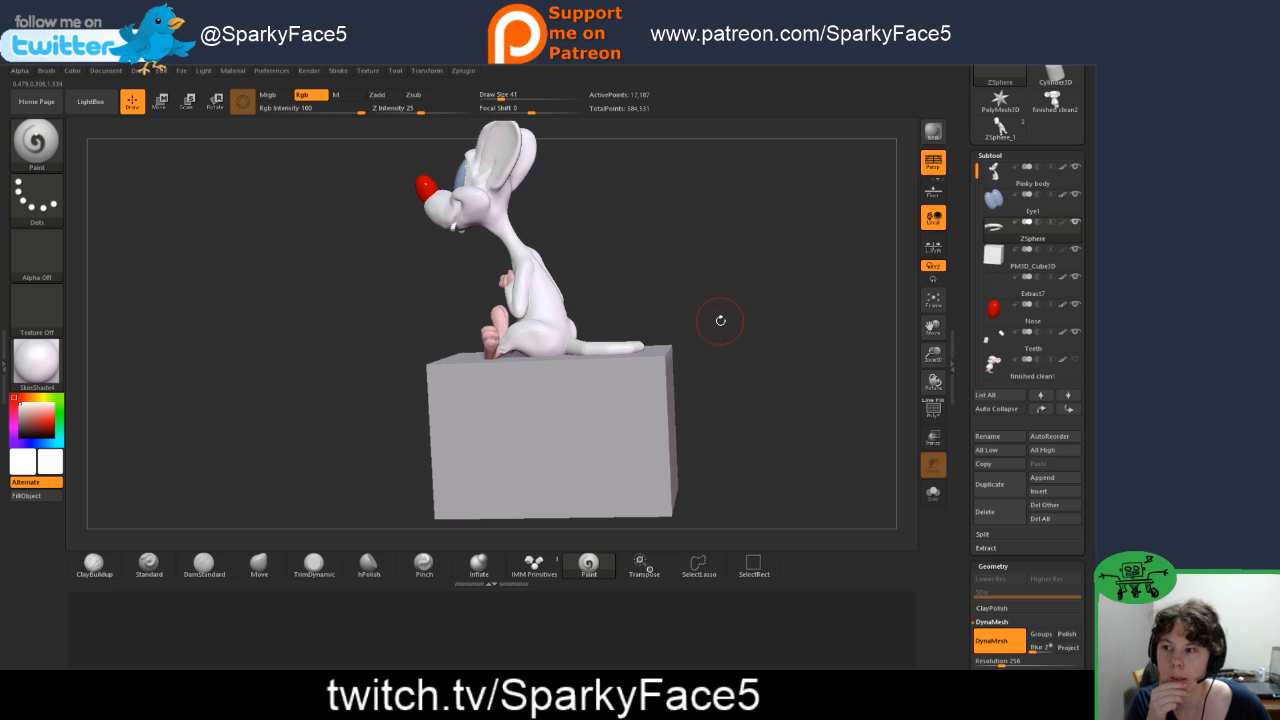
{"action": "left_click_drag", "start_coordinate": [714, 314], "coordinate": [669, 366]}
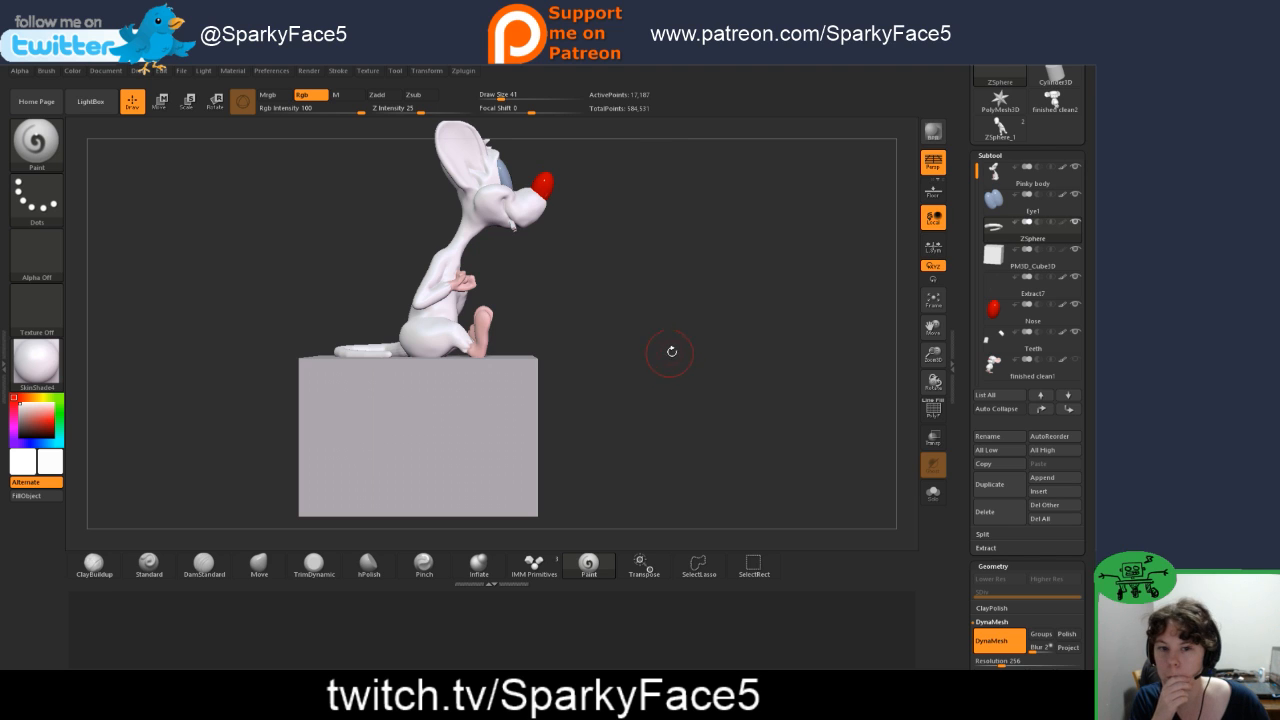
{"action": "left_click_drag", "start_coordinate": [673, 326], "coordinate": [705, 409], "text": "alt"}
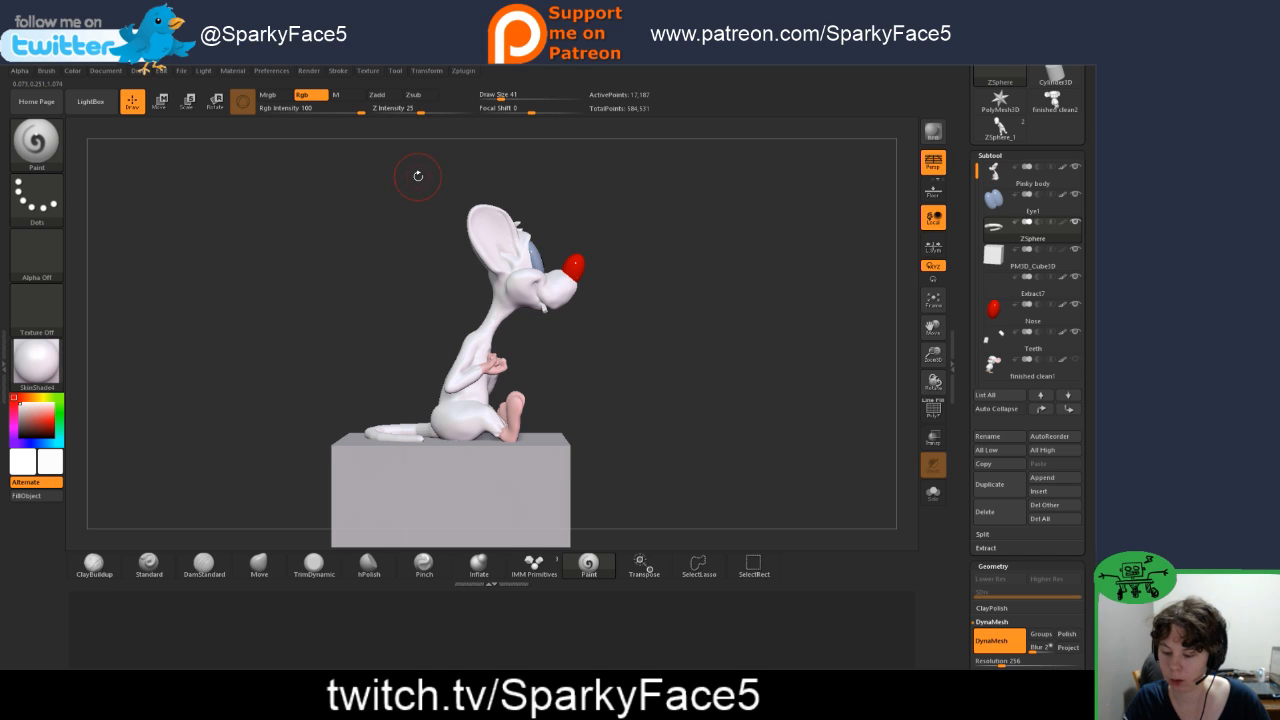
Step: Select the Pinky body subtool and mask its head and upper neck, leaving the torso, arms and legs unmasked
{"action": "mouse_move", "coordinate": [416, 172]}
{"action": "left_mouse_down", "text": "ctrl"}
{"action": "mouse_move", "coordinate": [543, 327]}
{"action": "mouse_move", "coordinate": [625, 322]}
{"action": "left_mouse_up", "text": "ctrl"}
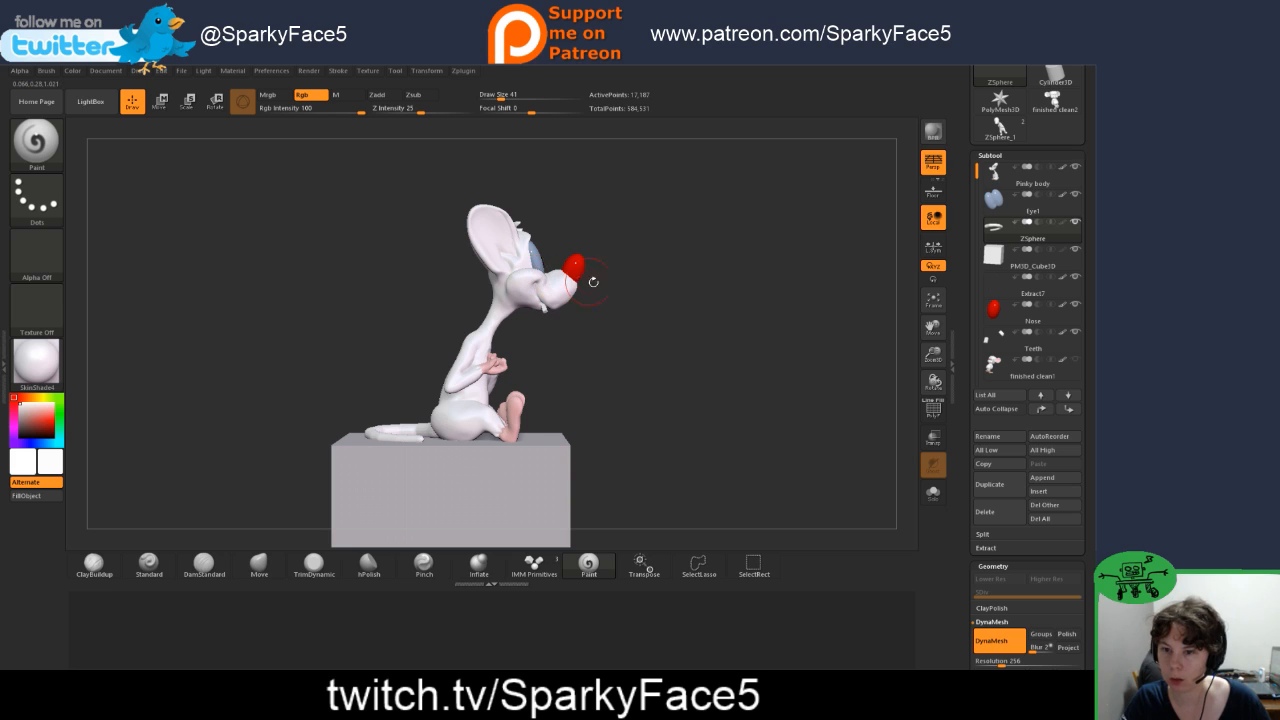
{"action": "left_click", "coordinate": [996, 186]}
{"action": "left_click_drag", "start_coordinate": [424, 164], "coordinate": [645, 351], "text": "ctrl"}
{"action": "left_click", "coordinate": [658, 345], "text": "ctrl"}
{"action": "key", "text": "ctrl"}
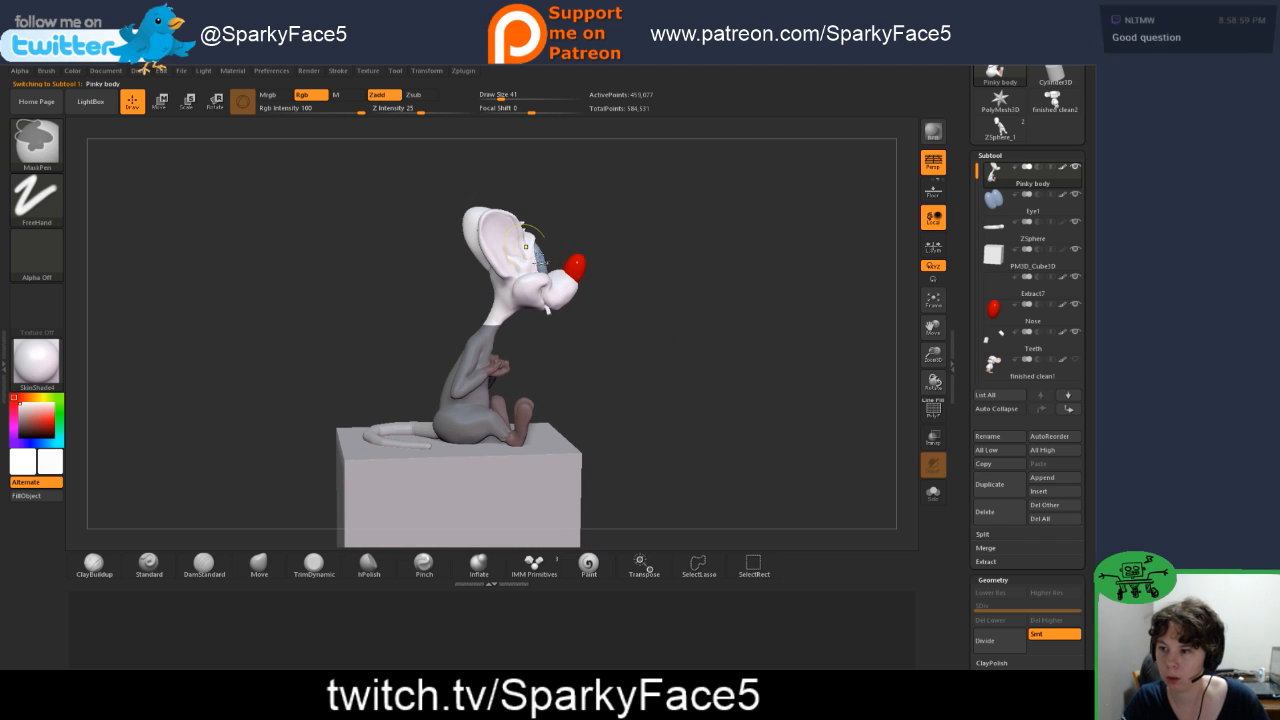
{"action": "left_click", "coordinate": [672, 325], "text": "ctrl"}
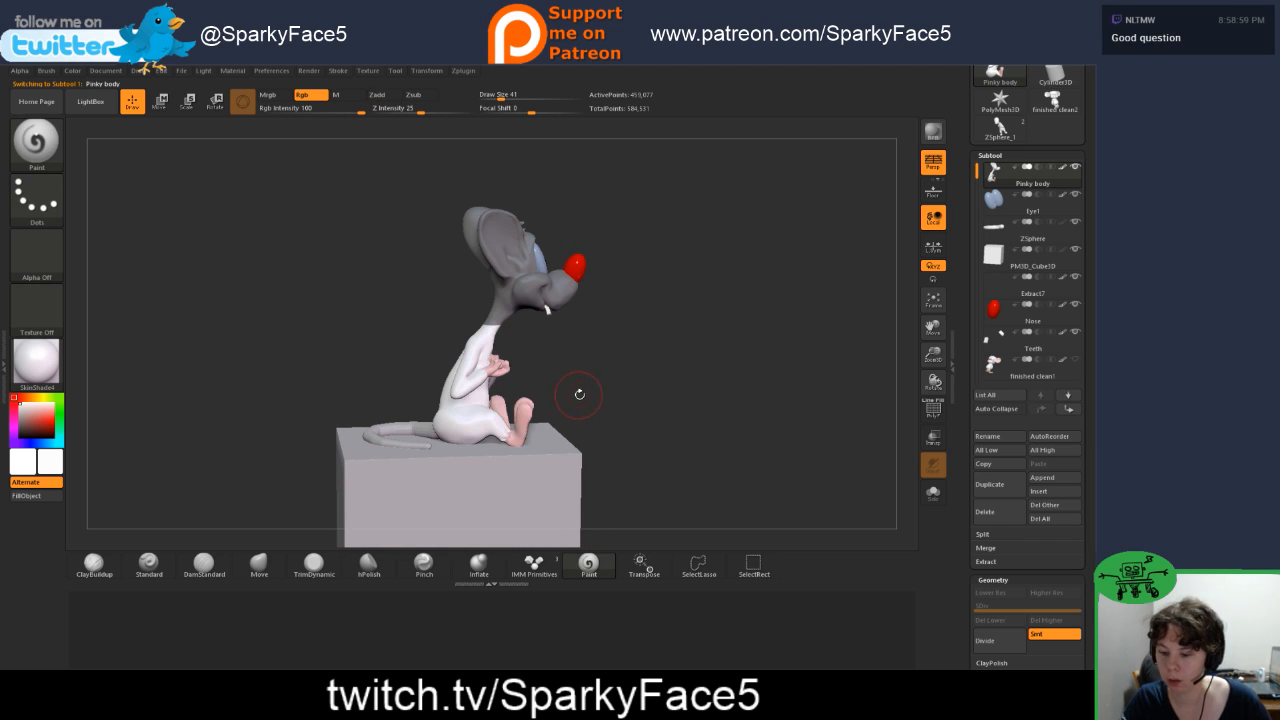
Step: Try to shift the unmasked torso and legs forward beneath the masked head, and undo the moves
{"action": "key", "text": "w"}
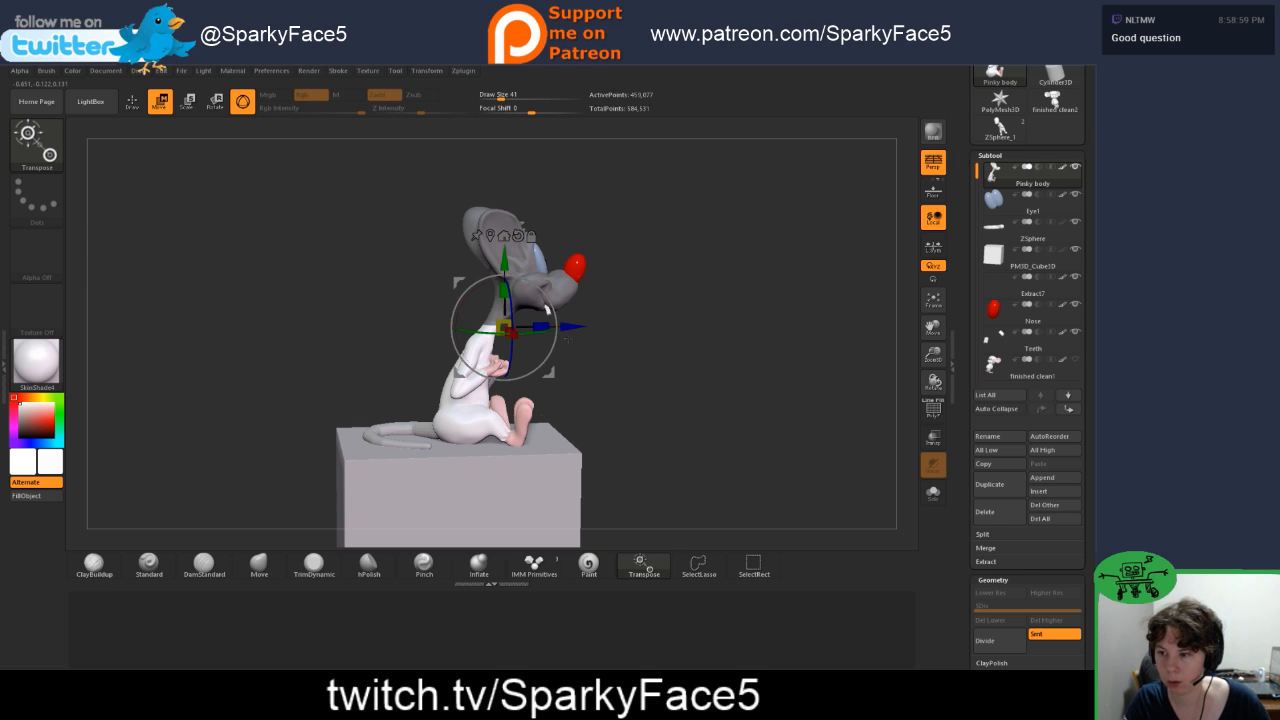
{"action": "mouse_move", "coordinate": [573, 327]}
{"action": "left_mouse_down"}
{"action": "mouse_move", "coordinate": [551, 298]}
{"action": "mouse_move", "coordinate": [574, 322]}
{"action": "left_mouse_up"}
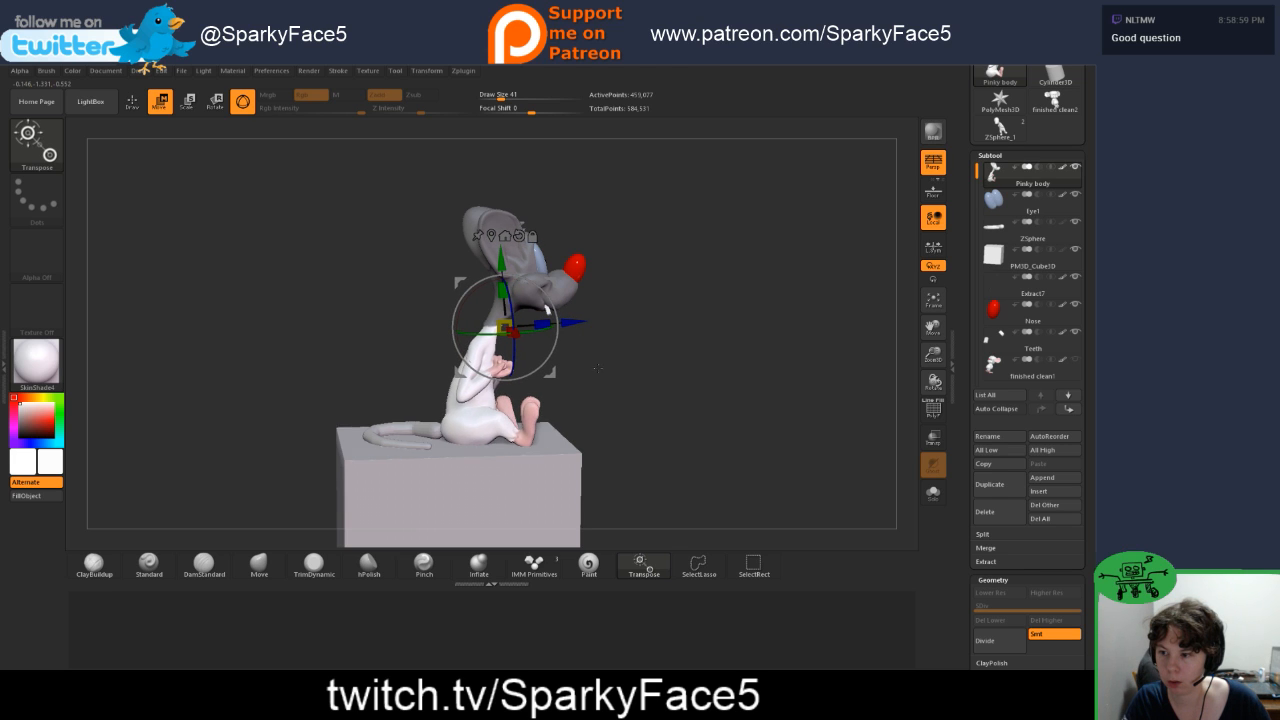
{"action": "mouse_move", "coordinate": [598, 368]}
{"action": "left_mouse_down"}
{"action": "mouse_move", "coordinate": [560, 369]}
{"action": "mouse_move", "coordinate": [600, 366]}
{"action": "left_mouse_up"}
{"action": "key", "text": "ctrl+z"}
{"action": "key", "text": "ctrl+z"}
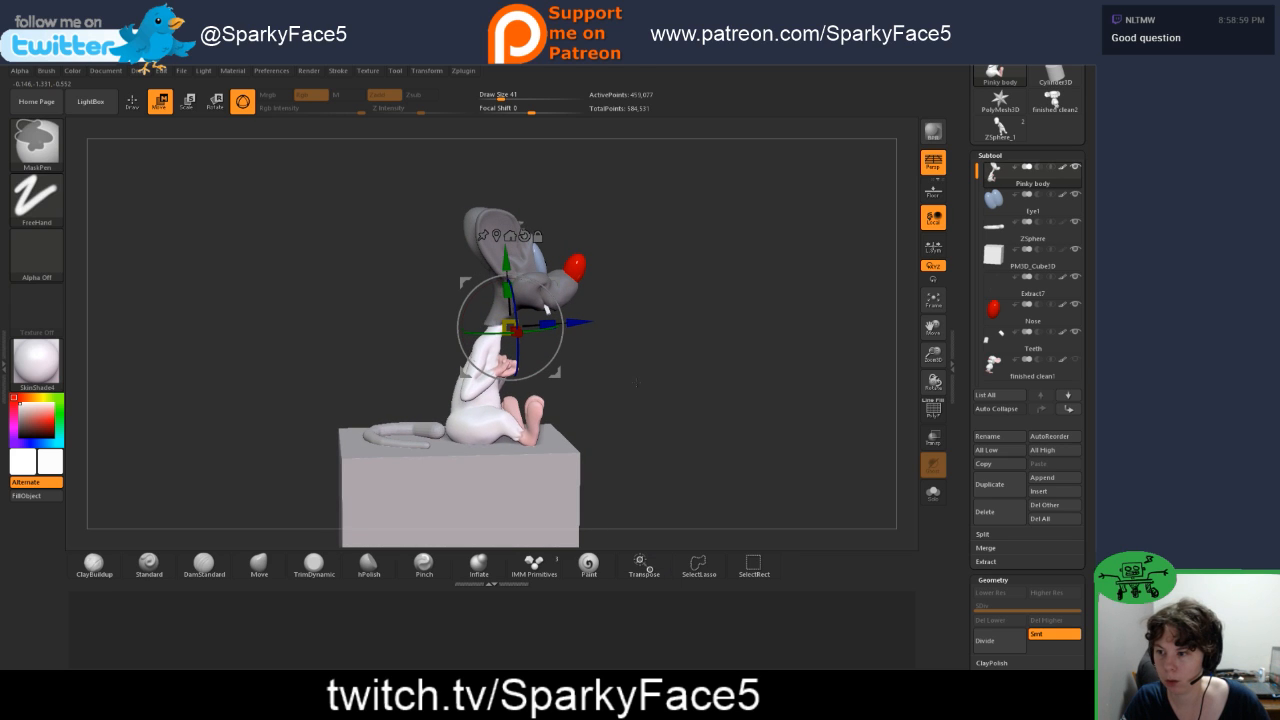
{"action": "key", "text": "ctrl+z"}
{"action": "key", "text": "ctrl+z"}
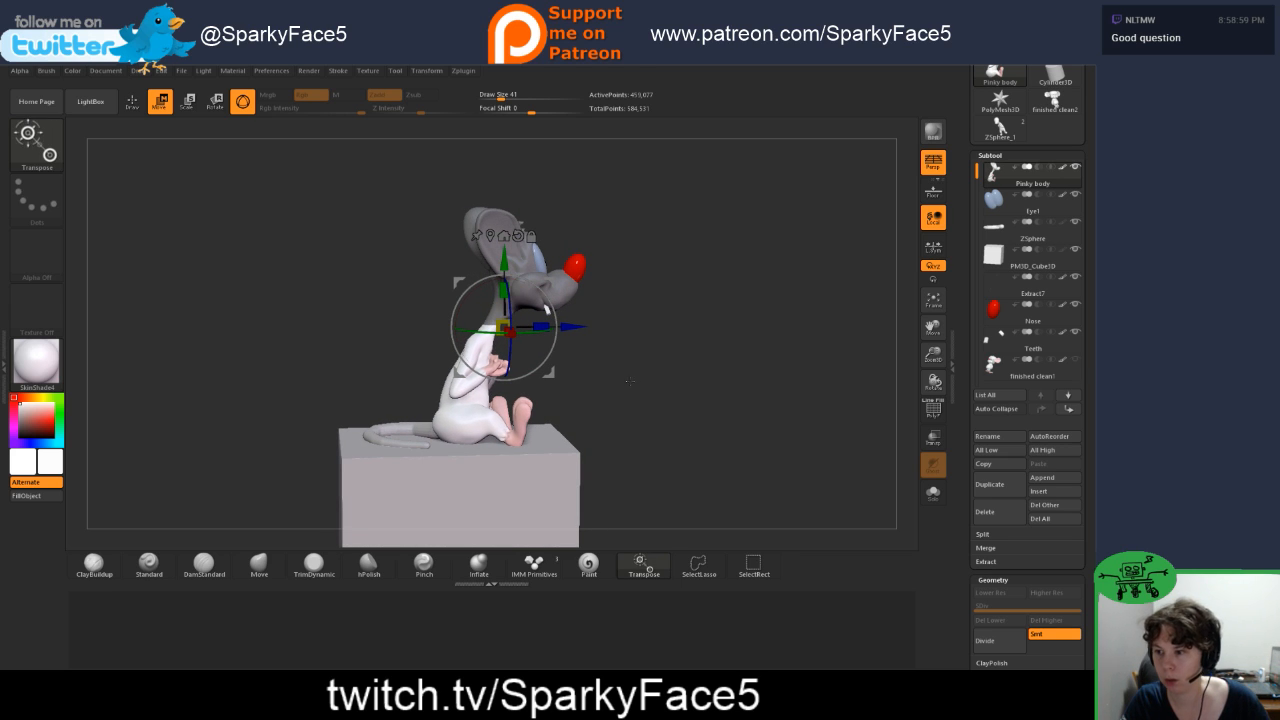
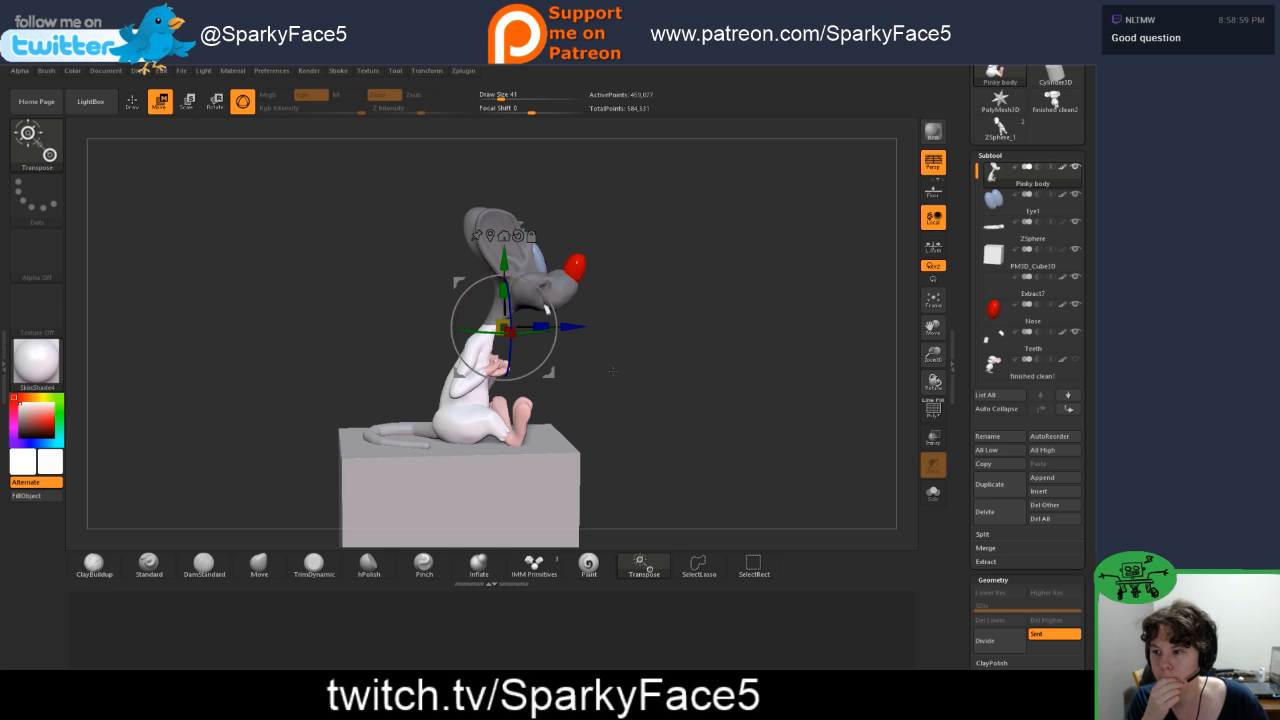
Step: Try to rotate the unmasked torso and legs beneath the masked head, and undo the changes
{"action": "mouse_move", "coordinate": [556, 320]}
{"action": "left_mouse_down"}
{"action": "mouse_move", "coordinate": [547, 310]}
{"action": "mouse_move", "coordinate": [569, 333]}
{"action": "left_mouse_up"}
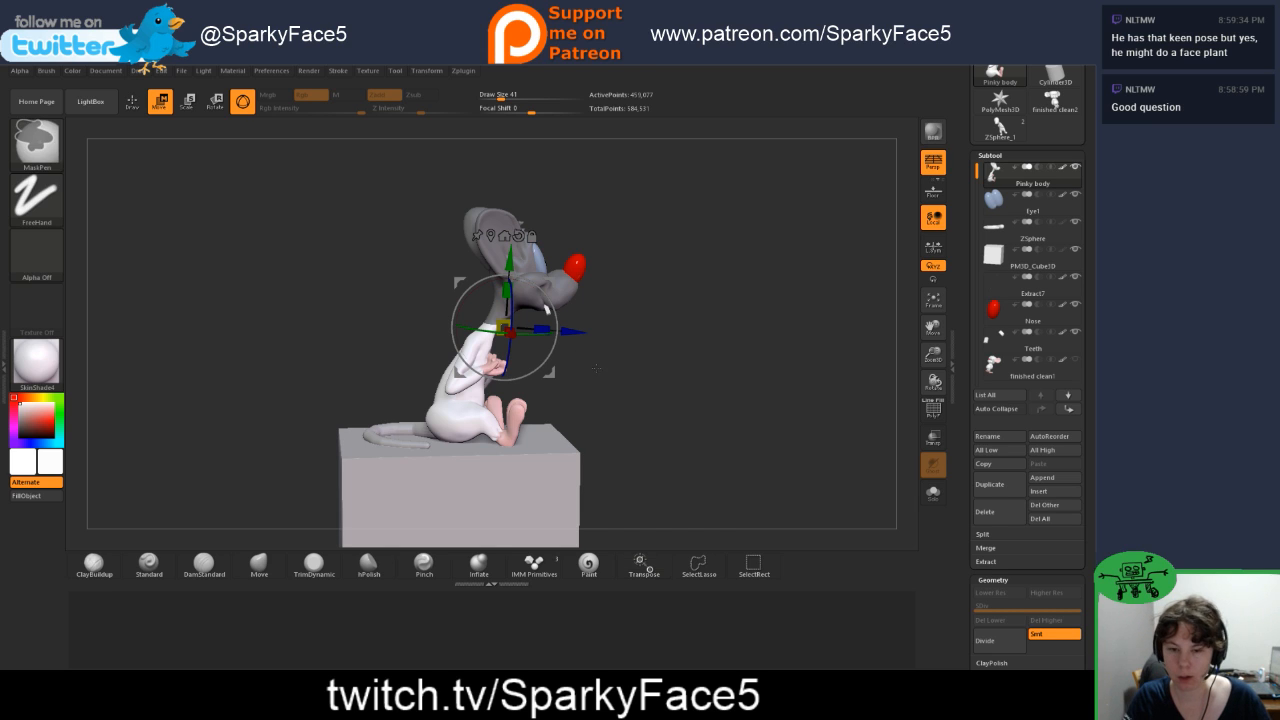
{"action": "key", "text": "ctrl+z"}
{"action": "key", "text": "ctrl+z"}
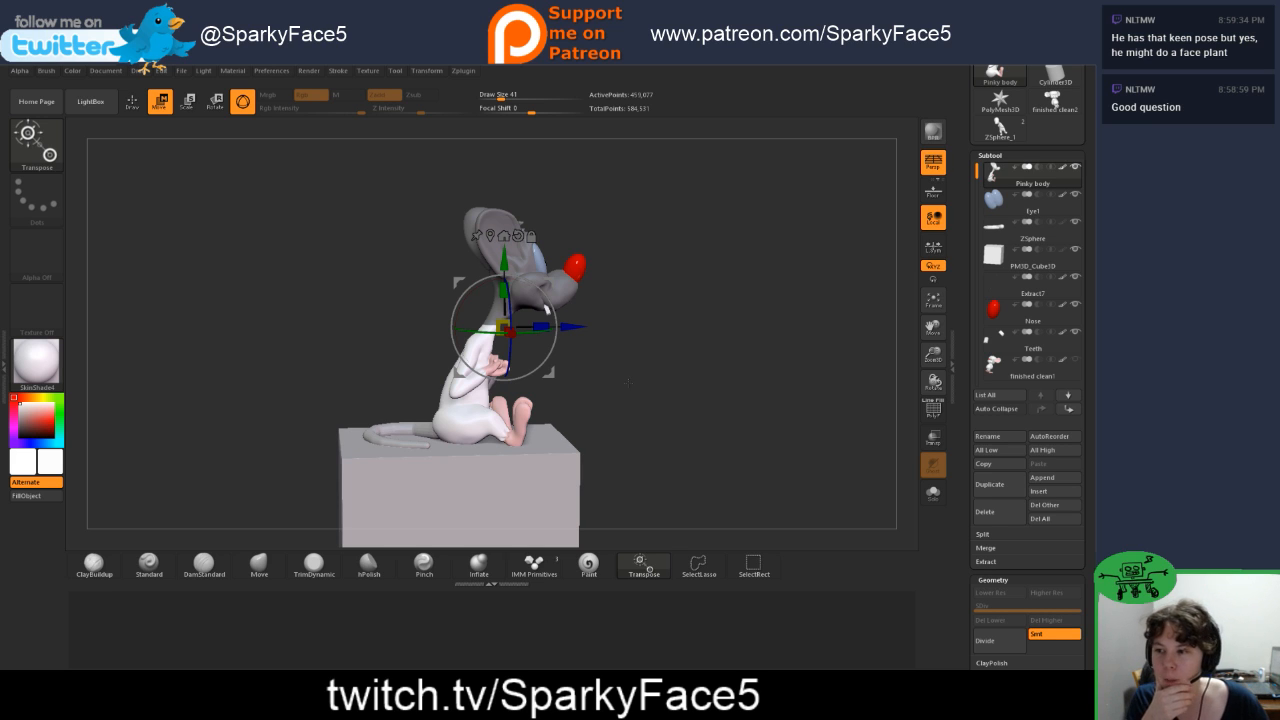
{"action": "key", "text": "ctrl+z"}
{"action": "key", "text": "ctrl+z"}
{"action": "key", "text": "ctrl+z"}
{"action": "key", "text": "ctrl+z"}
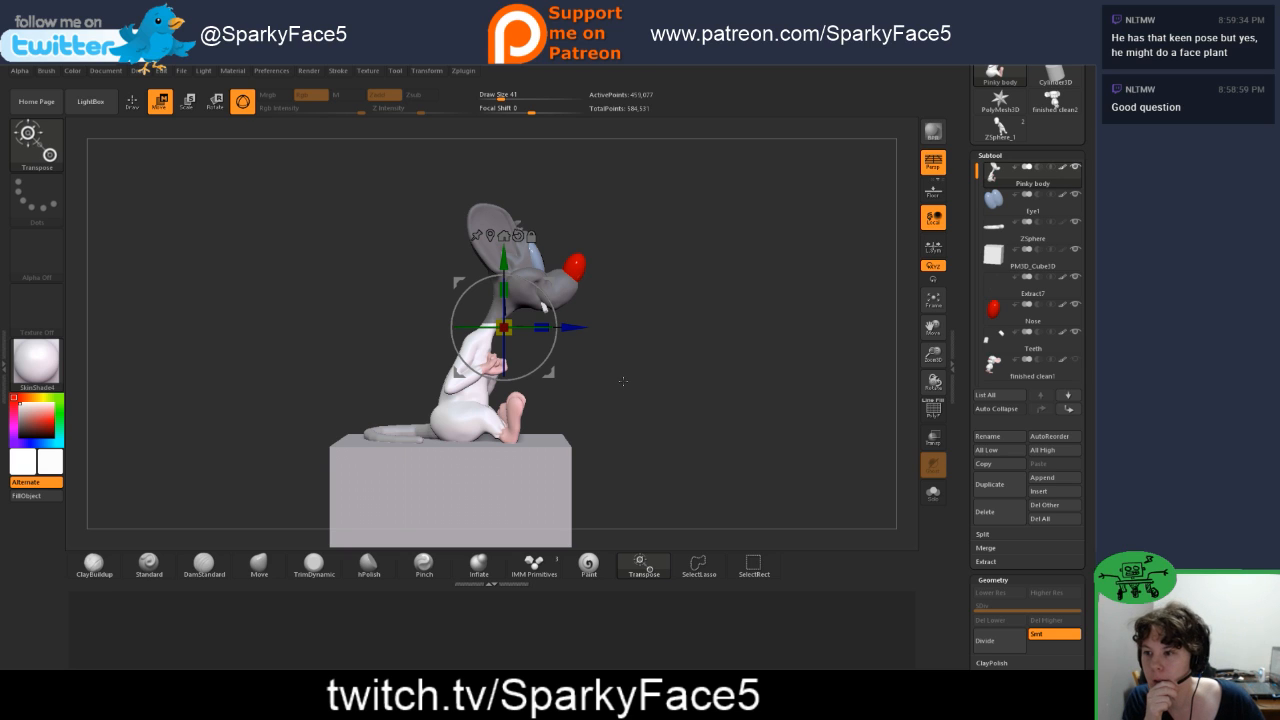
{"action": "key", "text": "ctrl+z"}
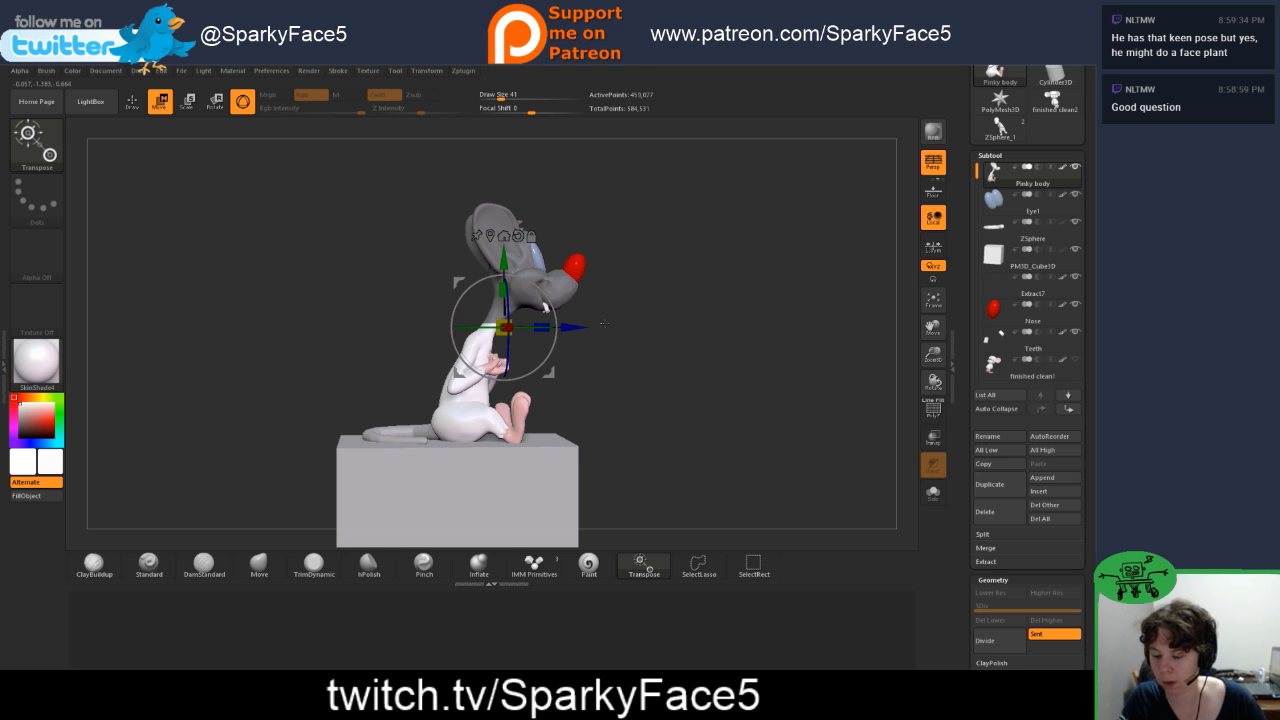
Step: Invert the mask on the Pinky body so the head and upper neck are free and the torso and legs are protected
{"action": "key", "text": "ctrl"}
{"action": "left_click", "coordinate": [620, 325], "text": "ctrl"}
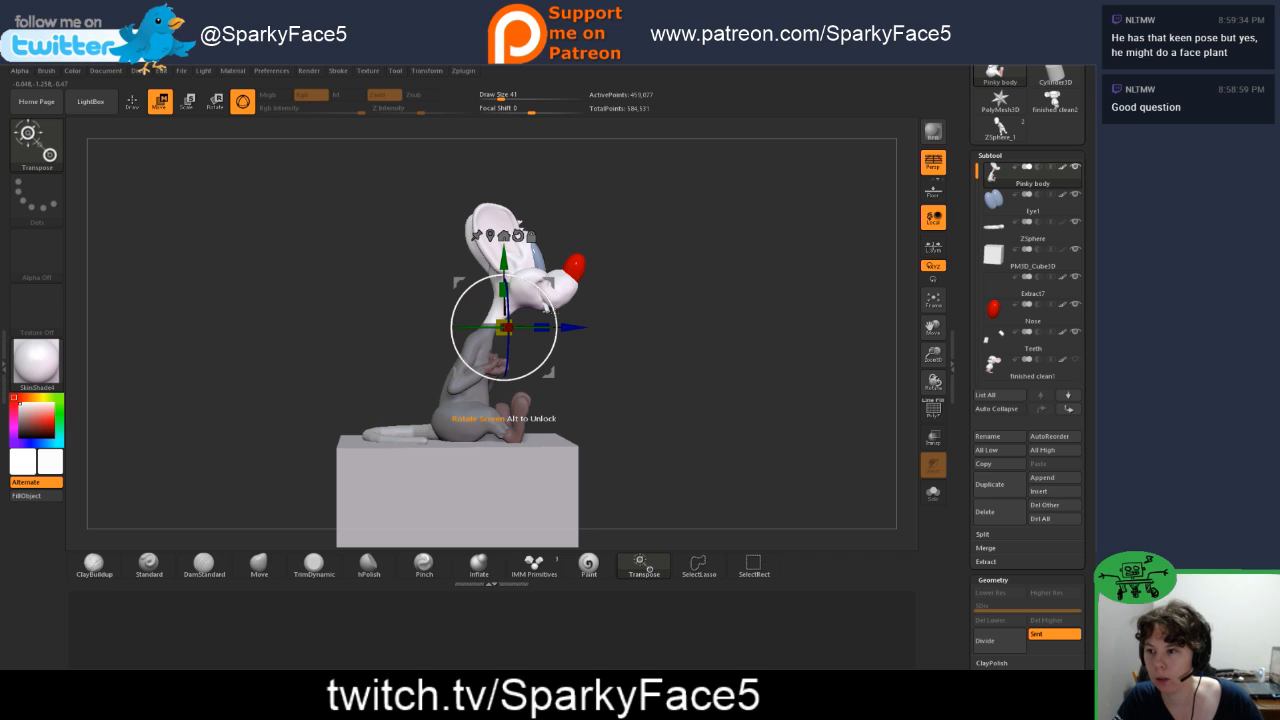
Step: Try tilting the unmasked head and neck backward in the side view, and undo the rotations
{"action": "left_click_drag", "start_coordinate": [556, 330], "coordinate": [596, 341]}
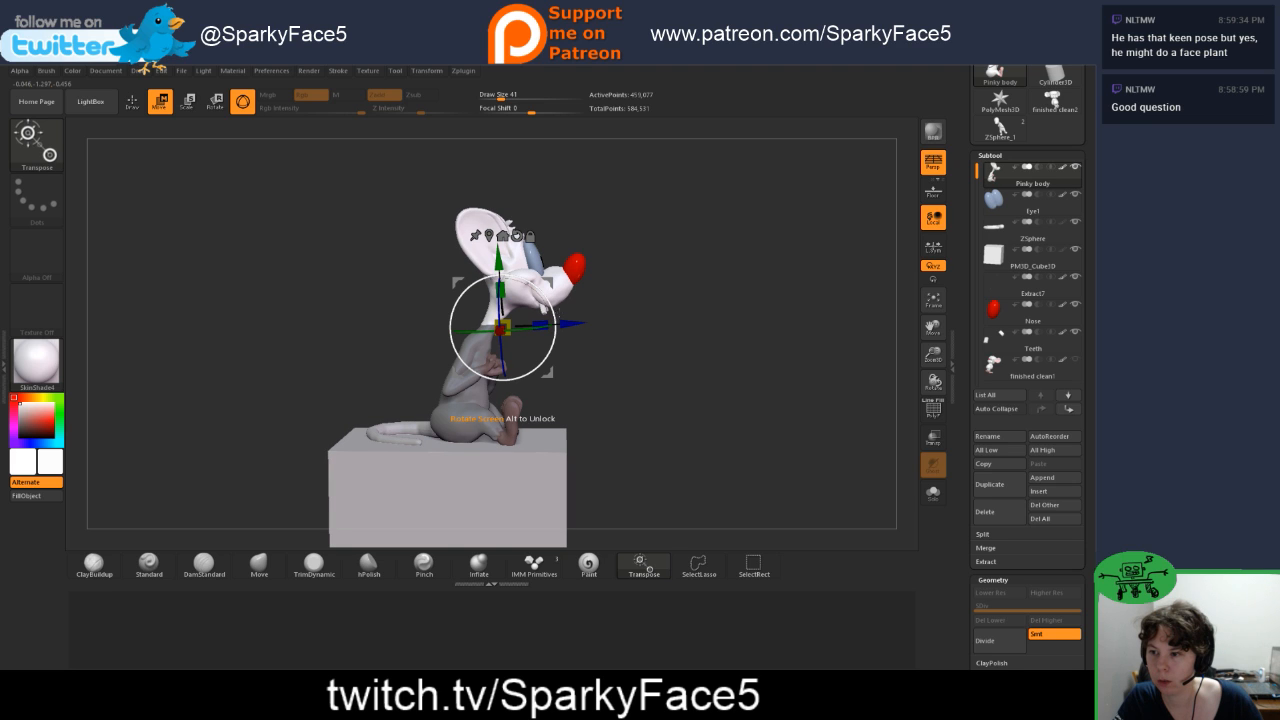
{"action": "left_click_drag", "start_coordinate": [547, 287], "coordinate": [496, 261]}
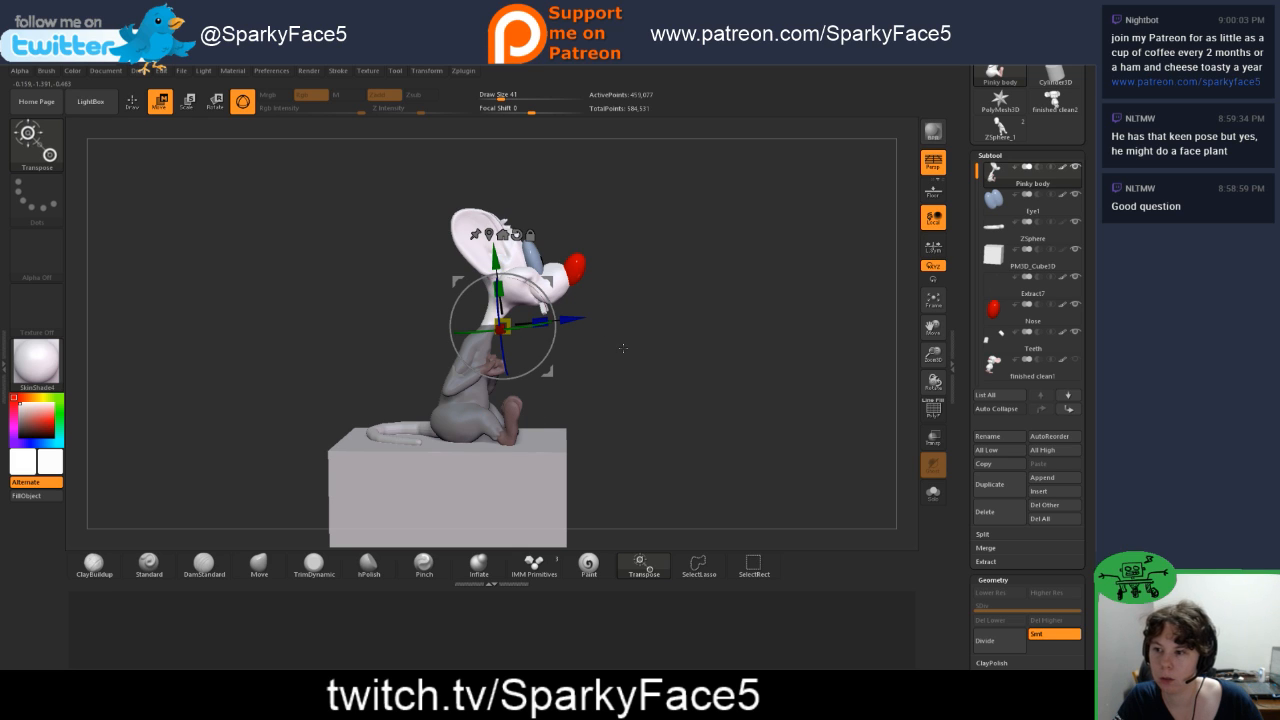
{"action": "key", "text": "ctrl"}
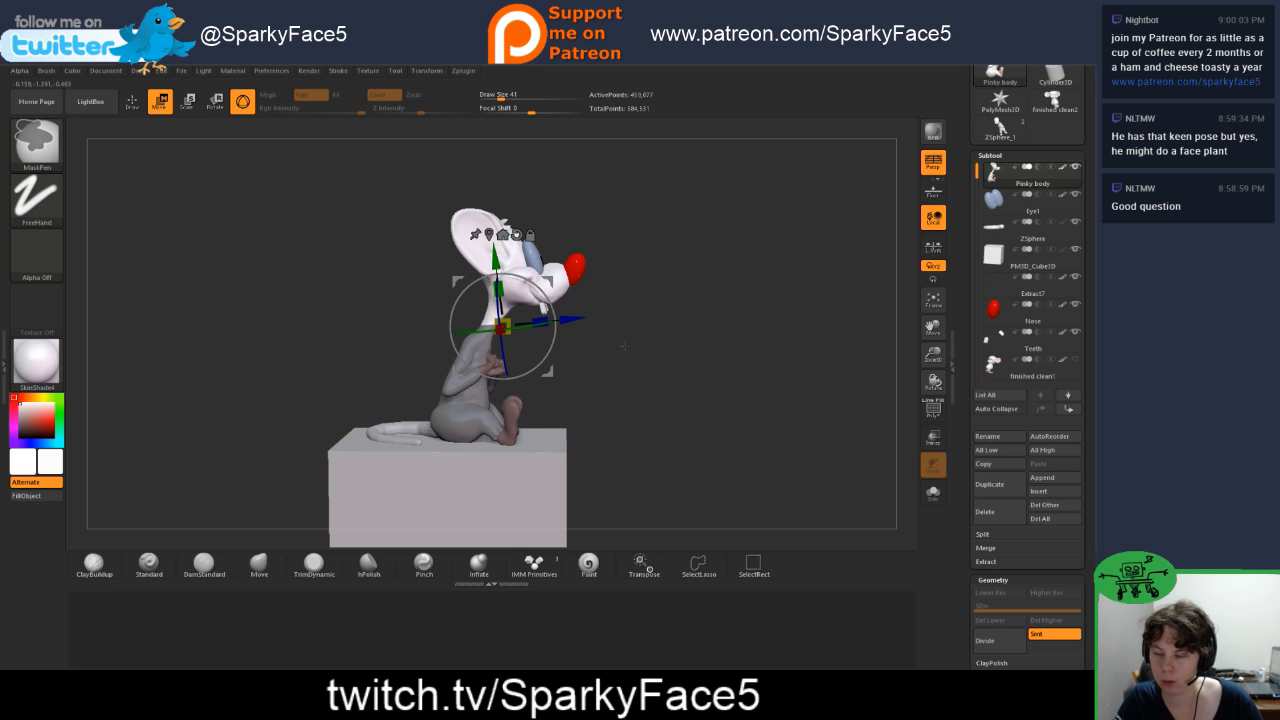
{"action": "key", "text": "ctrl+z"}
{"action": "key", "text": "ctrl+z"}
{"action": "key", "text": "ctrl+z"}
{"action": "key", "text": "ctrl+z"}
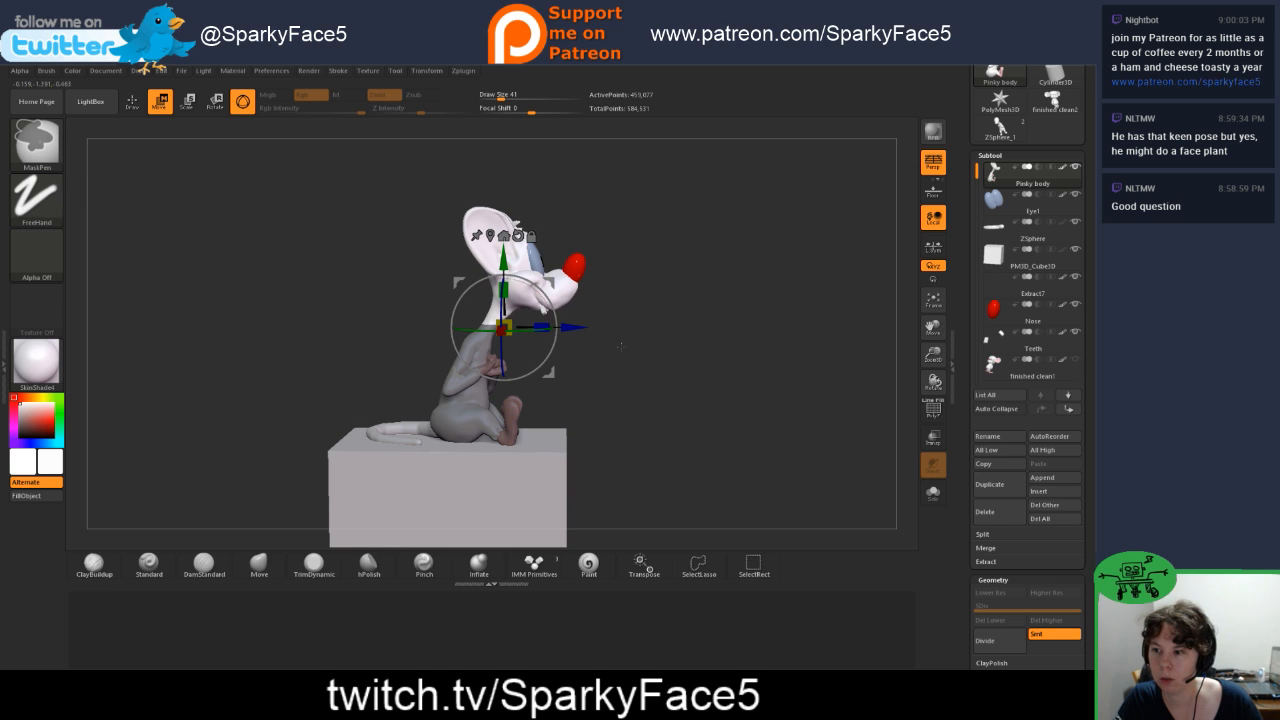
{"action": "key", "text": "ctrl+shift+z"}
{"action": "key", "text": "ctrl+z"}
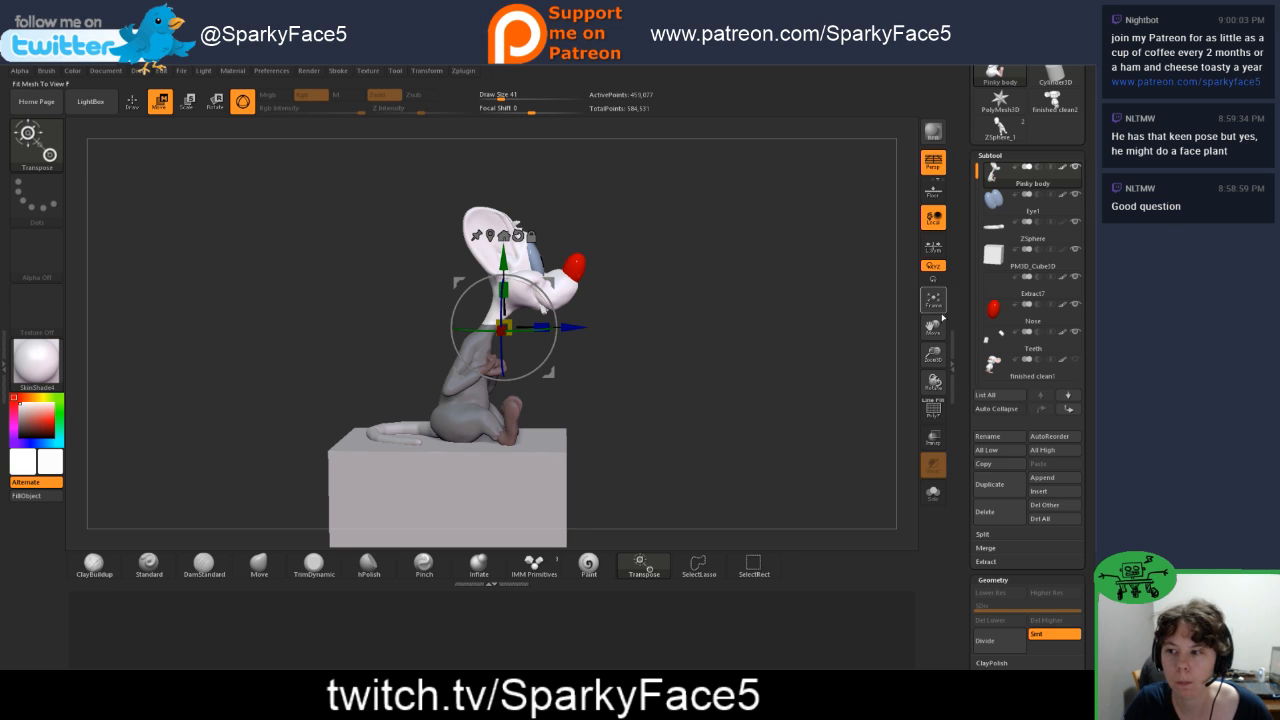
Step: Save the project as a new ZPR file named 12 in the Pinky folder
{"action": "left_click", "coordinate": [185, 75]}
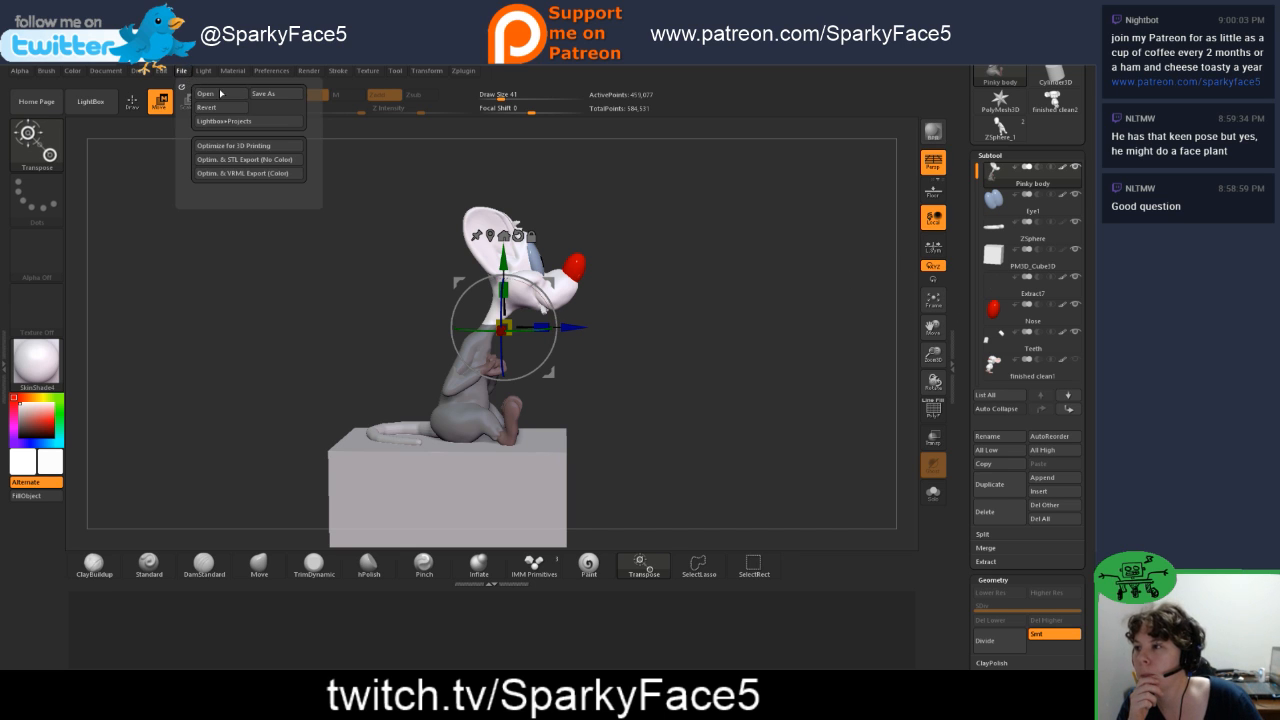
{"action": "left_click", "coordinate": [276, 97]}
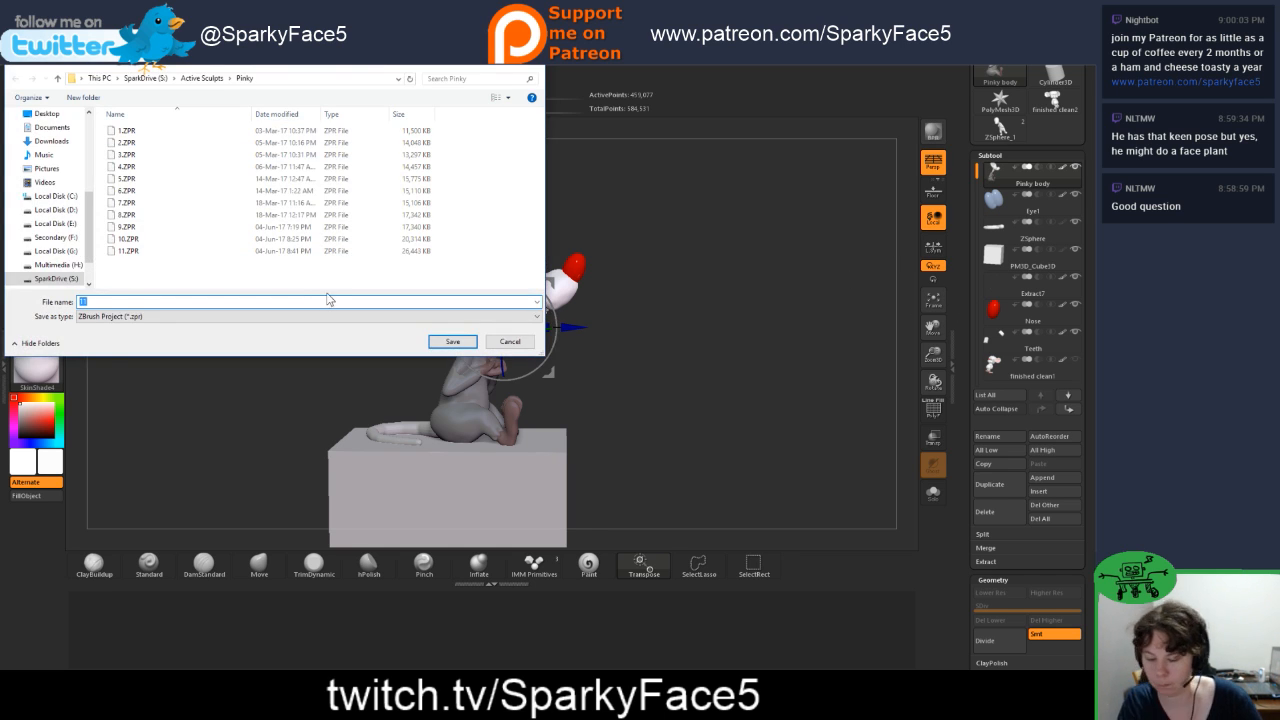
{"action": "type", "text": "12"}
{"action": "key", "text": "Return"}
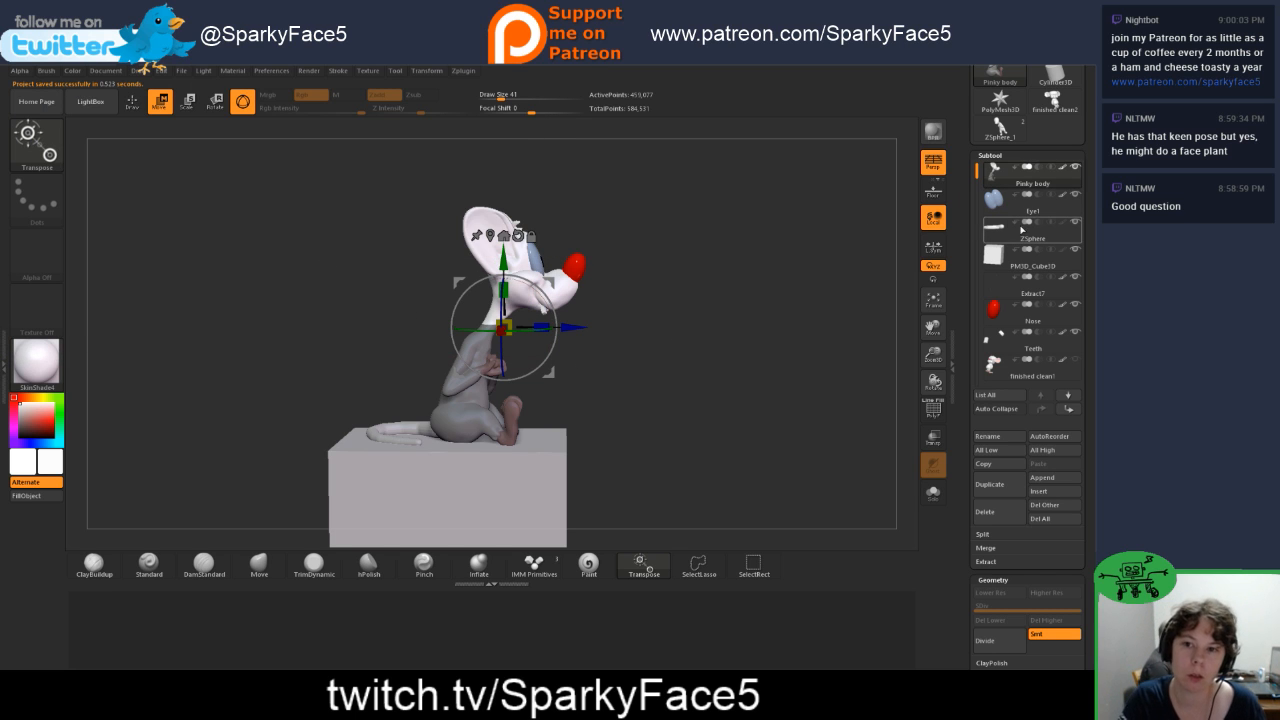
Step: Duplicate the Pinky body subtool and hide the Pinky body1 copy as a backup
{"action": "mouse_move", "coordinate": [1006, 210]}
{"action": "mouse_move", "coordinate": [1012, 183]}
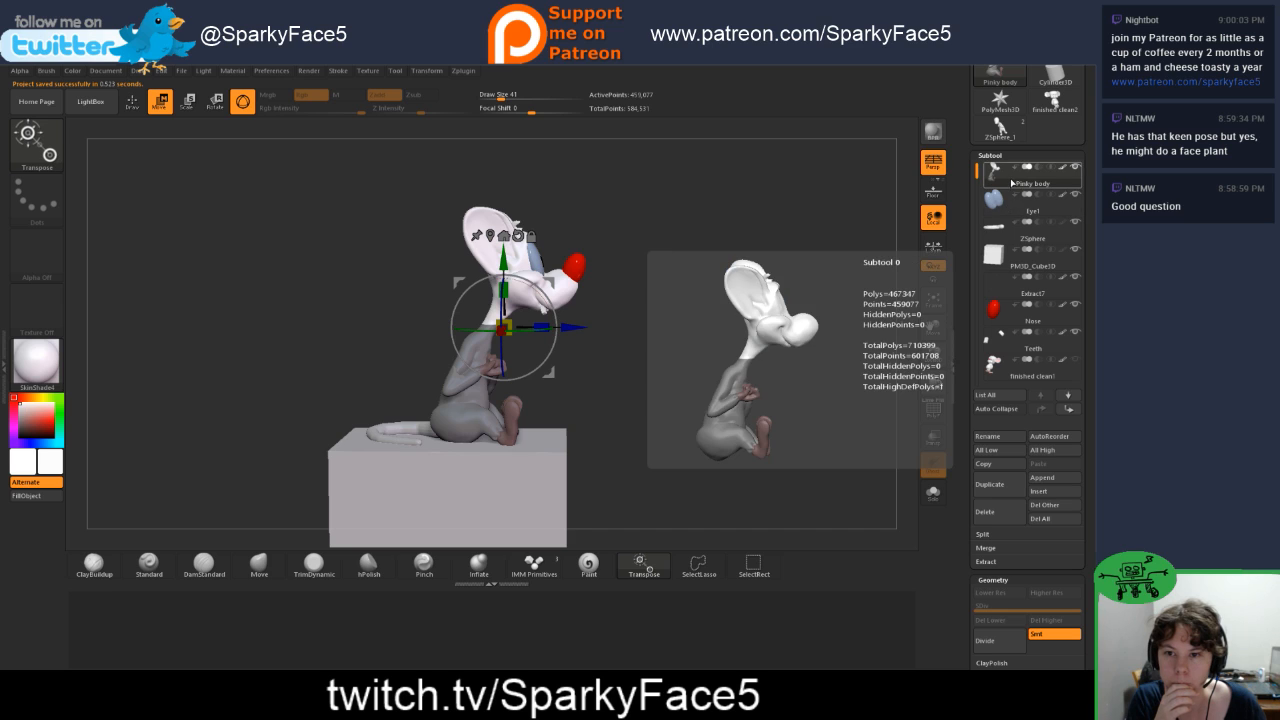
{"action": "left_click", "coordinate": [990, 485]}
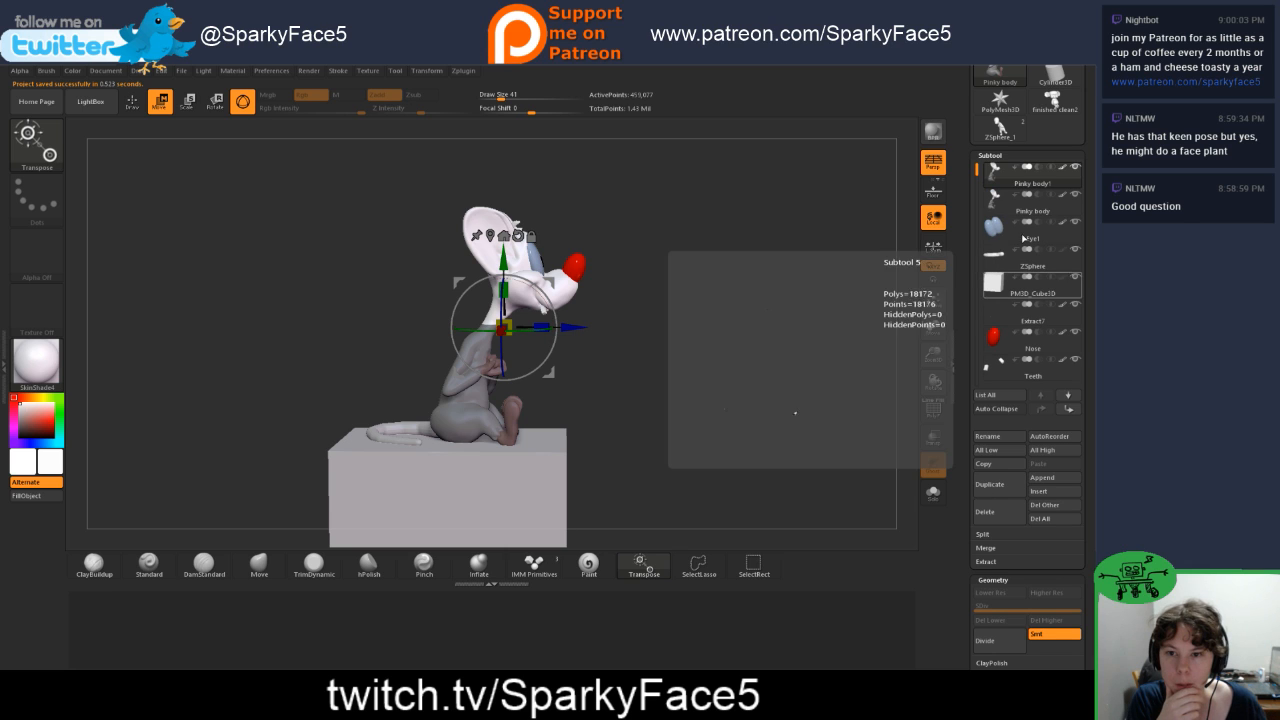
{"action": "mouse_move", "coordinate": [1043, 188]}
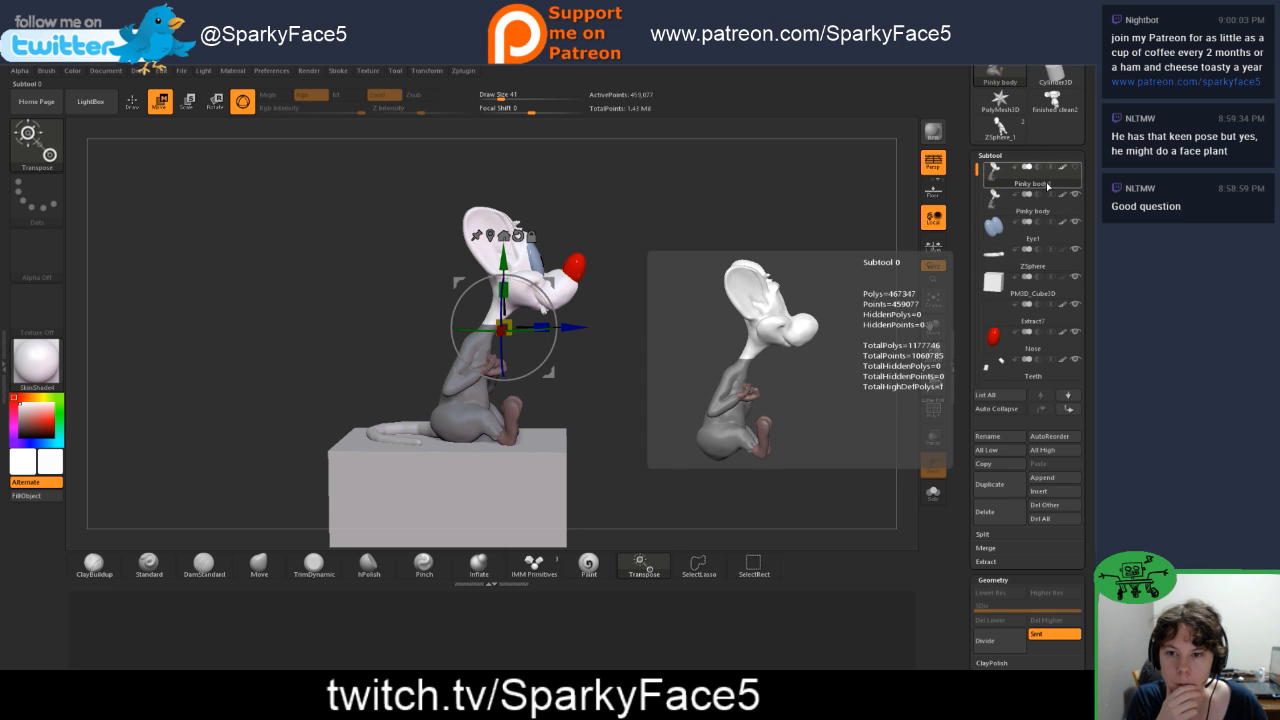
Step: Duplicate the Eye1, Nose and Teeth subtools
{"action": "left_click", "coordinate": [1005, 224]}
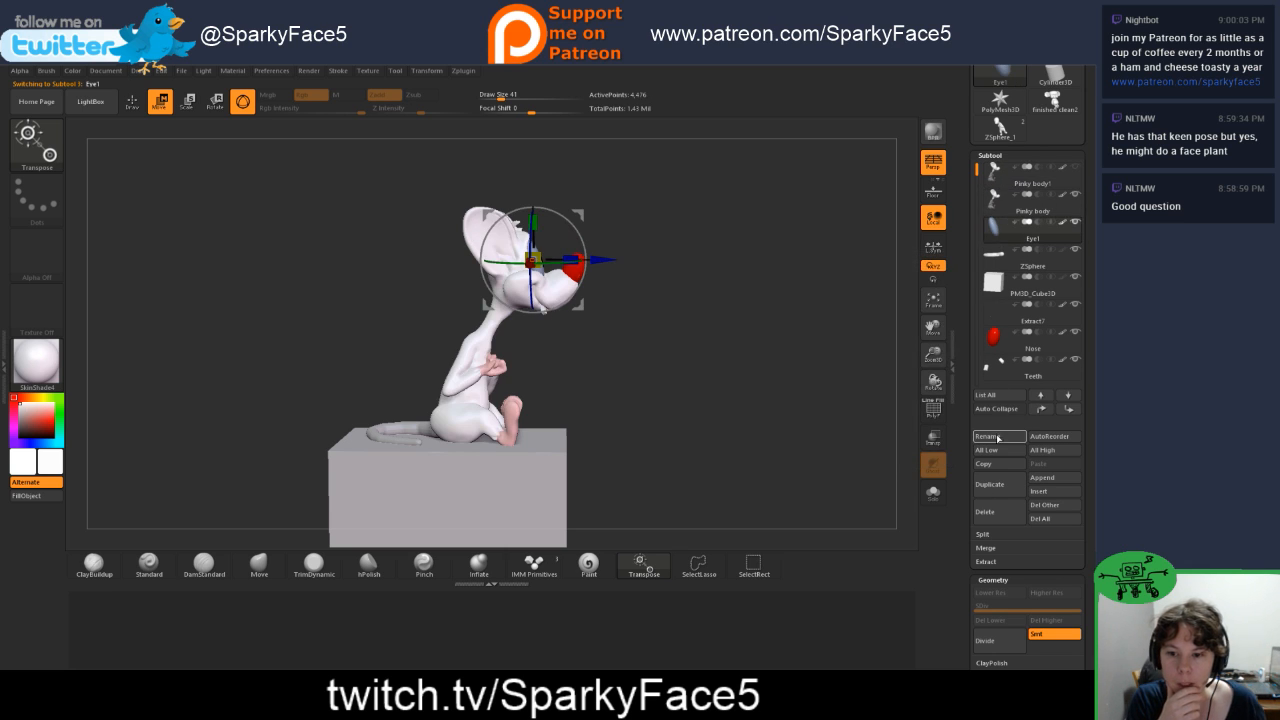
{"action": "left_click", "coordinate": [990, 484]}
{"action": "left_click", "coordinate": [1005, 370]}
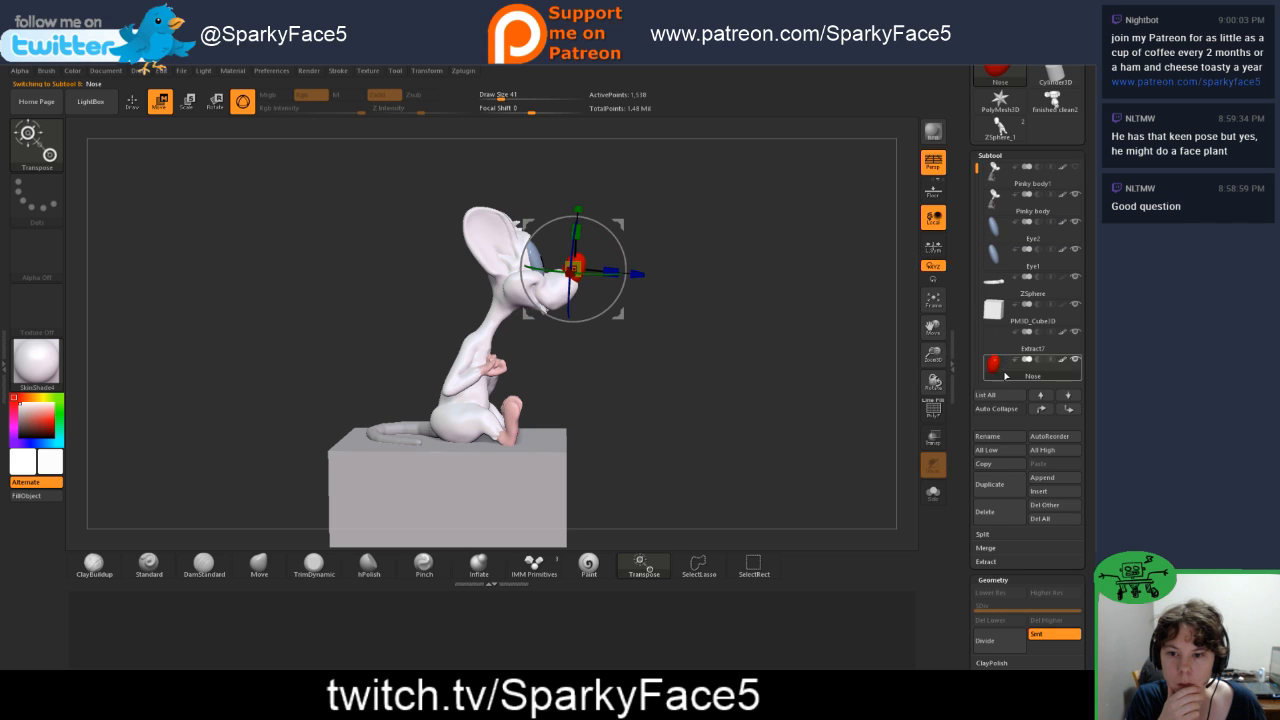
{"action": "left_click", "coordinate": [998, 490]}
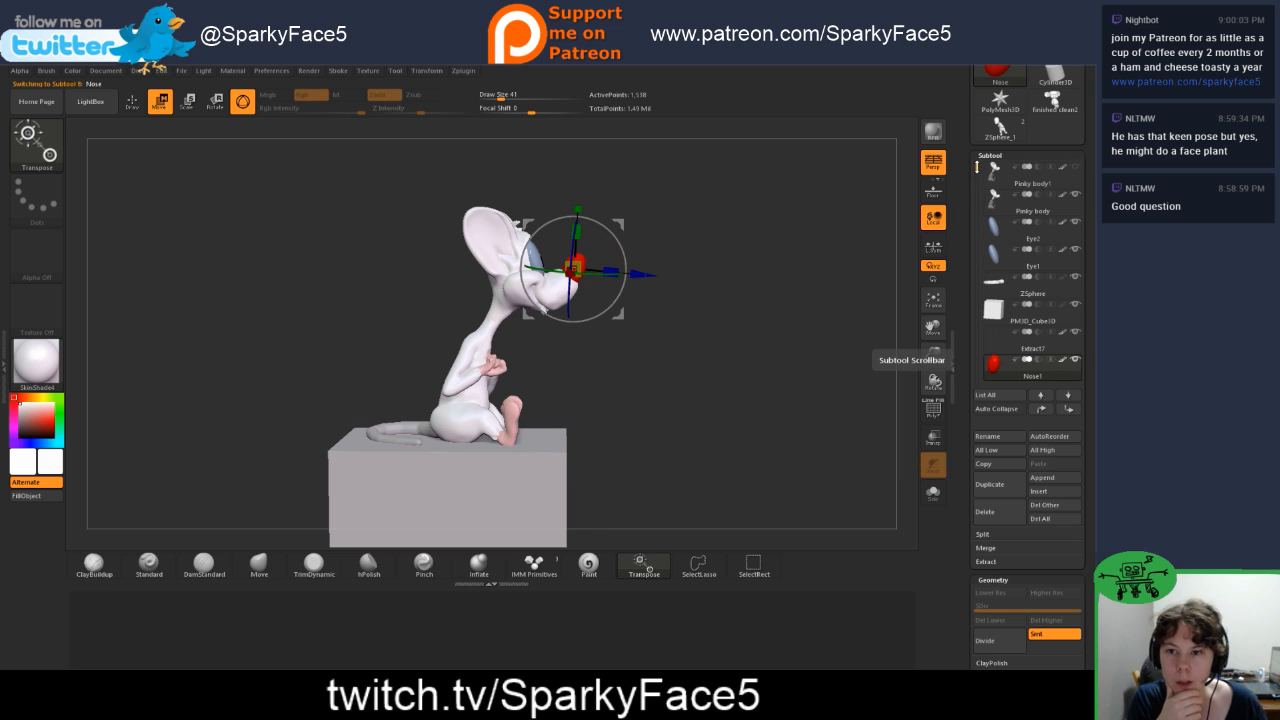
{"action": "left_click_drag", "start_coordinate": [975, 168], "coordinate": [974, 197]}
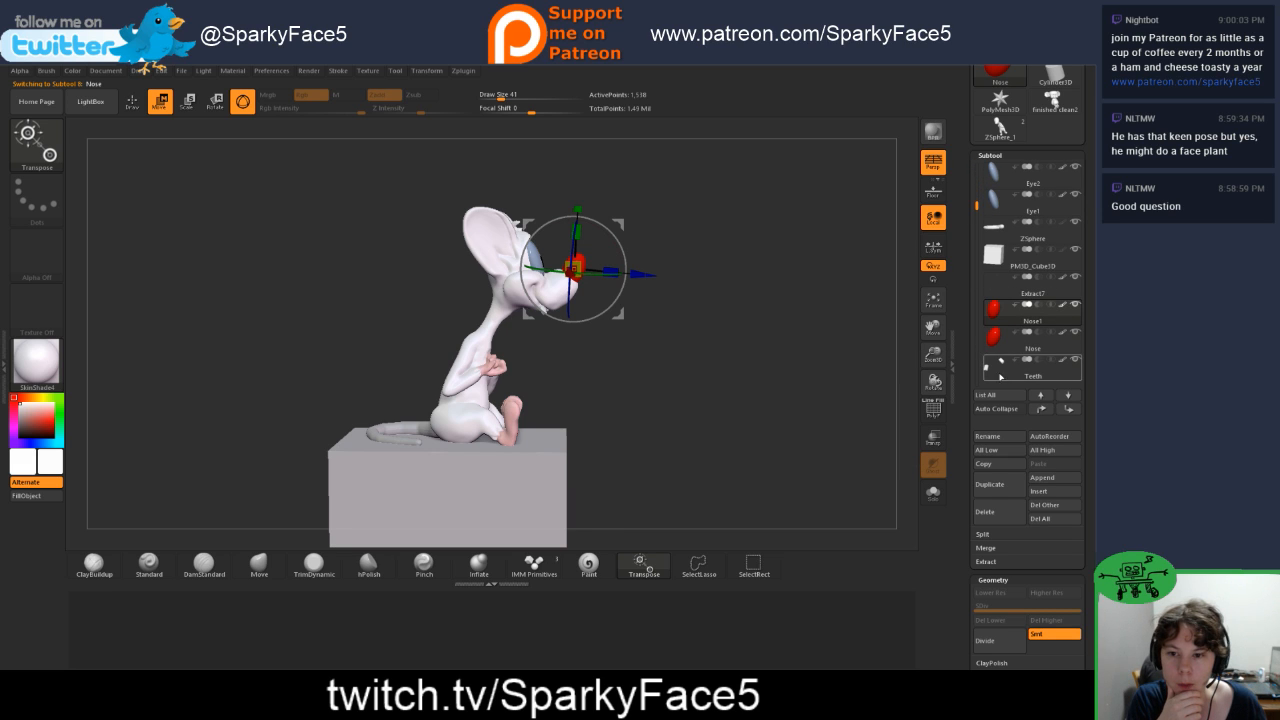
{"action": "left_click", "coordinate": [1003, 370]}
{"action": "left_click", "coordinate": [1010, 494]}
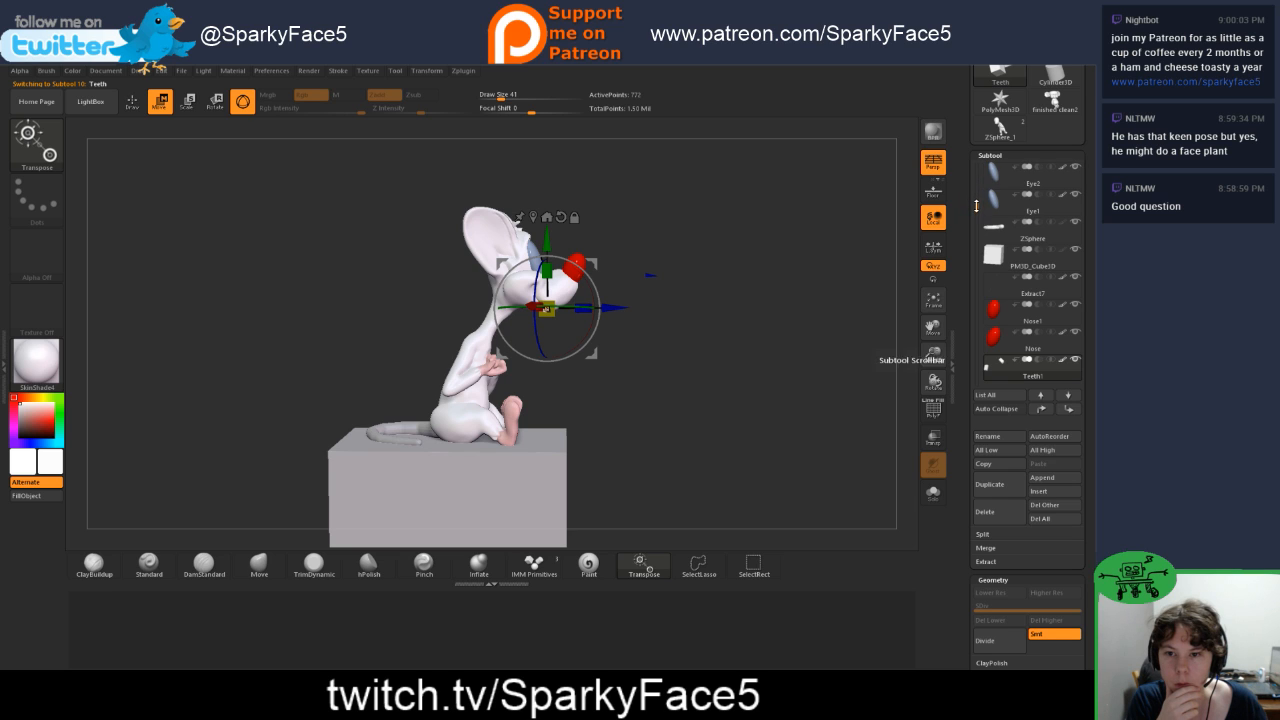
Step: Hide the spare versions of the duplicated eye, nose and teeth subtools
{"action": "left_click_drag", "start_coordinate": [976, 201], "coordinate": [976, 167]}
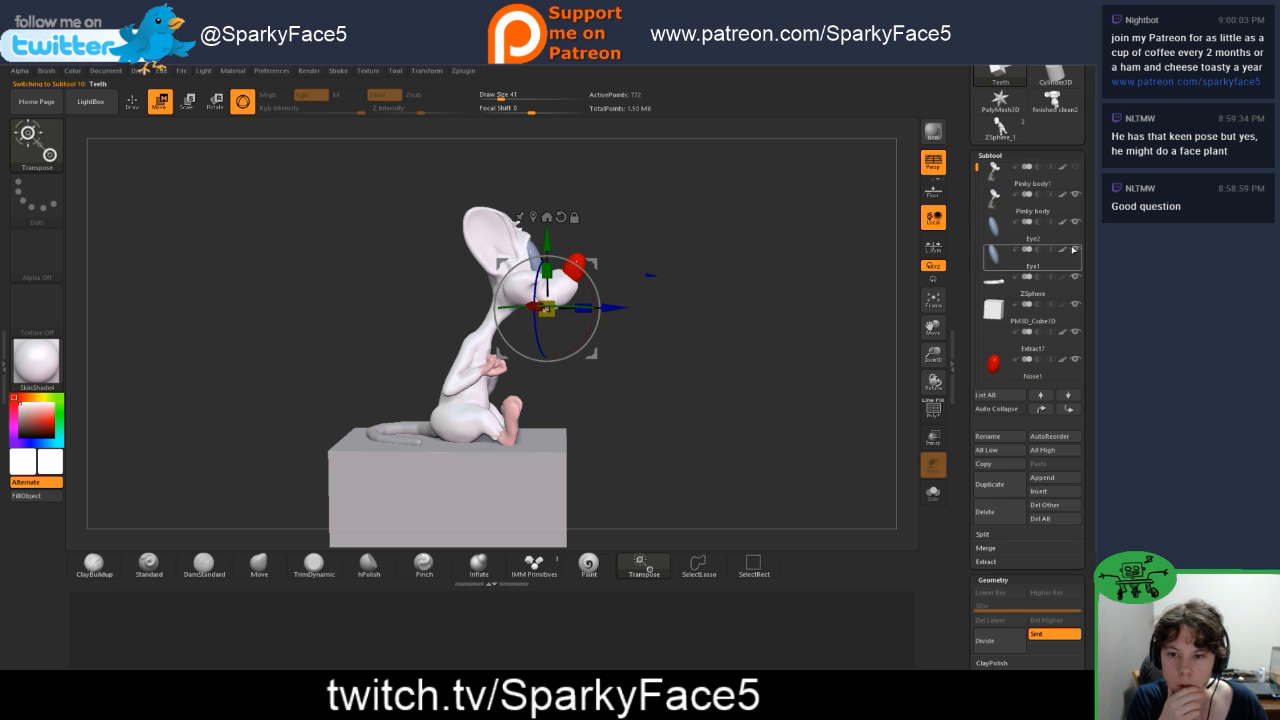
{"action": "mouse_move", "coordinate": [1071, 357]}
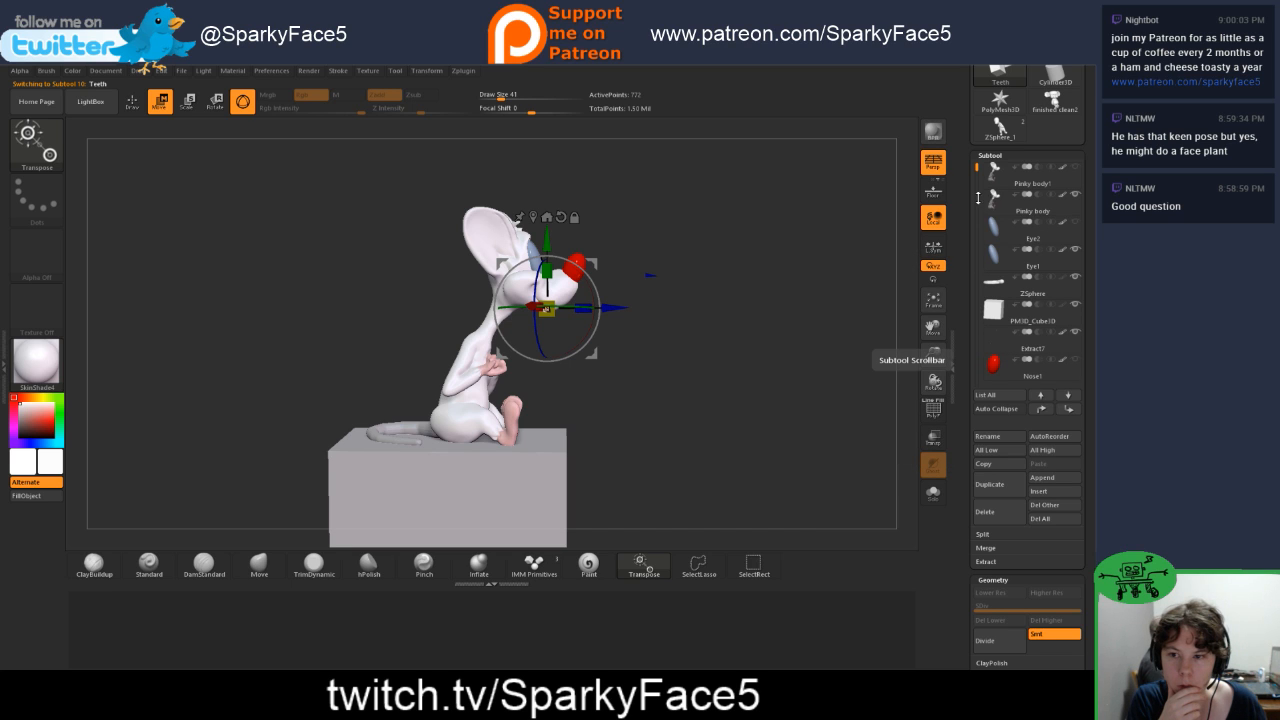
{"action": "left_click", "coordinate": [978, 198]}
{"action": "left_click_drag", "start_coordinate": [975, 201], "coordinate": [976, 208]}
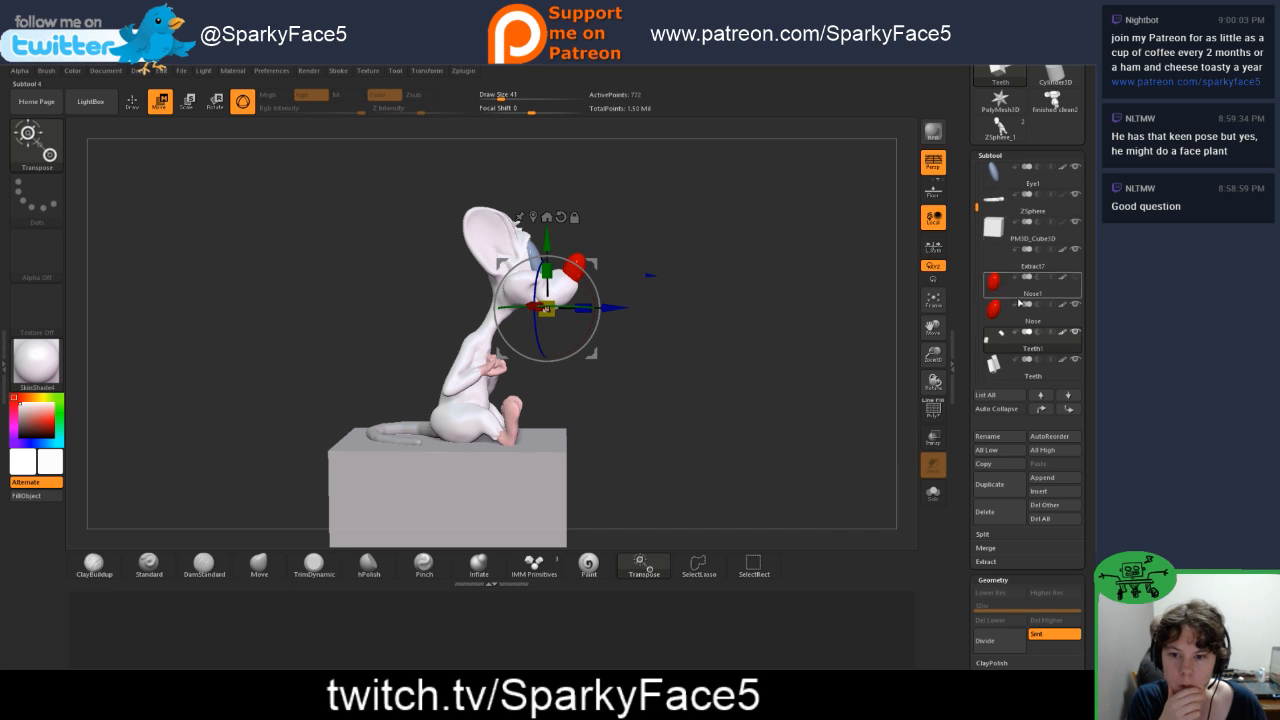
{"action": "mouse_move", "coordinate": [1077, 340]}
{"action": "left_click", "coordinate": [1076, 364]}
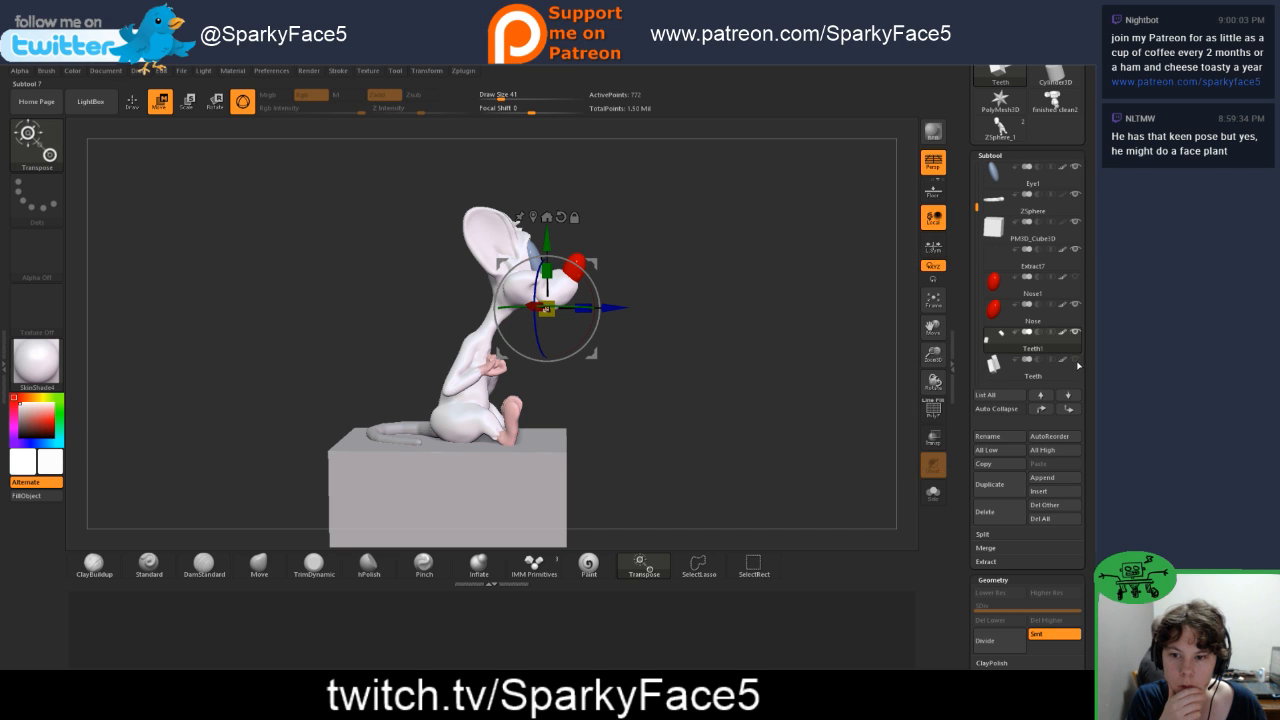
Step: Swap the teeth visibility so Teeth is shown and Teeth1 is hidden, and select the visible Nose subtool
{"action": "left_click", "coordinate": [1035, 347]}
{"action": "left_click", "coordinate": [1076, 362]}
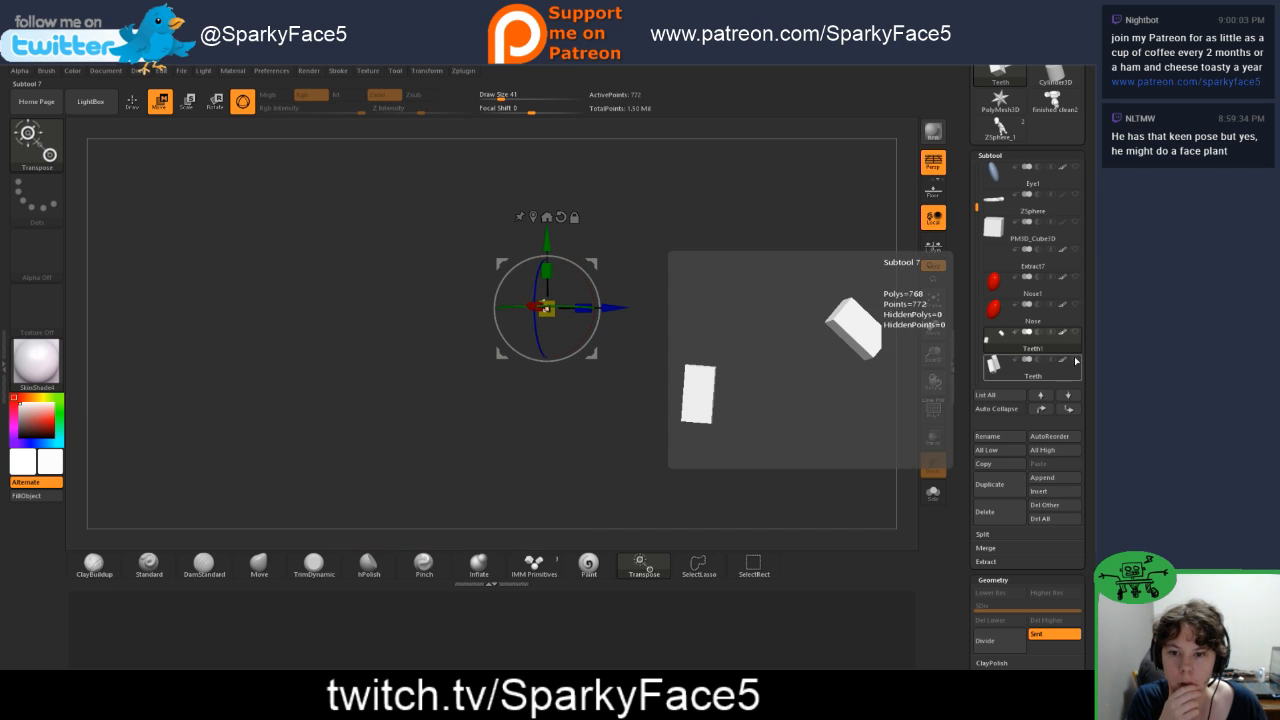
{"action": "left_click", "coordinate": [1075, 308]}
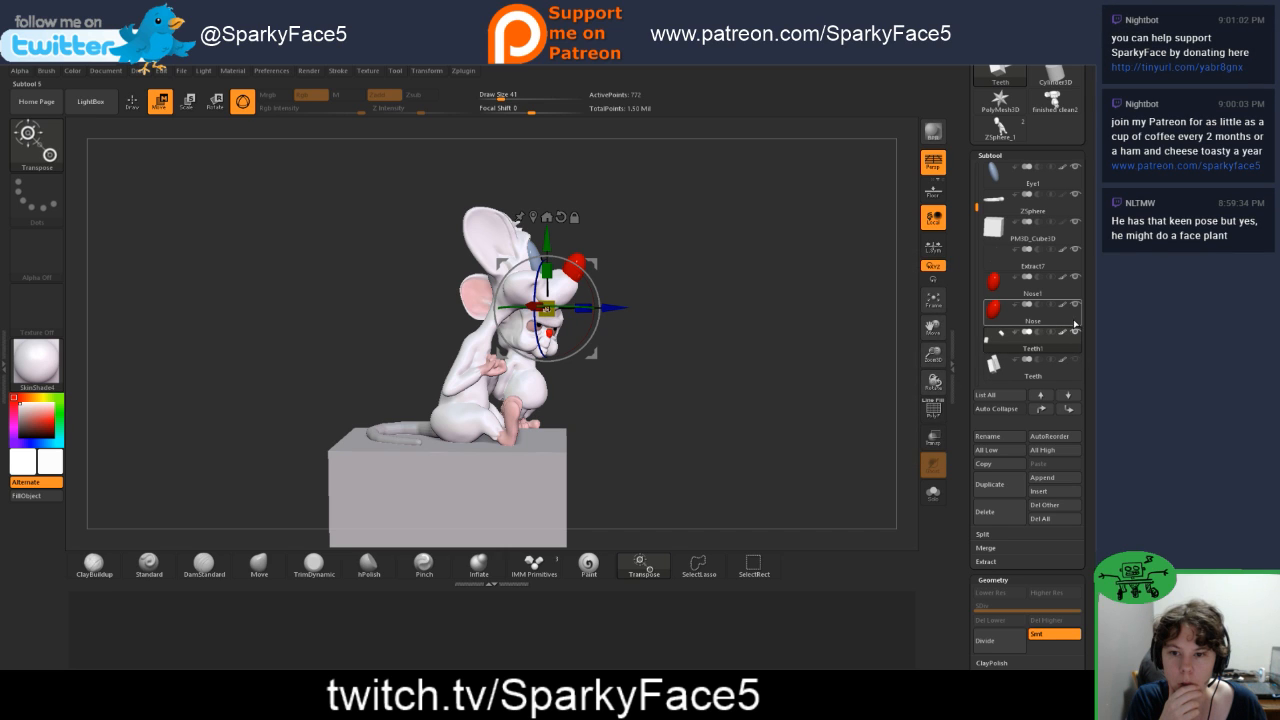
{"action": "left_click", "coordinate": [1077, 366]}
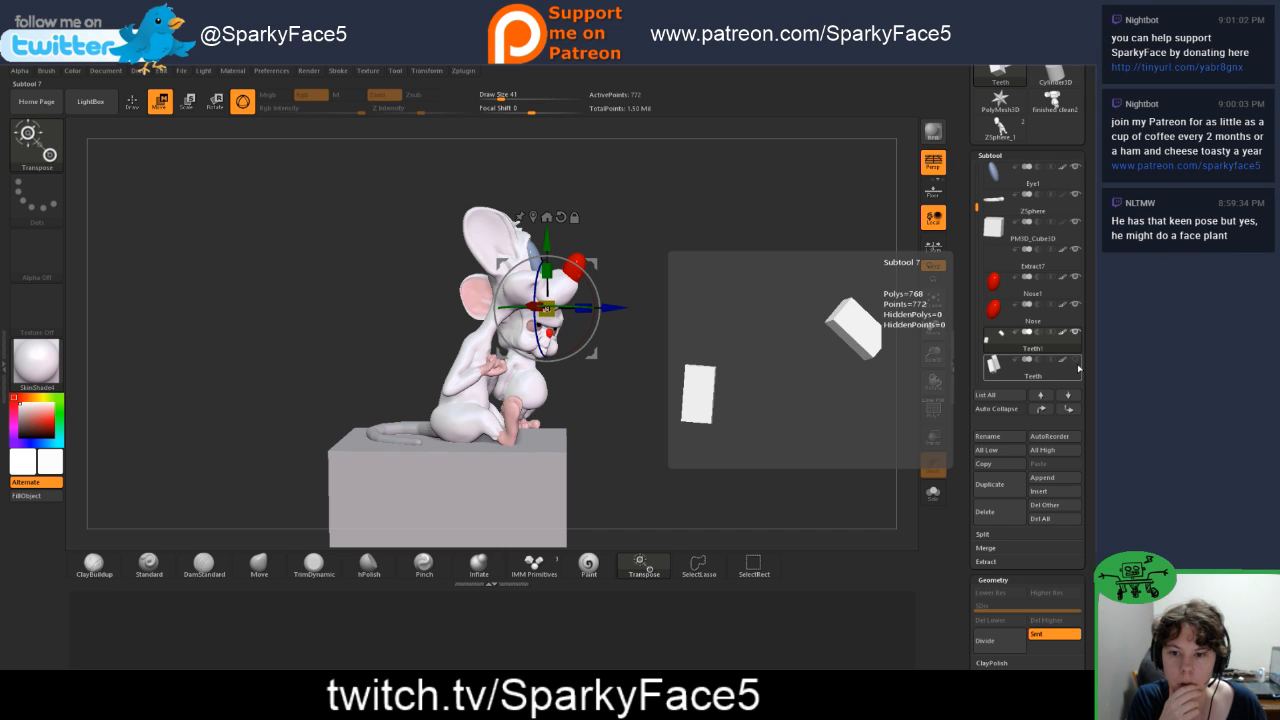
{"action": "left_click", "coordinate": [1074, 308]}
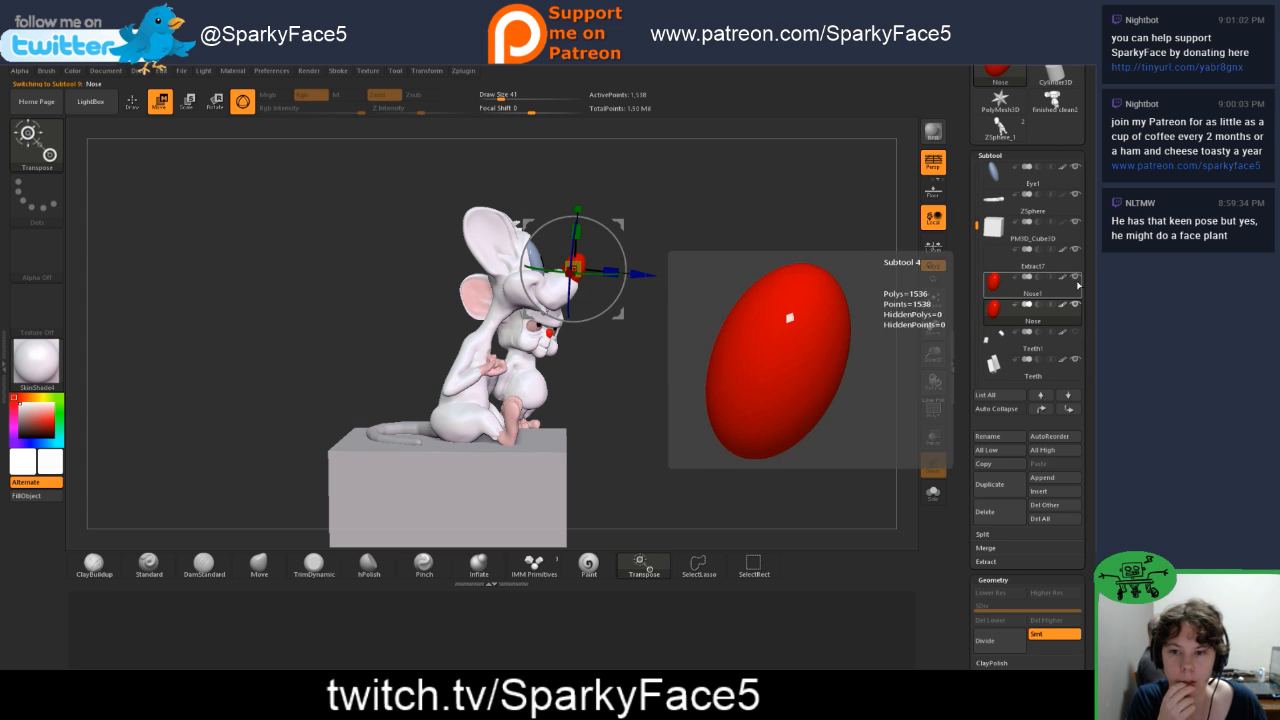
{"action": "scroll", "coordinate": [1077, 282], "scroll_direction": "up", "scroll_amount": 2}
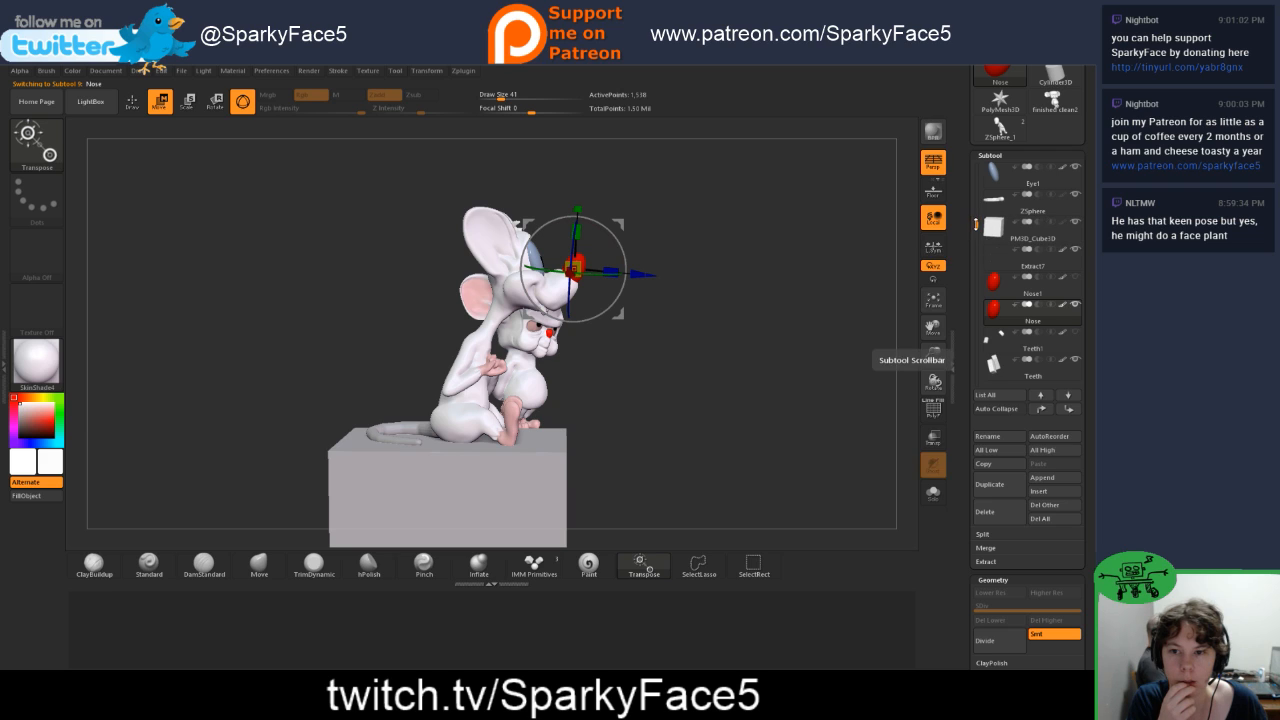
{"action": "scroll", "coordinate": [1071, 176], "scroll_direction": "up", "scroll_amount": 1}
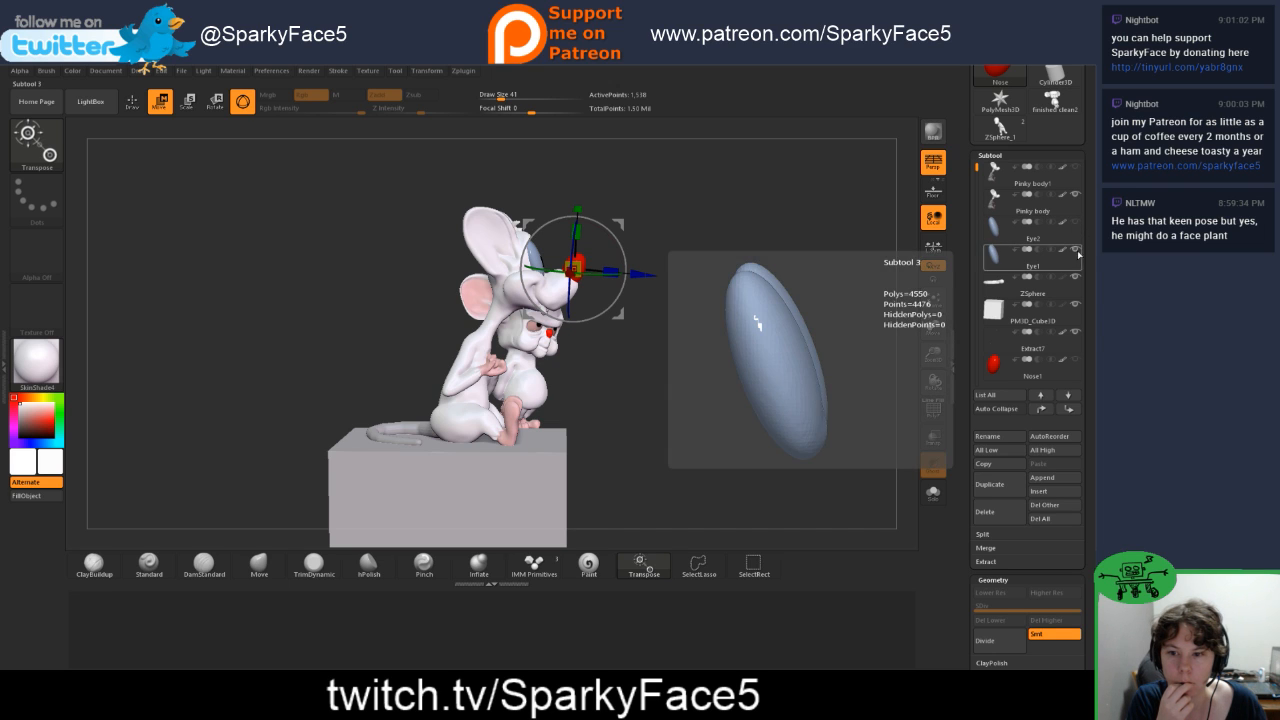
Step: Duplicate the Extract7 subtool, leave only one of its two versions shown, and select the Eye1 subtool
{"action": "left_click", "coordinate": [1056, 346]}
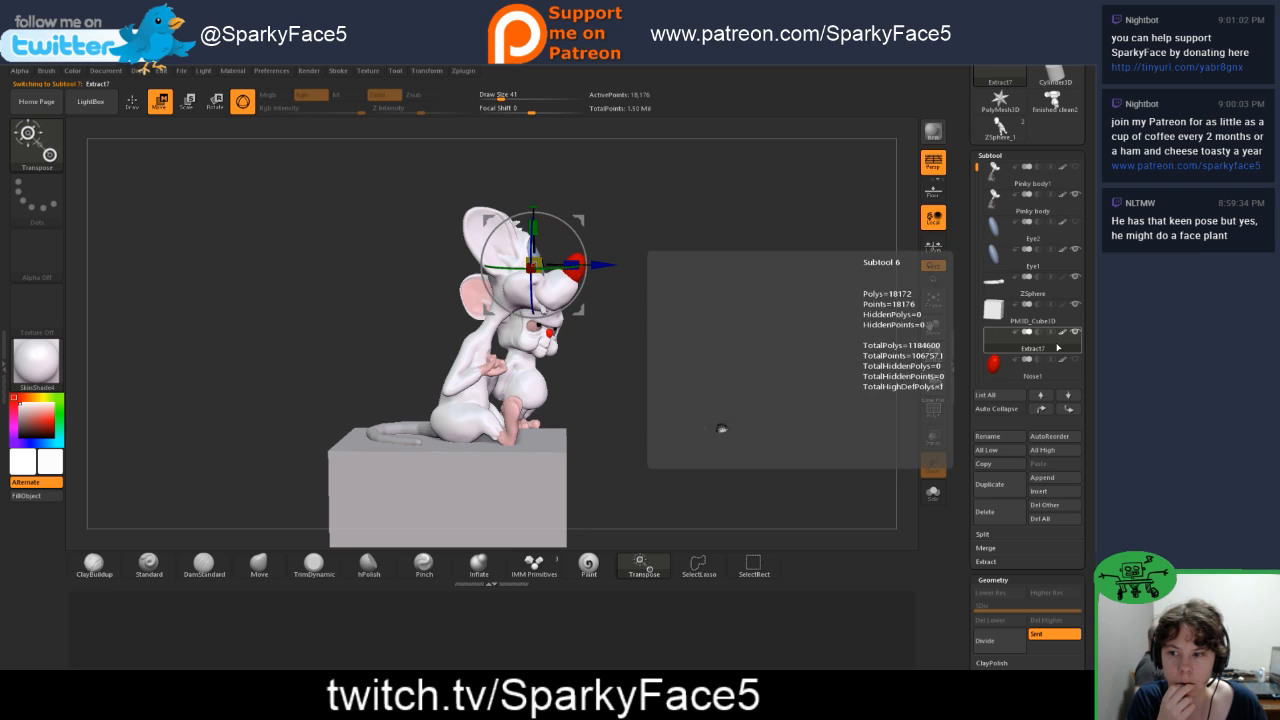
{"action": "left_click", "coordinate": [1005, 488]}
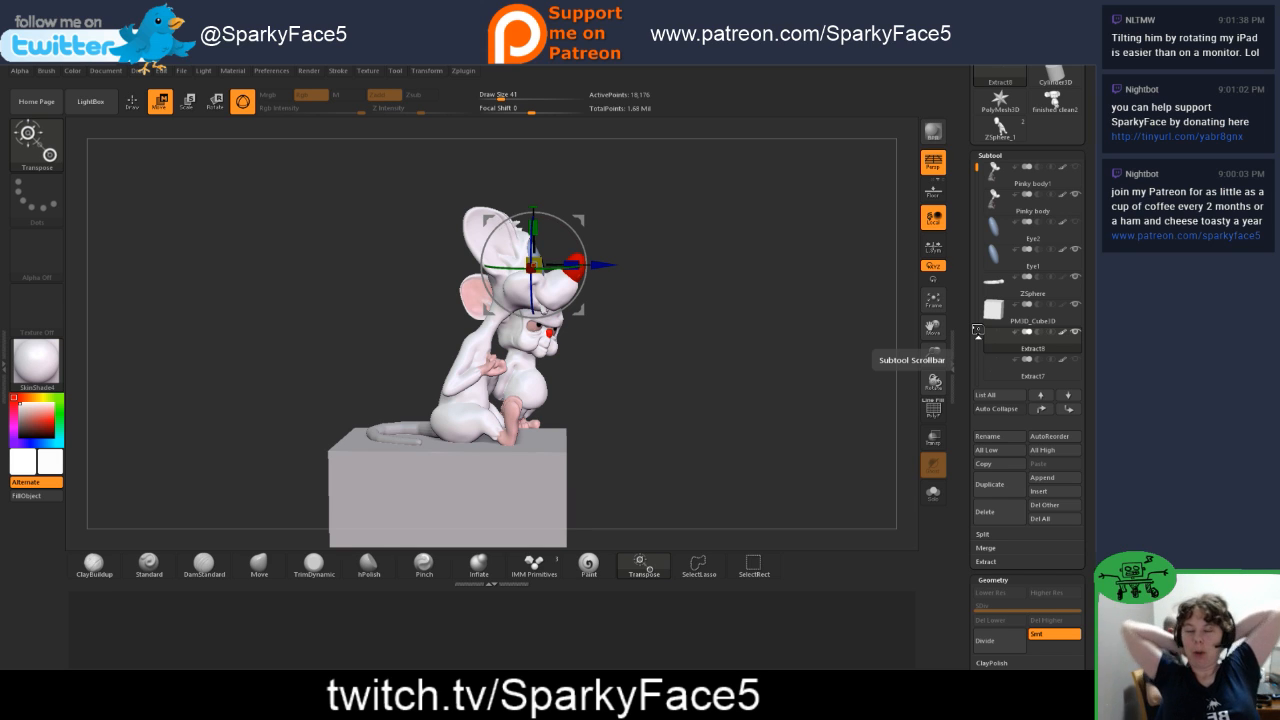
{"action": "left_click", "coordinate": [1051, 229]}
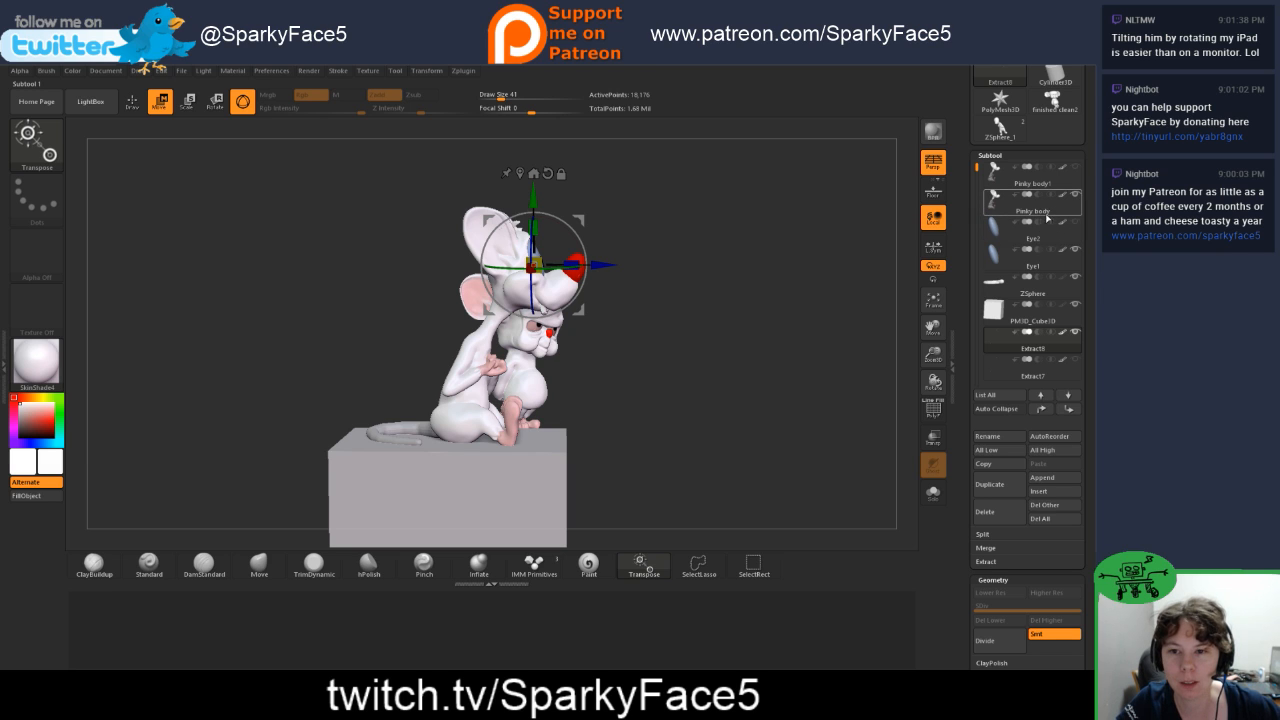
{"action": "left_click", "coordinate": [1053, 266]}
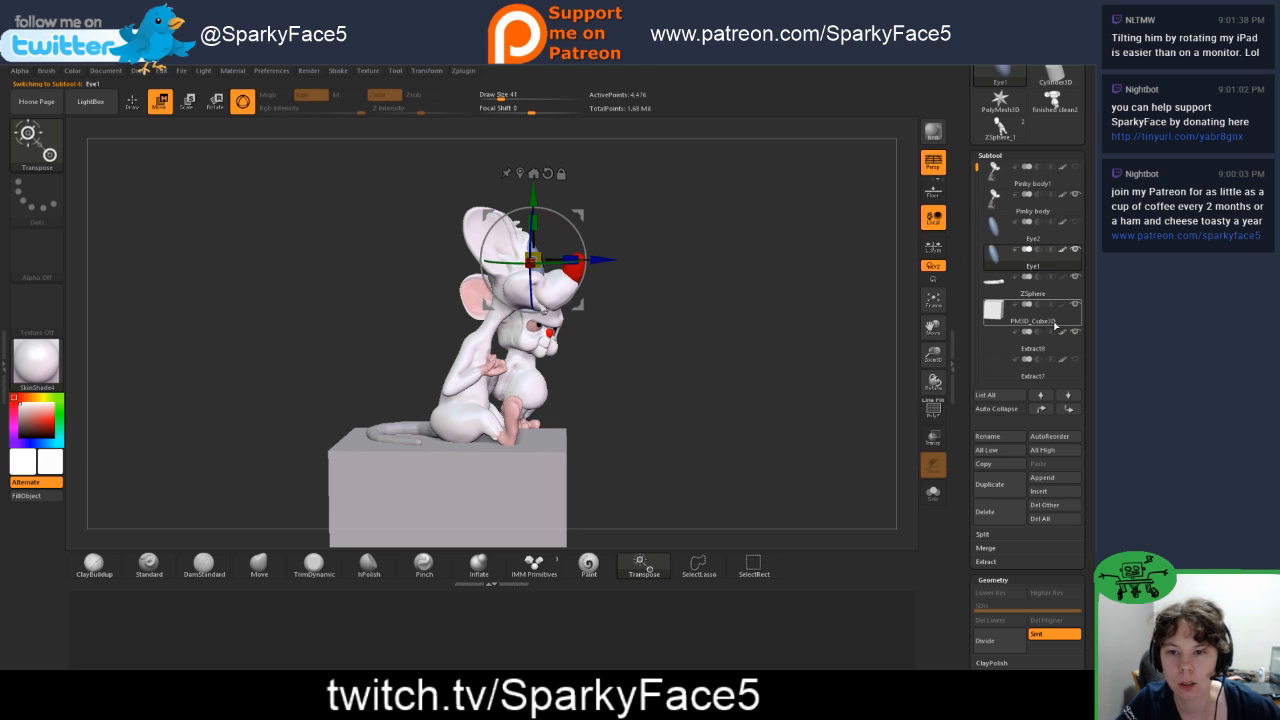
Step: Move the Eye1 subtool directly beneath Pinky body in the stack and merge it into Pinky body
{"action": "left_click", "coordinate": [1046, 412]}
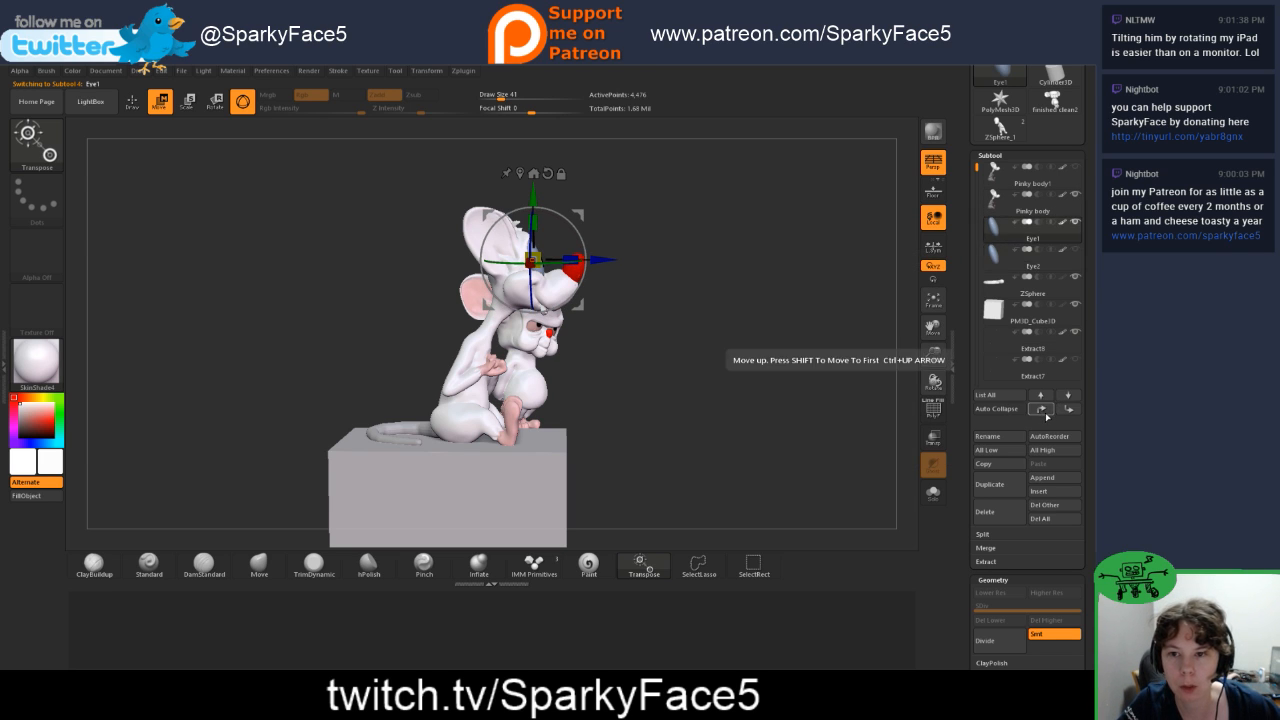
{"action": "left_click", "coordinate": [1010, 200]}
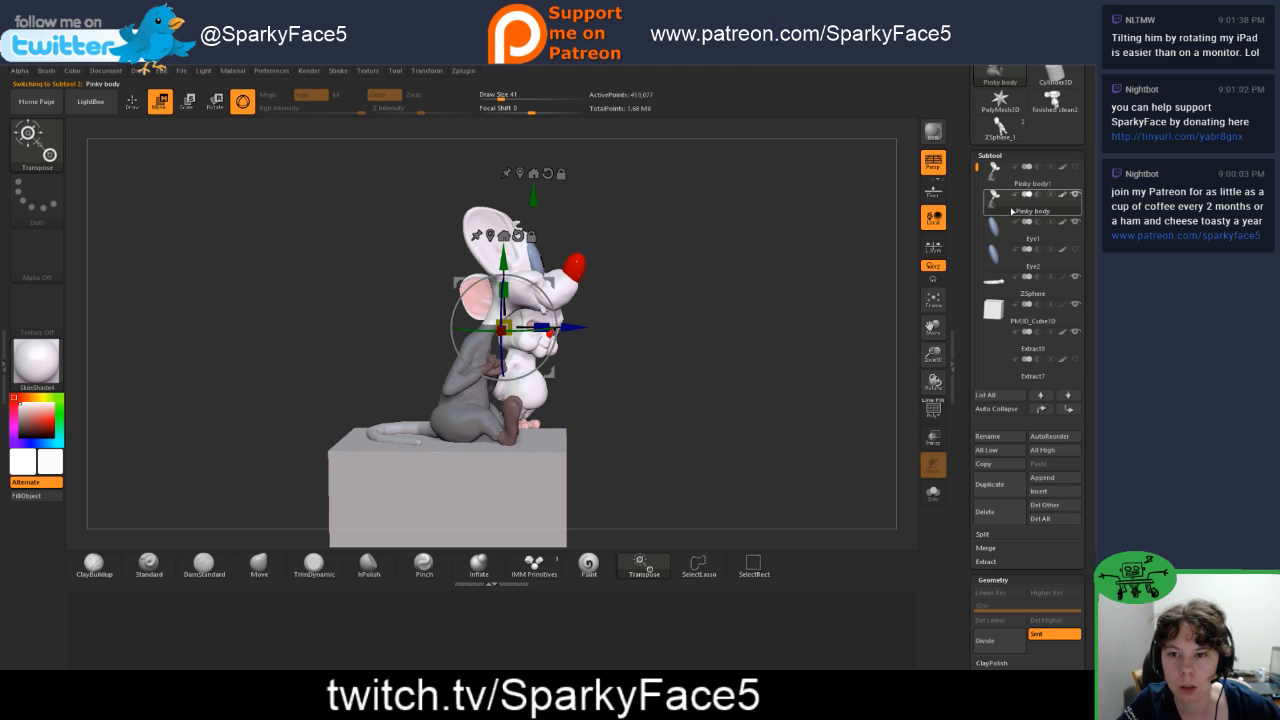
{"action": "left_click", "coordinate": [1008, 548]}
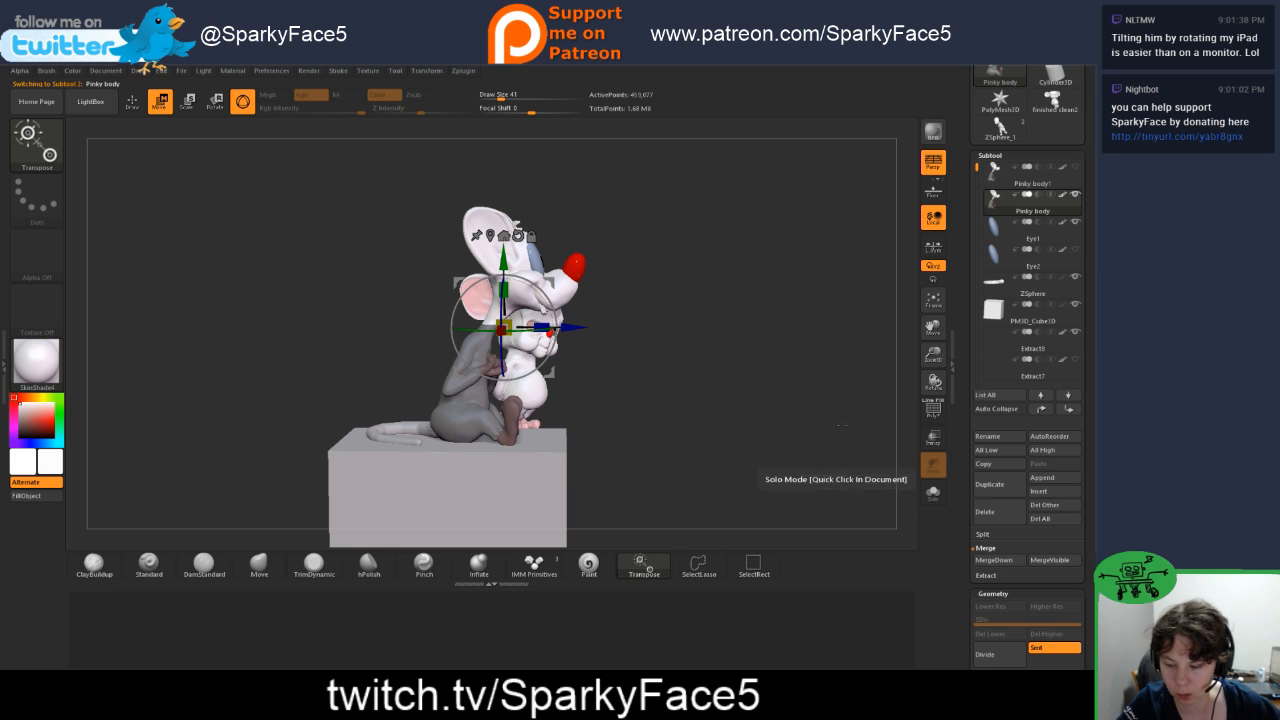
{"action": "left_click", "coordinate": [1002, 563]}
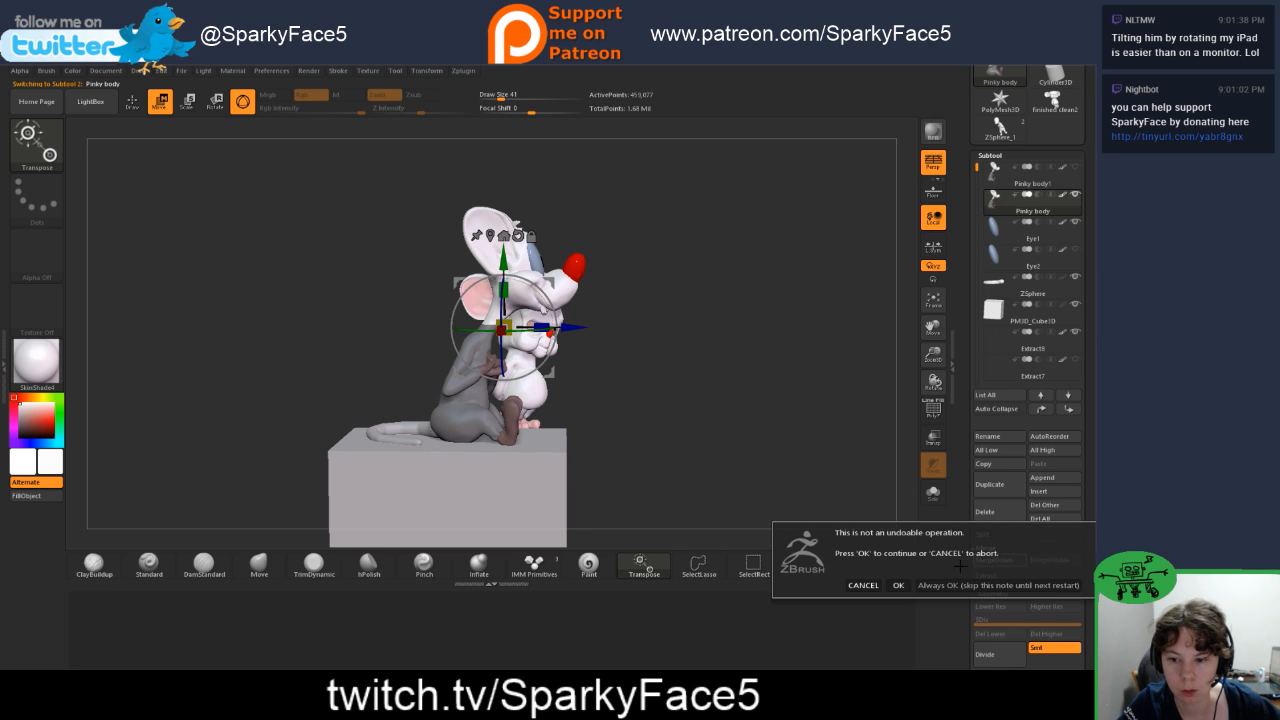
{"action": "left_click", "coordinate": [903, 586]}
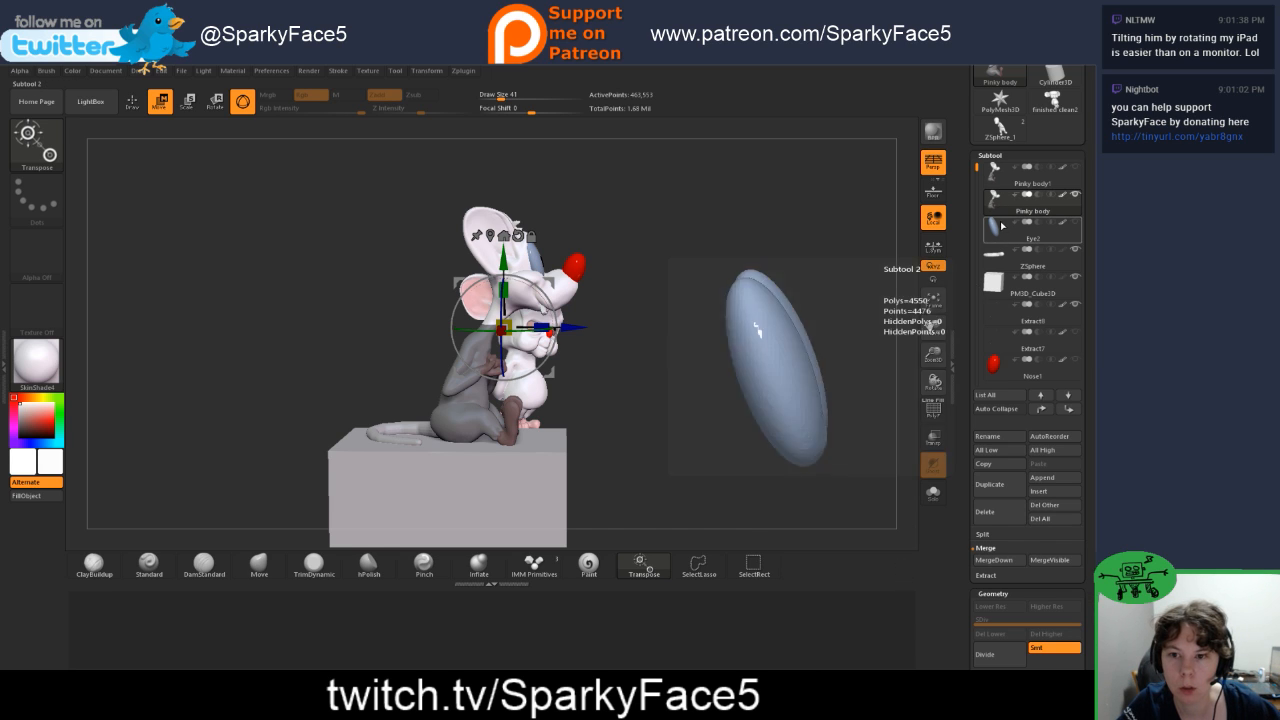
Step: Move the Extract8 subtool directly beneath Pinky body and merge it into Pinky body
{"action": "mouse_move", "coordinate": [1003, 208]}
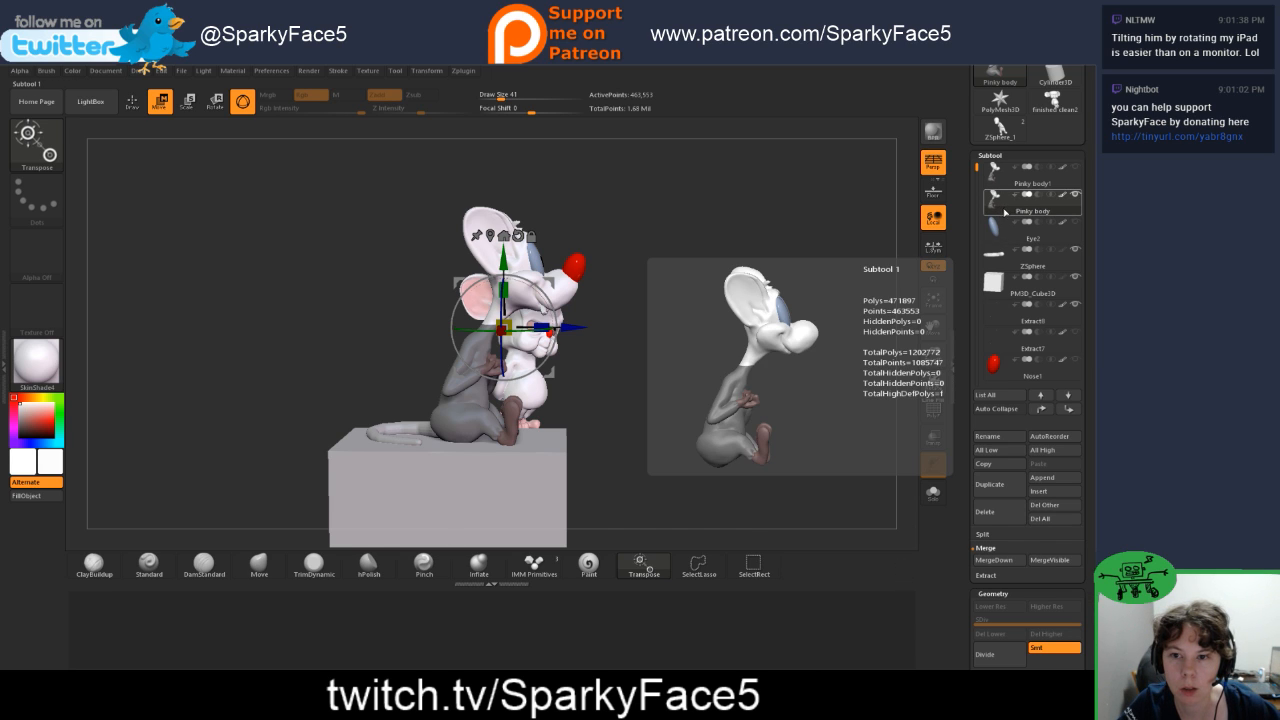
{"action": "mouse_move", "coordinate": [1010, 318]}
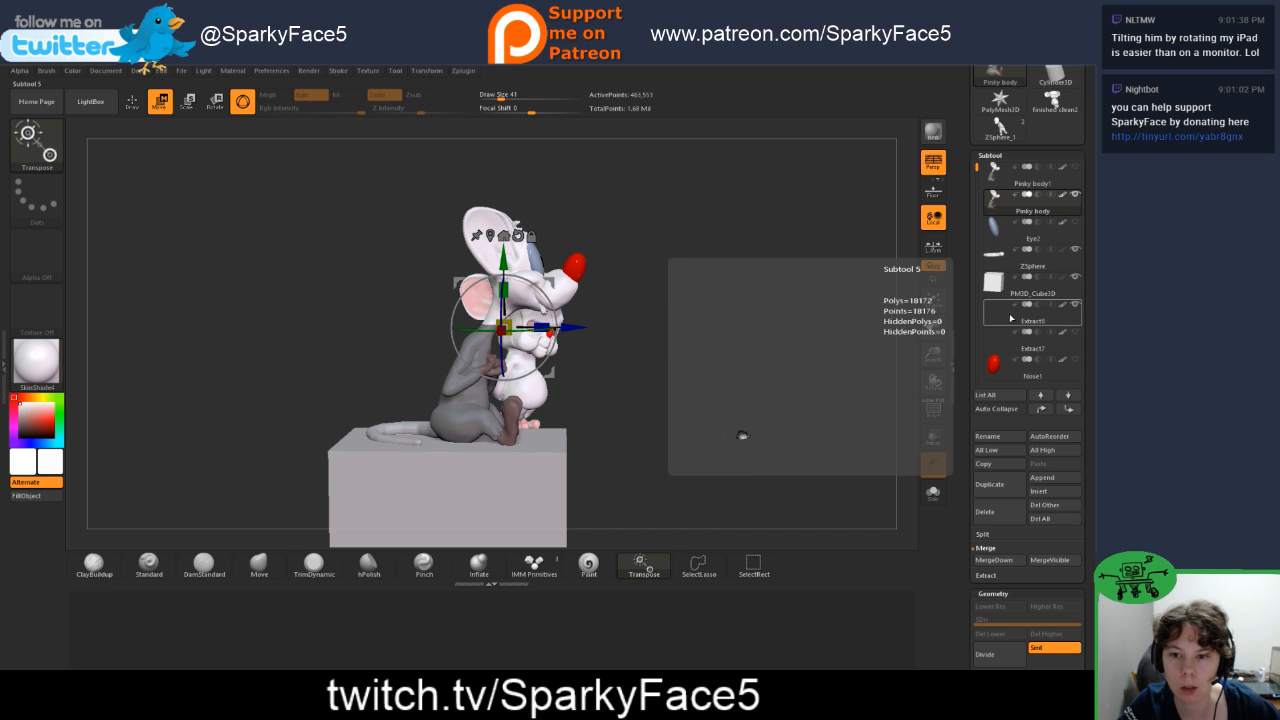
{"action": "left_click", "coordinate": [1008, 321]}
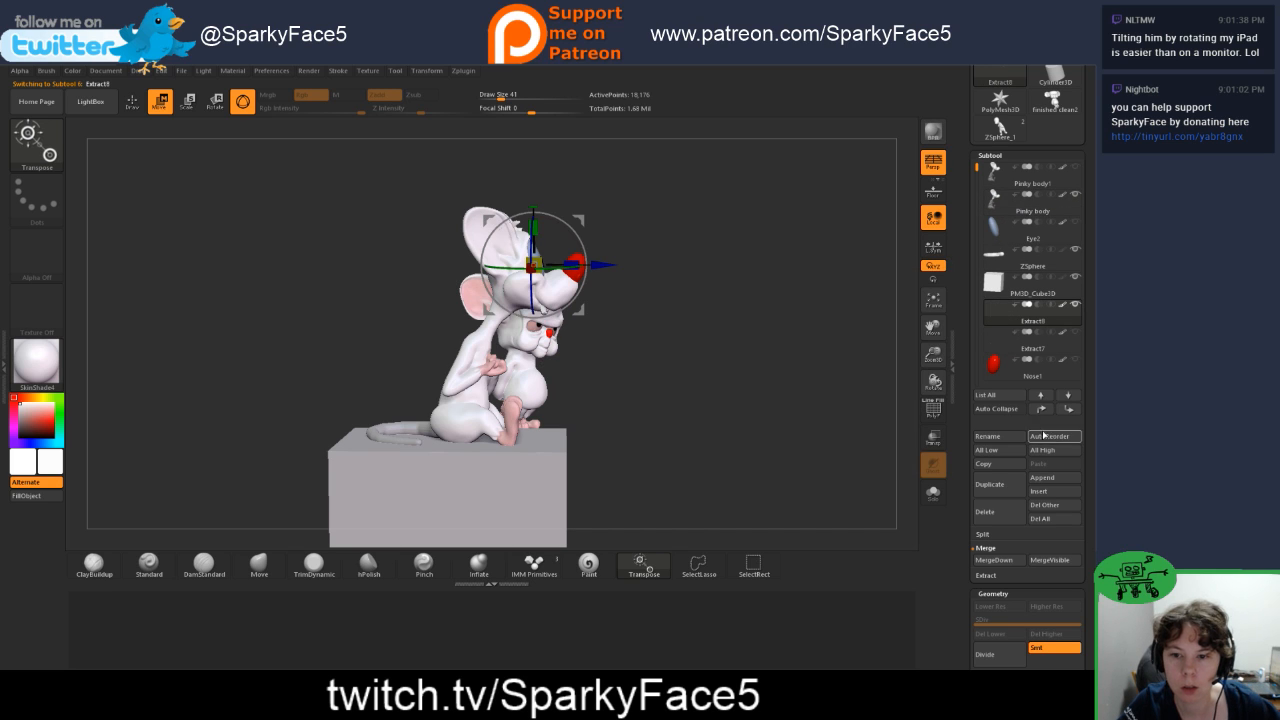
{"action": "left_click", "coordinate": [1042, 411]}
{"action": "left_click", "coordinate": [1042, 411]}
{"action": "left_click", "coordinate": [1042, 411]}
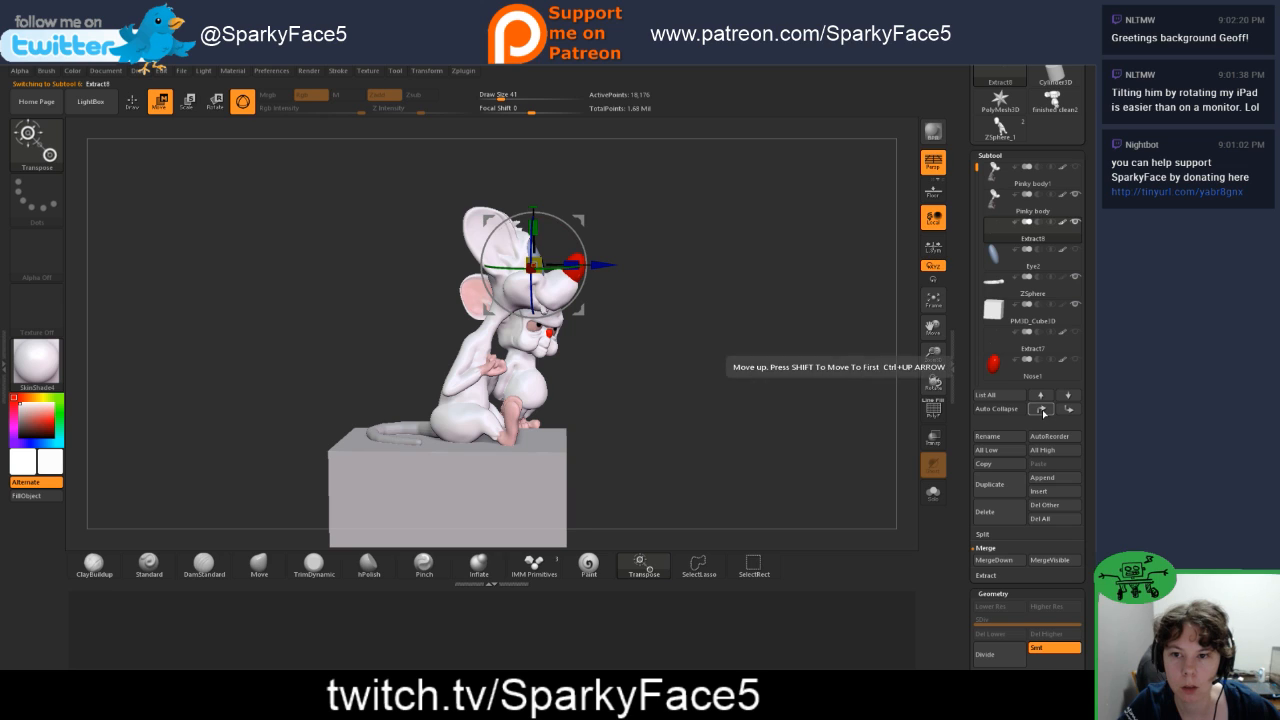
{"action": "left_click", "coordinate": [1006, 210]}
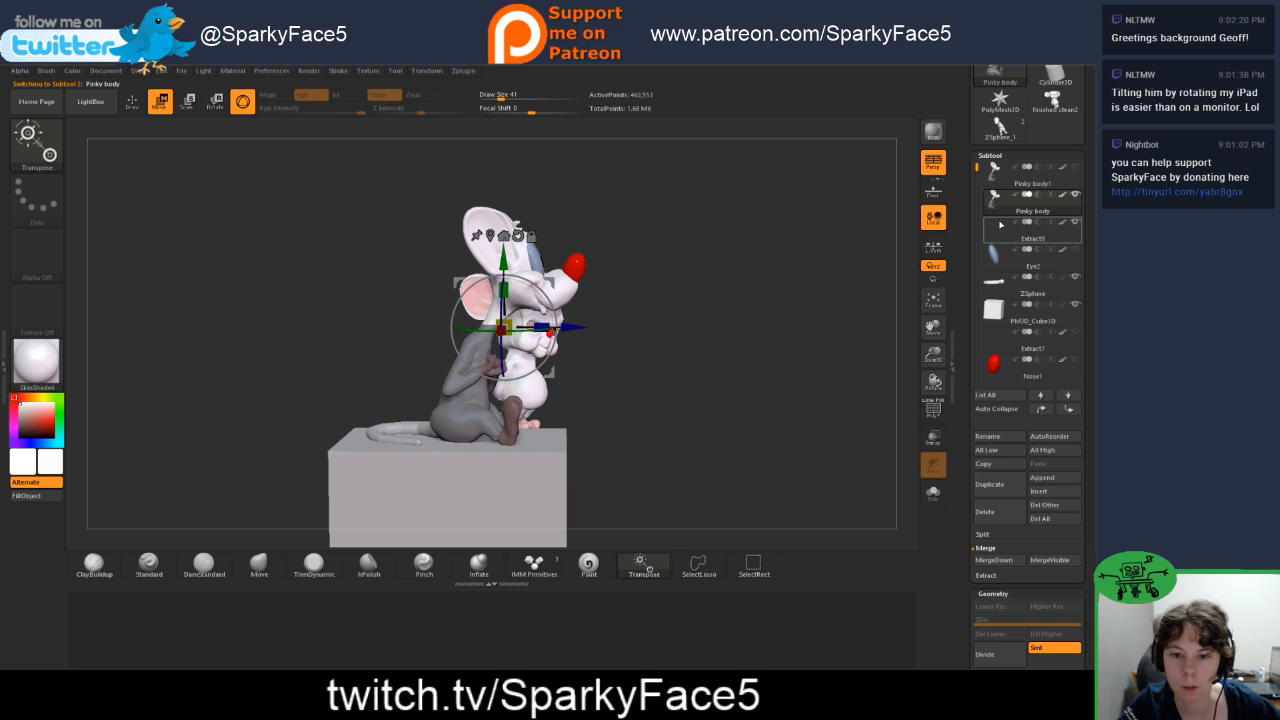
{"action": "mouse_move", "coordinate": [992, 345]}
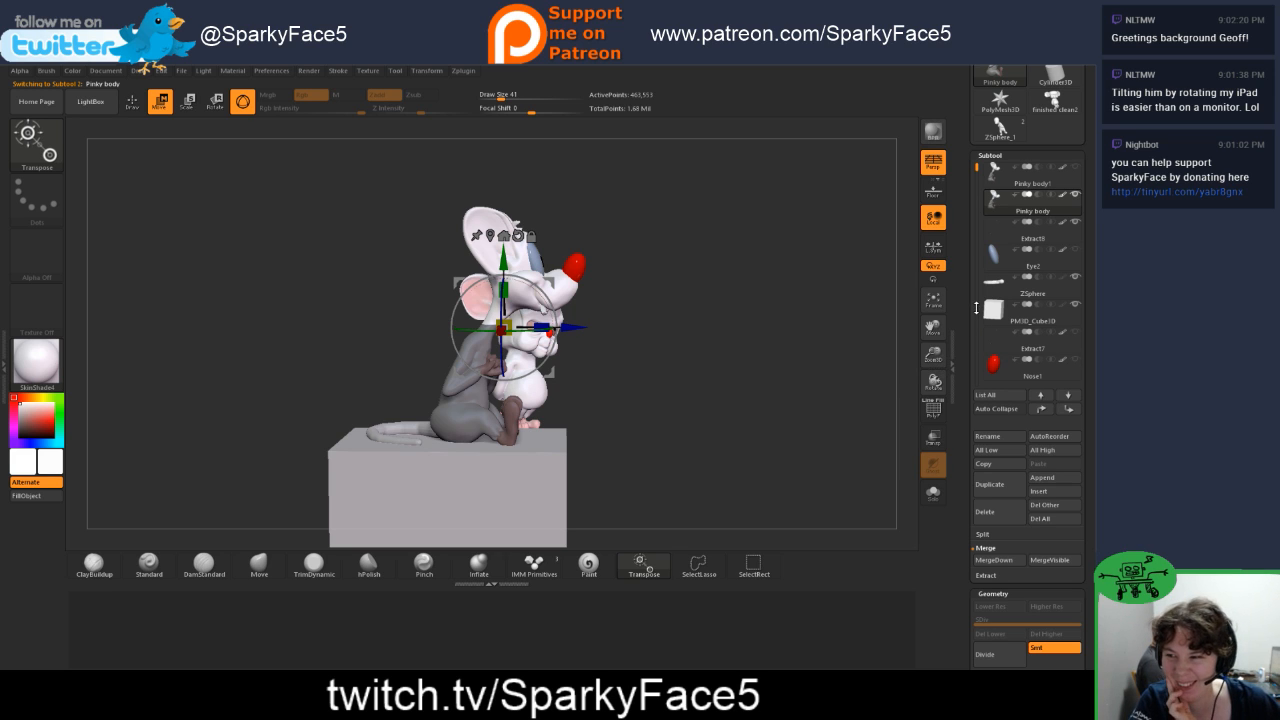
{"action": "mouse_move", "coordinate": [1012, 222]}
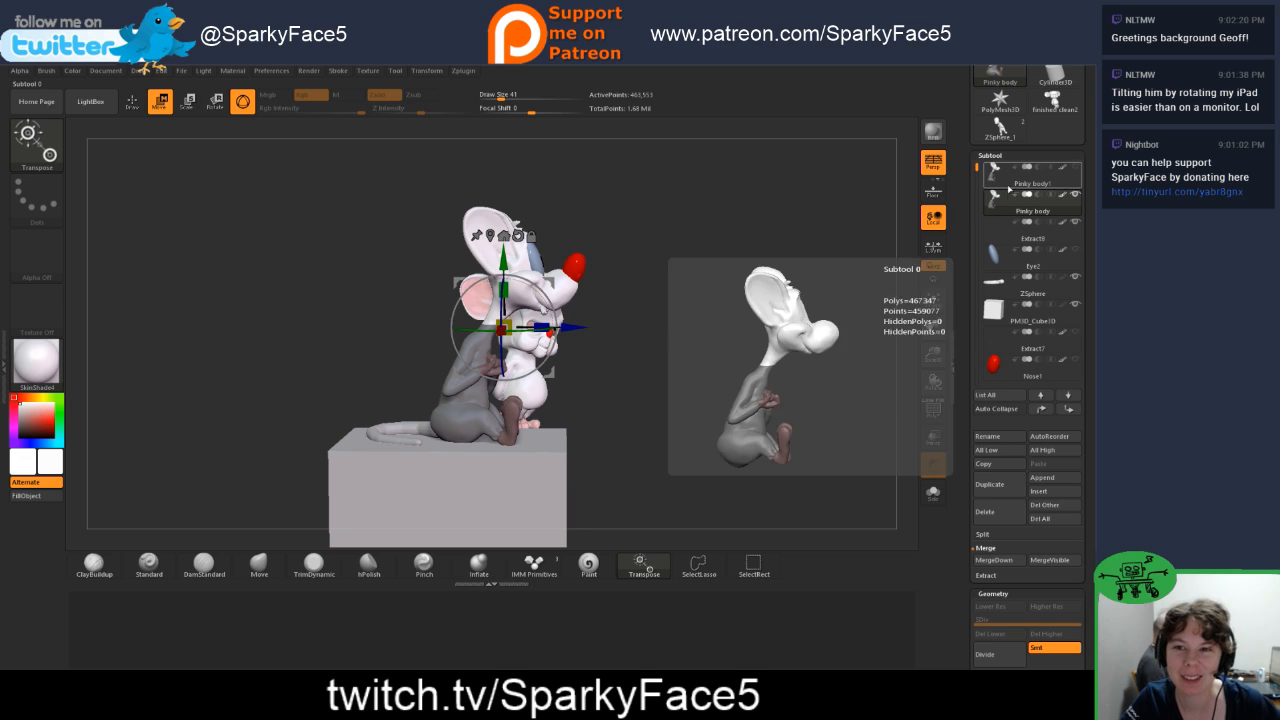
{"action": "left_click", "coordinate": [1001, 560]}
{"action": "left_click", "coordinate": [898, 588]}
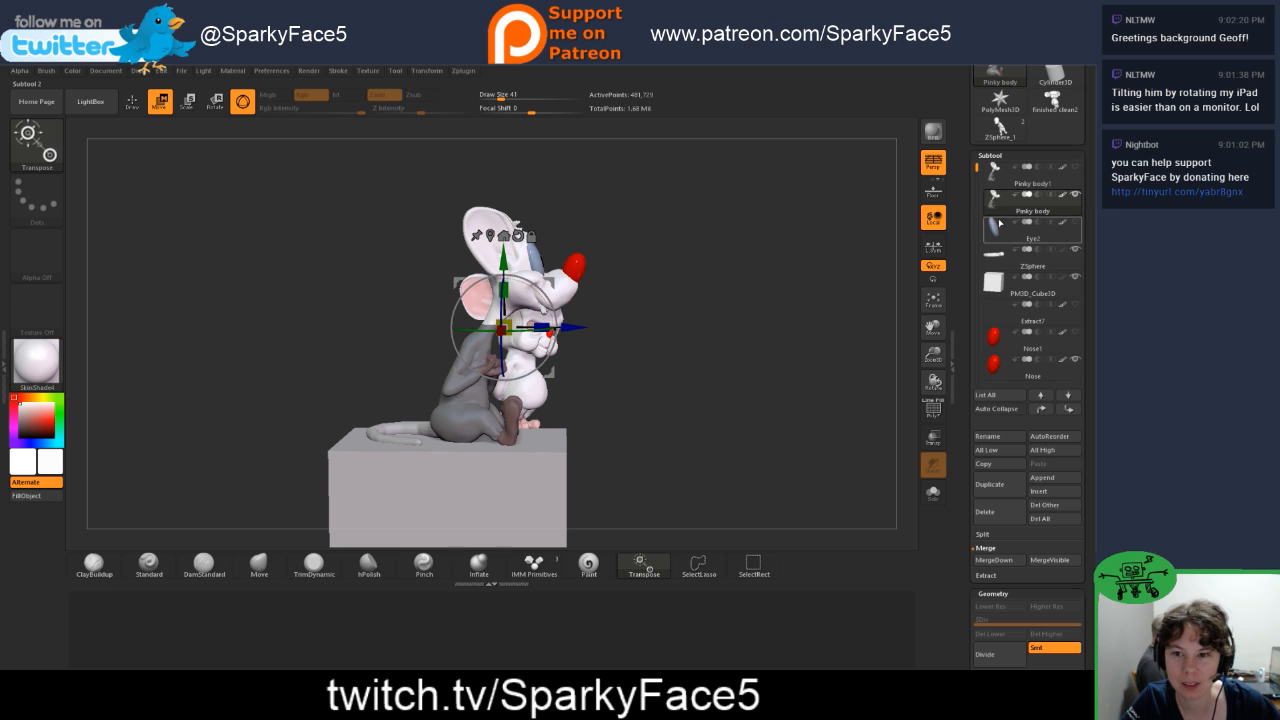
Step: Reorder the Nose1 subtool to sit directly beneath Pinky body and merge it into Pinky body
{"action": "left_click", "coordinate": [993, 338]}
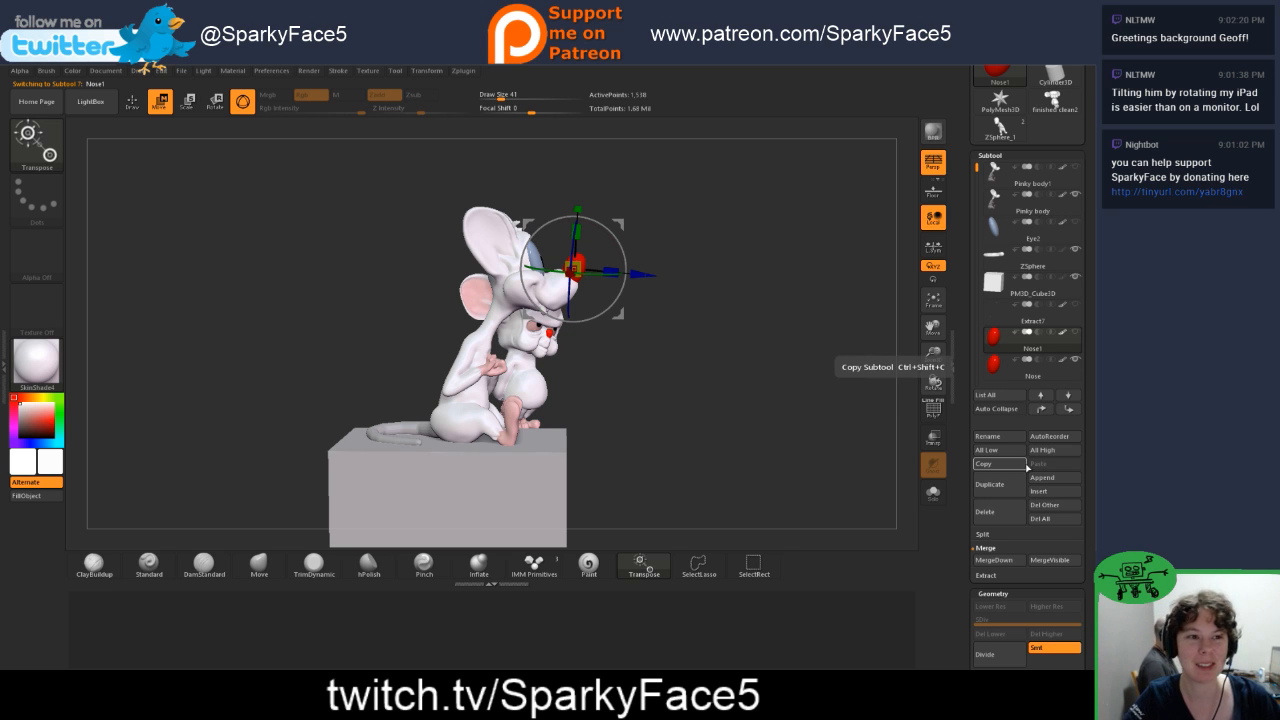
{"action": "left_click", "coordinate": [1045, 411]}
{"action": "left_click", "coordinate": [1044, 412]}
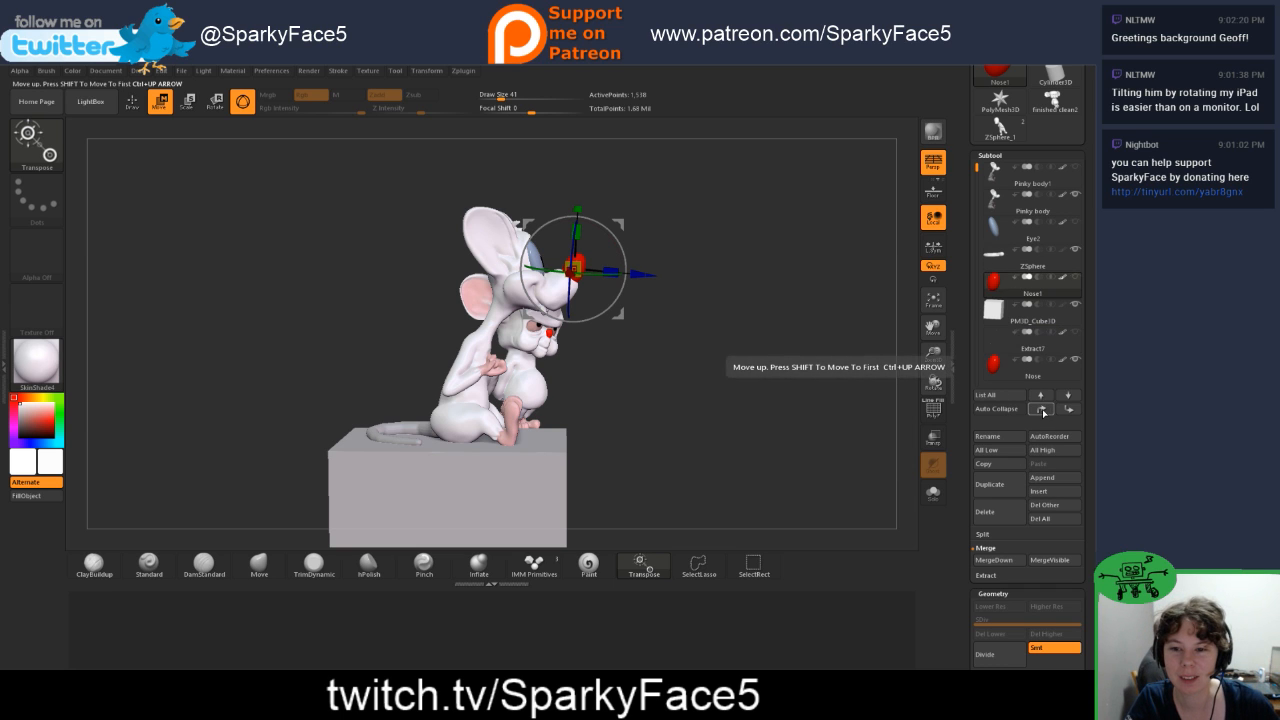
{"action": "left_click", "coordinate": [1042, 410]}
{"action": "left_click", "coordinate": [1043, 411]}
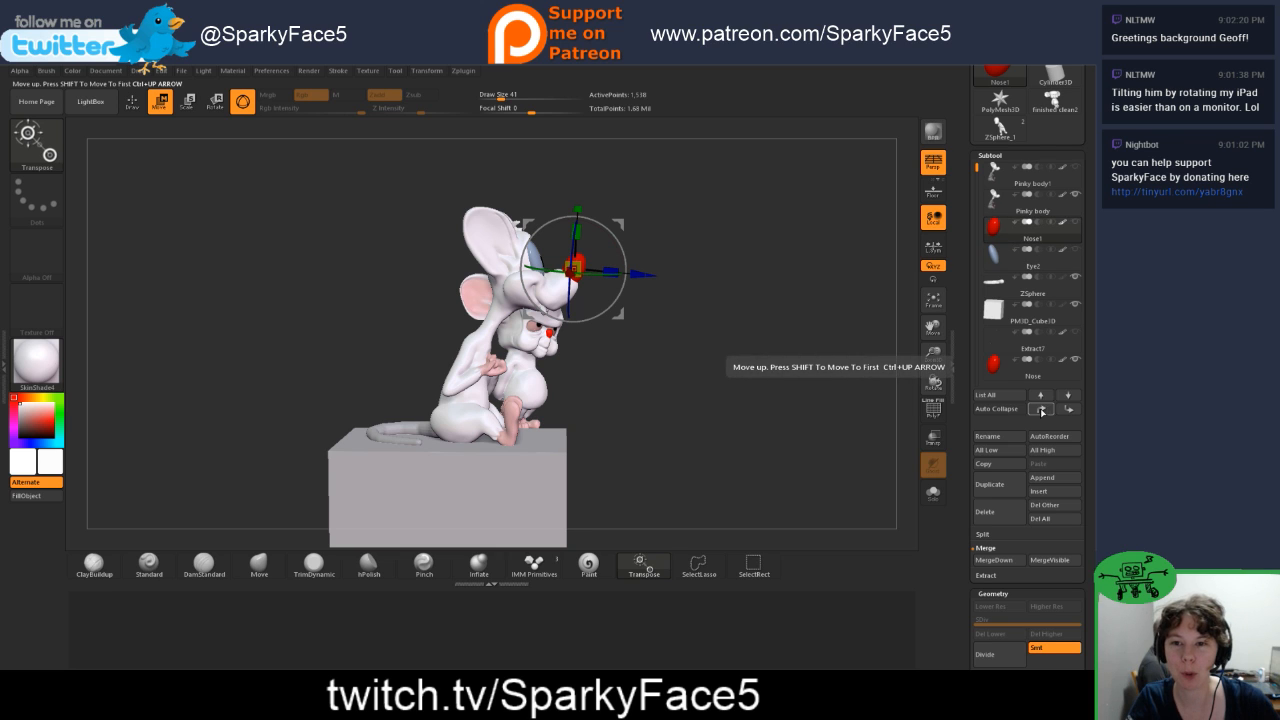
{"action": "left_click", "coordinate": [1010, 200]}
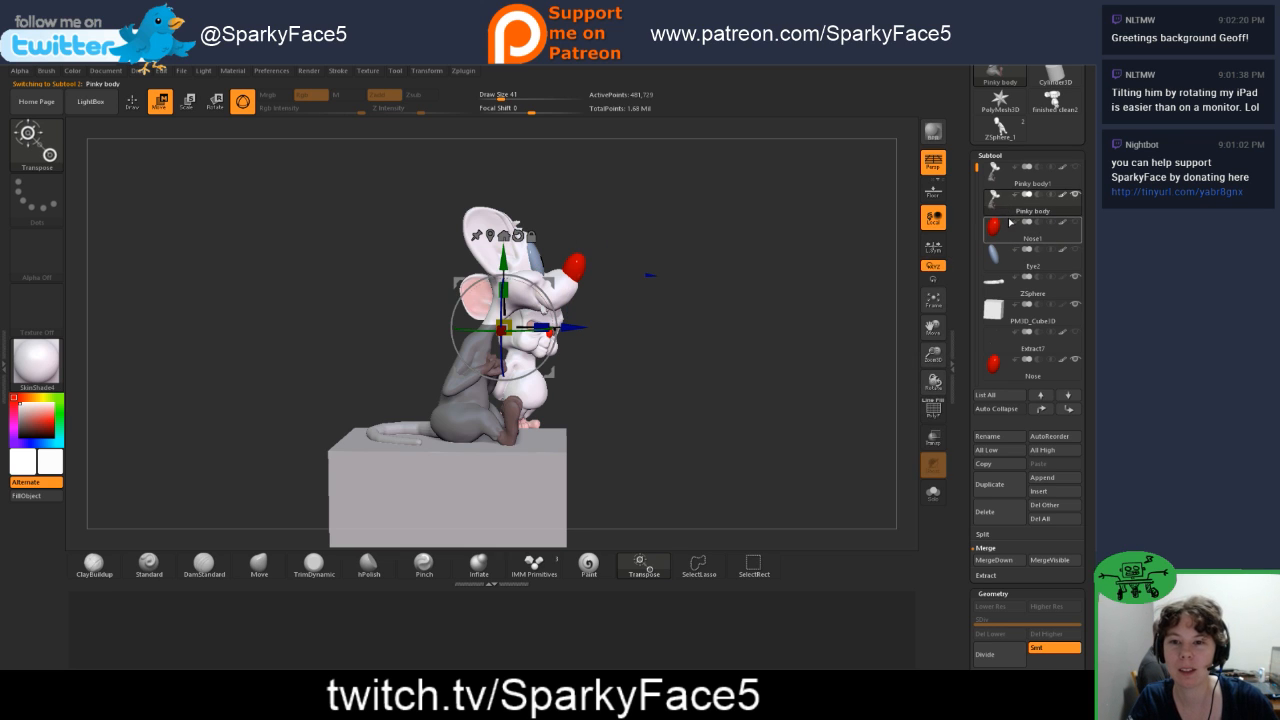
{"action": "mouse_move", "coordinate": [1020, 228]}
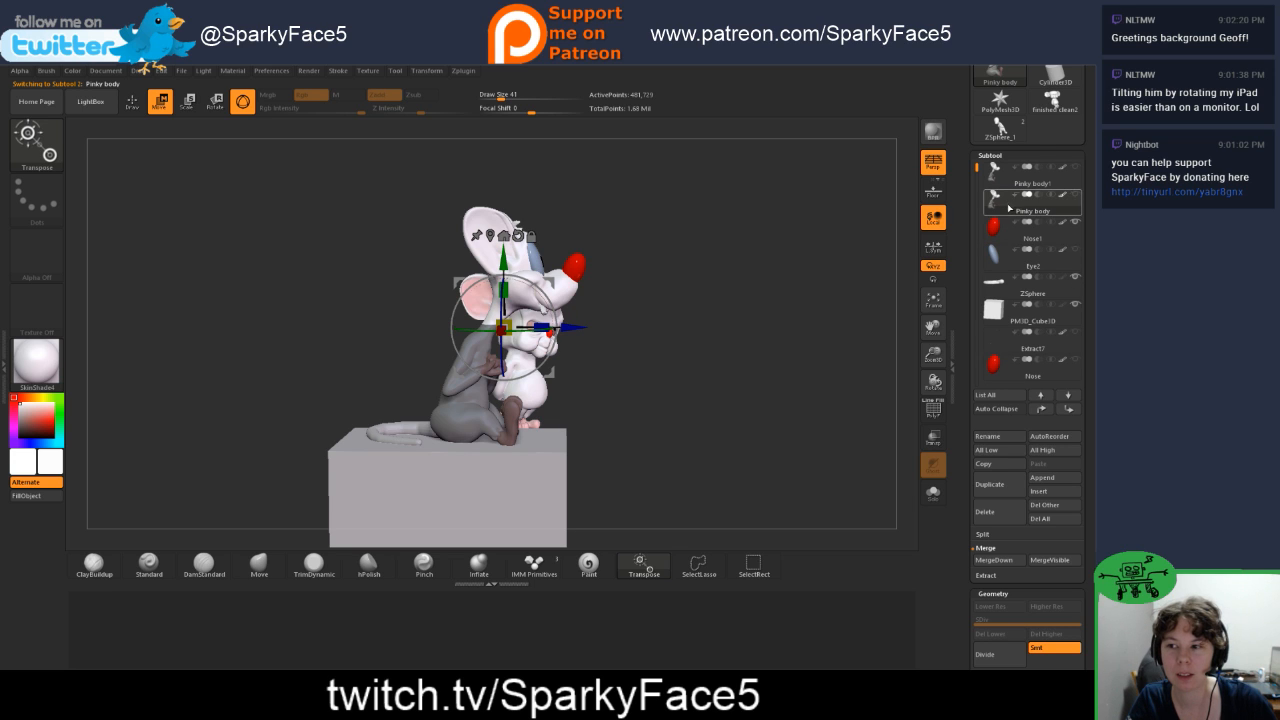
{"action": "left_click", "coordinate": [993, 561]}
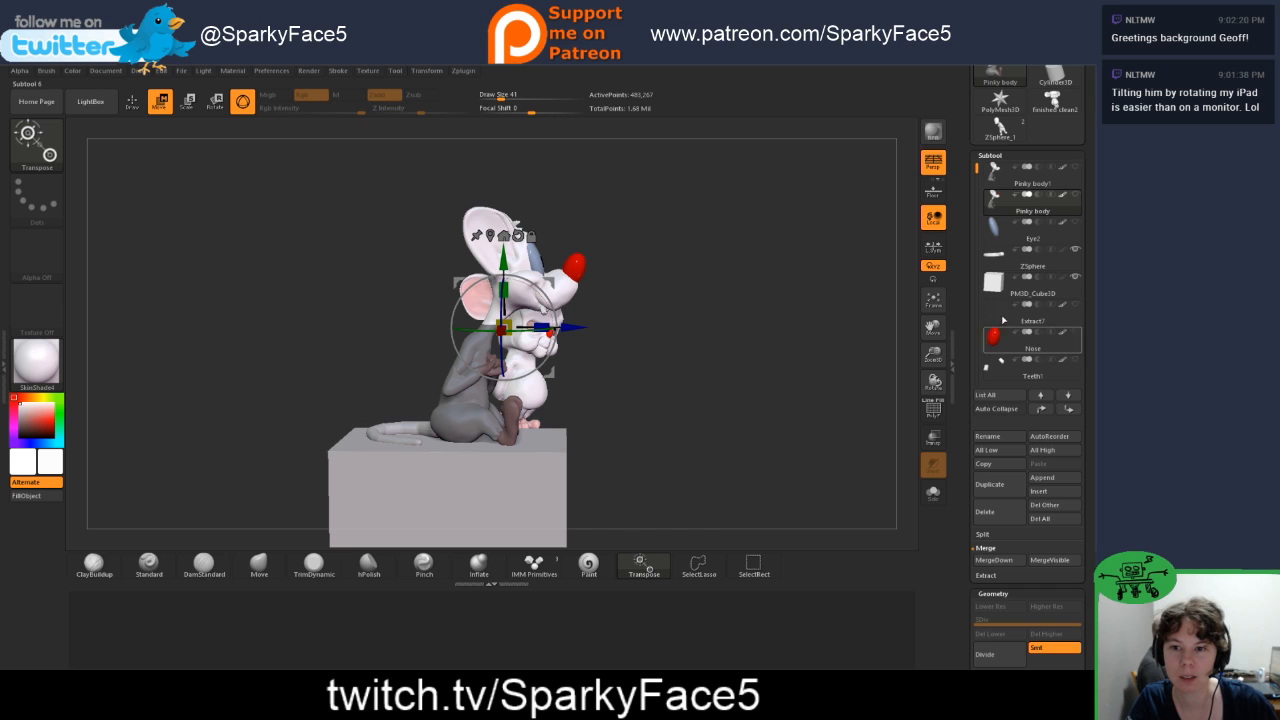
Step: Bring the Teeth1 subtool up to directly beneath Pinky body and merge it into Pinky body
{"action": "mouse_move", "coordinate": [1009, 342]}
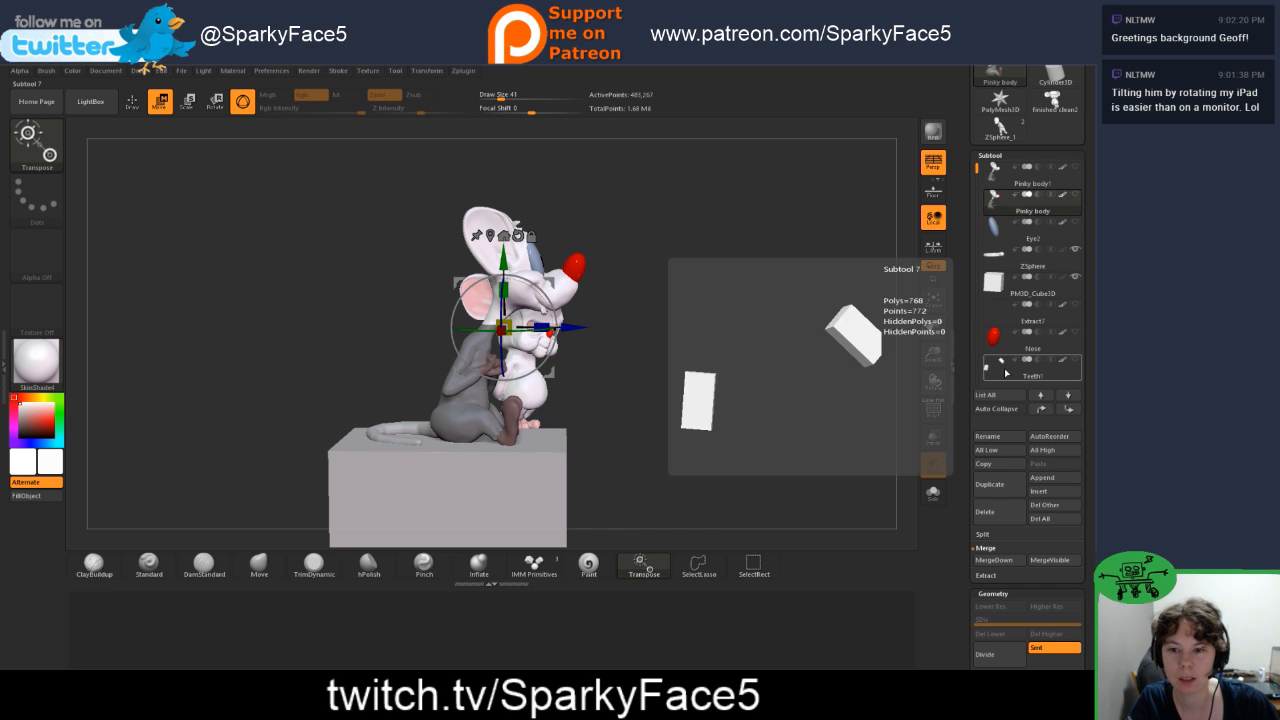
{"action": "left_click", "coordinate": [1008, 366]}
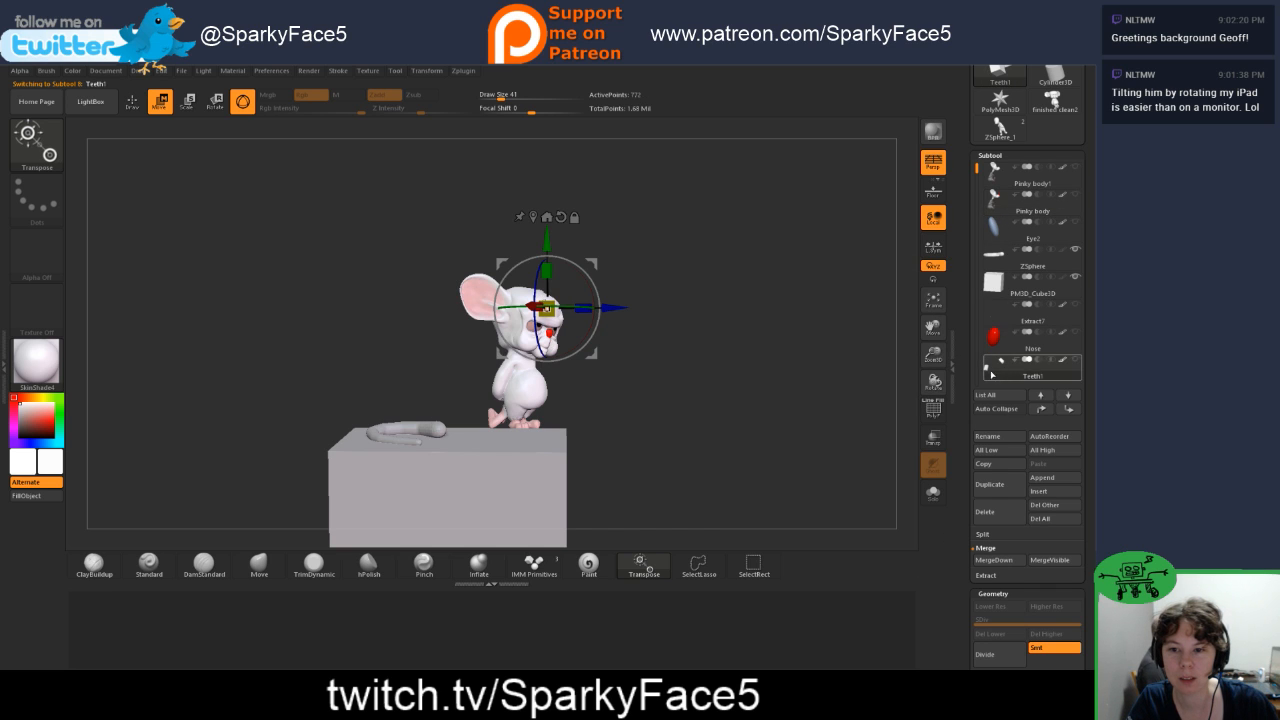
{"action": "left_click", "coordinate": [1041, 409]}
{"action": "left_click", "coordinate": [1041, 409]}
{"action": "left_click", "coordinate": [1041, 409]}
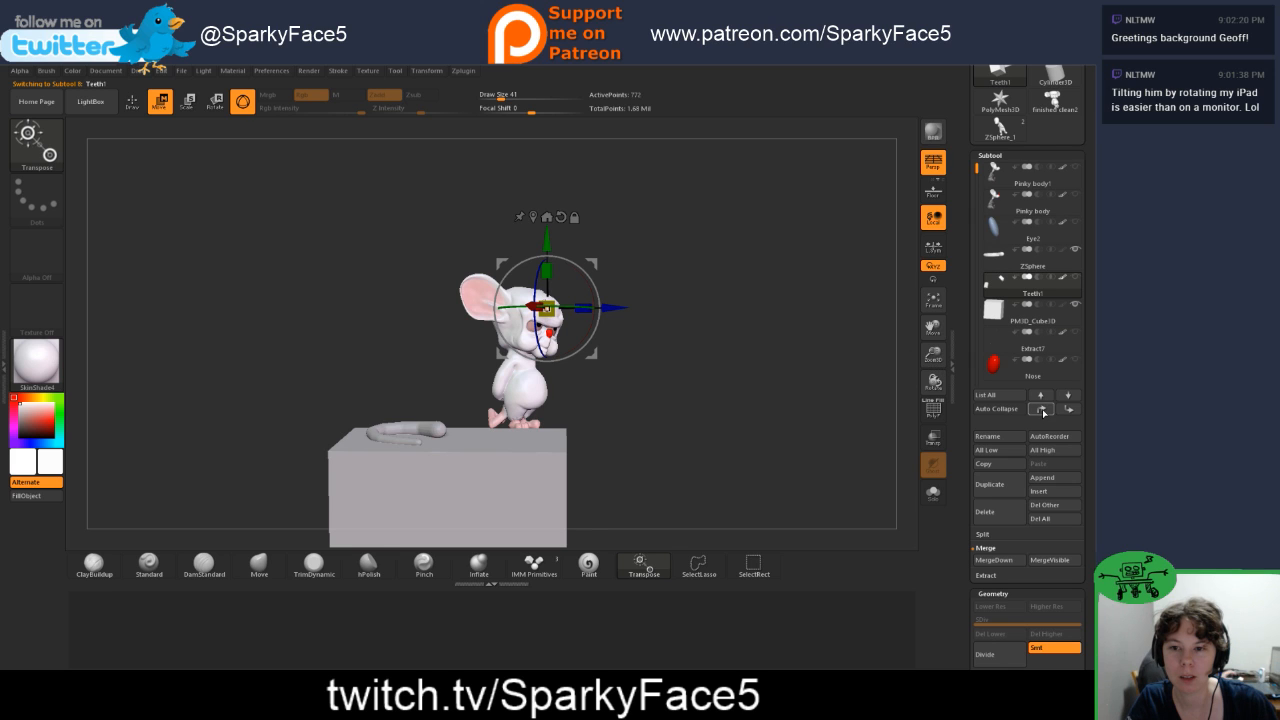
{"action": "left_click", "coordinate": [1041, 409]}
{"action": "left_click", "coordinate": [1041, 409]}
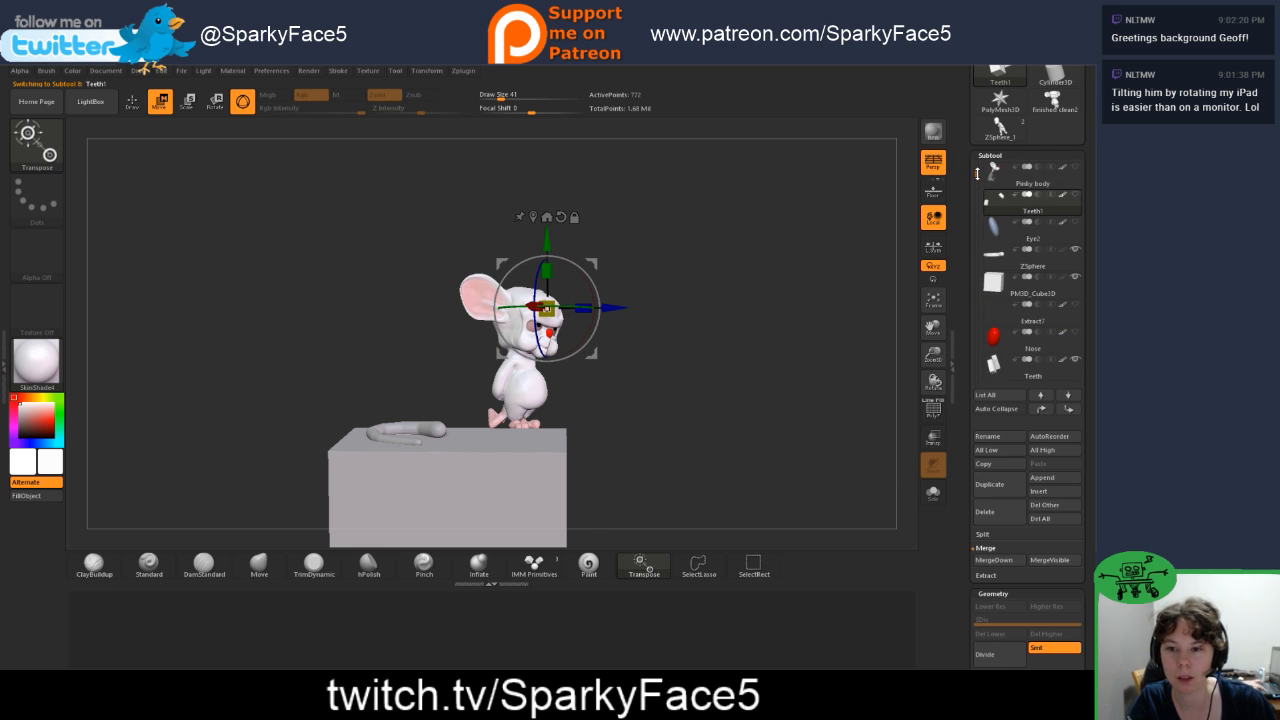
{"action": "left_click", "coordinate": [1010, 211]}
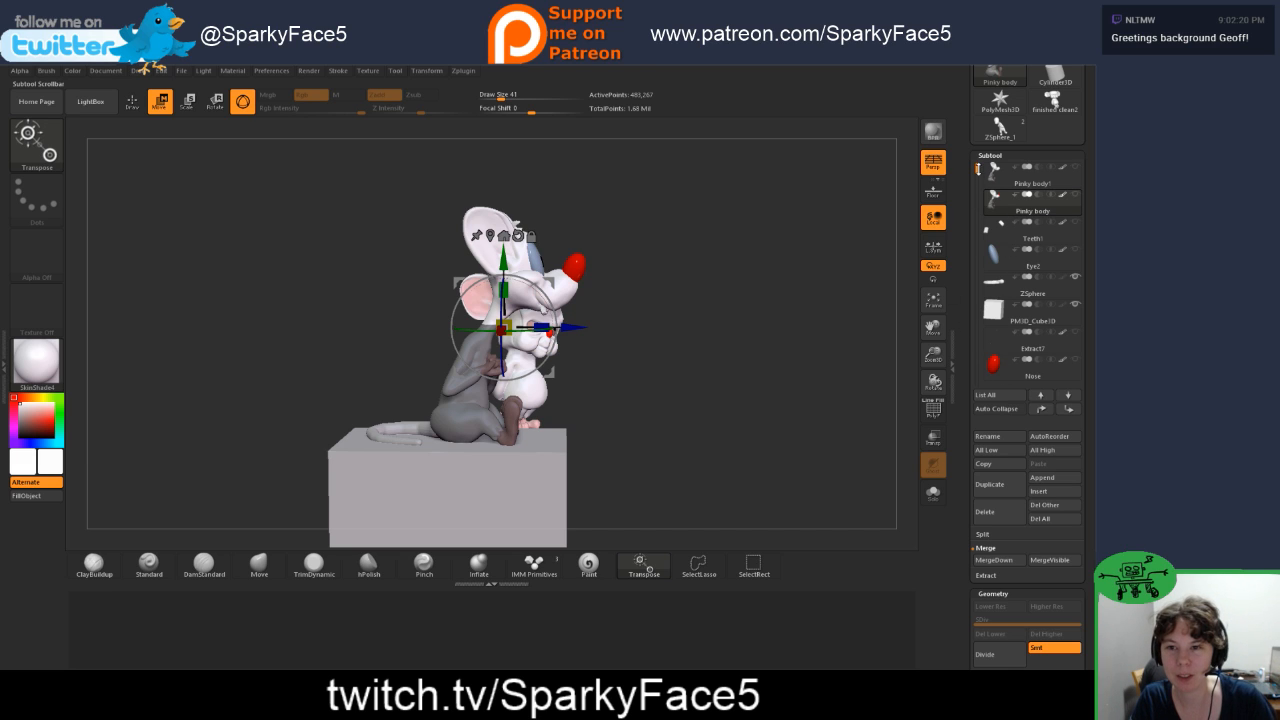
{"action": "mouse_move", "coordinate": [978, 169]}
{"action": "left_mouse_down"}
{"action": "mouse_move", "coordinate": [978, 183]}
{"action": "mouse_move", "coordinate": [975, 164]}
{"action": "left_mouse_up"}
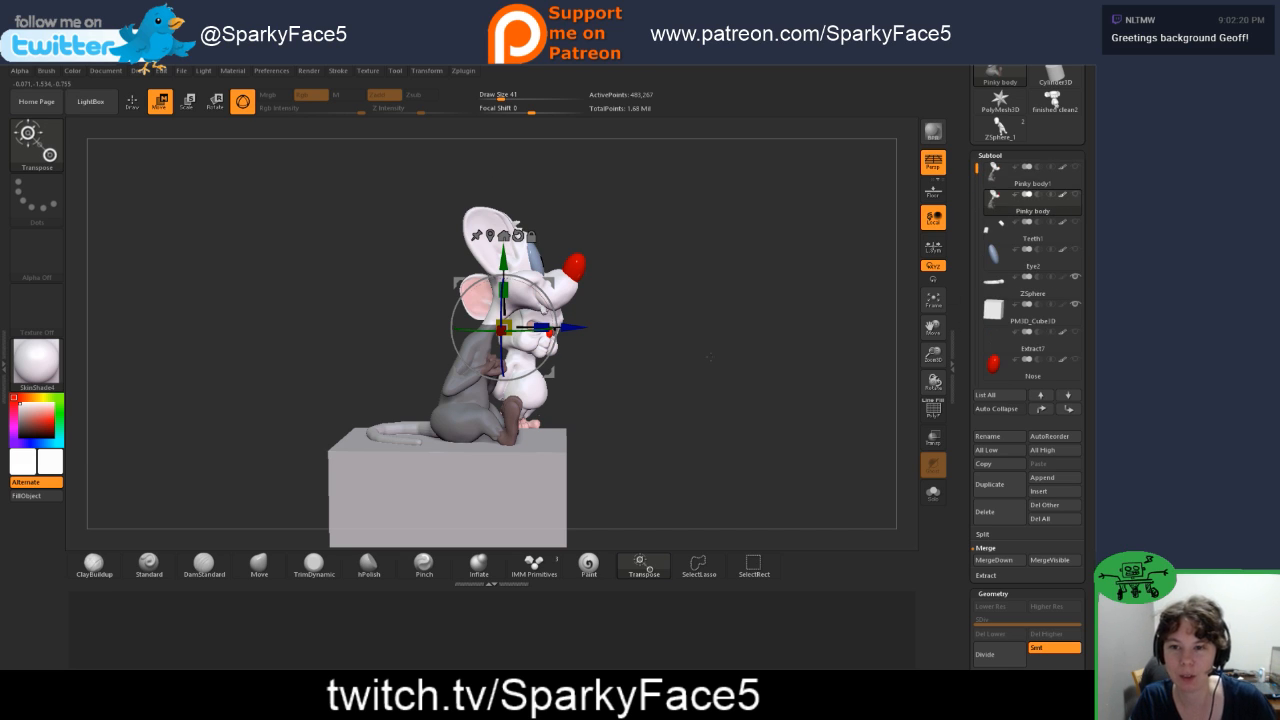
{"action": "left_click", "coordinate": [993, 561]}
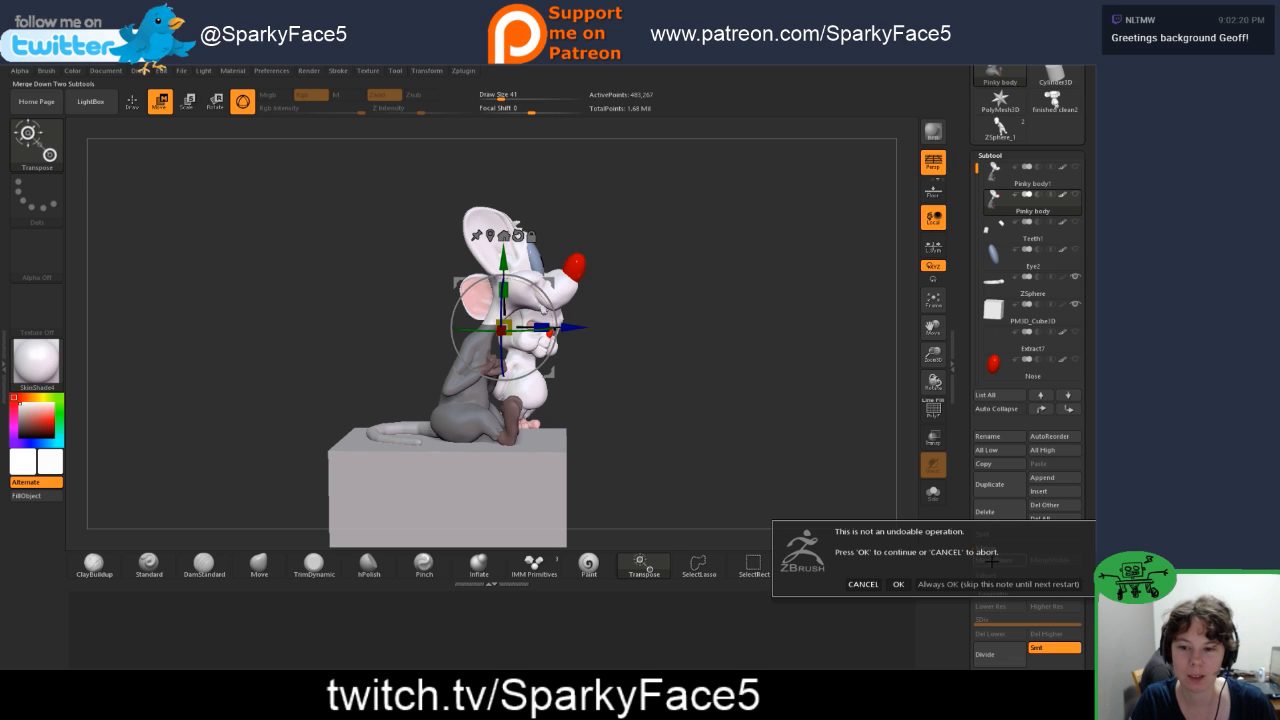
{"action": "left_click", "coordinate": [898, 584]}
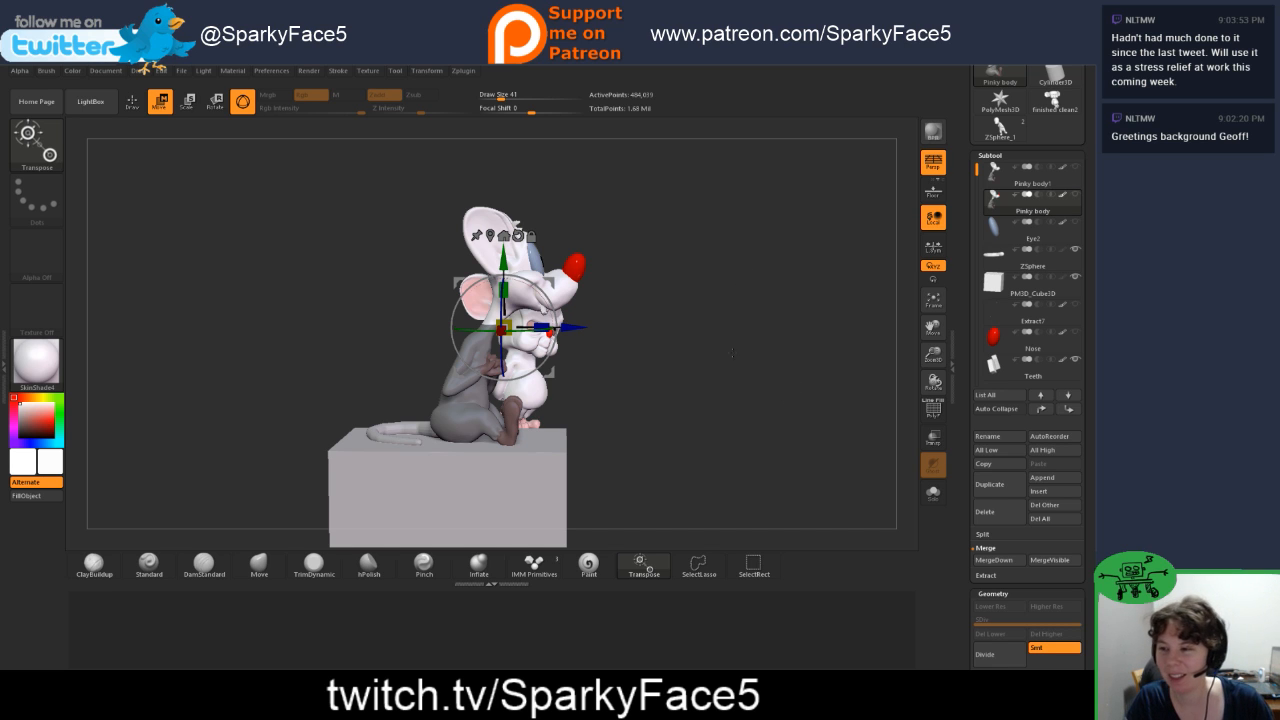
Step: Hide the smaller mouse's finished clean1 subtool, keeping Pinky body, the tail and the cube shown
{"action": "left_click_drag", "start_coordinate": [731, 352], "coordinate": [727, 354]}
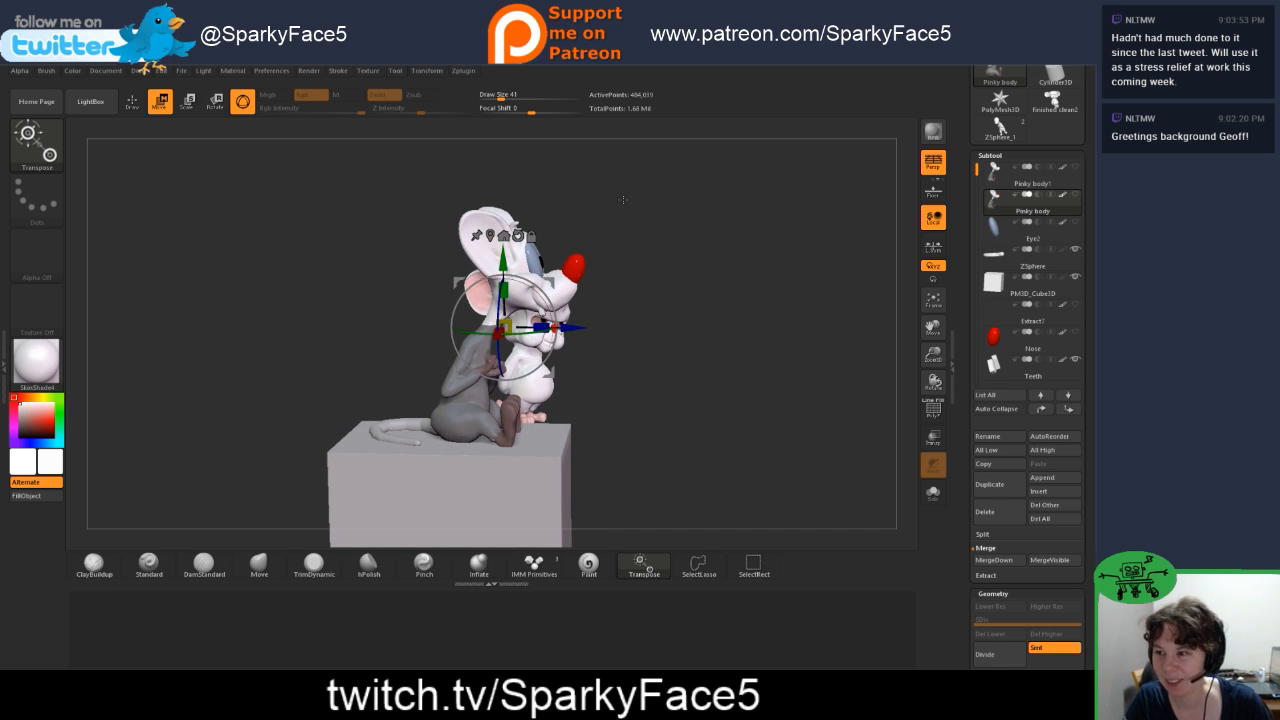
{"action": "mouse_move", "coordinate": [1016, 206]}
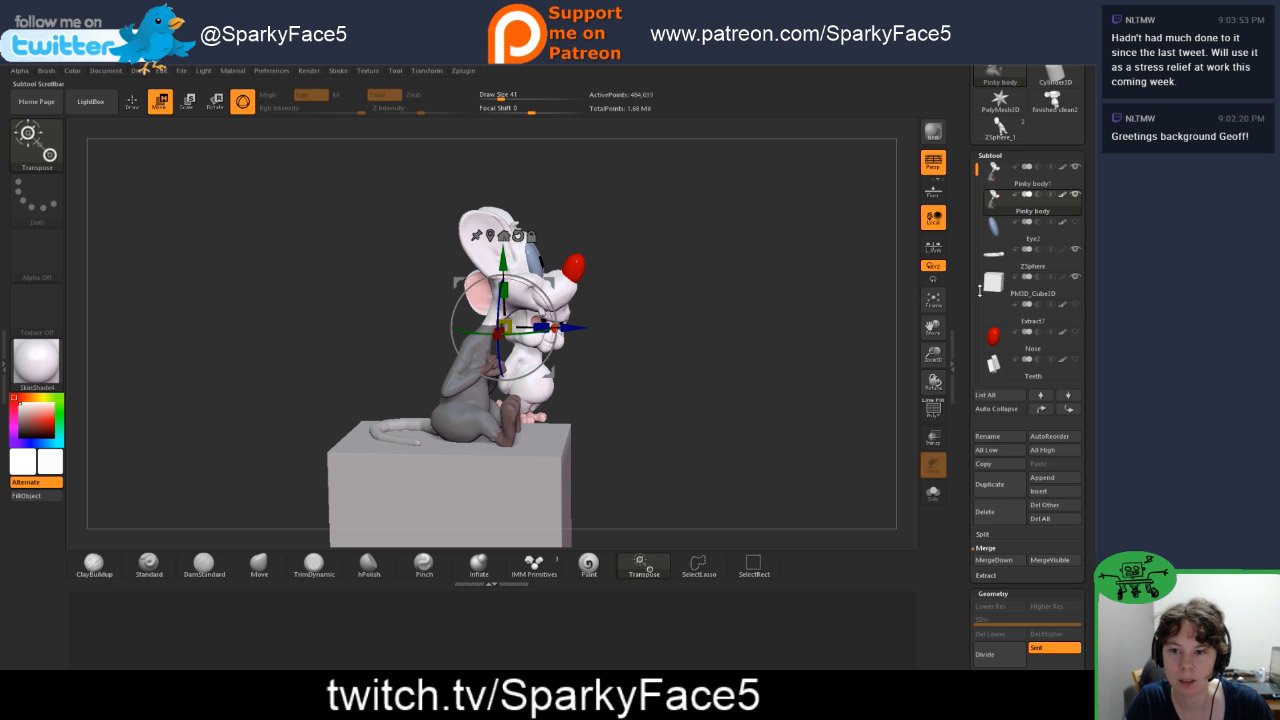
{"action": "mouse_move", "coordinate": [979, 178]}
{"action": "left_mouse_down"}
{"action": "mouse_move", "coordinate": [977, 195]}
{"action": "mouse_move", "coordinate": [977, 171]}
{"action": "left_mouse_up"}
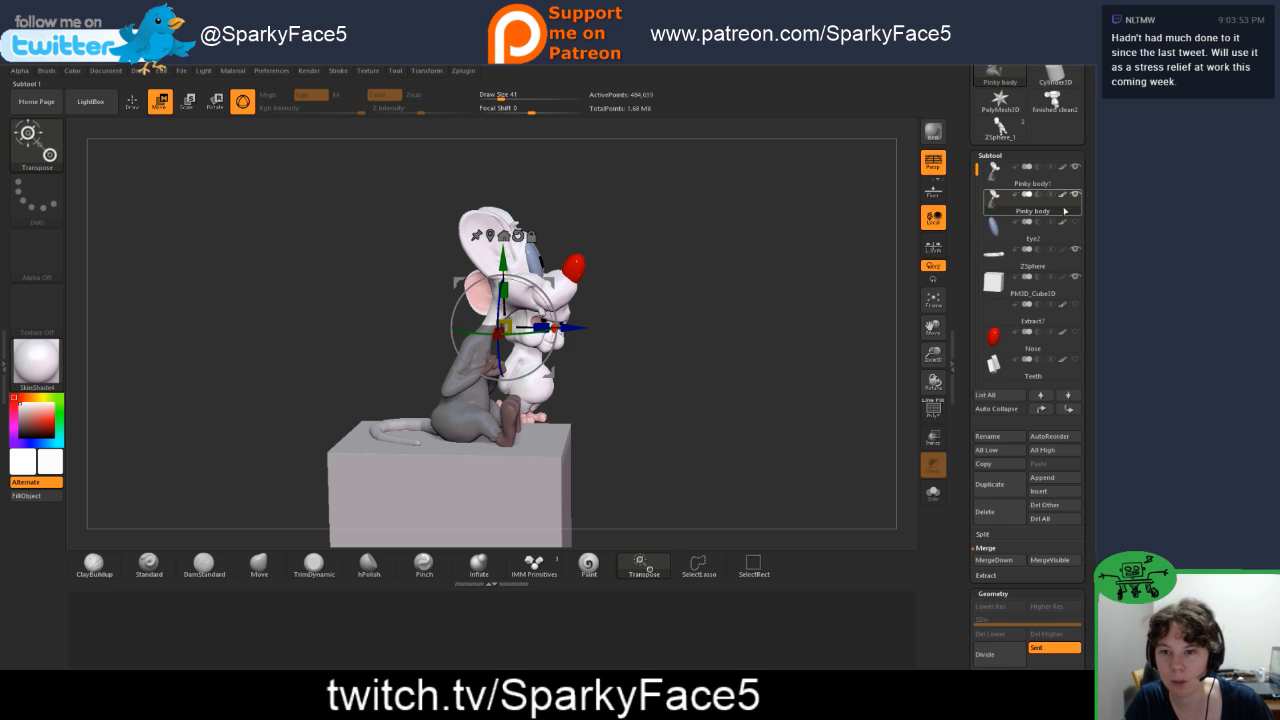
{"action": "left_click_drag", "start_coordinate": [977, 178], "coordinate": [977, 225]}
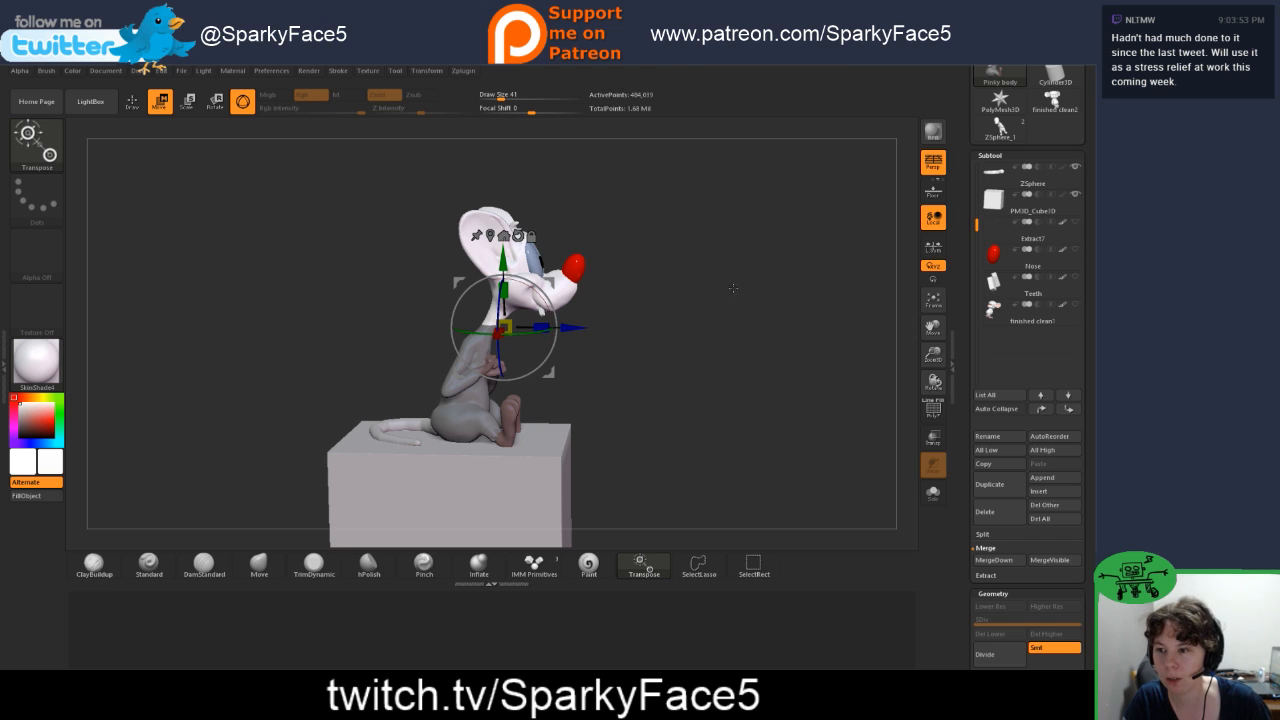
{"action": "left_click_drag", "start_coordinate": [977, 225], "coordinate": [977, 172]}
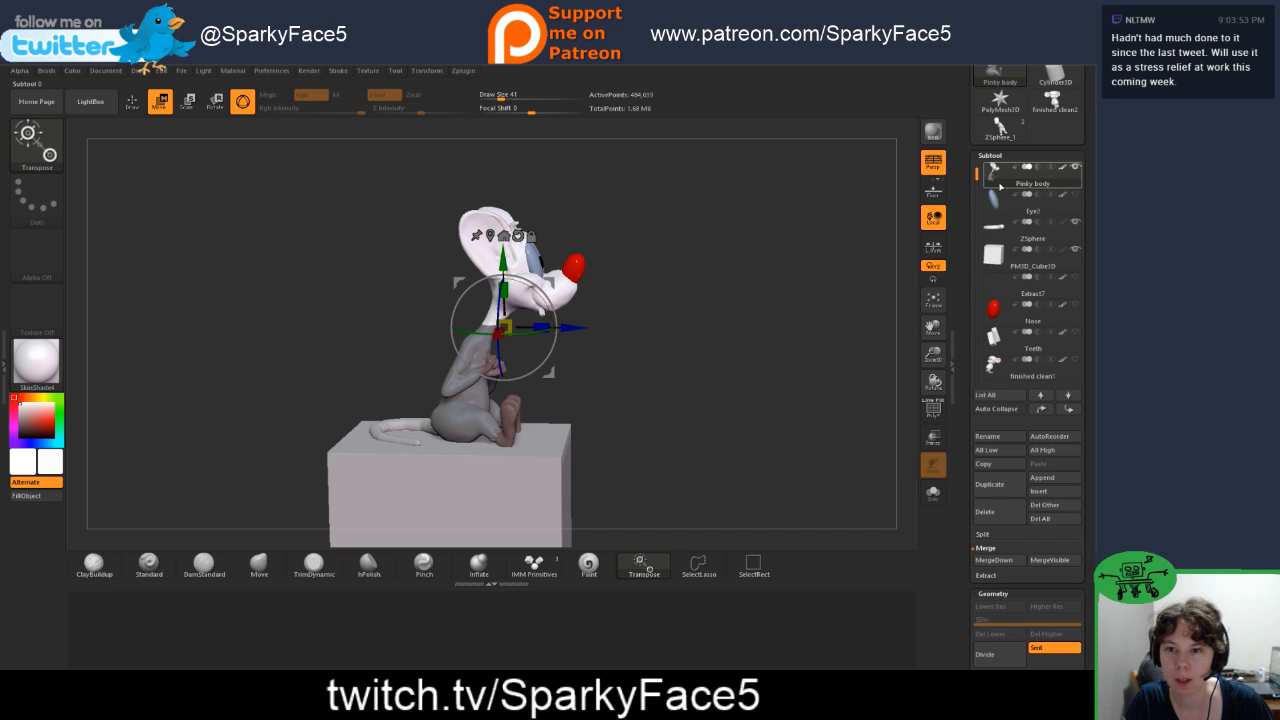
Step: Rotate the unmasked head of Pinky body slightly backward around the neck in side view
{"action": "left_click_drag", "start_coordinate": [735, 288], "coordinate": [681, 332]}
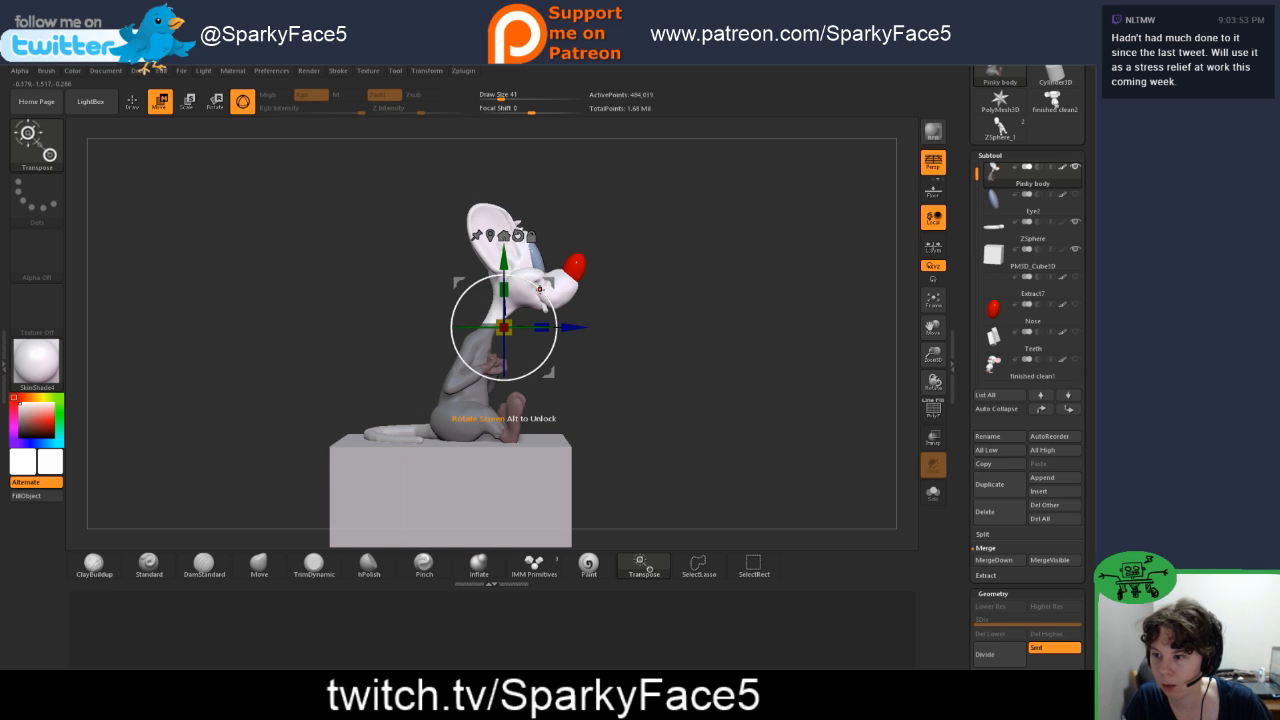
{"action": "left_click_drag", "start_coordinate": [539, 287], "coordinate": [504, 262]}
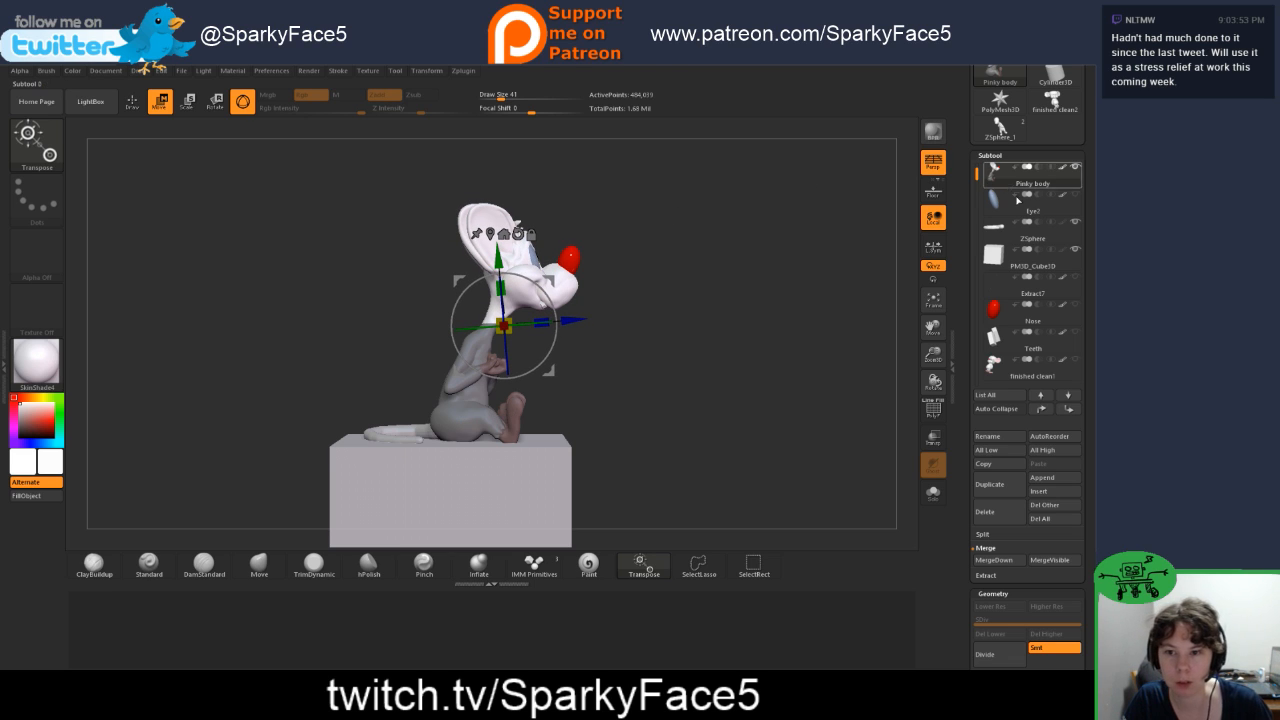
{"action": "key", "text": "ctrl+shift+d"}
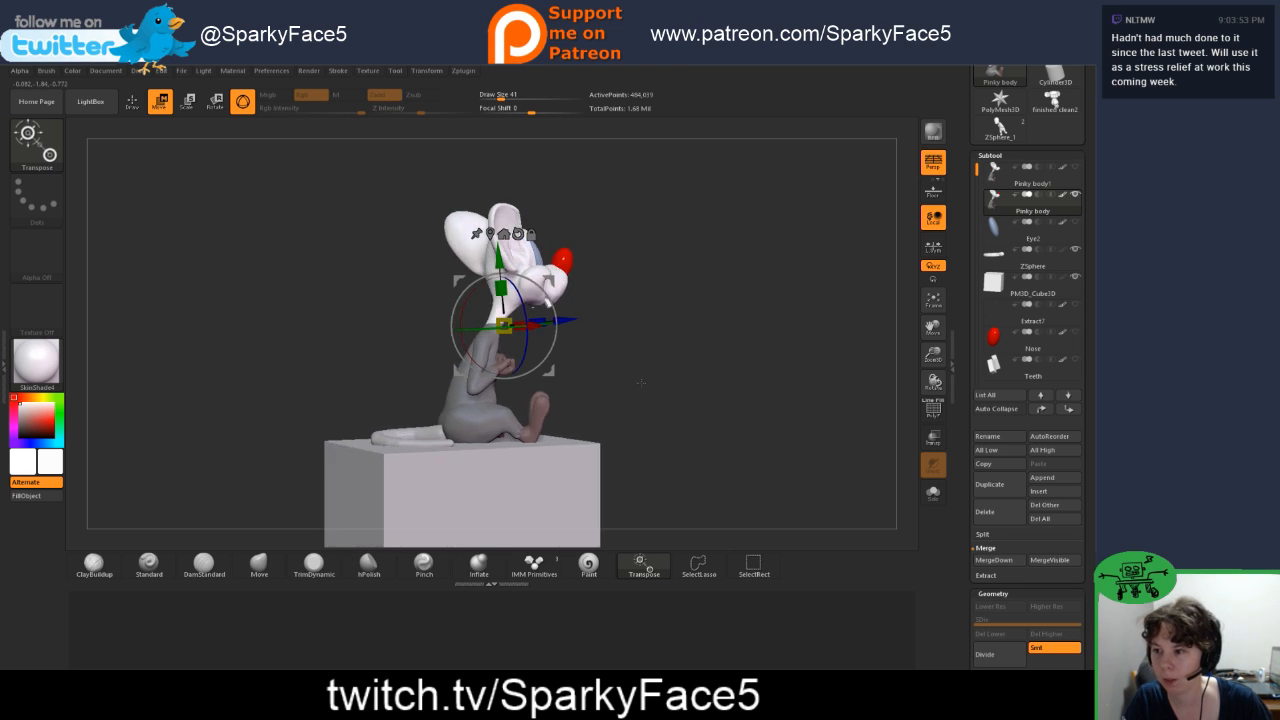
Step: Compare Pinky body's head pose before and after the backward rotation in side view, ending on the rotated pose
{"action": "key", "text": "ctrl"}
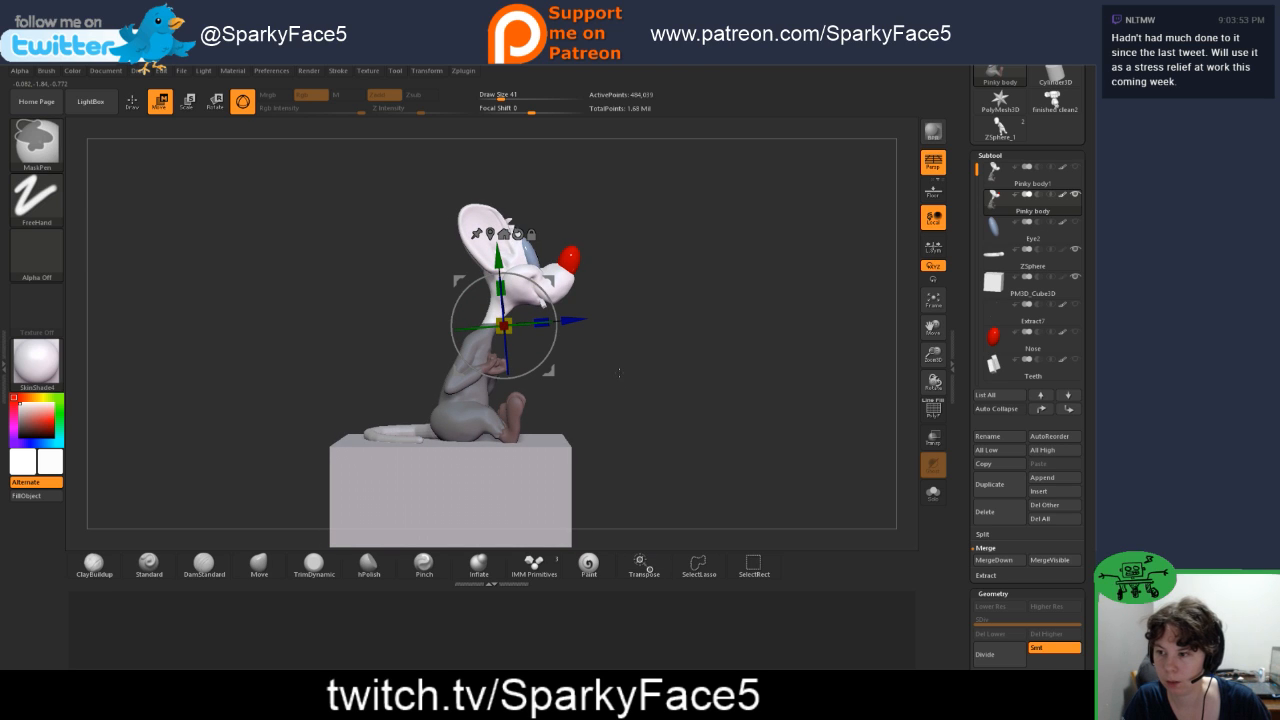
{"action": "key", "text": "ctrl+z"}
{"action": "key", "text": "ctrl+z"}
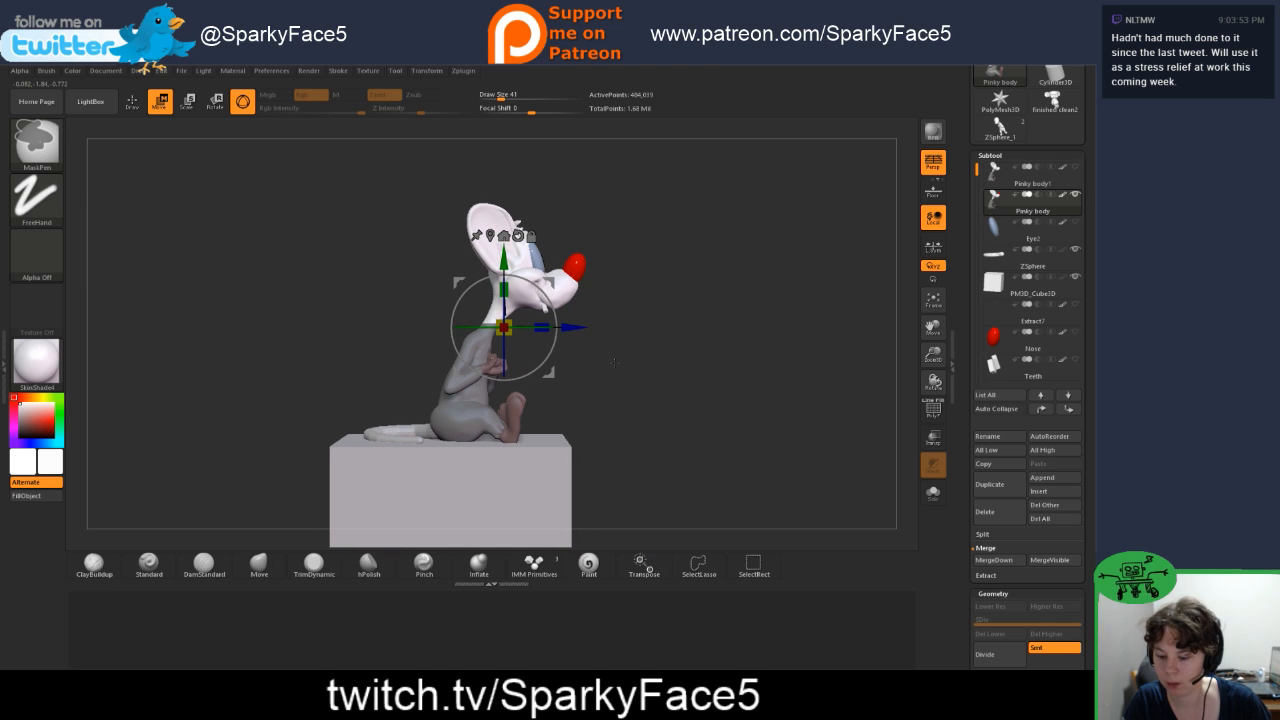
{"action": "key", "text": "ctrl+z"}
{"action": "key", "text": "ctrl+z"}
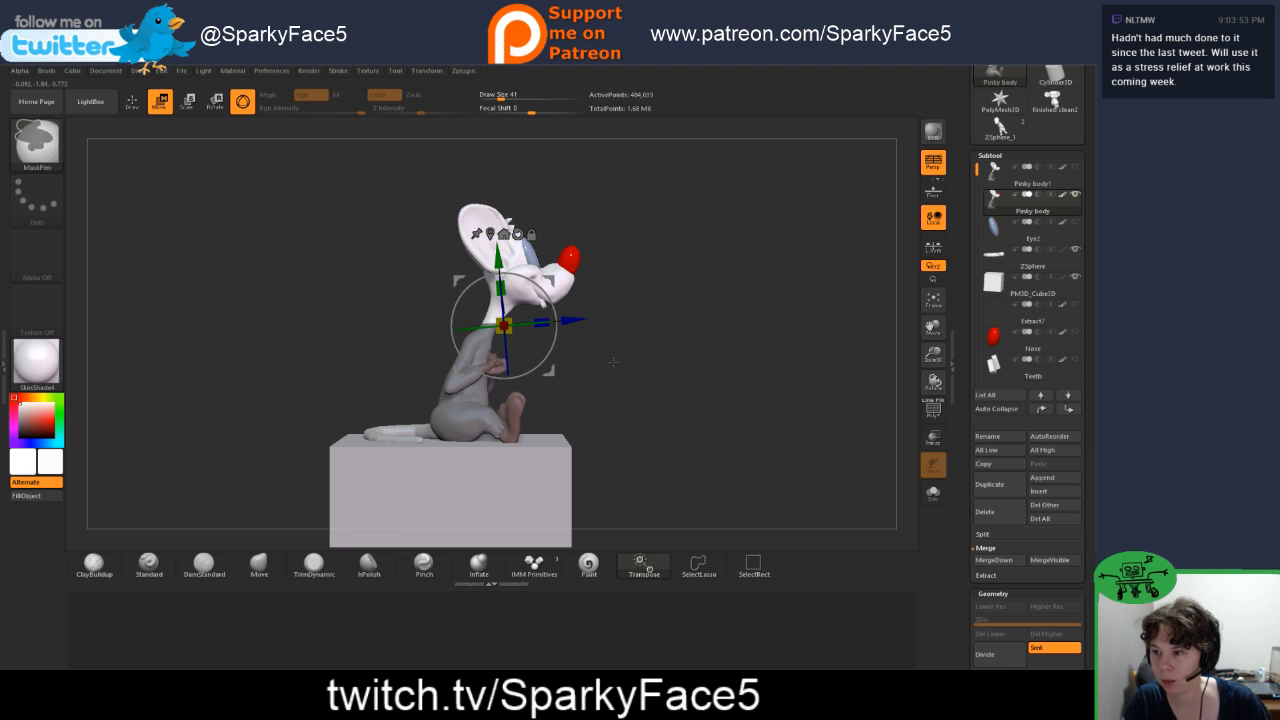
{"action": "key", "text": "ctrl"}
{"action": "mouse_move", "coordinate": [613, 366]}
{"action": "left_mouse_down"}
{"action": "mouse_move", "coordinate": [582, 367]}
{"action": "mouse_move", "coordinate": [615, 369]}
{"action": "mouse_move", "coordinate": [570, 341]}
{"action": "mouse_move", "coordinate": [450, 343]}
{"action": "mouse_move", "coordinate": [629, 363]}
{"action": "left_mouse_up"}
{"action": "key", "text": "q"}
{"action": "key", "text": "shift"}
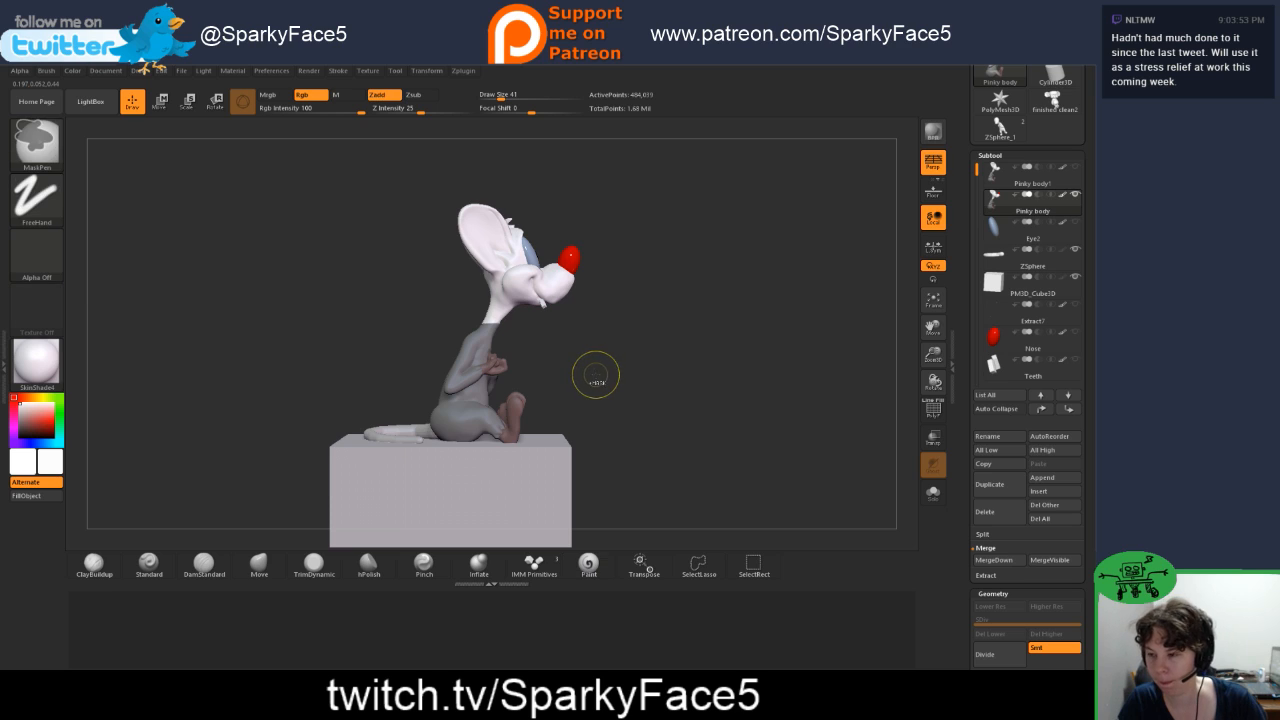
{"action": "key", "text": "ctrl+z"}
{"action": "key", "text": "ctrl+z"}
{"action": "key", "text": "ctrl+shift"}
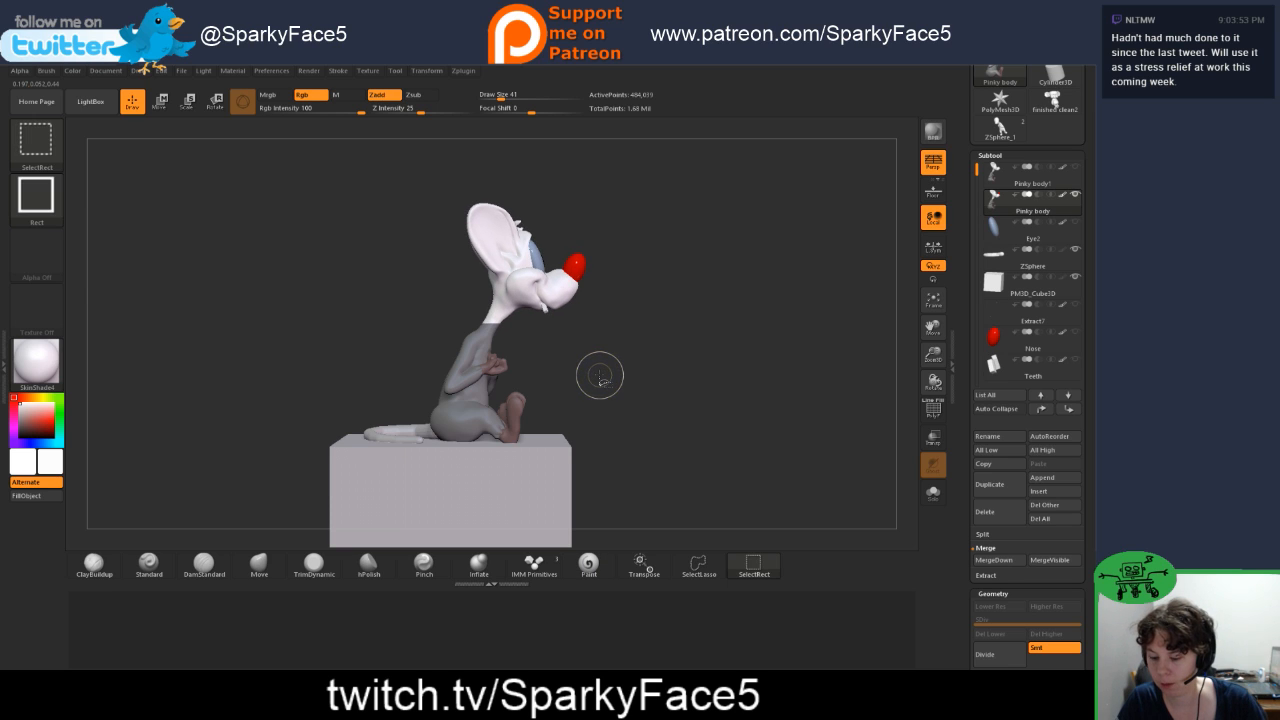
{"action": "key", "text": "ctrl+shift+z"}
{"action": "key", "text": "ctrl+shift+z"}
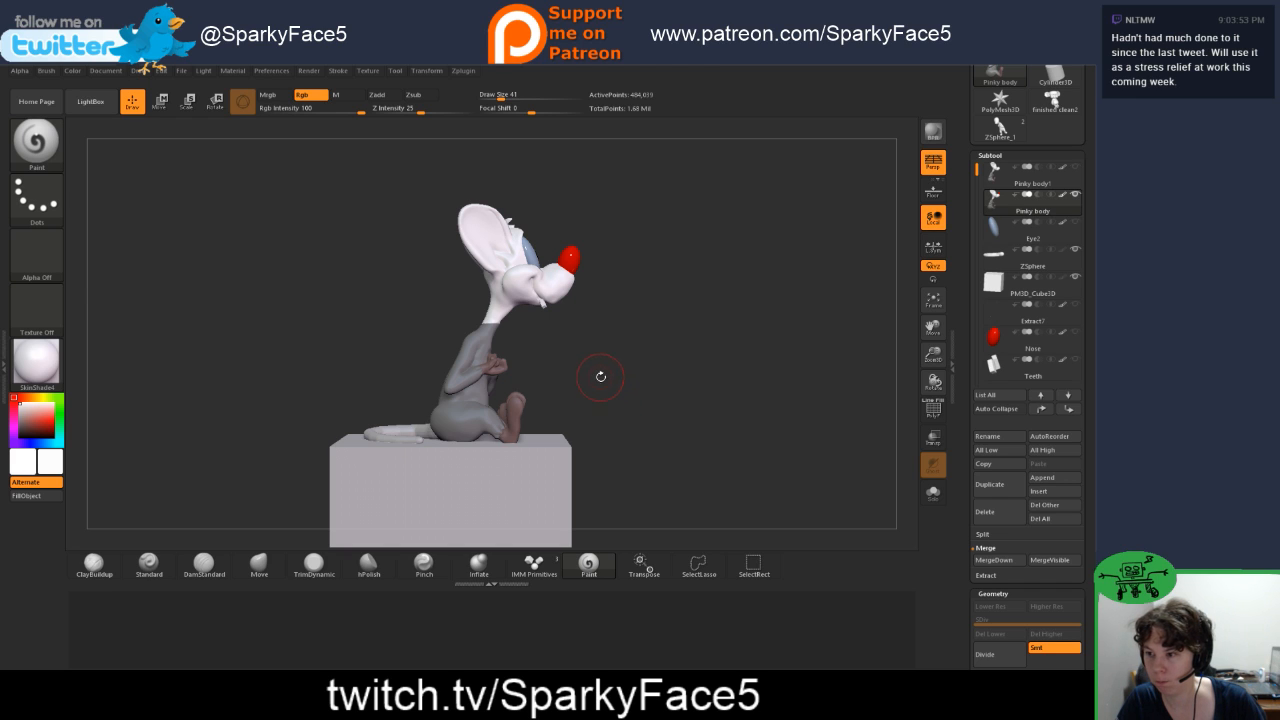
{"action": "left_click_drag", "start_coordinate": [603, 371], "coordinate": [584, 369]}
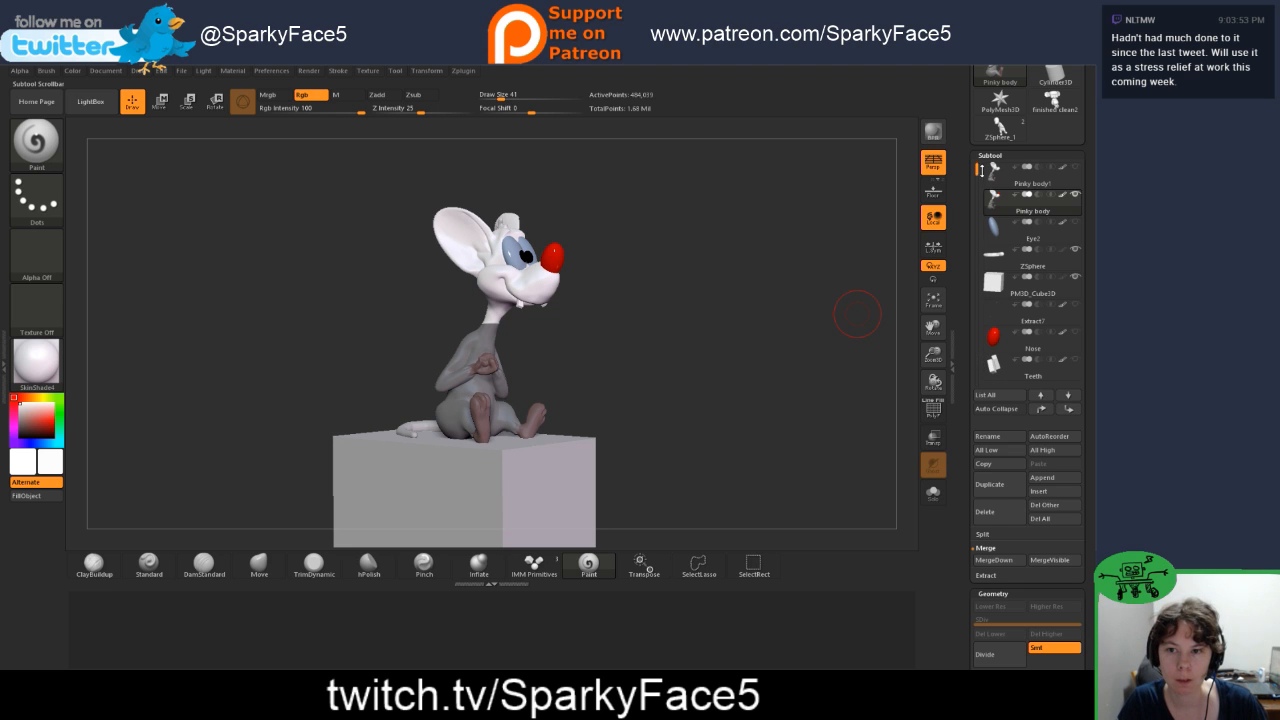
Step: Show the smaller mouse's finished clean1 subtool again beside Pinky body and view the pair from the side
{"action": "left_click_drag", "start_coordinate": [978, 171], "coordinate": [977, 199]}
{"action": "left_click", "coordinate": [1075, 334]}
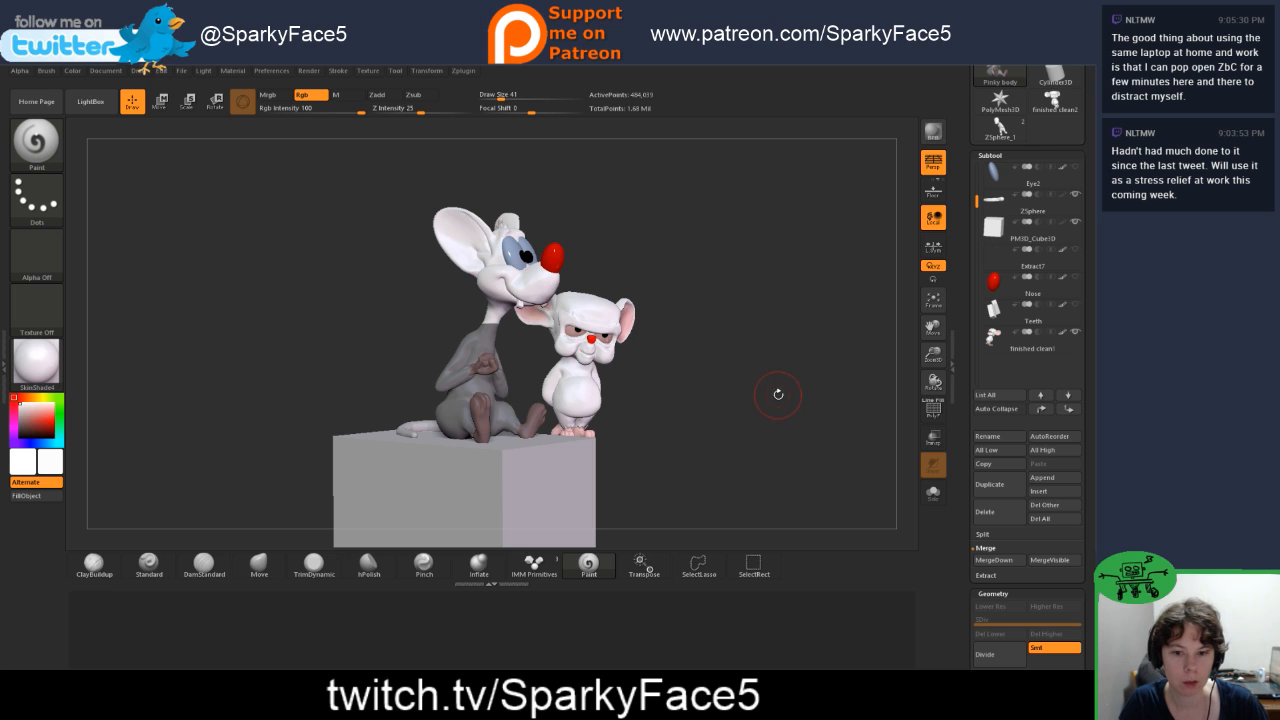
{"action": "left_click_drag", "start_coordinate": [778, 394], "coordinate": [772, 385]}
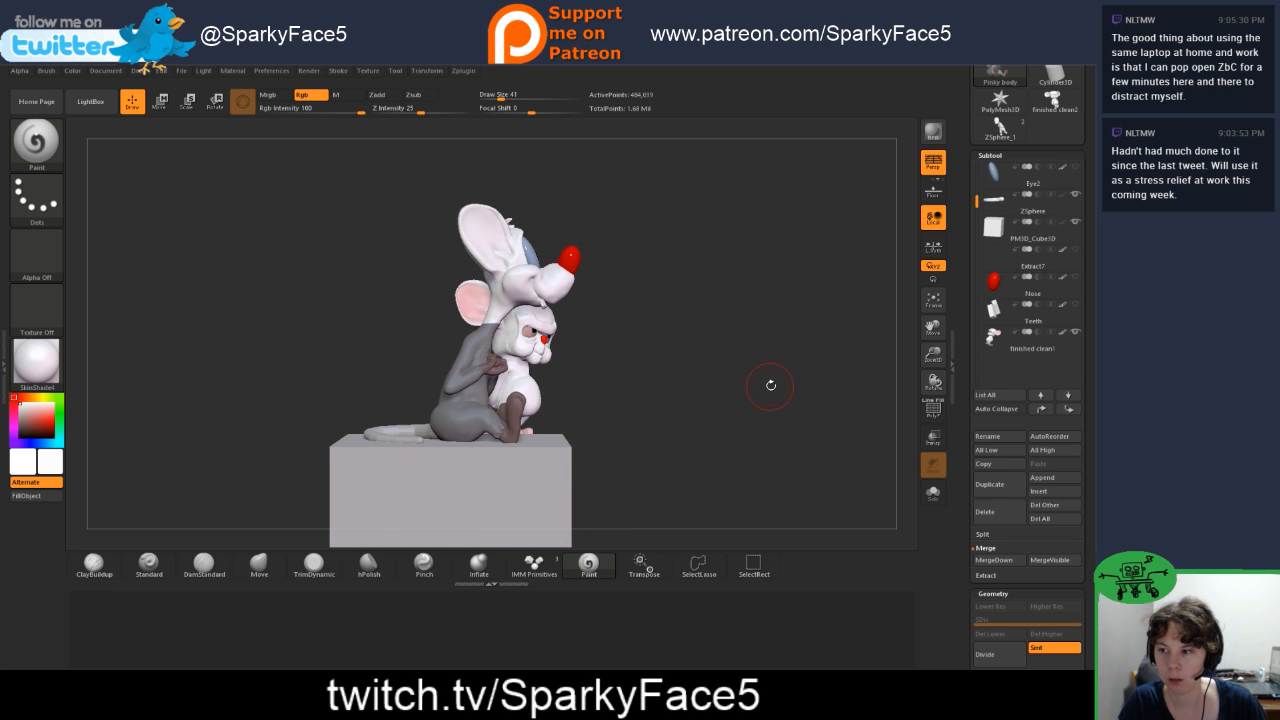
{"action": "left_click_drag", "start_coordinate": [666, 416], "coordinate": [698, 273]}
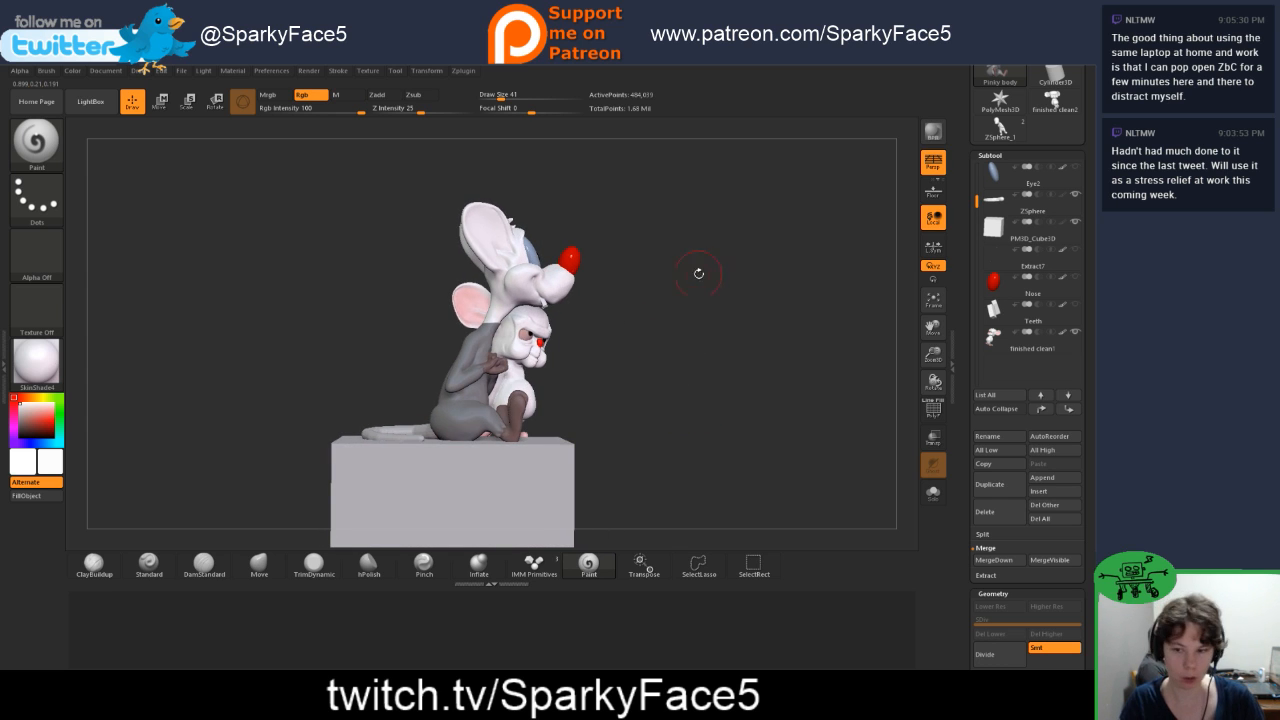
Step: Clear the mask from Pinky body and smooth the neck surface where the rotated head meets the shoulders
{"action": "left_click", "coordinate": [694, 392], "text": "ctrl"}
{"action": "mouse_move", "coordinate": [687, 341]}
{"action": "left_mouse_down", "text": "ctrl"}
{"action": "mouse_move", "coordinate": [727, 381]}
{"action": "mouse_move", "coordinate": [732, 371]}
{"action": "left_mouse_up", "text": "ctrl"}
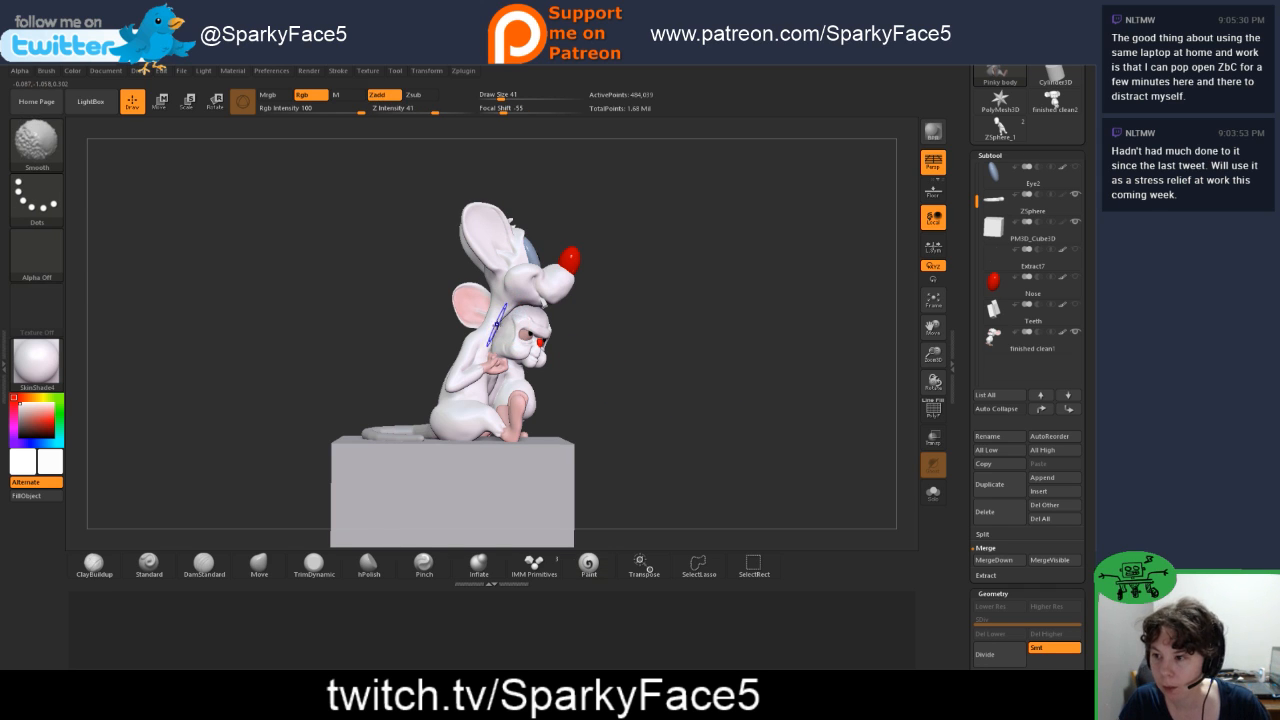
{"action": "mouse_move", "coordinate": [658, 367]}
{"action": "left_mouse_down", "text": "alt"}
{"action": "mouse_move", "coordinate": [743, 387]}
{"action": "mouse_move", "coordinate": [756, 412]}
{"action": "left_mouse_up", "text": "alt"}
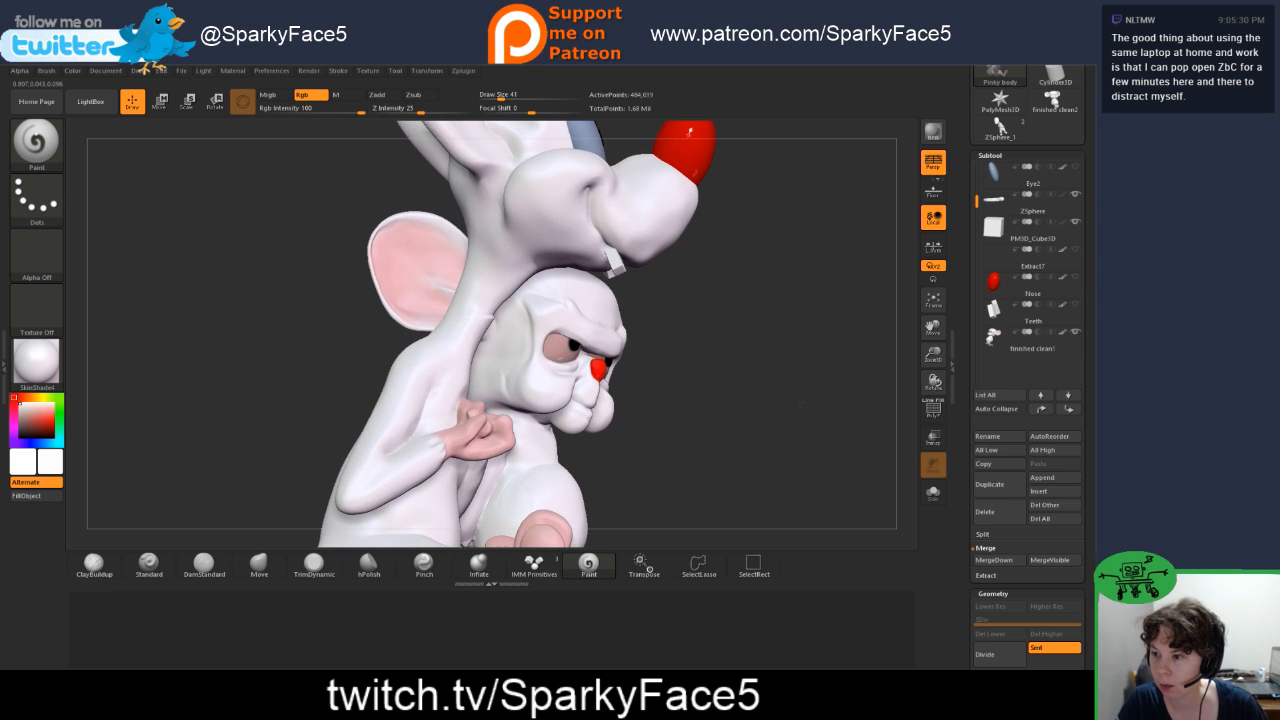
{"action": "mouse_move", "coordinate": [461, 331]}
{"action": "left_mouse_down", "text": "shift"}
{"action": "mouse_move", "coordinate": [481, 309]}
{"action": "mouse_move", "coordinate": [486, 319]}
{"action": "left_mouse_up", "text": "shift"}
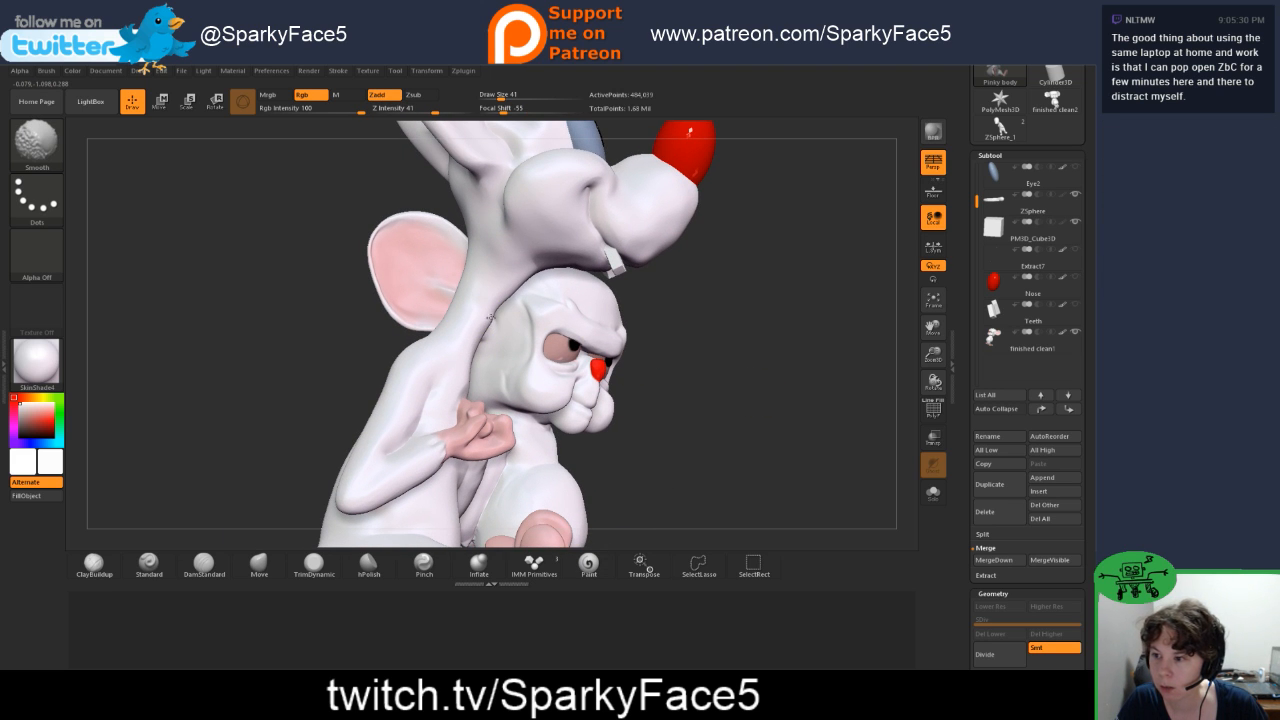
Step: Examine the neck pose and the spacing between the two mice up close and from several sides
{"action": "mouse_move", "coordinate": [715, 318]}
{"action": "left_mouse_down"}
{"action": "mouse_move", "coordinate": [540, 315]}
{"action": "mouse_move", "coordinate": [627, 292]}
{"action": "mouse_move", "coordinate": [529, 322]}
{"action": "mouse_move", "coordinate": [626, 304]}
{"action": "mouse_move", "coordinate": [629, 315]}
{"action": "mouse_move", "coordinate": [551, 324]}
{"action": "left_mouse_up"}
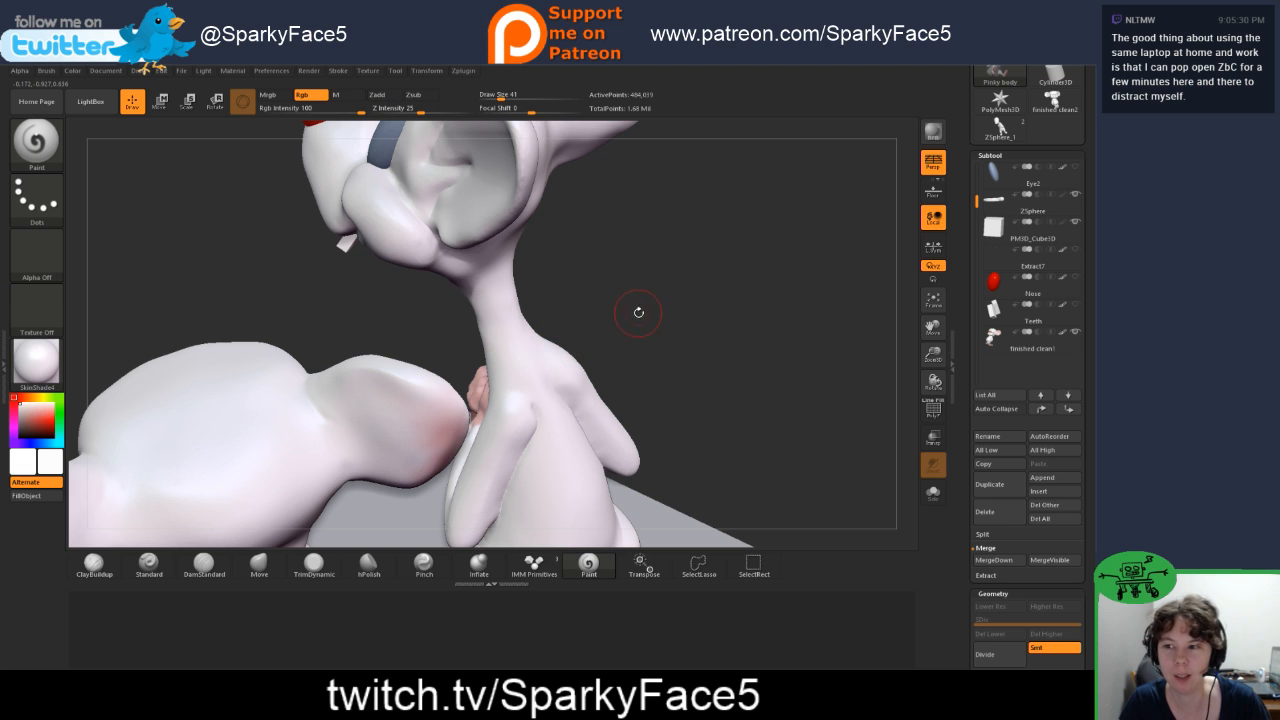
{"action": "left_click_drag", "start_coordinate": [611, 319], "coordinate": [740, 390]}
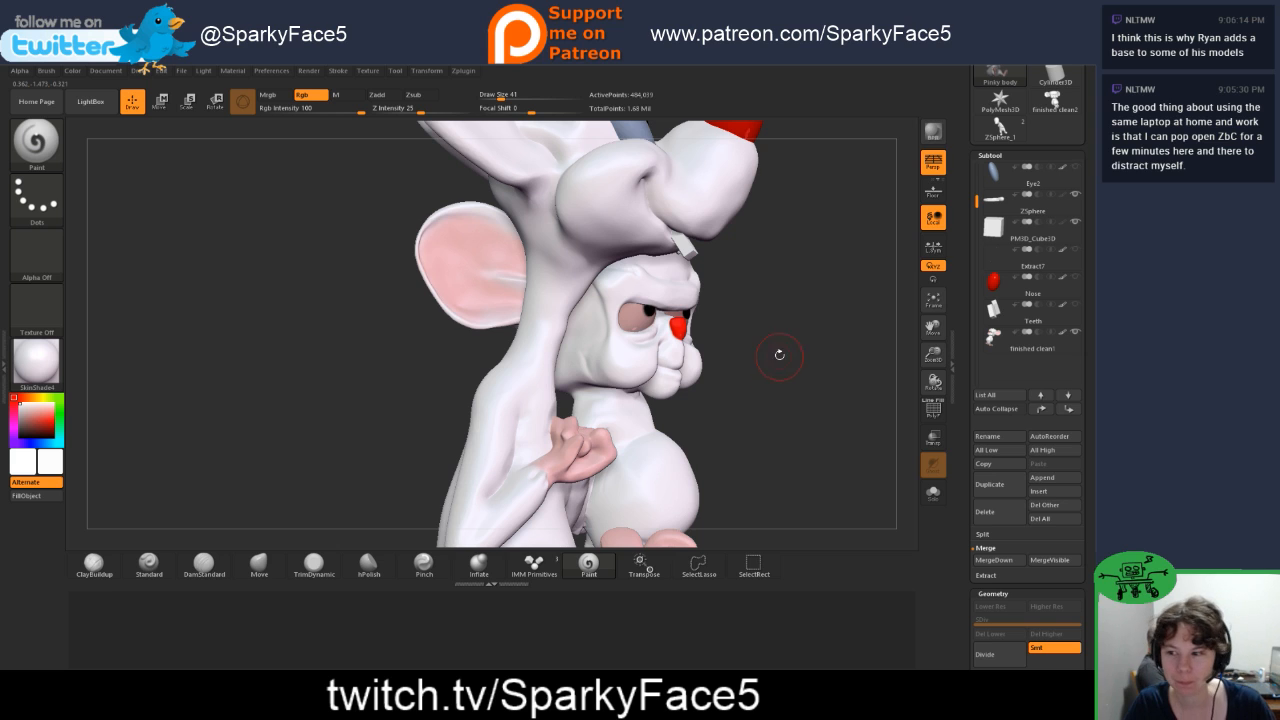
{"action": "left_click_drag", "start_coordinate": [782, 325], "coordinate": [782, 358]}
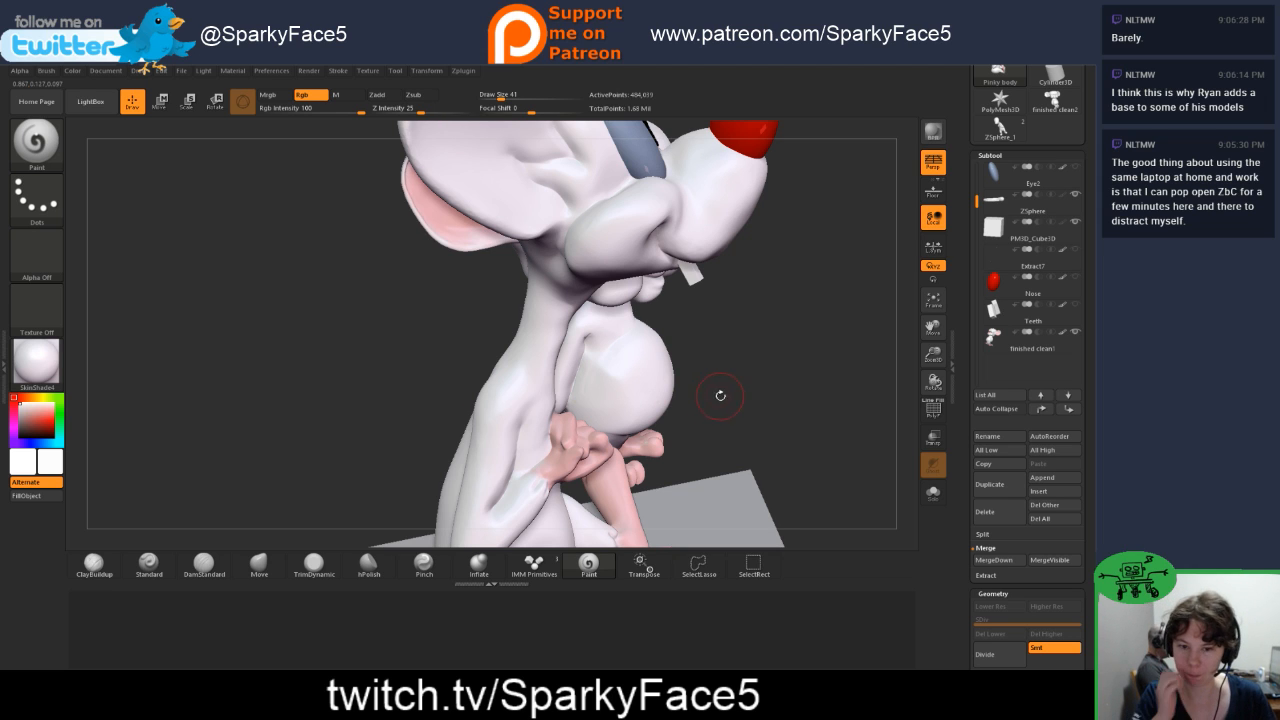
{"action": "mouse_move", "coordinate": [744, 395]}
{"action": "left_mouse_down"}
{"action": "mouse_move", "coordinate": [715, 417]}
{"action": "mouse_move", "coordinate": [736, 411]}
{"action": "left_mouse_up"}
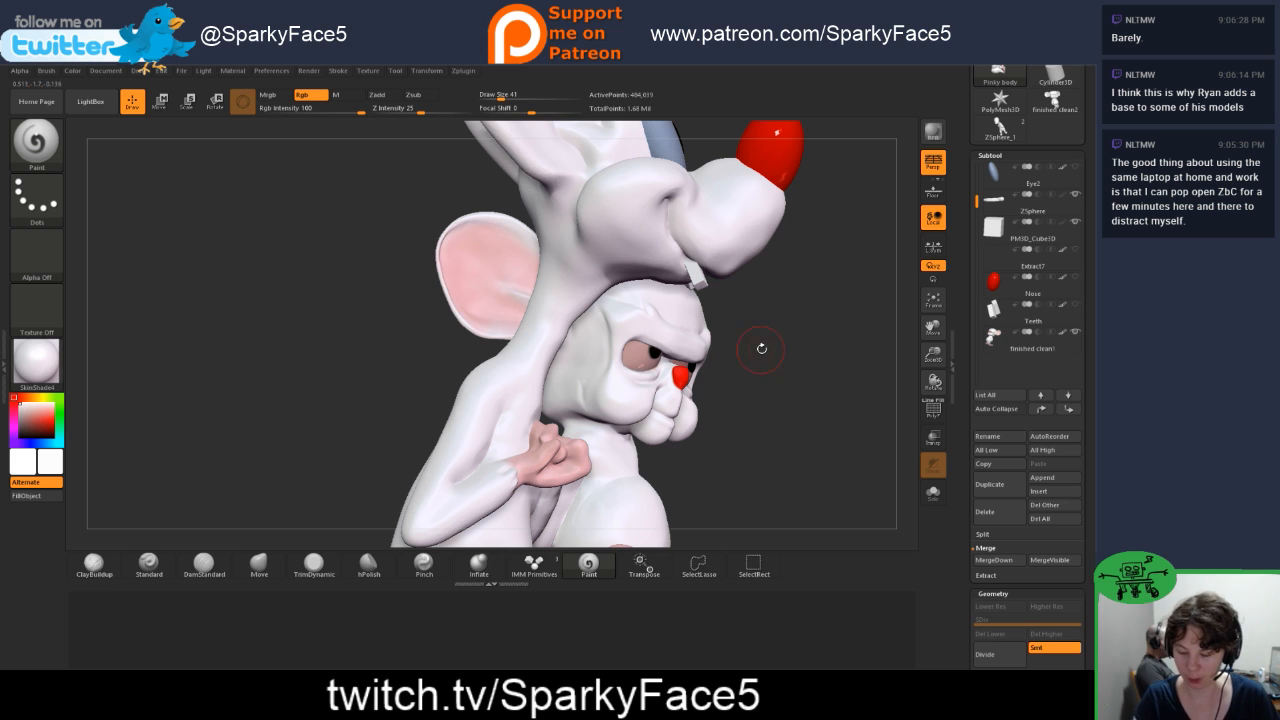
{"action": "key", "text": "f"}
{"action": "mouse_move", "coordinate": [647, 419]}
{"action": "left_mouse_down"}
{"action": "mouse_move", "coordinate": [740, 425]}
{"action": "mouse_move", "coordinate": [581, 436]}
{"action": "mouse_move", "coordinate": [675, 455]}
{"action": "mouse_move", "coordinate": [660, 456]}
{"action": "mouse_move", "coordinate": [700, 440]}
{"action": "mouse_move", "coordinate": [686, 400]}
{"action": "mouse_move", "coordinate": [637, 402]}
{"action": "left_mouse_up"}
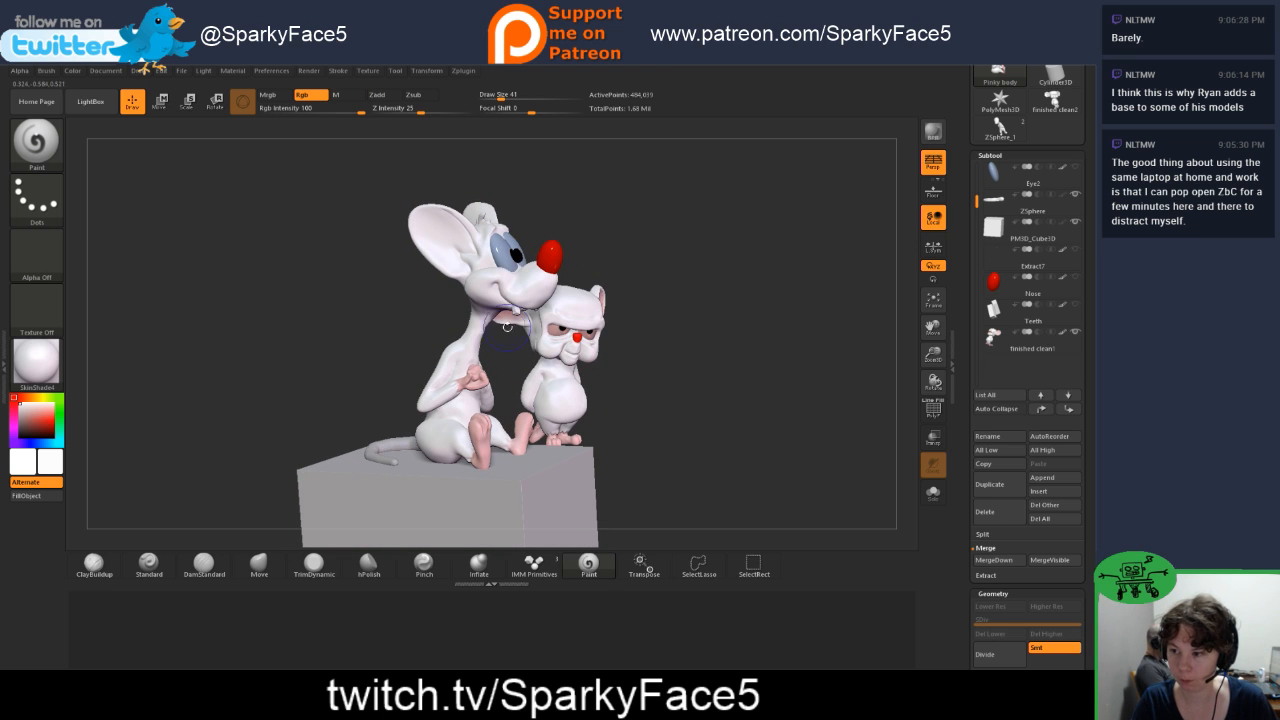
{"action": "key", "text": "shift"}
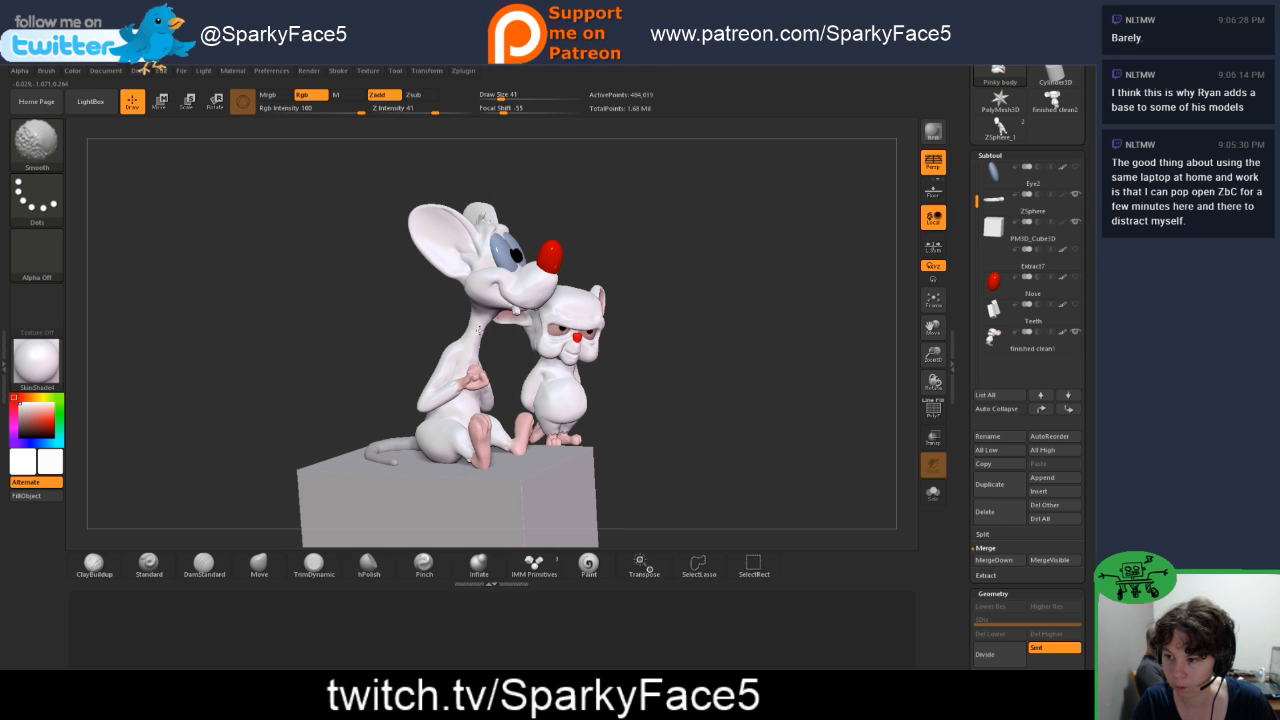
{"action": "mouse_move", "coordinate": [494, 346]}
{"action": "left_mouse_down"}
{"action": "mouse_move", "coordinate": [446, 349]}
{"action": "mouse_move", "coordinate": [572, 344]}
{"action": "mouse_move", "coordinate": [470, 344]}
{"action": "mouse_move", "coordinate": [520, 350]}
{"action": "left_mouse_up"}
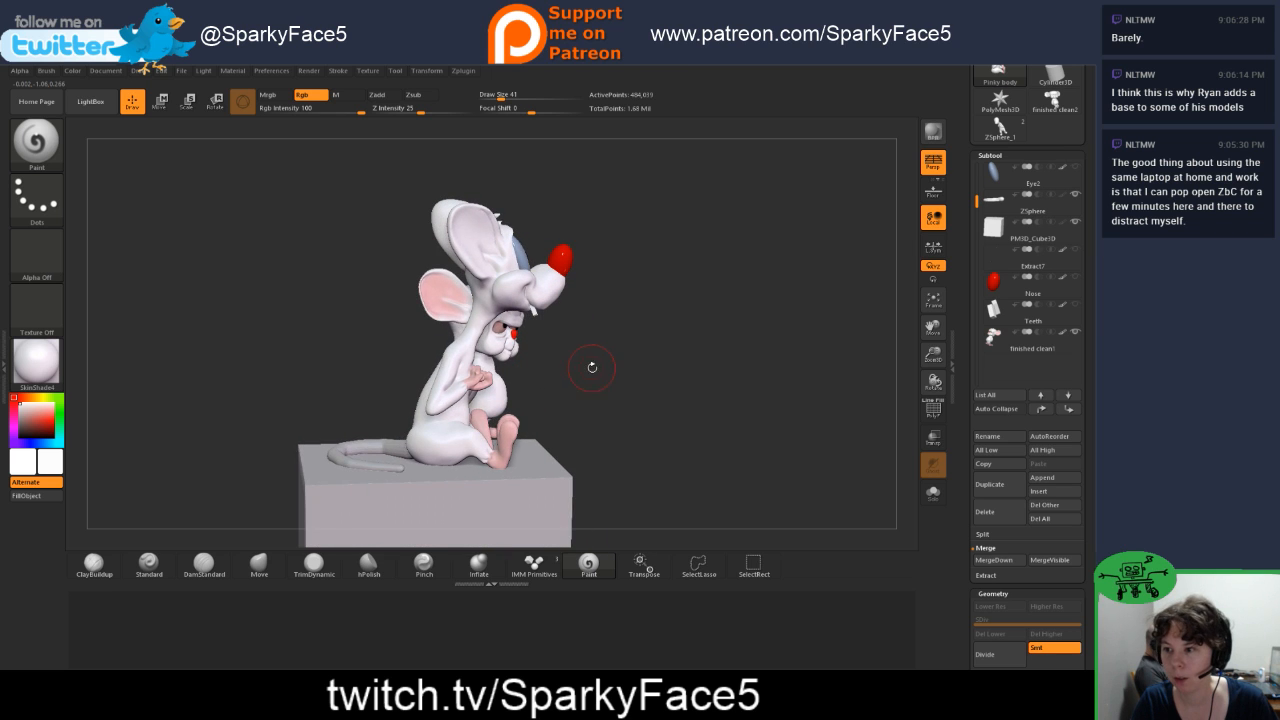
{"action": "left_click_drag", "start_coordinate": [592, 367], "coordinate": [530, 366]}
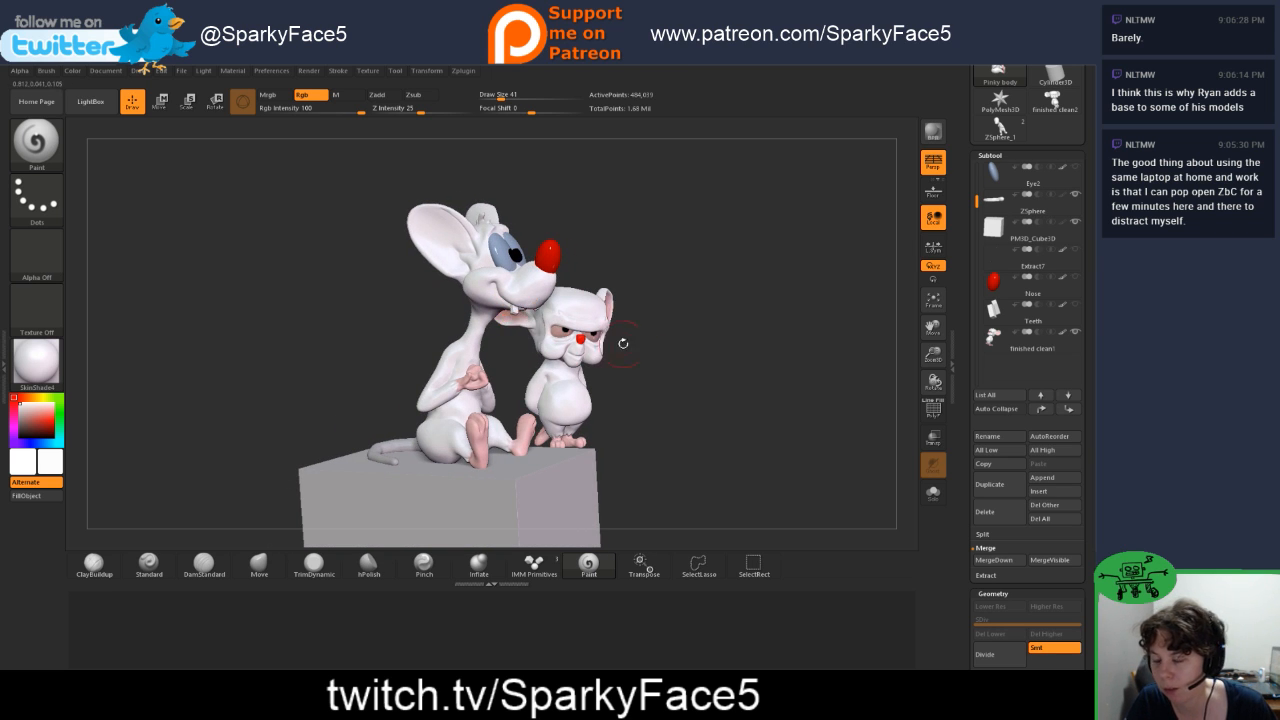
{"action": "left_click_drag", "start_coordinate": [664, 373], "coordinate": [627, 395]}
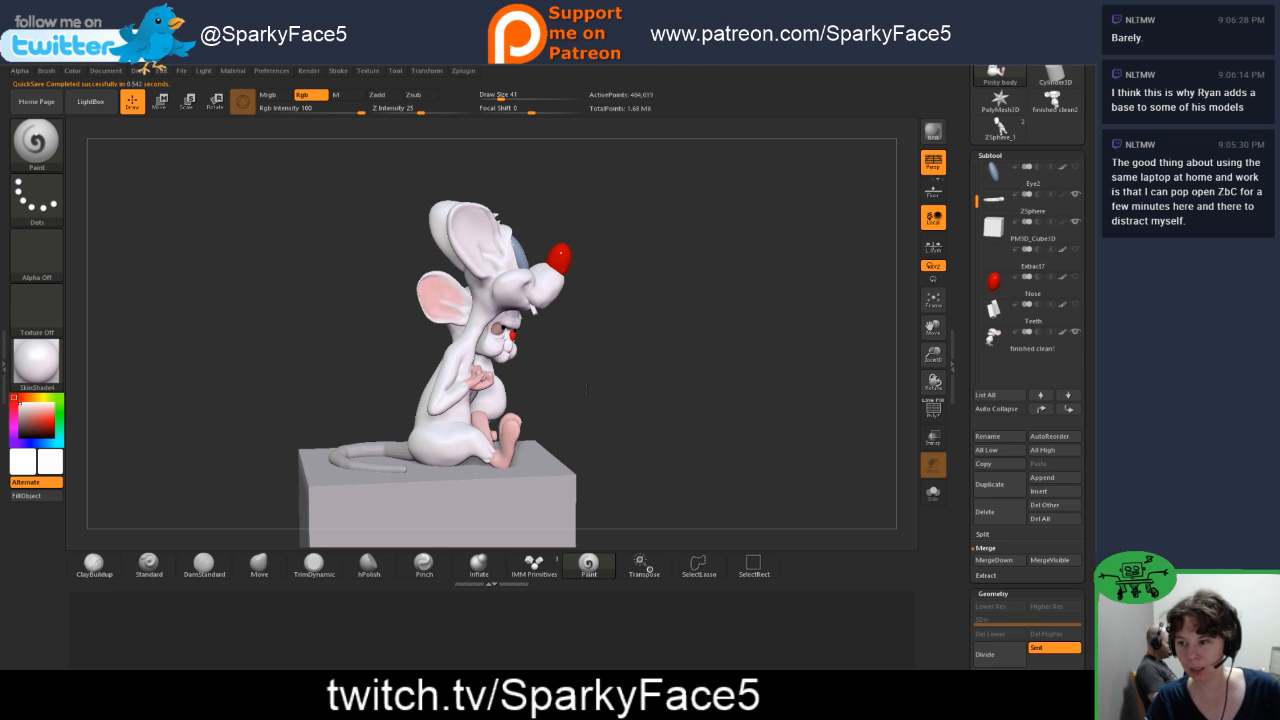
{"action": "left_click_drag", "start_coordinate": [586, 388], "coordinate": [600, 340]}
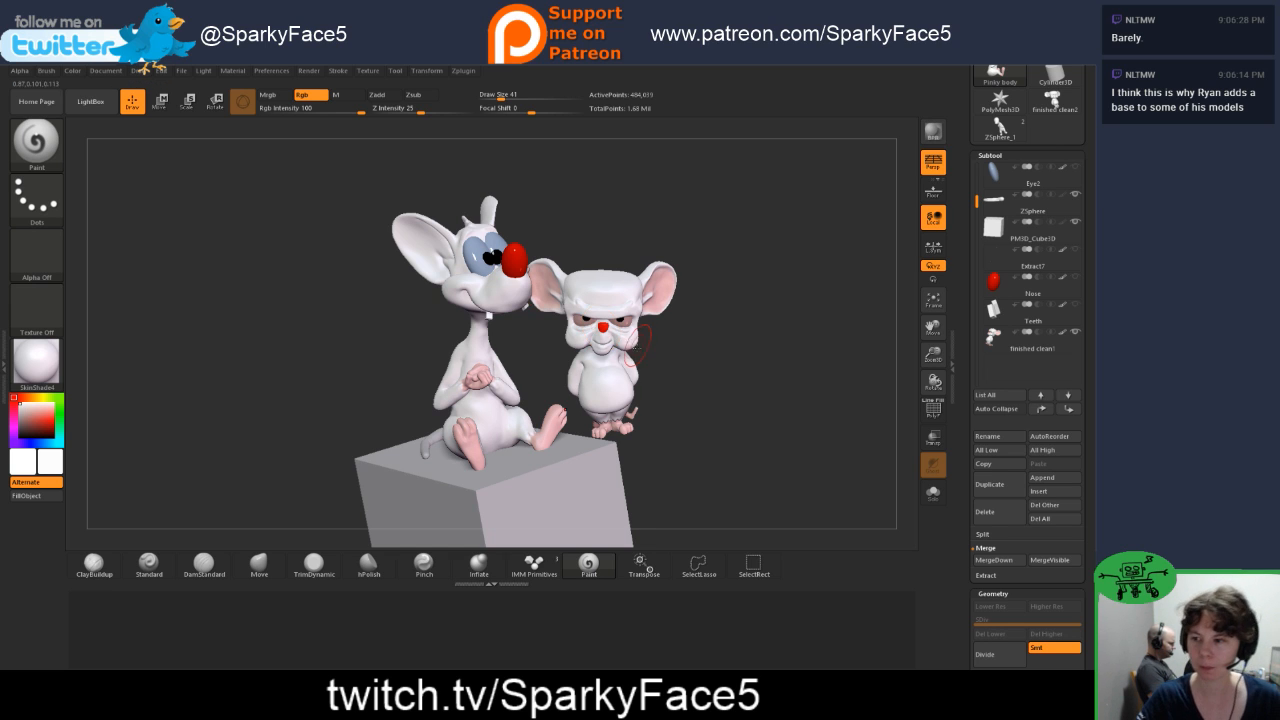
{"action": "left_click_drag", "start_coordinate": [373, 391], "coordinate": [540, 421]}
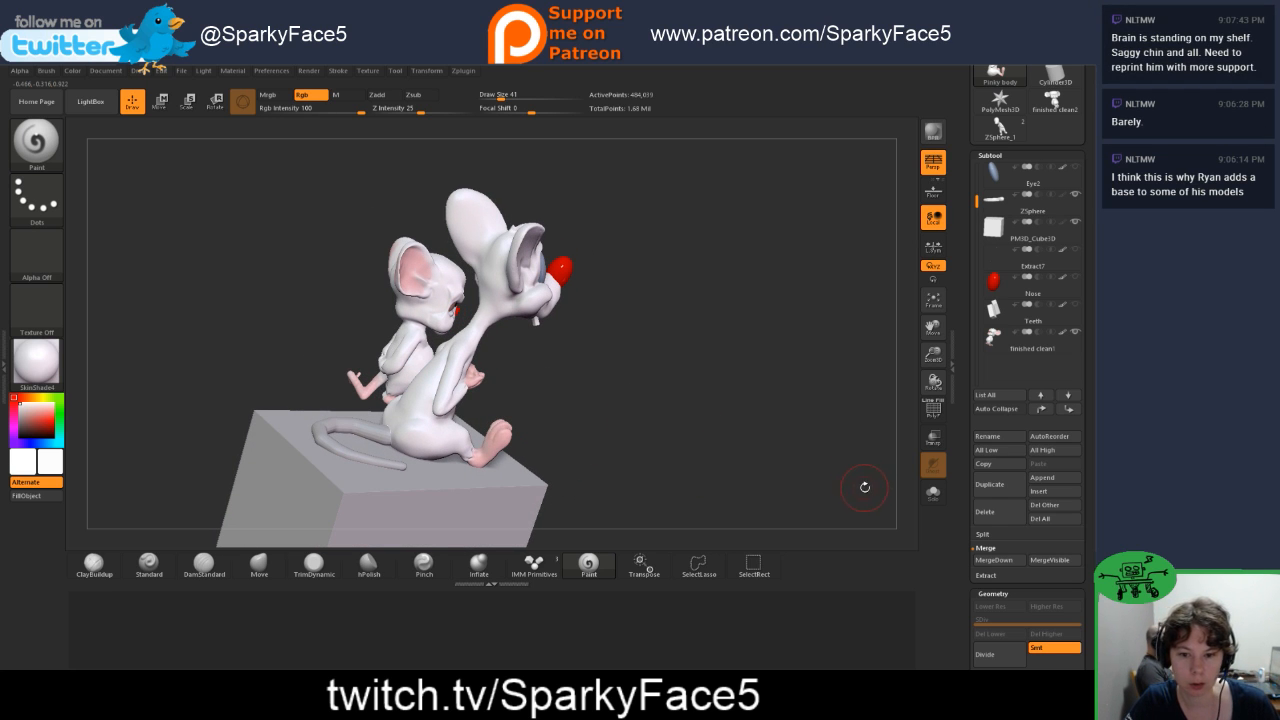
Step: Make an adaptive skin from the tail's ZSphere subtool with Density 2 and DynaMesh Resolution 256
{"action": "left_click_drag", "start_coordinate": [961, 557], "coordinate": [968, 454]}
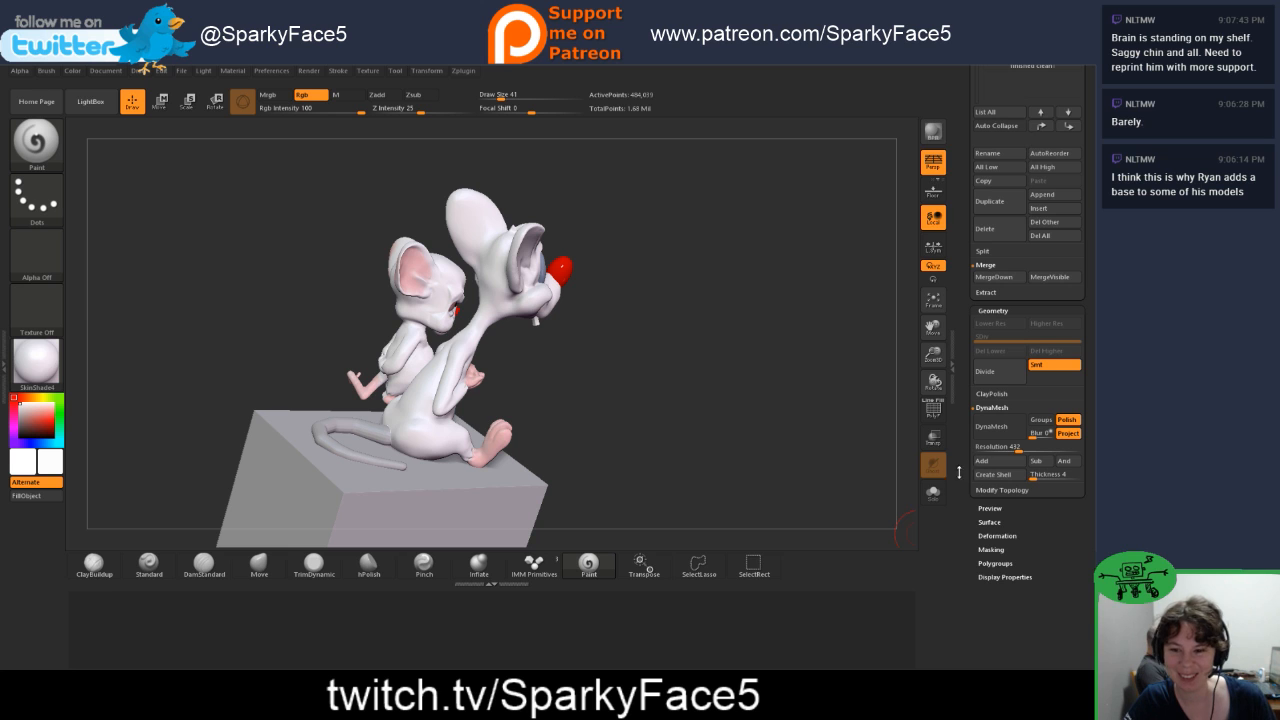
{"action": "left_click_drag", "start_coordinate": [800, 405], "coordinate": [807, 364]}
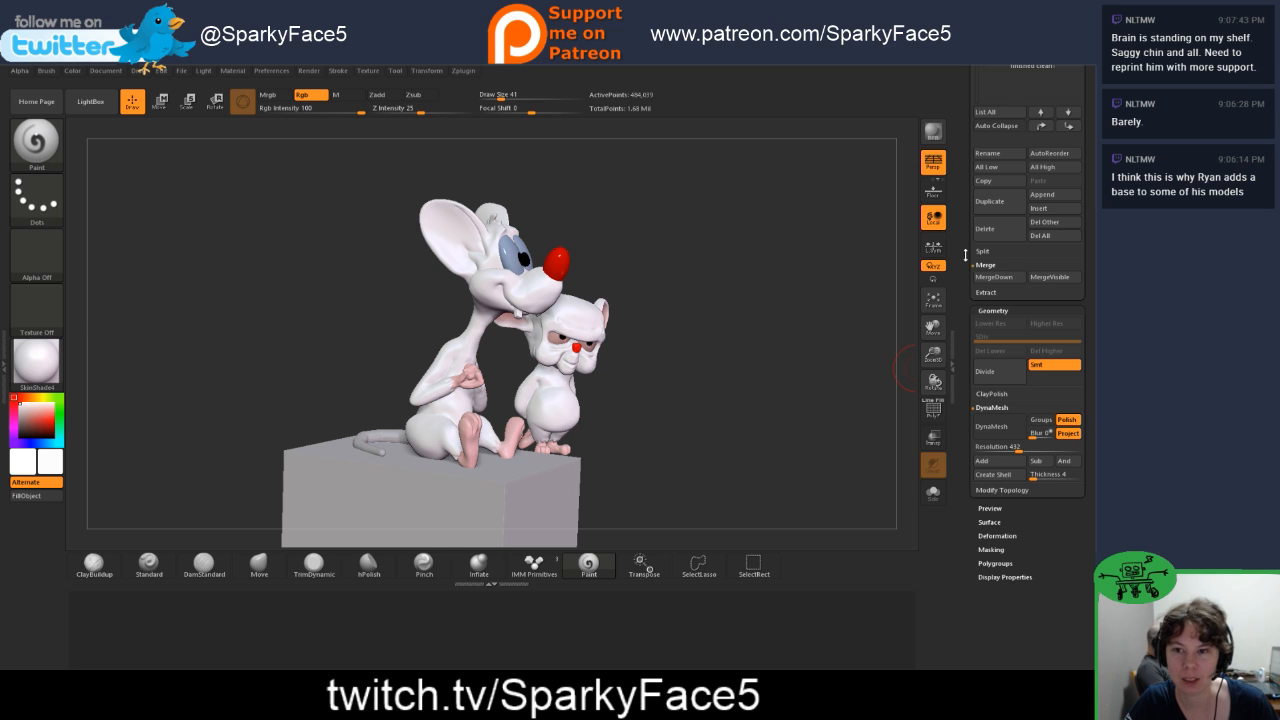
{"action": "left_click_drag", "start_coordinate": [968, 200], "coordinate": [965, 283]}
{"action": "left_click", "coordinate": [1000, 148]}
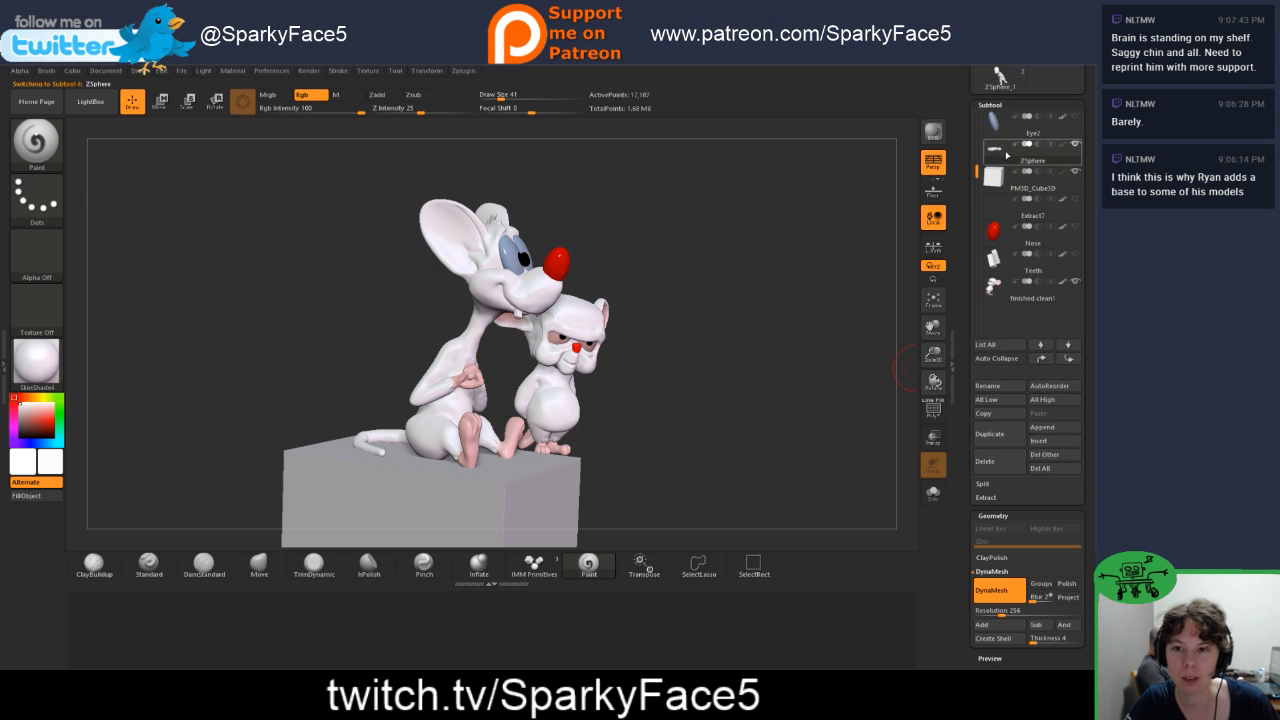
{"action": "scroll", "coordinate": [985, 465], "scroll_direction": "down", "scroll_amount": 5}
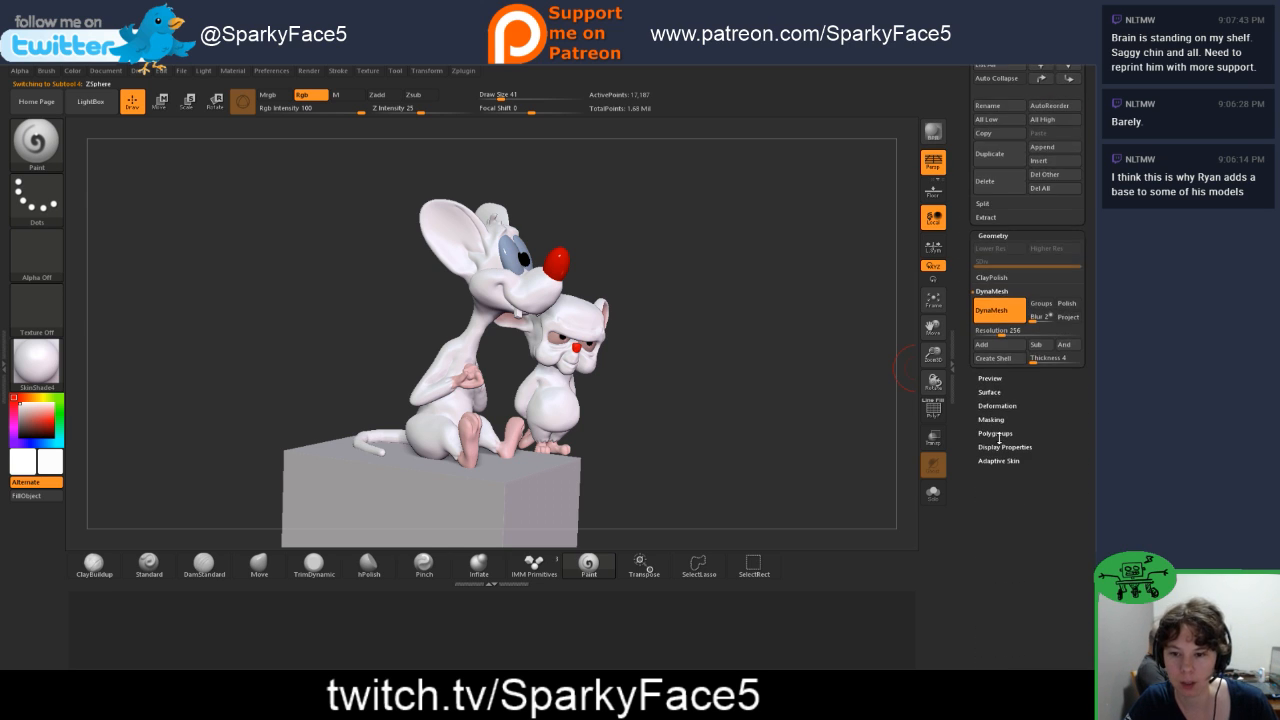
{"action": "left_click", "coordinate": [995, 461]}
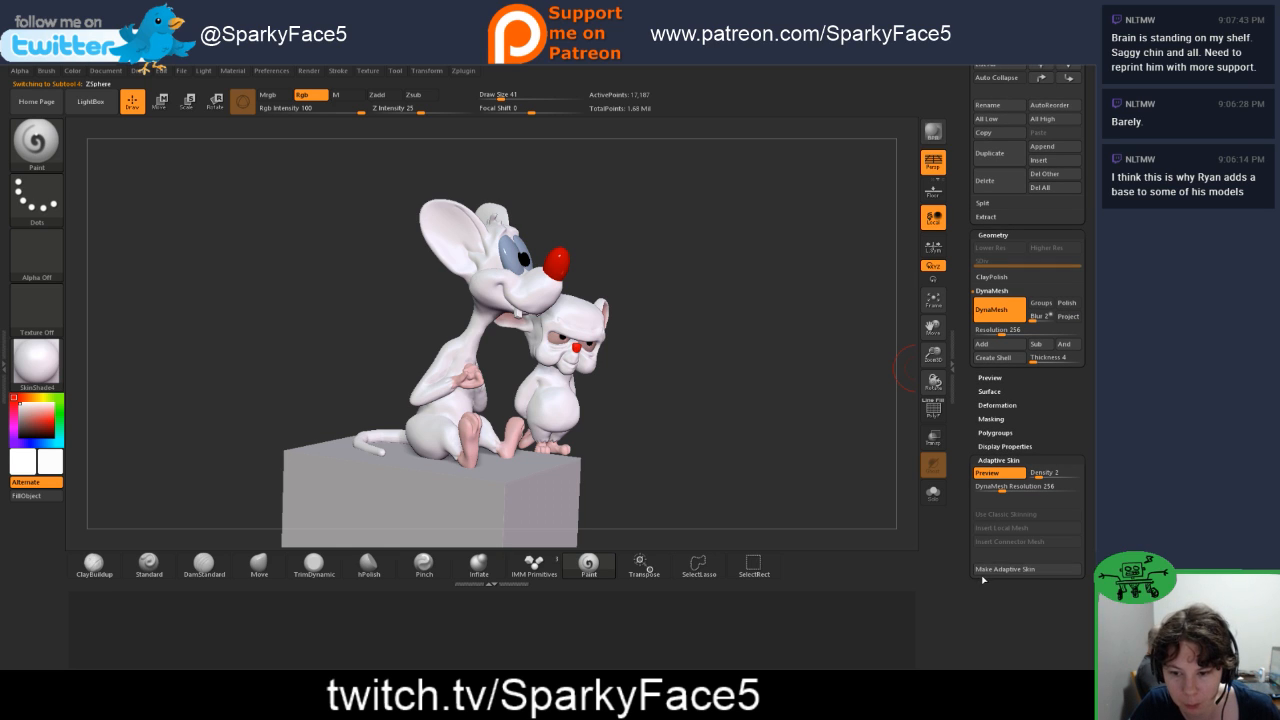
{"action": "left_click", "coordinate": [993, 572]}
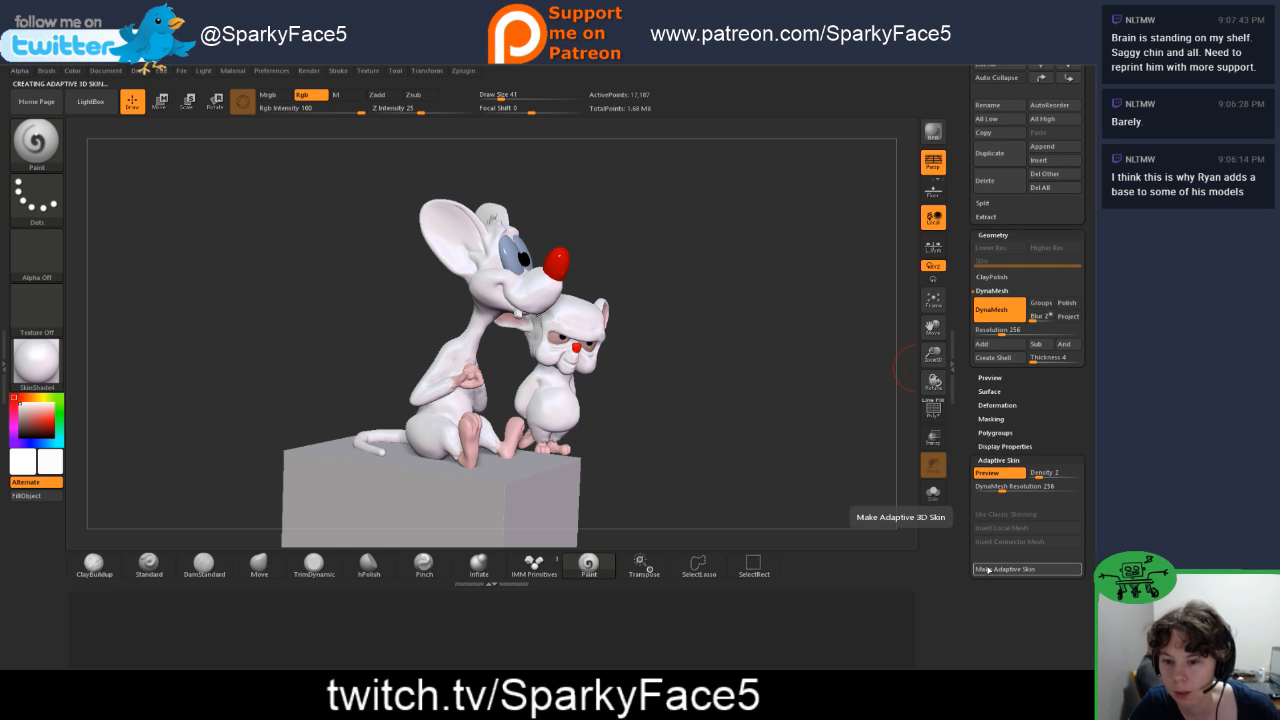
{"action": "scroll", "coordinate": [964, 195], "scroll_direction": "up", "scroll_amount": 6}
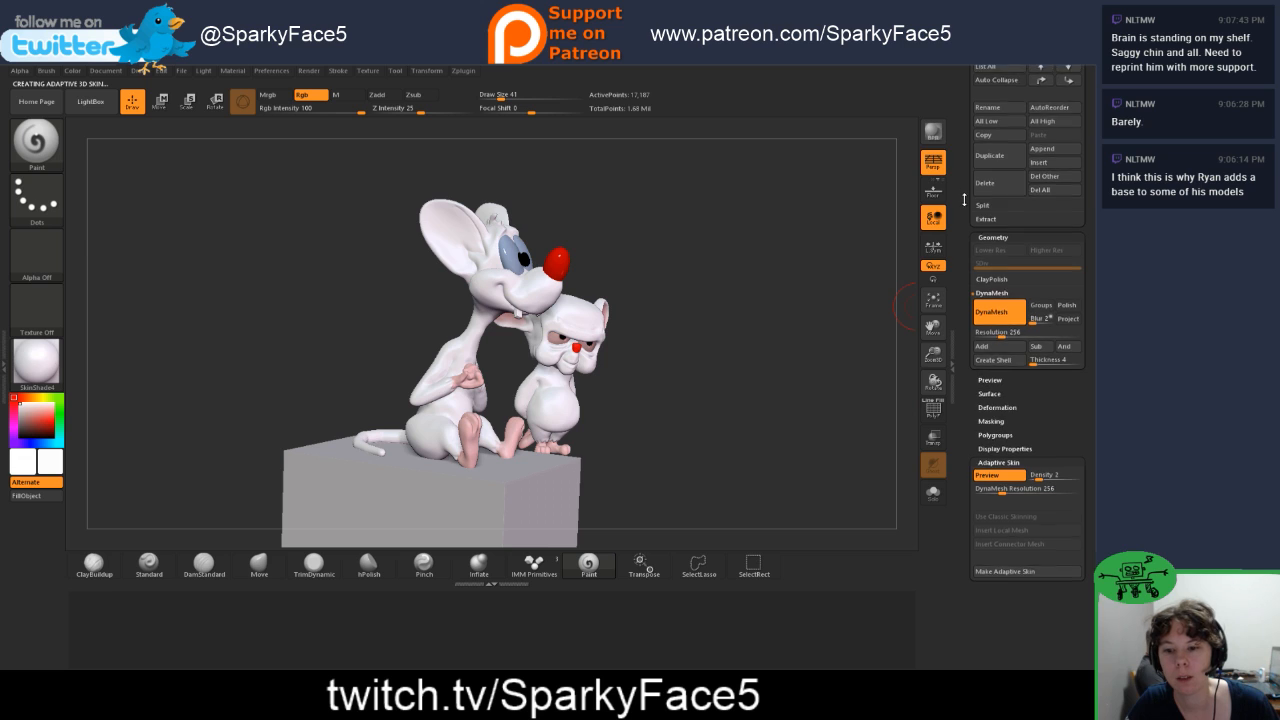
{"action": "scroll", "coordinate": [964, 310], "scroll_direction": "down", "scroll_amount": 4}
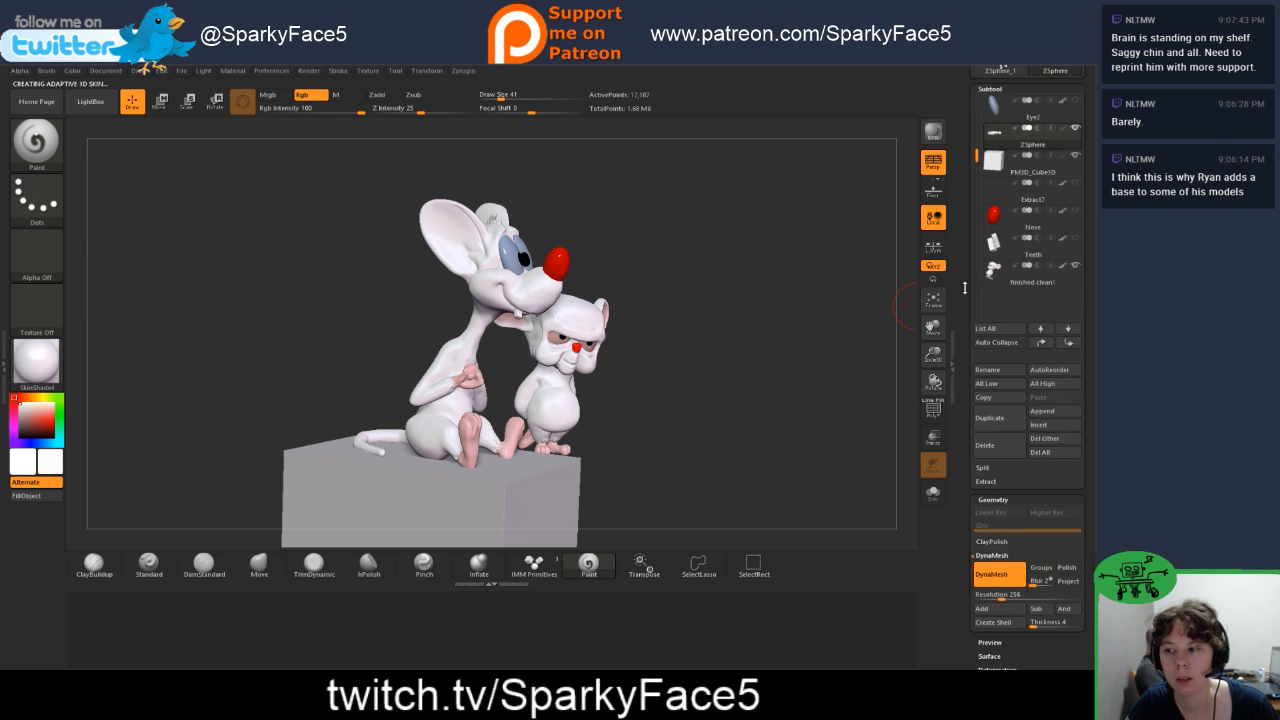
{"action": "scroll", "coordinate": [968, 402], "scroll_direction": "down", "scroll_amount": 3}
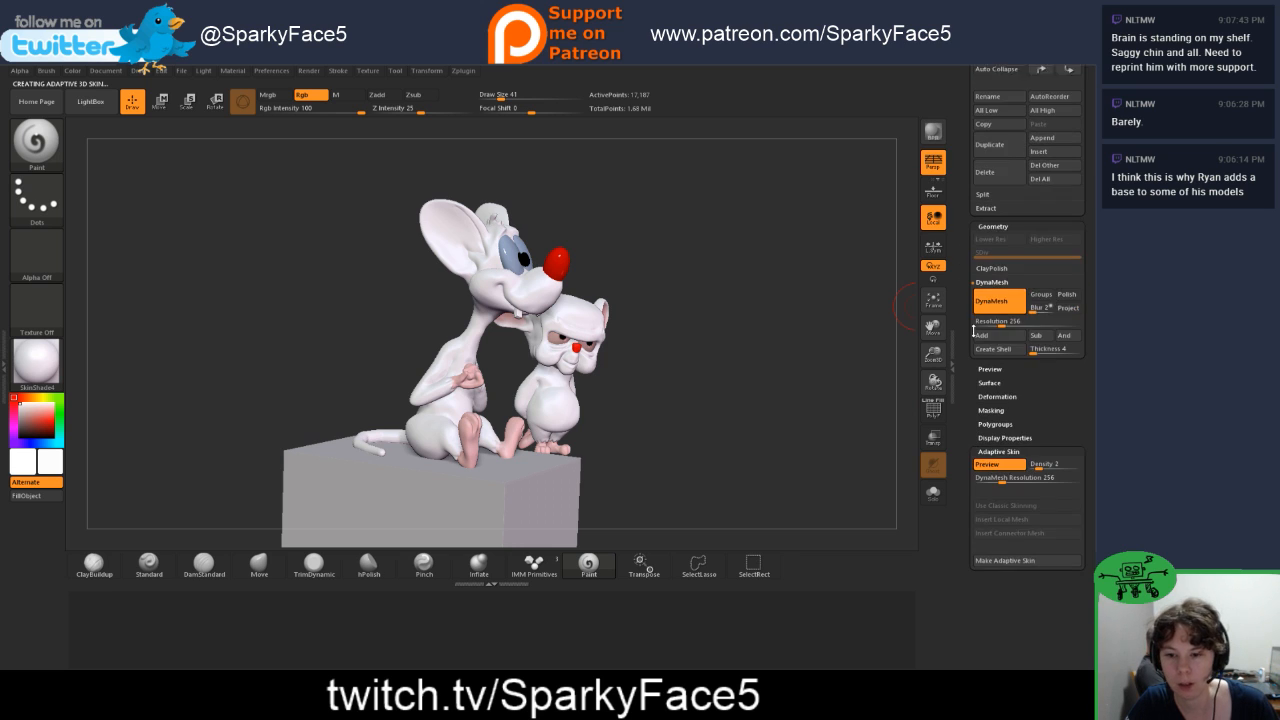
{"action": "left_click", "coordinate": [1011, 554]}
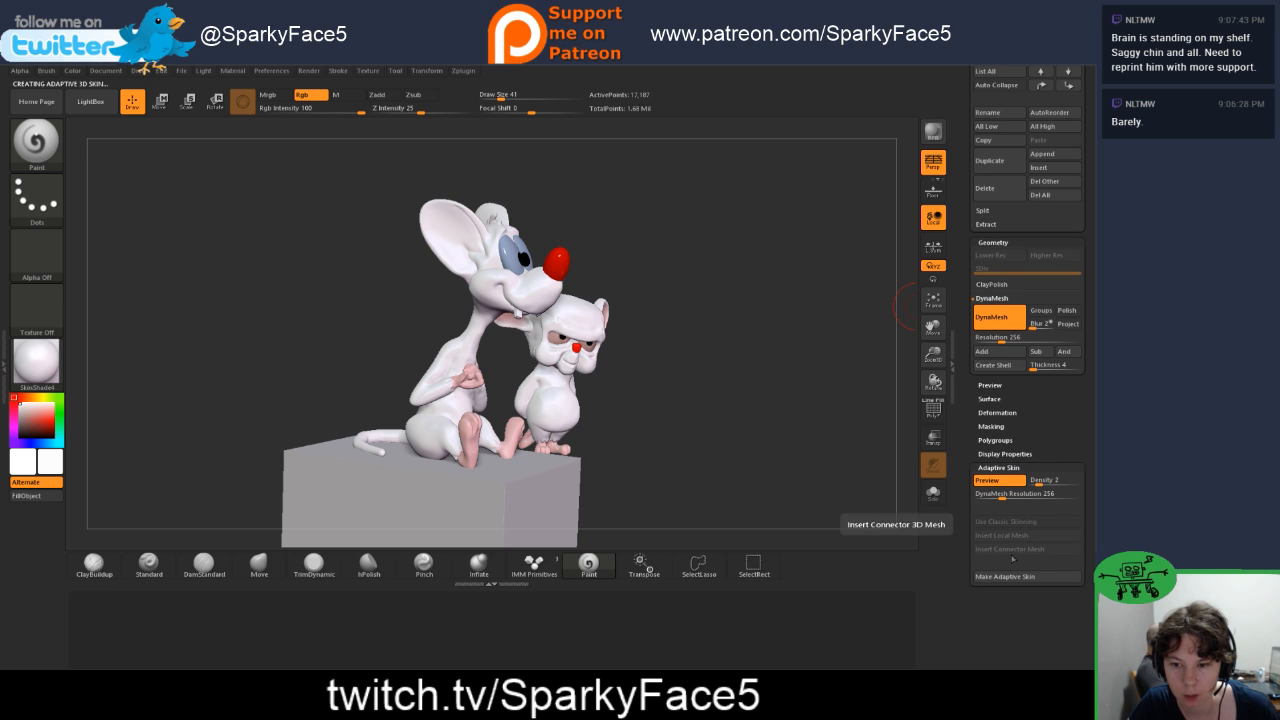
{"action": "mouse_move", "coordinate": [957, 223]}
{"action": "left_mouse_down"}
{"action": "mouse_move", "coordinate": [958, 315]}
{"action": "mouse_move", "coordinate": [960, 227]}
{"action": "left_mouse_up"}
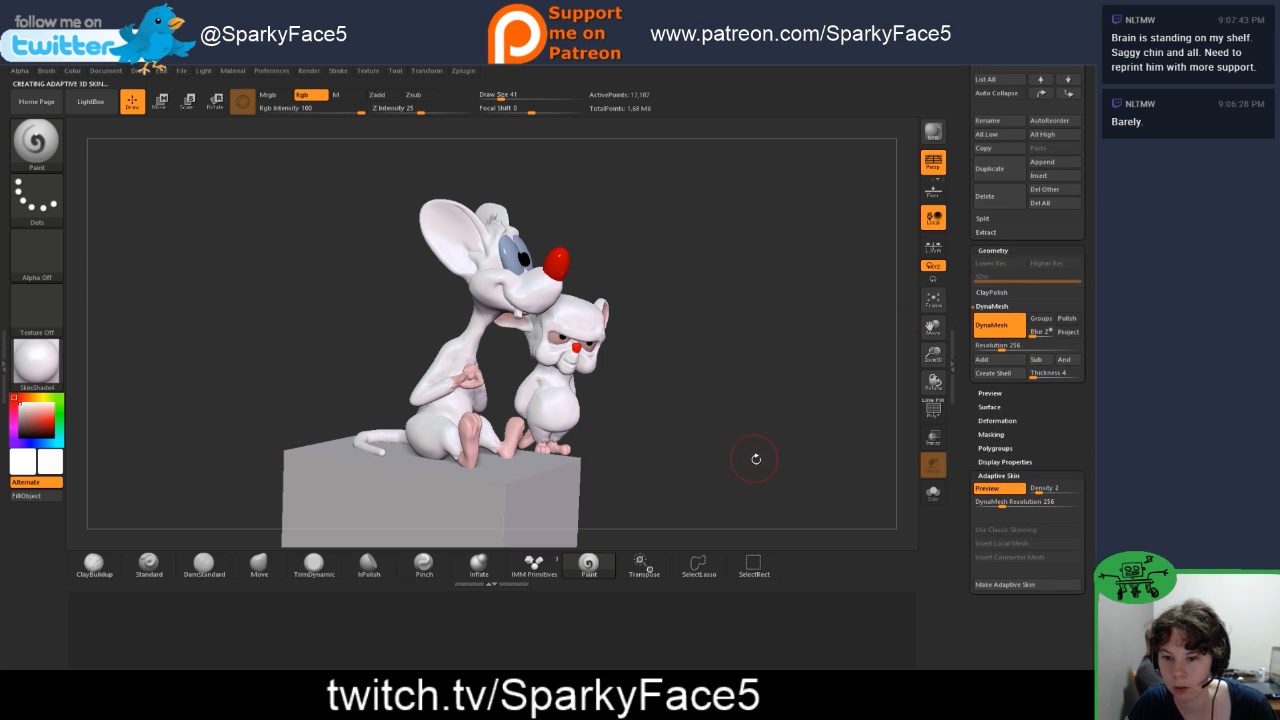
Step: Exit the tail's adaptive skin preview, storing the modified preview mesh as a new PolyMesh3D
{"action": "left_click_drag", "start_coordinate": [756, 459], "coordinate": [780, 463]}
{"action": "left_click", "coordinate": [1005, 491]}
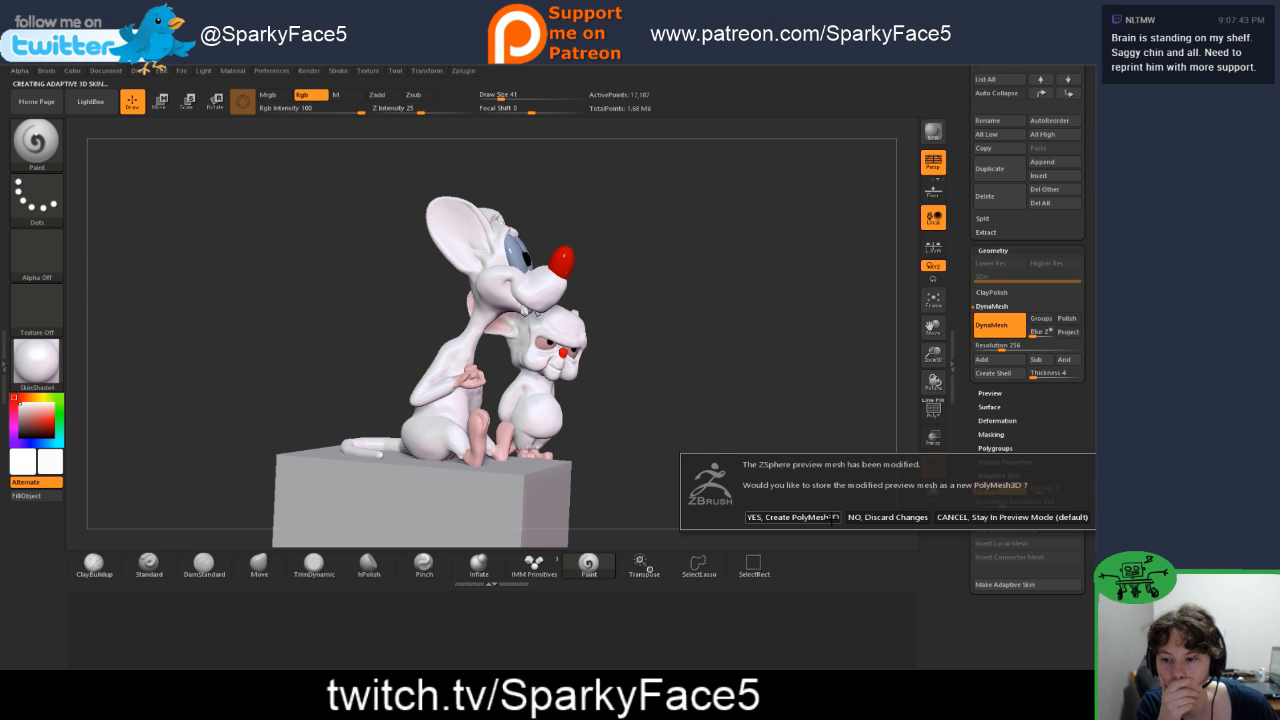
{"action": "left_click", "coordinate": [836, 516]}
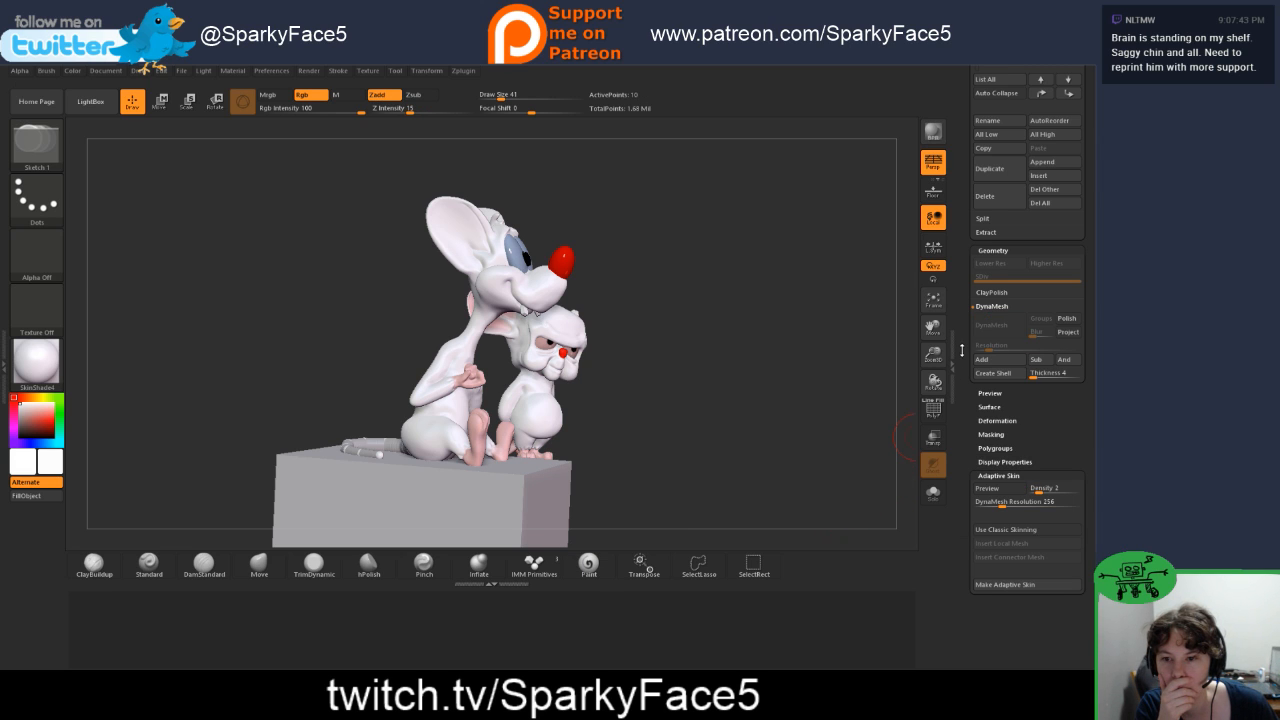
{"action": "left_click_drag", "start_coordinate": [969, 341], "coordinate": [963, 453]}
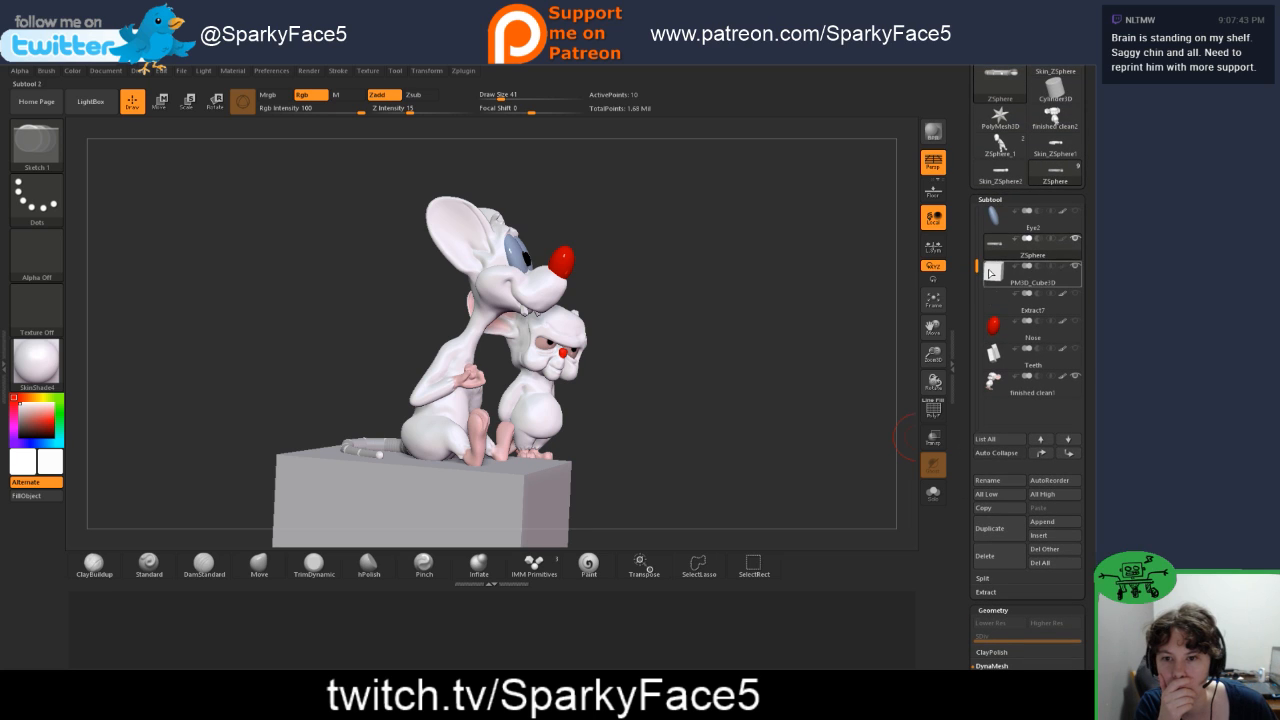
{"action": "mouse_move", "coordinate": [977, 265]}
{"action": "left_mouse_down"}
{"action": "mouse_move", "coordinate": [978, 212]}
{"action": "mouse_move", "coordinate": [967, 344]}
{"action": "mouse_move", "coordinate": [979, 181]}
{"action": "left_mouse_up"}
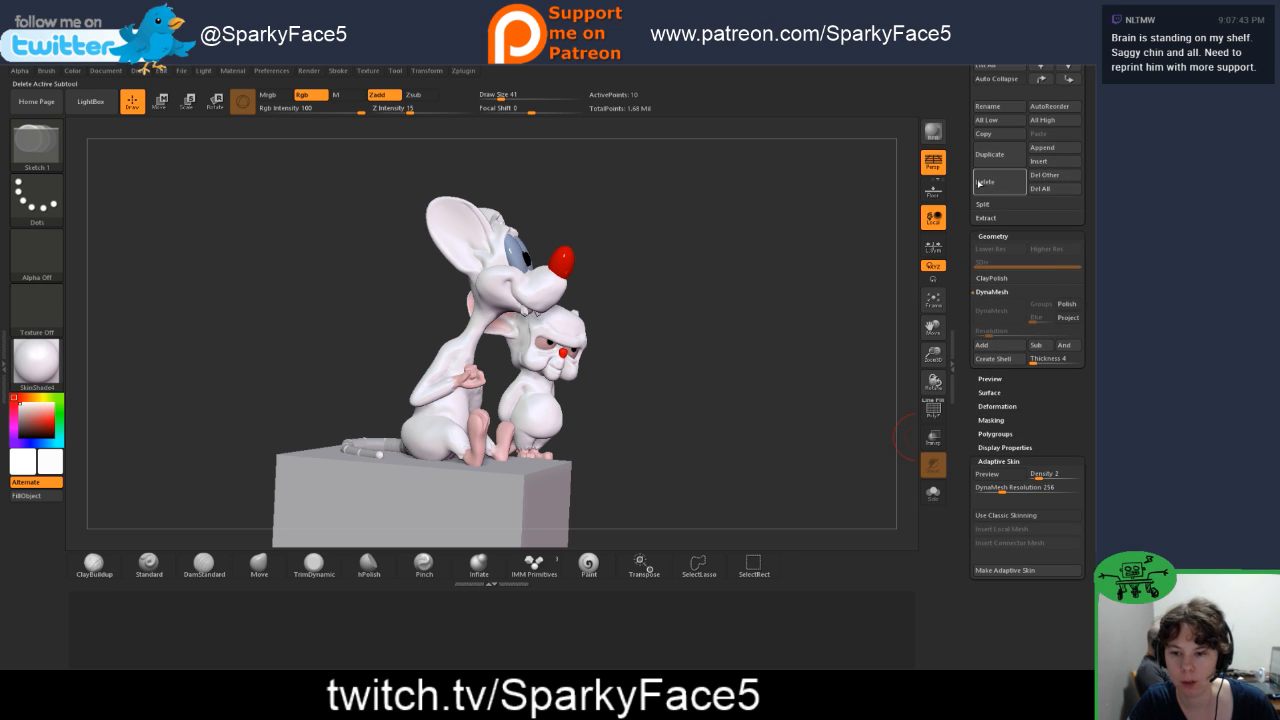
{"action": "key", "text": "ctrl"}
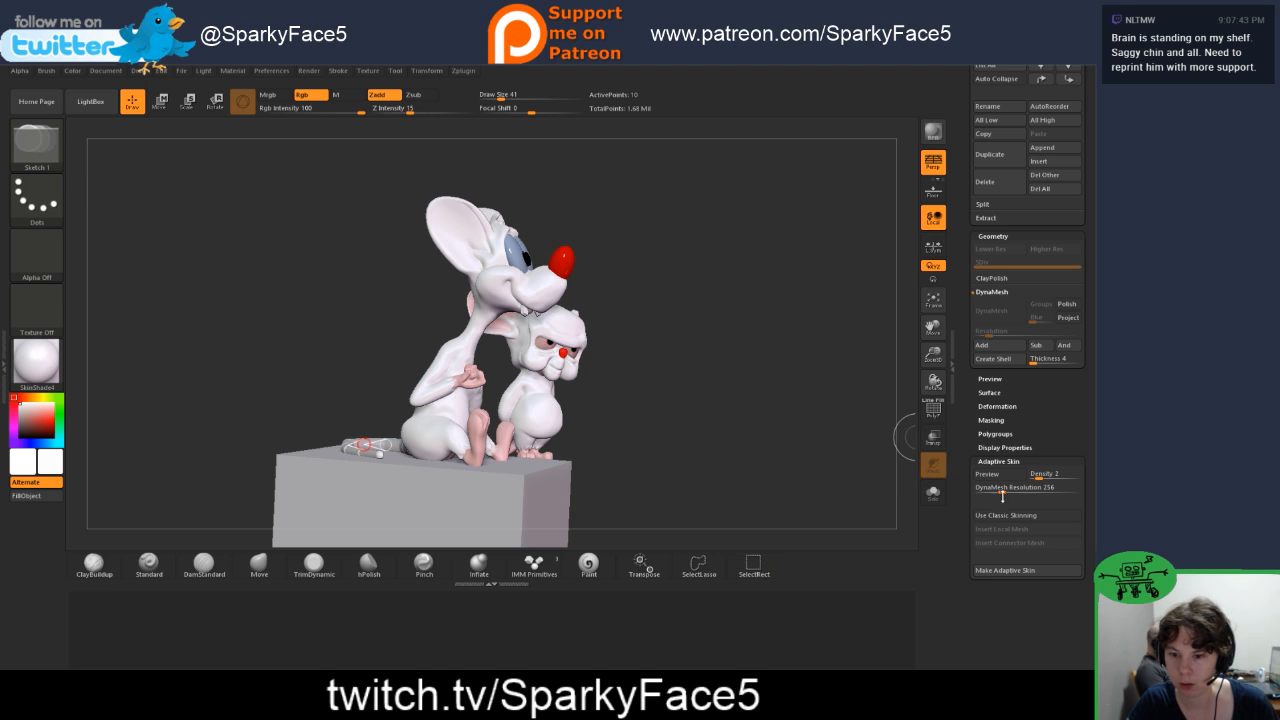
Step: Preview the tail ZSphere's adaptive skin and make a new skin mesh with Density 2 and DynaMesh Resolution 256
{"action": "left_click", "coordinate": [987, 474]}
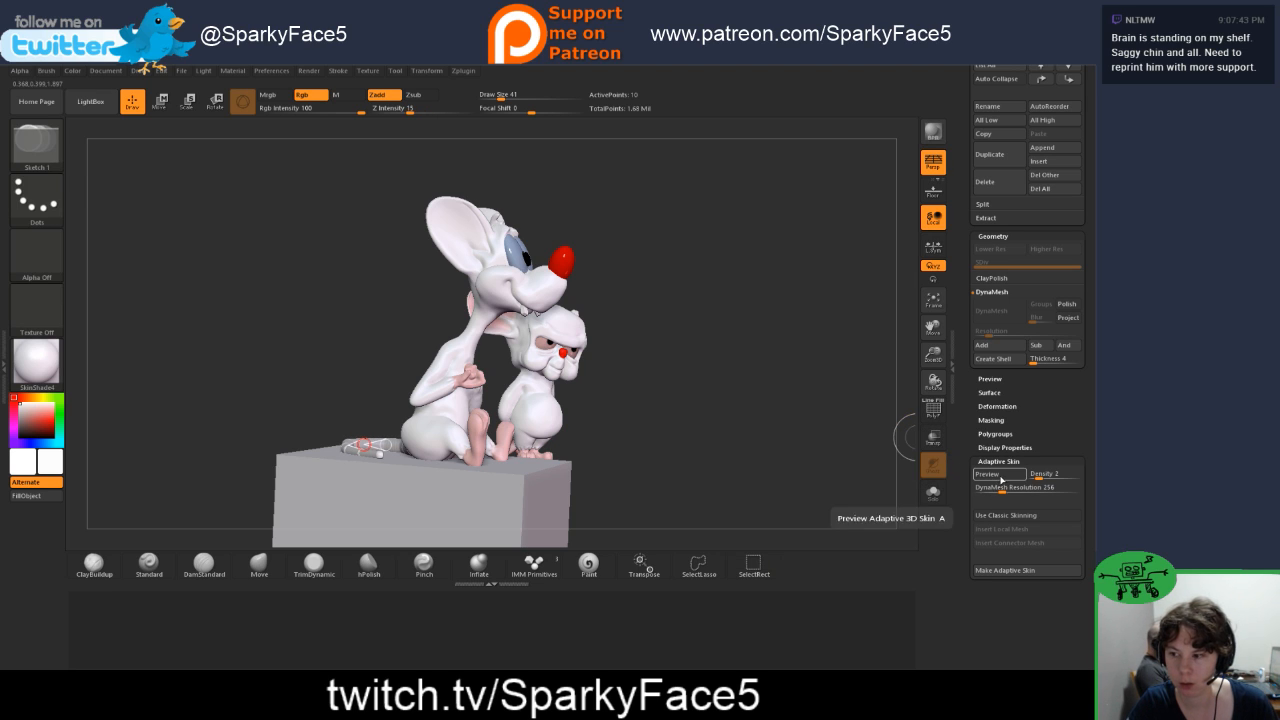
{"action": "left_click", "coordinate": [1001, 576]}
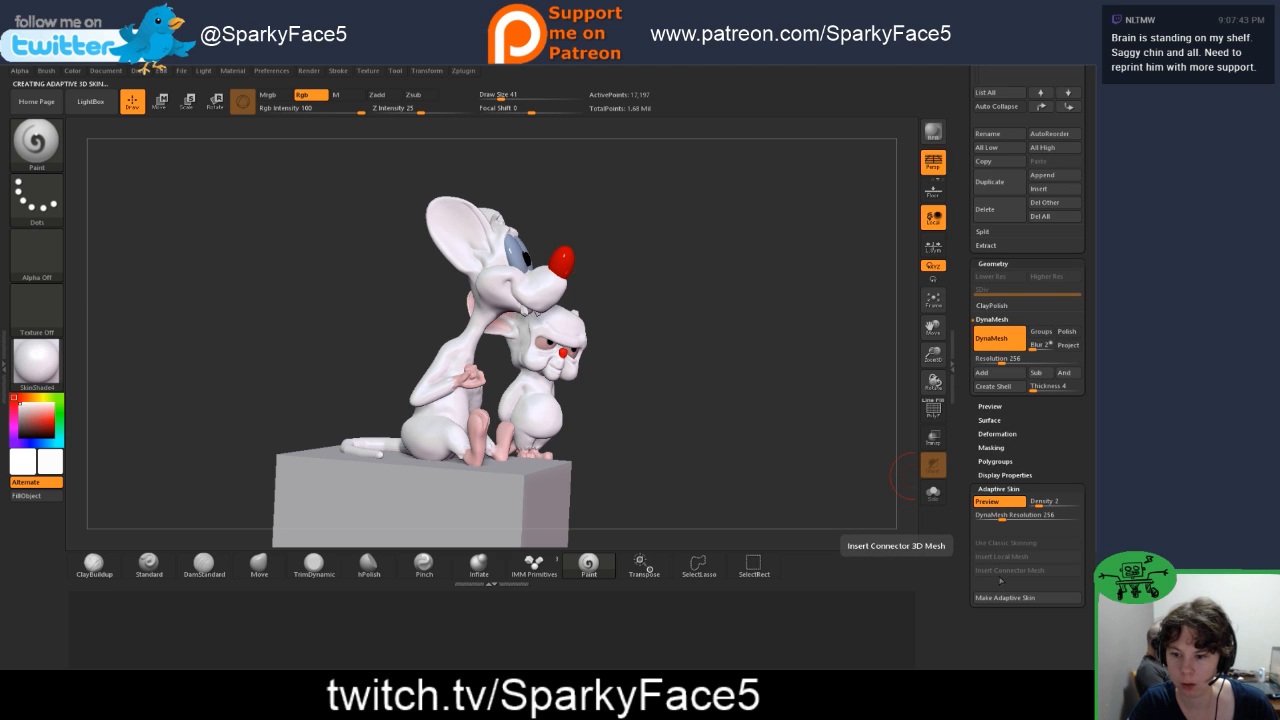
{"action": "left_click_drag", "start_coordinate": [970, 363], "coordinate": [976, 484]}
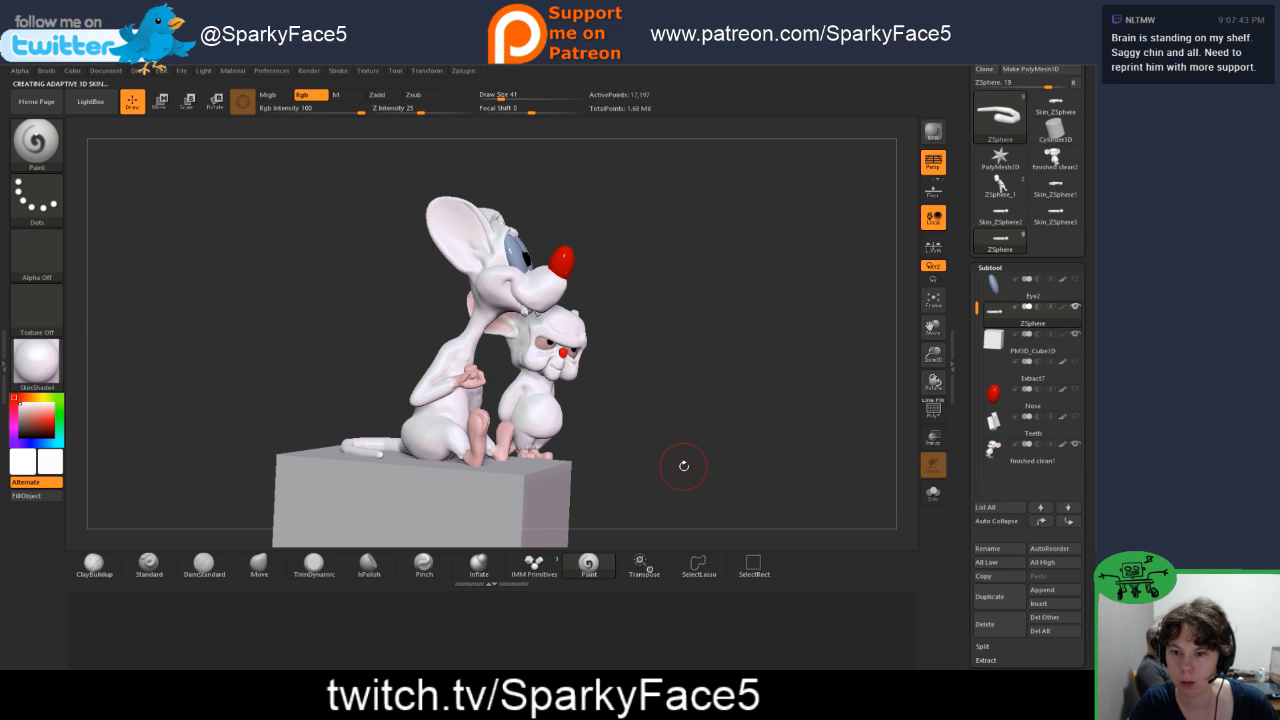
{"action": "left_click_drag", "start_coordinate": [966, 296], "coordinate": [967, 344]}
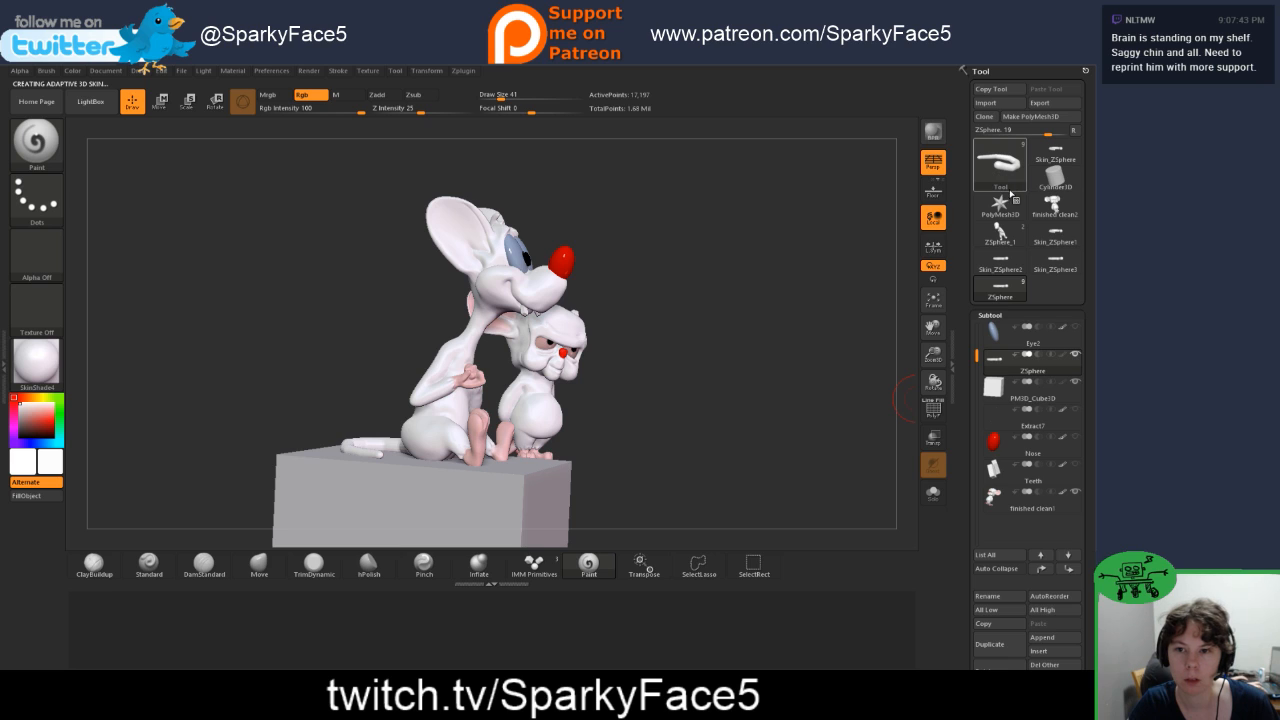
{"action": "mouse_move", "coordinate": [1012, 186]}
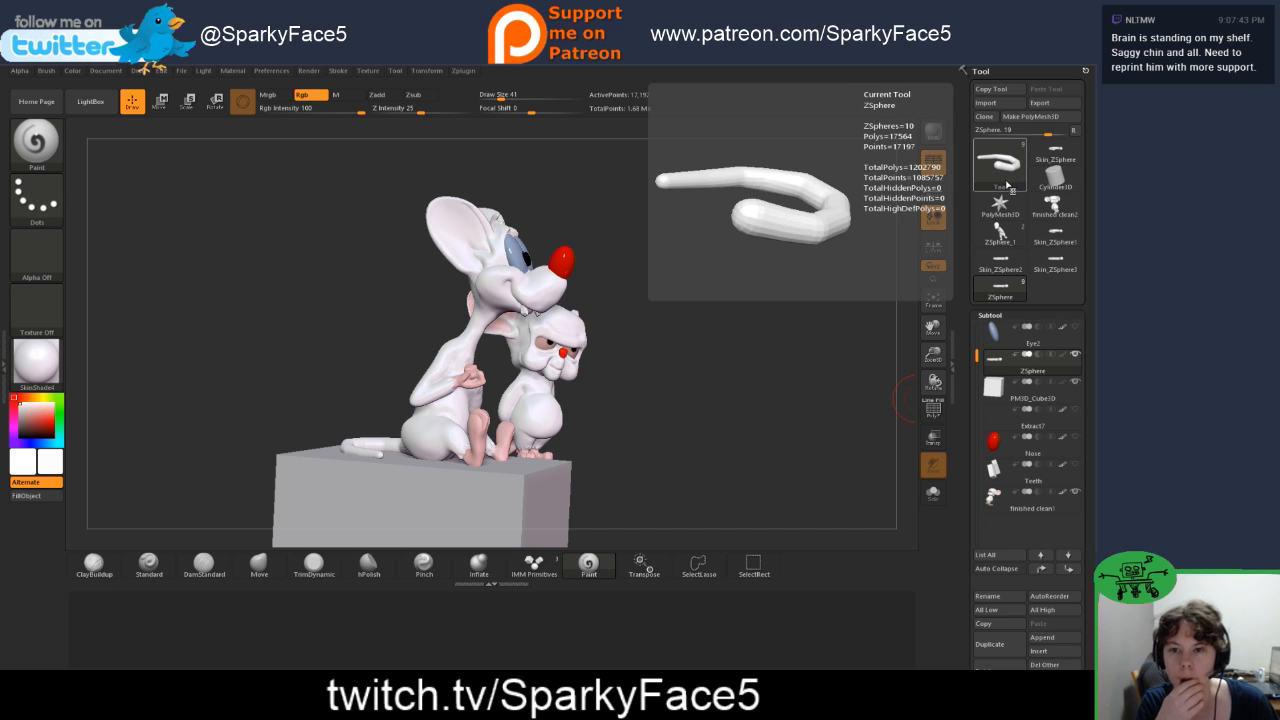
{"action": "mouse_move", "coordinate": [1046, 158]}
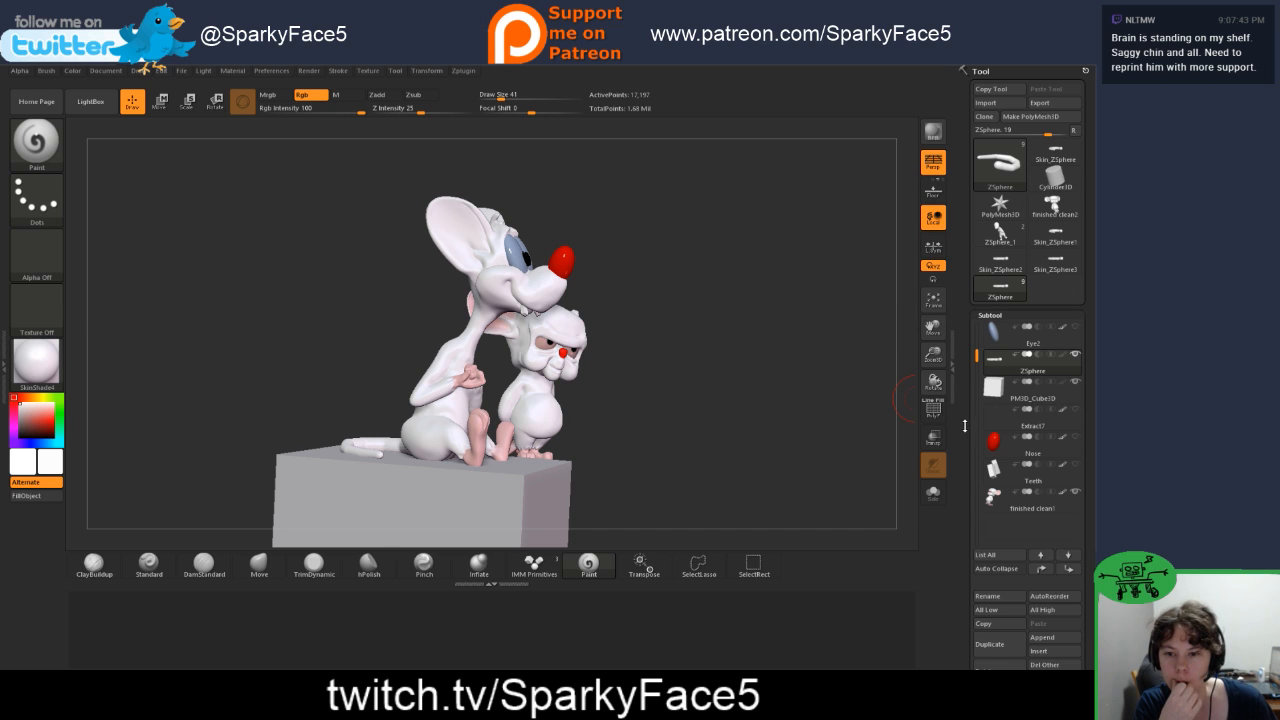
{"action": "left_click_drag", "start_coordinate": [965, 426], "coordinate": [969, 345]}
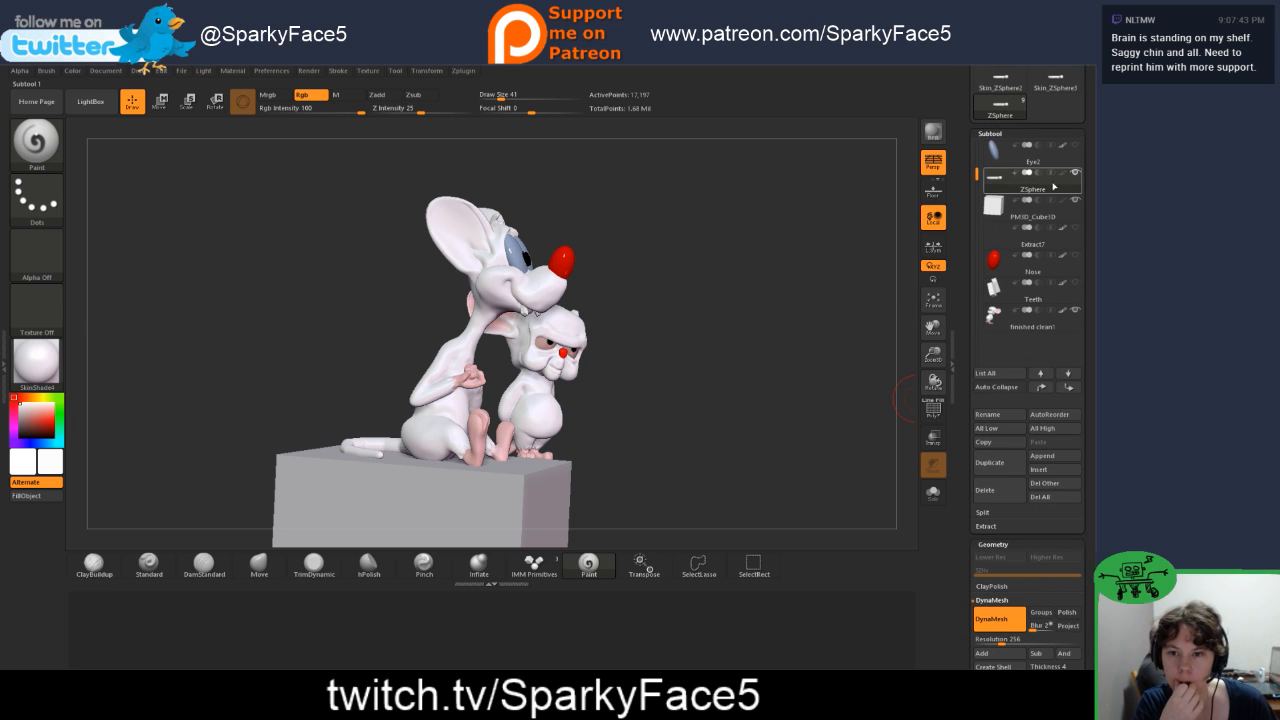
{"action": "left_click", "coordinate": [1075, 173]}
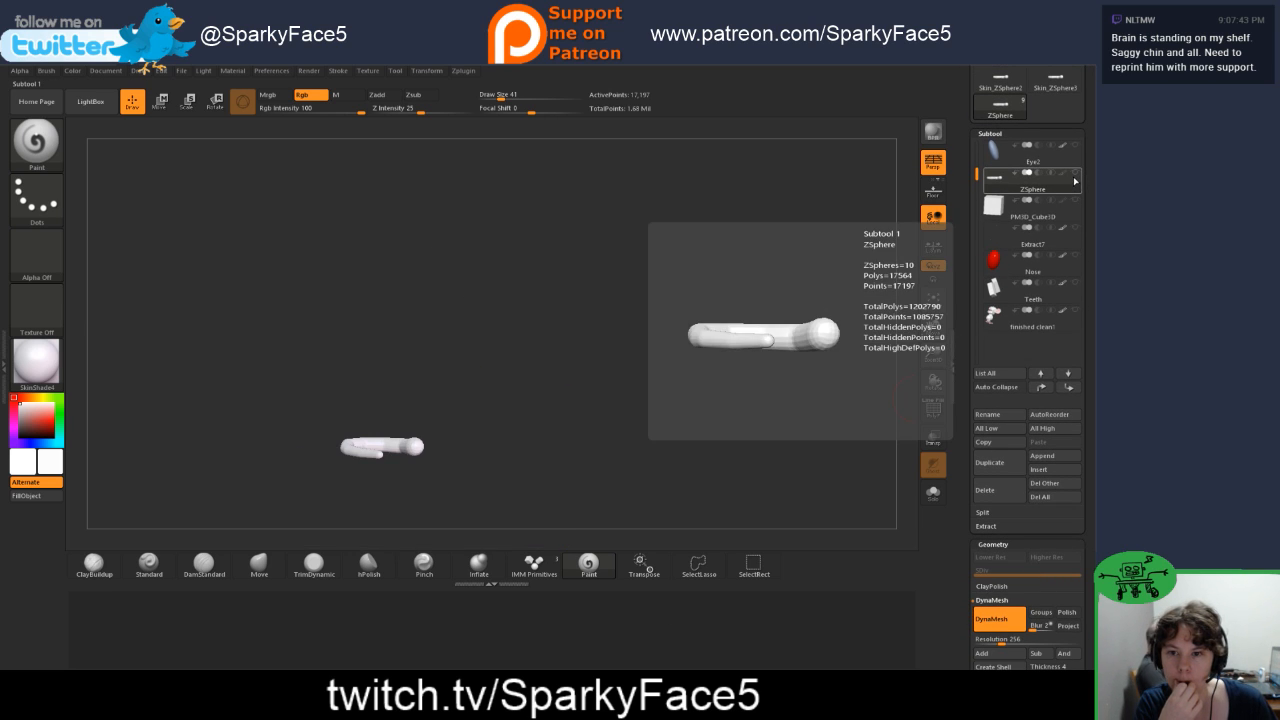
{"action": "left_click", "coordinate": [1069, 162]}
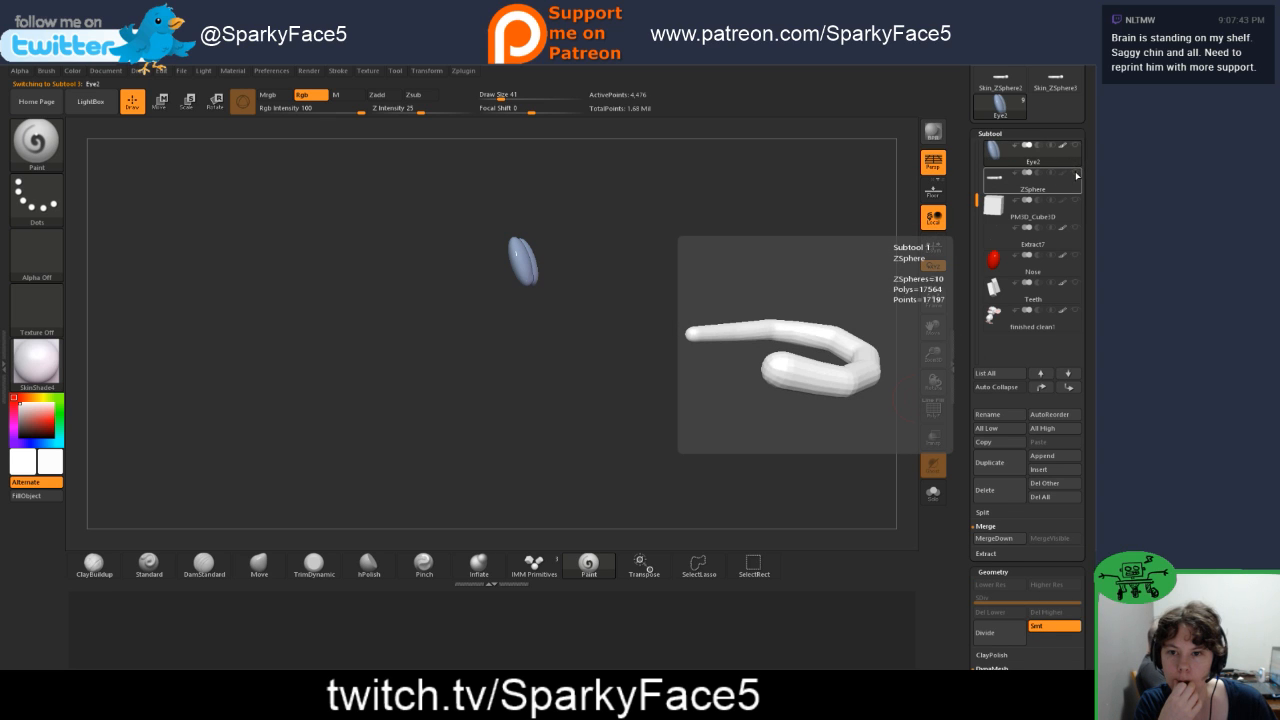
{"action": "left_click", "coordinate": [1070, 175]}
{"action": "left_click", "coordinate": [1076, 174]}
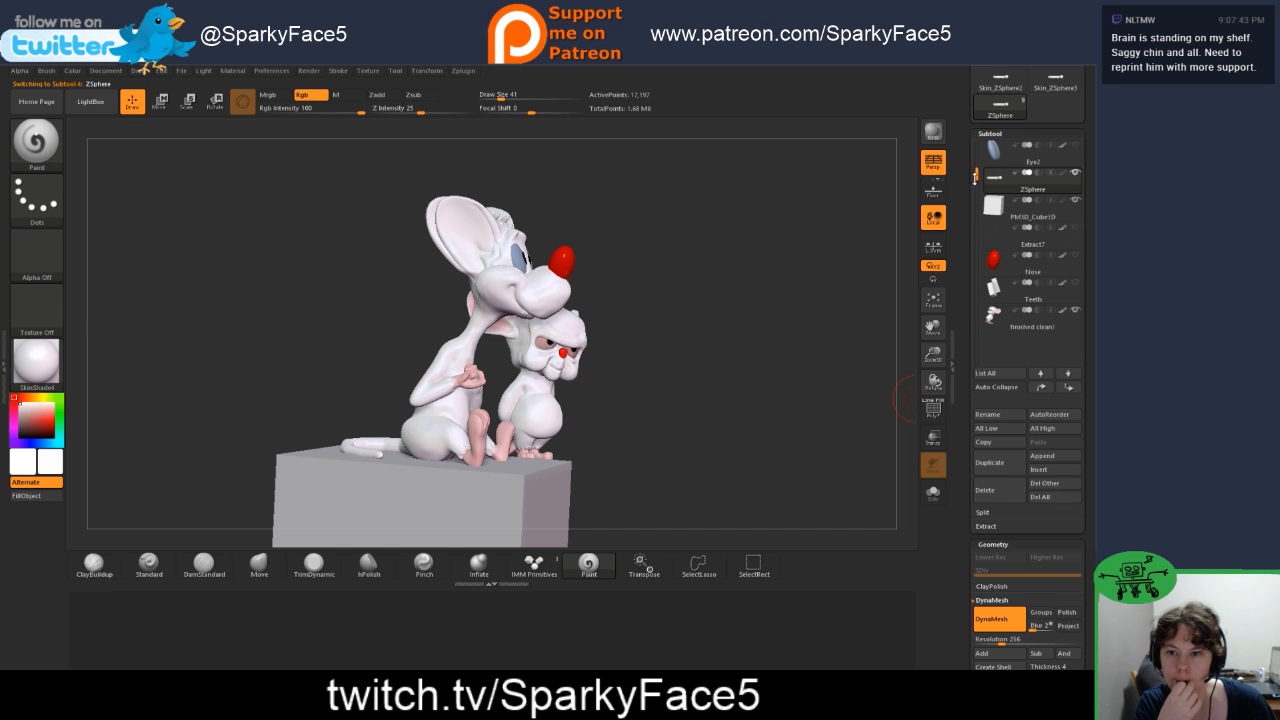
Step: Insert the newest ZSphere skin mesh as a subtool directly below the tail's ZSphere subtool
{"action": "left_click_drag", "start_coordinate": [975, 176], "coordinate": [976, 147]}
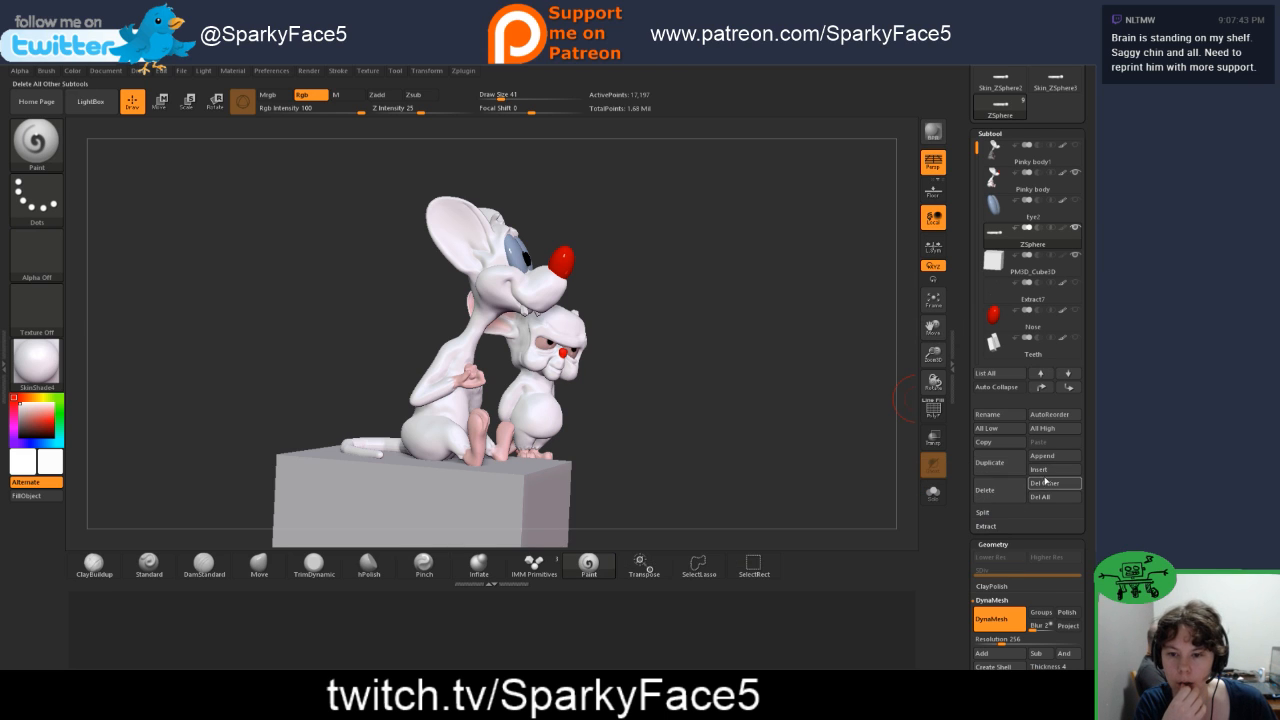
{"action": "left_click", "coordinate": [1041, 474]}
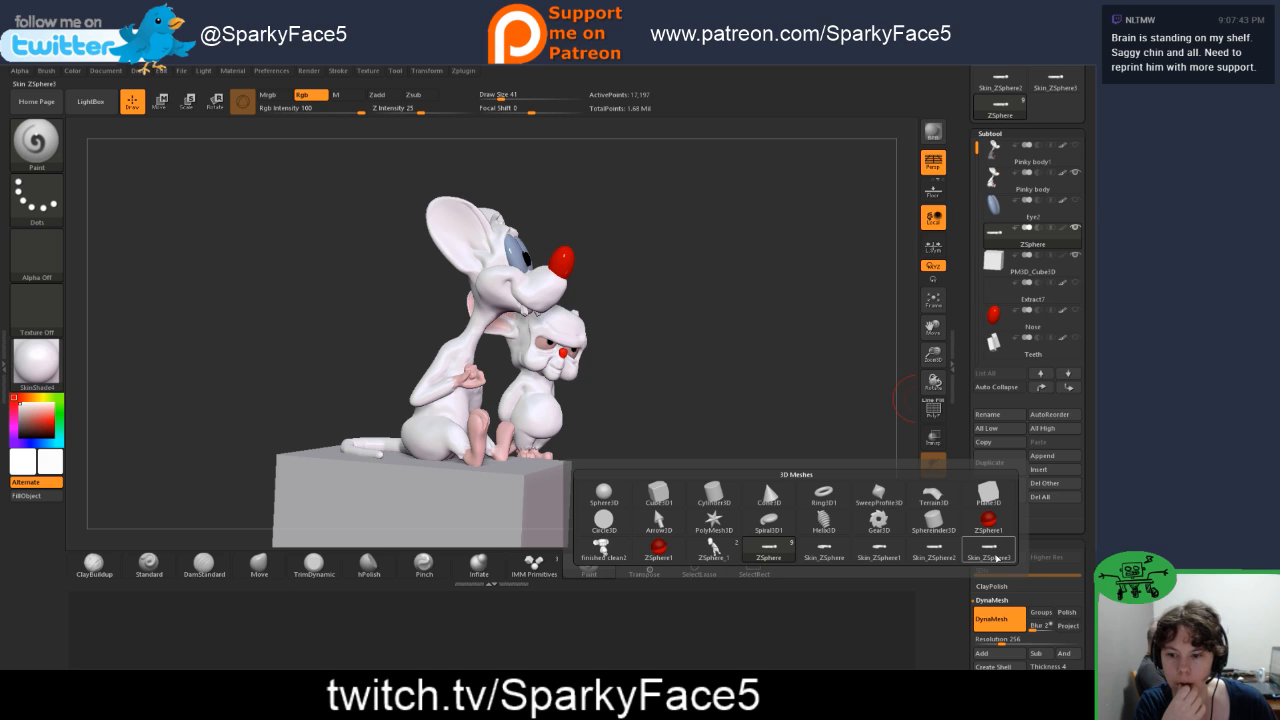
{"action": "mouse_move", "coordinate": [995, 558]}
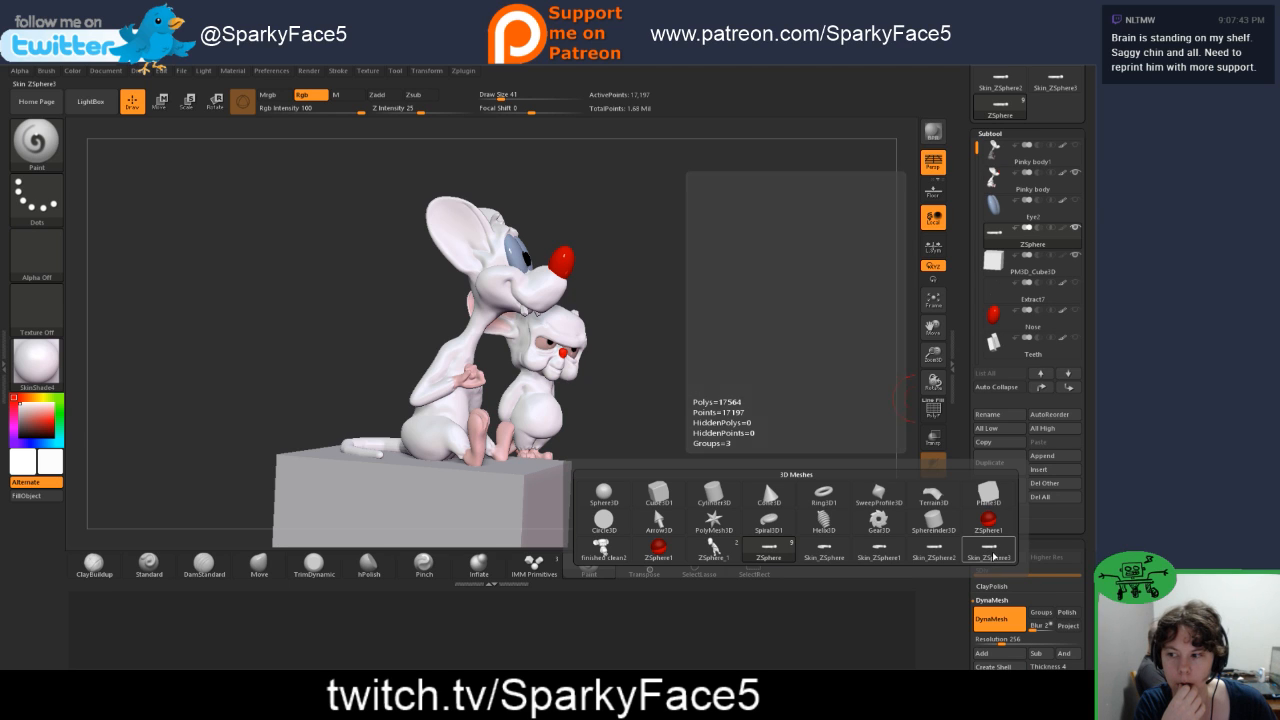
{"action": "left_click", "coordinate": [995, 558]}
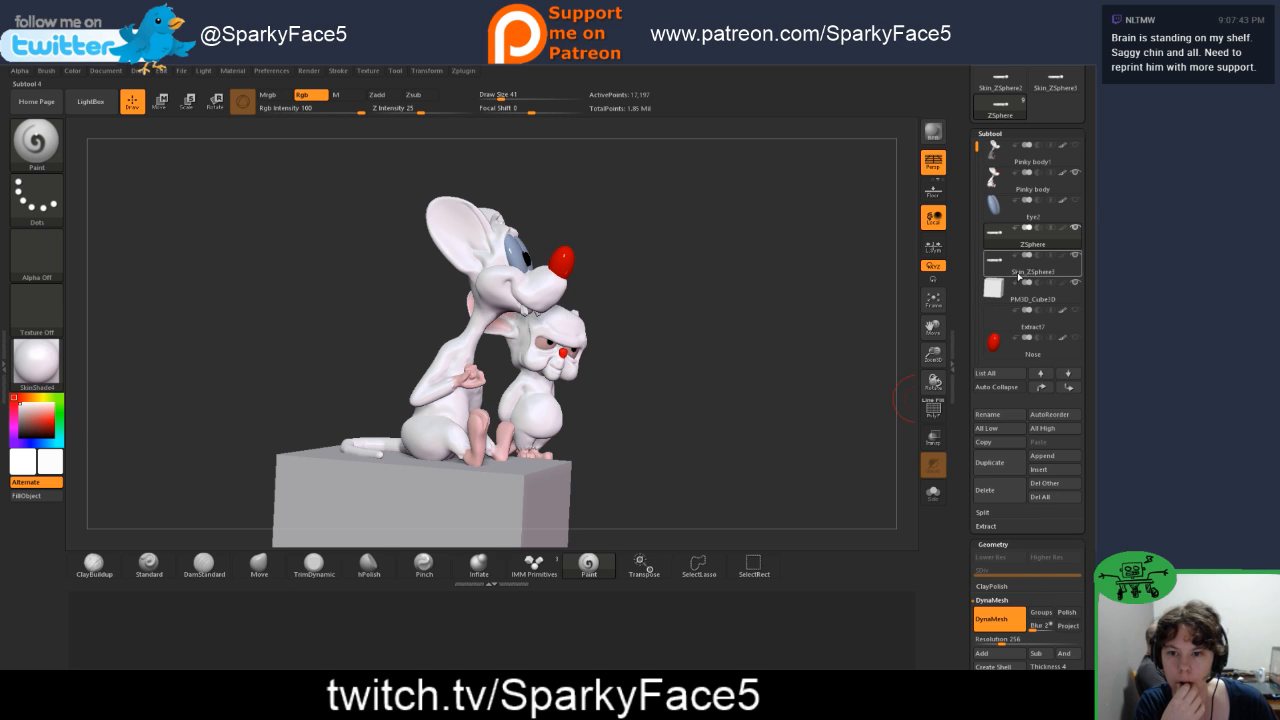
Step: Isolate the tail with Pinky body, select the inserted tail skin subtool and show all subtools
{"action": "left_click", "coordinate": [1077, 230], "text": "shift"}
{"action": "mouse_move", "coordinate": [1078, 234]}
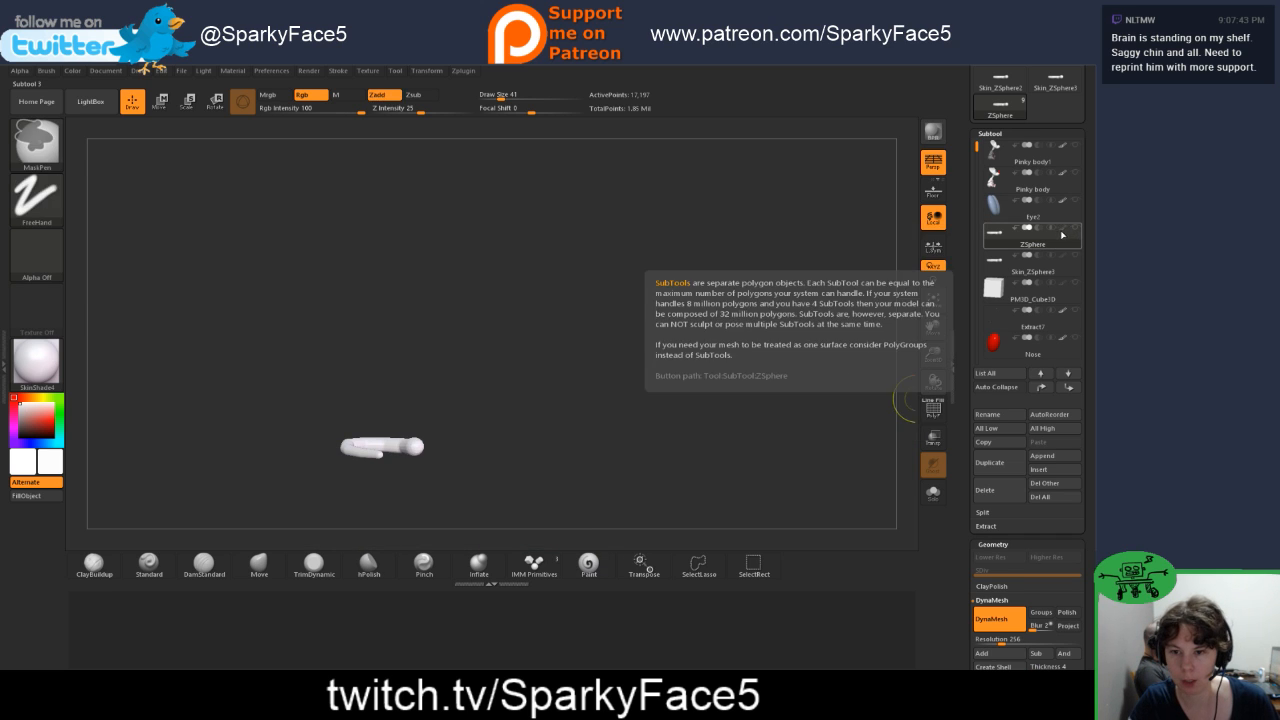
{"action": "left_click", "coordinate": [1074, 173], "text": "shift"}
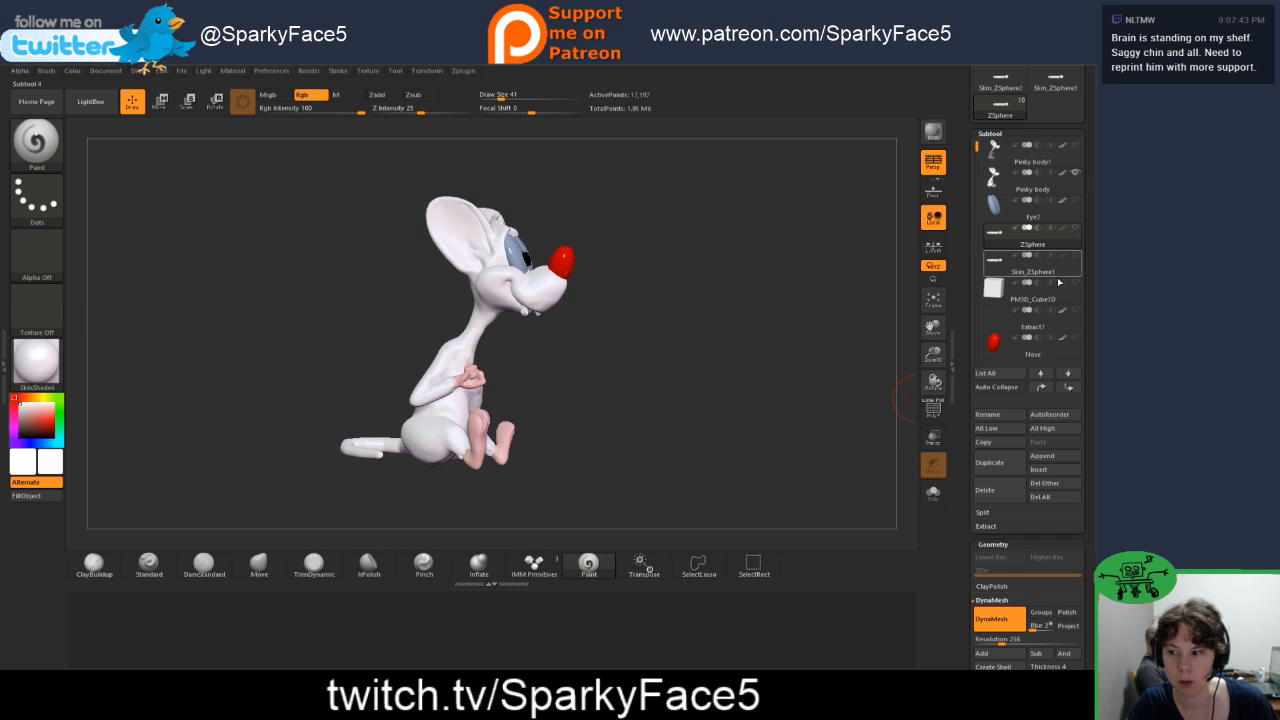
{"action": "mouse_move", "coordinate": [1068, 210]}
{"action": "mouse_move", "coordinate": [1075, 263]}
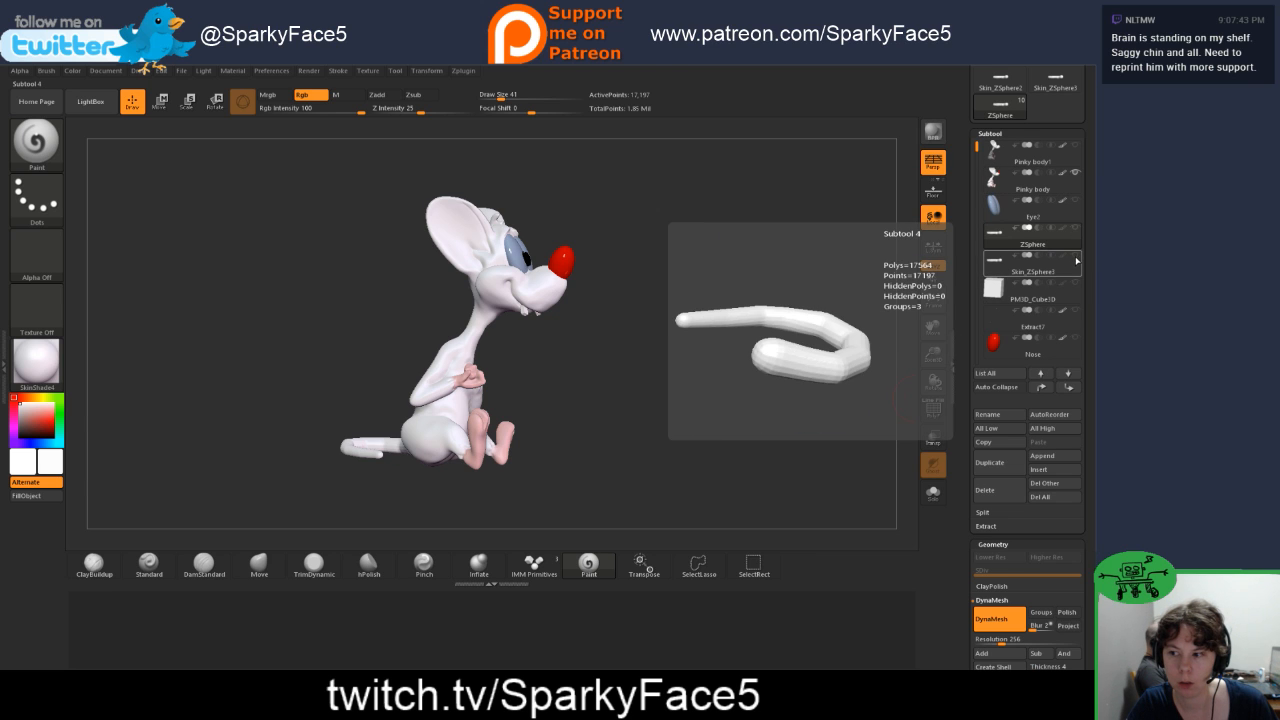
{"action": "left_click", "coordinate": [1068, 270]}
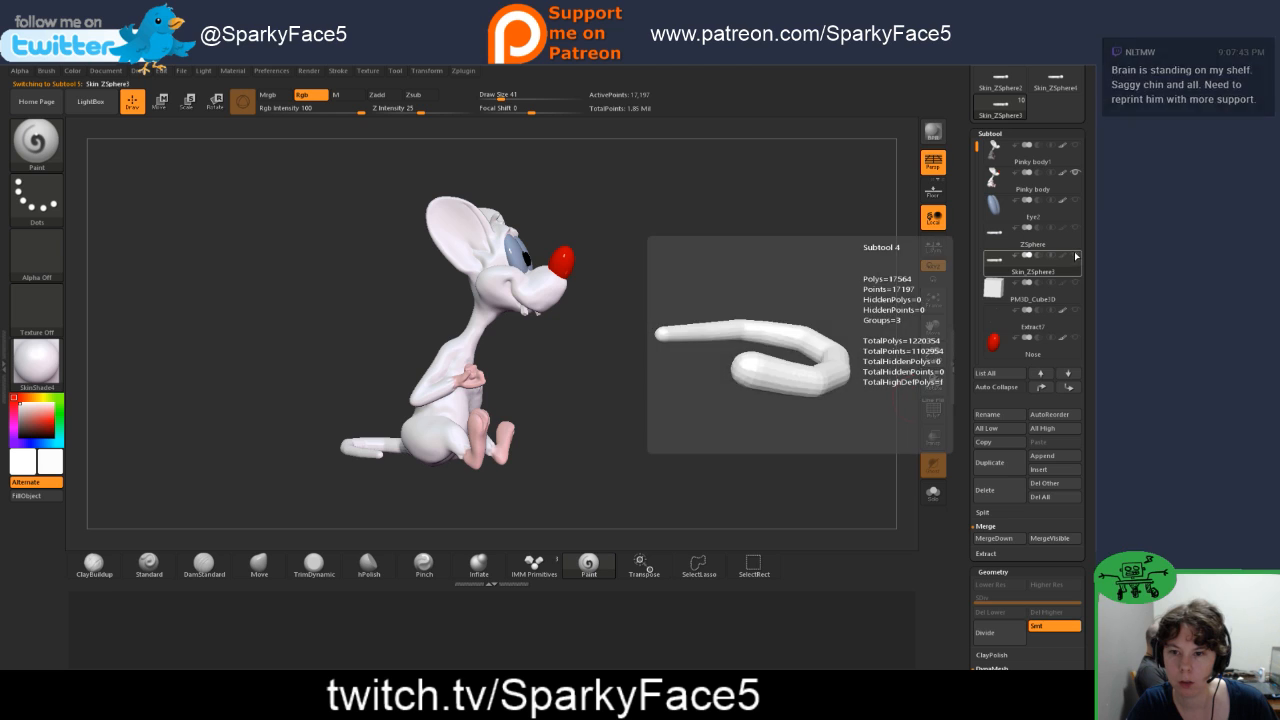
{"action": "left_click", "coordinate": [1075, 256], "text": "shift"}
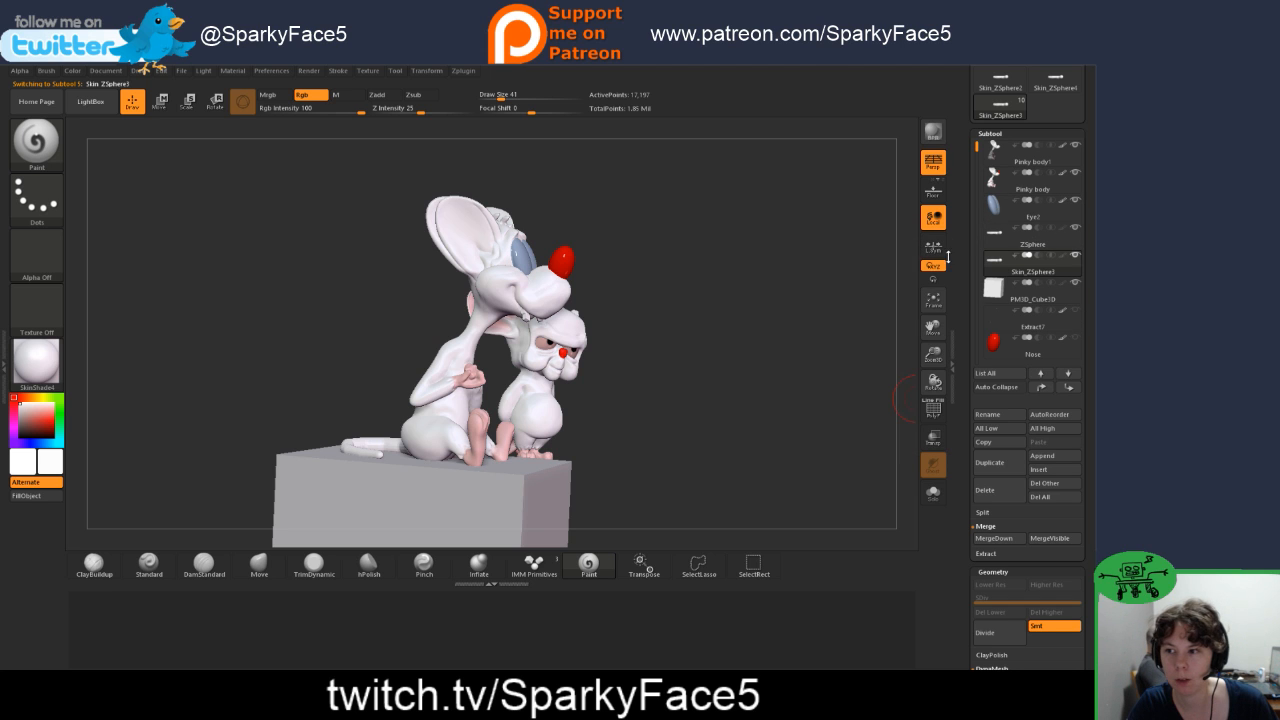
Step: Hide the unneeded Pinky body1, Eye2 and Extract7 subtools while keeping both mice, the tail and the cube shown
{"action": "left_click_drag", "start_coordinate": [836, 295], "coordinate": [885, 325]}
{"action": "left_click", "coordinate": [1076, 311]}
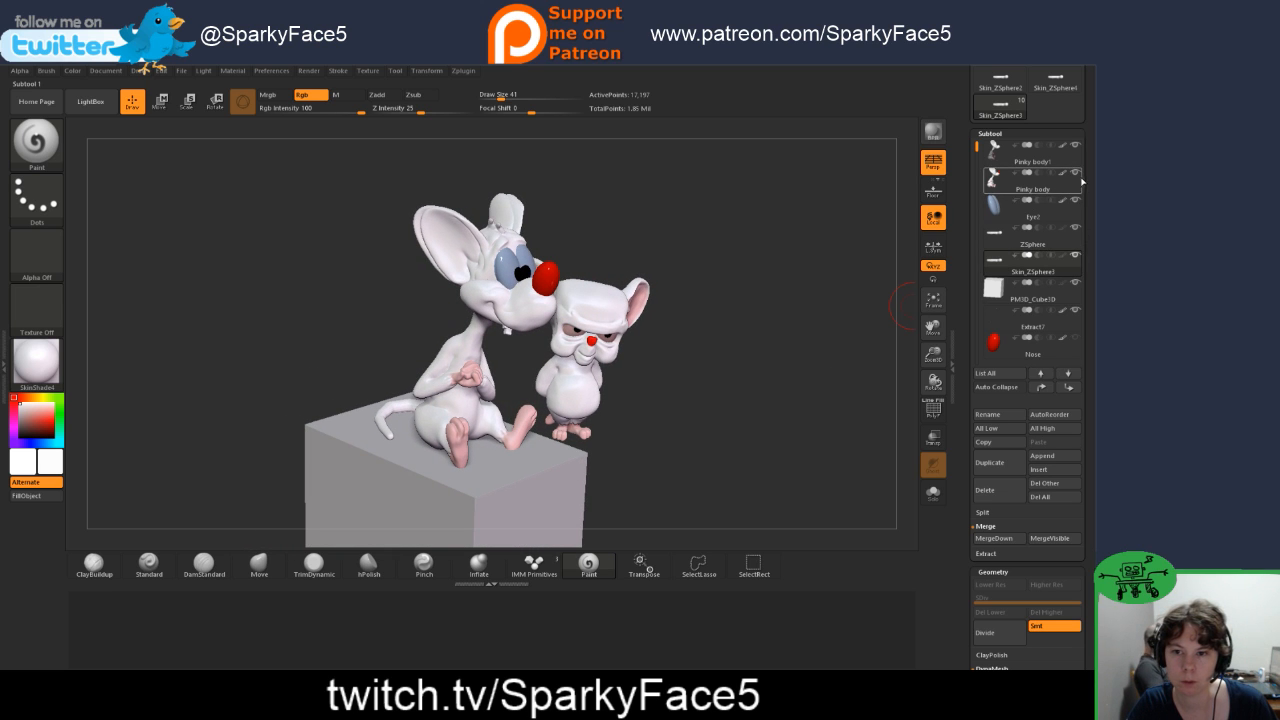
{"action": "mouse_move", "coordinate": [1082, 268]}
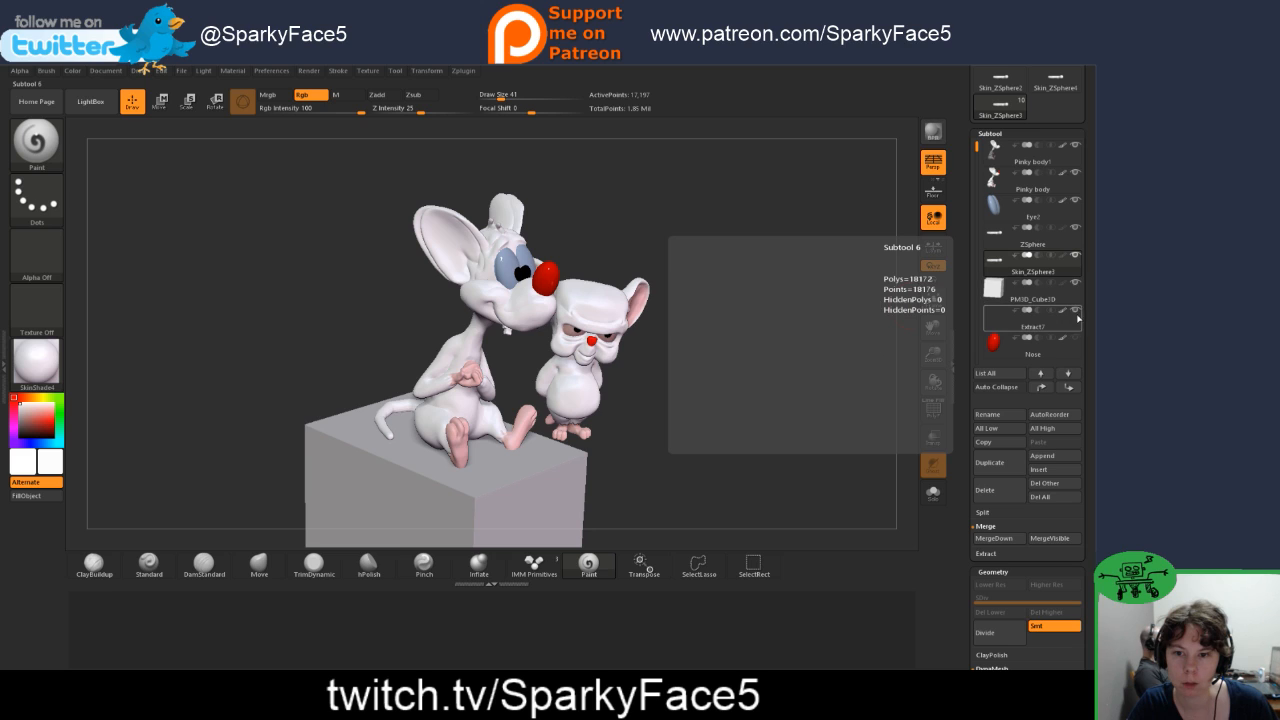
{"action": "mouse_move", "coordinate": [1078, 347]}
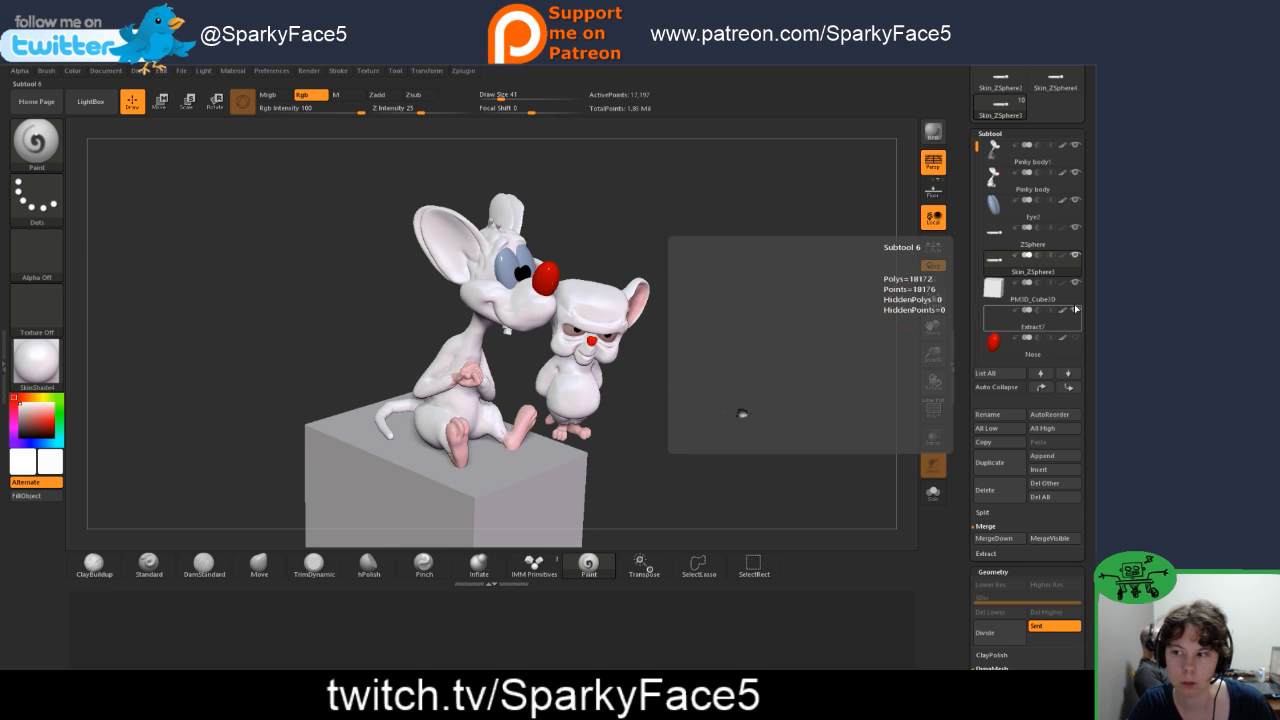
{"action": "mouse_move", "coordinate": [1071, 154]}
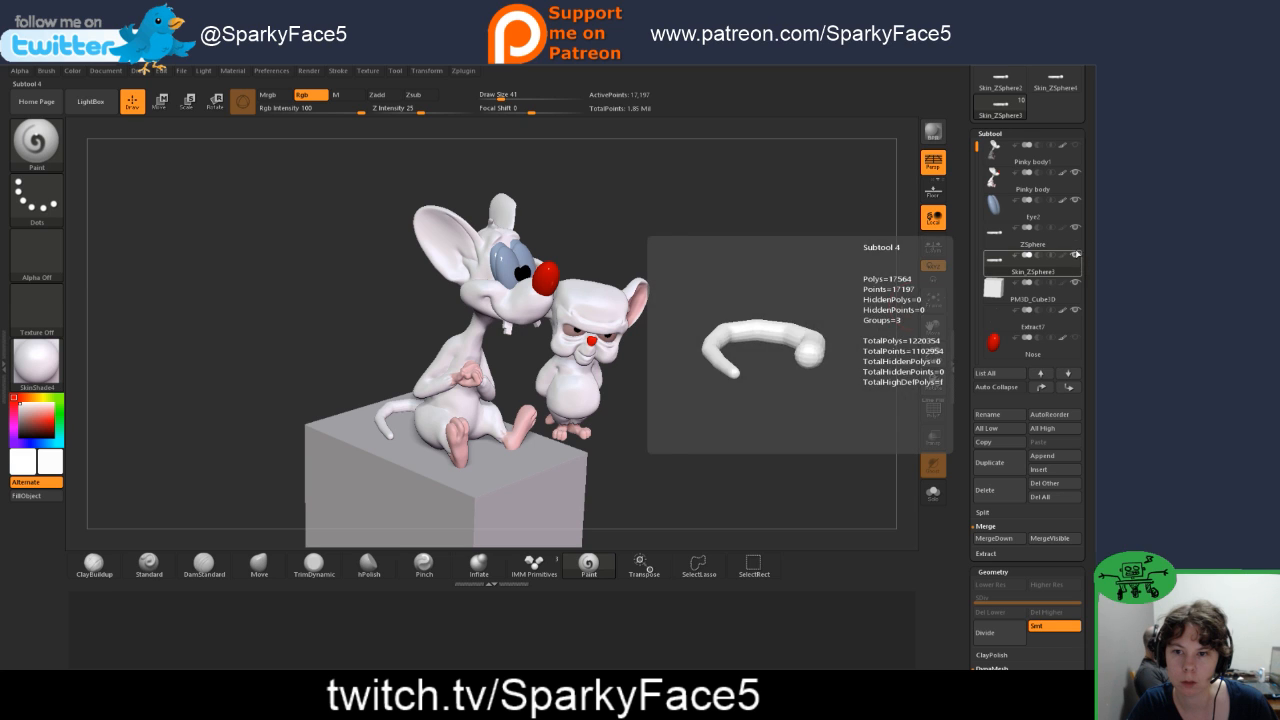
{"action": "mouse_move", "coordinate": [1075, 207]}
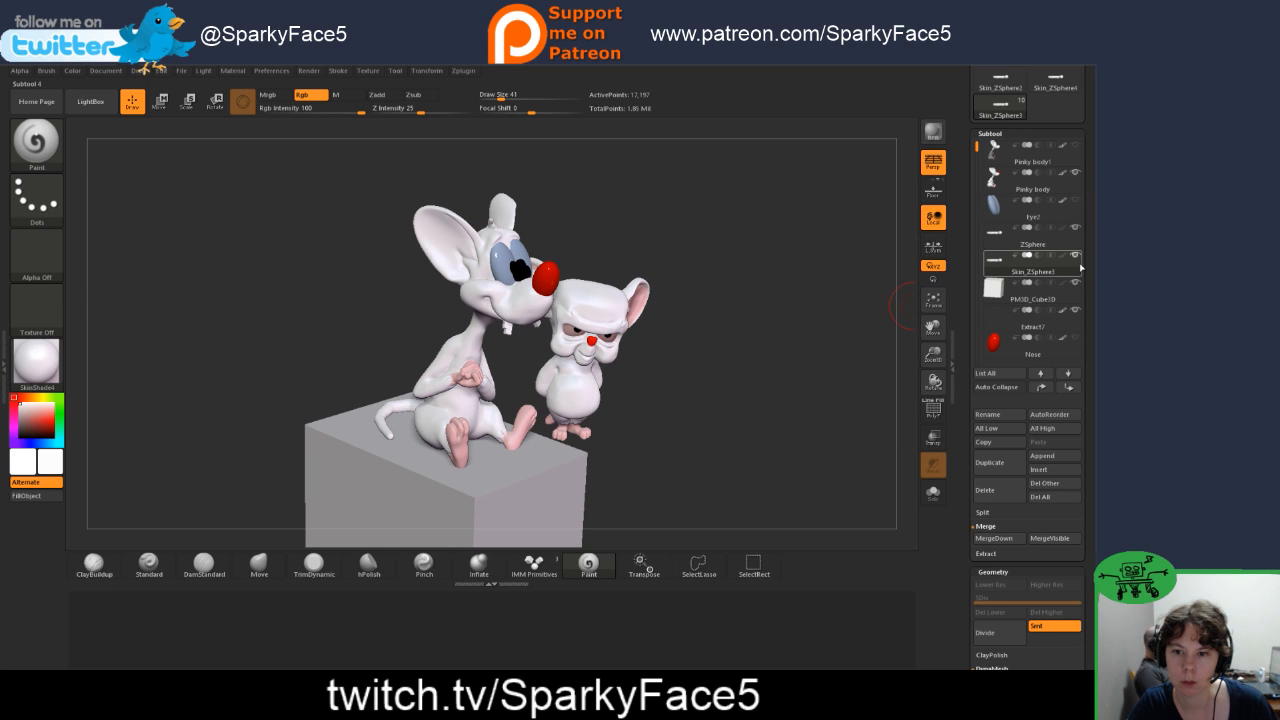
{"action": "mouse_move", "coordinate": [1078, 314]}
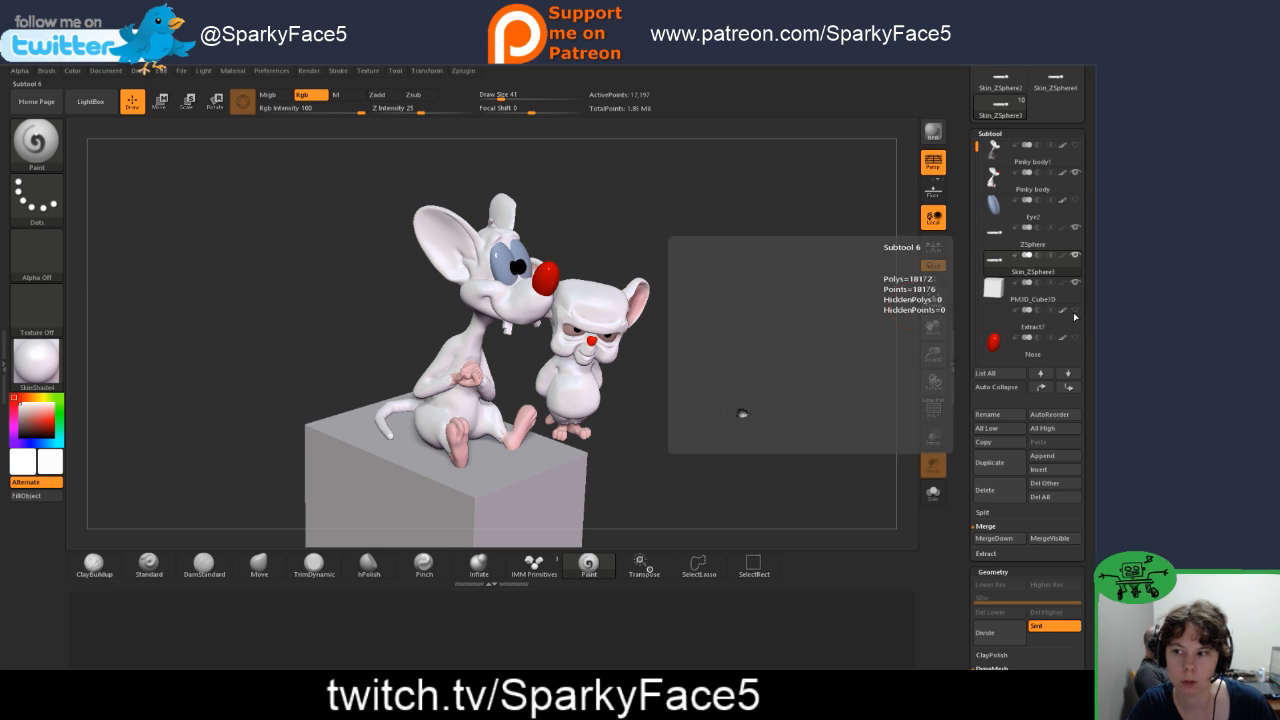
Step: Subdivide the inserted tail skin mesh once and display its polyframe
{"action": "left_click_drag", "start_coordinate": [843, 375], "coordinate": [824, 340]}
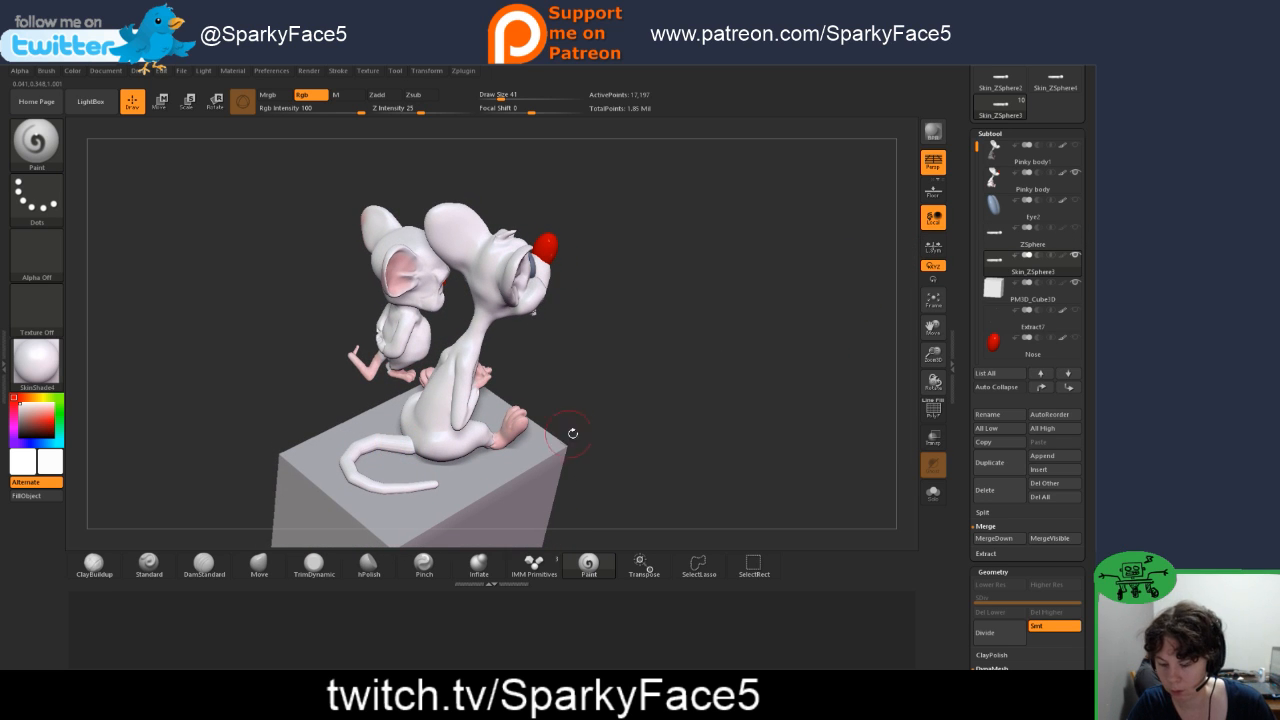
{"action": "mouse_move", "coordinate": [600, 408]}
{"action": "left_mouse_down", "text": "alt"}
{"action": "mouse_move", "coordinate": [638, 405]}
{"action": "mouse_move", "coordinate": [676, 423]}
{"action": "mouse_move", "coordinate": [750, 208]}
{"action": "left_mouse_up", "text": "alt"}
{"action": "left_click_drag", "start_coordinate": [722, 366], "coordinate": [749, 349], "text": "alt"}
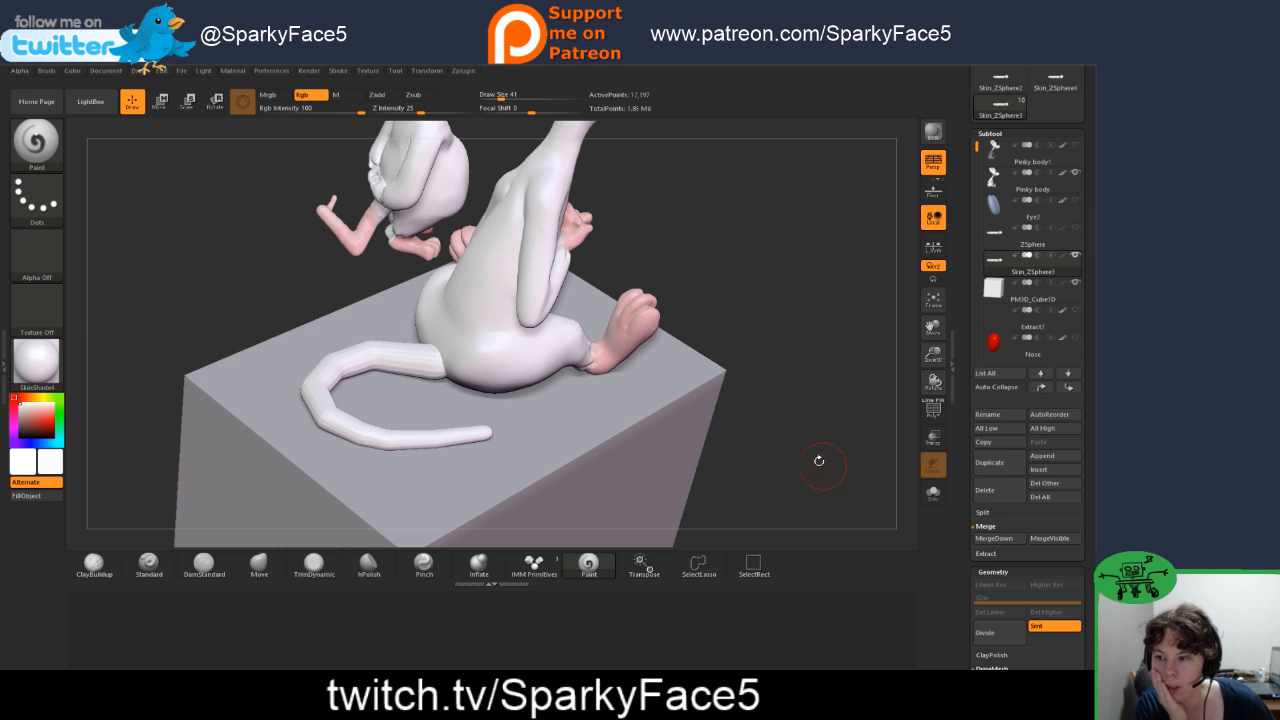
{"action": "scroll", "coordinate": [960, 556], "scroll_direction": "down", "scroll_amount": 4}
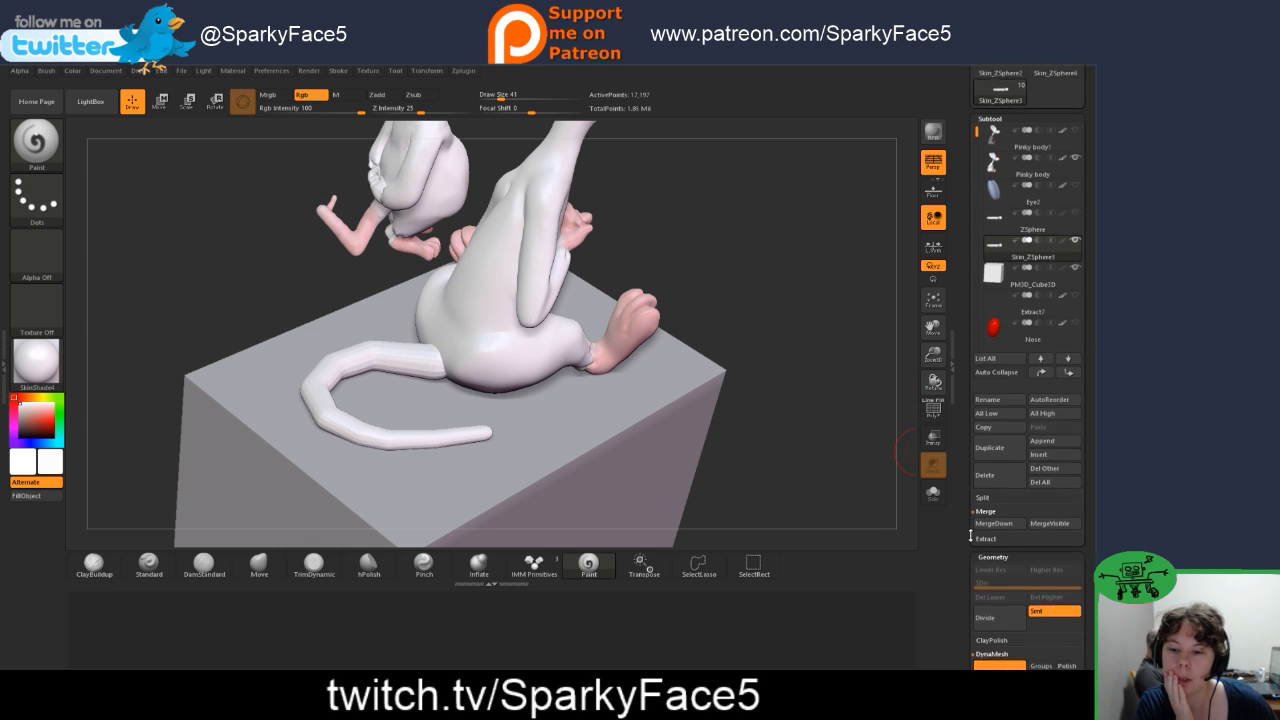
{"action": "left_click", "coordinate": [1005, 479]}
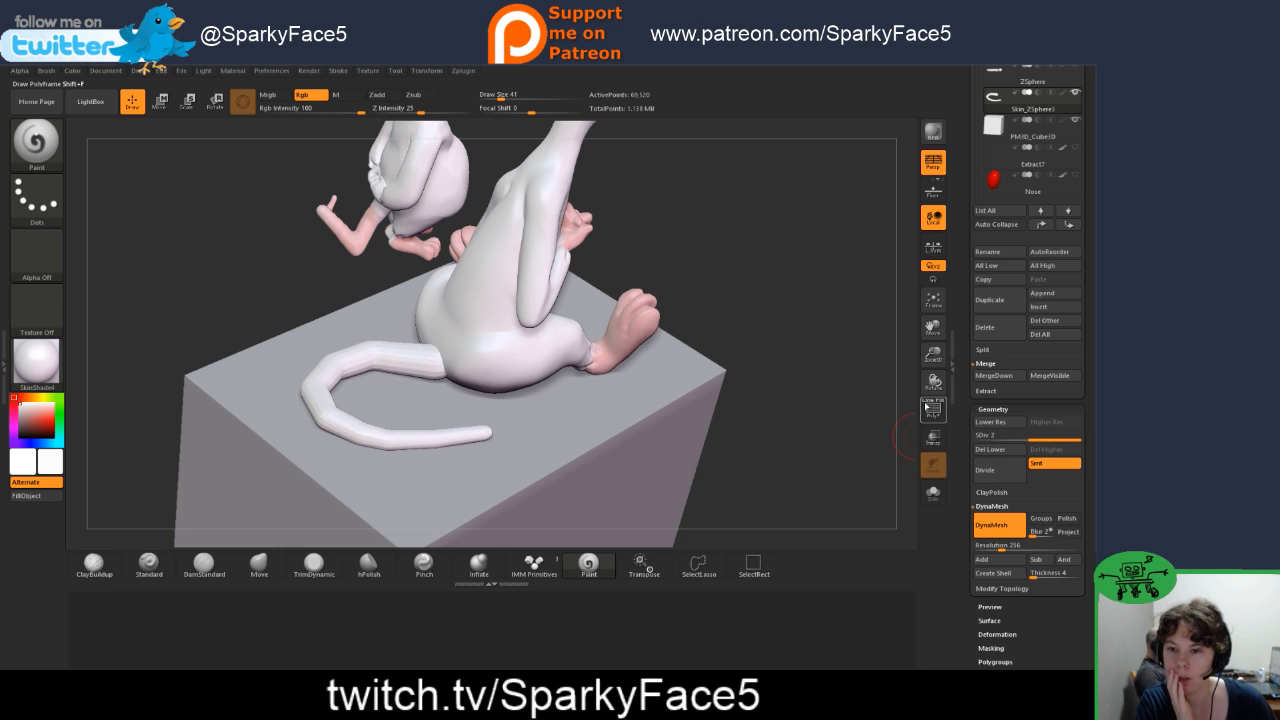
{"action": "left_click", "coordinate": [933, 411]}
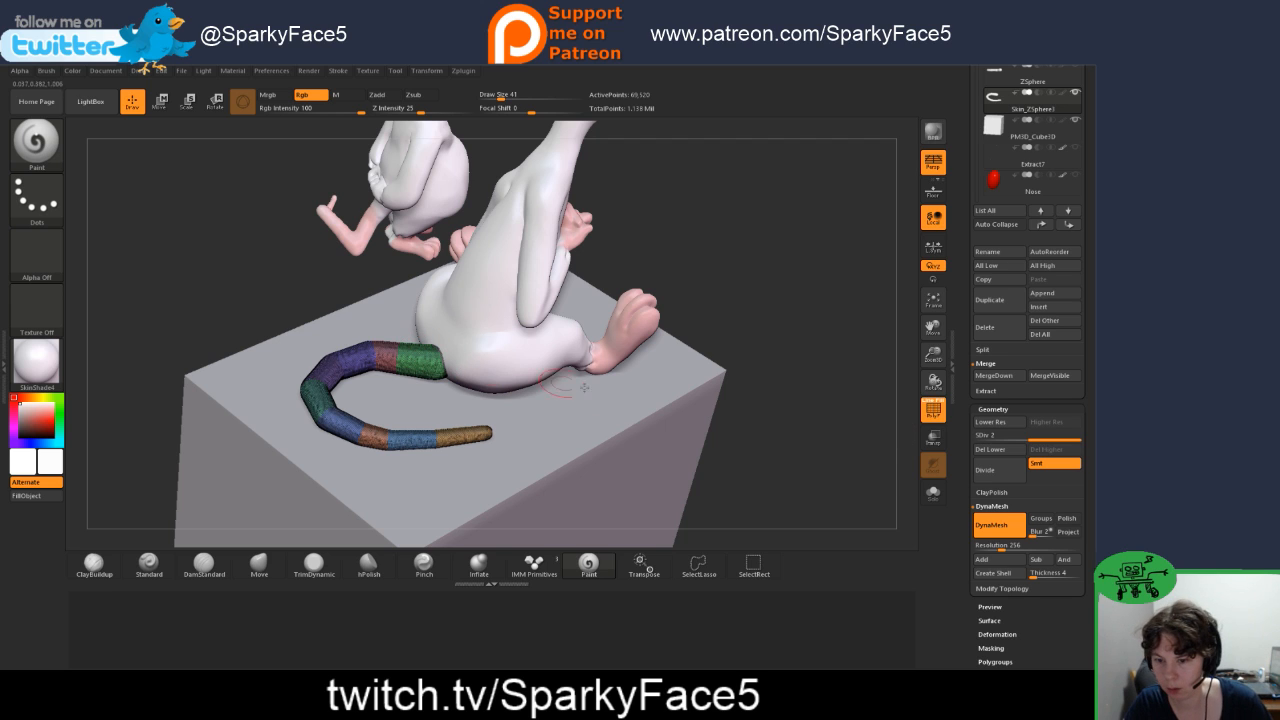
Step: Hide the polyframe's mesh lines while keeping the polygroup colours, and smooth the tail skin mesh along its segments with the Smooth brush
{"action": "left_click", "coordinate": [930, 404]}
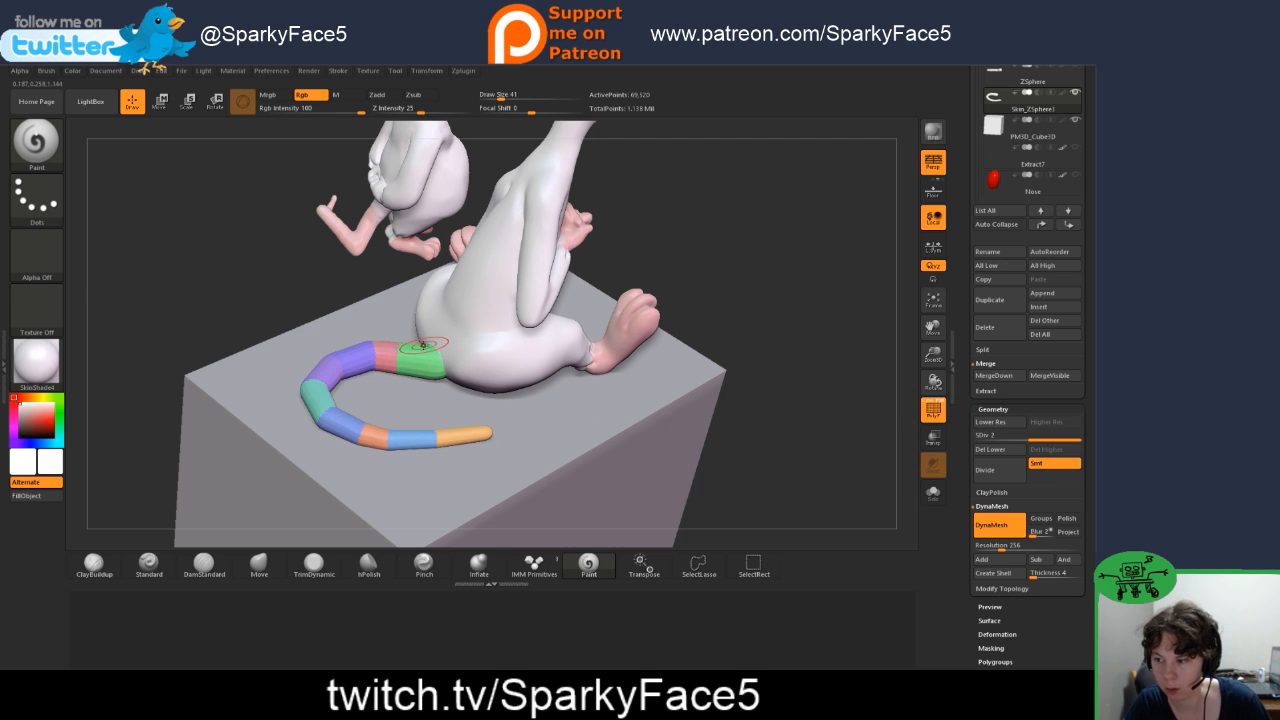
{"action": "key", "text": "shift"}
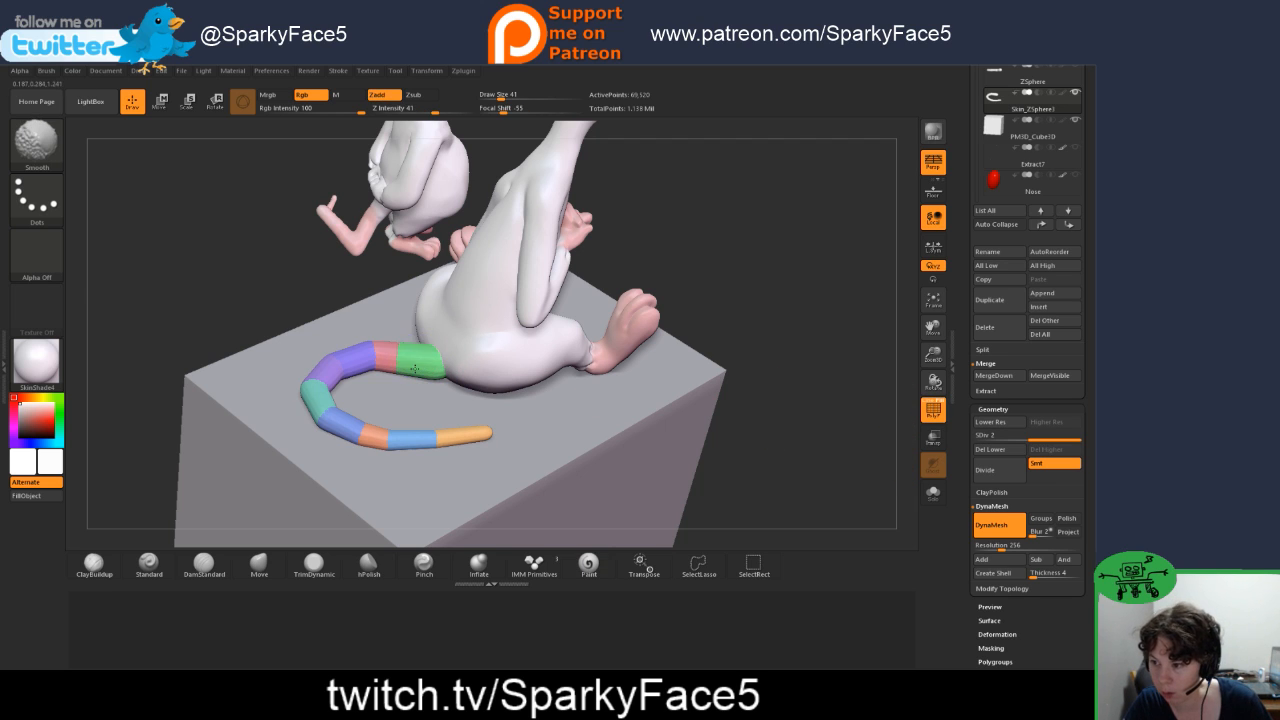
{"action": "left_click_drag", "start_coordinate": [427, 356], "coordinate": [401, 366], "text": "shift"}
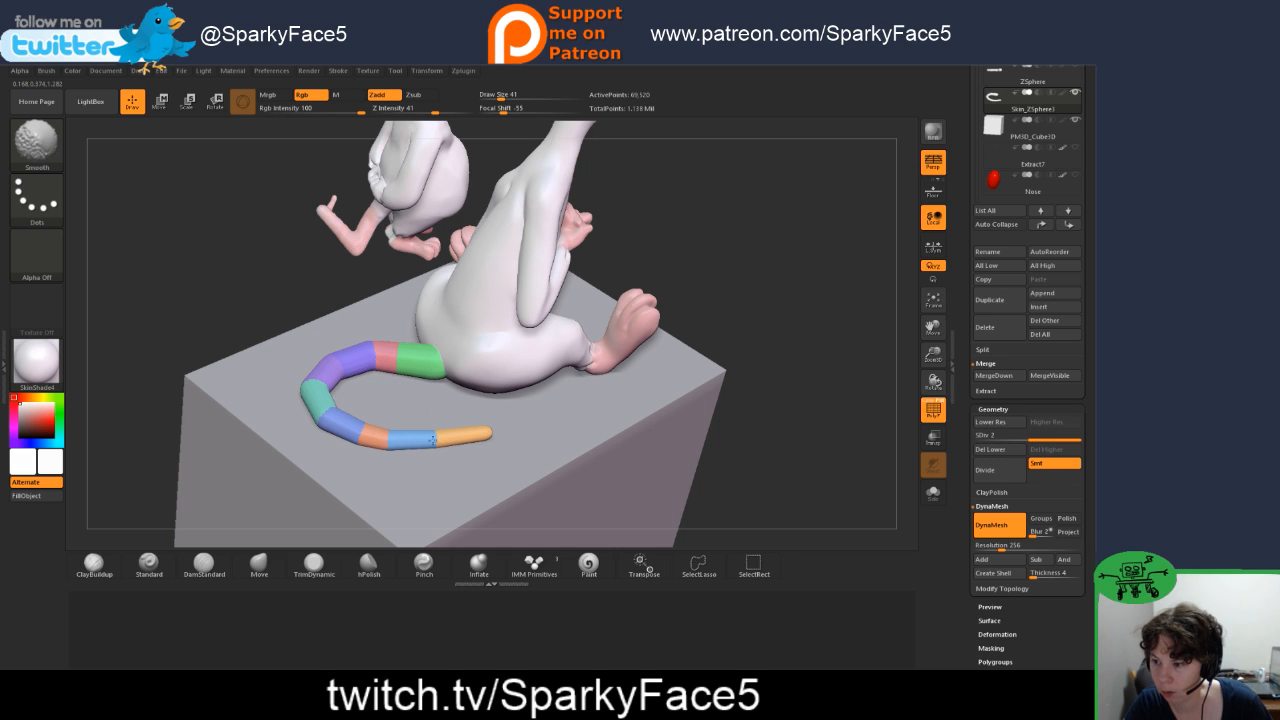
{"action": "mouse_move", "coordinate": [137, 380]}
{"action": "left_mouse_down"}
{"action": "mouse_move", "coordinate": [209, 403]}
{"action": "mouse_move", "coordinate": [195, 433]}
{"action": "mouse_move", "coordinate": [209, 428]}
{"action": "left_mouse_up"}
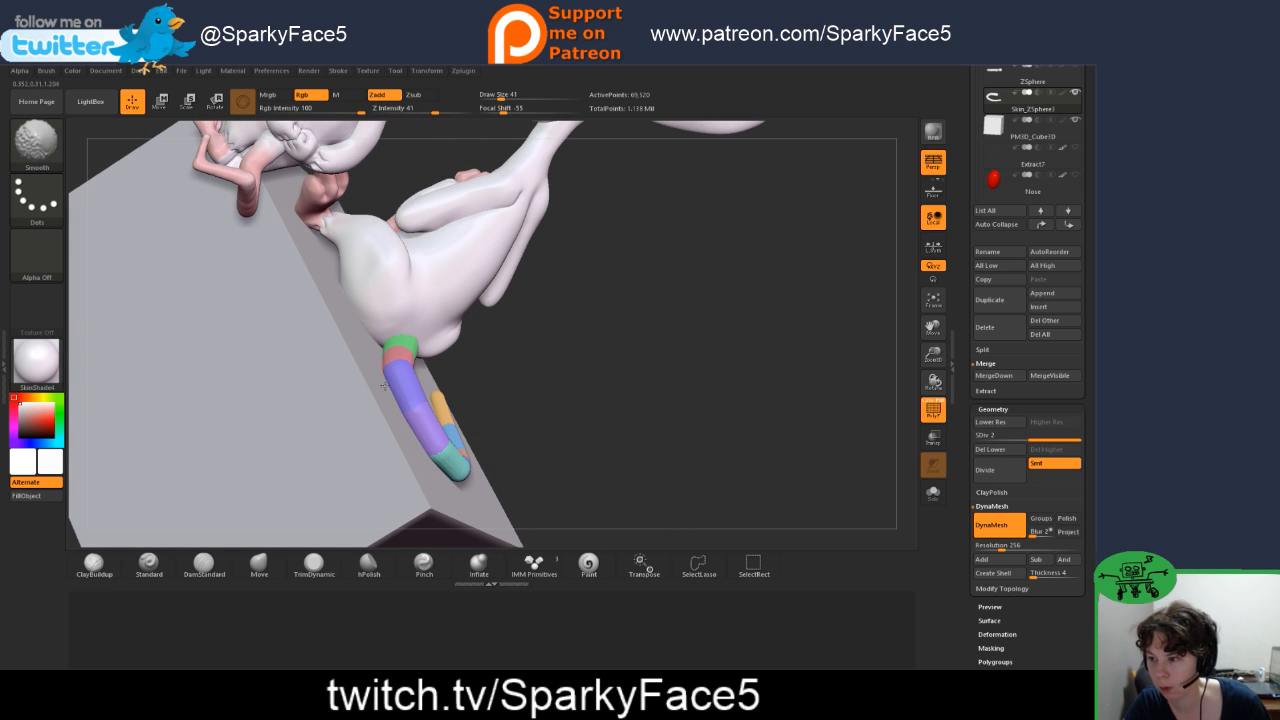
{"action": "mouse_move", "coordinate": [572, 431]}
{"action": "left_mouse_down"}
{"action": "mouse_move", "coordinate": [528, 420]}
{"action": "mouse_move", "coordinate": [482, 370]}
{"action": "left_mouse_up"}
{"action": "key", "text": "shift"}
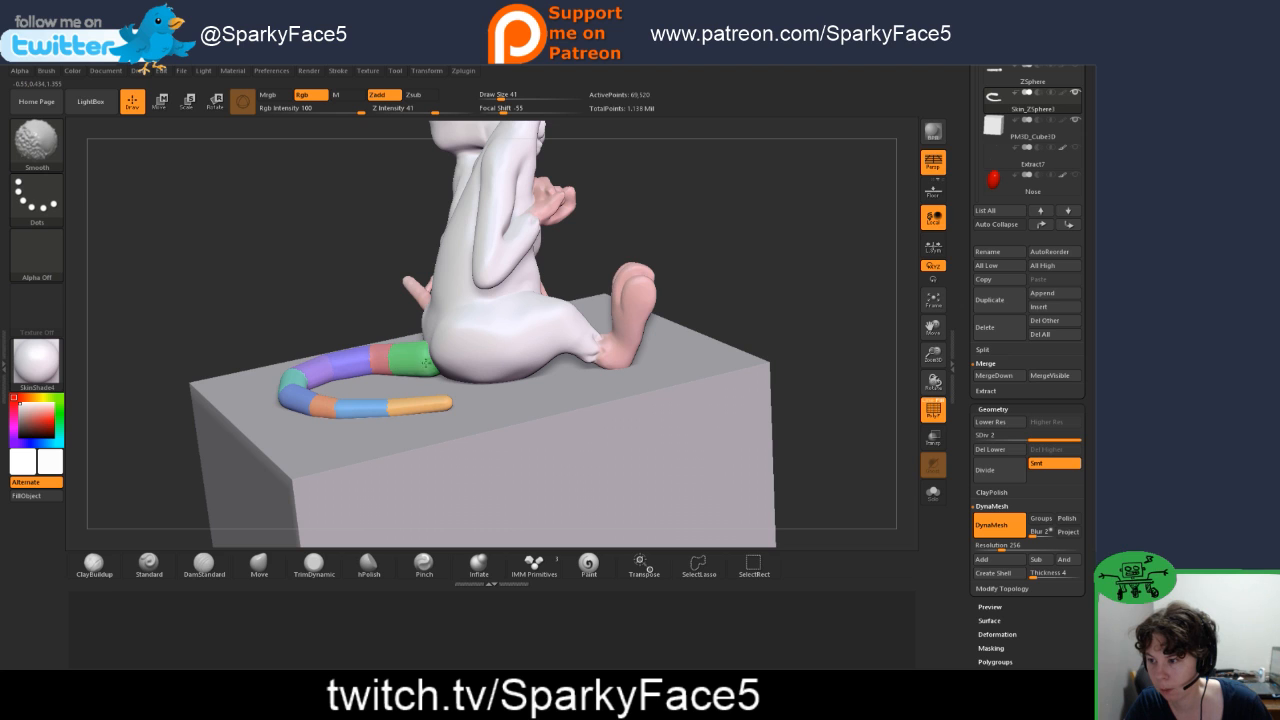
{"action": "mouse_move", "coordinate": [340, 276]}
{"action": "left_mouse_down"}
{"action": "mouse_move", "coordinate": [378, 335]}
{"action": "mouse_move", "coordinate": [340, 332]}
{"action": "left_mouse_up"}
{"action": "key", "text": "shift"}
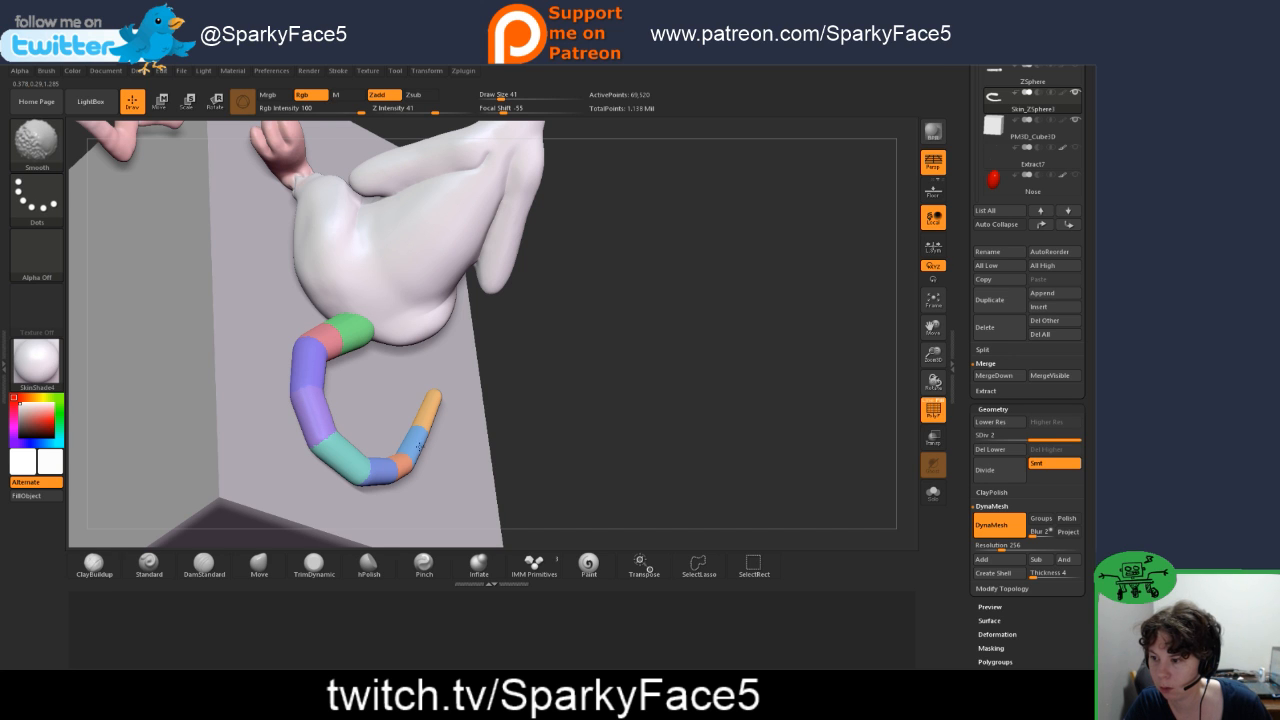
{"action": "left_click_drag", "start_coordinate": [562, 402], "coordinate": [531, 339]}
Step: Select Pinky body to examine how the tail meets it from several sides, and reselect the tail skin subtool
{"action": "left_click_drag", "start_coordinate": [611, 328], "coordinate": [606, 377]}
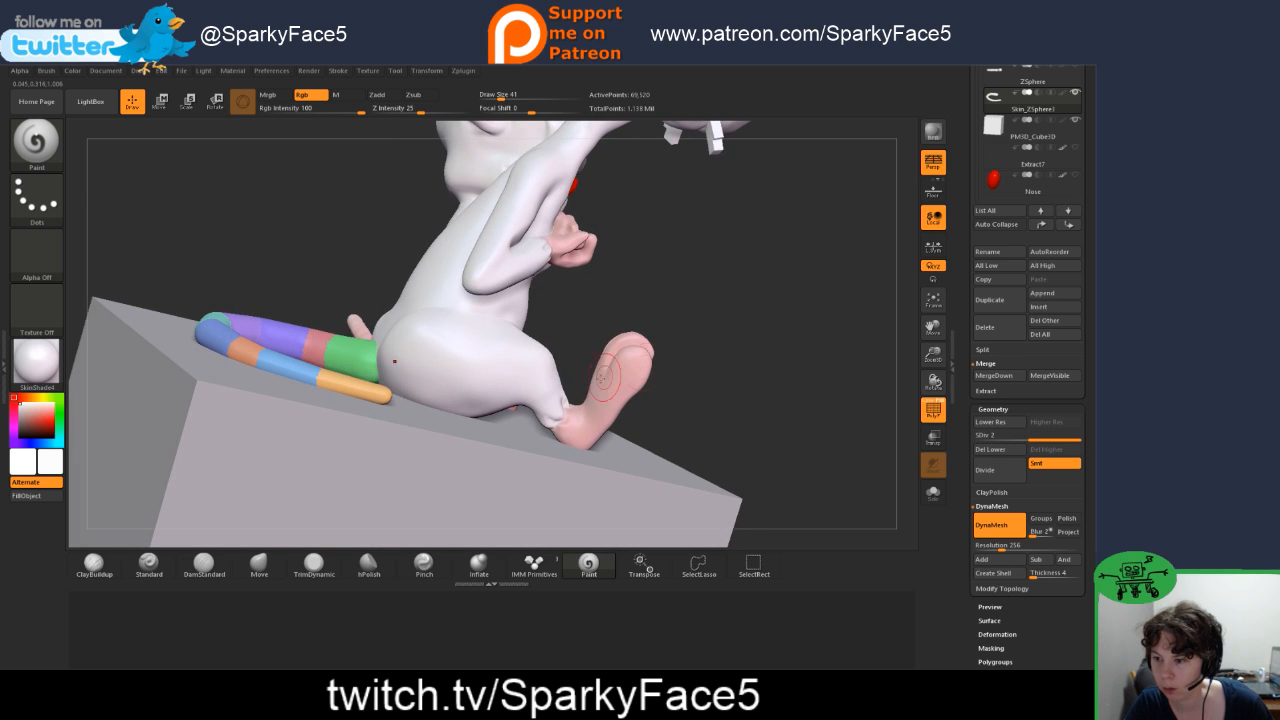
{"action": "left_click", "coordinate": [546, 378], "text": "alt"}
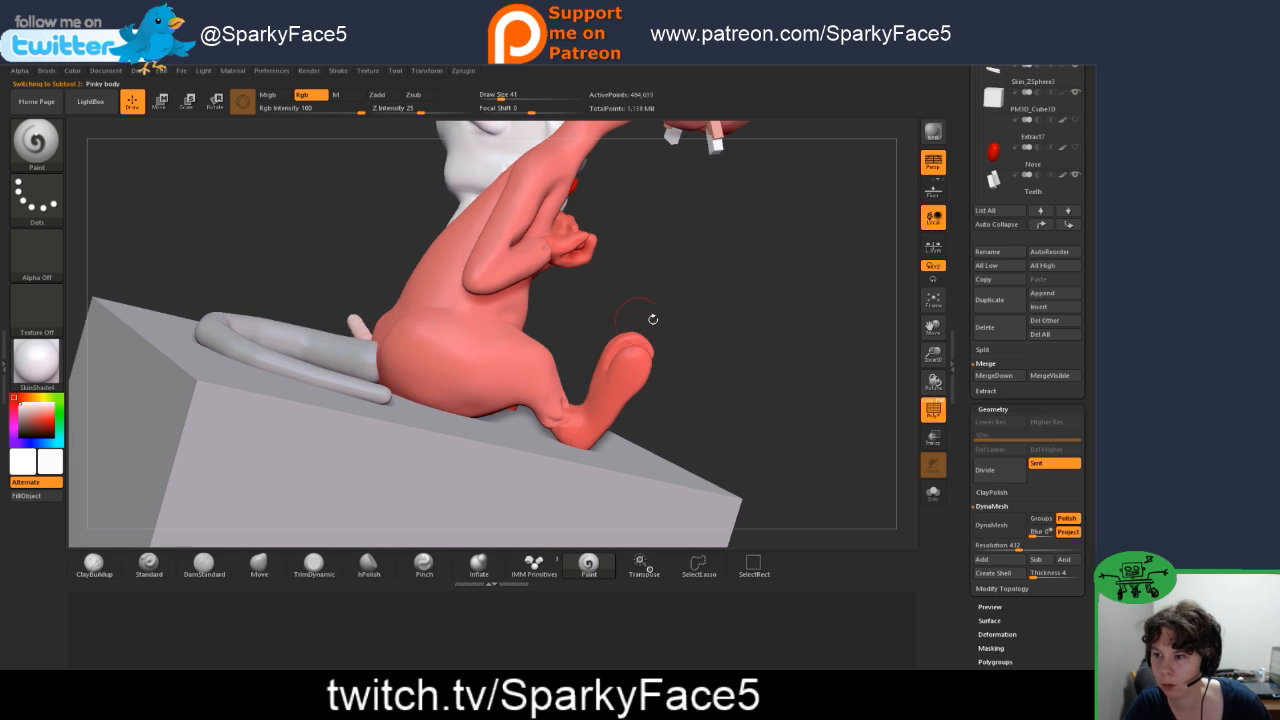
{"action": "left_click_drag", "start_coordinate": [654, 318], "coordinate": [834, 274]}
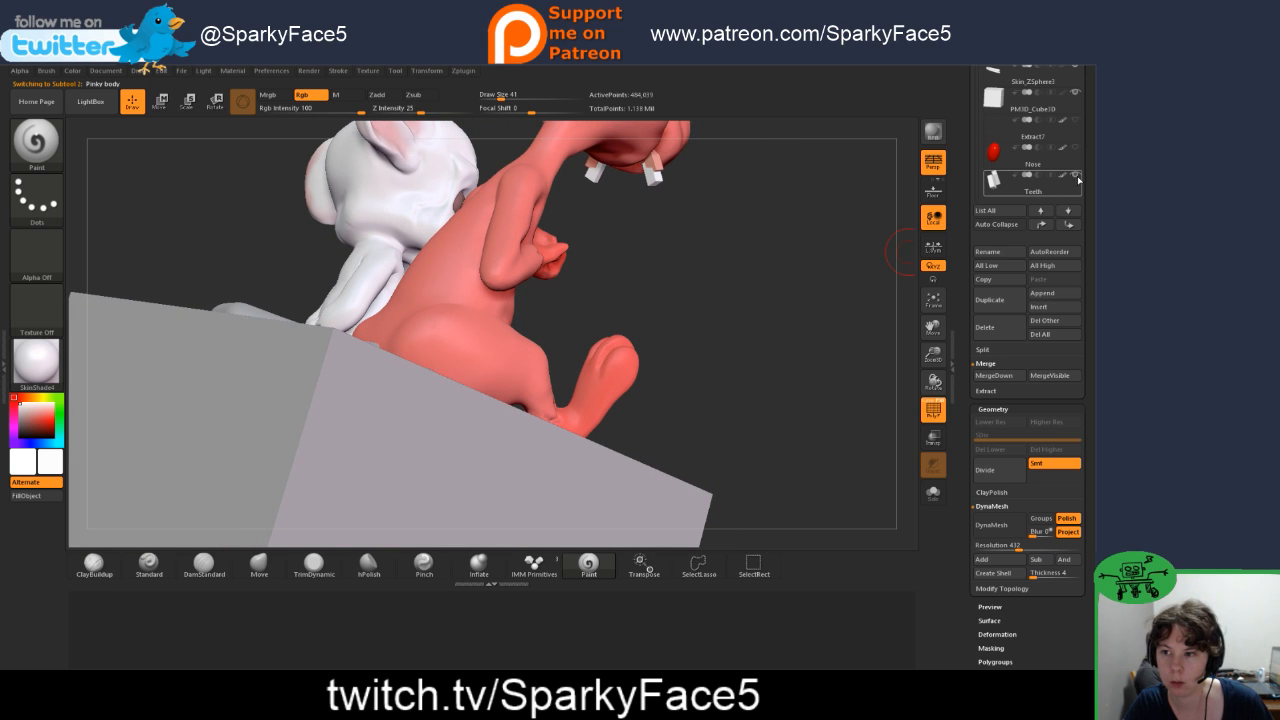
{"action": "left_click_drag", "start_coordinate": [786, 316], "coordinate": [753, 371]}
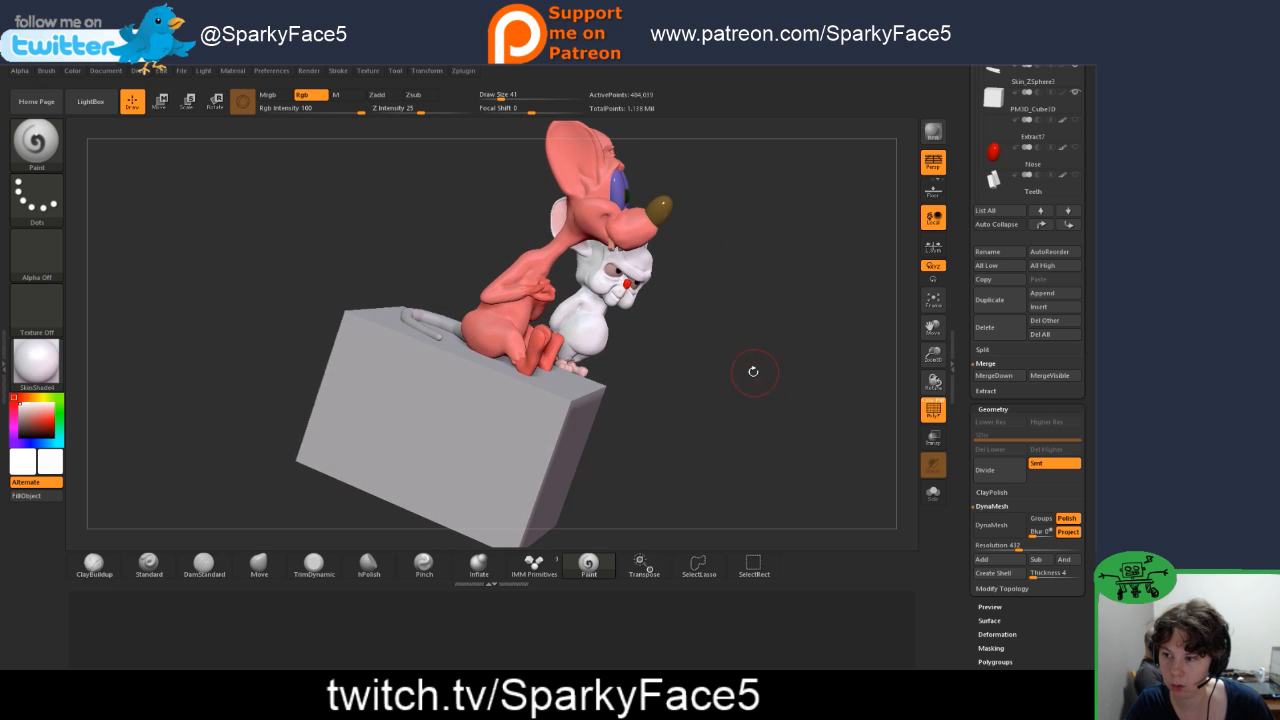
{"action": "mouse_move", "coordinate": [634, 404]}
{"action": "left_mouse_down"}
{"action": "mouse_move", "coordinate": [655, 416]}
{"action": "mouse_move", "coordinate": [639, 412]}
{"action": "left_mouse_up"}
{"action": "left_click", "coordinate": [450, 340], "text": "alt"}
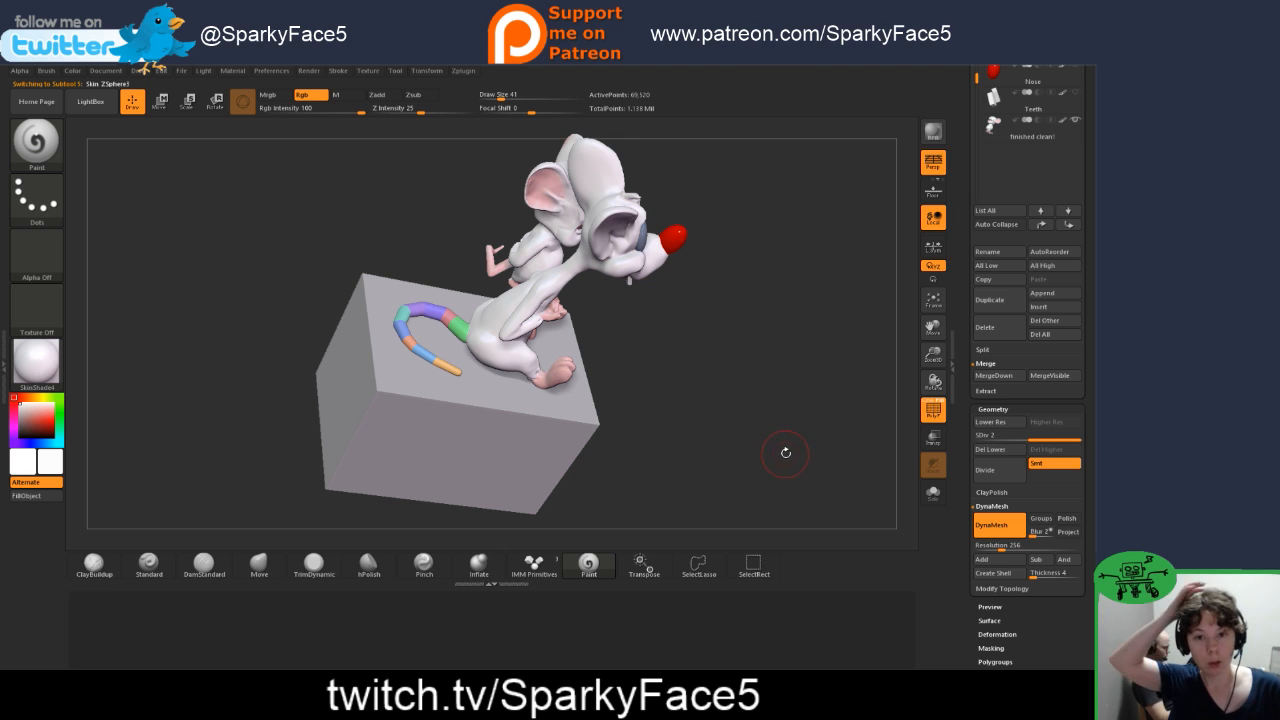
{"action": "left_click_drag", "start_coordinate": [725, 406], "coordinate": [671, 372]}
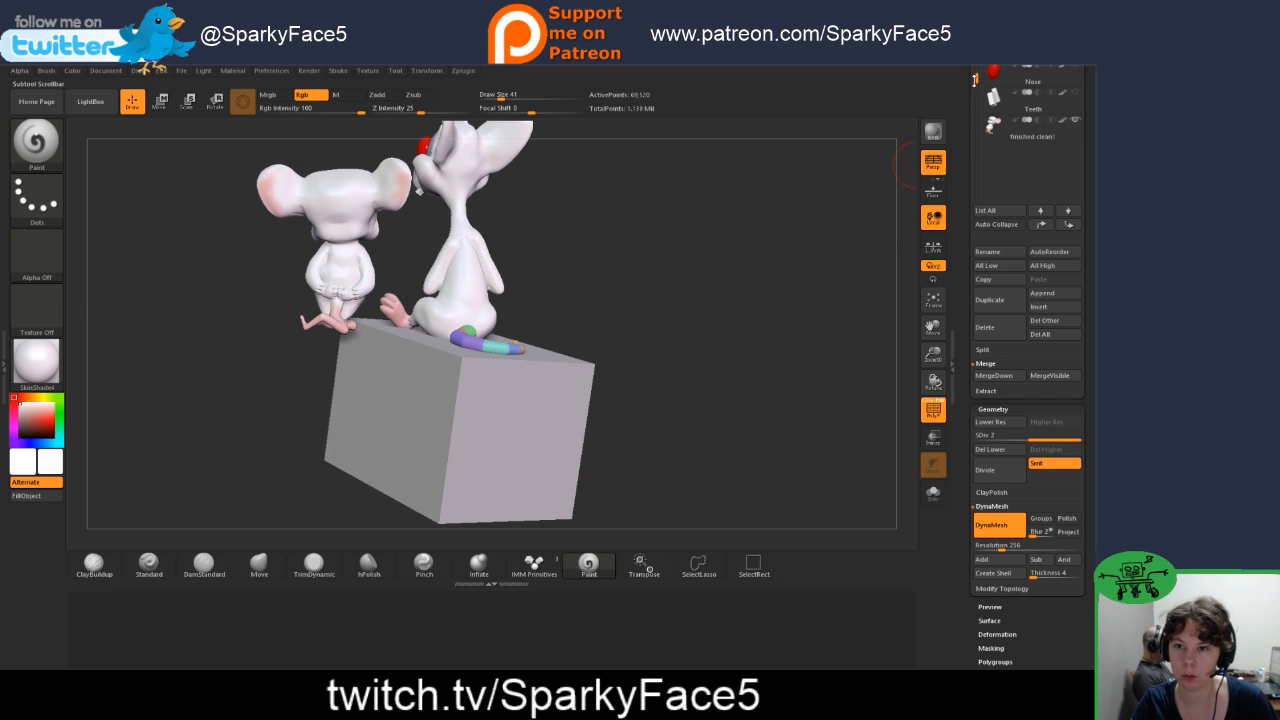
Step: Save the project under the new file name 13 in the Pinky folder
{"action": "left_click_drag", "start_coordinate": [969, 146], "coordinate": [962, 213]}
{"action": "left_click", "coordinate": [181, 71]}
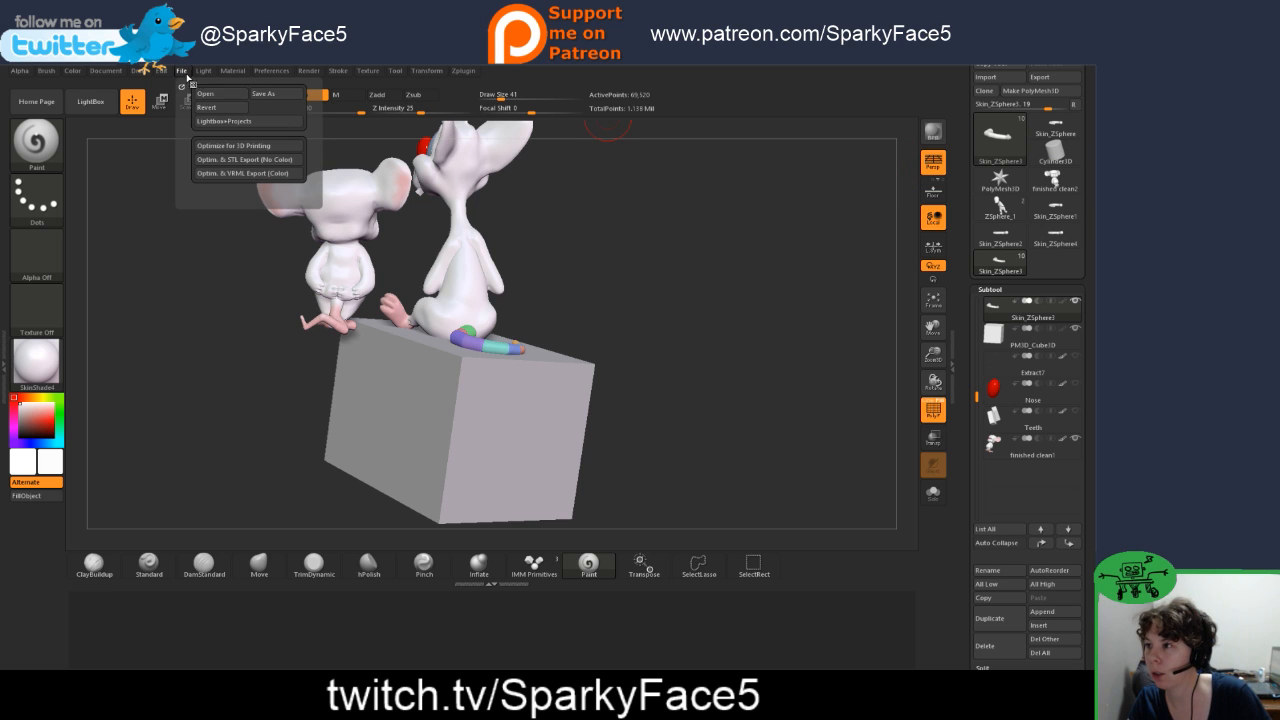
{"action": "left_click", "coordinate": [264, 94]}
{"action": "type", "text": "12"}
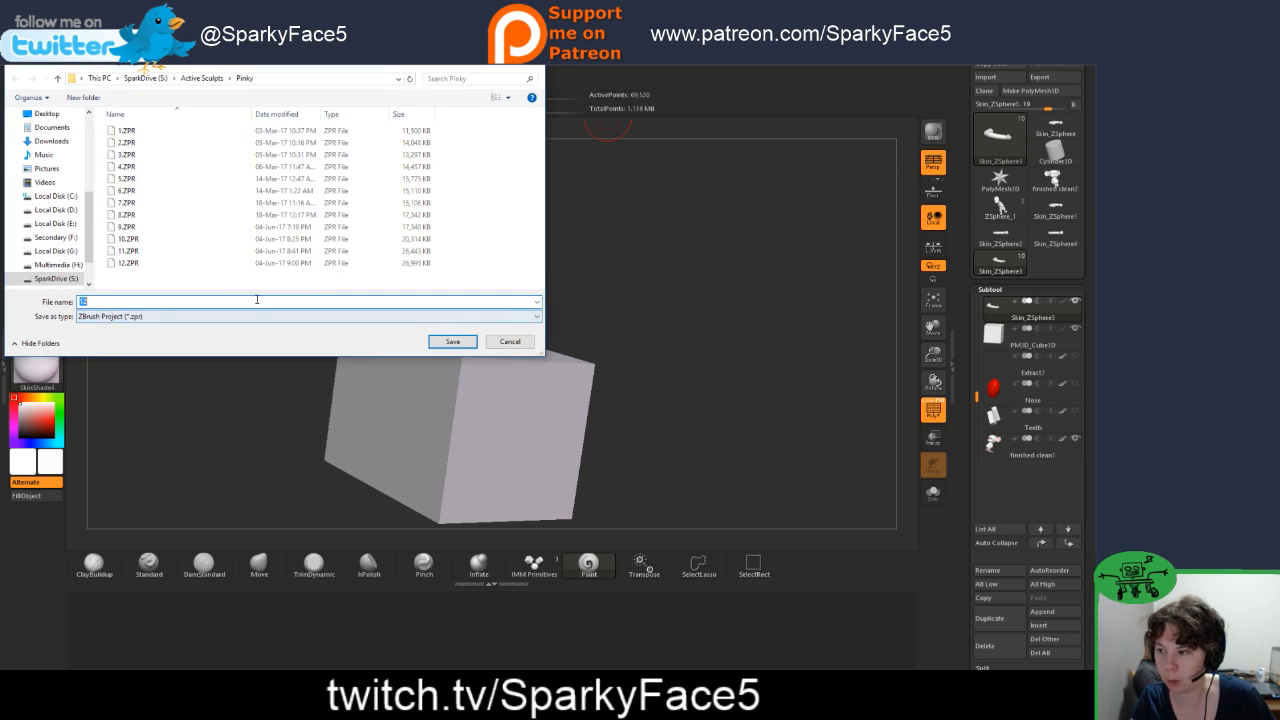
{"action": "key", "text": "BackSpace"}
{"action": "type", "text": "3"}
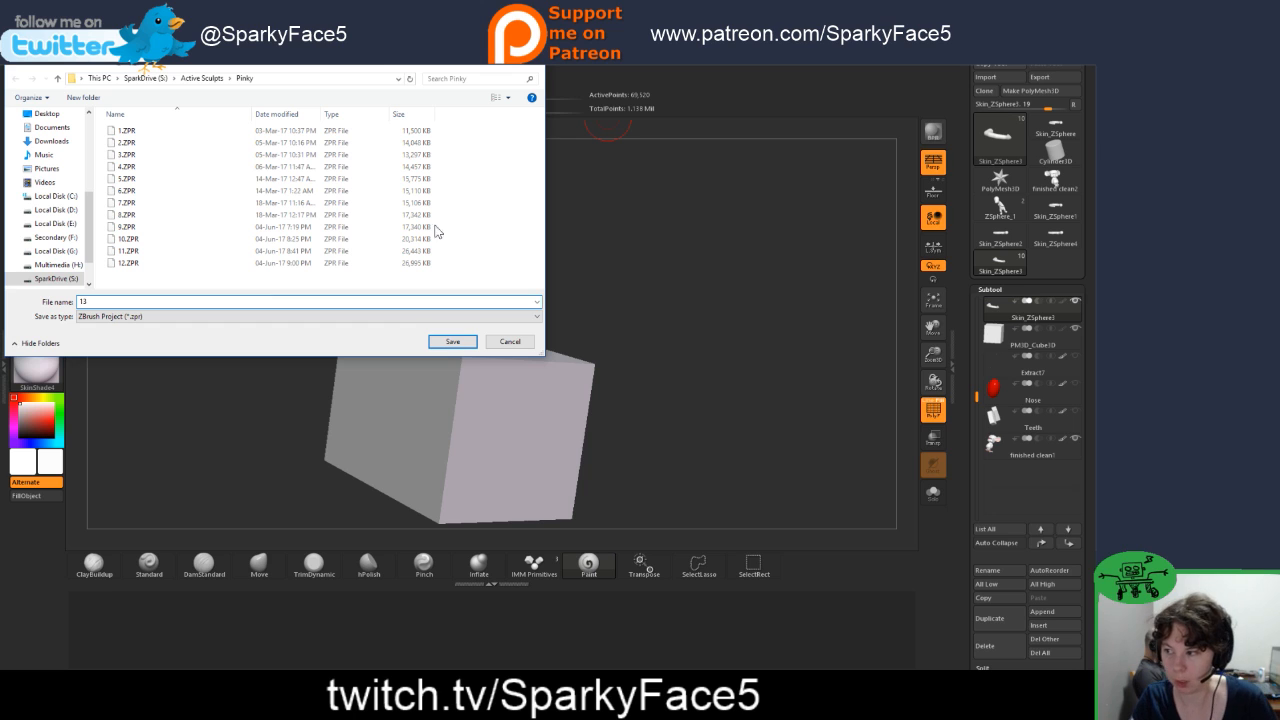
{"action": "left_click", "coordinate": [453, 341]}
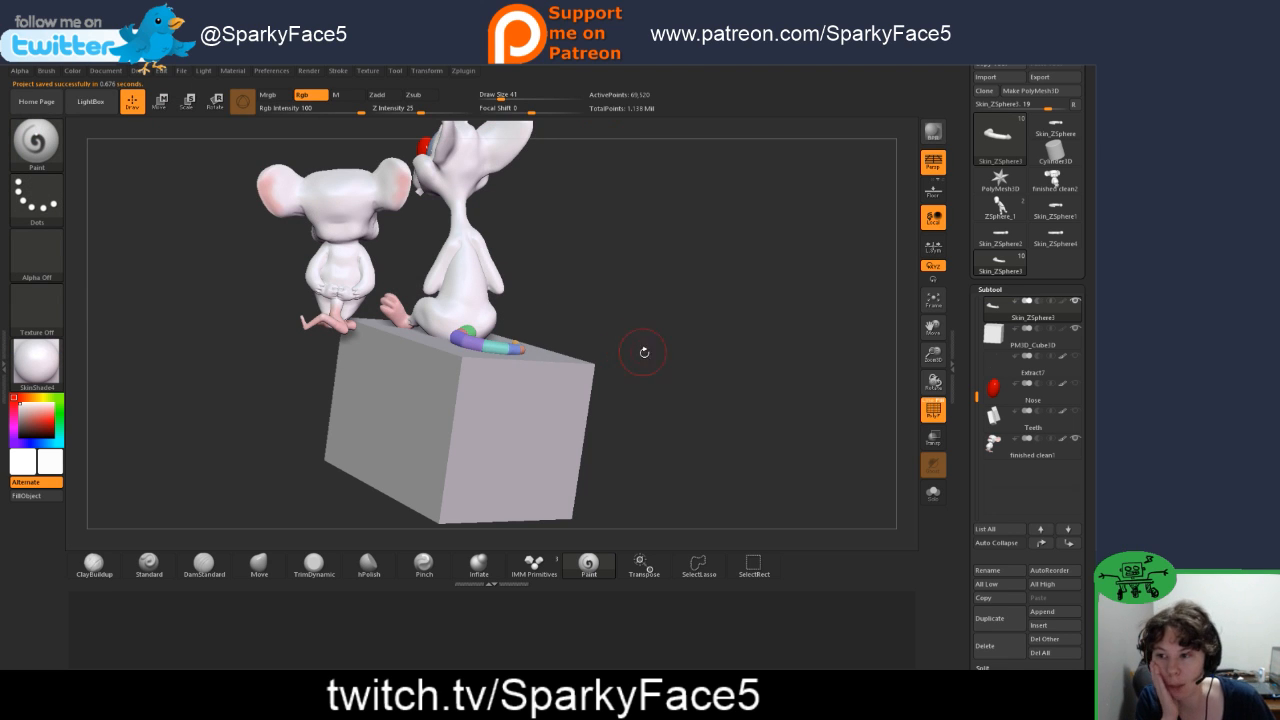
Step: Examine both mice, the tail and the cube from several sides, and review the order of the subtools
{"action": "mouse_move", "coordinate": [672, 393]}
{"action": "left_mouse_down"}
{"action": "mouse_move", "coordinate": [660, 373]}
{"action": "mouse_move", "coordinate": [746, 363]}
{"action": "mouse_move", "coordinate": [709, 360]}
{"action": "mouse_move", "coordinate": [730, 363]}
{"action": "mouse_move", "coordinate": [720, 346]}
{"action": "left_mouse_up"}
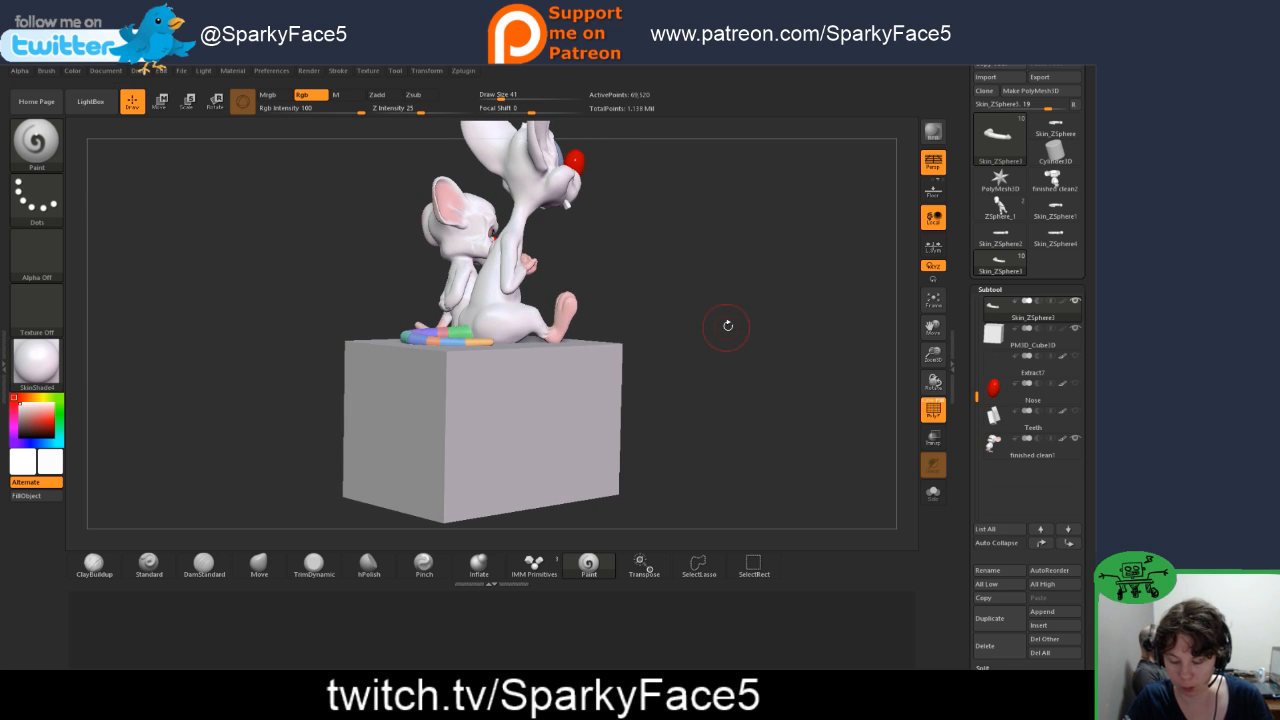
{"action": "left_click_drag", "start_coordinate": [737, 286], "coordinate": [726, 360]}
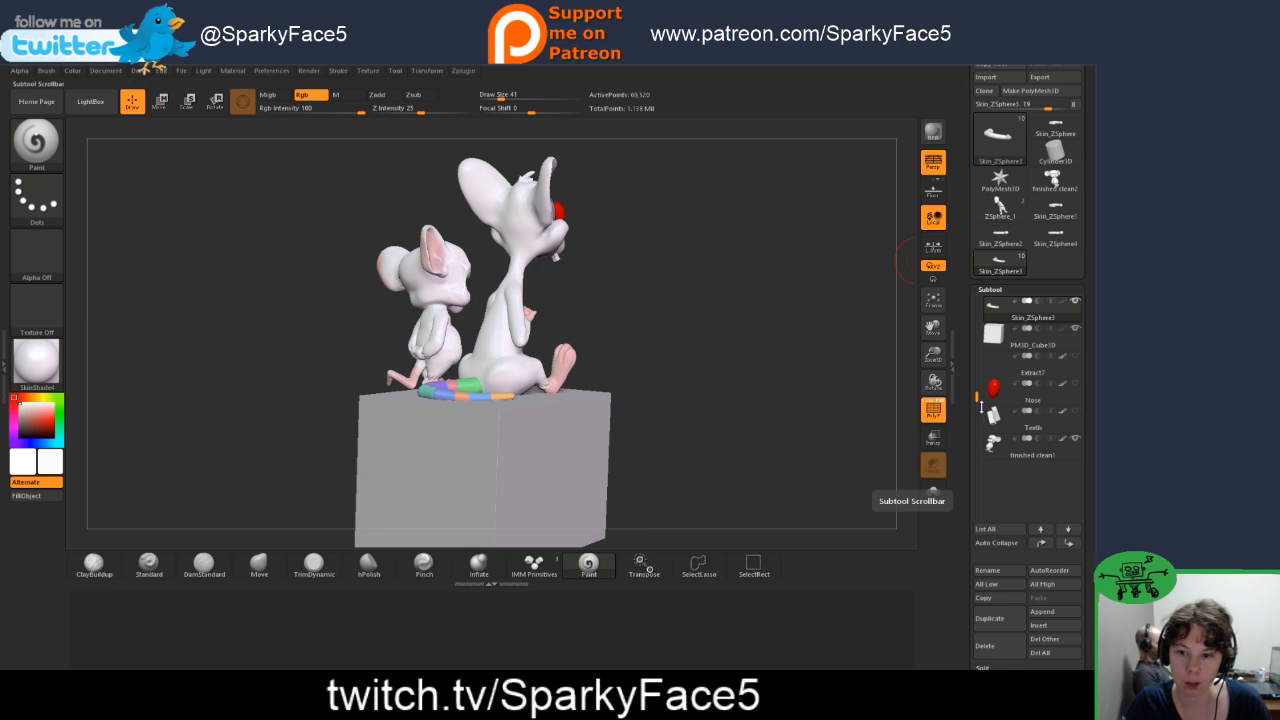
{"action": "left_click_drag", "start_coordinate": [978, 398], "coordinate": [978, 305]}
{"action": "mouse_move", "coordinate": [1010, 318]}
{"action": "mouse_move", "coordinate": [1003, 342]}
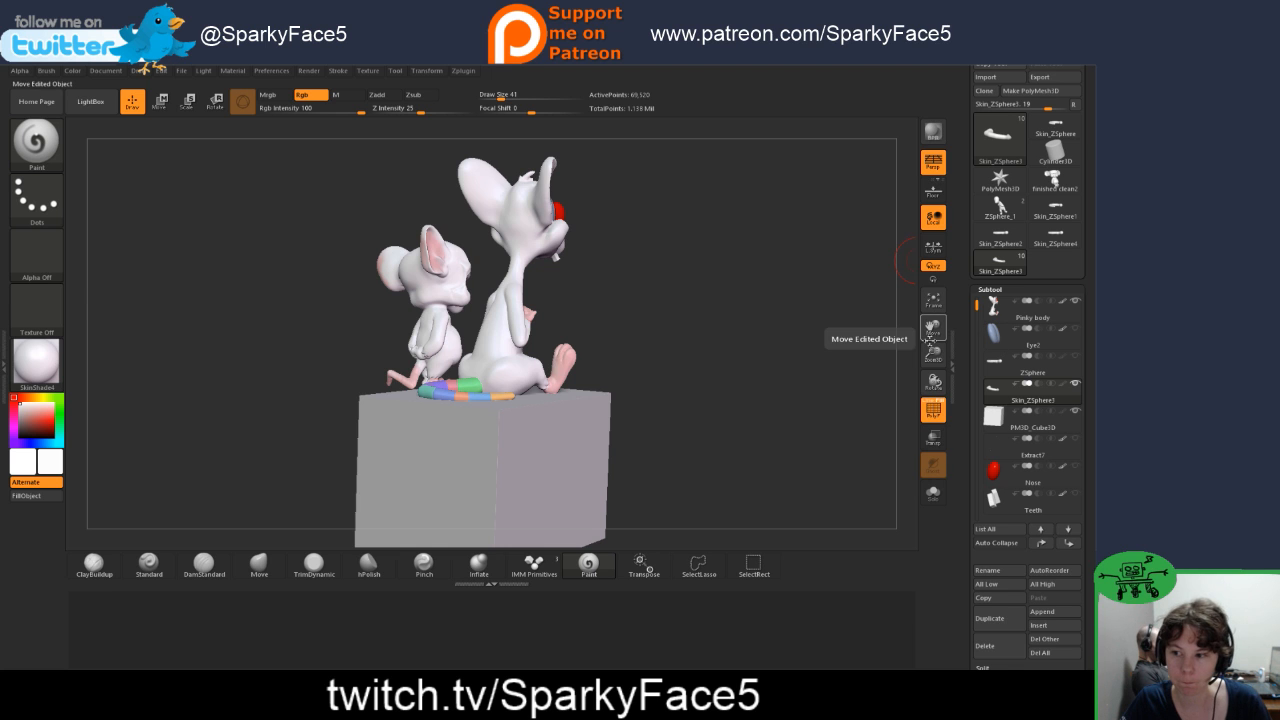
{"action": "left_click_drag", "start_coordinate": [590, 328], "coordinate": [770, 335]}
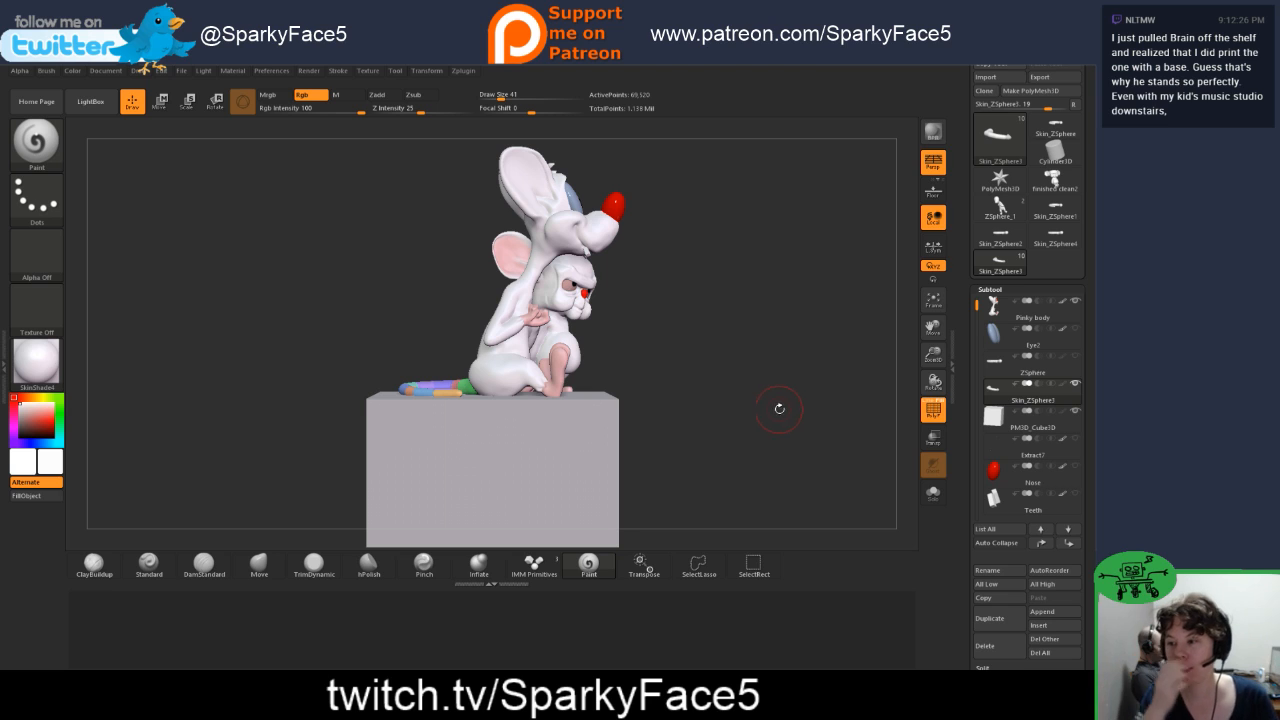
{"action": "left_click_drag", "start_coordinate": [721, 419], "coordinate": [726, 421]}
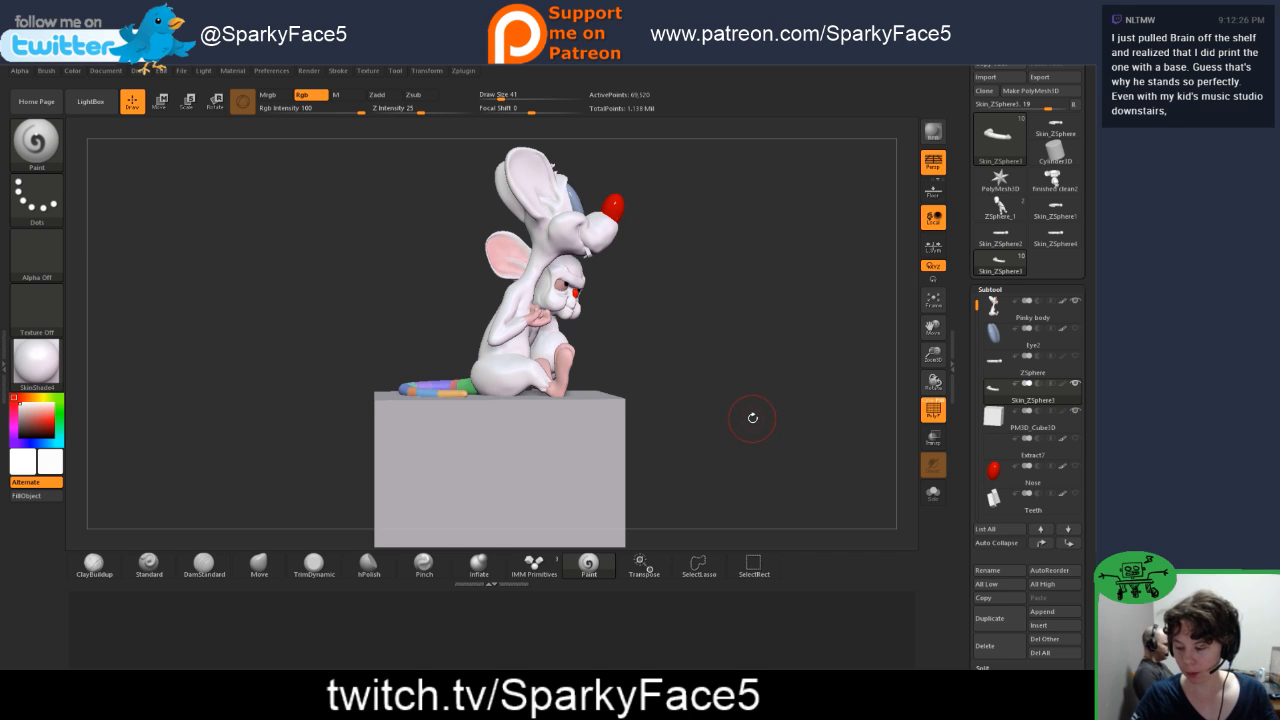
{"action": "left_click_drag", "start_coordinate": [738, 400], "coordinate": [736, 402]}
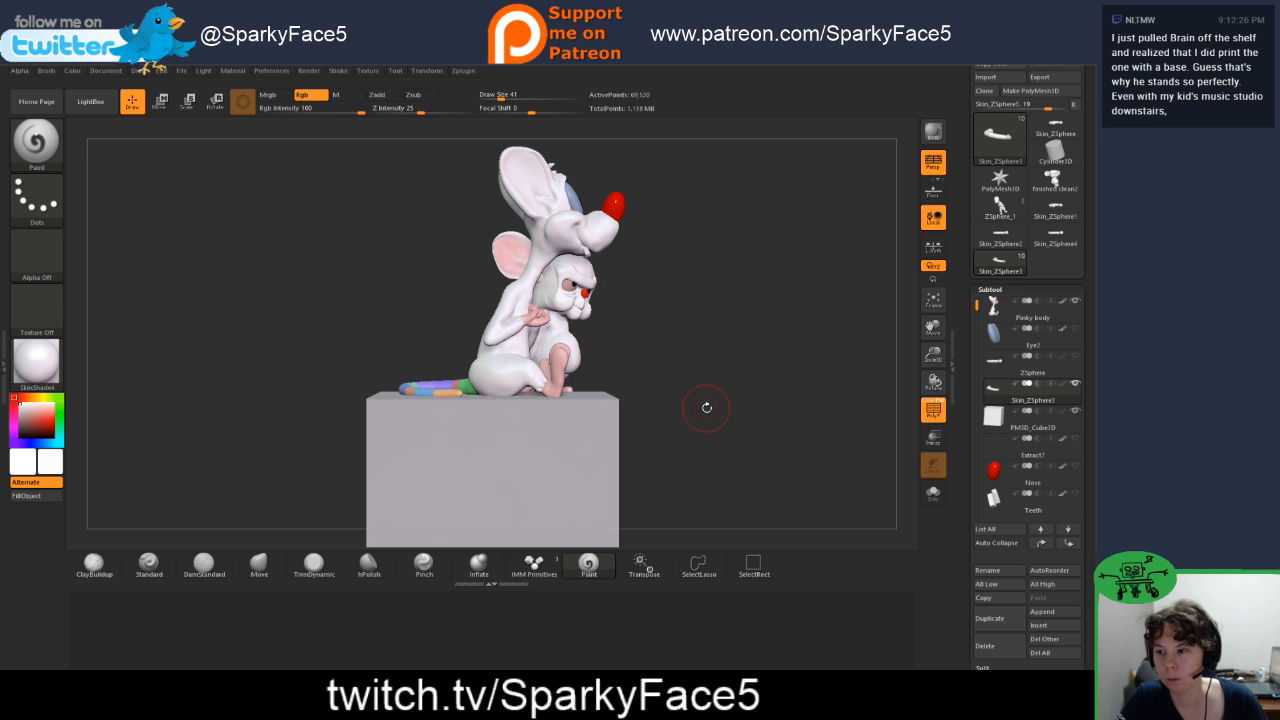
{"action": "left_click_drag", "start_coordinate": [708, 412], "coordinate": [714, 431]}
{"action": "mouse_move", "coordinate": [720, 430]}
{"action": "left_mouse_down"}
{"action": "mouse_move", "coordinate": [709, 437]}
{"action": "mouse_move", "coordinate": [731, 418]}
{"action": "left_mouse_up"}
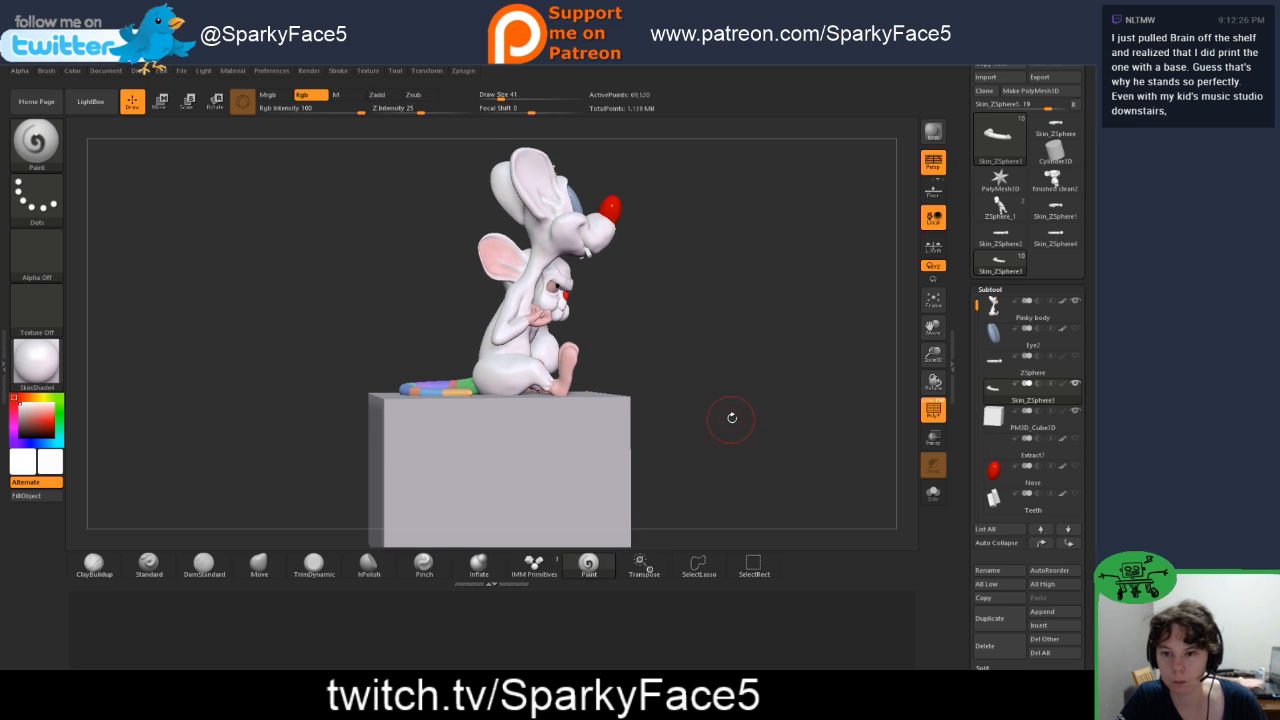
Step: Reorder the subtools so the tail skin mesh sits directly below Pinky body, followed by PM3D_Cube1D
{"action": "left_click", "coordinate": [1025, 418]}
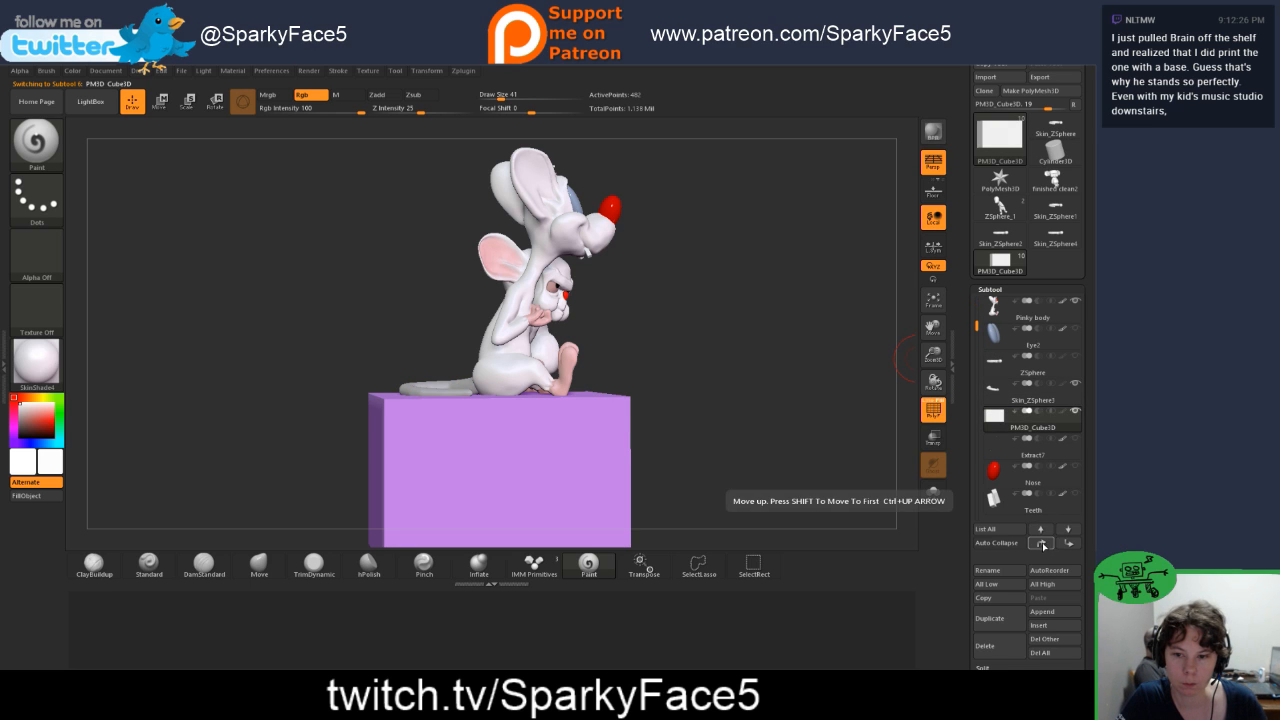
{"action": "left_click", "coordinate": [1042, 545]}
{"action": "left_click", "coordinate": [1042, 545]}
{"action": "left_click", "coordinate": [1042, 545]}
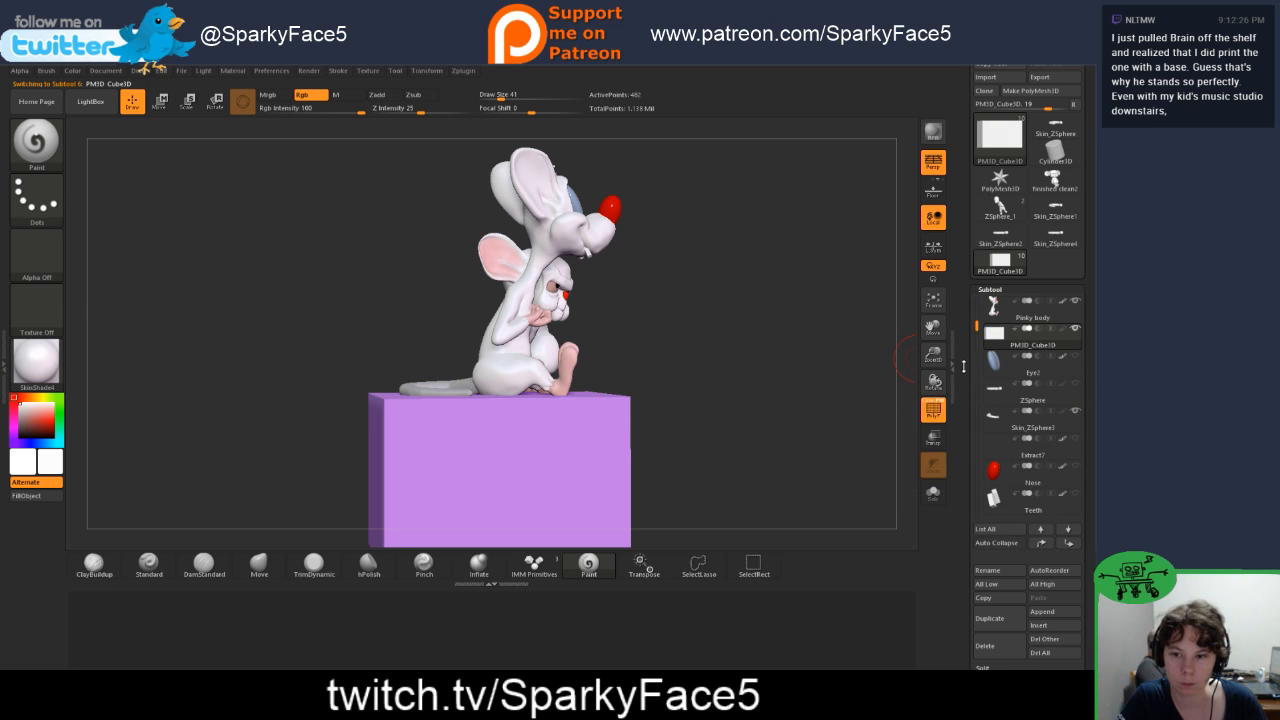
{"action": "left_click", "coordinate": [995, 418]}
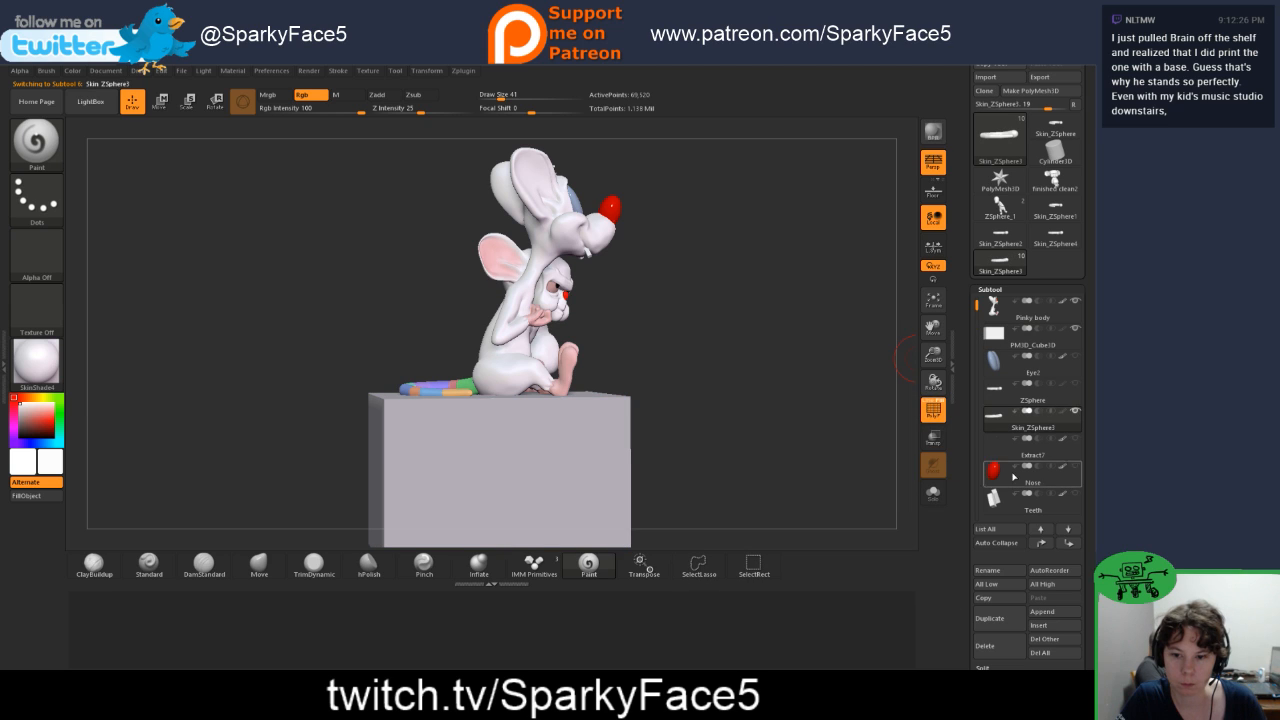
{"action": "left_click", "coordinate": [1041, 545]}
{"action": "left_click", "coordinate": [1041, 544]}
{"action": "left_click", "coordinate": [1040, 542]}
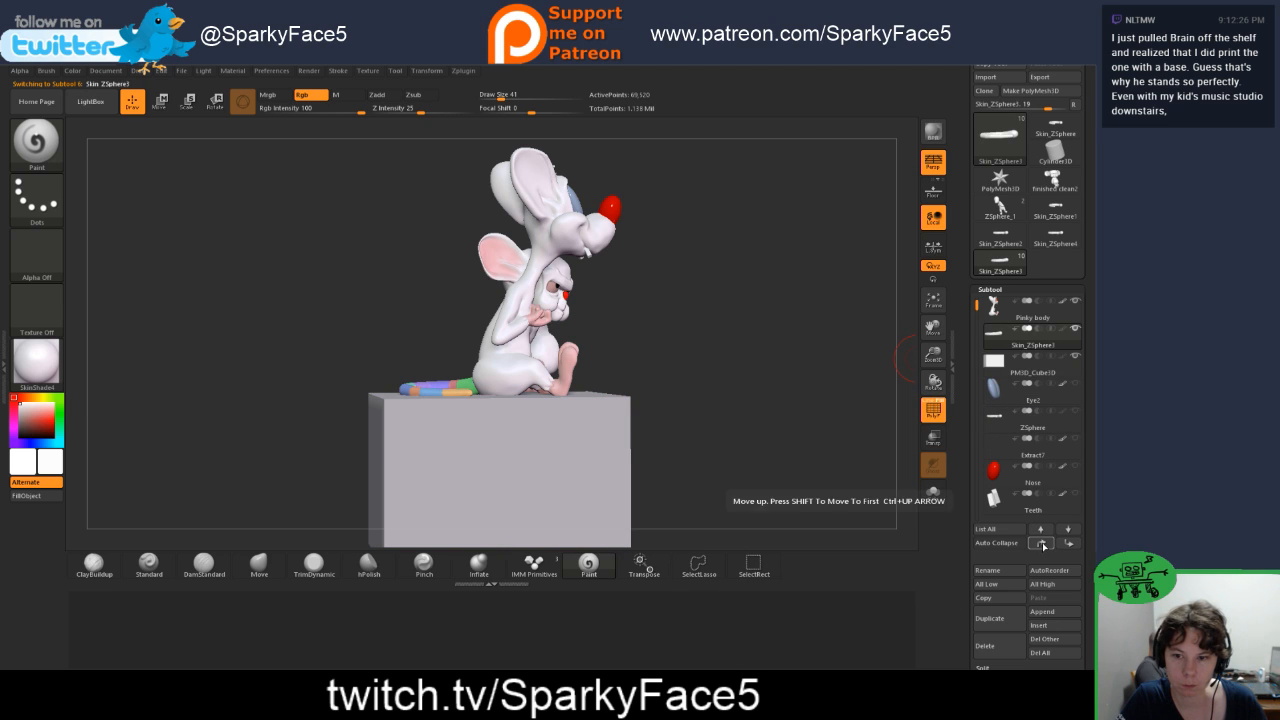
Step: Merge Pinky body with the tail skin subtool directly below it, accepting that the merge cannot be undone
{"action": "left_click", "coordinate": [998, 305]}
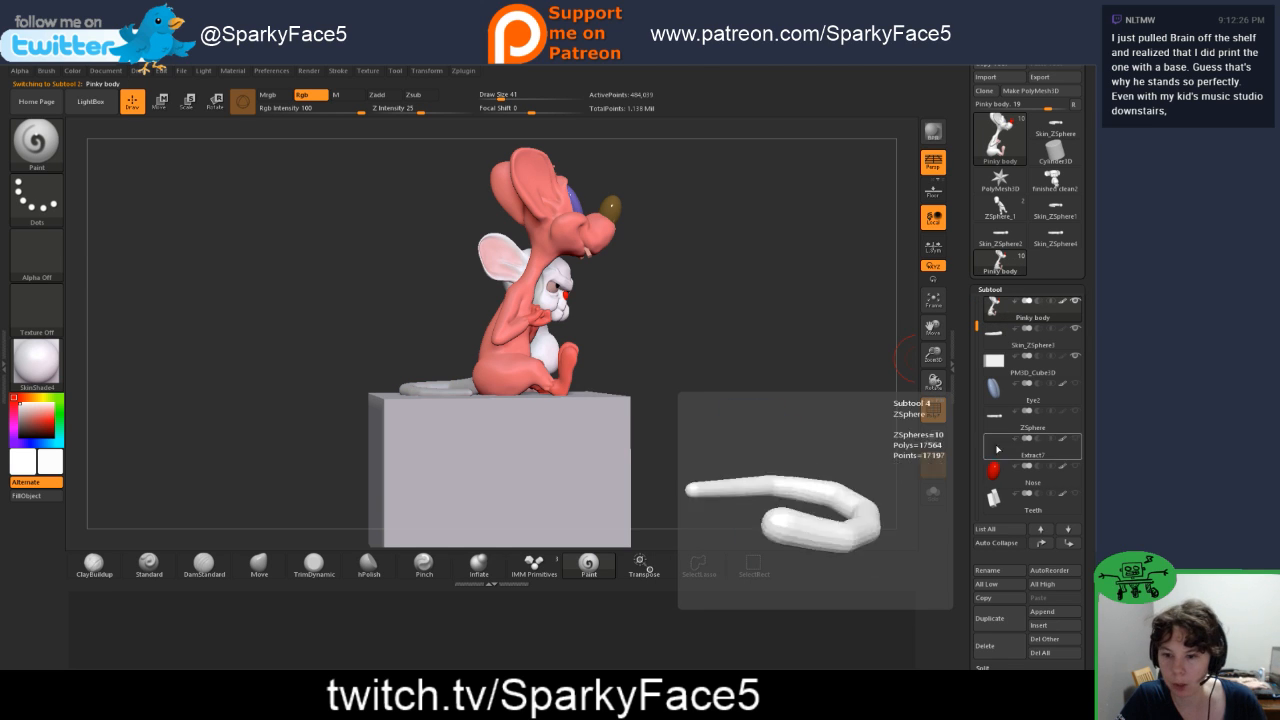
{"action": "scroll", "coordinate": [967, 507], "scroll_direction": "down", "scroll_amount": 2}
{"action": "scroll", "coordinate": [967, 507], "scroll_direction": "down", "scroll_amount": 1}
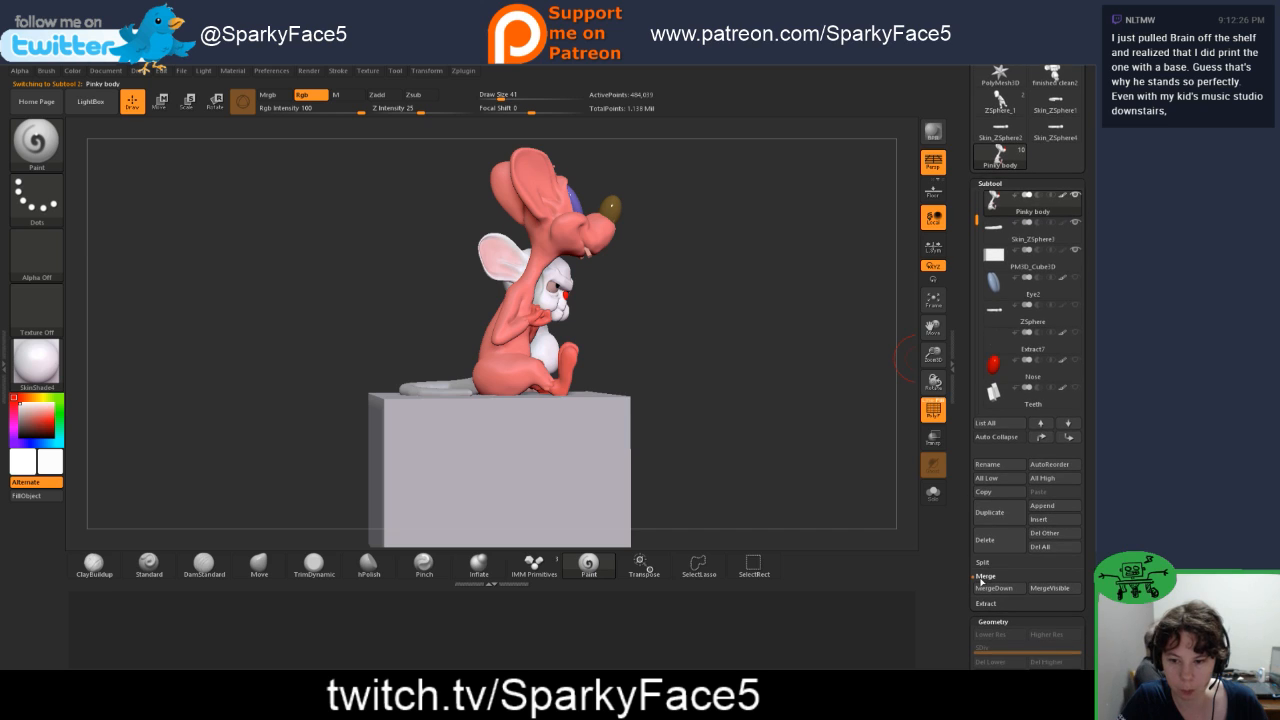
{"action": "left_click", "coordinate": [993, 588]}
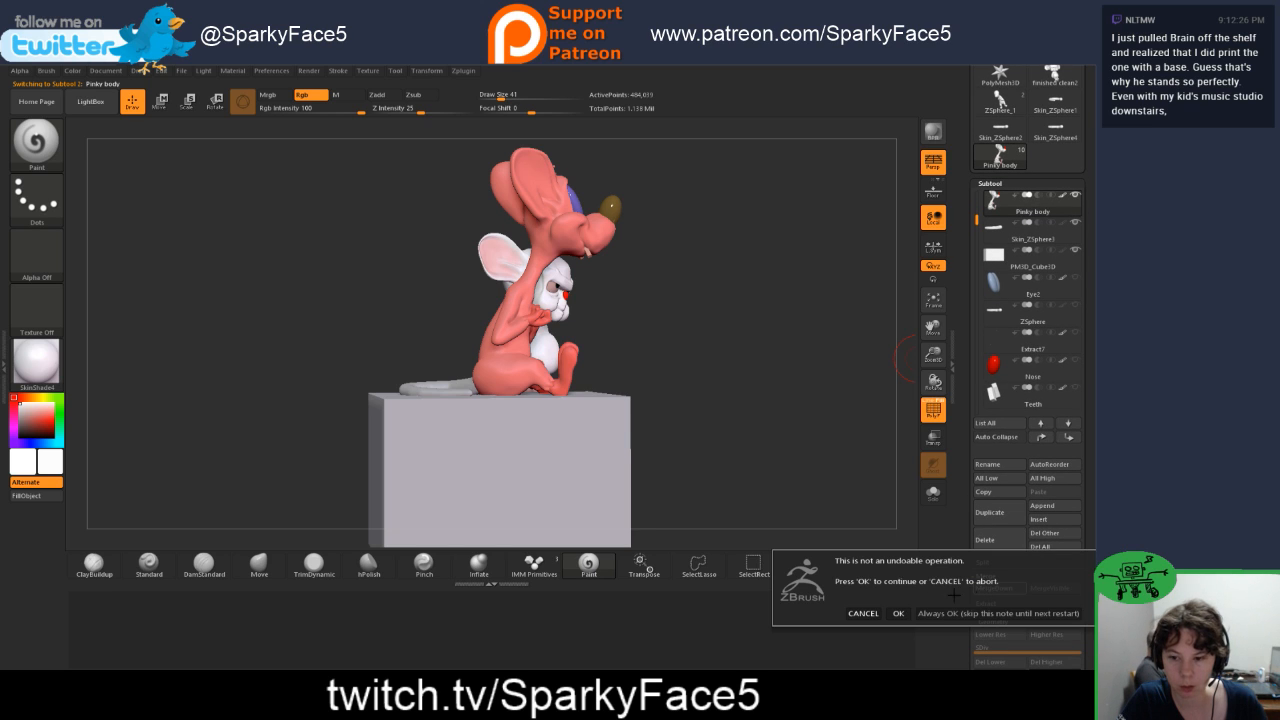
{"action": "left_click", "coordinate": [898, 613]}
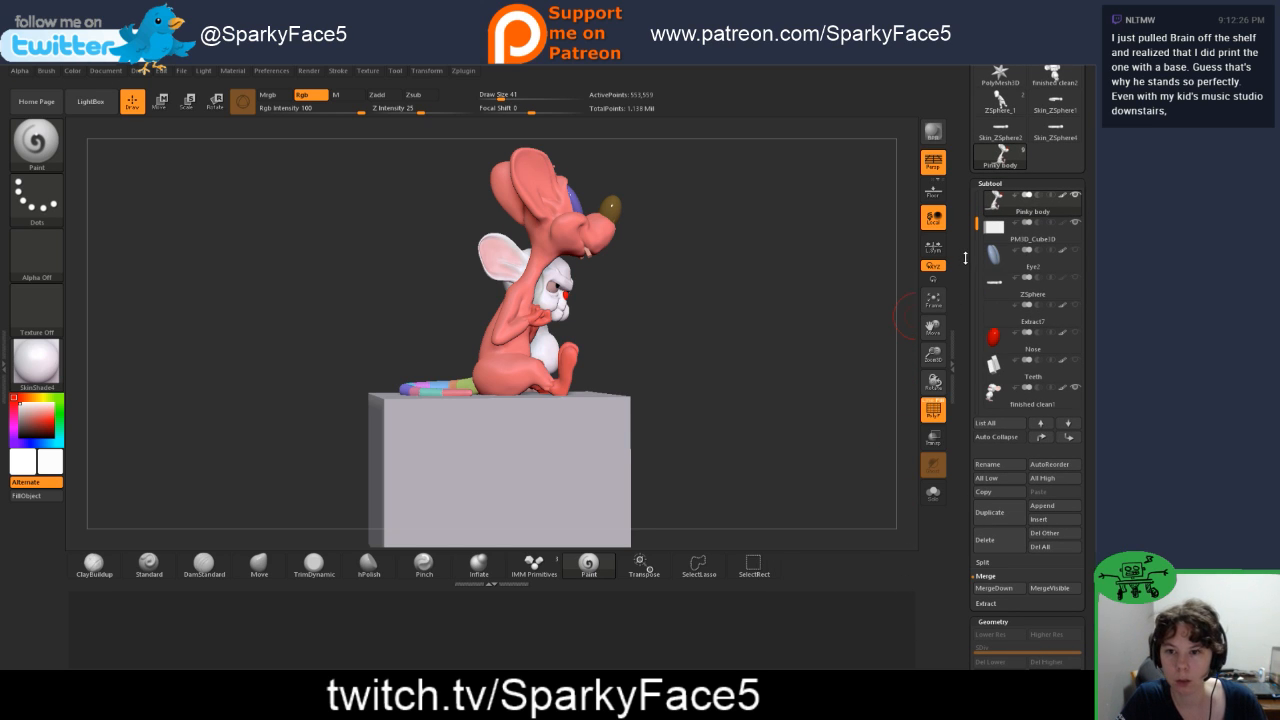
{"action": "scroll", "coordinate": [965, 258], "scroll_direction": "up", "scroll_amount": 4}
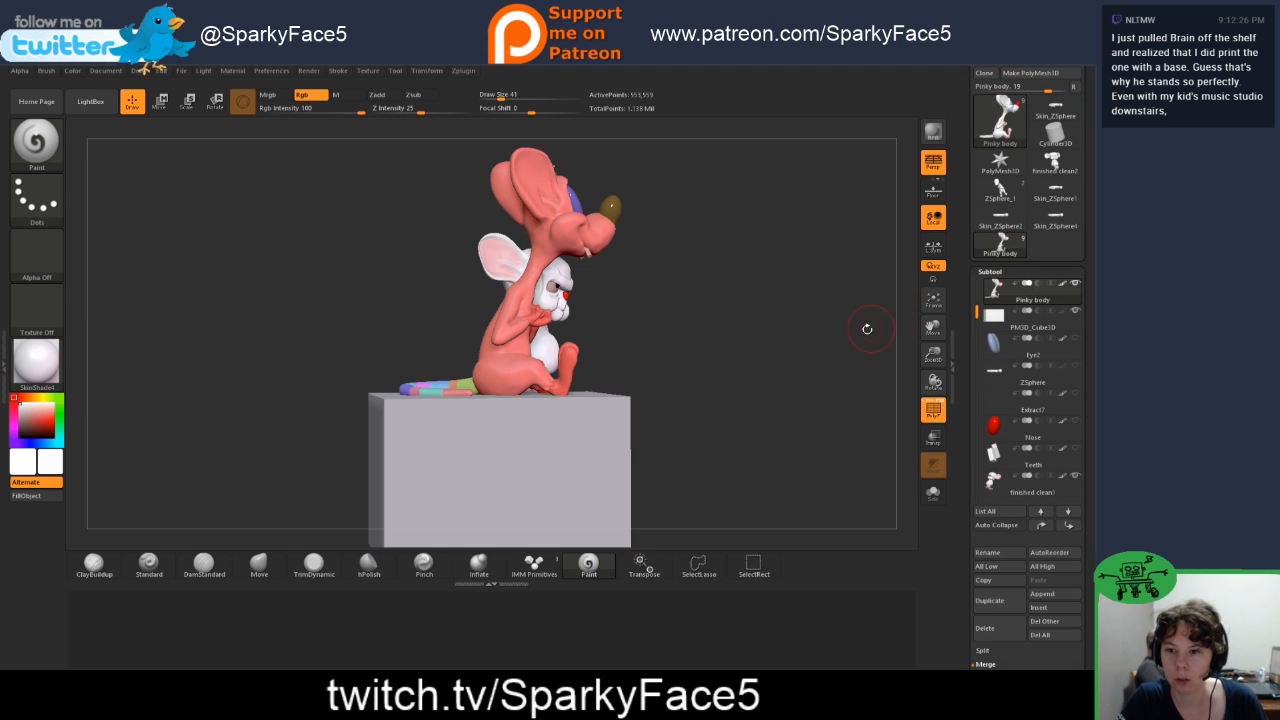
Step: Turn off the polyframe display and examine the junction between the merged tail and Pinky's body up close
{"action": "left_click_drag", "start_coordinate": [825, 337], "coordinate": [820, 369]}
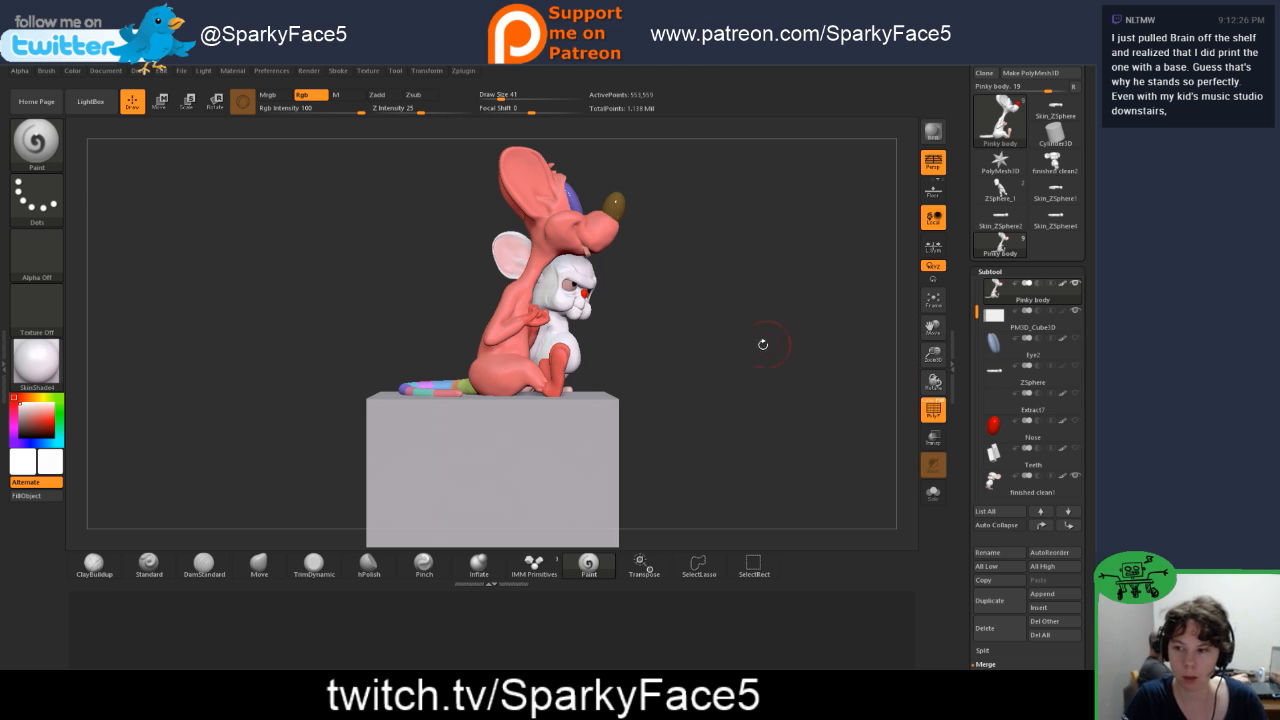
{"action": "left_click_drag", "start_coordinate": [763, 346], "coordinate": [749, 368]}
{"action": "mouse_move", "coordinate": [932, 383]}
{"action": "left_mouse_down"}
{"action": "mouse_move", "coordinate": [672, 403]}
{"action": "mouse_move", "coordinate": [774, 403]}
{"action": "left_mouse_up"}
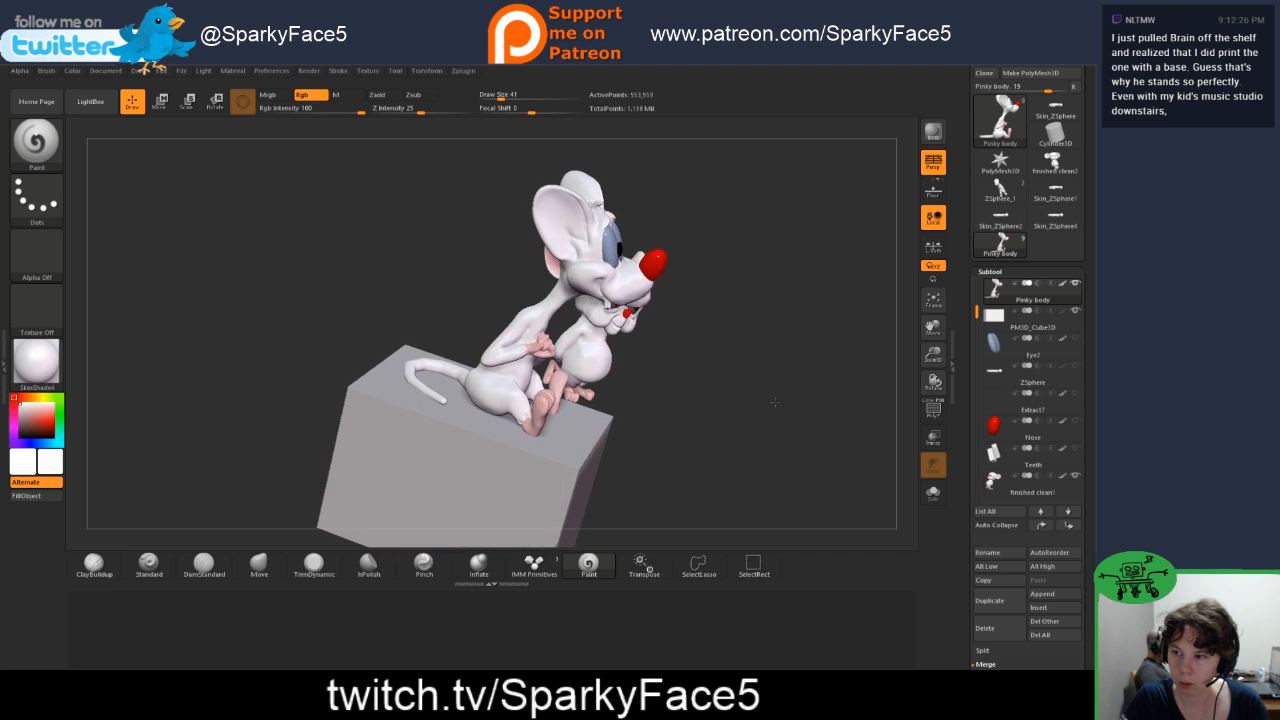
{"action": "left_click_drag", "start_coordinate": [729, 249], "coordinate": [790, 340], "text": "alt"}
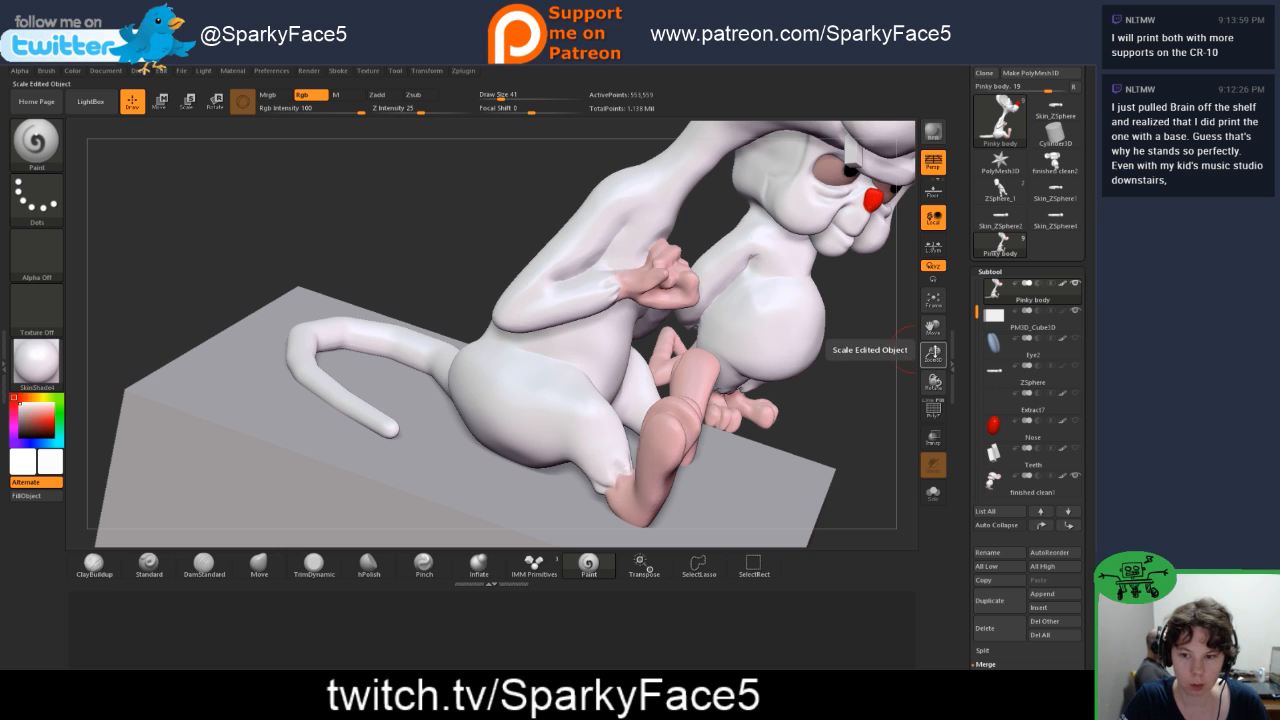
Step: Carve light creases along Pinky's brow beside the ear with the DamStandard brush at Z Intensity 14
{"action": "left_click_drag", "start_coordinate": [933, 329], "coordinate": [804, 283]}
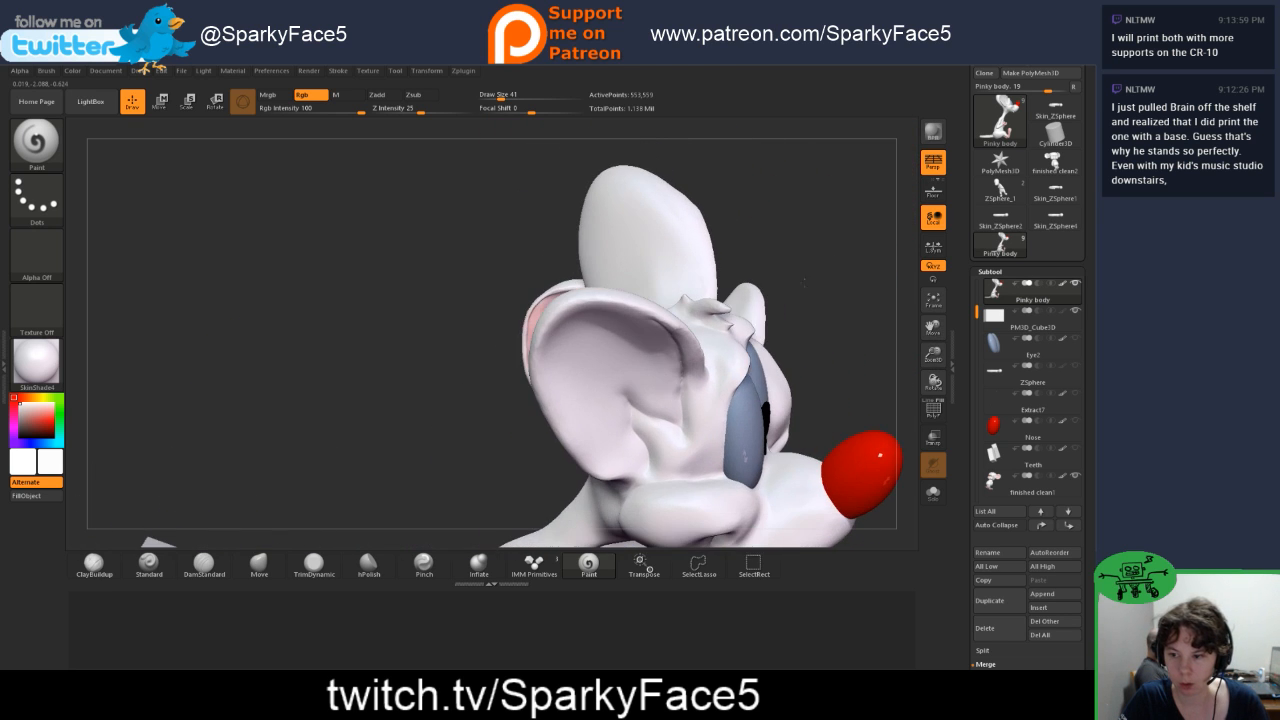
{"action": "left_click", "coordinate": [204, 564]}
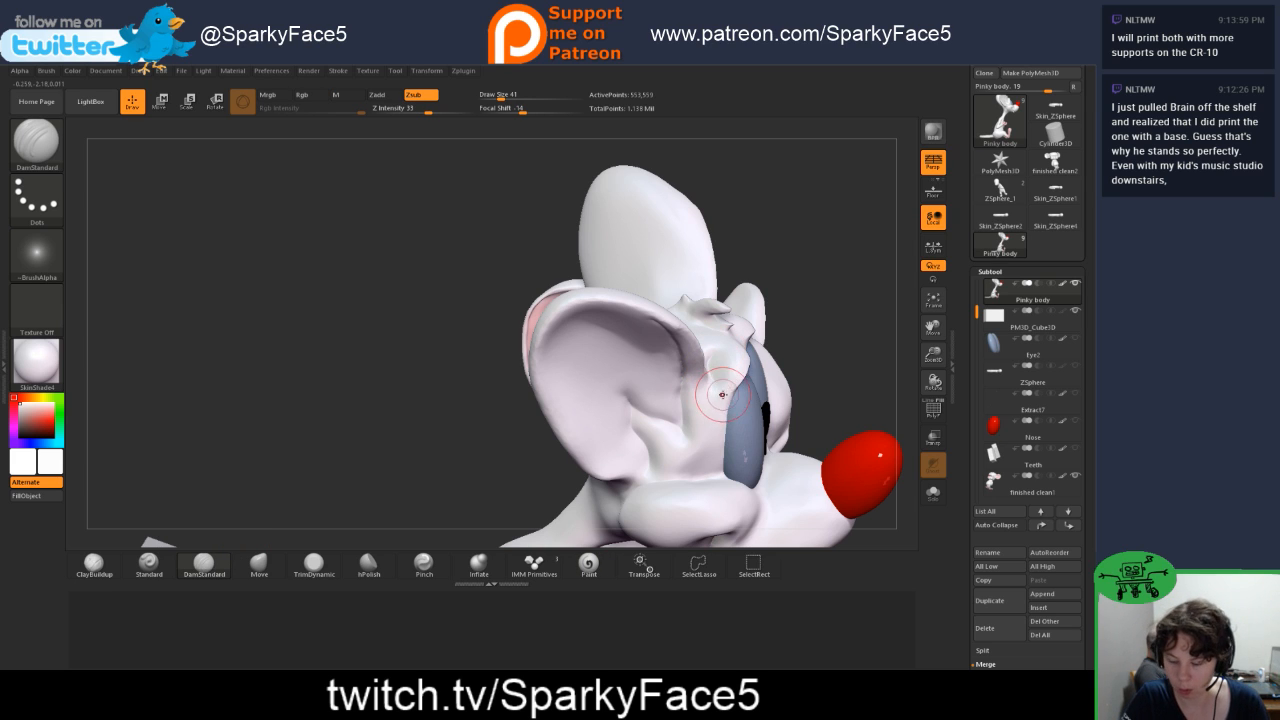
{"action": "left_click_drag", "start_coordinate": [425, 112], "coordinate": [406, 112]}
{"action": "left_click_drag", "start_coordinate": [824, 327], "coordinate": [790, 345]}
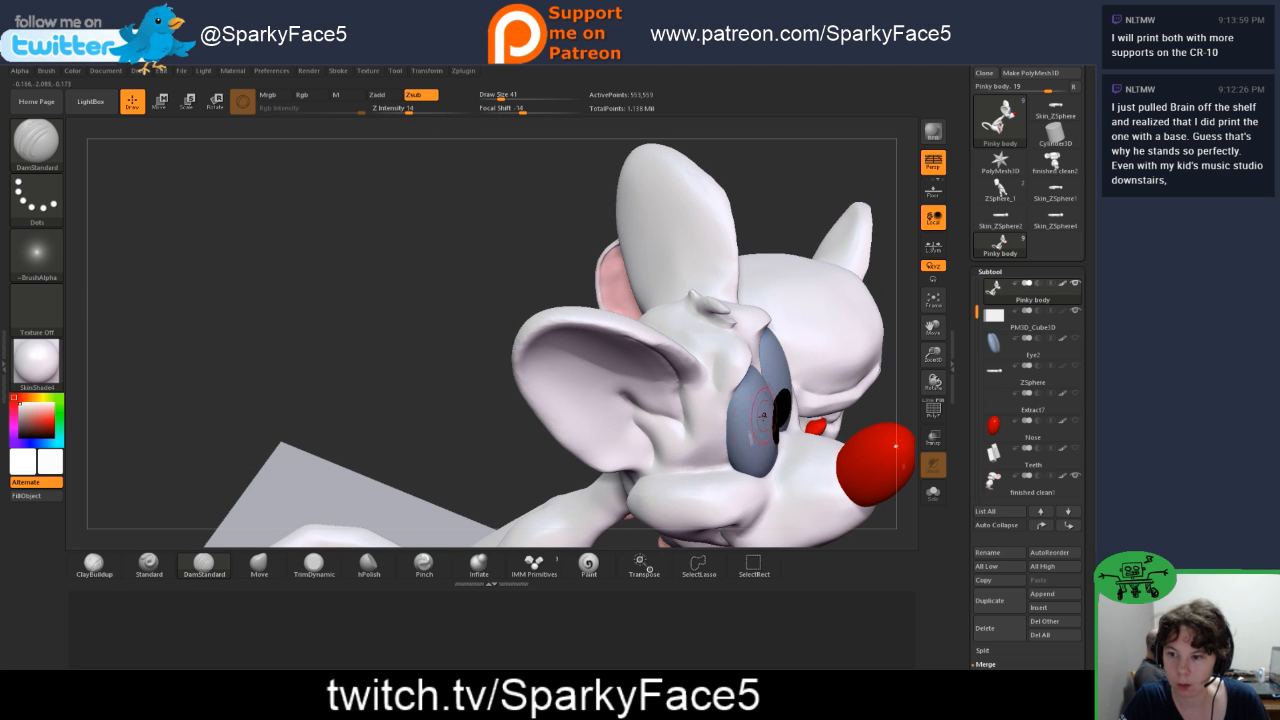
{"action": "mouse_move", "coordinate": [414, 387]}
{"action": "left_mouse_down"}
{"action": "mouse_move", "coordinate": [449, 380]}
{"action": "mouse_move", "coordinate": [431, 412]}
{"action": "mouse_move", "coordinate": [615, 450]}
{"action": "left_mouse_up"}
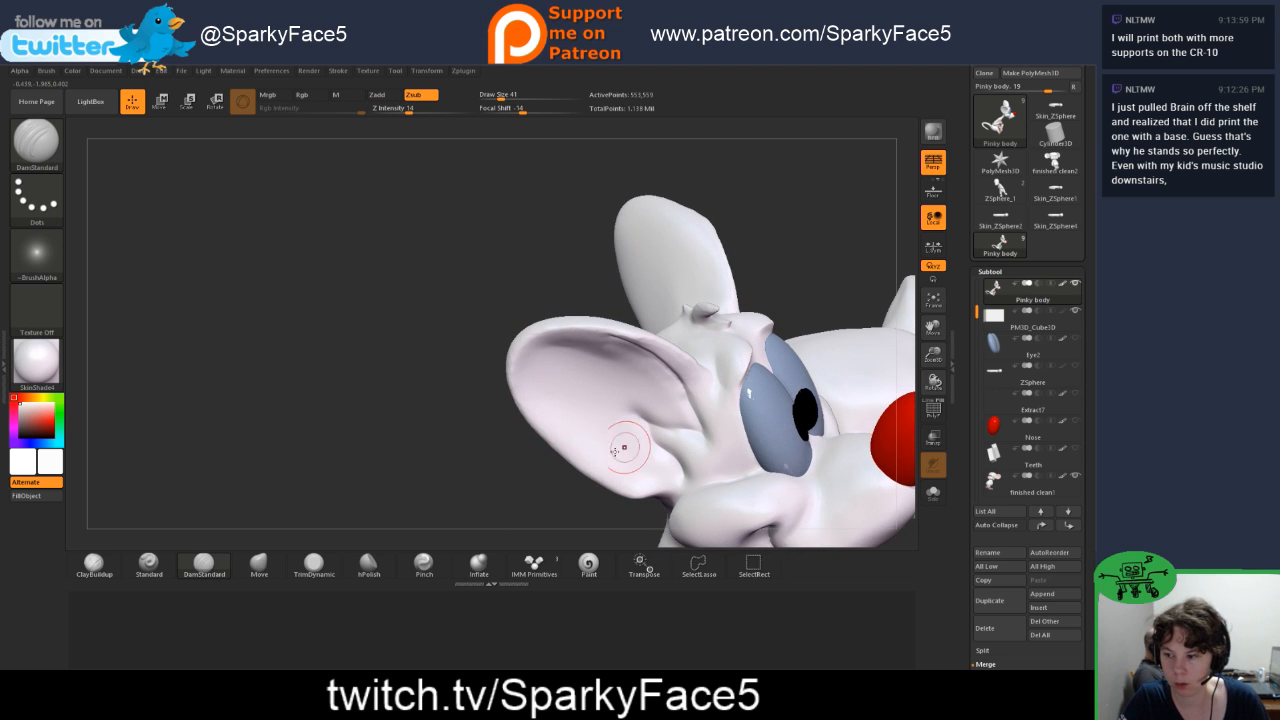
Step: Set the Pinch brush to Z Intensity 7 and display the model's polygroup colours without the wireframe lines
{"action": "left_click", "coordinate": [443, 560]}
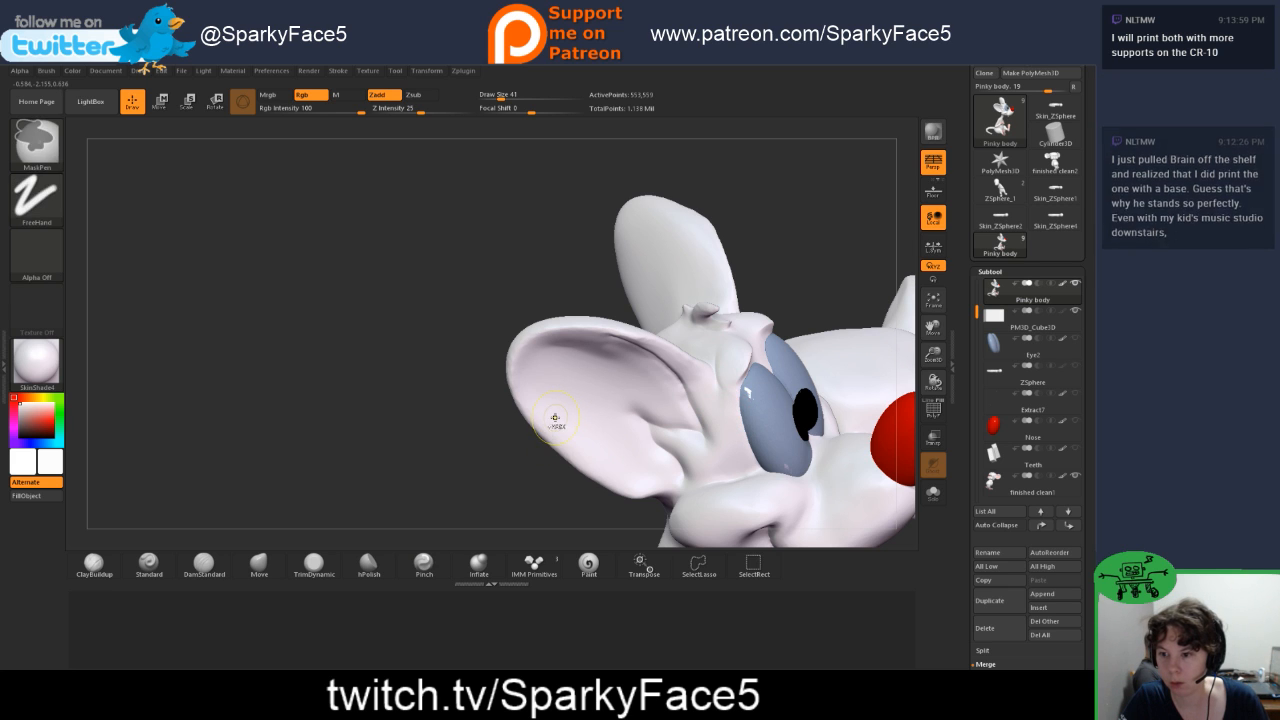
{"action": "left_click_drag", "start_coordinate": [543, 478], "coordinate": [568, 323]}
{"action": "left_click_drag", "start_coordinate": [421, 118], "coordinate": [397, 112]}
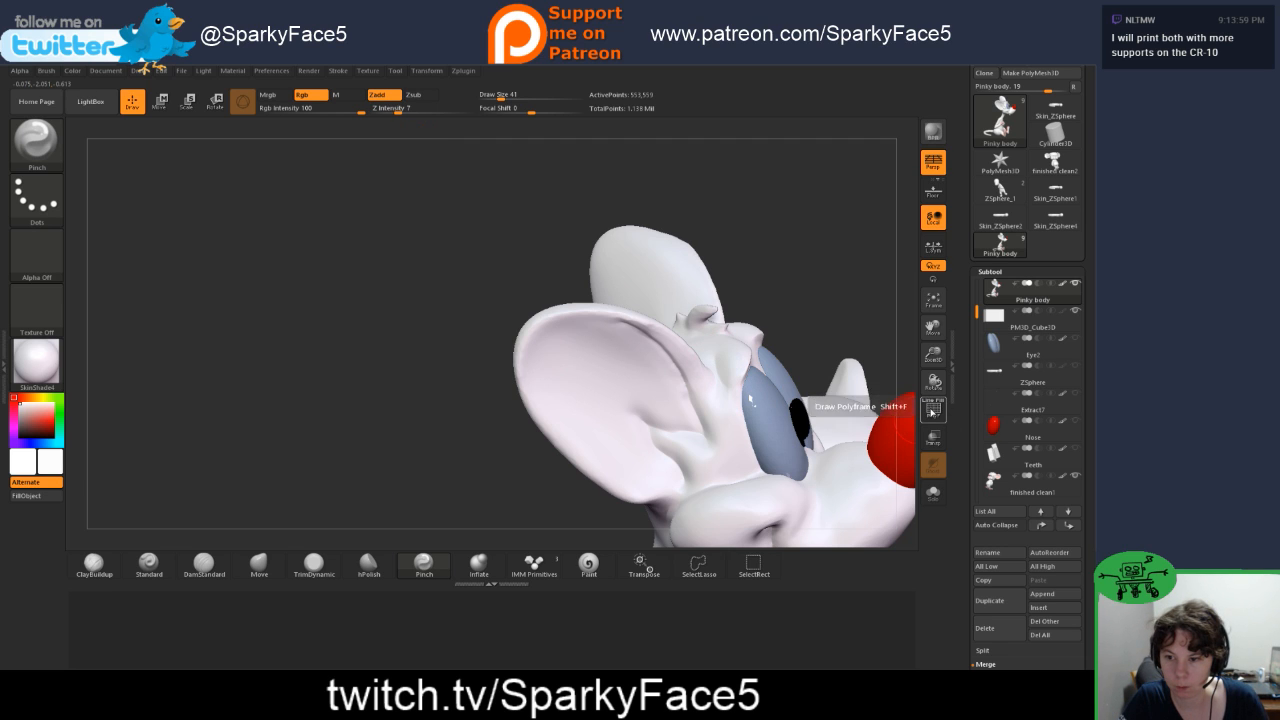
{"action": "left_click", "coordinate": [933, 410]}
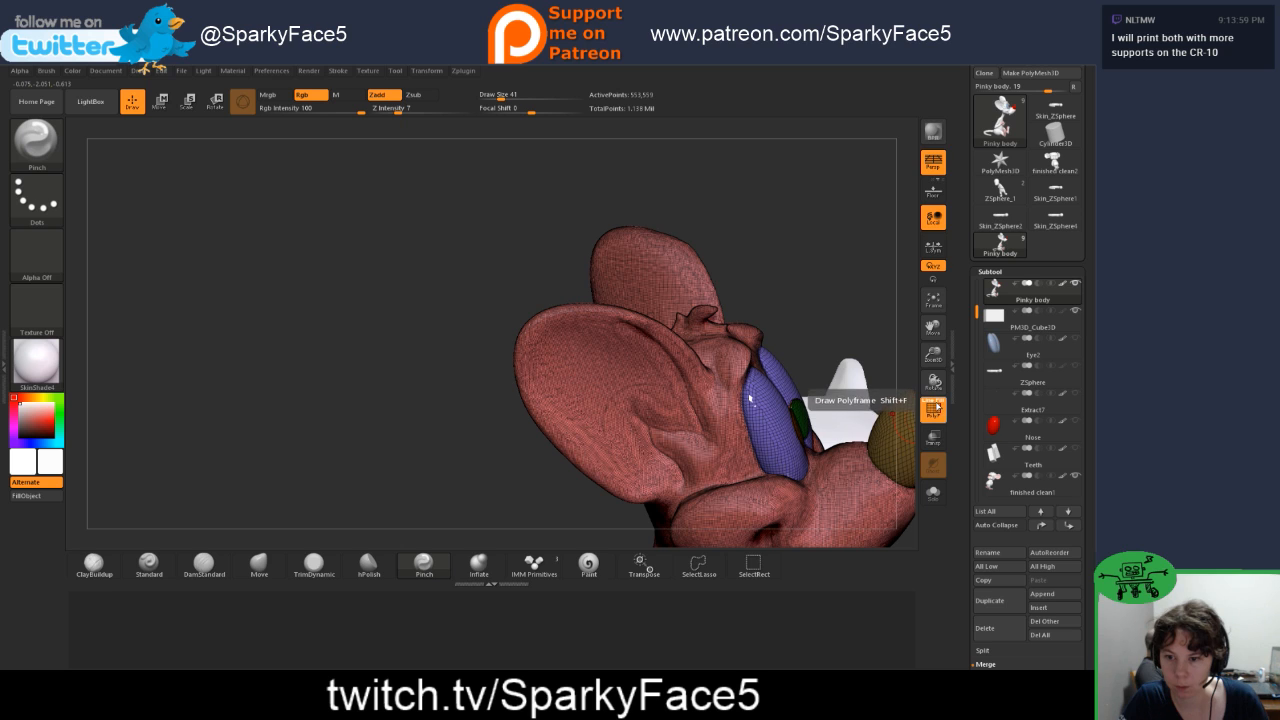
{"action": "left_click", "coordinate": [932, 411]}
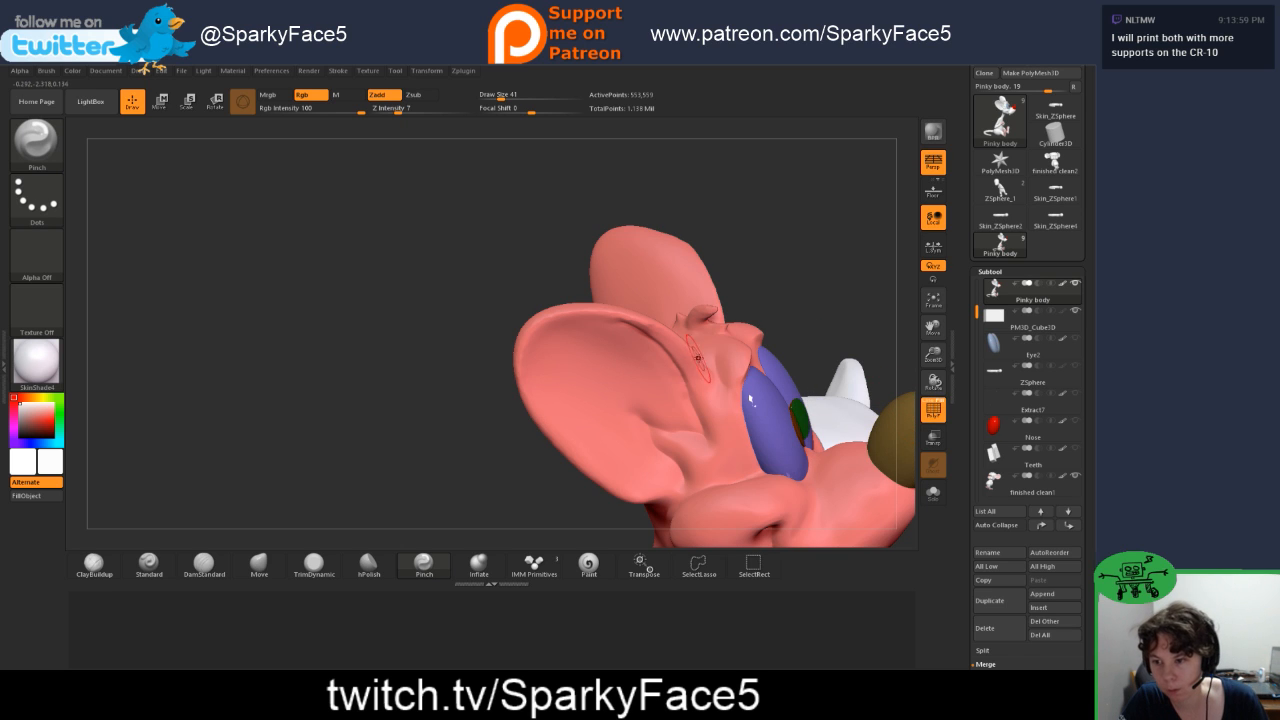
Step: Smooth the brow above Pinky's eyes and carve creases along it with the DamStandard brush
{"action": "key", "text": "shift"}
{"action": "left_click_drag", "start_coordinate": [716, 362], "coordinate": [732, 392], "text": "shift"}
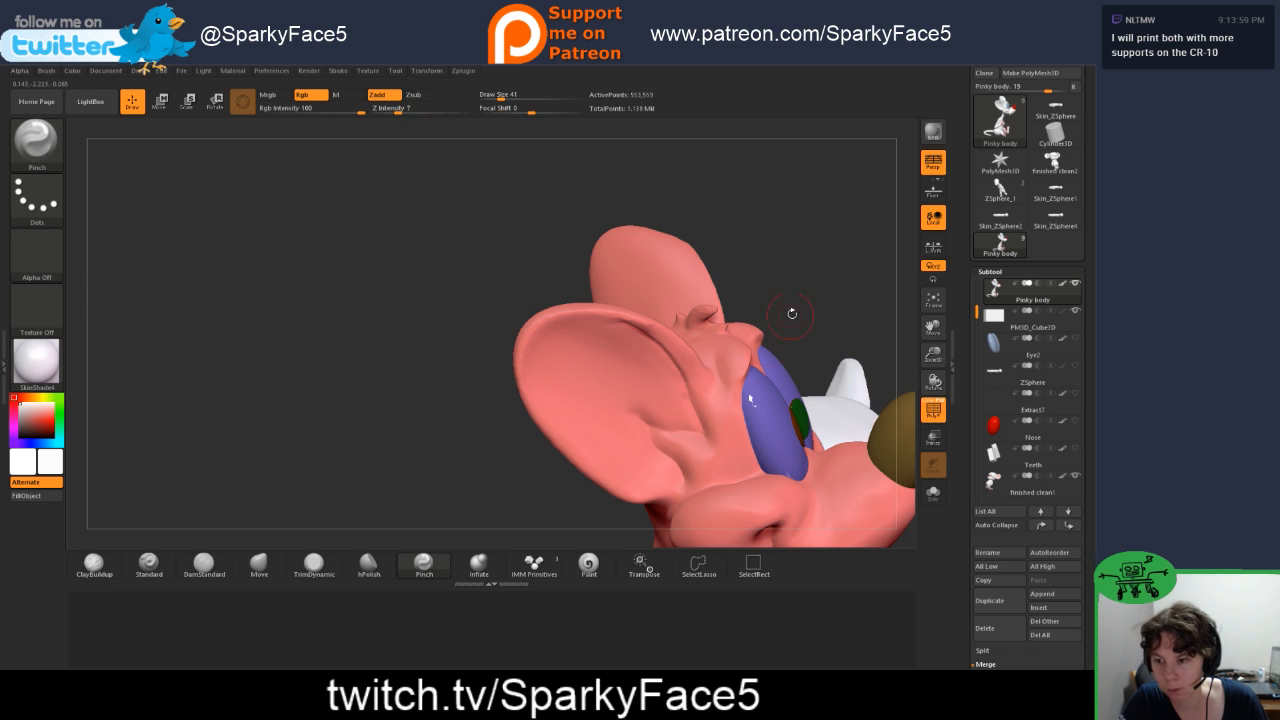
{"action": "left_click_drag", "start_coordinate": [791, 314], "coordinate": [450, 400]}
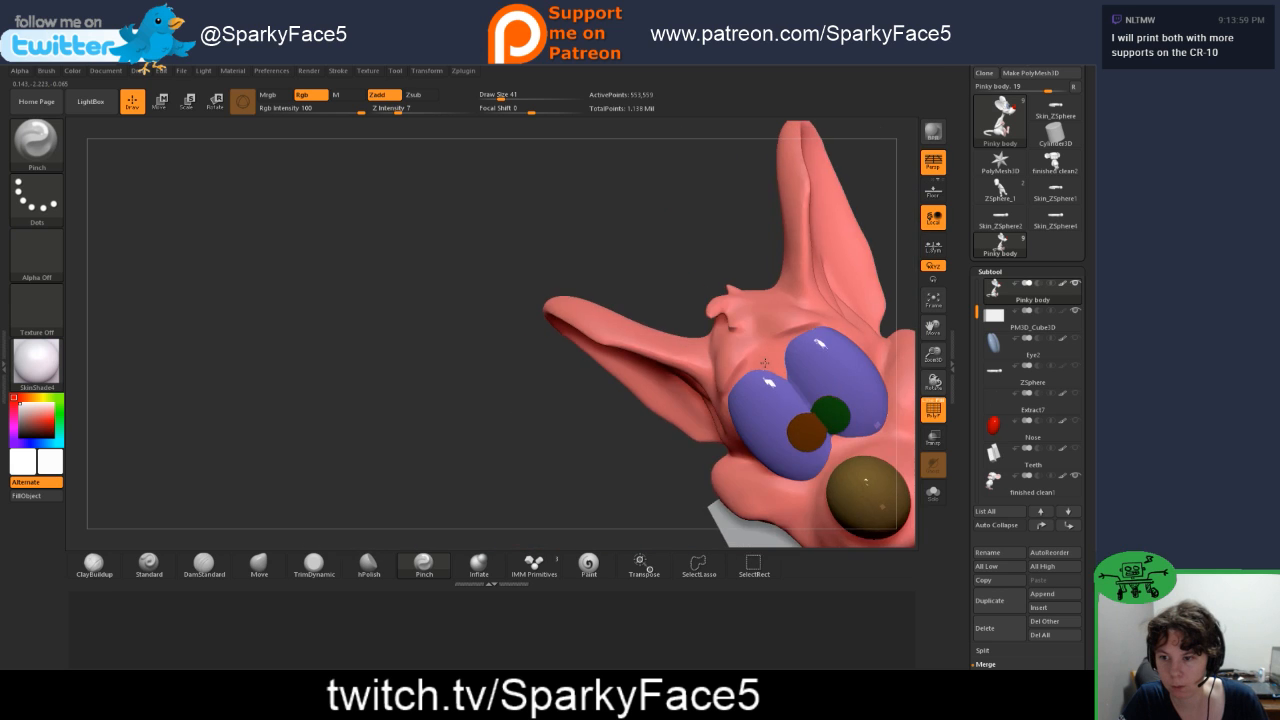
{"action": "right_click_drag", "start_coordinate": [765, 363], "coordinate": [724, 368]}
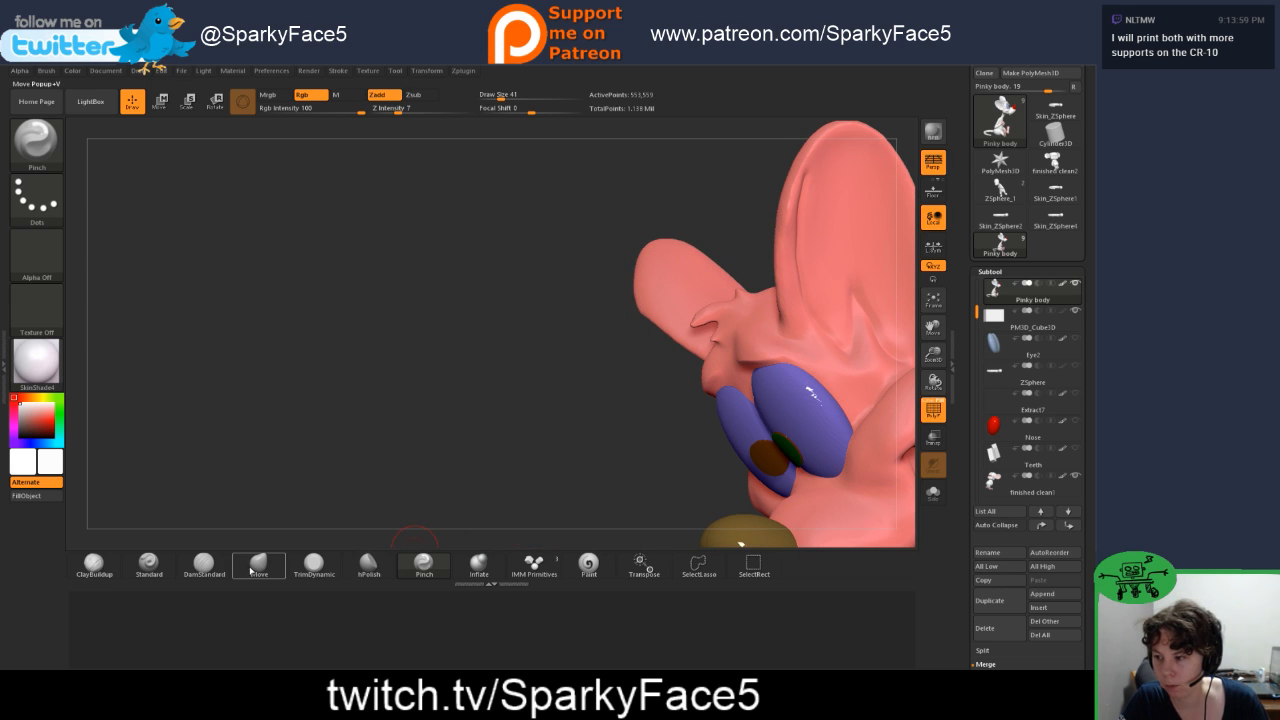
{"action": "left_click", "coordinate": [204, 562]}
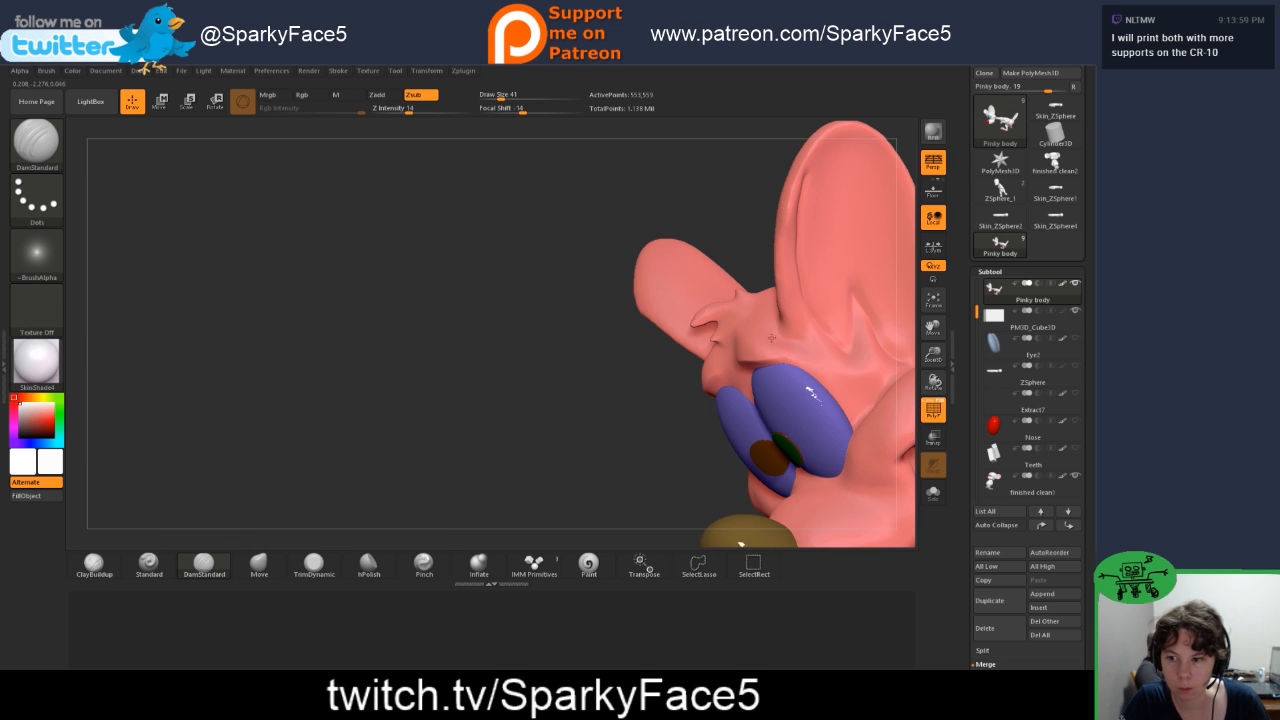
{"action": "mouse_move", "coordinate": [612, 404]}
{"action": "left_mouse_down"}
{"action": "mouse_move", "coordinate": [815, 412]}
{"action": "mouse_move", "coordinate": [619, 411]}
{"action": "left_mouse_up"}
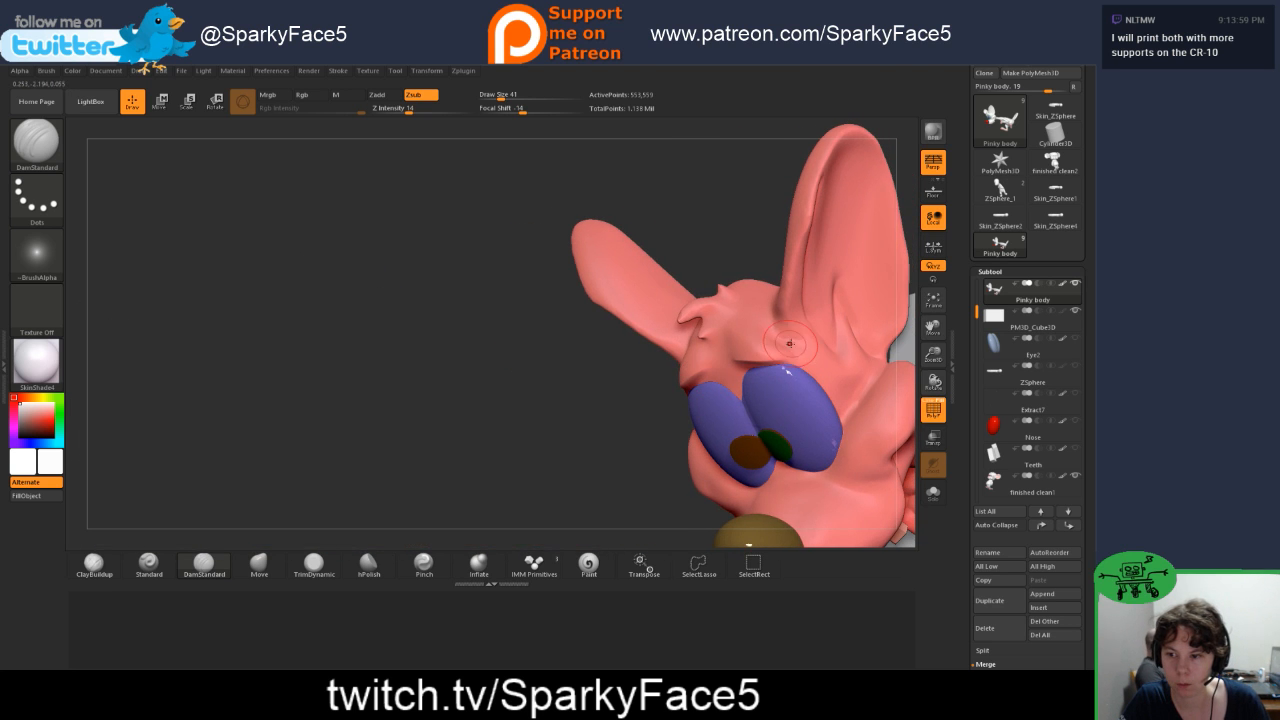
Step: Sharpen the brow creases above both of Pinky's eyes with the Pinch brush, working from both sides of the head
{"action": "left_click", "coordinate": [424, 563]}
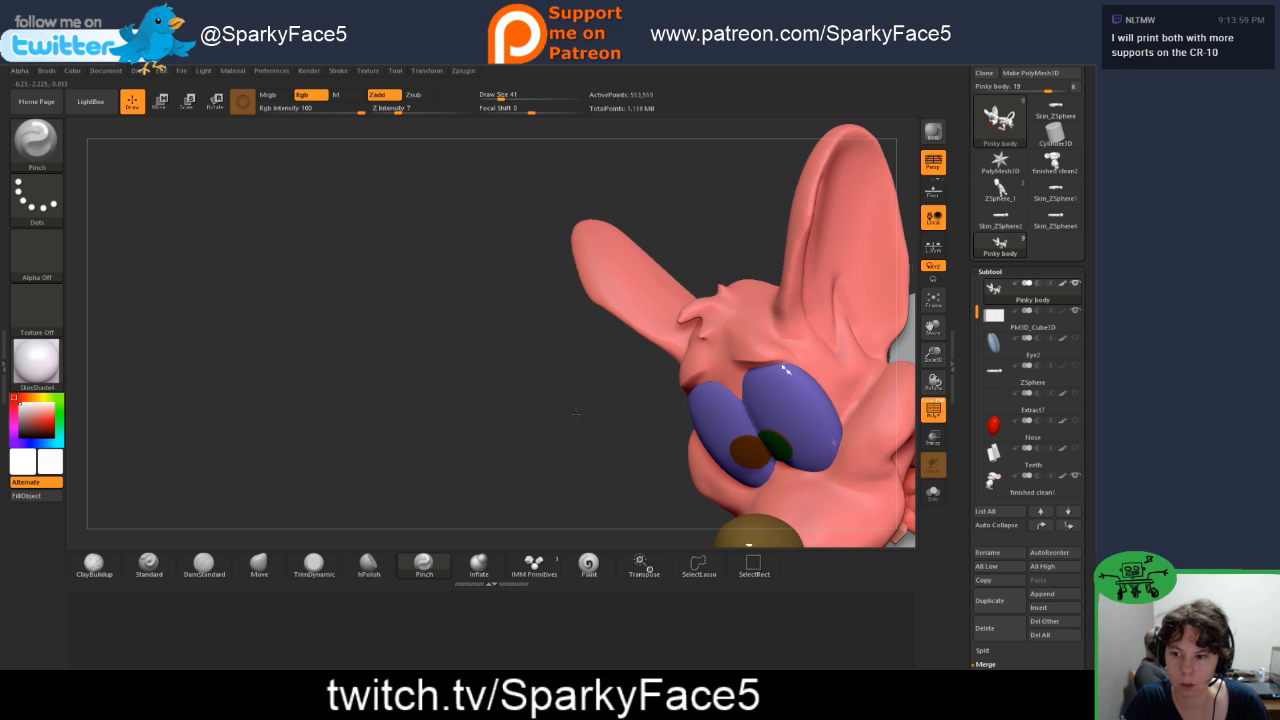
{"action": "mouse_move", "coordinate": [577, 413]}
{"action": "left_mouse_down"}
{"action": "mouse_move", "coordinate": [537, 443]}
{"action": "mouse_move", "coordinate": [619, 362]}
{"action": "left_mouse_up"}
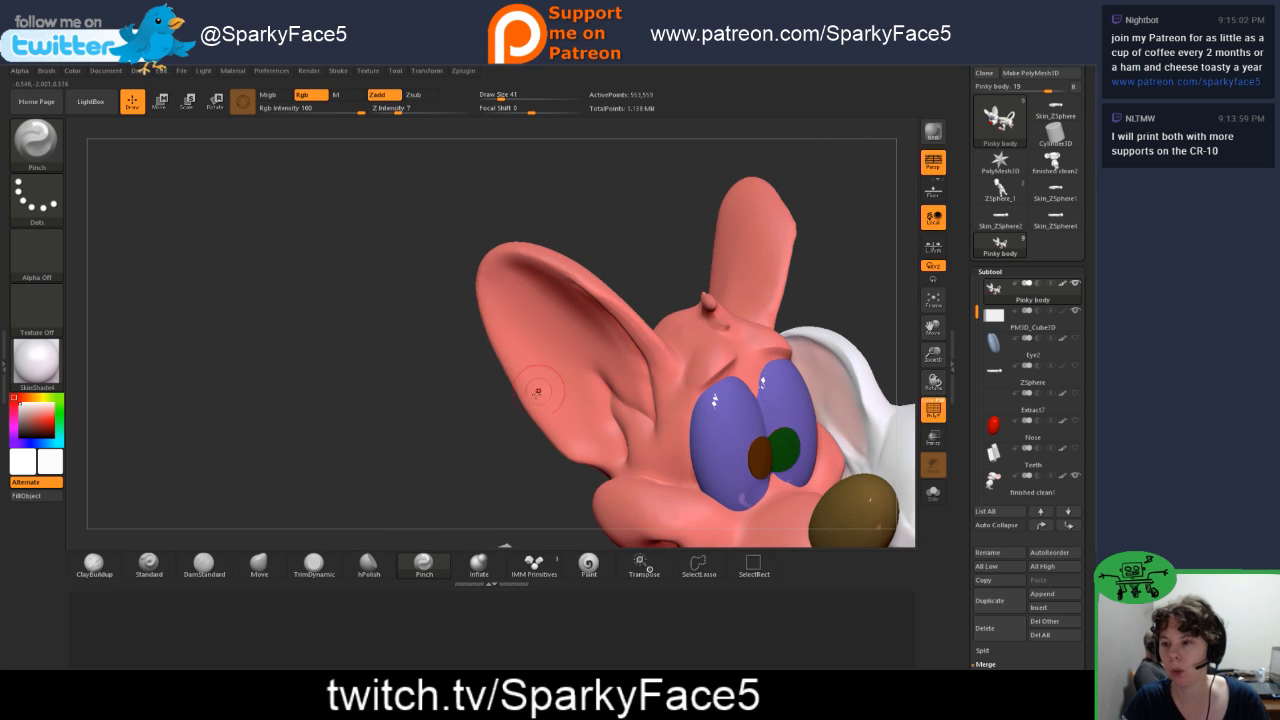
{"action": "left_click_drag", "start_coordinate": [476, 443], "coordinate": [490, 444]}
{"action": "mouse_move", "coordinate": [567, 412]}
{"action": "left_mouse_down"}
{"action": "mouse_move", "coordinate": [665, 395]}
{"action": "mouse_move", "coordinate": [588, 391]}
{"action": "left_mouse_up"}
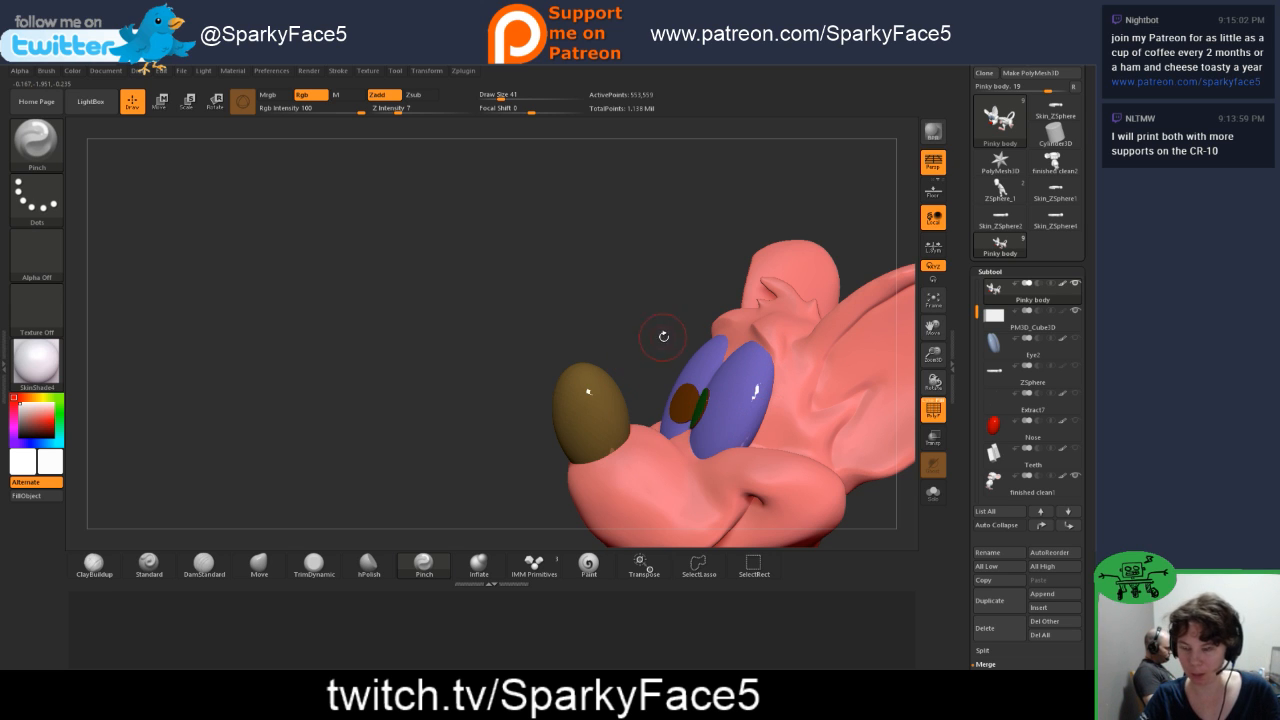
{"action": "mouse_move", "coordinate": [655, 348]}
{"action": "left_mouse_down"}
{"action": "mouse_move", "coordinate": [636, 352]}
{"action": "mouse_move", "coordinate": [703, 366]}
{"action": "mouse_move", "coordinate": [695, 378]}
{"action": "left_mouse_up"}
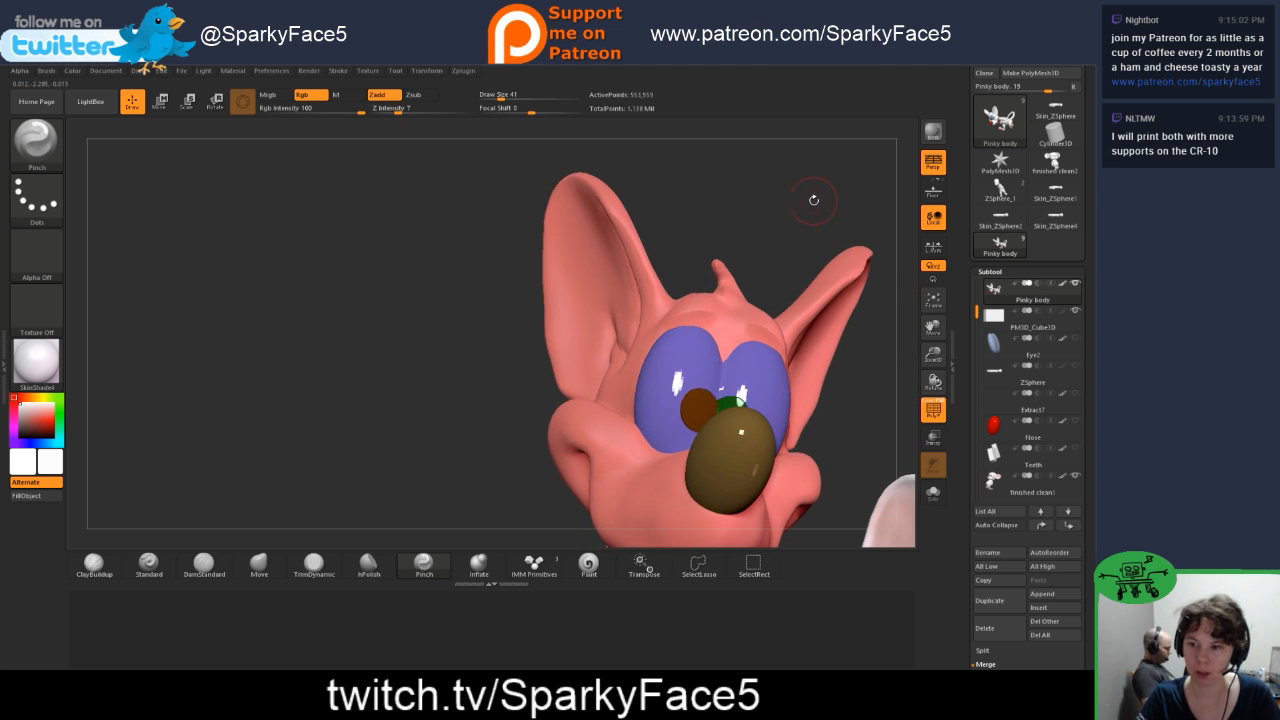
{"action": "left_click_drag", "start_coordinate": [813, 200], "coordinate": [794, 237]}
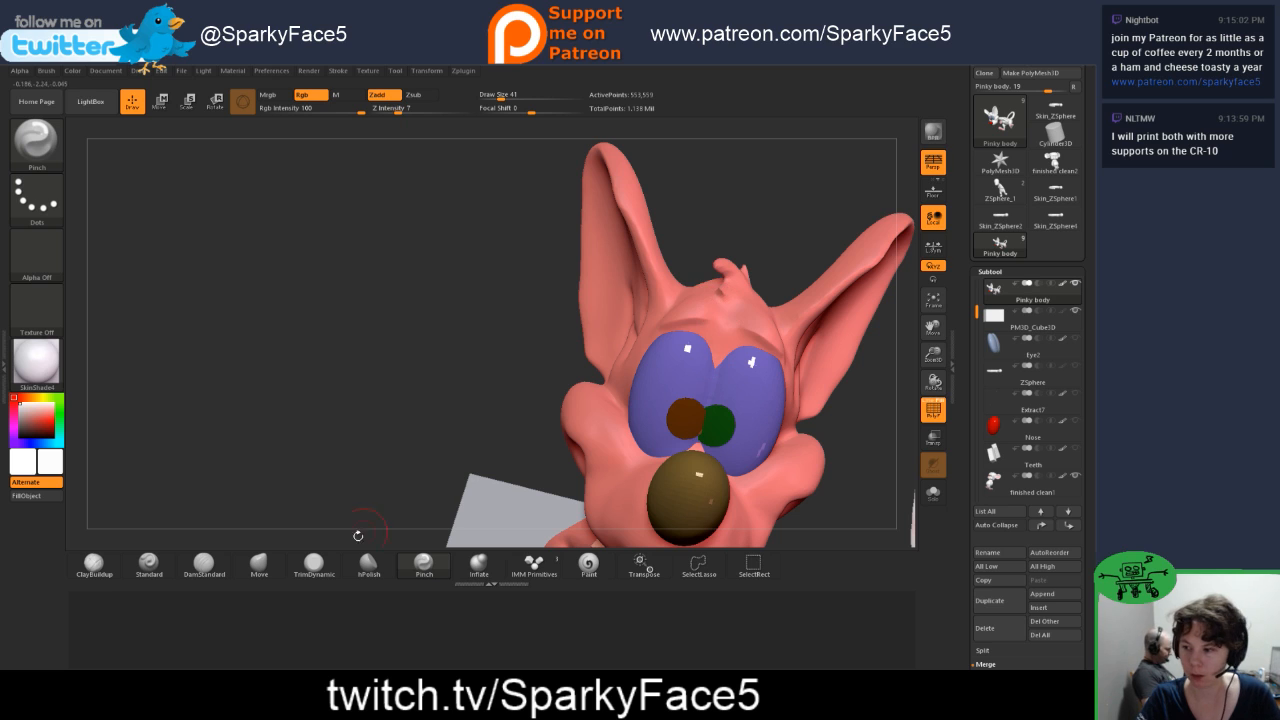
Step: Carve the crease at the middle of the brow with DamStandard, and refine it by pinching and smoothing
{"action": "left_click", "coordinate": [210, 568]}
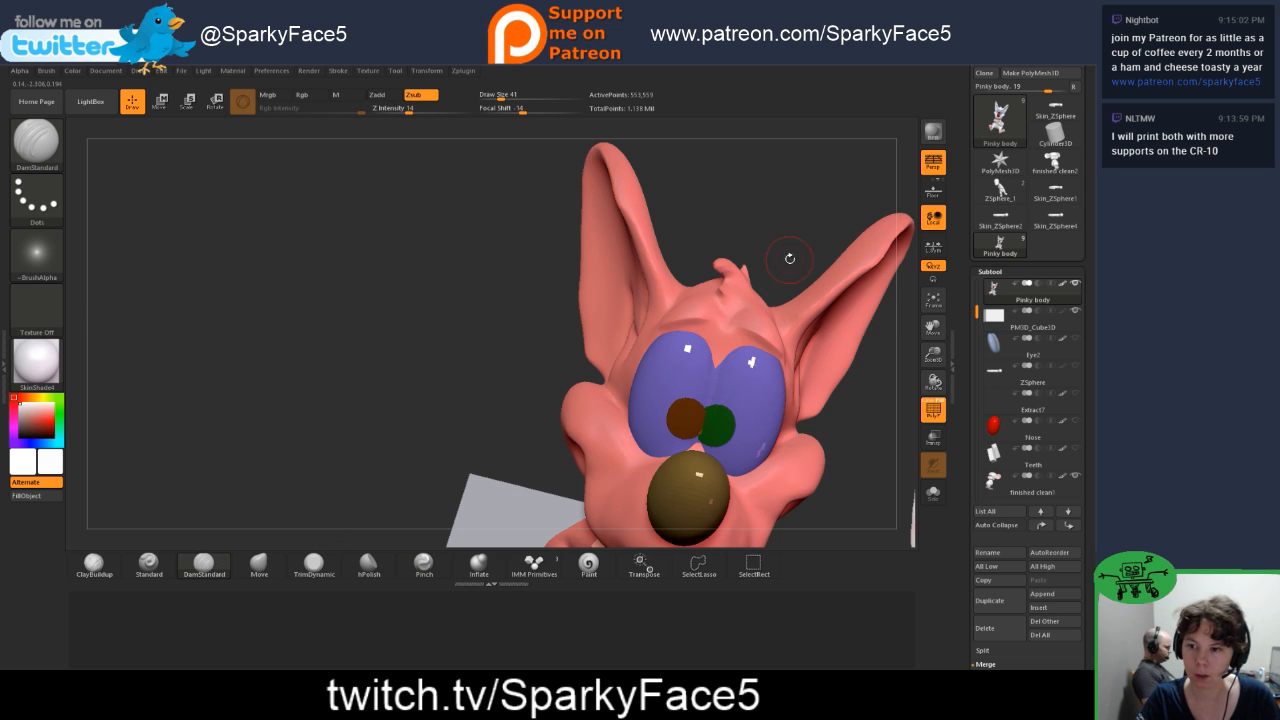
{"action": "left_click_drag", "start_coordinate": [790, 258], "coordinate": [713, 340]}
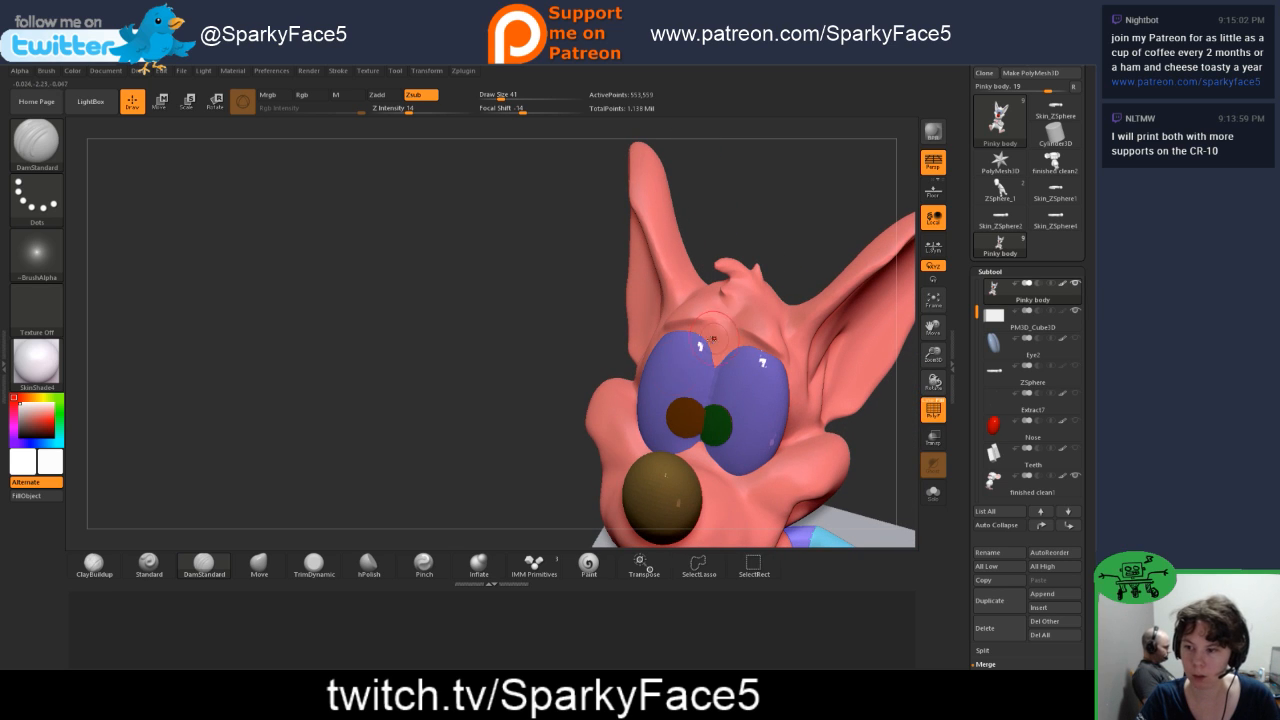
{"action": "left_click", "coordinate": [415, 568]}
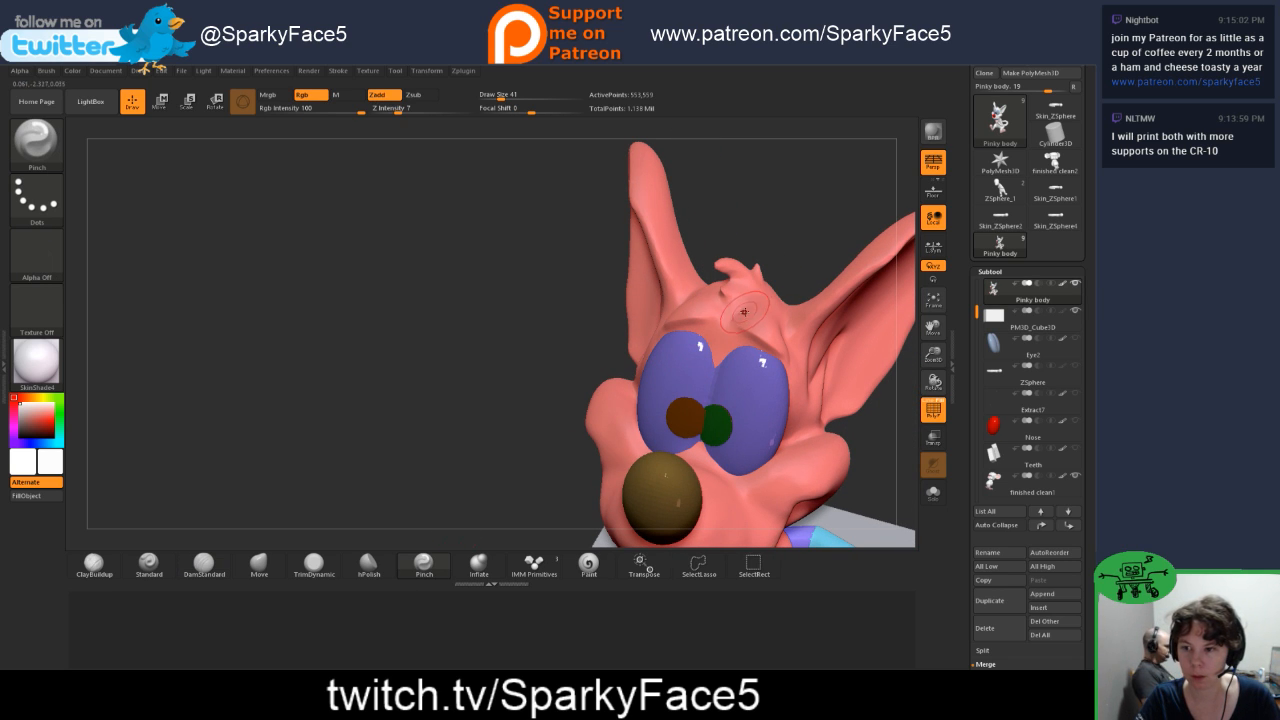
{"action": "key", "text": "shift"}
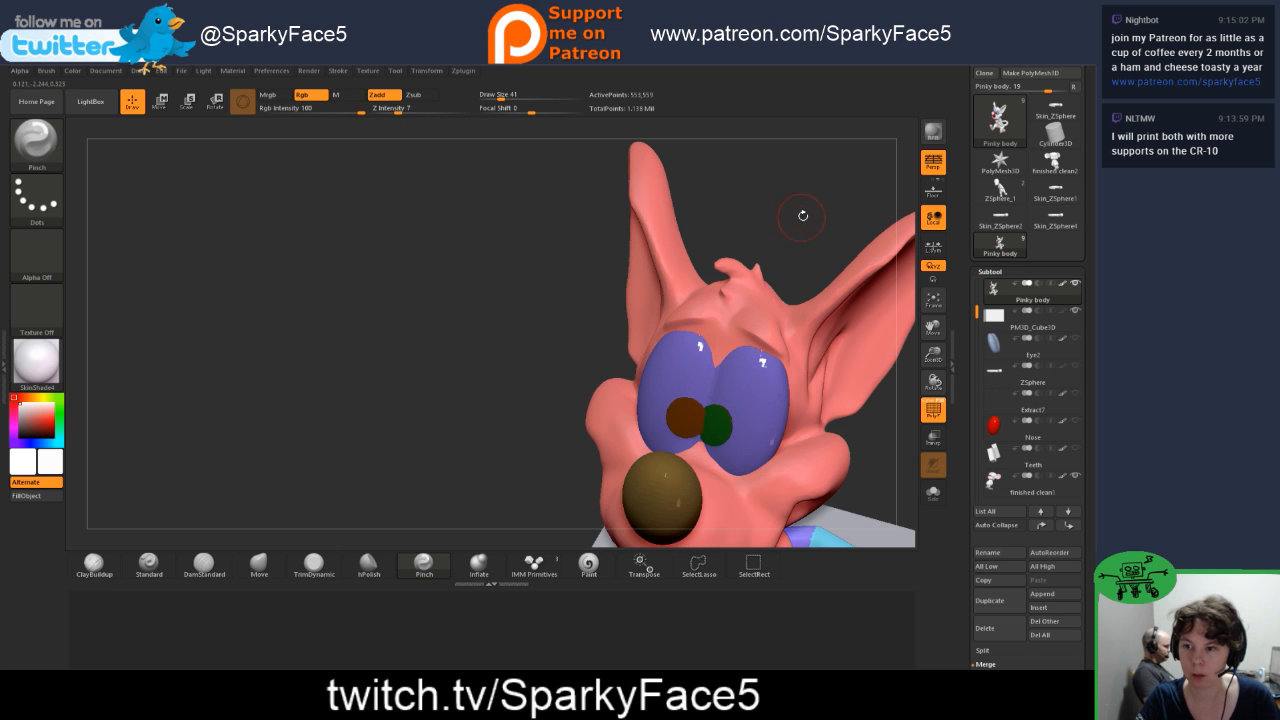
{"action": "mouse_move", "coordinate": [803, 217]}
{"action": "left_mouse_down"}
{"action": "mouse_move", "coordinate": [722, 213]}
{"action": "mouse_move", "coordinate": [803, 191]}
{"action": "left_mouse_up"}
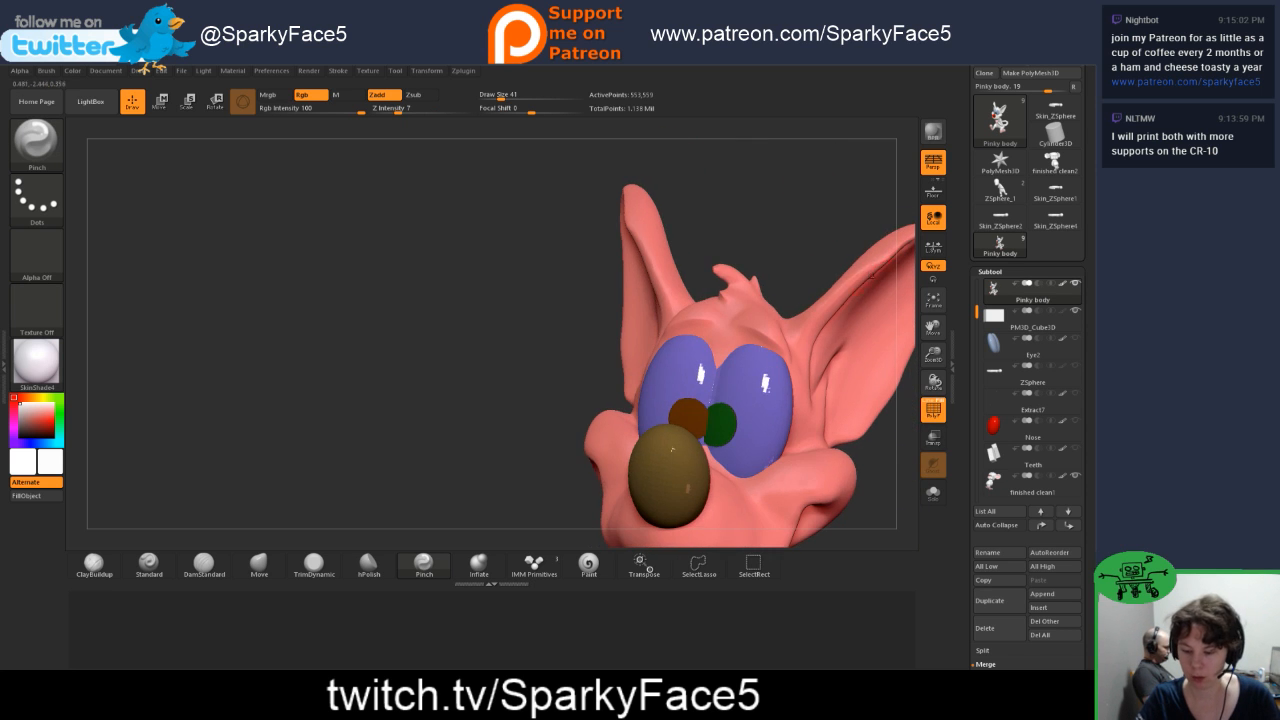
Step: Deepen the folds above Pinky's eyes with the DamStandard brush and smooth the forehead around them
{"action": "key", "text": "f"}
{"action": "mouse_move", "coordinate": [762, 285]}
{"action": "left_mouse_down"}
{"action": "mouse_move", "coordinate": [808, 294]}
{"action": "mouse_move", "coordinate": [754, 314]}
{"action": "mouse_move", "coordinate": [760, 302]}
{"action": "left_mouse_up"}
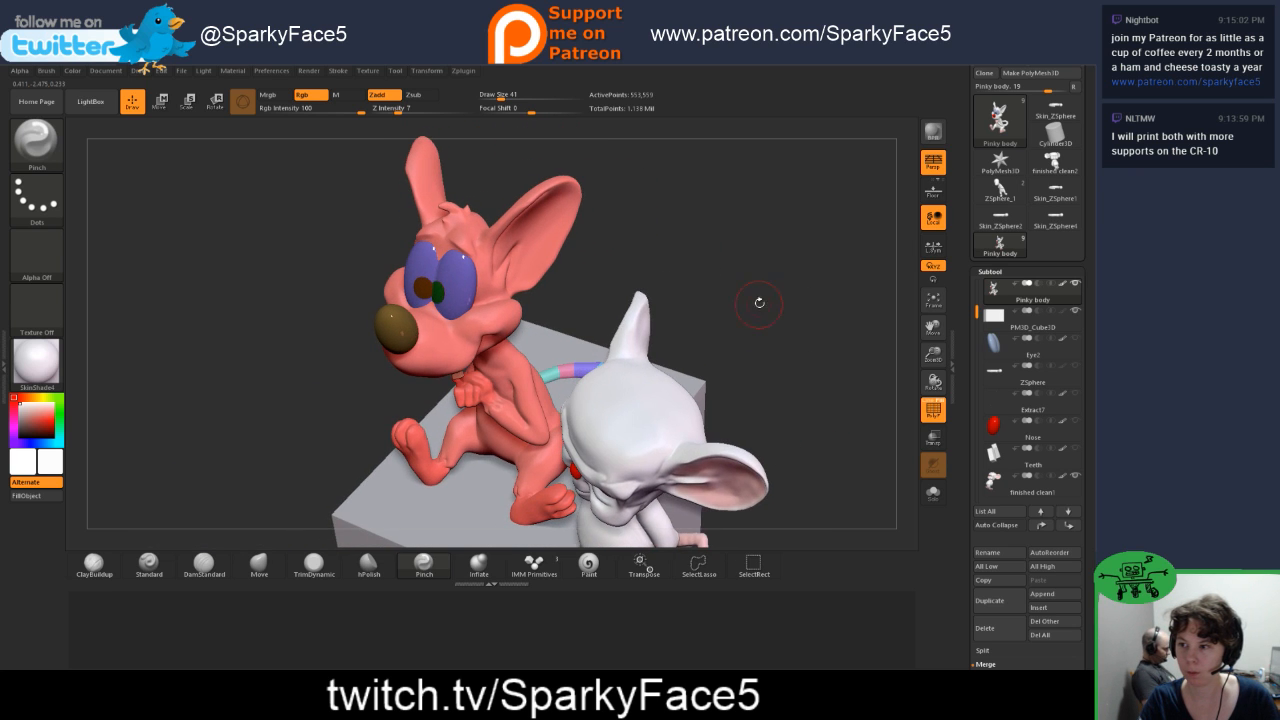
{"action": "mouse_move", "coordinate": [618, 273]}
{"action": "left_mouse_down", "text": "alt"}
{"action": "mouse_move", "coordinate": [701, 262]}
{"action": "mouse_move", "coordinate": [704, 326]}
{"action": "mouse_move", "coordinate": [744, 452]}
{"action": "left_mouse_up", "text": "alt"}
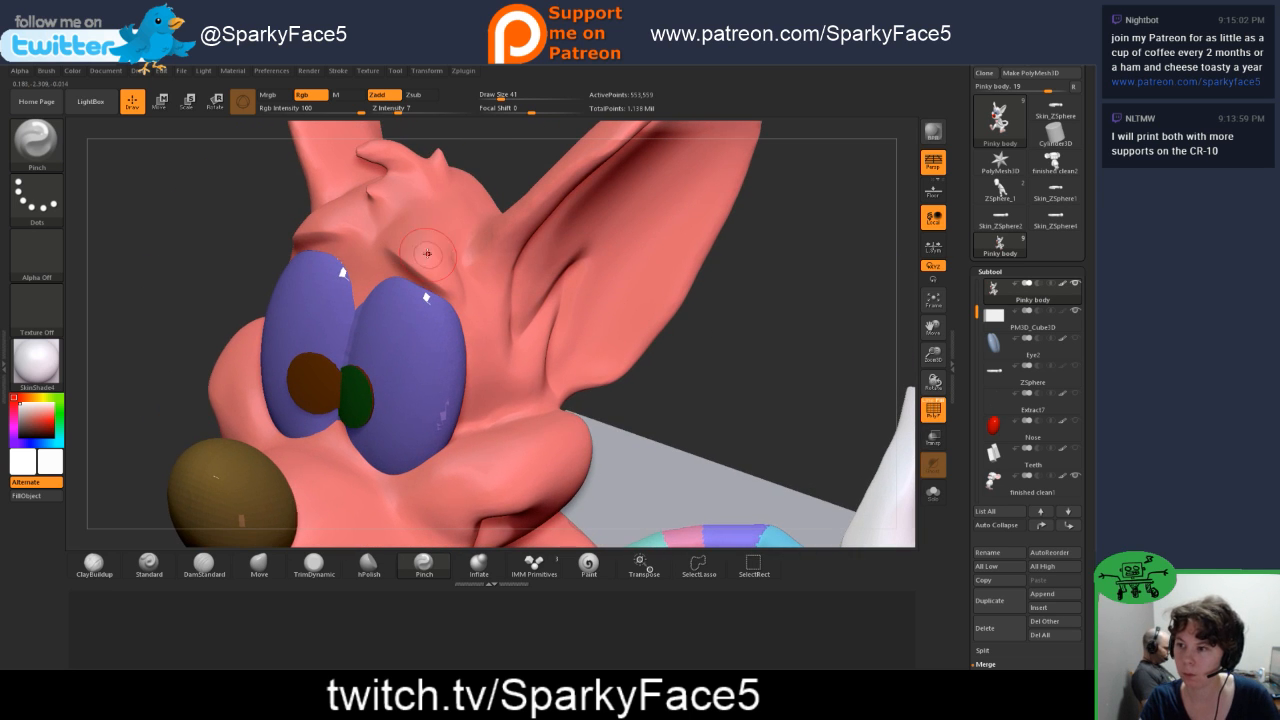
{"action": "left_click", "coordinate": [218, 568]}
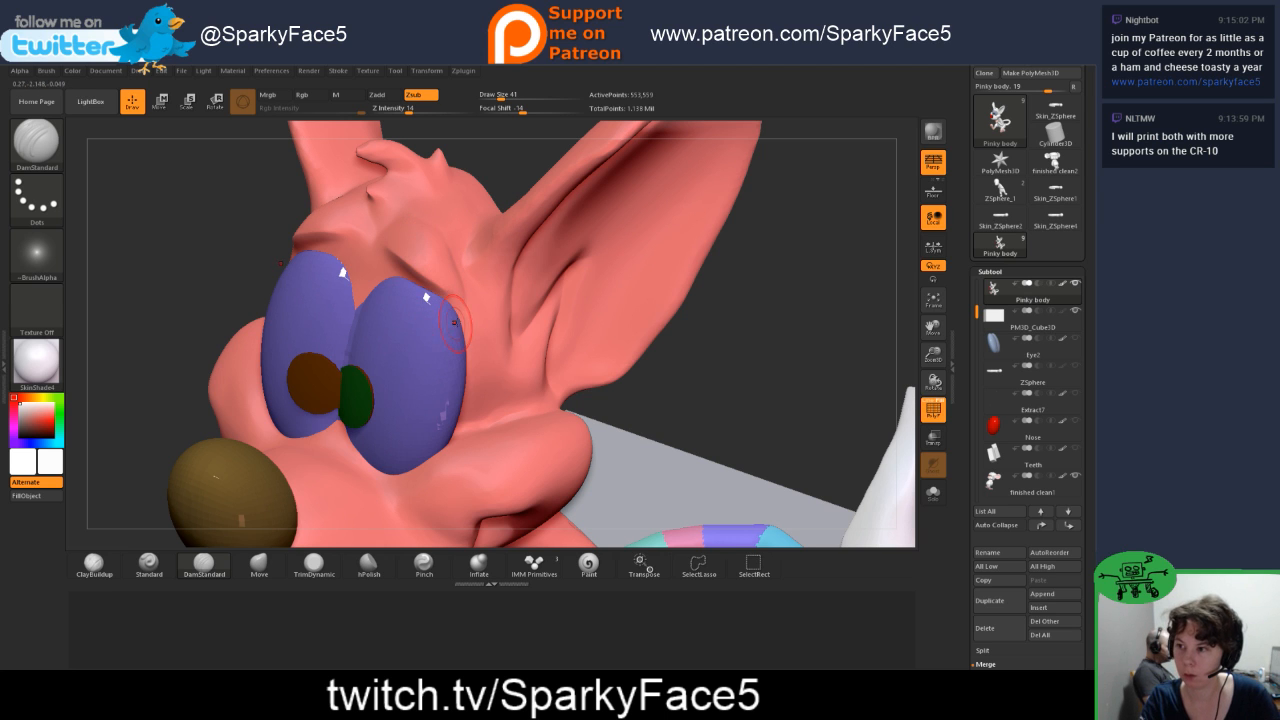
{"action": "mouse_move", "coordinate": [720, 335]}
{"action": "left_mouse_down"}
{"action": "mouse_move", "coordinate": [796, 405]}
{"action": "mouse_move", "coordinate": [766, 380]}
{"action": "left_mouse_up"}
{"action": "key", "text": "shift"}
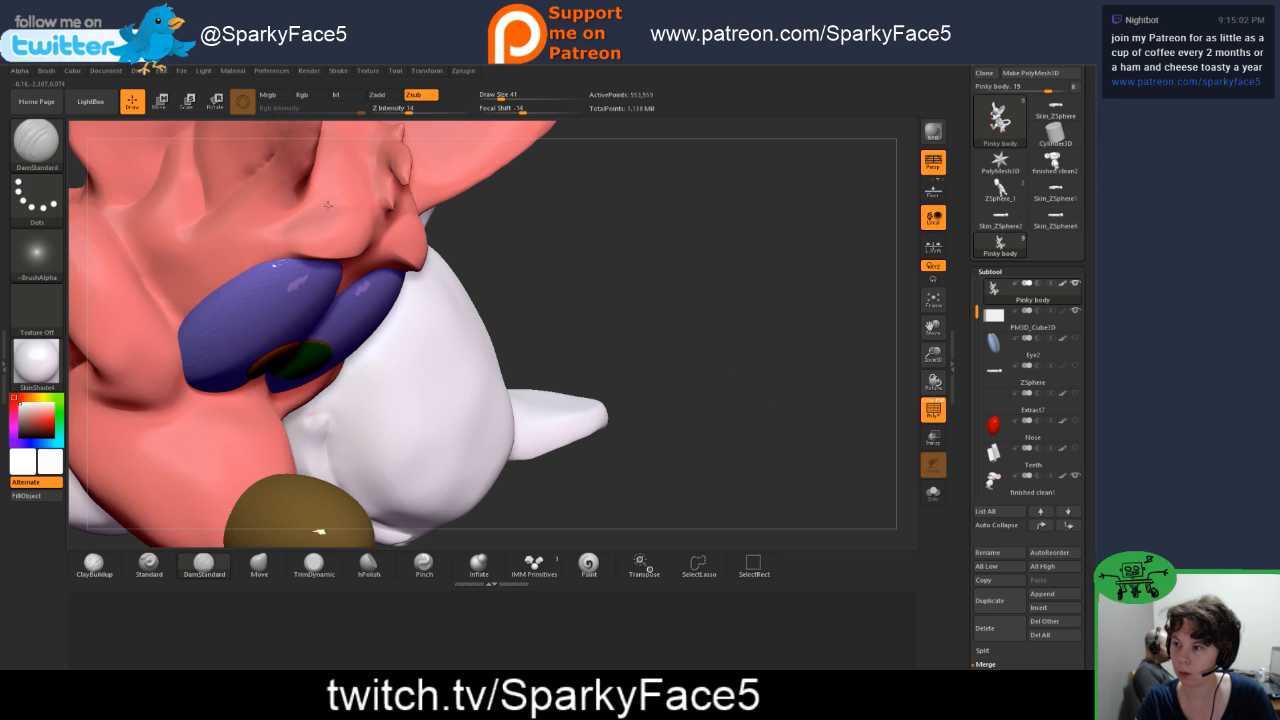
{"action": "left_click_drag", "start_coordinate": [326, 203], "coordinate": [366, 220]}
{"action": "mouse_move", "coordinate": [603, 266]}
{"action": "left_mouse_down"}
{"action": "mouse_move", "coordinate": [521, 254]}
{"action": "mouse_move", "coordinate": [494, 240]}
{"action": "mouse_move", "coordinate": [500, 221]}
{"action": "left_mouse_up"}
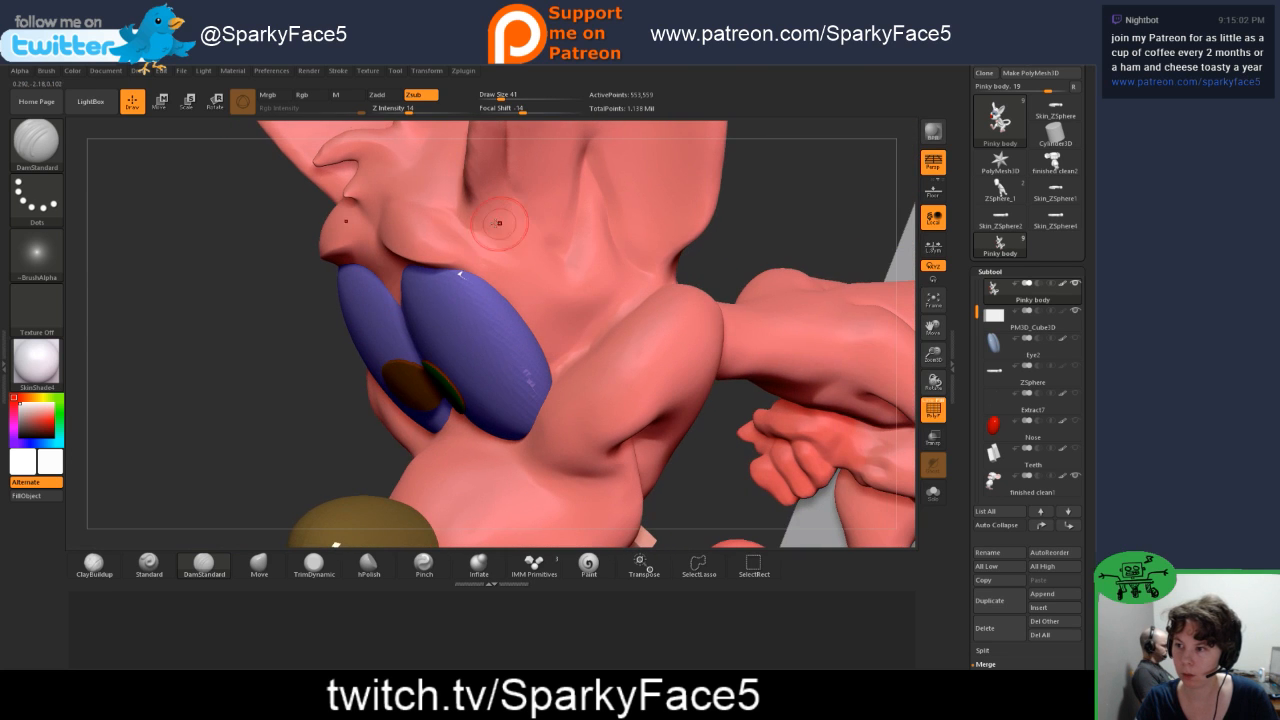
Step: Smooth and refine the outer ends of the brow folds toward the ears, and check both characters as a whole
{"action": "key", "text": "shift"}
{"action": "left_click_drag", "start_coordinate": [238, 313], "coordinate": [300, 264]}
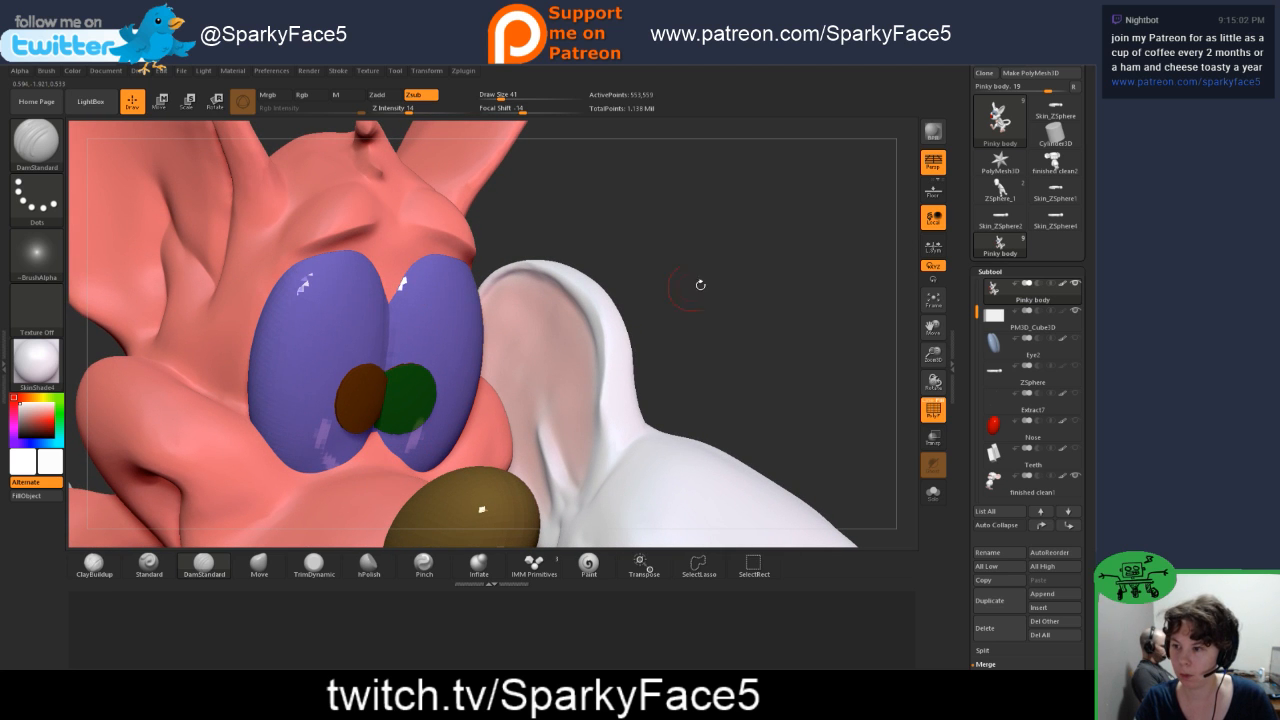
{"action": "left_click_drag", "start_coordinate": [700, 285], "coordinate": [430, 235]}
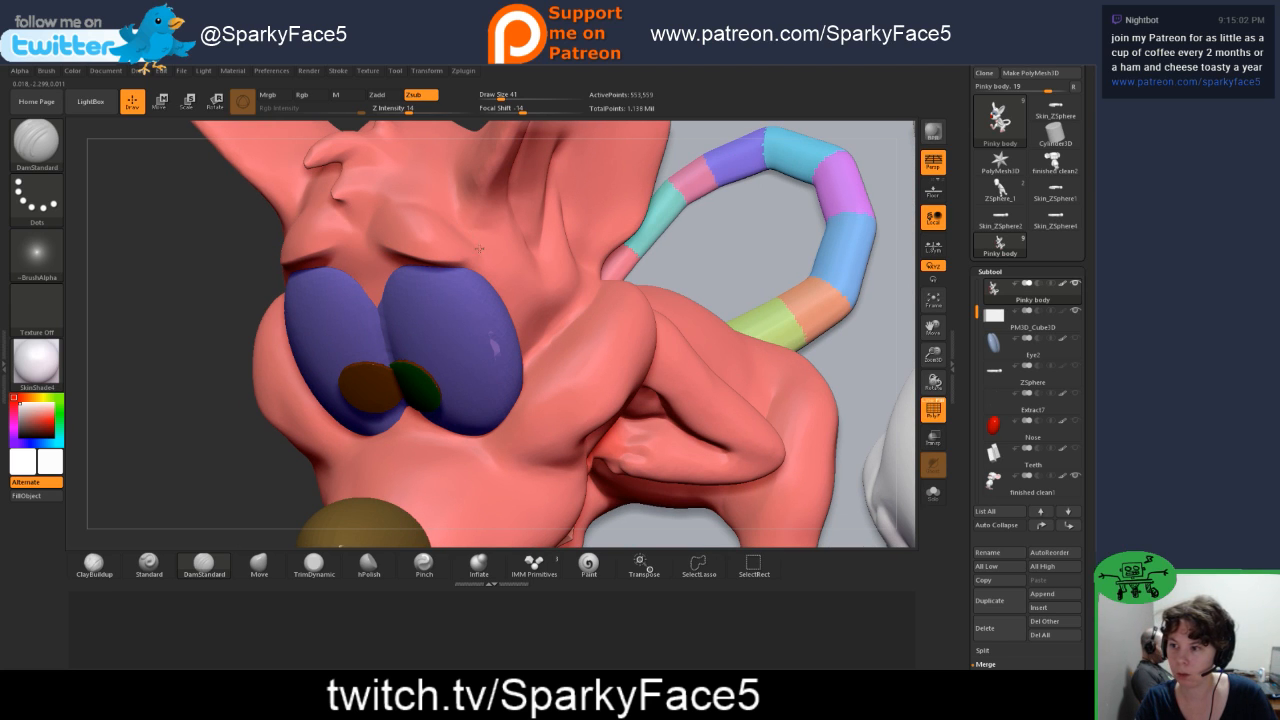
{"action": "left_click_drag", "start_coordinate": [177, 351], "coordinate": [181, 387]}
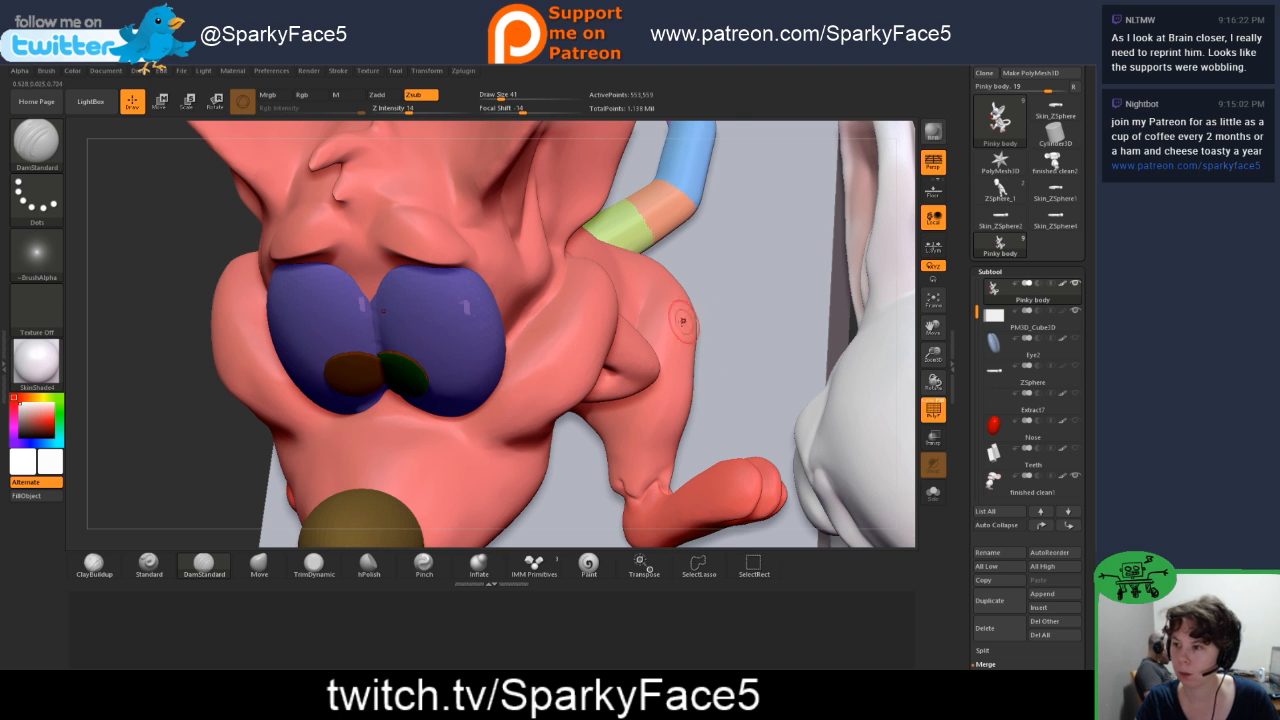
{"action": "left_click_drag", "start_coordinate": [235, 480], "coordinate": [340, 440]}
{"action": "left_click_drag", "start_coordinate": [488, 378], "coordinate": [514, 328]}
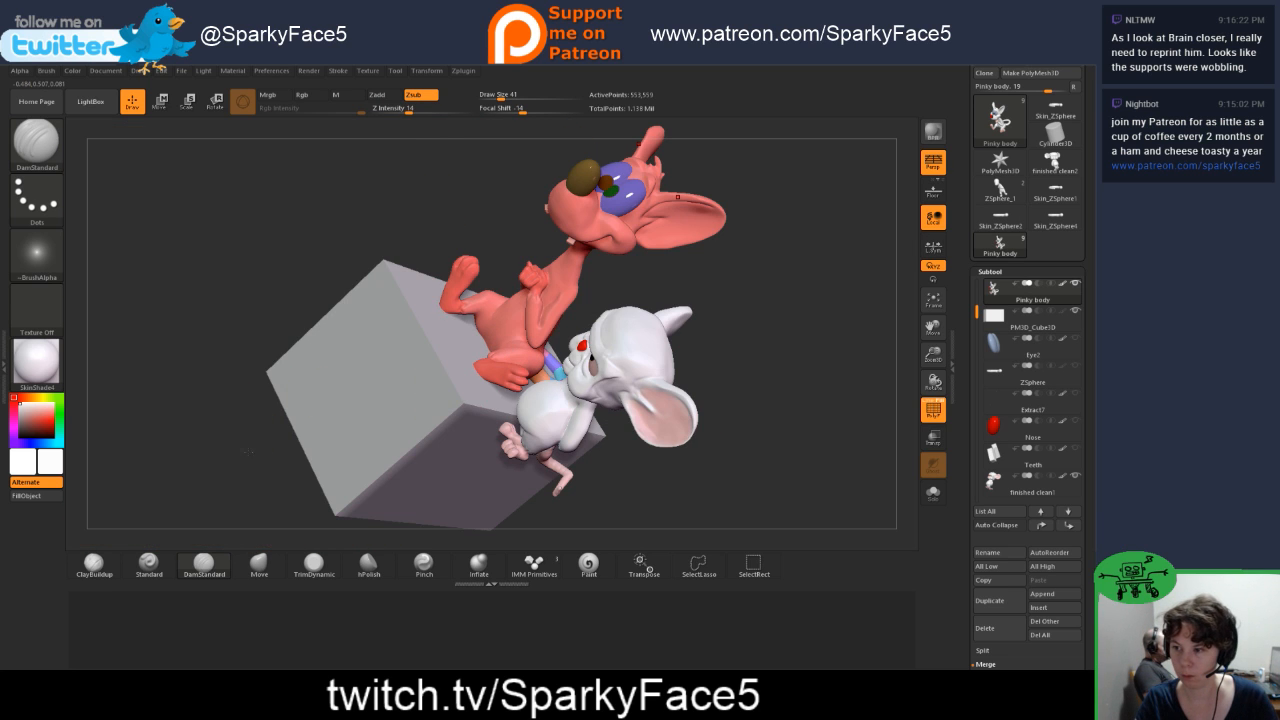
{"action": "left_click_drag", "start_coordinate": [248, 452], "coordinate": [735, 376]}
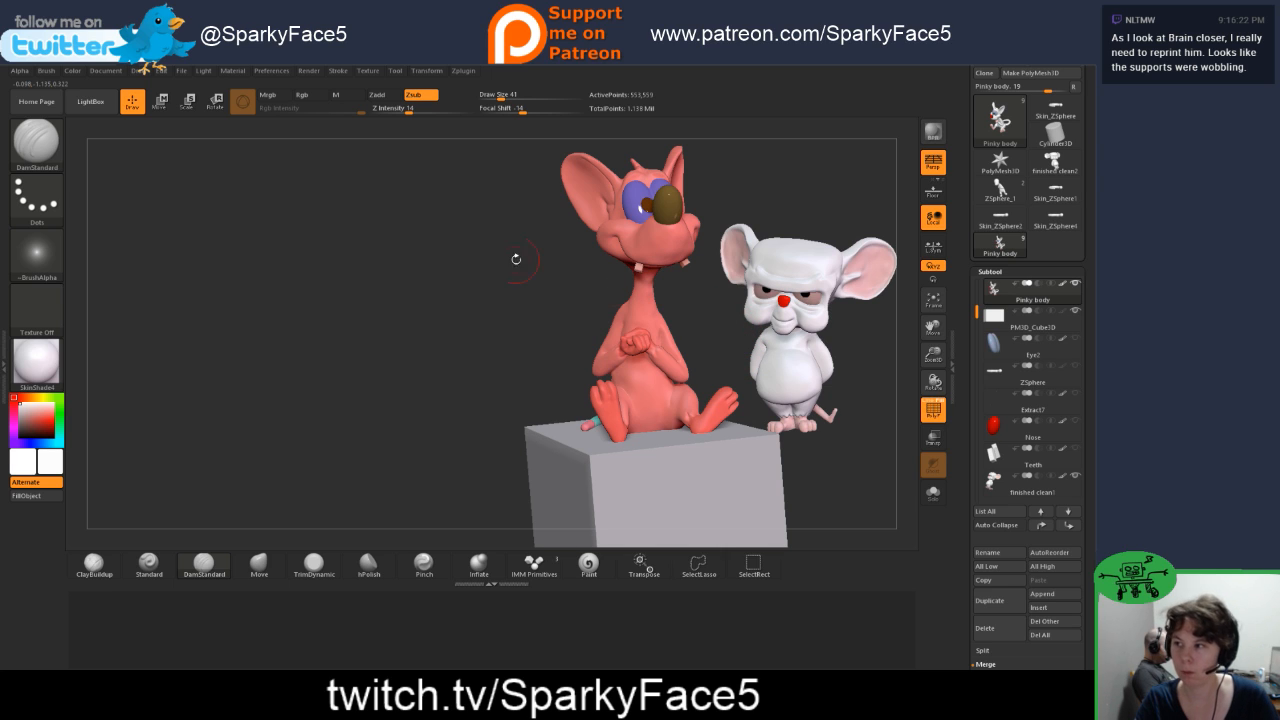
Step: Save the project under the file name 14 in the Pinky folder
{"action": "left_click", "coordinate": [183, 72]}
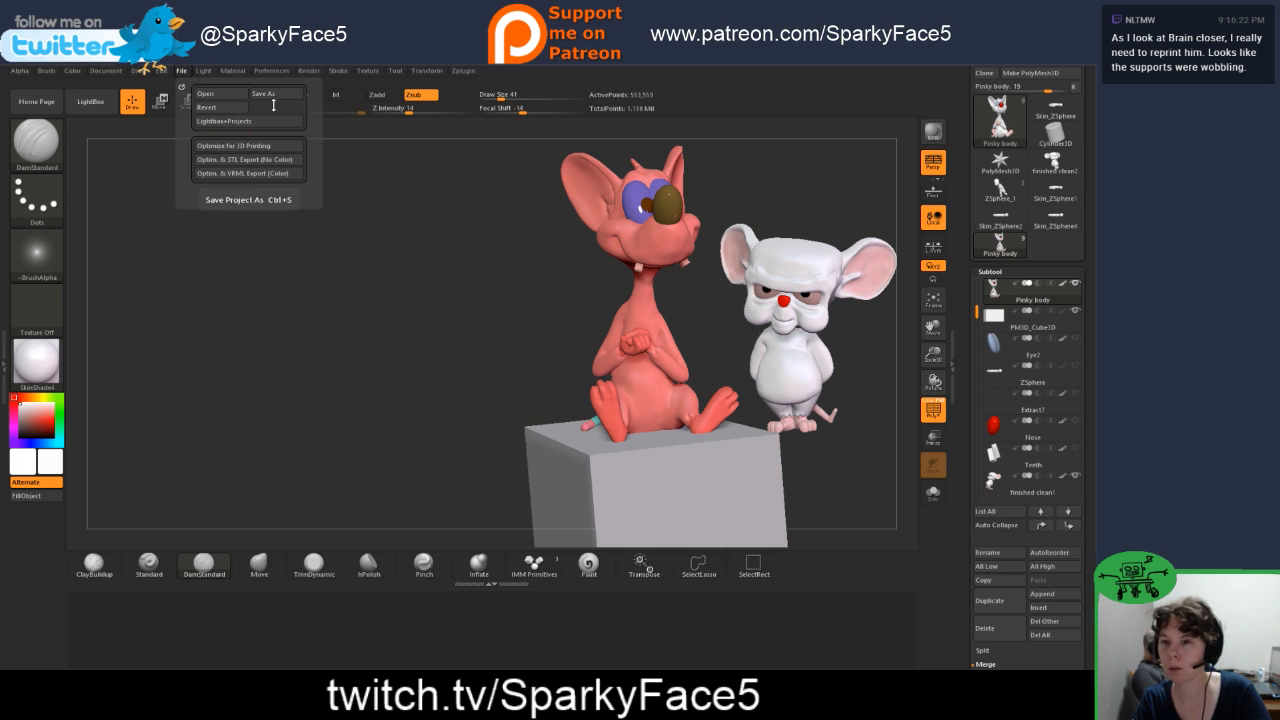
{"action": "left_click", "coordinate": [184, 72]}
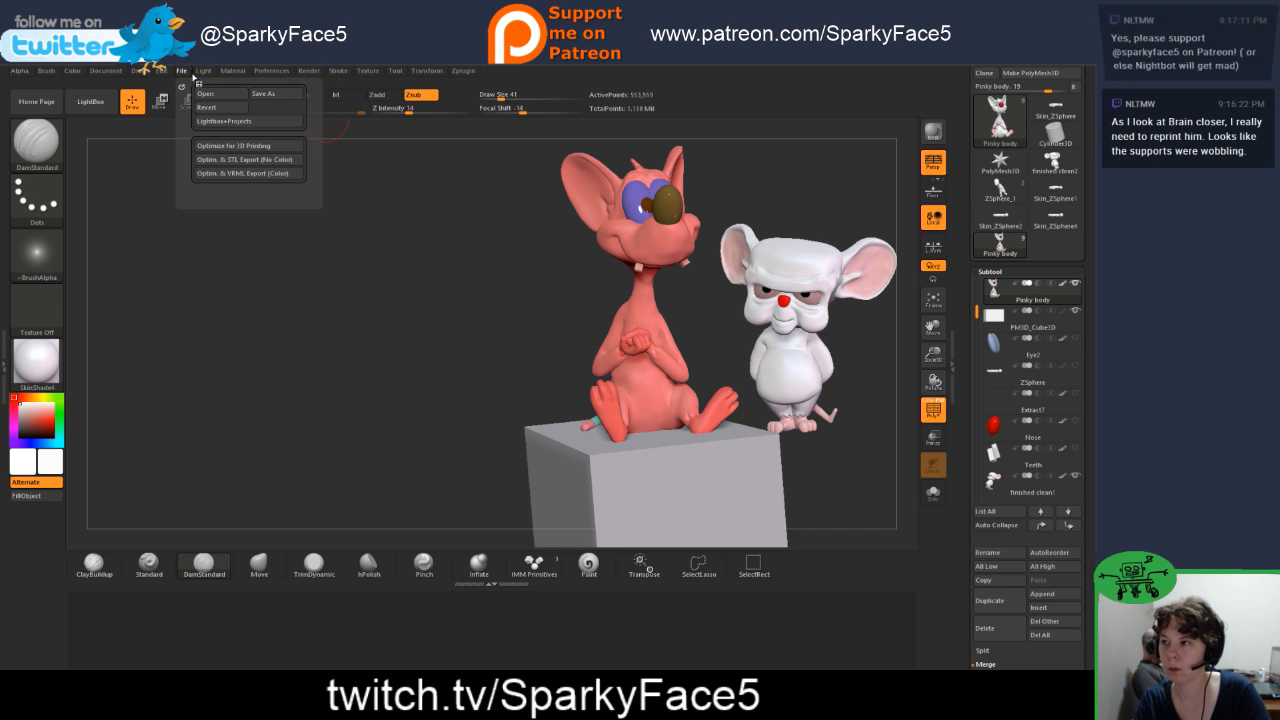
{"action": "left_click", "coordinate": [272, 97]}
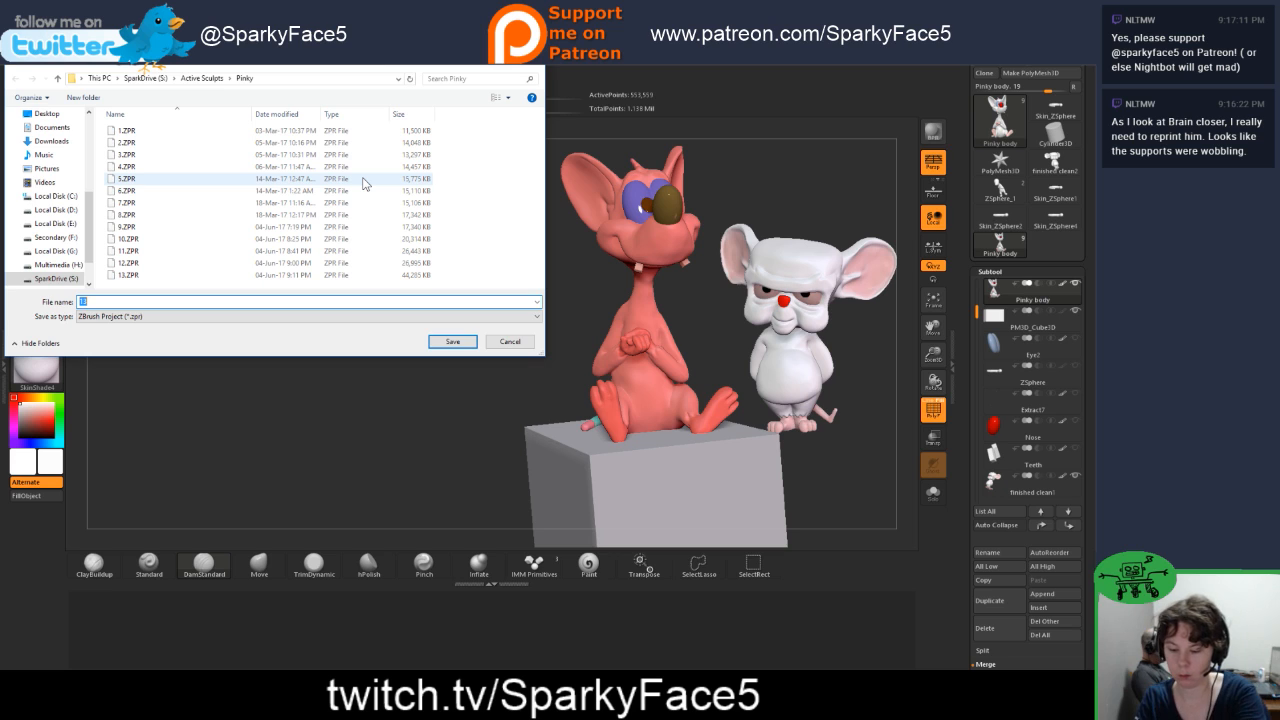
{"action": "type", "text": "14"}
{"action": "key", "text": "Return"}
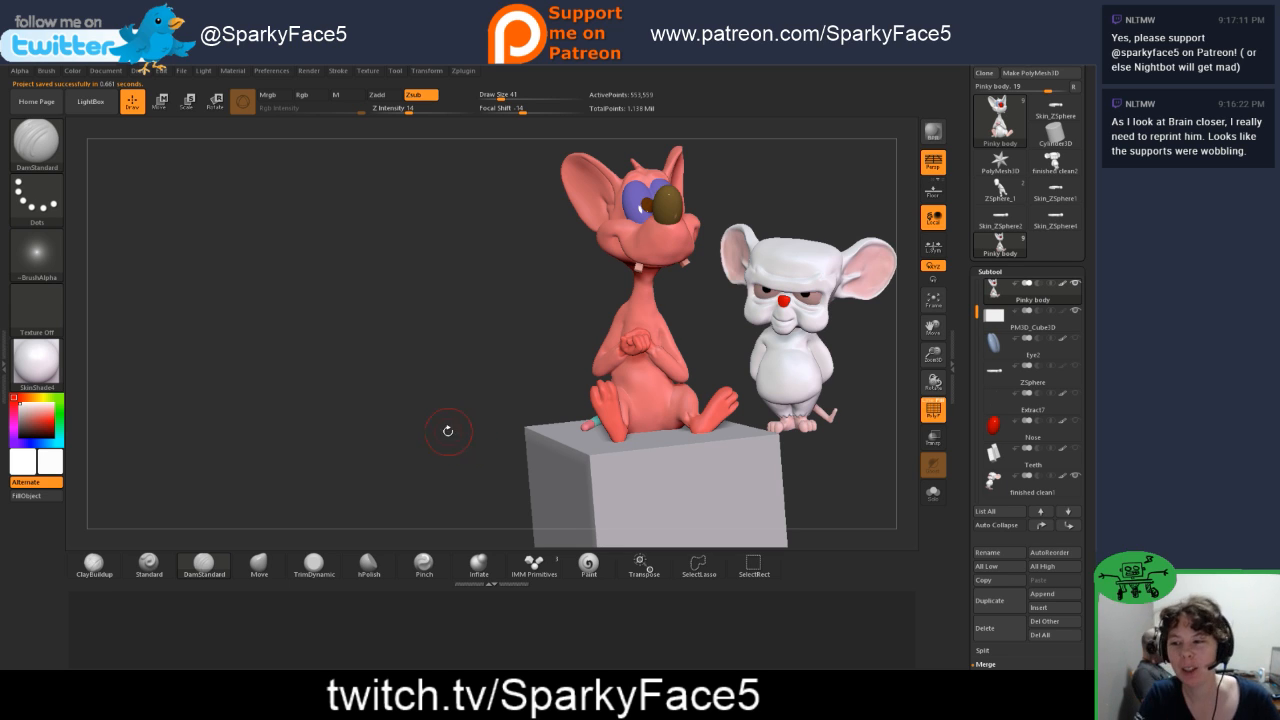
Step: Set the cube subtool to subtraction and merge it down into the Pinky body subtool
{"action": "left_click_drag", "start_coordinate": [443, 413], "coordinate": [491, 406]}
{"action": "left_click_drag", "start_coordinate": [815, 492], "coordinate": [781, 441]}
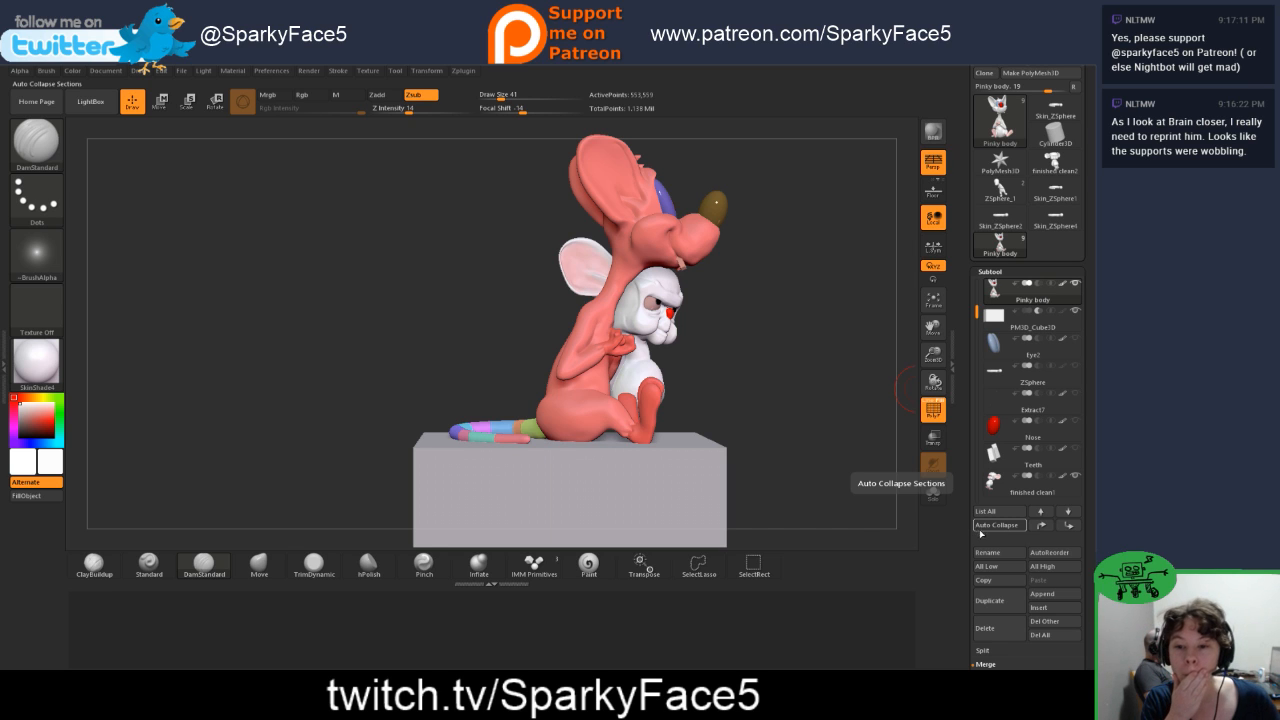
{"action": "left_click_drag", "start_coordinate": [962, 603], "coordinate": [962, 557]}
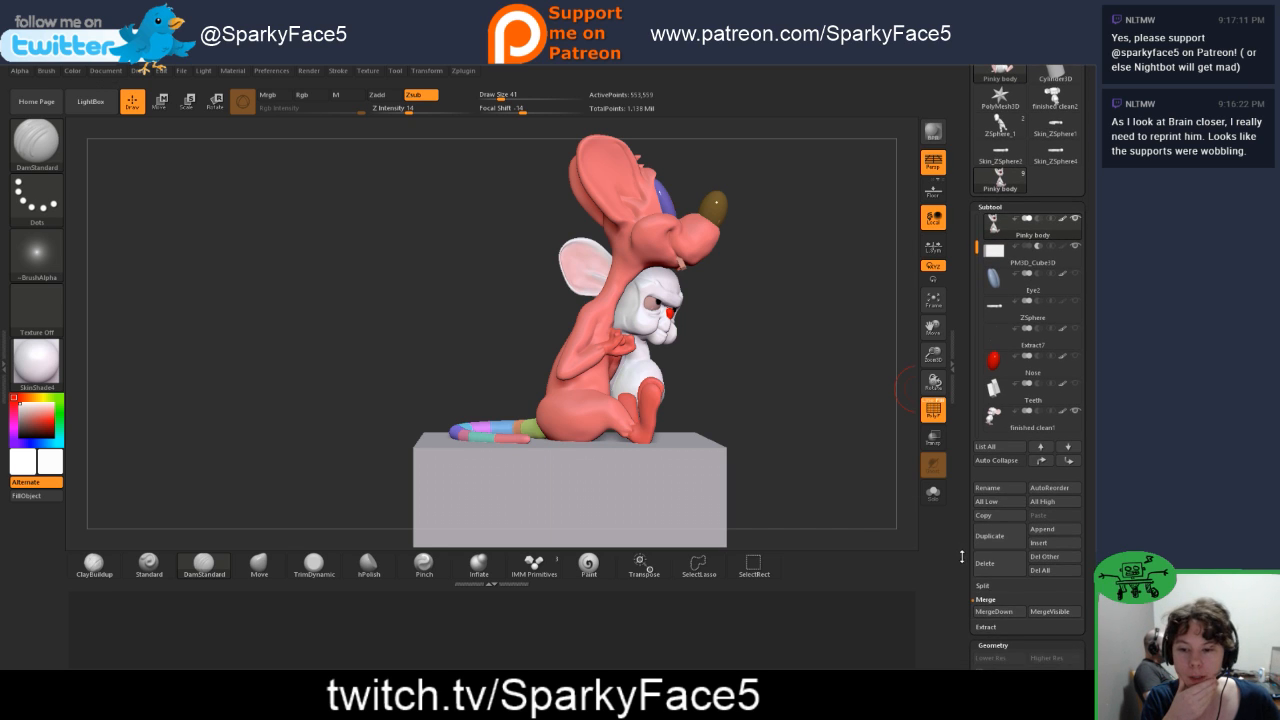
{"action": "left_click", "coordinate": [995, 612]}
{"action": "left_click", "coordinate": [905, 640]}
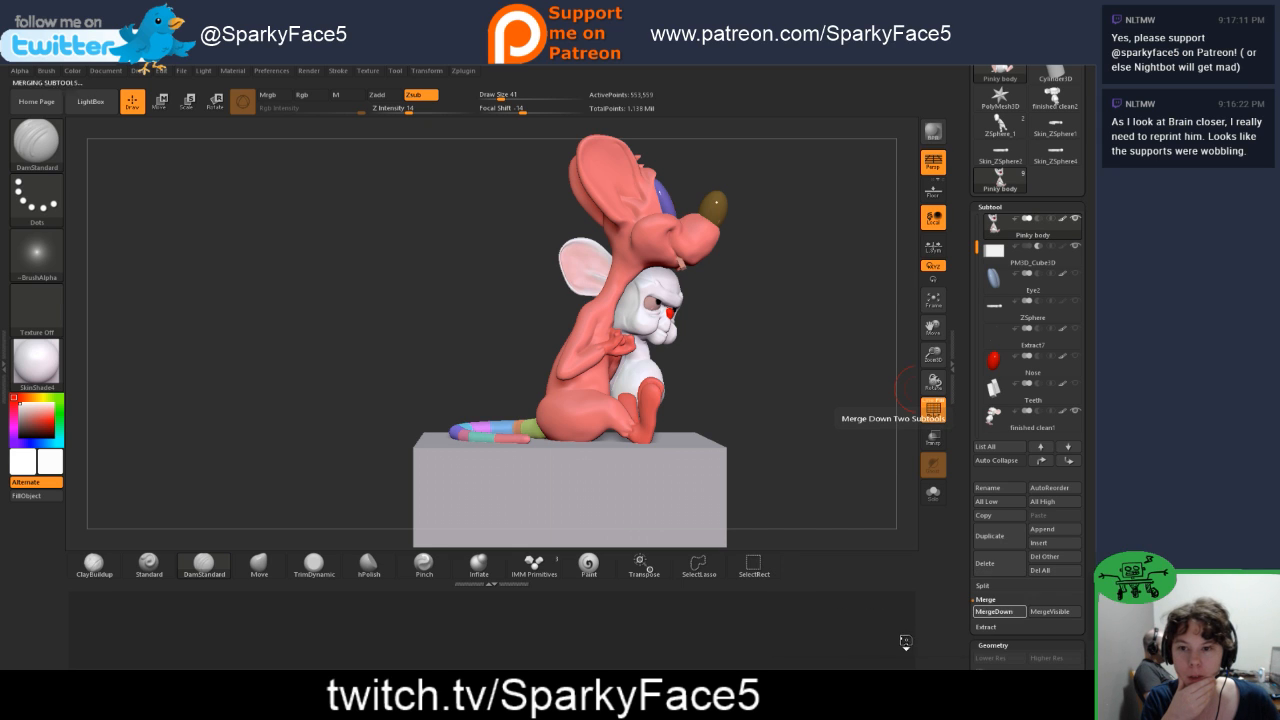
{"action": "key", "text": "ctrl"}
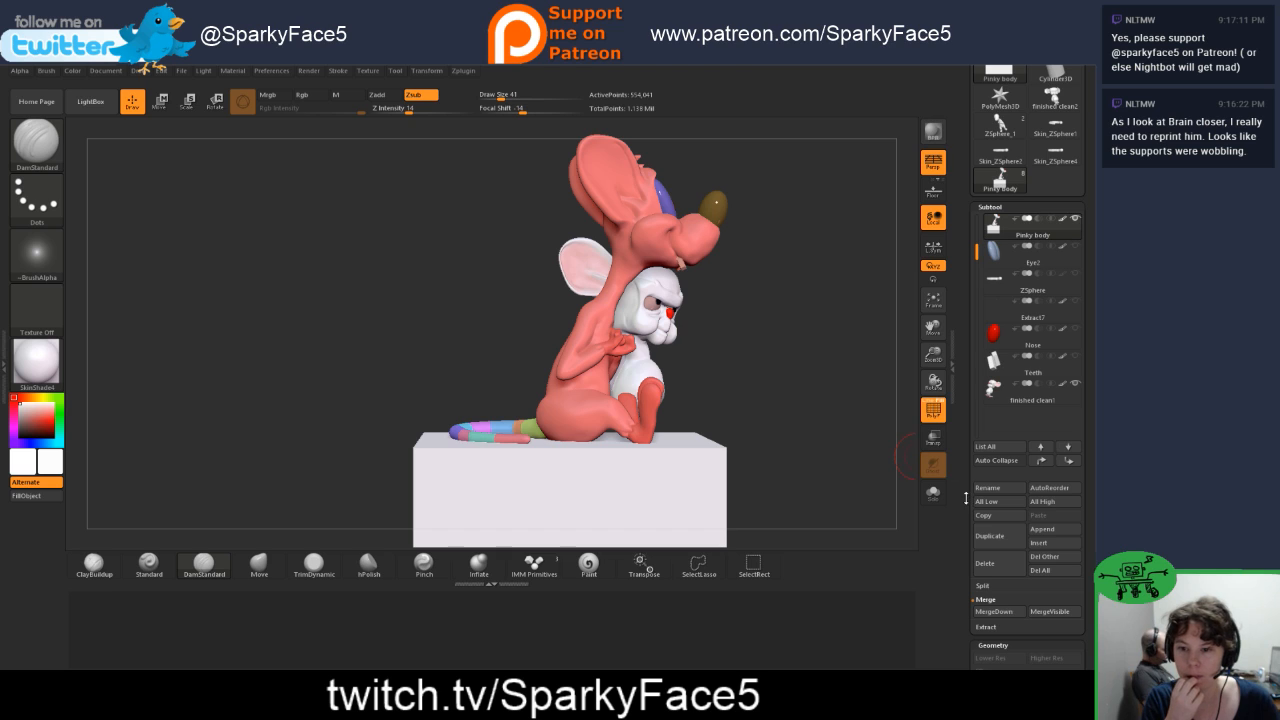
Step: Remesh the merged Pinky body with DynaMesh at resolution 496 to subtract the cube from it
{"action": "scroll", "coordinate": [966, 498], "scroll_direction": "down", "scroll_amount": 5}
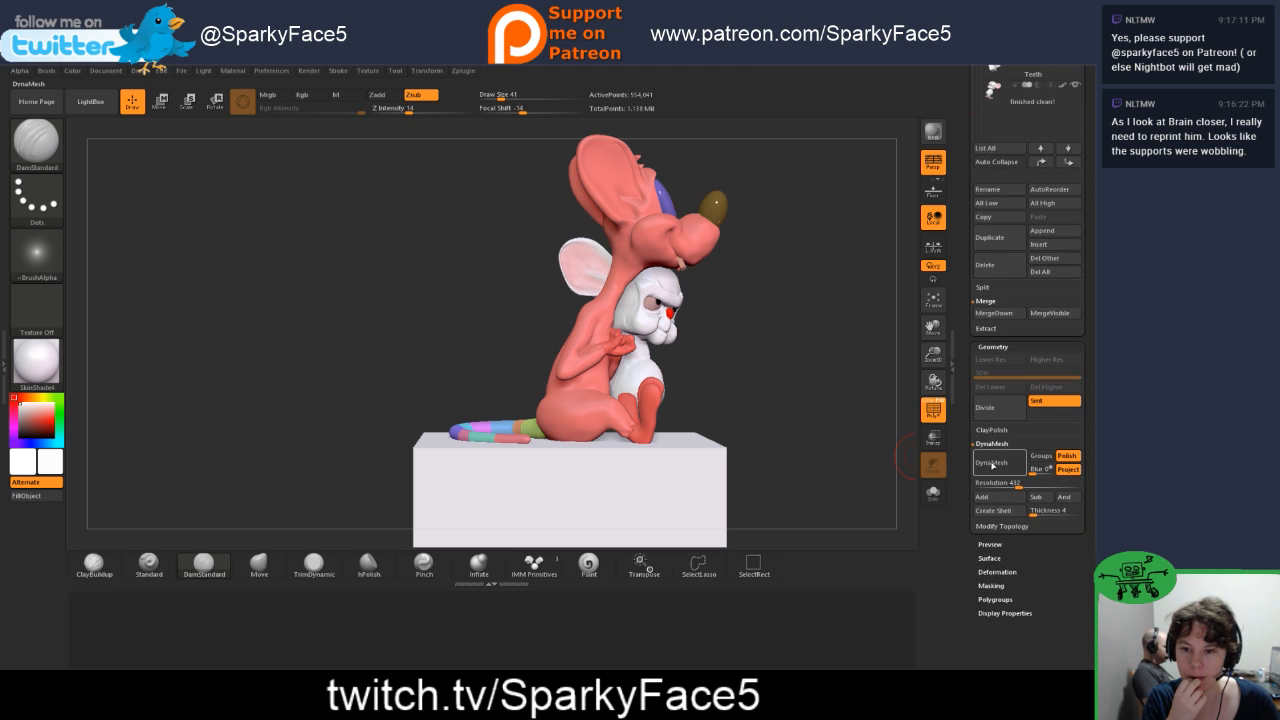
{"action": "left_click_drag", "start_coordinate": [1018, 485], "coordinate": [1025, 485]}
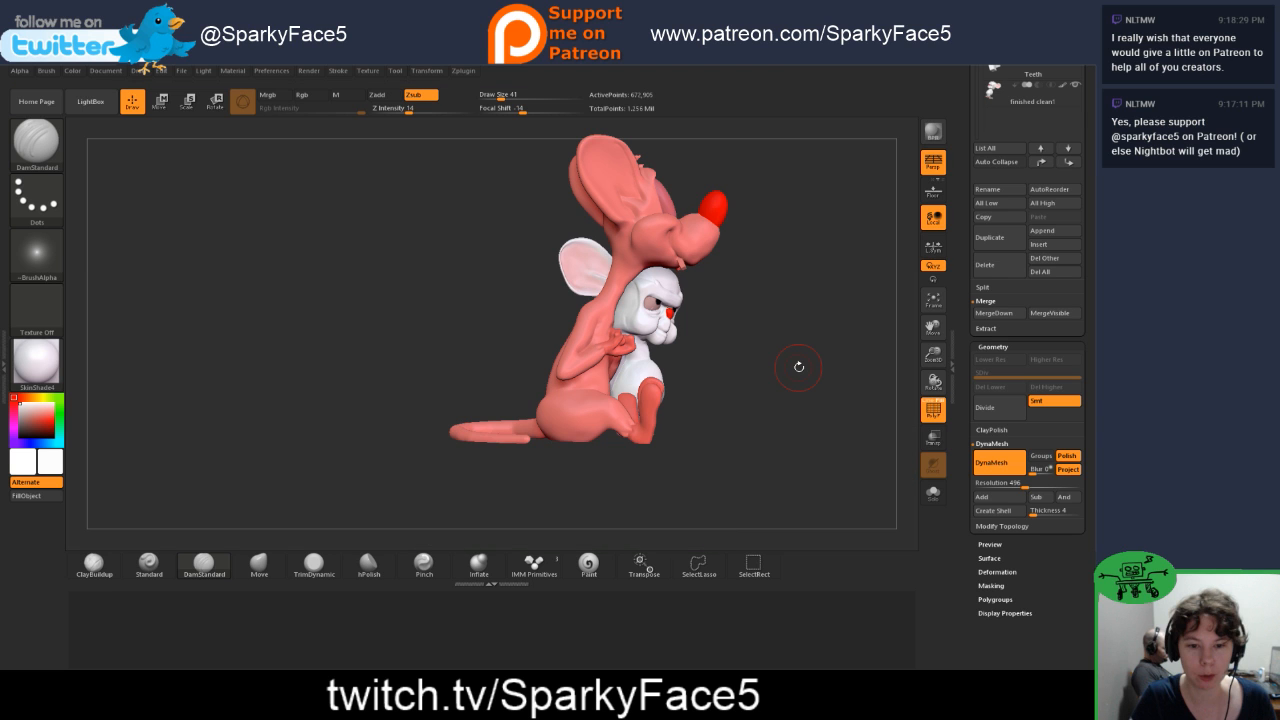
{"action": "left_click_drag", "start_coordinate": [788, 388], "coordinate": [774, 451]}
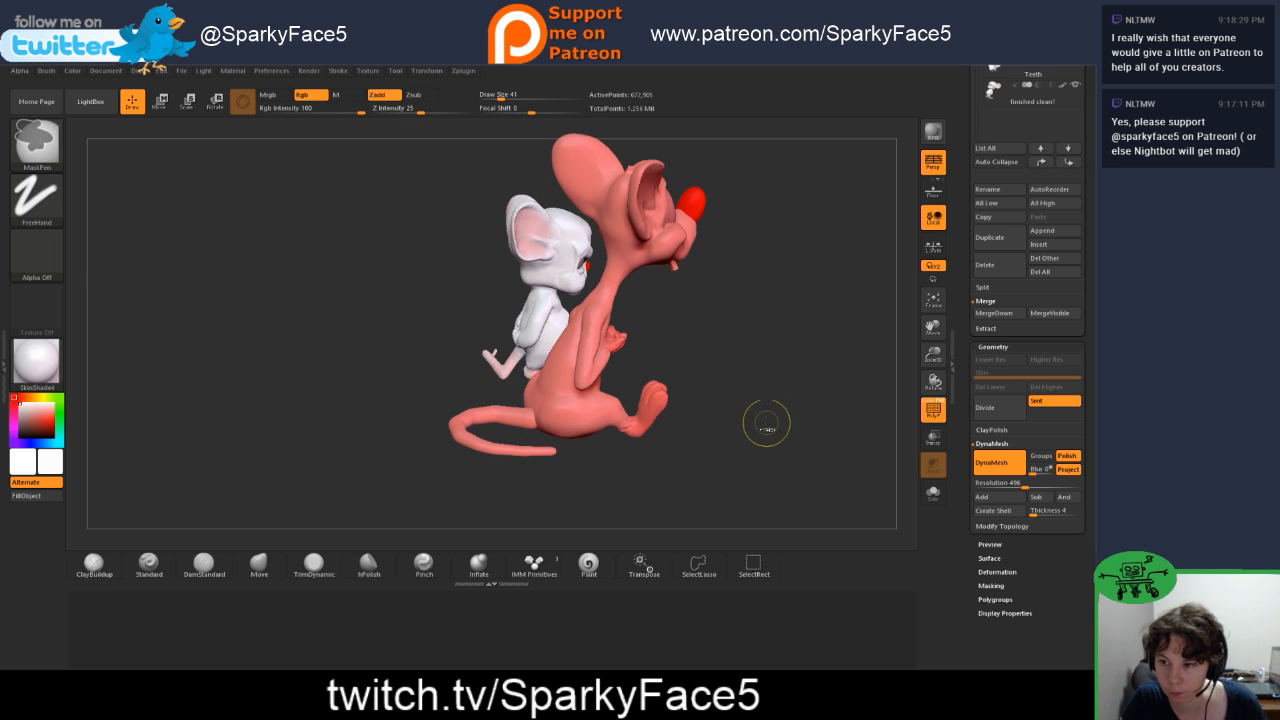
Step: Turn off the polyframe display and paint Pinky's tail pink on all sides with the Paint brush
{"action": "left_click", "coordinate": [934, 410]}
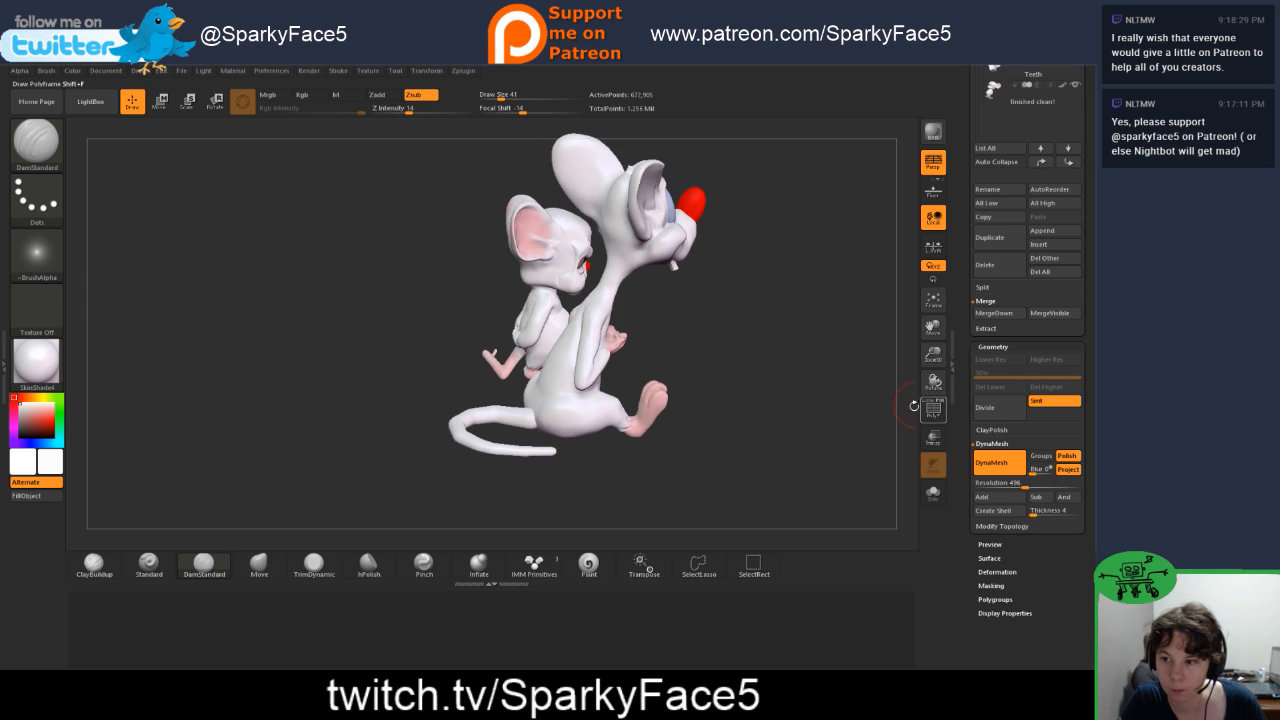
{"action": "left_click_drag", "start_coordinate": [885, 403], "coordinate": [780, 432]}
{"action": "left_click_drag", "start_coordinate": [222, 408], "coordinate": [673, 428]}
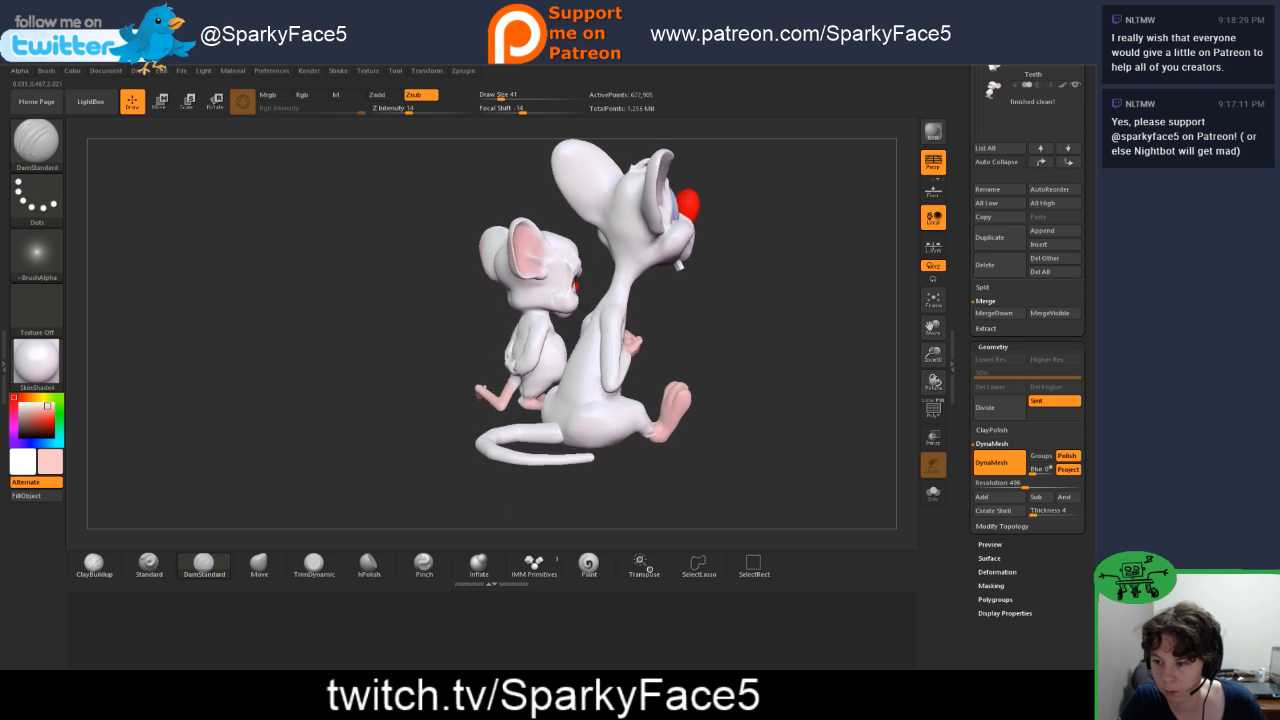
{"action": "left_click_drag", "start_coordinate": [475, 456], "coordinate": [536, 471]}
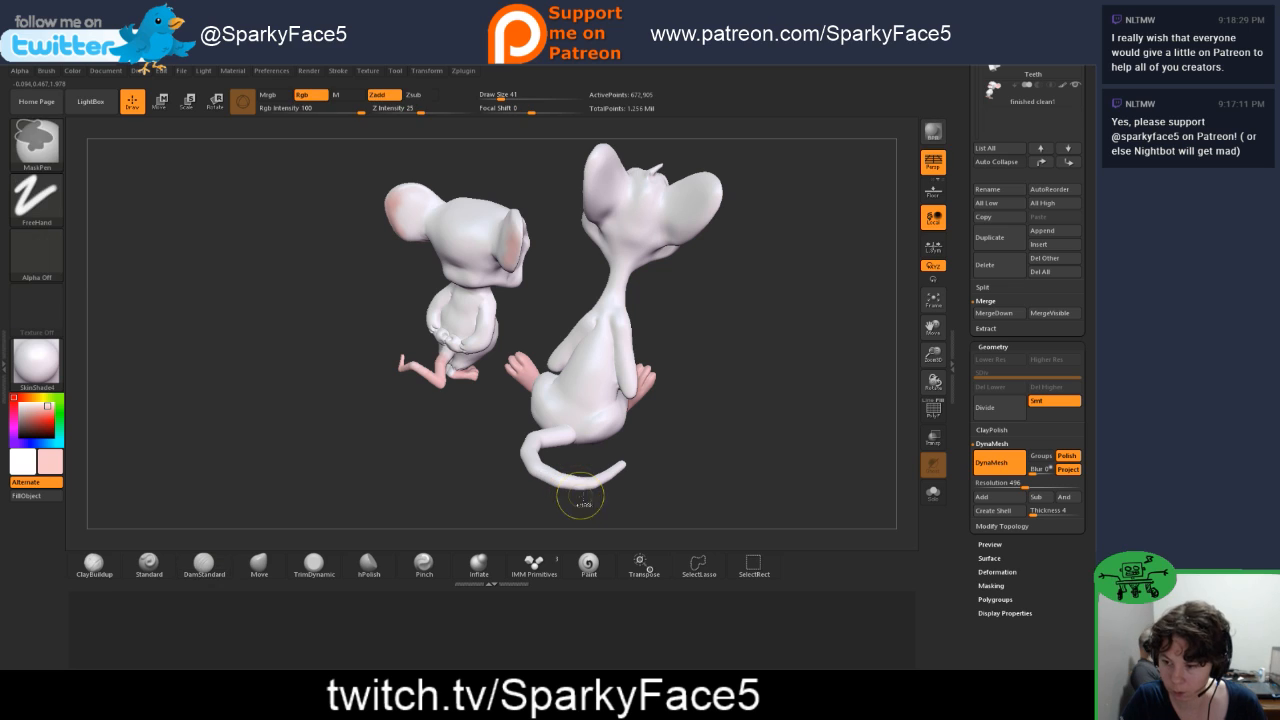
{"action": "left_click", "coordinate": [589, 566]}
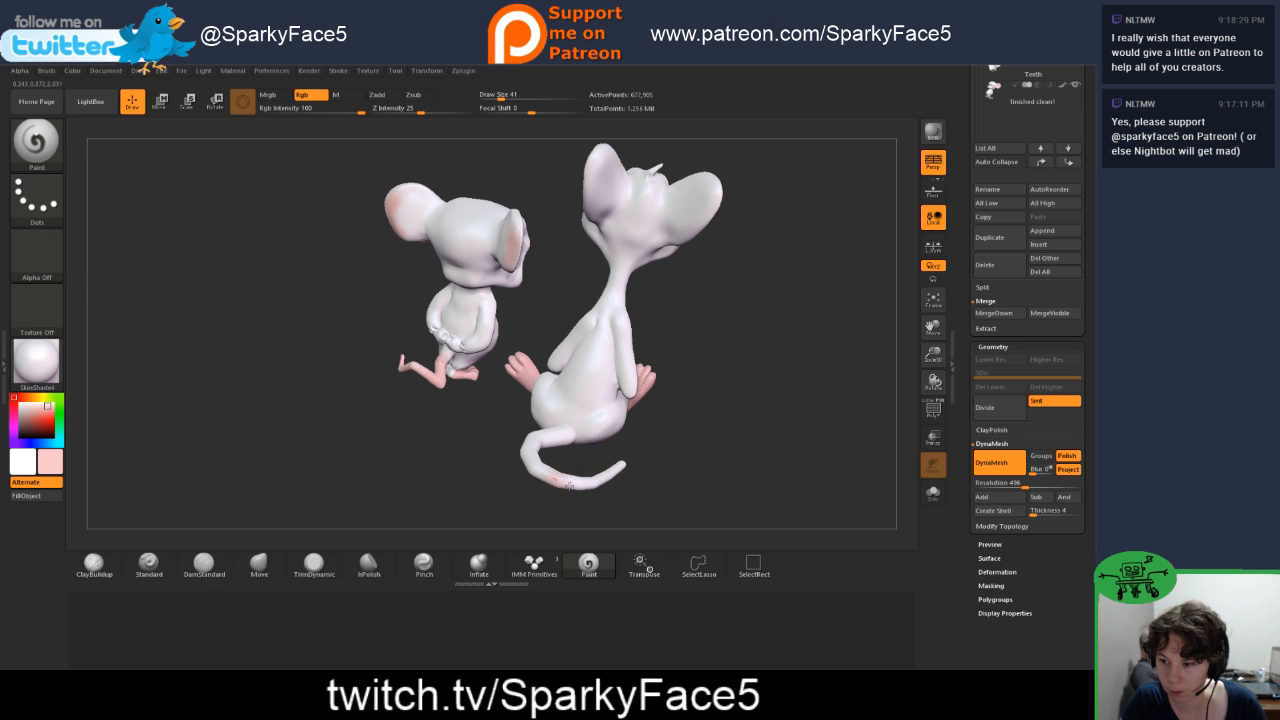
{"action": "mouse_move", "coordinate": [570, 485]}
{"action": "left_mouse_down"}
{"action": "mouse_move", "coordinate": [622, 465]}
{"action": "mouse_move", "coordinate": [548, 468]}
{"action": "mouse_move", "coordinate": [527, 445]}
{"action": "mouse_move", "coordinate": [570, 450]}
{"action": "mouse_move", "coordinate": [490, 442]}
{"action": "left_mouse_up"}
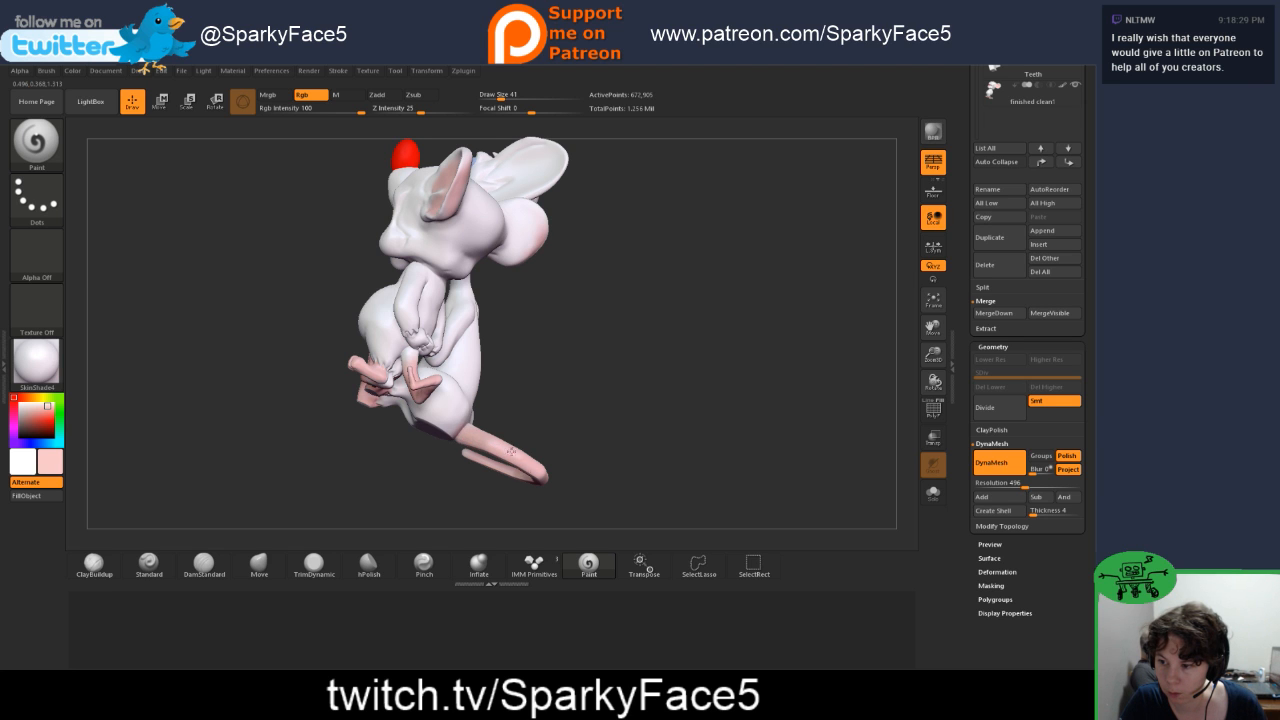
{"action": "left_click_drag", "start_coordinate": [588, 448], "coordinate": [573, 447]}
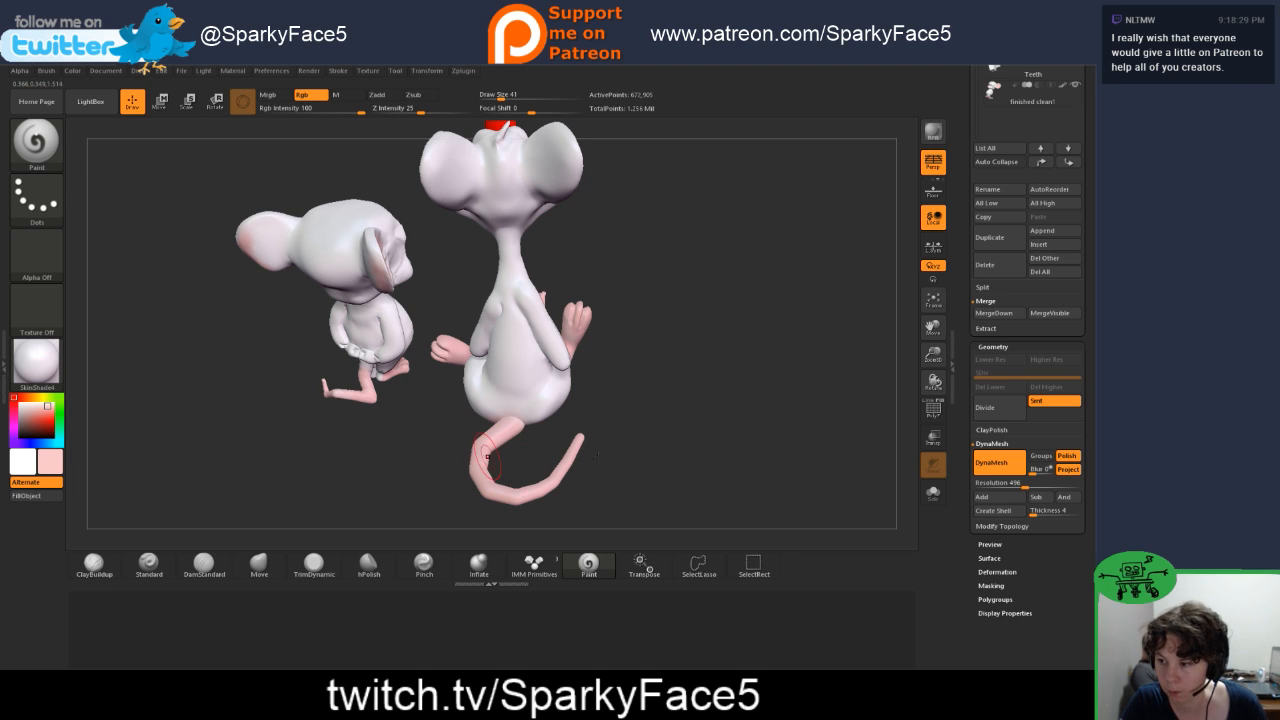
Step: Inspect both characters from the front, side and below, checking Pinky's underside and the painted tail
{"action": "left_click_drag", "start_coordinate": [597, 455], "coordinate": [598, 383]}
{"action": "left_click_drag", "start_coordinate": [545, 383], "coordinate": [680, 385]}
{"action": "left_click_drag", "start_coordinate": [365, 420], "coordinate": [425, 416]}
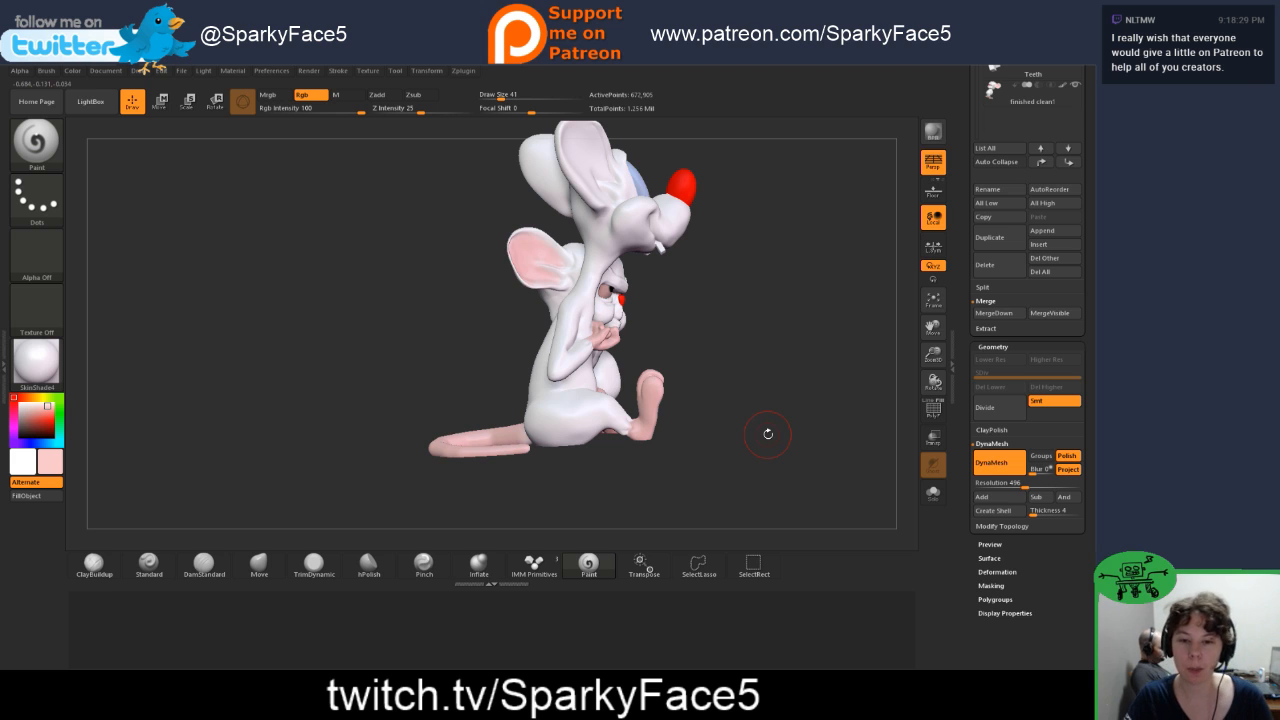
{"action": "left_click_drag", "start_coordinate": [709, 454], "coordinate": [590, 428]}
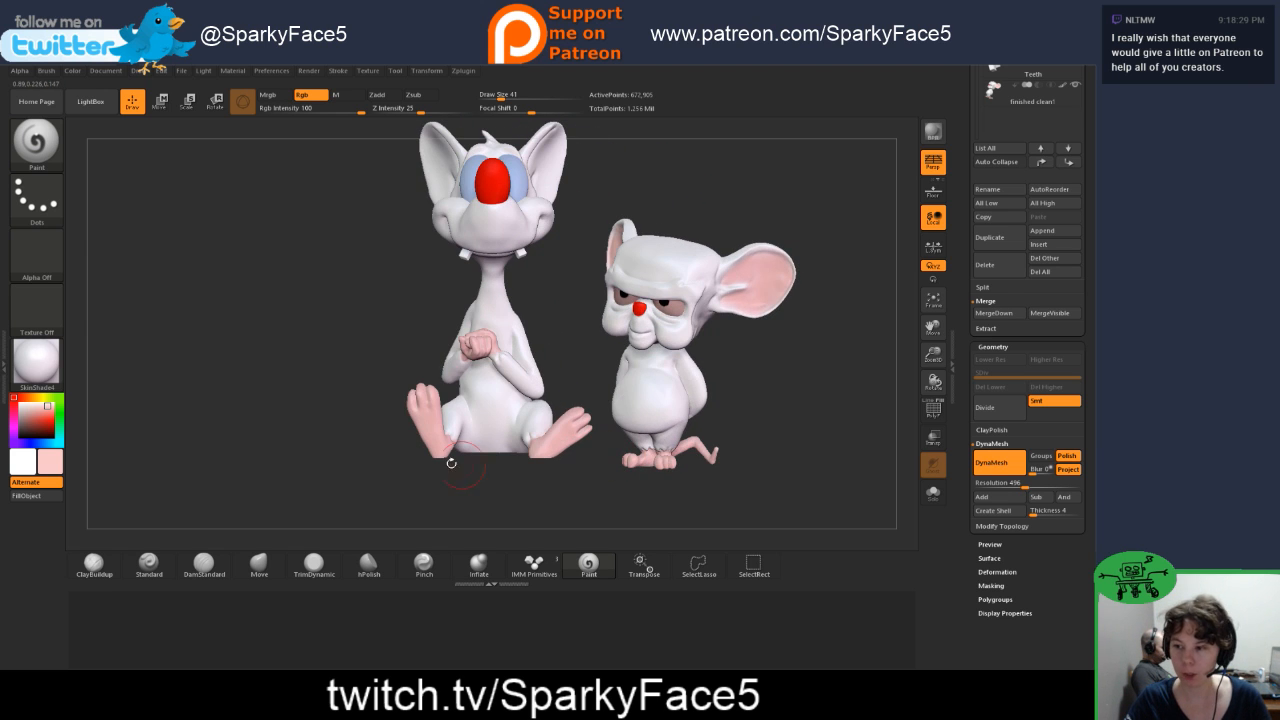
{"action": "left_click_drag", "start_coordinate": [353, 461], "coordinate": [411, 437]}
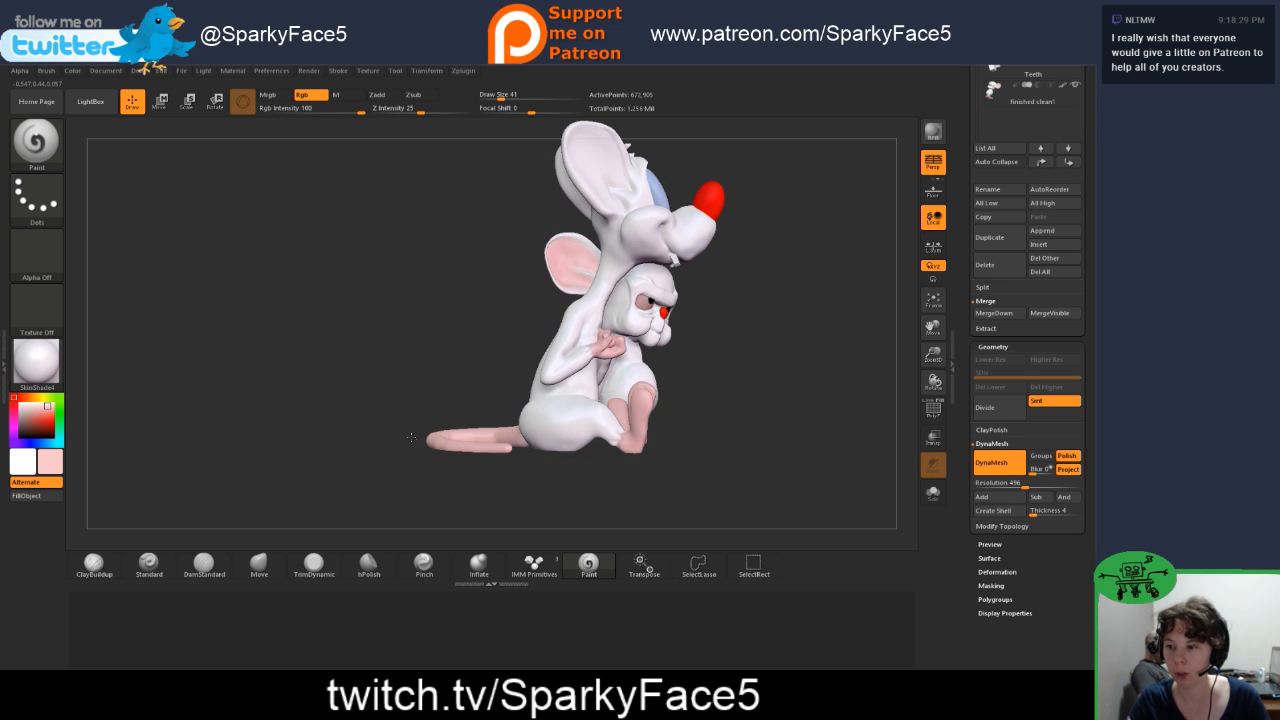
{"action": "left_click_drag", "start_coordinate": [536, 485], "coordinate": [550, 455]}
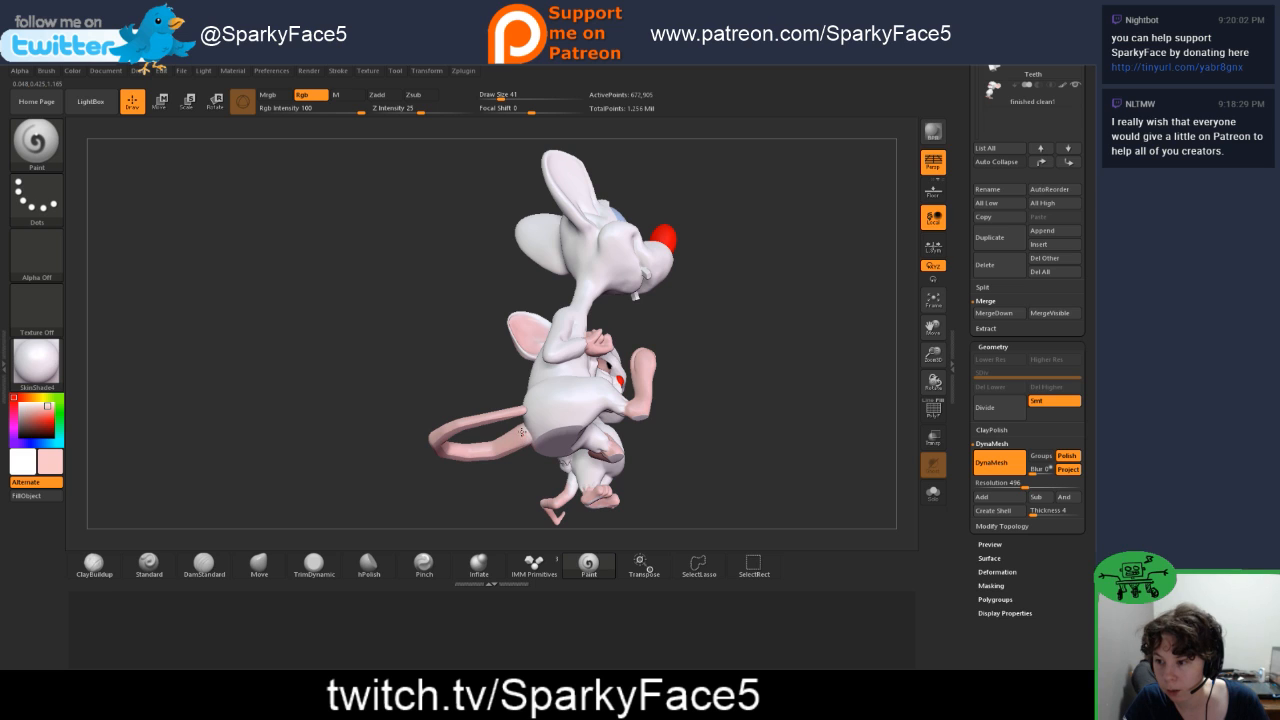
{"action": "left_click_drag", "start_coordinate": [506, 441], "coordinate": [420, 306]}
Step: Reopen the saved project 14.ZPR from LightBox, discarding the unsaved changes
{"action": "left_click", "coordinate": [182, 72]}
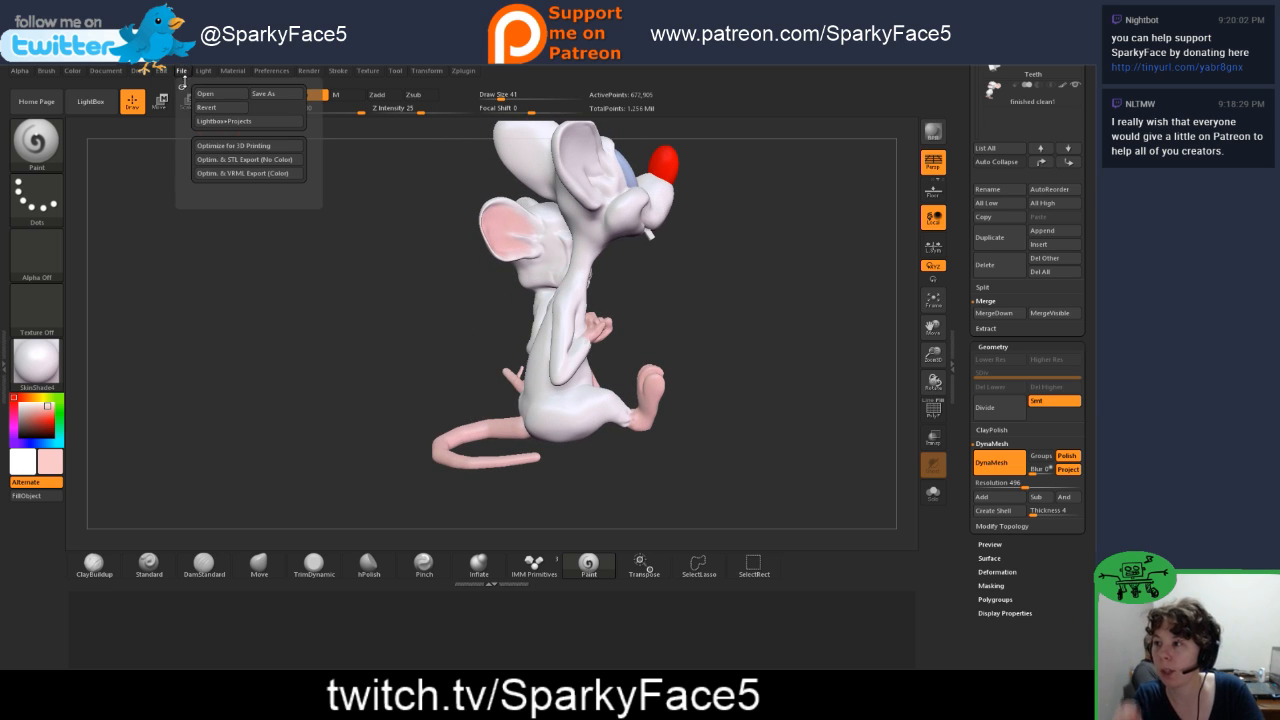
{"action": "left_click_drag", "start_coordinate": [183, 195], "coordinate": [124, 181]}
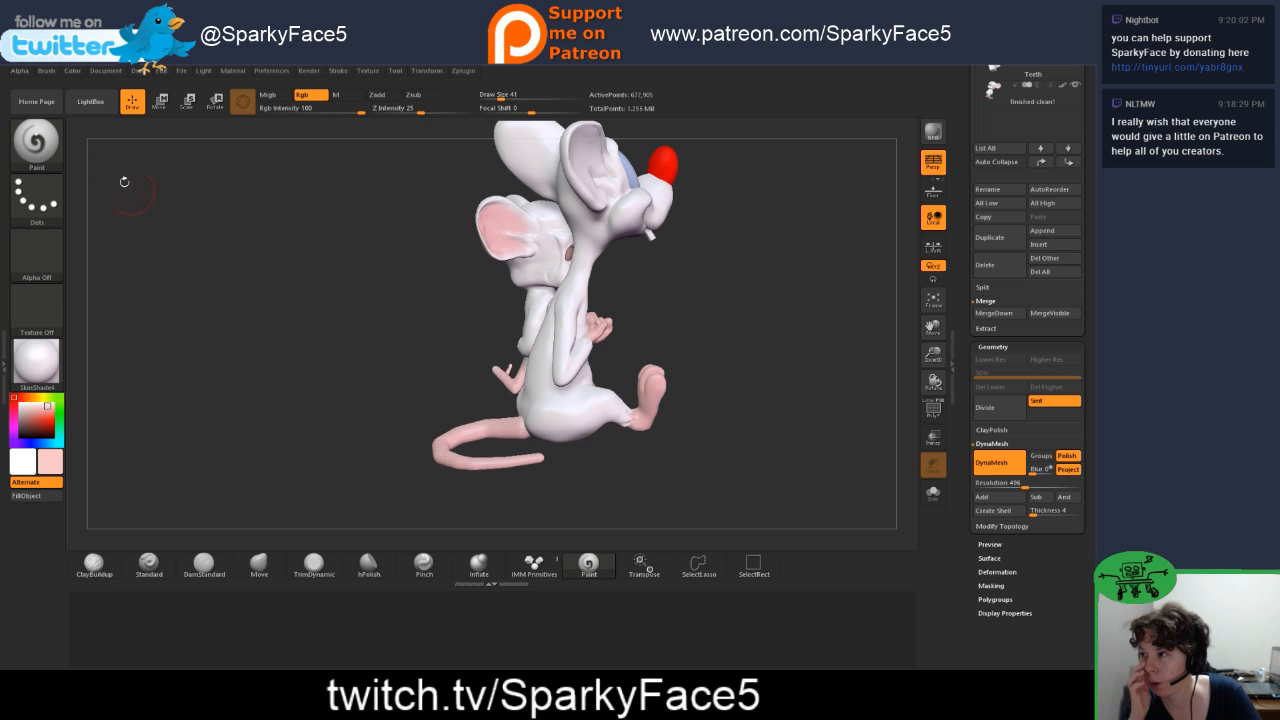
{"action": "left_click", "coordinate": [90, 101]}
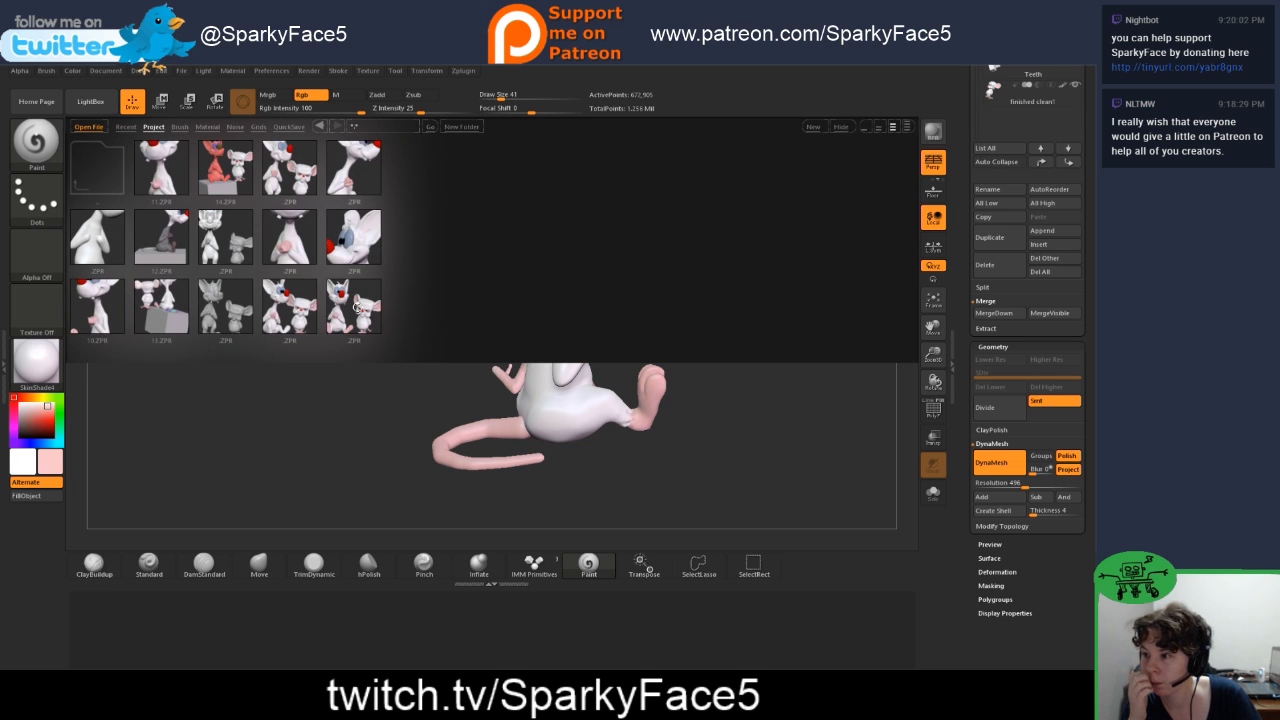
{"action": "double_click", "coordinate": [231, 176]}
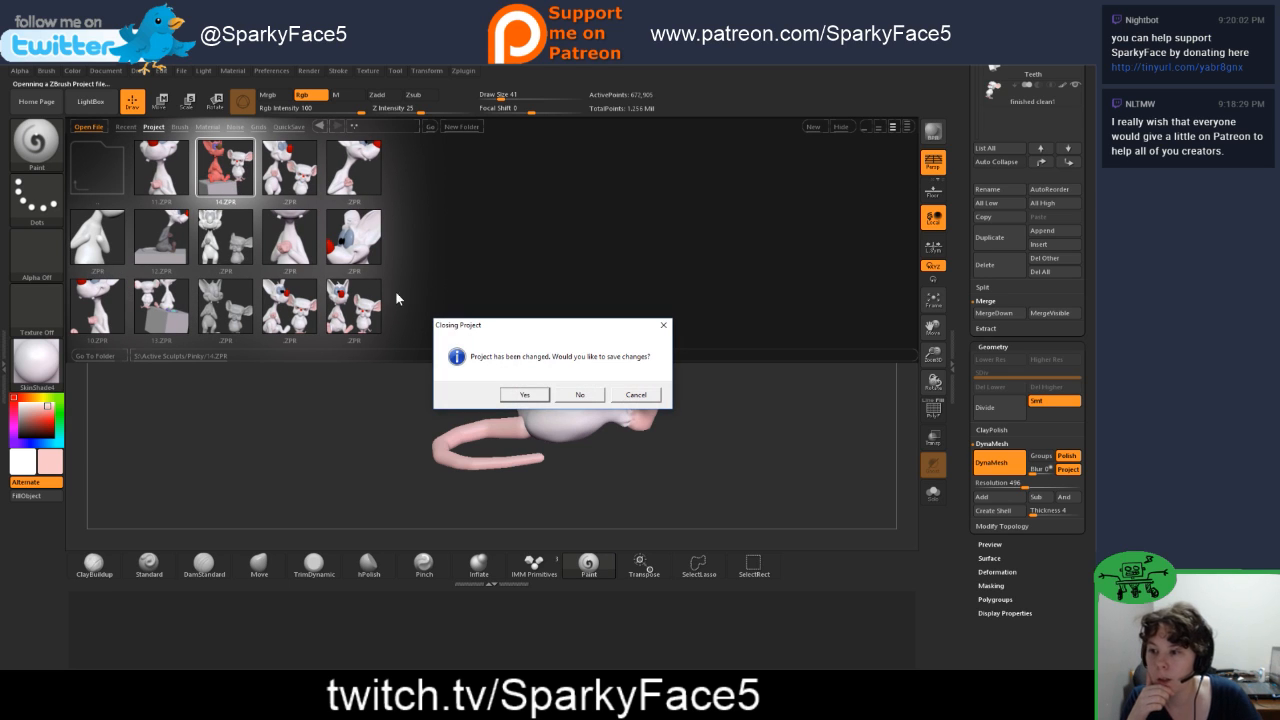
{"action": "left_click", "coordinate": [579, 395]}
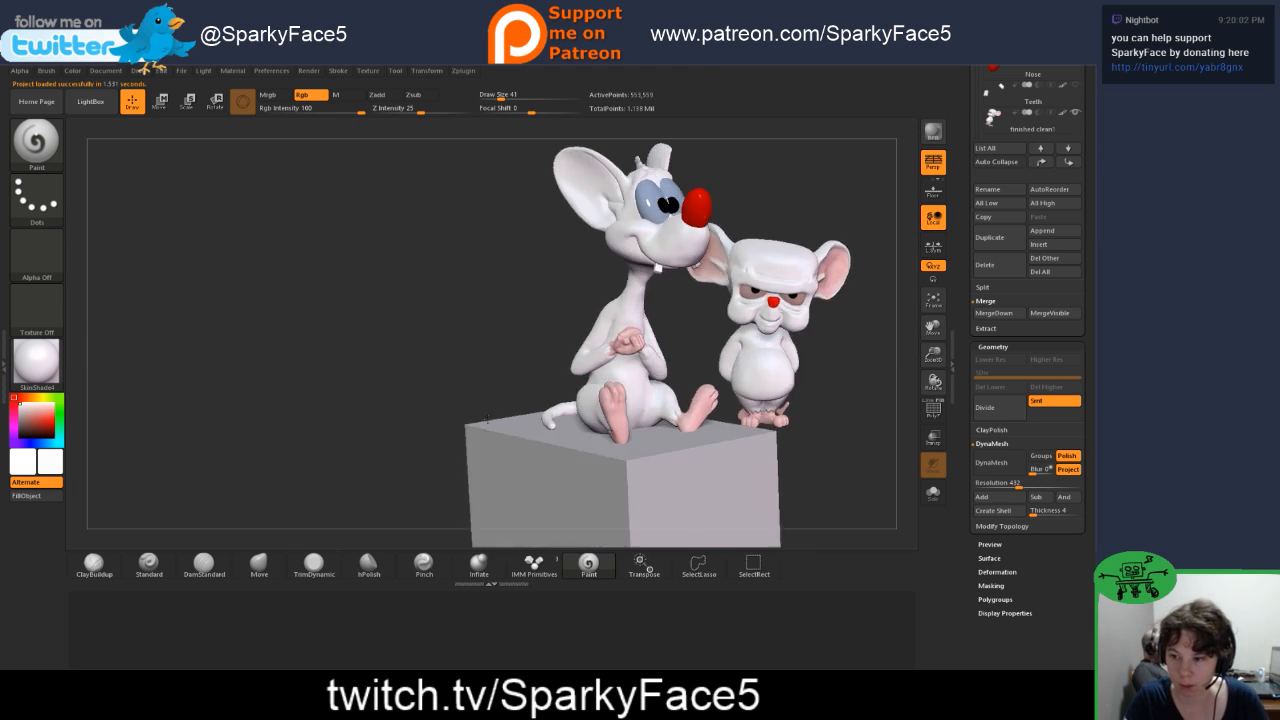
Step: Select the Move brush at draw size 112 and hide the finished clean1 subtool, with Pinky's tail in close view
{"action": "left_click_drag", "start_coordinate": [486, 419], "coordinate": [516, 452]}
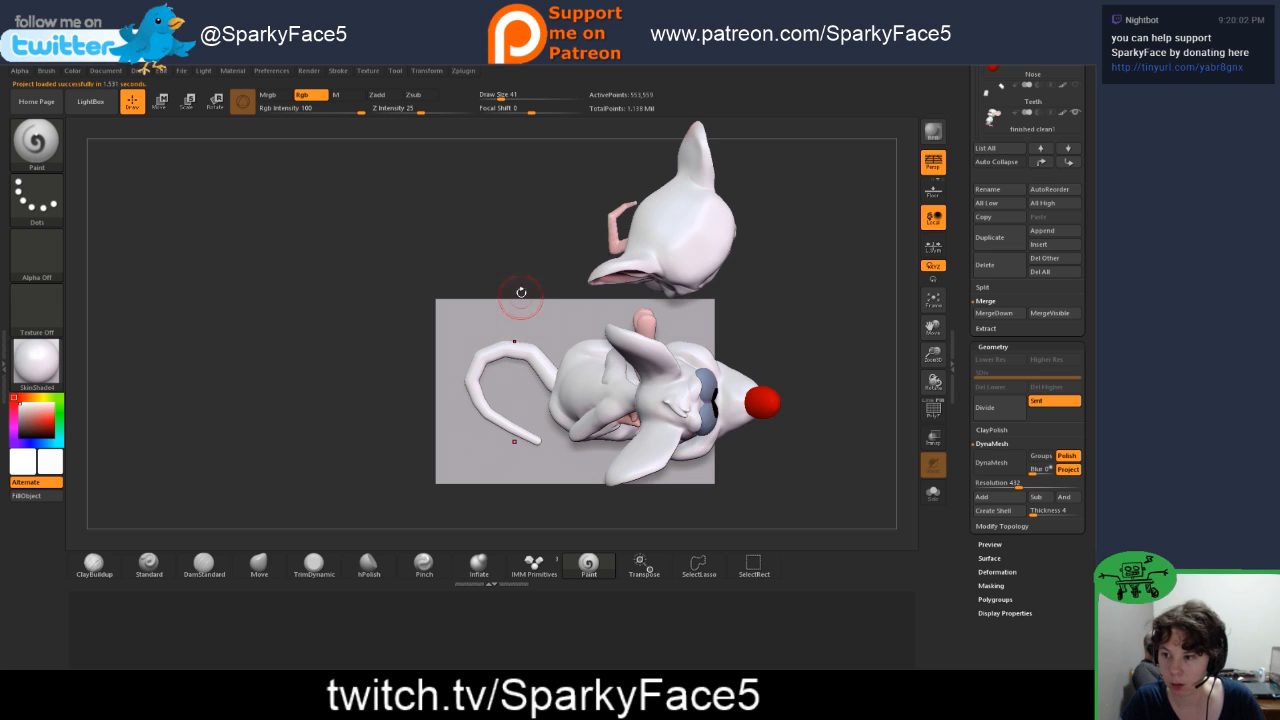
{"action": "left_click_drag", "start_coordinate": [521, 292], "coordinate": [700, 293], "text": "alt"}
{"action": "left_click_drag", "start_coordinate": [933, 328], "coordinate": [1055, 321]}
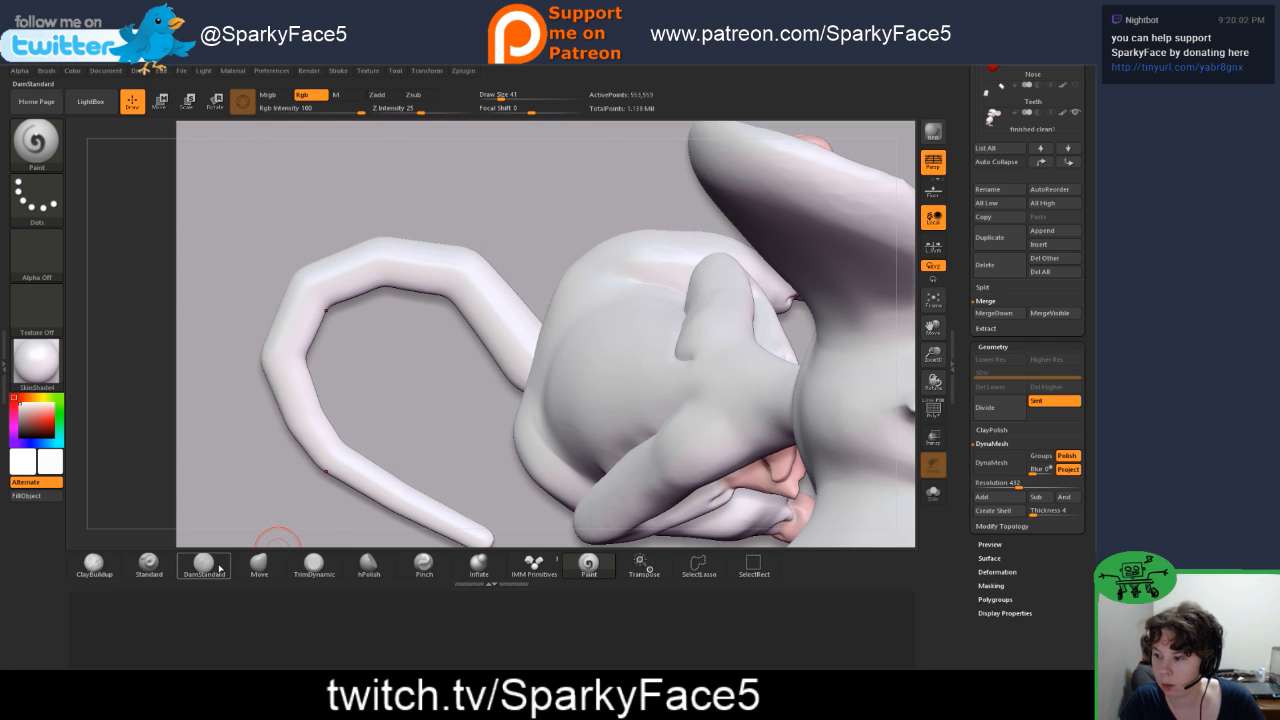
{"action": "left_click", "coordinate": [259, 566]}
{"action": "key", "text": "s"}
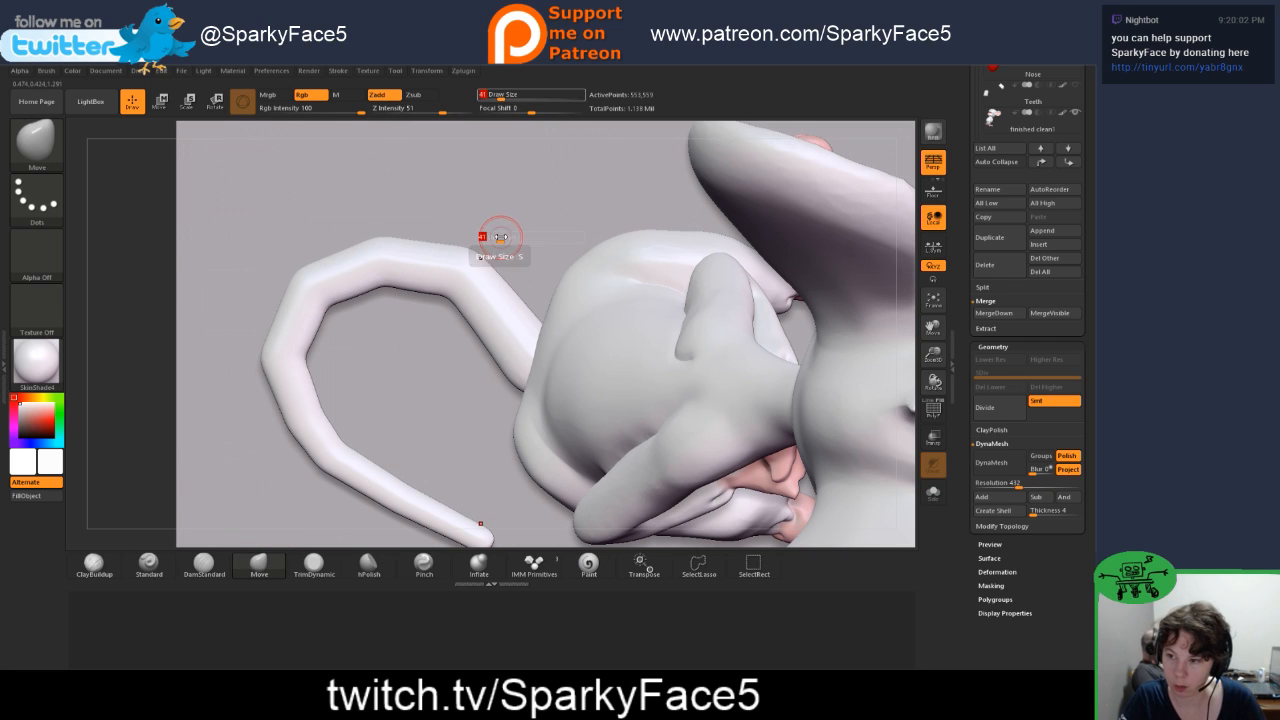
{"action": "left_click_drag", "start_coordinate": [500, 237], "coordinate": [514, 237]}
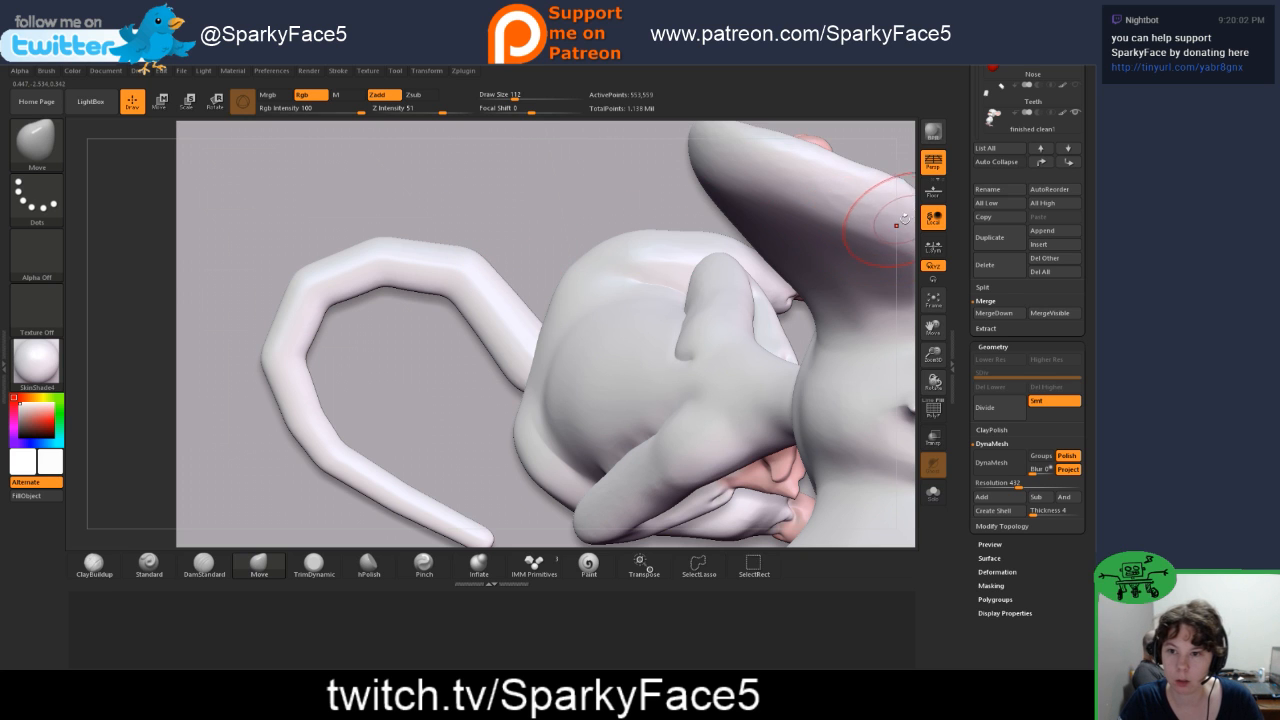
{"action": "left_click_drag", "start_coordinate": [904, 219], "coordinate": [933, 266]}
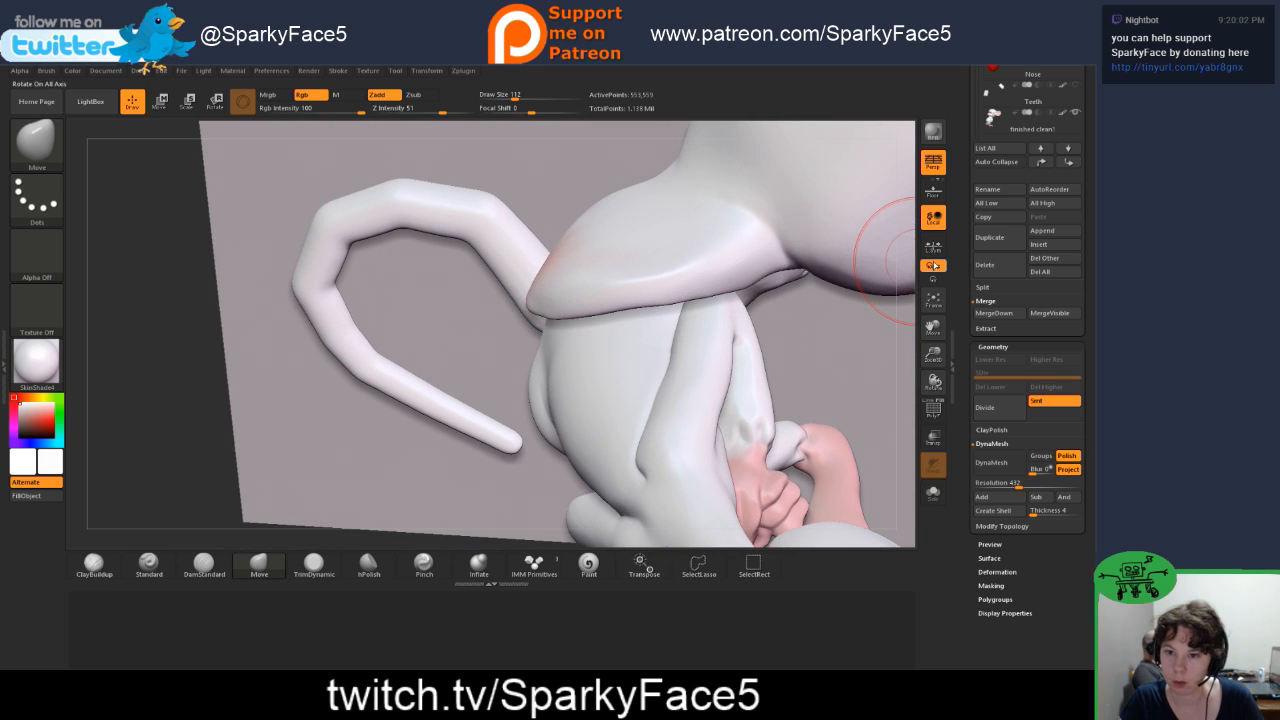
{"action": "left_click", "coordinate": [1075, 113]}
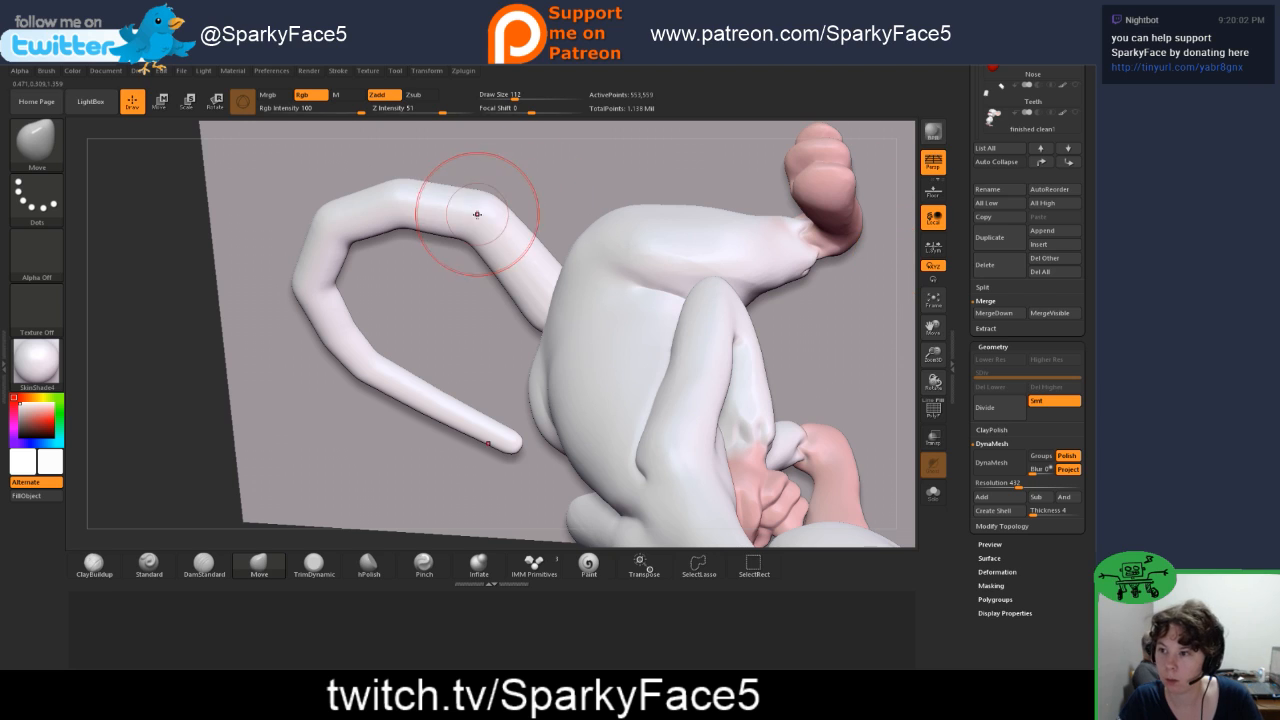
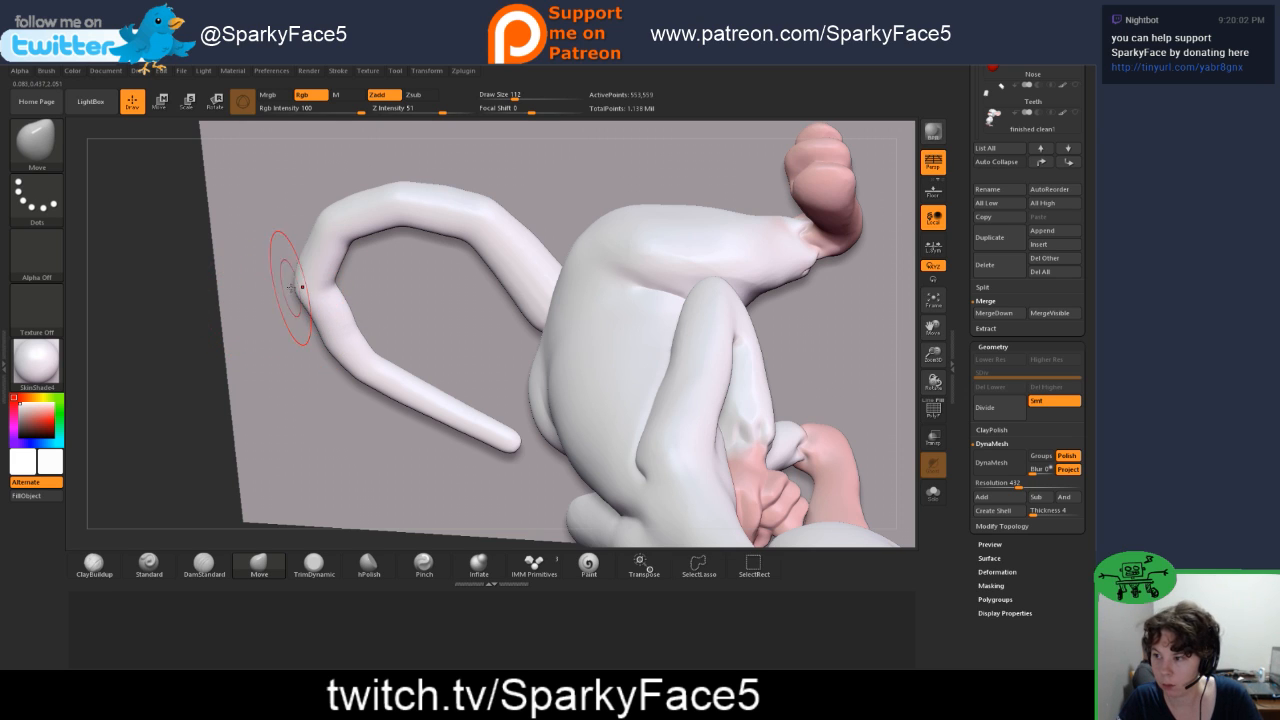
Step: Reshape the bend of Pinky's tail with the Move brush and smooth the kinks along its upper curve
{"action": "key", "text": "ctrl"}
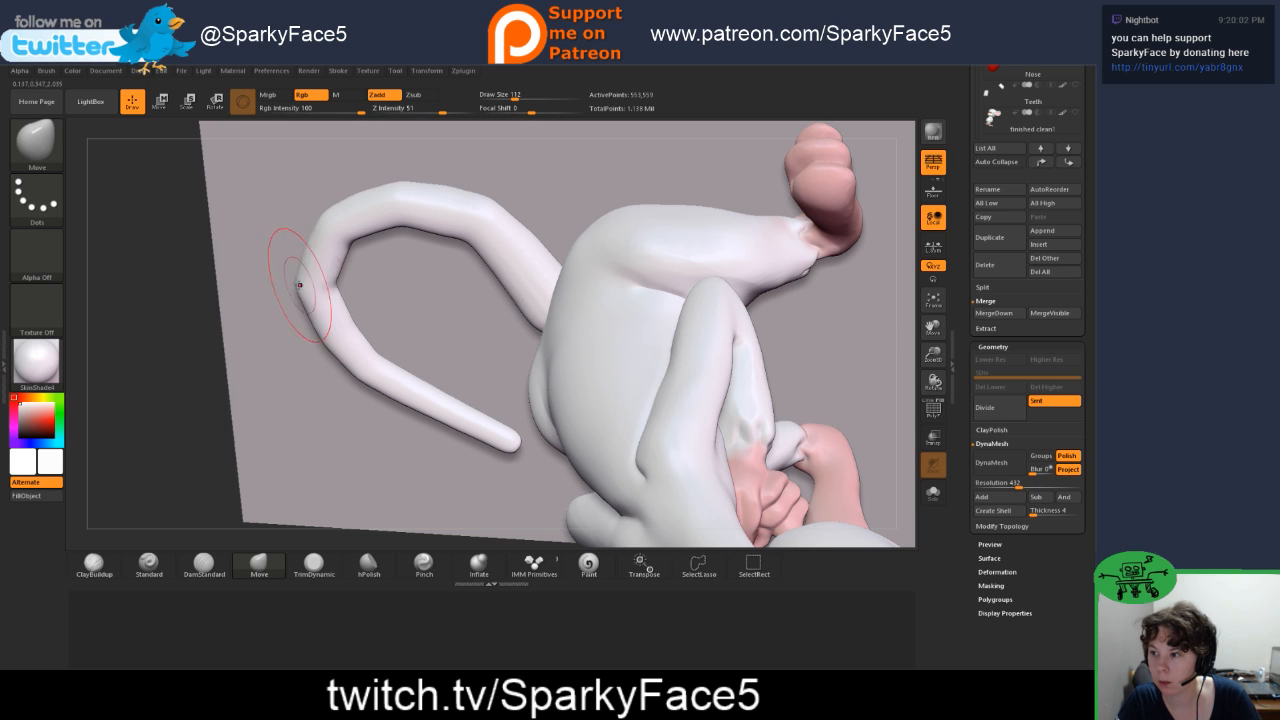
{"action": "left_click_drag", "start_coordinate": [197, 350], "coordinate": [280, 305]}
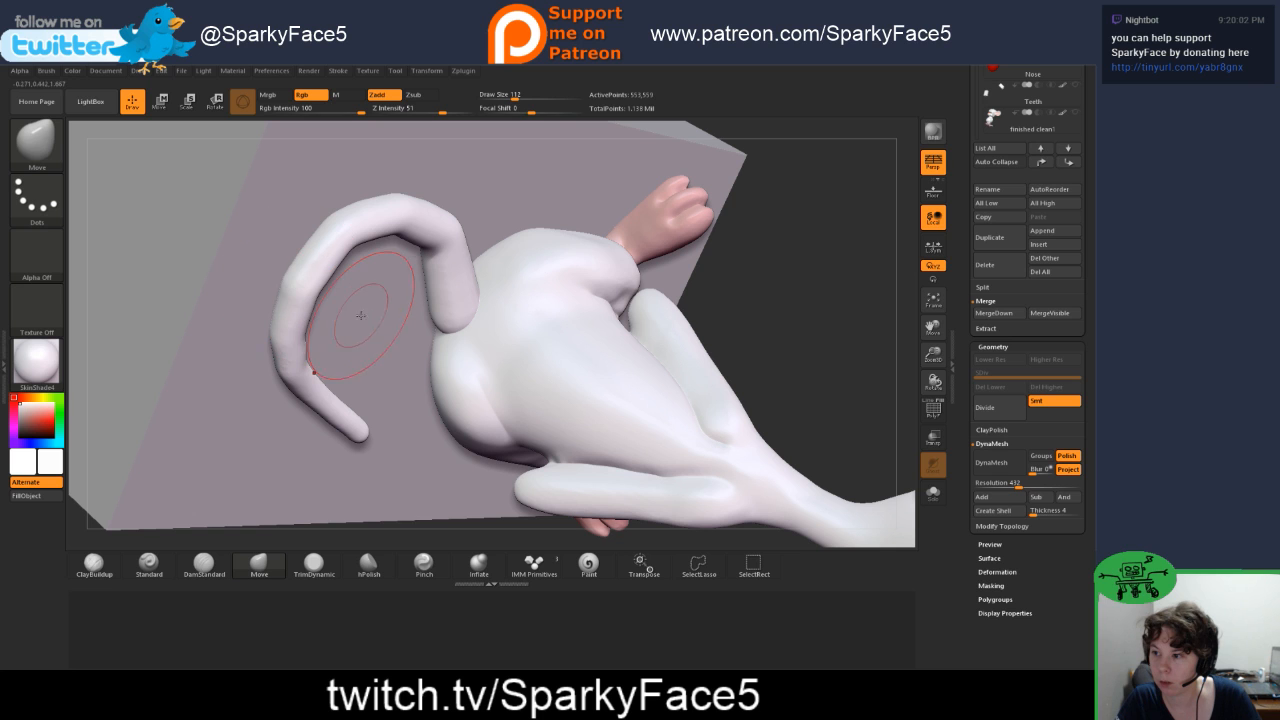
{"action": "mouse_move", "coordinate": [760, 274]}
{"action": "left_mouse_down"}
{"action": "mouse_move", "coordinate": [746, 235]}
{"action": "mouse_move", "coordinate": [430, 262]}
{"action": "left_mouse_up"}
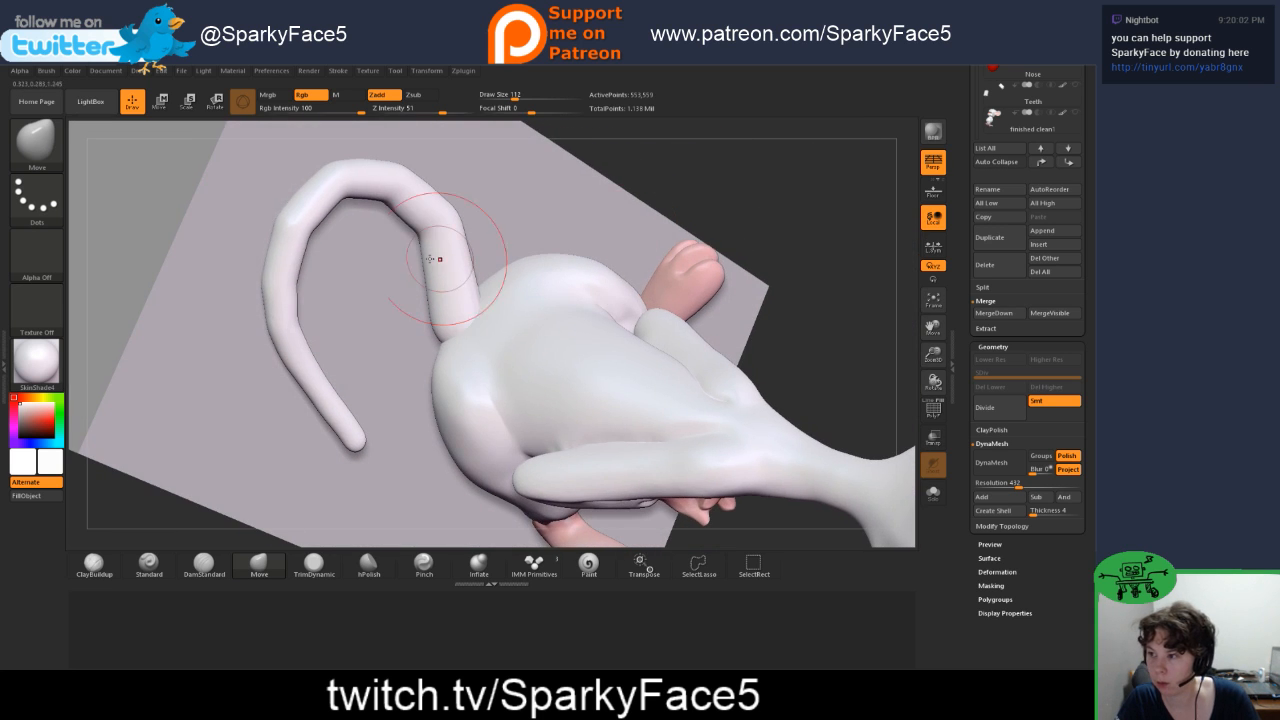
{"action": "key", "text": "shift"}
{"action": "left_click_drag", "start_coordinate": [272, 221], "coordinate": [283, 218], "text": "shift"}
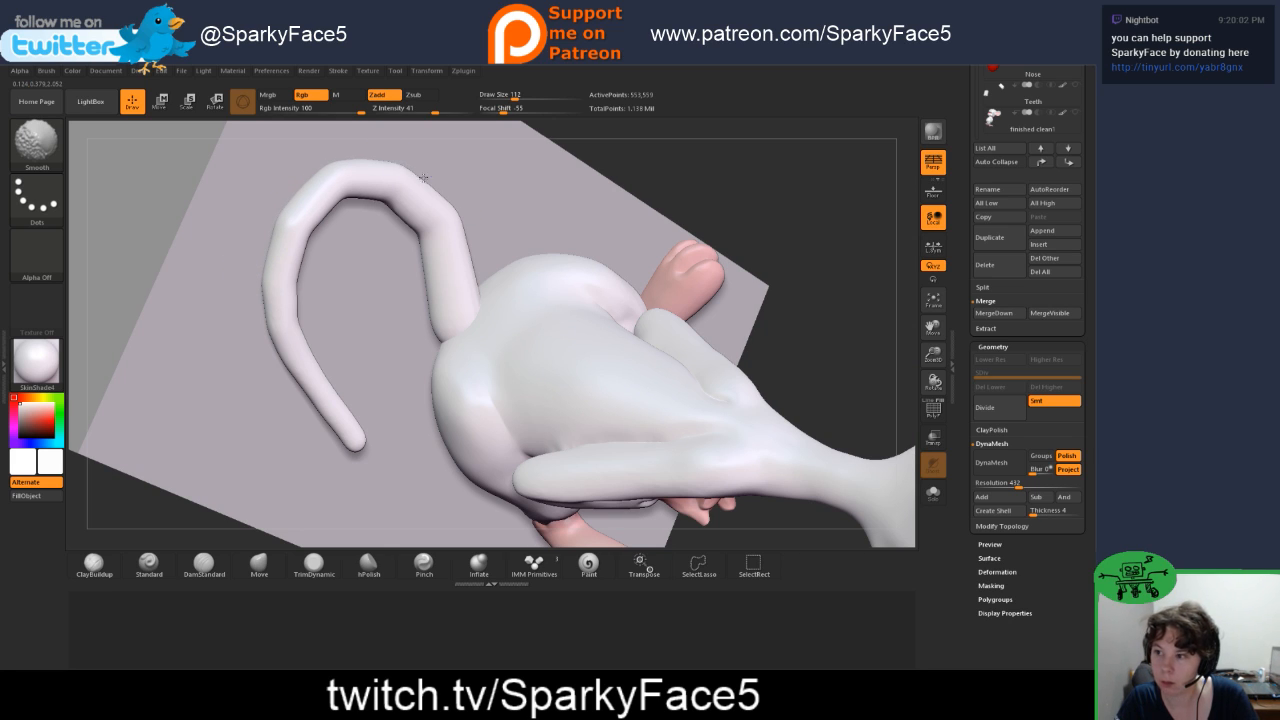
{"action": "left_click_drag", "start_coordinate": [424, 178], "coordinate": [438, 190], "text": "shift"}
{"action": "mouse_move", "coordinate": [714, 200]}
{"action": "left_mouse_down"}
{"action": "mouse_move", "coordinate": [672, 182]}
{"action": "mouse_move", "coordinate": [683, 214]}
{"action": "mouse_move", "coordinate": [645, 248]}
{"action": "left_mouse_up"}
{"action": "left_click_drag", "start_coordinate": [370, 177], "coordinate": [382, 181], "text": "shift"}
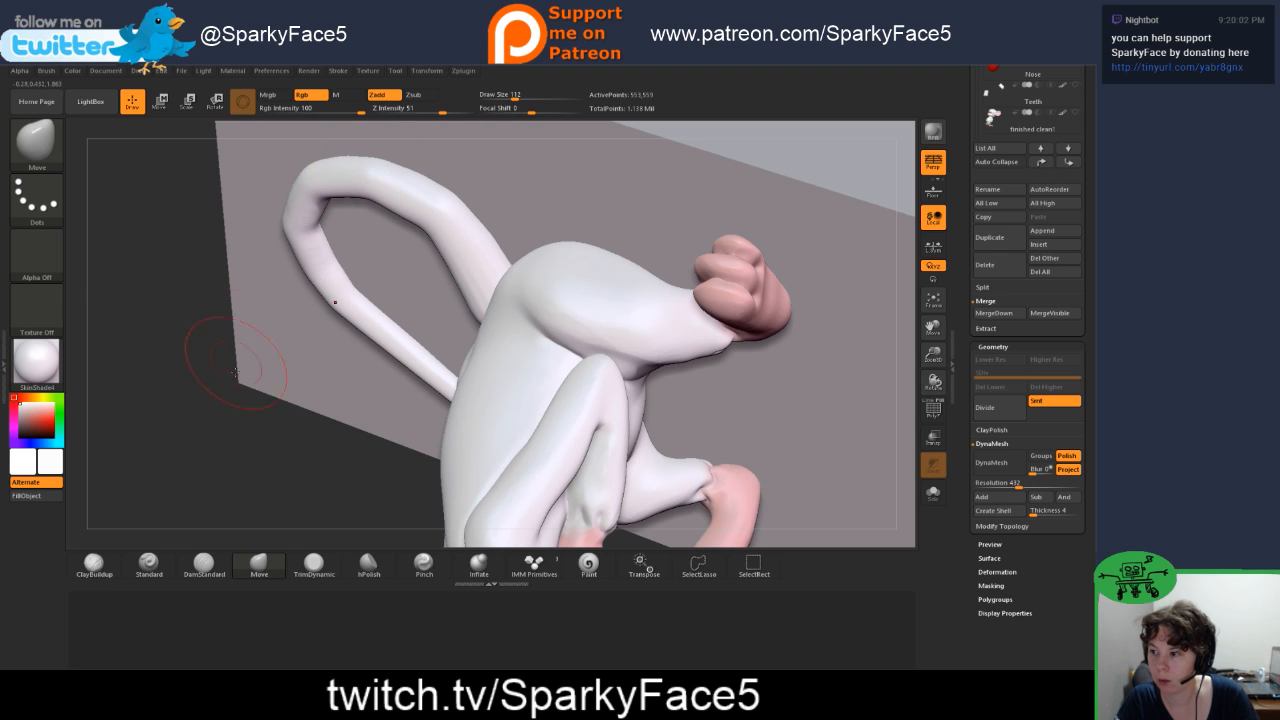
Step: Smooth the tail section near Pinky's body and the uneven outer bend where the tail curls back
{"action": "left_click_drag", "start_coordinate": [252, 372], "coordinate": [300, 400]}
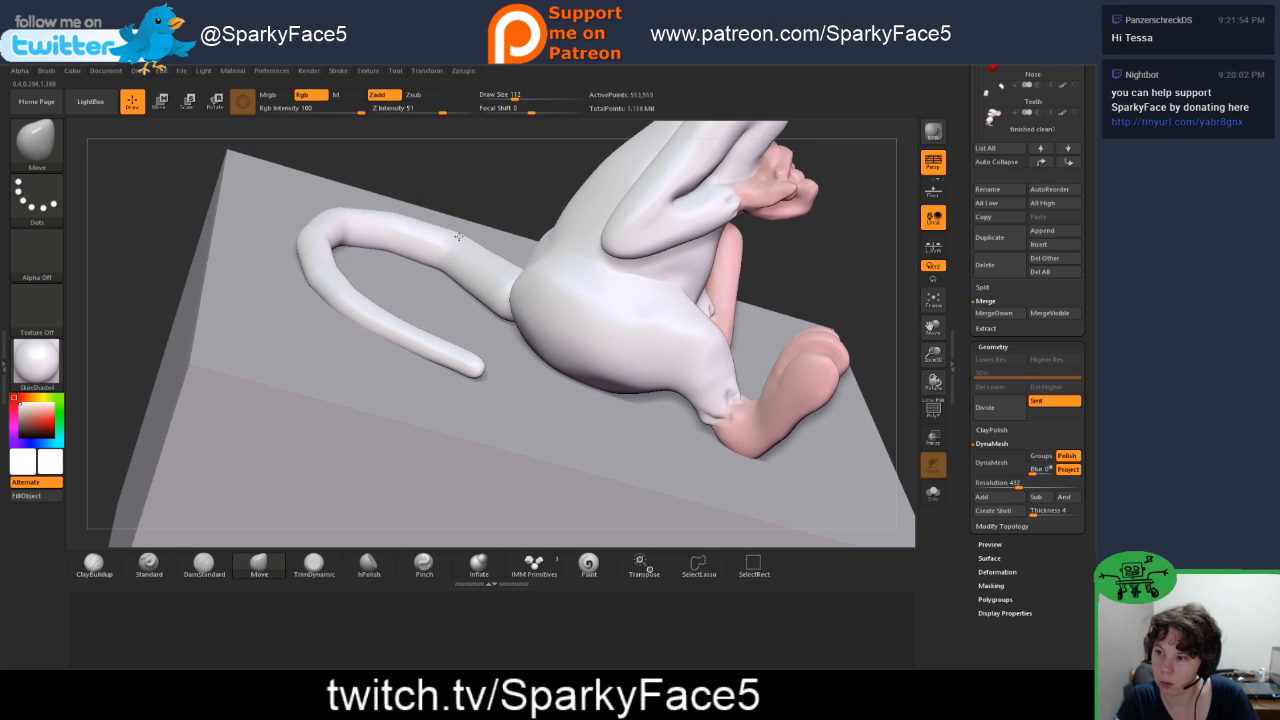
{"action": "key", "text": "shift"}
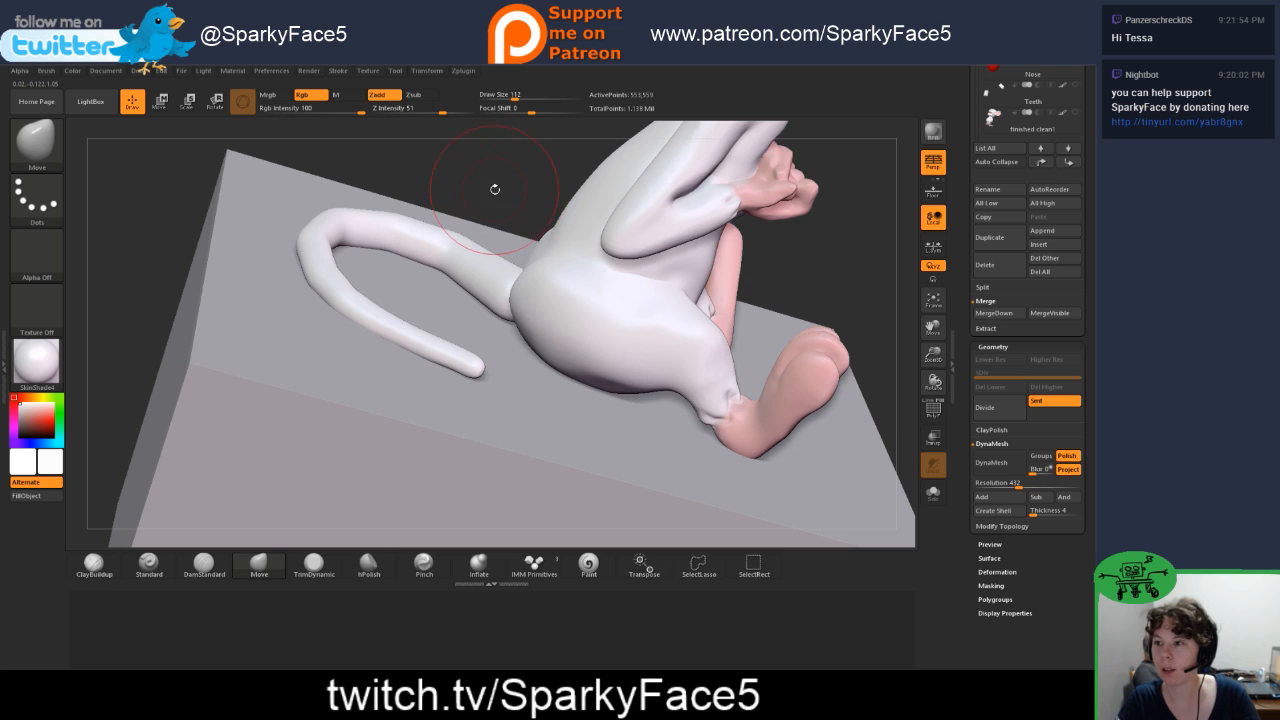
{"action": "left_click_drag", "start_coordinate": [494, 189], "coordinate": [480, 160]}
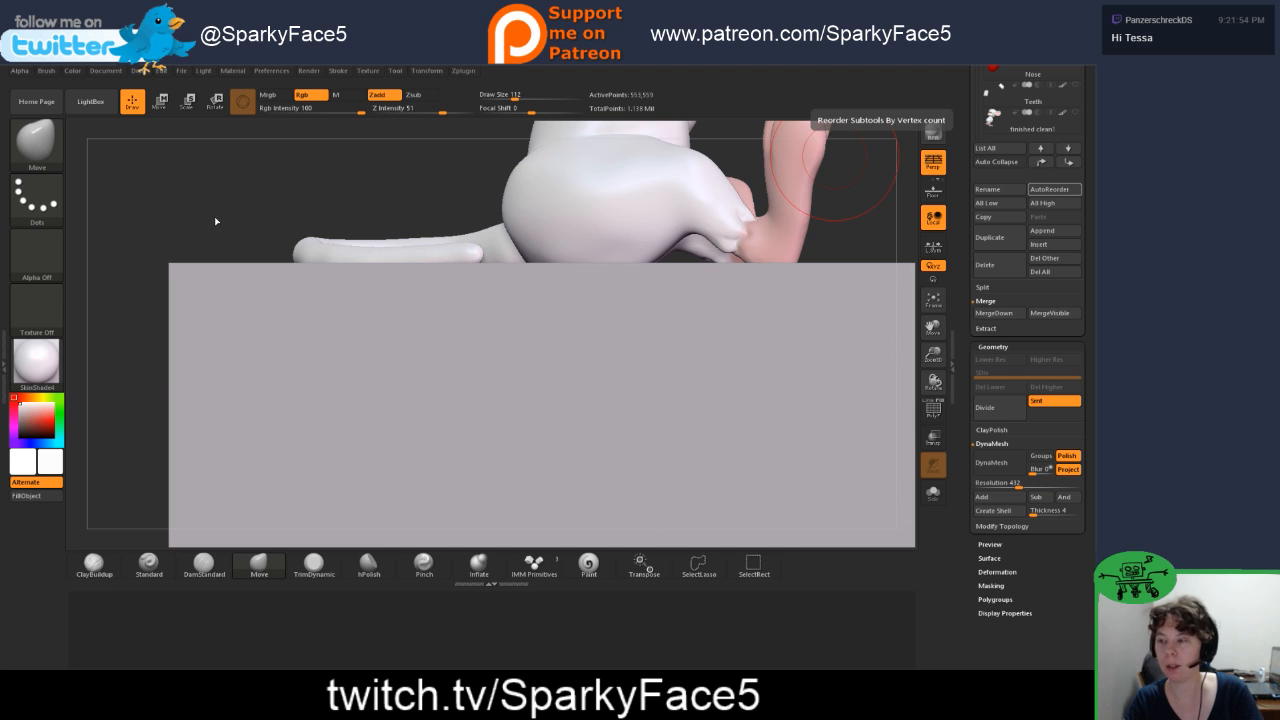
{"action": "left_click_drag", "start_coordinate": [242, 216], "coordinate": [243, 251]}
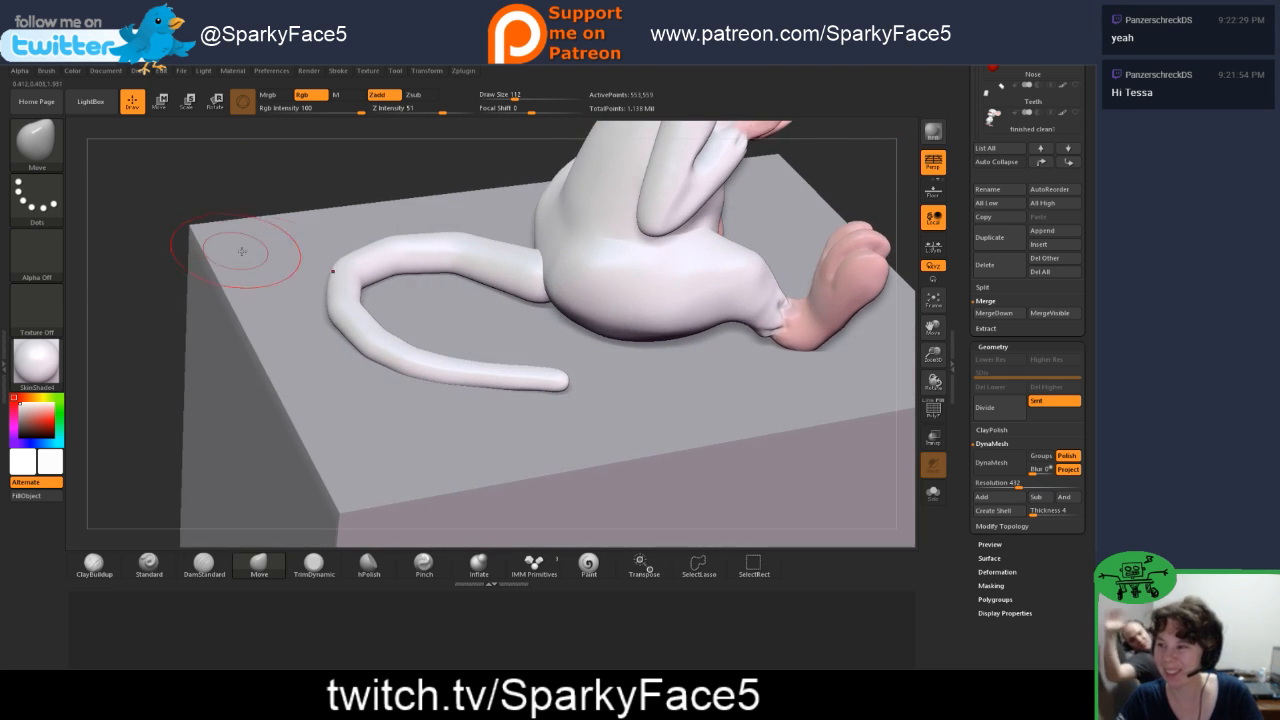
{"action": "mouse_move", "coordinate": [186, 206]}
{"action": "left_mouse_down"}
{"action": "mouse_move", "coordinate": [201, 229]}
{"action": "mouse_move", "coordinate": [230, 234]}
{"action": "left_mouse_up"}
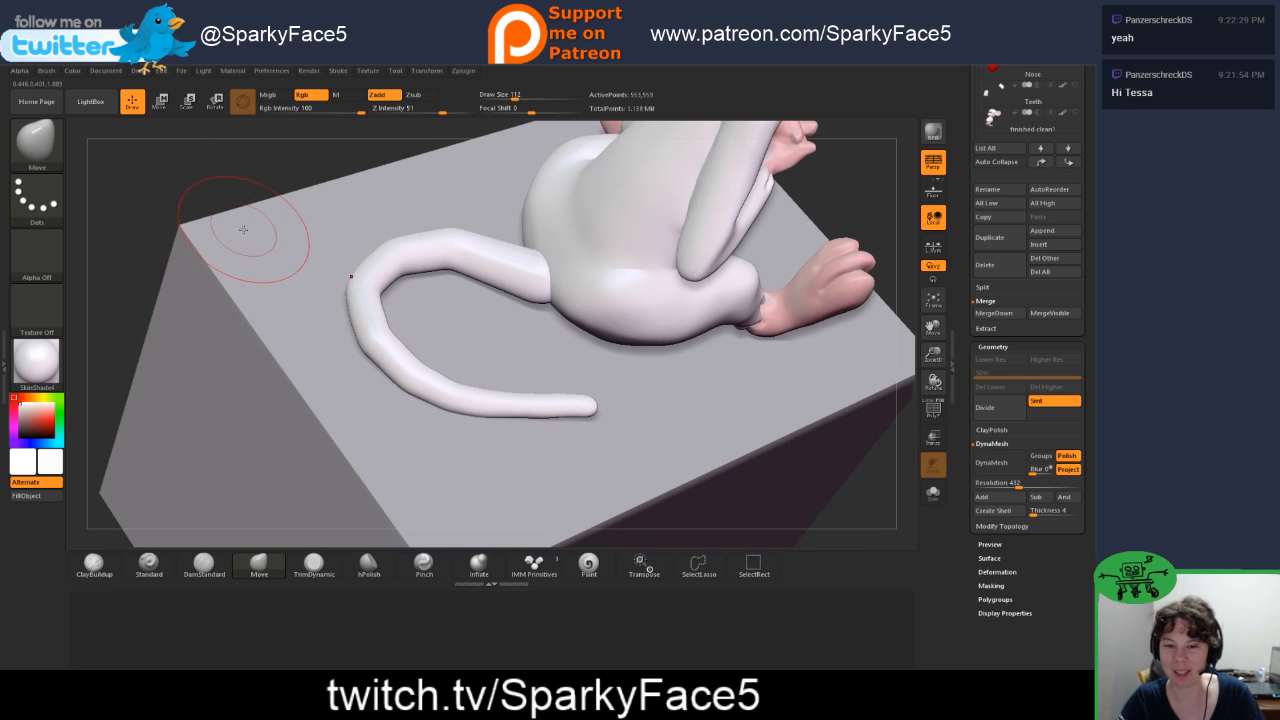
{"action": "key", "text": "shift"}
{"action": "left_click_drag", "start_coordinate": [361, 341], "coordinate": [370, 342], "text": "shift"}
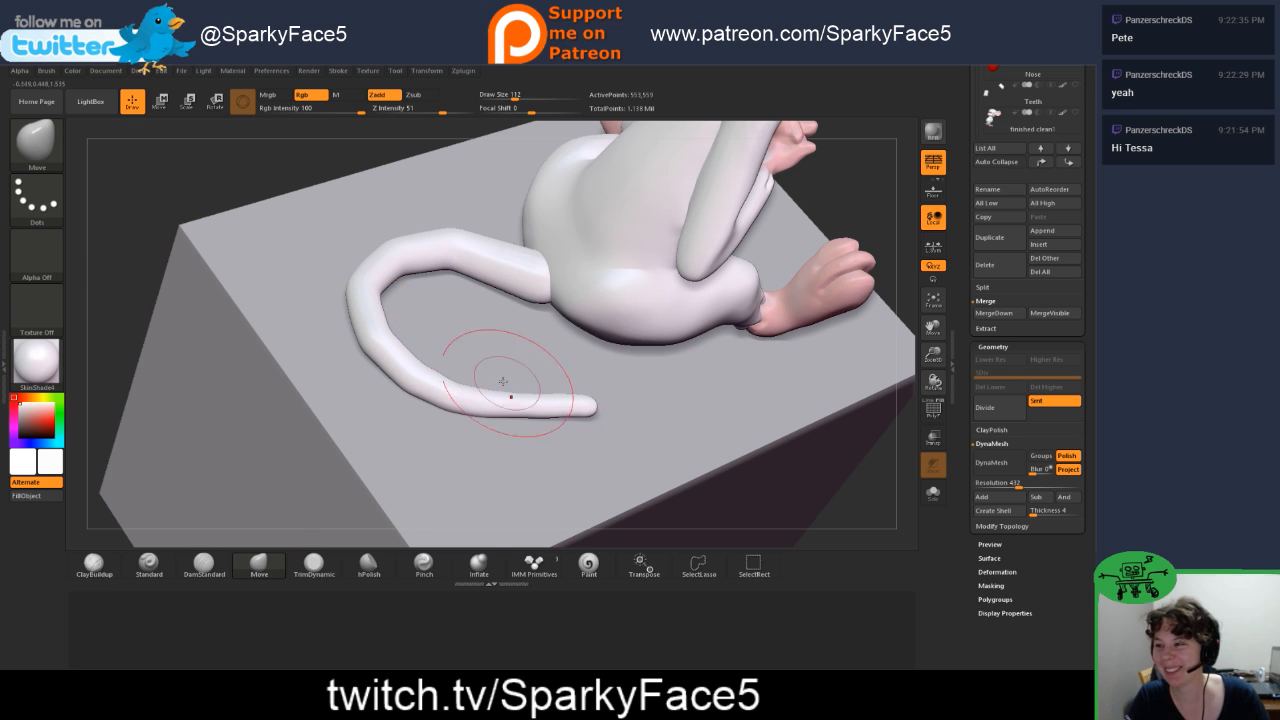
{"action": "key", "text": "shift"}
{"action": "mouse_move", "coordinate": [368, 355]}
{"action": "left_mouse_down", "text": "shift"}
{"action": "mouse_move", "coordinate": [365, 345]}
{"action": "mouse_move", "coordinate": [386, 357]}
{"action": "left_mouse_up", "text": "shift"}
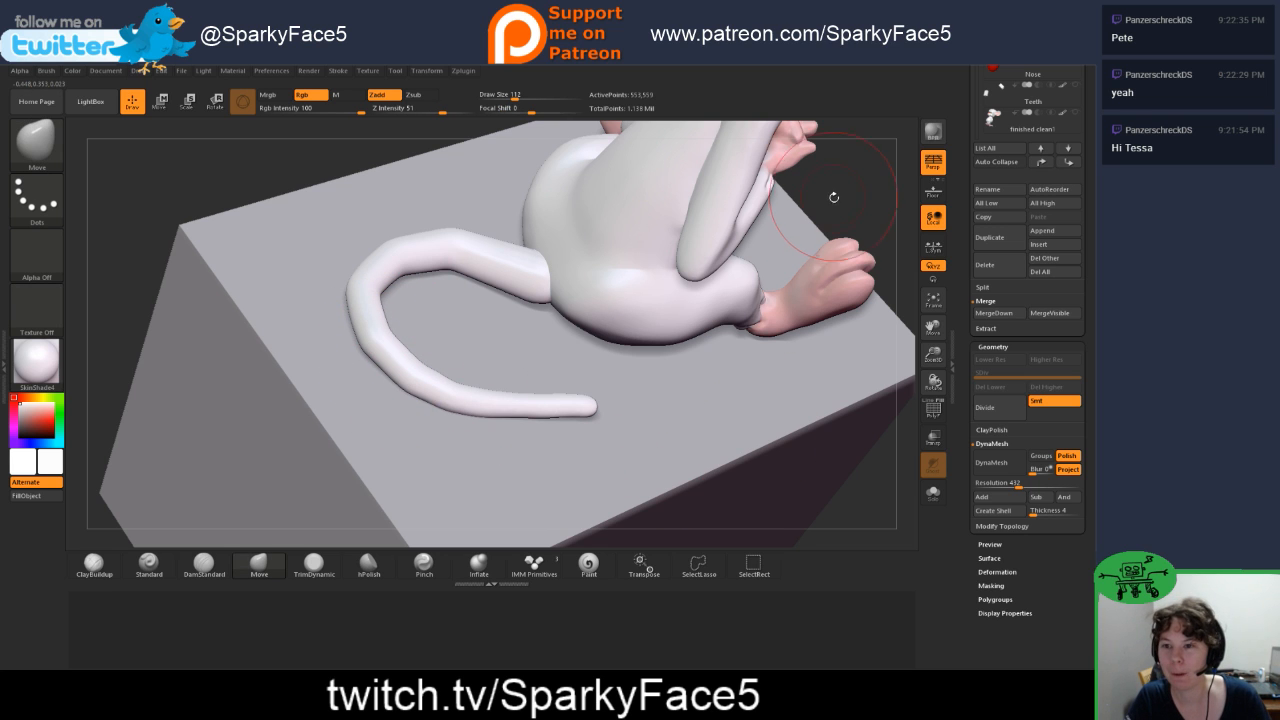
Step: Nudge the tail section next to Pinky's body into a softer arc with the Move brush and smooth it
{"action": "mouse_move", "coordinate": [831, 194]}
{"action": "left_mouse_down"}
{"action": "mouse_move", "coordinate": [802, 194]}
{"action": "mouse_move", "coordinate": [827, 175]}
{"action": "mouse_move", "coordinate": [825, 149]}
{"action": "left_mouse_up"}
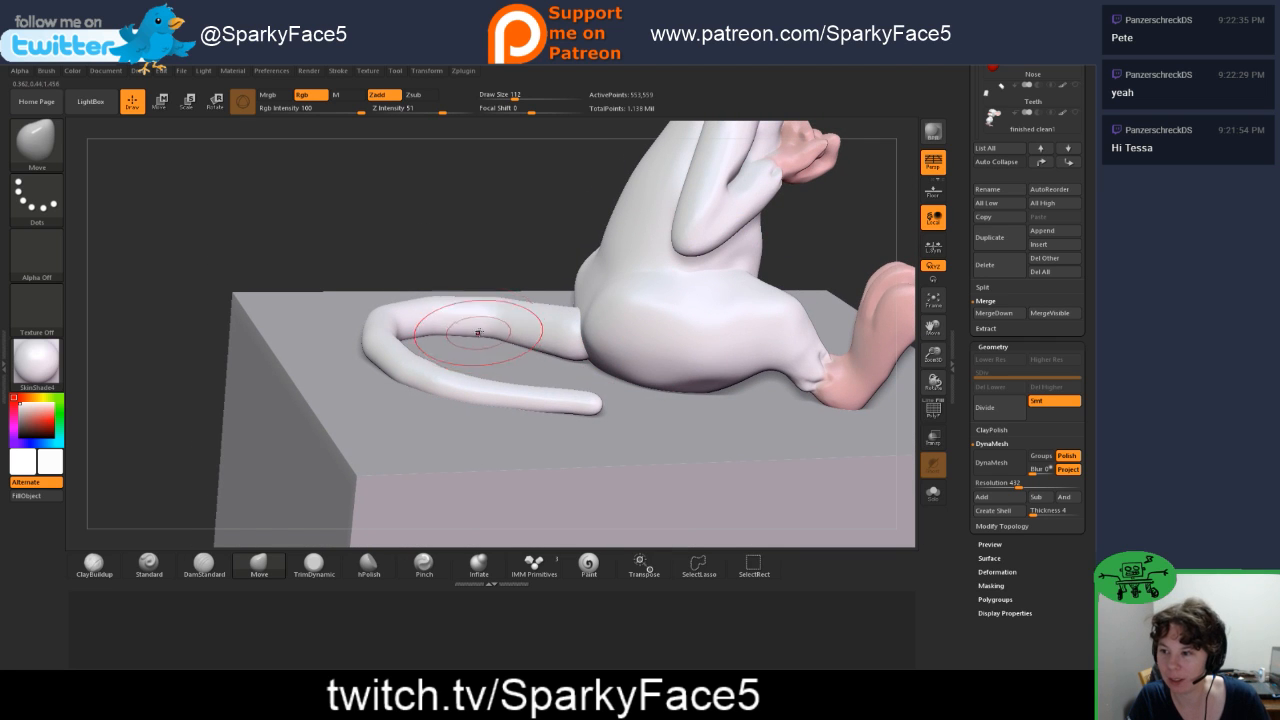
{"action": "left_click_drag", "start_coordinate": [500, 330], "coordinate": [492, 322], "text": "shift"}
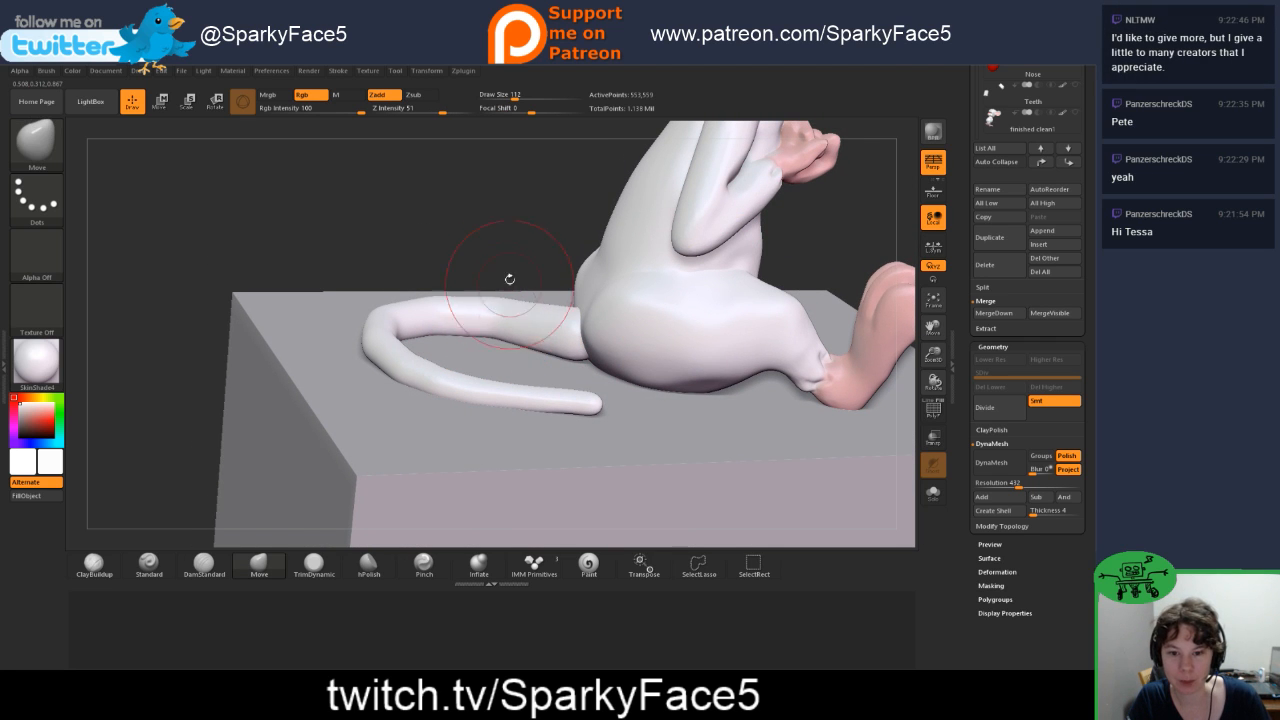
{"action": "left_click_drag", "start_coordinate": [508, 277], "coordinate": [491, 285]}
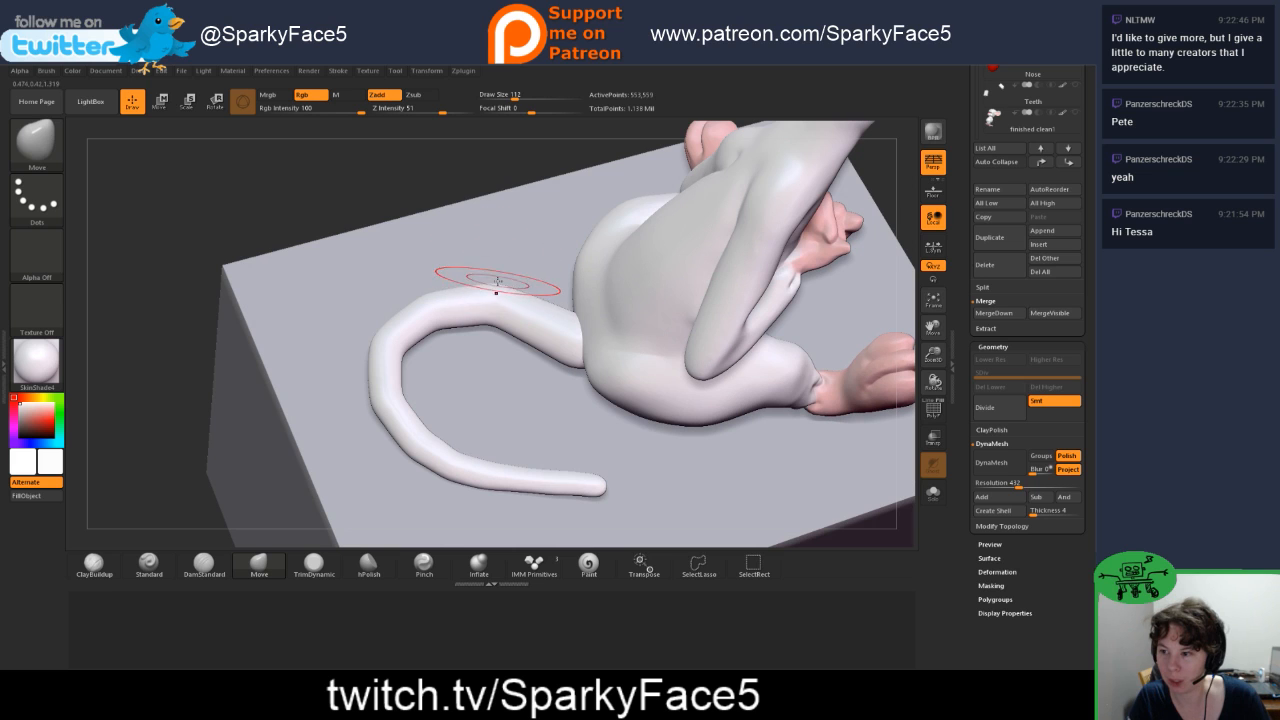
{"action": "left_click_drag", "start_coordinate": [491, 180], "coordinate": [491, 237]}
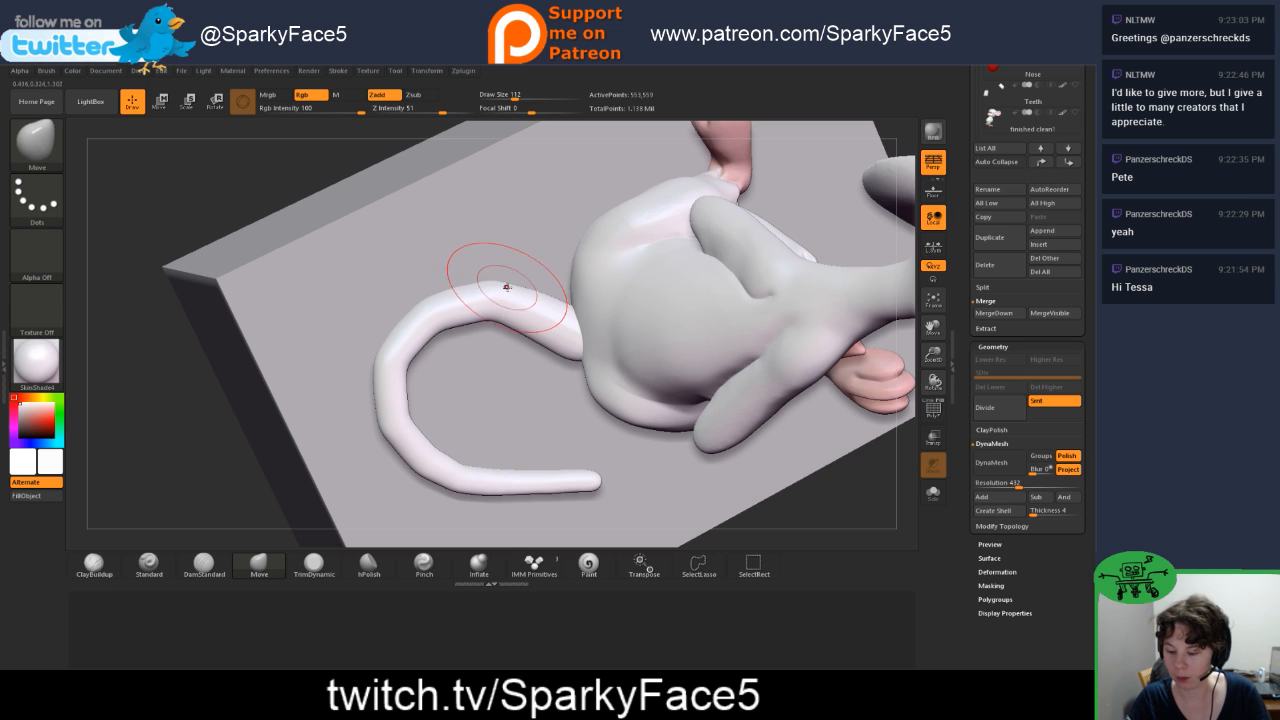
{"action": "key", "text": "shift"}
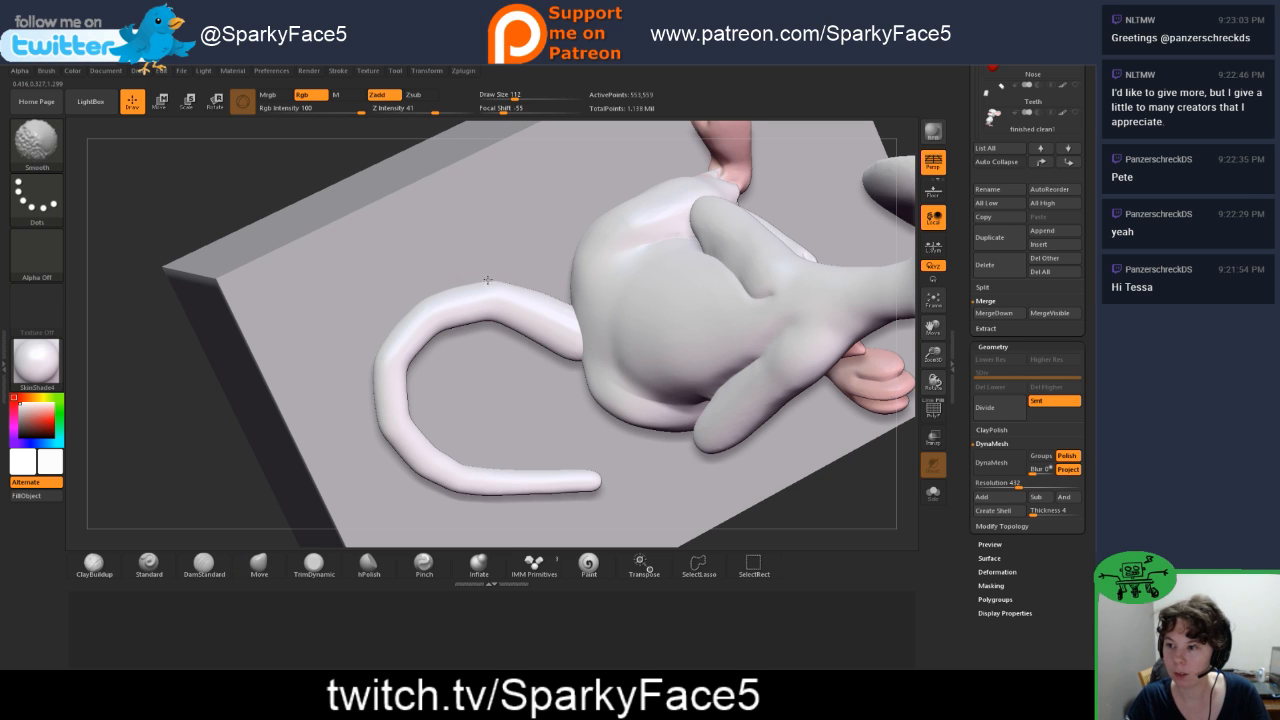
{"action": "mouse_move", "coordinate": [234, 477]}
{"action": "left_mouse_down"}
{"action": "mouse_move", "coordinate": [220, 452]}
{"action": "mouse_move", "coordinate": [436, 342]}
{"action": "left_mouse_up"}
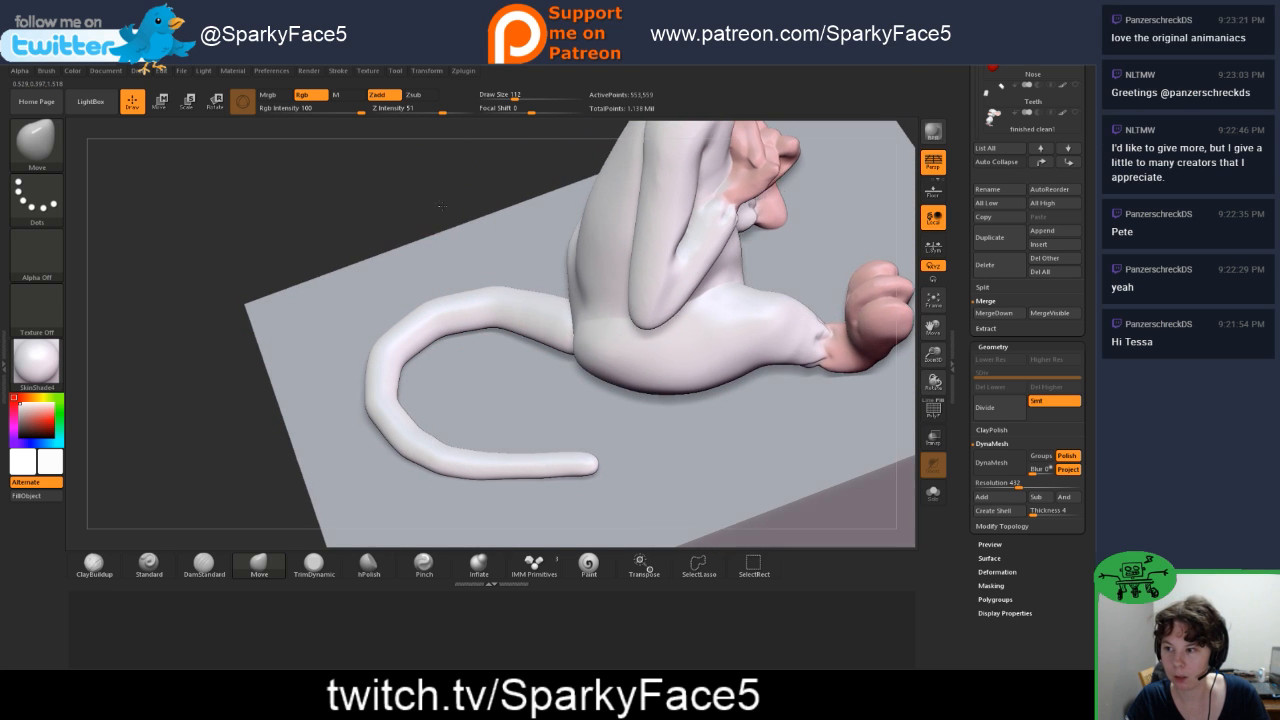
Step: Refine the inner and outer edges of the tail's bend using the Move brush at draw size 54
{"action": "left_click_drag", "start_coordinate": [432, 205], "coordinate": [489, 328]}
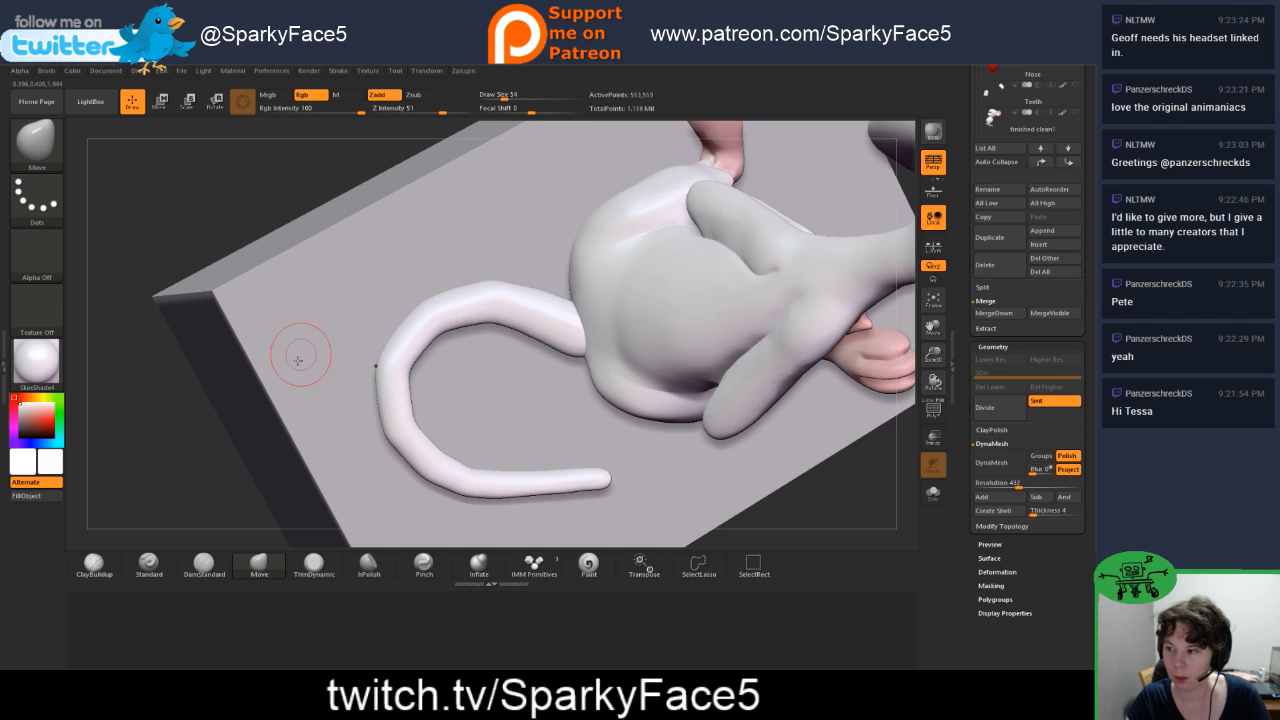
{"action": "mouse_move", "coordinate": [222, 464]}
{"action": "left_mouse_down"}
{"action": "mouse_move", "coordinate": [184, 445]}
{"action": "mouse_move", "coordinate": [204, 449]}
{"action": "left_mouse_up"}
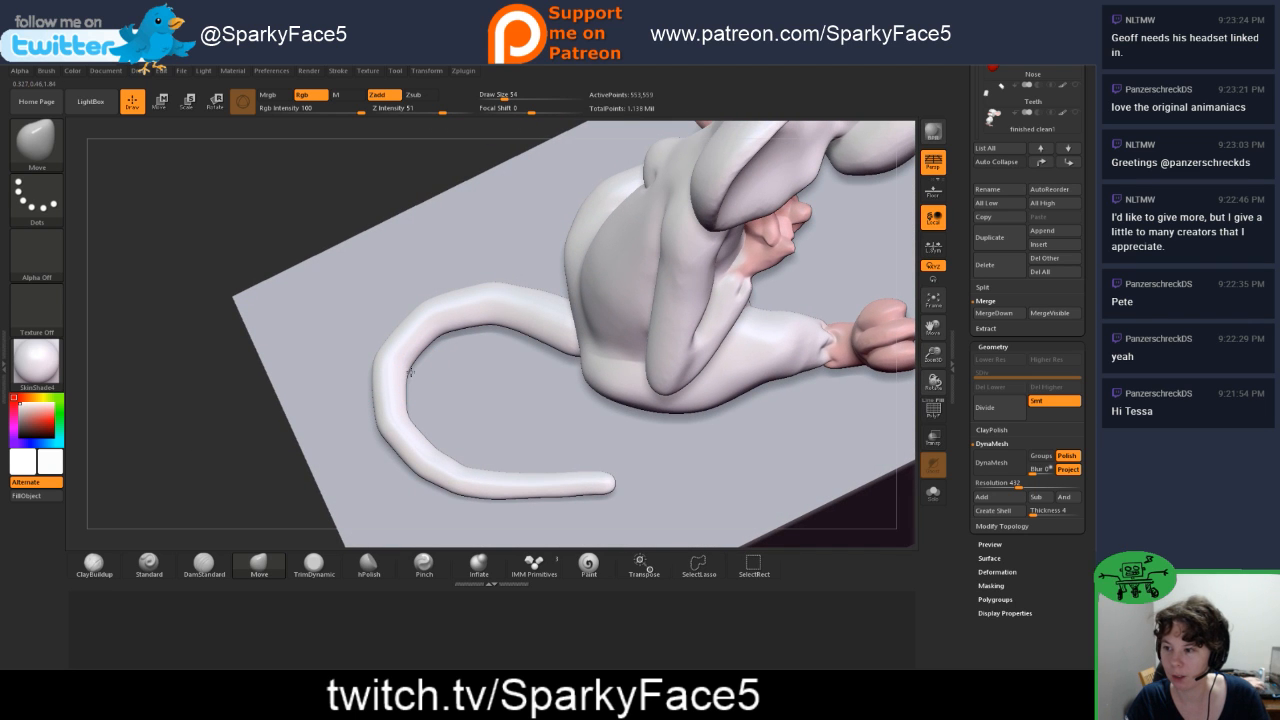
{"action": "mouse_move", "coordinate": [291, 430]}
{"action": "left_mouse_down"}
{"action": "mouse_move", "coordinate": [258, 466]}
{"action": "mouse_move", "coordinate": [350, 425]}
{"action": "left_mouse_up"}
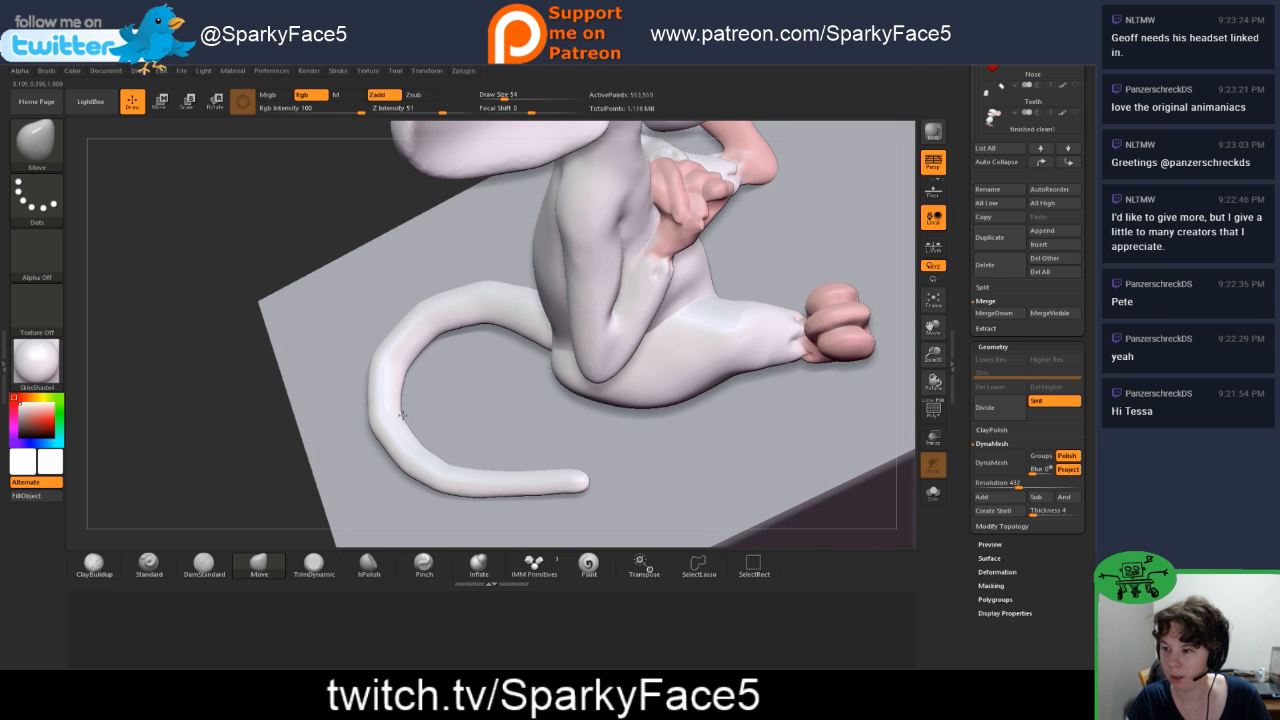
Step: Inspect the tail's curve and how it rests on the cube from the side, front and above
{"action": "mouse_move", "coordinate": [286, 491]}
{"action": "left_mouse_down"}
{"action": "mouse_move", "coordinate": [316, 476]}
{"action": "mouse_move", "coordinate": [290, 495]}
{"action": "left_mouse_up"}
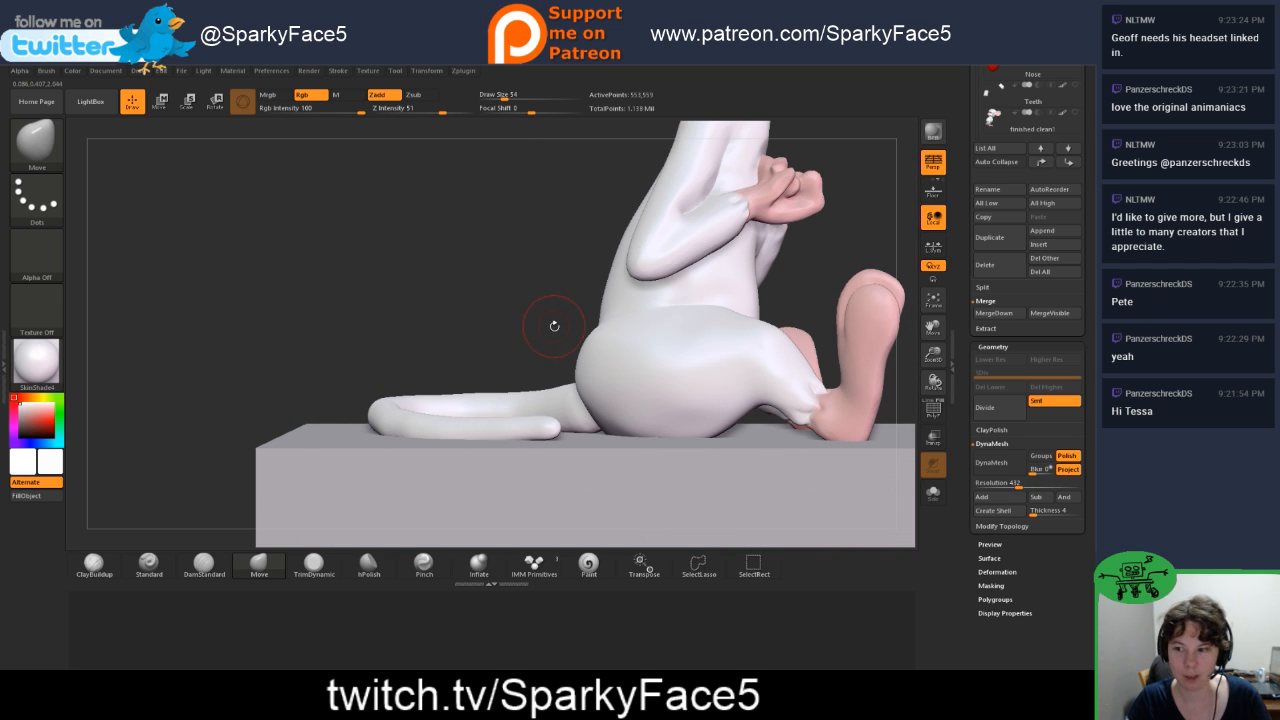
{"action": "left_click_drag", "start_coordinate": [550, 330], "coordinate": [718, 316]}
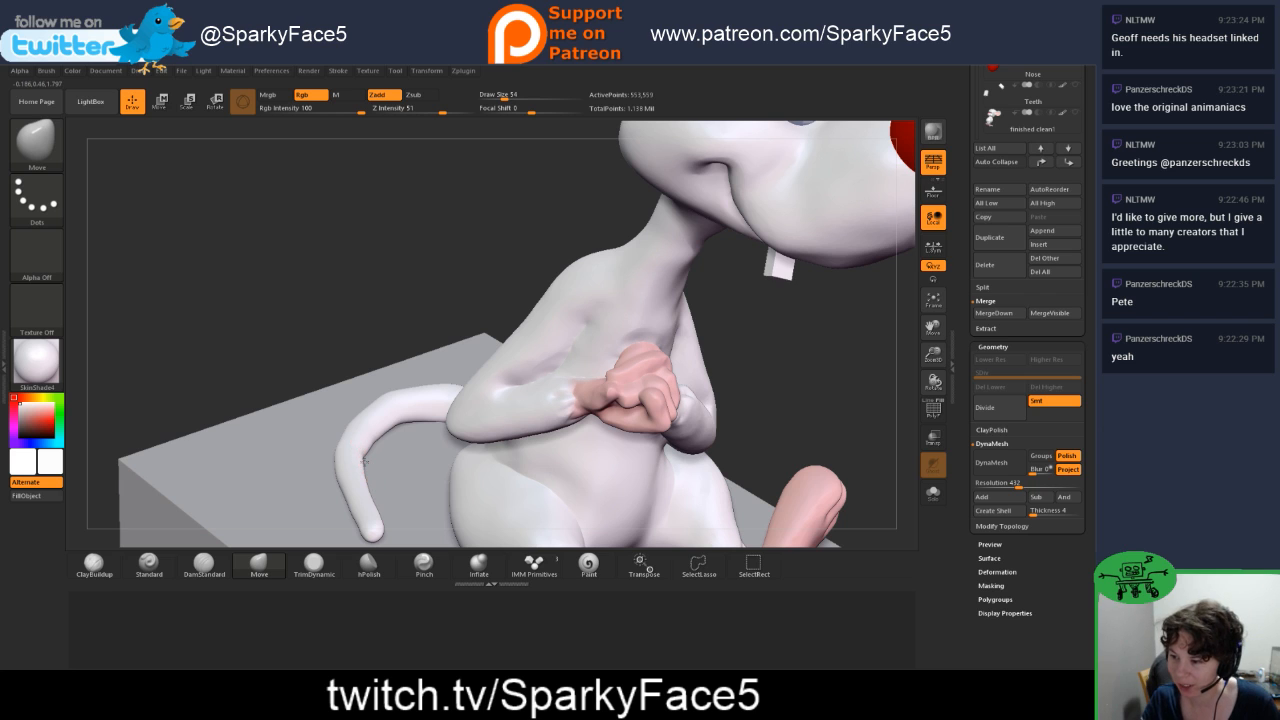
{"action": "mouse_move", "coordinate": [333, 346]}
{"action": "left_mouse_down"}
{"action": "mouse_move", "coordinate": [329, 371]}
{"action": "mouse_move", "coordinate": [340, 362]}
{"action": "left_mouse_up"}
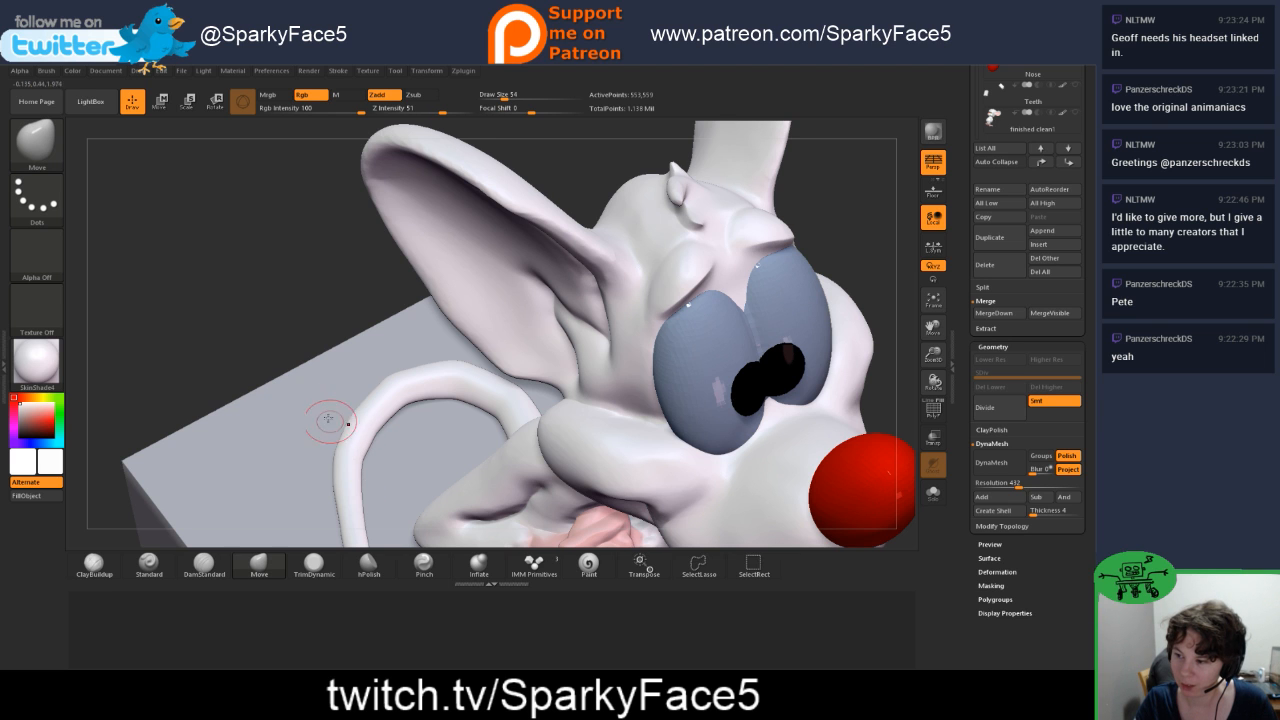
{"action": "mouse_move", "coordinate": [308, 371]}
{"action": "left_mouse_down"}
{"action": "mouse_move", "coordinate": [285, 345]}
{"action": "mouse_move", "coordinate": [328, 336]}
{"action": "mouse_move", "coordinate": [343, 349]}
{"action": "mouse_move", "coordinate": [323, 354]}
{"action": "left_mouse_up"}
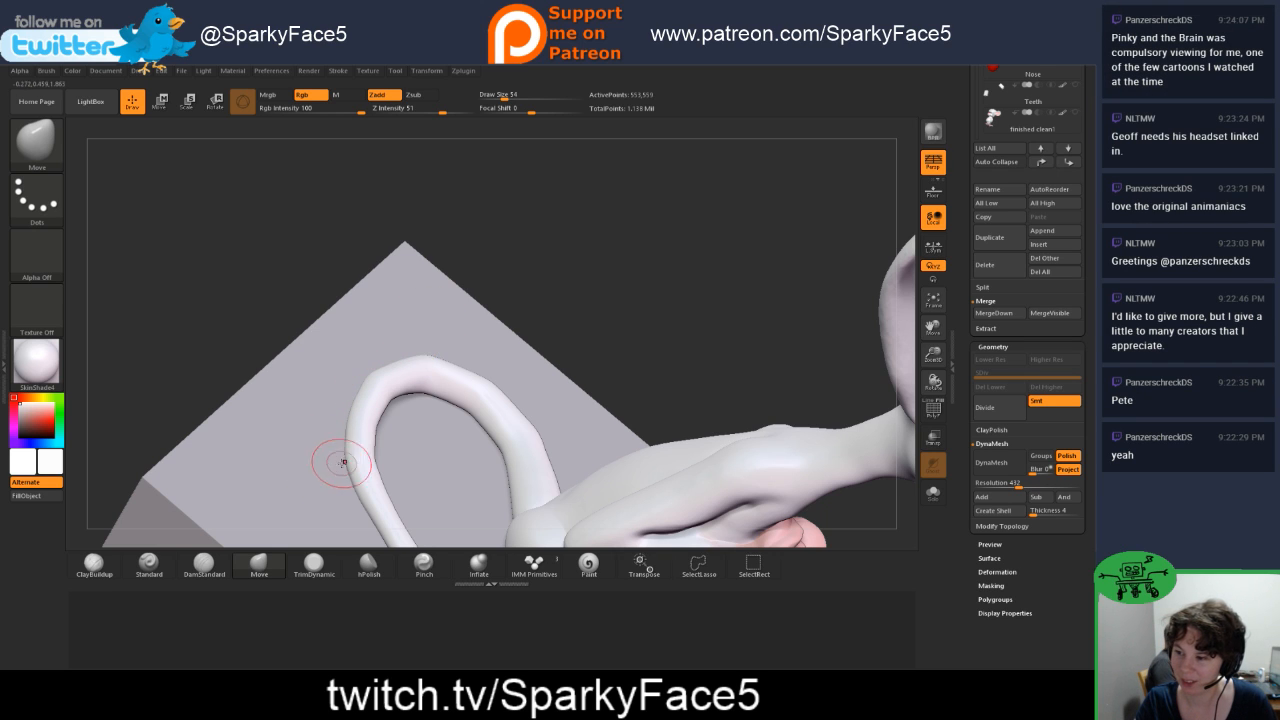
{"action": "left_click_drag", "start_coordinate": [713, 385], "coordinate": [703, 331]}
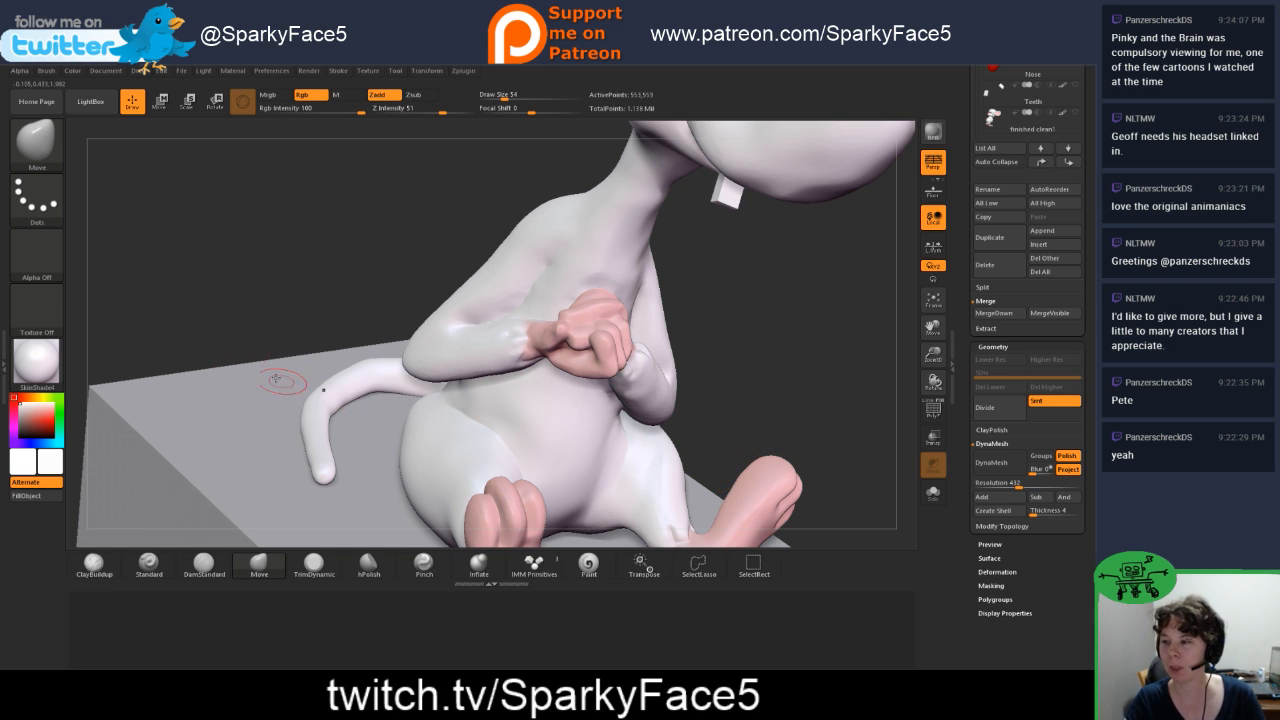
{"action": "left_click_drag", "start_coordinate": [266, 319], "coordinate": [258, 300]}
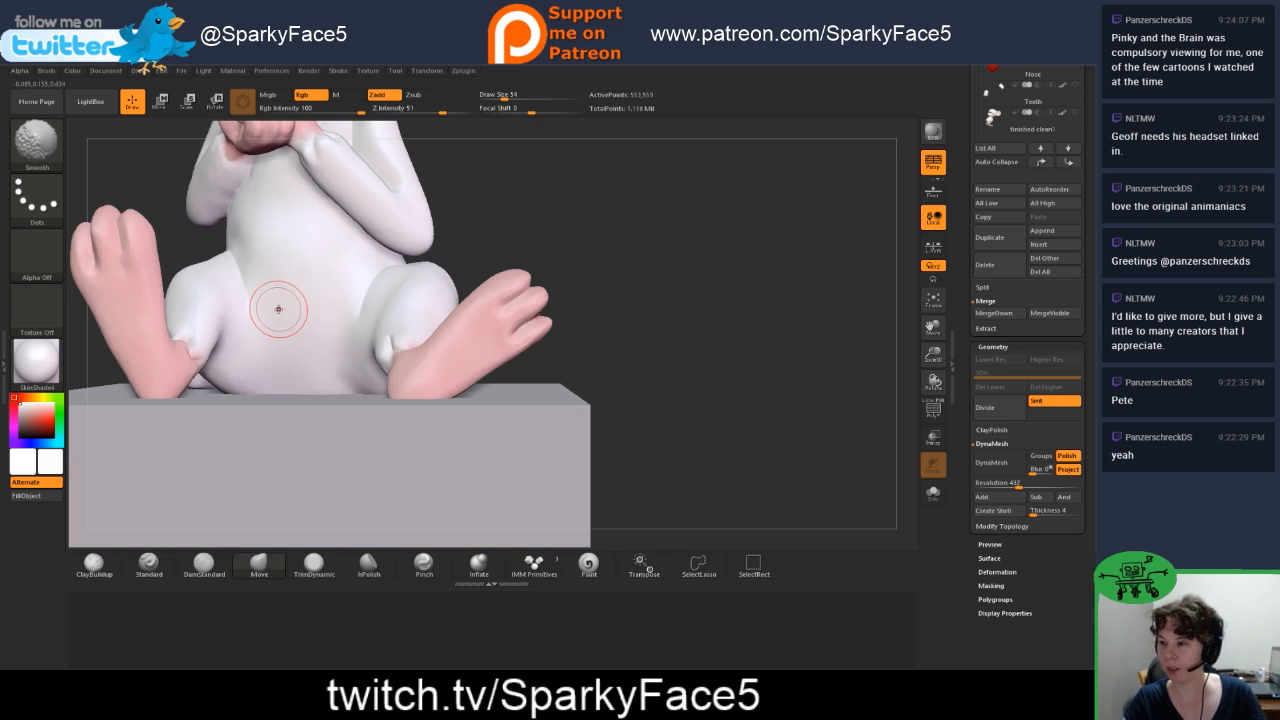
{"action": "mouse_move", "coordinate": [660, 434]}
{"action": "left_mouse_down"}
{"action": "mouse_move", "coordinate": [674, 414]}
{"action": "mouse_move", "coordinate": [661, 420]}
{"action": "left_mouse_up"}
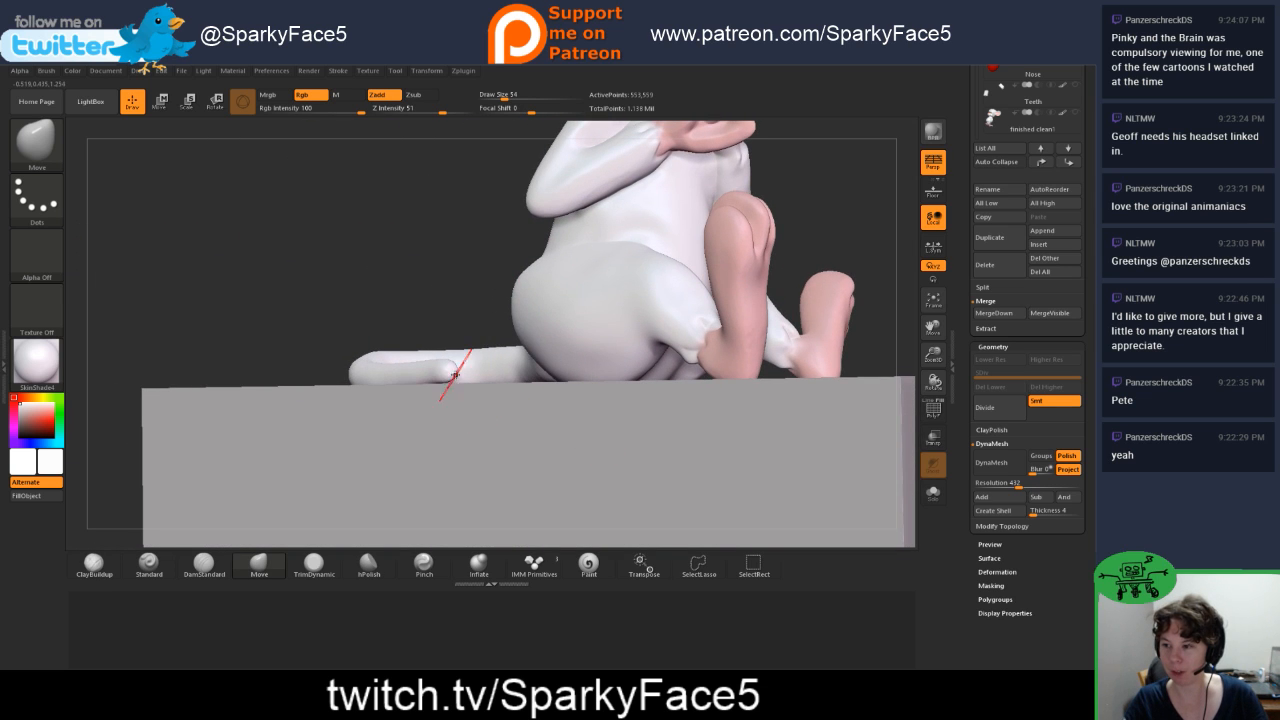
{"action": "left_click_drag", "start_coordinate": [464, 268], "coordinate": [469, 288]}
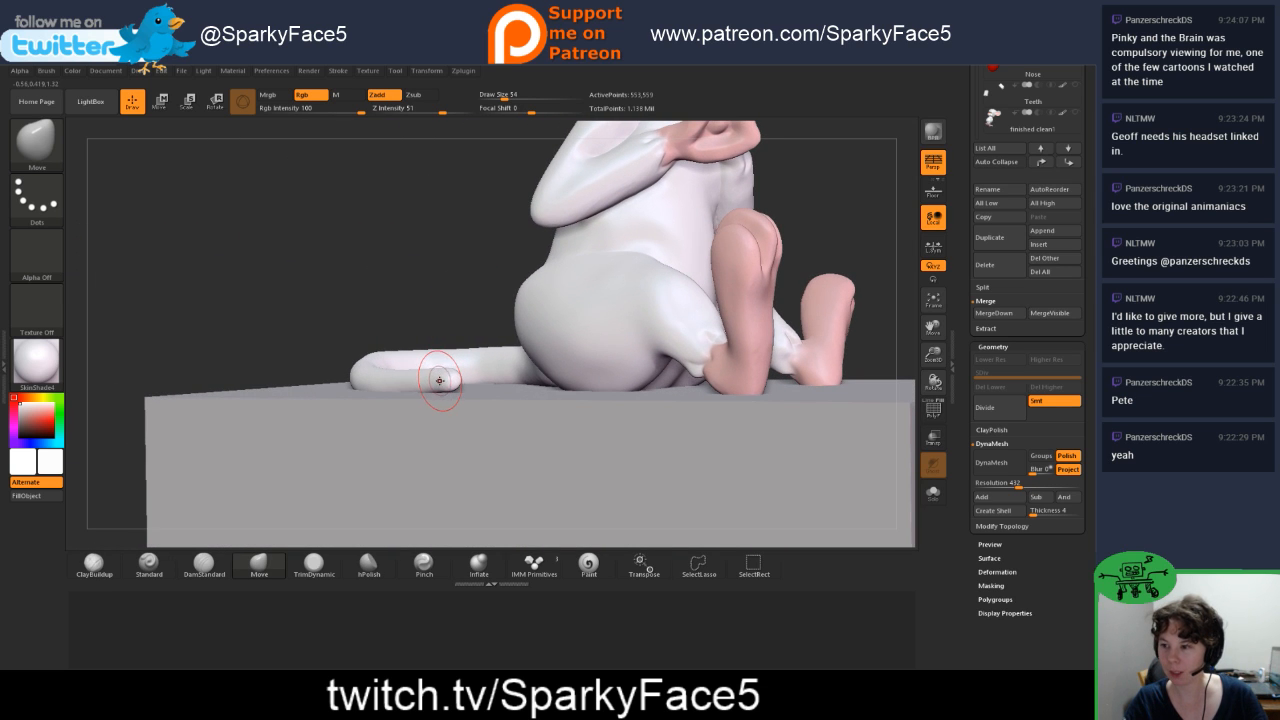
Step: Set the Move brush's draw size to 104 and push the tail's tip down towards the cube's top face
{"action": "type", "text": "s"}
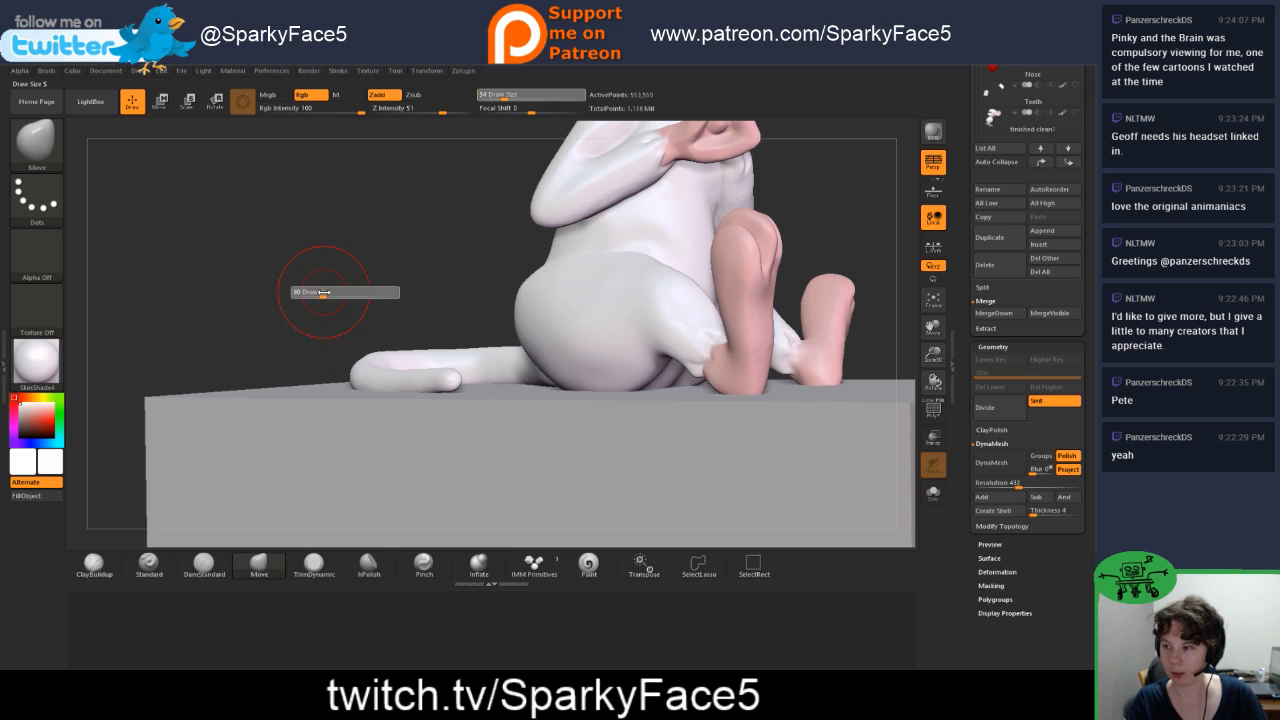
{"action": "type", "text": "104"}
{"action": "key", "text": "Return"}
{"action": "left_click_drag", "start_coordinate": [449, 381], "coordinate": [431, 385]}
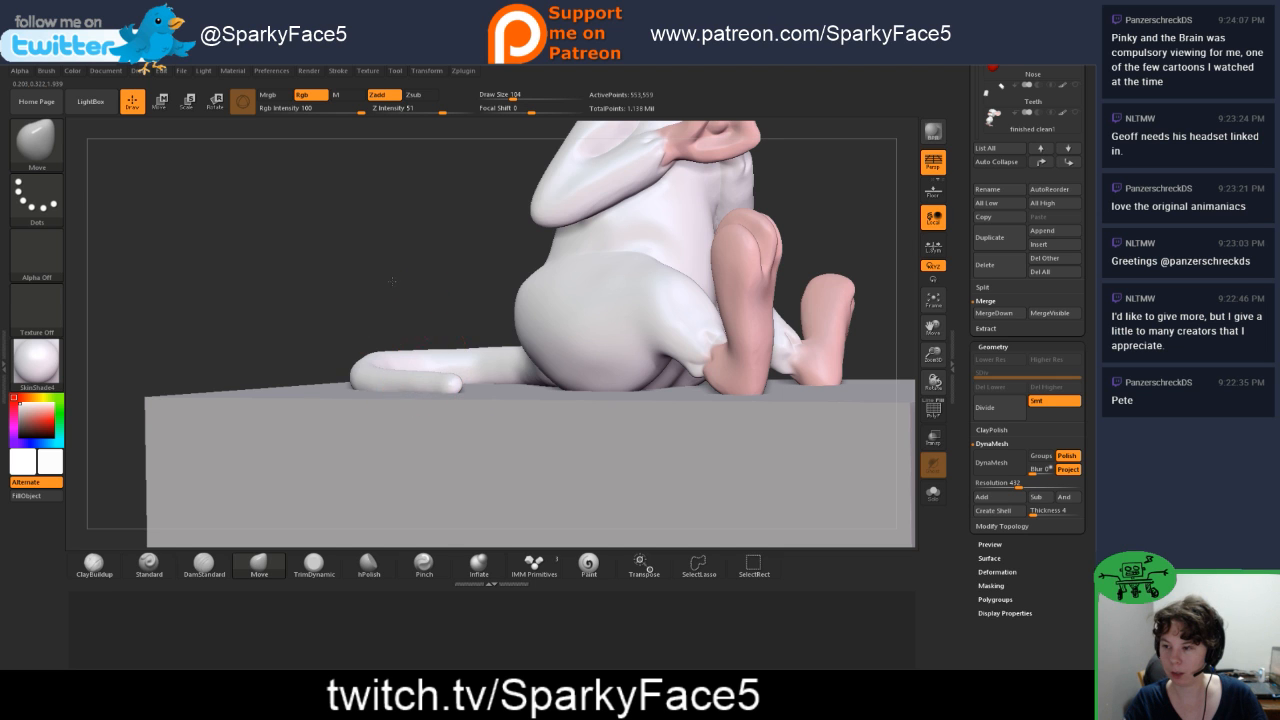
{"action": "left_click_drag", "start_coordinate": [392, 280], "coordinate": [425, 368]}
Step: Build up the outer side of the bend in Pinky's tail with the ClayBuildup brush at draw size 68
{"action": "mouse_move", "coordinate": [235, 264]}
{"action": "left_mouse_down", "text": "shift"}
{"action": "mouse_move", "coordinate": [242, 208]}
{"action": "mouse_move", "coordinate": [235, 236]}
{"action": "left_mouse_up", "text": "shift"}
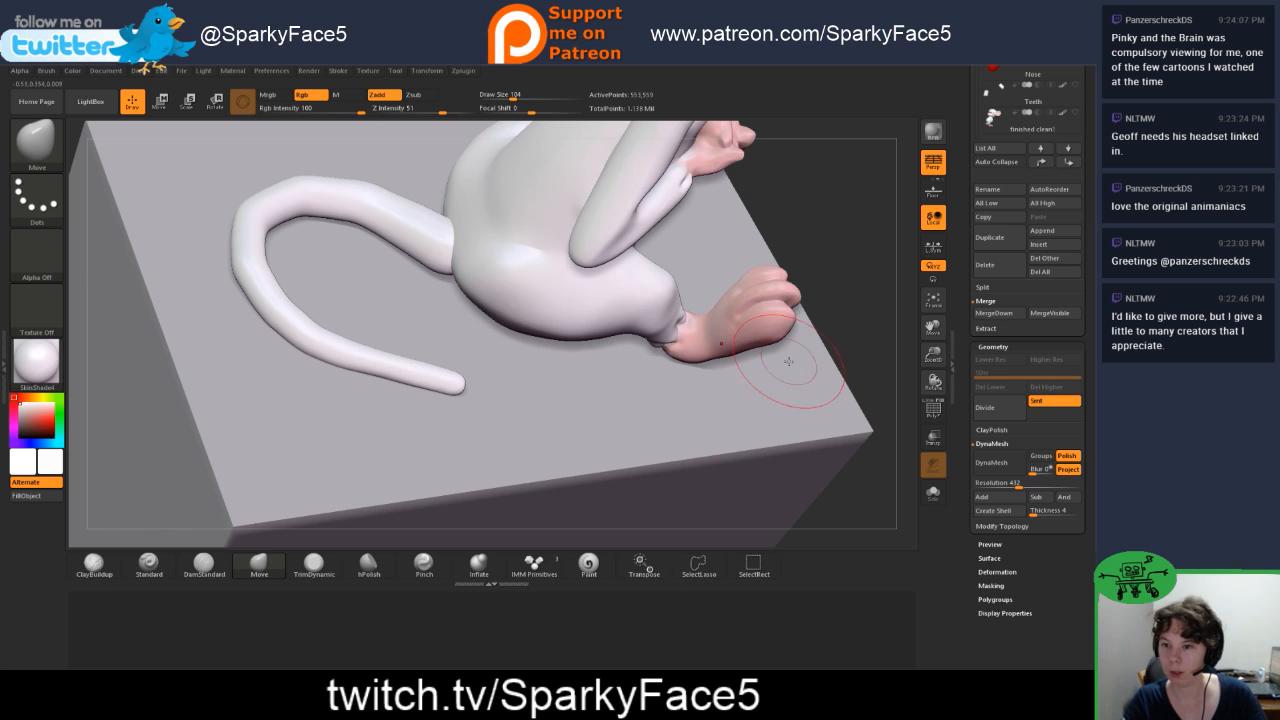
{"action": "left_click_drag", "start_coordinate": [852, 330], "coordinate": [812, 243]}
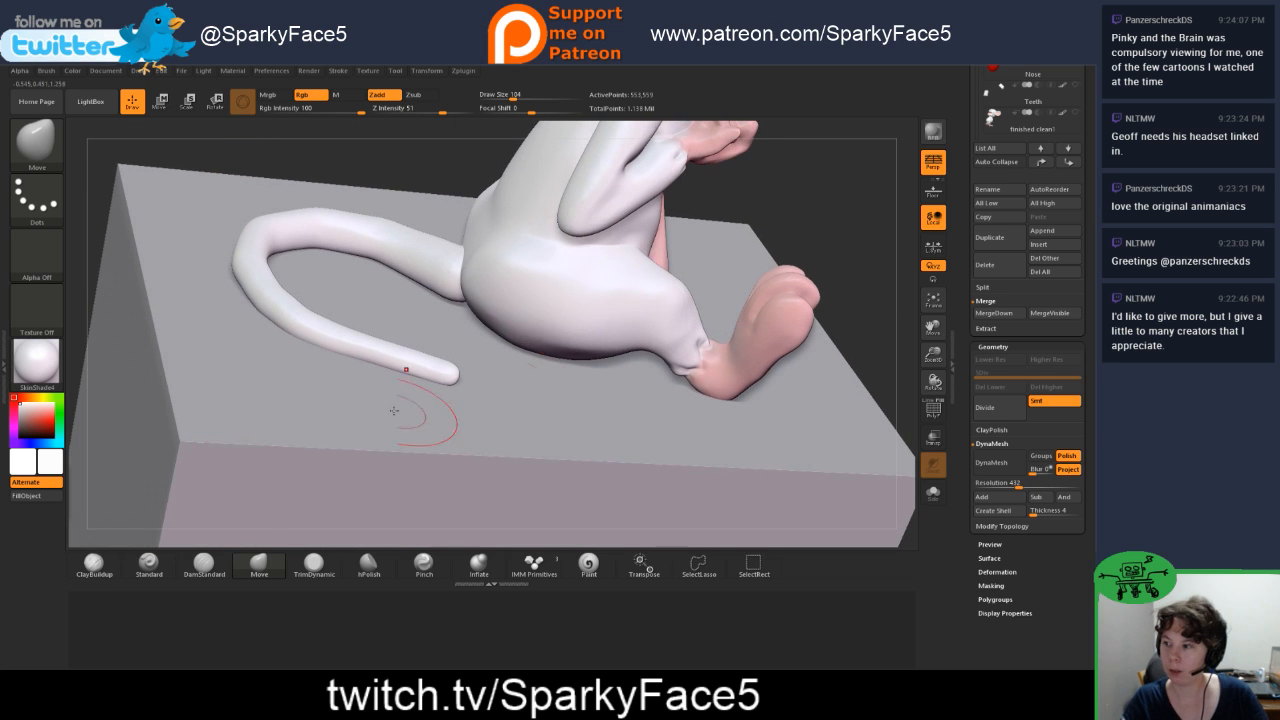
{"action": "left_click", "coordinate": [94, 564]}
{"action": "left_click_drag", "start_coordinate": [246, 138], "coordinate": [279, 169]}
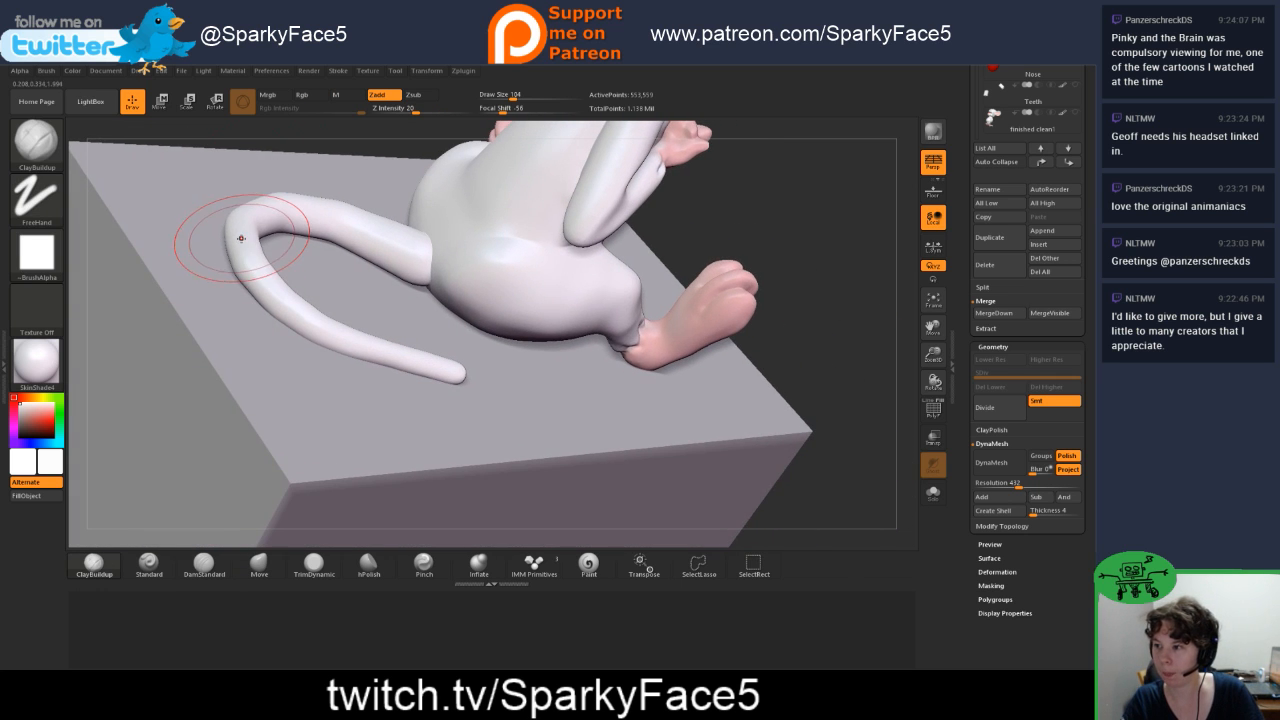
{"action": "key", "text": "s"}
{"action": "left_click_drag", "start_coordinate": [243, 245], "coordinate": [237, 247]}
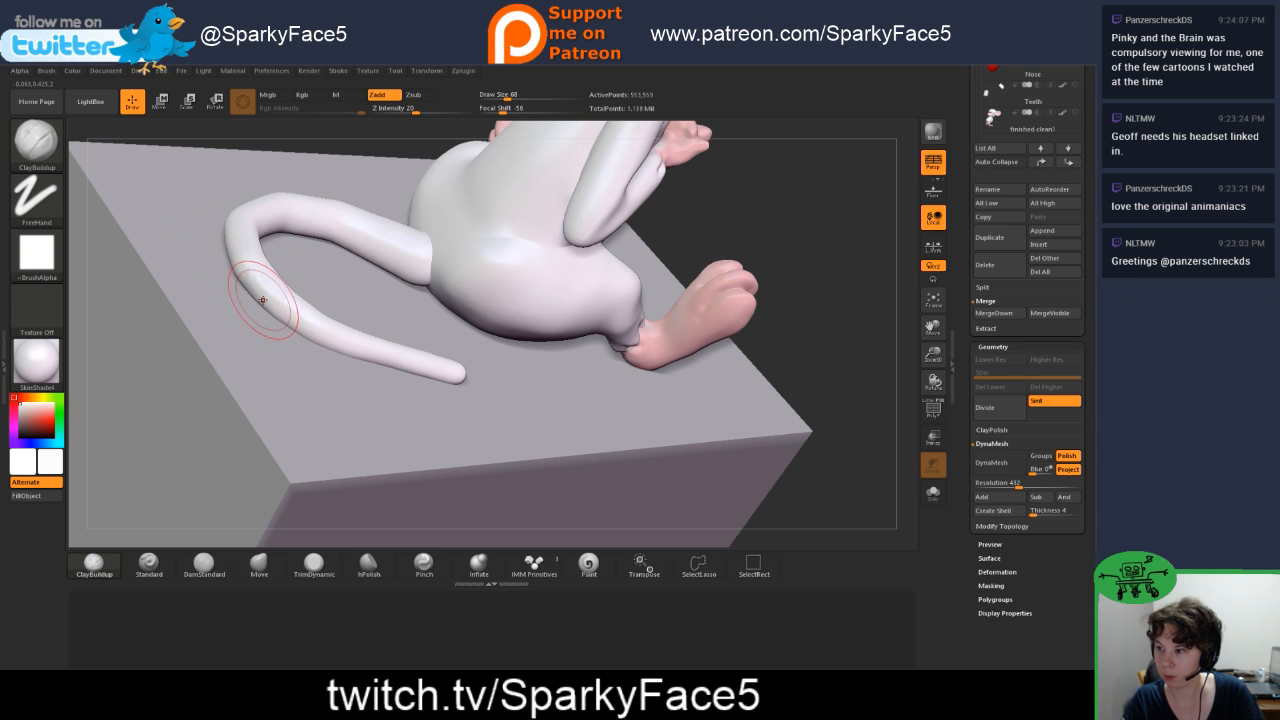
{"action": "left_click_drag", "start_coordinate": [813, 337], "coordinate": [786, 361]}
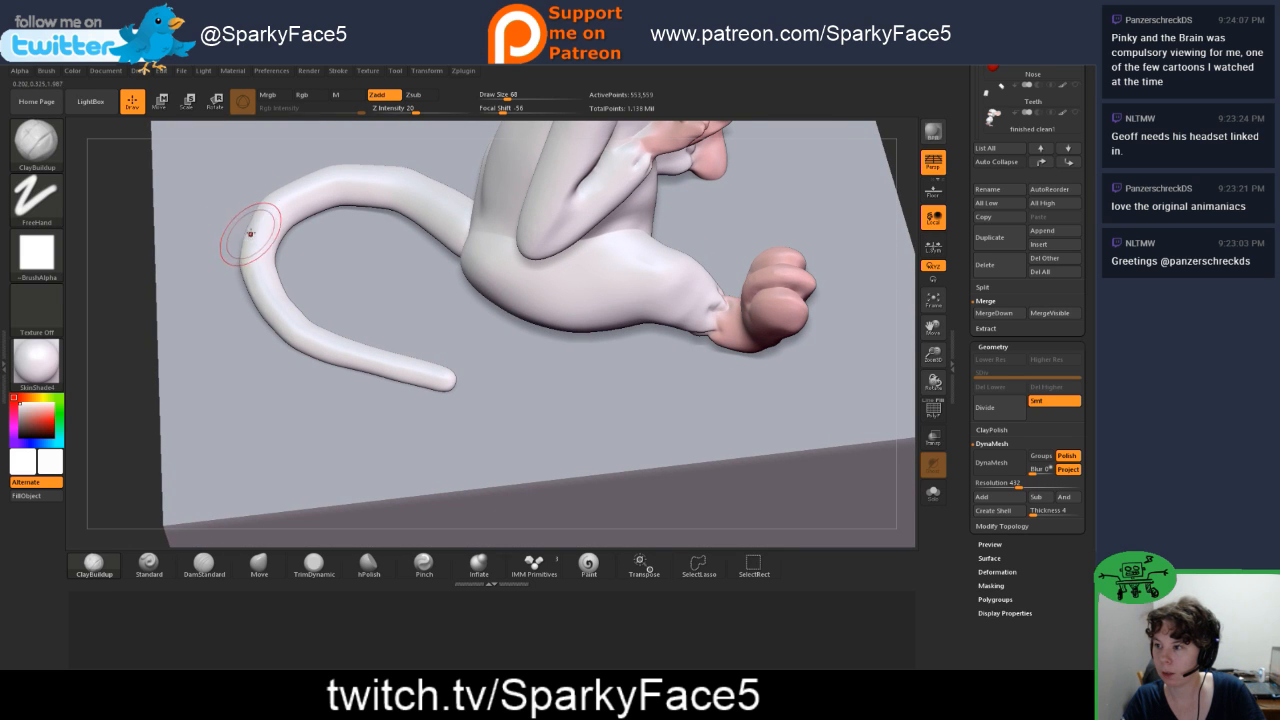
{"action": "left_click_drag", "start_coordinate": [232, 234], "coordinate": [213, 273]}
{"action": "key", "text": "ctrl"}
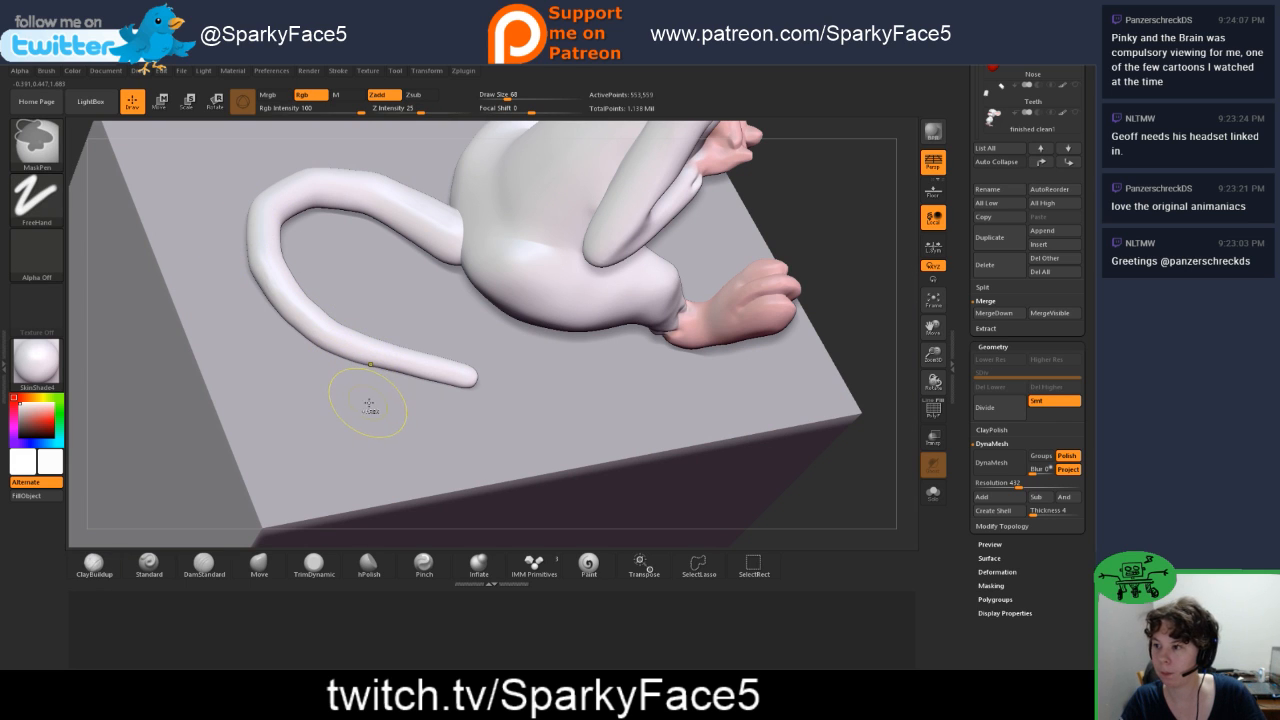
Step: Switch to the Inflate brush and hide the cube beneath Pinky
{"action": "left_click", "coordinate": [479, 562]}
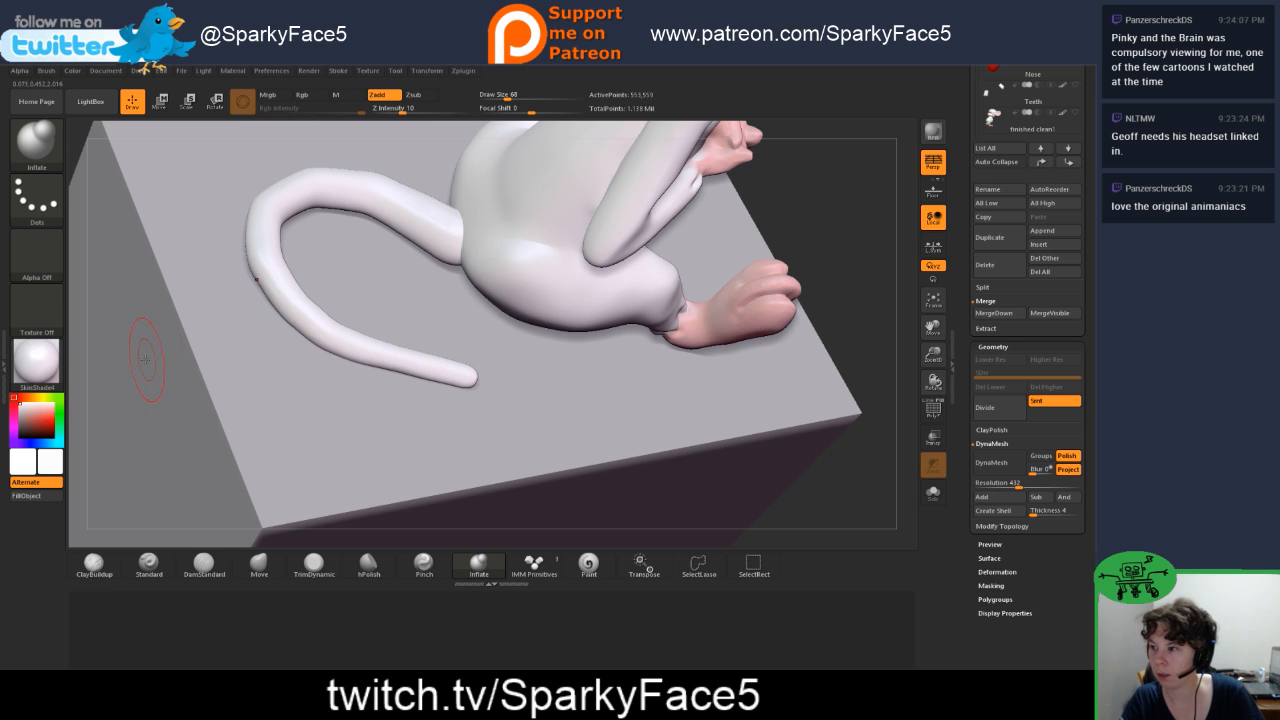
{"action": "scroll", "coordinate": [1014, 142], "scroll_direction": "up", "scroll_amount": 5}
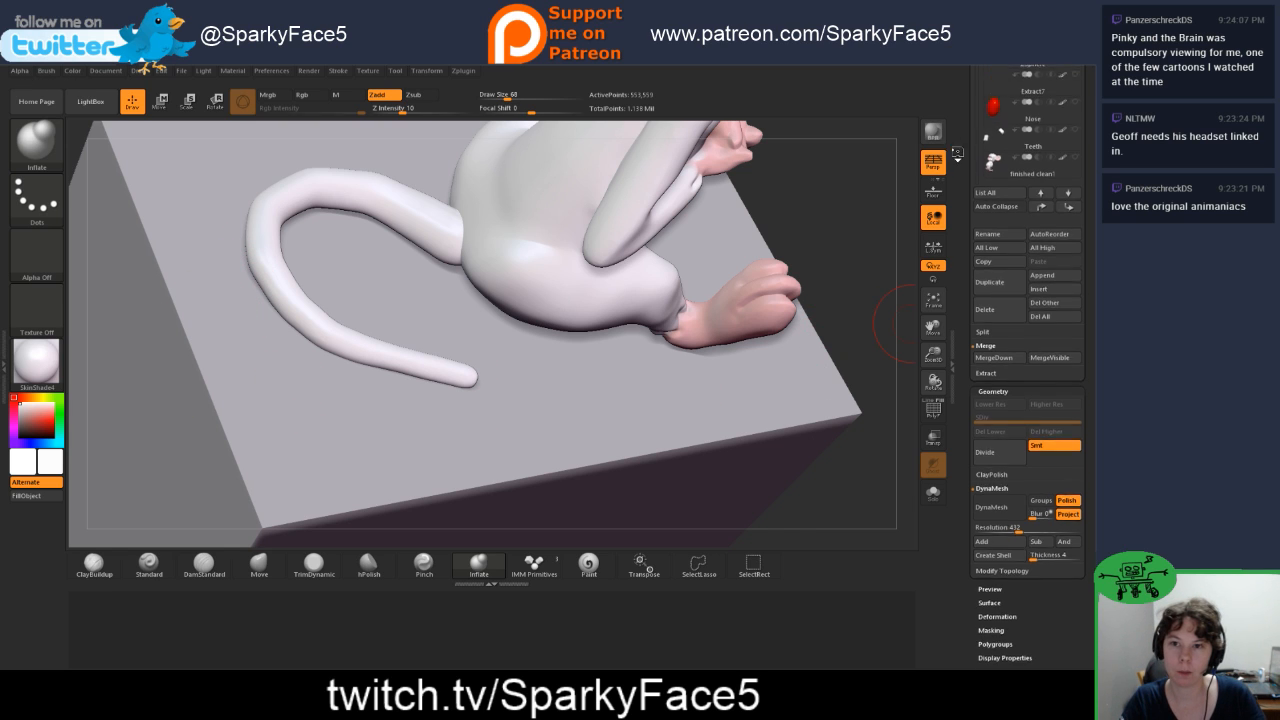
{"action": "left_click", "coordinate": [1075, 130]}
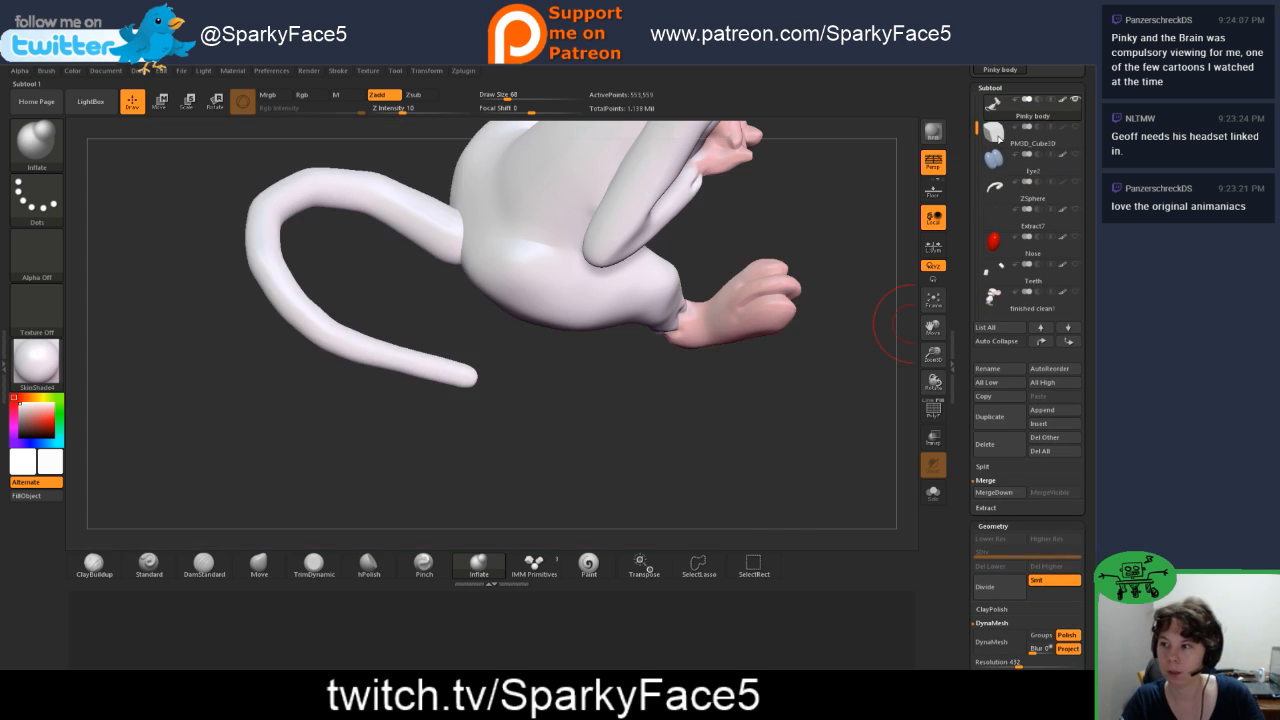
Step: Even out the thickness of the tail's curve with the Inflate brush at draw size 68 and smooth the surface
{"action": "left_click_drag", "start_coordinate": [332, 258], "coordinate": [374, 182]}
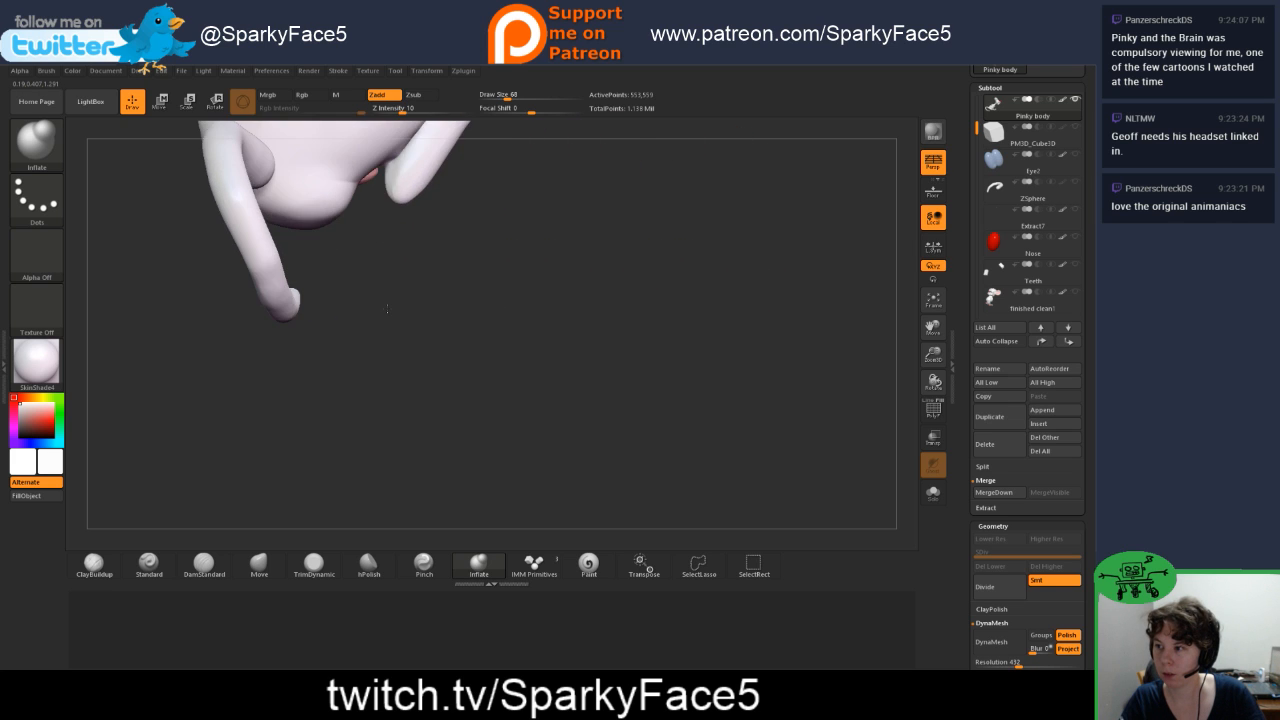
{"action": "key", "text": "f"}
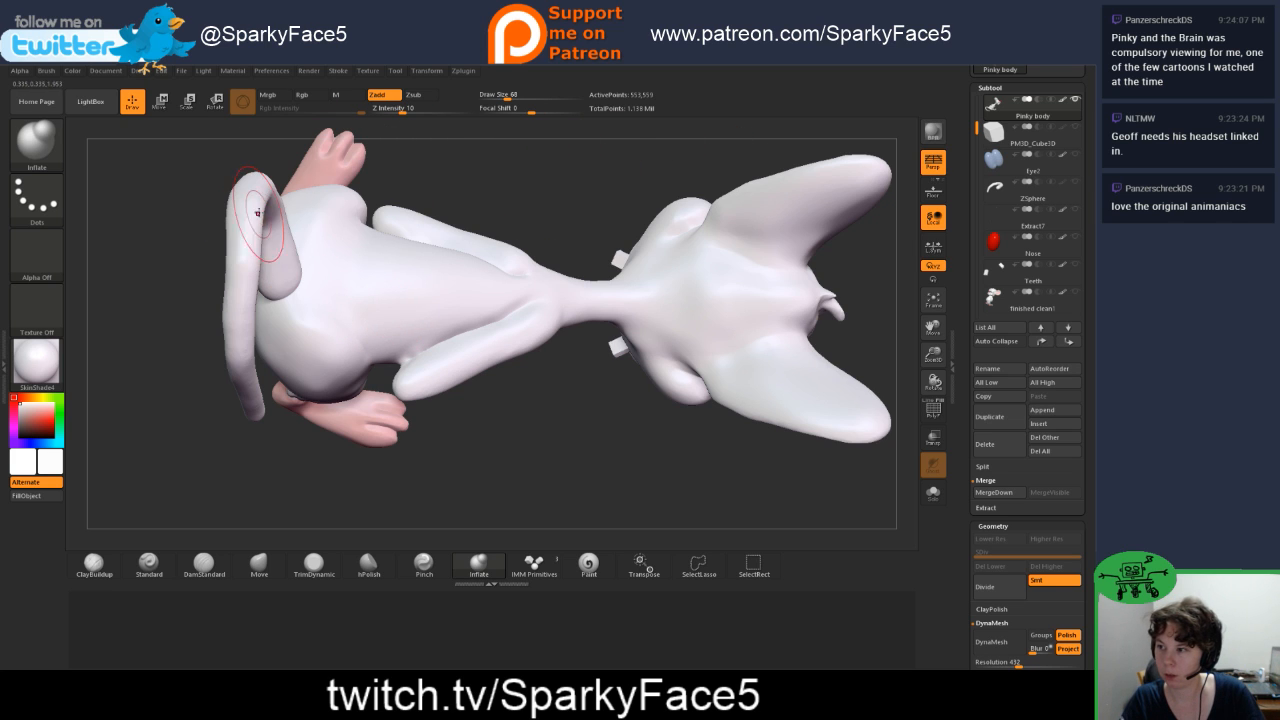
{"action": "mouse_move", "coordinate": [543, 434]}
{"action": "left_mouse_down"}
{"action": "mouse_move", "coordinate": [507, 299]}
{"action": "mouse_move", "coordinate": [487, 318]}
{"action": "mouse_move", "coordinate": [484, 380]}
{"action": "mouse_move", "coordinate": [486, 330]}
{"action": "mouse_move", "coordinate": [730, 378]}
{"action": "mouse_move", "coordinate": [612, 373]}
{"action": "mouse_move", "coordinate": [534, 442]}
{"action": "mouse_move", "coordinate": [552, 443]}
{"action": "mouse_move", "coordinate": [535, 447]}
{"action": "mouse_move", "coordinate": [551, 415]}
{"action": "mouse_move", "coordinate": [450, 462]}
{"action": "left_mouse_up"}
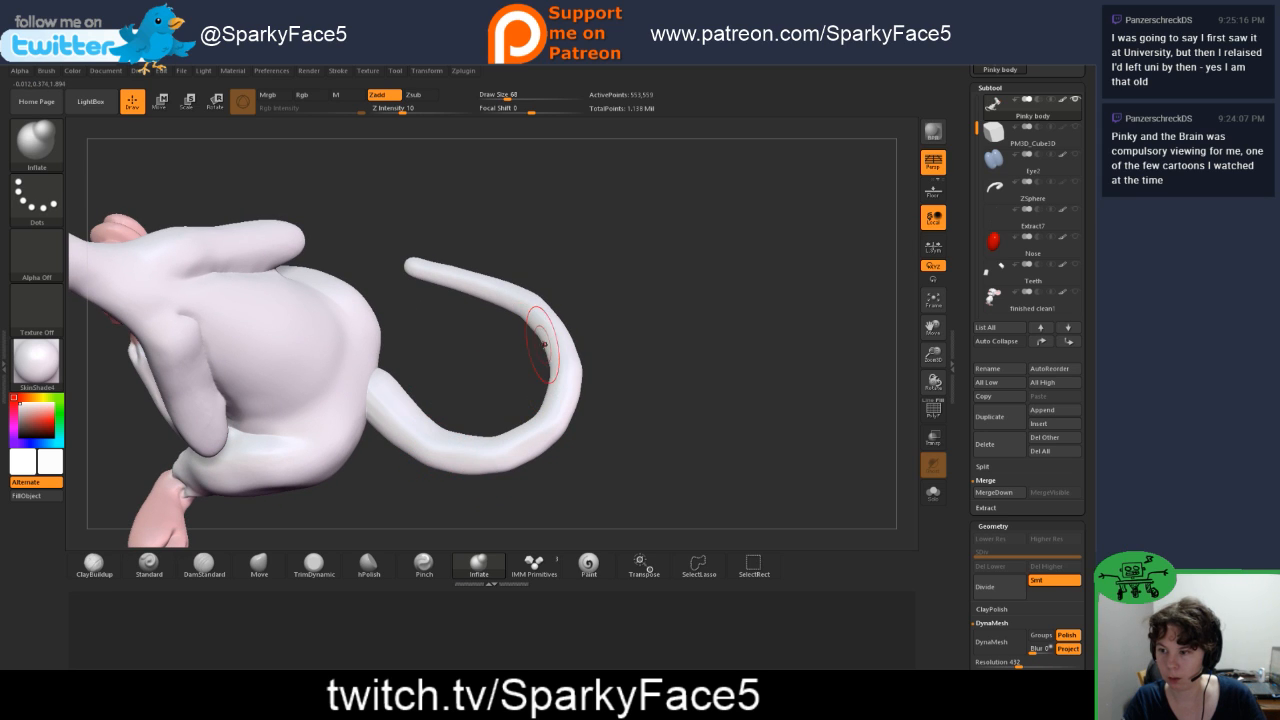
{"action": "mouse_move", "coordinate": [598, 350]}
{"action": "left_mouse_down"}
{"action": "mouse_move", "coordinate": [614, 360]}
{"action": "mouse_move", "coordinate": [594, 362]}
{"action": "left_mouse_up"}
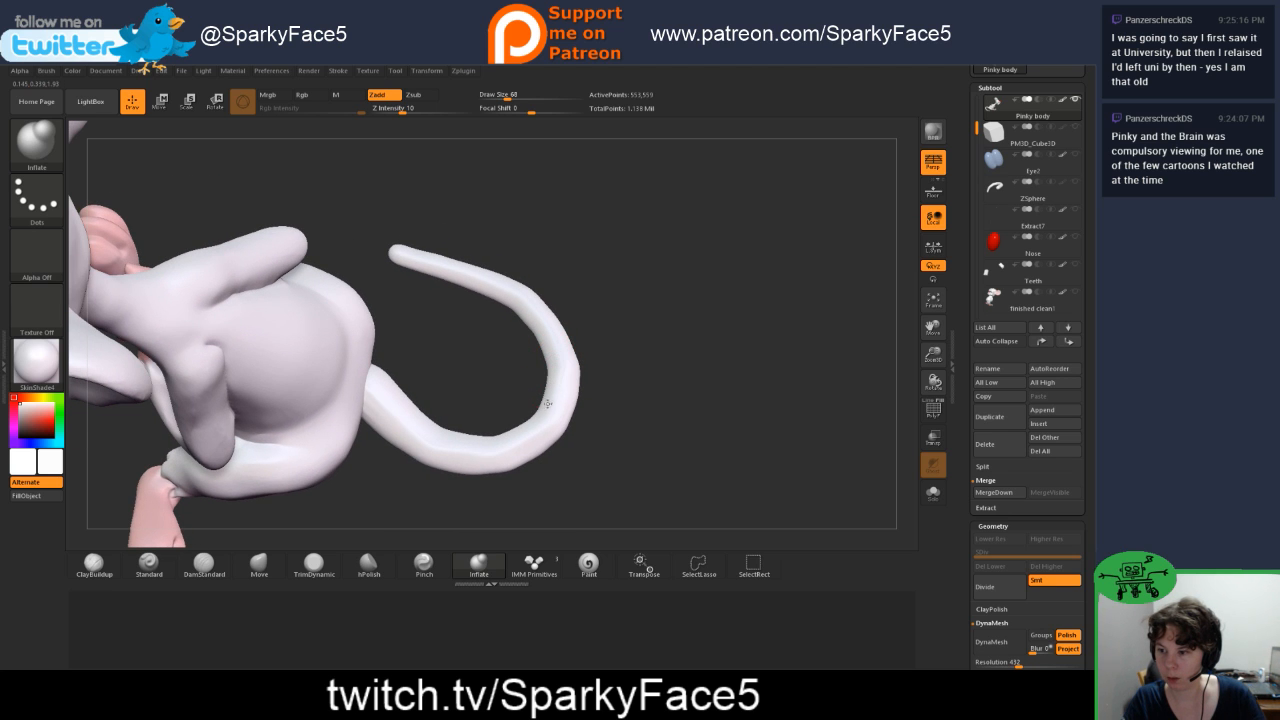
{"action": "key", "text": "shift"}
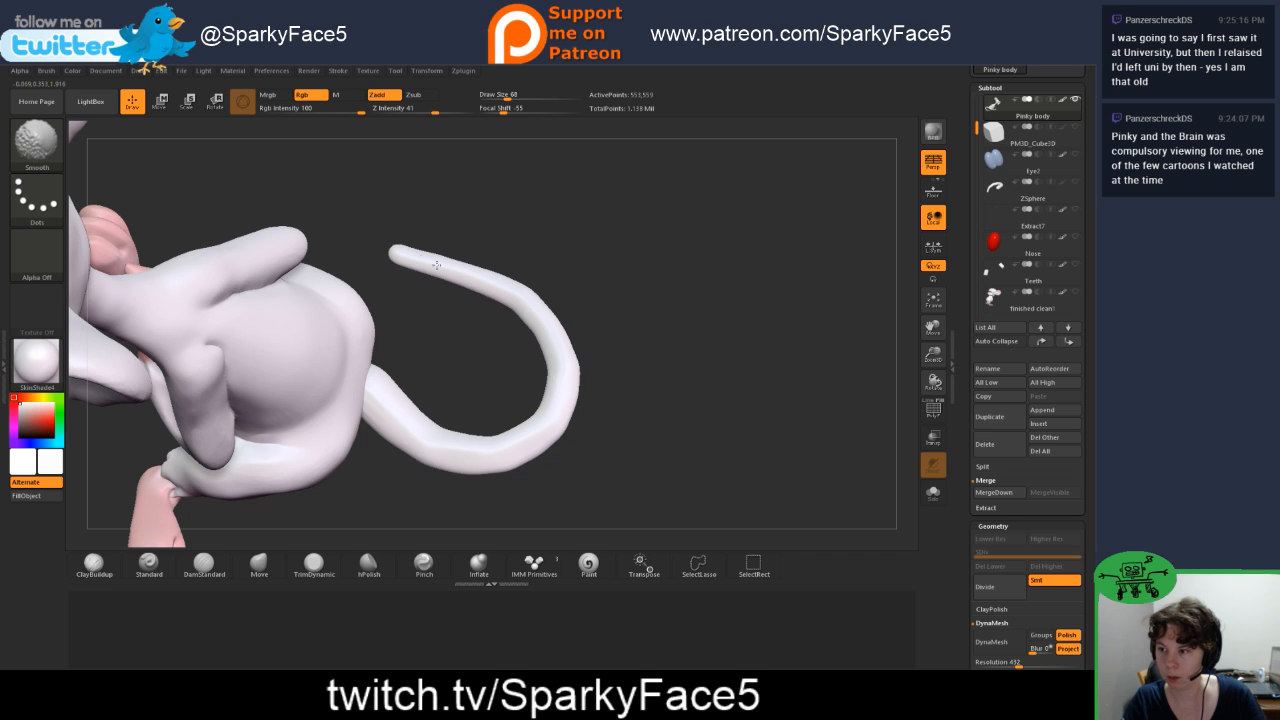
{"action": "mouse_move", "coordinate": [626, 398]}
{"action": "left_mouse_down"}
{"action": "mouse_move", "coordinate": [597, 352]}
{"action": "mouse_move", "coordinate": [634, 399]}
{"action": "left_mouse_up"}
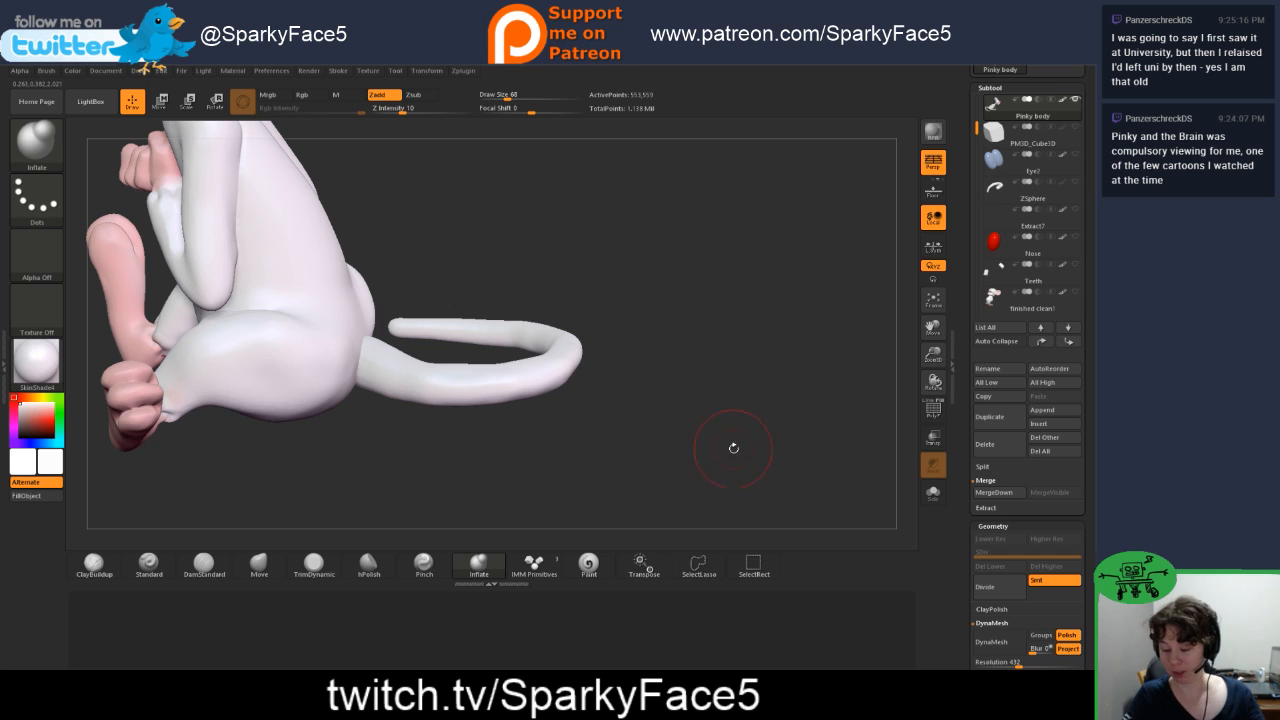
Step: Make the finished Brain model visible and examine his tail as a reference for Pinky's
{"action": "left_click", "coordinate": [1077, 292]}
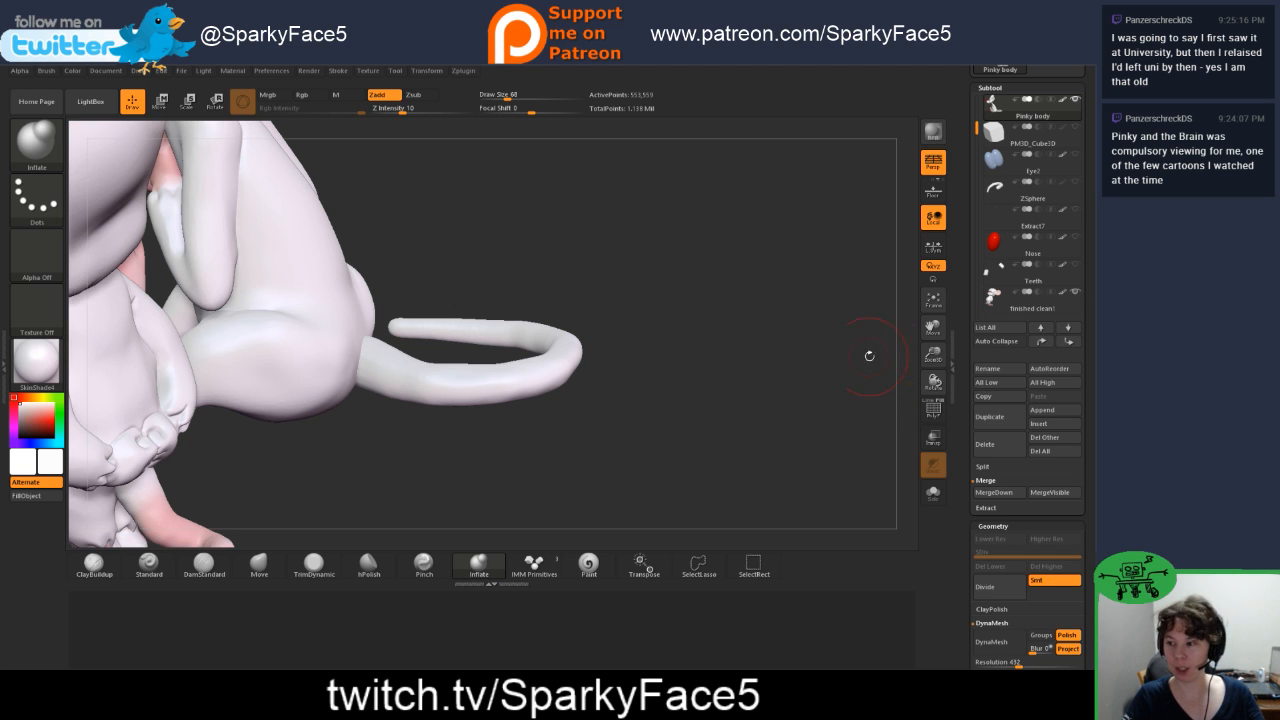
{"action": "left_click_drag", "start_coordinate": [664, 422], "coordinate": [701, 430]}
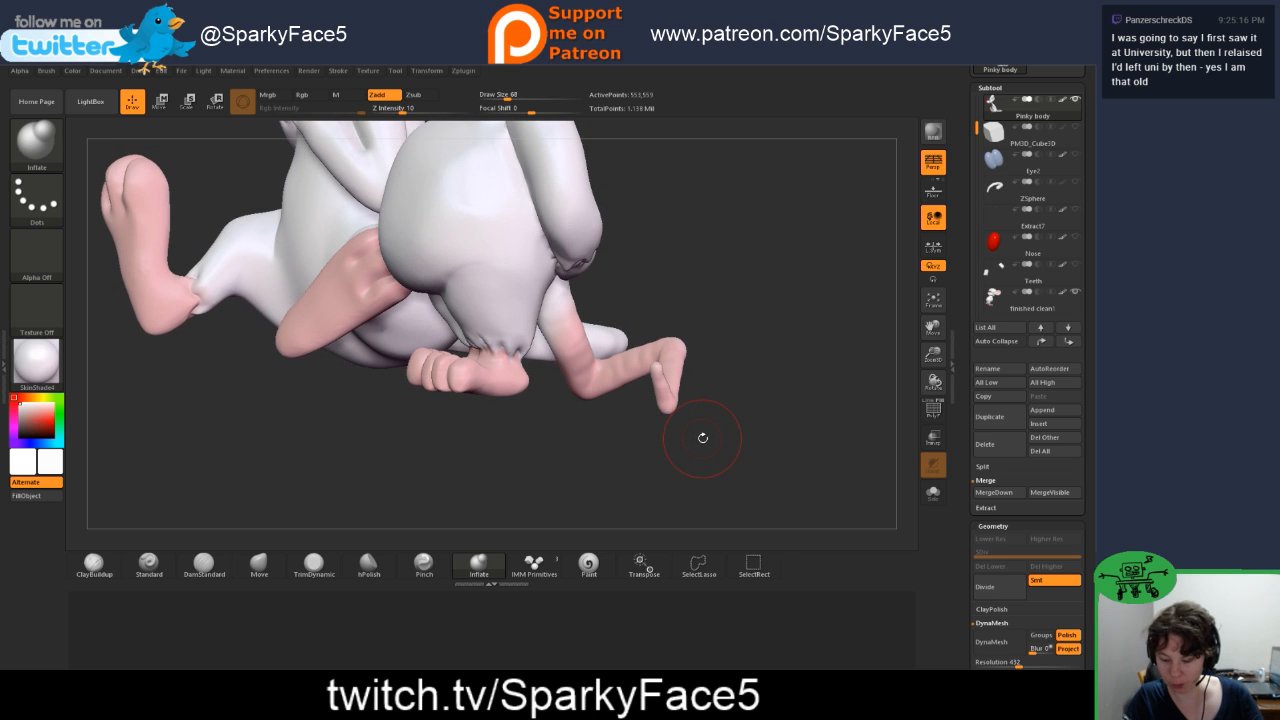
{"action": "left_click_drag", "start_coordinate": [725, 376], "coordinate": [645, 418]}
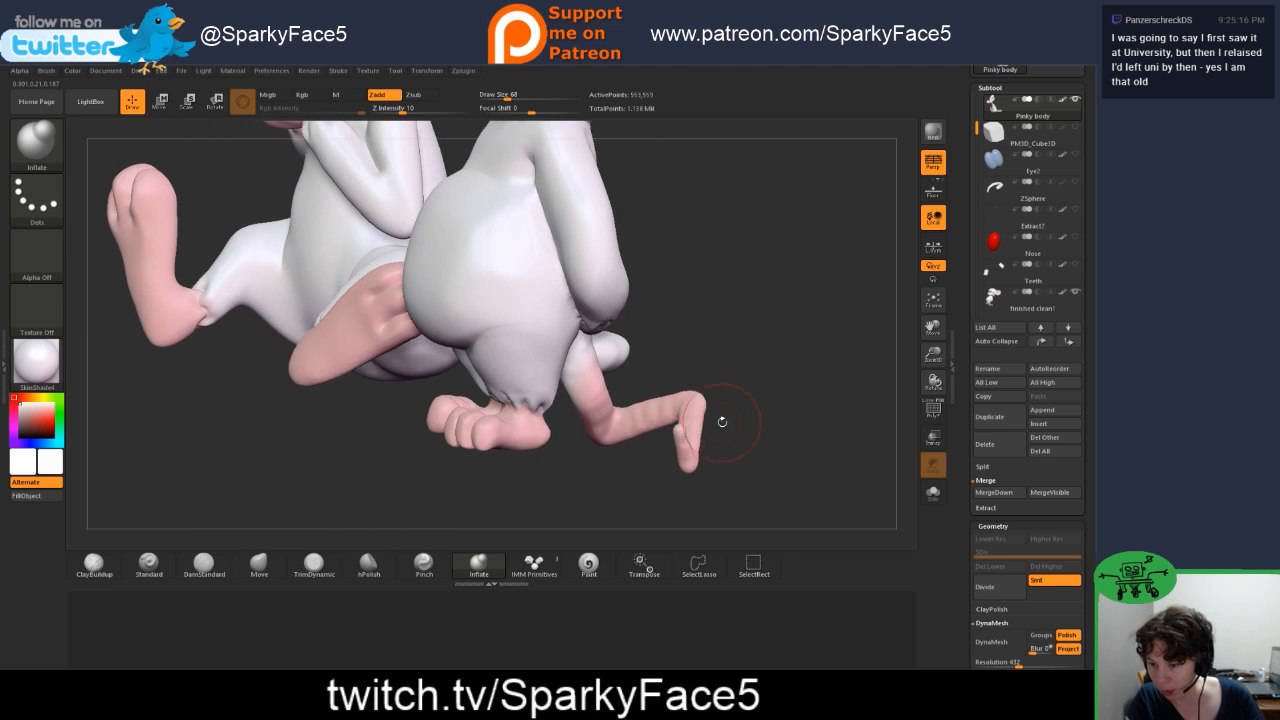
{"action": "left_click_drag", "start_coordinate": [722, 421], "coordinate": [735, 398]}
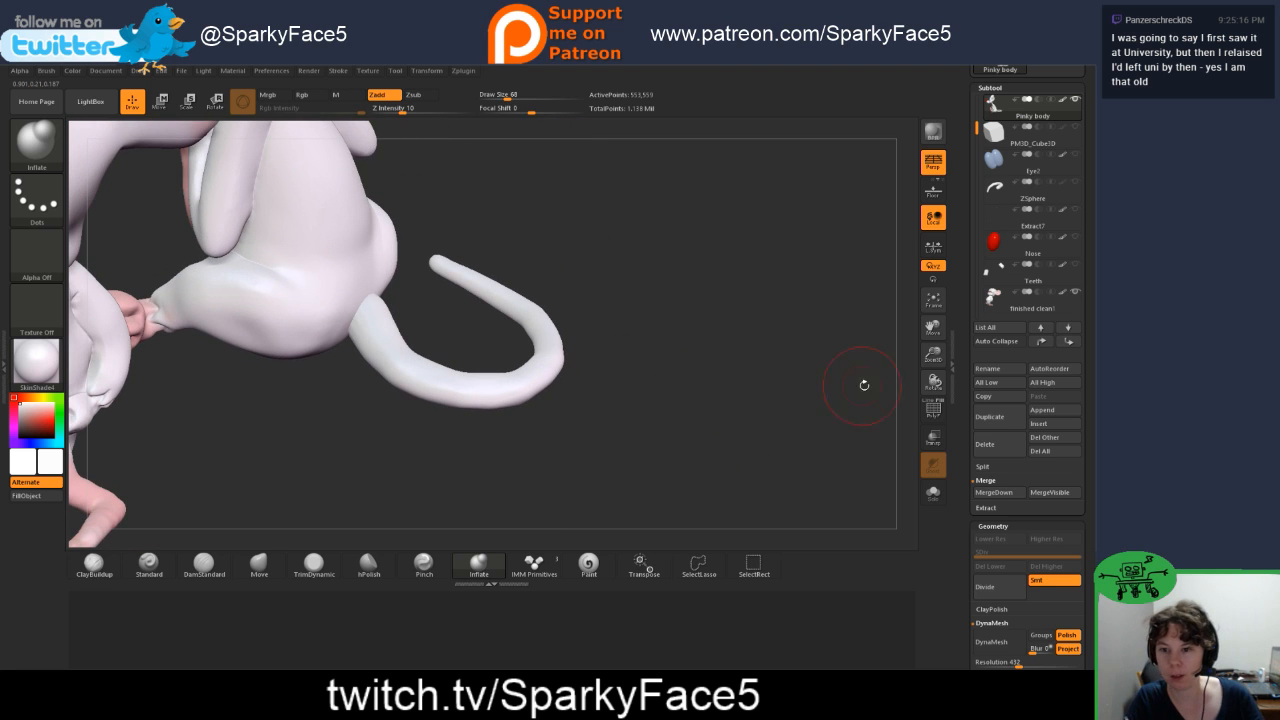
Step: Display the polygroups and combine Pinky's body and tail segments into a single polygroup
{"action": "left_click", "coordinate": [931, 411]}
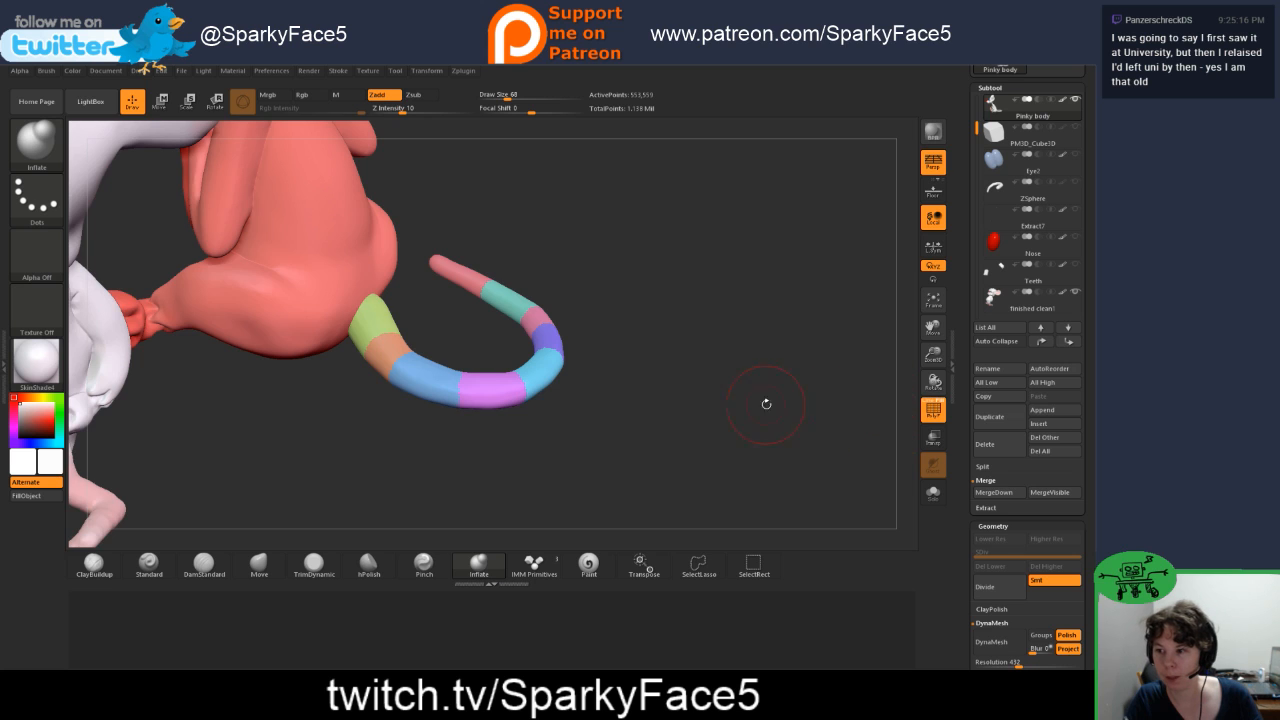
{"action": "mouse_move", "coordinate": [766, 403]}
{"action": "left_mouse_down"}
{"action": "mouse_move", "coordinate": [731, 436]}
{"action": "mouse_move", "coordinate": [736, 426]}
{"action": "left_mouse_up"}
{"action": "key", "text": "shift"}
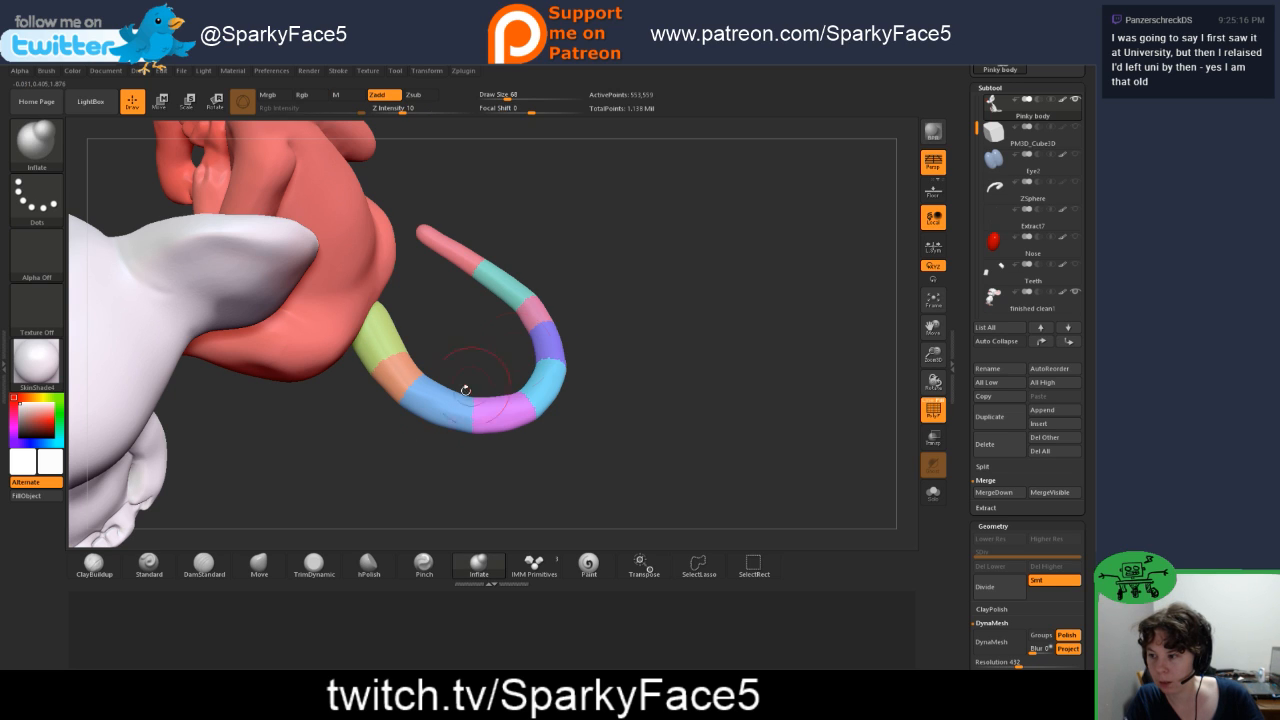
{"action": "left_click", "coordinate": [204, 565]}
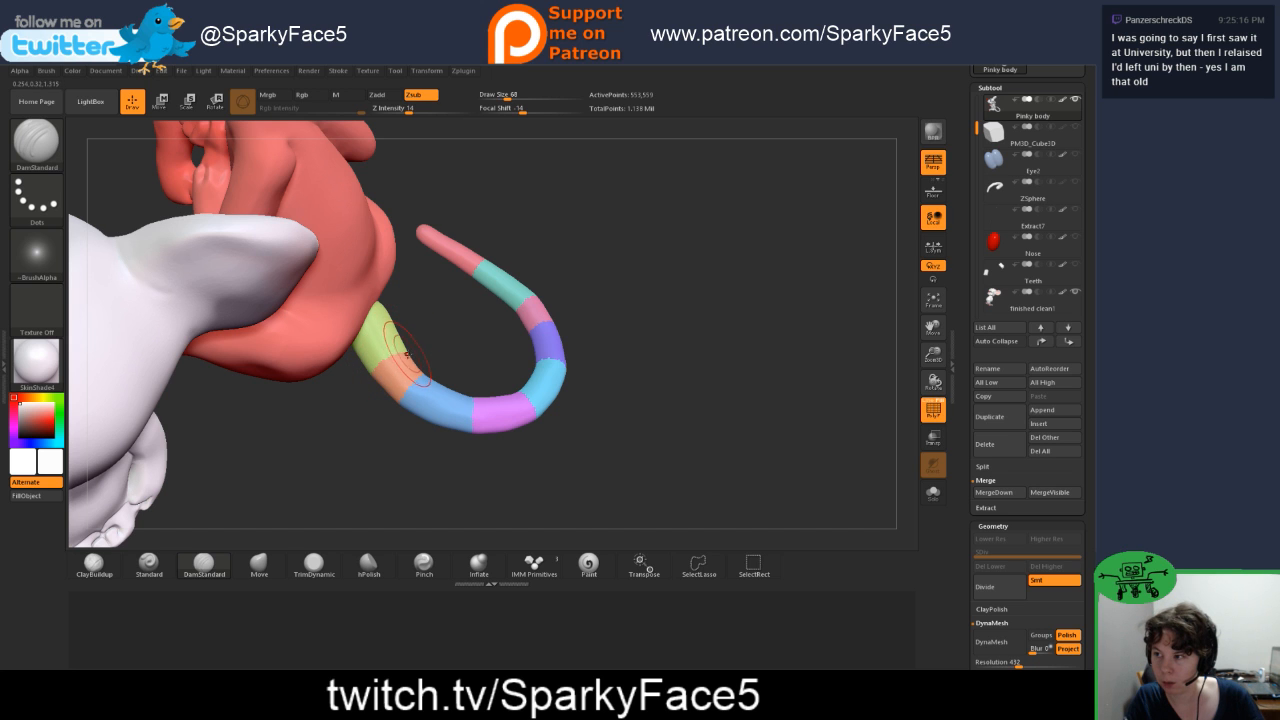
{"action": "mouse_move", "coordinate": [384, 454]}
{"action": "left_mouse_down"}
{"action": "mouse_move", "coordinate": [398, 378]}
{"action": "mouse_move", "coordinate": [423, 380]}
{"action": "mouse_move", "coordinate": [425, 347]}
{"action": "mouse_move", "coordinate": [407, 357]}
{"action": "left_mouse_up"}
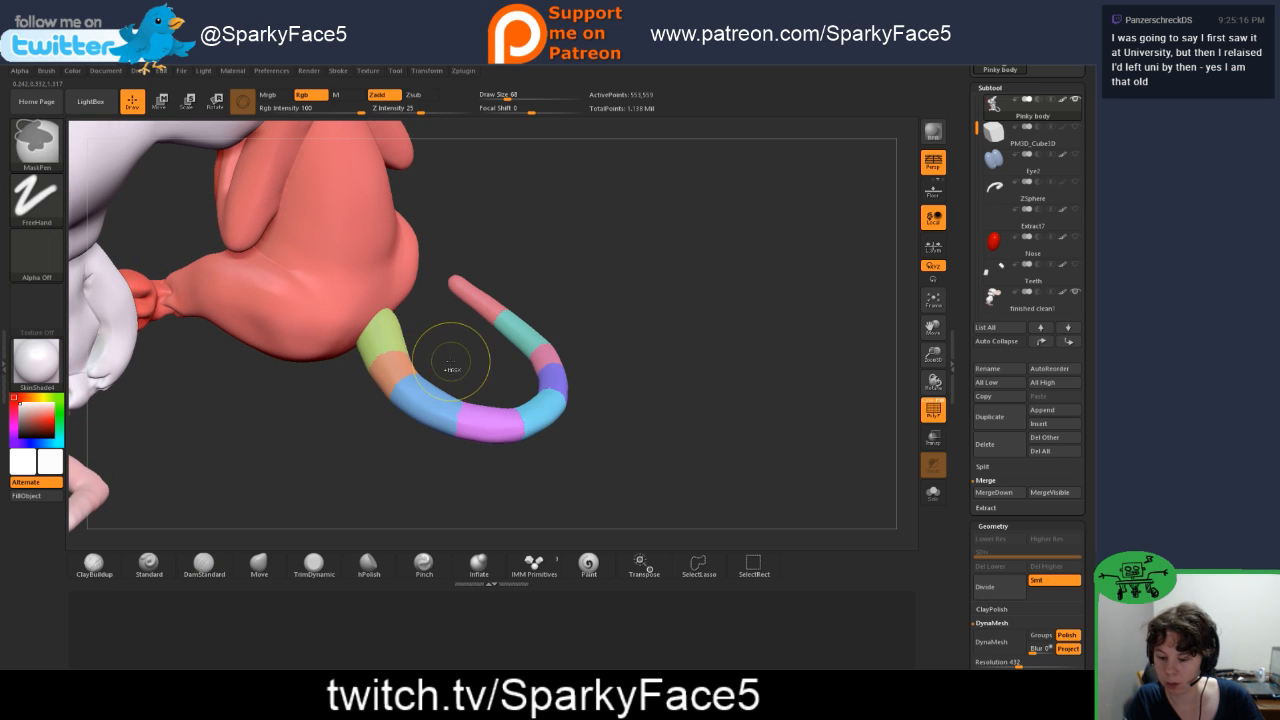
{"action": "key", "text": "ctrl+w"}
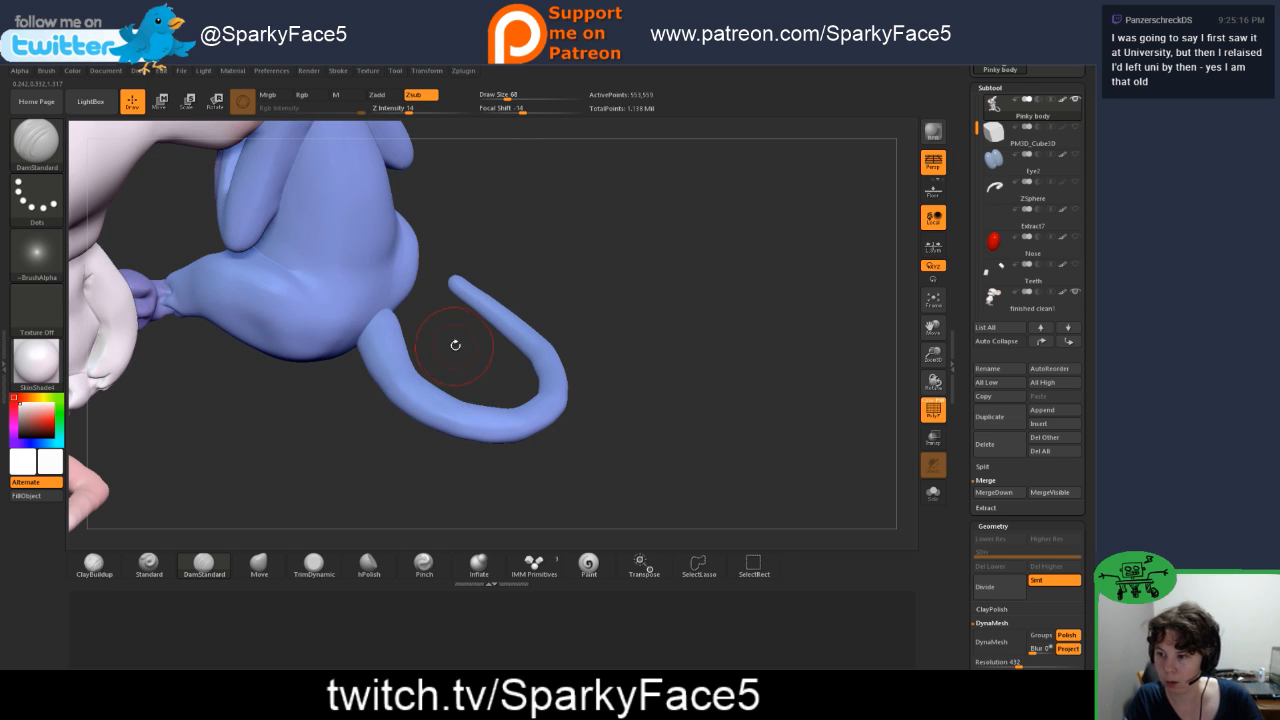
Step: Try carving ring grooves around the base of Pinky's tail with the DamStandard brush, raising Z Intensity to 24, and softening them
{"action": "left_click_drag", "start_coordinate": [454, 343], "coordinate": [386, 366]}
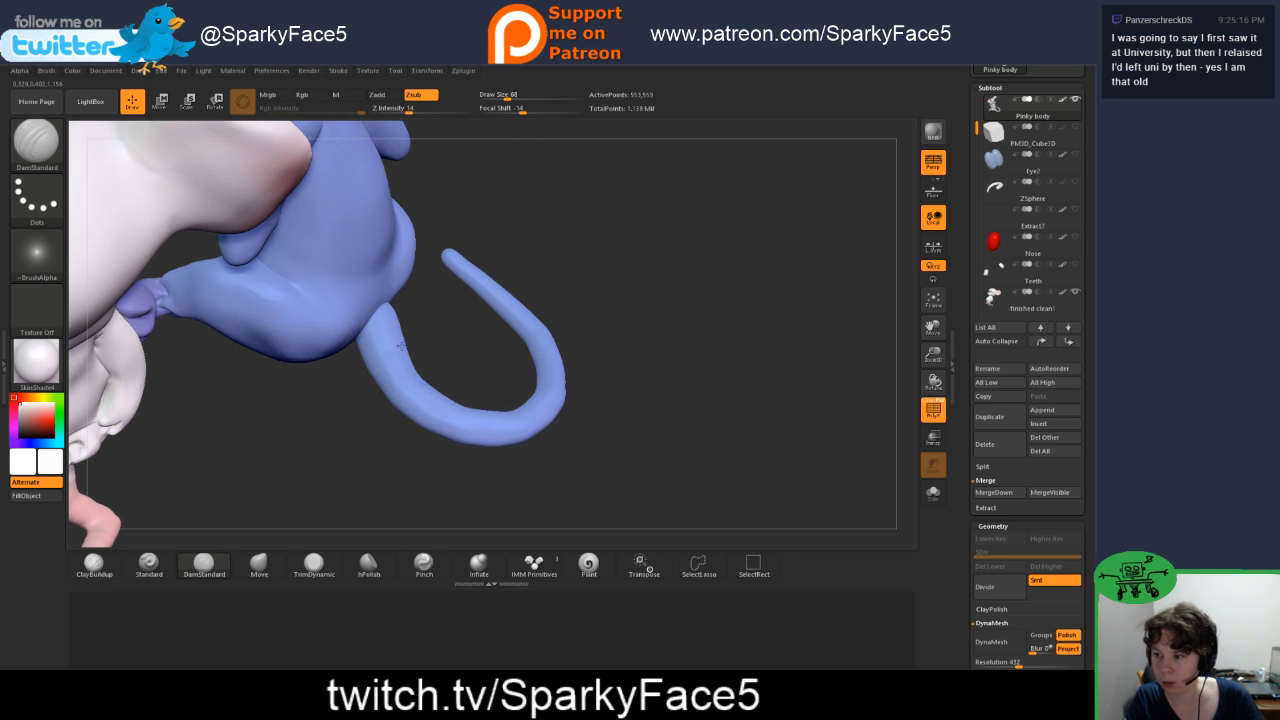
{"action": "left_click_drag", "start_coordinate": [386, 366], "coordinate": [378, 396]}
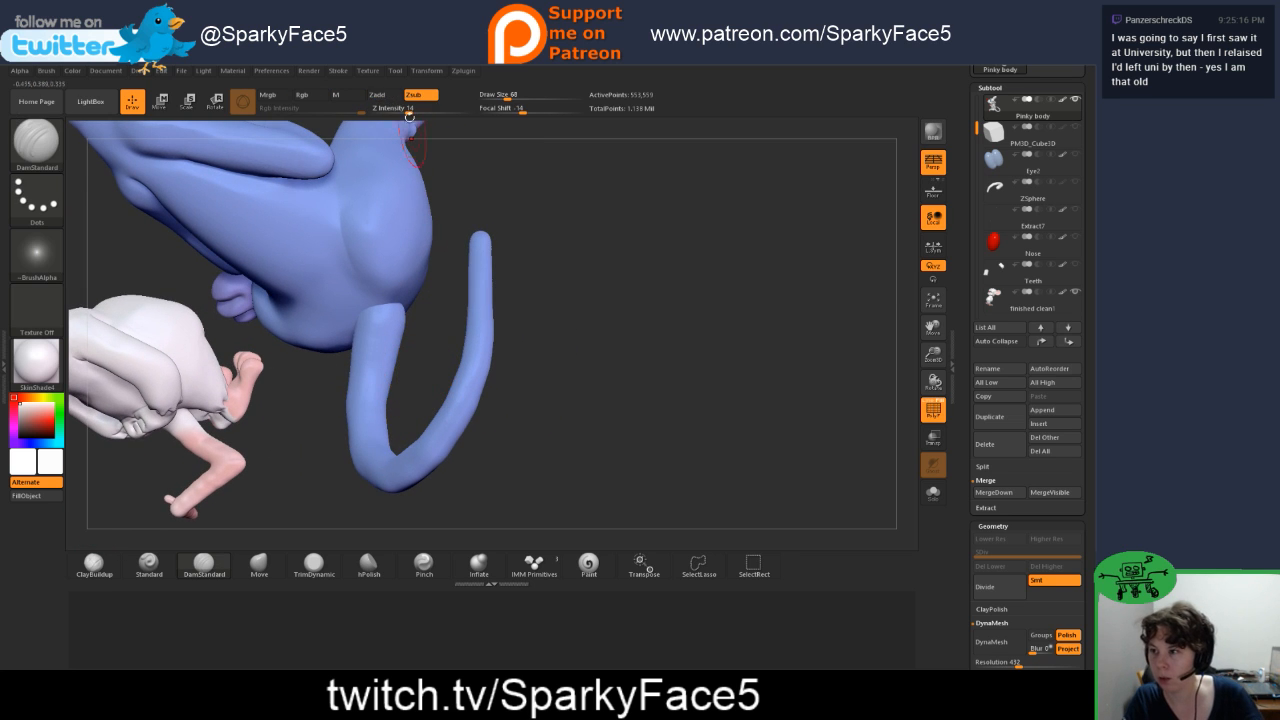
{"action": "left_click_drag", "start_coordinate": [411, 111], "coordinate": [420, 111]}
{"action": "left_click_drag", "start_coordinate": [432, 372], "coordinate": [391, 368]}
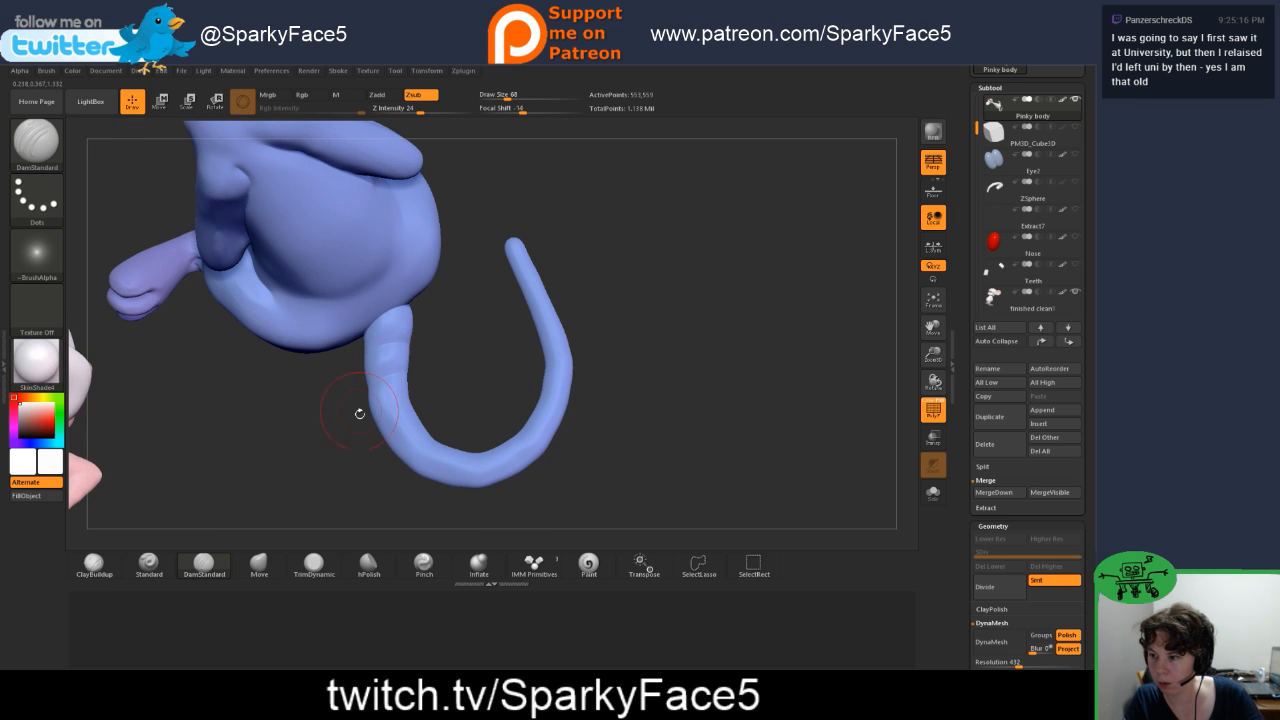
{"action": "left_click_drag", "start_coordinate": [363, 467], "coordinate": [385, 424]}
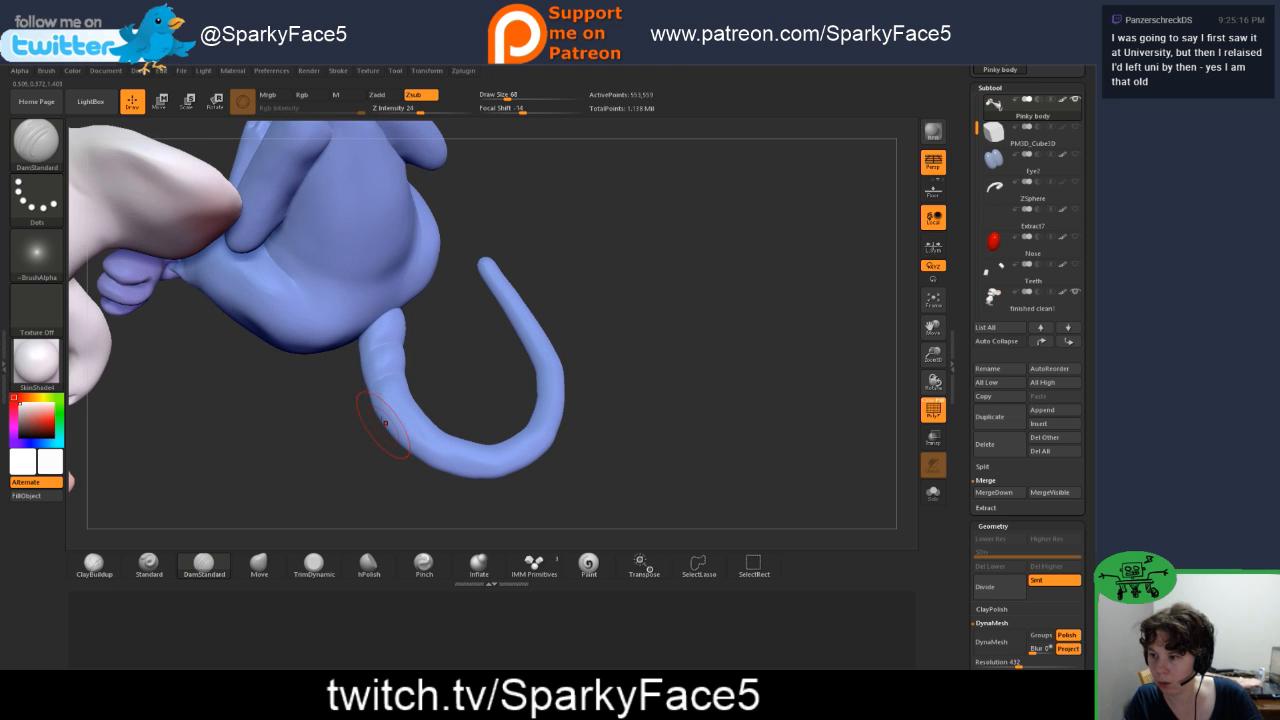
{"action": "key", "text": "shift"}
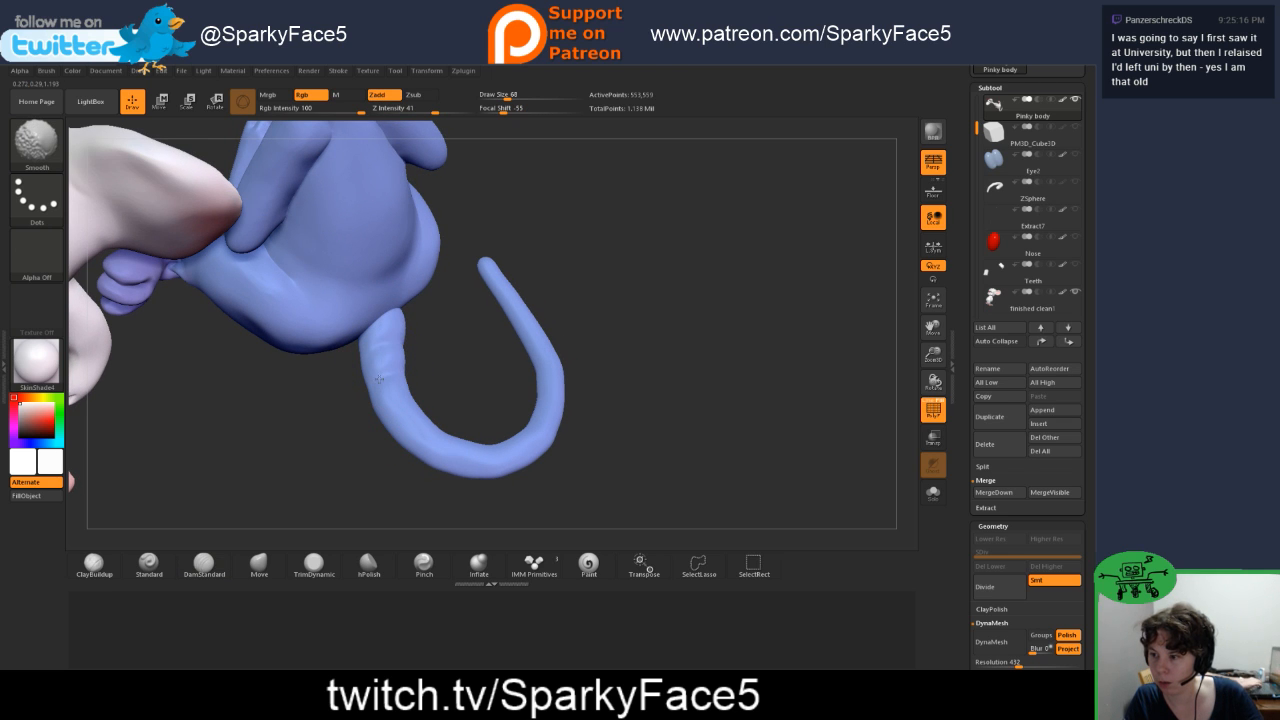
{"action": "mouse_move", "coordinate": [376, 376]}
{"action": "left_mouse_down", "text": "shift"}
{"action": "mouse_move", "coordinate": [423, 360]}
{"action": "mouse_move", "coordinate": [402, 358]}
{"action": "mouse_move", "coordinate": [455, 375]}
{"action": "left_mouse_up", "text": "shift"}
{"action": "key", "text": "ctrl"}
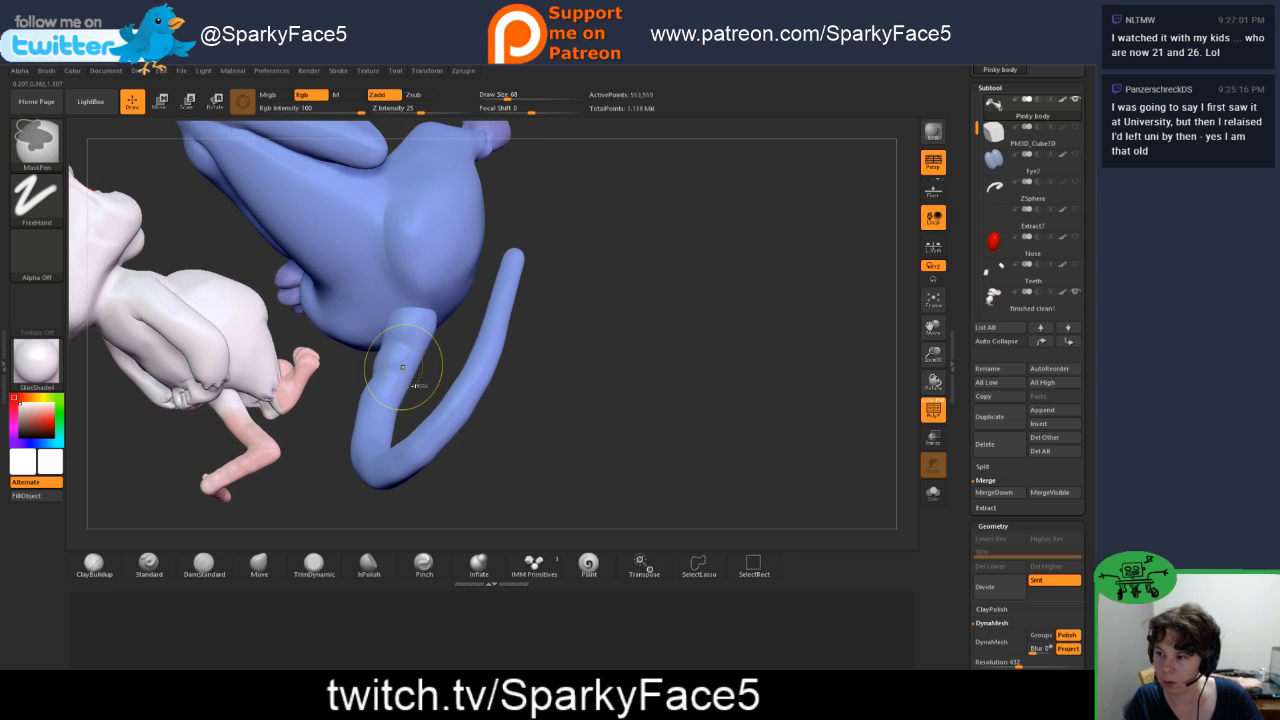
Step: Set the DamStandard Z Intensity to 18 and carve ring grooves along Pinky's tail from its base around the bend
{"action": "left_click_drag", "start_coordinate": [420, 112], "coordinate": [413, 113]}
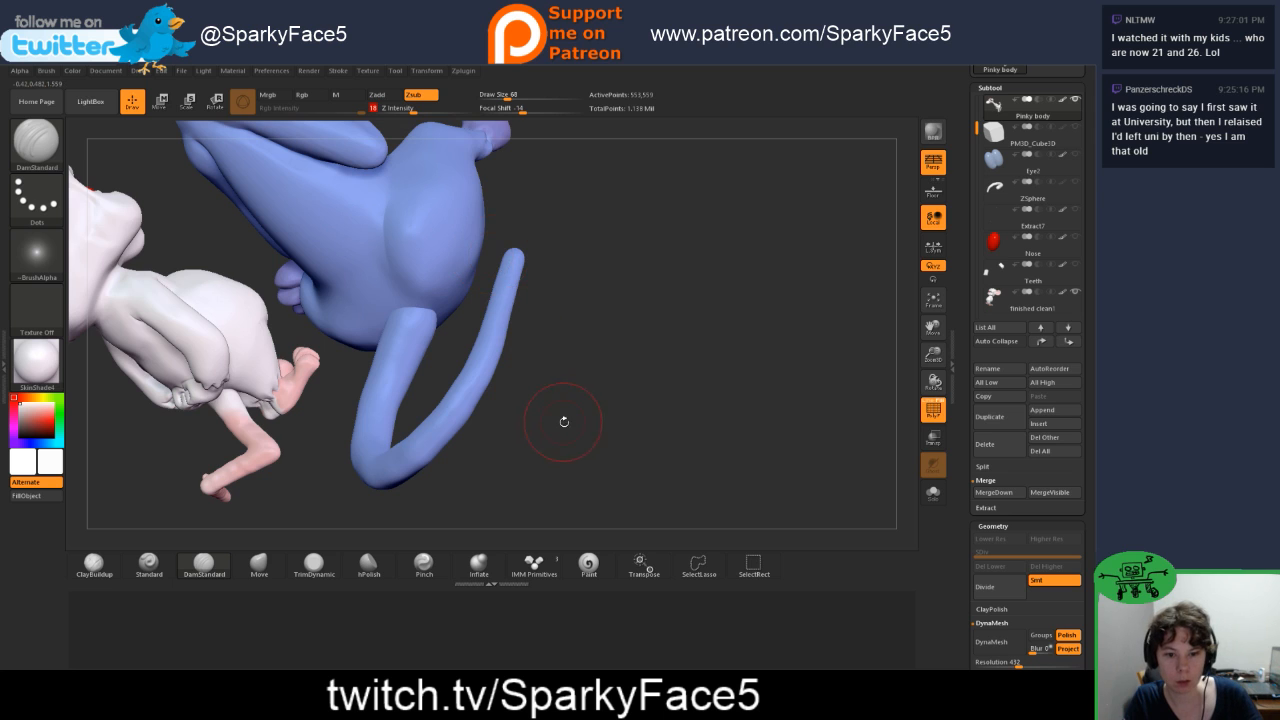
{"action": "mouse_move", "coordinate": [563, 420]}
{"action": "left_mouse_down"}
{"action": "mouse_move", "coordinate": [580, 417]}
{"action": "mouse_move", "coordinate": [520, 390]}
{"action": "mouse_move", "coordinate": [489, 403]}
{"action": "mouse_move", "coordinate": [437, 337]}
{"action": "left_mouse_up"}
{"action": "left_click_drag", "start_coordinate": [464, 288], "coordinate": [472, 247]}
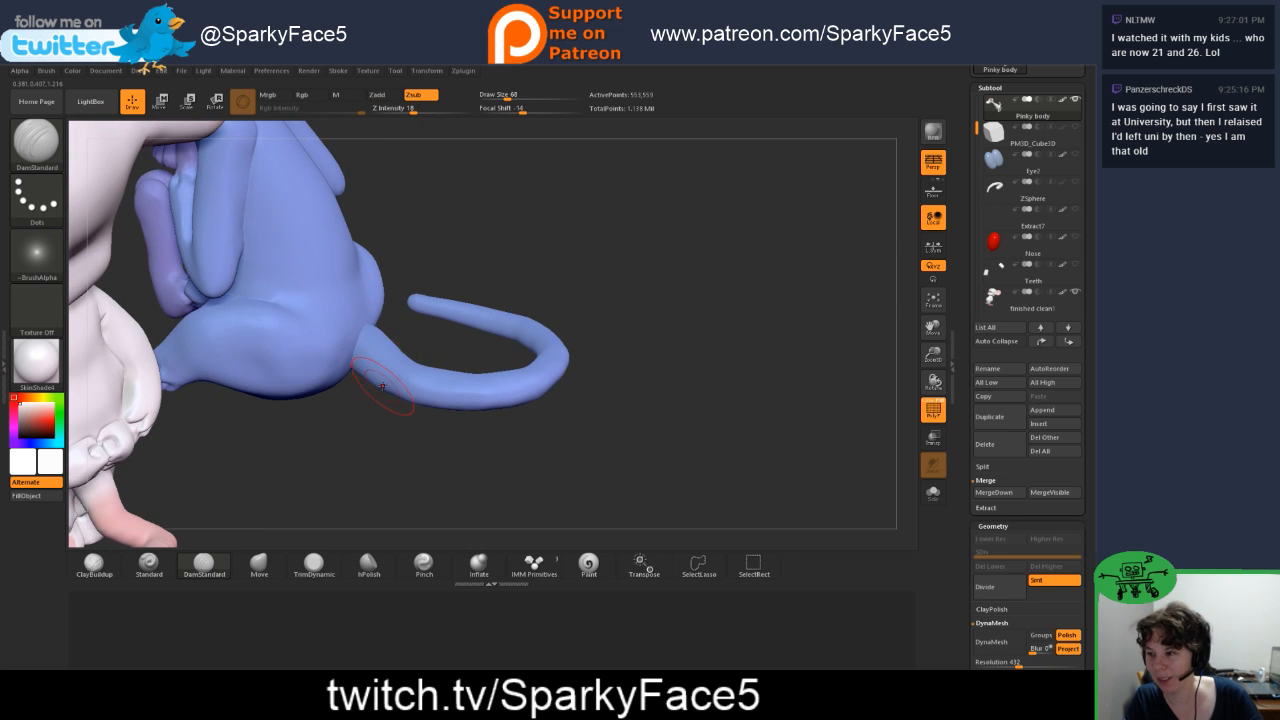
{"action": "left_click_drag", "start_coordinate": [415, 333], "coordinate": [380, 368]}
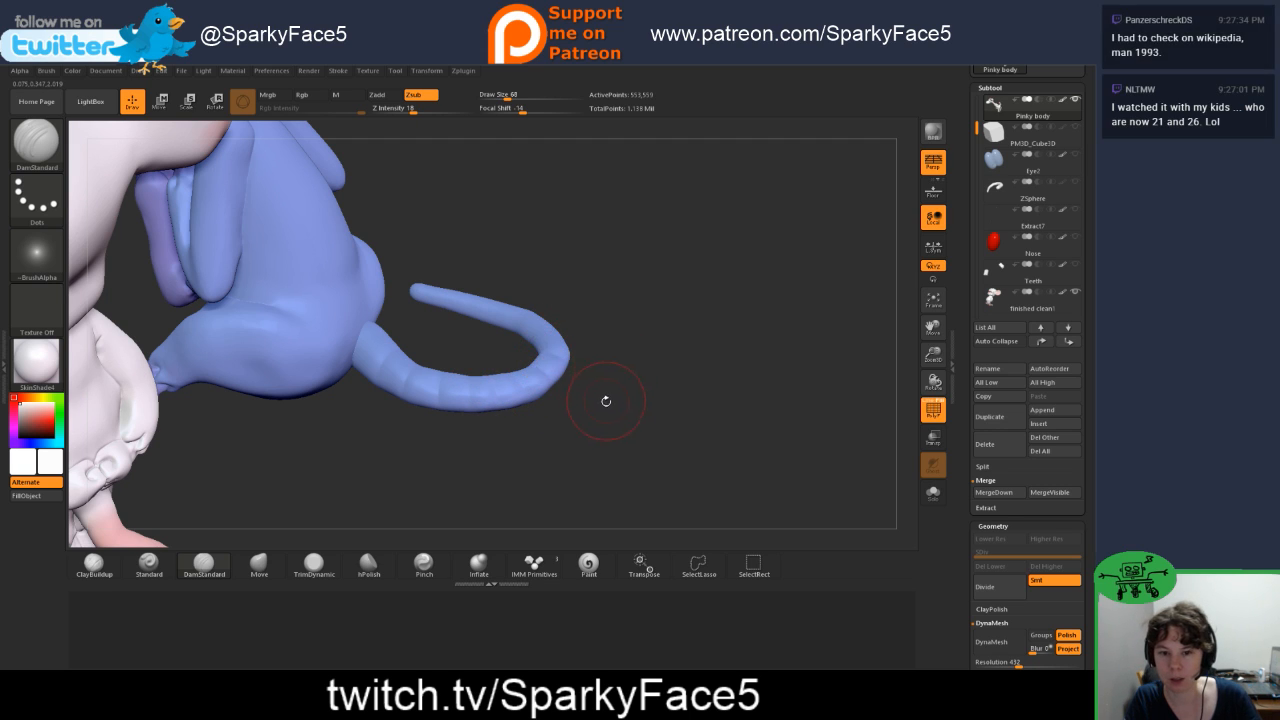
{"action": "left_click_drag", "start_coordinate": [505, 466], "coordinate": [507, 416]}
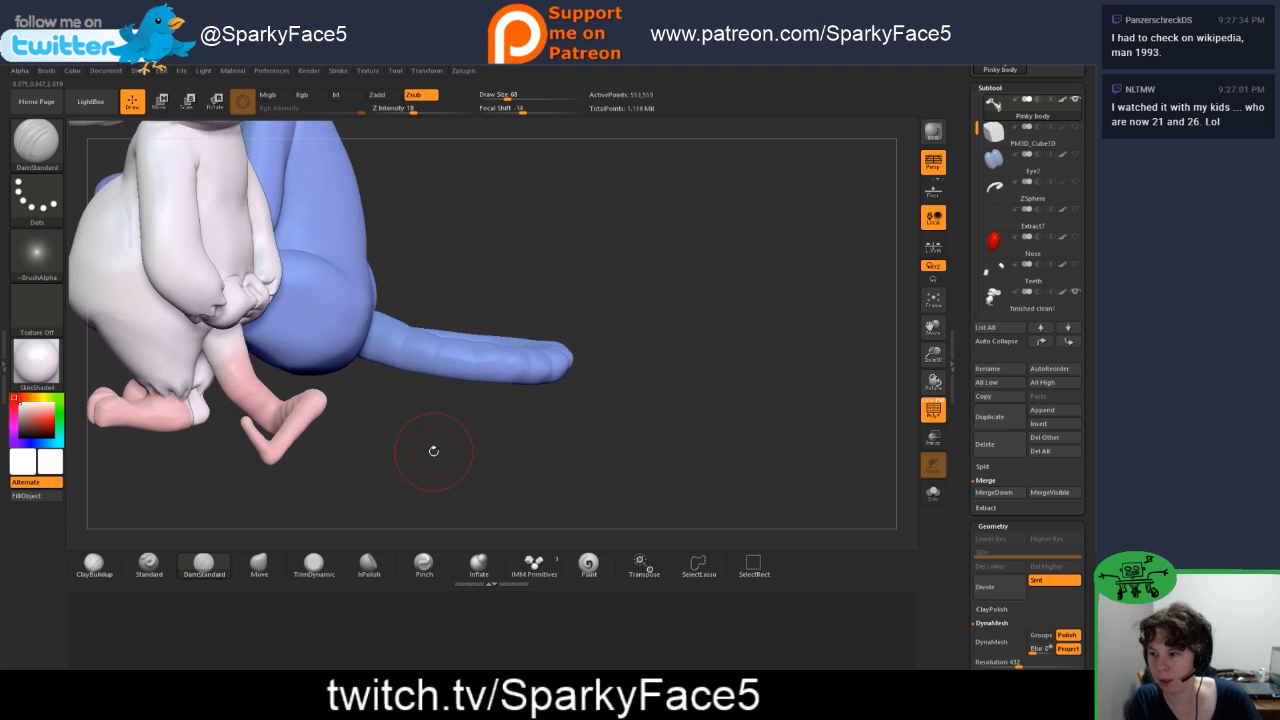
{"action": "left_click_drag", "start_coordinate": [431, 449], "coordinate": [432, 415]}
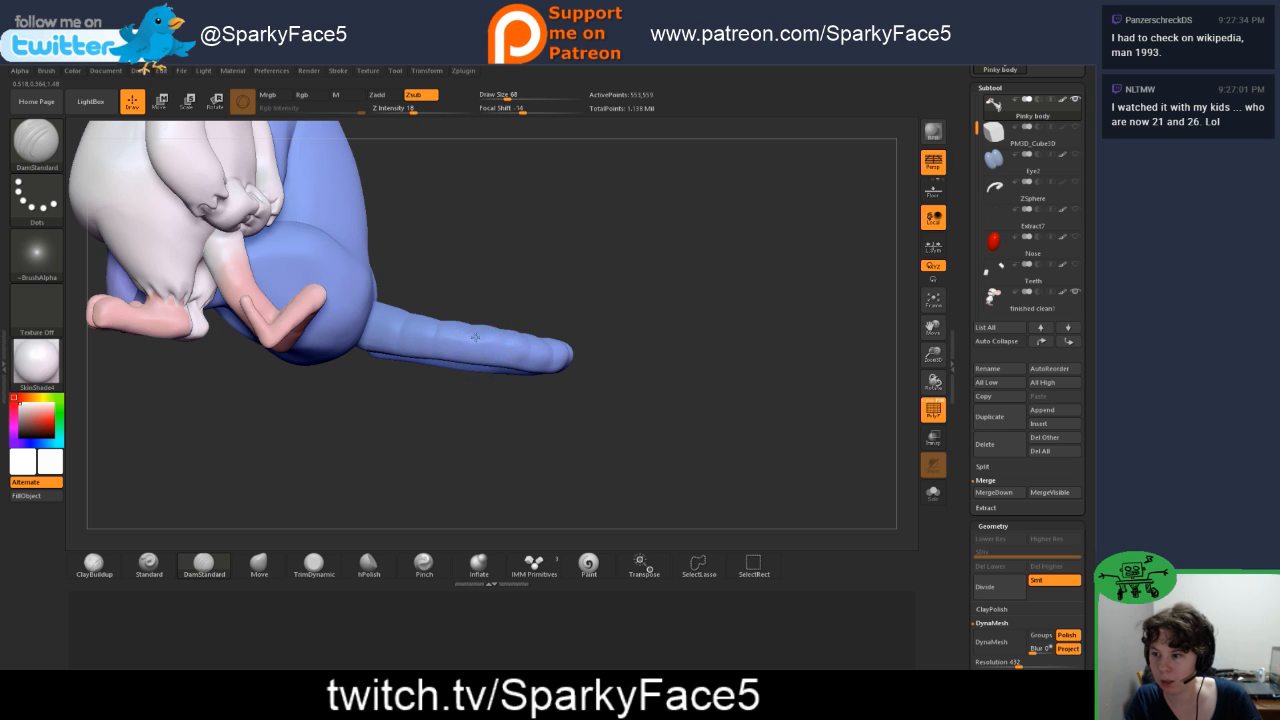
Step: Continue the DamStandard ring grooves around the inner side of the tail's curve and on towards its tip
{"action": "mouse_move", "coordinate": [613, 279]}
{"action": "left_mouse_down"}
{"action": "mouse_move", "coordinate": [525, 360]}
{"action": "mouse_move", "coordinate": [555, 340]}
{"action": "left_mouse_up"}
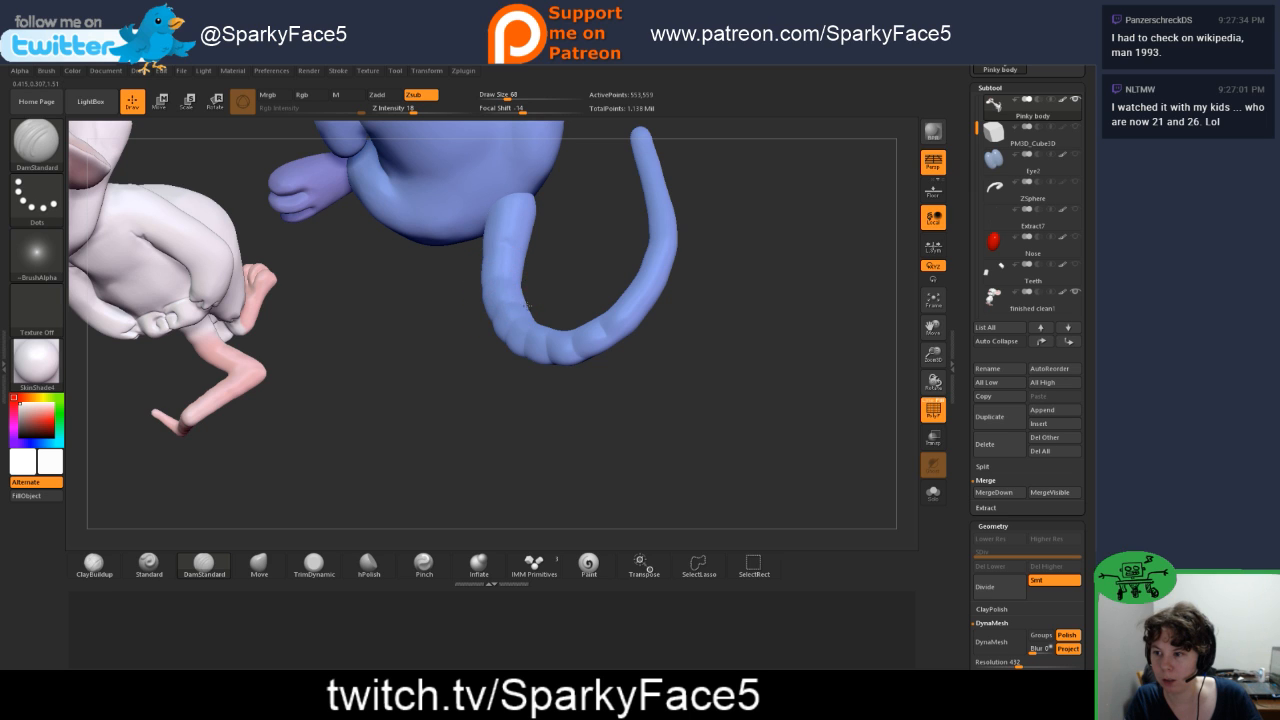
{"action": "mouse_move", "coordinate": [560, 300]}
{"action": "left_mouse_down"}
{"action": "mouse_move", "coordinate": [532, 334]}
{"action": "mouse_move", "coordinate": [570, 345]}
{"action": "mouse_move", "coordinate": [563, 360]}
{"action": "left_mouse_up"}
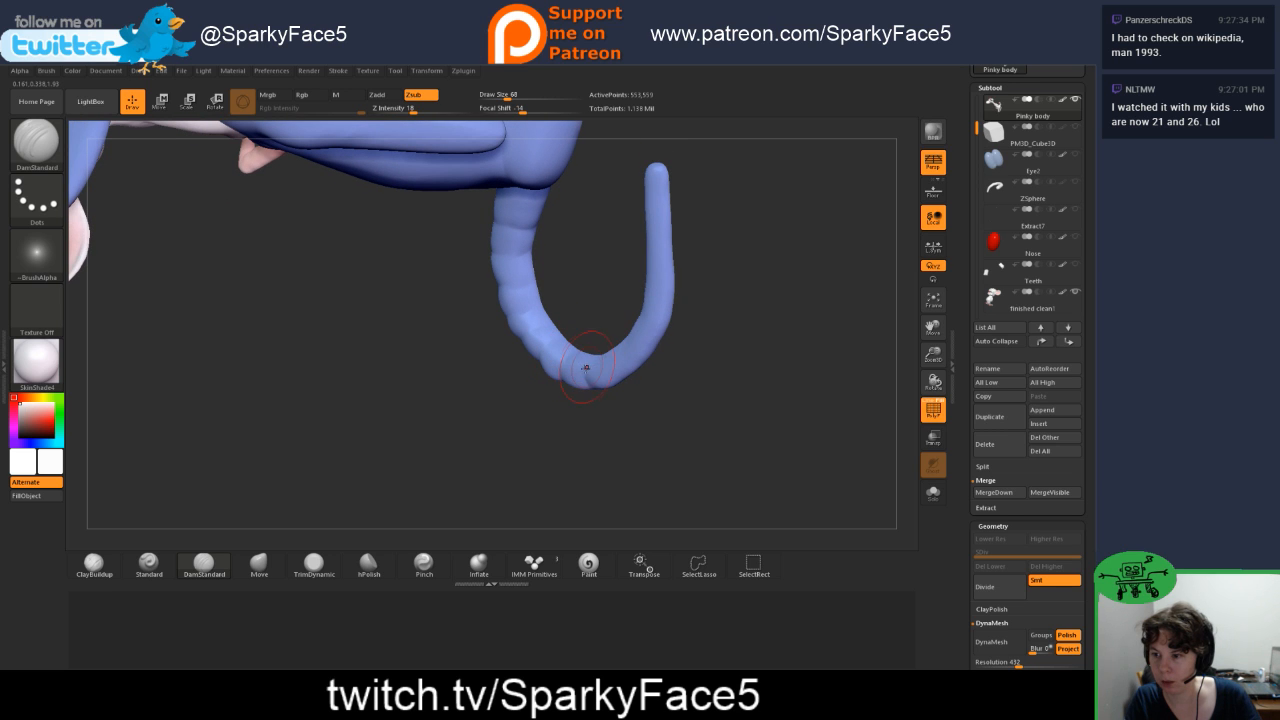
{"action": "mouse_move", "coordinate": [634, 403]}
{"action": "left_mouse_down"}
{"action": "mouse_move", "coordinate": [604, 354]}
{"action": "mouse_move", "coordinate": [661, 342]}
{"action": "mouse_move", "coordinate": [665, 328]}
{"action": "mouse_move", "coordinate": [673, 397]}
{"action": "mouse_move", "coordinate": [654, 368]}
{"action": "left_mouse_up"}
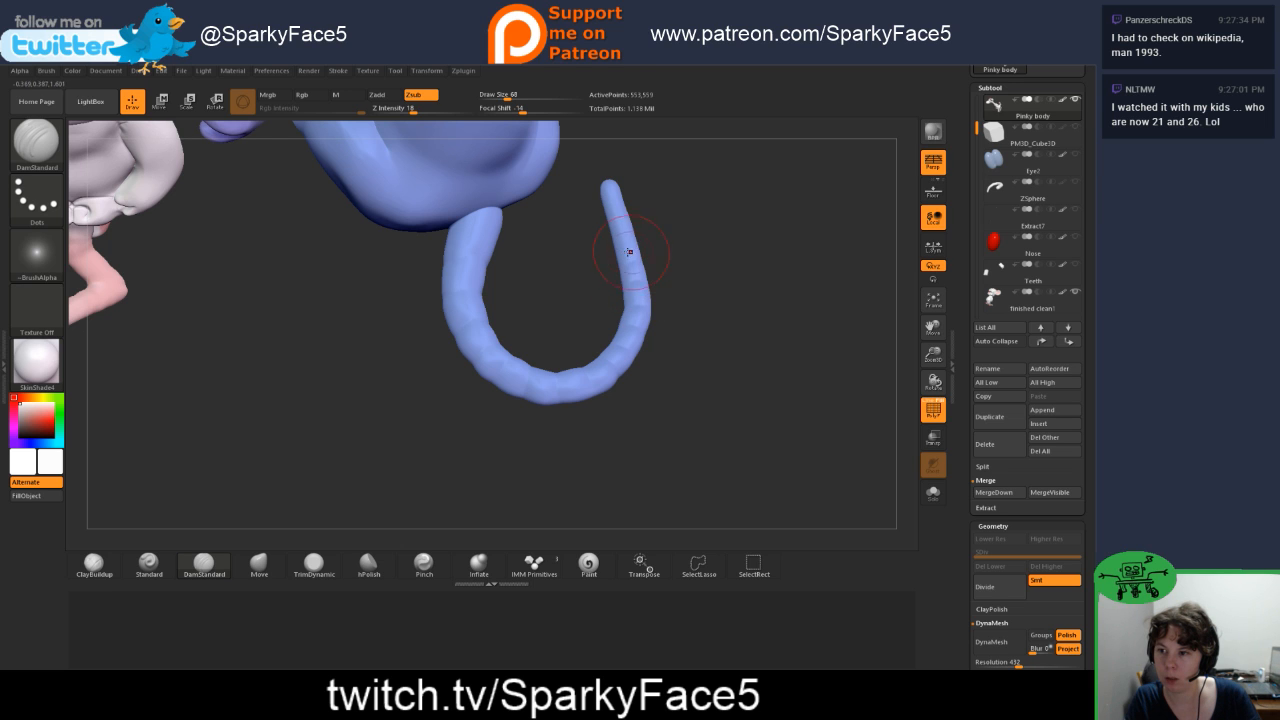
{"action": "left_click_drag", "start_coordinate": [568, 197], "coordinate": [627, 207]}
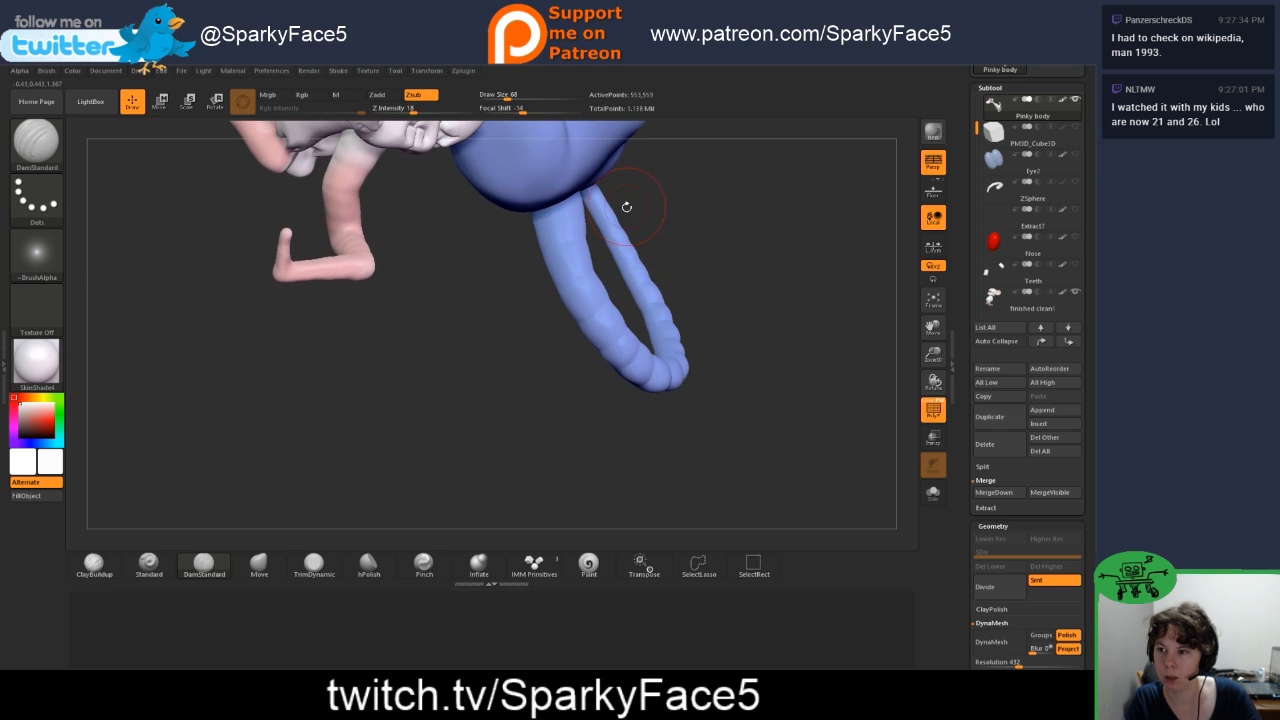
{"action": "mouse_move", "coordinate": [685, 244]}
{"action": "left_mouse_down"}
{"action": "mouse_move", "coordinate": [606, 212]}
{"action": "mouse_move", "coordinate": [638, 250]}
{"action": "mouse_move", "coordinate": [603, 280]}
{"action": "left_mouse_up"}
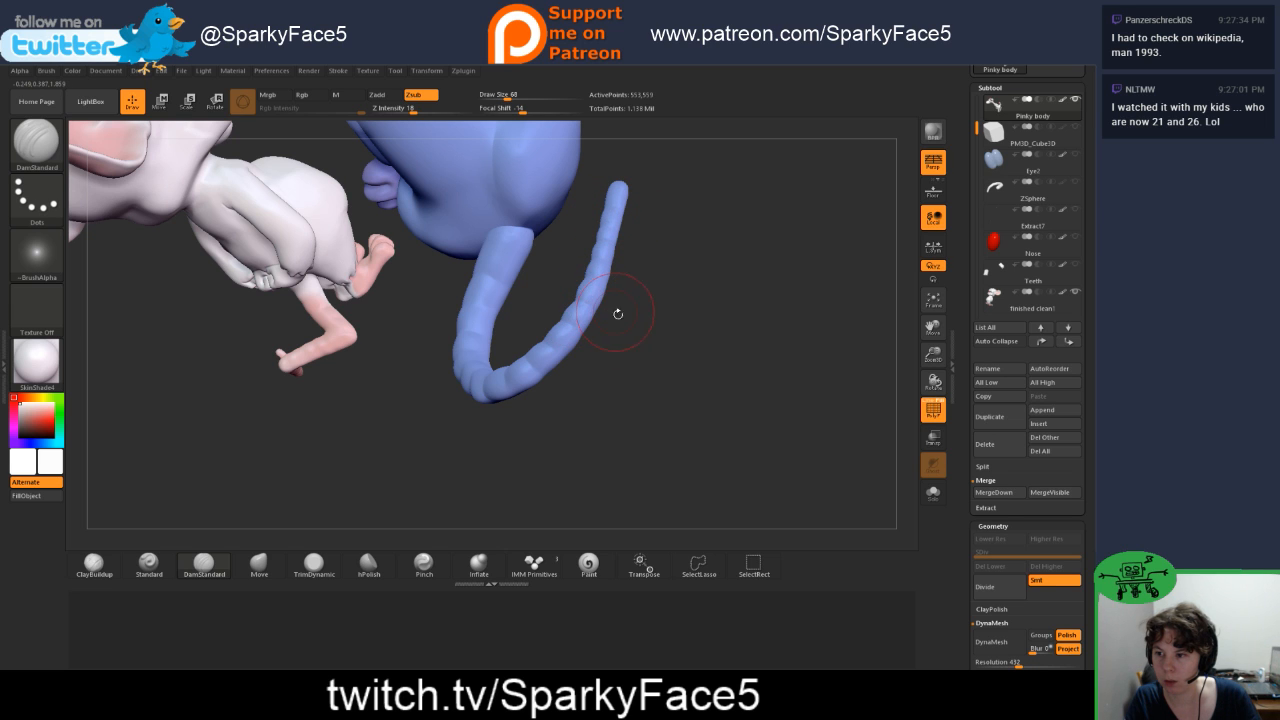
{"action": "left_click_drag", "start_coordinate": [618, 288], "coordinate": [662, 272]}
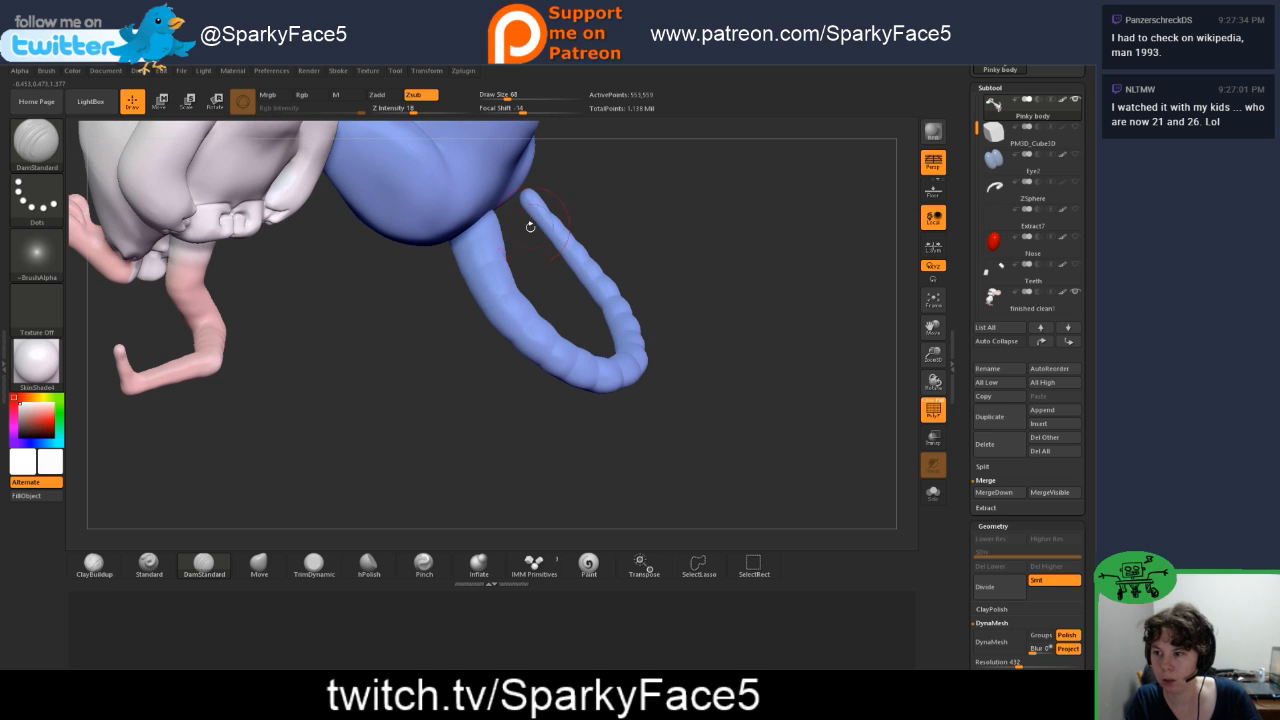
Step: Carve the missing ring grooves near the tail's base and soften the grooves along the whole tail with the Smooth brush
{"action": "left_click_drag", "start_coordinate": [489, 260], "coordinate": [544, 339], "text": "shift"}
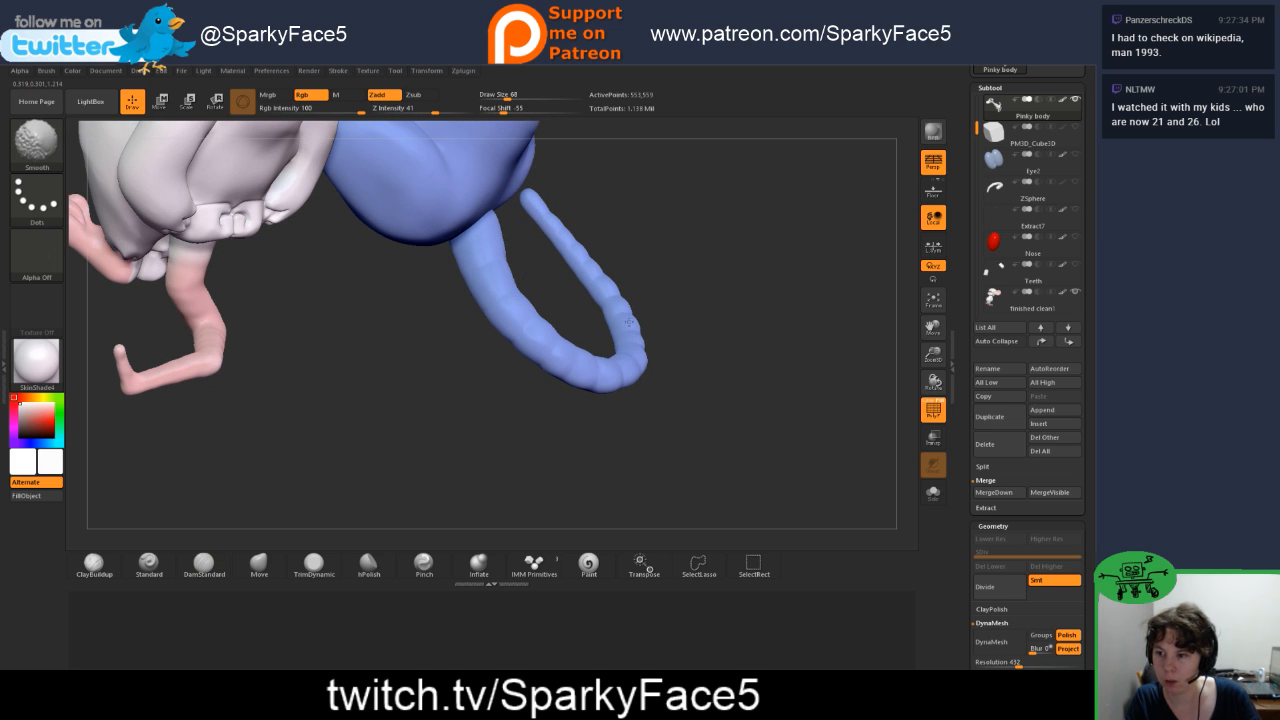
{"action": "left_click_drag", "start_coordinate": [700, 330], "coordinate": [632, 342]}
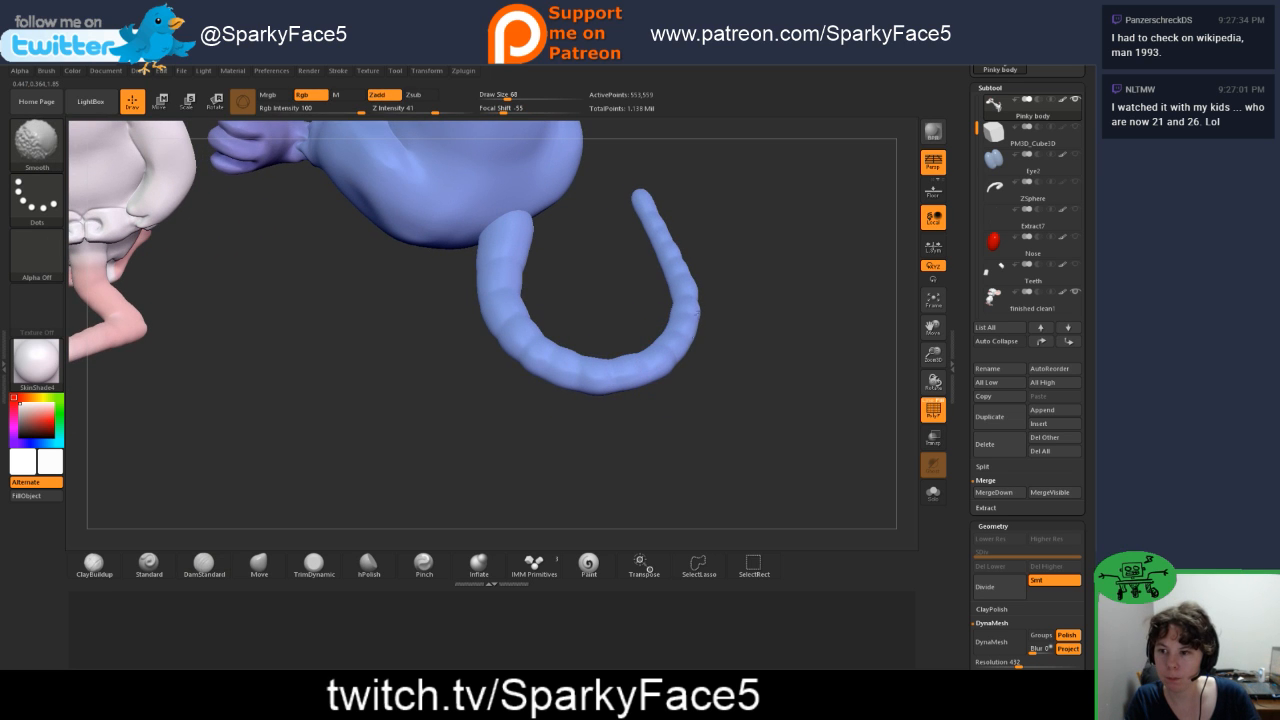
{"action": "mouse_move", "coordinate": [701, 314]}
{"action": "left_mouse_down"}
{"action": "mouse_move", "coordinate": [735, 298]}
{"action": "mouse_move", "coordinate": [660, 324]}
{"action": "left_mouse_up"}
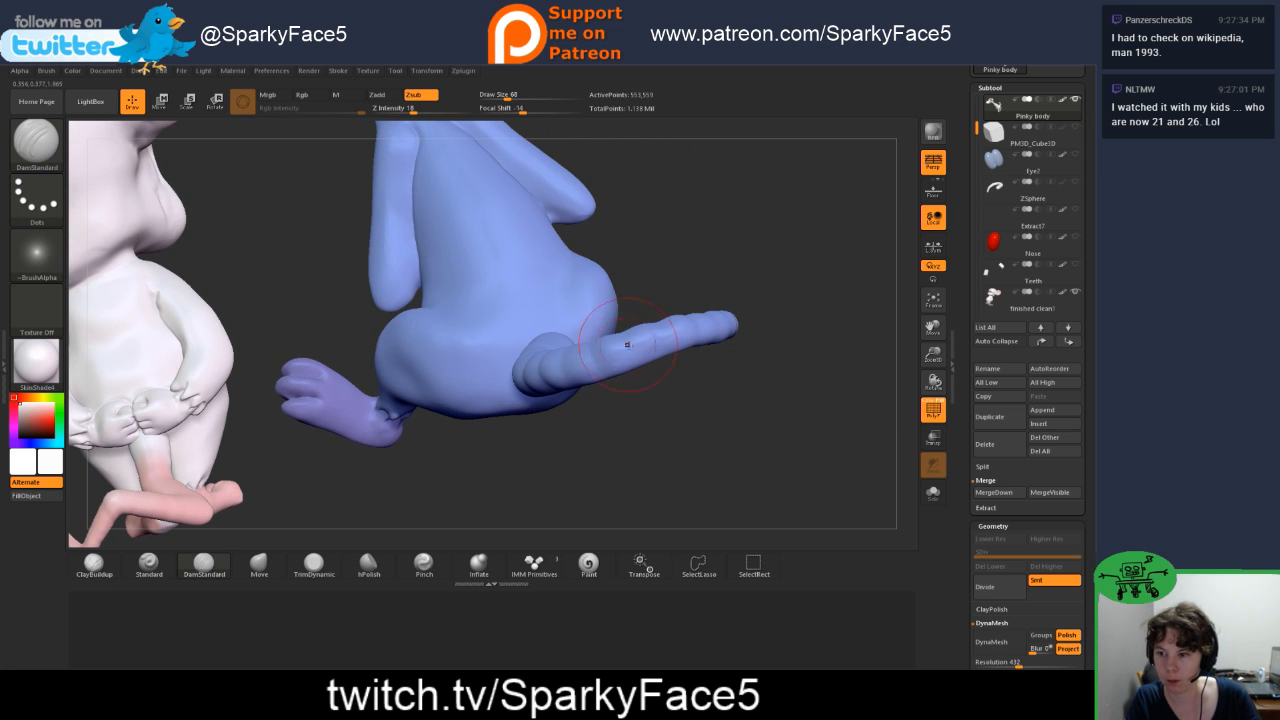
{"action": "key", "text": "shift"}
{"action": "mouse_move", "coordinate": [643, 339]}
{"action": "left_mouse_down", "text": "shift"}
{"action": "mouse_move", "coordinate": [628, 355]}
{"action": "mouse_move", "coordinate": [640, 362]}
{"action": "left_mouse_up", "text": "shift"}
{"action": "mouse_move", "coordinate": [672, 262]}
{"action": "left_mouse_down"}
{"action": "mouse_move", "coordinate": [662, 315]}
{"action": "mouse_move", "coordinate": [640, 335]}
{"action": "mouse_move", "coordinate": [677, 363]}
{"action": "left_mouse_up"}
{"action": "mouse_move", "coordinate": [692, 298]}
{"action": "left_mouse_down", "text": "shift"}
{"action": "mouse_move", "coordinate": [712, 279]}
{"action": "mouse_move", "coordinate": [588, 304]}
{"action": "mouse_move", "coordinate": [562, 296]}
{"action": "left_mouse_up", "text": "shift"}
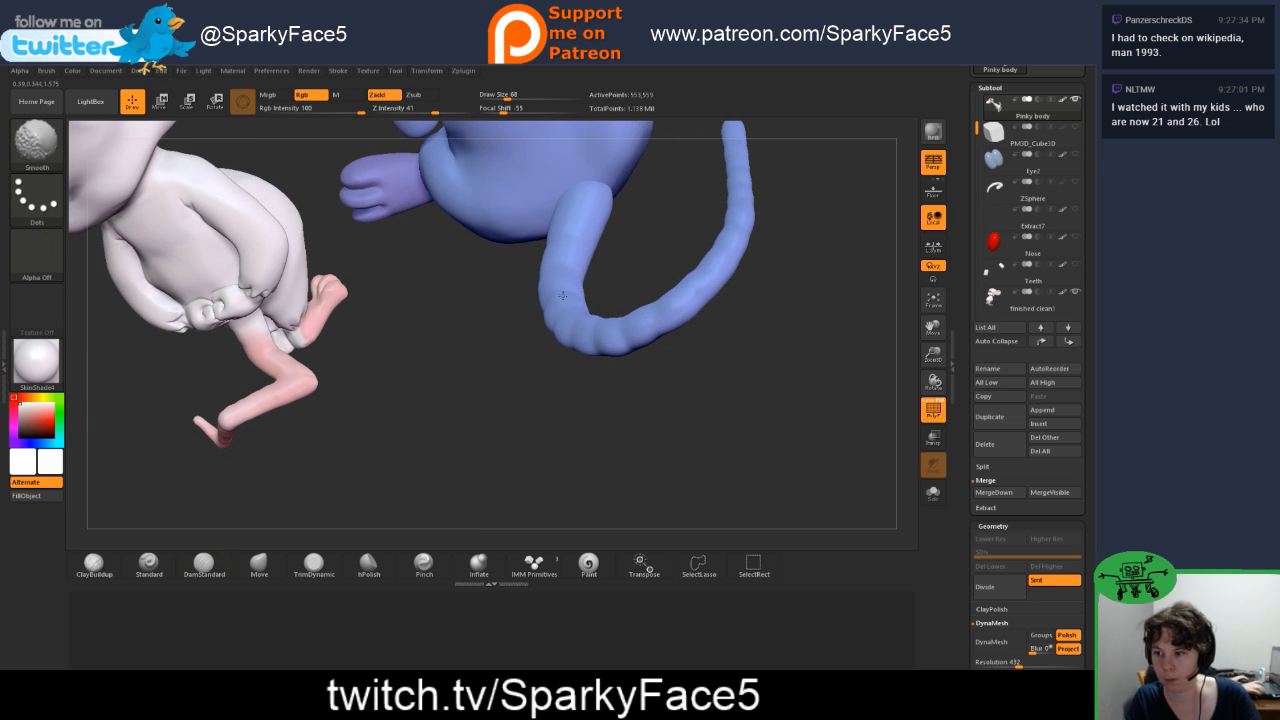
{"action": "left_click_drag", "start_coordinate": [578, 233], "coordinate": [592, 204], "text": "shift"}
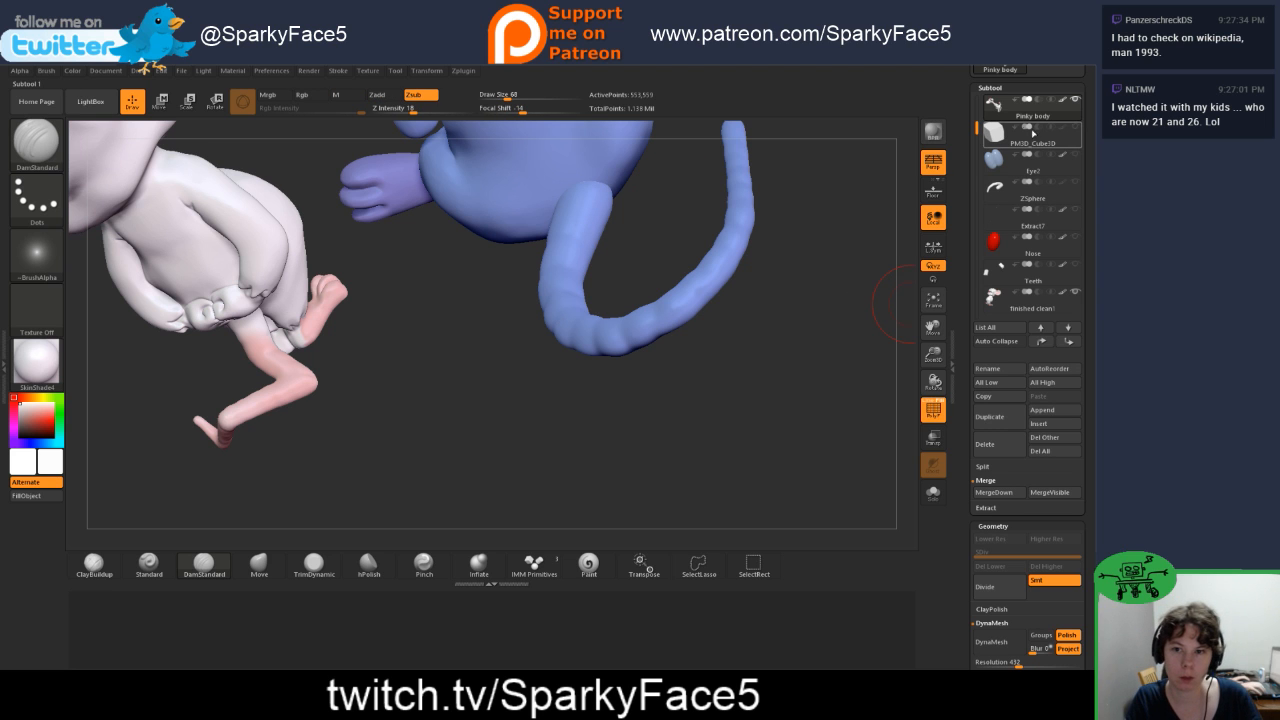
Step: Make the PM3D_Cube3D block visible, check how the tail rests on it and smooth the tail's tip and base
{"action": "left_click", "coordinate": [1077, 129]}
{"action": "mouse_move", "coordinate": [410, 471]}
{"action": "left_mouse_down"}
{"action": "mouse_move", "coordinate": [454, 416]}
{"action": "mouse_move", "coordinate": [449, 394]}
{"action": "mouse_move", "coordinate": [748, 249]}
{"action": "left_mouse_up"}
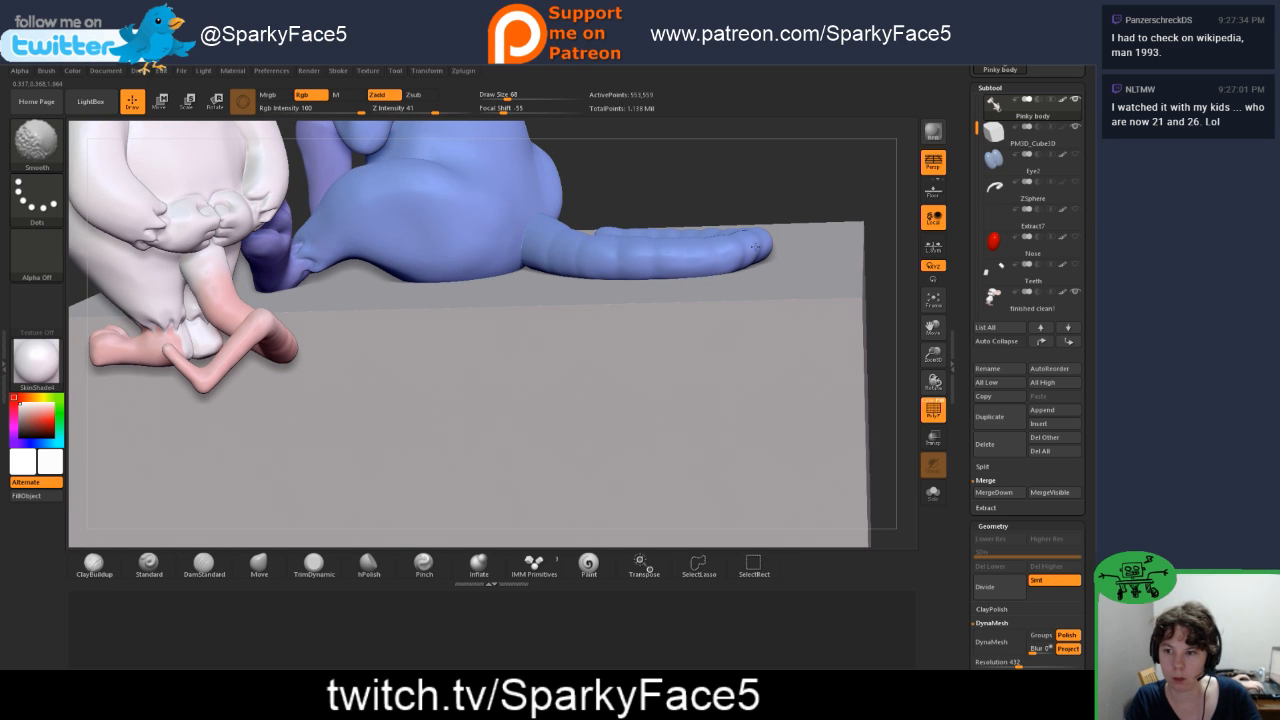
{"action": "left_click_drag", "start_coordinate": [800, 197], "coordinate": [808, 223]}
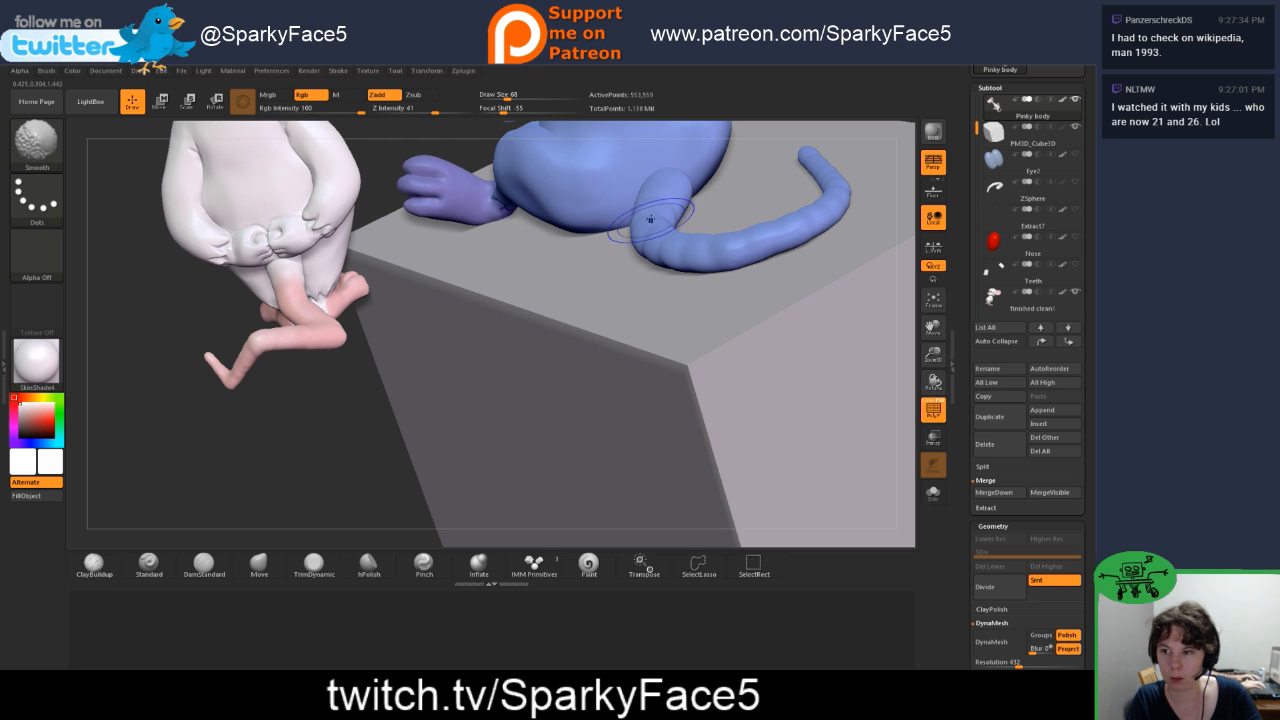
{"action": "left_click_drag", "start_coordinate": [314, 458], "coordinate": [380, 449]}
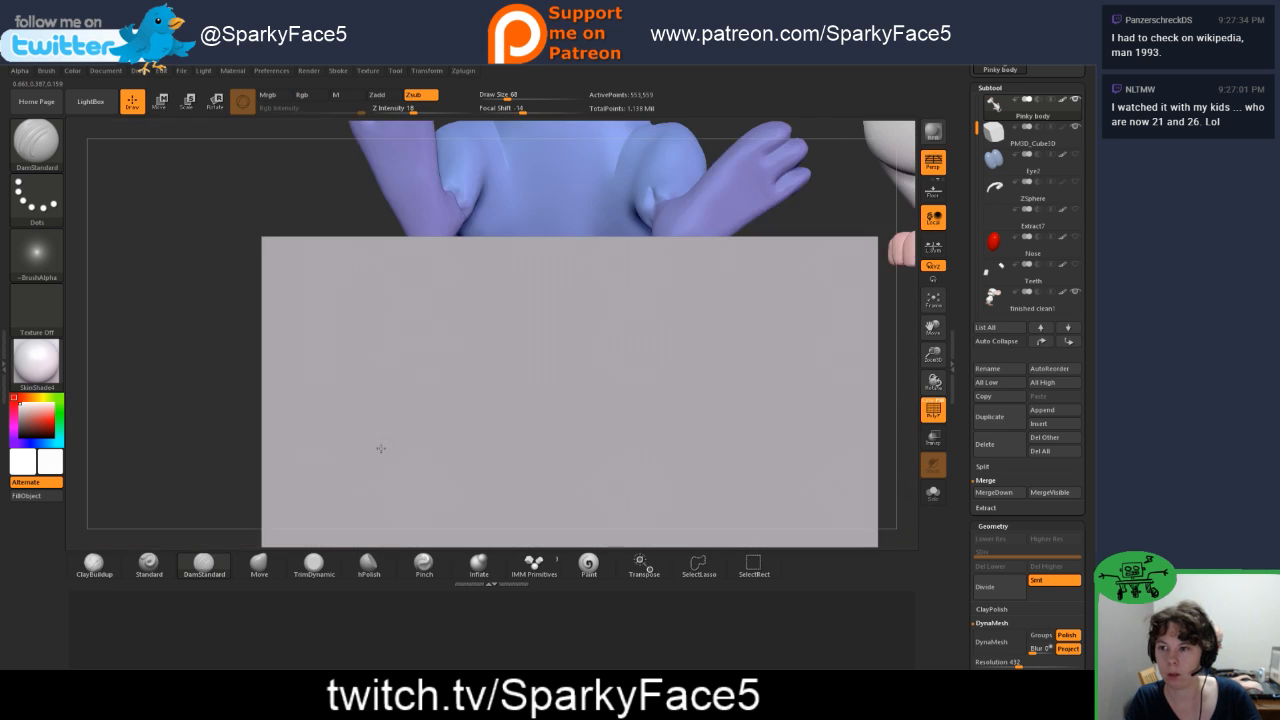
{"action": "key", "text": "f"}
{"action": "left_click_drag", "start_coordinate": [277, 342], "coordinate": [347, 456]}
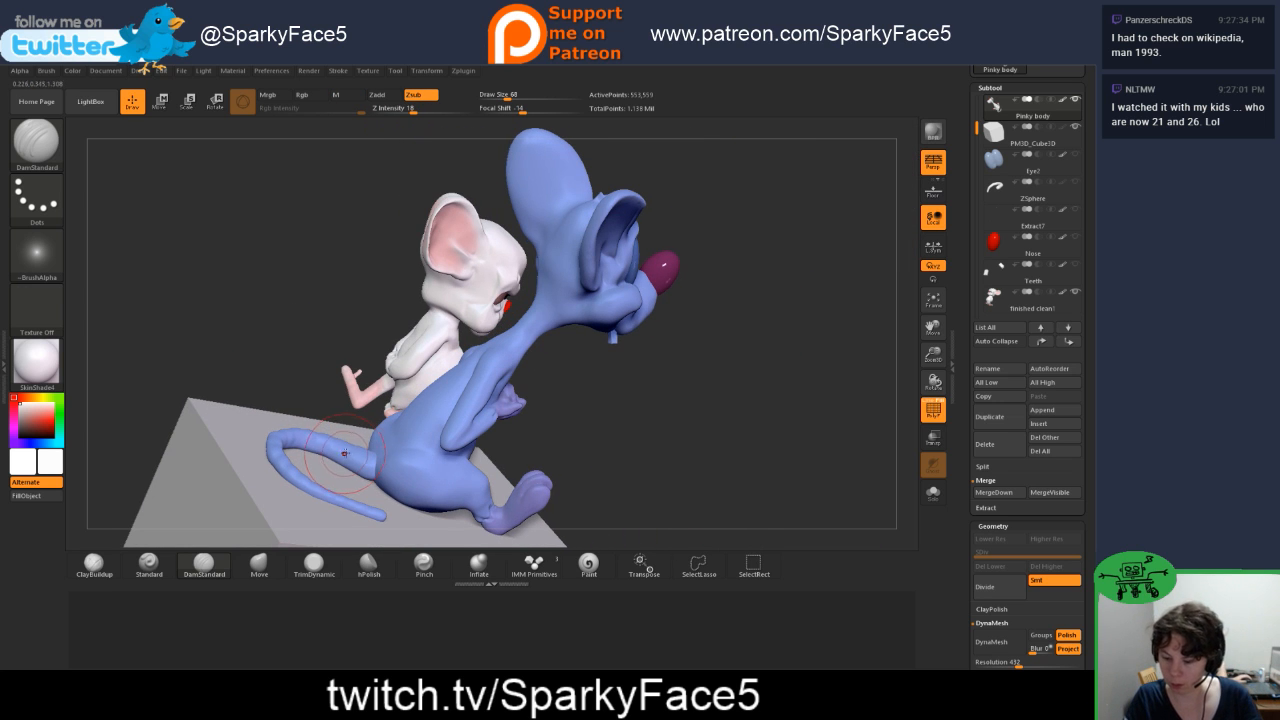
Step: Raise the Smooth brush's Z Intensity, soften the tail's rings further and thicken the tail's outer curve with the Inflate brush
{"action": "key", "text": "shift"}
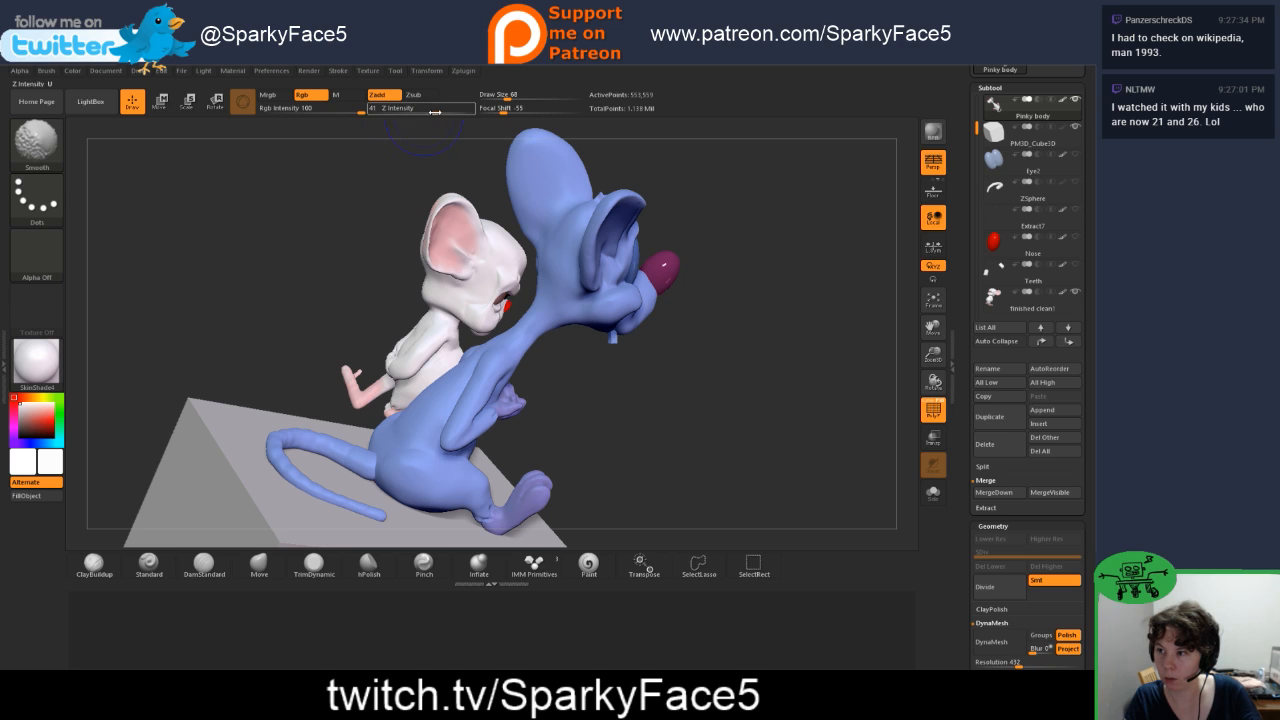
{"action": "left_click_drag", "start_coordinate": [433, 112], "coordinate": [437, 113]}
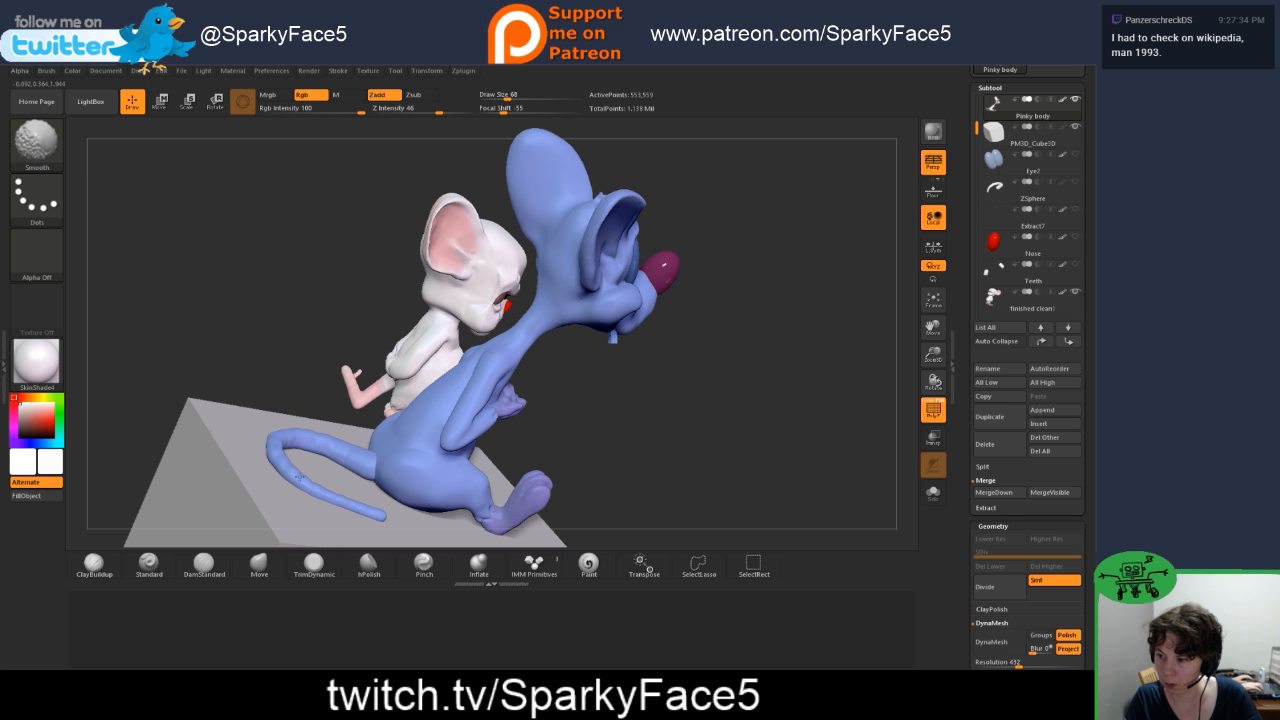
{"action": "mouse_move", "coordinate": [252, 312]}
{"action": "left_mouse_down"}
{"action": "mouse_move", "coordinate": [264, 420]}
{"action": "mouse_move", "coordinate": [276, 412]}
{"action": "left_mouse_up"}
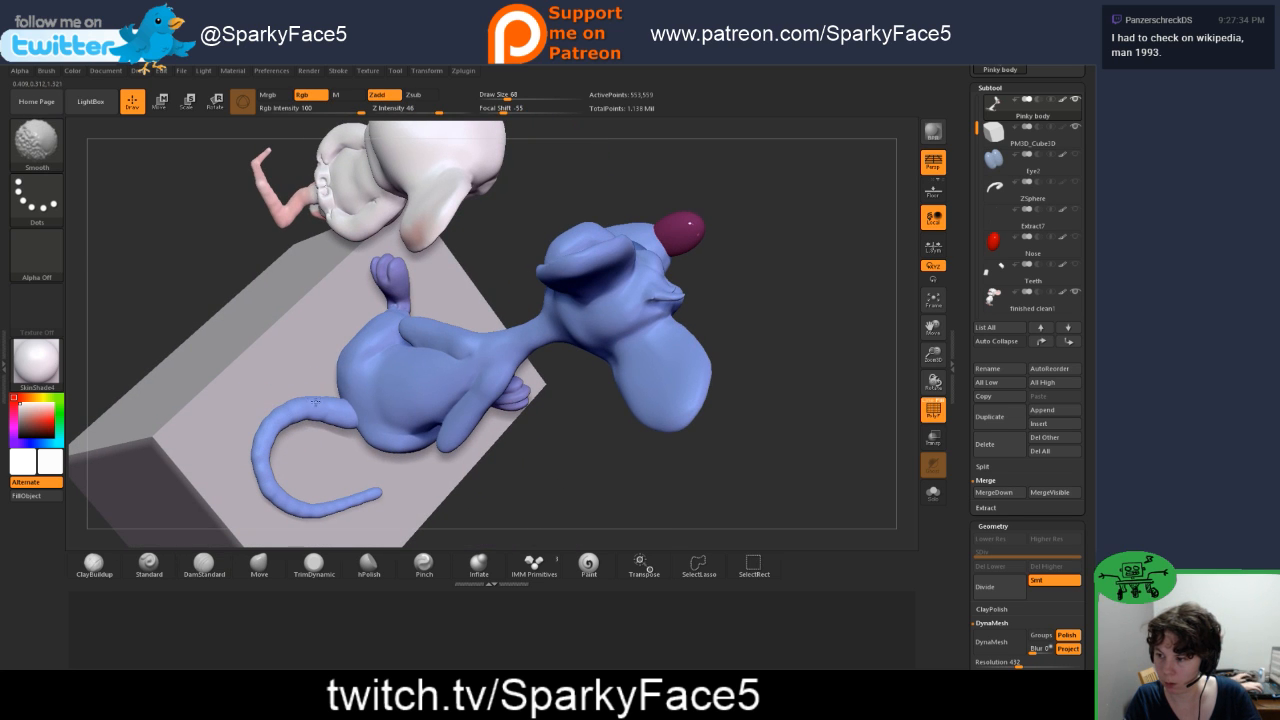
{"action": "left_click_drag", "start_coordinate": [264, 465], "coordinate": [267, 492], "text": "shift"}
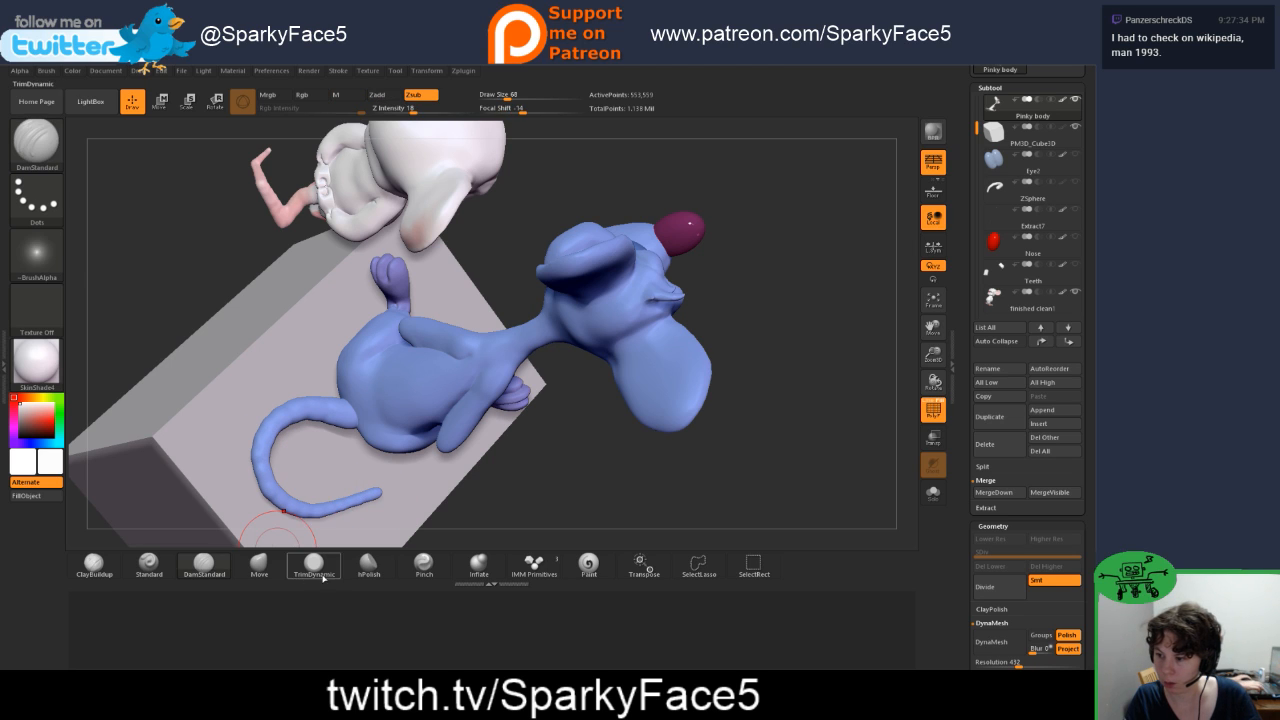
{"action": "left_click", "coordinate": [479, 565]}
{"action": "left_click_drag", "start_coordinate": [257, 462], "coordinate": [260, 495]}
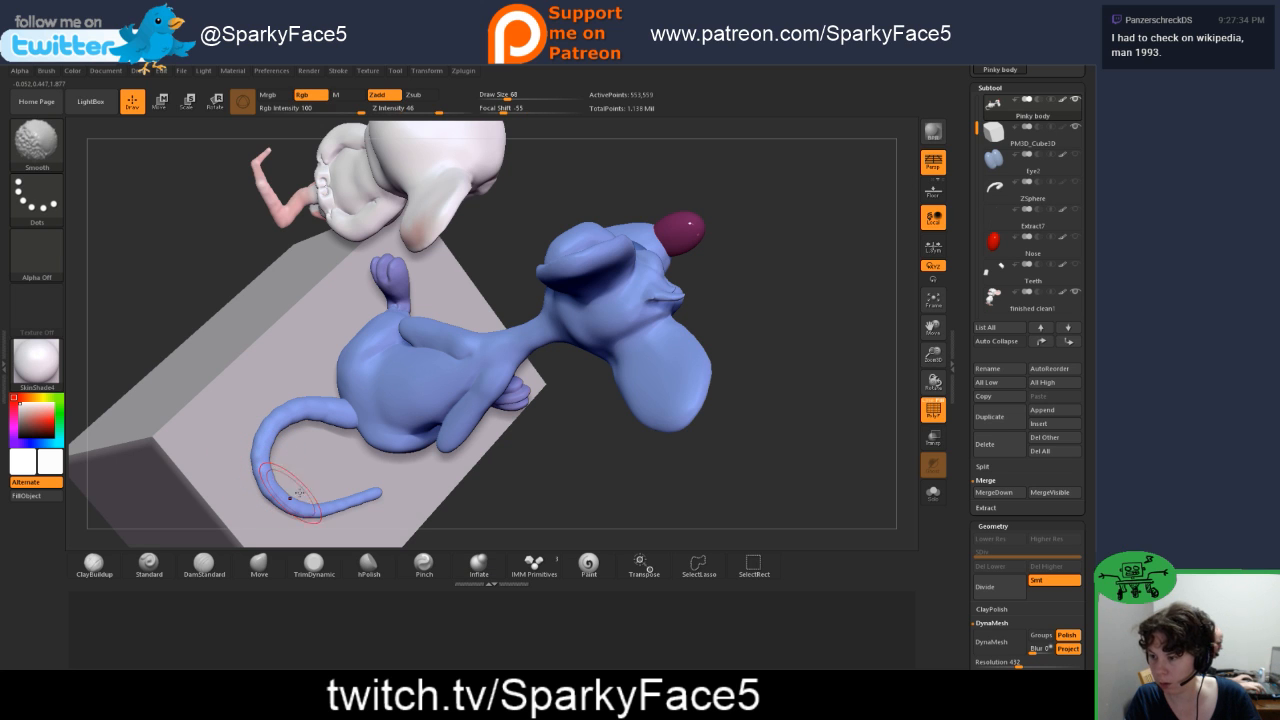
Step: Turn off the polygroup display and perspective, and review both characters from several sides with the block
{"action": "mouse_move", "coordinate": [600, 506]}
{"action": "left_mouse_down"}
{"action": "mouse_move", "coordinate": [582, 452]}
{"action": "mouse_move", "coordinate": [644, 409]}
{"action": "mouse_move", "coordinate": [634, 421]}
{"action": "left_mouse_up"}
{"action": "left_click", "coordinate": [933, 410]}
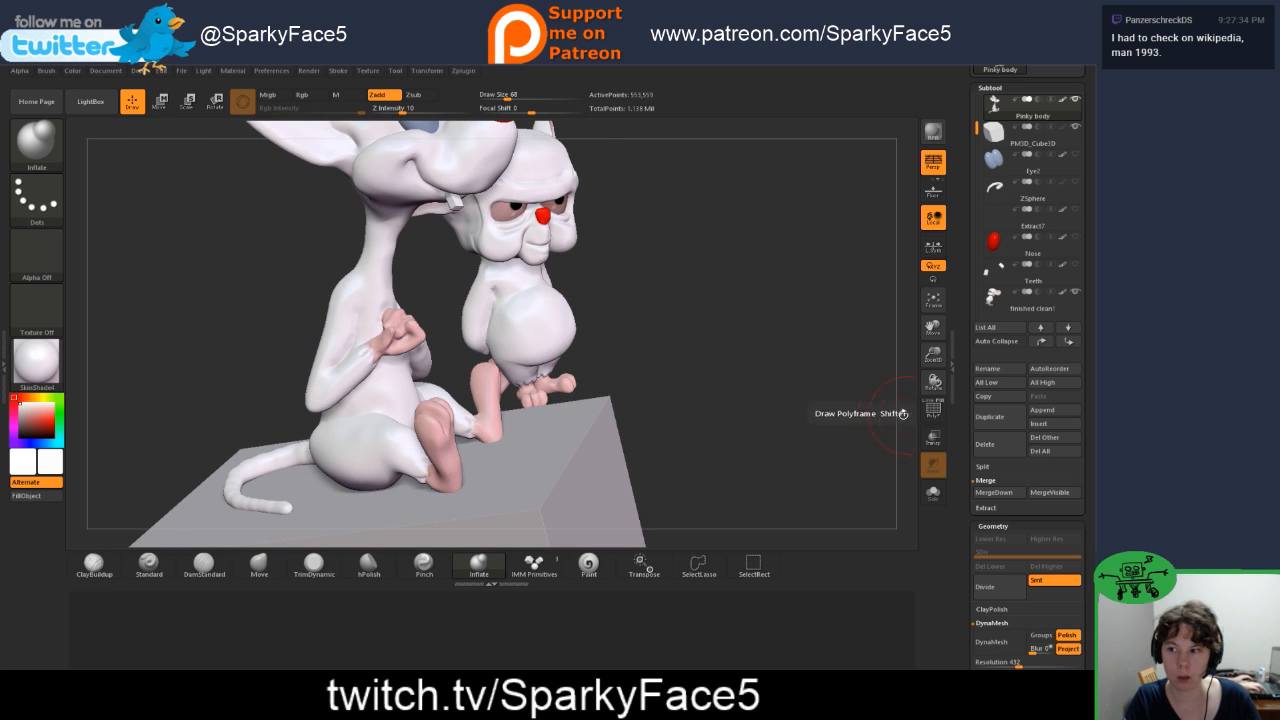
{"action": "left_click_drag", "start_coordinate": [793, 306], "coordinate": [815, 284]}
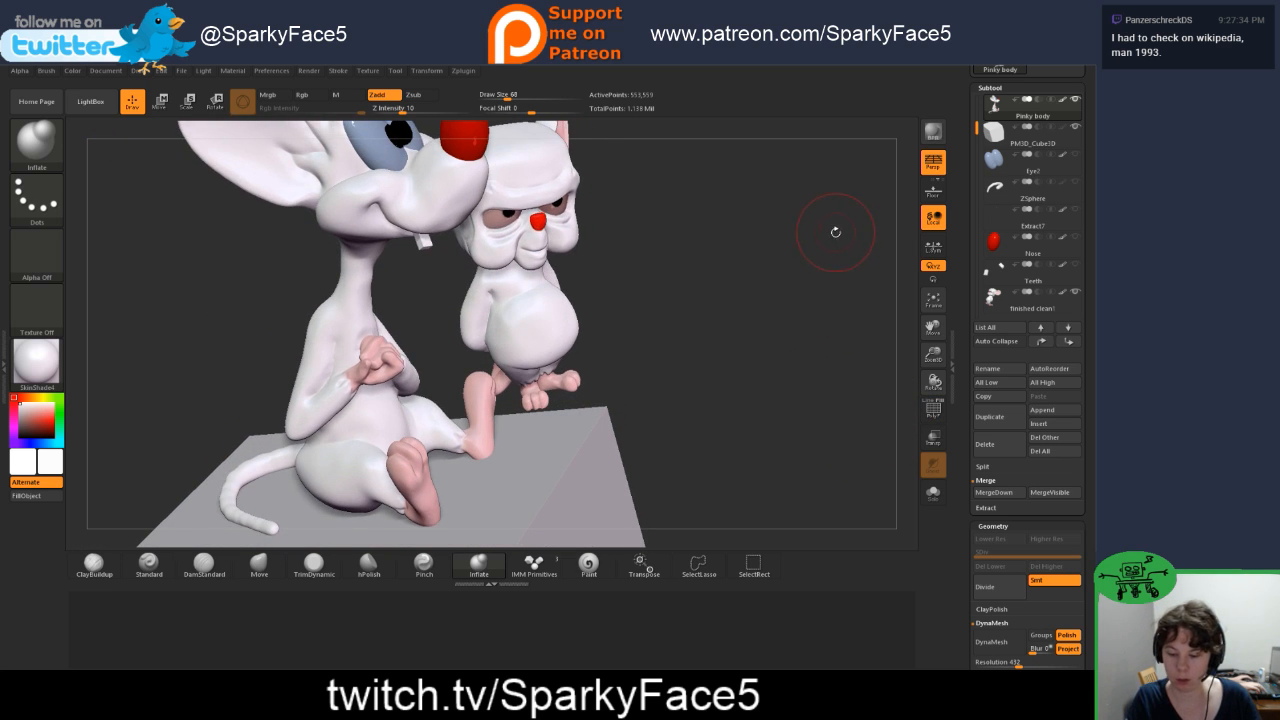
{"action": "key", "text": "f"}
{"action": "left_click", "coordinate": [933, 160]}
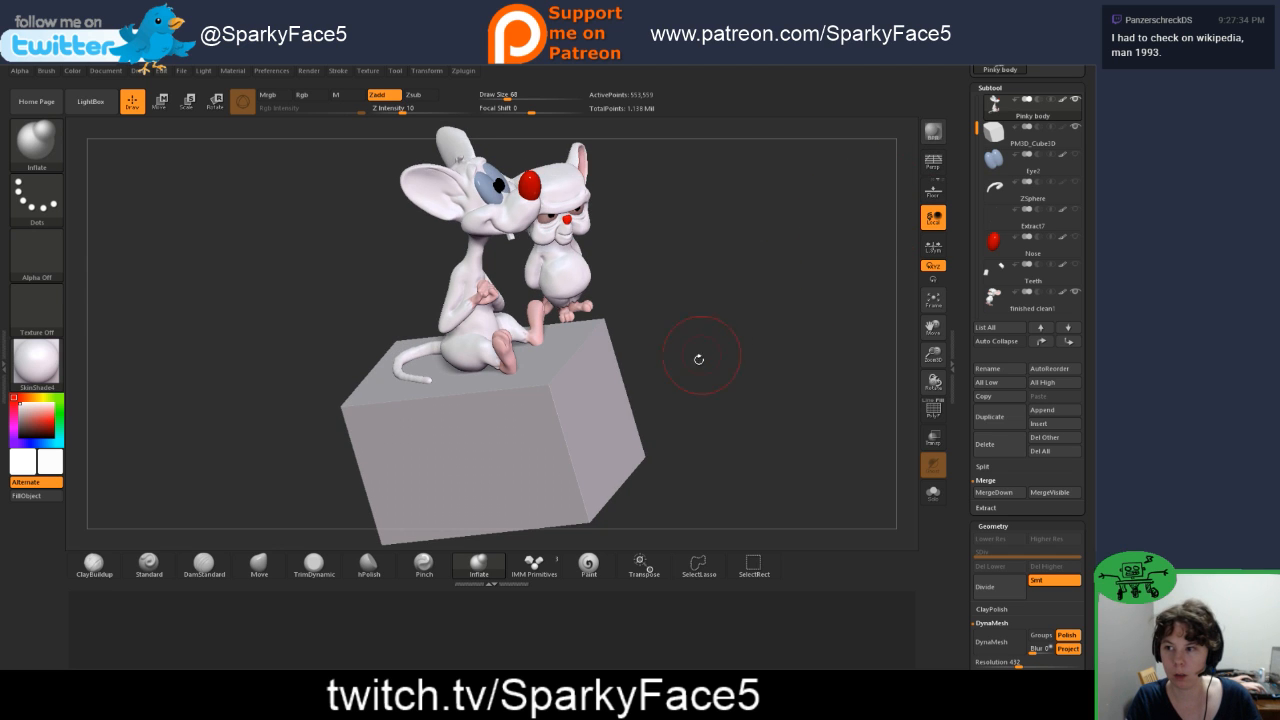
{"action": "left_click_drag", "start_coordinate": [699, 359], "coordinate": [675, 388]}
{"action": "mouse_move", "coordinate": [741, 336]}
{"action": "left_mouse_down"}
{"action": "mouse_move", "coordinate": [680, 378]}
{"action": "mouse_move", "coordinate": [781, 392]}
{"action": "left_mouse_up"}
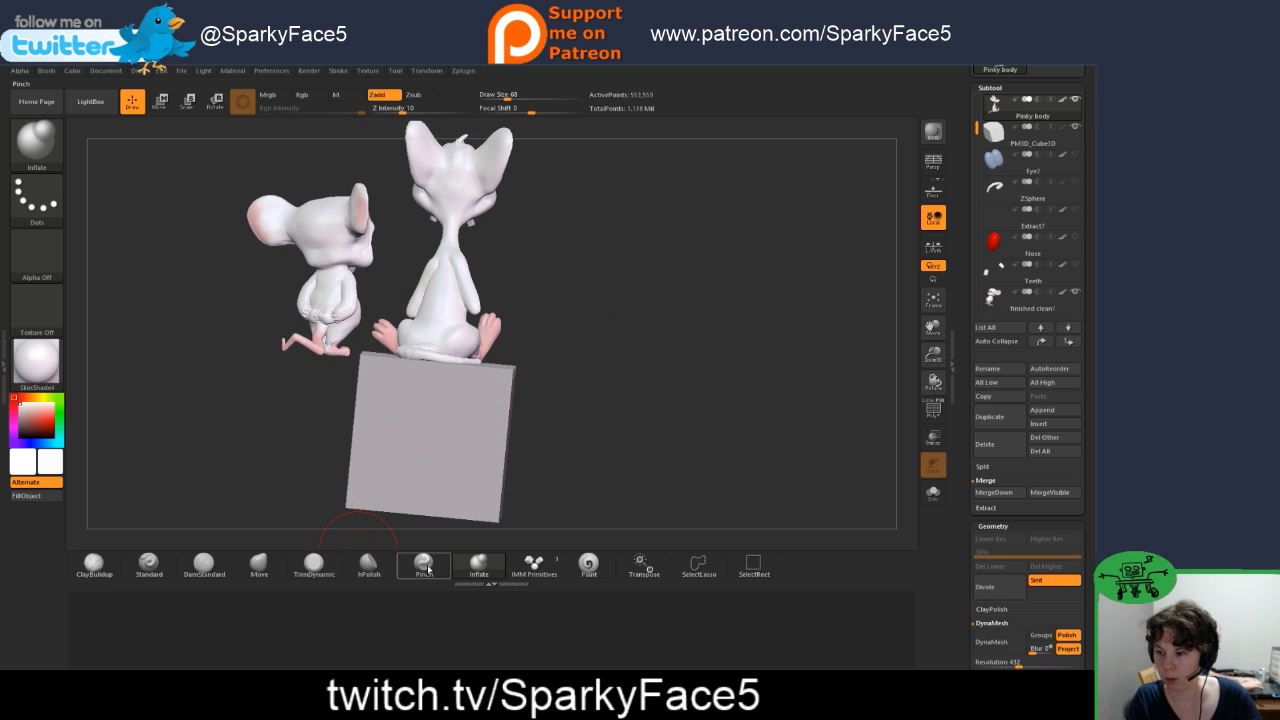
Step: Nudge Pinky's tail down so it rests on the block, using the Move brush at Draw Size 97 and checking from several sides
{"action": "left_click", "coordinate": [279, 566]}
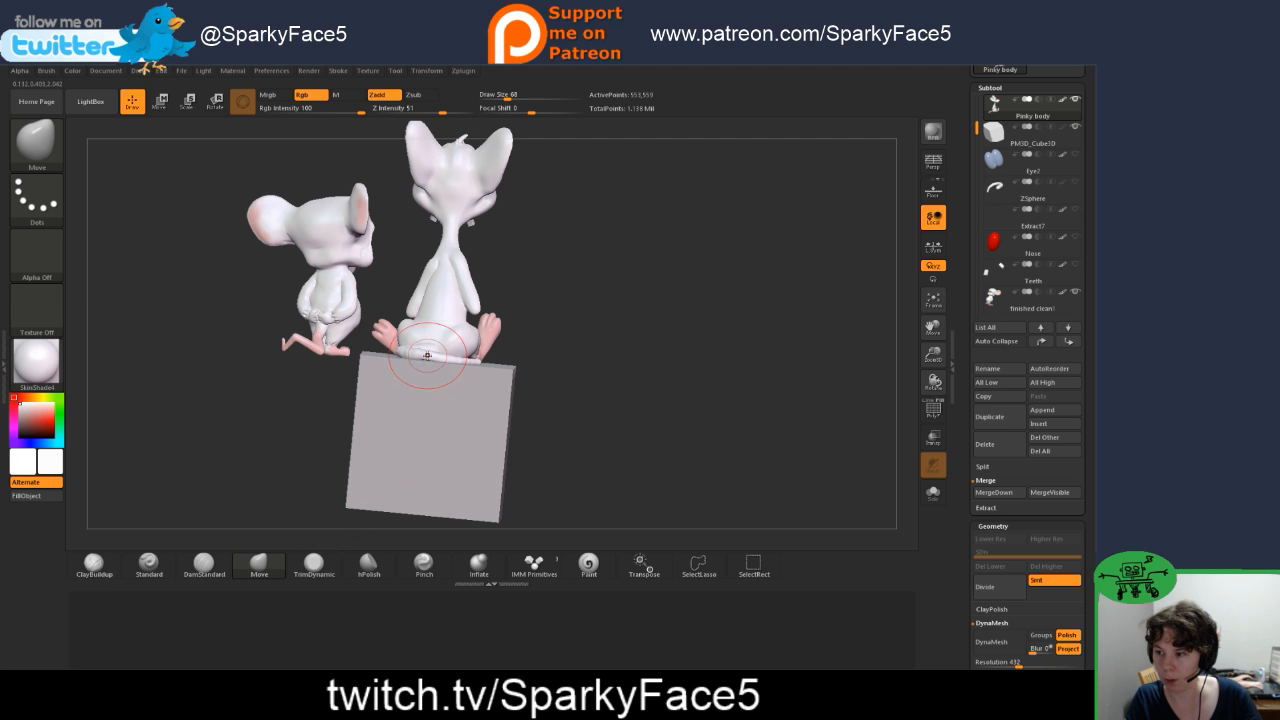
{"action": "left_click_drag", "start_coordinate": [611, 357], "coordinate": [453, 329]}
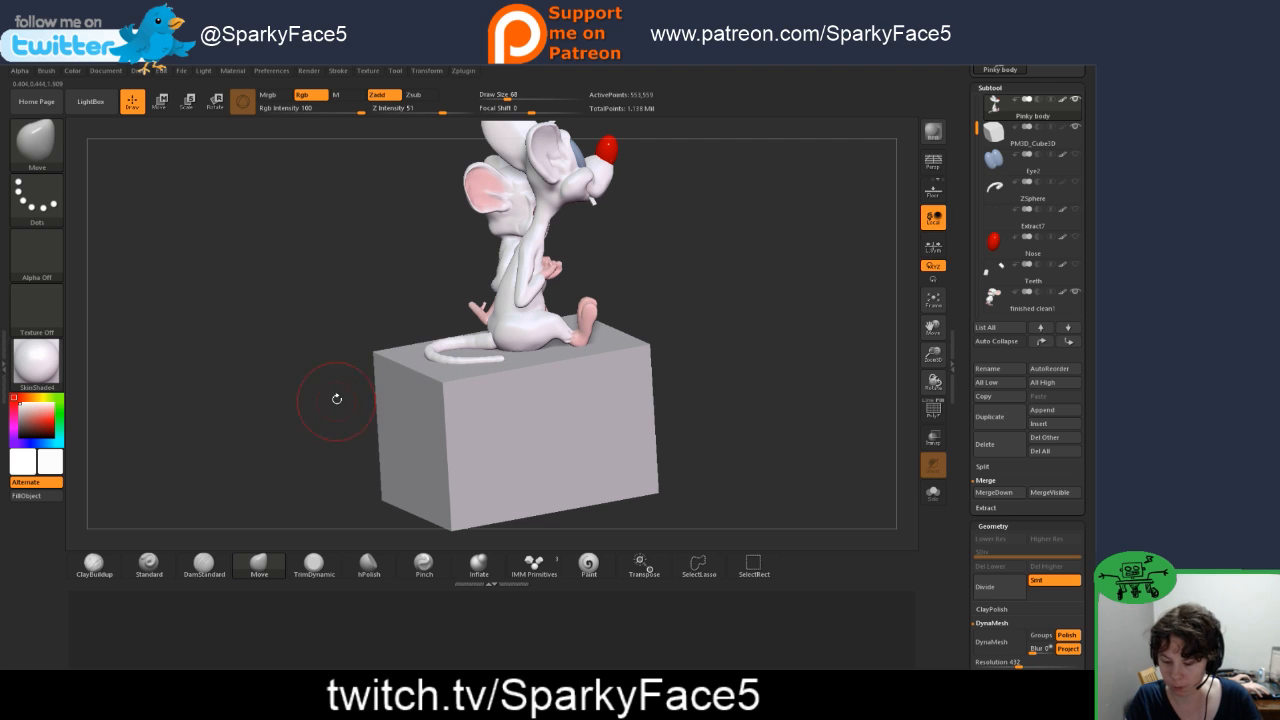
{"action": "left_click_drag", "start_coordinate": [313, 372], "coordinate": [370, 436], "text": "alt"}
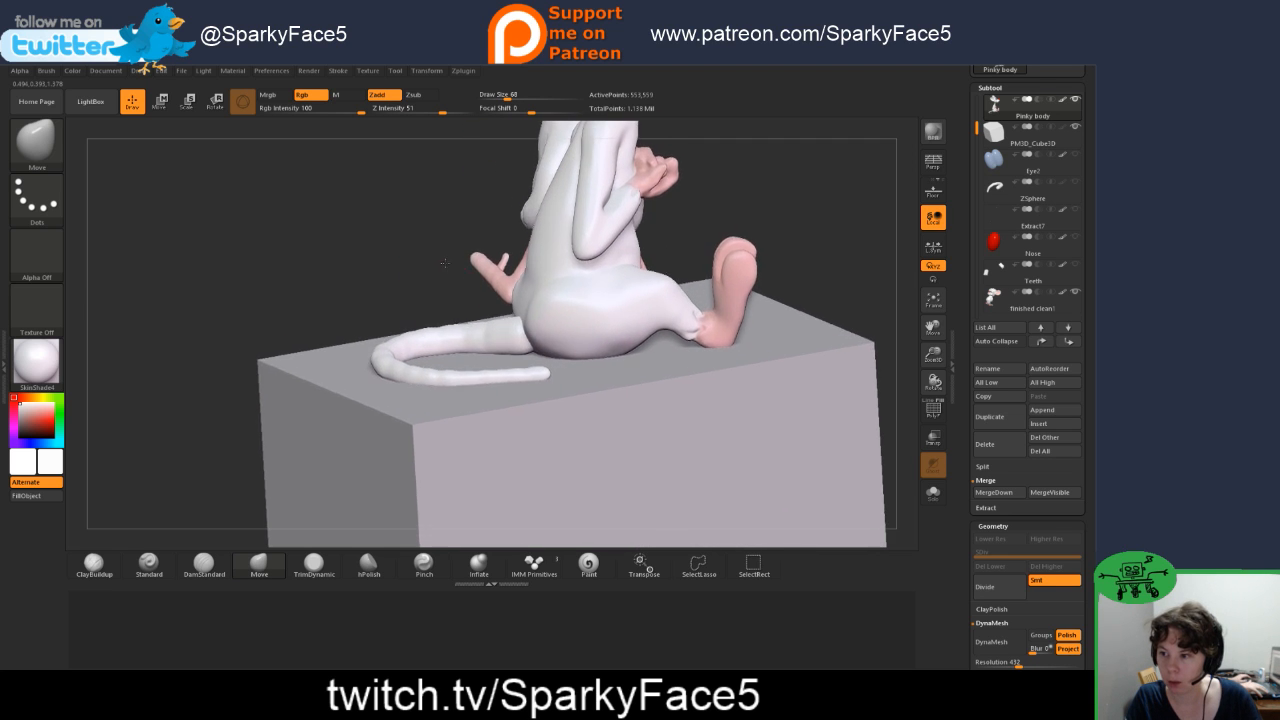
{"action": "left_click_drag", "start_coordinate": [468, 305], "coordinate": [434, 347]}
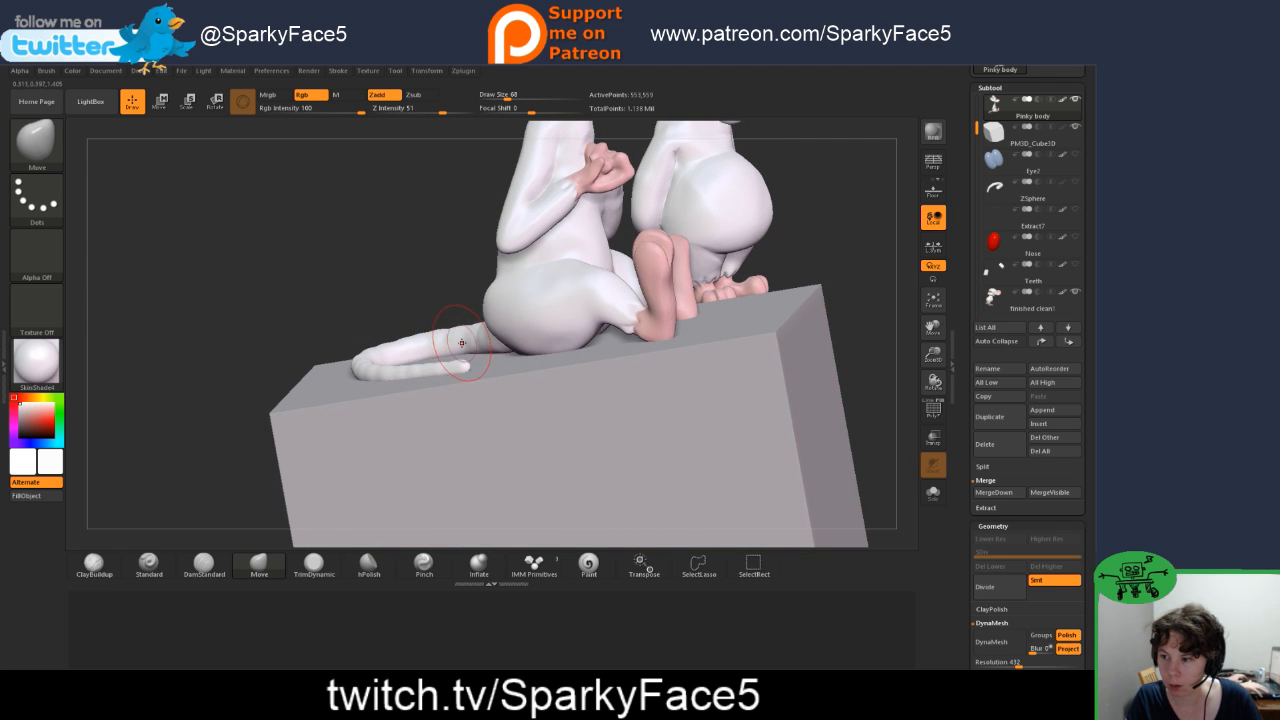
{"action": "left_click_drag", "start_coordinate": [448, 274], "coordinate": [446, 273]}
{"action": "key", "text": "s"}
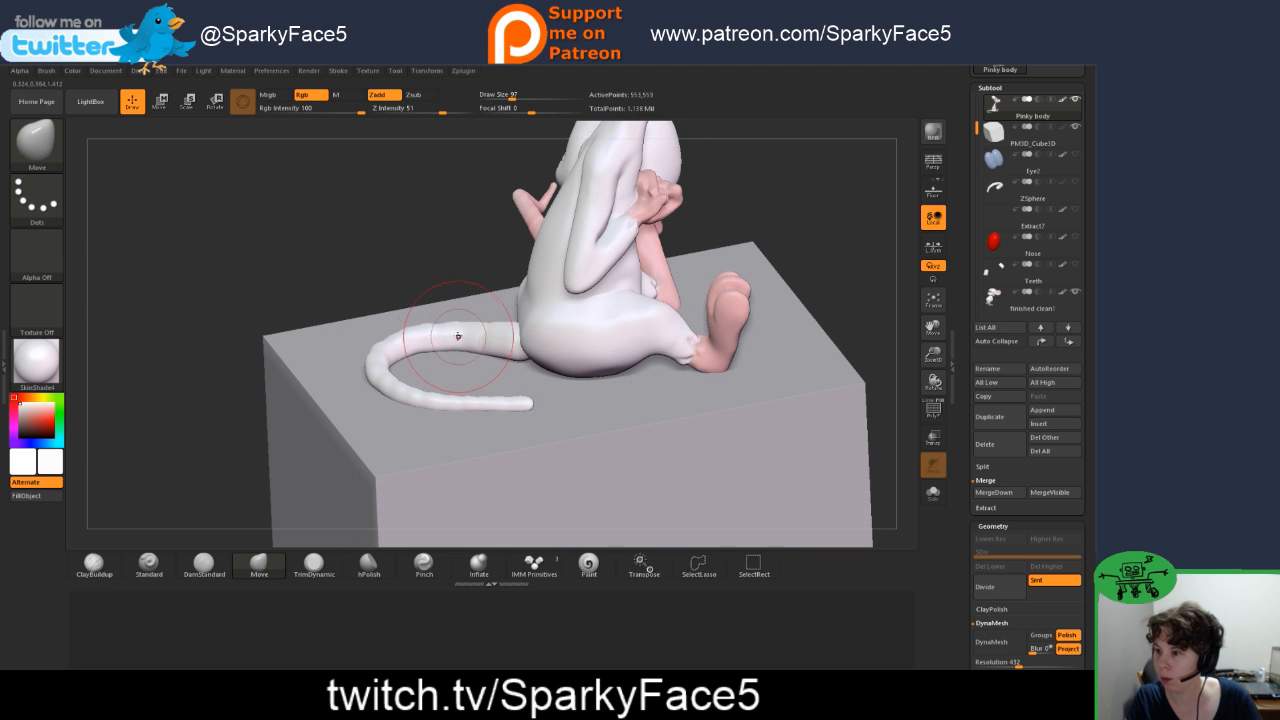
{"action": "left_click_drag", "start_coordinate": [431, 339], "coordinate": [433, 357]}
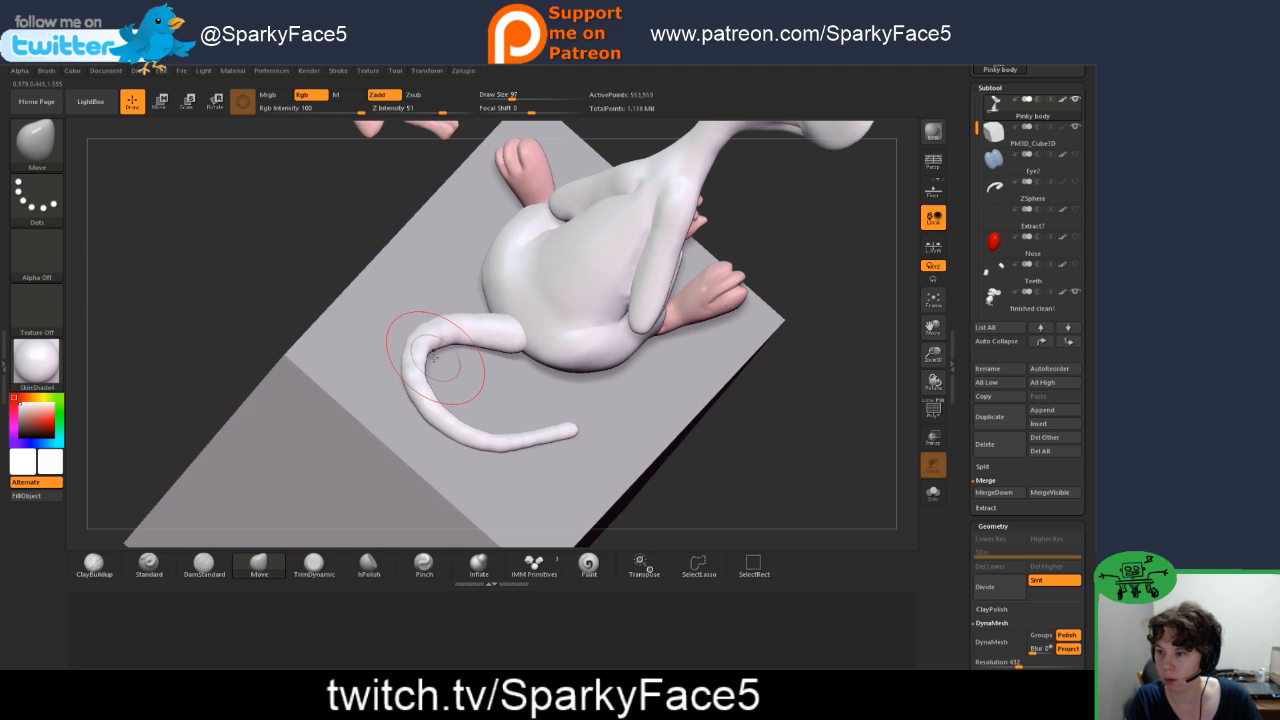
{"action": "left_click_drag", "start_coordinate": [350, 280], "coordinate": [322, 226]}
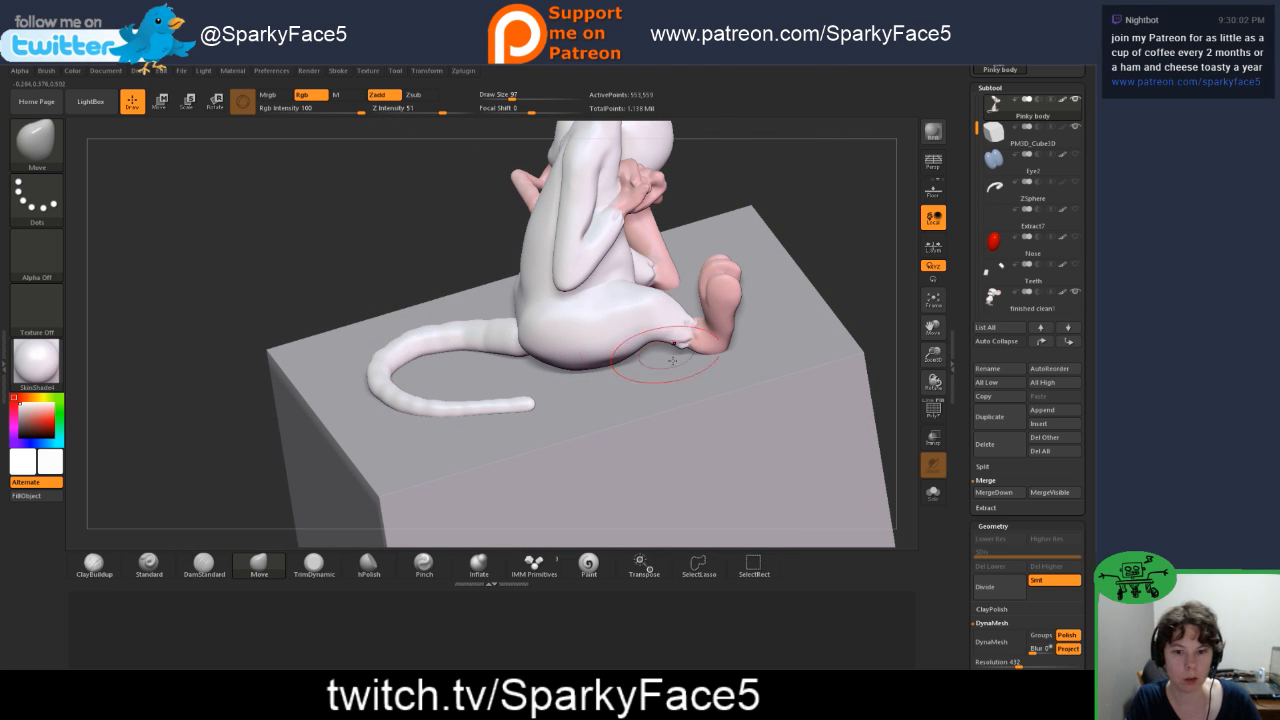
{"action": "mouse_move", "coordinate": [849, 258]}
{"action": "left_mouse_down"}
{"action": "mouse_move", "coordinate": [847, 221]}
{"action": "mouse_move", "coordinate": [817, 232]}
{"action": "mouse_move", "coordinate": [845, 233]}
{"action": "left_mouse_up"}
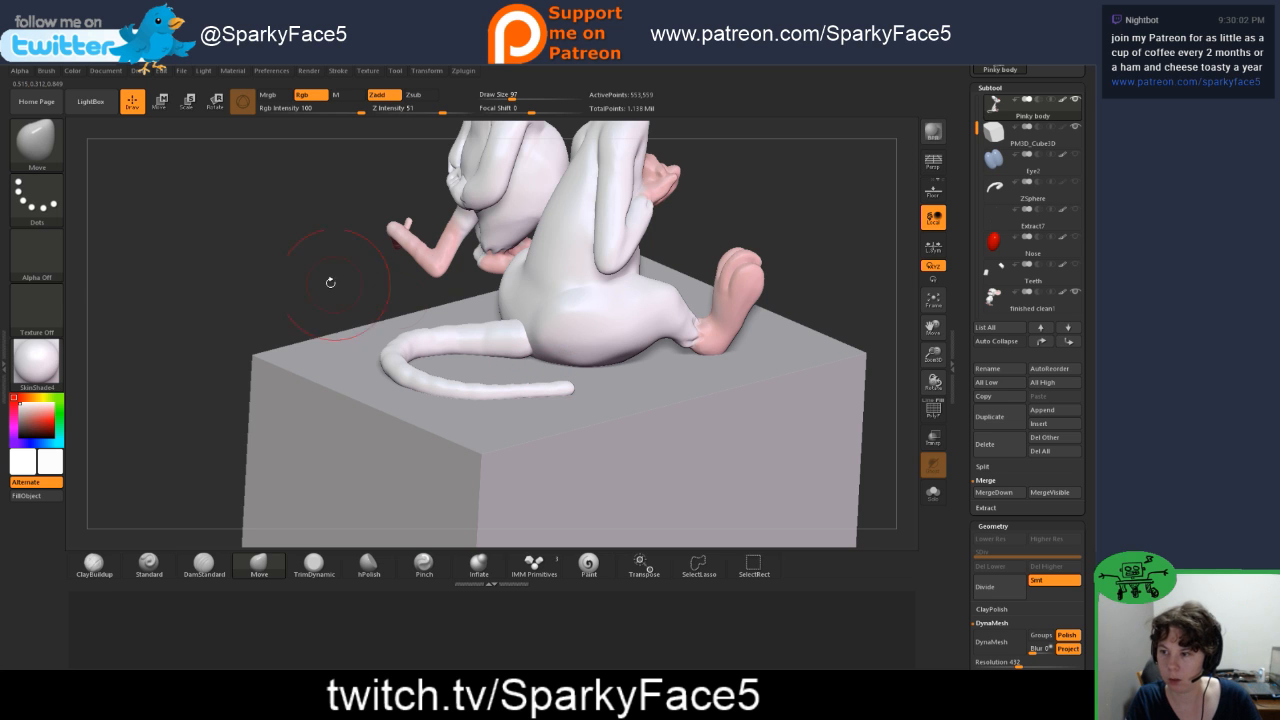
{"action": "left_click_drag", "start_coordinate": [330, 283], "coordinate": [368, 273]}
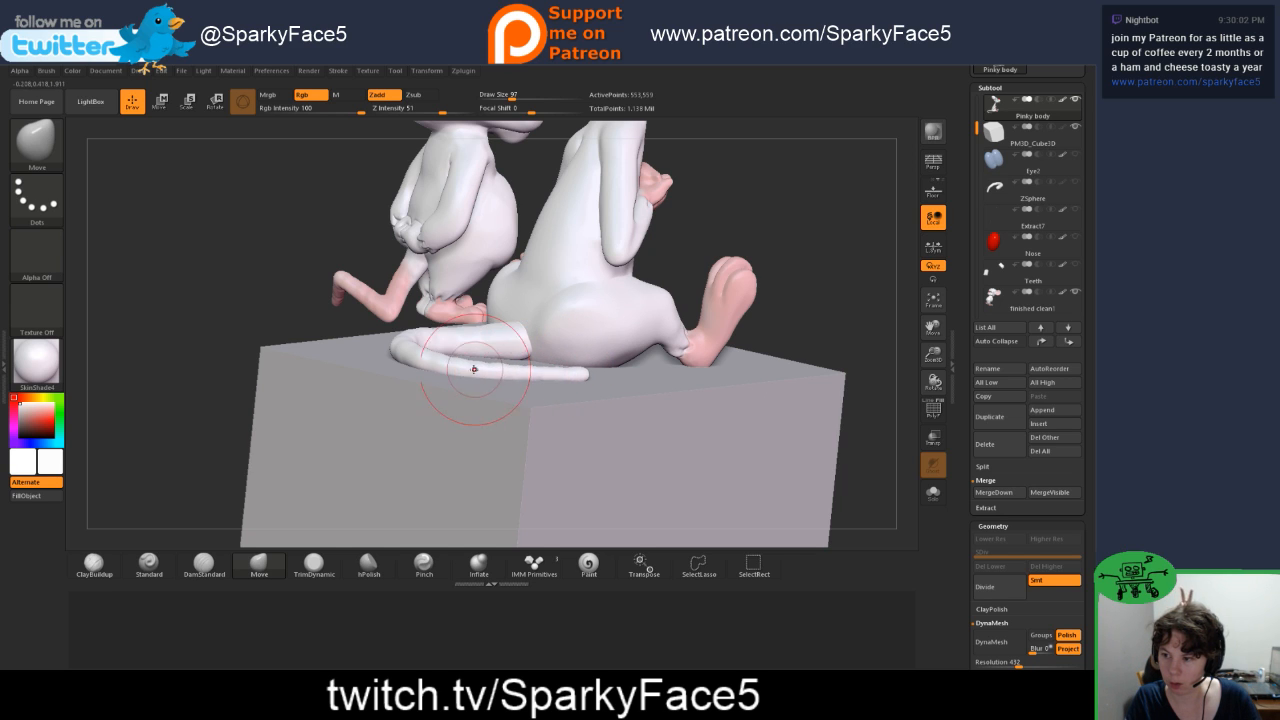
{"action": "mouse_move", "coordinate": [795, 313]}
{"action": "left_mouse_down"}
{"action": "mouse_move", "coordinate": [512, 243]}
{"action": "mouse_move", "coordinate": [524, 257]}
{"action": "mouse_move", "coordinate": [500, 335]}
{"action": "left_mouse_up"}
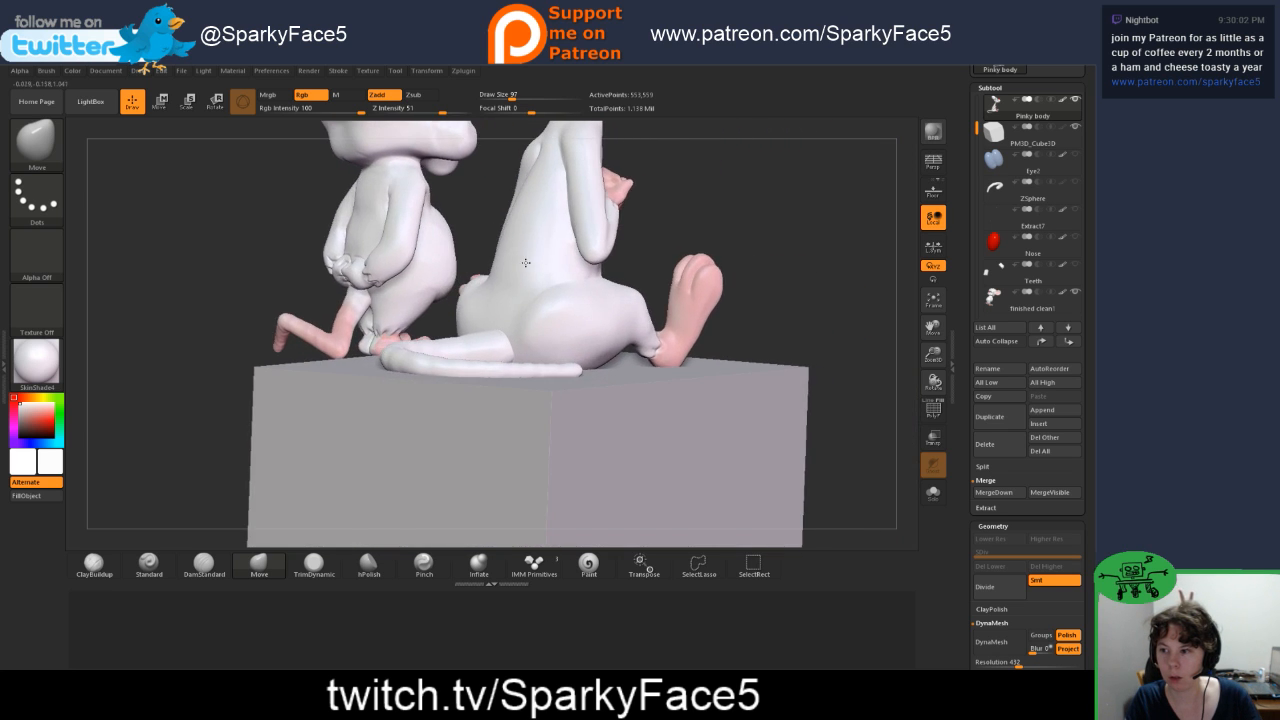
Step: Sample light pink as the paint colour and colour Pinky's tail from its tip towards the base with the Paint brush
{"action": "left_click", "coordinate": [588, 564]}
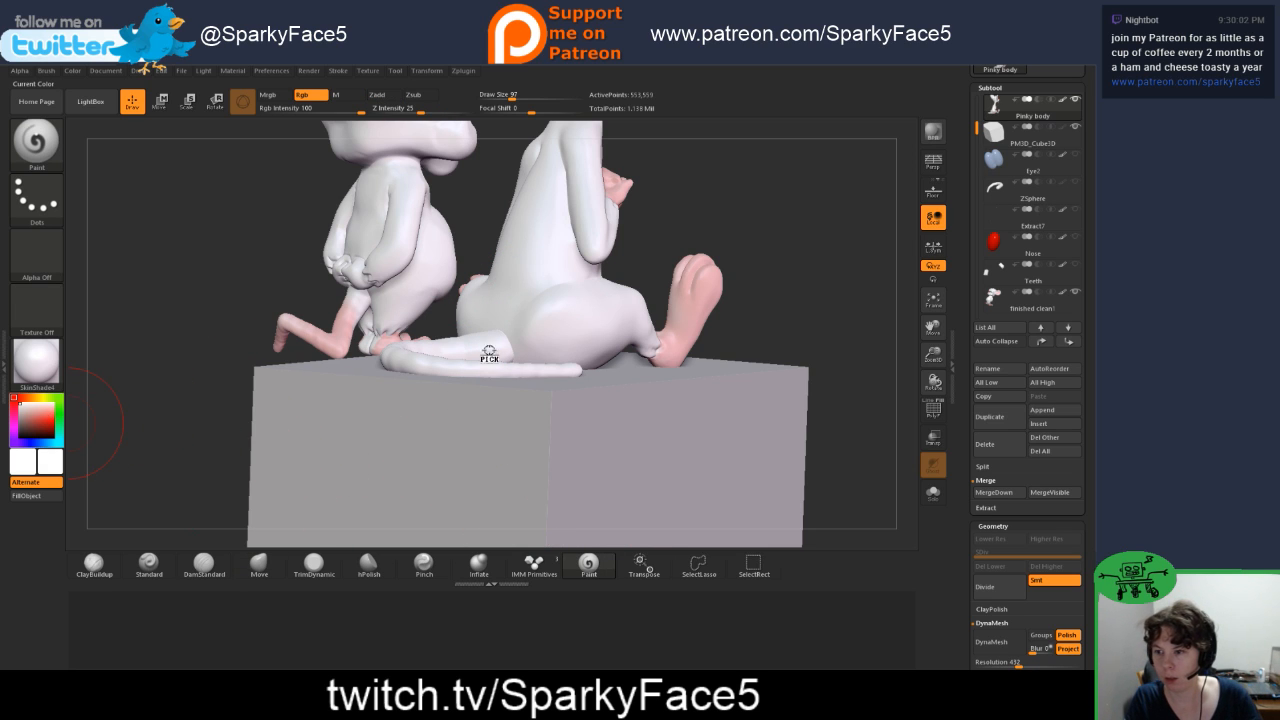
{"action": "key", "text": "c"}
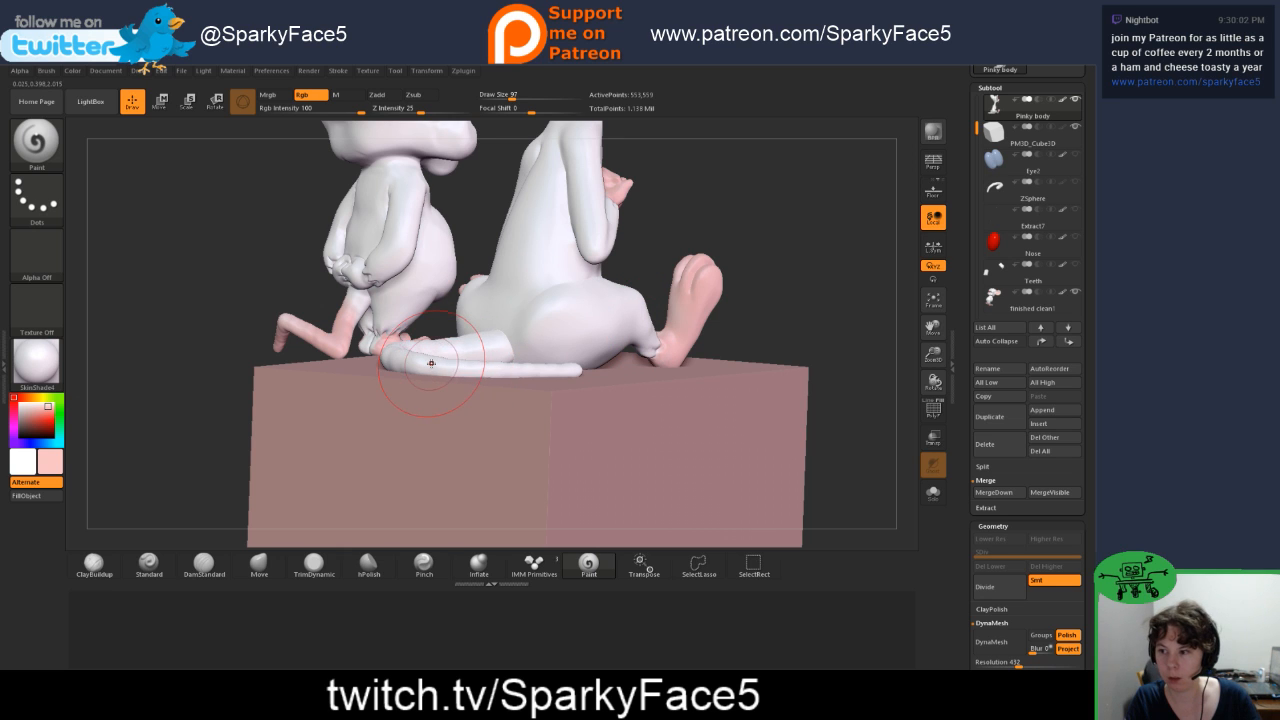
{"action": "left_click_drag", "start_coordinate": [757, 208], "coordinate": [761, 268]}
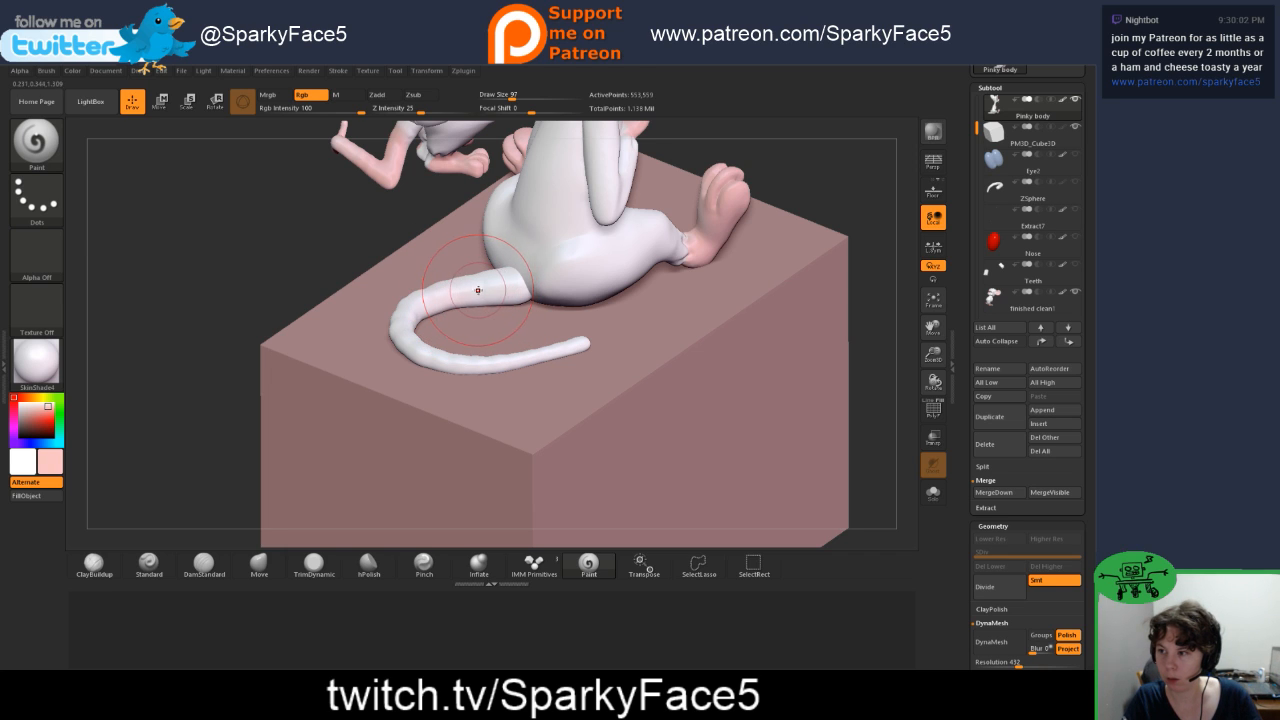
{"action": "mouse_move", "coordinate": [472, 289]}
{"action": "left_mouse_down"}
{"action": "mouse_move", "coordinate": [425, 299]}
{"action": "mouse_move", "coordinate": [398, 330]}
{"action": "mouse_move", "coordinate": [420, 358]}
{"action": "mouse_move", "coordinate": [480, 372]}
{"action": "mouse_move", "coordinate": [557, 357]}
{"action": "left_mouse_up"}
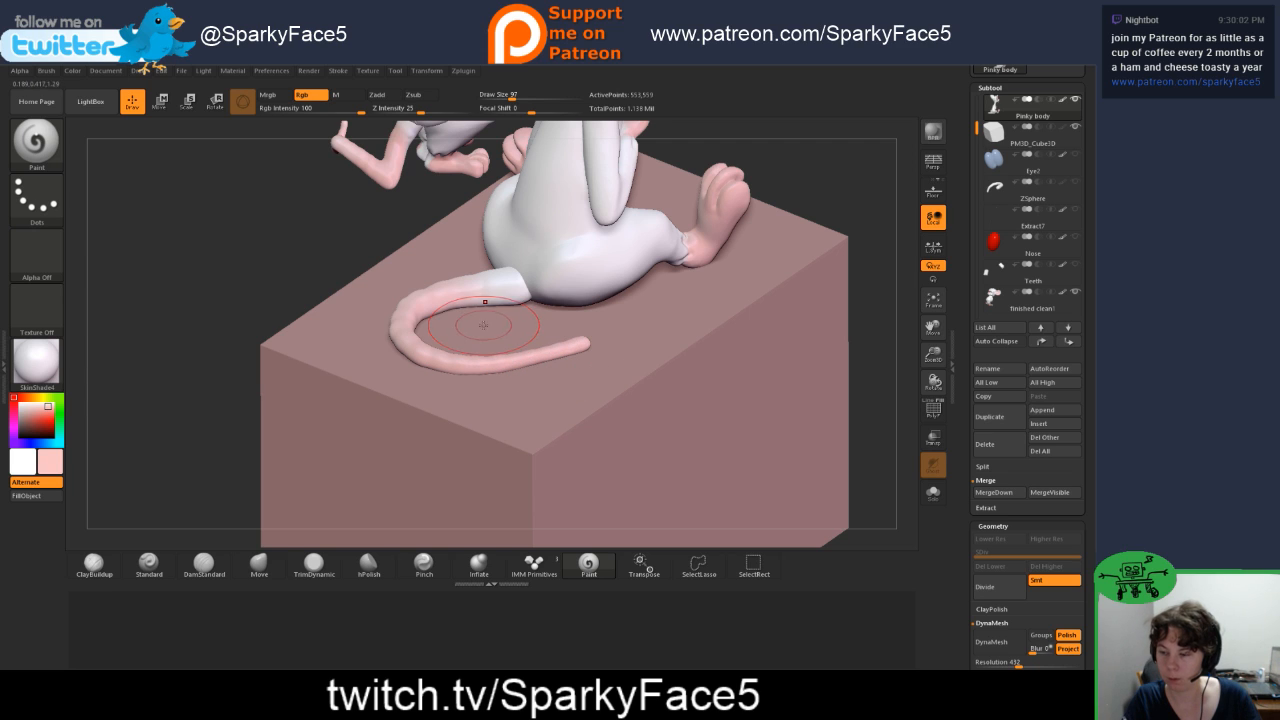
Step: Reduce the Paint brush's Draw Size and finish the pink colouring around the tail's base and remaining sides
{"action": "key", "text": "s"}
{"action": "mouse_move", "coordinate": [466, 312]}
{"action": "left_mouse_down"}
{"action": "mouse_move", "coordinate": [492, 289]}
{"action": "mouse_move", "coordinate": [472, 290]}
{"action": "left_mouse_up"}
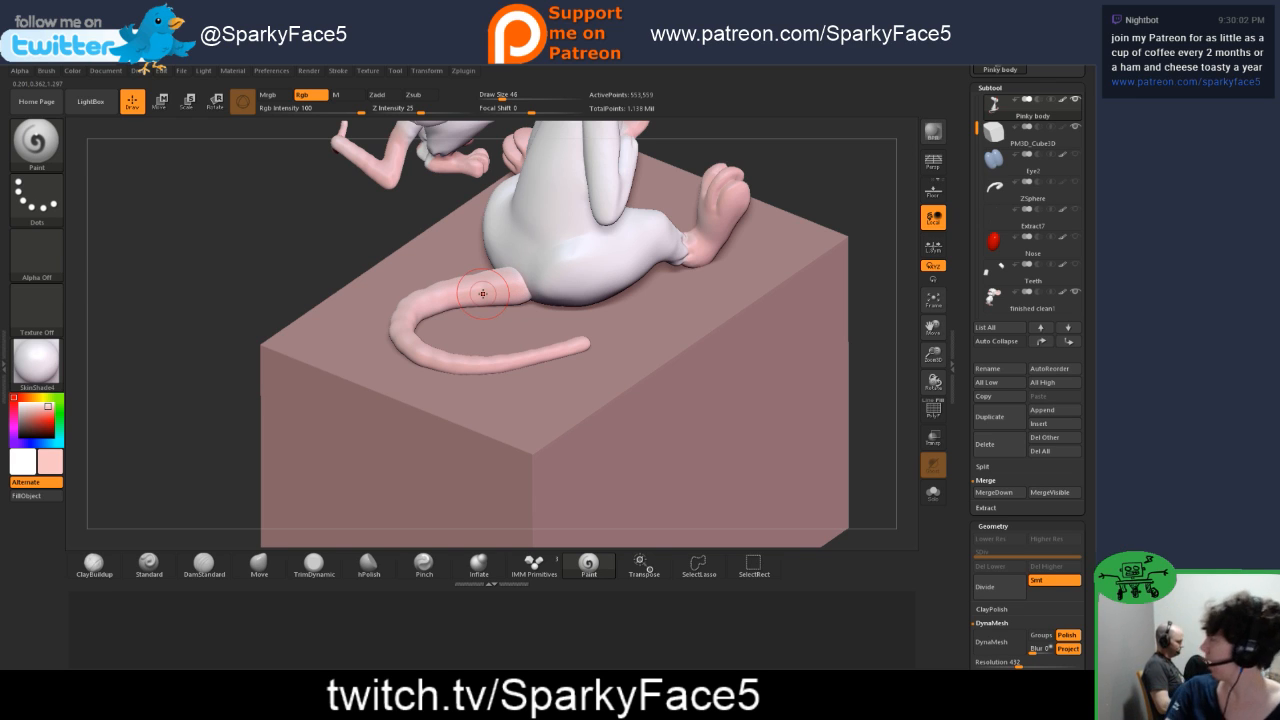
{"action": "mouse_move", "coordinate": [270, 269]}
{"action": "left_mouse_down"}
{"action": "mouse_move", "coordinate": [360, 300]}
{"action": "mouse_move", "coordinate": [458, 298]}
{"action": "mouse_move", "coordinate": [471, 357]}
{"action": "left_mouse_up"}
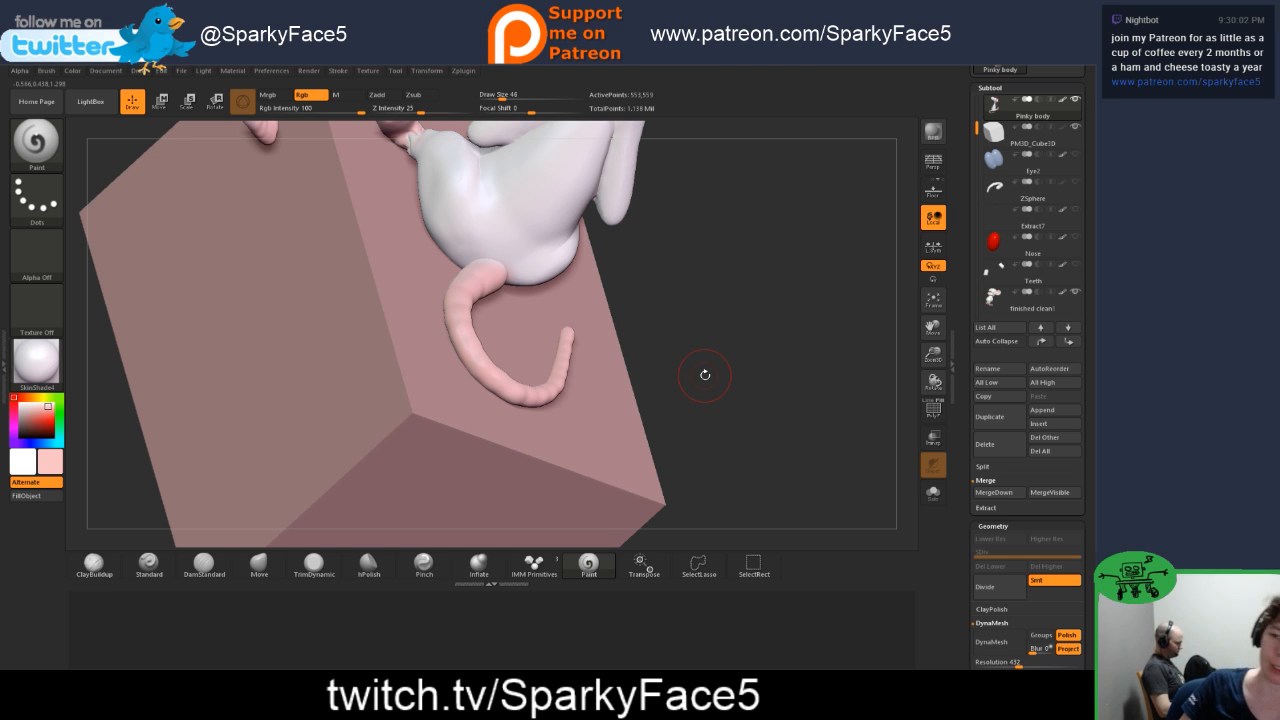
{"action": "left_click_drag", "start_coordinate": [668, 275], "coordinate": [540, 290]}
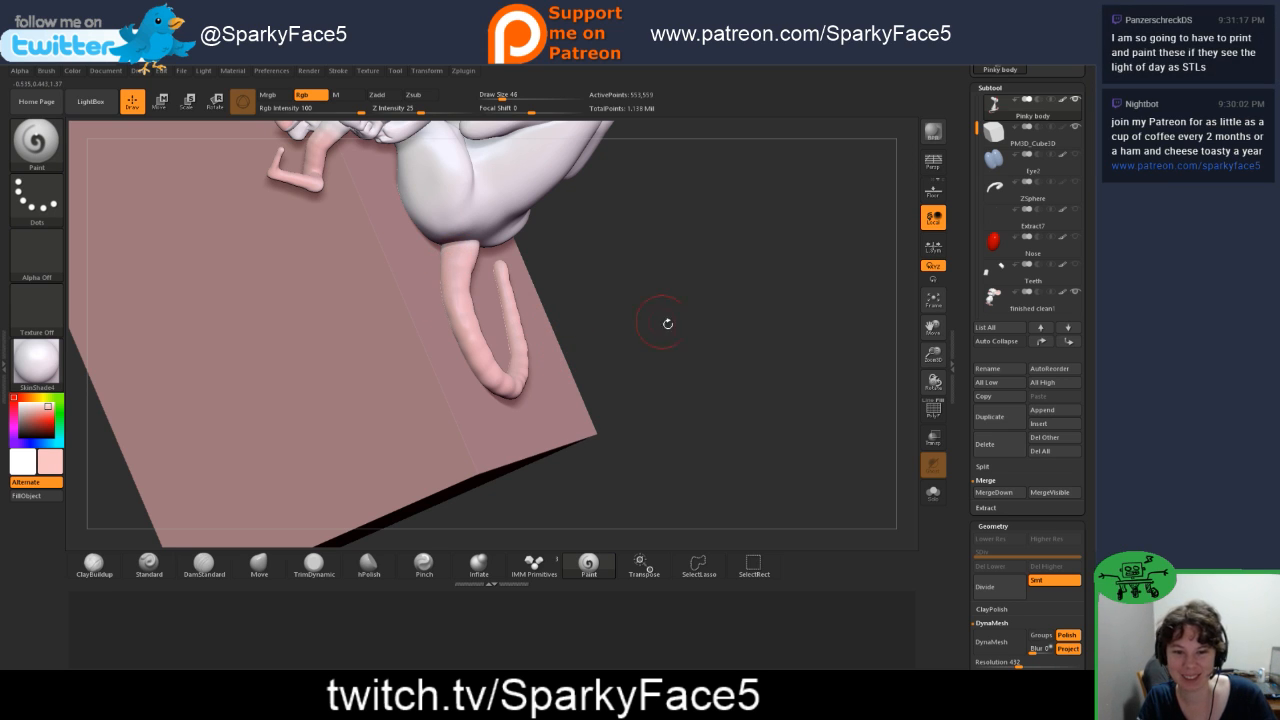
{"action": "left_click_drag", "start_coordinate": [667, 343], "coordinate": [590, 307]}
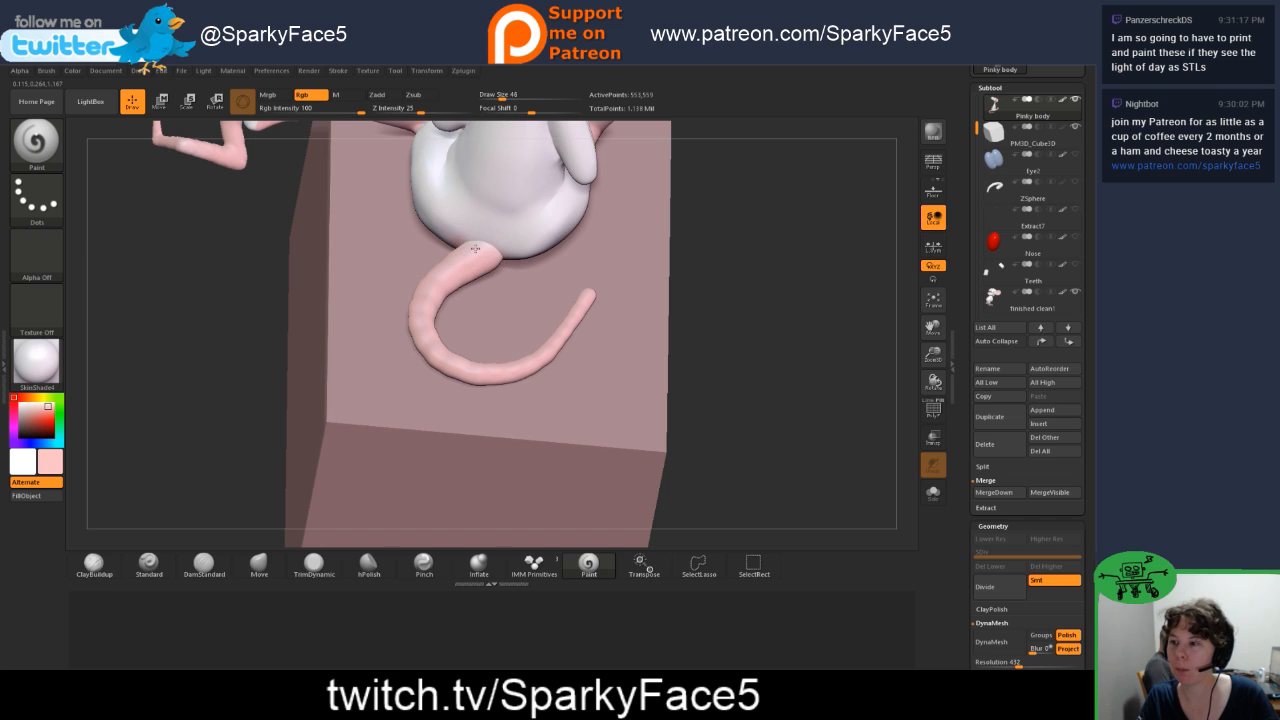
{"action": "left_click_drag", "start_coordinate": [777, 366], "coordinate": [840, 262]}
Step: Frame the model and examine Pinky and Brain with the painted tail from the front, side and back
{"action": "left_click", "coordinate": [1067, 302]}
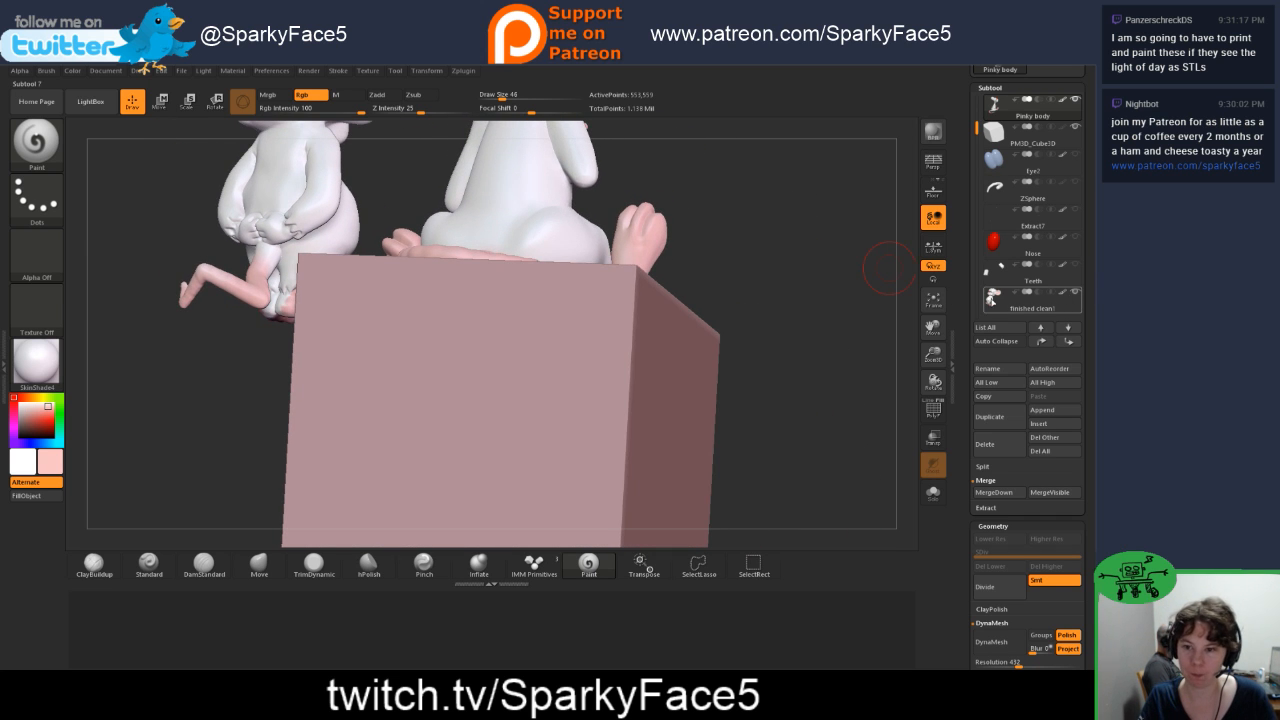
{"action": "key", "text": "f"}
{"action": "left_click_drag", "start_coordinate": [772, 309], "coordinate": [724, 330]}
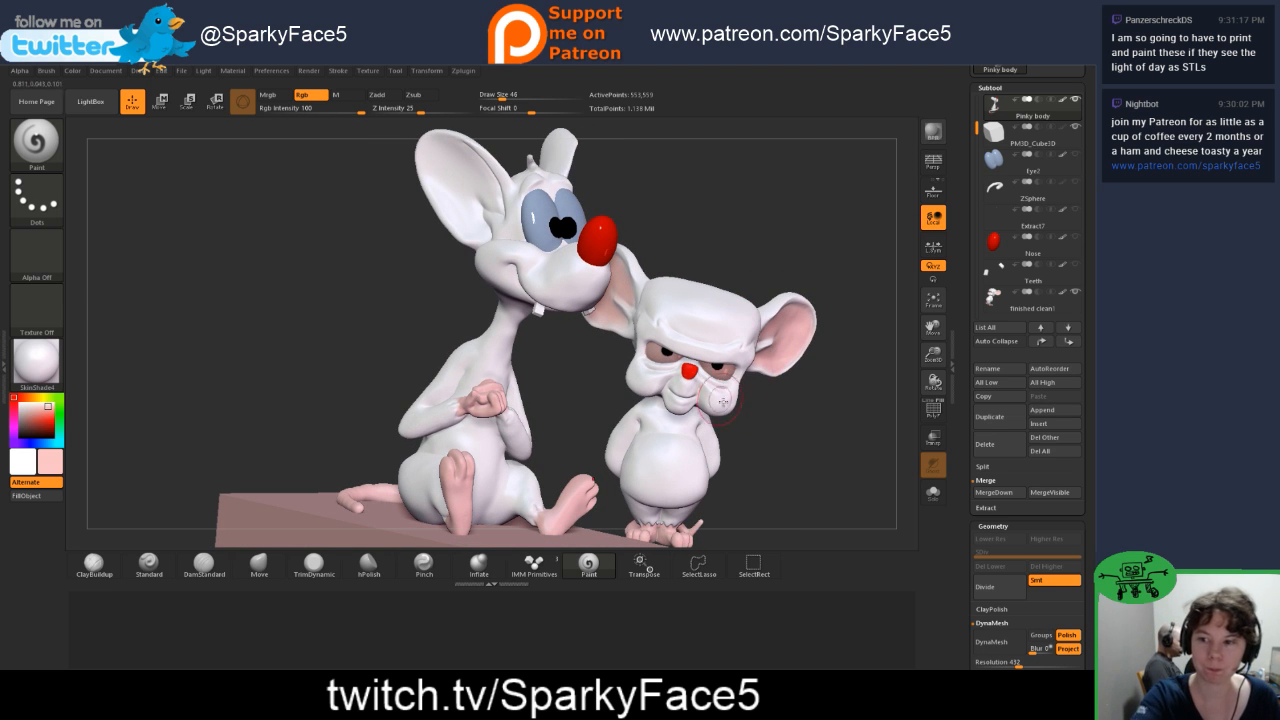
{"action": "left_click_drag", "start_coordinate": [814, 435], "coordinate": [790, 362]}
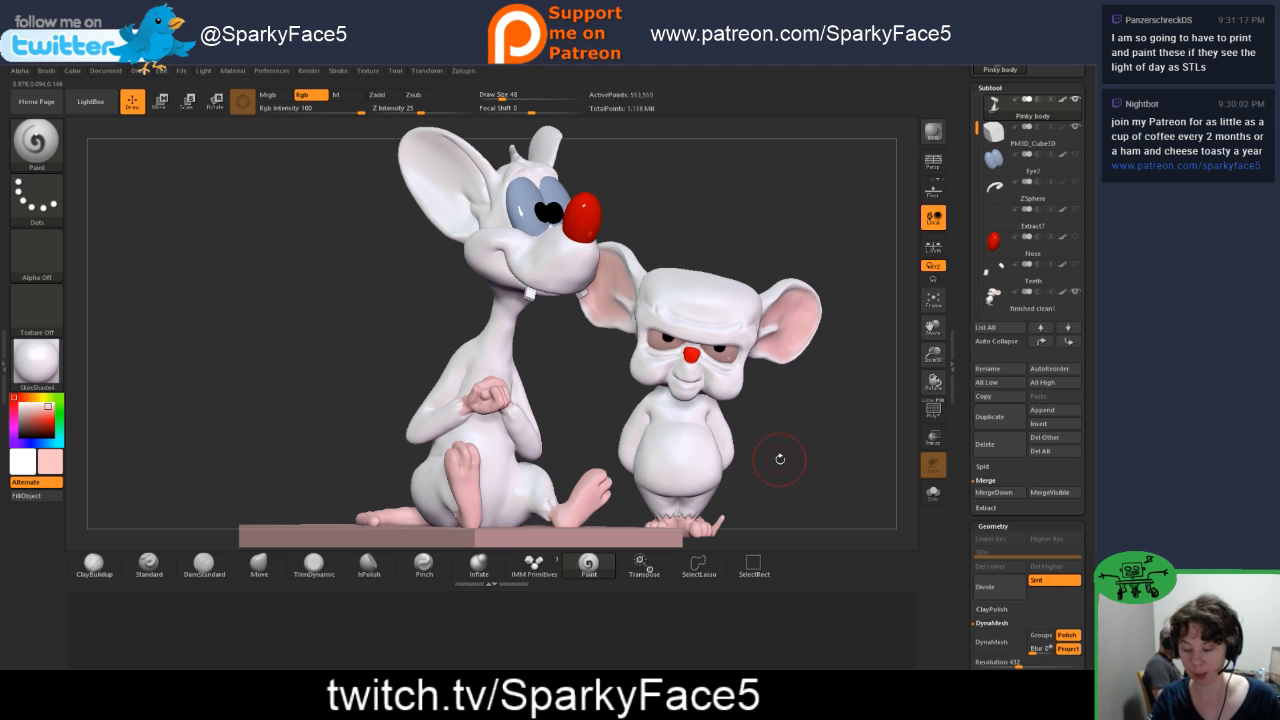
{"action": "left_click_drag", "start_coordinate": [771, 452], "coordinate": [760, 451]}
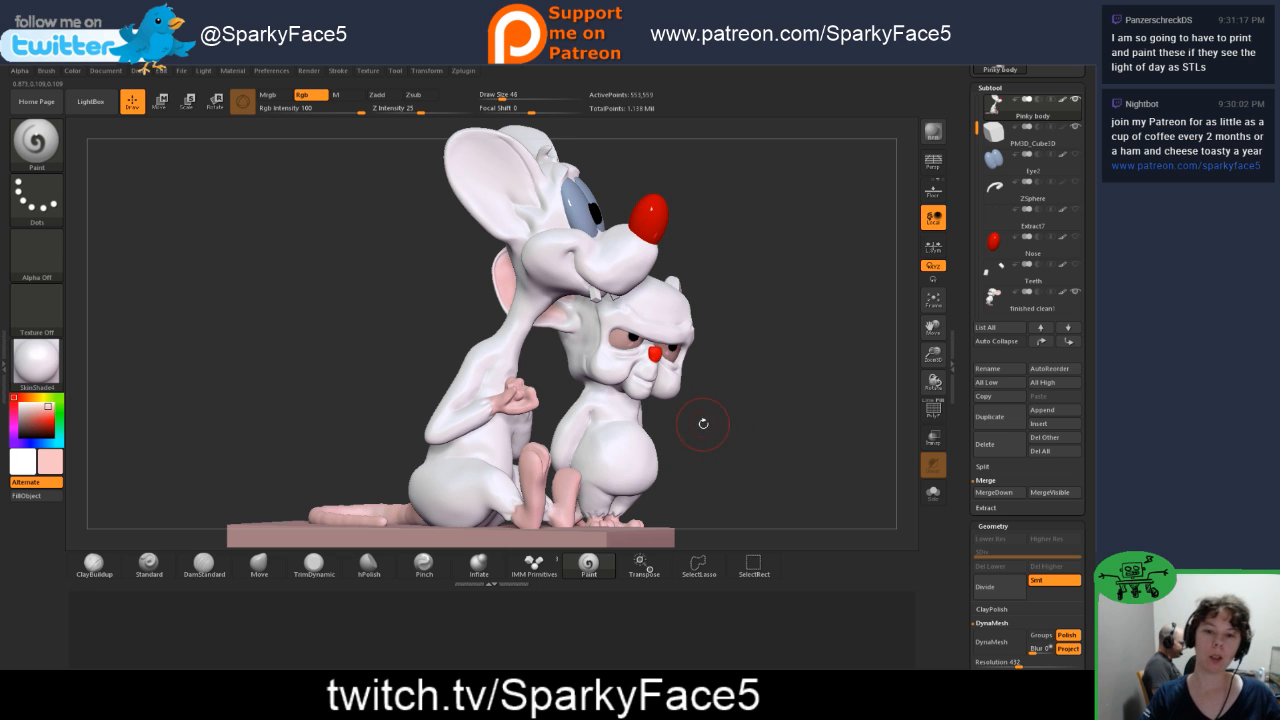
{"action": "left_click_drag", "start_coordinate": [703, 424], "coordinate": [720, 426]}
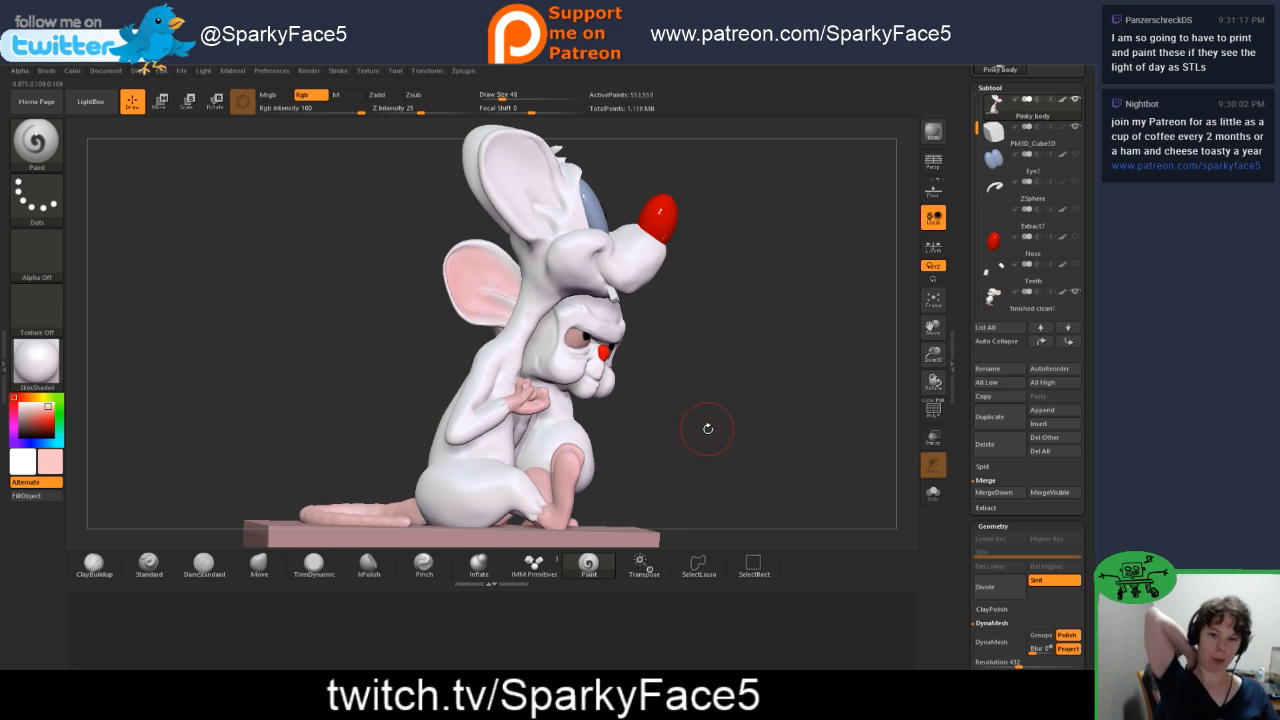
{"action": "left_click_drag", "start_coordinate": [652, 444], "coordinate": [678, 448]}
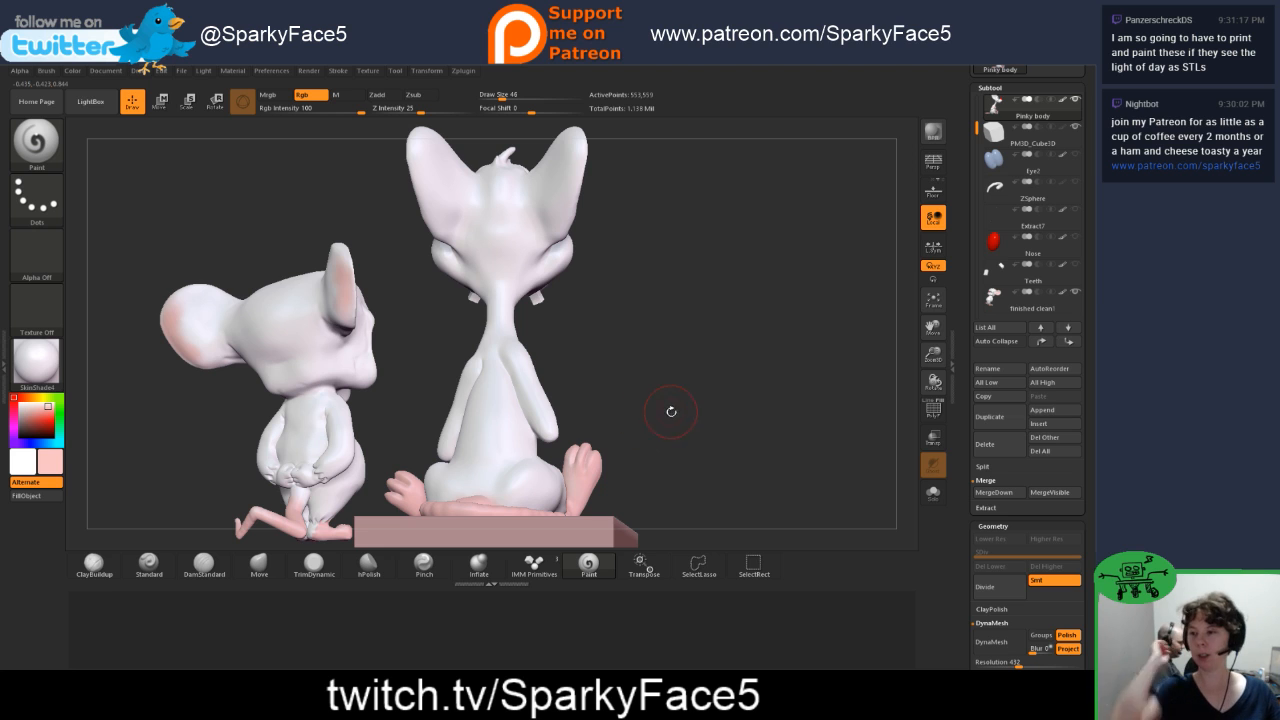
Step: Set the active paint colour back to white
{"action": "mouse_move", "coordinate": [697, 403]}
{"action": "left_mouse_down"}
{"action": "mouse_move", "coordinate": [650, 405]}
{"action": "mouse_move", "coordinate": [700, 395]}
{"action": "mouse_move", "coordinate": [740, 410]}
{"action": "mouse_move", "coordinate": [709, 449]}
{"action": "mouse_move", "coordinate": [528, 452]}
{"action": "left_mouse_up"}
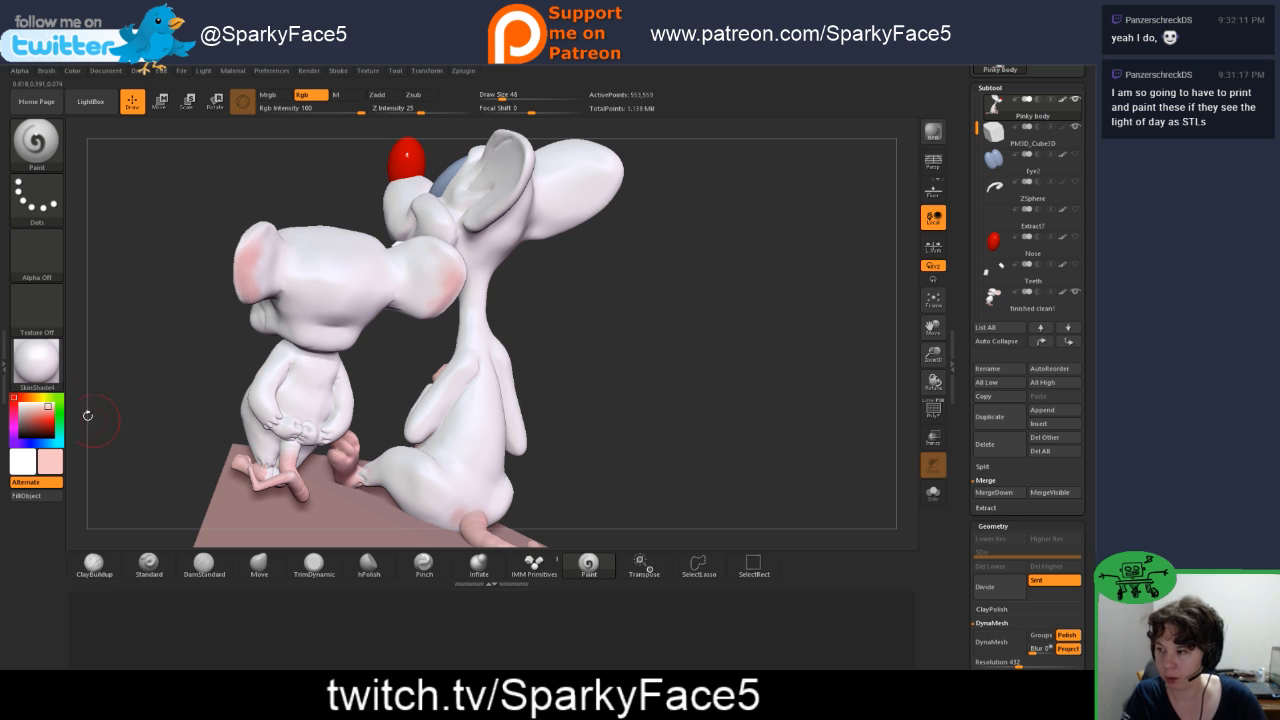
{"action": "left_click", "coordinate": [32, 415]}
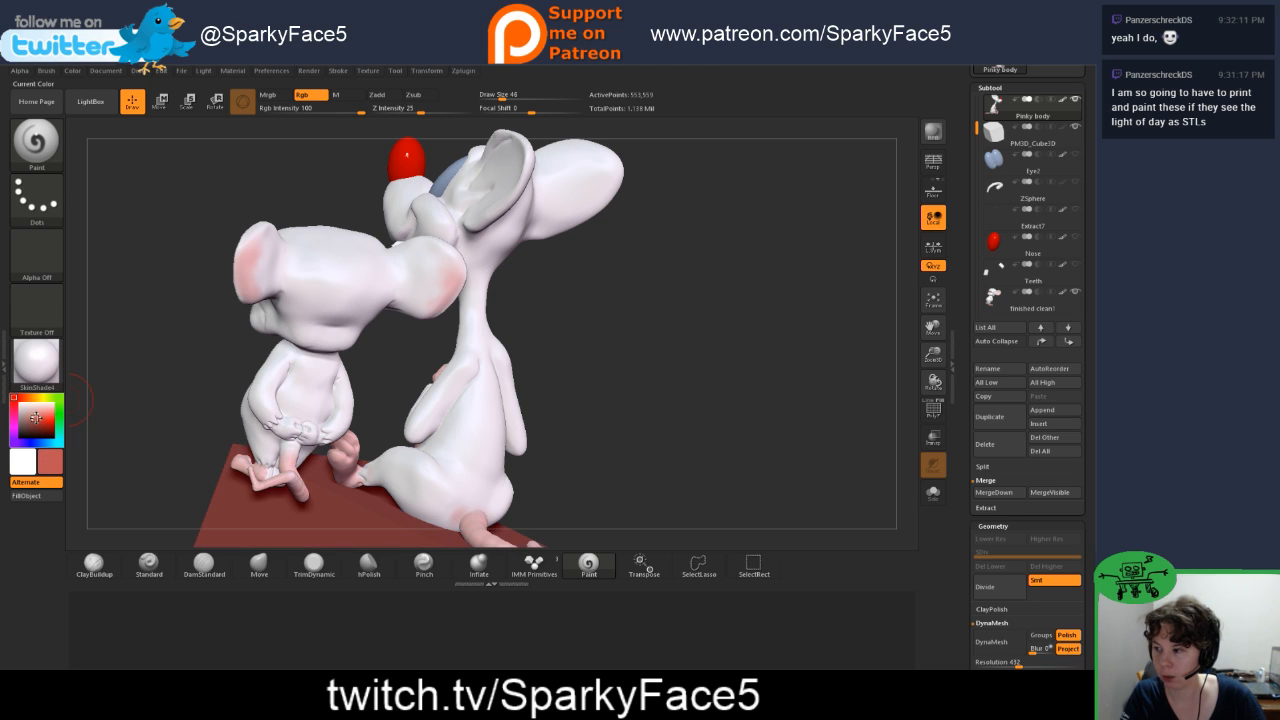
{"action": "left_click_drag", "start_coordinate": [32, 416], "coordinate": [420, 486]}
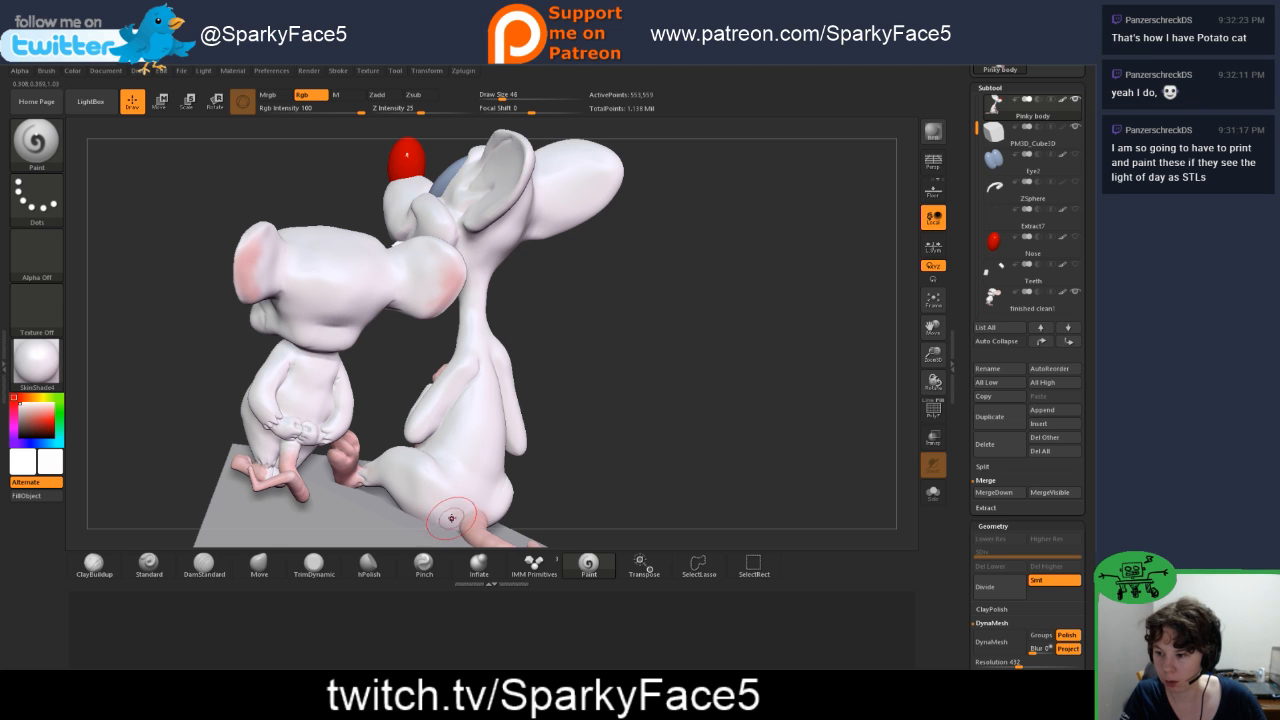
Step: Examine the pose of both characters together with the block from all around, including the tail's placement
{"action": "left_click_drag", "start_coordinate": [693, 484], "coordinate": [632, 462]}
{"action": "left_click_drag", "start_coordinate": [767, 460], "coordinate": [723, 457]}
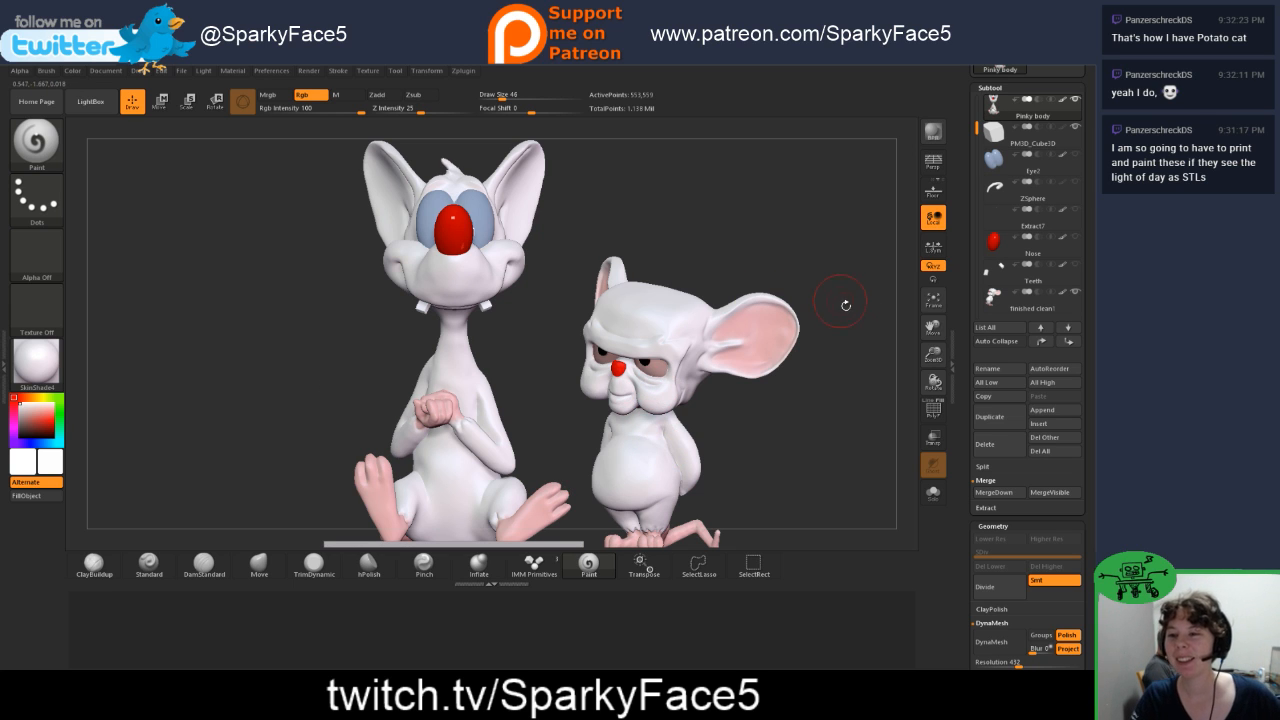
{"action": "left_click_drag", "start_coordinate": [937, 355], "coordinate": [884, 372]}
{"action": "left_click_drag", "start_coordinate": [690, 388], "coordinate": [757, 314]}
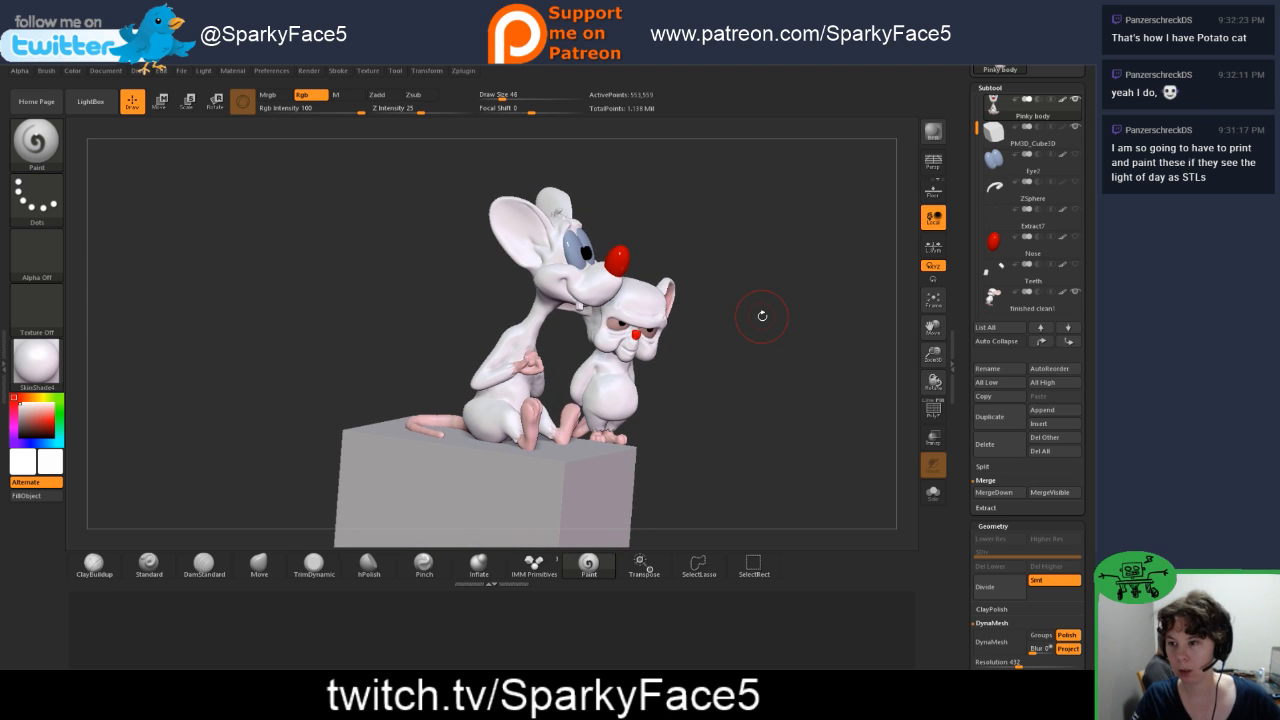
{"action": "left_click_drag", "start_coordinate": [743, 390], "coordinate": [679, 310]}
{"action": "mouse_move", "coordinate": [682, 376]}
{"action": "left_mouse_down"}
{"action": "mouse_move", "coordinate": [656, 377]}
{"action": "mouse_move", "coordinate": [672, 380]}
{"action": "left_mouse_up"}
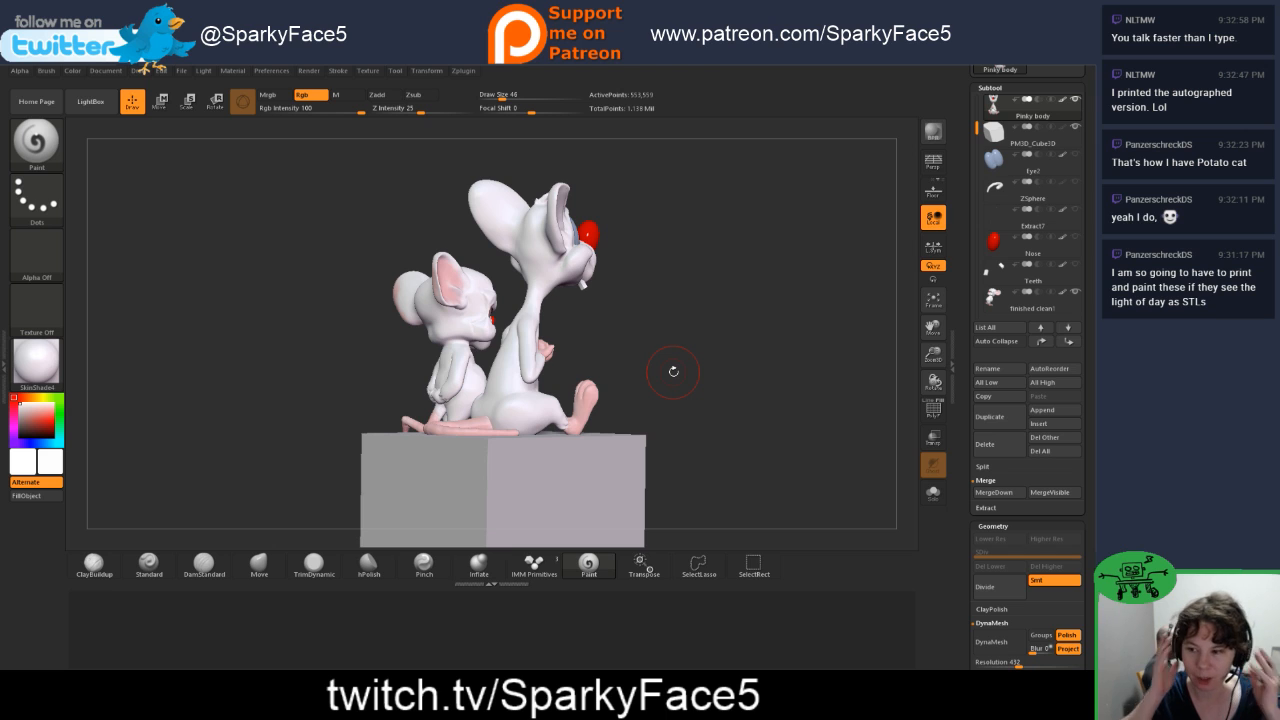
{"action": "mouse_move", "coordinate": [691, 372]}
{"action": "left_mouse_down"}
{"action": "mouse_move", "coordinate": [694, 387]}
{"action": "mouse_move", "coordinate": [679, 384]}
{"action": "left_mouse_up"}
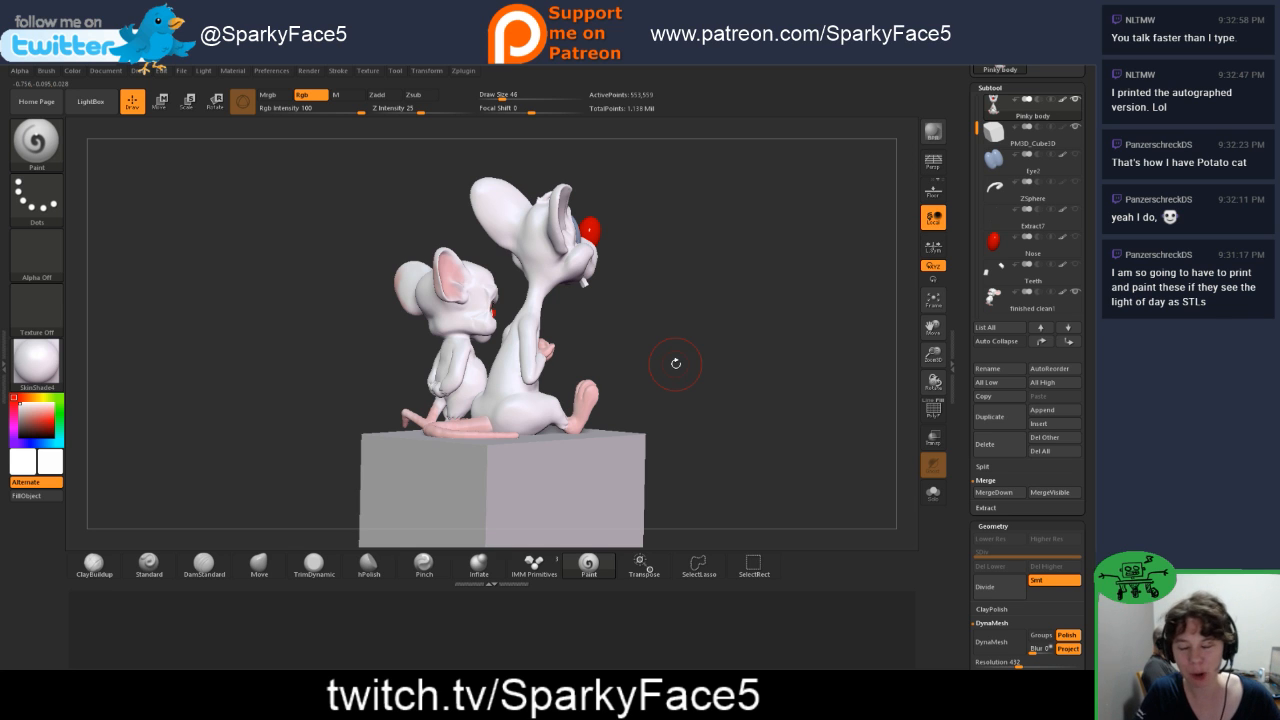
{"action": "mouse_move", "coordinate": [710, 403]}
{"action": "left_mouse_down"}
{"action": "mouse_move", "coordinate": [684, 374]}
{"action": "mouse_move", "coordinate": [686, 400]}
{"action": "mouse_move", "coordinate": [705, 404]}
{"action": "left_mouse_up"}
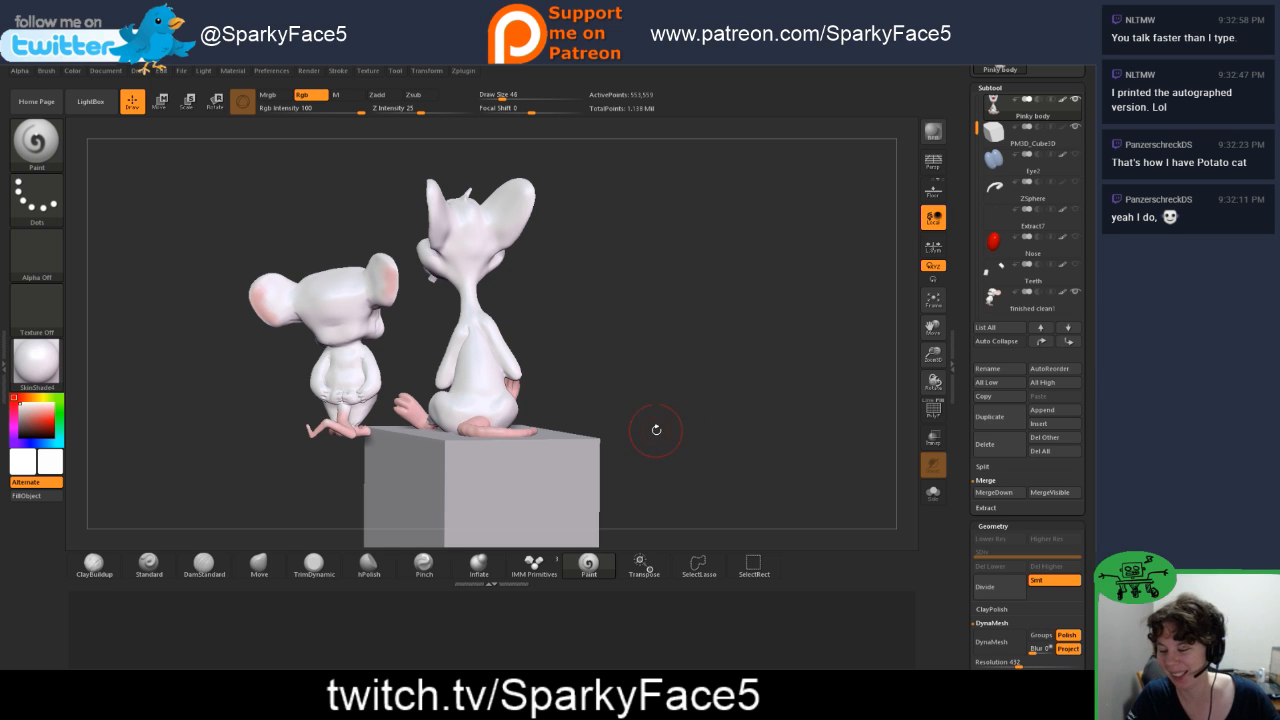
{"action": "left_click_drag", "start_coordinate": [620, 401], "coordinate": [590, 412]}
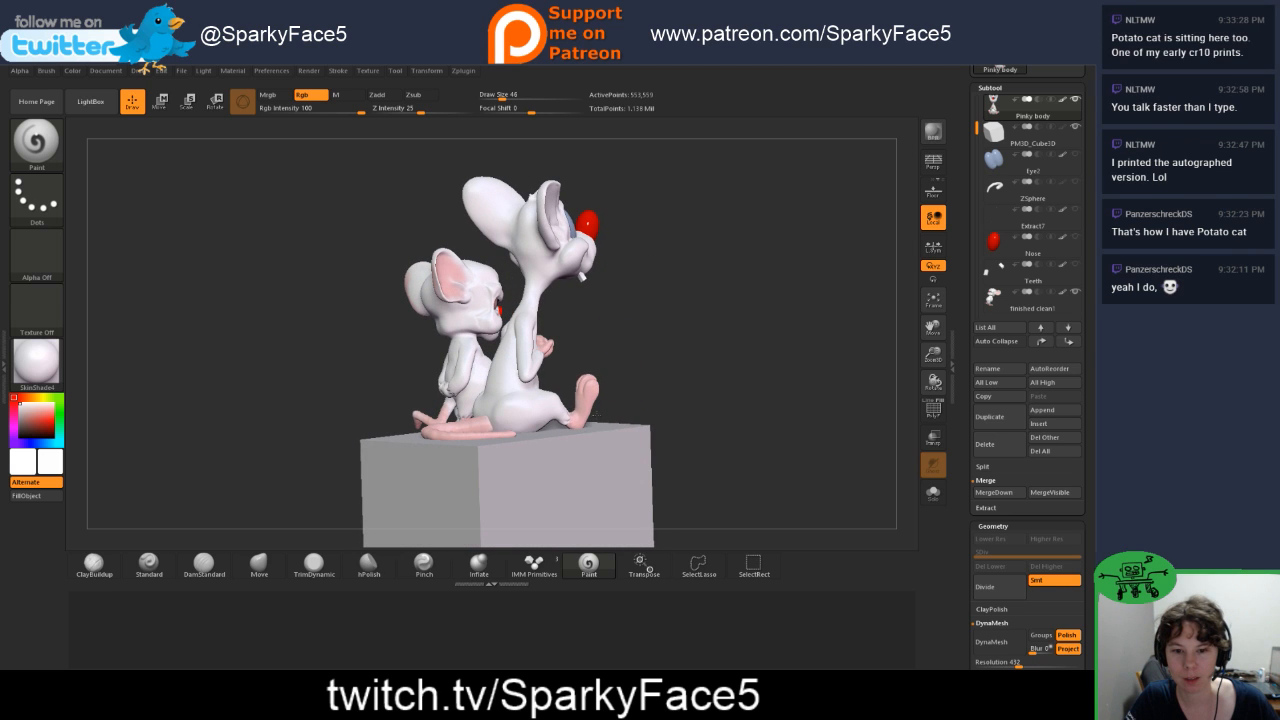
{"action": "left_click_drag", "start_coordinate": [664, 393], "coordinate": [672, 406]}
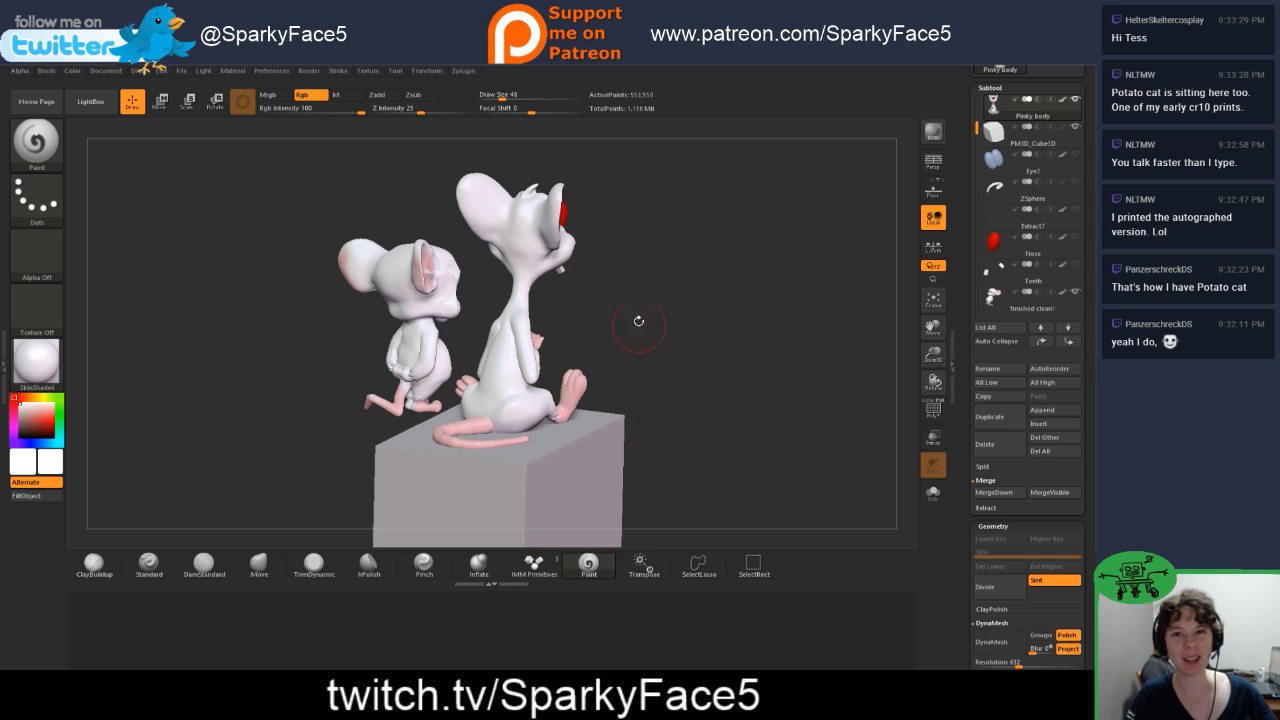
{"action": "left_click_drag", "start_coordinate": [652, 425], "coordinate": [627, 451]}
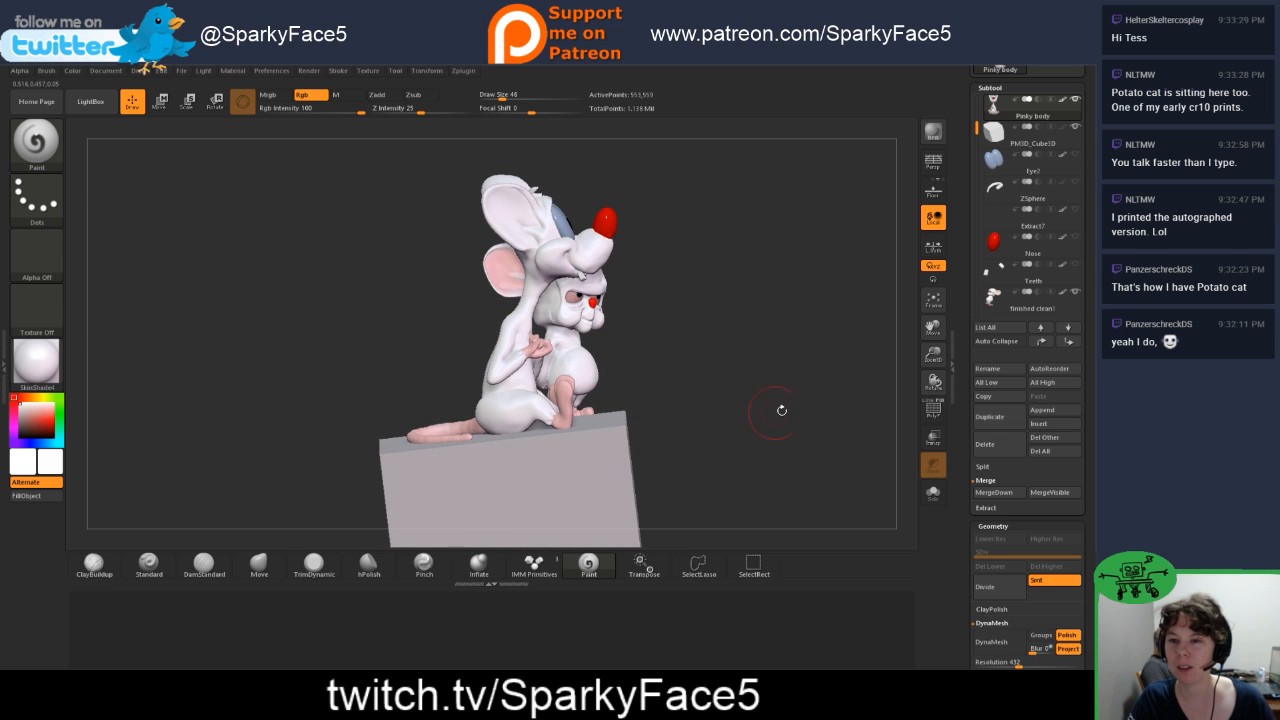
Step: Hide Brain's subtool and save the project over the existing file 14.ZPR
{"action": "left_click", "coordinate": [1075, 292]}
{"action": "left_click_drag", "start_coordinate": [785, 410], "coordinate": [652, 430]}
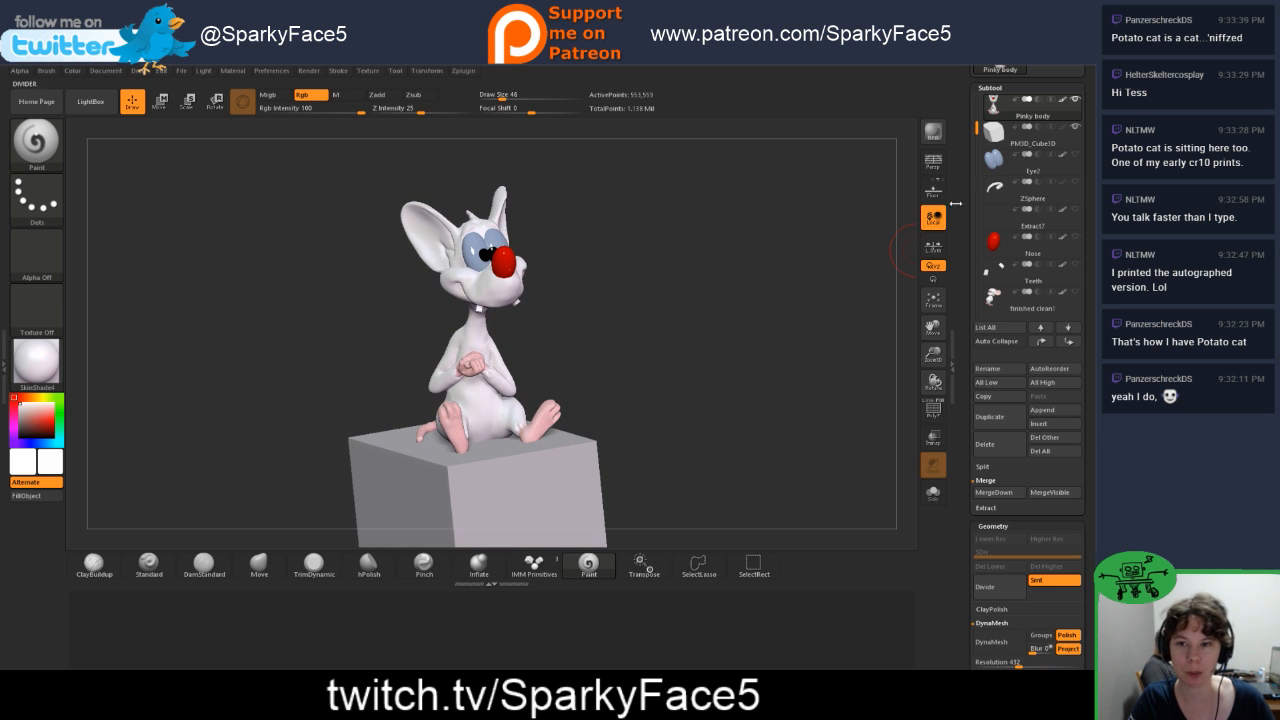
{"action": "left_click", "coordinate": [182, 71]}
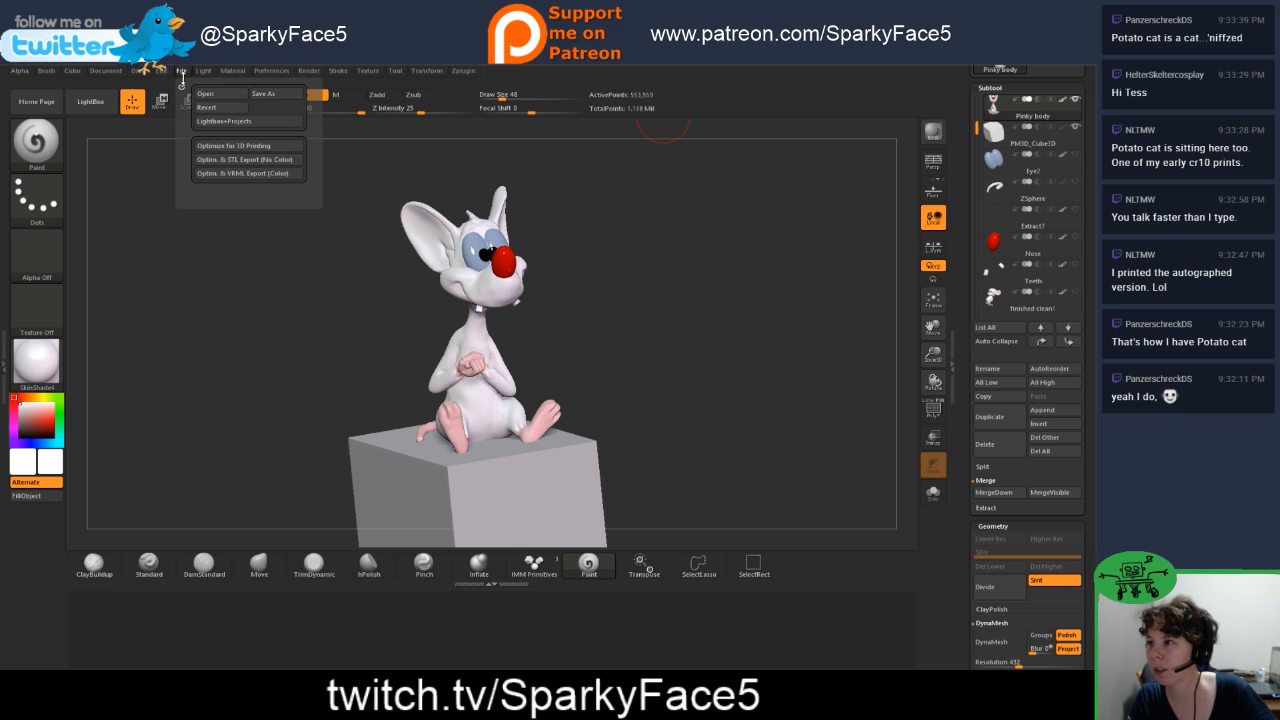
{"action": "left_click", "coordinate": [274, 95]}
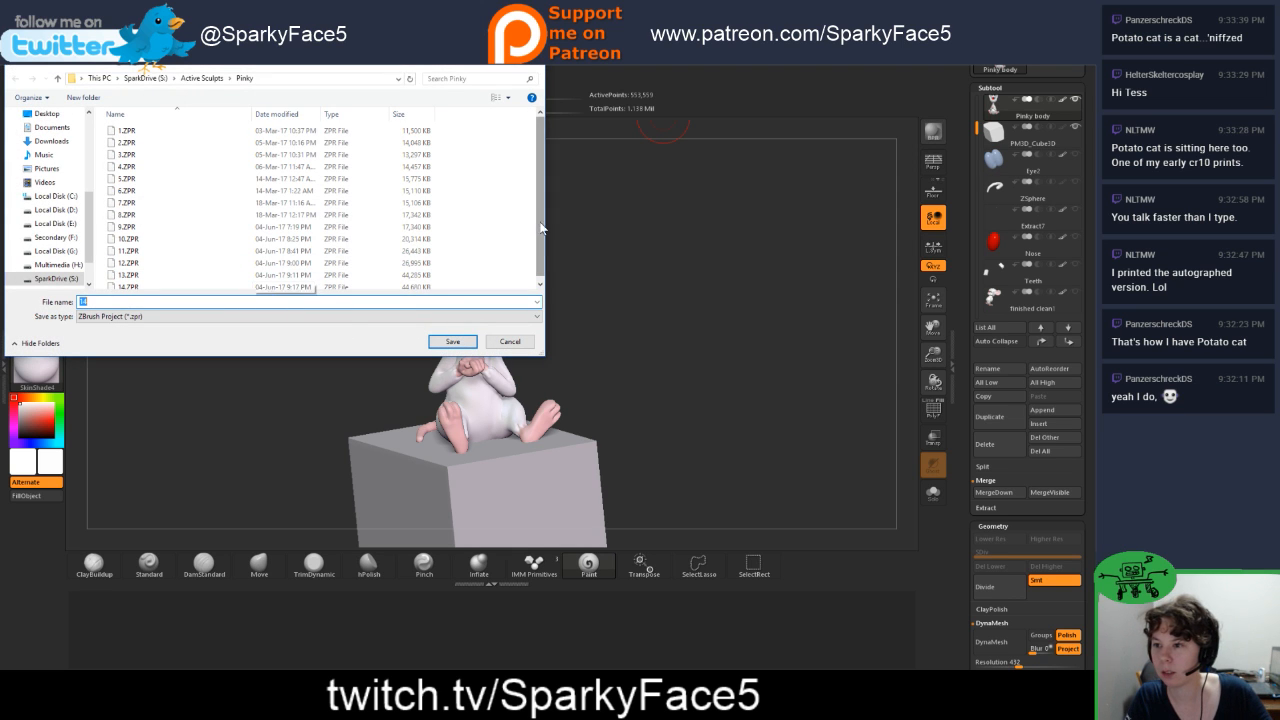
{"action": "scroll", "coordinate": [528, 279], "scroll_direction": "down", "scroll_amount": 1}
{"action": "left_click", "coordinate": [452, 341]}
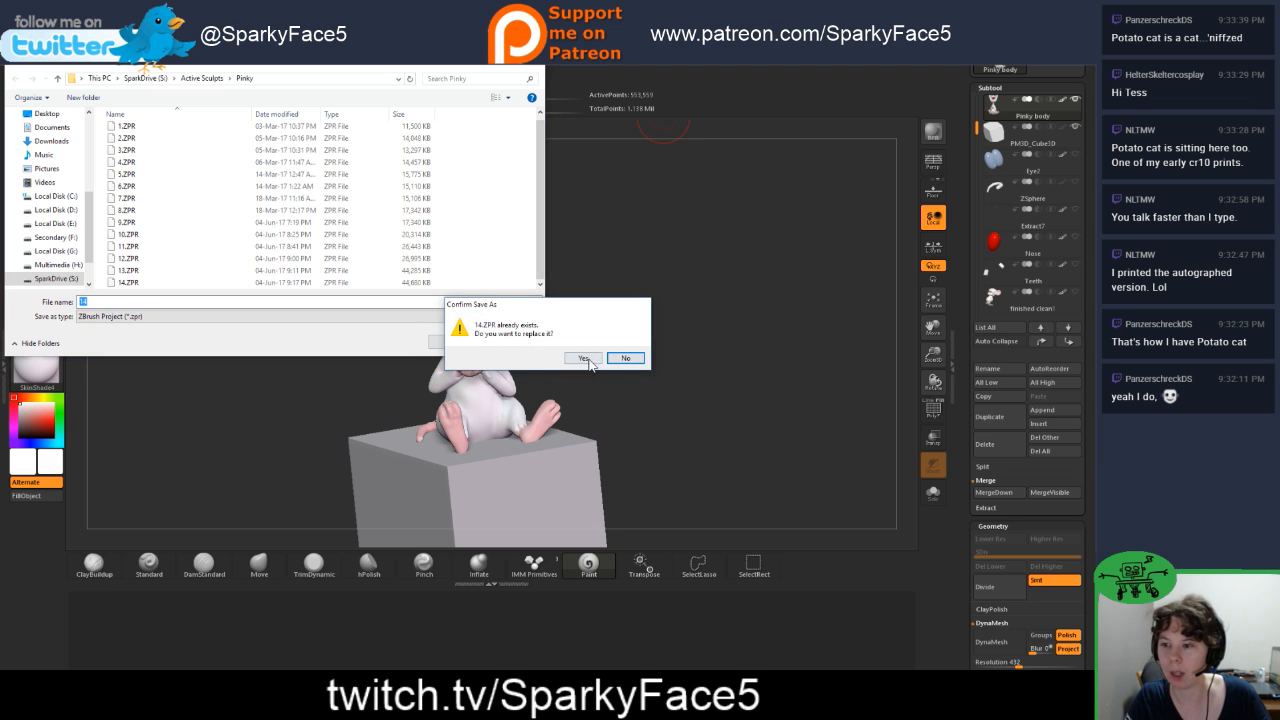
{"action": "left_click", "coordinate": [585, 359]}
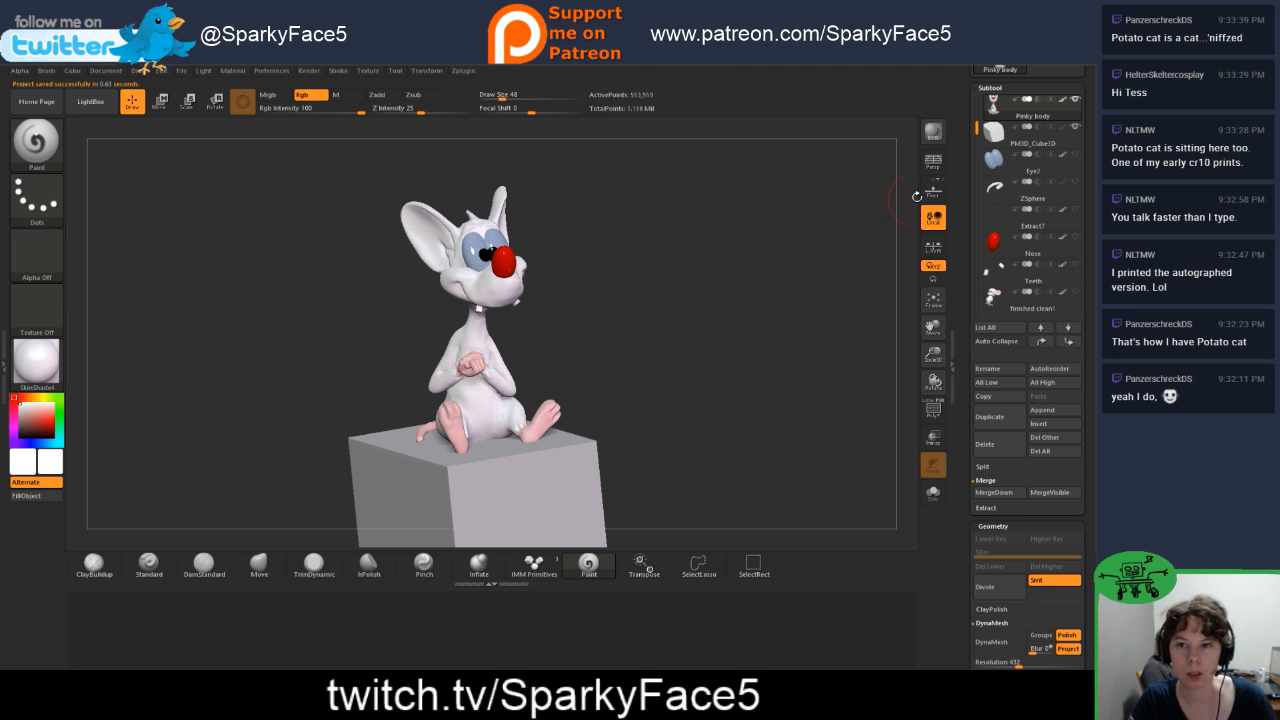
Step: Set the block subtool PM3D_Cube3D to subtraction and merge the Pinky body subtool down with it
{"action": "mouse_move", "coordinate": [1018, 114]}
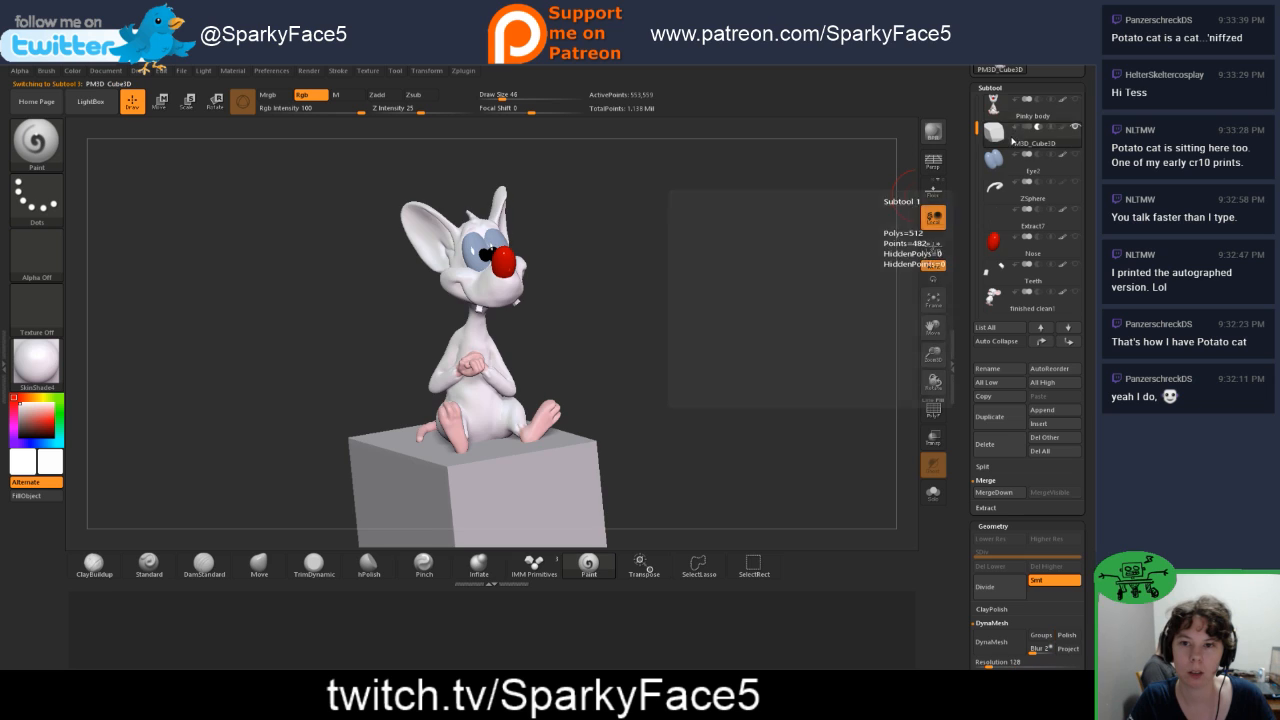
{"action": "left_click", "coordinate": [1016, 133]}
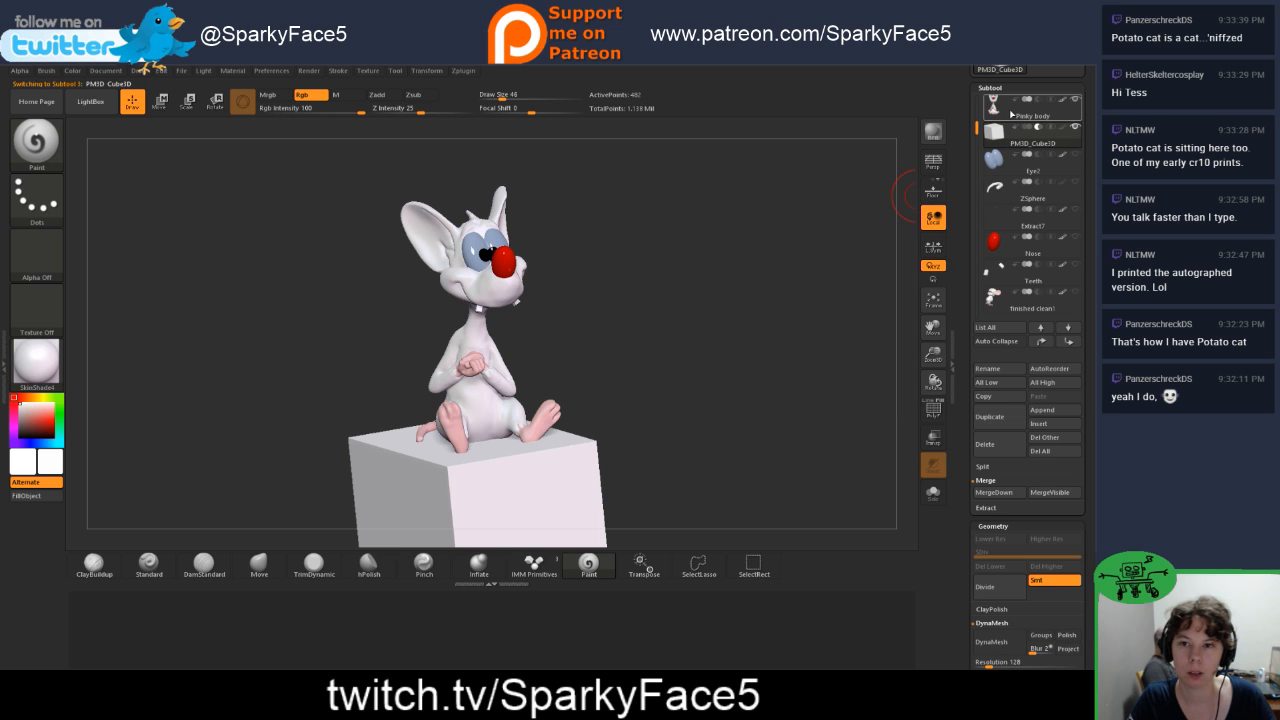
{"action": "left_click", "coordinate": [1026, 108]}
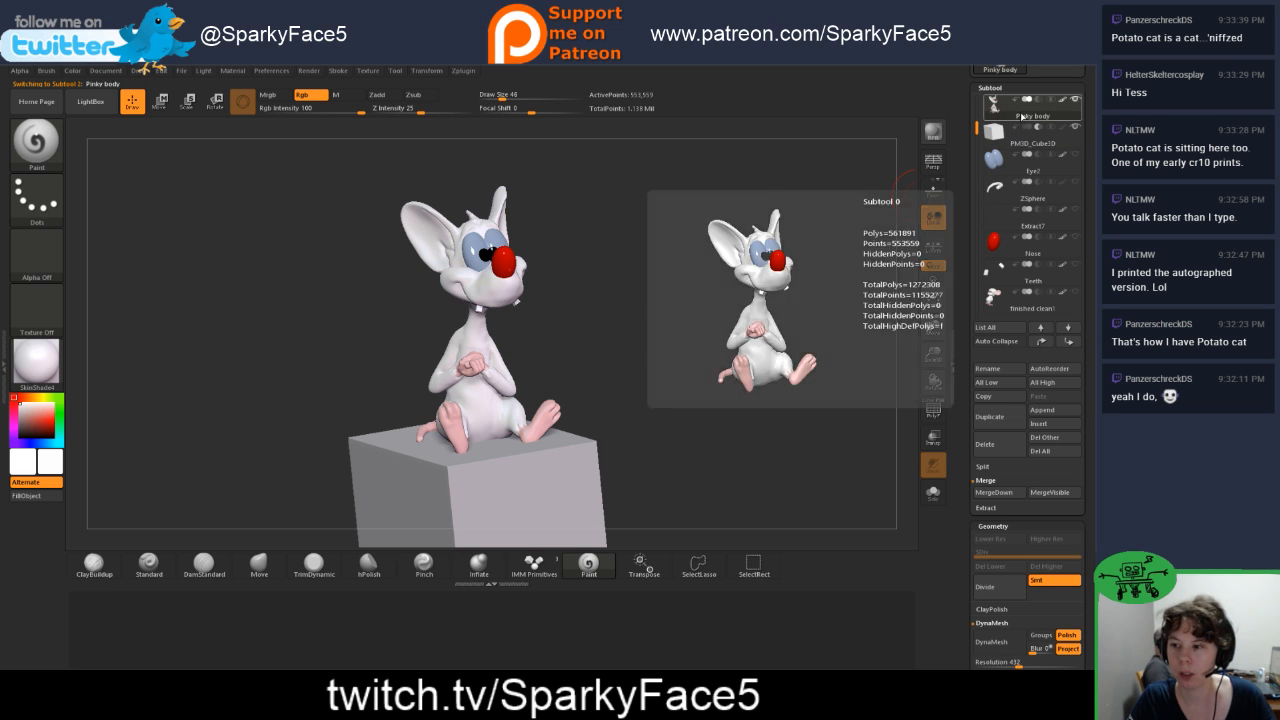
{"action": "left_click_drag", "start_coordinate": [663, 363], "coordinate": [689, 367]}
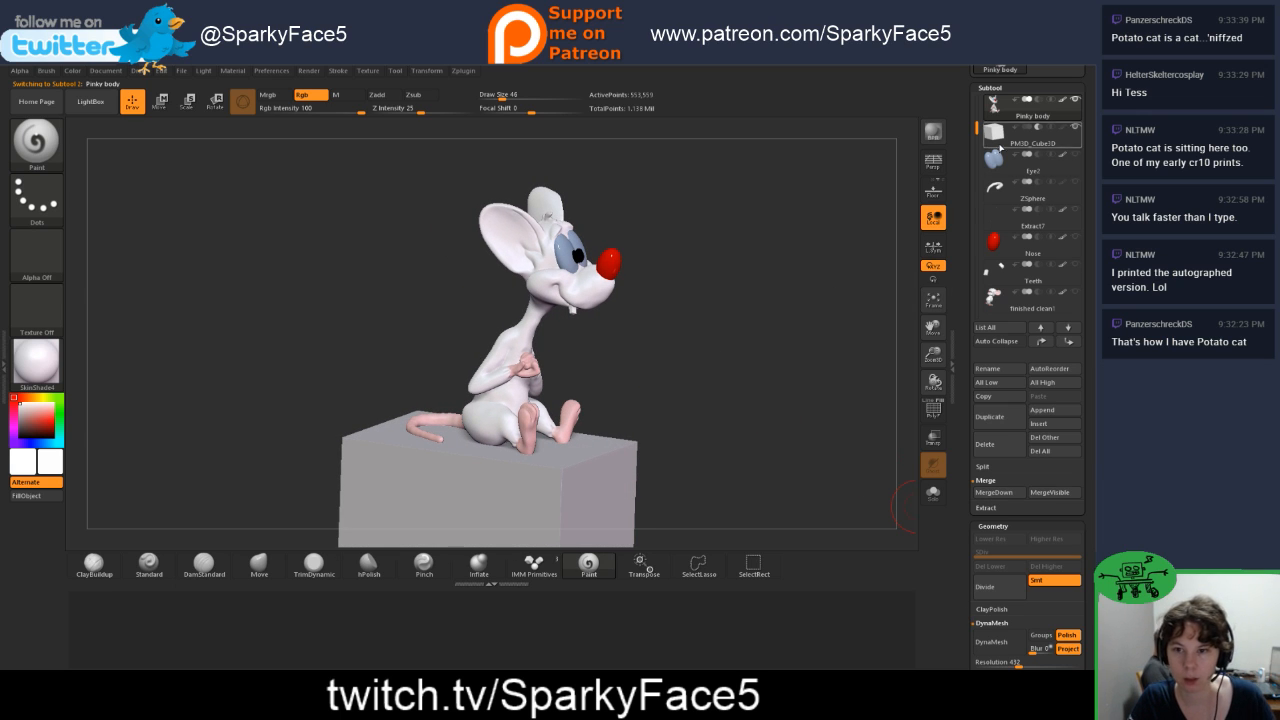
{"action": "key", "text": "Down"}
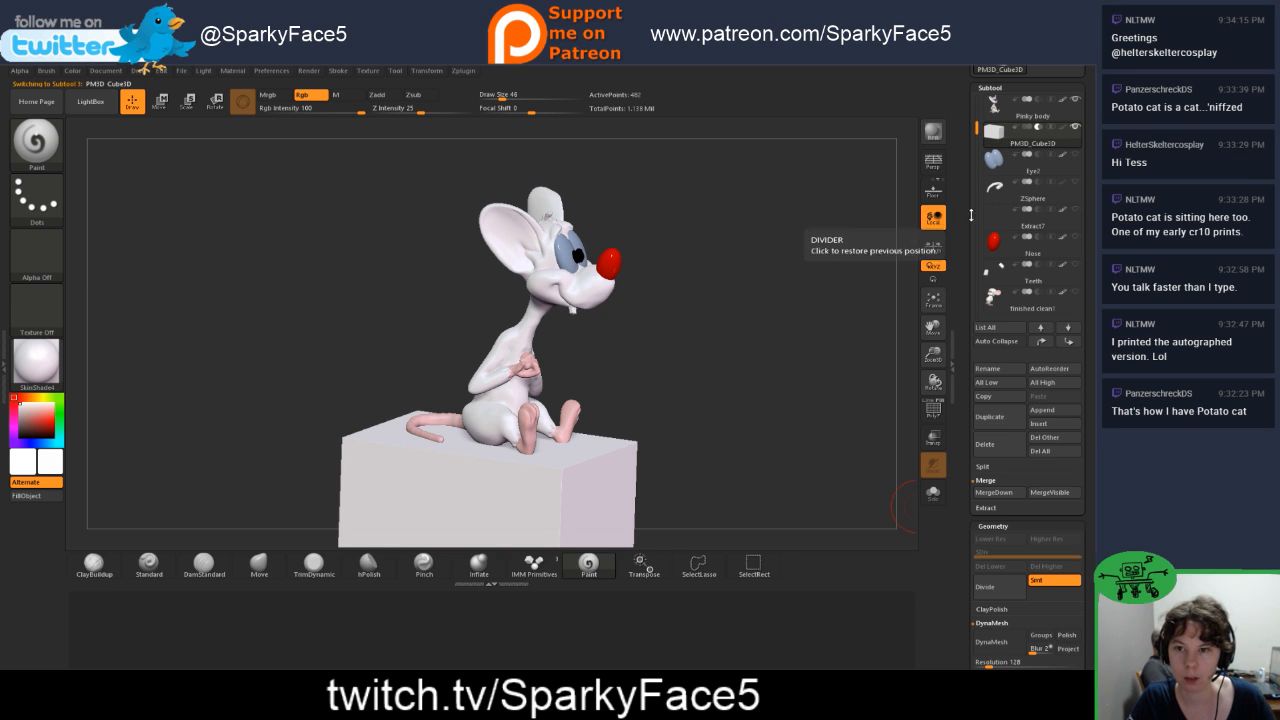
{"action": "left_click", "coordinate": [993, 104]}
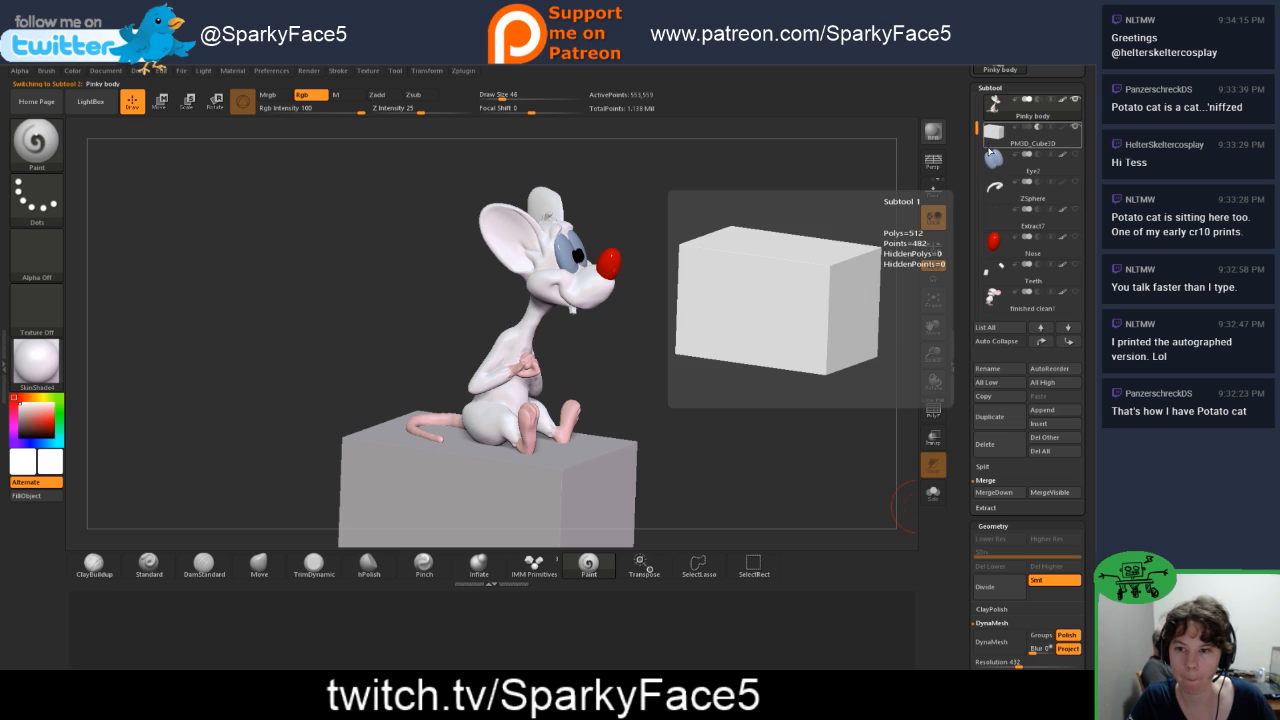
{"action": "left_click", "coordinate": [996, 492]}
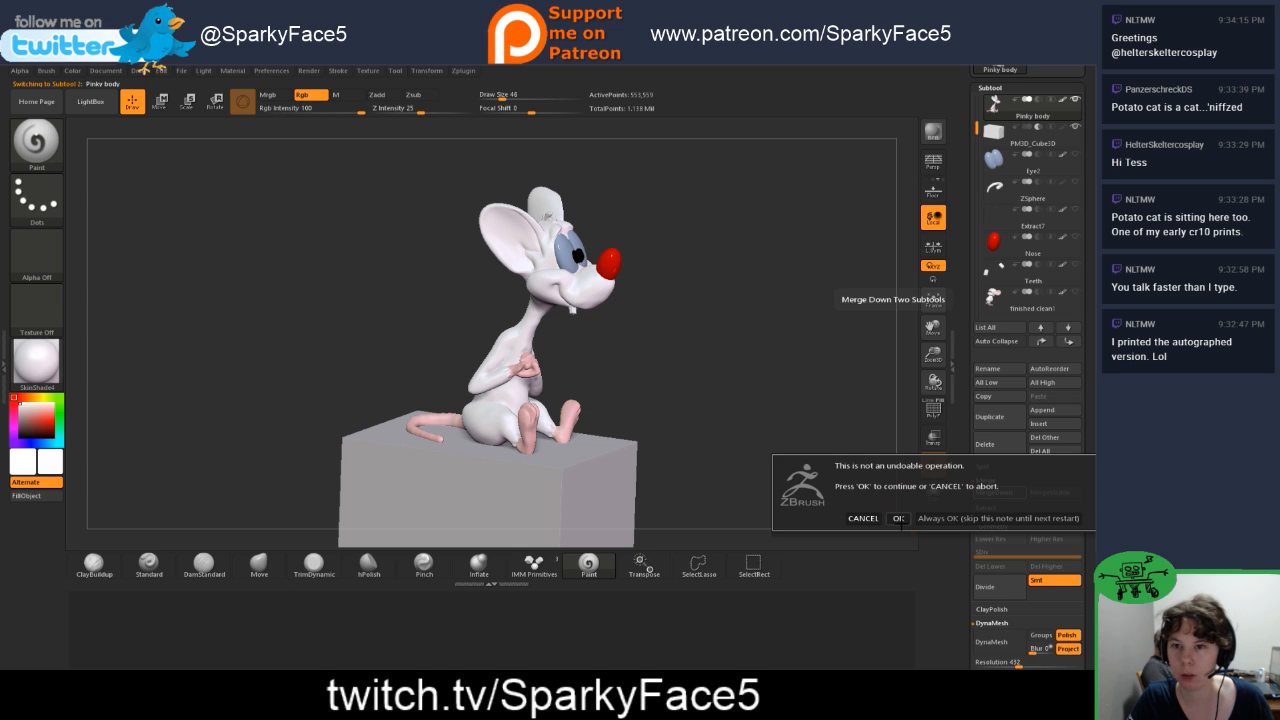
{"action": "left_click", "coordinate": [898, 518]}
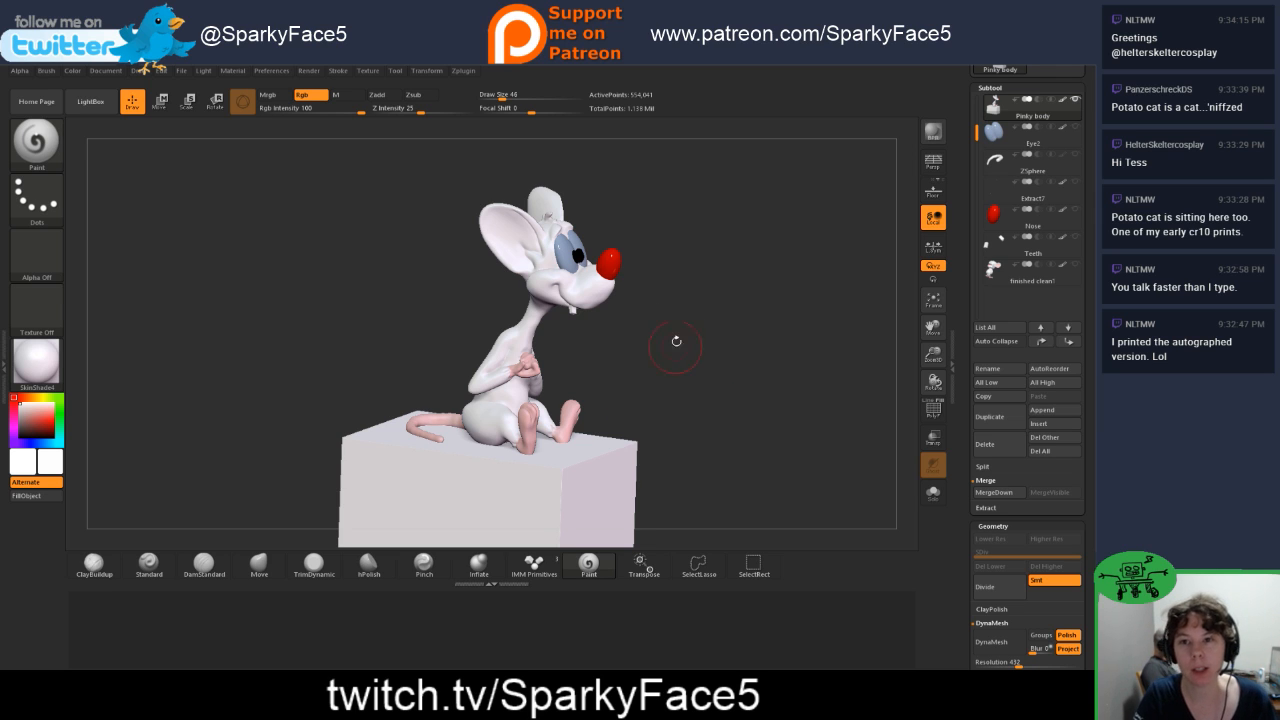
Step: Run DynaMesh on the merged subtool to subtract the block and cut Pinky's underside flat
{"action": "key", "text": "ctrl"}
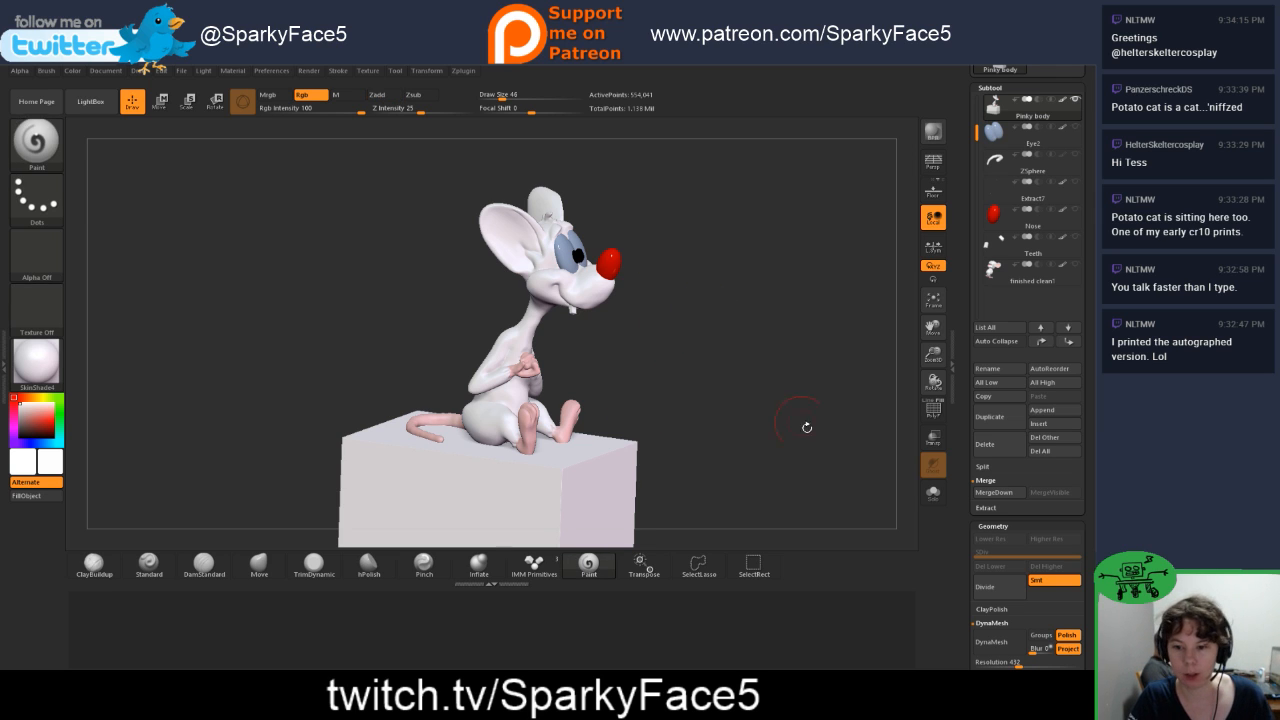
{"action": "scroll", "coordinate": [1035, 558], "scroll_direction": "down", "scroll_amount": 3}
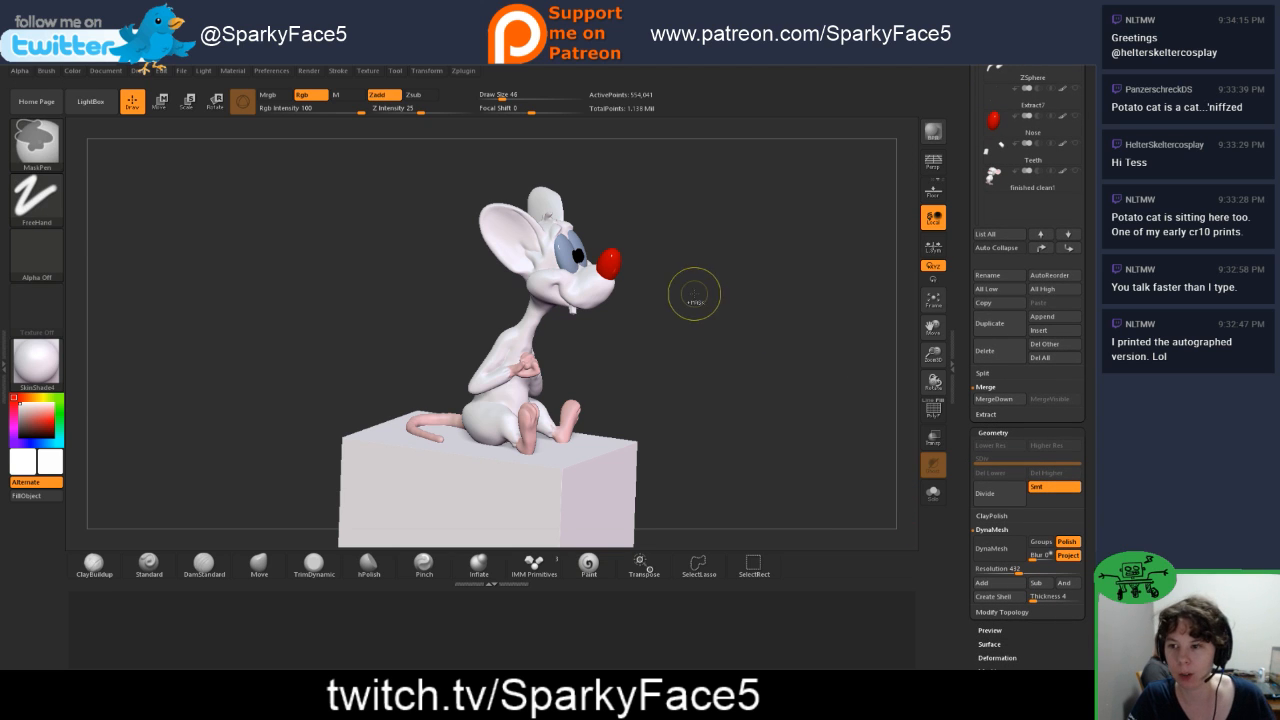
{"action": "left_click_drag", "start_coordinate": [697, 290], "coordinate": [766, 357], "text": "ctrl"}
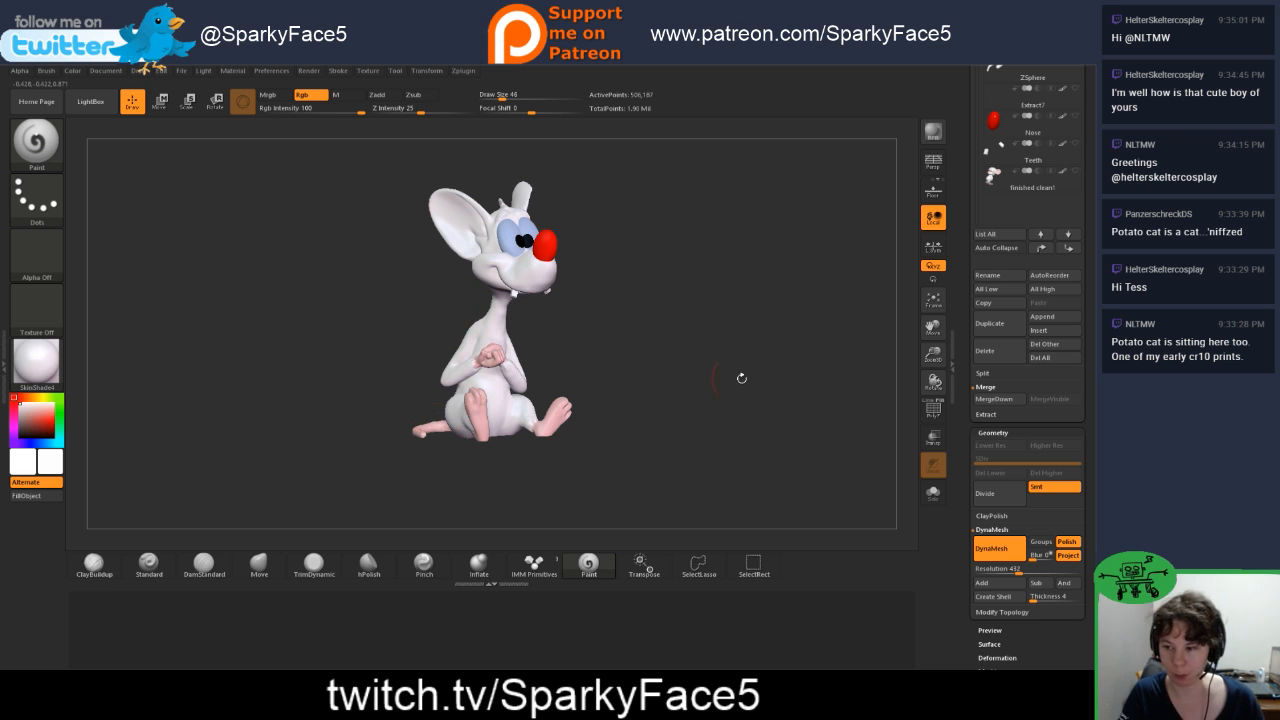
Step: Examine Pinky without the block from the front, below and both sides, including the base of his body, feet and tail
{"action": "mouse_move", "coordinate": [634, 414]}
{"action": "left_mouse_down"}
{"action": "mouse_move", "coordinate": [624, 391]}
{"action": "mouse_move", "coordinate": [664, 310]}
{"action": "mouse_move", "coordinate": [640, 402]}
{"action": "left_mouse_up"}
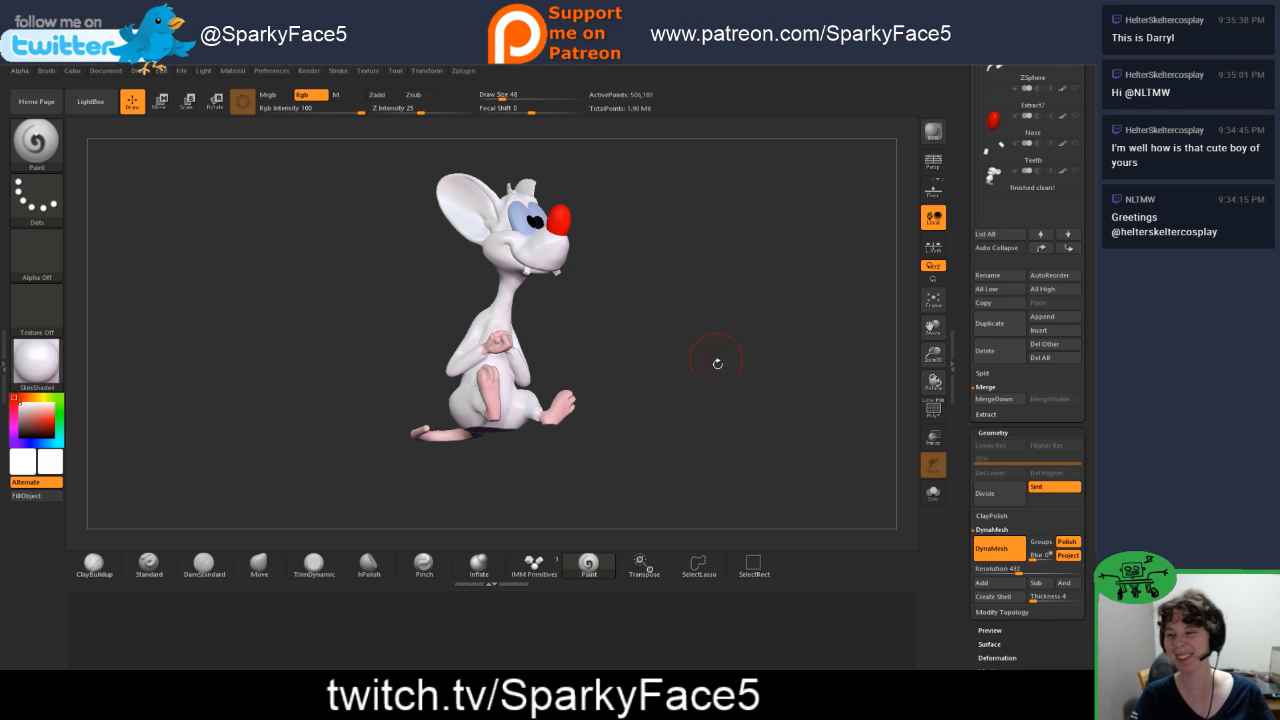
{"action": "mouse_move", "coordinate": [709, 374]}
{"action": "left_mouse_down"}
{"action": "mouse_move", "coordinate": [696, 392]}
{"action": "mouse_move", "coordinate": [654, 363]}
{"action": "left_mouse_up"}
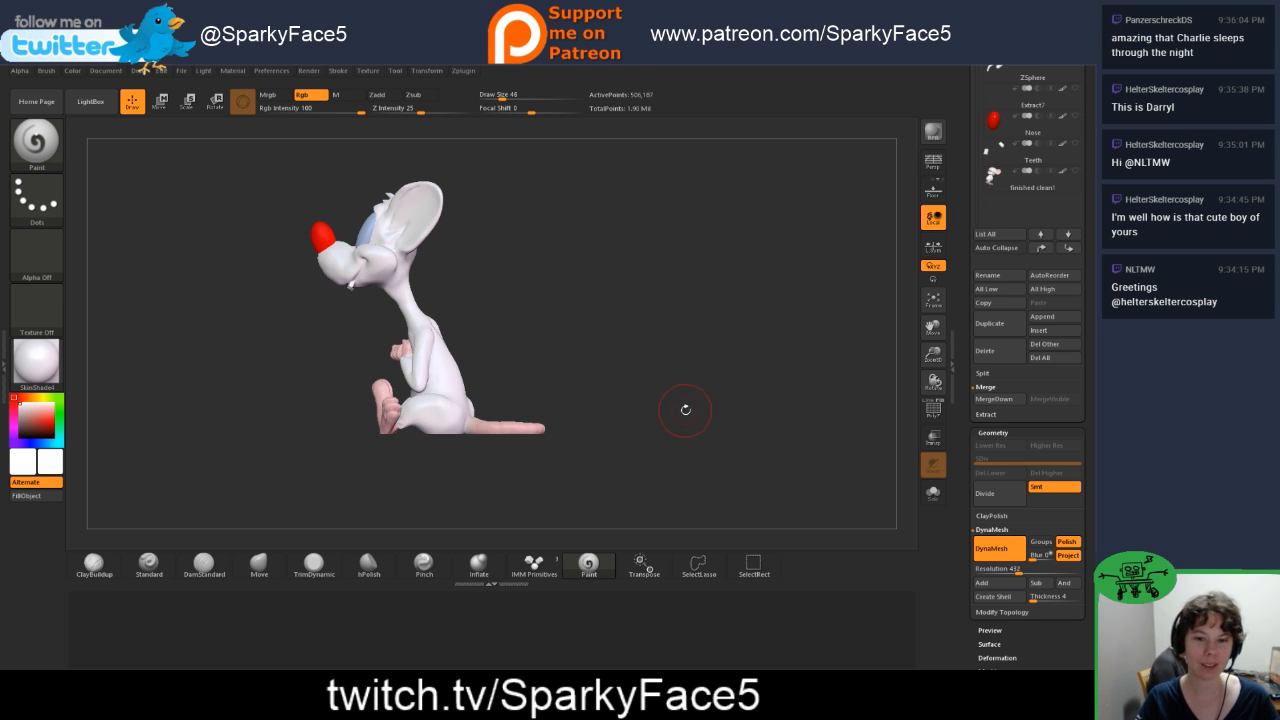
{"action": "left_click_drag", "start_coordinate": [685, 409], "coordinate": [753, 414]}
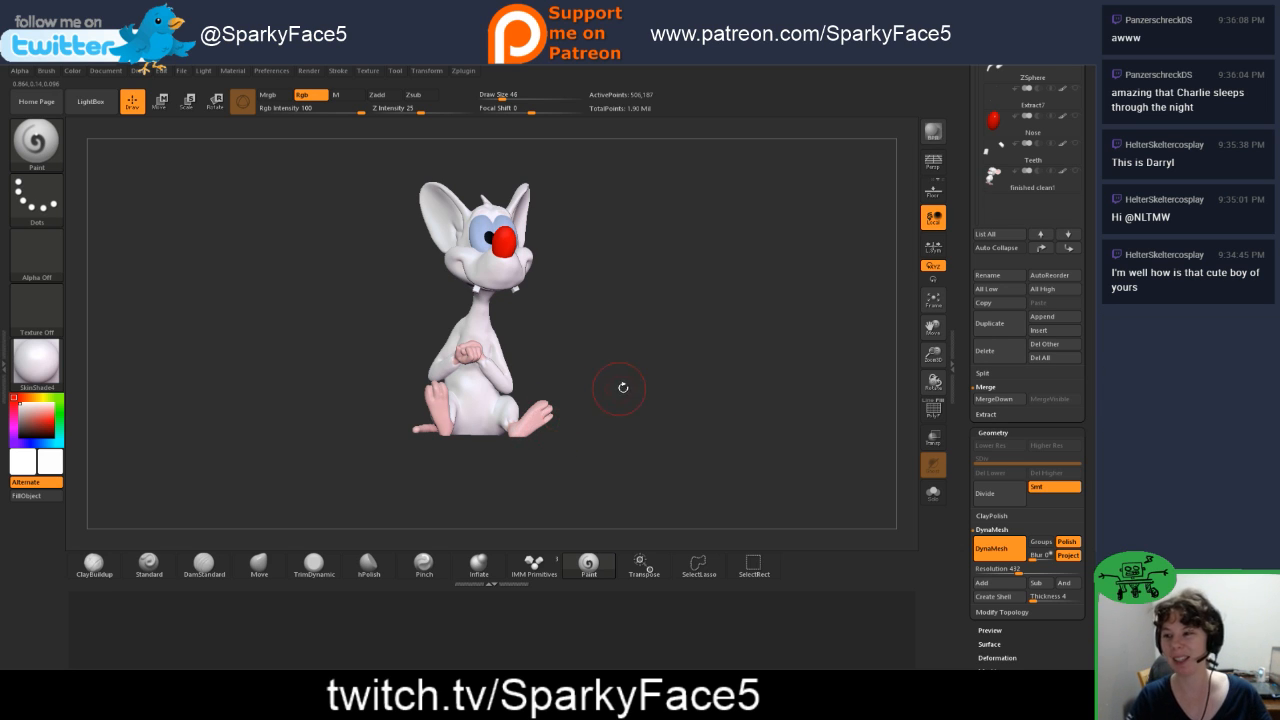
{"action": "mouse_move", "coordinate": [623, 383]}
{"action": "left_mouse_down"}
{"action": "mouse_move", "coordinate": [660, 388]}
{"action": "mouse_move", "coordinate": [647, 384]}
{"action": "left_mouse_up"}
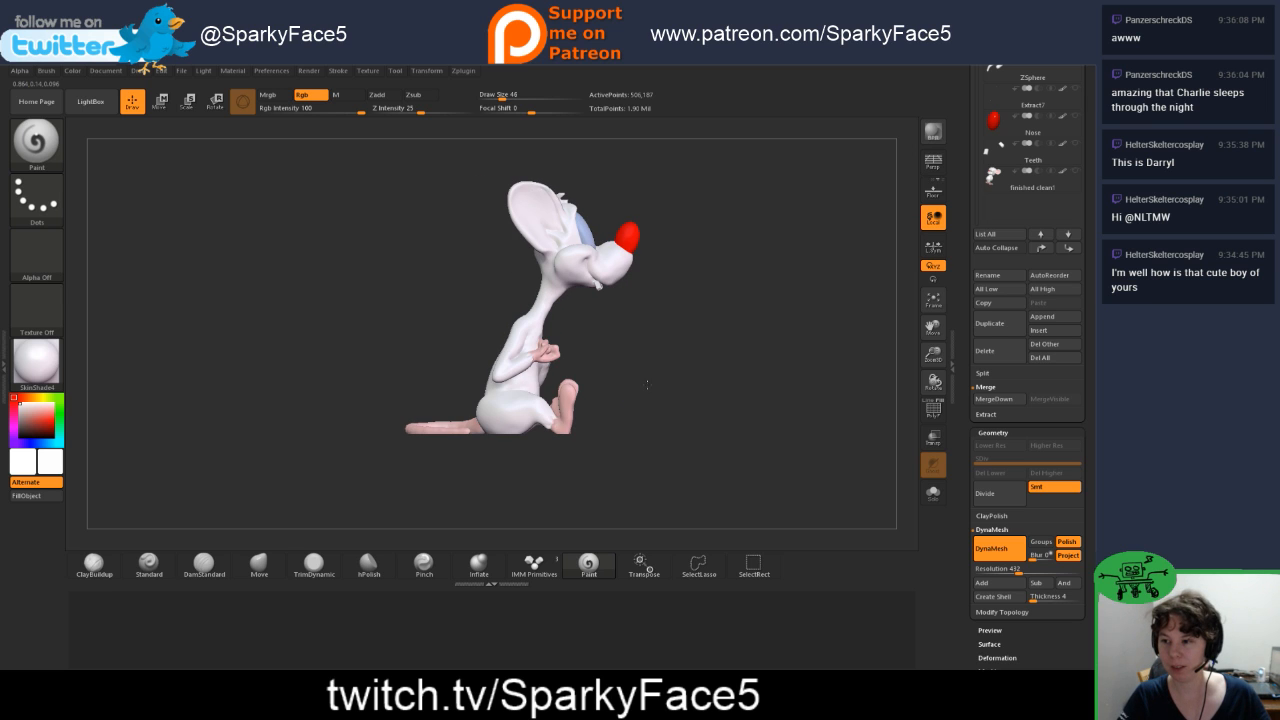
{"action": "left_click_drag", "start_coordinate": [697, 420], "coordinate": [692, 427]}
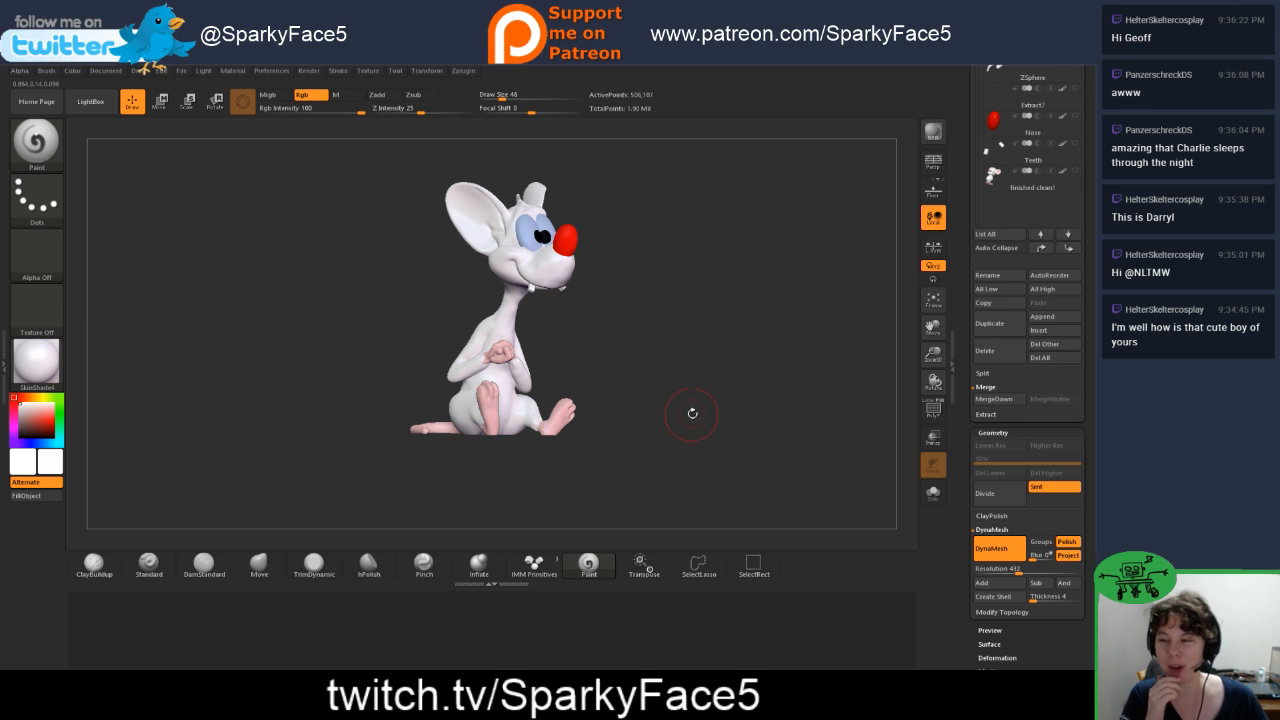
{"action": "left_click_drag", "start_coordinate": [672, 373], "coordinate": [694, 309]}
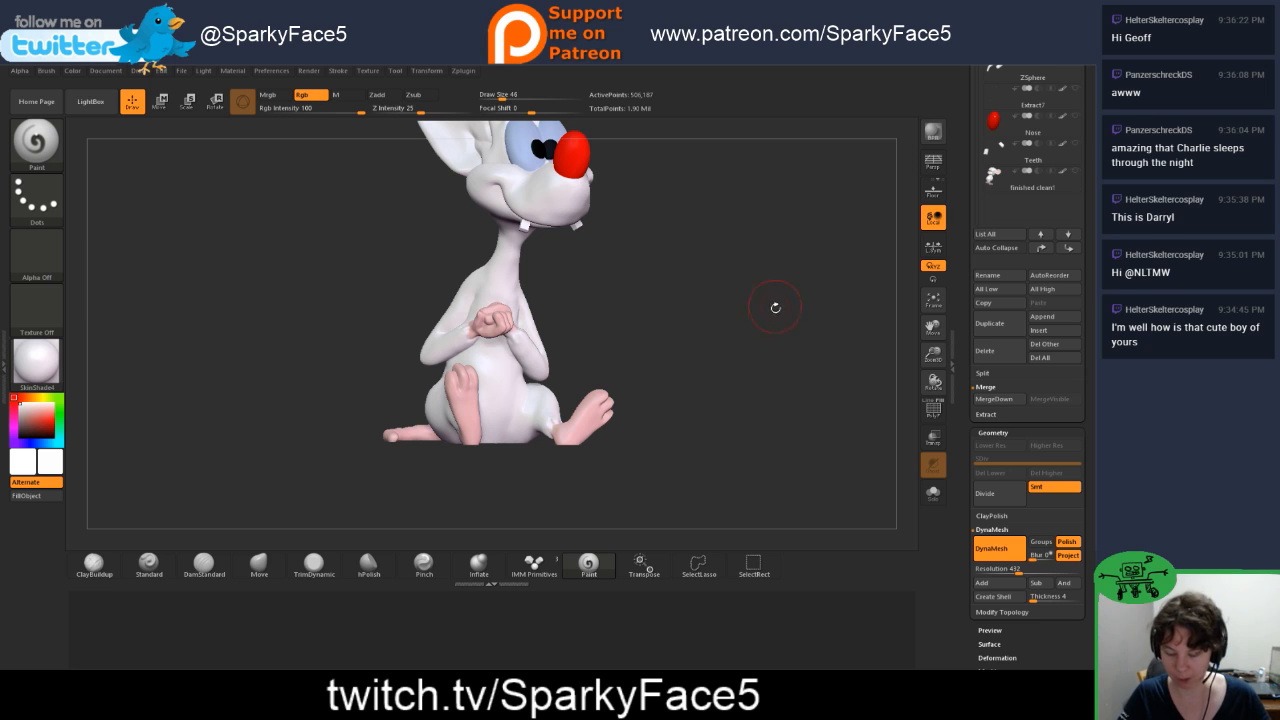
{"action": "mouse_move", "coordinate": [755, 297]}
{"action": "left_mouse_down", "text": "alt"}
{"action": "mouse_move", "coordinate": [753, 371]}
{"action": "mouse_move", "coordinate": [705, 410]}
{"action": "mouse_move", "coordinate": [752, 409]}
{"action": "mouse_move", "coordinate": [498, 428]}
{"action": "left_mouse_up", "text": "alt"}
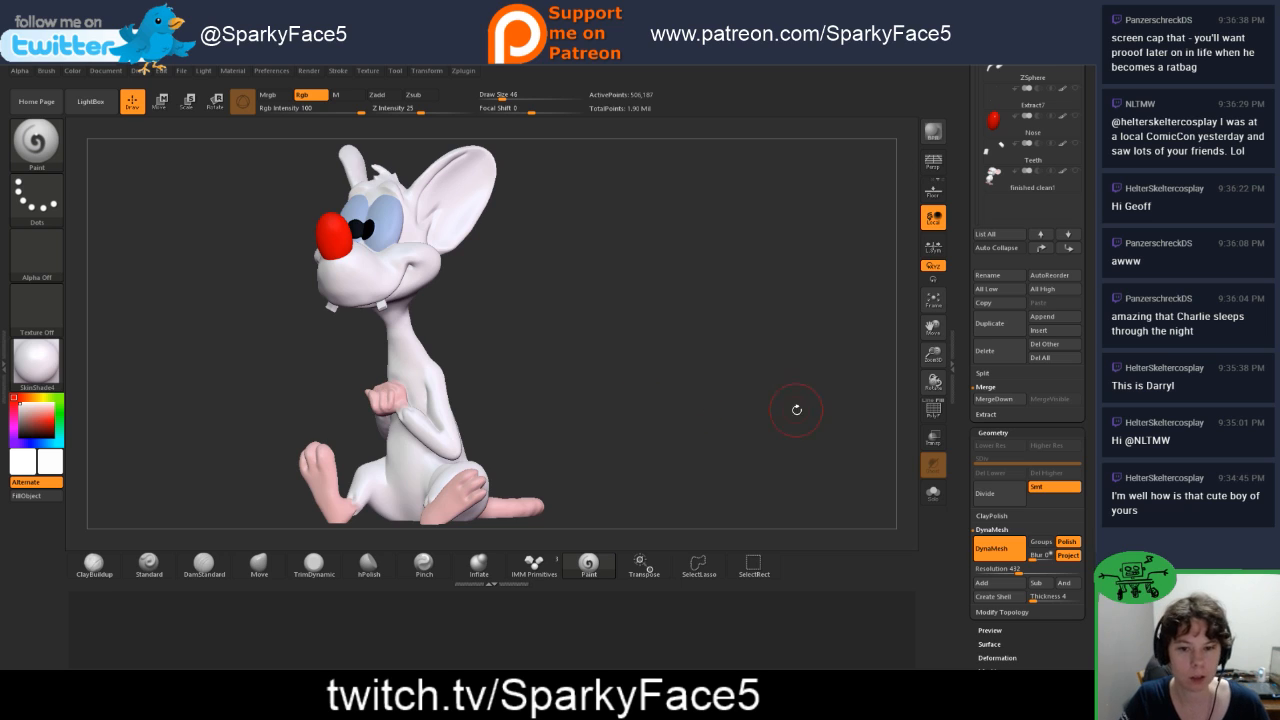
{"action": "left_click_drag", "start_coordinate": [806, 457], "coordinate": [797, 459]}
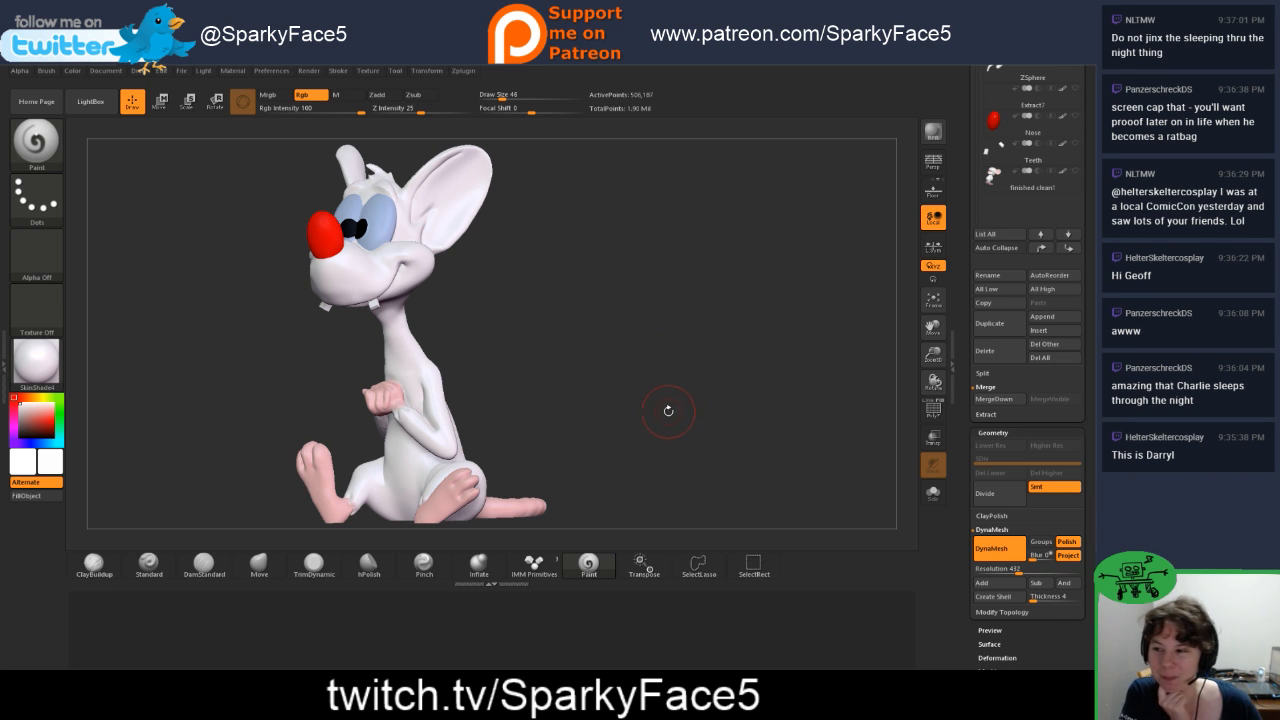
{"action": "left_click_drag", "start_coordinate": [606, 359], "coordinate": [666, 354]}
Step: Show Brain's subtool again and frame both characters together
{"action": "left_click", "coordinate": [933, 300]}
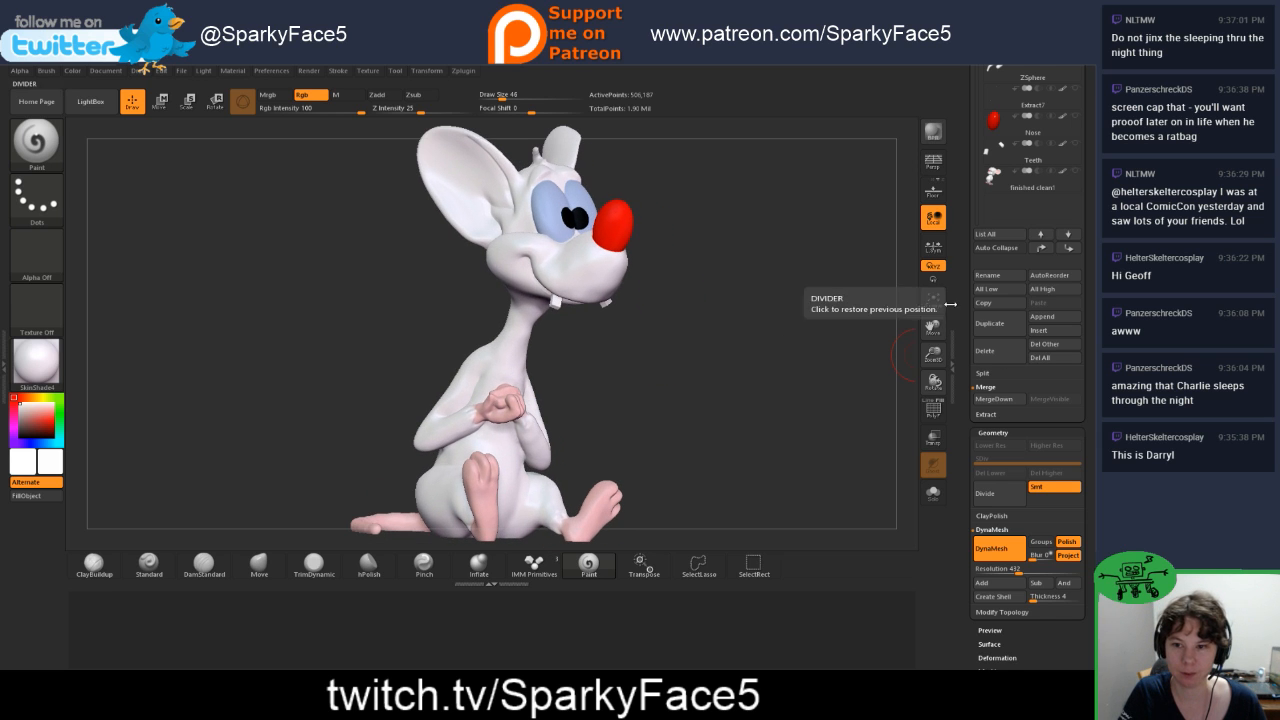
{"action": "left_click", "coordinate": [1074, 171]}
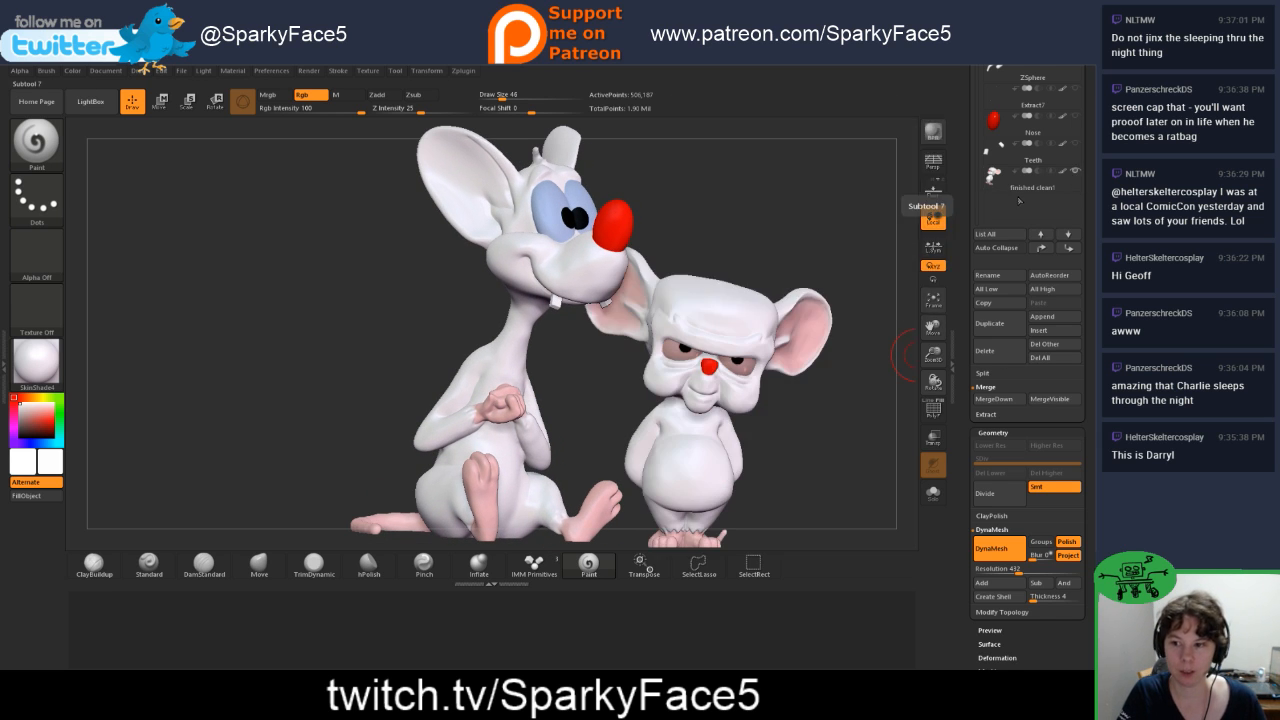
{"action": "key", "text": "f"}
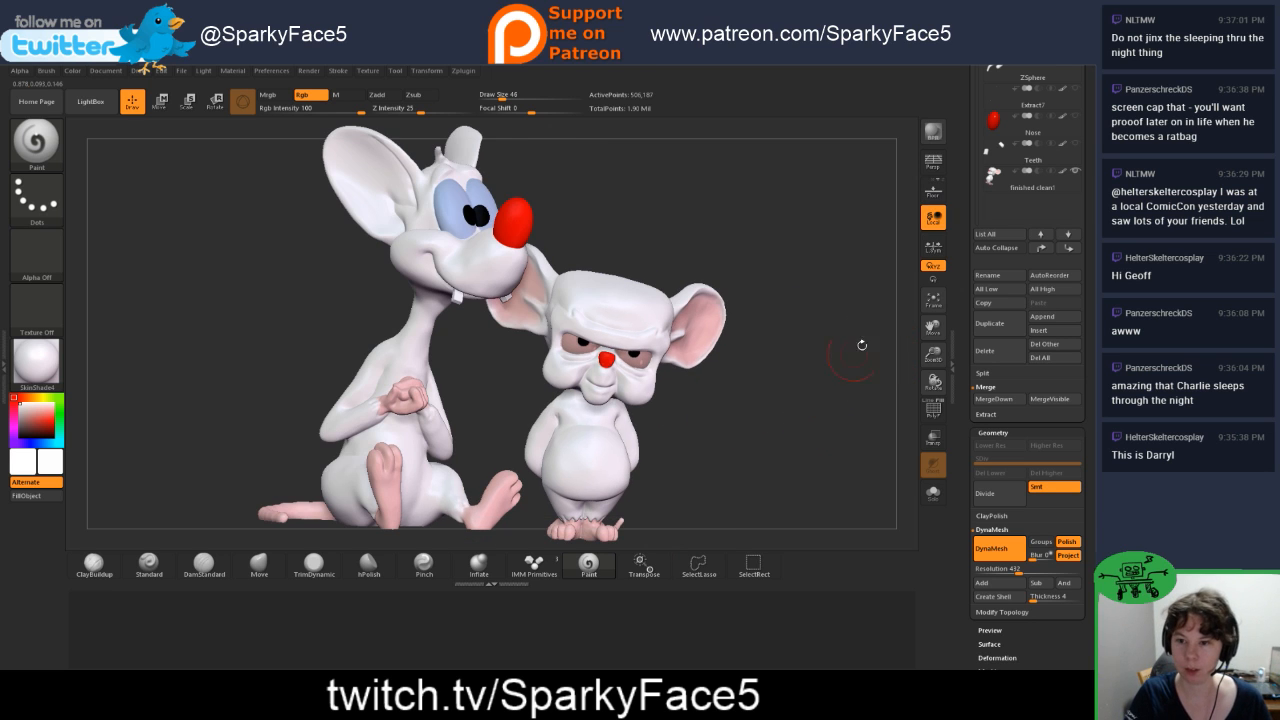
{"action": "left_click_drag", "start_coordinate": [933, 355], "coordinate": [785, 406]}
Step: Examine both characters together from the sides, front and underneath, including Pinky's cut underside, tail and both pairs of feet
{"action": "left_click_drag", "start_coordinate": [686, 452], "coordinate": [589, 449]}
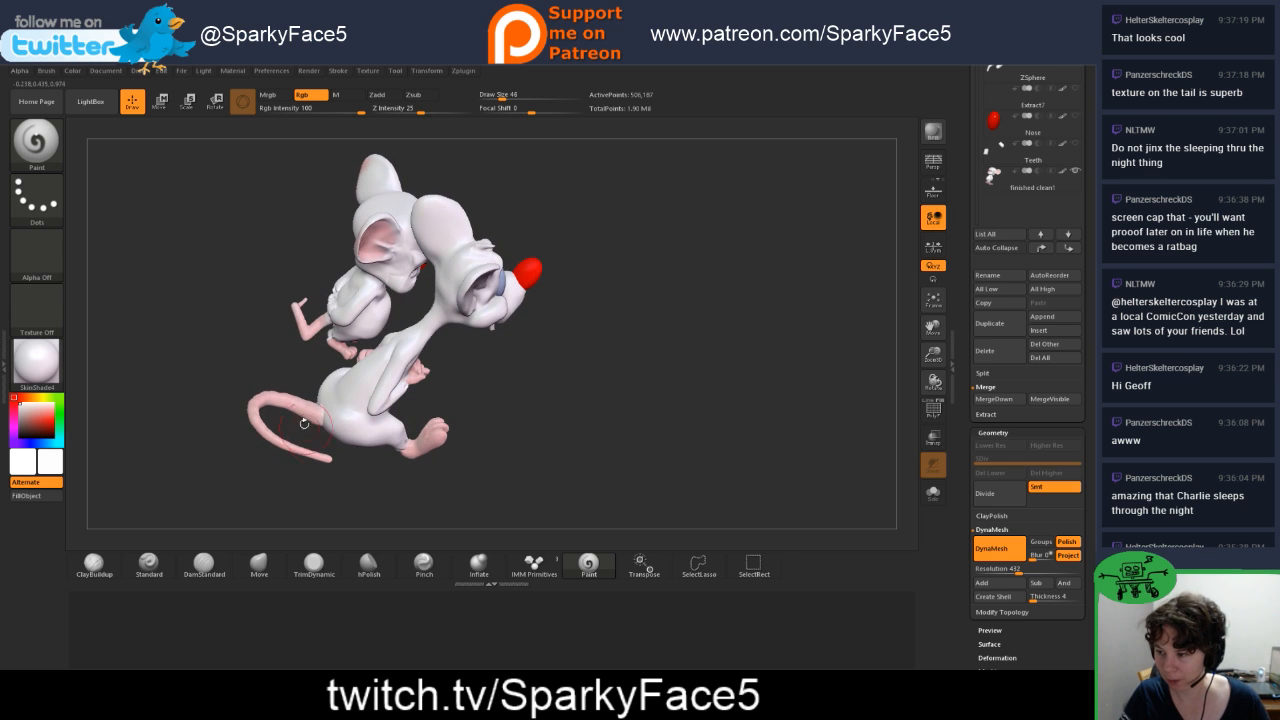
{"action": "left_click_drag", "start_coordinate": [429, 477], "coordinate": [347, 462]}
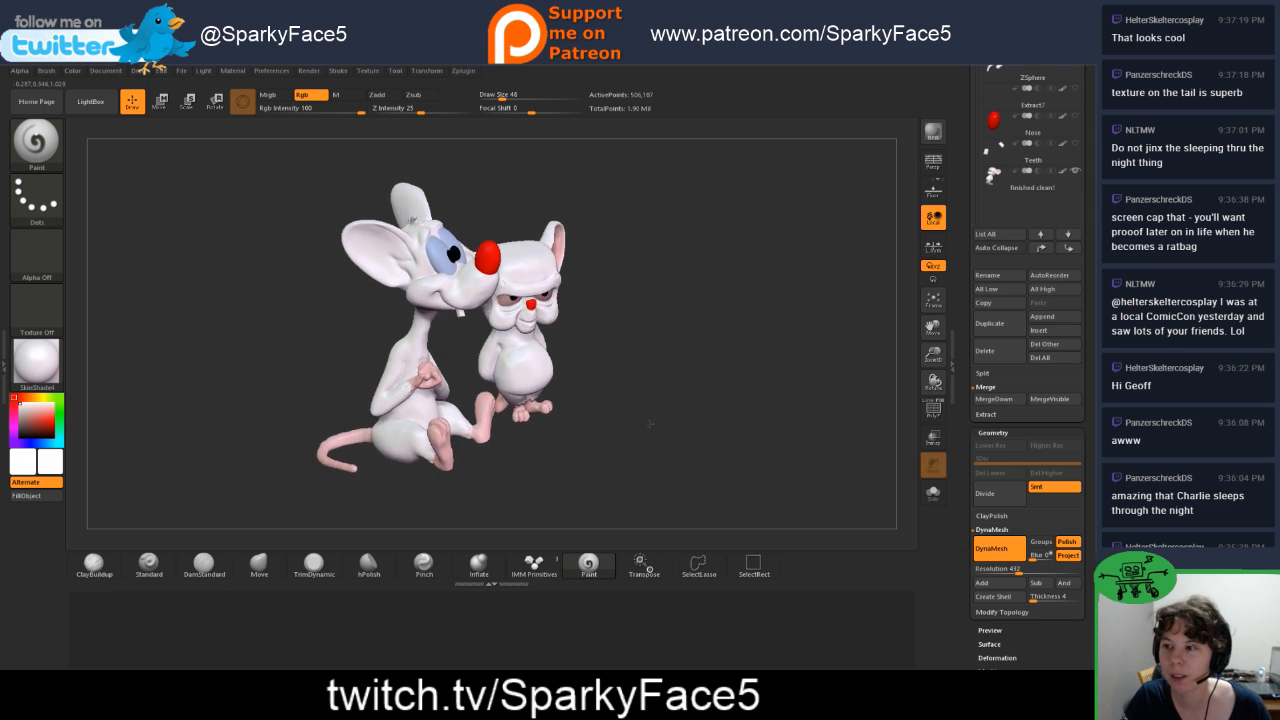
{"action": "mouse_move", "coordinate": [650, 424]}
{"action": "left_mouse_down"}
{"action": "mouse_move", "coordinate": [582, 429]}
{"action": "mouse_move", "coordinate": [648, 432]}
{"action": "left_mouse_up"}
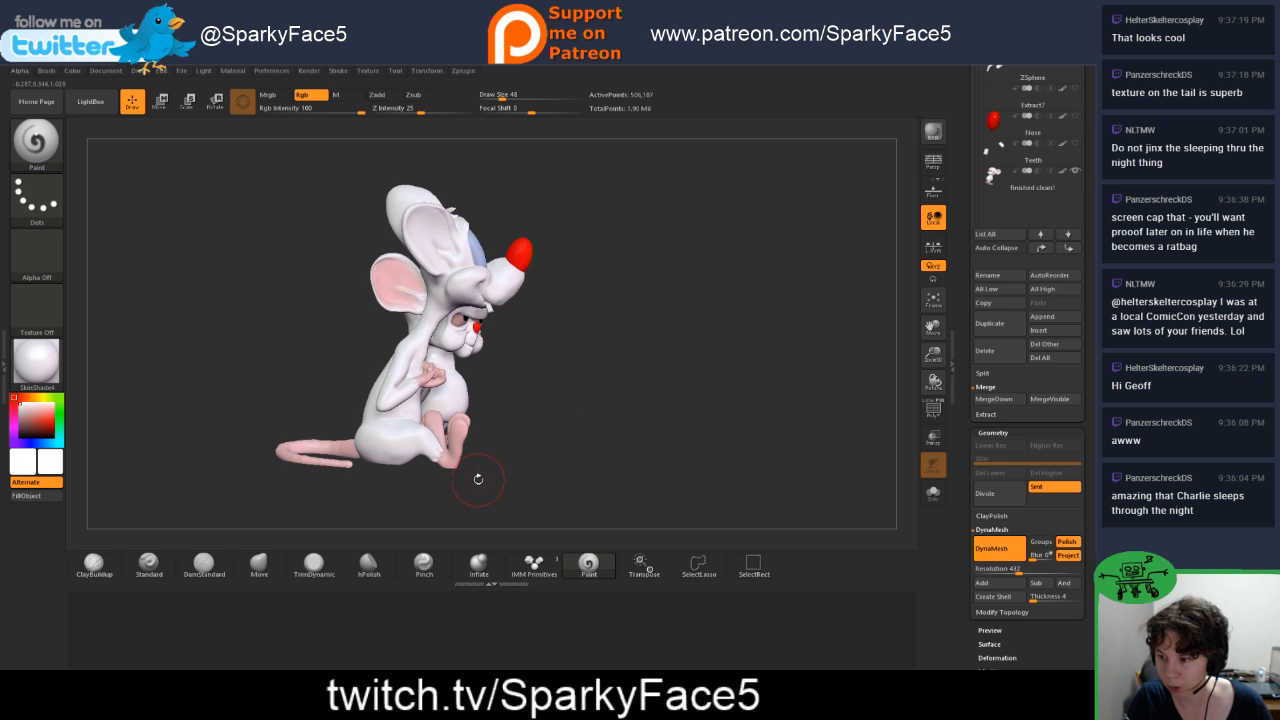
{"action": "left_click_drag", "start_coordinate": [478, 479], "coordinate": [522, 385], "text": "alt"}
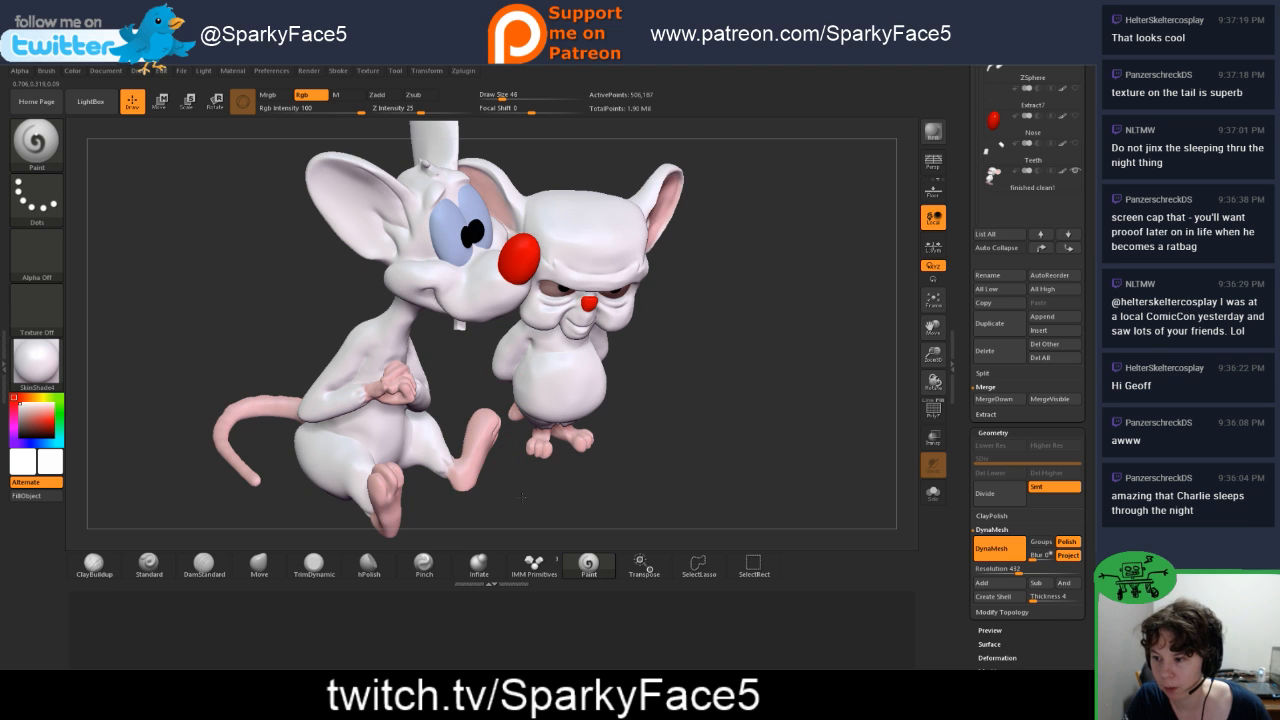
{"action": "left_click_drag", "start_coordinate": [480, 475], "coordinate": [540, 498]}
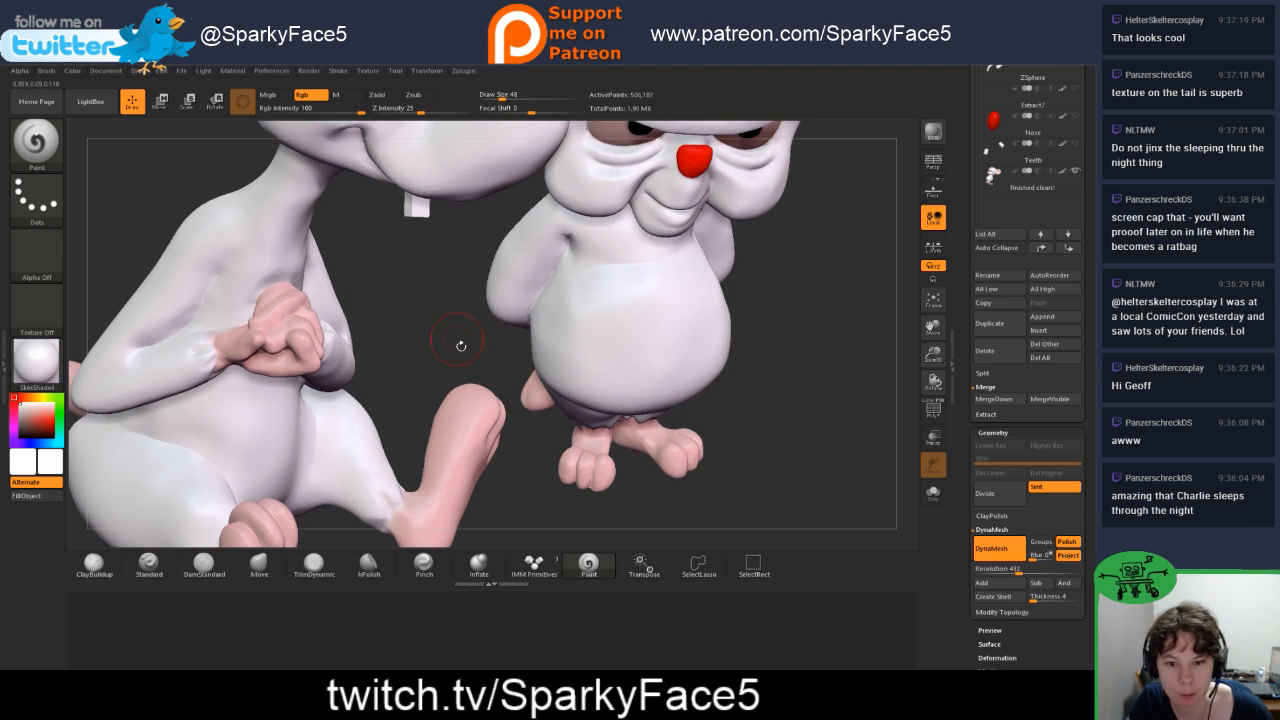
{"action": "left_click_drag", "start_coordinate": [461, 345], "coordinate": [558, 405]}
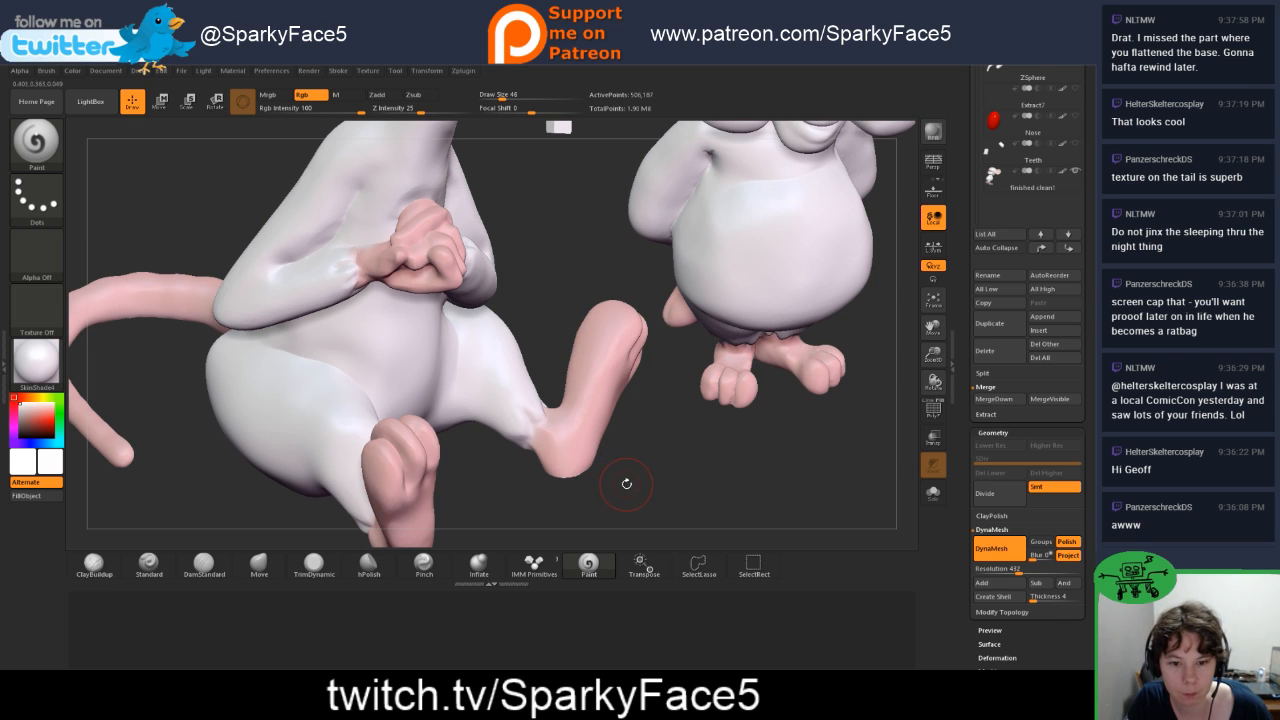
{"action": "left_click_drag", "start_coordinate": [633, 492], "coordinate": [675, 452]}
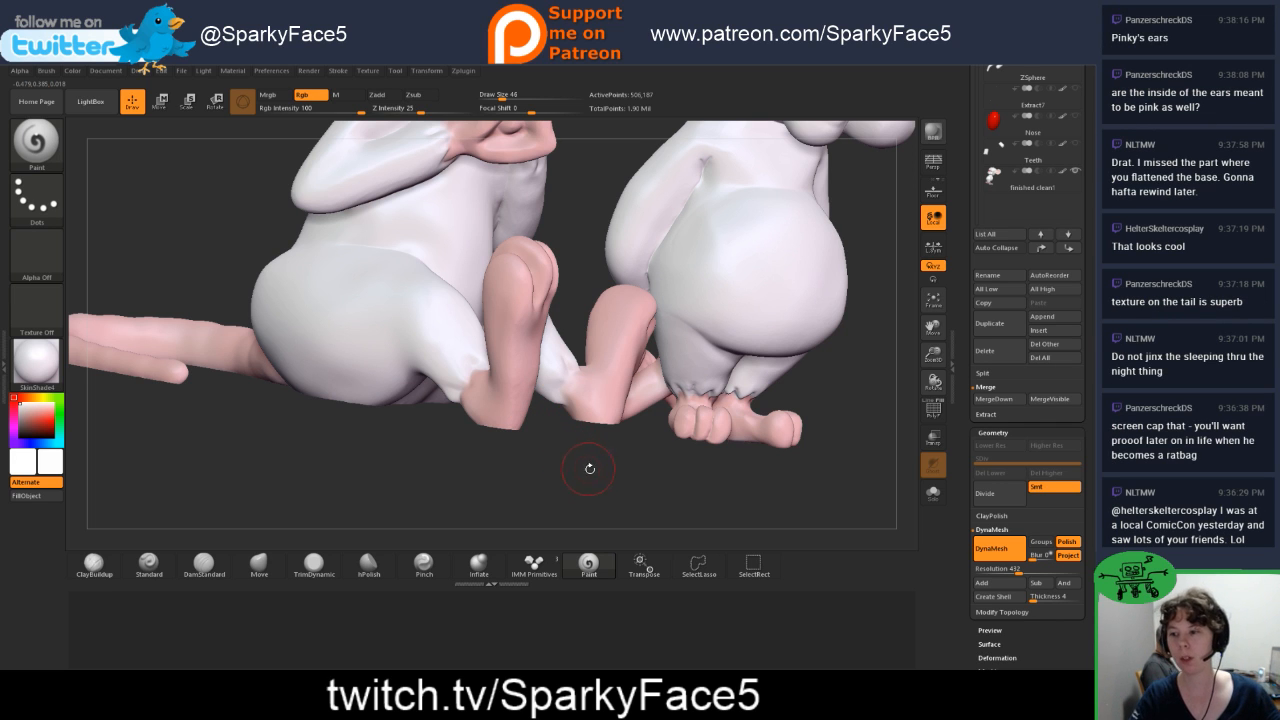
{"action": "left_click_drag", "start_coordinate": [589, 468], "coordinate": [758, 477]}
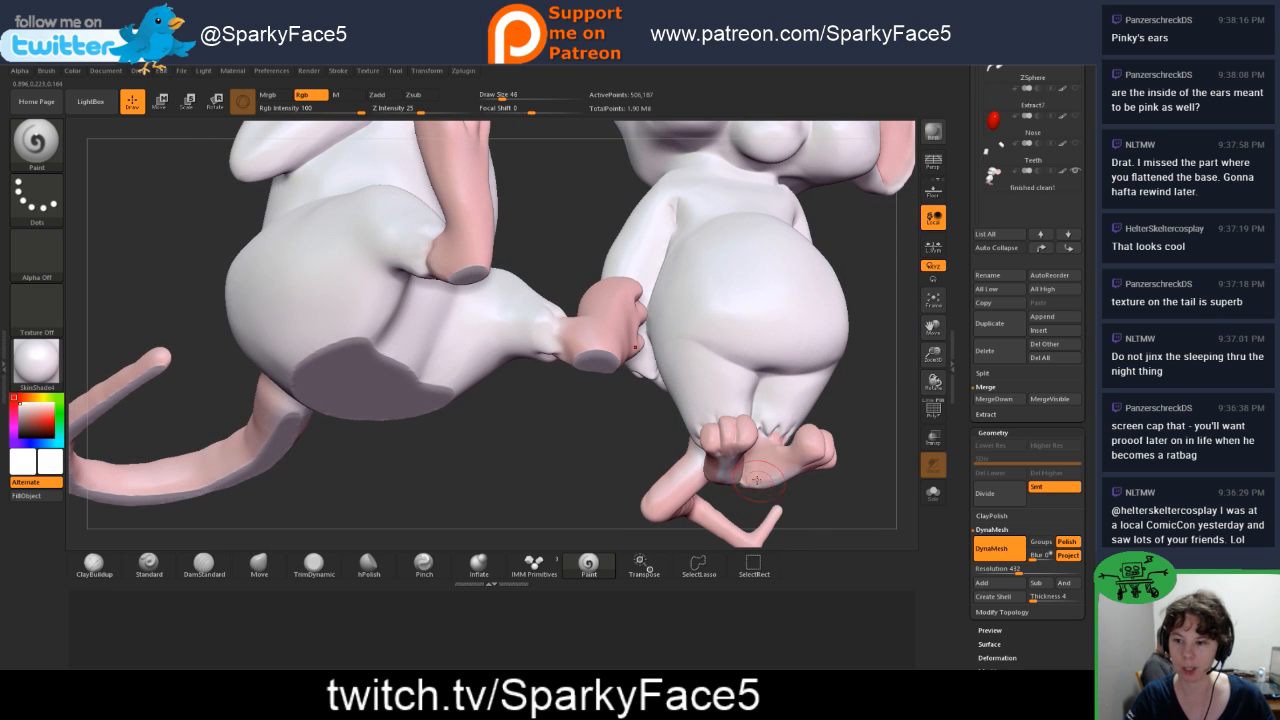
Step: Examine the cut undersides and feet of both characters, then frame them together
{"action": "mouse_move", "coordinate": [826, 452]}
{"action": "left_mouse_down"}
{"action": "mouse_move", "coordinate": [833, 413]}
{"action": "mouse_move", "coordinate": [834, 471]}
{"action": "mouse_move", "coordinate": [825, 430]}
{"action": "left_mouse_up"}
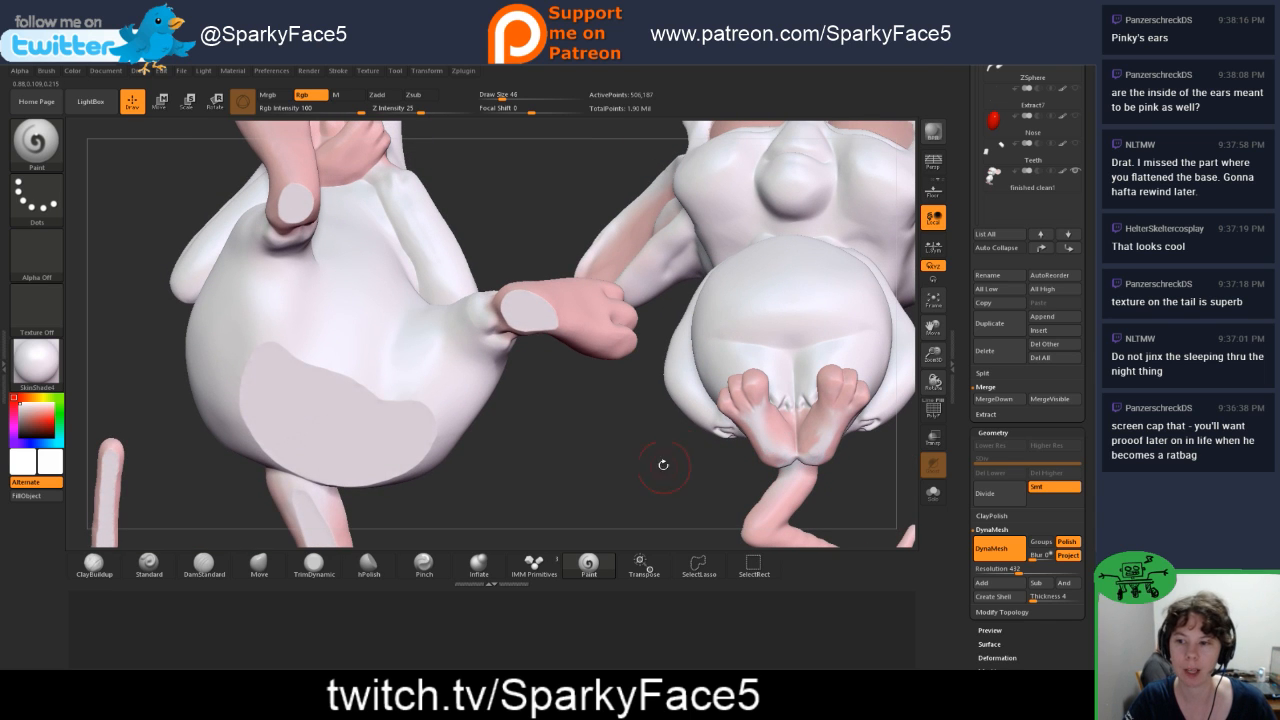
{"action": "left_click_drag", "start_coordinate": [663, 463], "coordinate": [647, 497]}
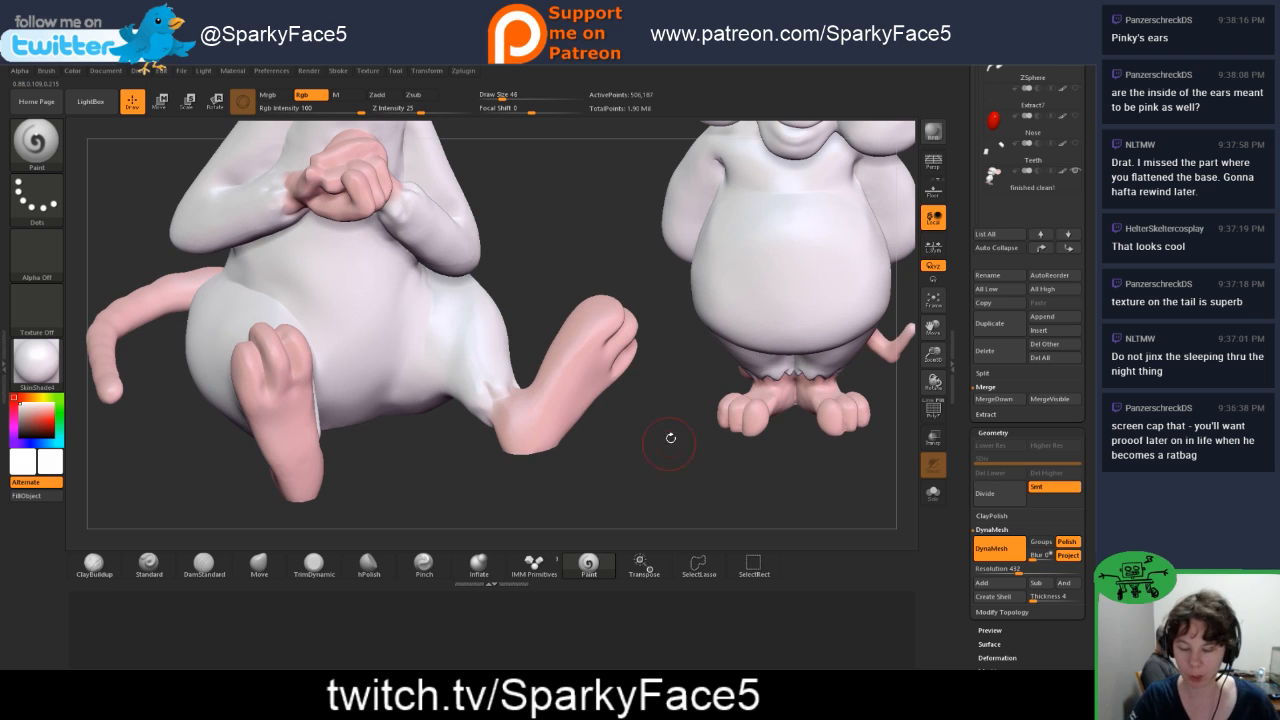
{"action": "key", "text": "f"}
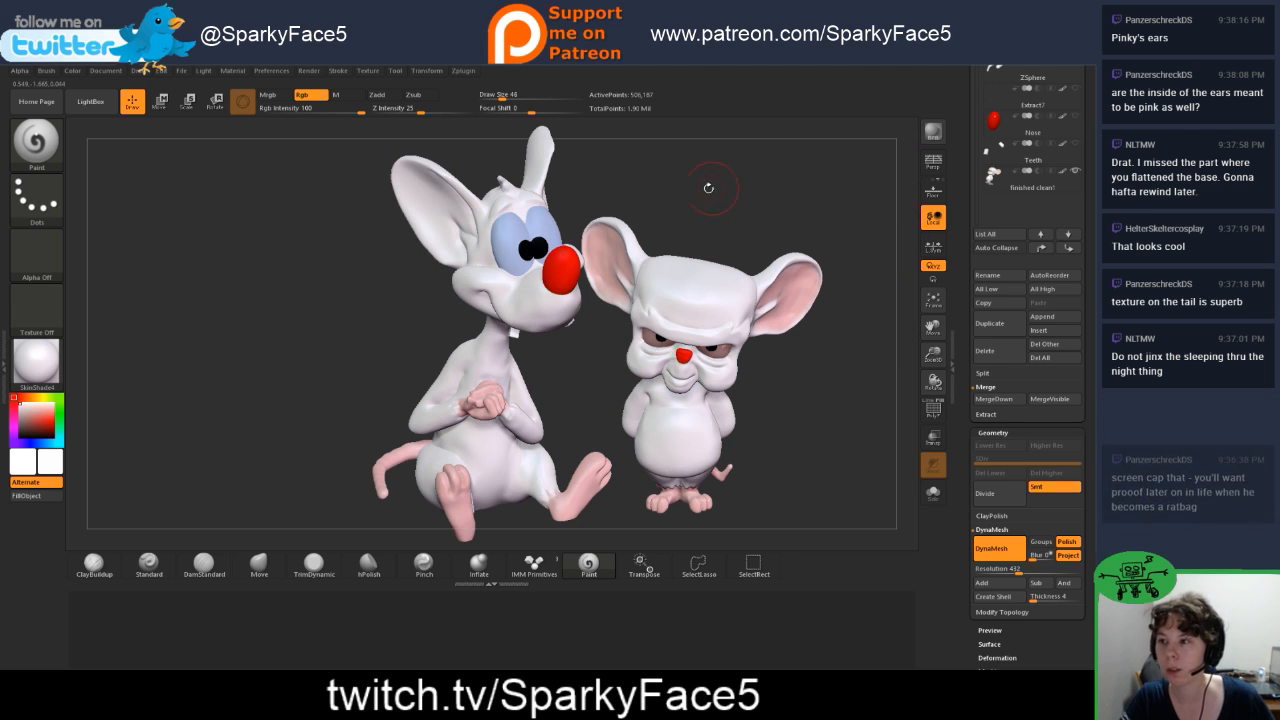
Step: Choose a light pink and paint the insides of both of Pinky's ears with the Paint brush
{"action": "left_click_drag", "start_coordinate": [665, 360], "coordinate": [455, 495]}
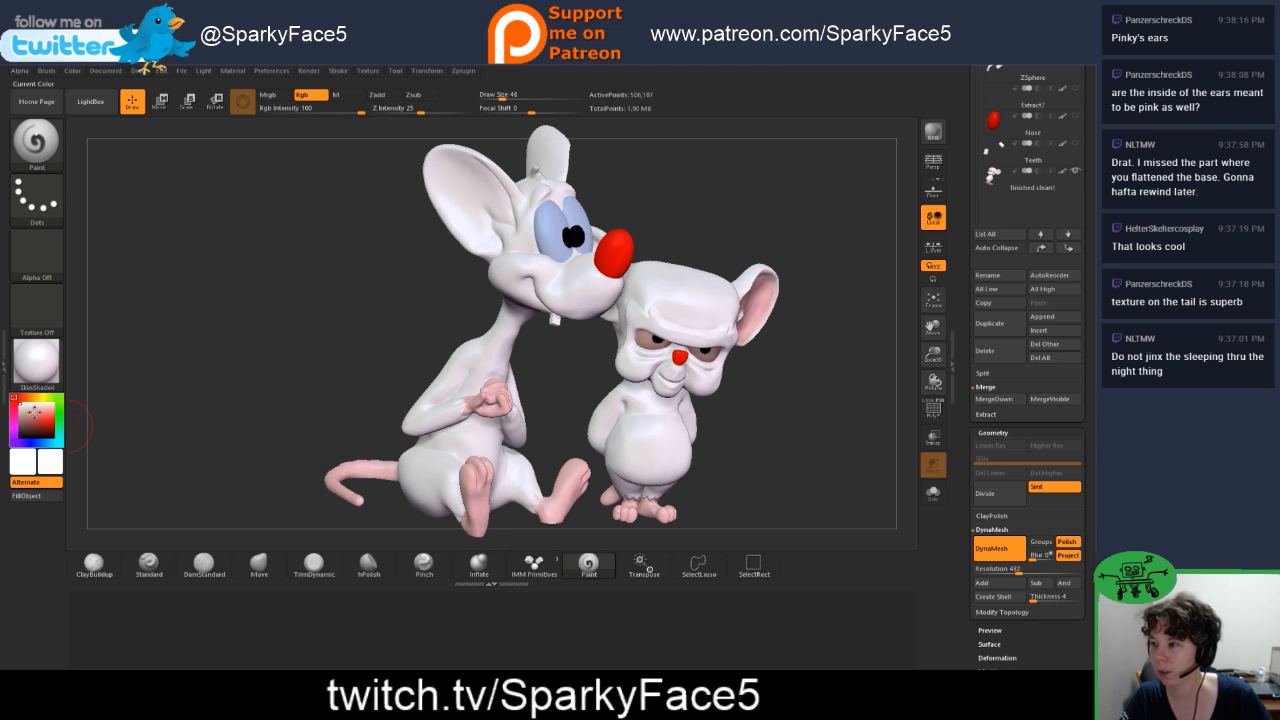
{"action": "left_click", "coordinate": [47, 405]}
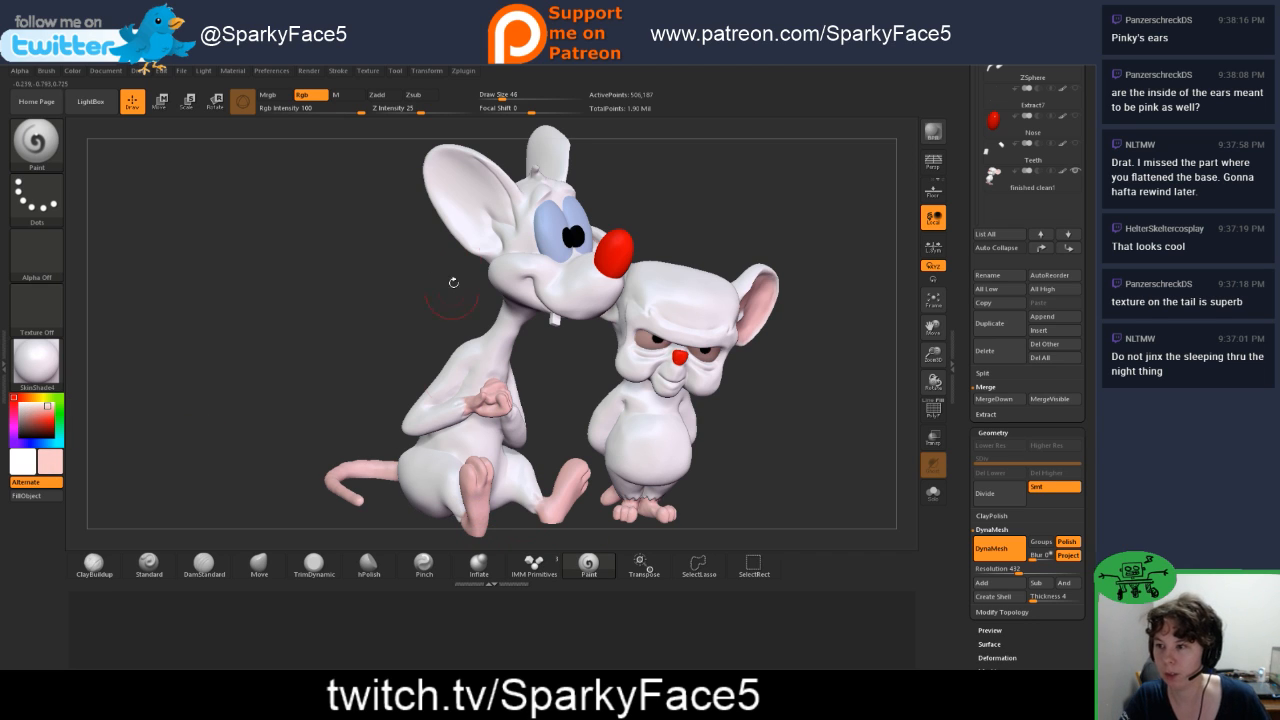
{"action": "mouse_move", "coordinate": [454, 186]}
{"action": "left_mouse_down"}
{"action": "mouse_move", "coordinate": [448, 202]}
{"action": "mouse_move", "coordinate": [450, 160]}
{"action": "mouse_move", "coordinate": [499, 205]}
{"action": "mouse_move", "coordinate": [466, 212]}
{"action": "mouse_move", "coordinate": [475, 233]}
{"action": "left_mouse_up"}
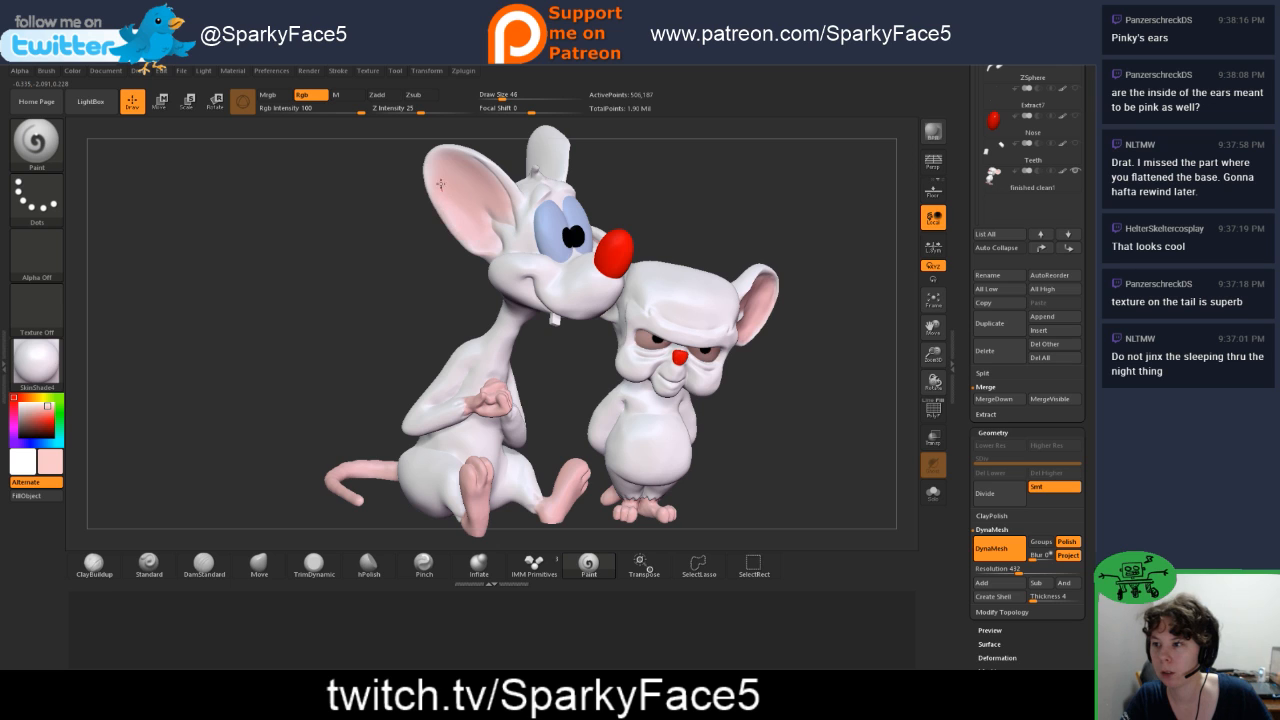
{"action": "right_click_drag", "start_coordinate": [519, 226], "coordinate": [554, 199]}
{"action": "mouse_move", "coordinate": [554, 199]}
{"action": "left_mouse_down"}
{"action": "mouse_move", "coordinate": [588, 149]}
{"action": "mouse_move", "coordinate": [604, 172]}
{"action": "mouse_move", "coordinate": [575, 205]}
{"action": "mouse_move", "coordinate": [572, 180]}
{"action": "mouse_move", "coordinate": [570, 222]}
{"action": "left_mouse_up"}
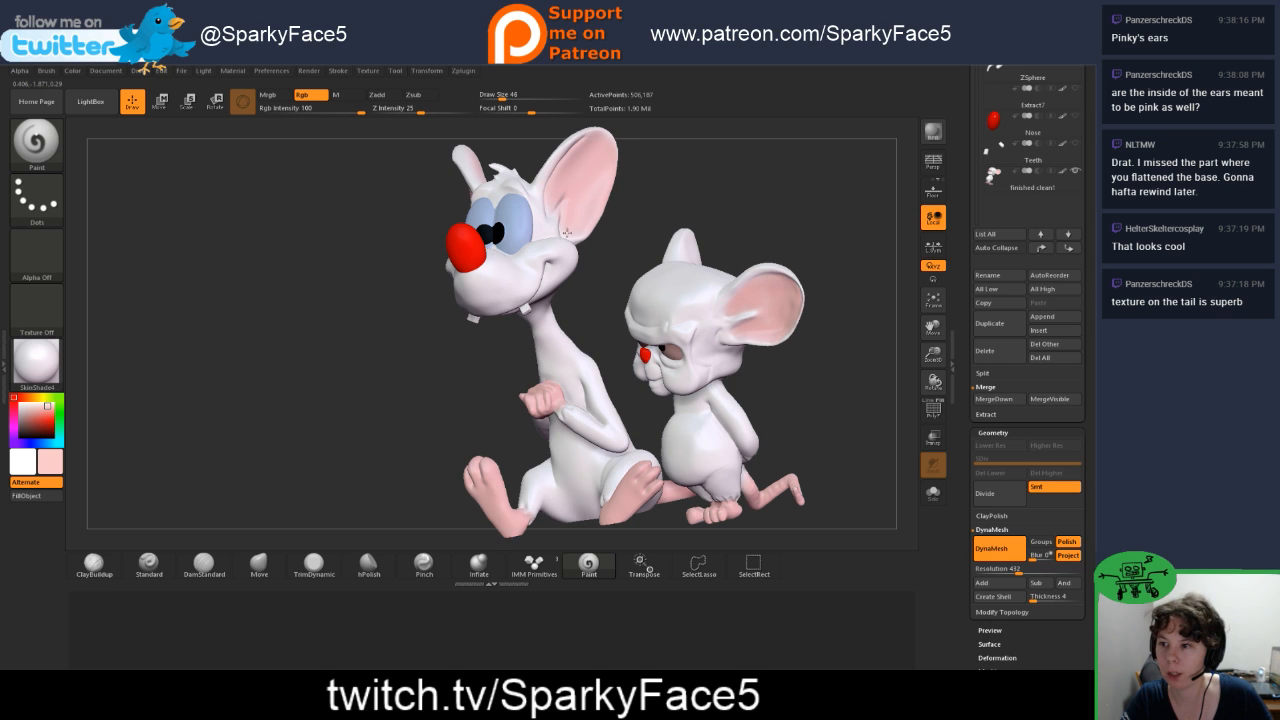
Step: Examine both characters together from the front to compare Pinky's pink inner ears with Brain's
{"action": "left_click_drag", "start_coordinate": [662, 191], "coordinate": [760, 210]}
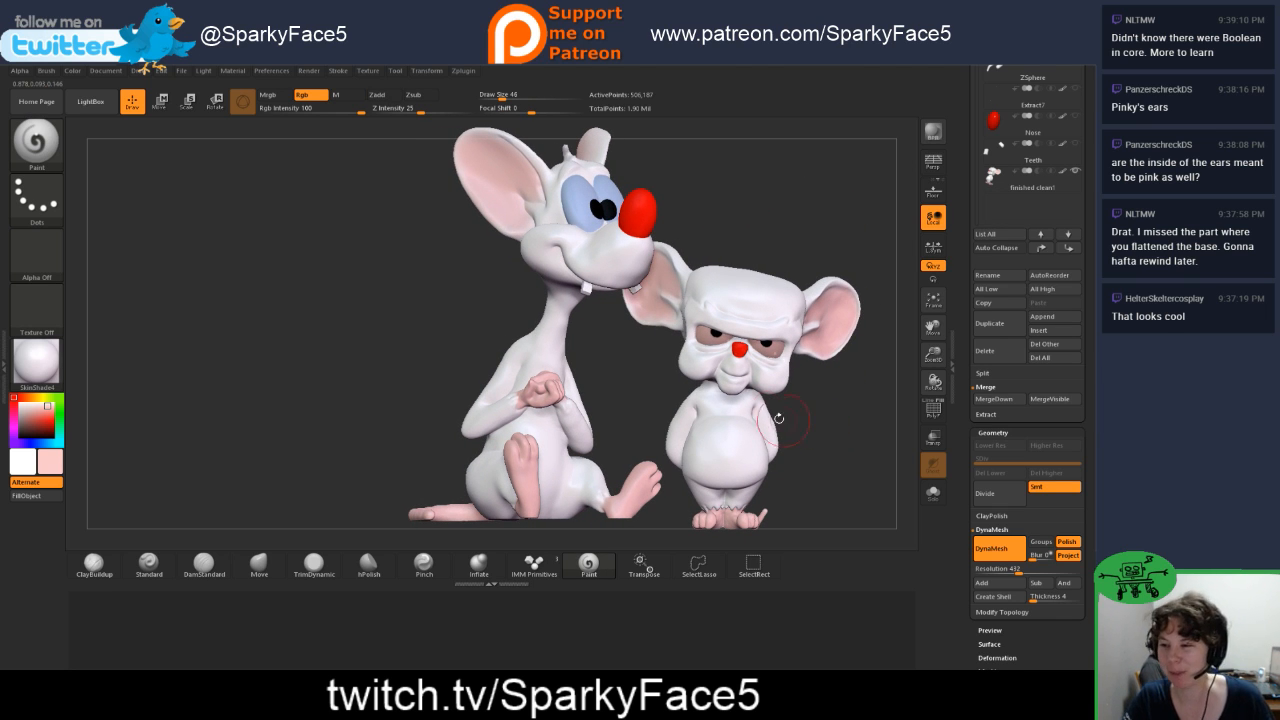
{"action": "mouse_move", "coordinate": [417, 423]}
{"action": "left_mouse_down"}
{"action": "mouse_move", "coordinate": [525, 415]}
{"action": "mouse_move", "coordinate": [399, 424]}
{"action": "left_mouse_up"}
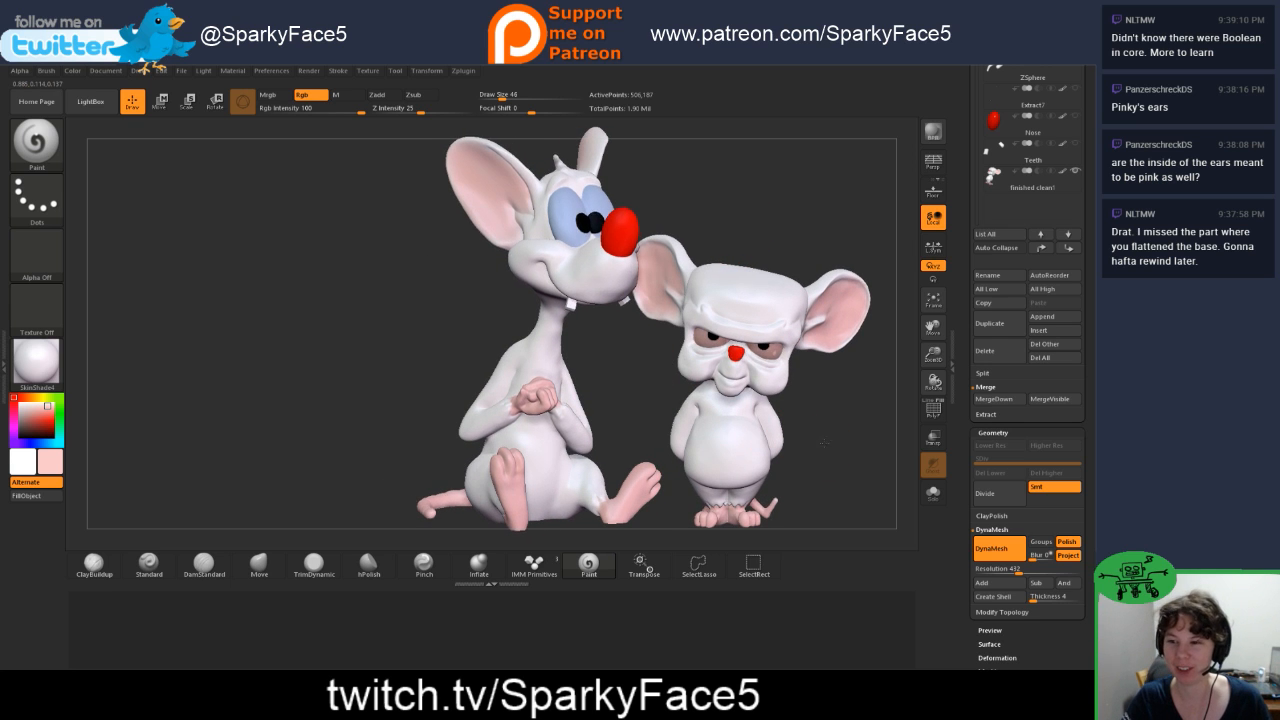
{"action": "left_click_drag", "start_coordinate": [823, 441], "coordinate": [820, 430]}
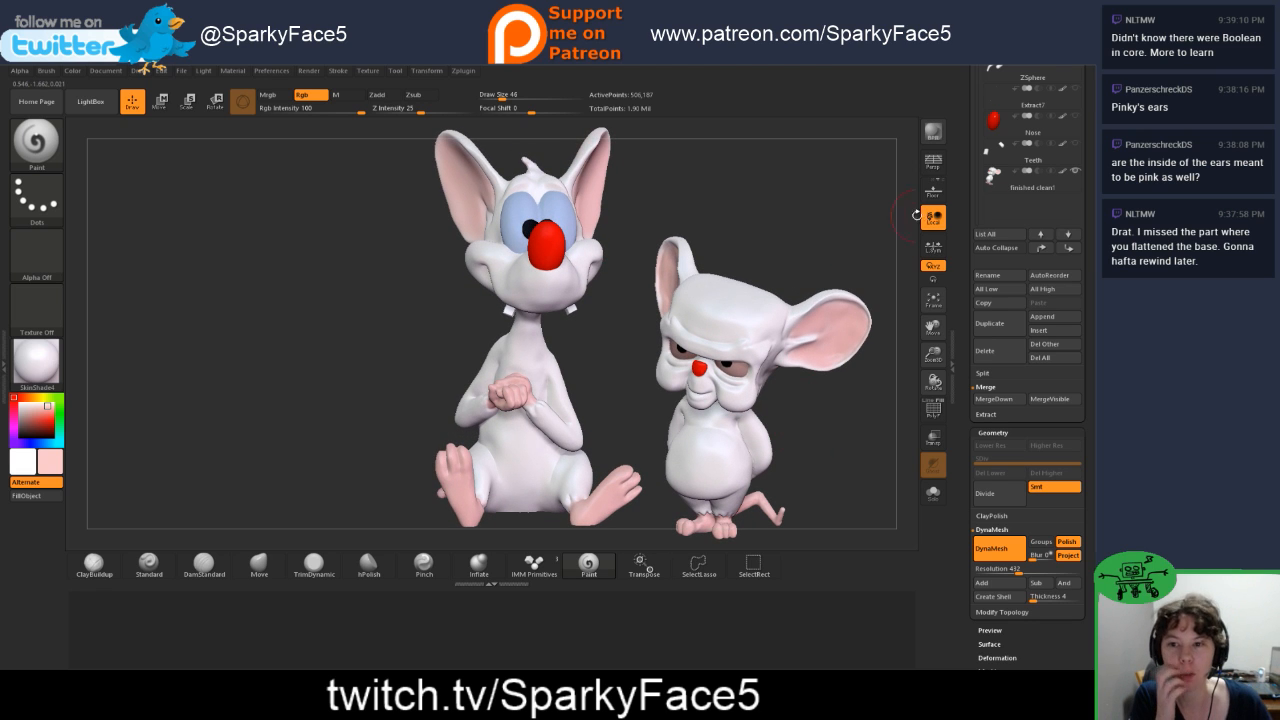
Step: Examine the Boolean operation options on the Pinky body and eye subtools
{"action": "scroll", "coordinate": [1000, 300], "scroll_direction": "up", "scroll_amount": 5}
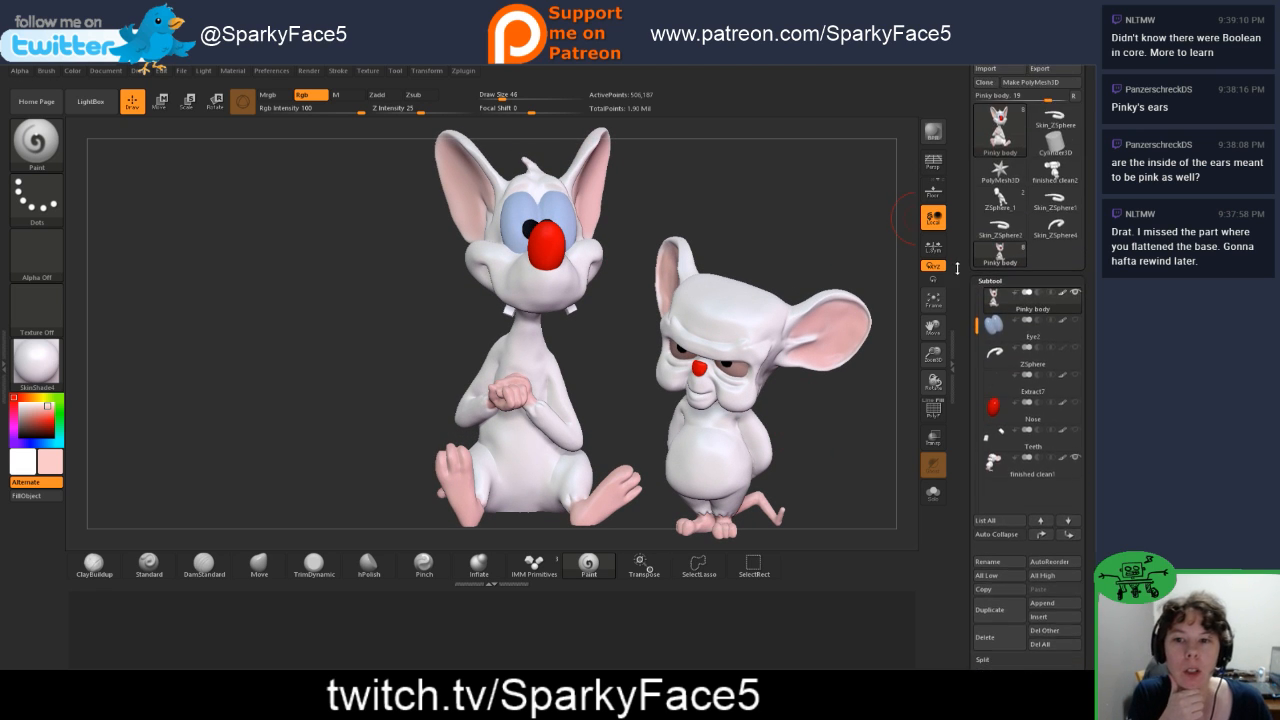
{"action": "left_click", "coordinate": [1027, 290]}
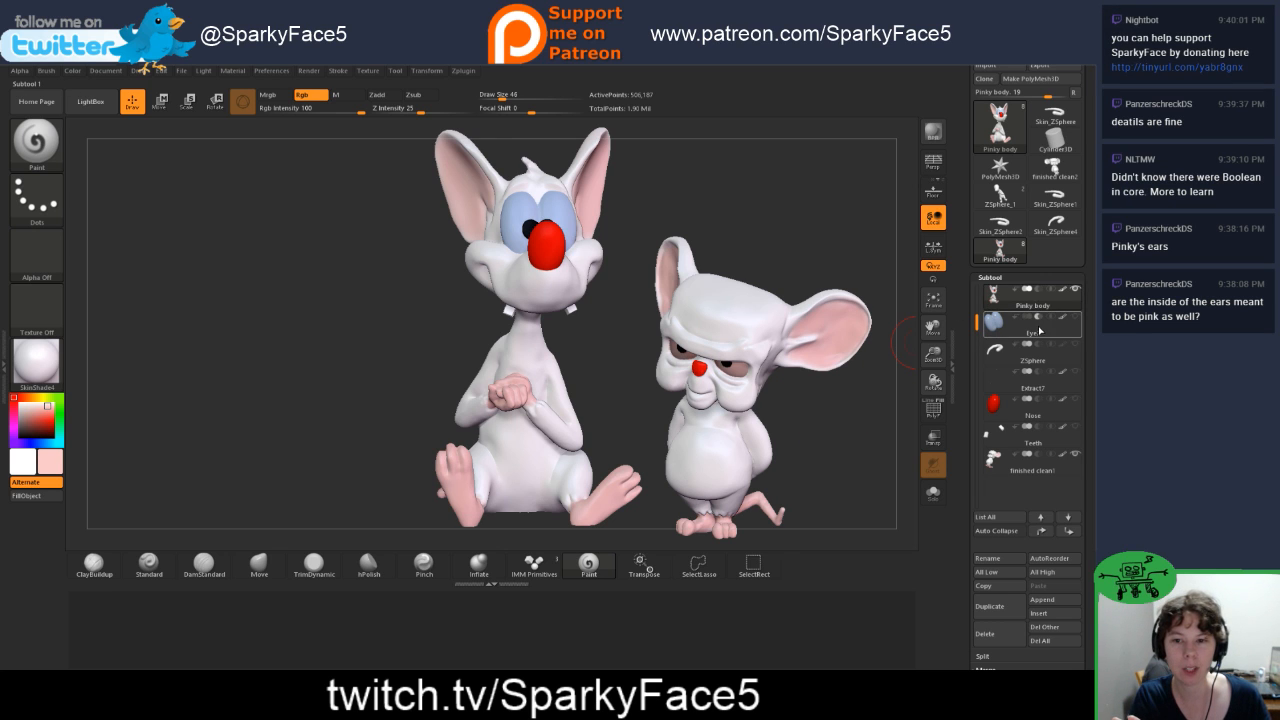
{"action": "mouse_move", "coordinate": [1038, 325]}
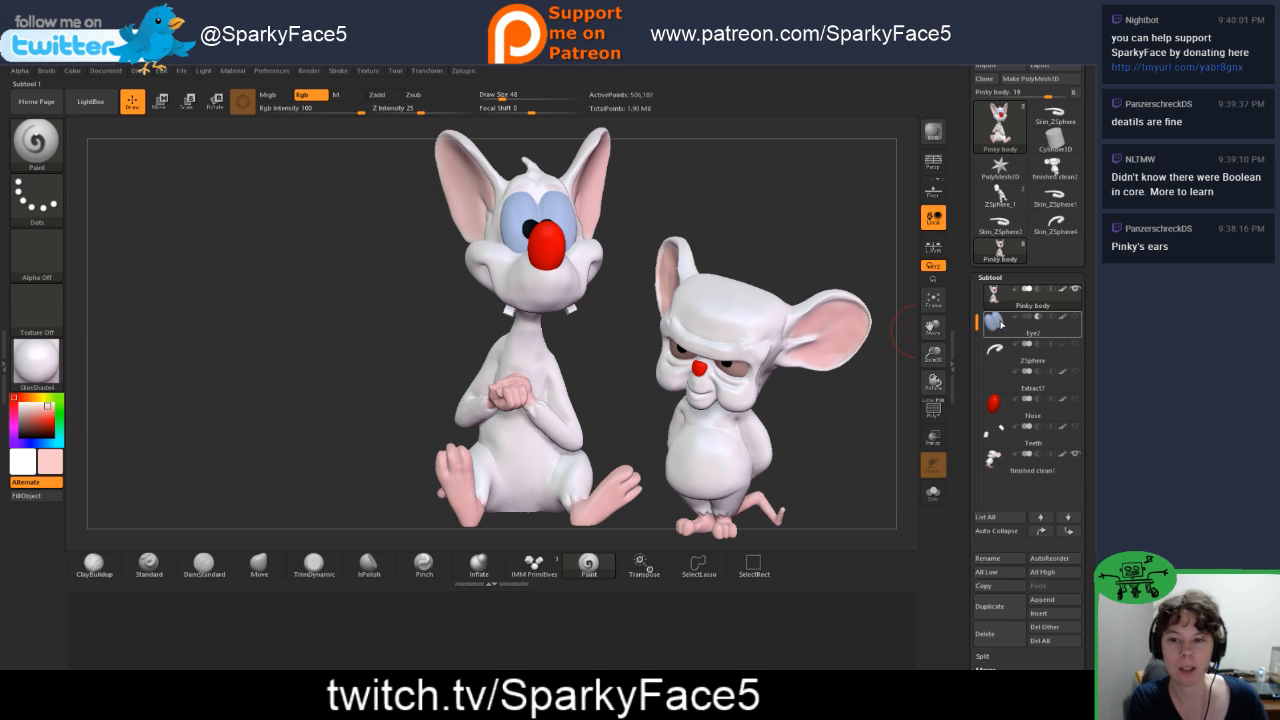
{"action": "mouse_move", "coordinate": [997, 325]}
{"action": "mouse_move", "coordinate": [1013, 297]}
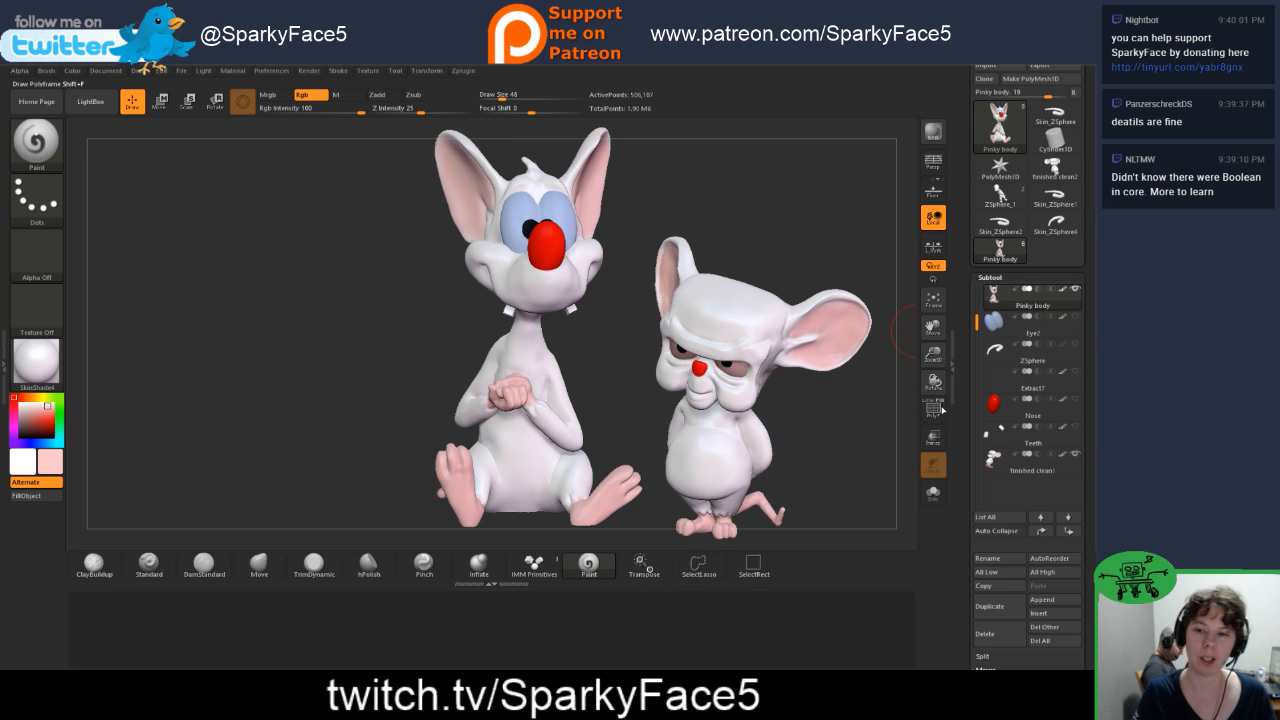
Step: Set the Paint brush's draw size to 33, sample white from Pinky's body and paint the backs of his ears white
{"action": "left_click_drag", "start_coordinate": [397, 411], "coordinate": [392, 405]}
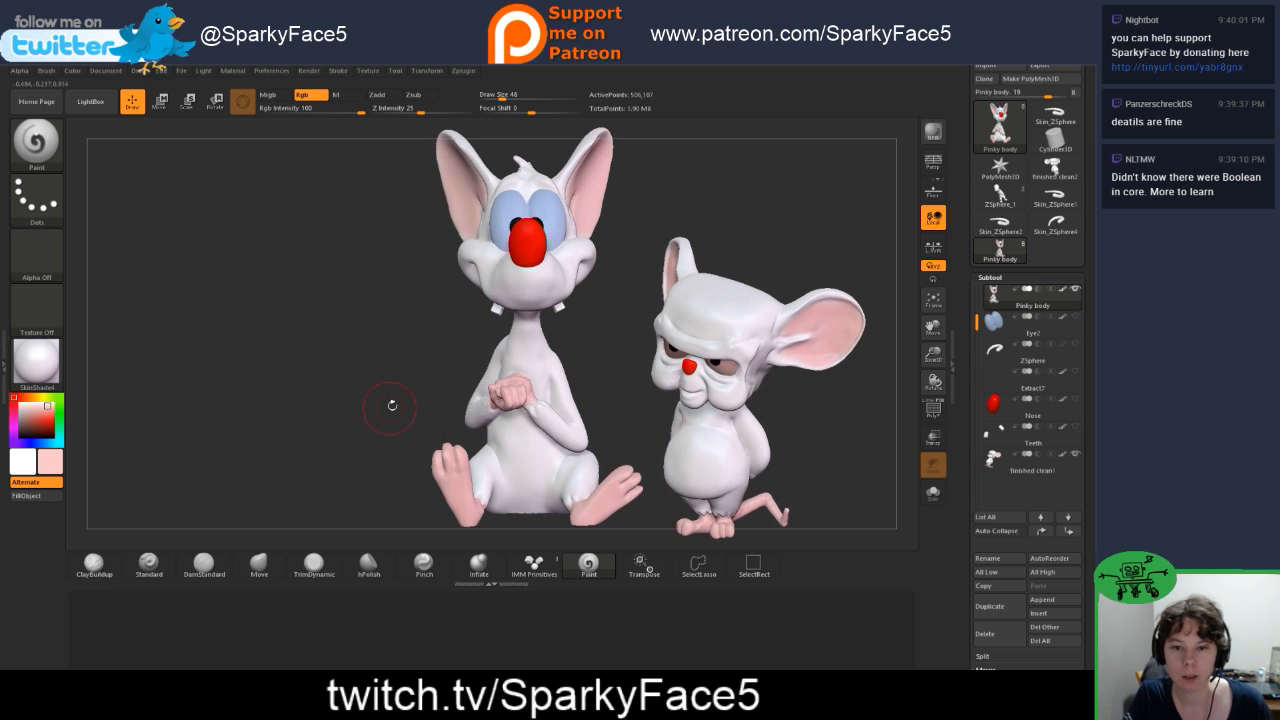
{"action": "left_click_drag", "start_coordinate": [382, 356], "coordinate": [350, 348]}
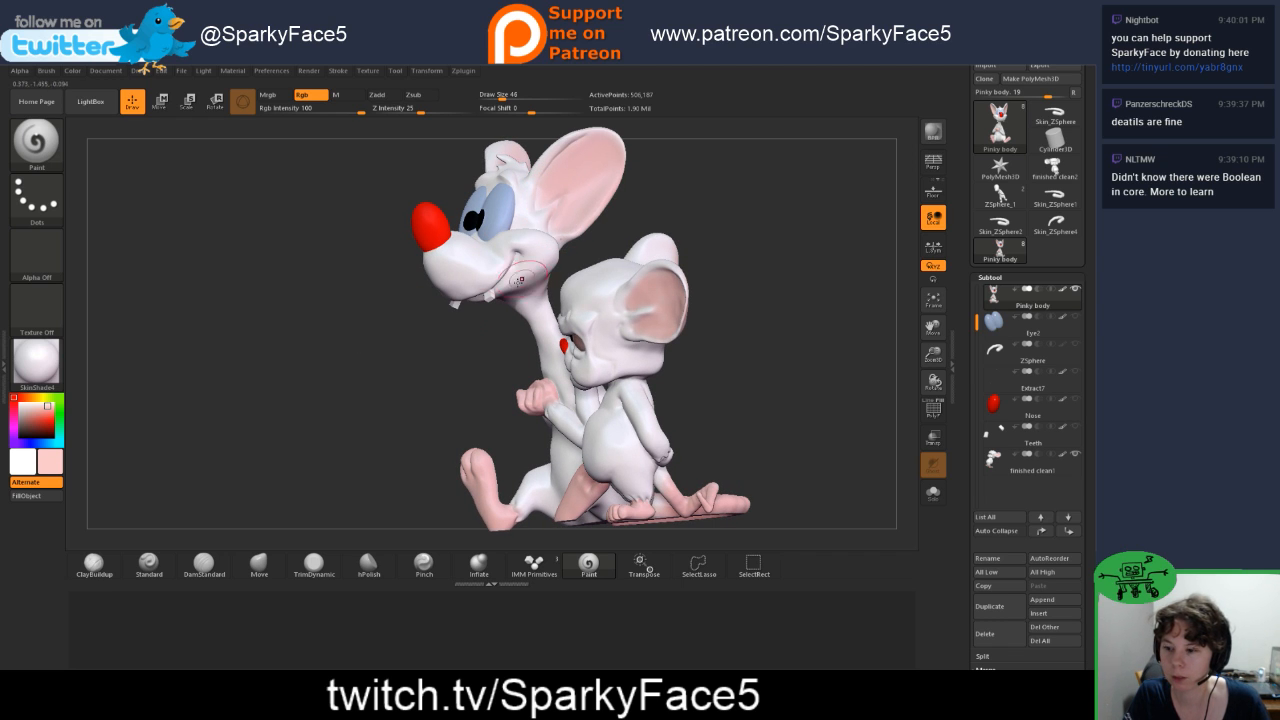
{"action": "key", "text": "shift"}
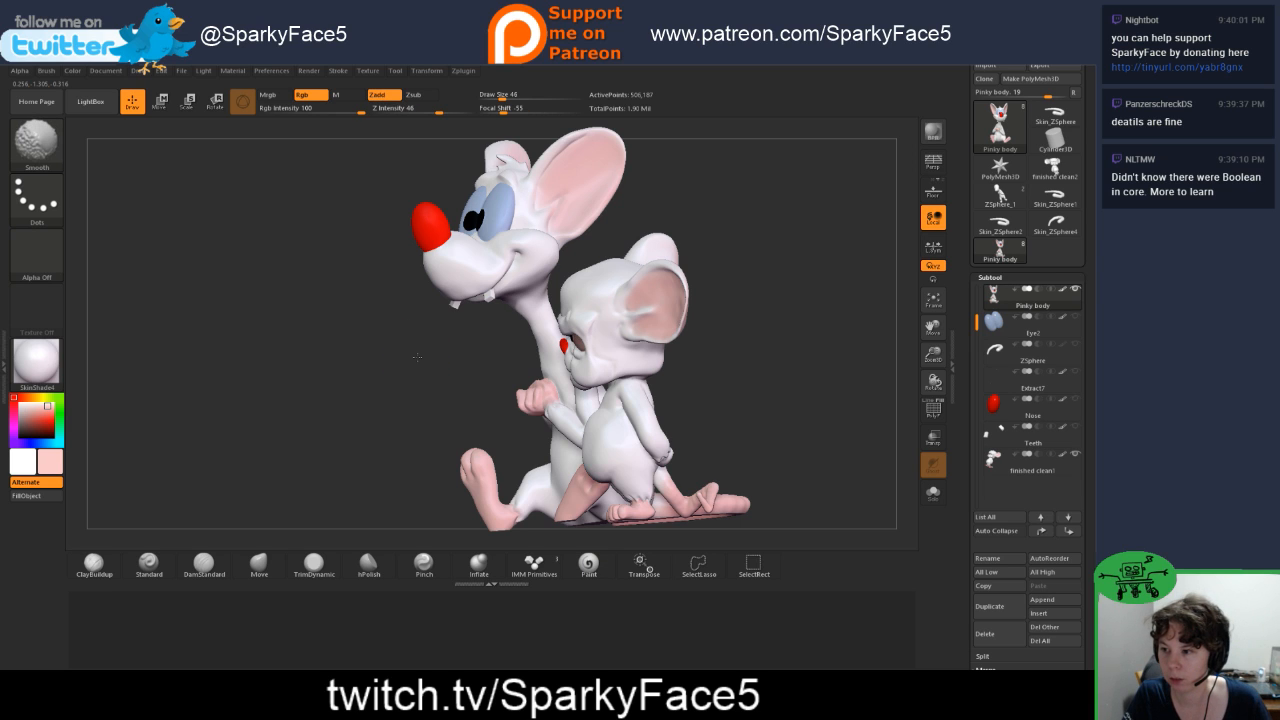
{"action": "key", "text": "space"}
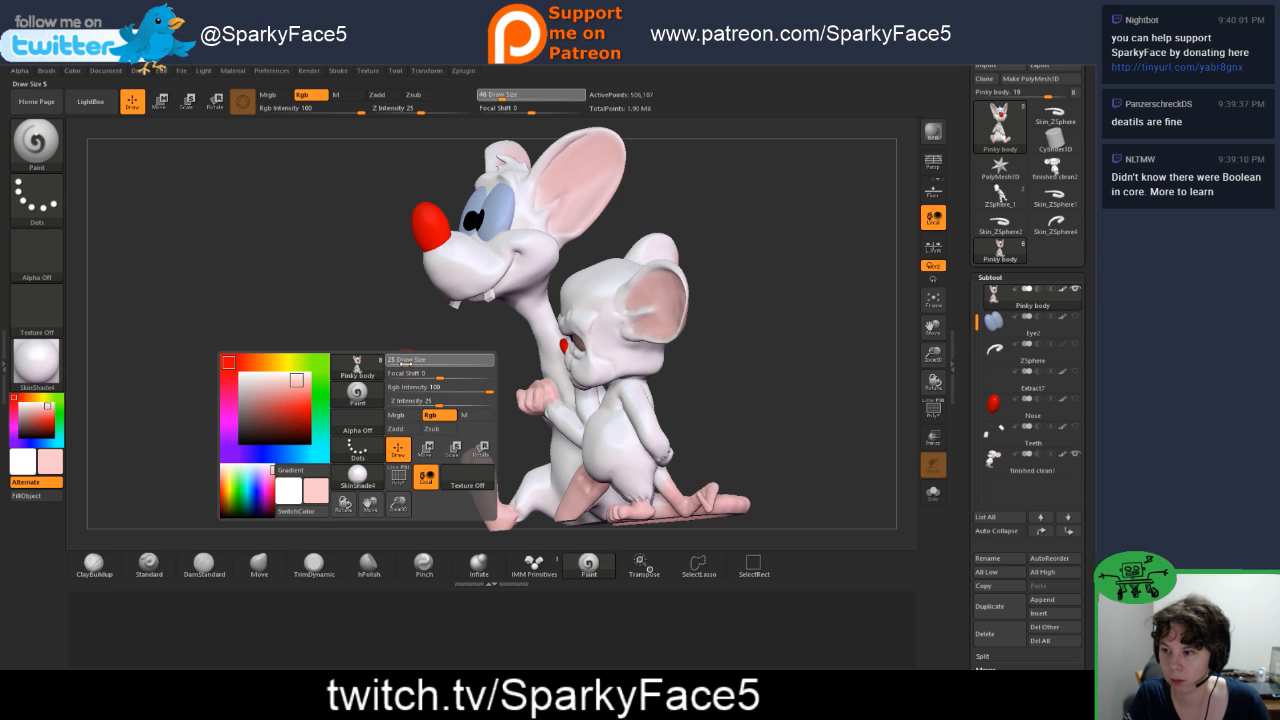
{"action": "left_click_drag", "start_coordinate": [405, 363], "coordinate": [427, 365]}
{"action": "left_click_drag", "start_coordinate": [42, 412], "coordinate": [517, 268]}
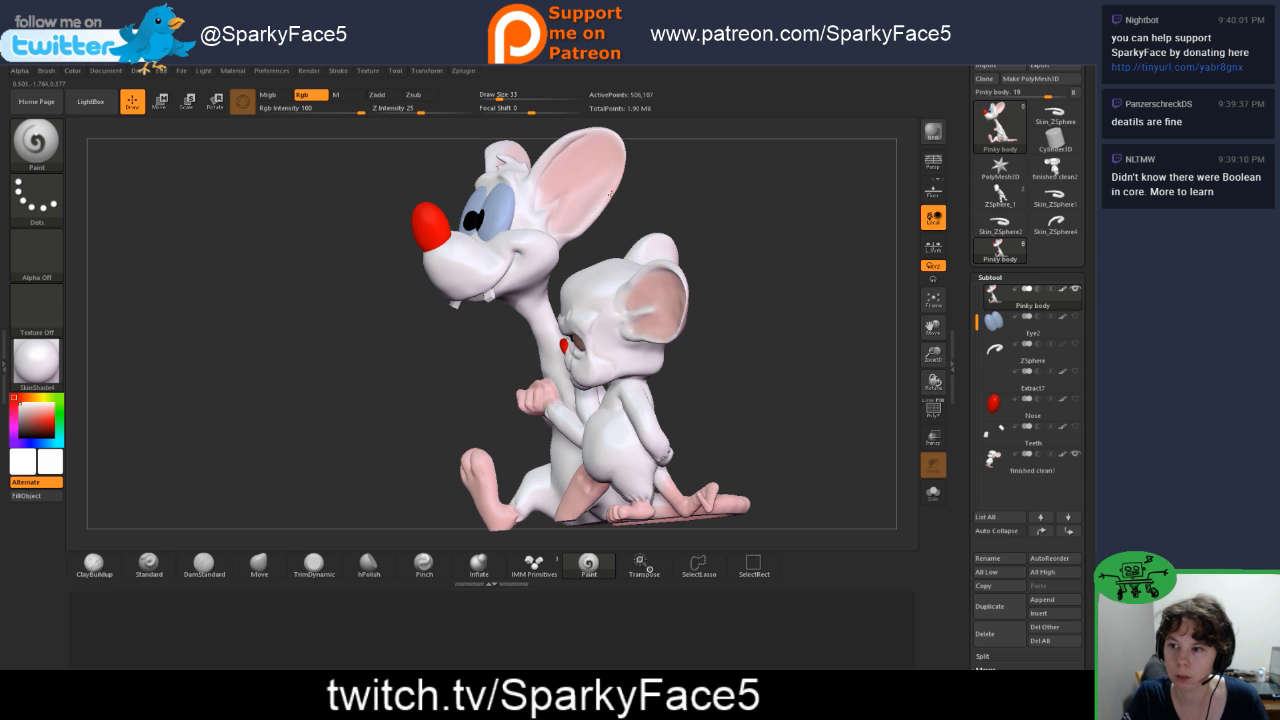
{"action": "left_click_drag", "start_coordinate": [647, 193], "coordinate": [390, 198]}
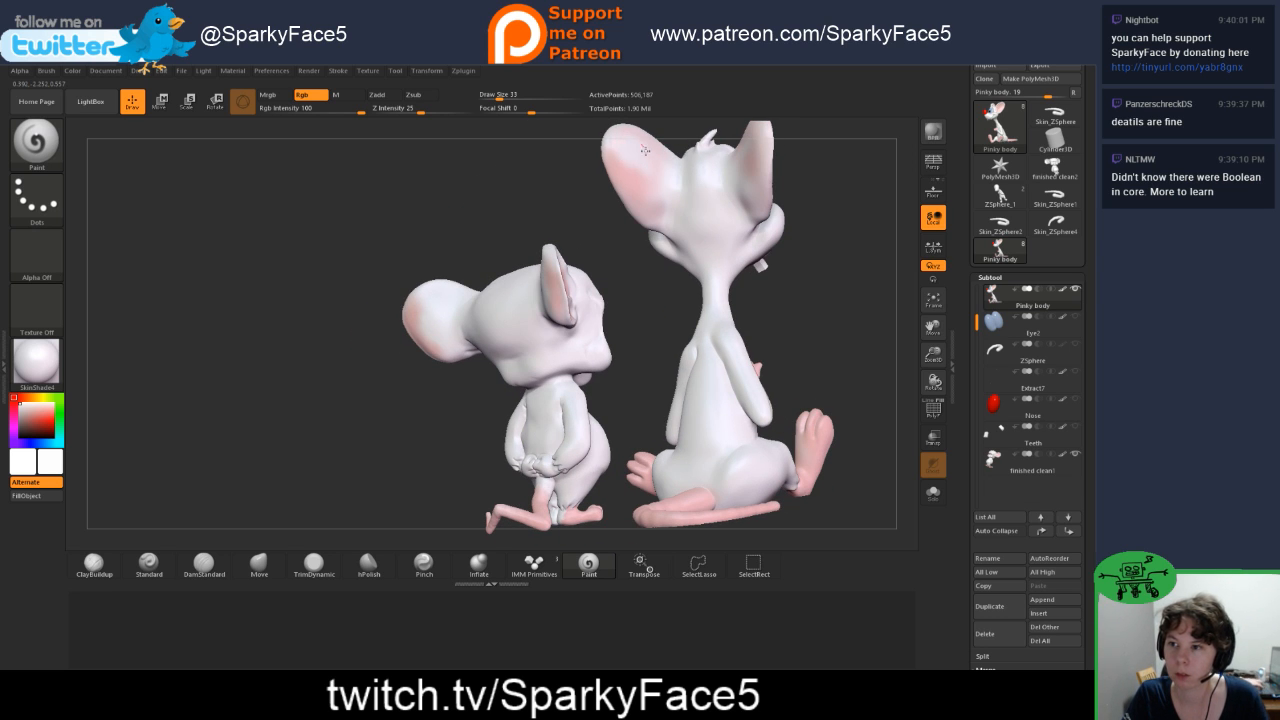
{"action": "mouse_move", "coordinate": [570, 178]}
{"action": "left_mouse_down"}
{"action": "mouse_move", "coordinate": [735, 184]}
{"action": "mouse_move", "coordinate": [575, 186]}
{"action": "mouse_move", "coordinate": [621, 172]}
{"action": "mouse_move", "coordinate": [651, 203]}
{"action": "left_mouse_up"}
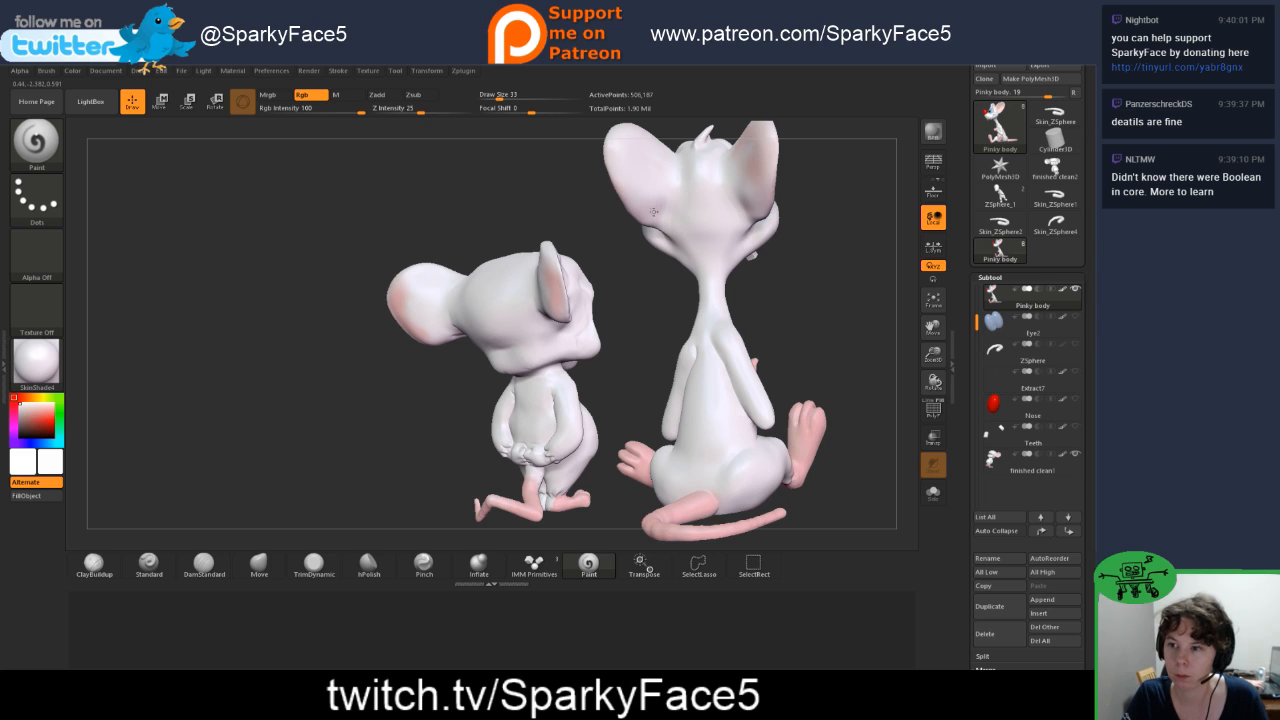
{"action": "left_click_drag", "start_coordinate": [762, 264], "coordinate": [836, 258]}
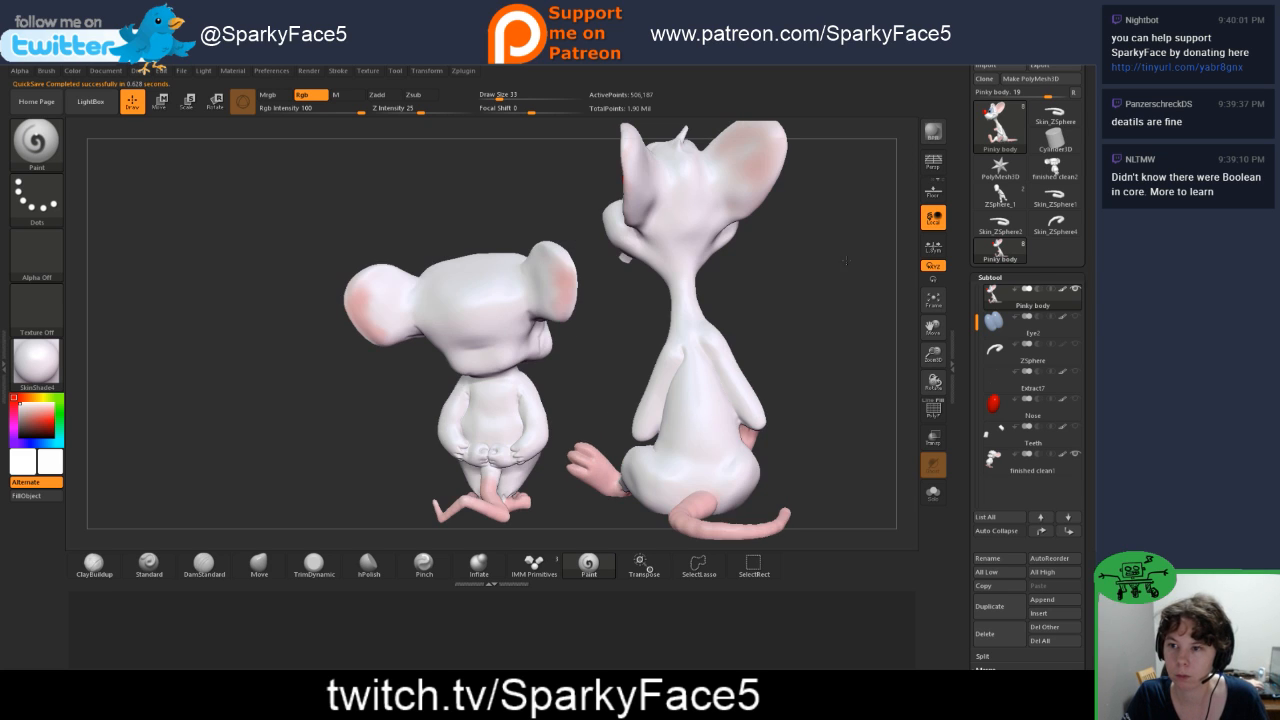
{"action": "mouse_move", "coordinate": [762, 151]}
{"action": "left_mouse_down"}
{"action": "mouse_move", "coordinate": [772, 136]}
{"action": "mouse_move", "coordinate": [721, 136]}
{"action": "left_mouse_up"}
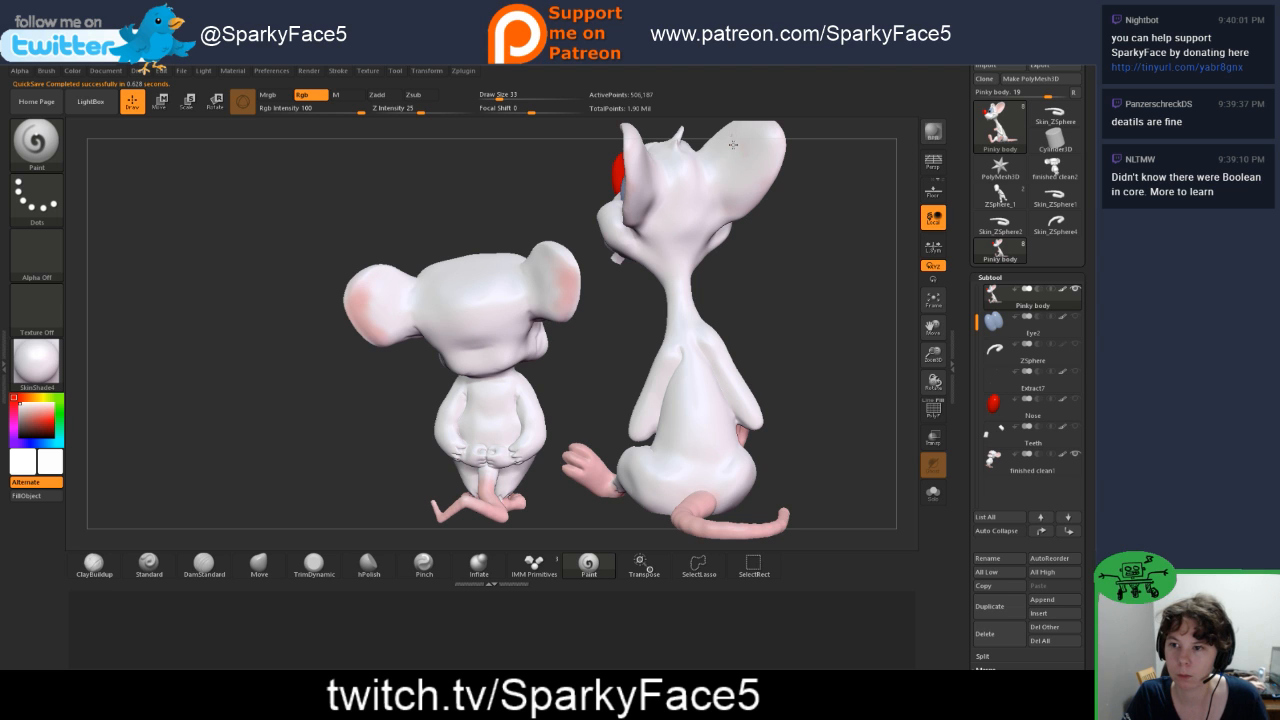
Step: Sample the light pink of Brain's inner ear as the painting colour and check Pinky's ears from the side and front
{"action": "left_click_drag", "start_coordinate": [850, 208], "coordinate": [739, 202]}
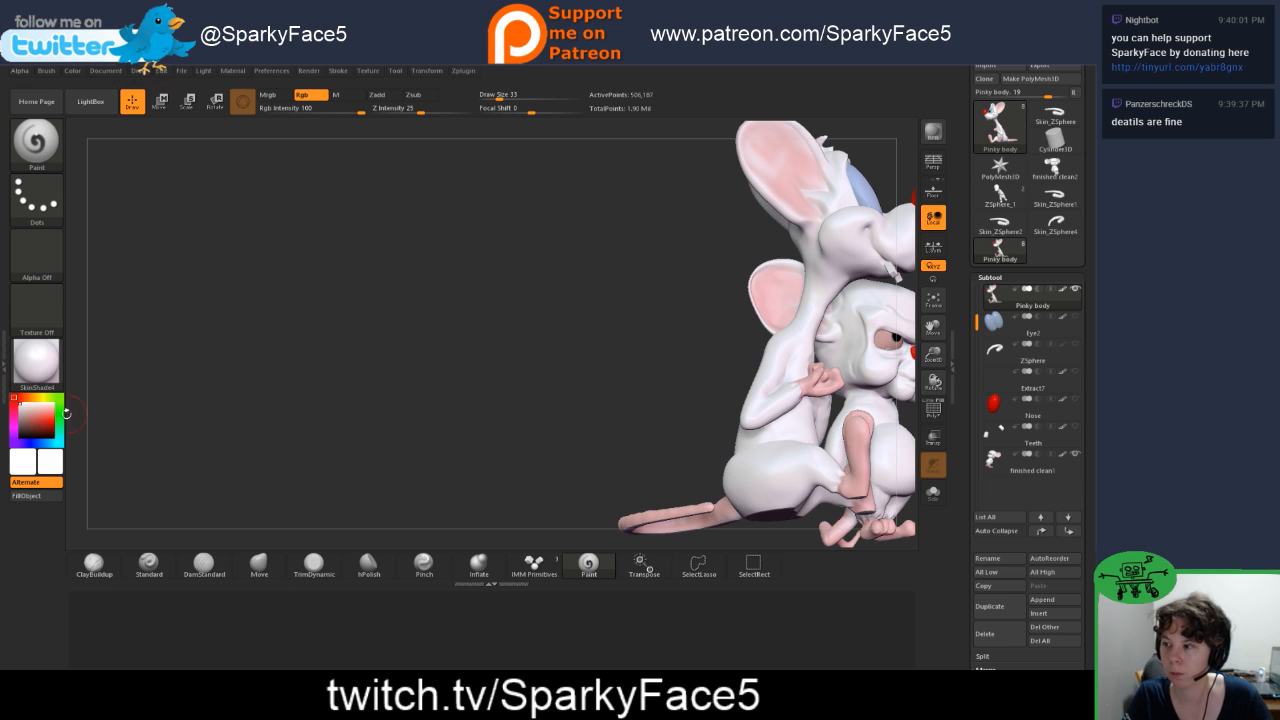
{"action": "left_click_drag", "start_coordinate": [36, 422], "coordinate": [778, 294]}
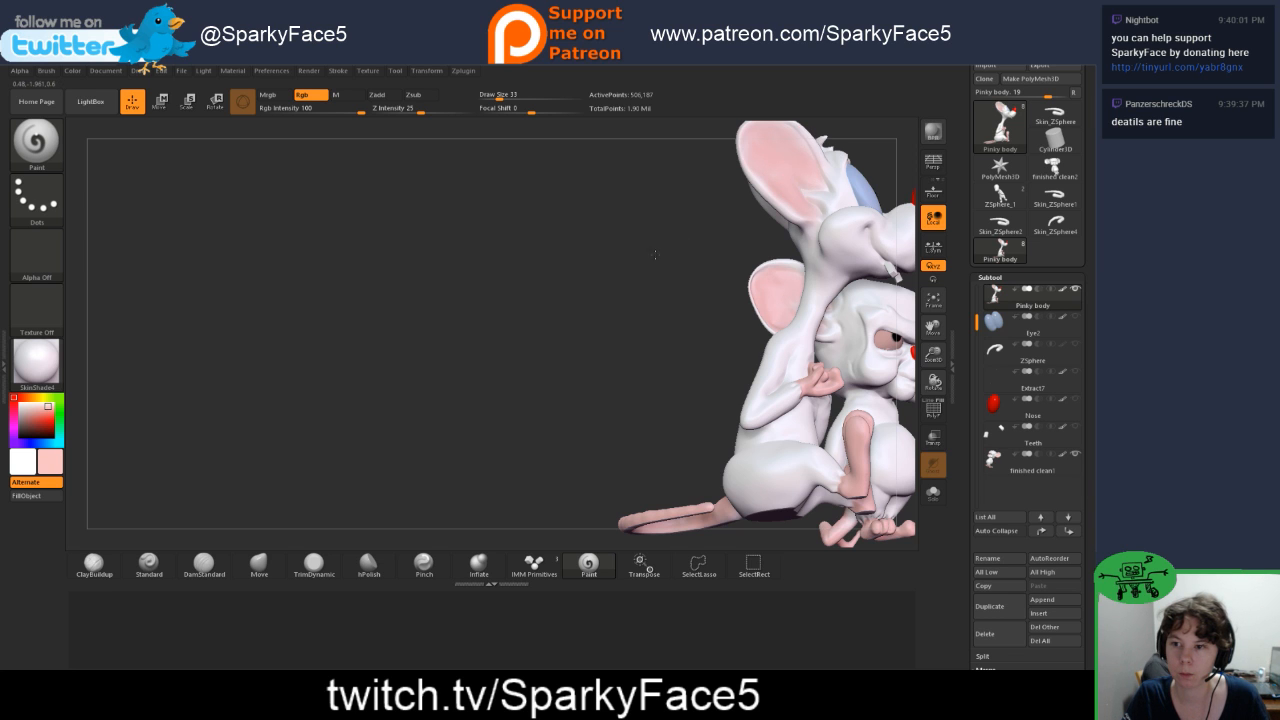
{"action": "mouse_move", "coordinate": [660, 270]}
{"action": "left_mouse_down"}
{"action": "mouse_move", "coordinate": [598, 271]}
{"action": "mouse_move", "coordinate": [775, 275]}
{"action": "mouse_move", "coordinate": [700, 323]}
{"action": "mouse_move", "coordinate": [600, 349]}
{"action": "left_mouse_up"}
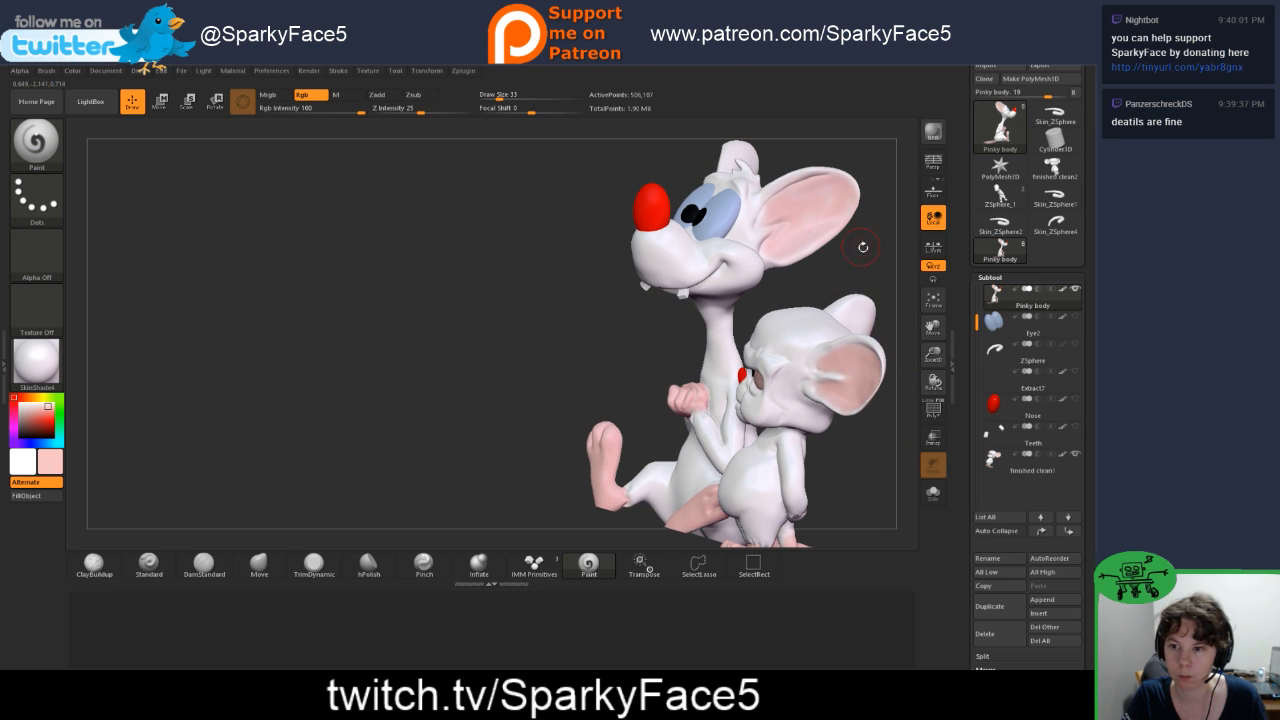
{"action": "left_click_drag", "start_coordinate": [863, 246], "coordinate": [830, 298]}
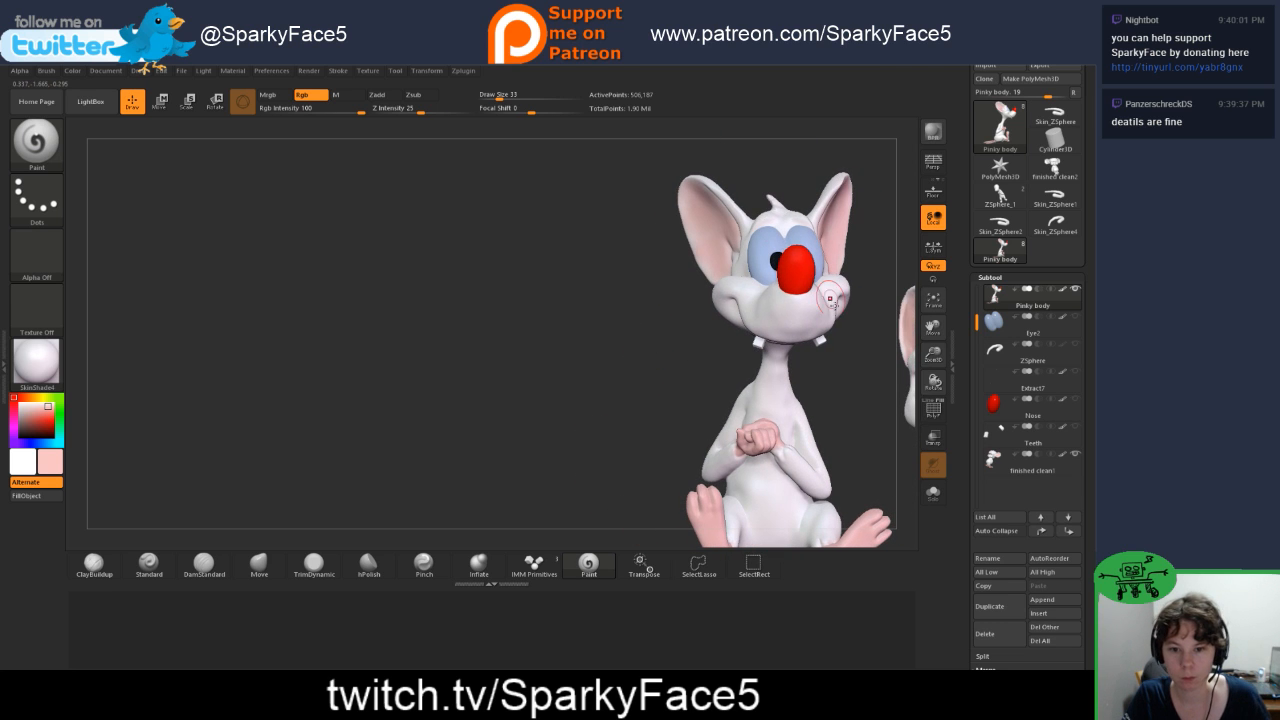
Step: Carve creases into the fur edges at both of Pinky's wrists with the DamStandard brush
{"action": "left_click_drag", "start_coordinate": [858, 436], "coordinate": [862, 369], "text": "alt"}
{"action": "left_click_drag", "start_coordinate": [805, 432], "coordinate": [873, 441], "text": "alt"}
{"action": "left_click_drag", "start_coordinate": [822, 478], "coordinate": [810, 314], "text": "alt"}
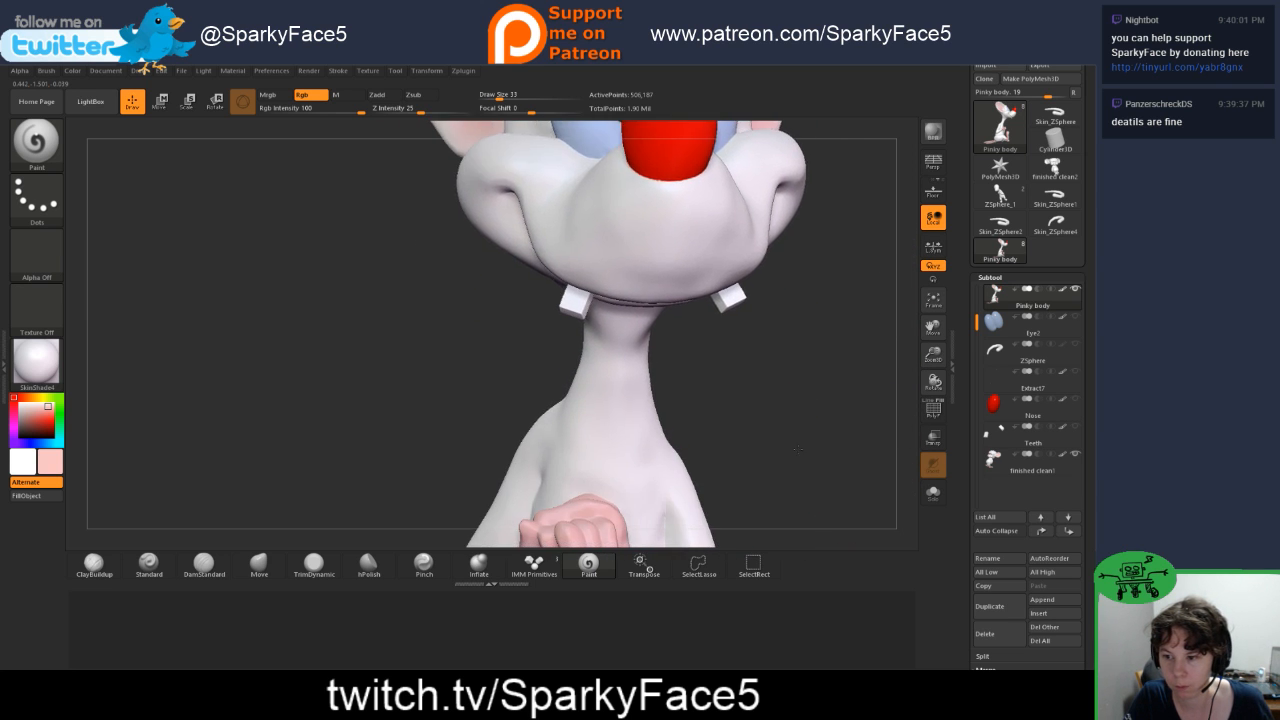
{"action": "left_click_drag", "start_coordinate": [805, 535], "coordinate": [789, 386], "text": "alt"}
{"action": "left_click_drag", "start_coordinate": [735, 439], "coordinate": [725, 411], "text": "alt"}
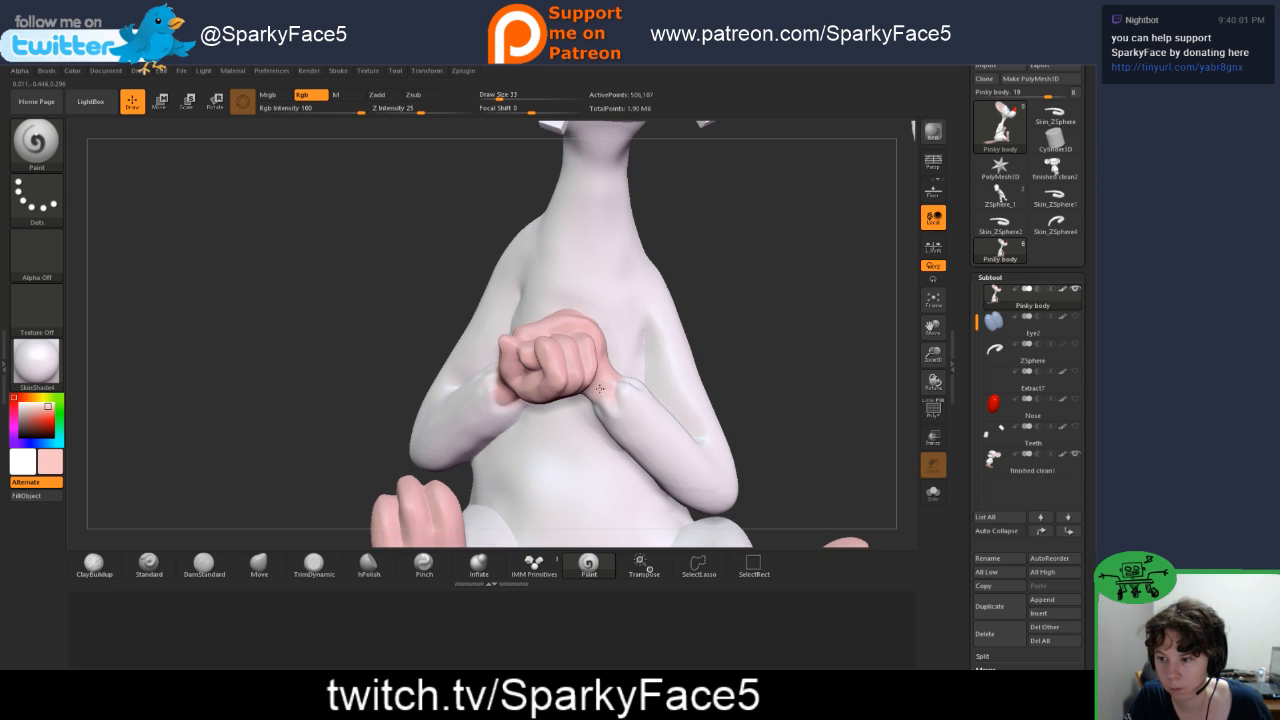
{"action": "left_click_drag", "start_coordinate": [749, 334], "coordinate": [651, 337]}
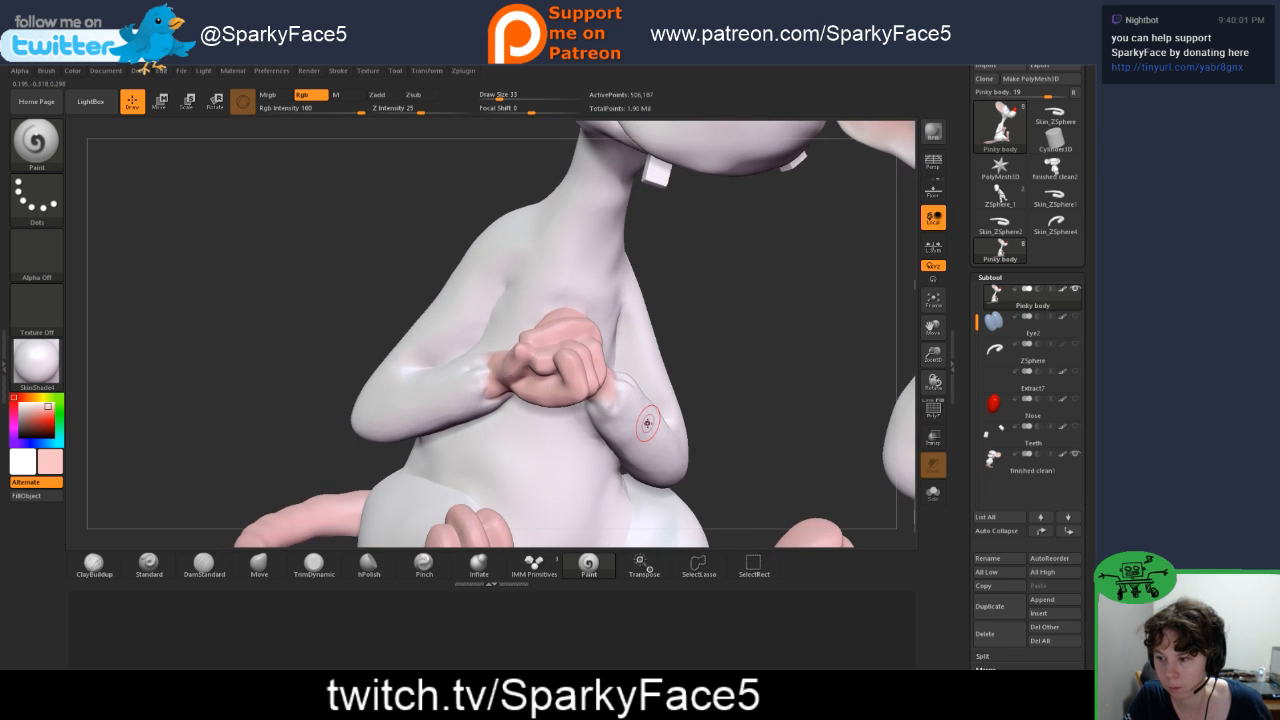
{"action": "left_click", "coordinate": [208, 575]}
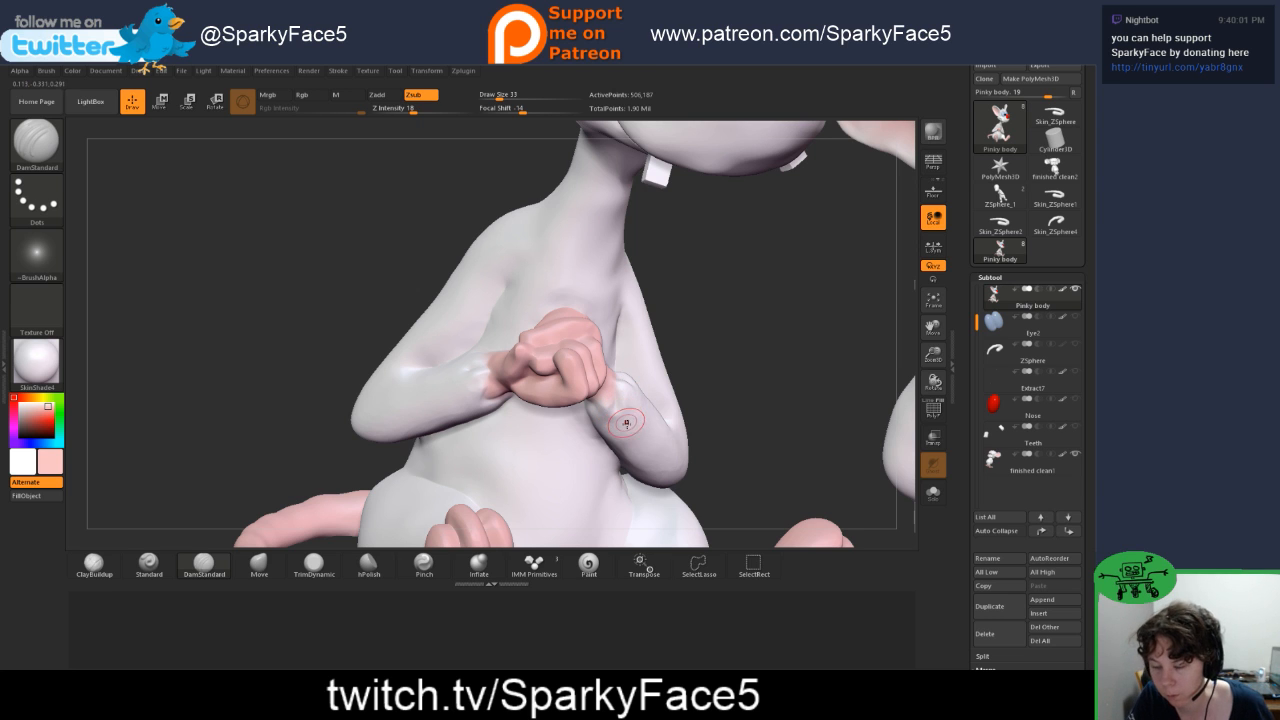
{"action": "left_click_drag", "start_coordinate": [708, 381], "coordinate": [614, 380]}
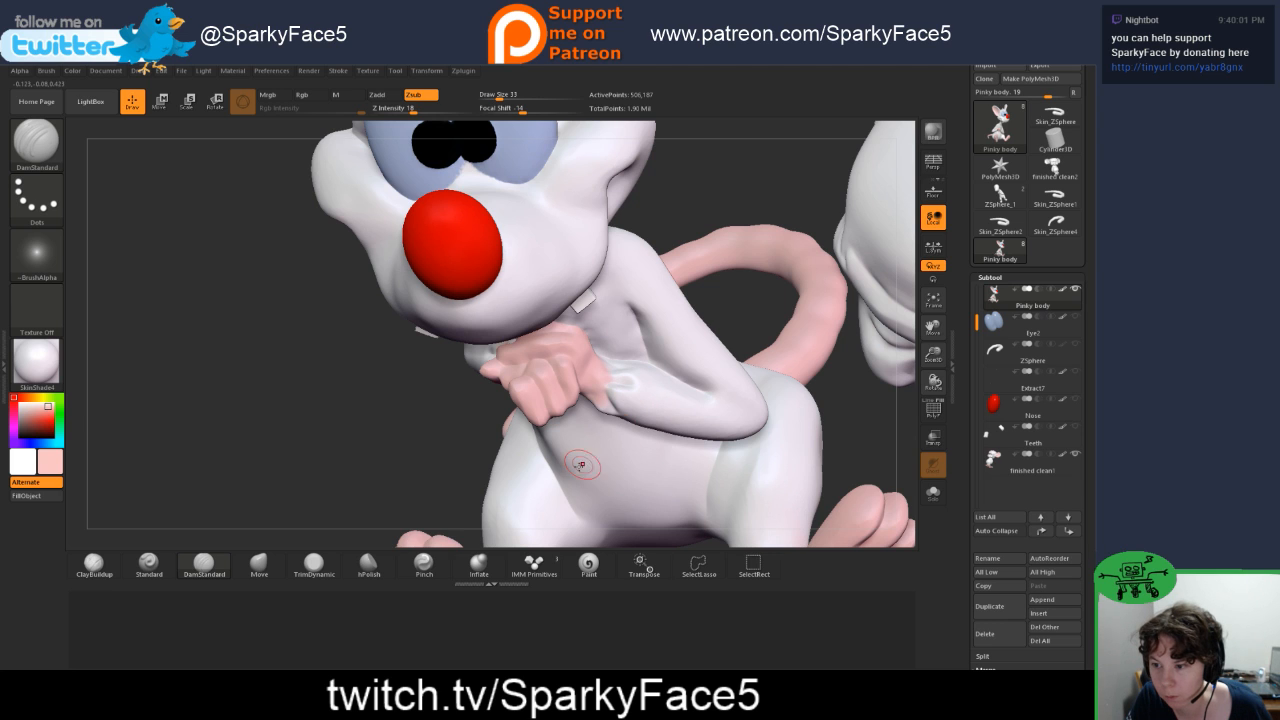
{"action": "mouse_move", "coordinate": [582, 464]}
{"action": "right_mouse_down"}
{"action": "mouse_move", "coordinate": [445, 429]}
{"action": "mouse_move", "coordinate": [480, 362]}
{"action": "right_mouse_up"}
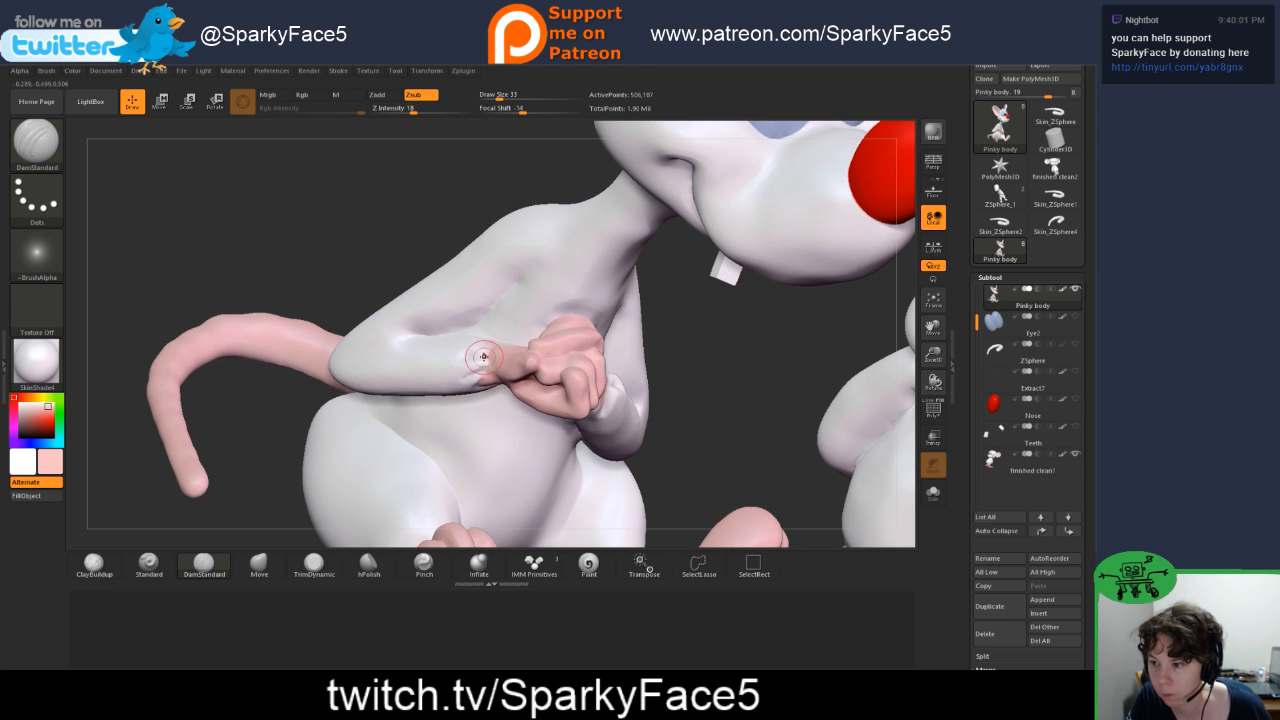
{"action": "left_click_drag", "start_coordinate": [426, 202], "coordinate": [436, 312]}
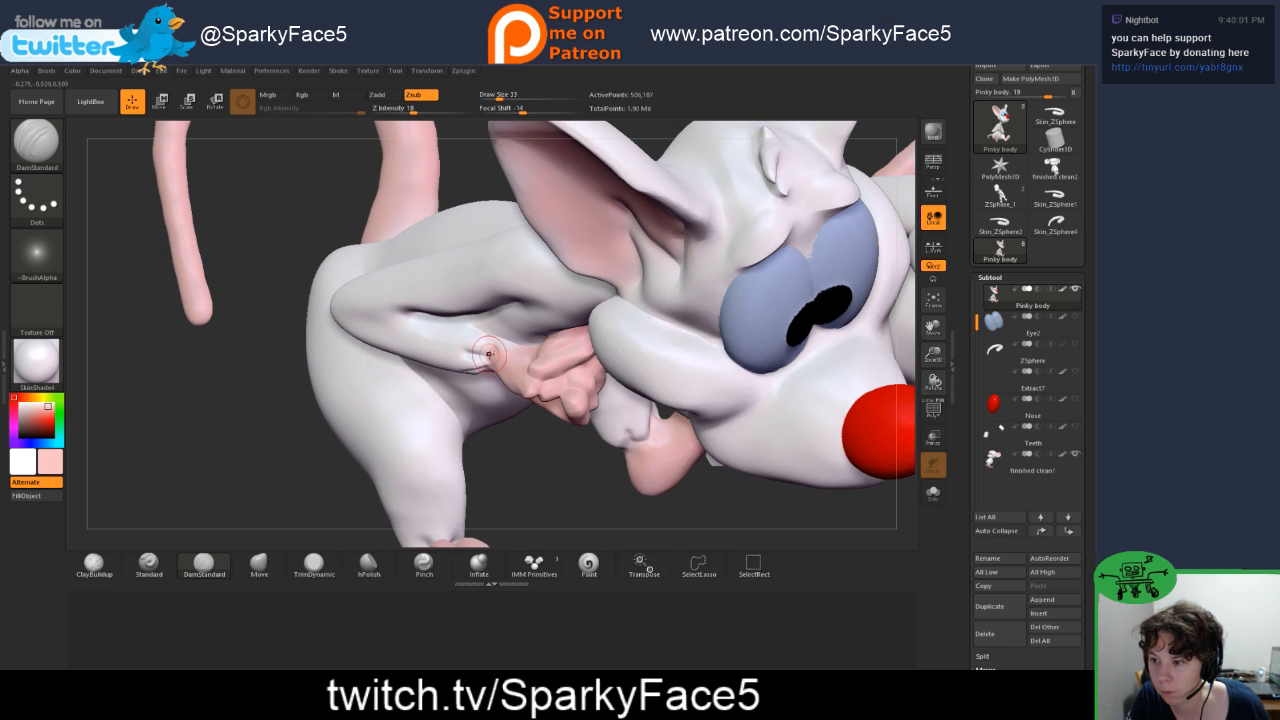
{"action": "mouse_move", "coordinate": [488, 443]}
{"action": "right_mouse_down"}
{"action": "mouse_move", "coordinate": [549, 461]}
{"action": "mouse_move", "coordinate": [535, 345]}
{"action": "mouse_move", "coordinate": [580, 395]}
{"action": "right_mouse_up"}
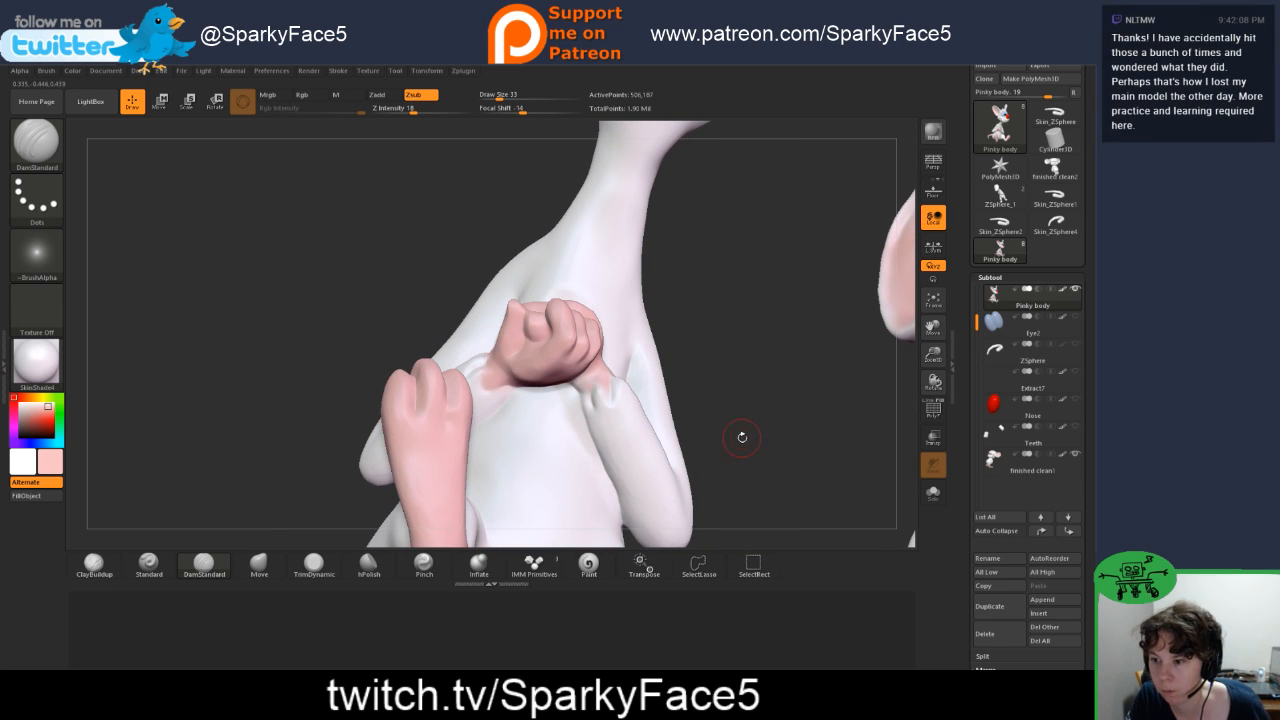
{"action": "right_click_drag", "start_coordinate": [740, 437], "coordinate": [731, 420]}
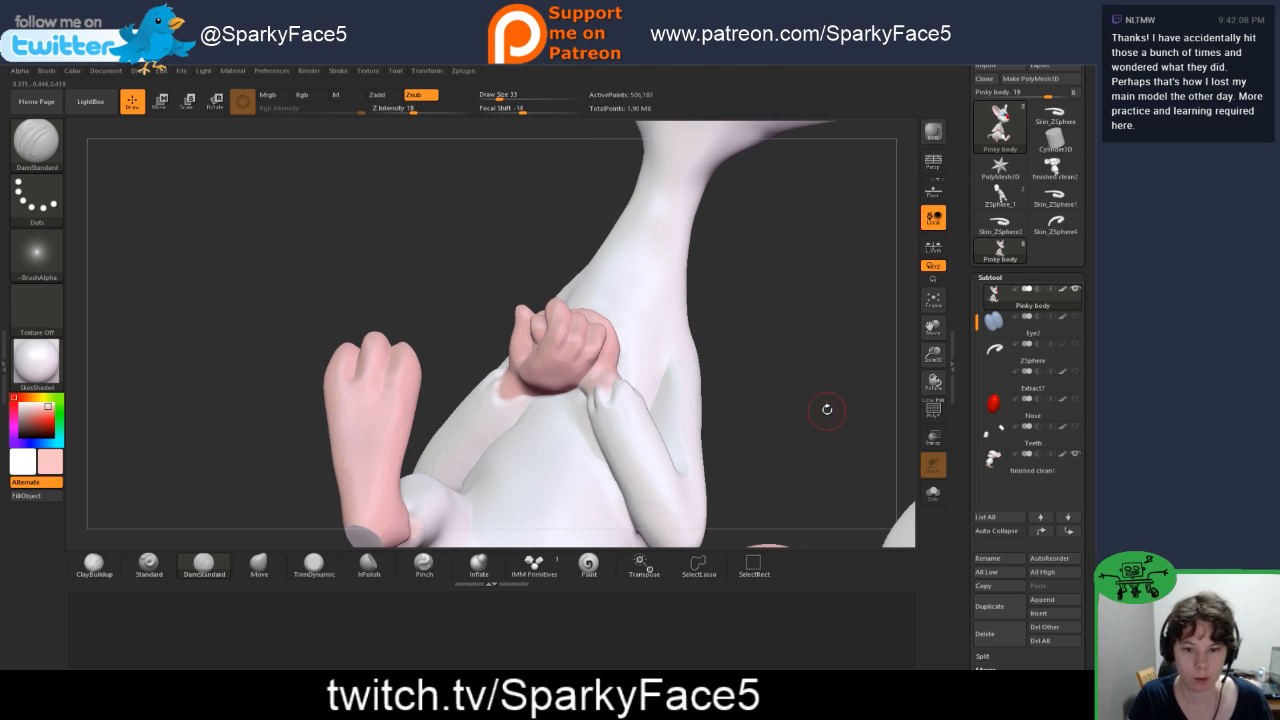
Step: Carve creases into the fur edges at Pinky's ankles where the white legs meet the pink feet
{"action": "right_click_drag", "start_coordinate": [816, 370], "coordinate": [620, 415]}
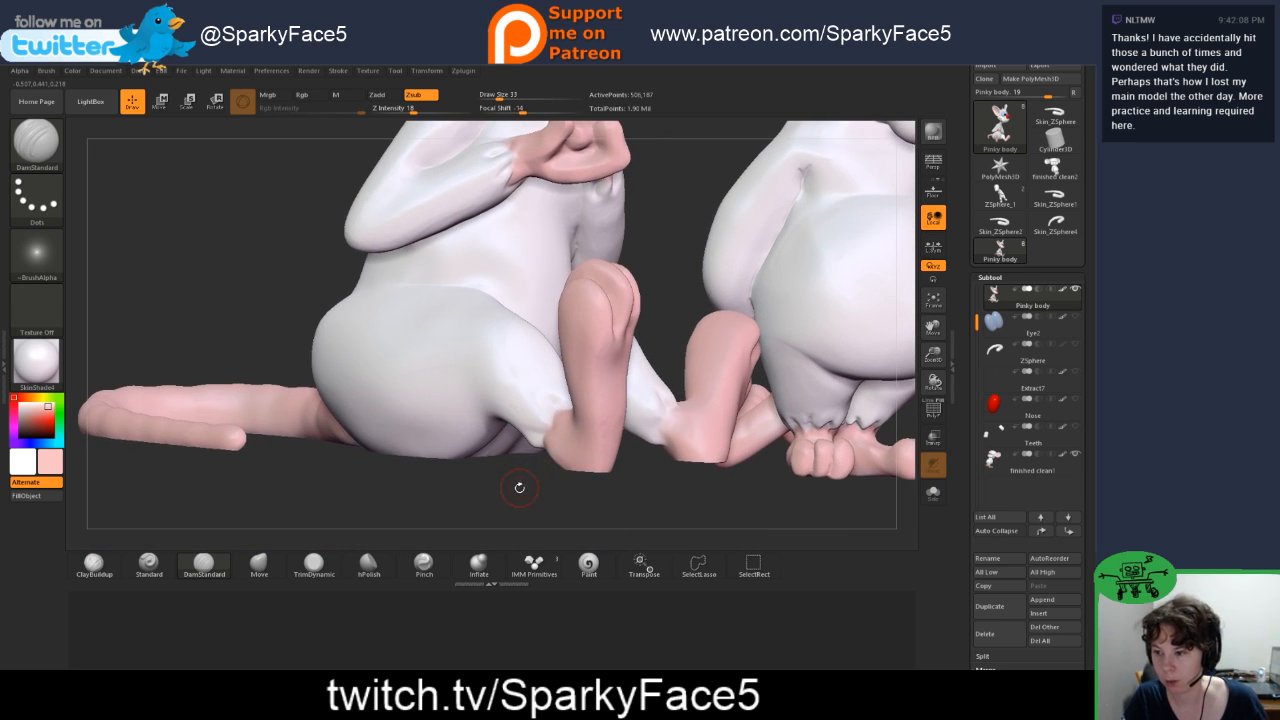
{"action": "right_click_drag", "start_coordinate": [519, 487], "coordinate": [554, 483]}
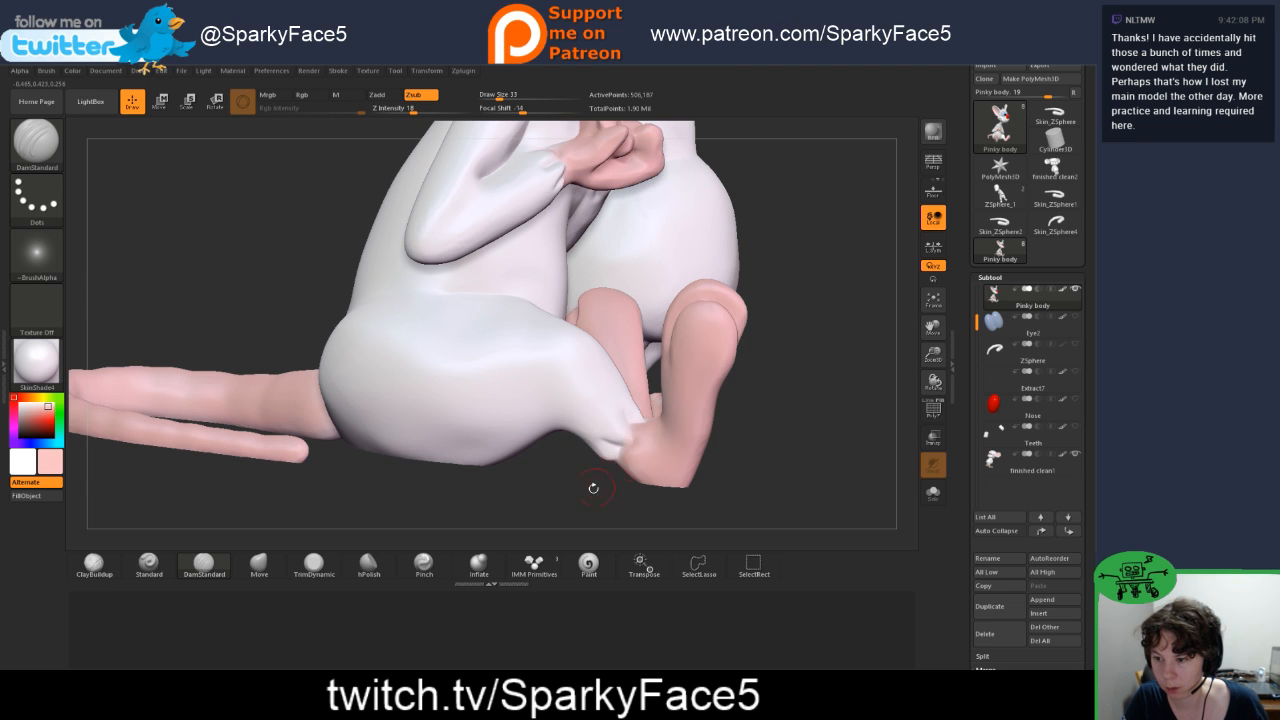
{"action": "right_click_drag", "start_coordinate": [593, 488], "coordinate": [572, 490]}
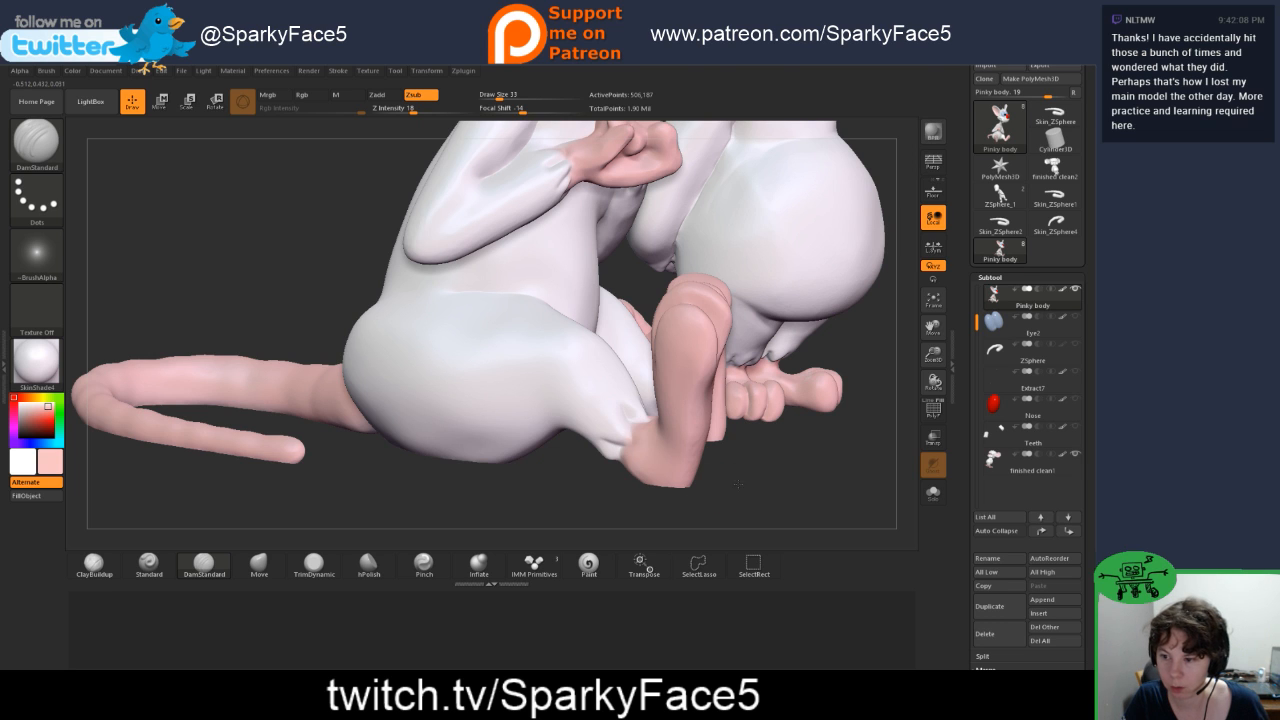
{"action": "right_click_drag", "start_coordinate": [738, 484], "coordinate": [669, 514]}
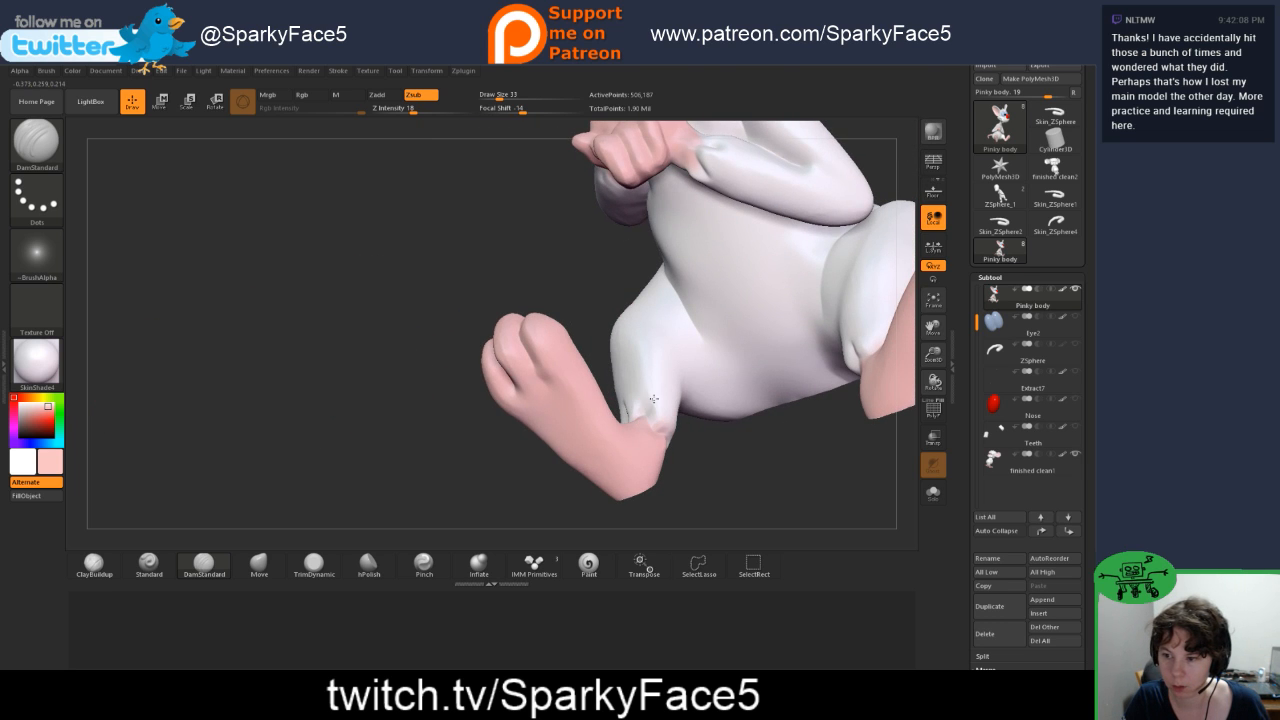
{"action": "right_click_drag", "start_coordinate": [647, 409], "coordinate": [671, 430]}
{"action": "right_click_drag", "start_coordinate": [687, 480], "coordinate": [780, 376]}
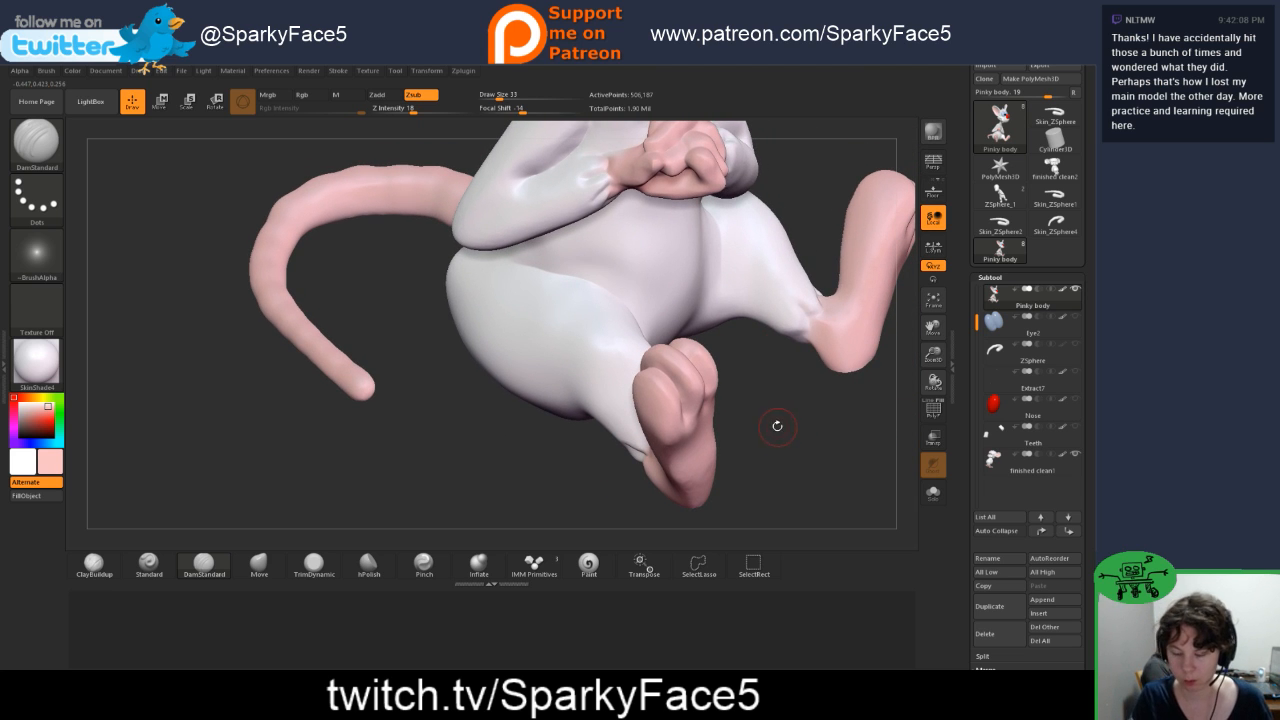
Step: Frame both characters and export the Pinky body subtool as an OBJ named Pinky body into the finished folder of Active Sculpts
{"action": "key", "text": "f"}
{"action": "left_click_drag", "start_coordinate": [721, 433], "coordinate": [755, 428]}
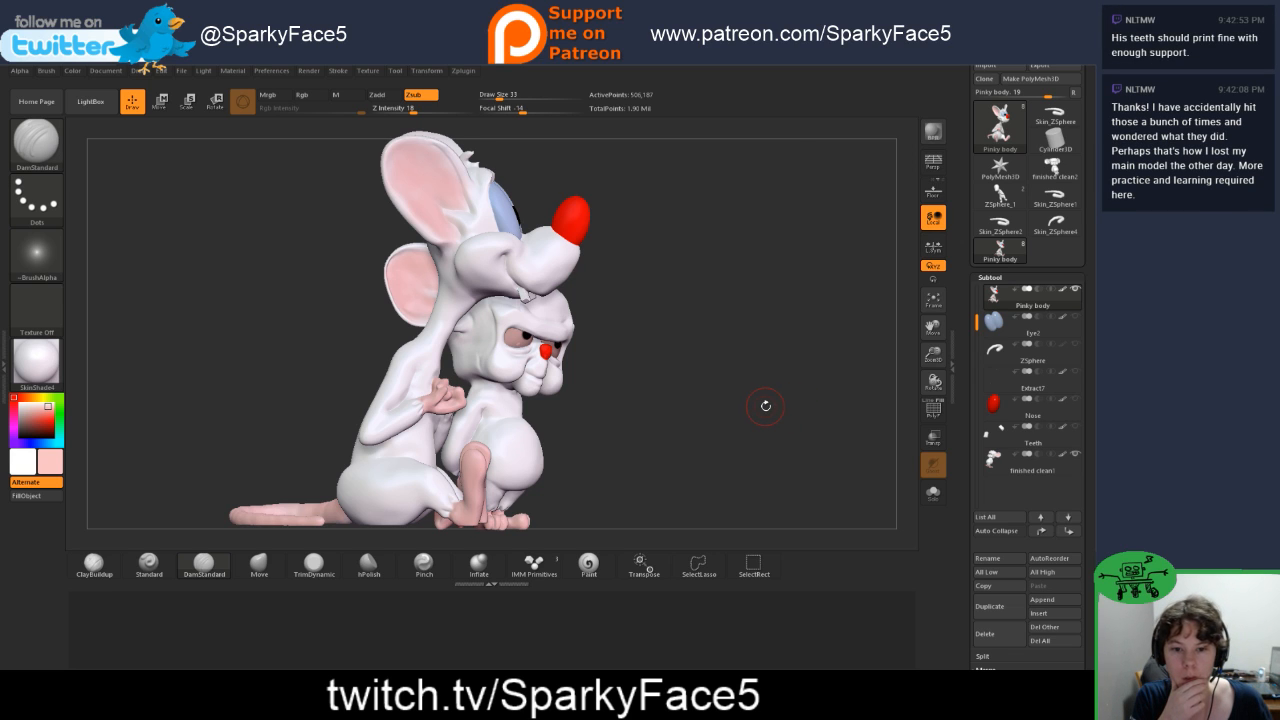
{"action": "left_click_drag", "start_coordinate": [776, 413], "coordinate": [737, 394]}
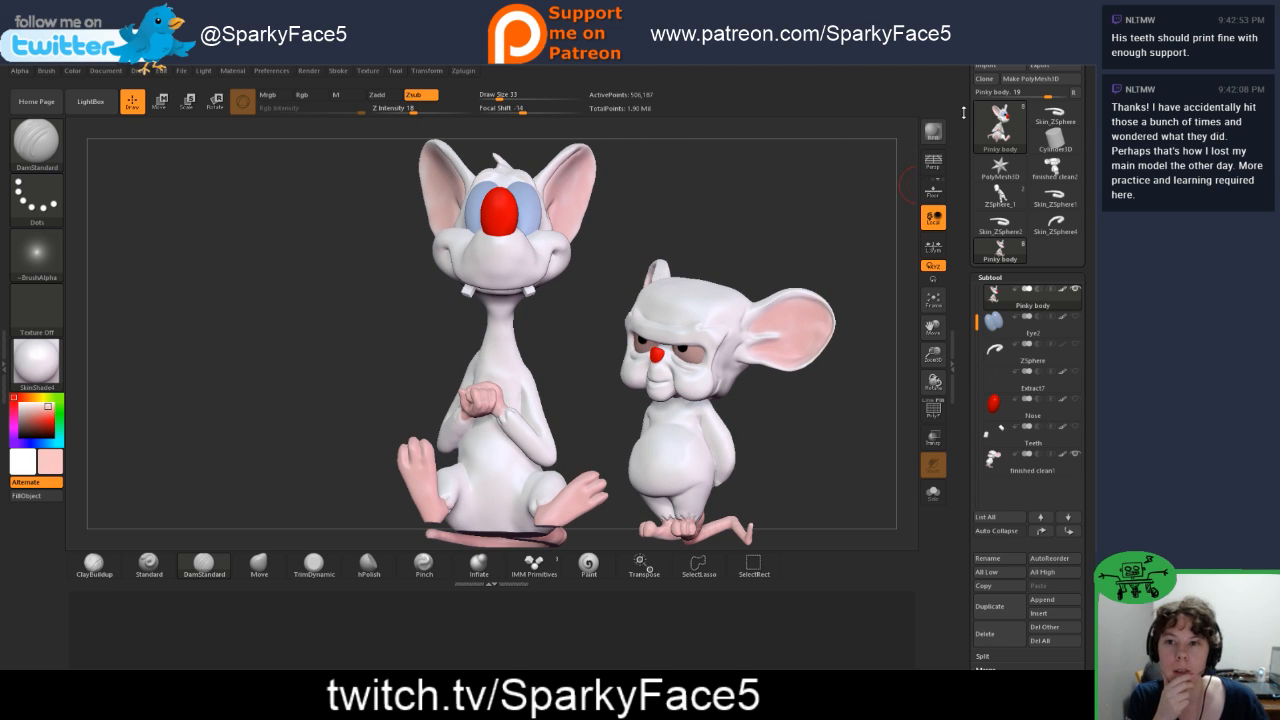
{"action": "scroll", "coordinate": [963, 113], "scroll_direction": "up", "scroll_amount": 1}
{"action": "left_click", "coordinate": [1042, 104]}
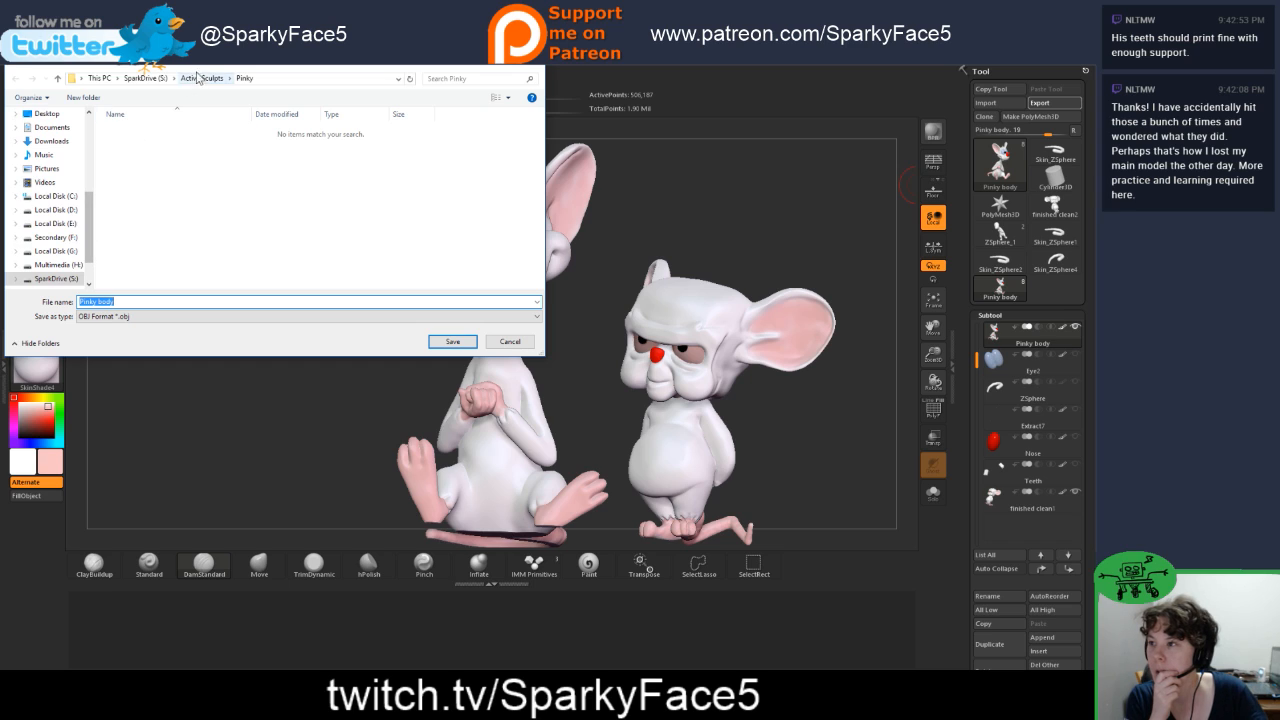
{"action": "left_click", "coordinate": [201, 78]}
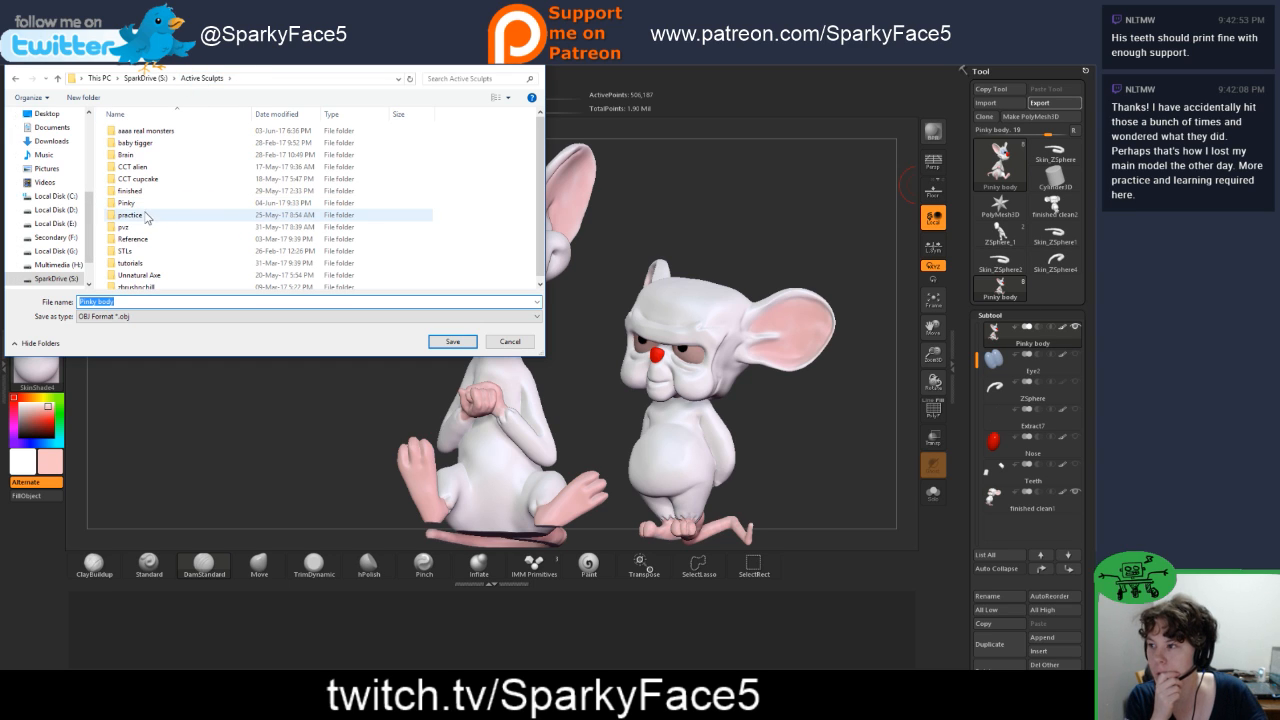
{"action": "double_click", "coordinate": [150, 193]}
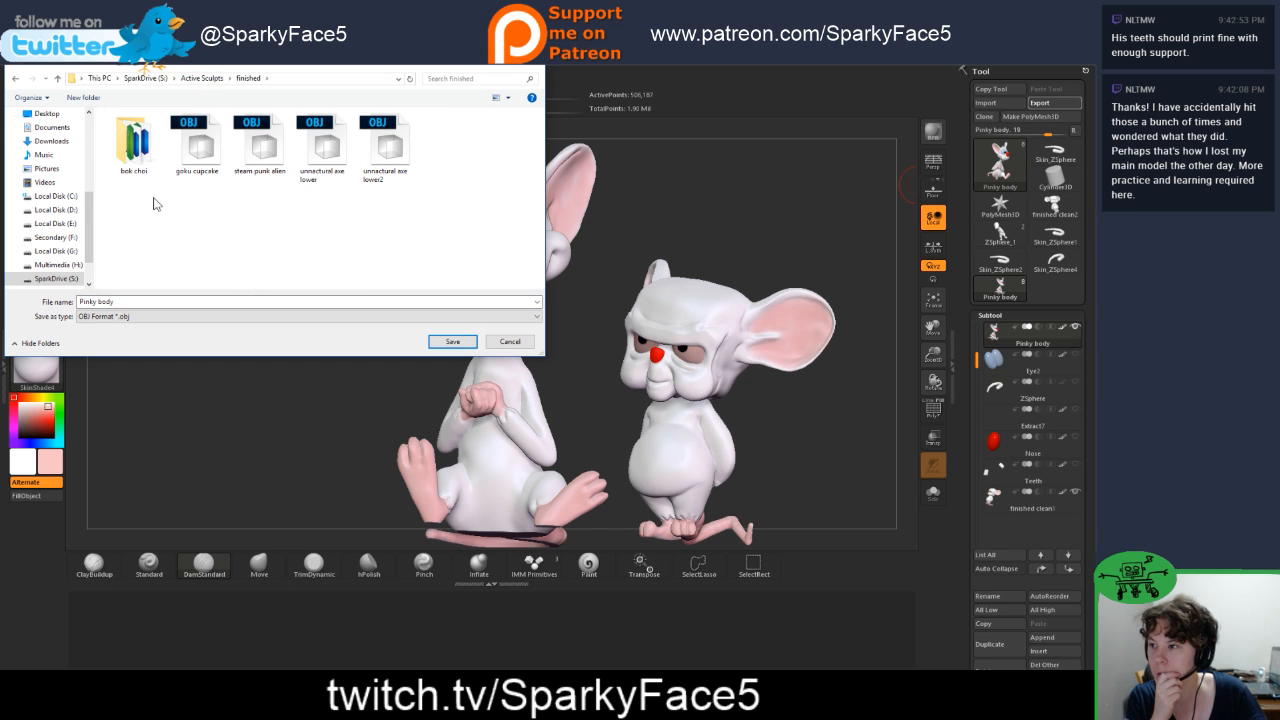
{"action": "left_click", "coordinate": [111, 302]}
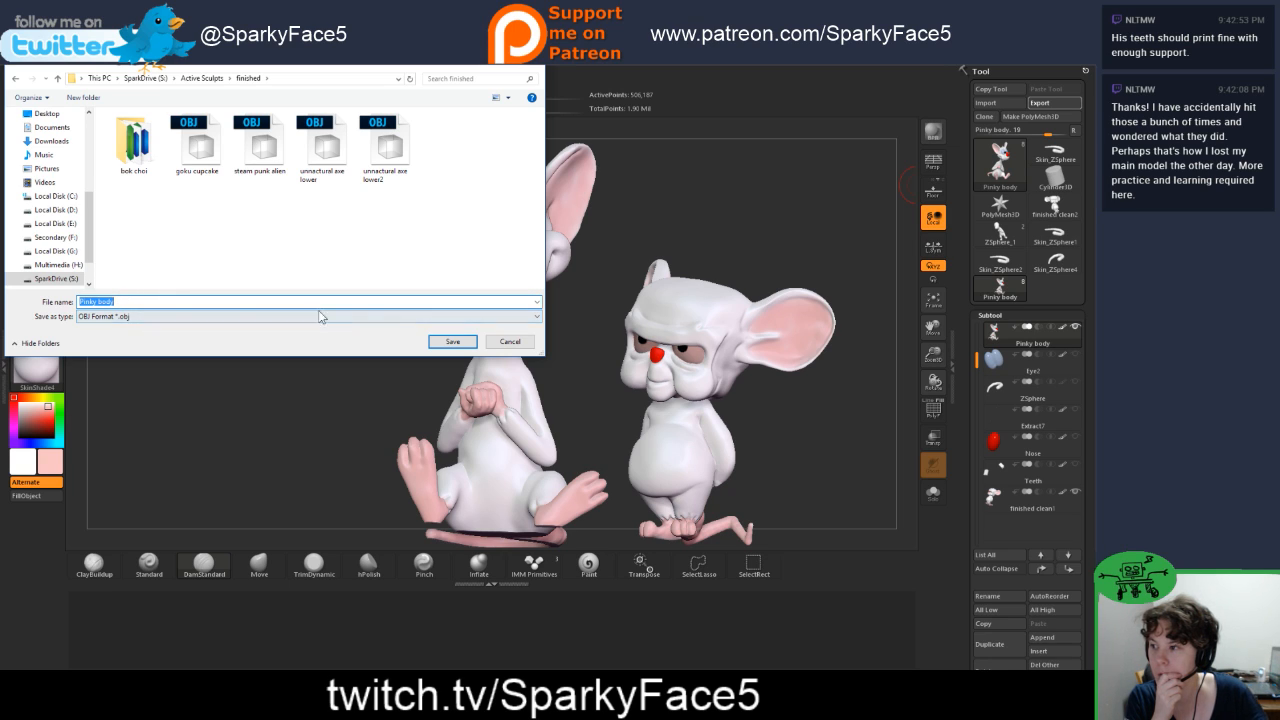
{"action": "left_click", "coordinate": [453, 342]}
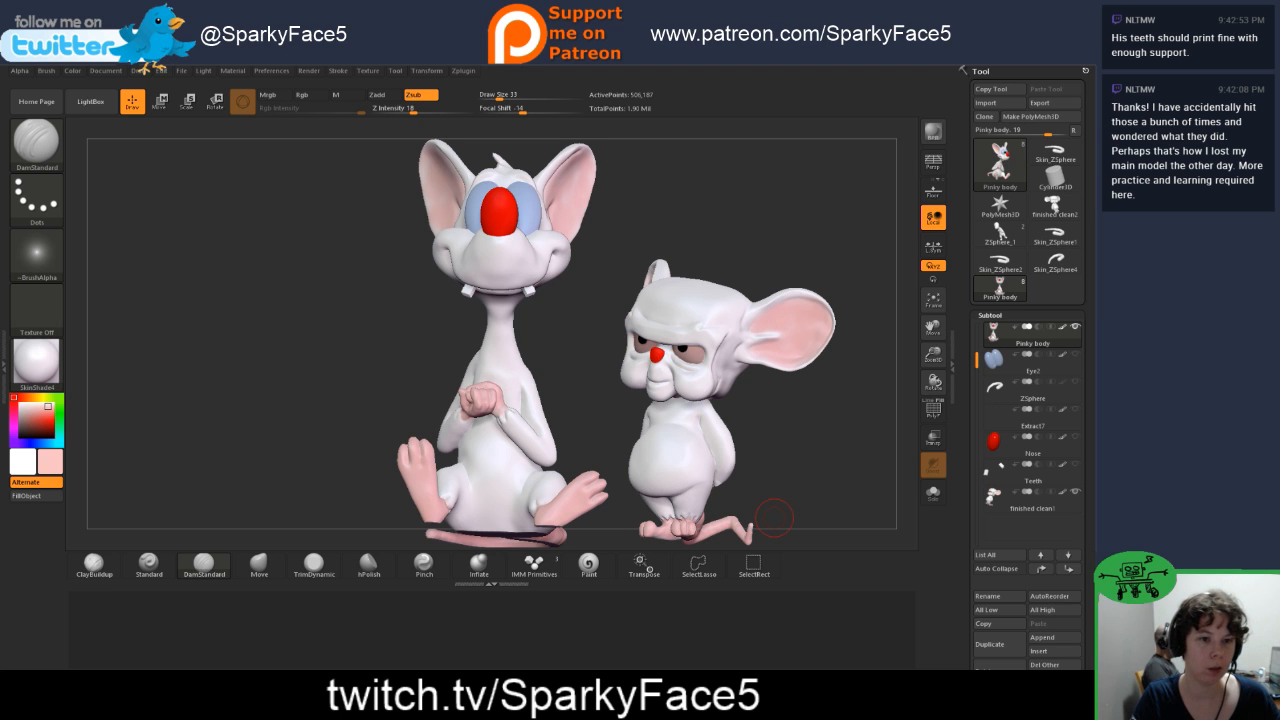
Step: Switch to 3D Builder, start a new scene and load the Pinky body OBJ from the finished folder
{"action": "left_click_drag", "start_coordinate": [1095, 136], "coordinate": [455, 66]}
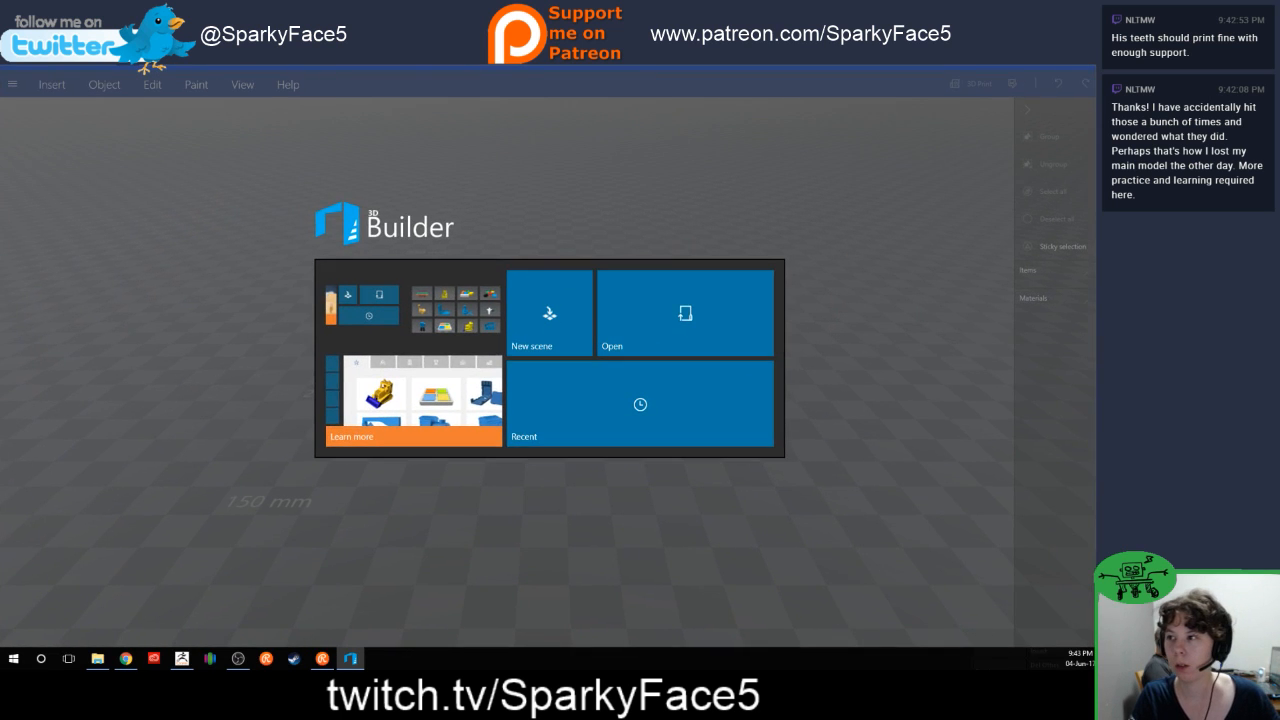
{"action": "left_click", "coordinate": [575, 326]}
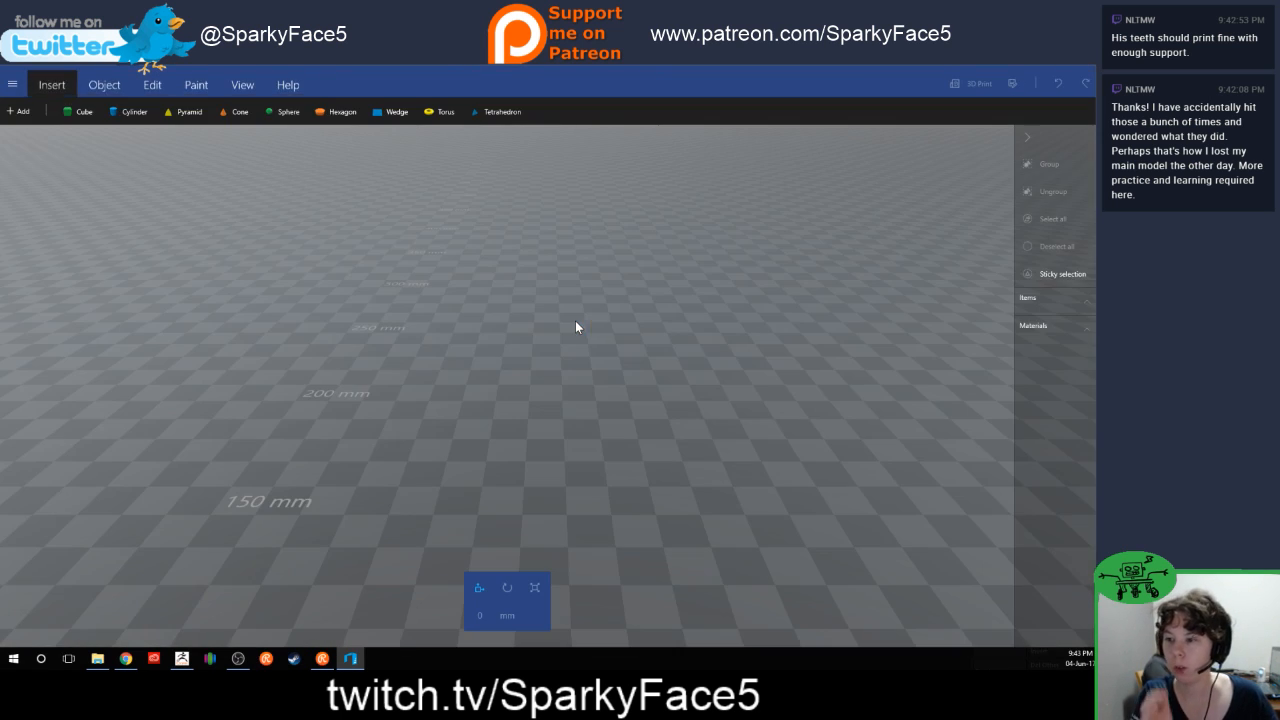
{"action": "left_click", "coordinate": [13, 84]}
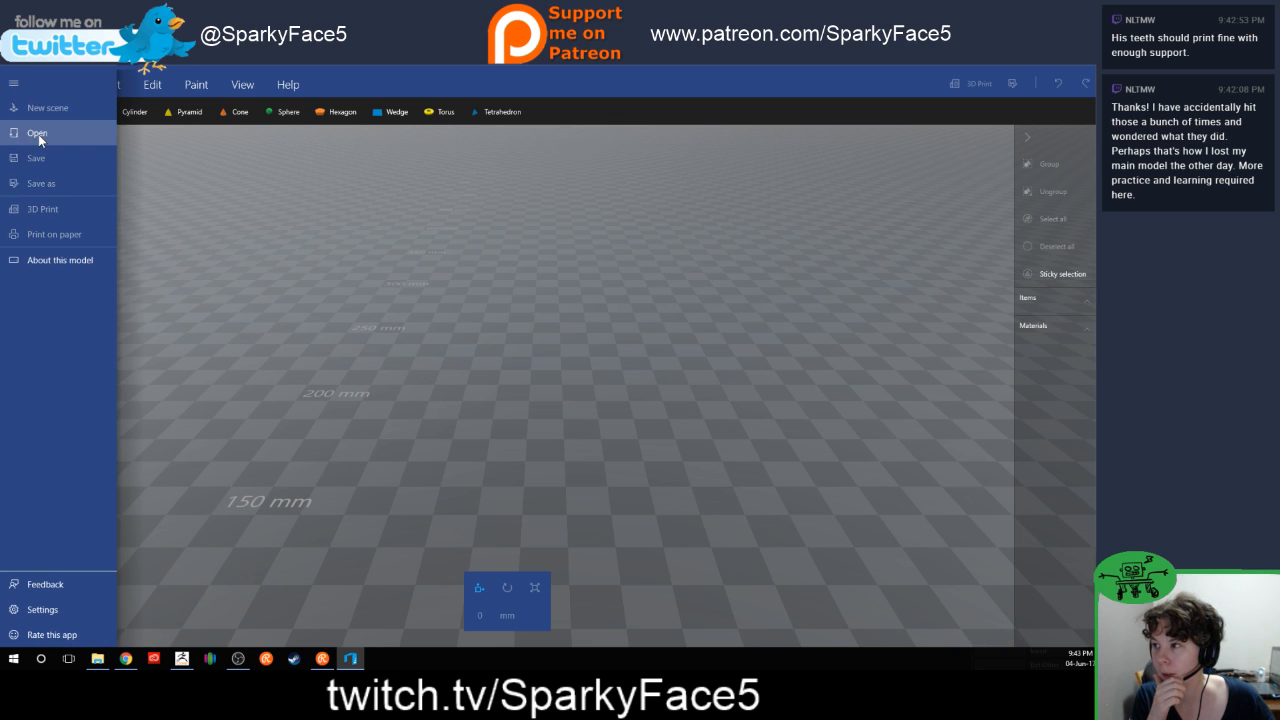
{"action": "left_click", "coordinate": [38, 134]}
{"action": "left_click", "coordinate": [366, 220]}
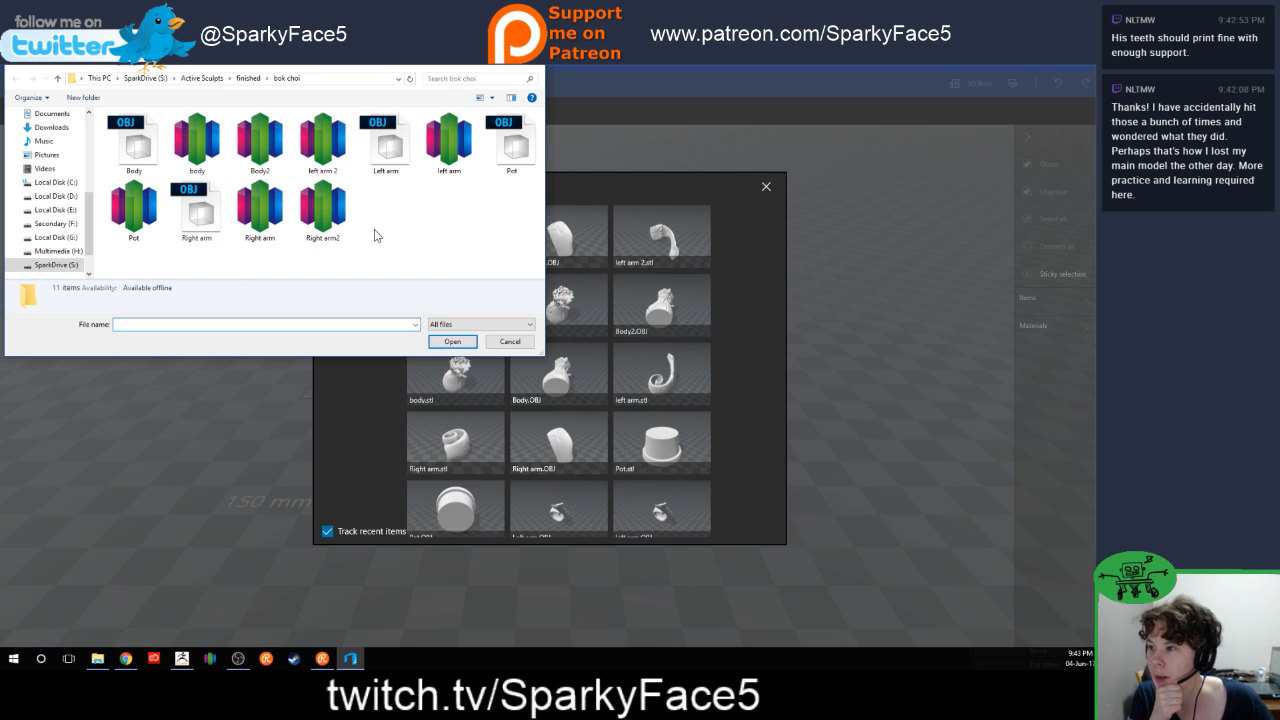
{"action": "left_click", "coordinate": [249, 79]}
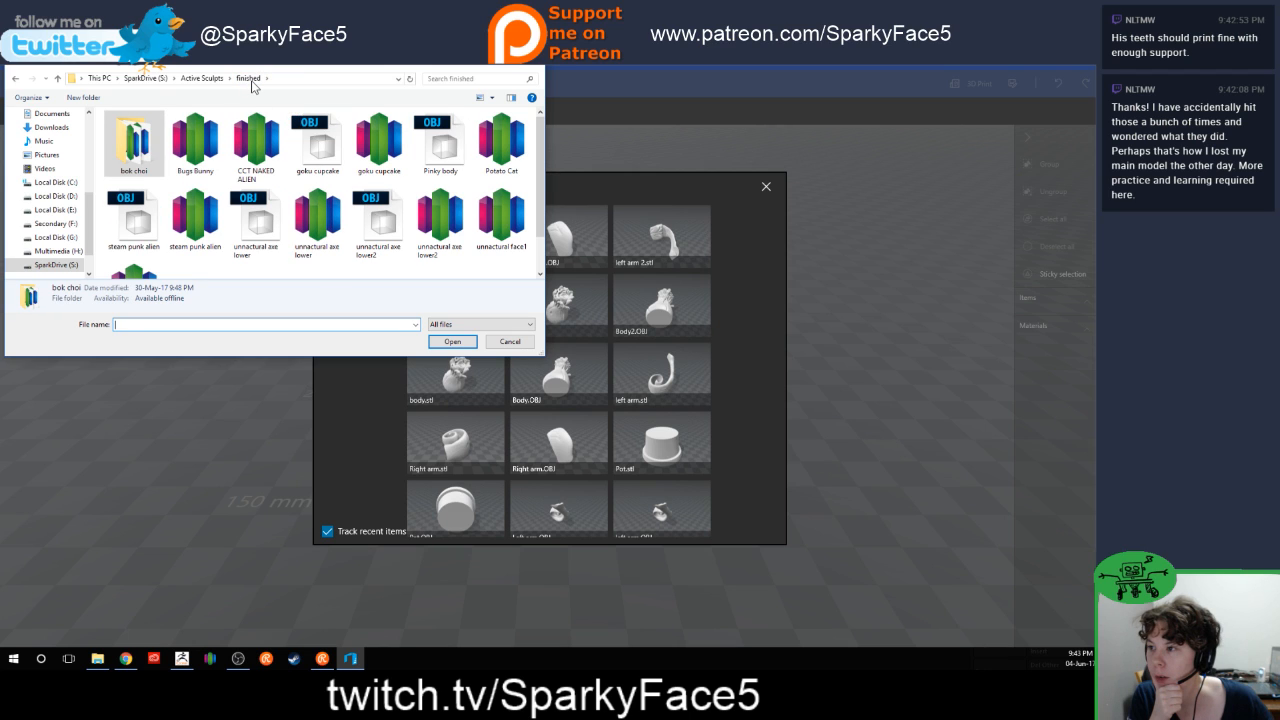
{"action": "left_click", "coordinate": [201, 78]}
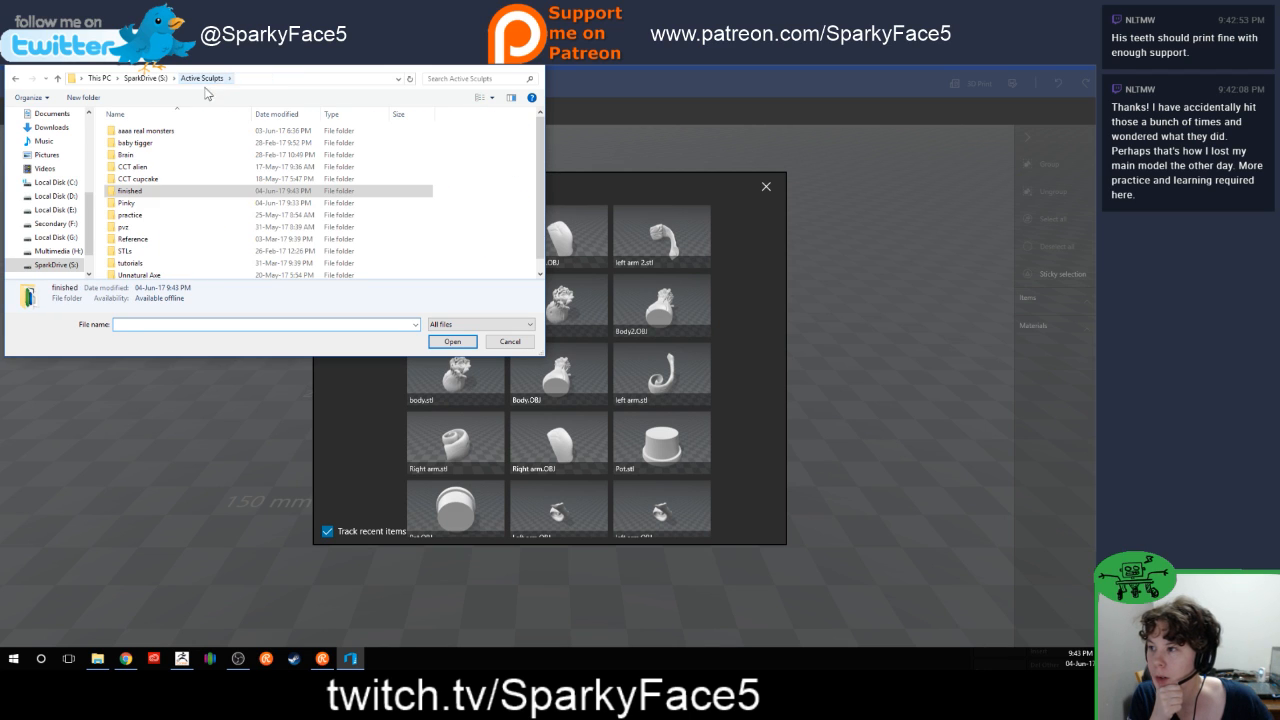
{"action": "double_click", "coordinate": [135, 190]}
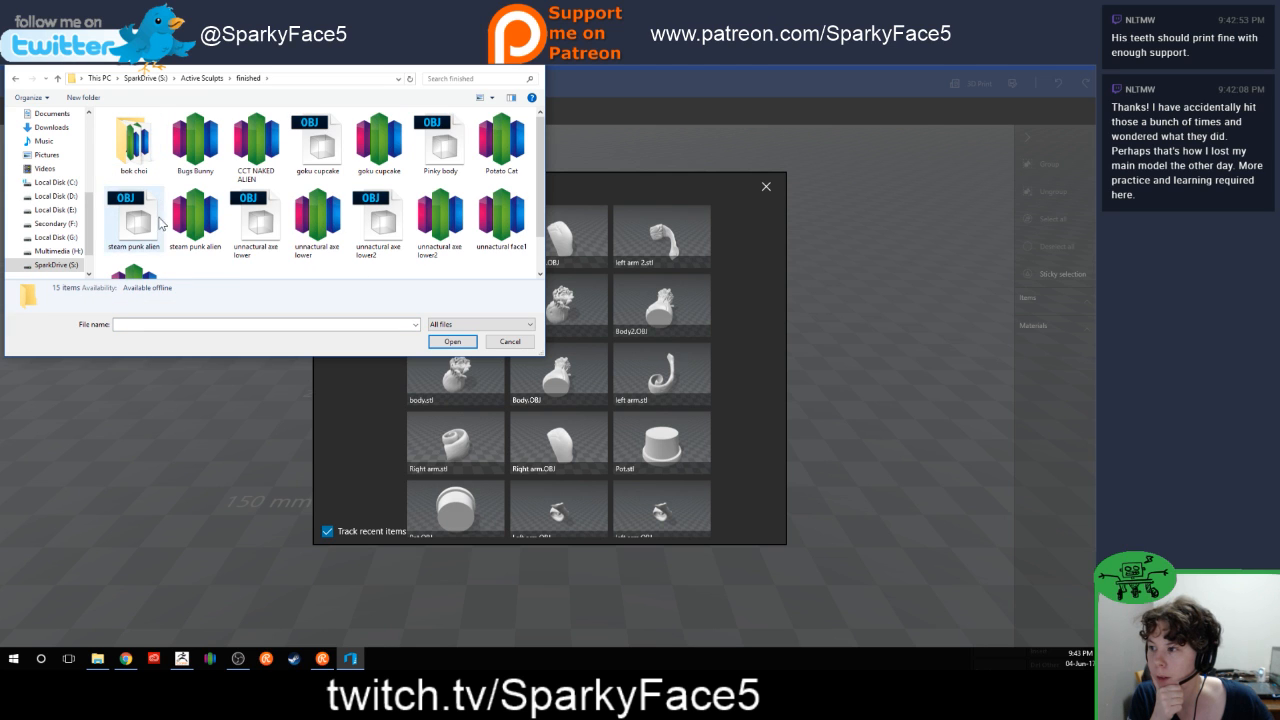
{"action": "left_click", "coordinate": [441, 142]}
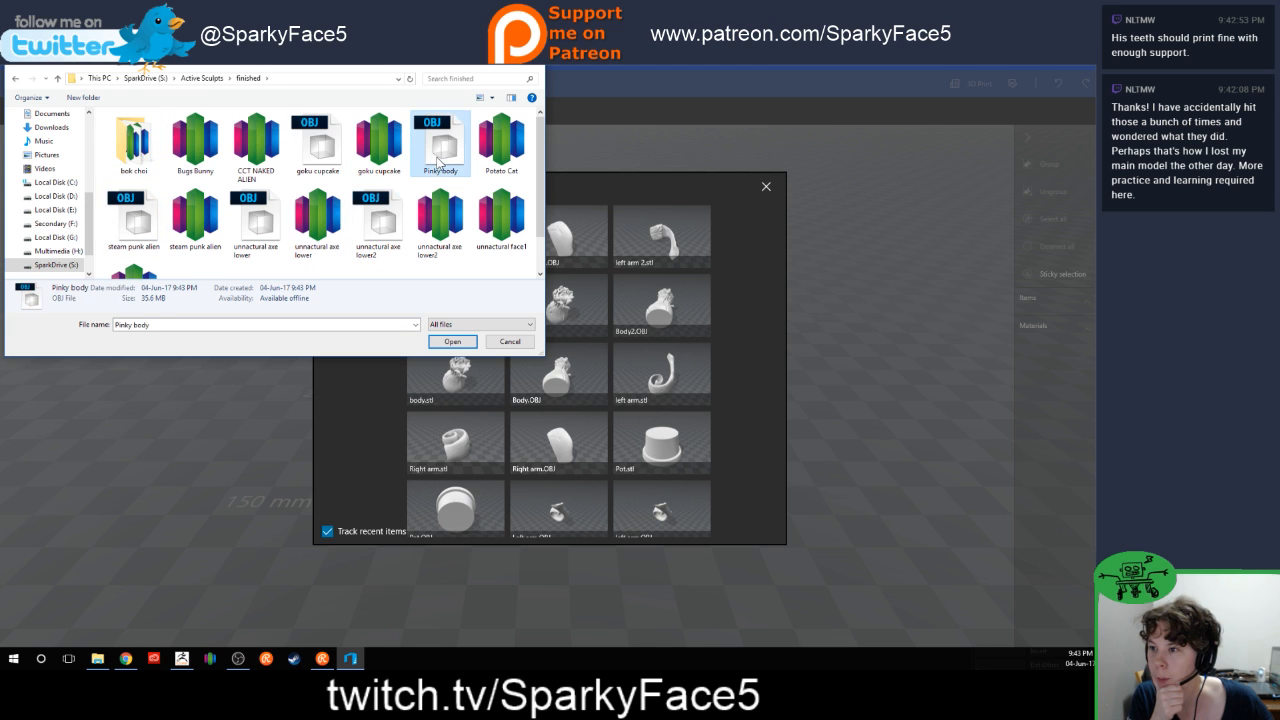
{"action": "left_click", "coordinate": [445, 342]}
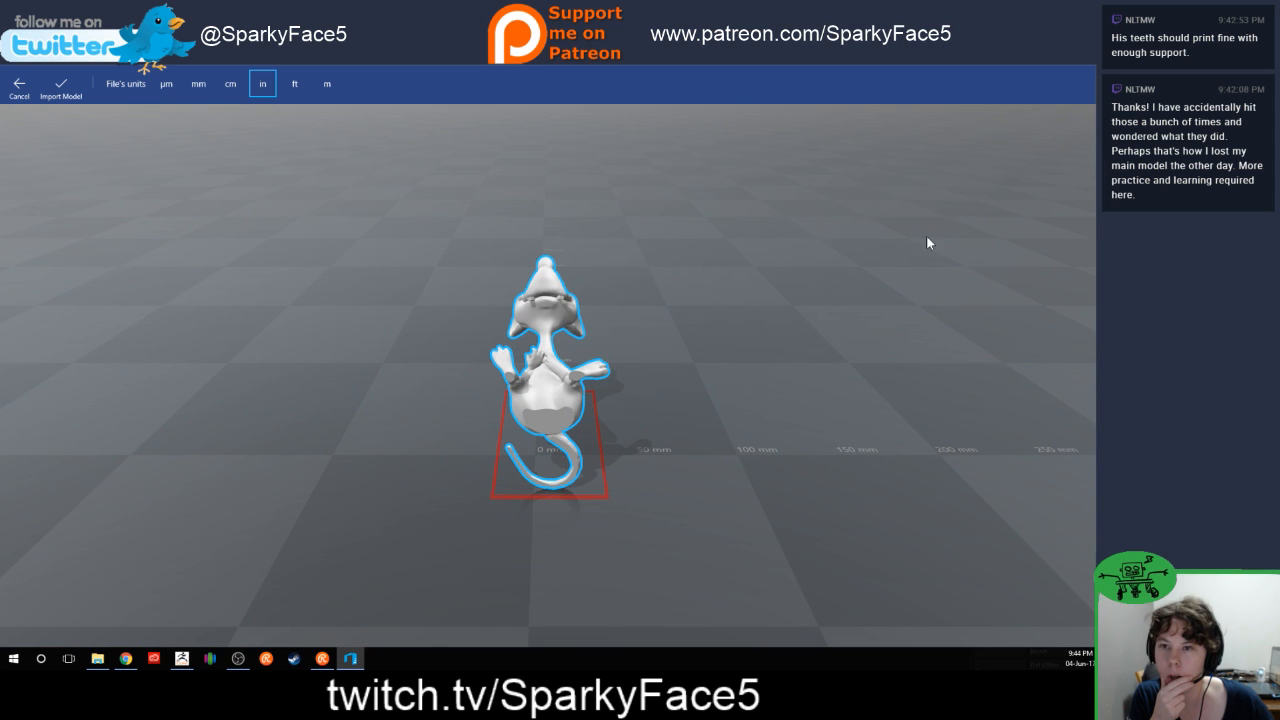
Step: Switch back to ZBrush and save the project in the Pinky folder of Active Sculpts
{"action": "left_click", "coordinate": [1037, 64]}
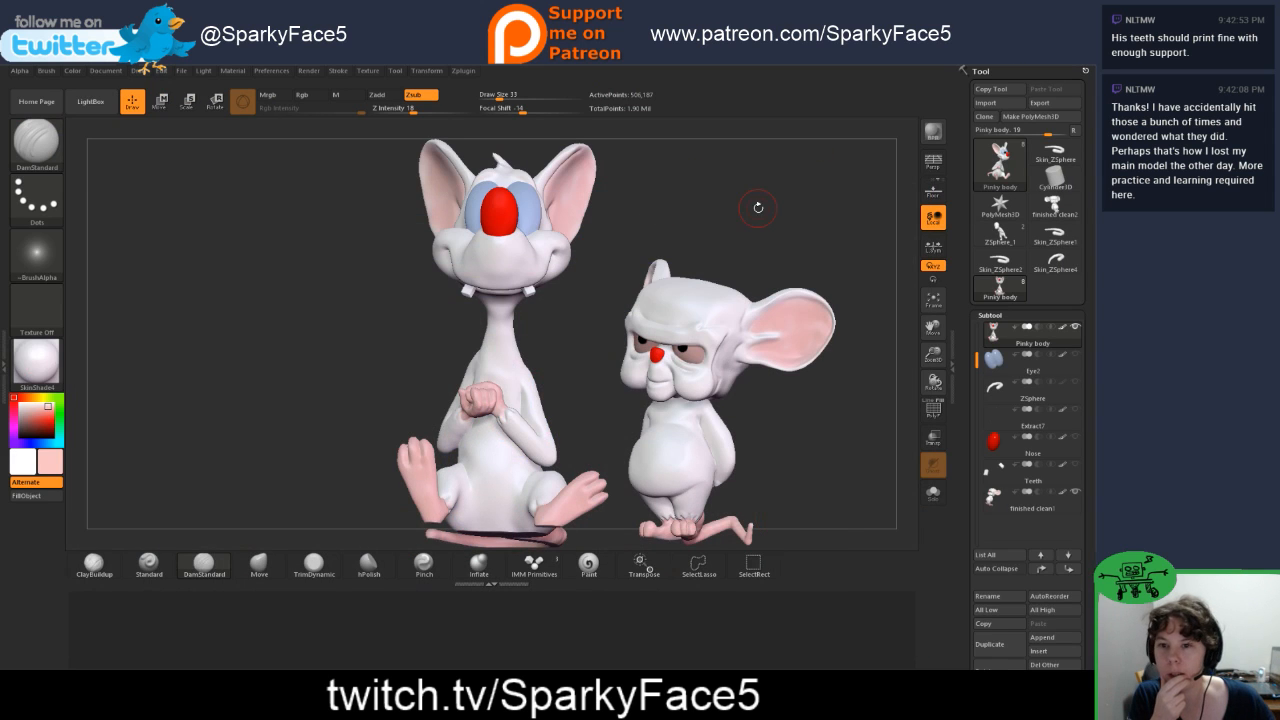
{"action": "left_click_drag", "start_coordinate": [817, 214], "coordinate": [834, 242]}
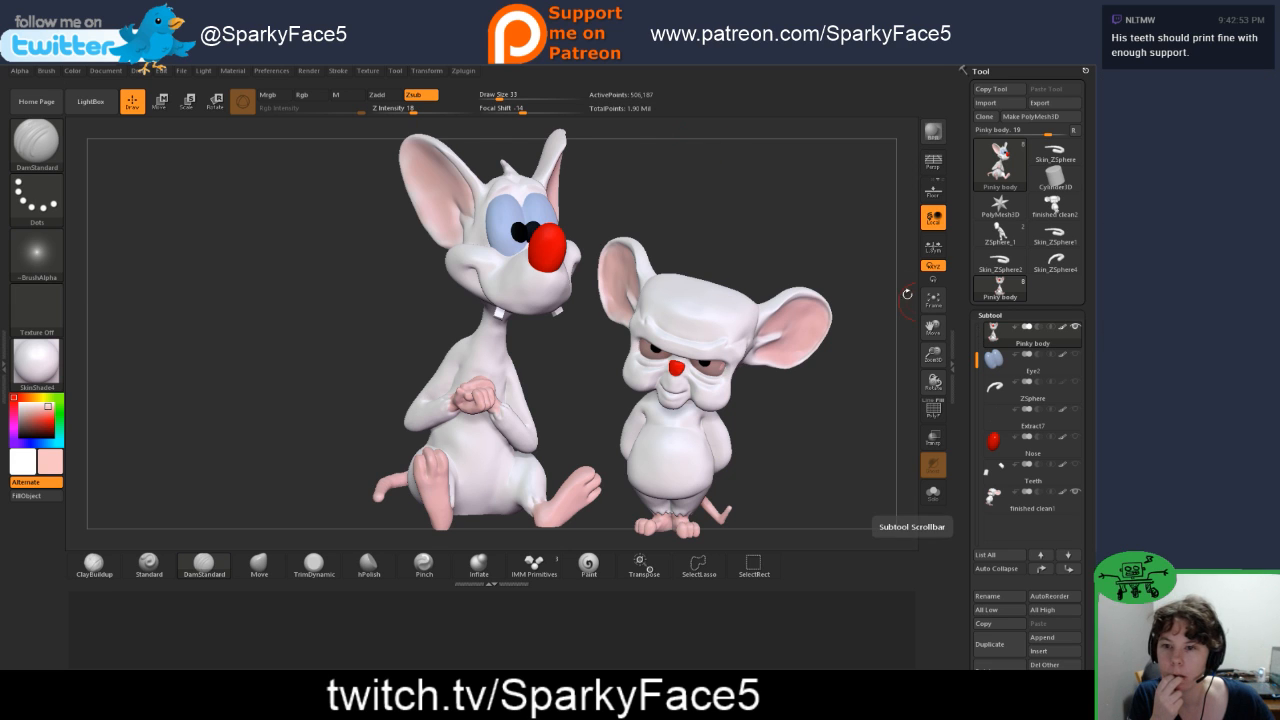
{"action": "left_click", "coordinate": [181, 70]}
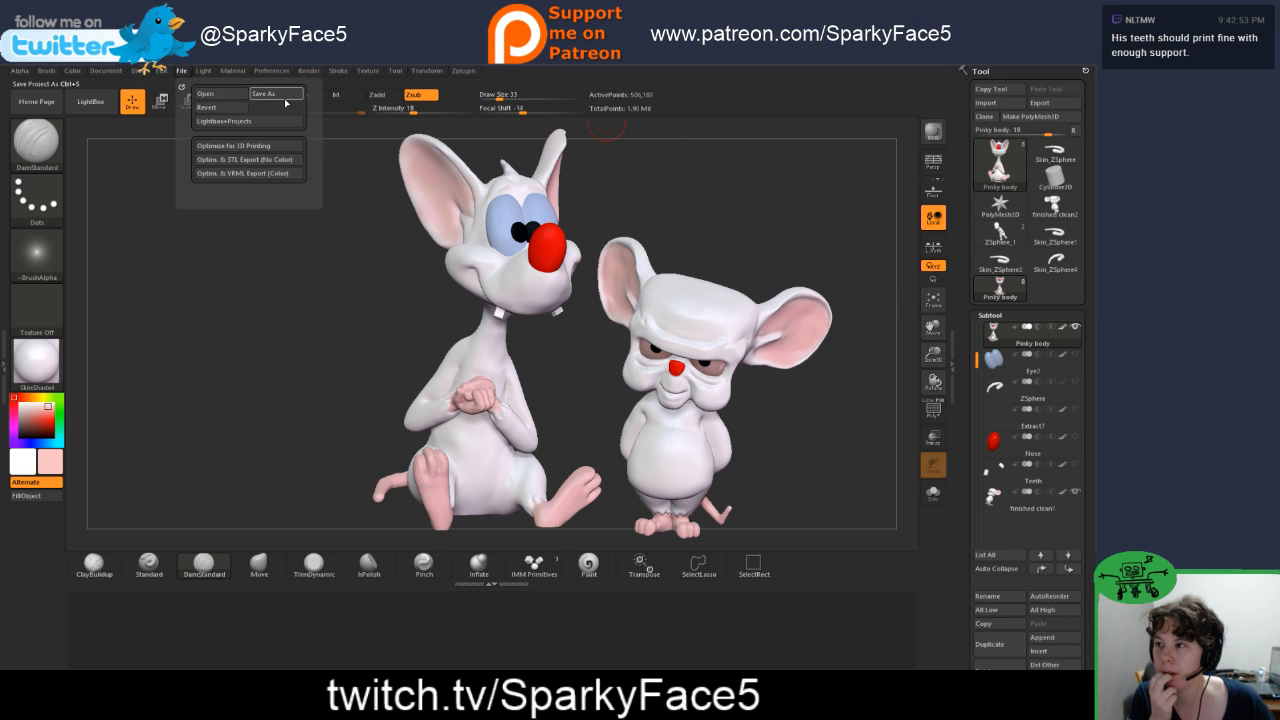
{"action": "left_click", "coordinate": [283, 95]}
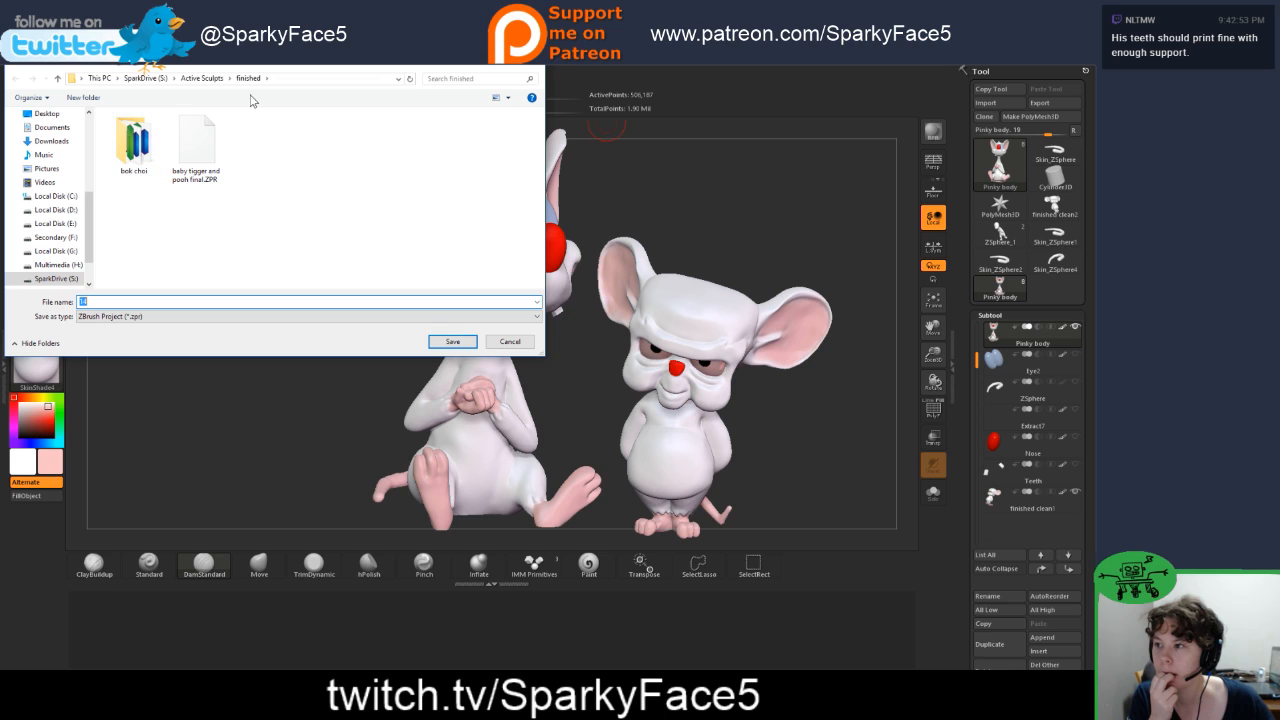
{"action": "left_click", "coordinate": [201, 78]}
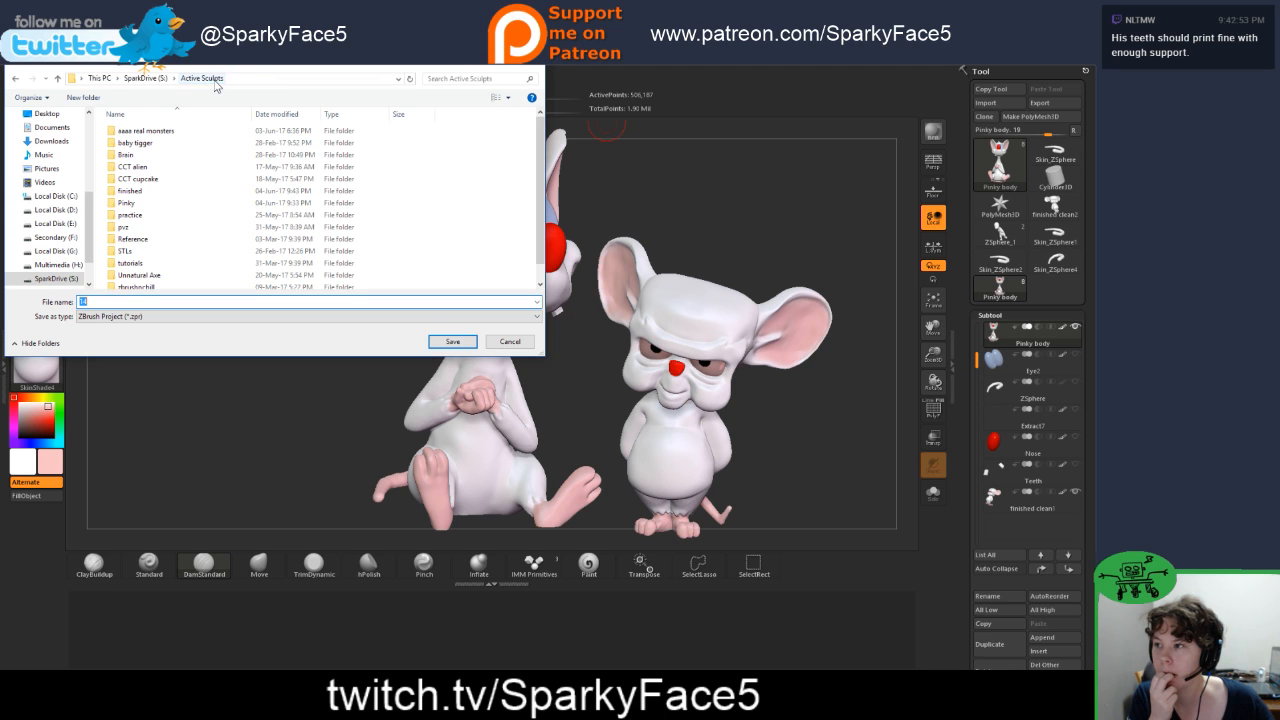
{"action": "double_click", "coordinate": [128, 203]}
{"action": "left_click_drag", "start_coordinate": [148, 302], "coordinate": [38, 291]}
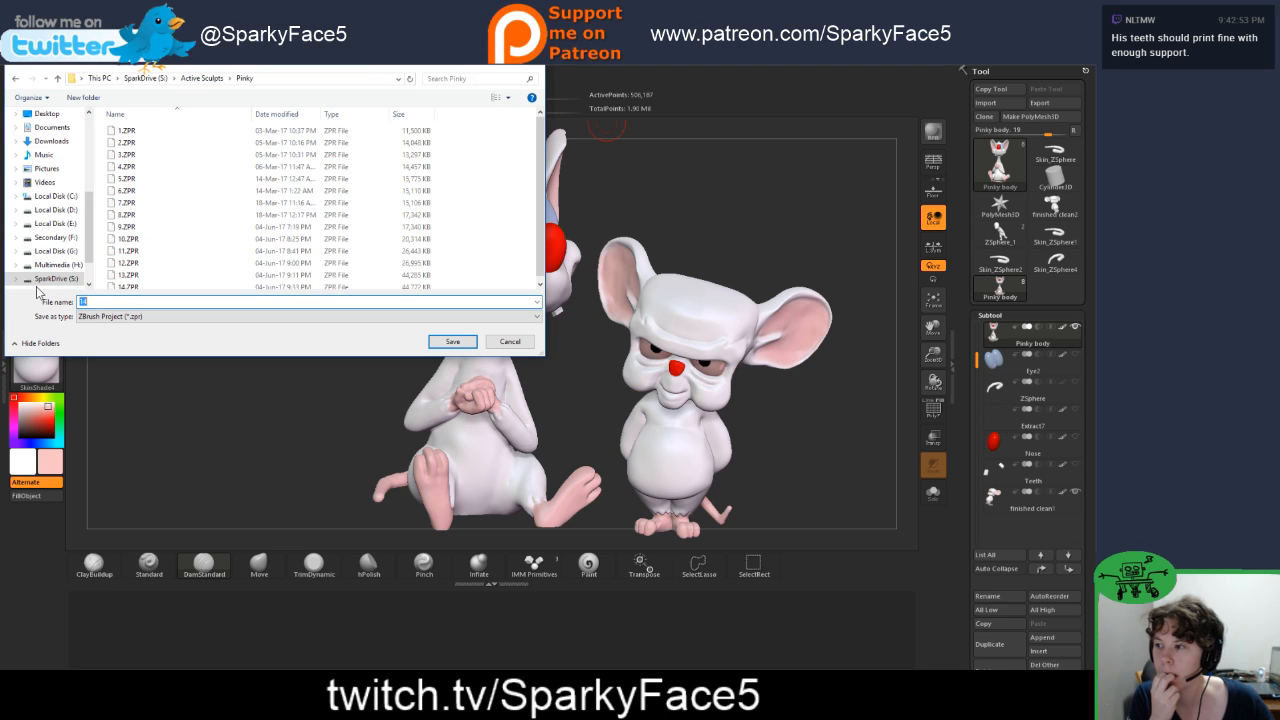
{"action": "key", "text": "Return"}
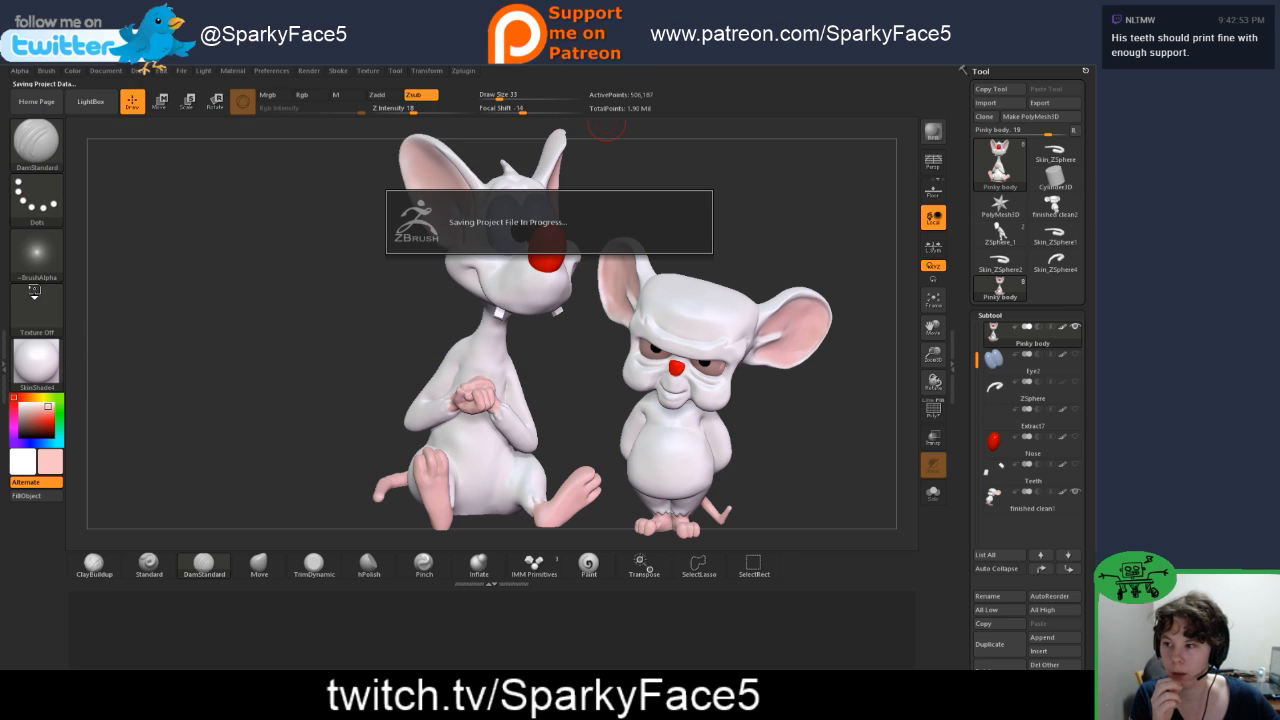
Step: Run Optimize for 3D Printing on the characters and check them from the front
{"action": "left_click", "coordinate": [188, 72]}
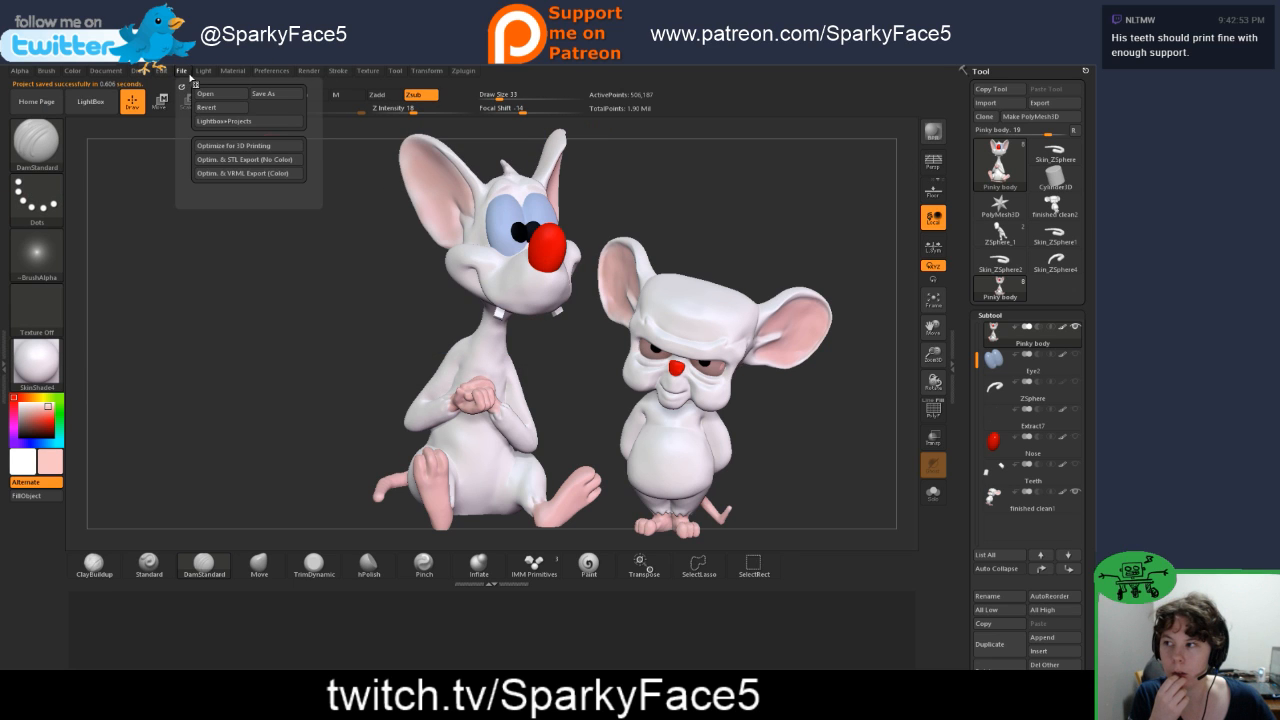
{"action": "left_click", "coordinate": [224, 146]}
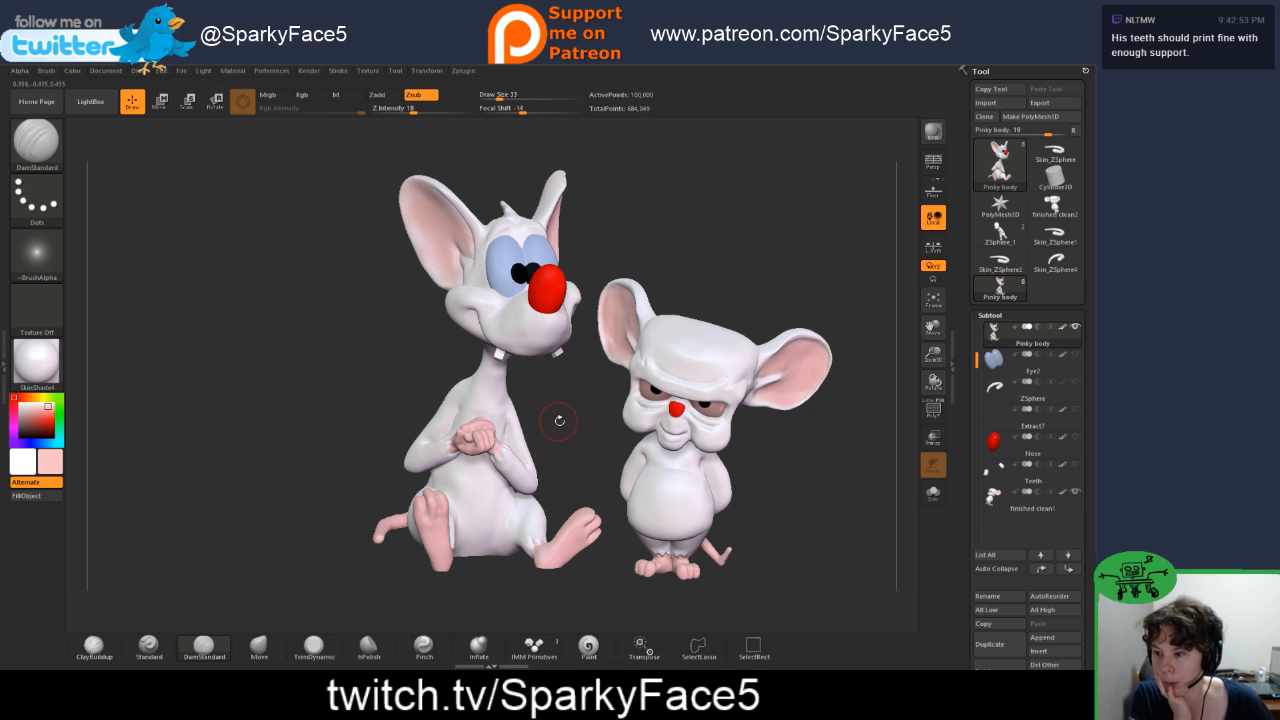
{"action": "left_click_drag", "start_coordinate": [410, 354], "coordinate": [415, 307]}
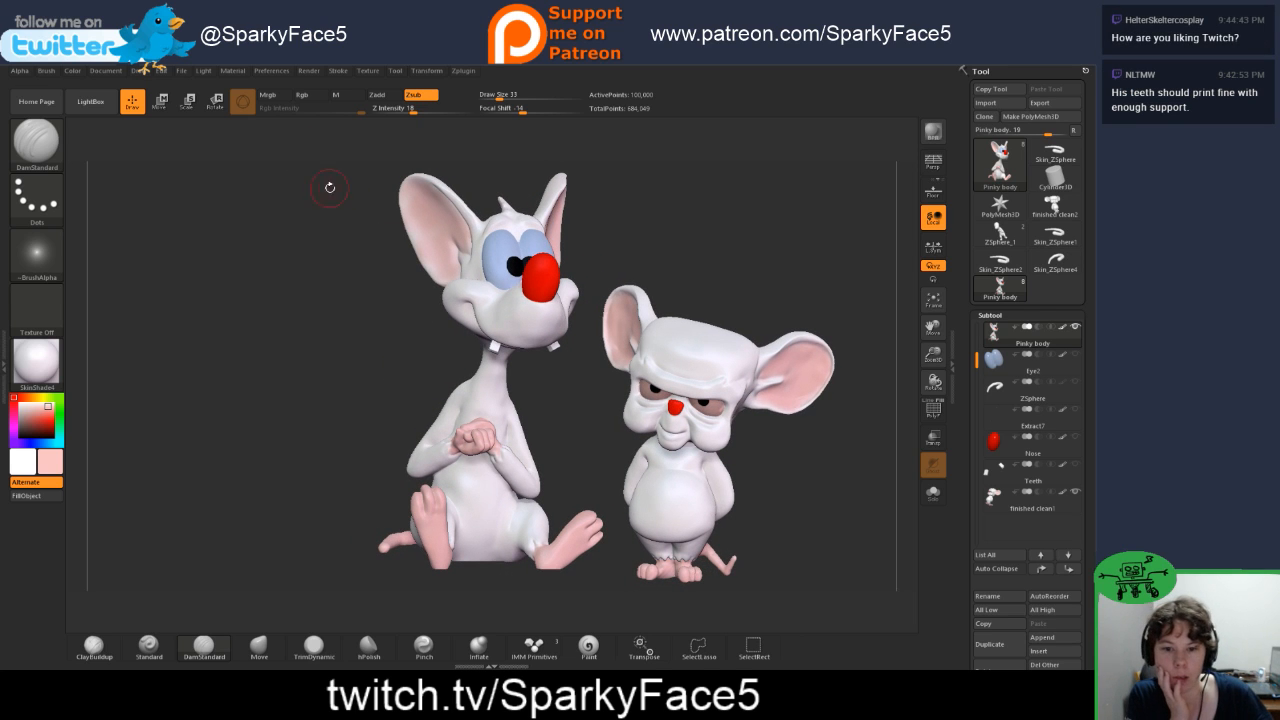
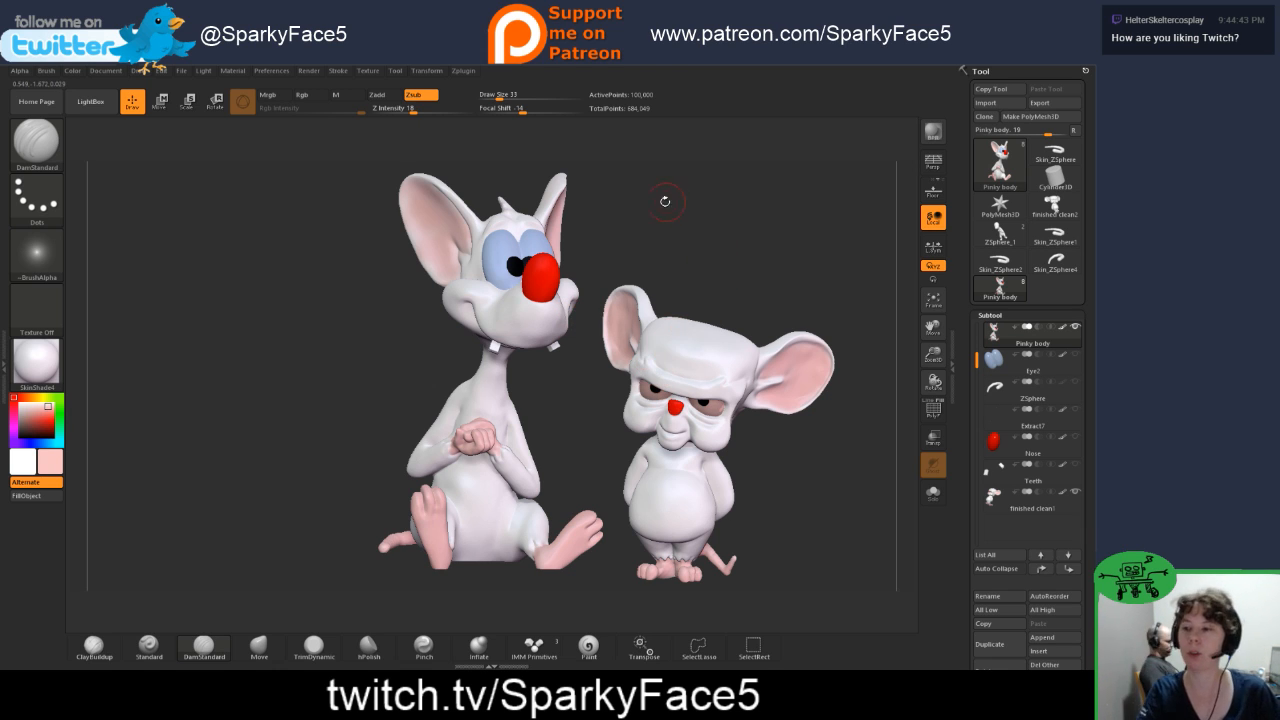
{"action": "left_click_drag", "start_coordinate": [674, 244], "coordinate": [705, 230]}
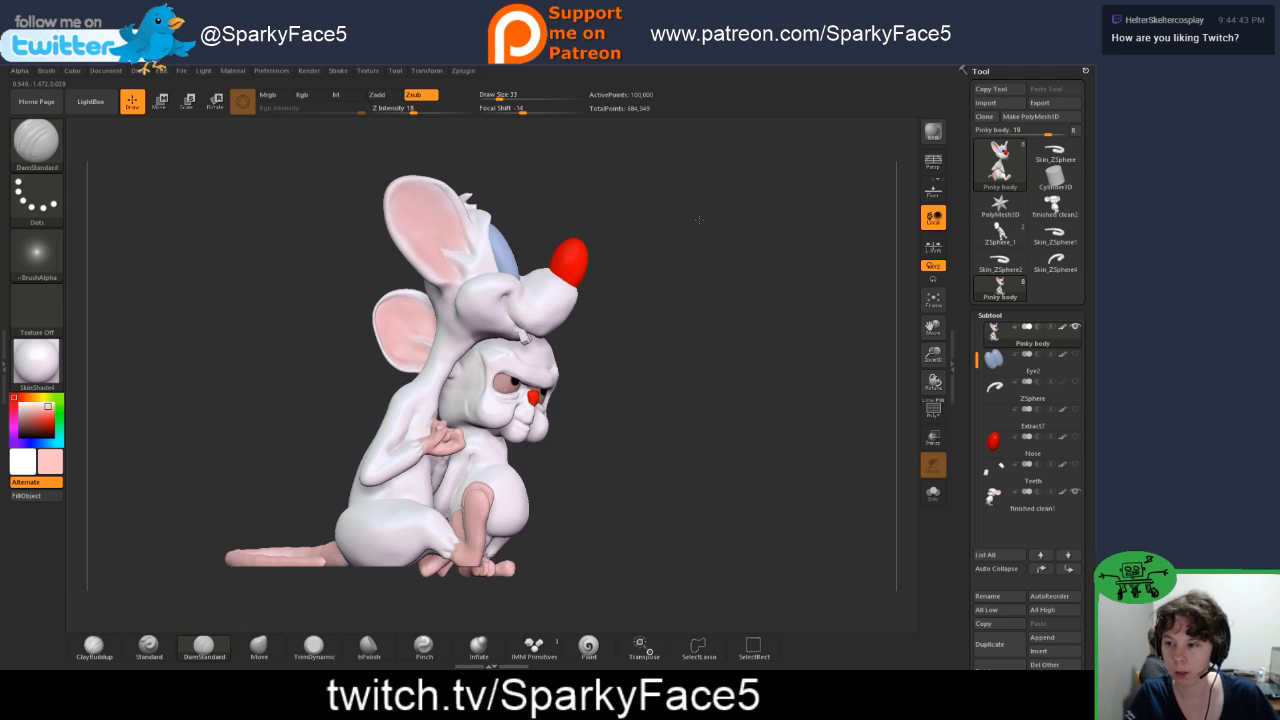
{"action": "mouse_move", "coordinate": [723, 321]}
{"action": "left_mouse_down"}
{"action": "mouse_move", "coordinate": [720, 308]}
{"action": "mouse_move", "coordinate": [743, 312]}
{"action": "left_mouse_up"}
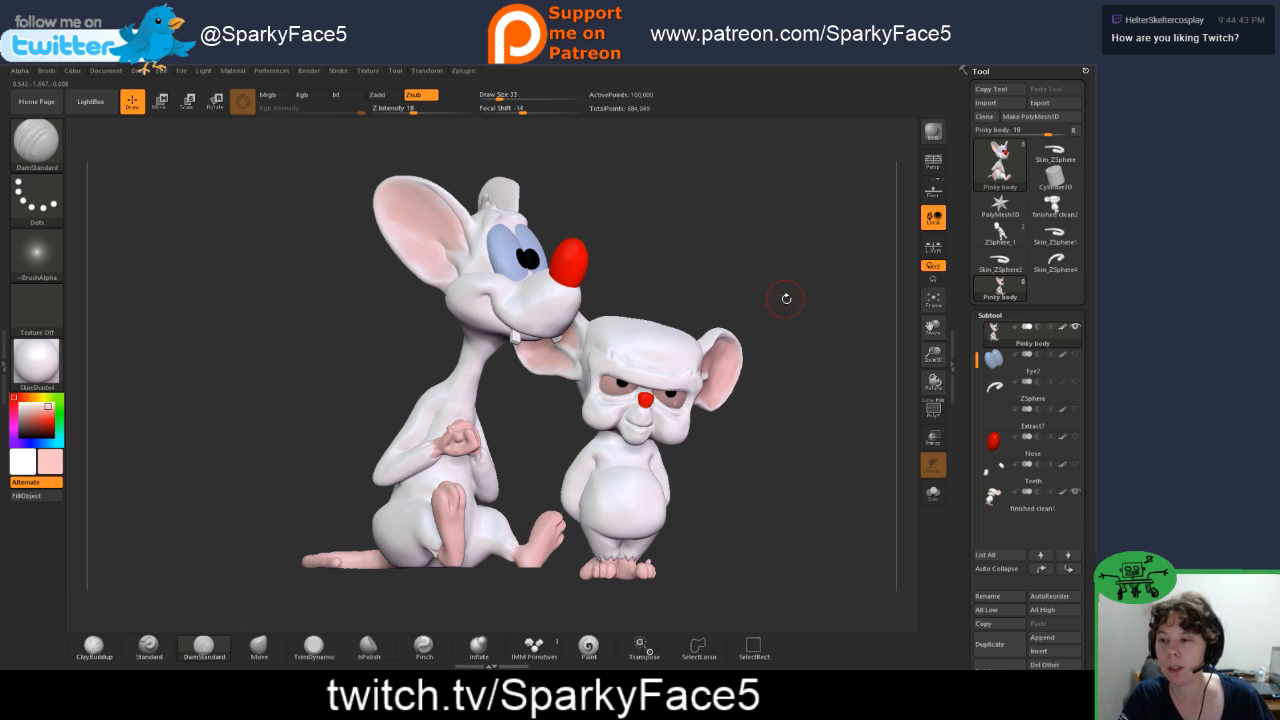
{"action": "left_click_drag", "start_coordinate": [793, 321], "coordinate": [778, 300]}
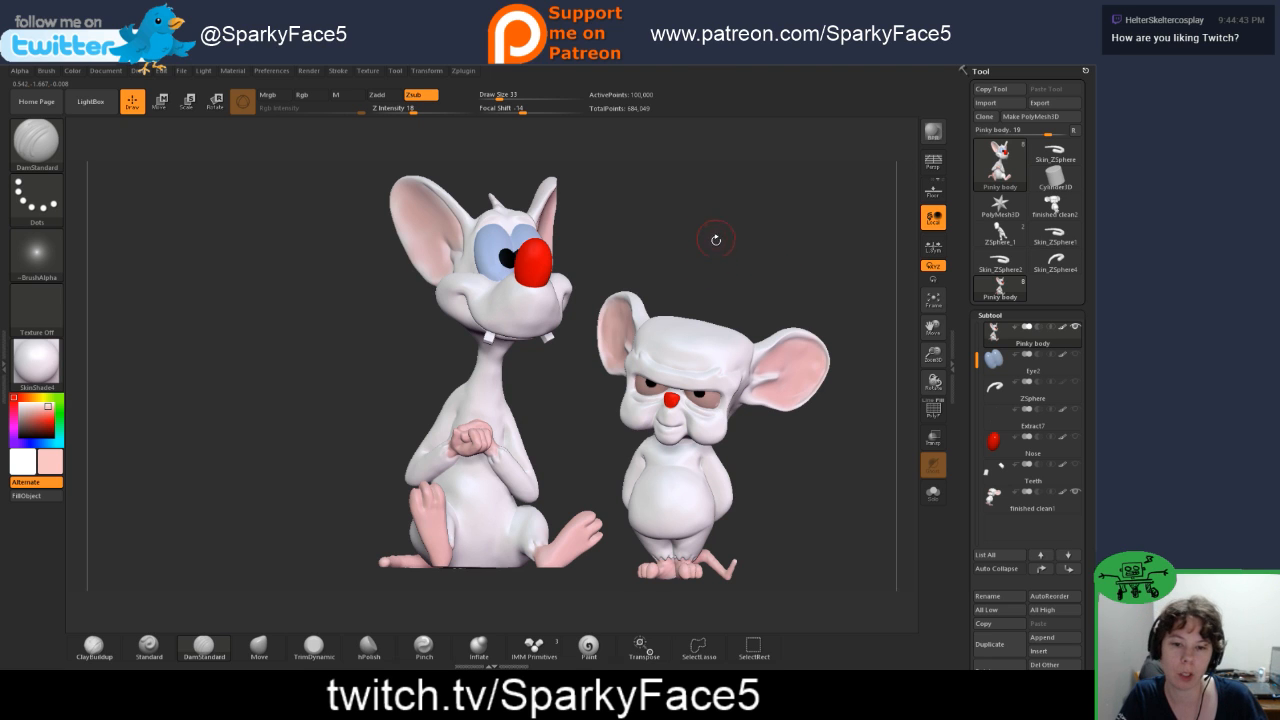
{"action": "left_click_drag", "start_coordinate": [711, 257], "coordinate": [737, 257]}
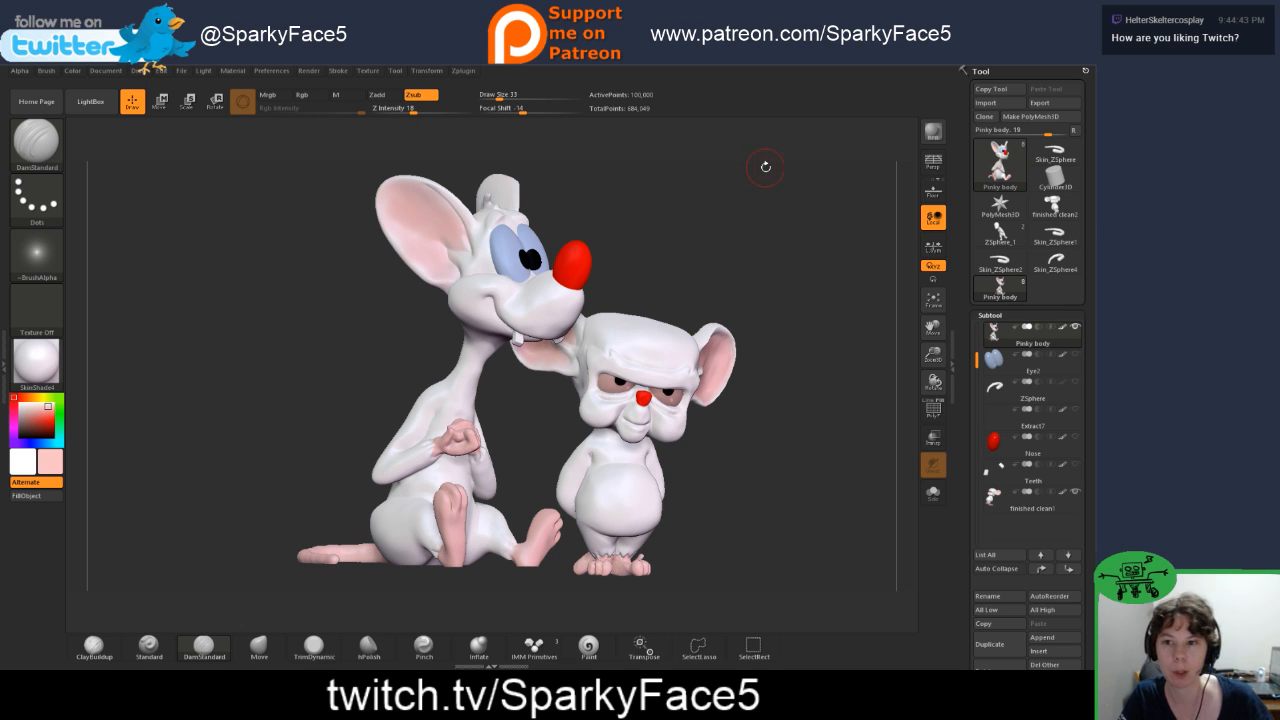
Step: Export the Pinky body sculpt as an OBJ into Active Sculpts > finished on SparkDrive, overwriting the existing Pinky body file
{"action": "left_click", "coordinate": [1040, 102]}
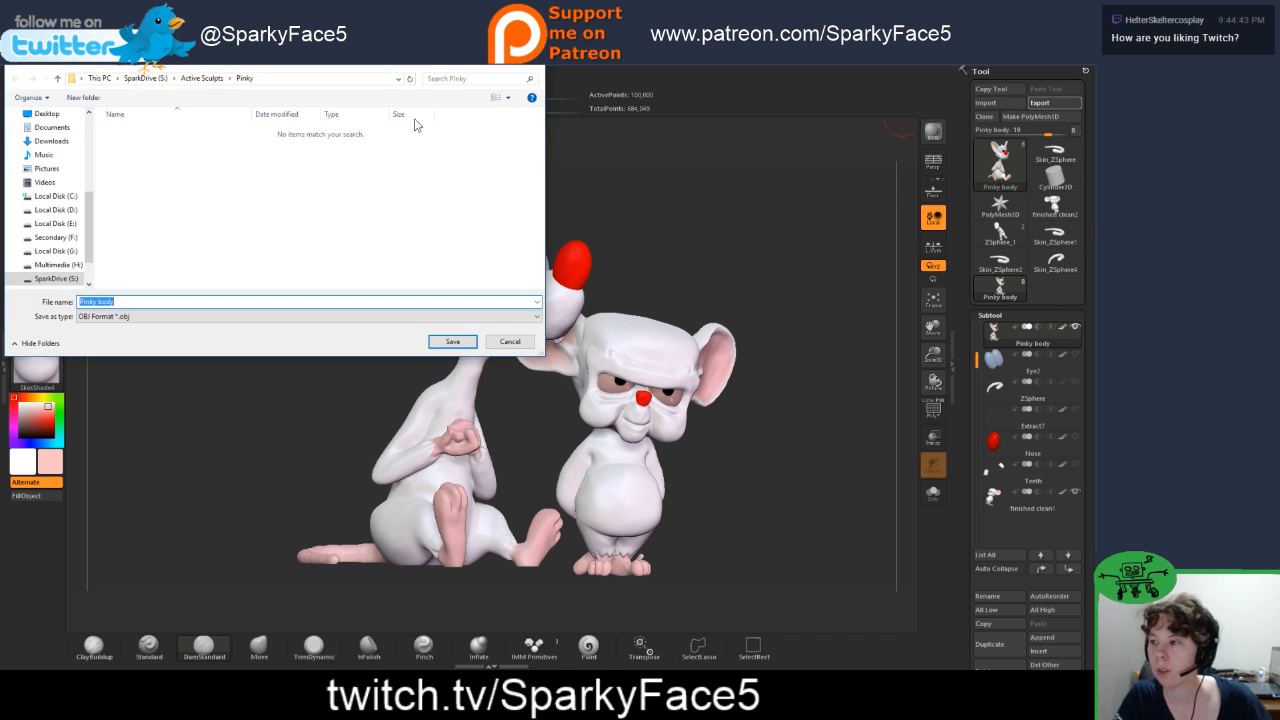
{"action": "left_click", "coordinate": [203, 78]}
{"action": "left_click", "coordinate": [141, 80]}
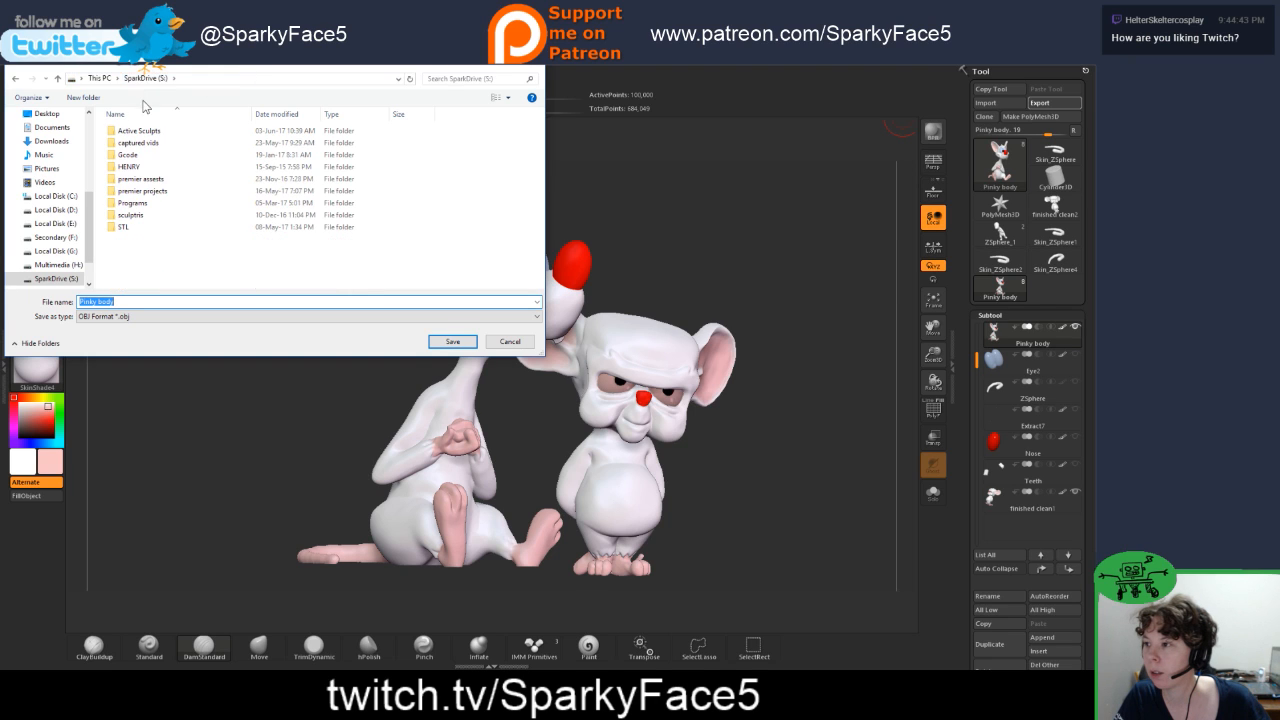
{"action": "double_click", "coordinate": [135, 207]}
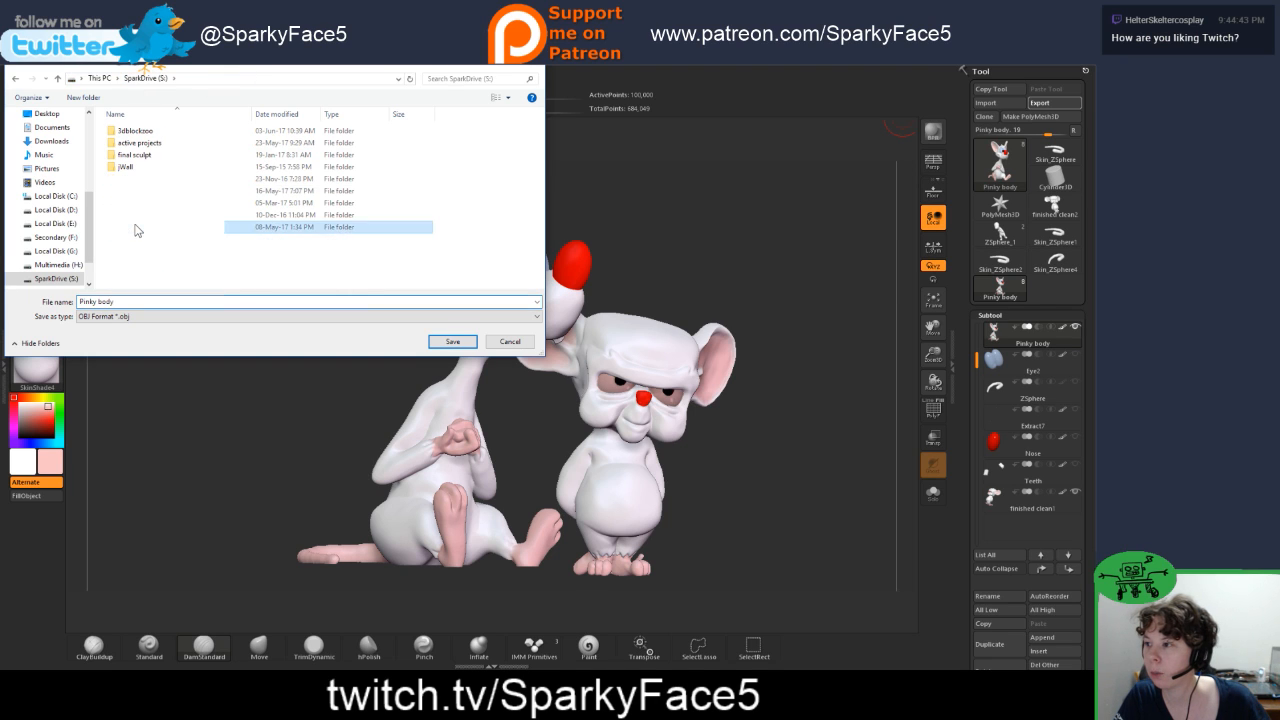
{"action": "left_click", "coordinate": [145, 78]}
{"action": "left_click", "coordinate": [135, 131]}
{"action": "double_click", "coordinate": [137, 133]}
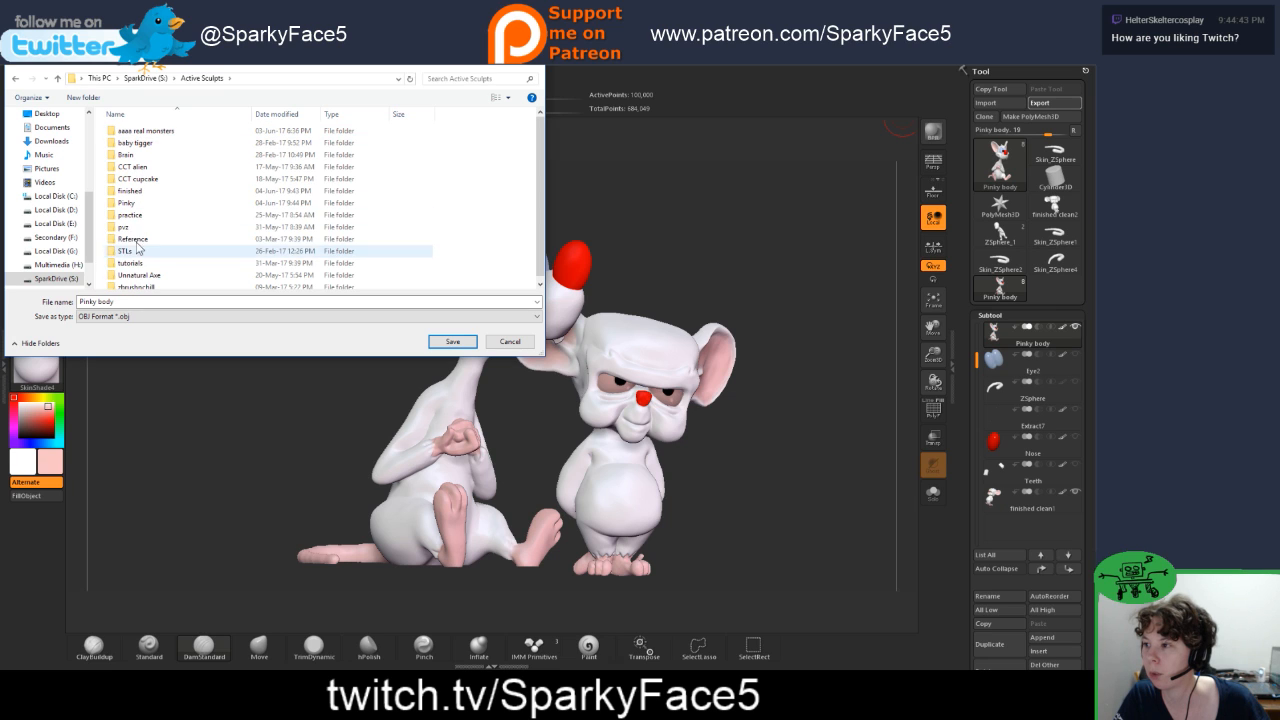
{"action": "double_click", "coordinate": [141, 197]}
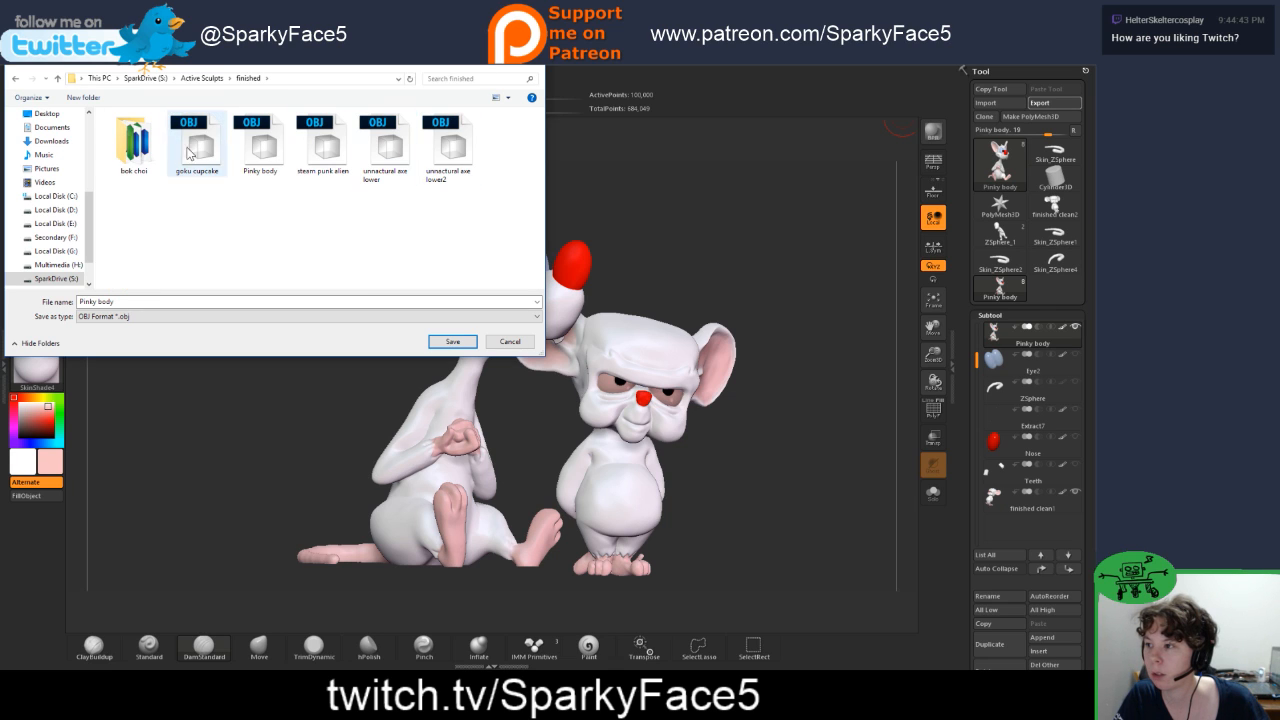
{"action": "left_click", "coordinate": [262, 148]}
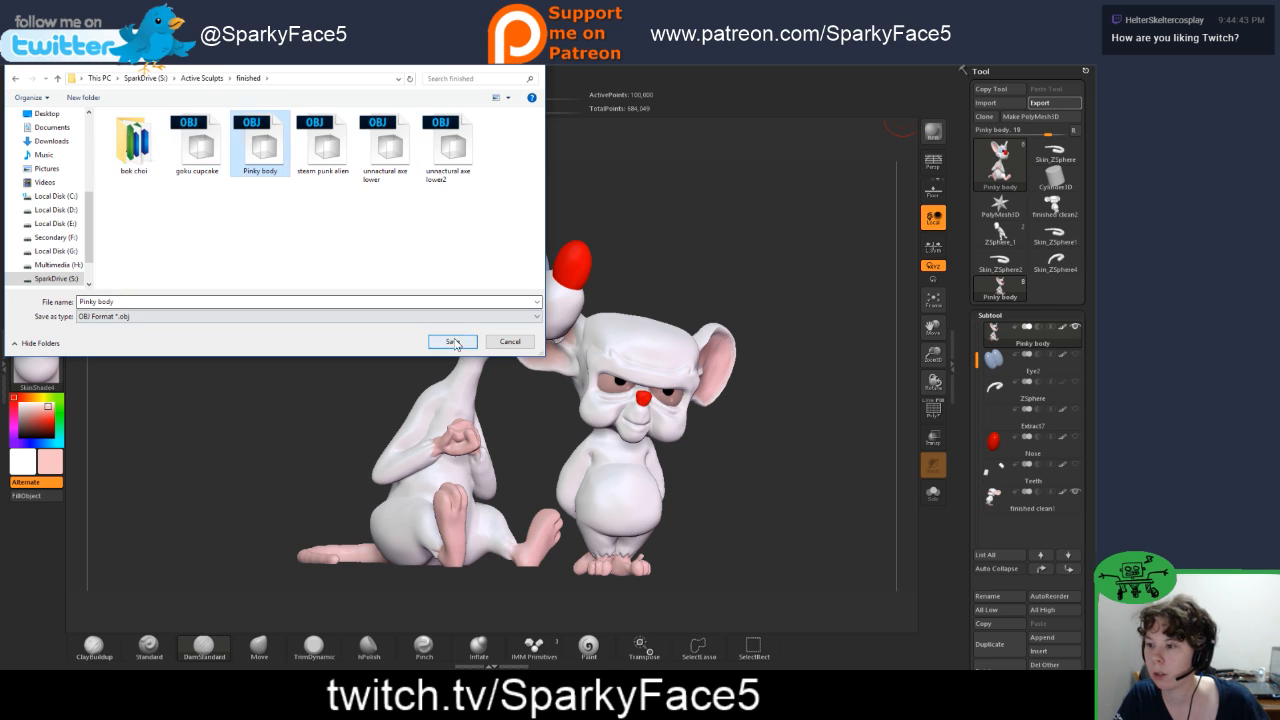
{"action": "left_click", "coordinate": [452, 341]}
{"action": "left_click", "coordinate": [569, 358]}
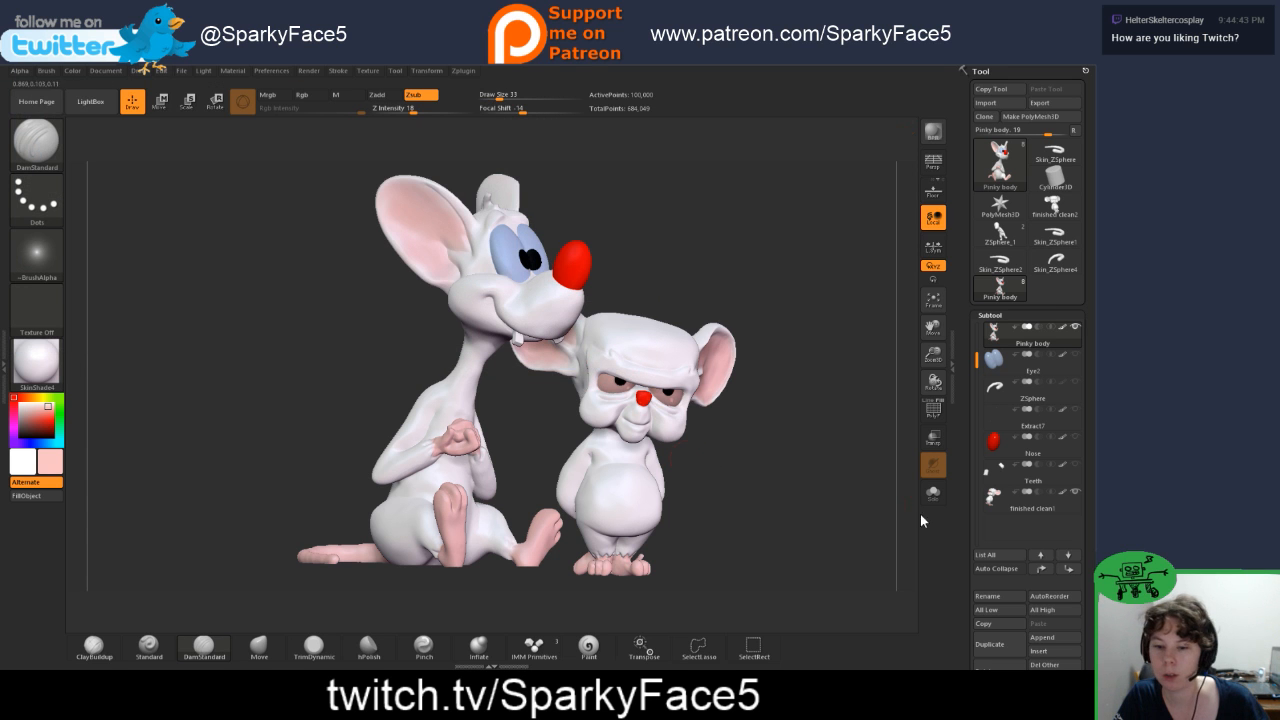
Step: Switch to 3D Builder, cancel the pending import and import the recent Pinky body.OBJ with inches as the file's units
{"action": "key", "text": "alt+Tab"}
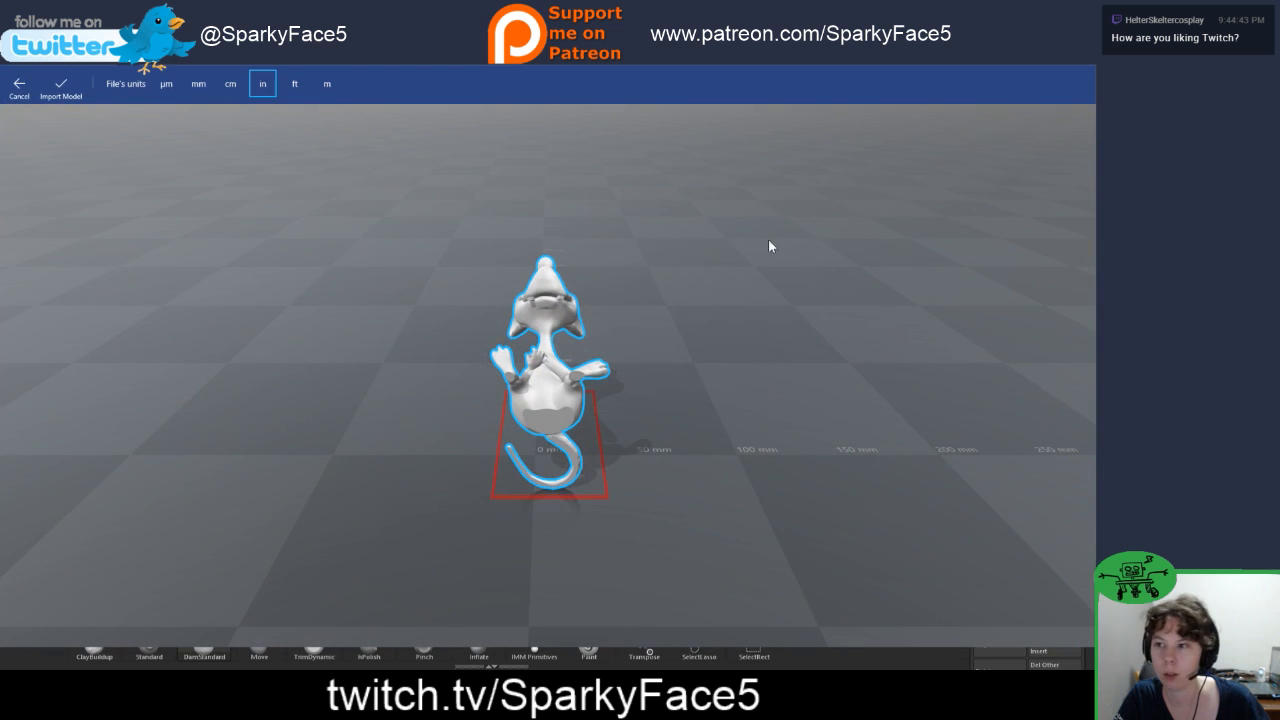
{"action": "left_click", "coordinate": [28, 100]}
{"action": "left_click", "coordinate": [13, 86]}
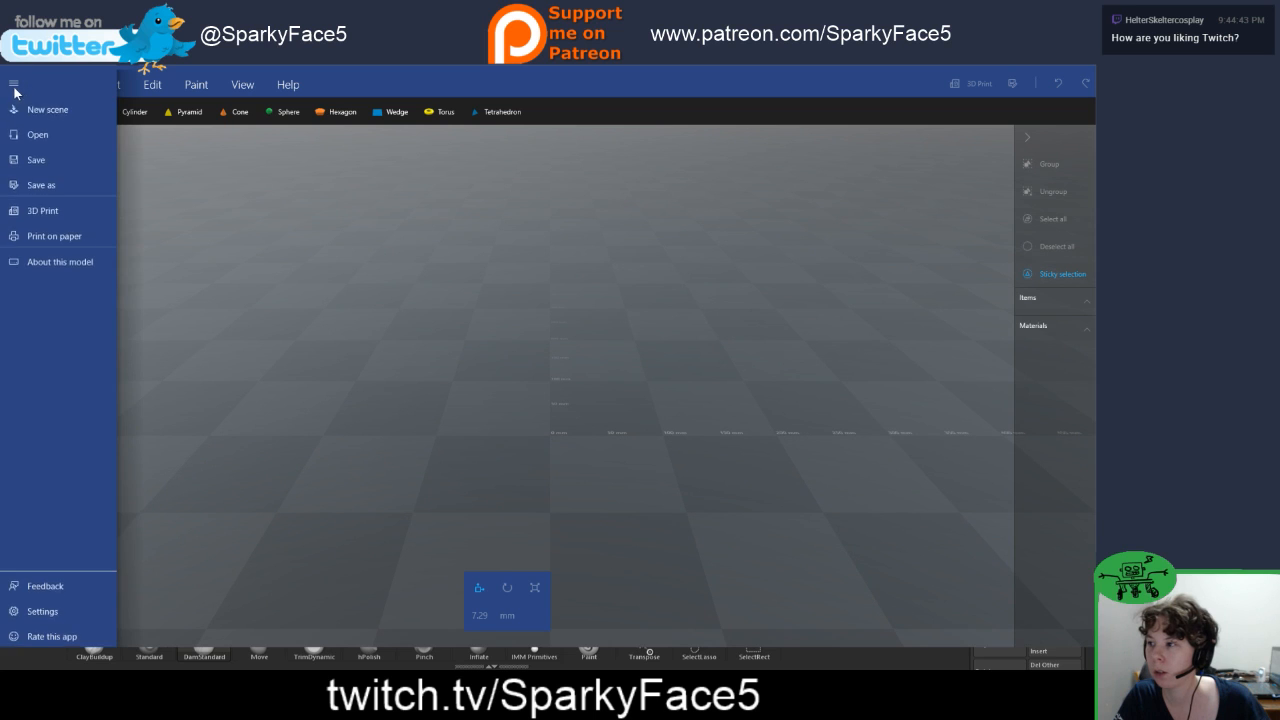
{"action": "left_click", "coordinate": [38, 134]}
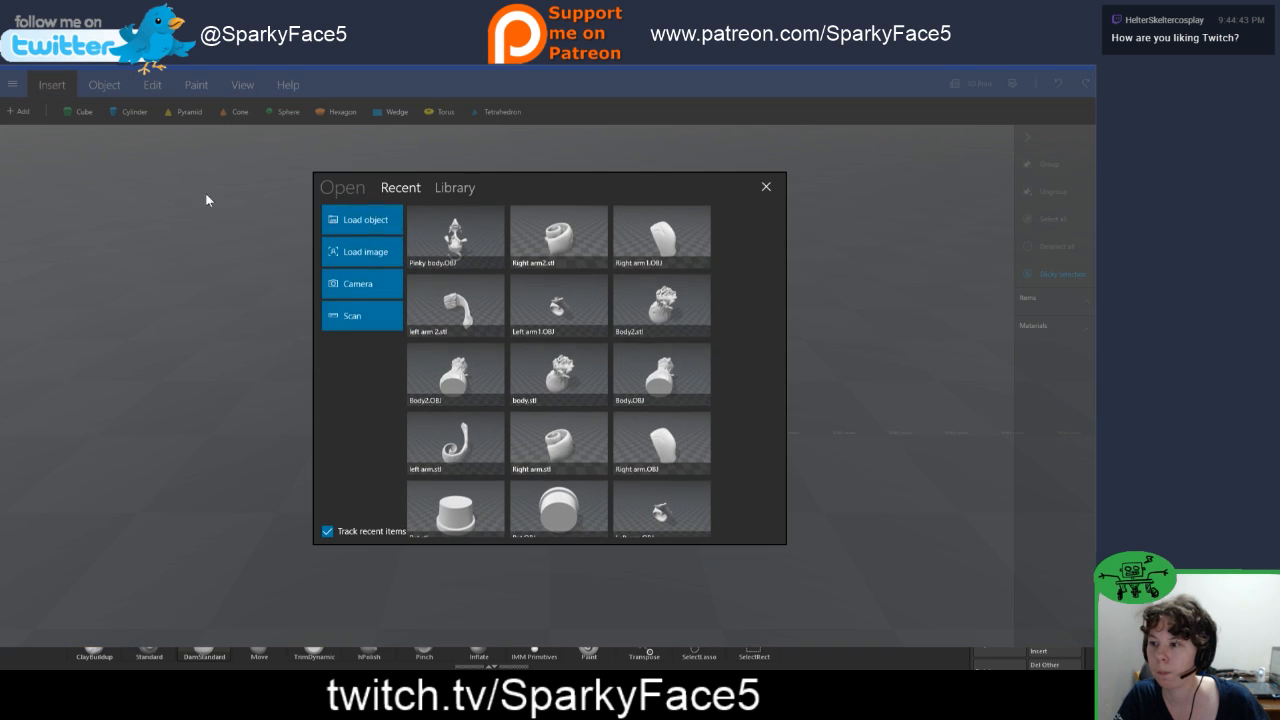
{"action": "left_click", "coordinate": [435, 237]}
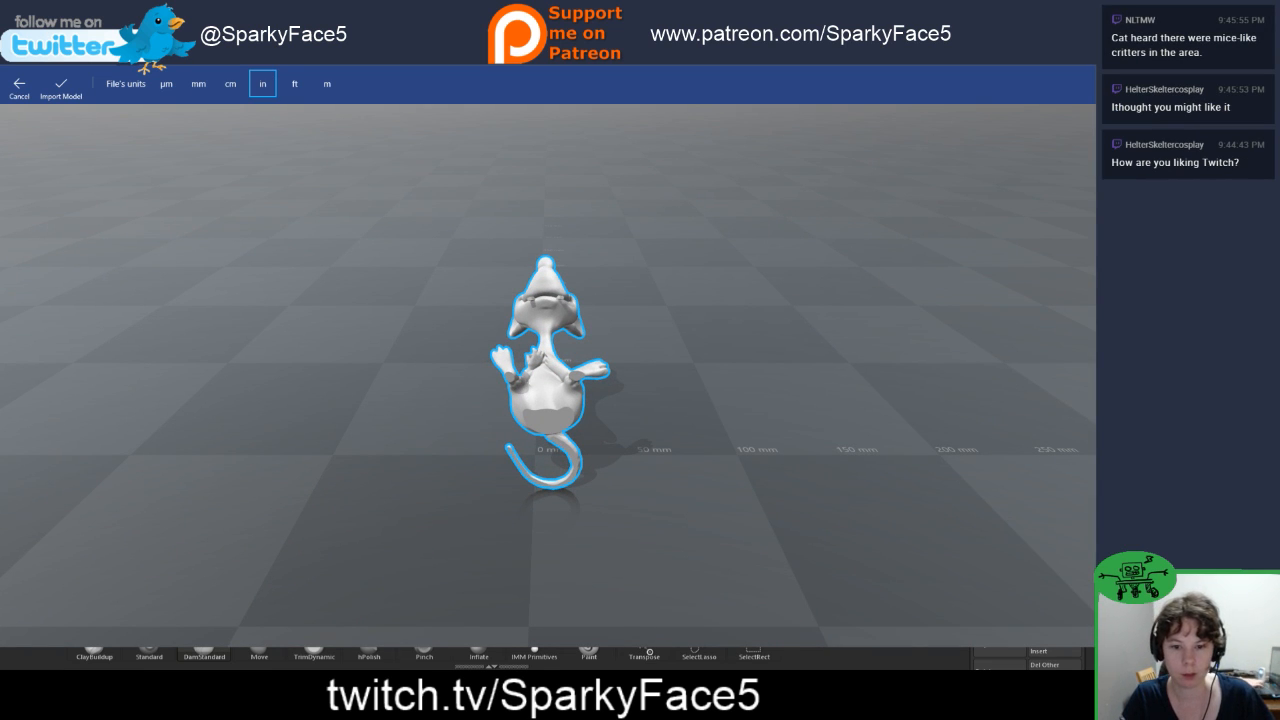
{"action": "left_click_drag", "start_coordinate": [545, 420], "coordinate": [690, 435]}
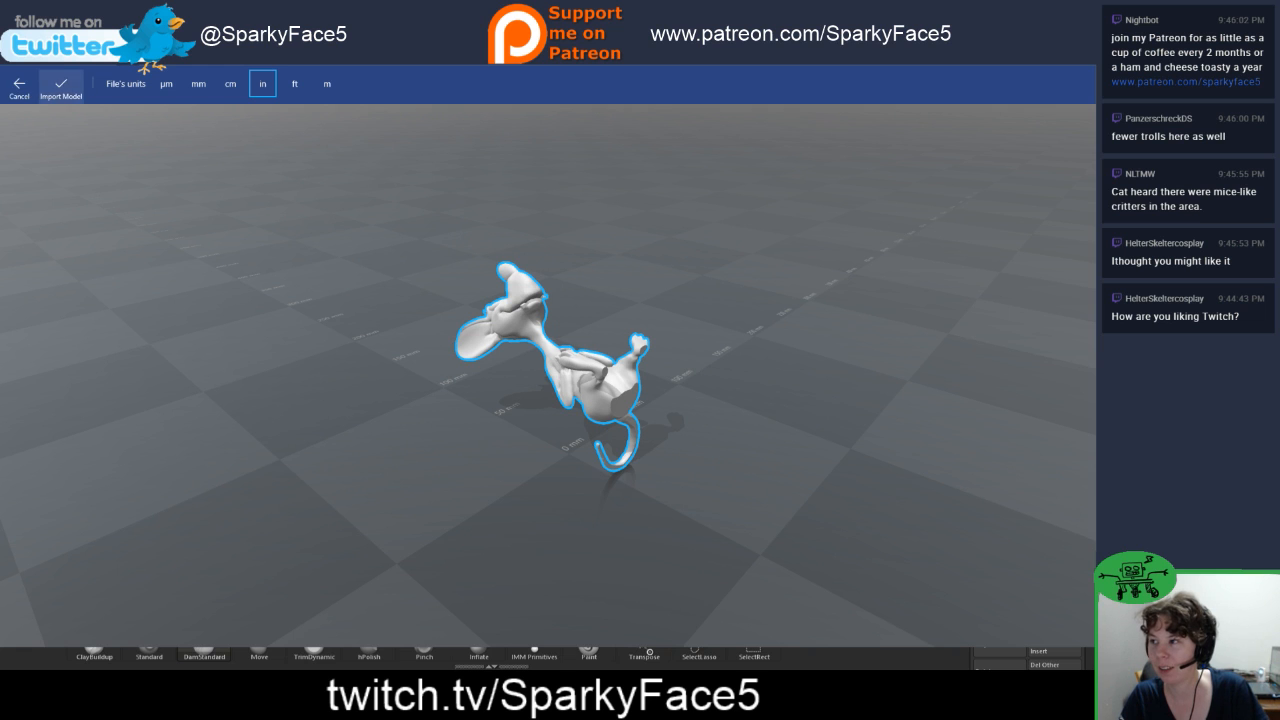
{"action": "left_click", "coordinate": [61, 87]}
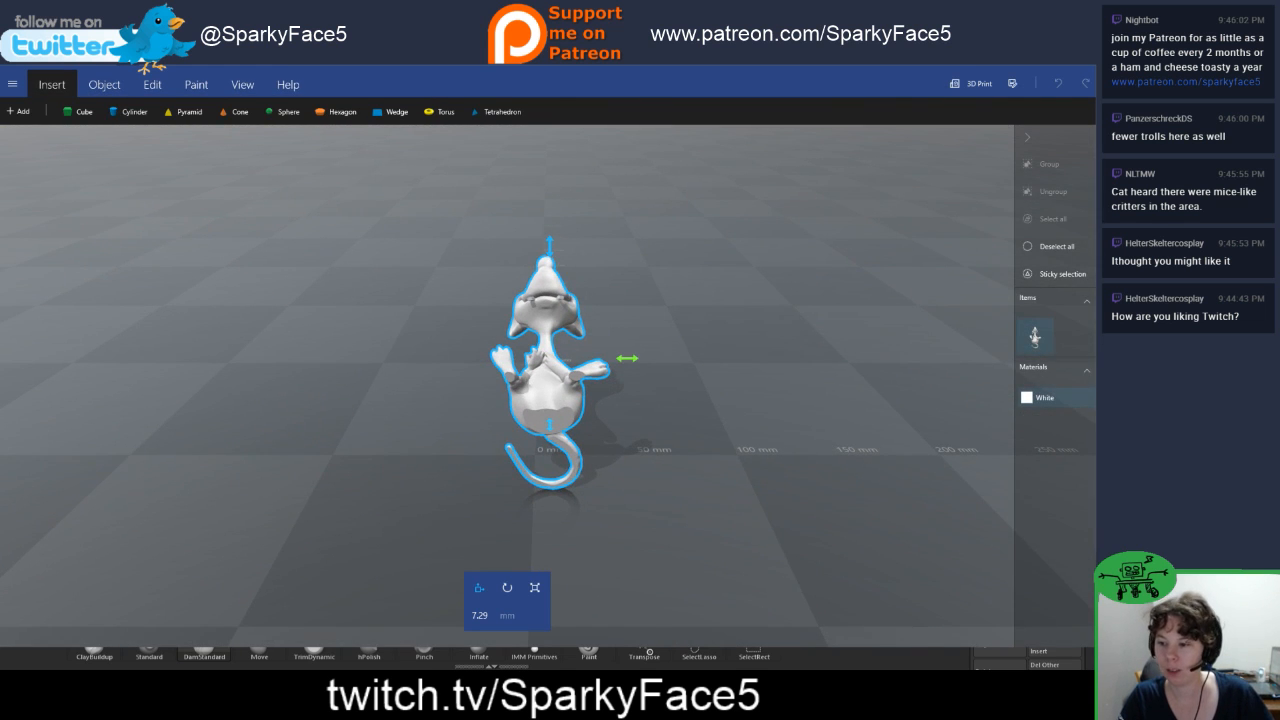
Step: Rotate the imported mouse model by 90 degrees to stand it upright on the ground plane
{"action": "left_click", "coordinate": [507, 587]}
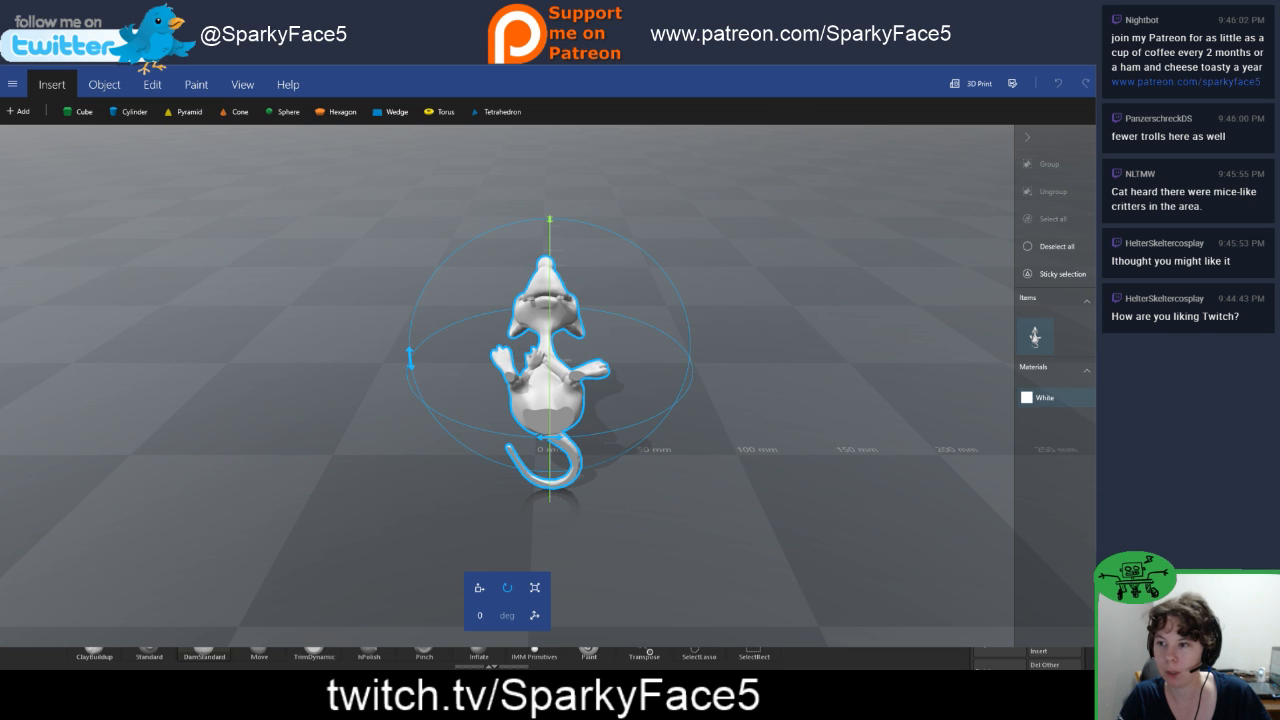
{"action": "left_click", "coordinate": [490, 614]}
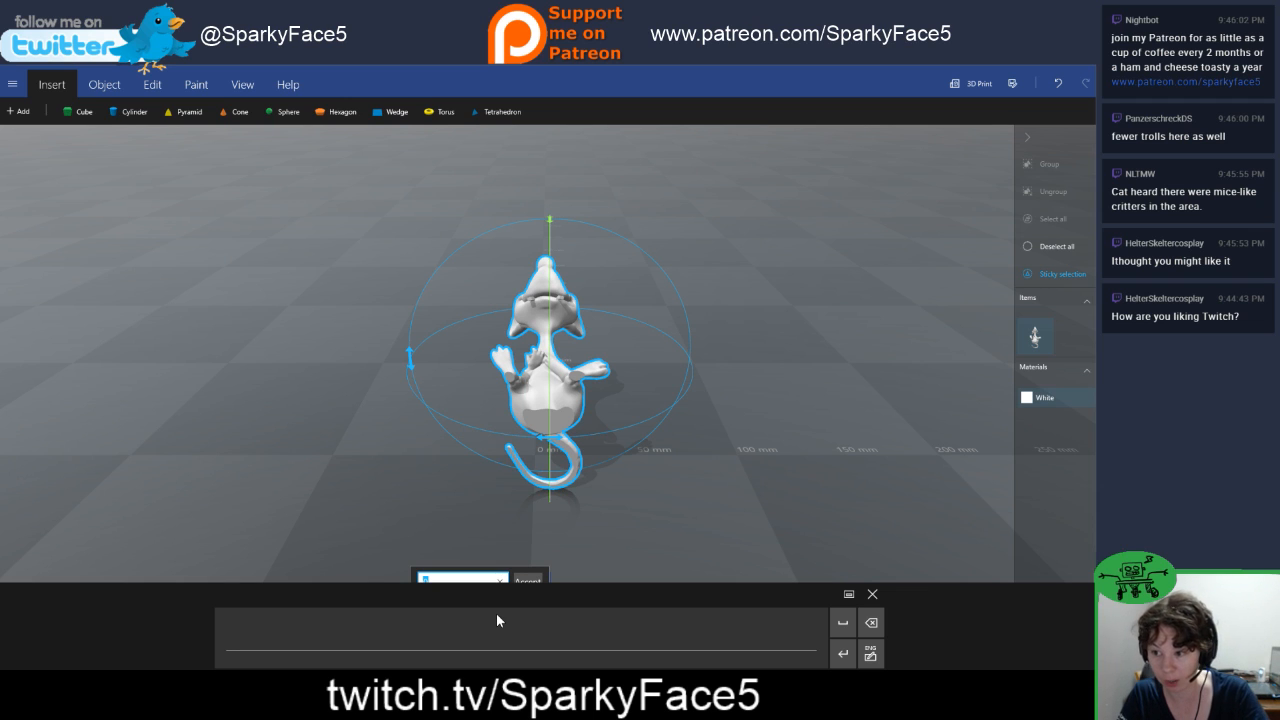
{"action": "type", "text": "90"}
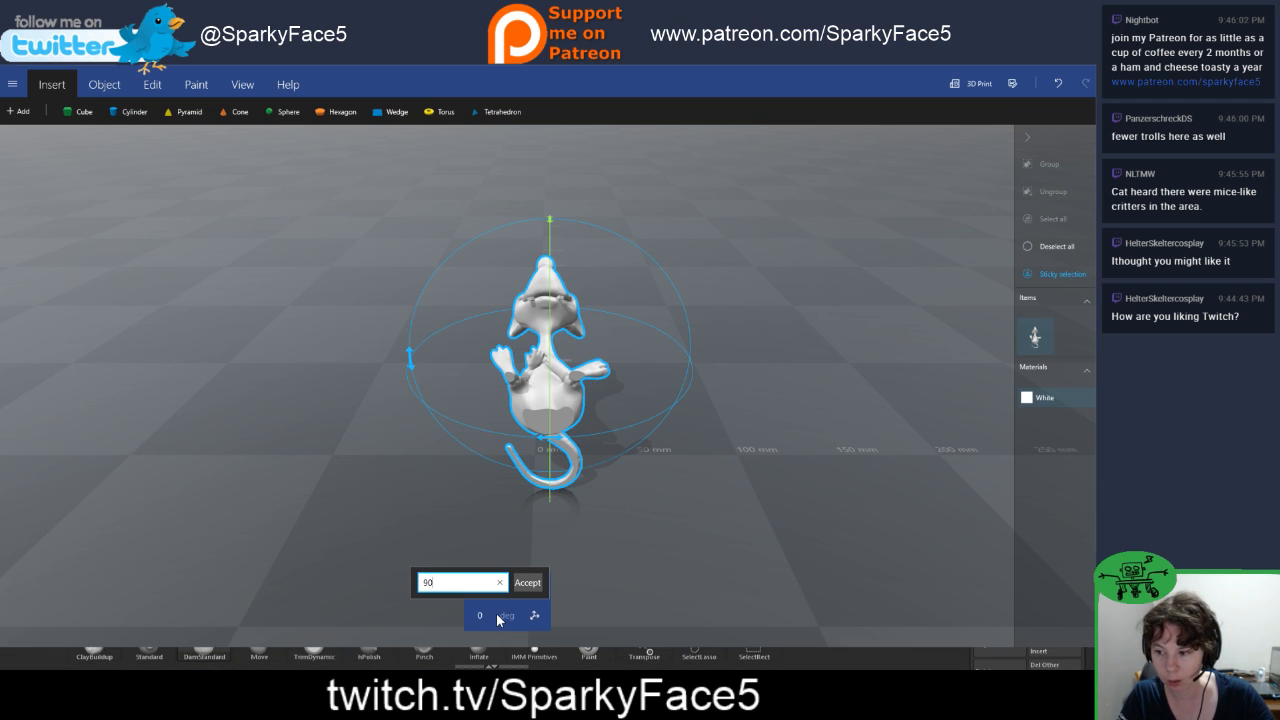
{"action": "key", "text": "Return"}
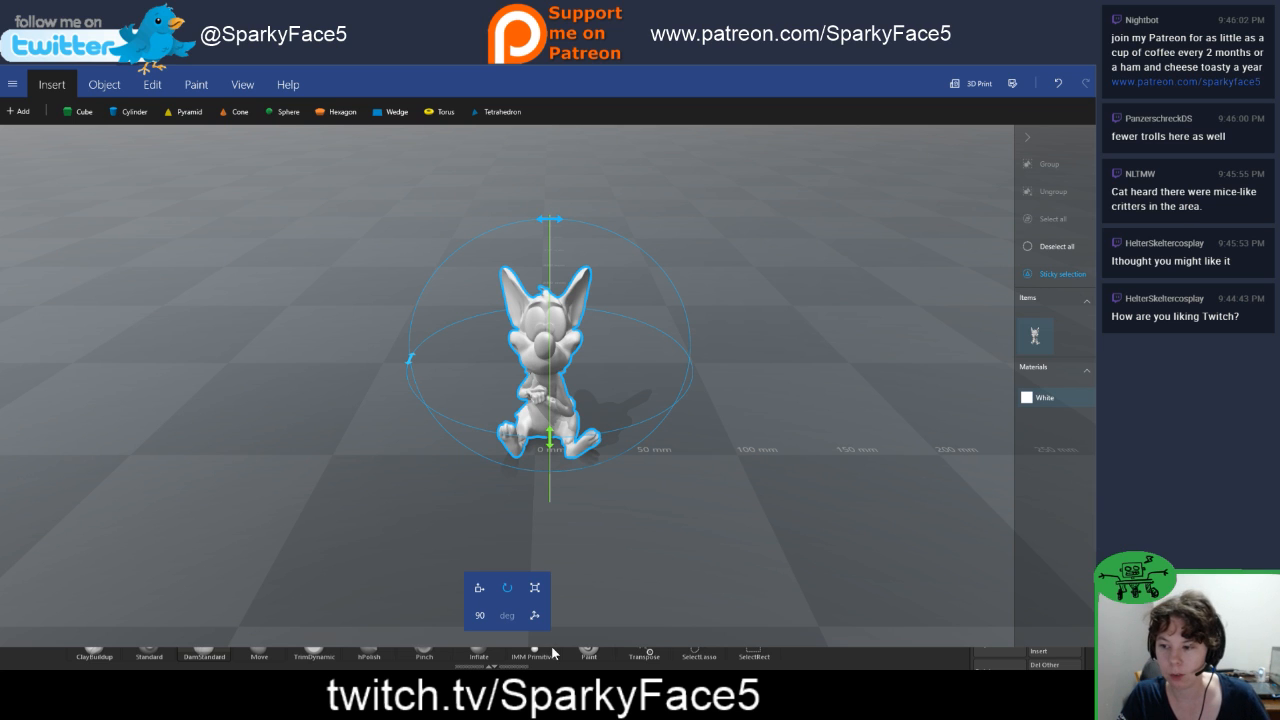
Step: Adjust the vertical position of the mouse model to about 46.8 mm
{"action": "left_click", "coordinate": [479, 588]}
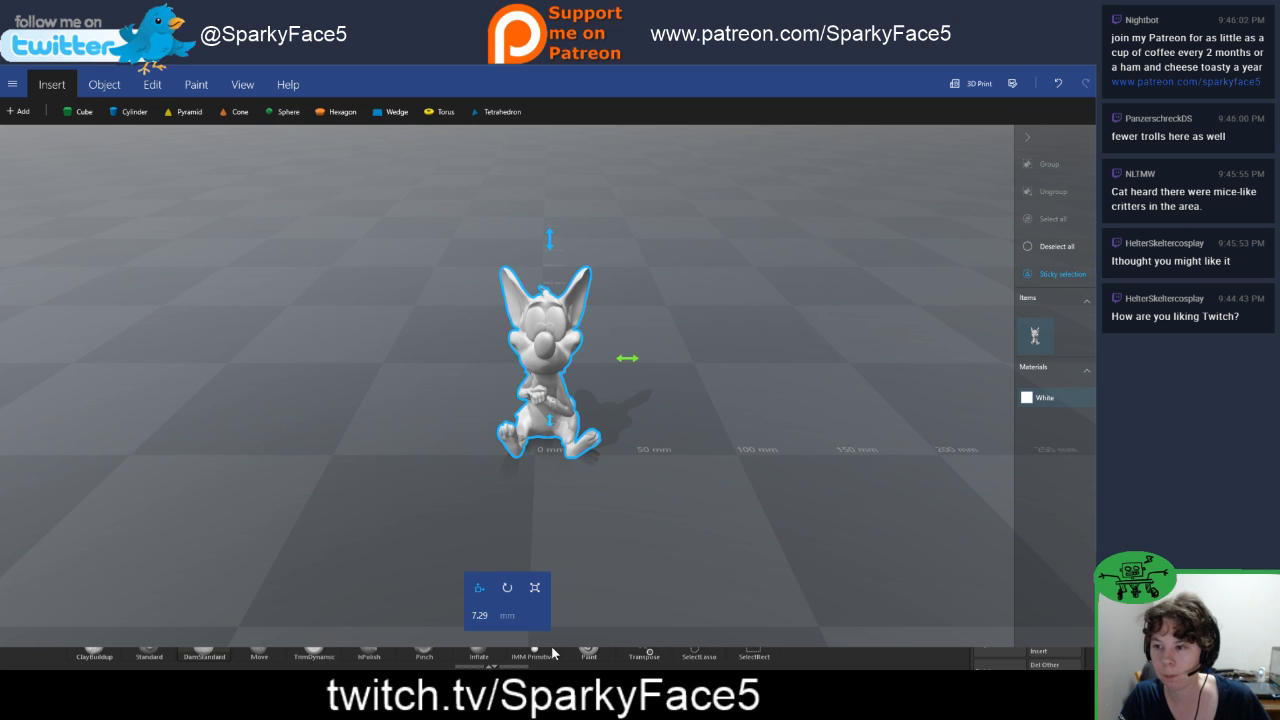
{"action": "left_click_drag", "start_coordinate": [551, 646], "coordinate": [551, 645]}
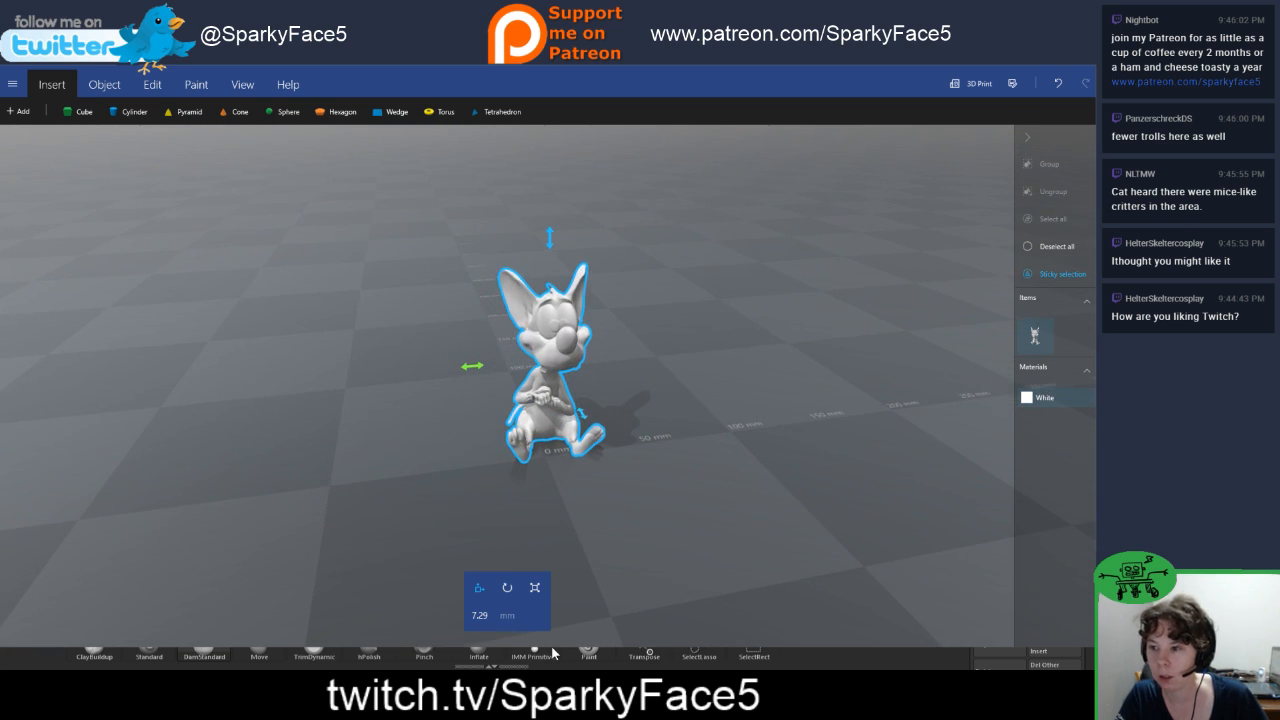
{"action": "mouse_move", "coordinate": [550, 237]}
{"action": "left_mouse_down"}
{"action": "mouse_move", "coordinate": [550, 215]}
{"action": "mouse_move", "coordinate": [550, 230]}
{"action": "left_mouse_up"}
{"action": "left_click_drag", "start_coordinate": [552, 648], "coordinate": [552, 648]}
{"action": "left_click_drag", "start_coordinate": [647, 433], "coordinate": [713, 431]}
{"action": "left_click_drag", "start_coordinate": [552, 652], "coordinate": [552, 652]}
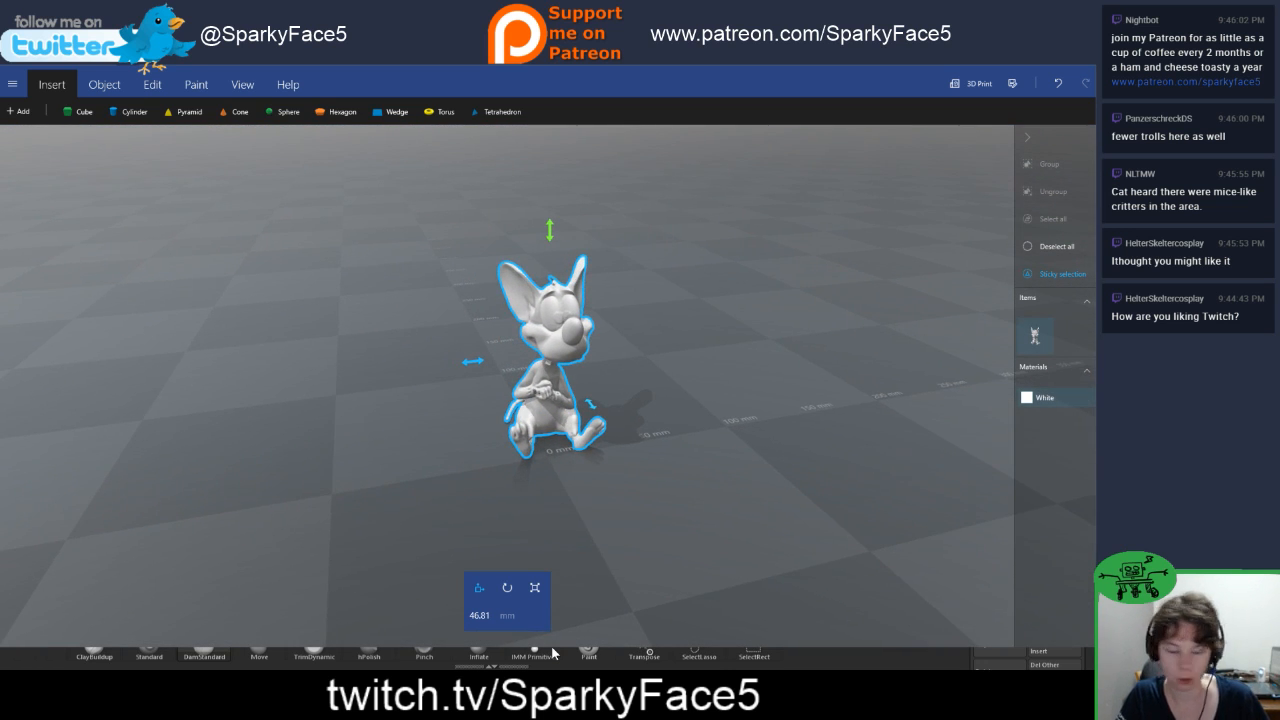
Step: Examine the upright mouse model from the front, the side and low and high angles before saving
{"action": "scroll", "coordinate": [463, 576], "scroll_direction": "up", "scroll_amount": 4}
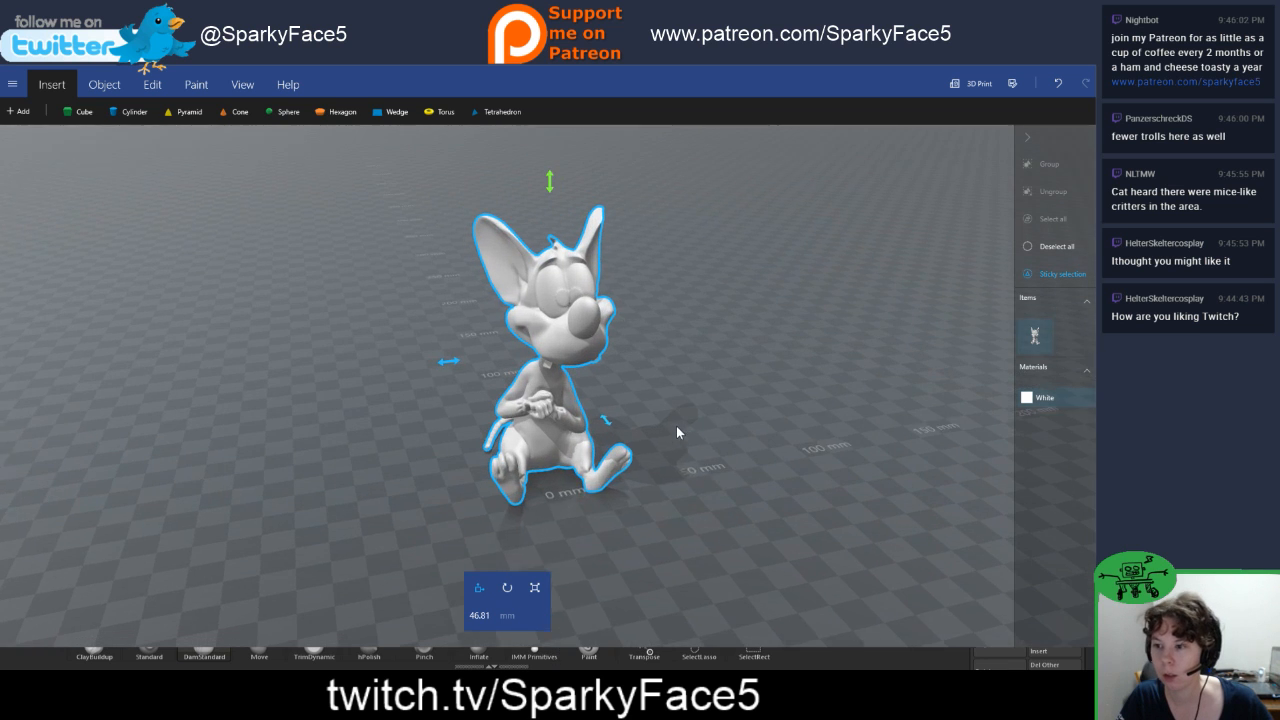
{"action": "left_click_drag", "start_coordinate": [674, 425], "coordinate": [728, 446]}
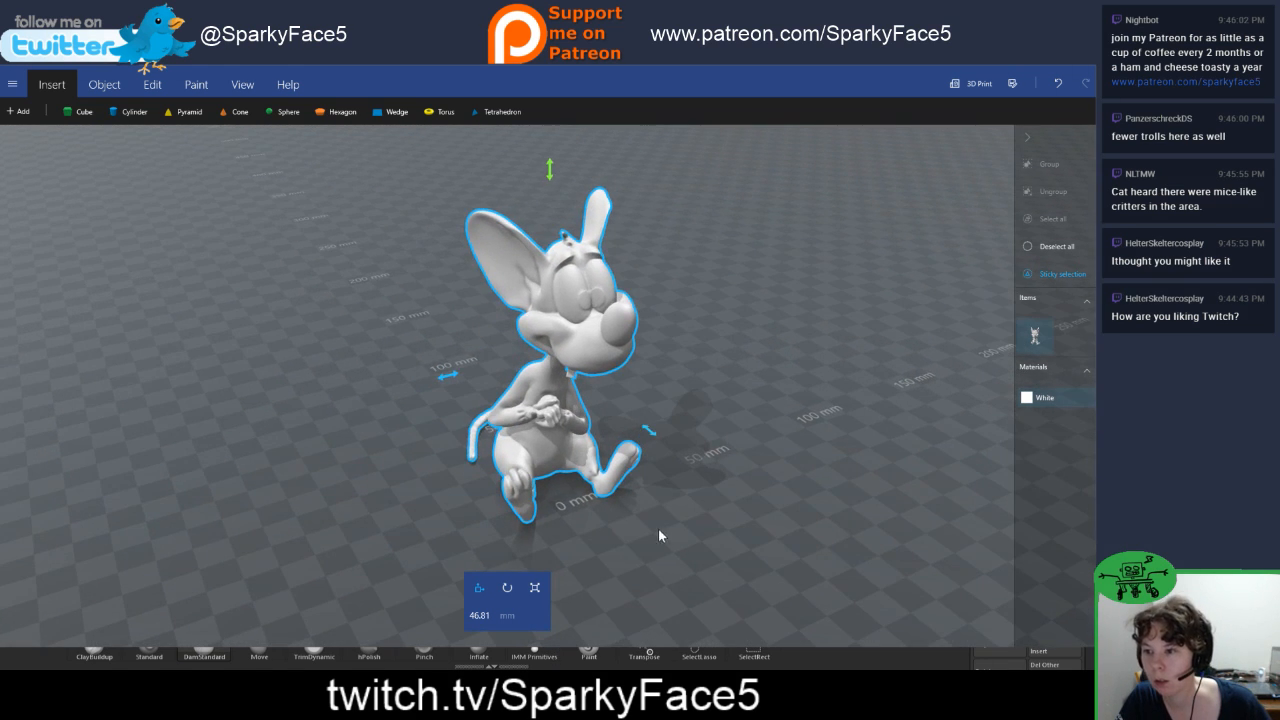
{"action": "left_click_drag", "start_coordinate": [659, 536], "coordinate": [690, 458]}
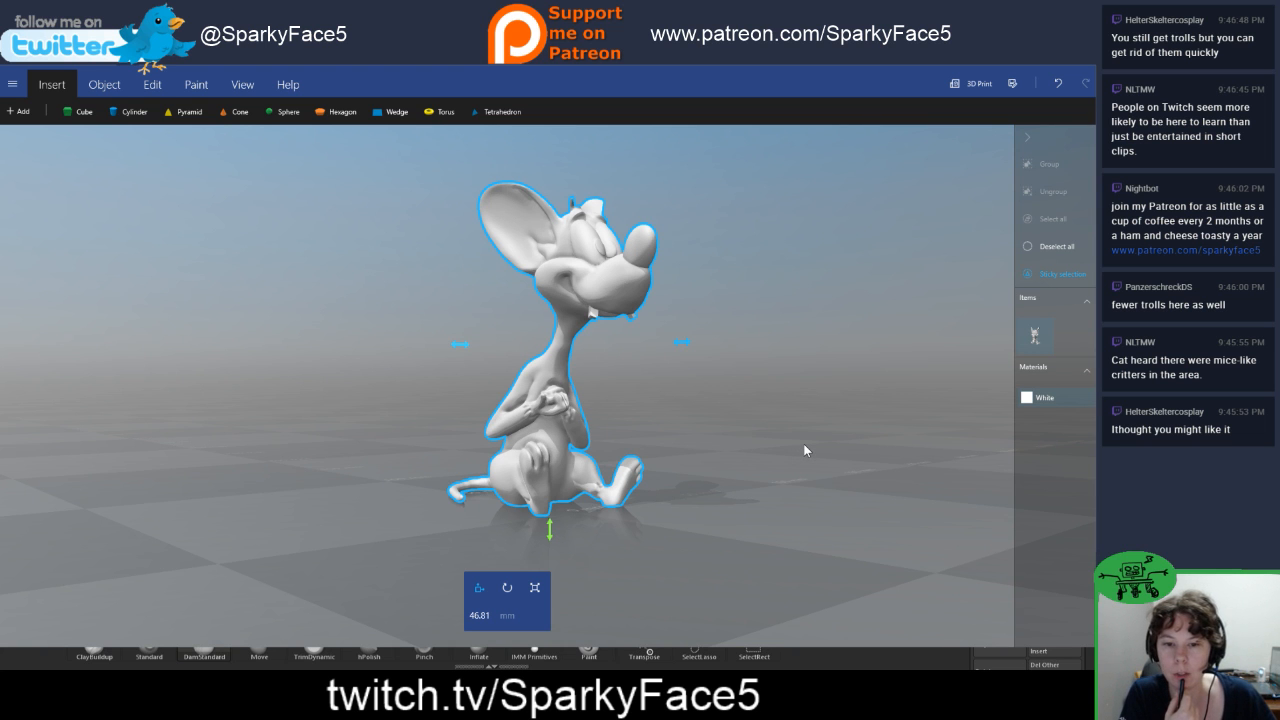
{"action": "right_click_drag", "start_coordinate": [775, 436], "coordinate": [710, 512]}
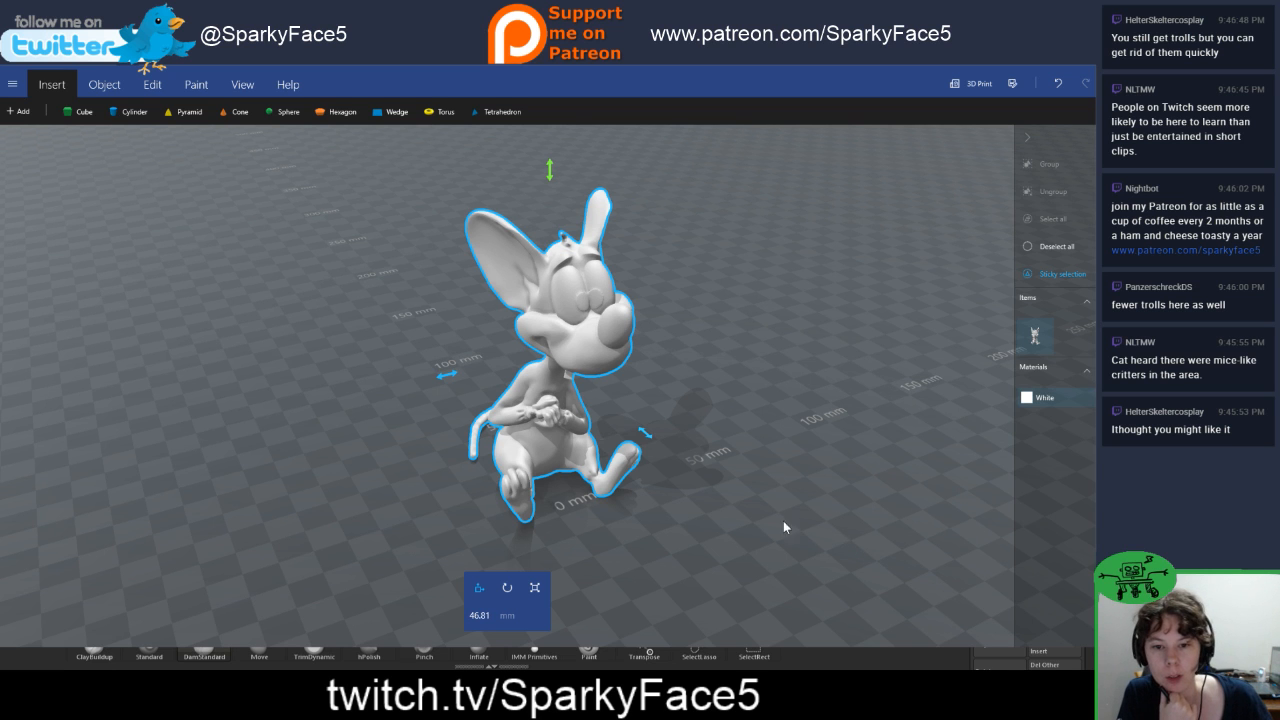
{"action": "left_click_drag", "start_coordinate": [784, 522], "coordinate": [824, 500]}
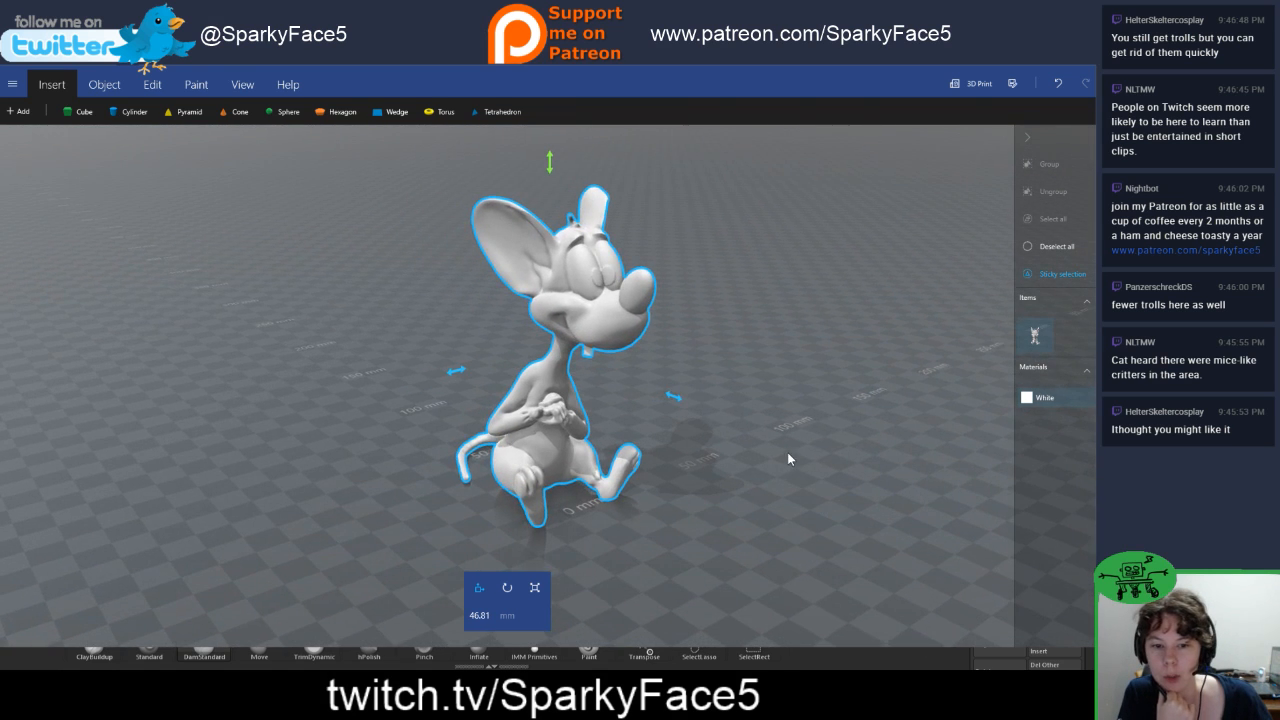
{"action": "left_click_drag", "start_coordinate": [787, 458], "coordinate": [387, 440]}
{"action": "left_click_drag", "start_coordinate": [802, 461], "coordinate": [714, 497]}
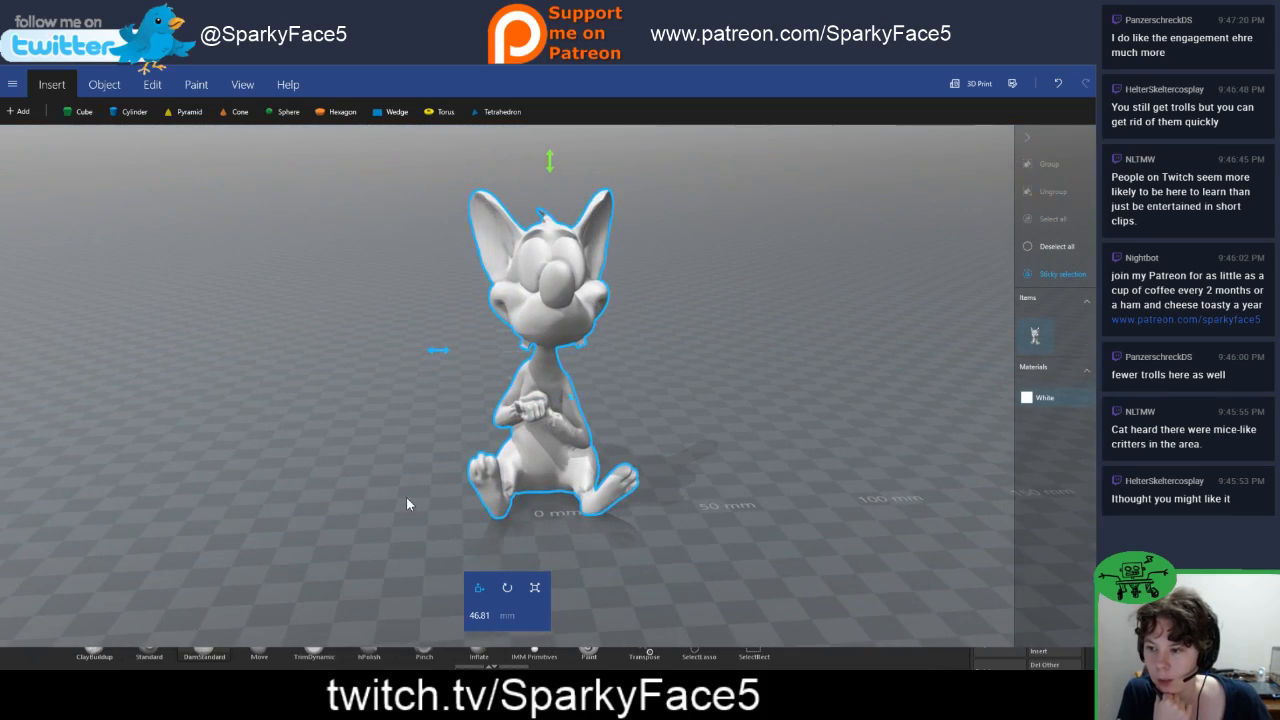
{"action": "left_click_drag", "start_coordinate": [407, 503], "coordinate": [320, 497]}
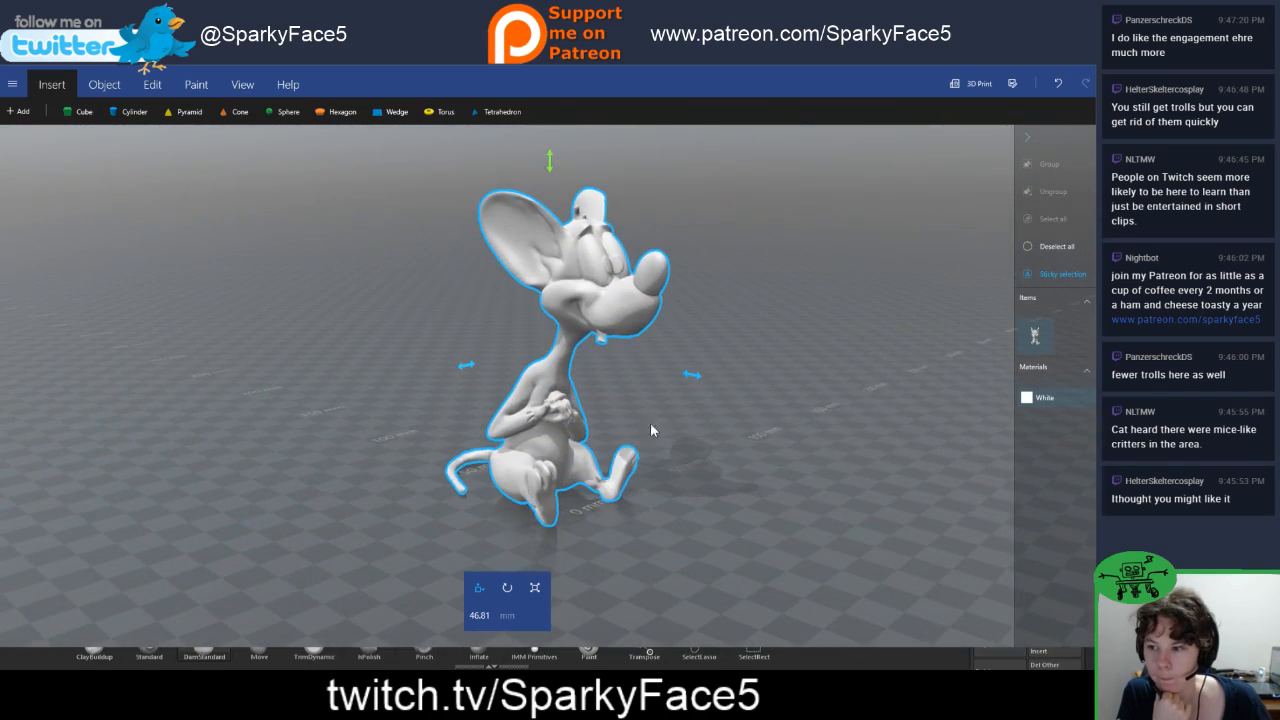
{"action": "left_click_drag", "start_coordinate": [651, 430], "coordinate": [880, 414]}
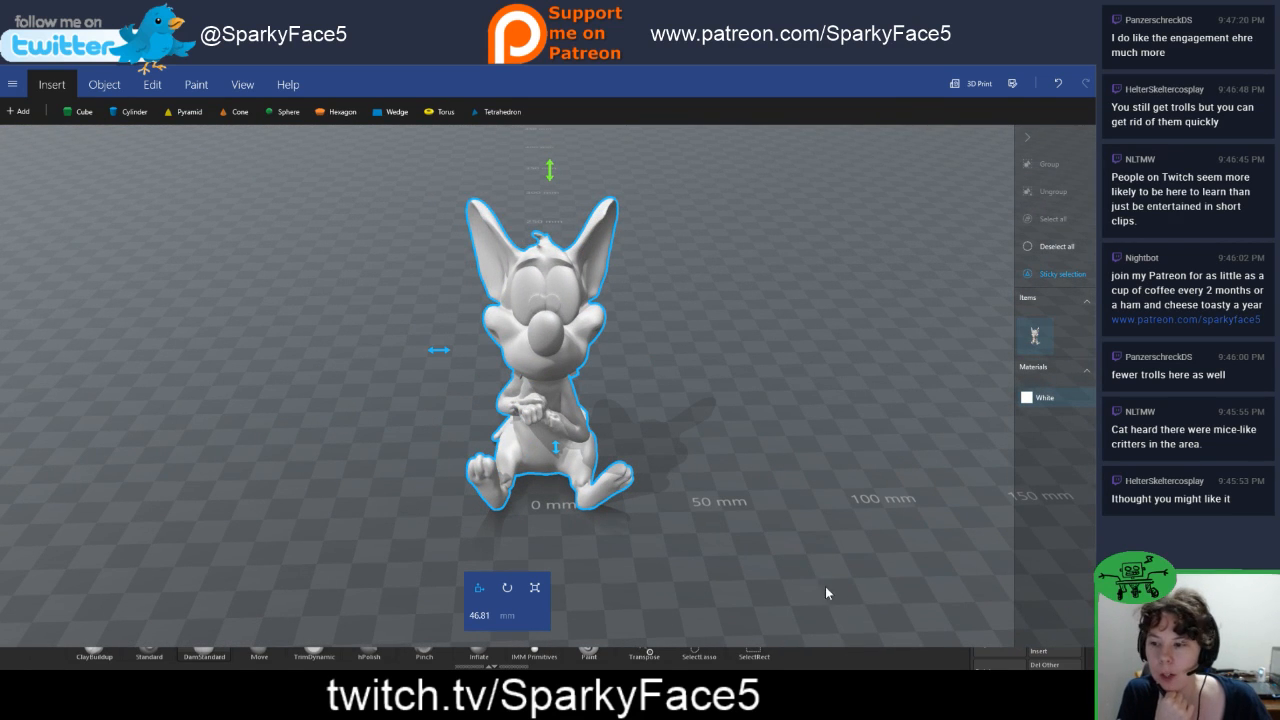
{"action": "left_click_drag", "start_coordinate": [637, 363], "coordinate": [743, 361]}
{"action": "left_click_drag", "start_coordinate": [215, 383], "coordinate": [583, 508]}
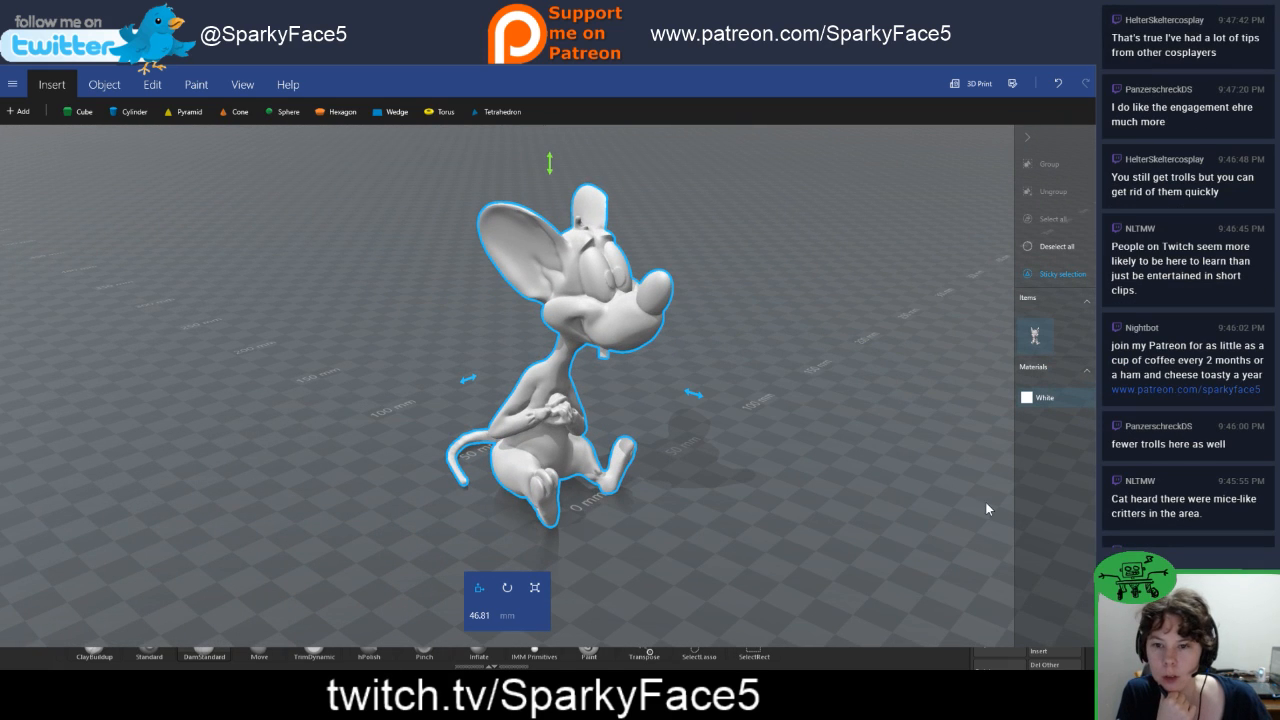
Step: Save the upright mouse model in STL format as Pinky in the finished folder, accepting the loss of format-specific information
{"action": "left_click", "coordinate": [12, 84]}
{"action": "left_click", "coordinate": [44, 186]}
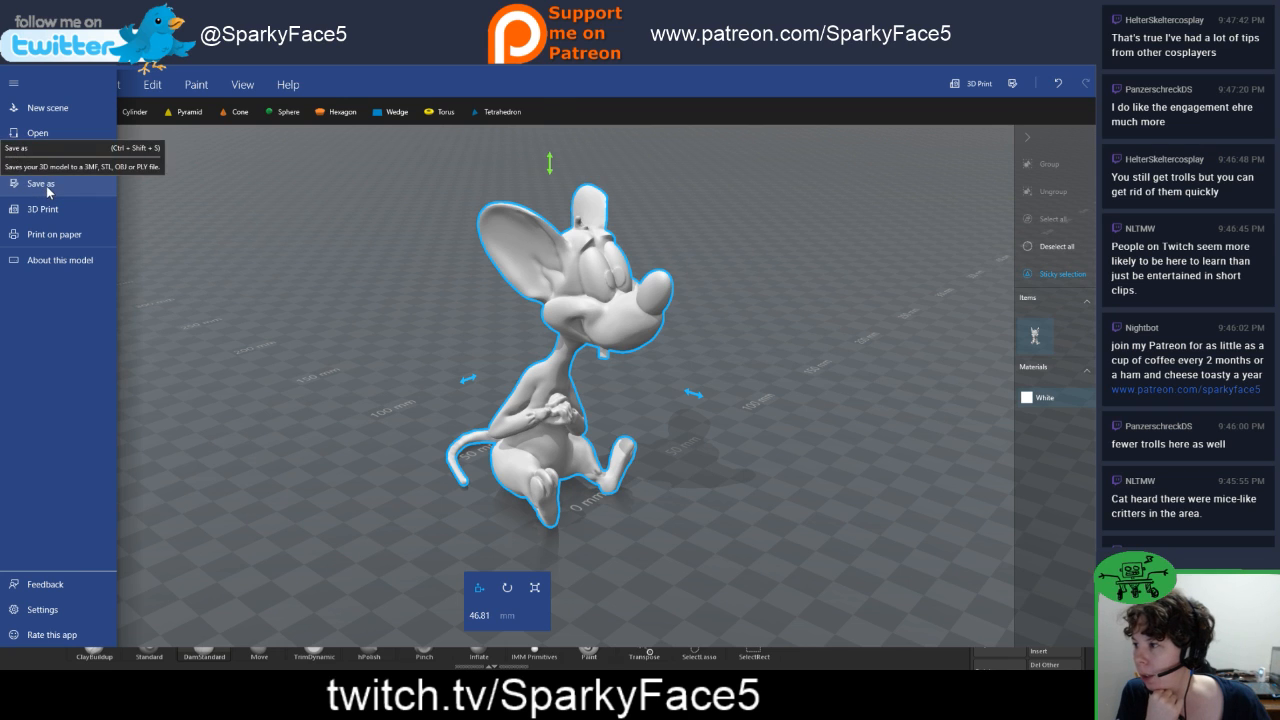
{"action": "left_click", "coordinate": [118, 317]}
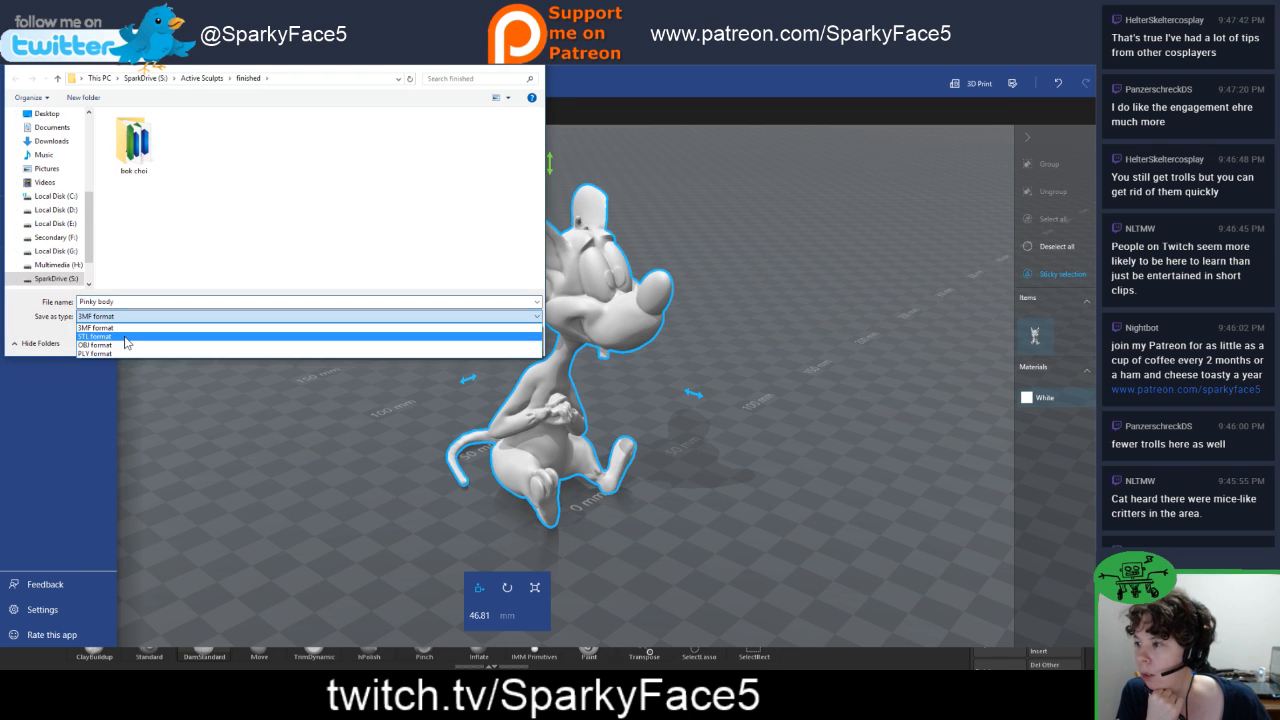
{"action": "left_click", "coordinate": [127, 338]}
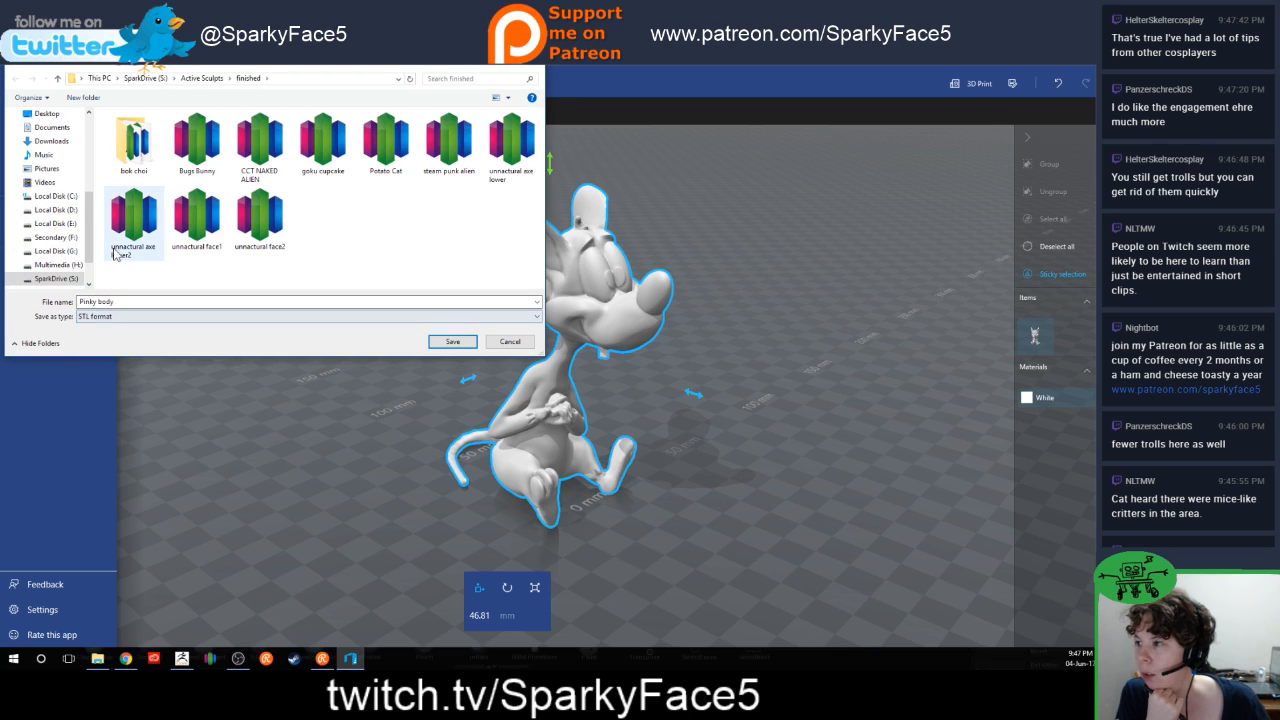
{"action": "left_click", "coordinate": [140, 303]}
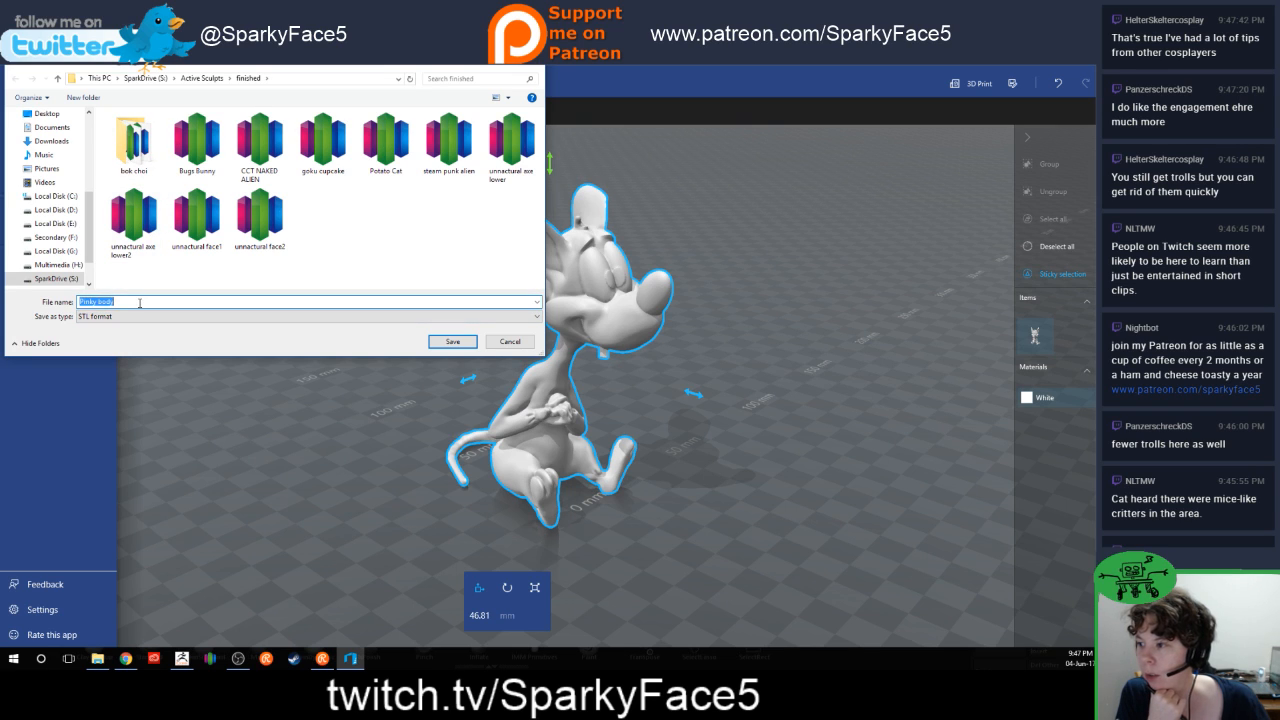
{"action": "left_click", "coordinate": [140, 303]}
{"action": "key", "text": "BackSpace"}
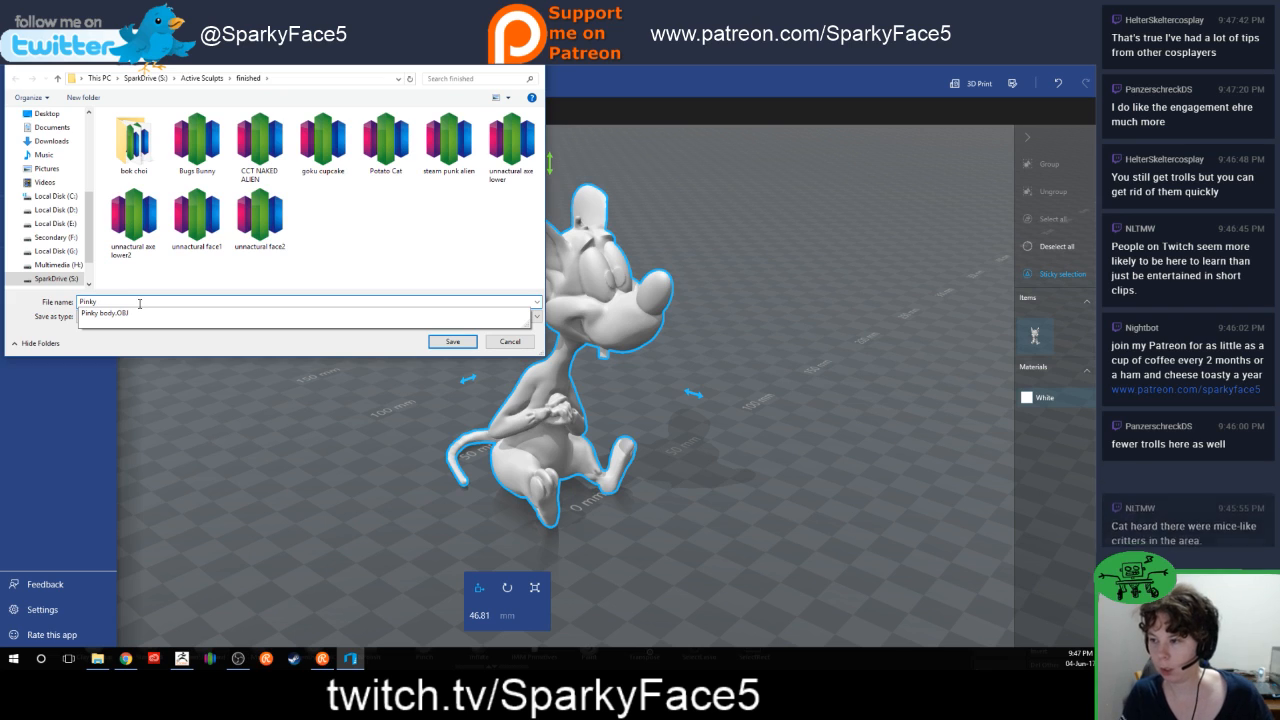
{"action": "left_click", "coordinate": [349, 288]}
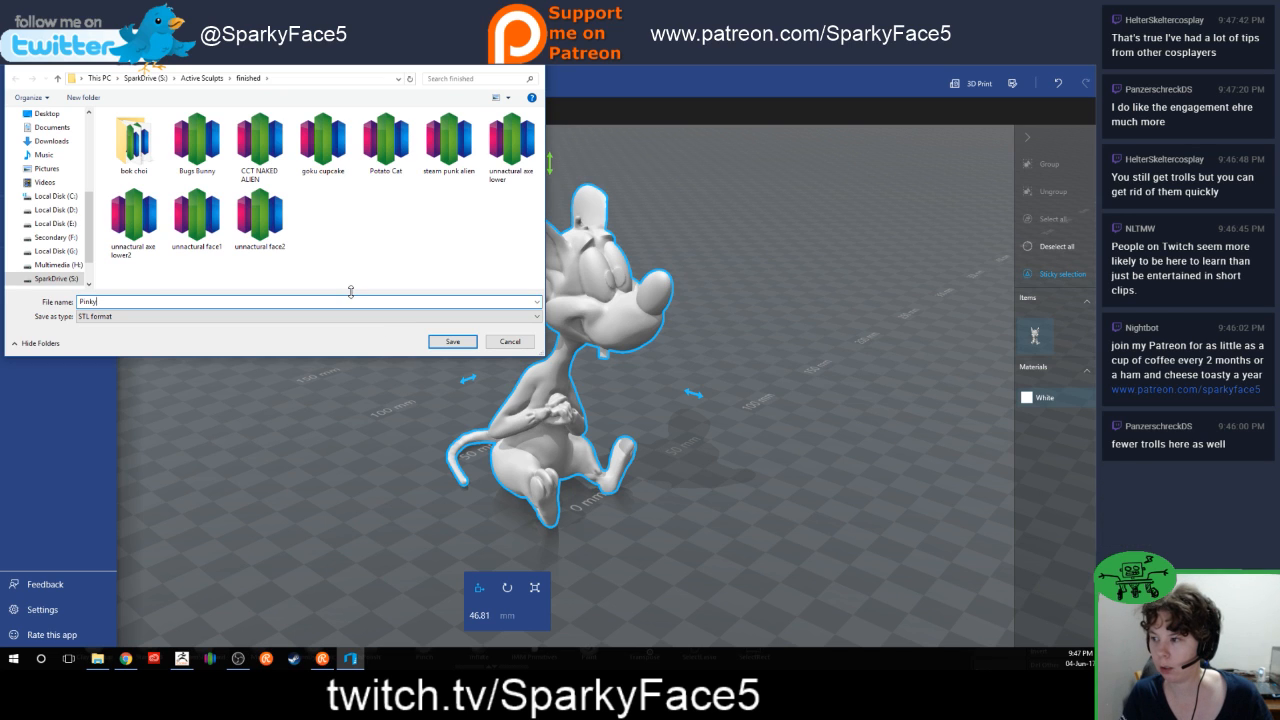
{"action": "left_click", "coordinate": [455, 344]}
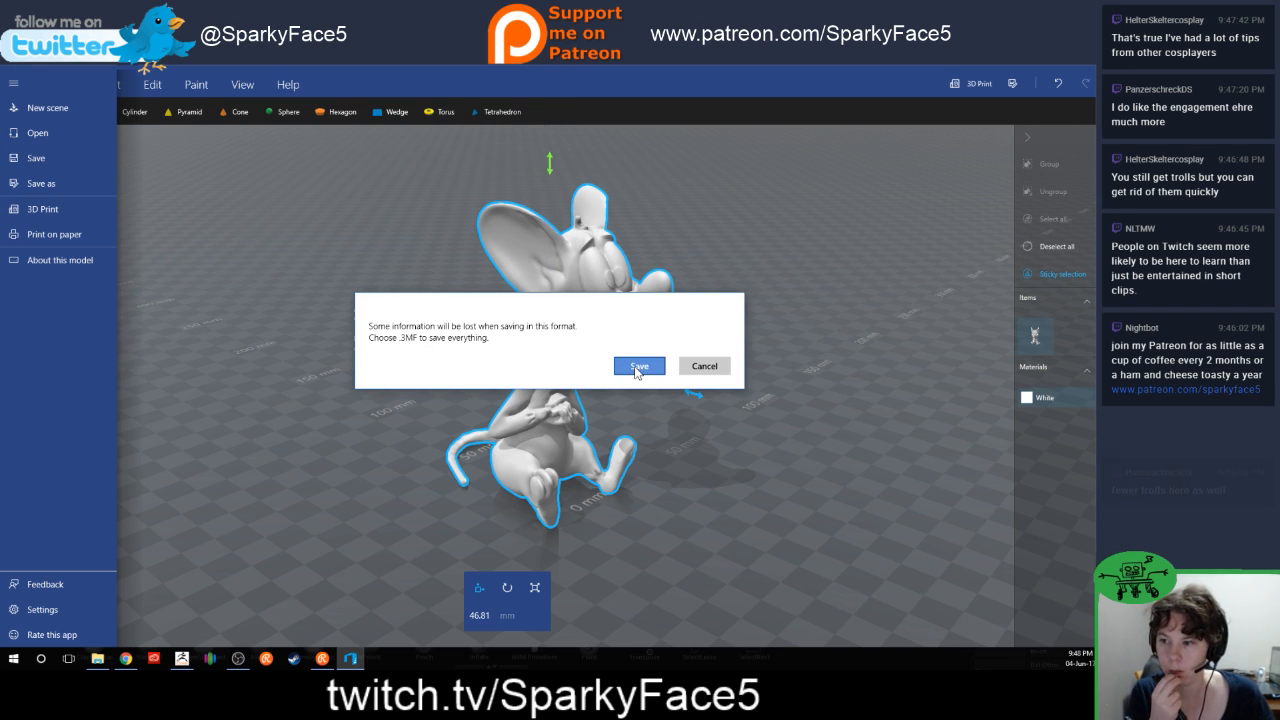
{"action": "left_click", "coordinate": [637, 368]}
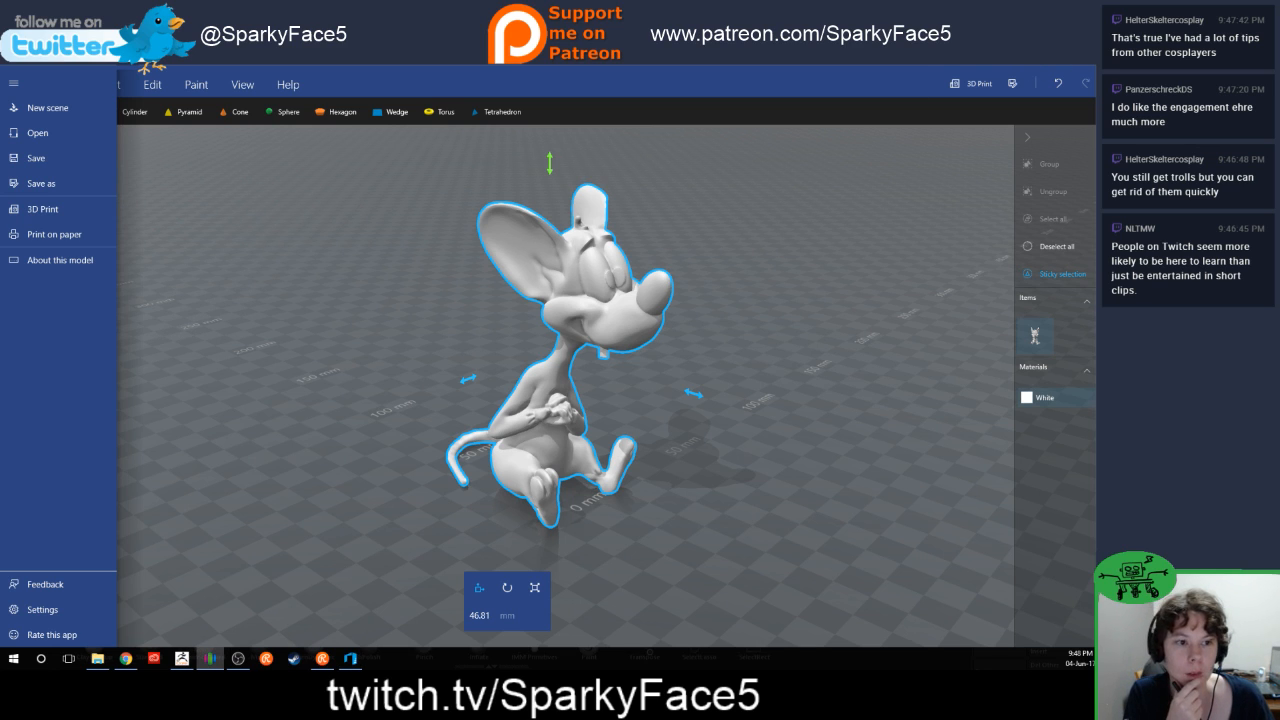
Step: Switch to Simplify3D and remove the Body2, Left arm1 and Right arm1 models from the build plate
{"action": "left_click", "coordinate": [210, 658]}
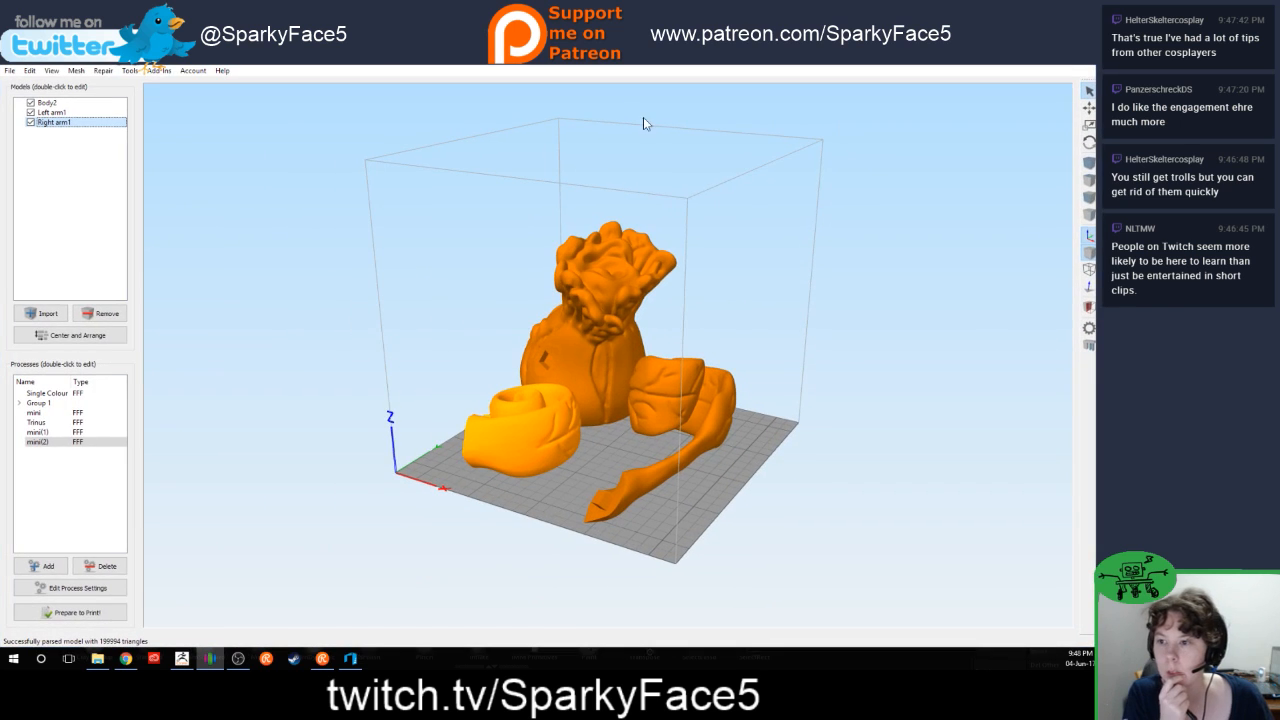
{"action": "left_click_drag", "start_coordinate": [398, 468], "coordinate": [462, 476]}
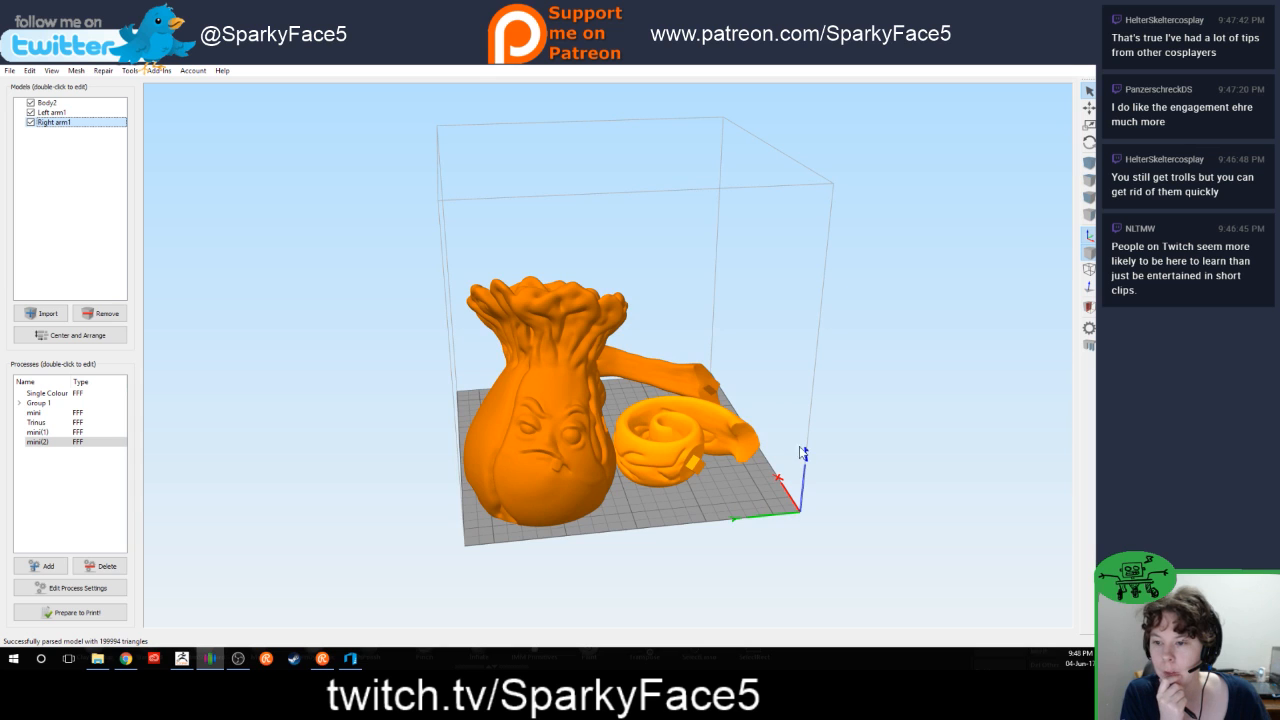
{"action": "left_click_drag", "start_coordinate": [802, 453], "coordinate": [737, 380]}
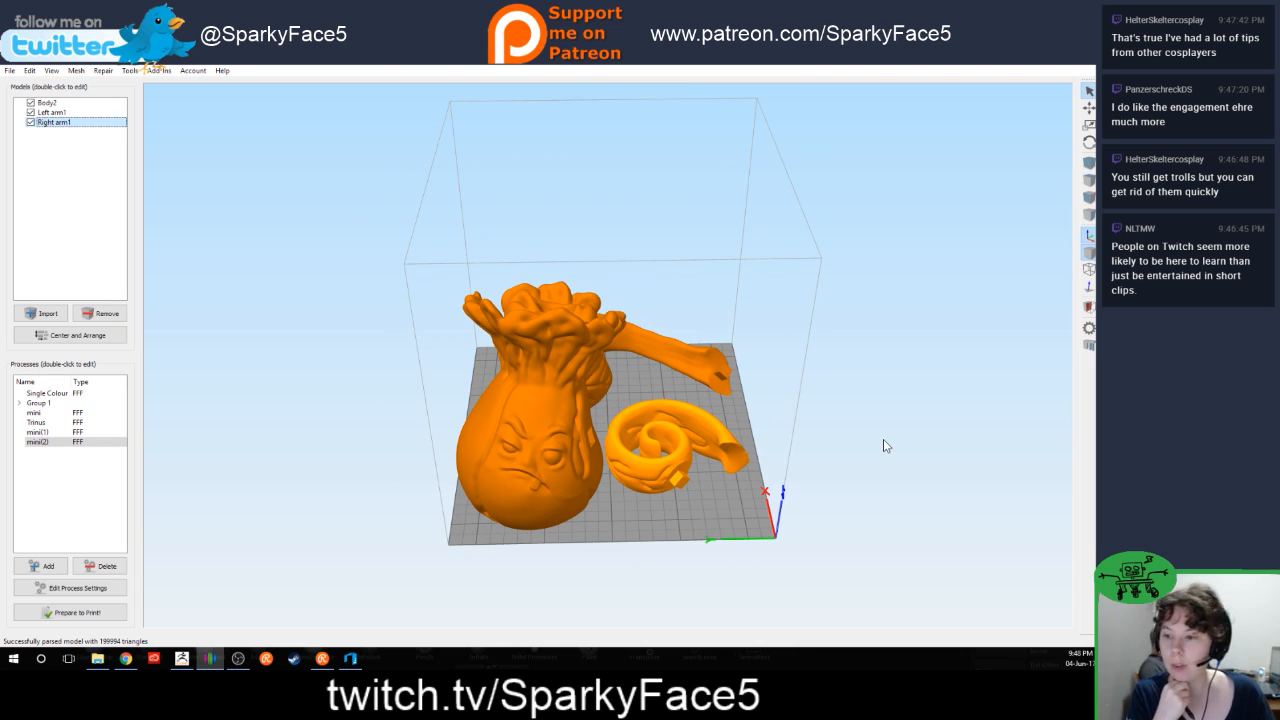
{"action": "left_click_drag", "start_coordinate": [883, 440], "coordinate": [878, 443]}
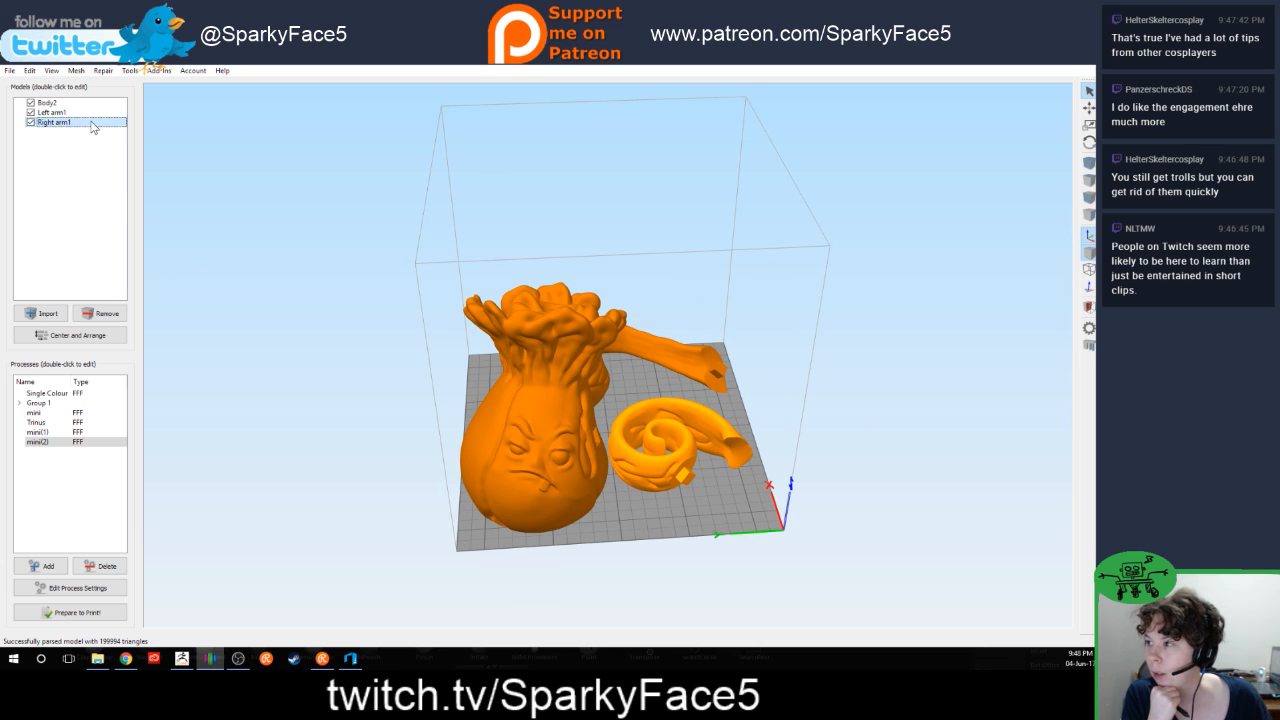
{"action": "left_click", "coordinate": [97, 314]}
{"action": "left_click", "coordinate": [94, 316]}
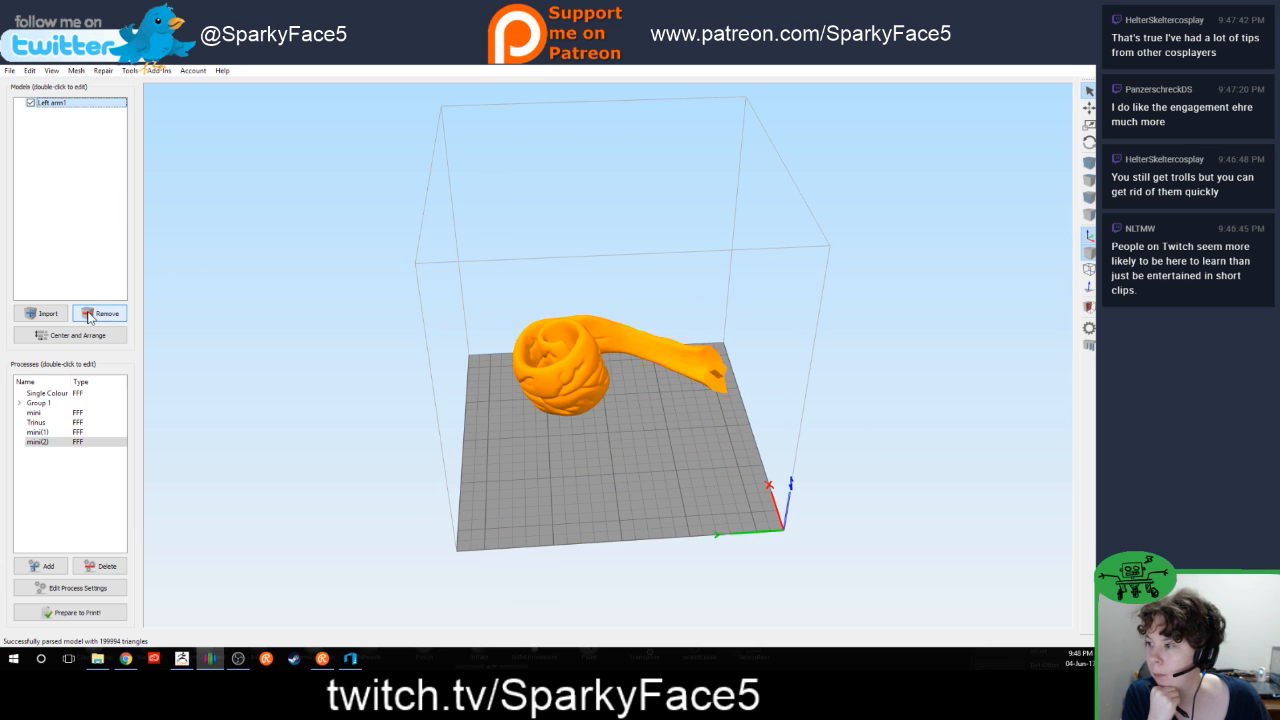
{"action": "left_click", "coordinate": [94, 316]}
Step: Import the Pinky STL from the finished folder under Active Sculpts
{"action": "left_click", "coordinate": [45, 313]}
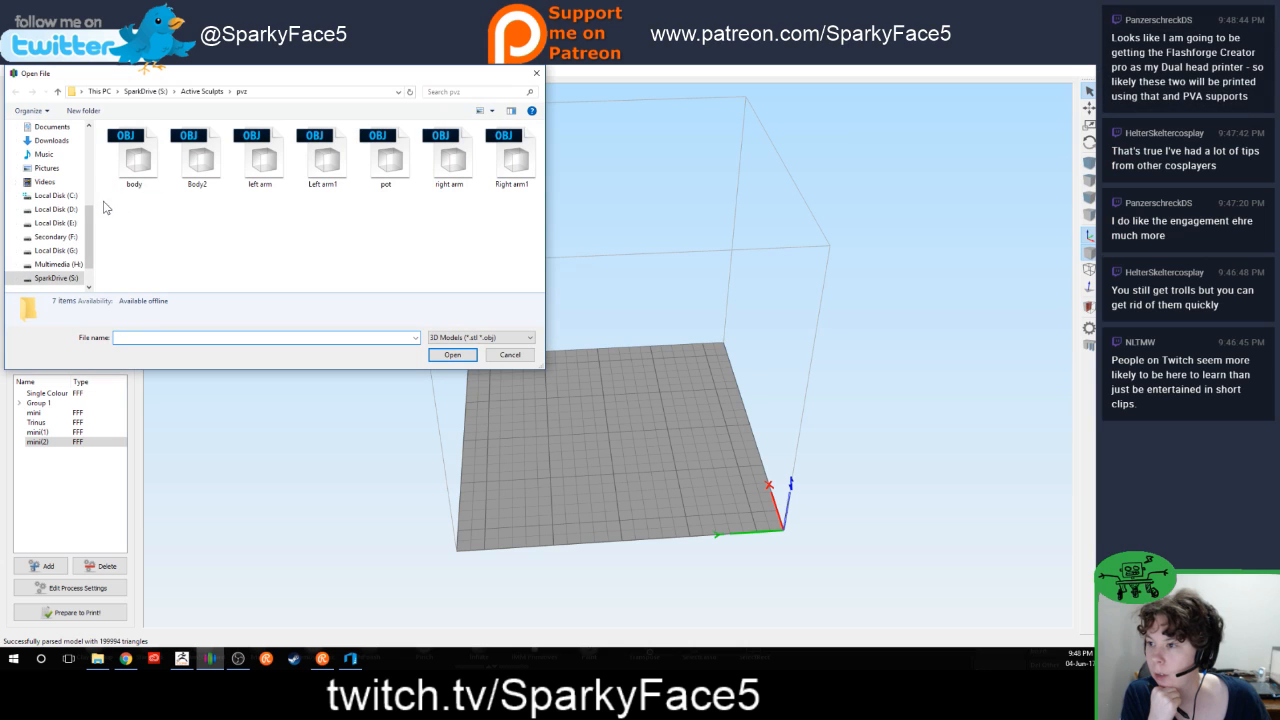
{"action": "left_click", "coordinate": [208, 95]}
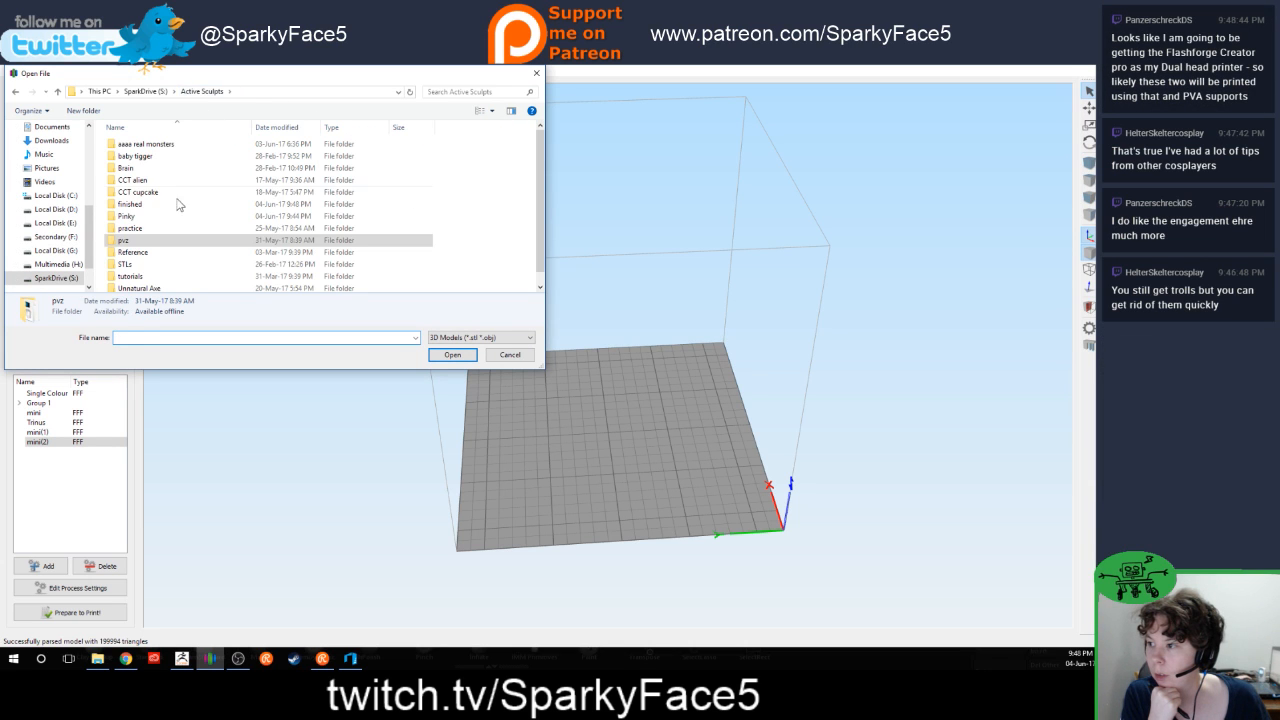
{"action": "double_click", "coordinate": [180, 205]}
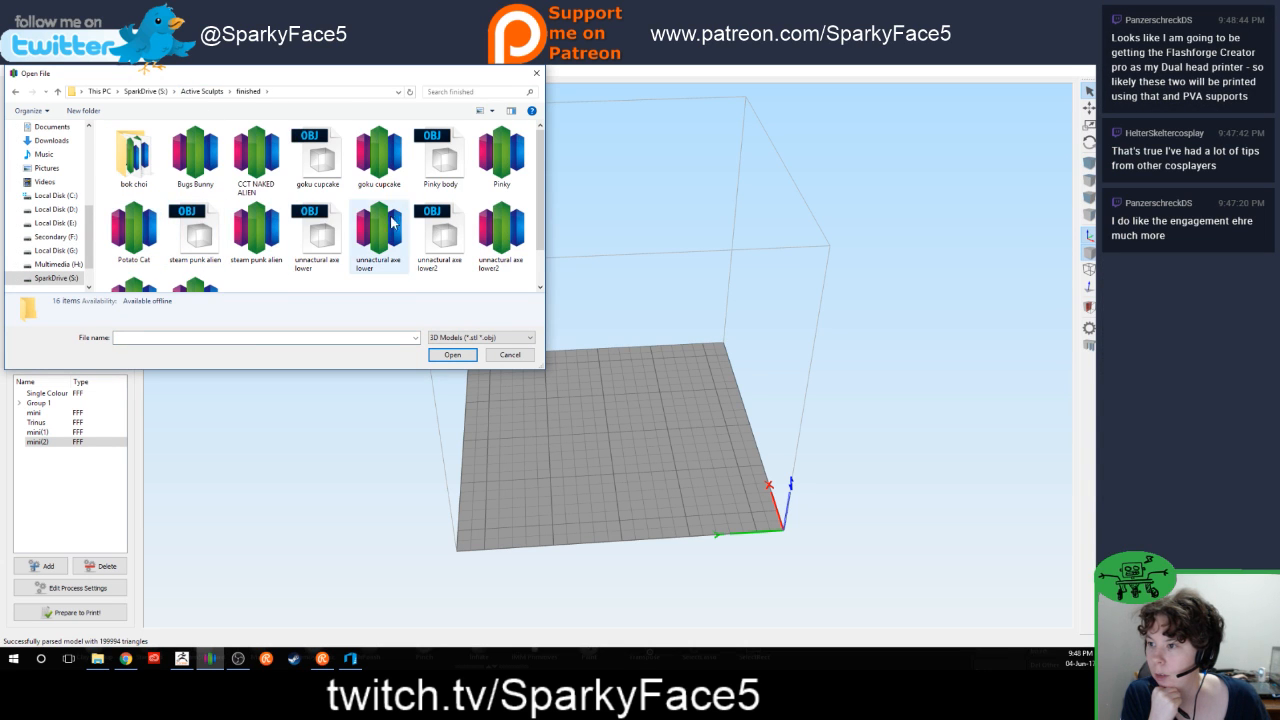
{"action": "left_click", "coordinate": [440, 155]}
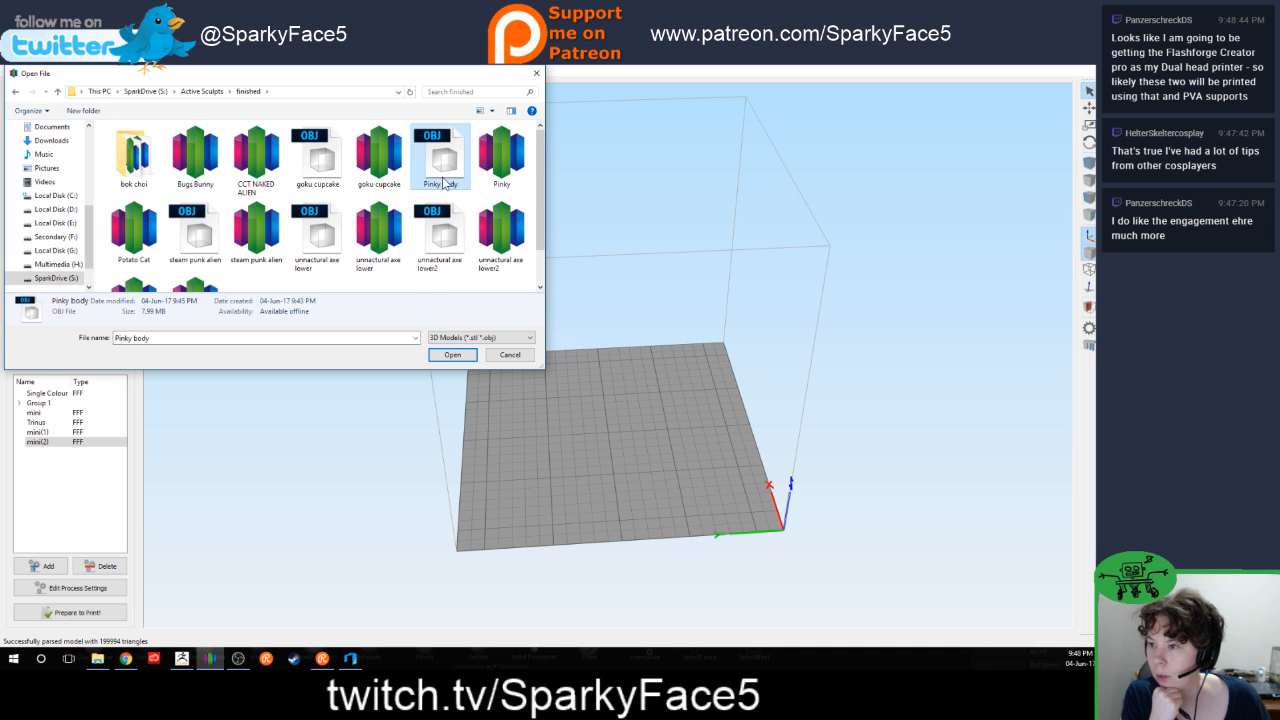
{"action": "left_click", "coordinate": [495, 158]}
{"action": "left_click", "coordinate": [452, 354]}
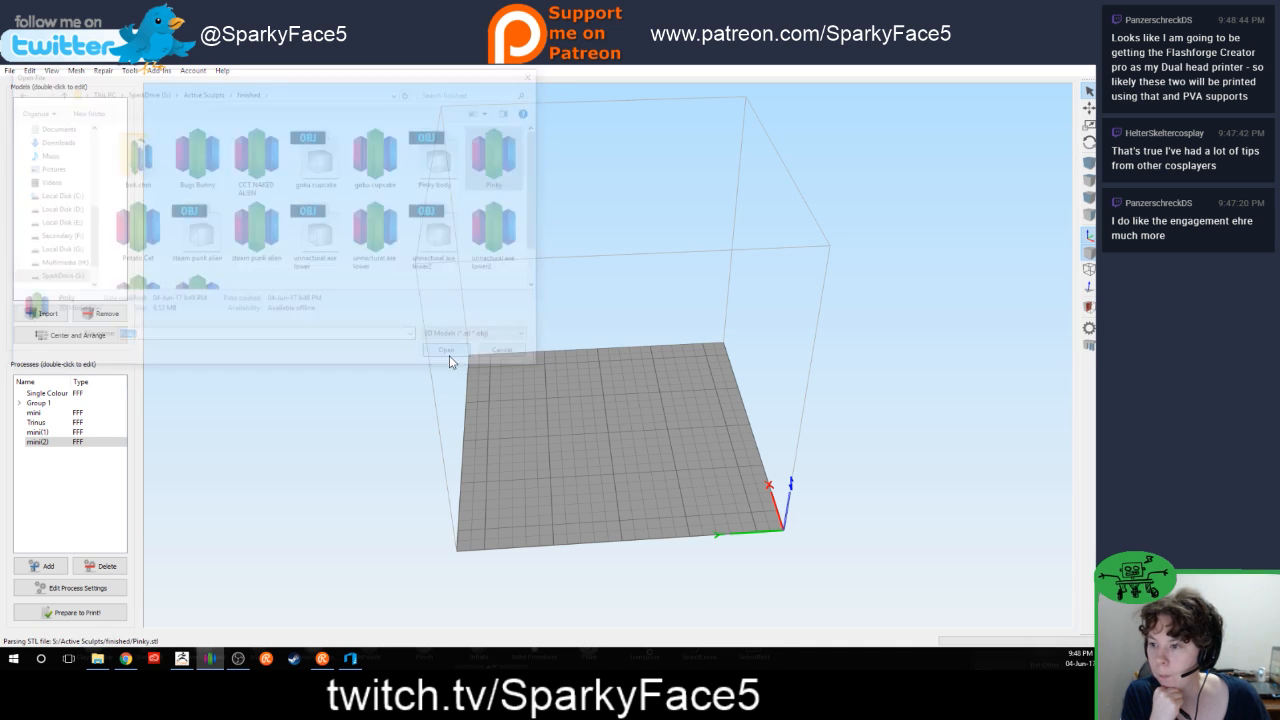
Step: Slice the Pinky model with the mini(2) process and generate its print preview
{"action": "left_click_drag", "start_coordinate": [899, 516], "coordinate": [796, 351]}
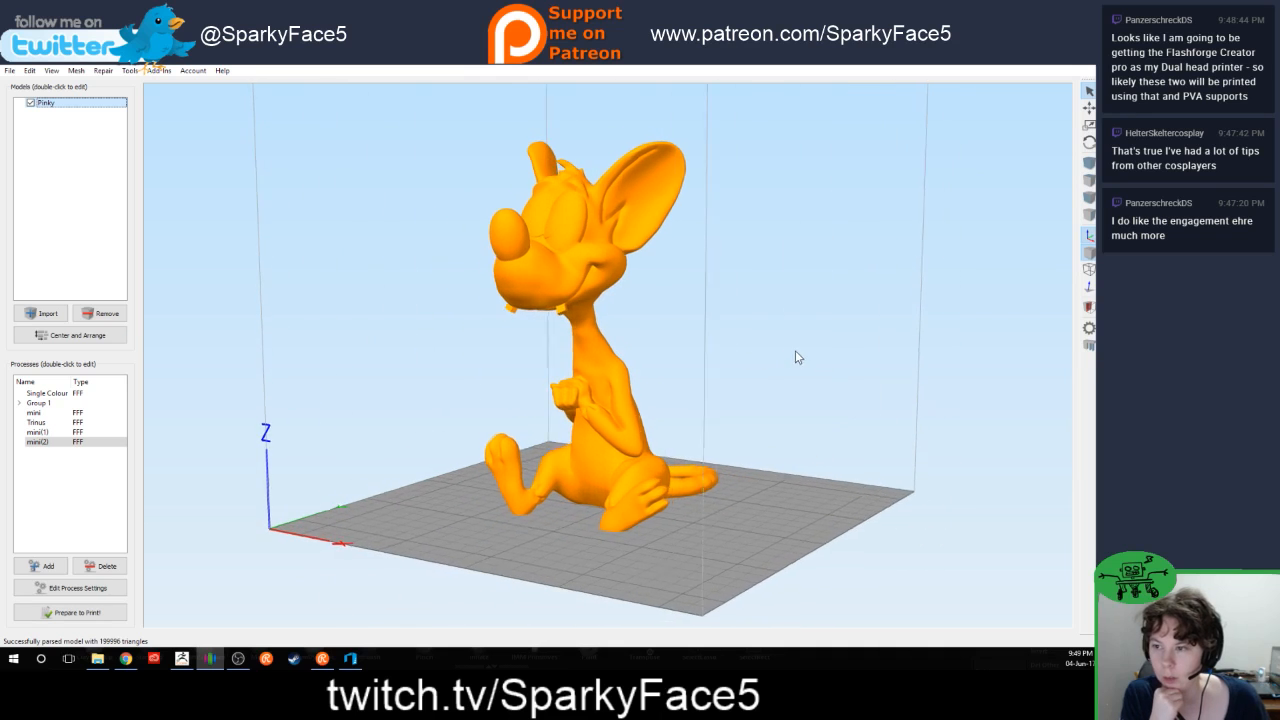
{"action": "left_click", "coordinate": [78, 612]}
{"action": "left_click", "coordinate": [581, 491]}
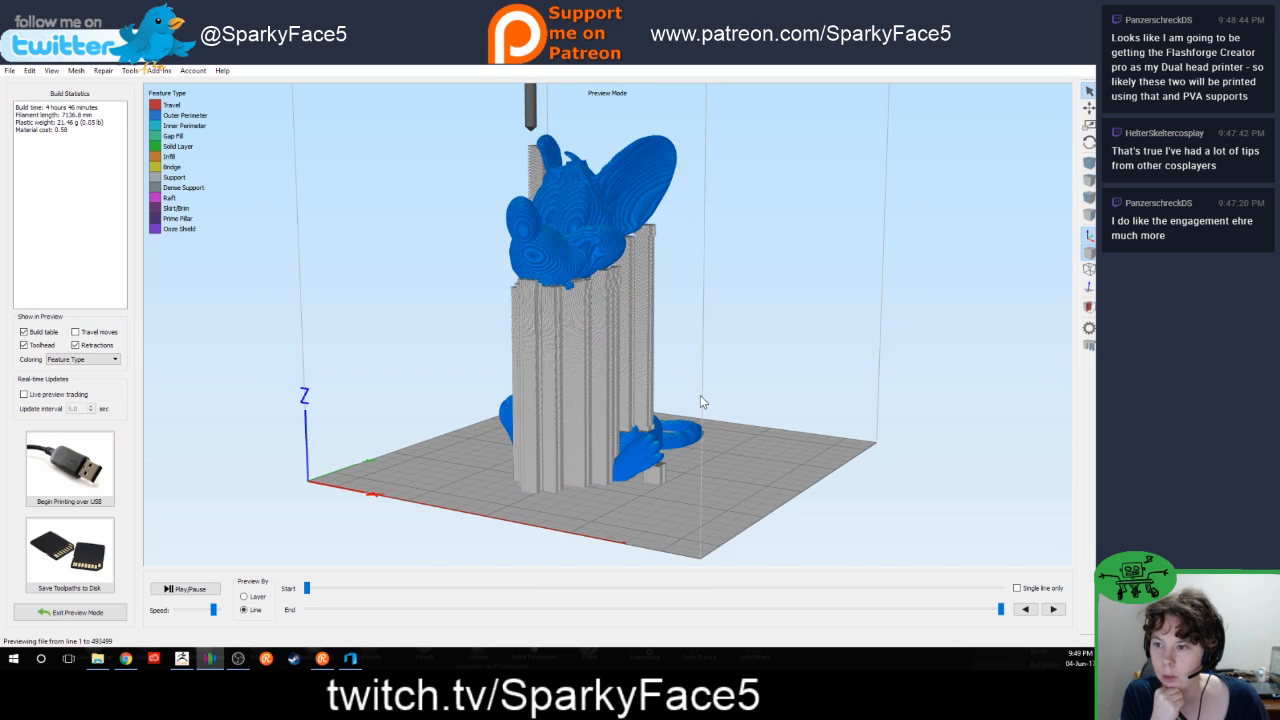
Step: Inspect the support columns beneath the head and ears from several angles and hide the retractions in the preview
{"action": "left_click_drag", "start_coordinate": [366, 432], "coordinate": [462, 465]}
{"action": "left_click_drag", "start_coordinate": [559, 225], "coordinate": [557, 228]}
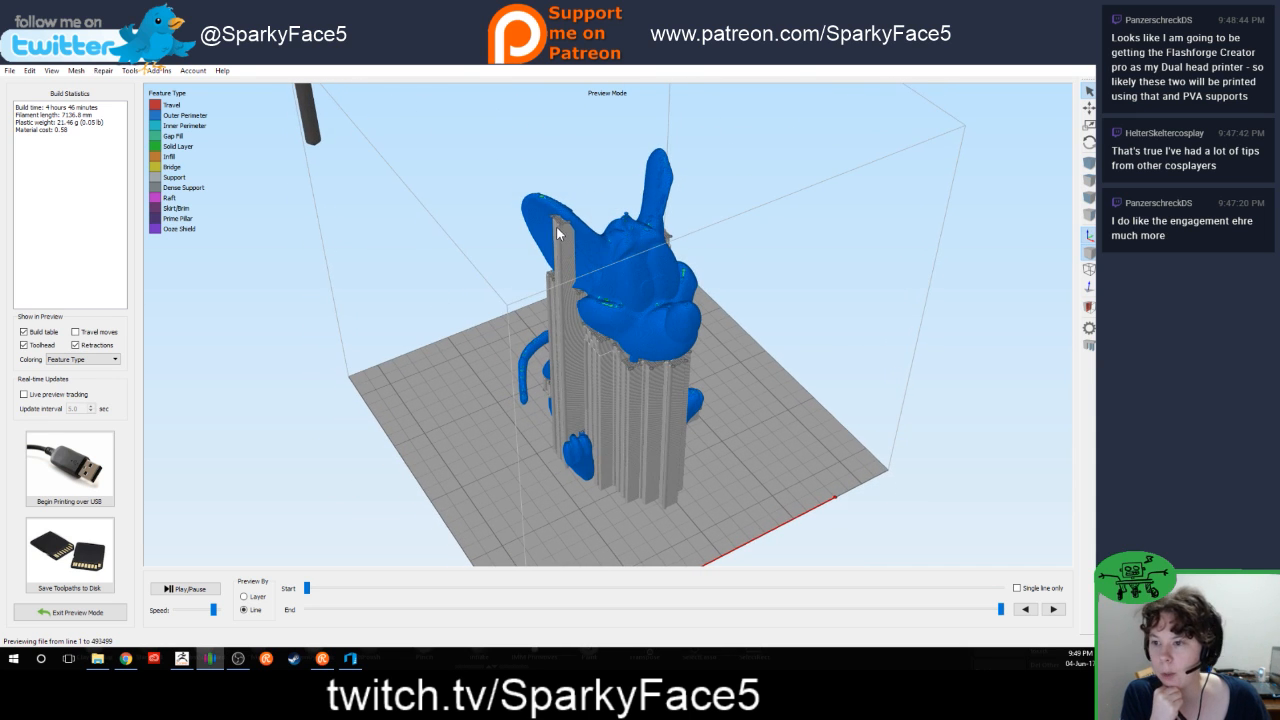
{"action": "left_click_drag", "start_coordinate": [744, 260], "coordinate": [679, 343]}
{"action": "scroll", "coordinate": [679, 343], "scroll_direction": "up", "scroll_amount": 3}
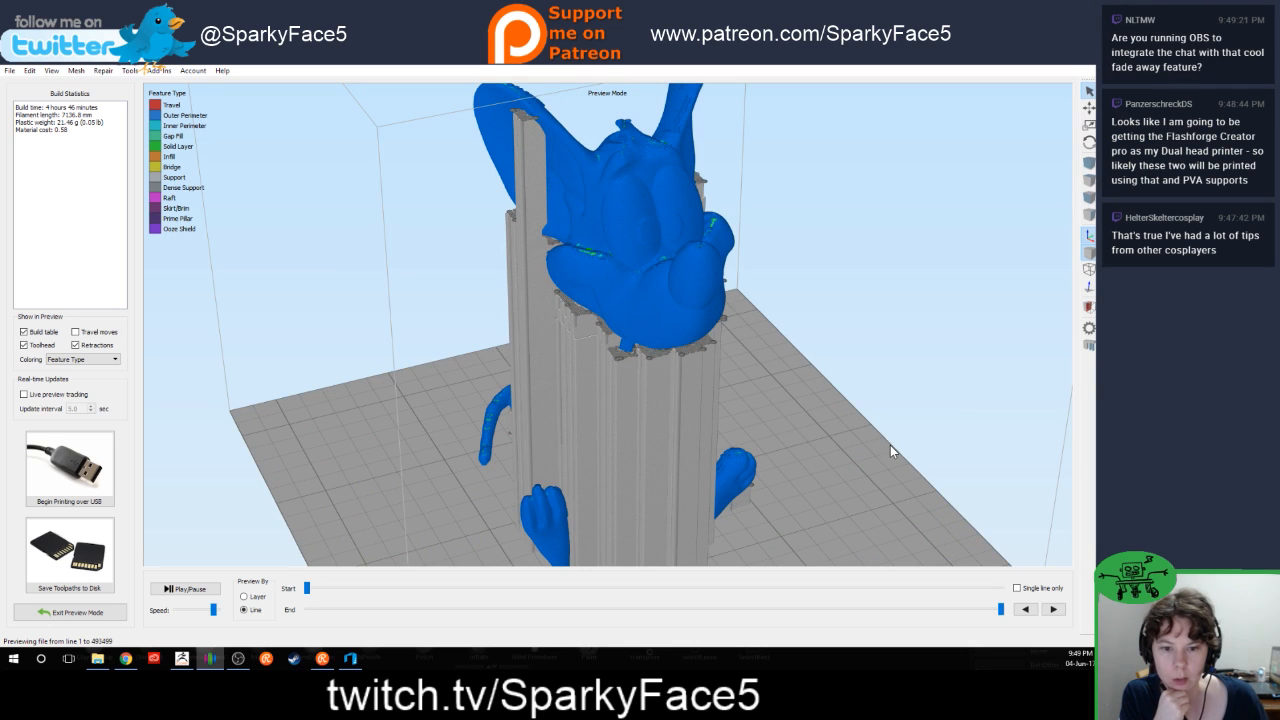
{"action": "left_click_drag", "start_coordinate": [890, 445], "coordinate": [776, 438]}
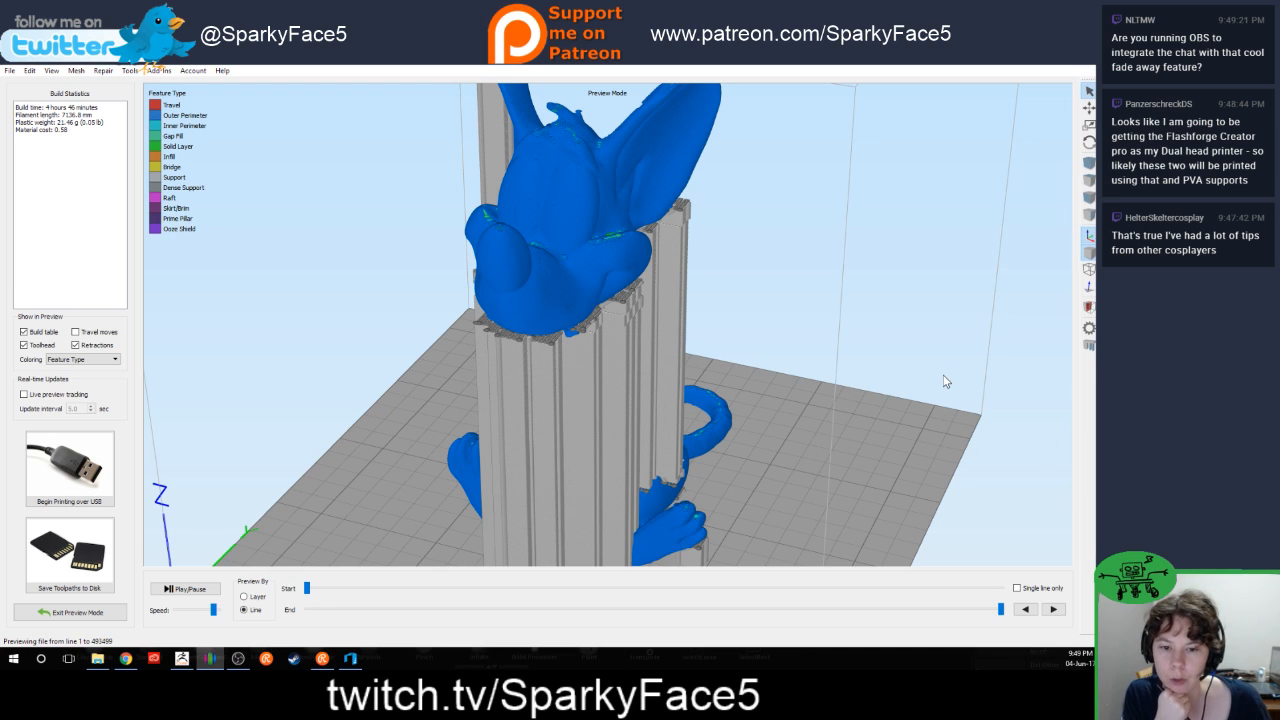
{"action": "left_click_drag", "start_coordinate": [872, 423], "coordinate": [779, 413]}
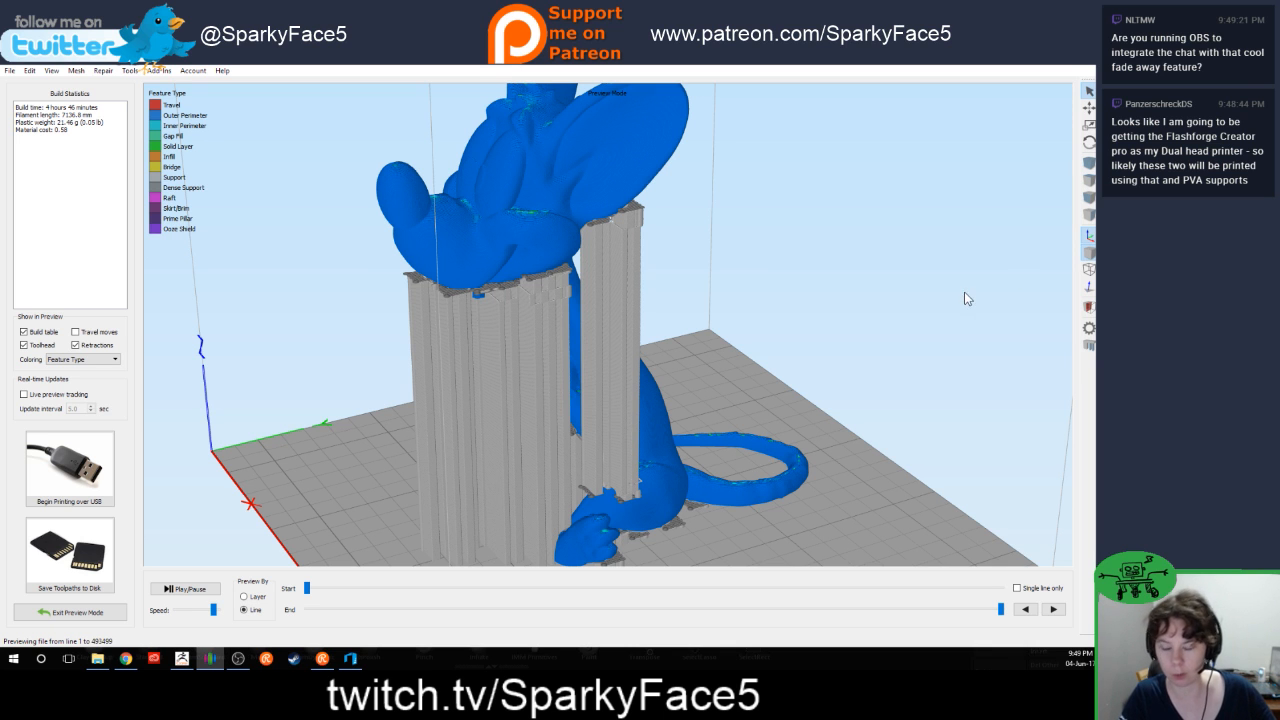
{"action": "left_click_drag", "start_coordinate": [946, 289], "coordinate": [790, 265]}
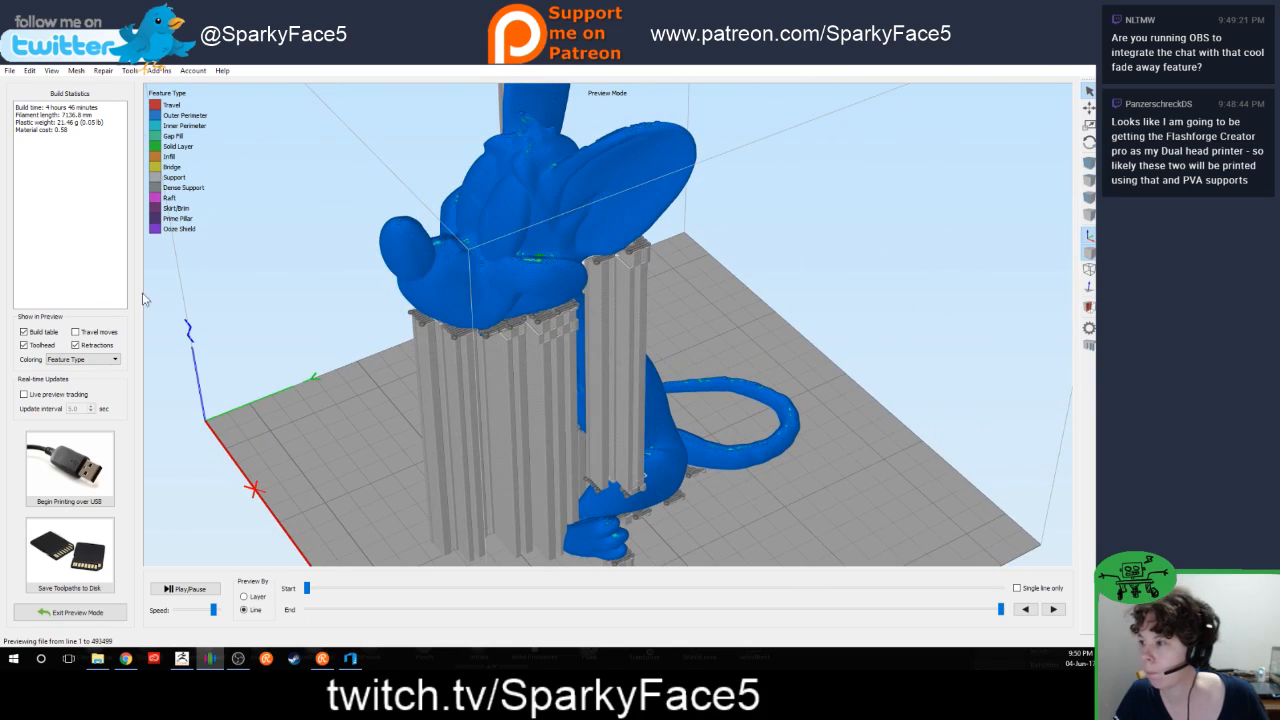
{"action": "left_click", "coordinate": [96, 345]}
{"action": "left_click_drag", "start_coordinate": [335, 349], "coordinate": [400, 320]}
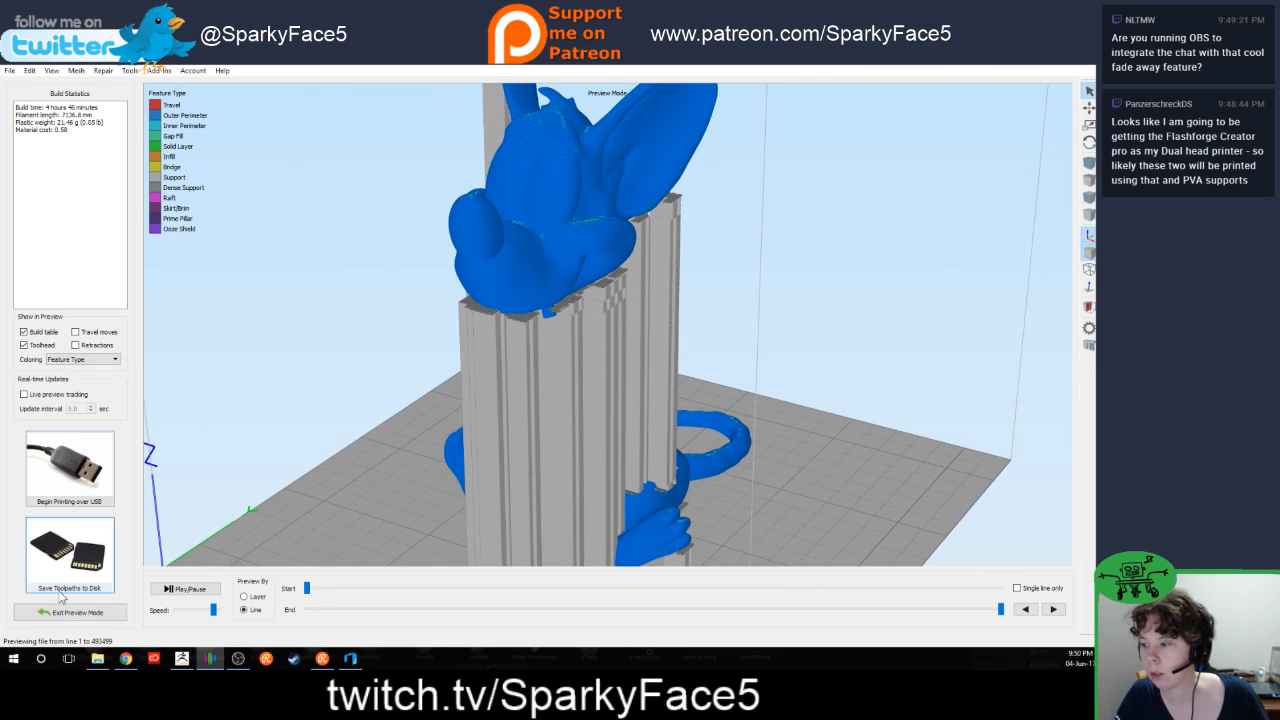
Step: Leave the preview and turn off support material generation in the mini(2) process settings
{"action": "left_click", "coordinate": [64, 611]}
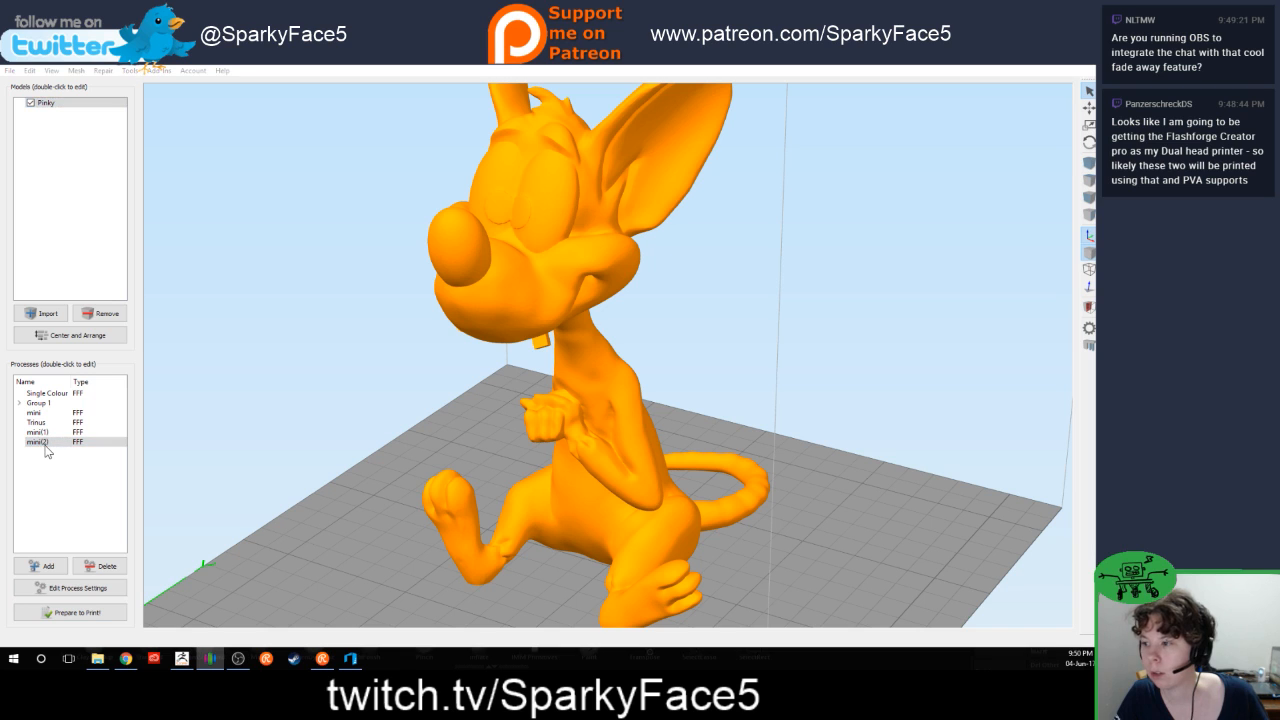
{"action": "left_click_drag", "start_coordinate": [1140, 106], "coordinate": [784, 95]}
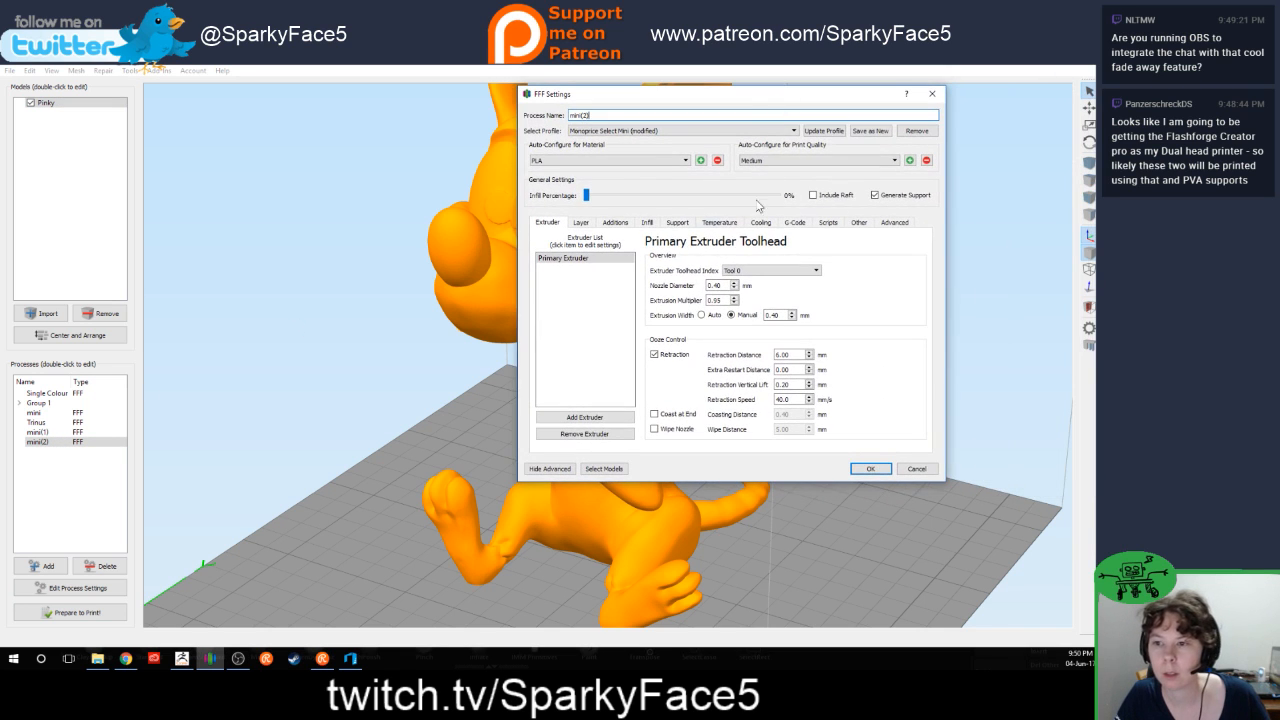
{"action": "left_click", "coordinate": [580, 223]}
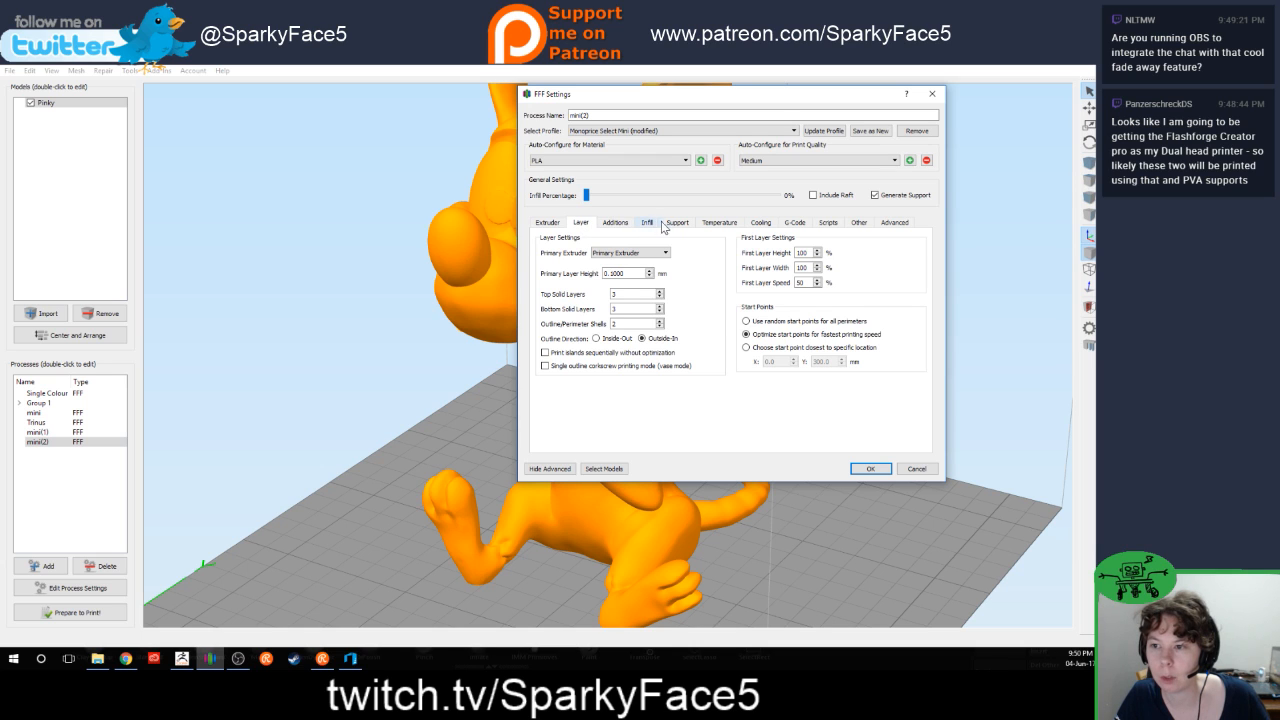
{"action": "left_click", "coordinate": [616, 223]}
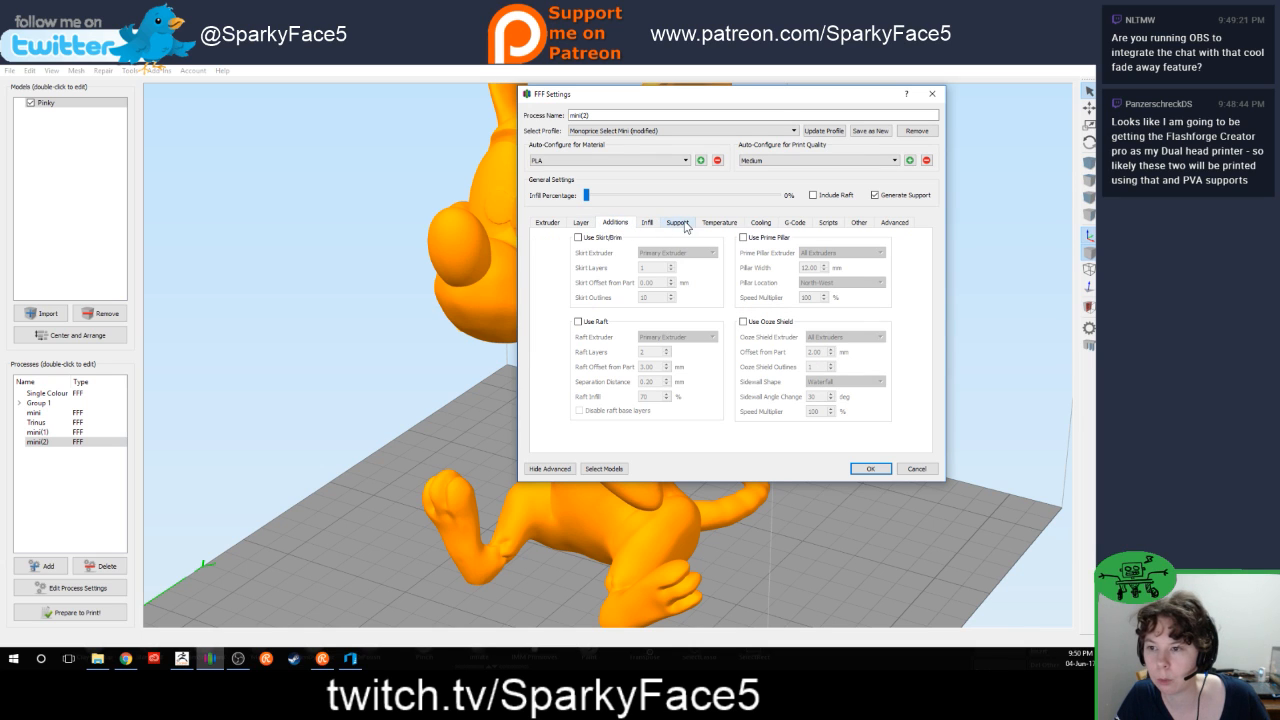
{"action": "left_click", "coordinate": [668, 224]}
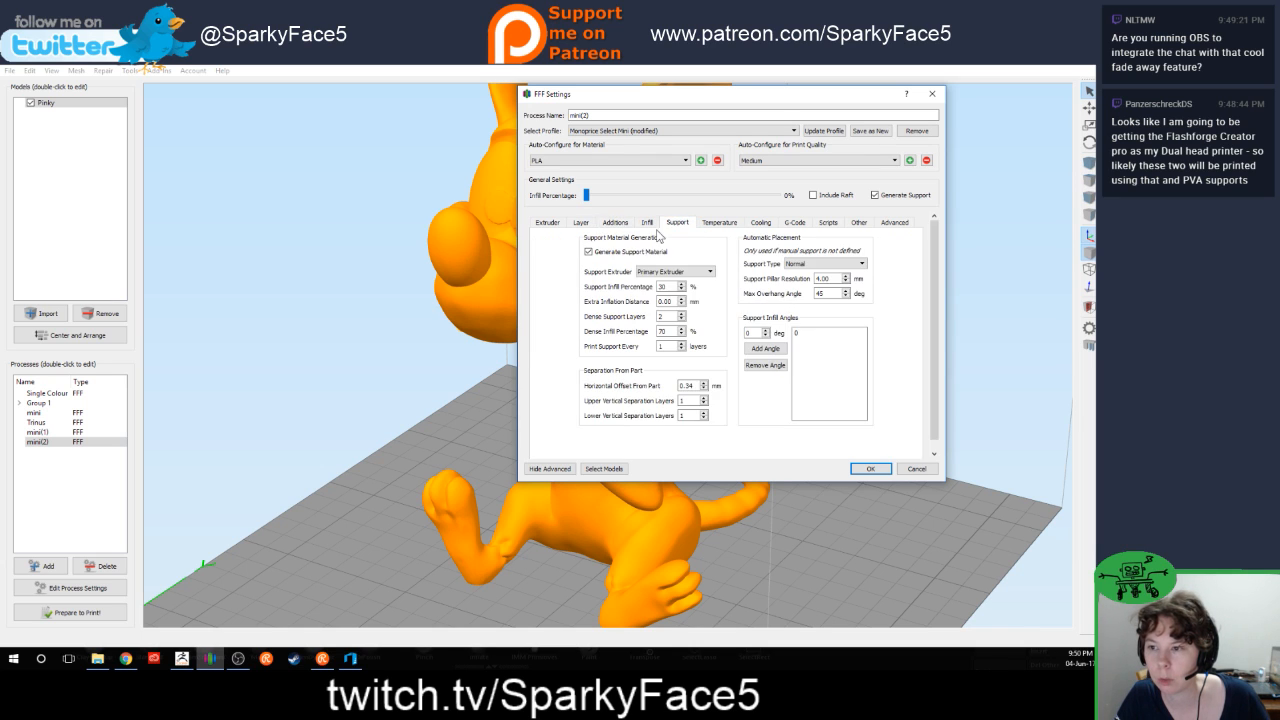
{"action": "left_click", "coordinate": [596, 252]}
{"action": "left_click", "coordinate": [866, 469]}
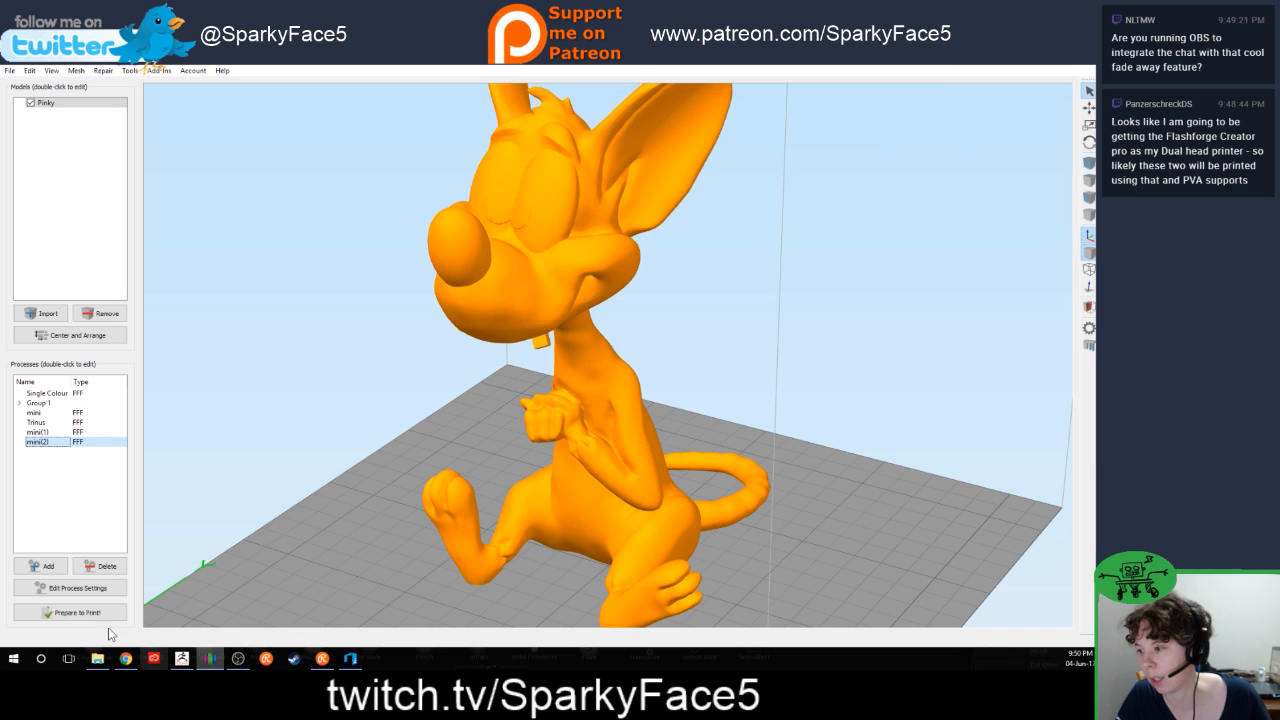
Step: Slice Pinky again without supports and examine the chin, hands, legs and feet in the print preview
{"action": "left_click", "coordinate": [72, 612]}
{"action": "left_click", "coordinate": [585, 495]}
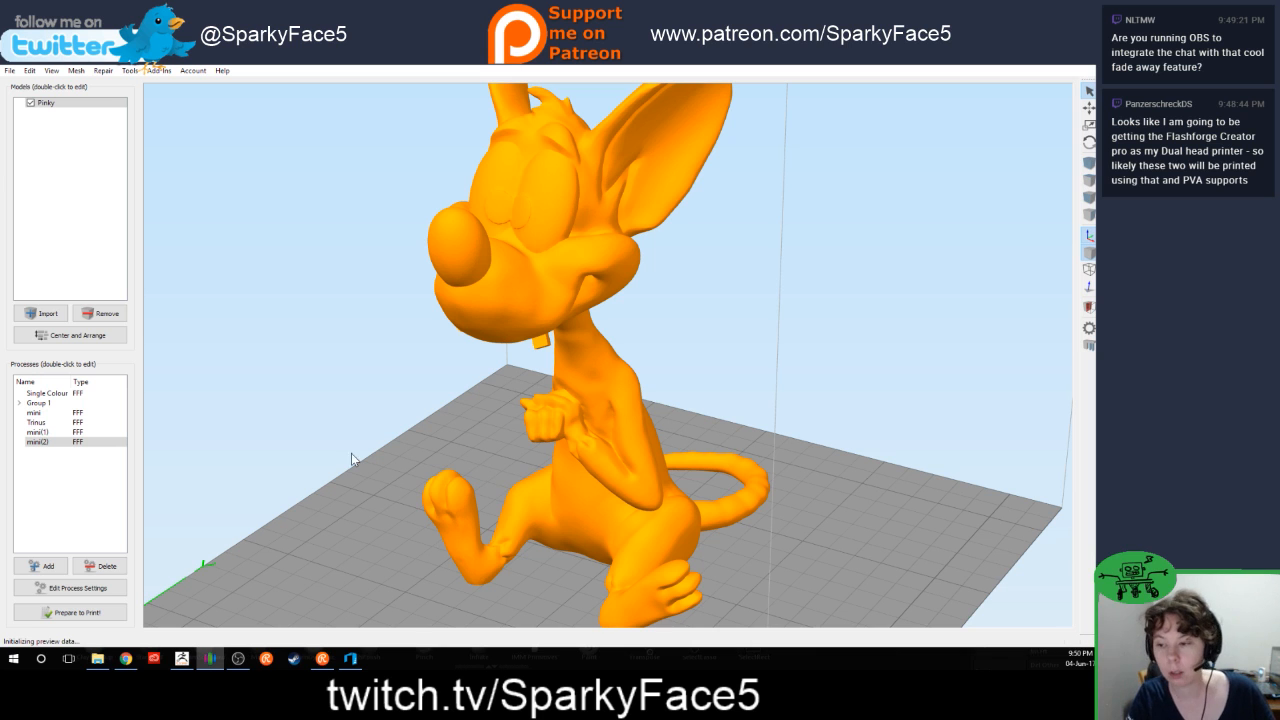
{"action": "left_click_drag", "start_coordinate": [309, 405], "coordinate": [293, 374]}
{"action": "left_click_drag", "start_coordinate": [643, 339], "coordinate": [597, 391]}
{"action": "scroll", "coordinate": [598, 391], "scroll_direction": "up", "scroll_amount": 5}
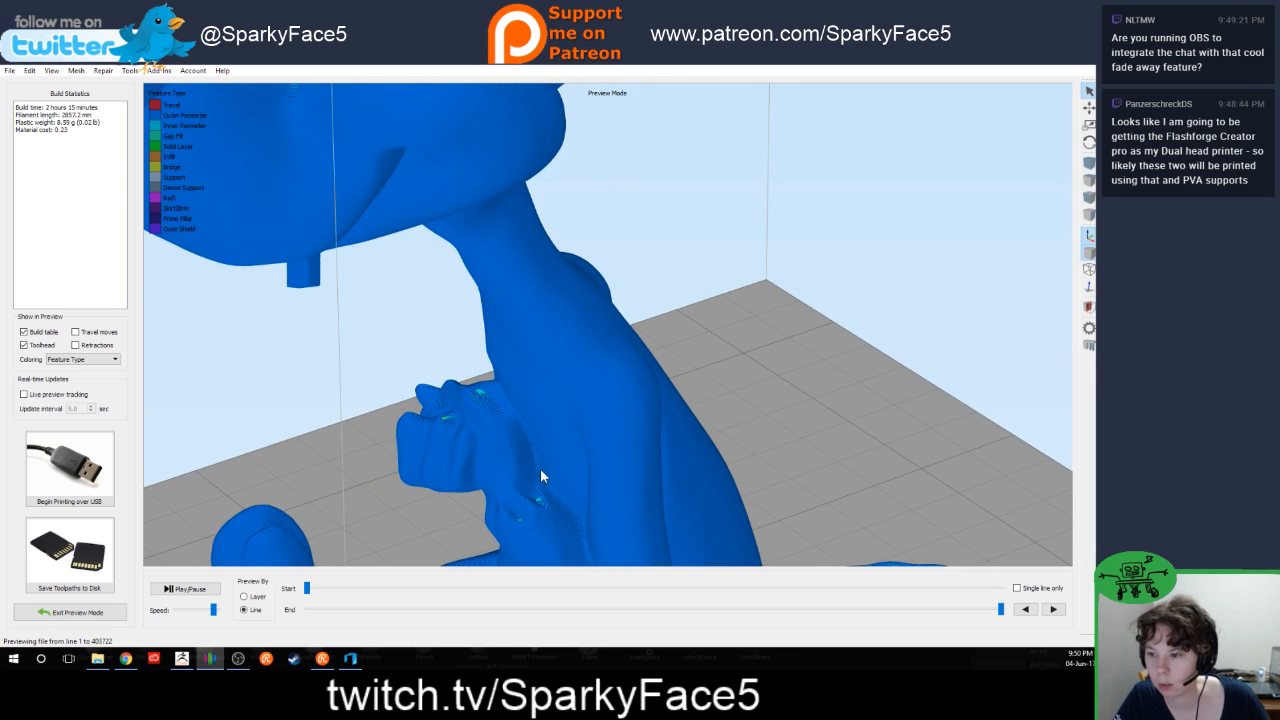
{"action": "left_click_drag", "start_coordinate": [365, 486], "coordinate": [789, 383]}
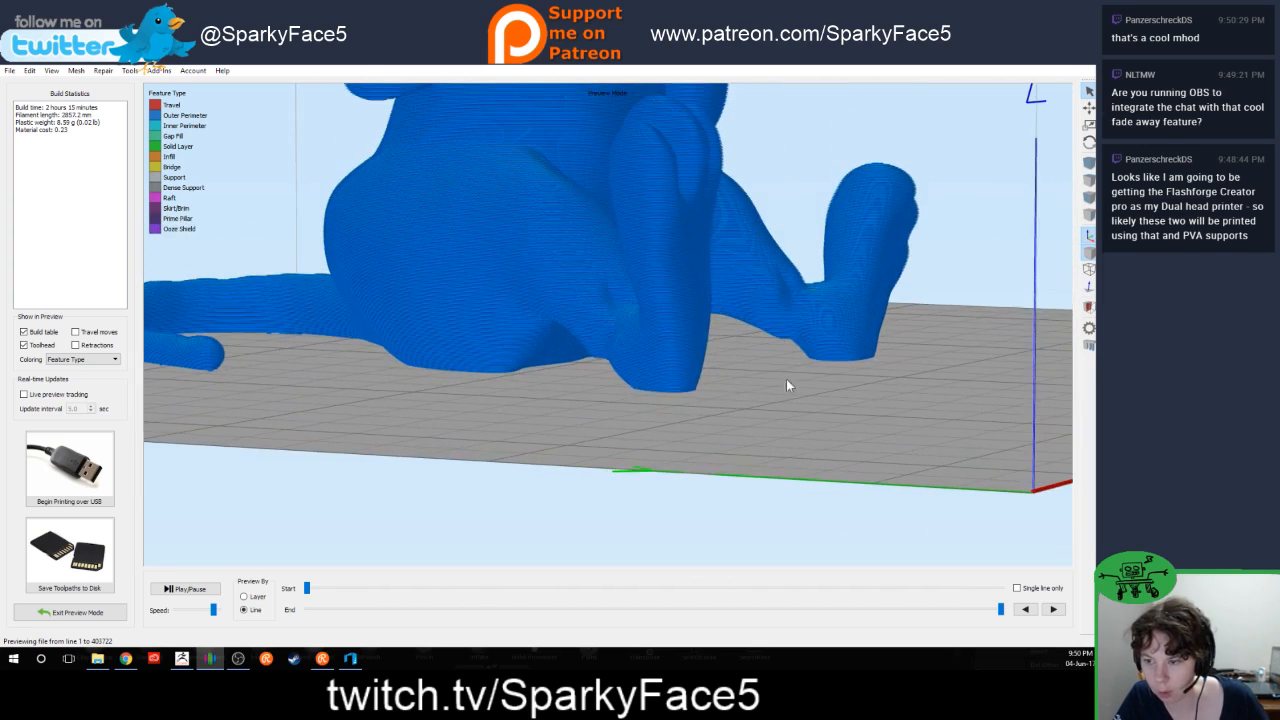
Step: Examine the muzzle, nose, head and tail toolpaths of Pinky in the print preview from several angles, and leave the preview
{"action": "left_click_drag", "start_coordinate": [676, 431], "coordinate": [758, 437]}
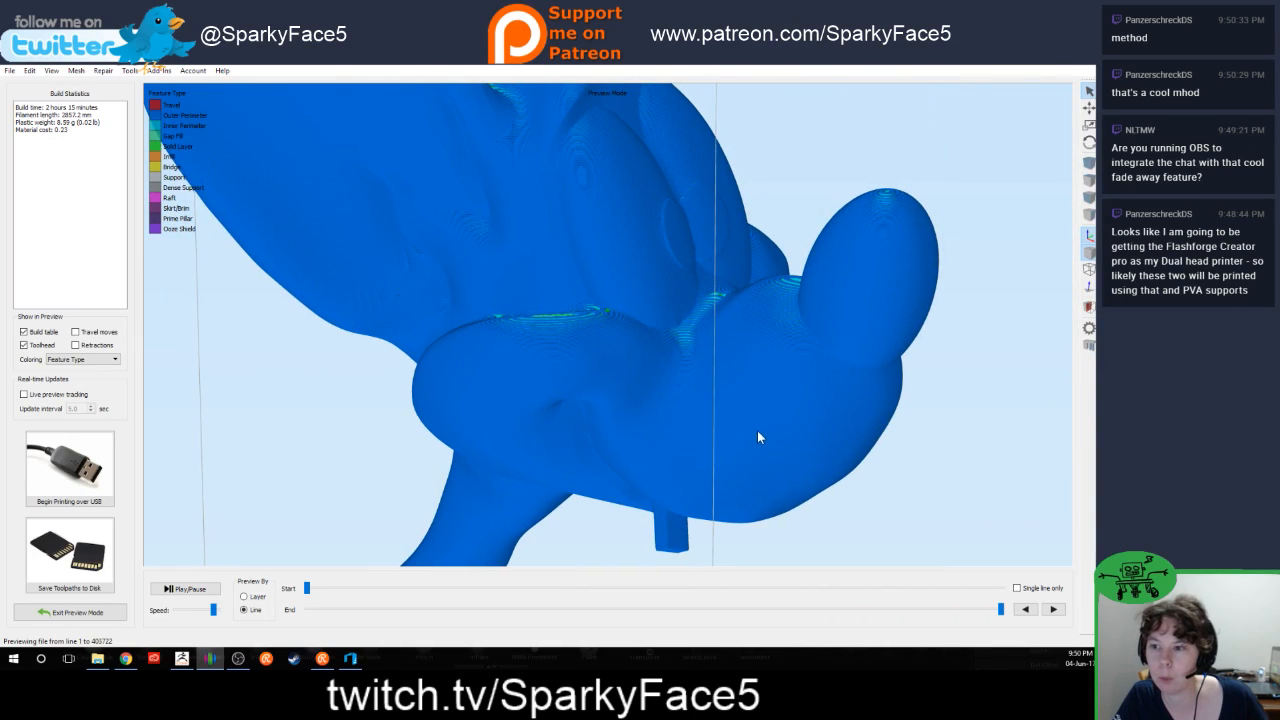
{"action": "left_click_drag", "start_coordinate": [801, 205], "coordinate": [884, 243]}
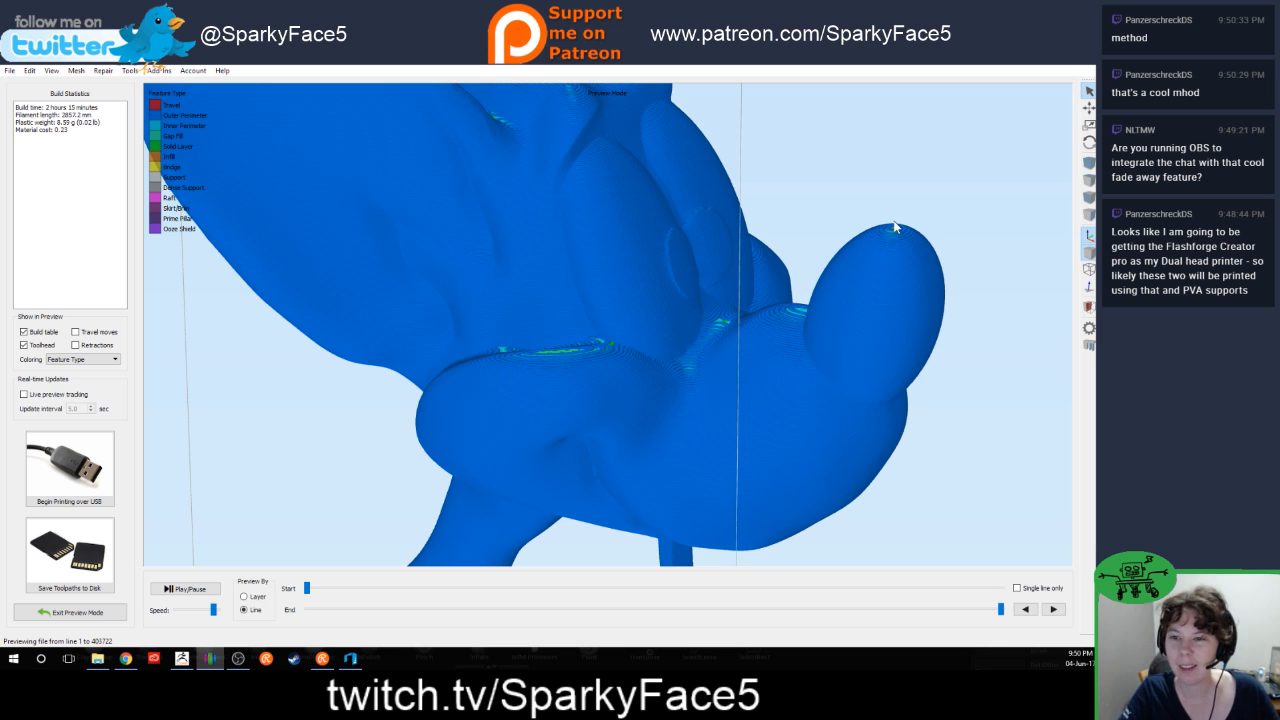
{"action": "left_click_drag", "start_coordinate": [946, 421], "coordinate": [941, 533]}
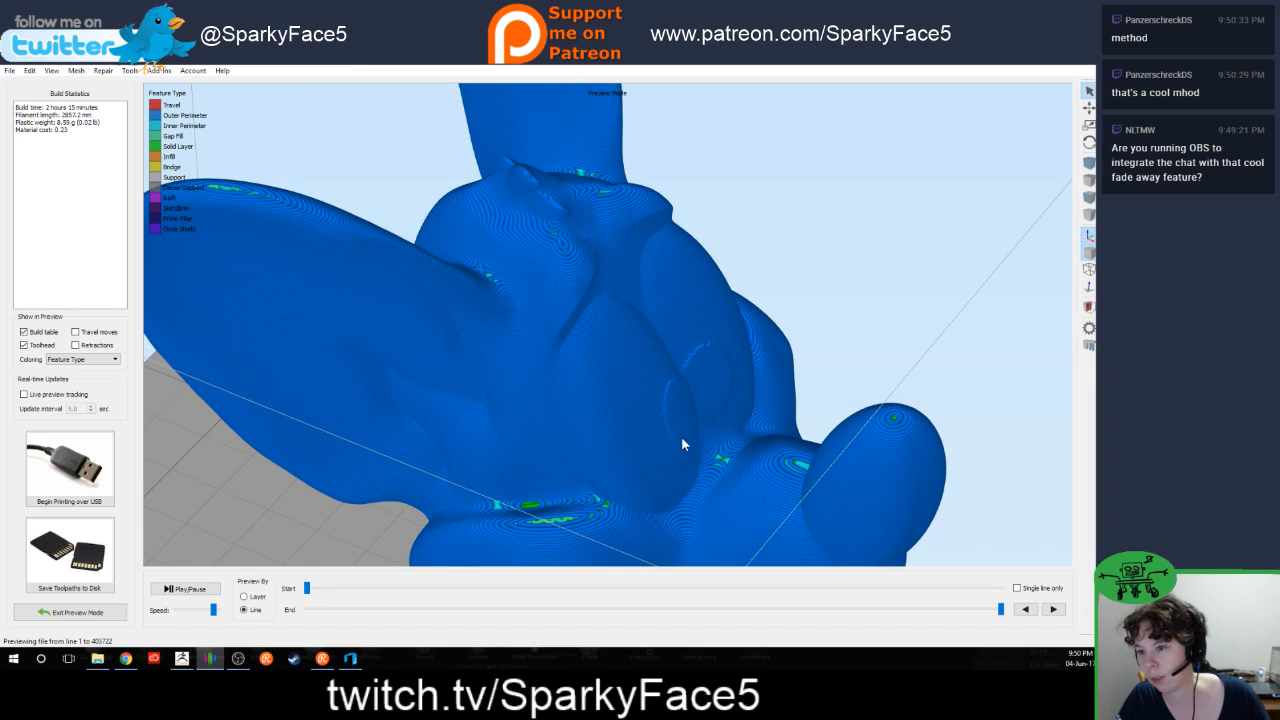
{"action": "left_click_drag", "start_coordinate": [700, 422], "coordinate": [490, 518]}
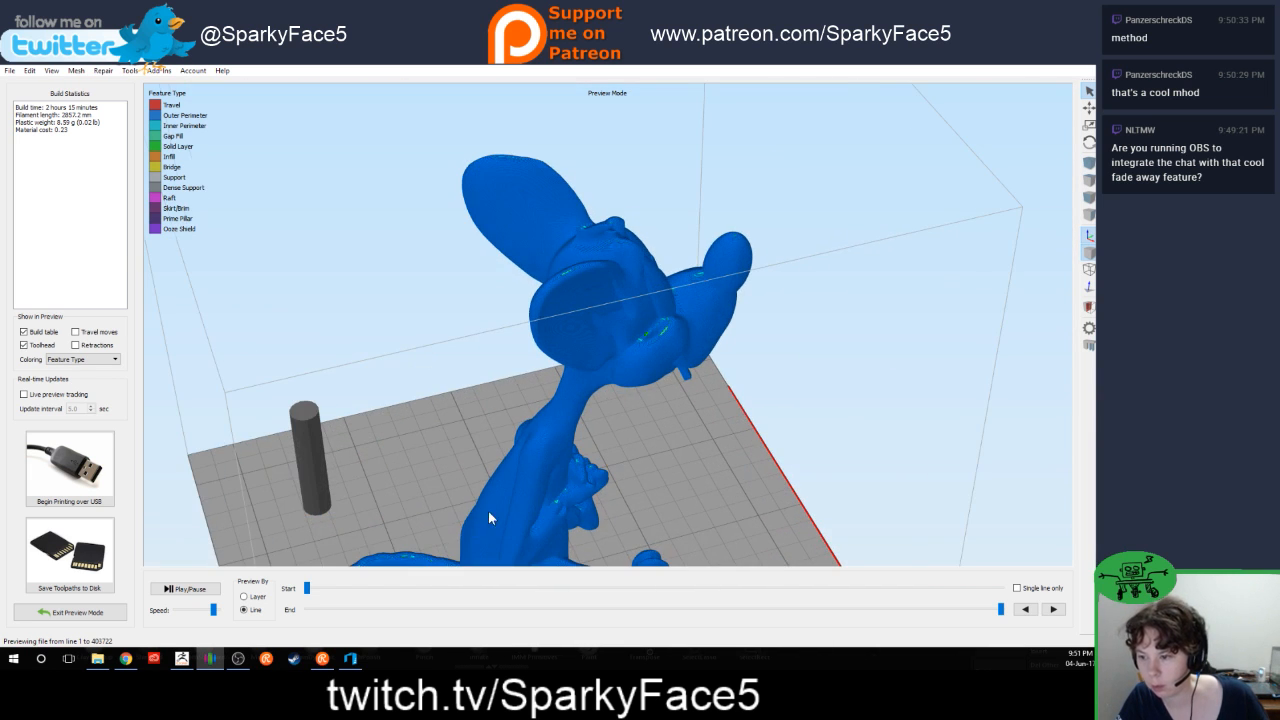
{"action": "right_click_drag", "start_coordinate": [405, 498], "coordinate": [490, 421]}
{"action": "scroll", "coordinate": [580, 400], "scroll_direction": "up", "scroll_amount": 8}
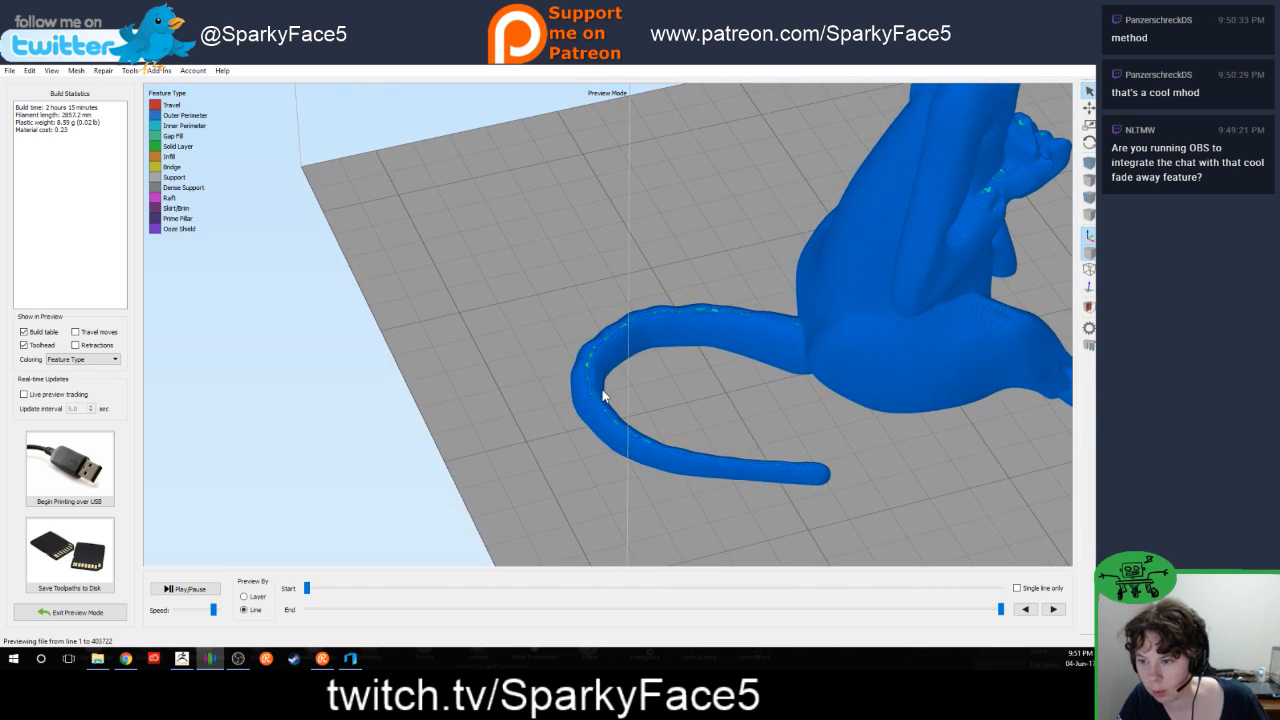
{"action": "left_click_drag", "start_coordinate": [702, 410], "coordinate": [742, 351]}
{"action": "scroll", "coordinate": [741, 351], "scroll_direction": "down", "scroll_amount": 10}
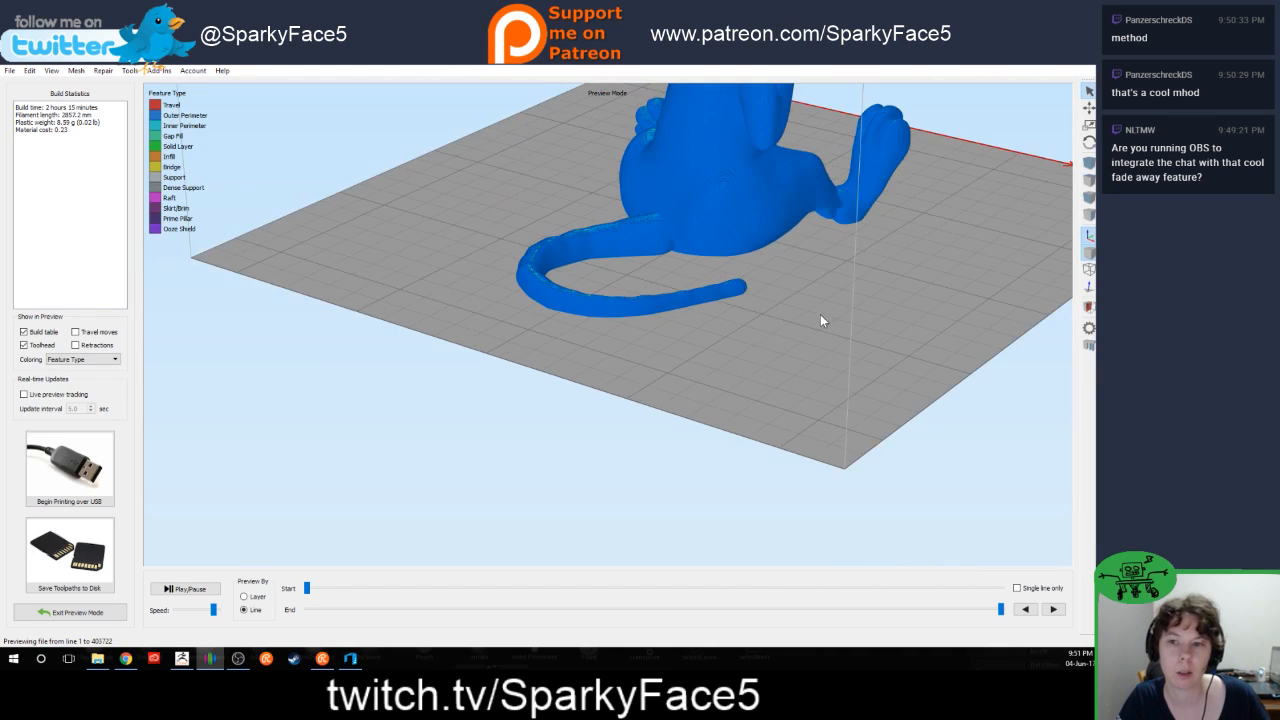
{"action": "left_click_drag", "start_coordinate": [887, 287], "coordinate": [658, 334]}
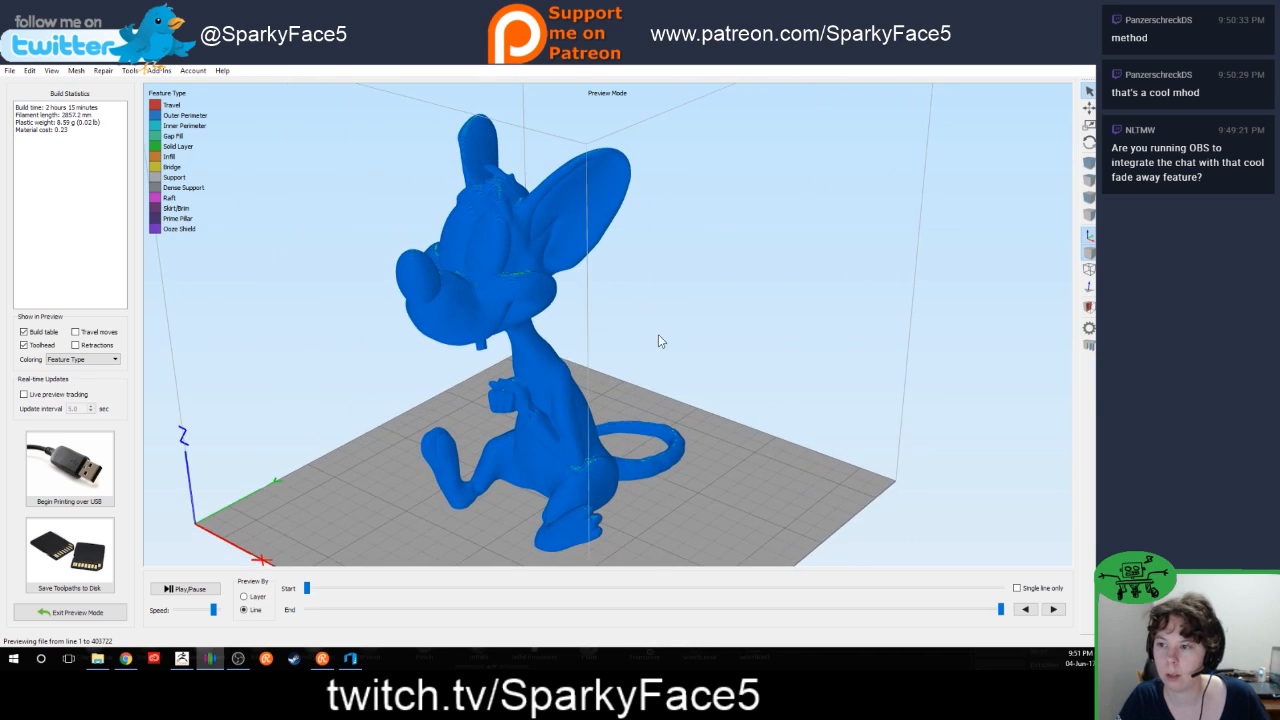
{"action": "left_click", "coordinate": [70, 613]}
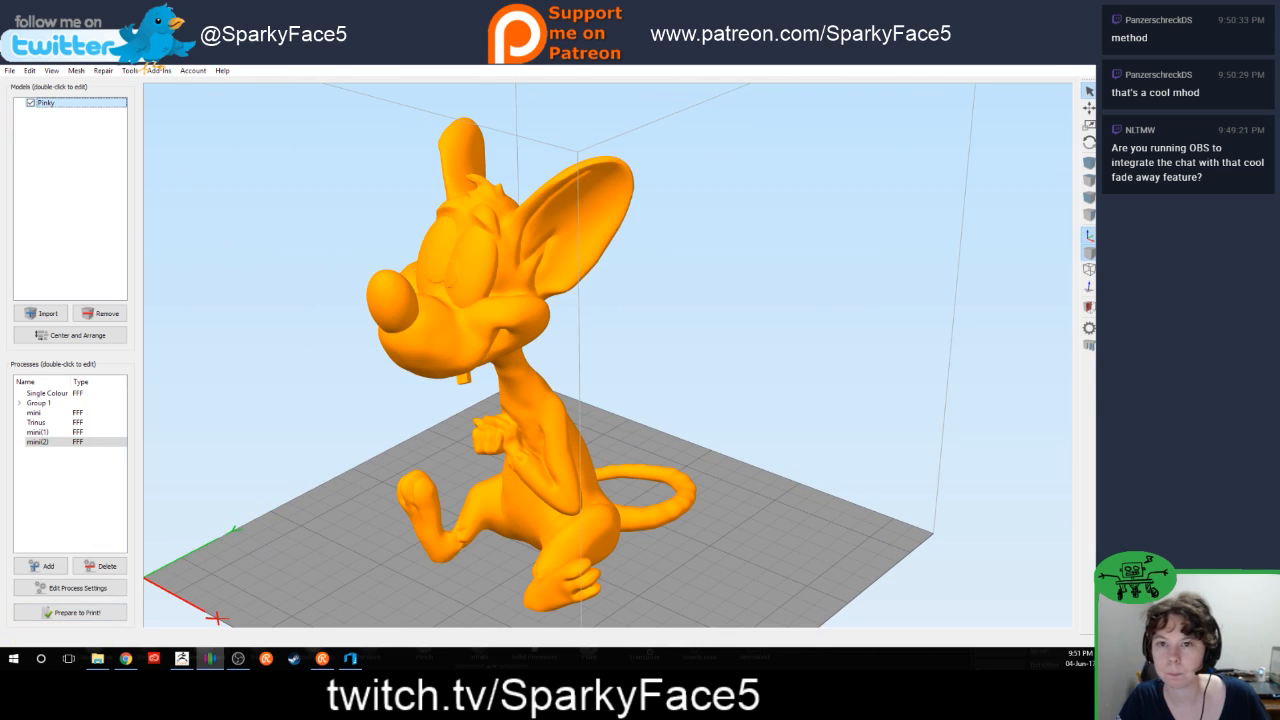
Step: Put Simplify3D and 3D Builder out of the way and view the two mouse sculpts in ZBrush
{"action": "left_click", "coordinate": [1041, 66]}
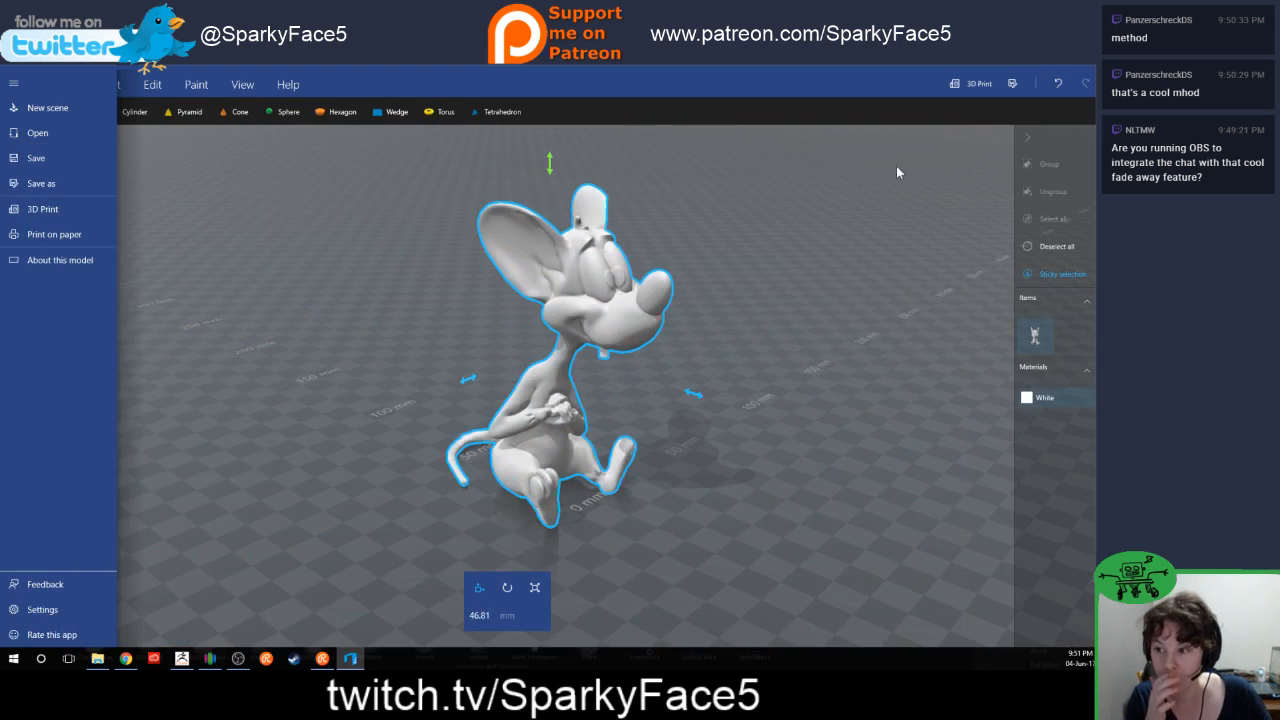
{"action": "left_click", "coordinate": [1034, 68]}
{"action": "left_click_drag", "start_coordinate": [813, 432], "coordinate": [829, 451]}
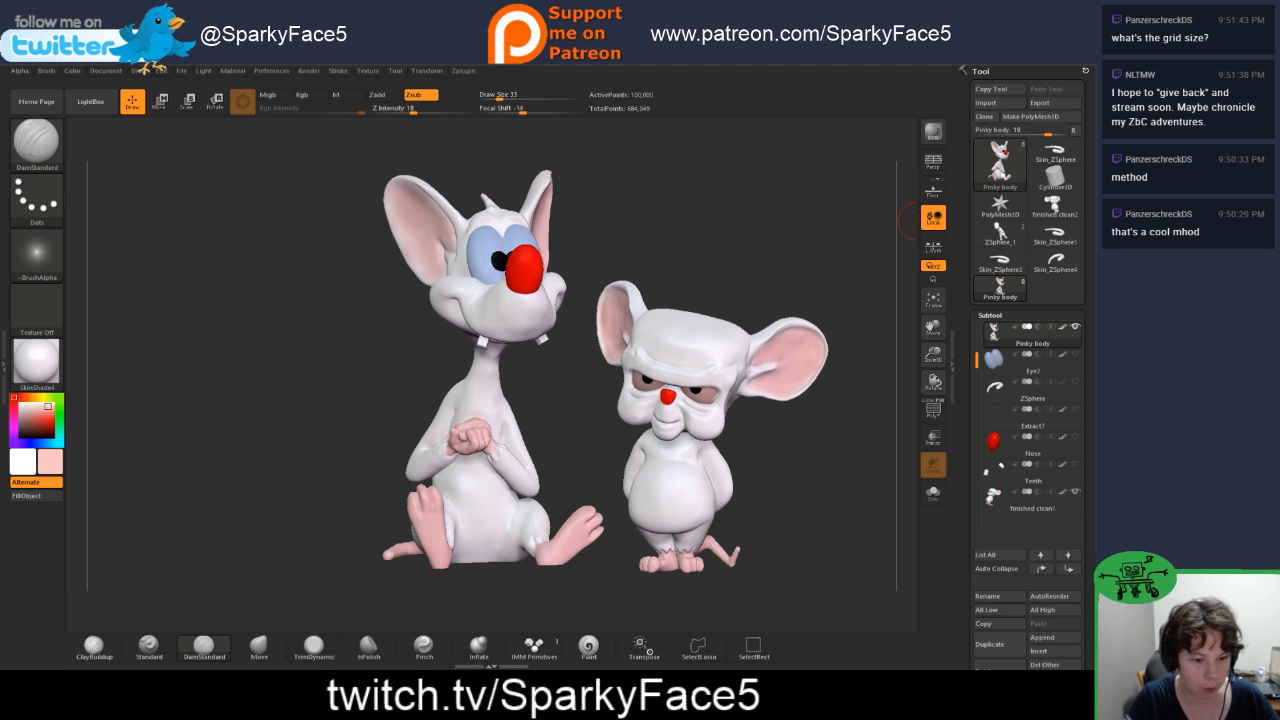
Step: Switch to 3D Builder, close its file menu and view Pinky against the millimetre floor grid from the front
{"action": "key", "text": "alt+Tab"}
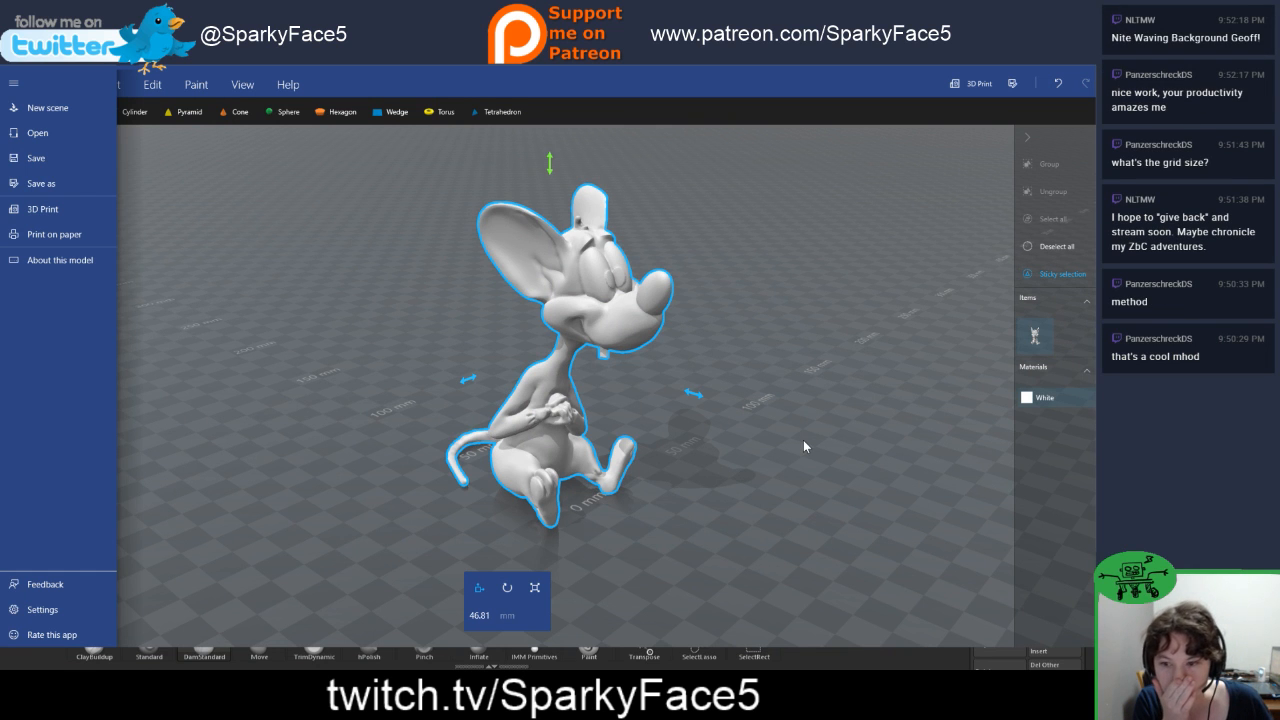
{"action": "left_click", "coordinate": [786, 485]}
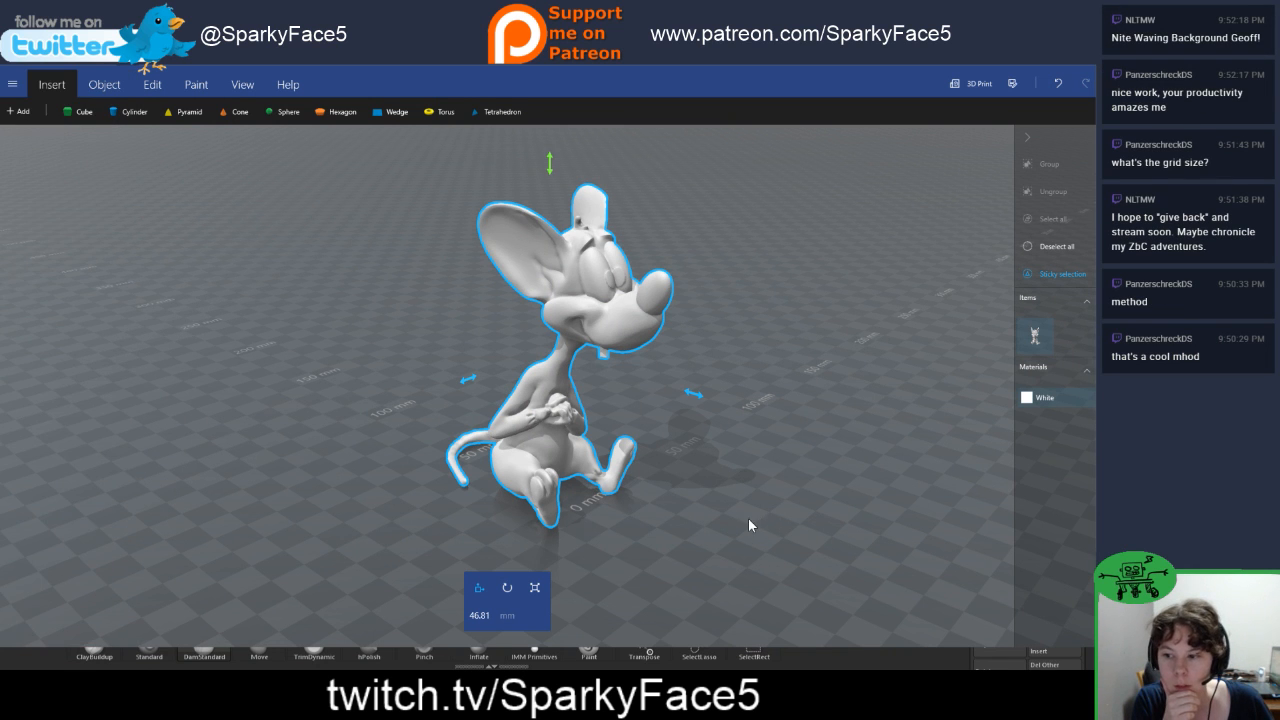
{"action": "left_click_drag", "start_coordinate": [739, 547], "coordinate": [555, 612]}
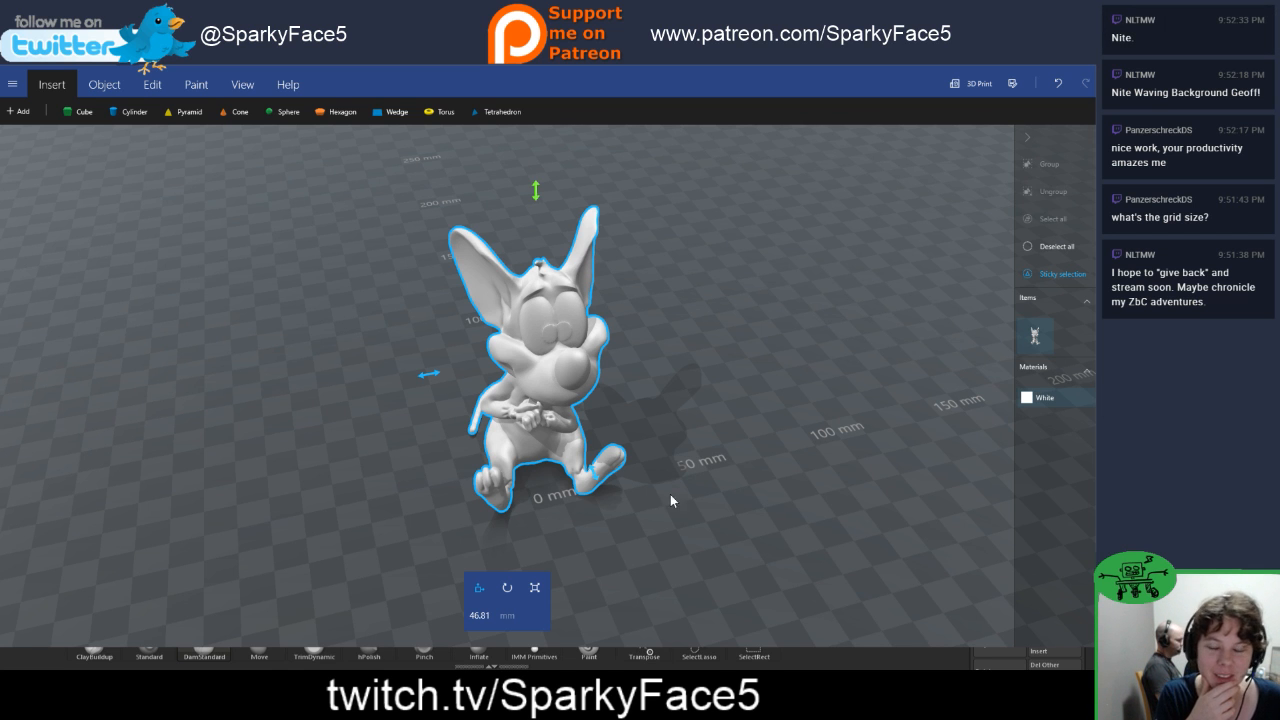
{"action": "right_click_drag", "start_coordinate": [690, 503], "coordinate": [727, 529]}
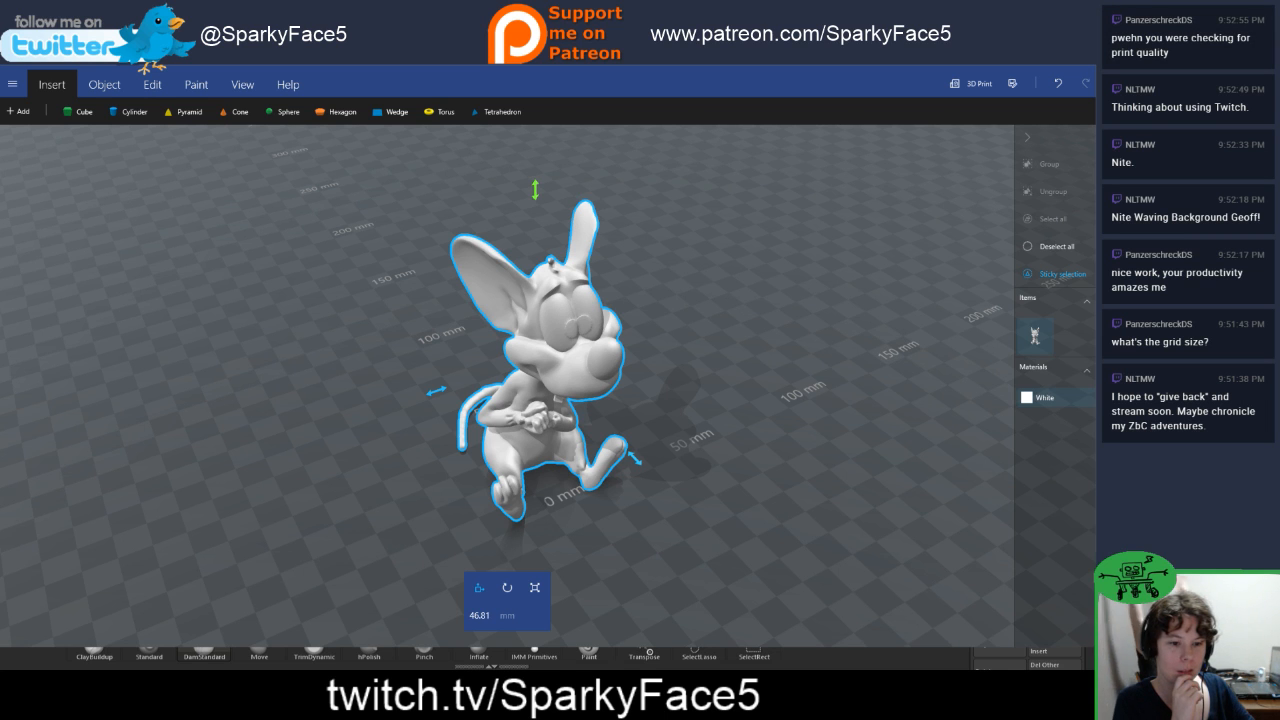
Step: Return to Simplify3D and view Pinky on the whole build plate from the front
{"action": "key", "text": "alt+Tab"}
{"action": "scroll", "coordinate": [800, 460], "scroll_direction": "down", "scroll_amount": 3}
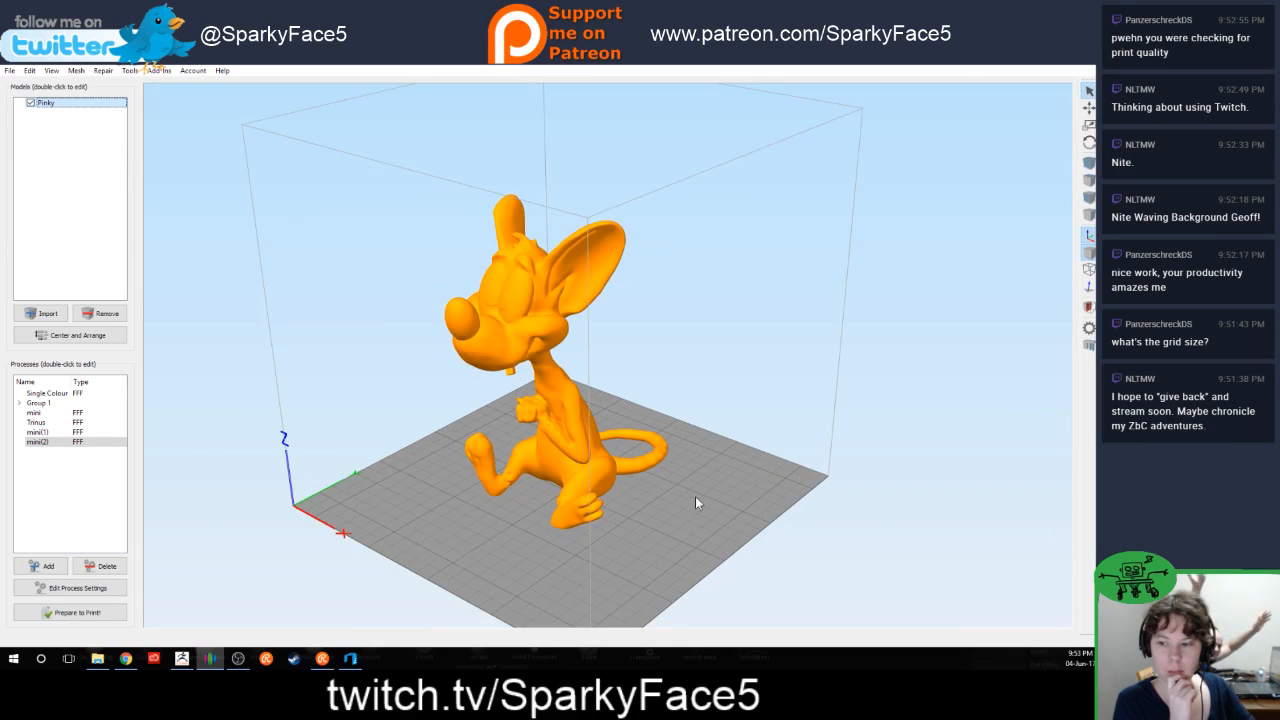
{"action": "mouse_move", "coordinate": [695, 496]}
{"action": "left_mouse_down"}
{"action": "mouse_move", "coordinate": [686, 543]}
{"action": "mouse_move", "coordinate": [636, 557]}
{"action": "mouse_move", "coordinate": [678, 500]}
{"action": "left_mouse_up"}
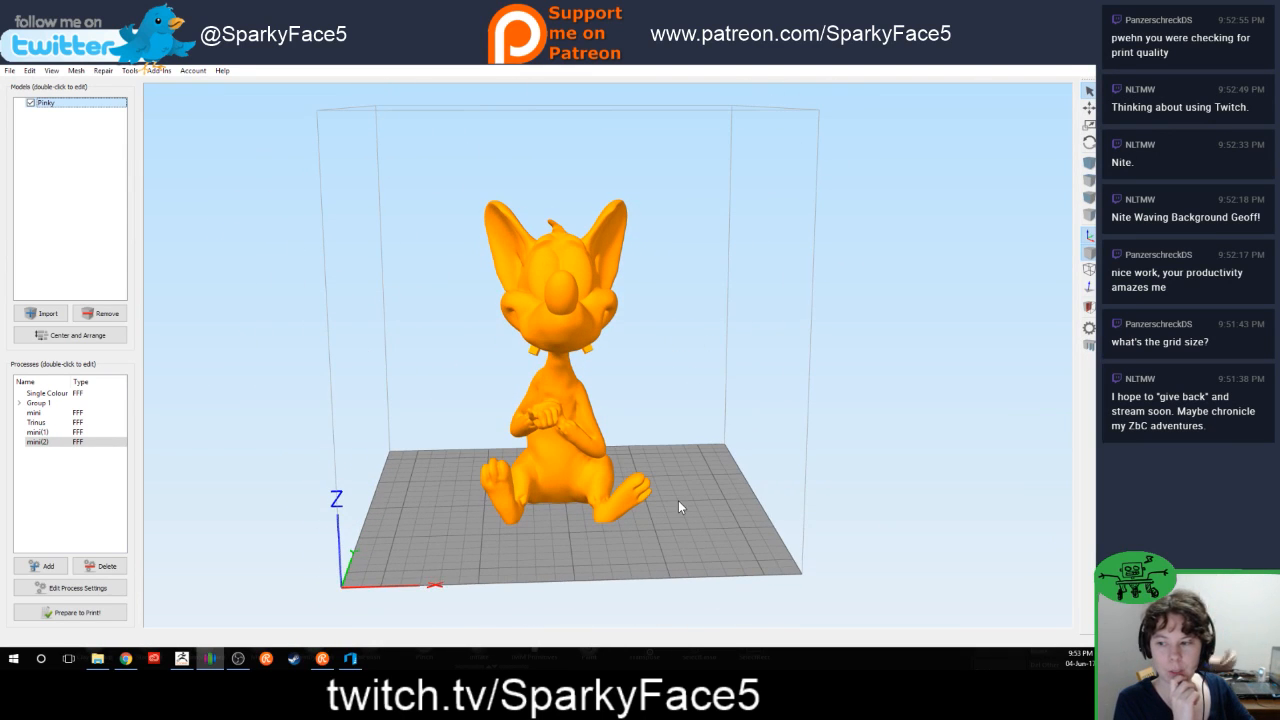
Step: Look up the build volume in the mini(2) process's G-code settings, close the settings and view Pinky within the build volume
{"action": "left_click", "coordinate": [40, 442]}
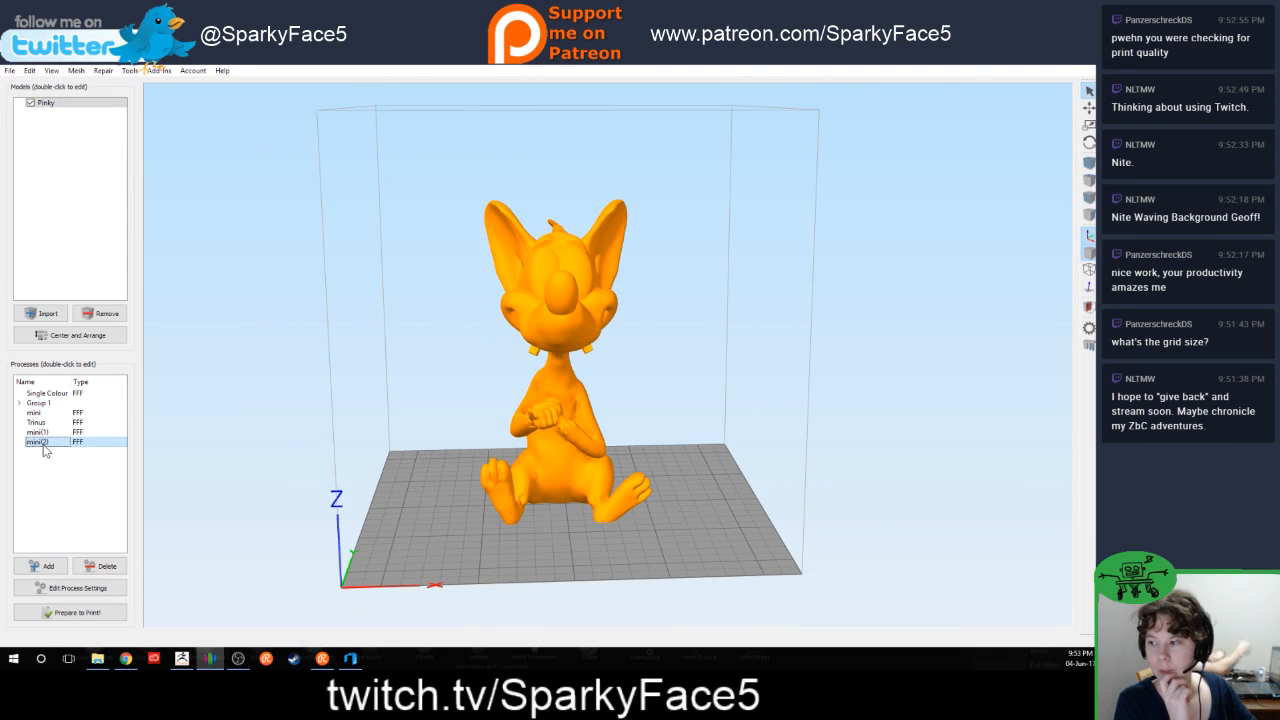
{"action": "double_click", "coordinate": [44, 447]}
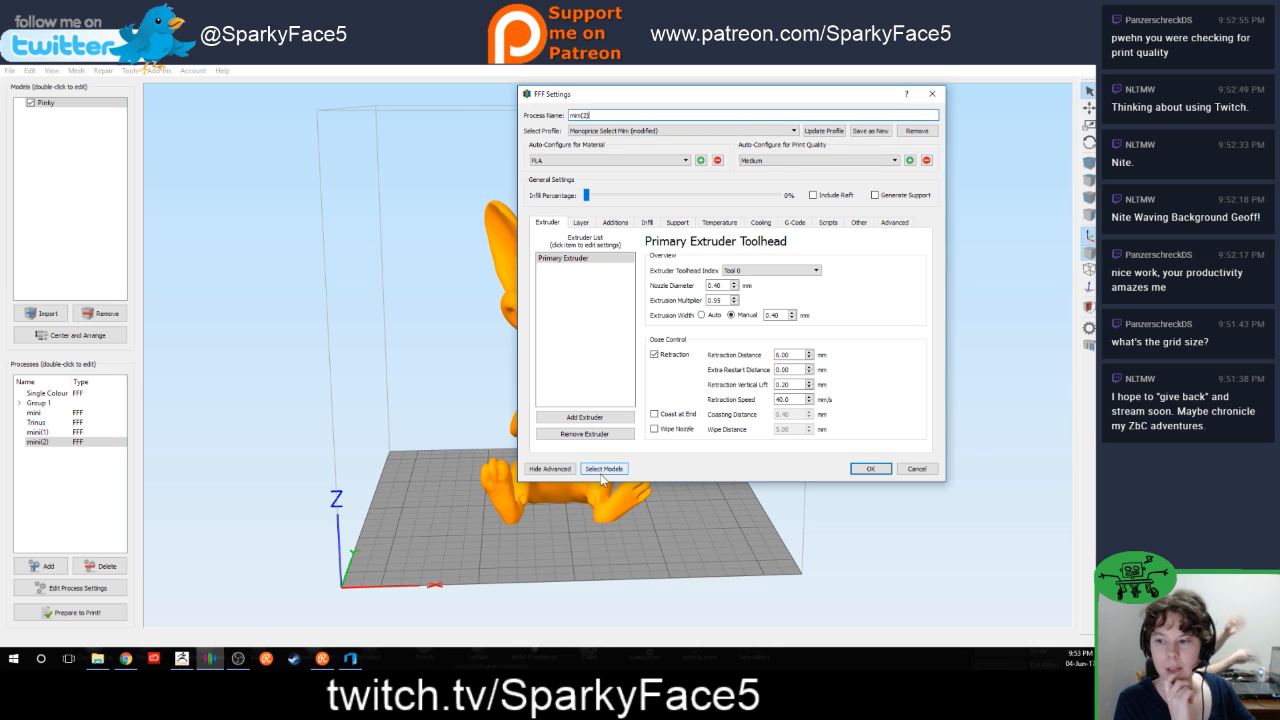
{"action": "left_click", "coordinate": [900, 222]}
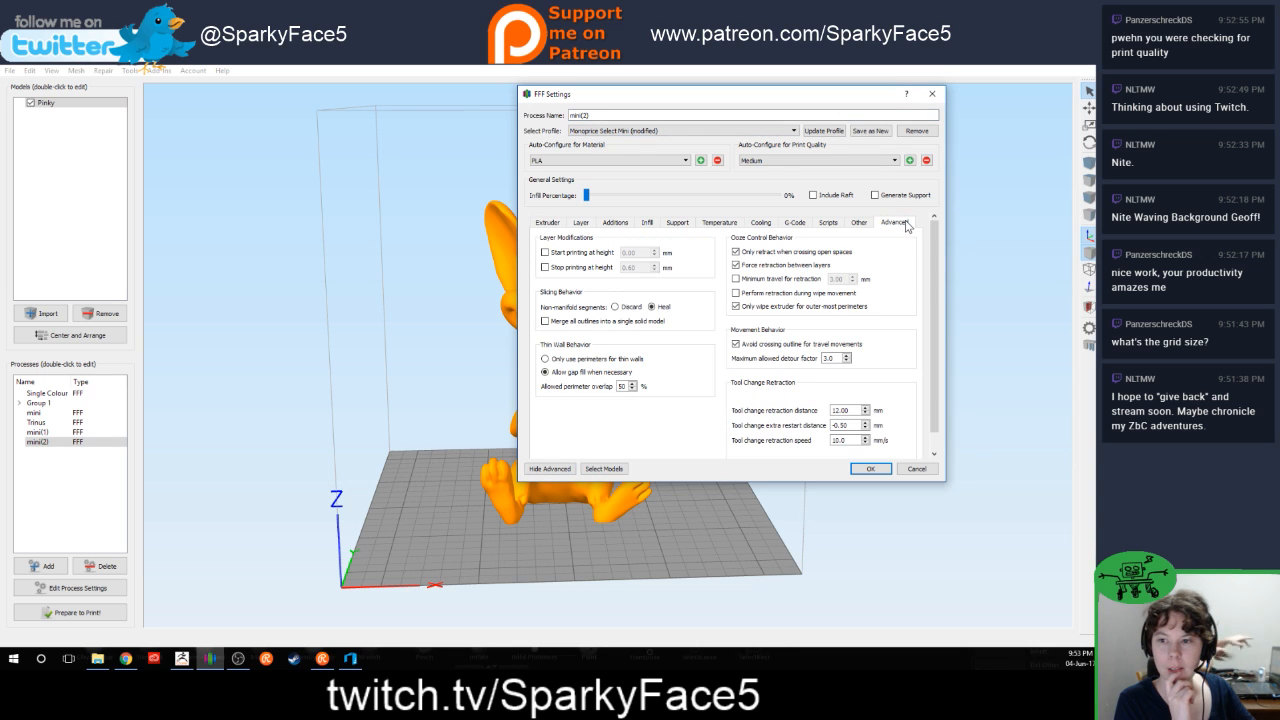
{"action": "left_click", "coordinate": [859, 224]}
{"action": "left_click", "coordinate": [828, 222]}
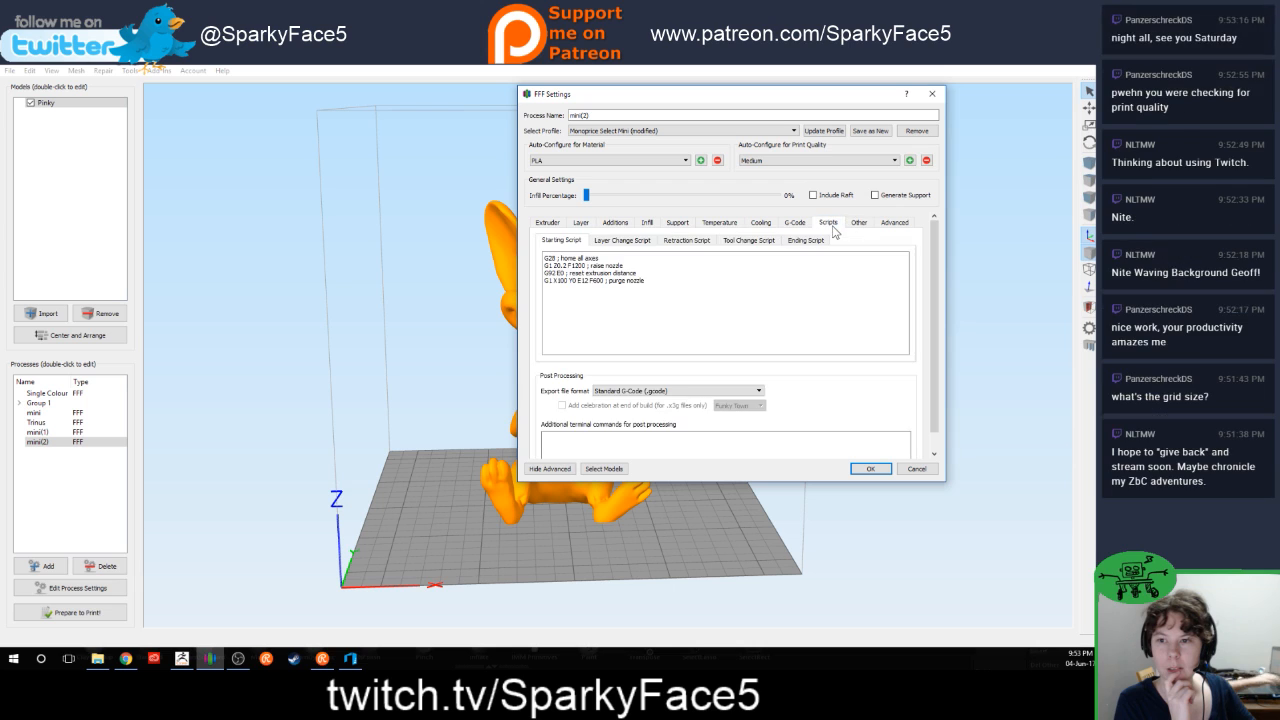
{"action": "left_click", "coordinate": [794, 222]}
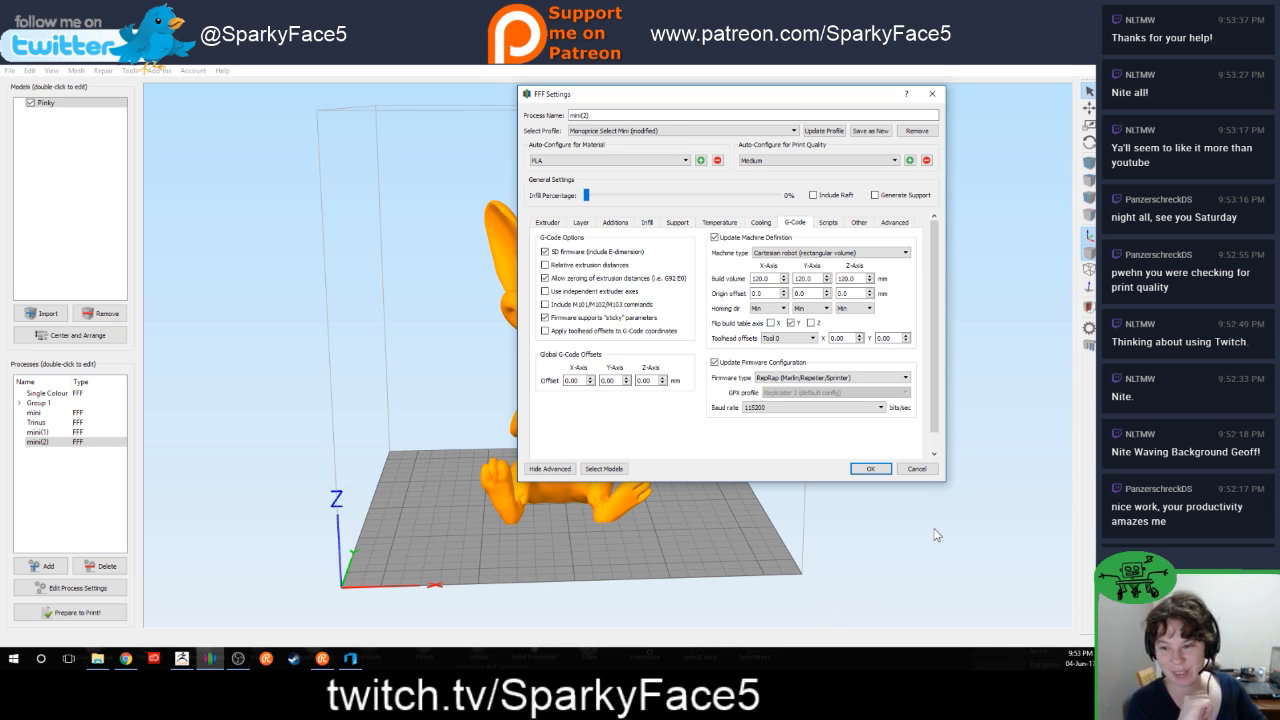
{"action": "left_click", "coordinate": [864, 468]}
{"action": "left_click_drag", "start_coordinate": [934, 351], "coordinate": [901, 334]}
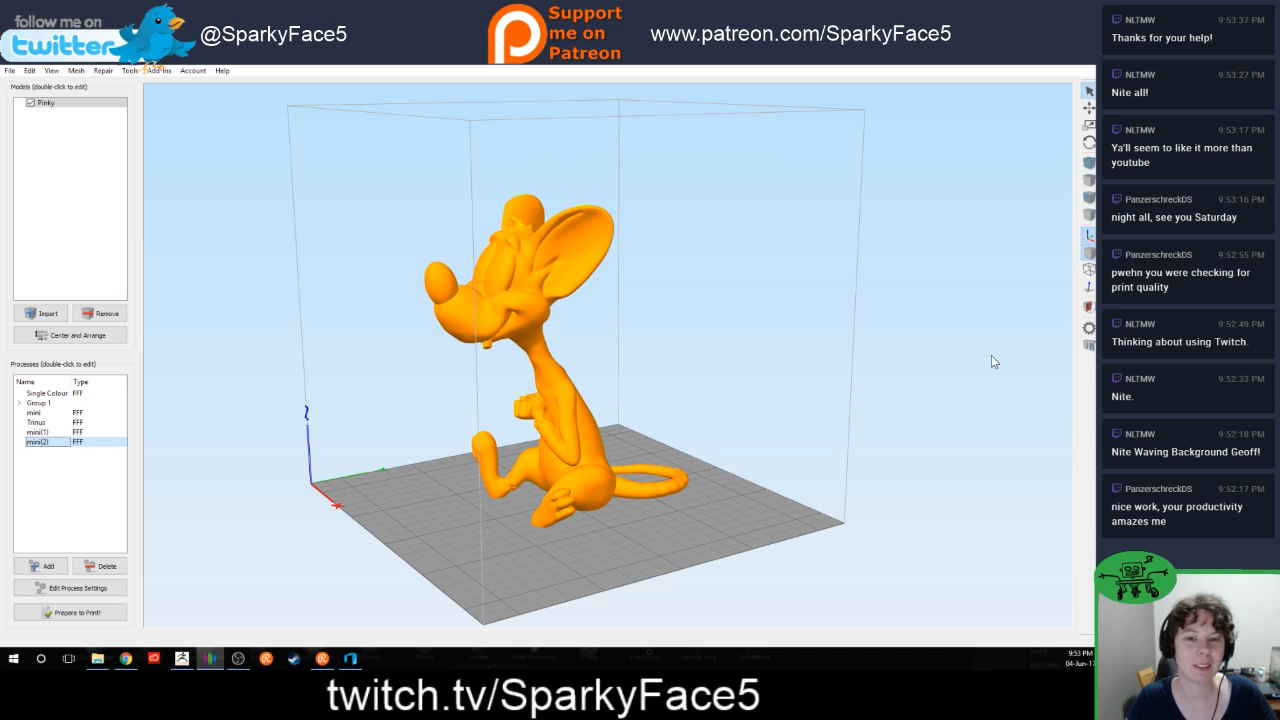